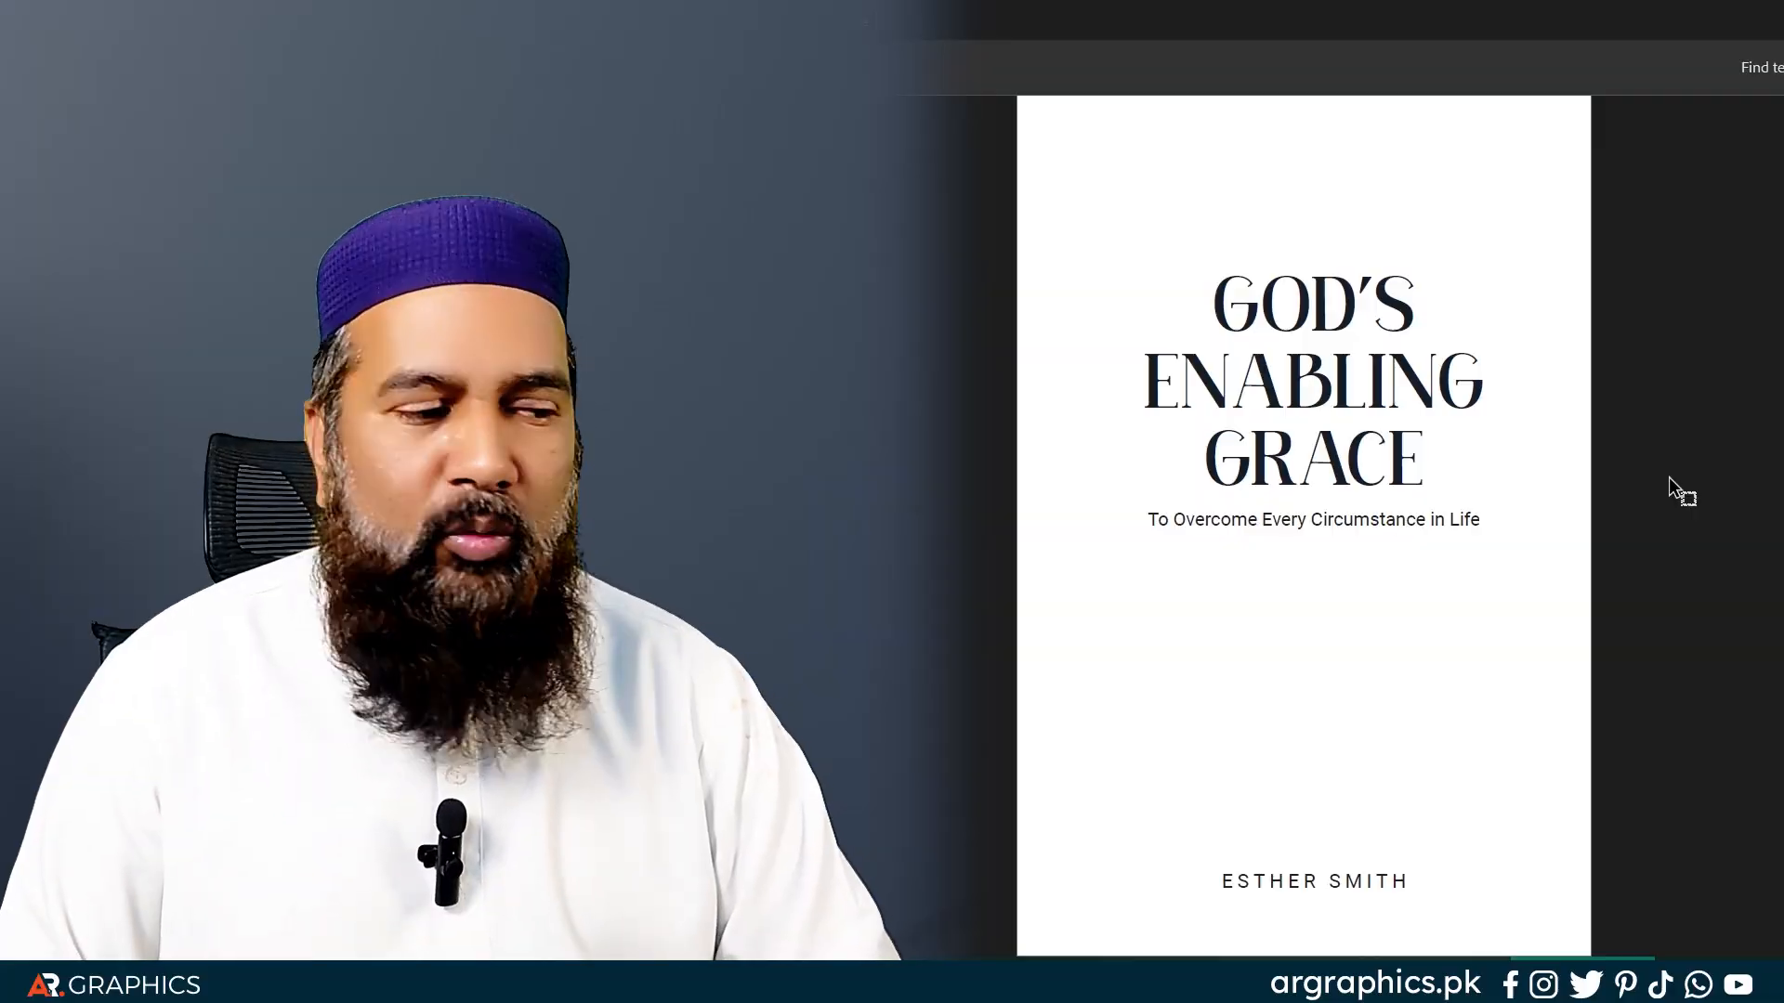
# Step: Look through the finished book's title page, copyright page, acknowledgments, table of contents, prologue and Chapter 1 opening
pyautogui.scroll(-6, 1668, 476)
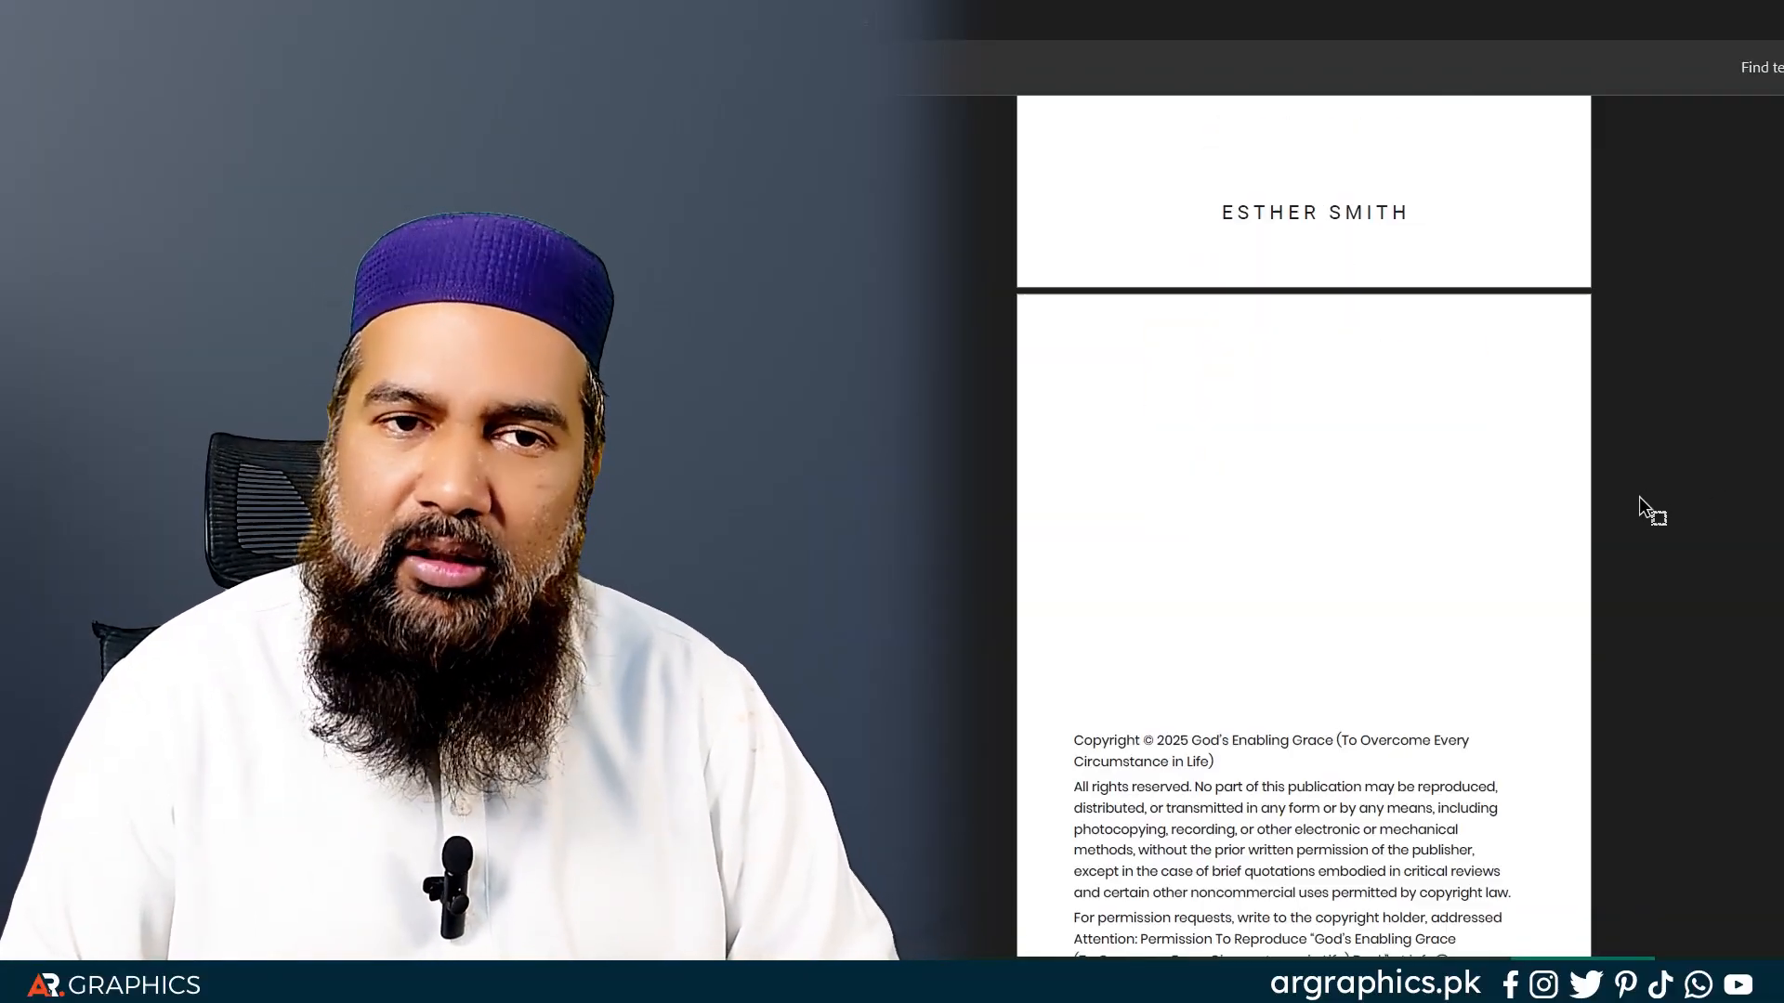
pyautogui.scroll(-9, 1639, 496)
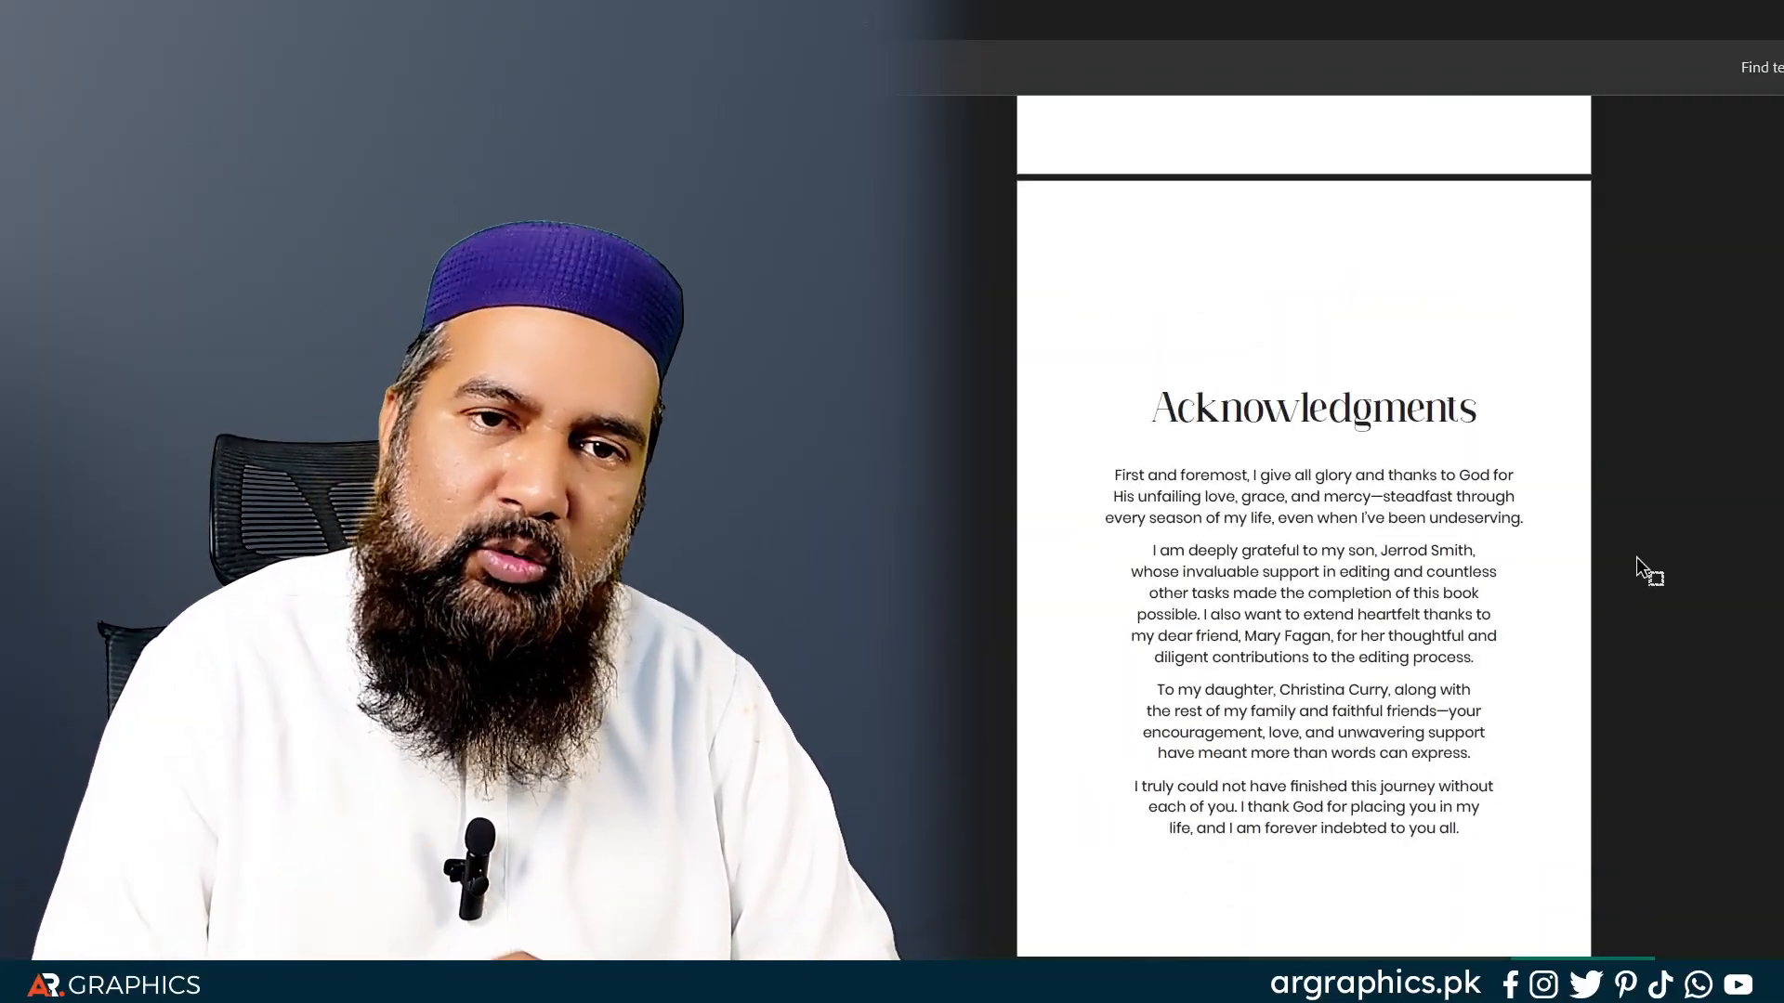
pyautogui.scroll(-9, 1637, 558)
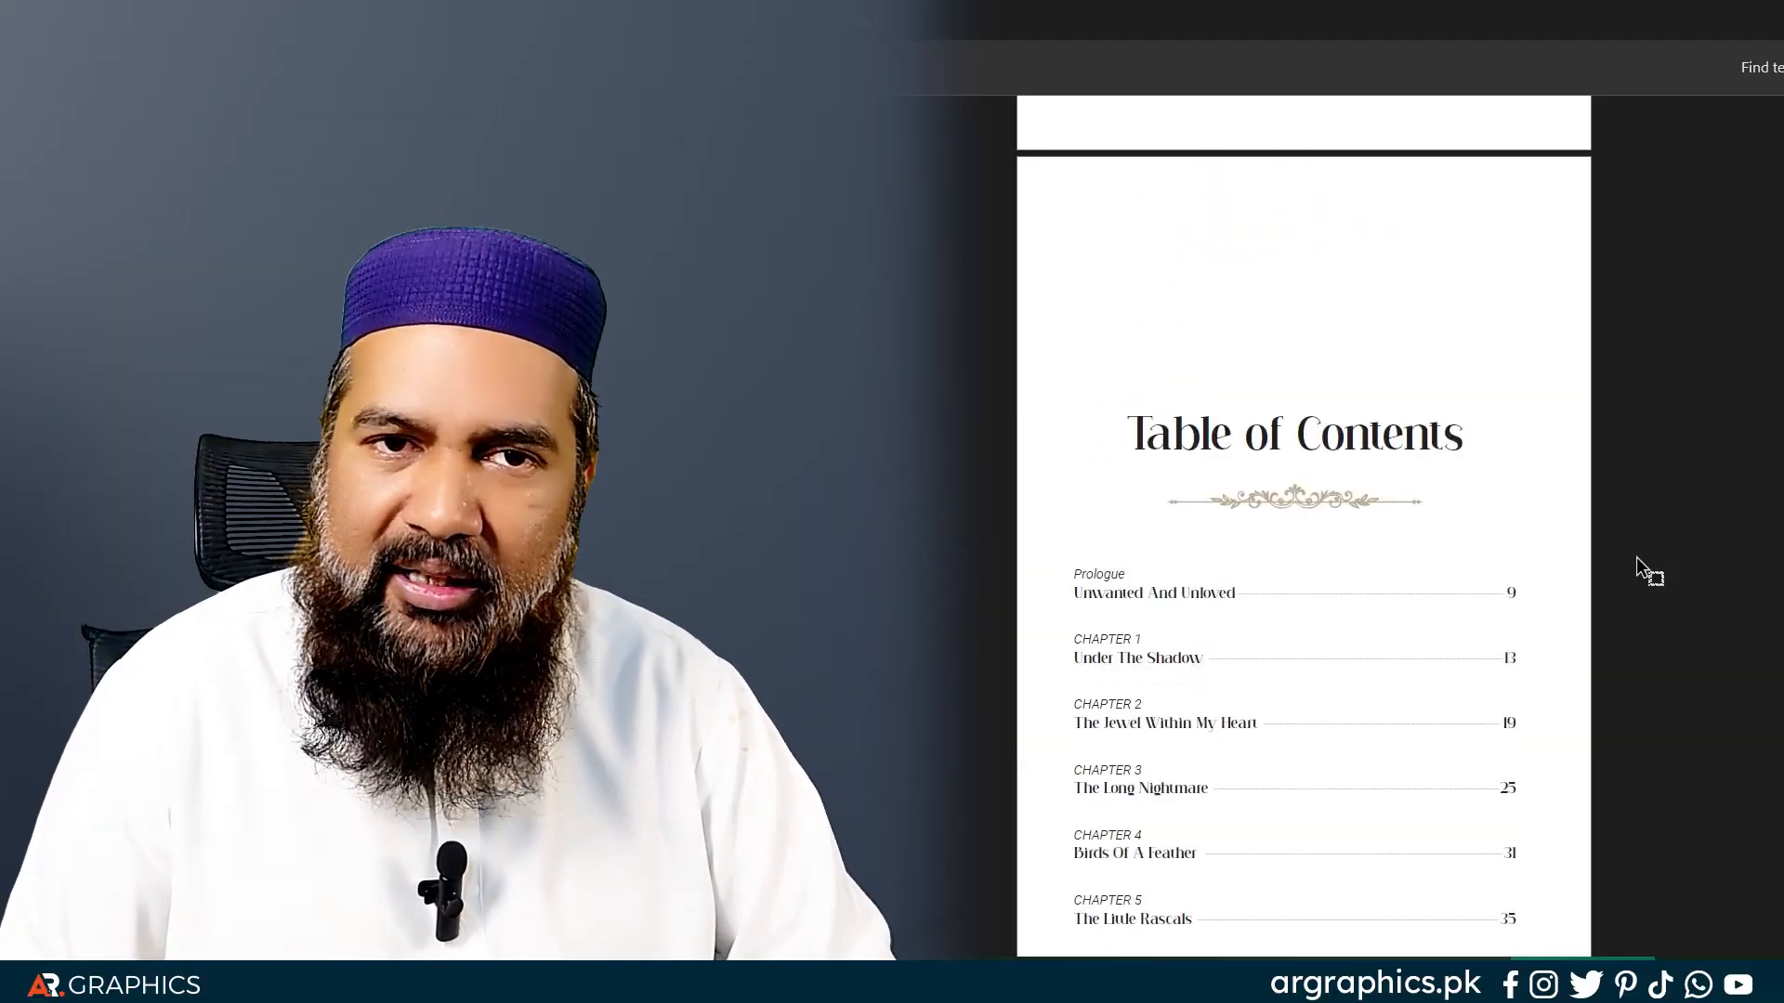
pyautogui.scroll(-10, 1636, 555)
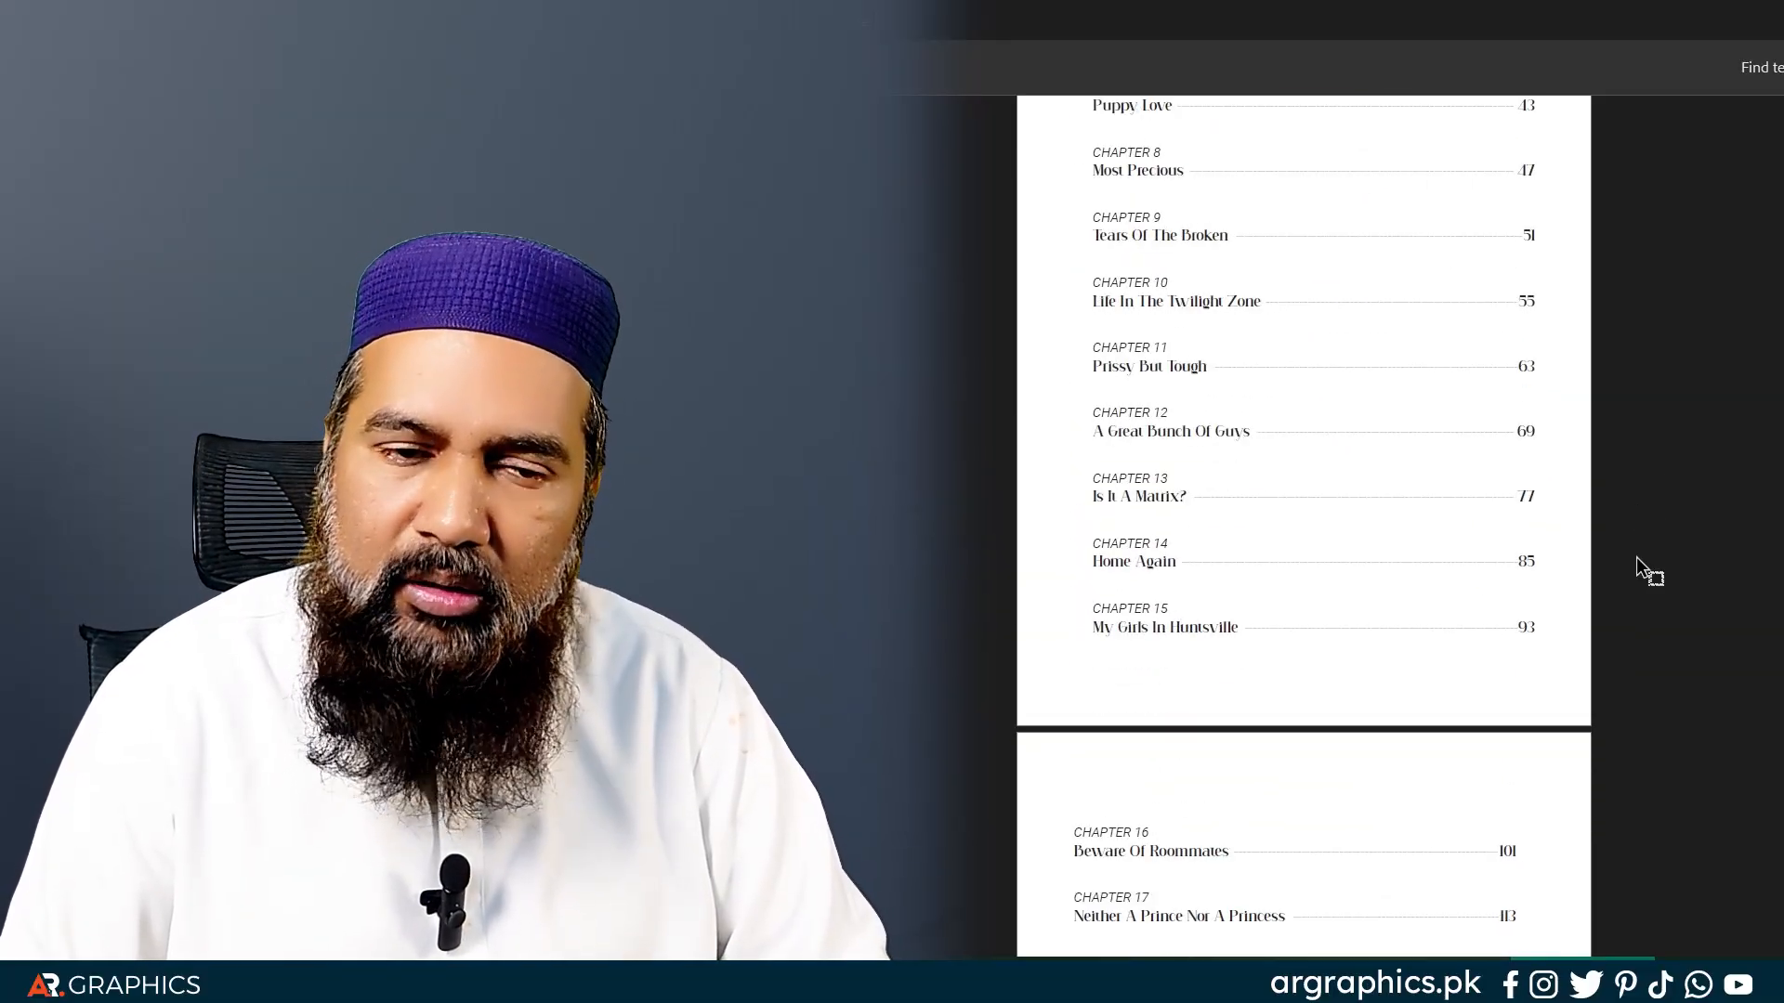
pyautogui.scroll(-3, 1636, 557)
pyautogui.scroll(-2, 1638, 548)
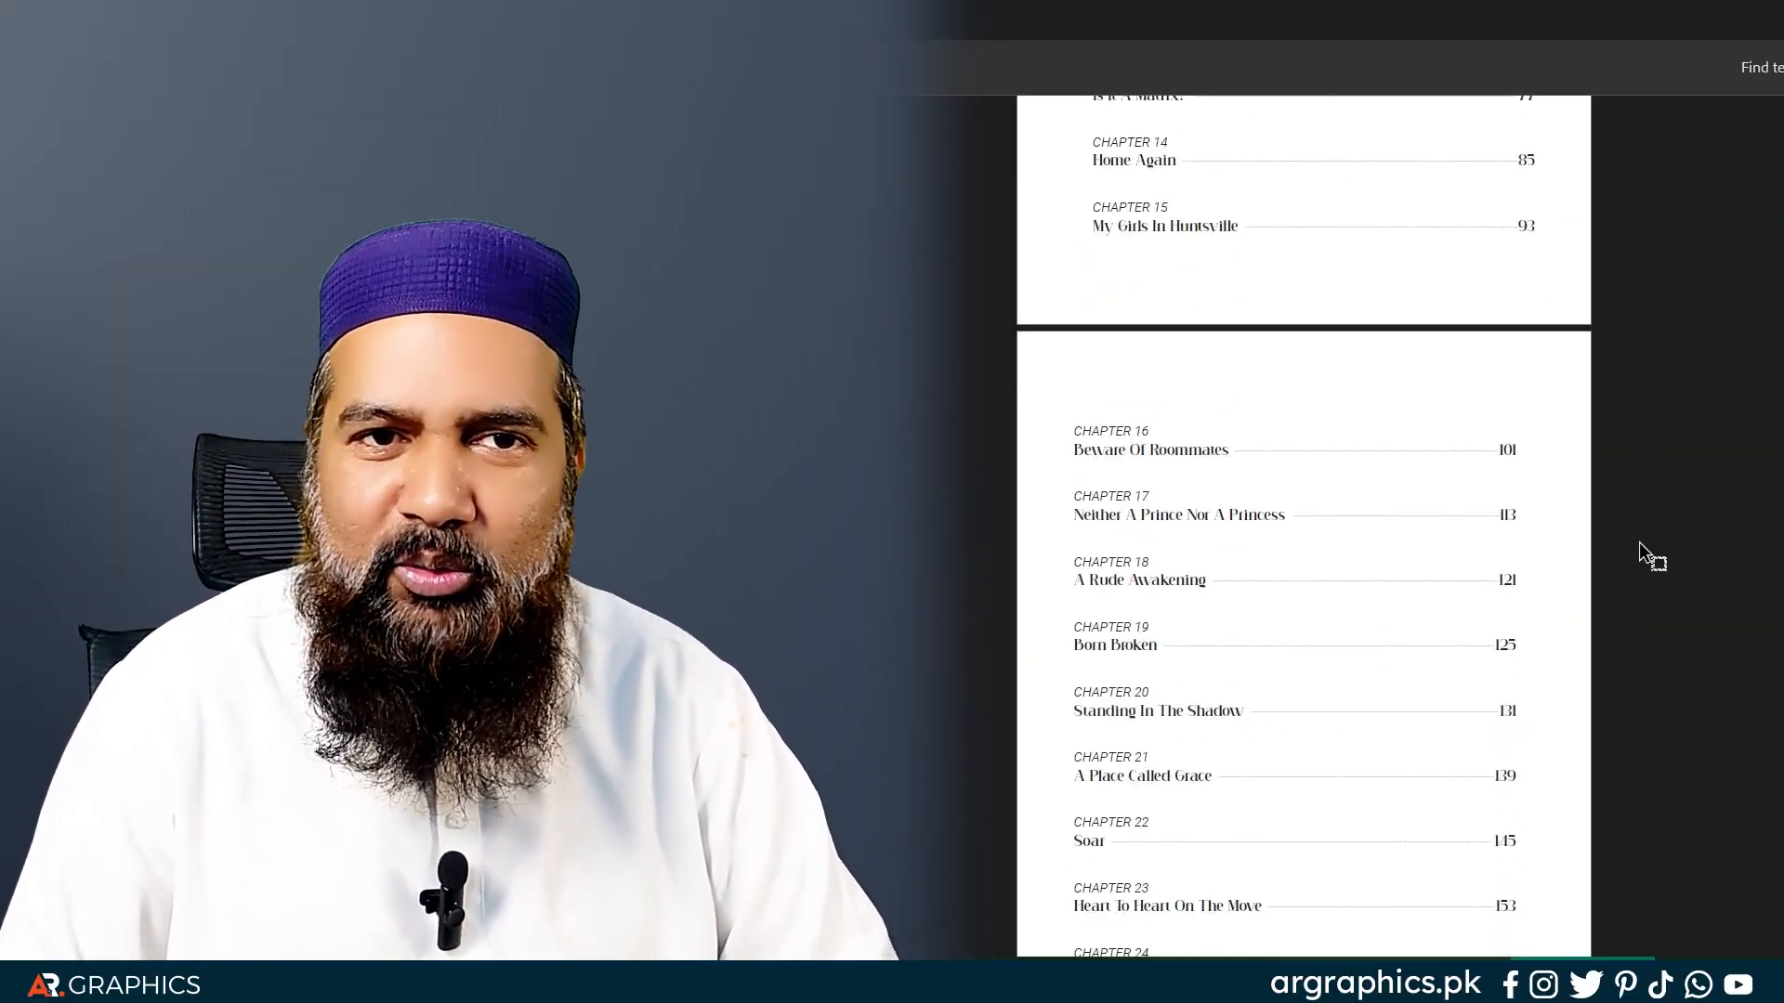
pyautogui.scroll(-15, 1638, 548)
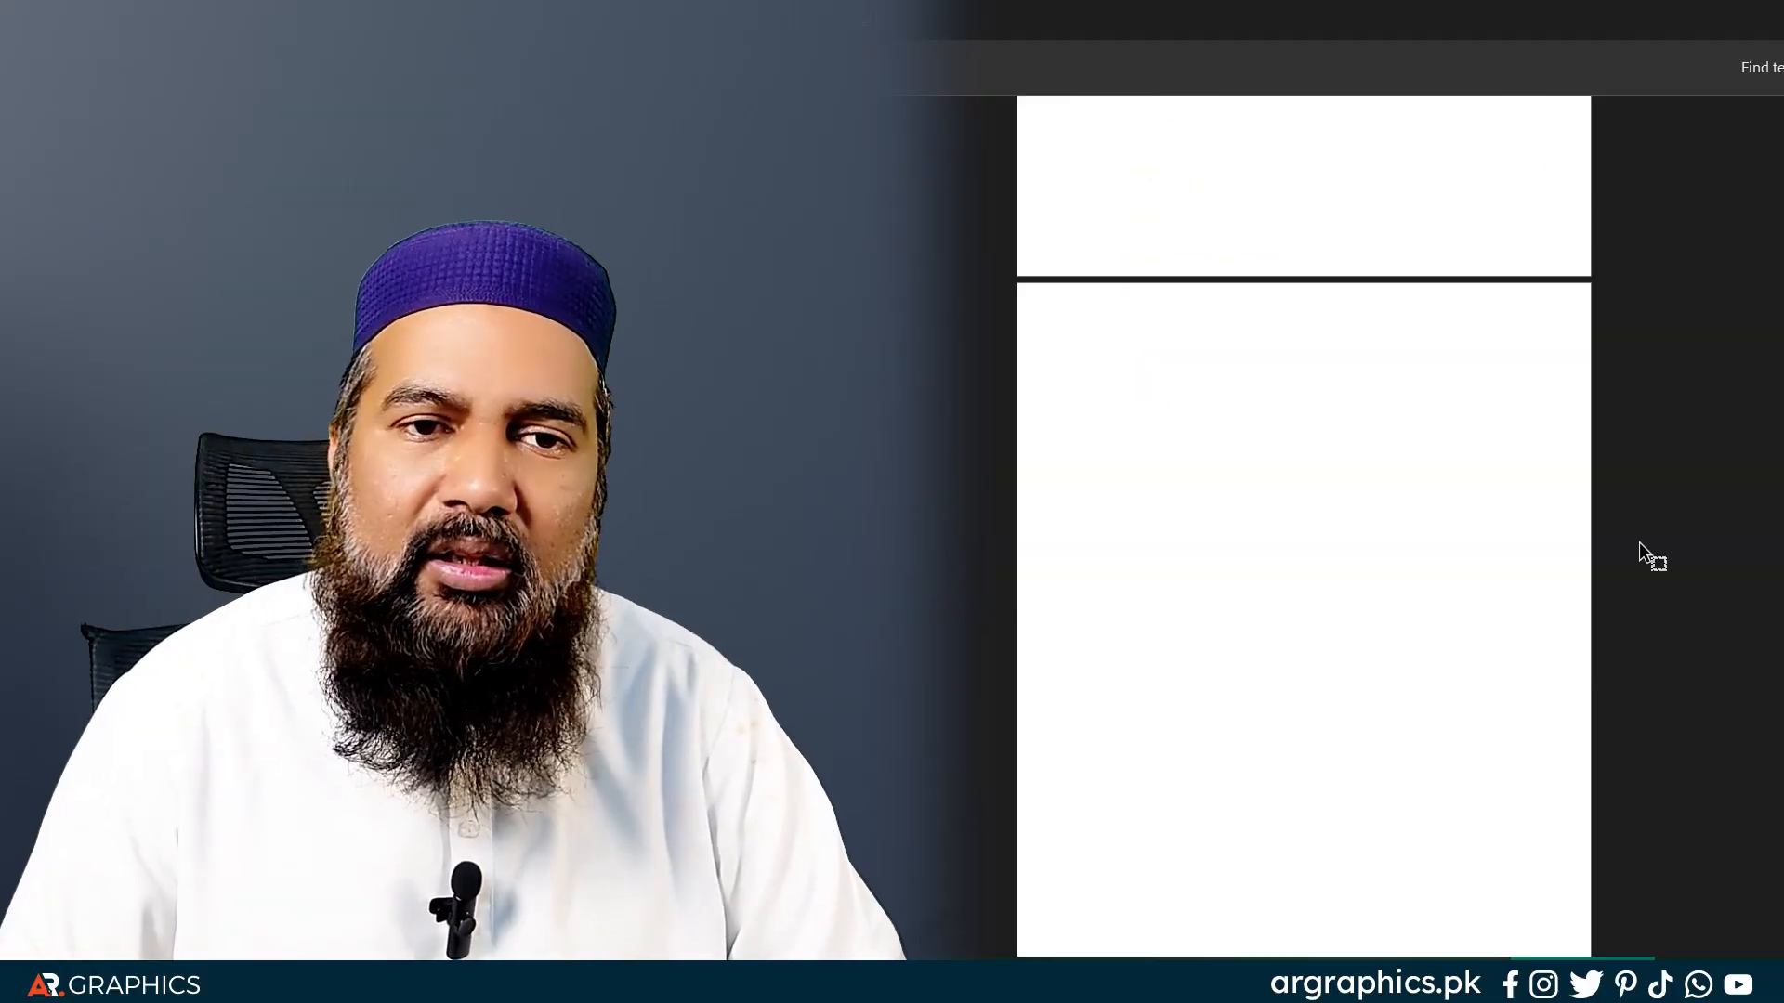
pyautogui.scroll(-10, 1638, 542)
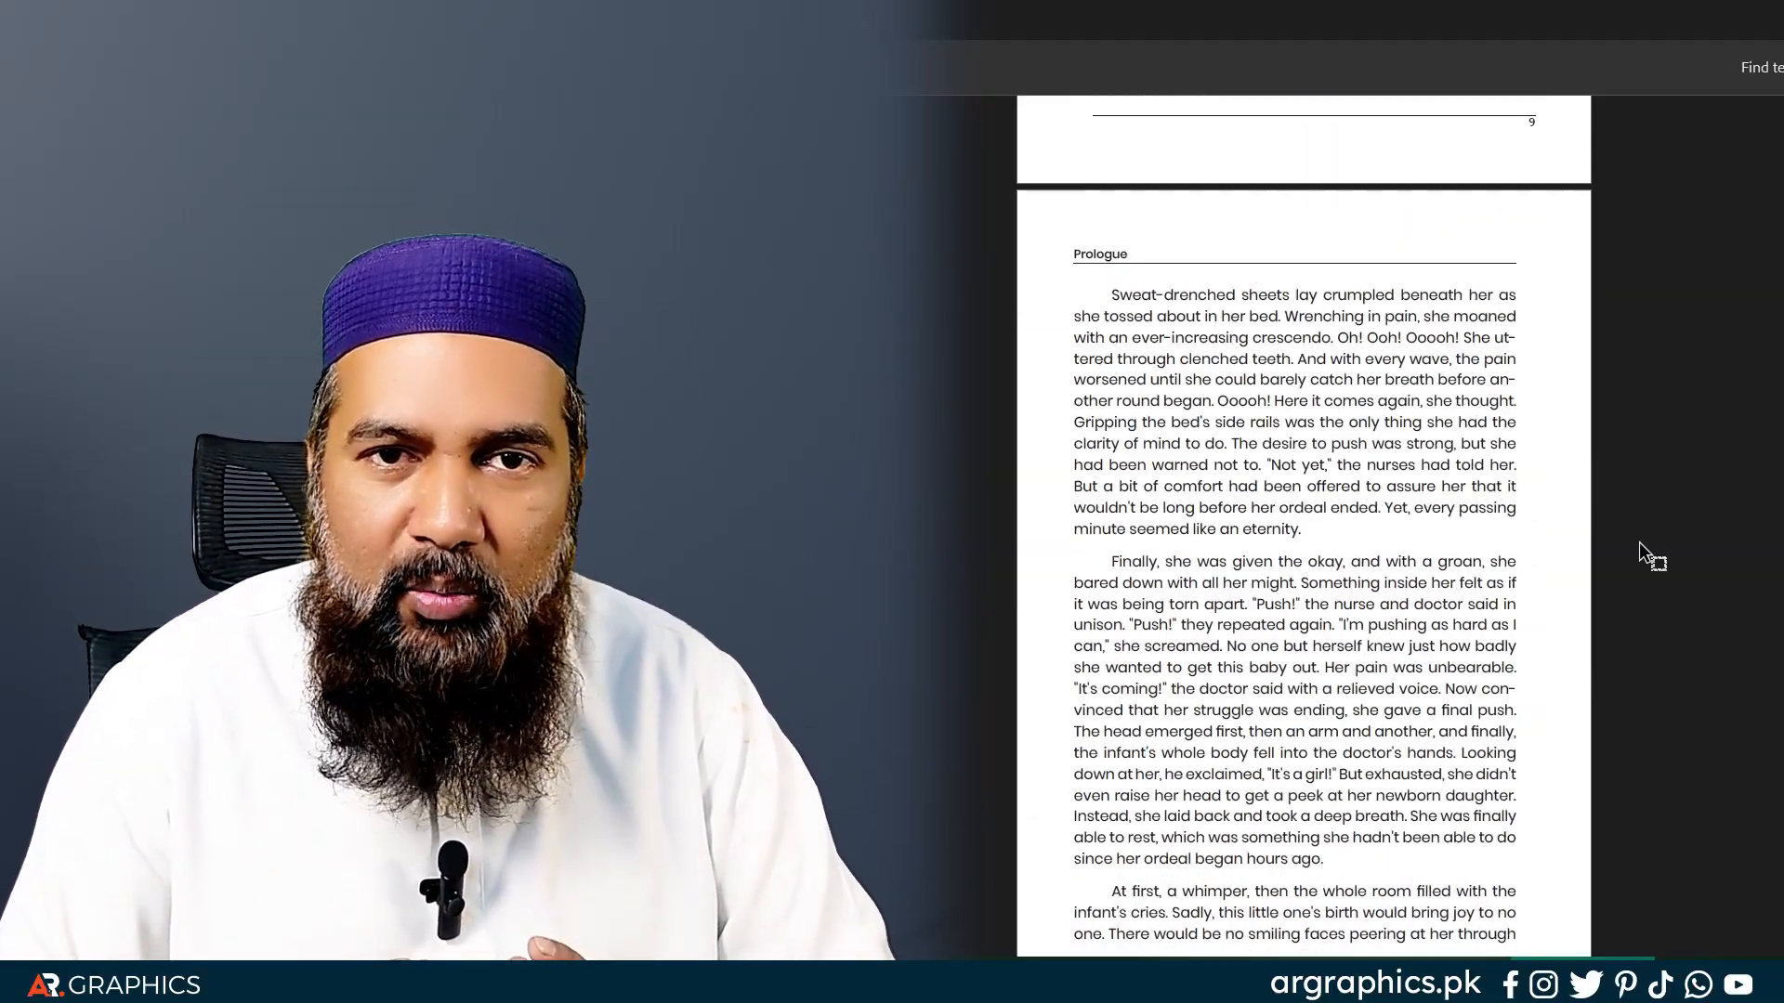
pyautogui.scroll(-10, 1639, 543)
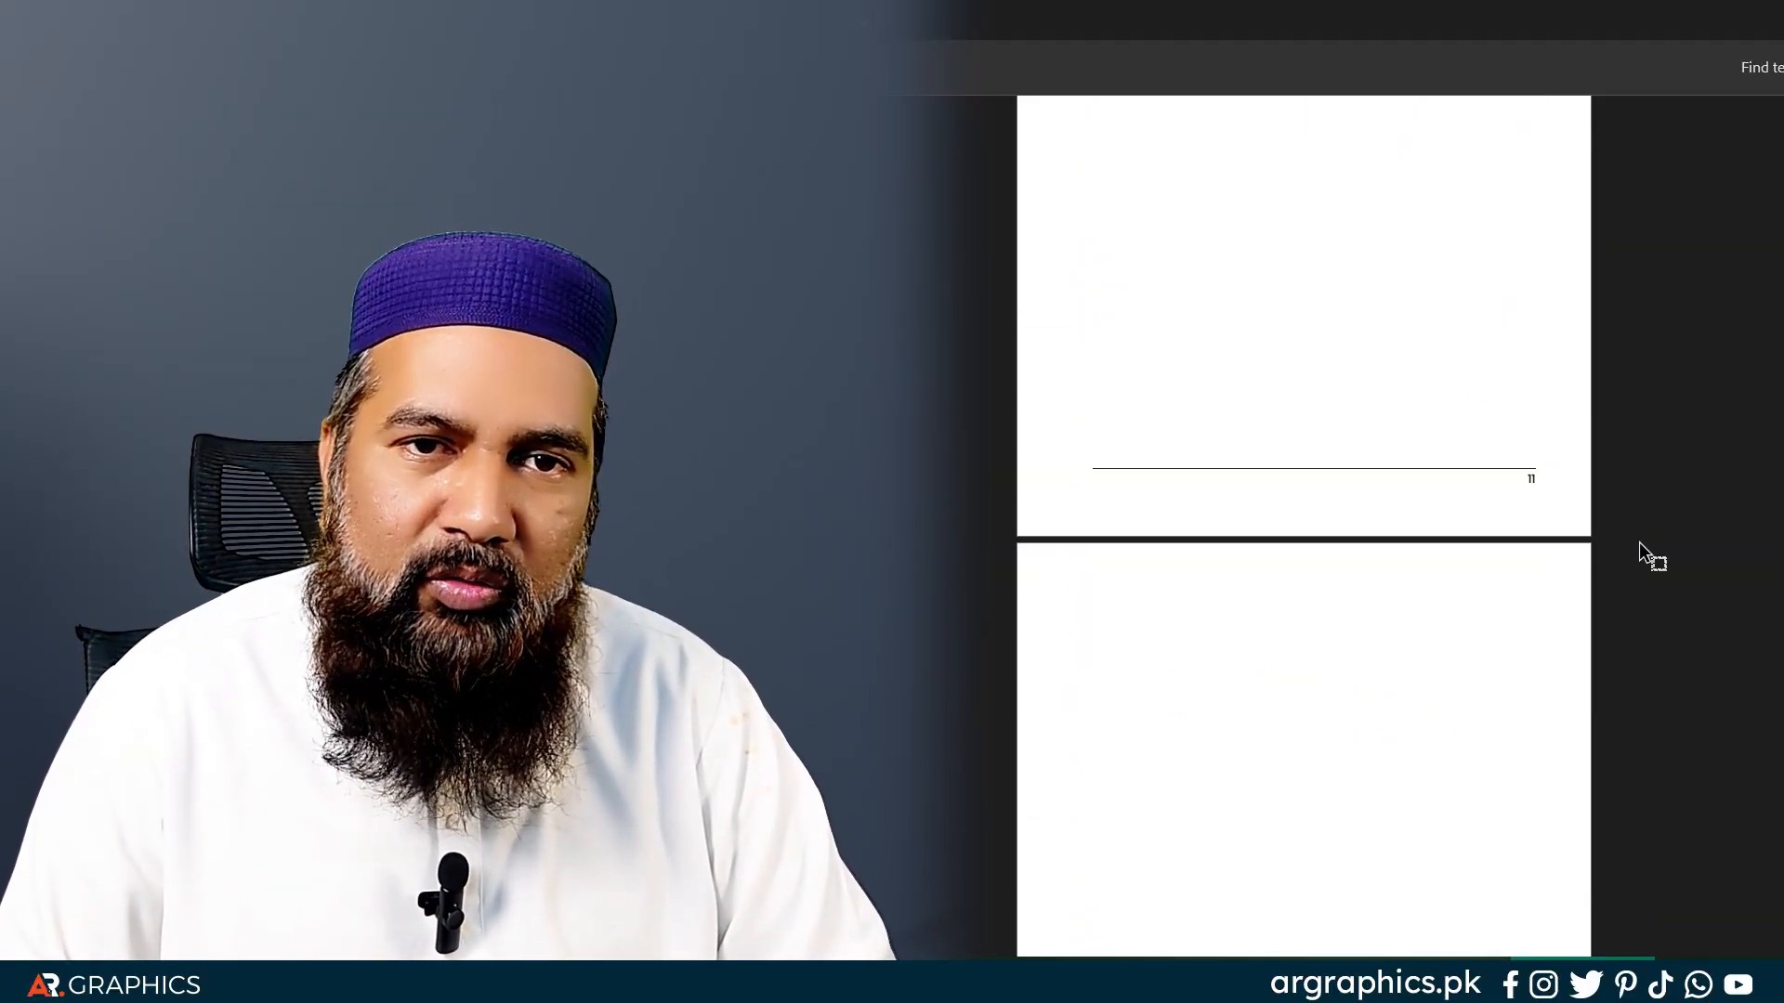
pyautogui.scroll(-8, 1639, 542)
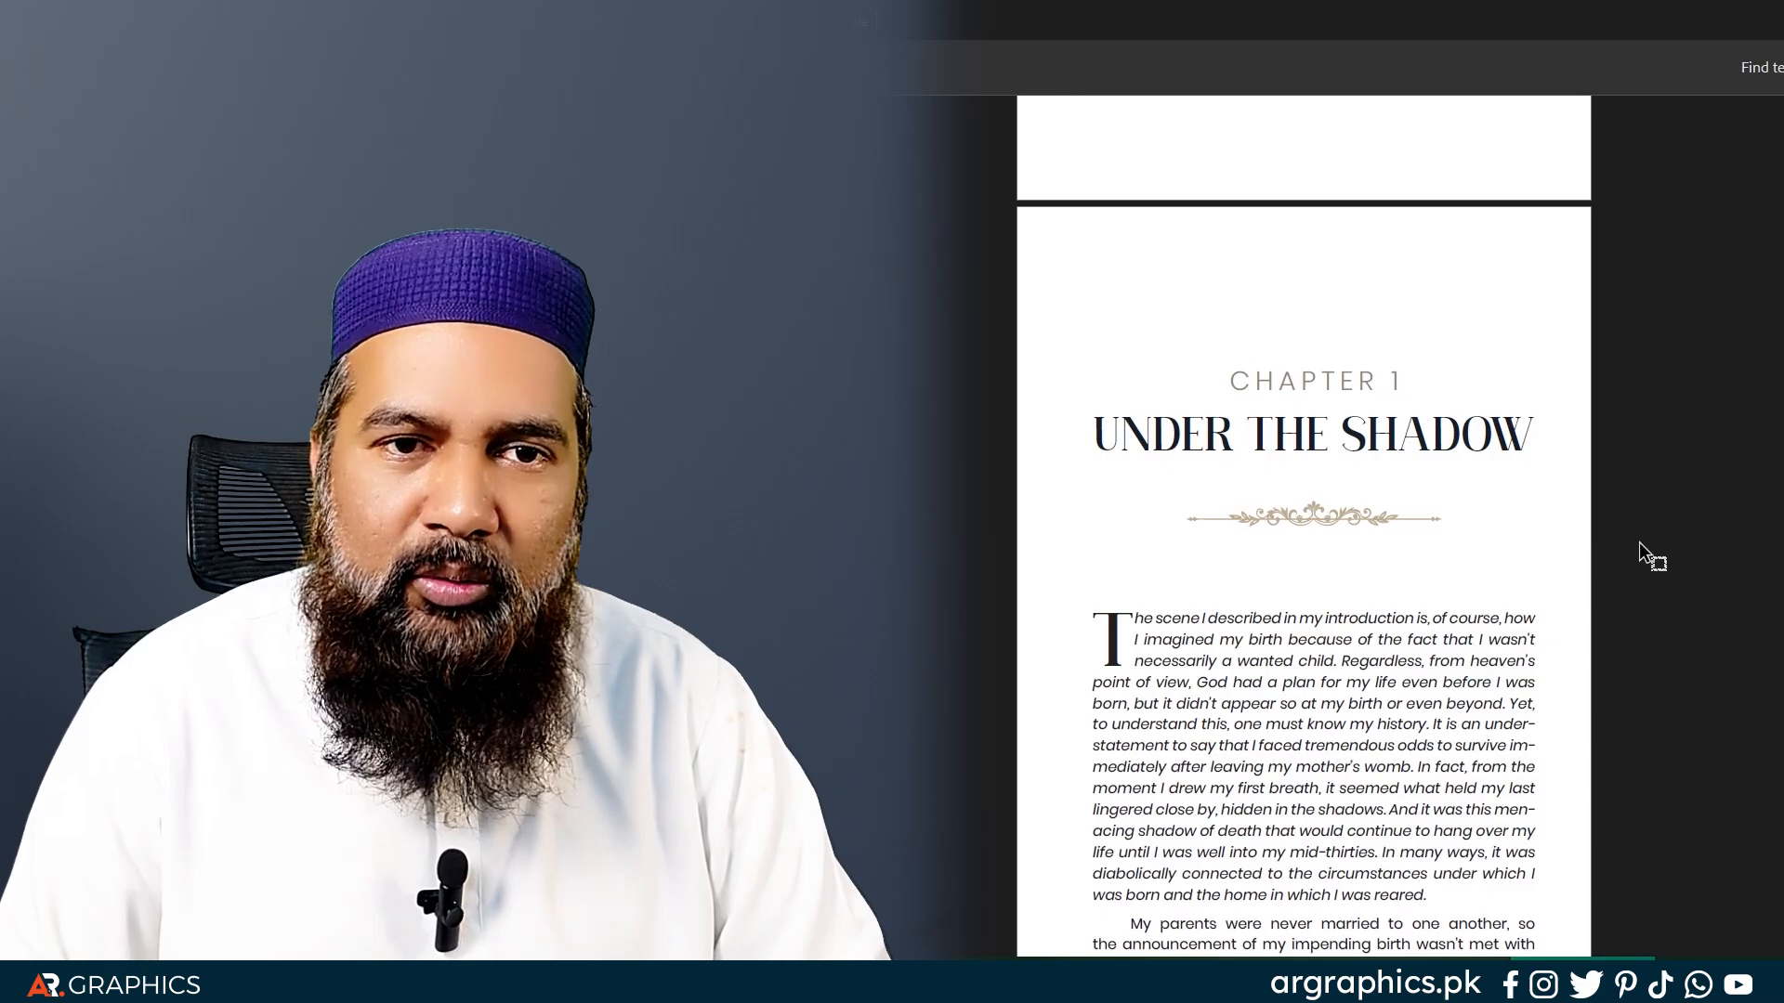
pyautogui.scroll(-10, 1652, 506)
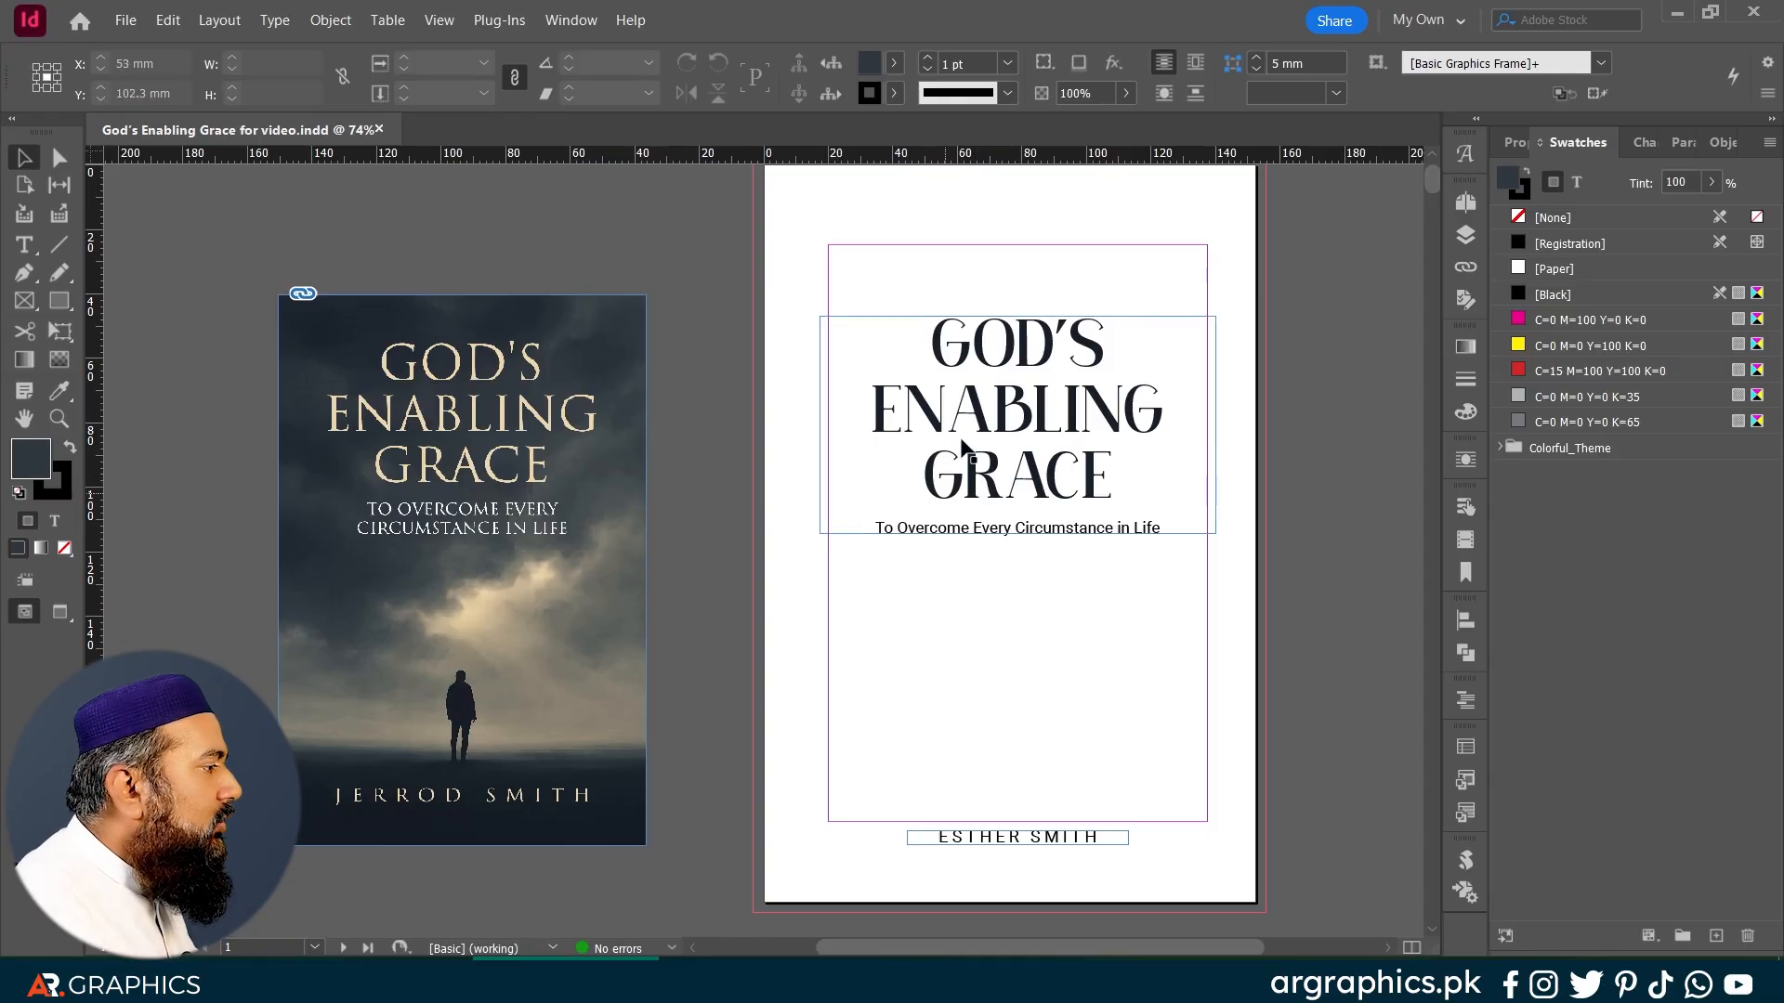
# Step: Switch to InDesign and examine the book's front matter, from the title page through the table of contents
pyautogui.scroll(-3, 1019, 666)
pyautogui.scroll(-4, 1017, 697)
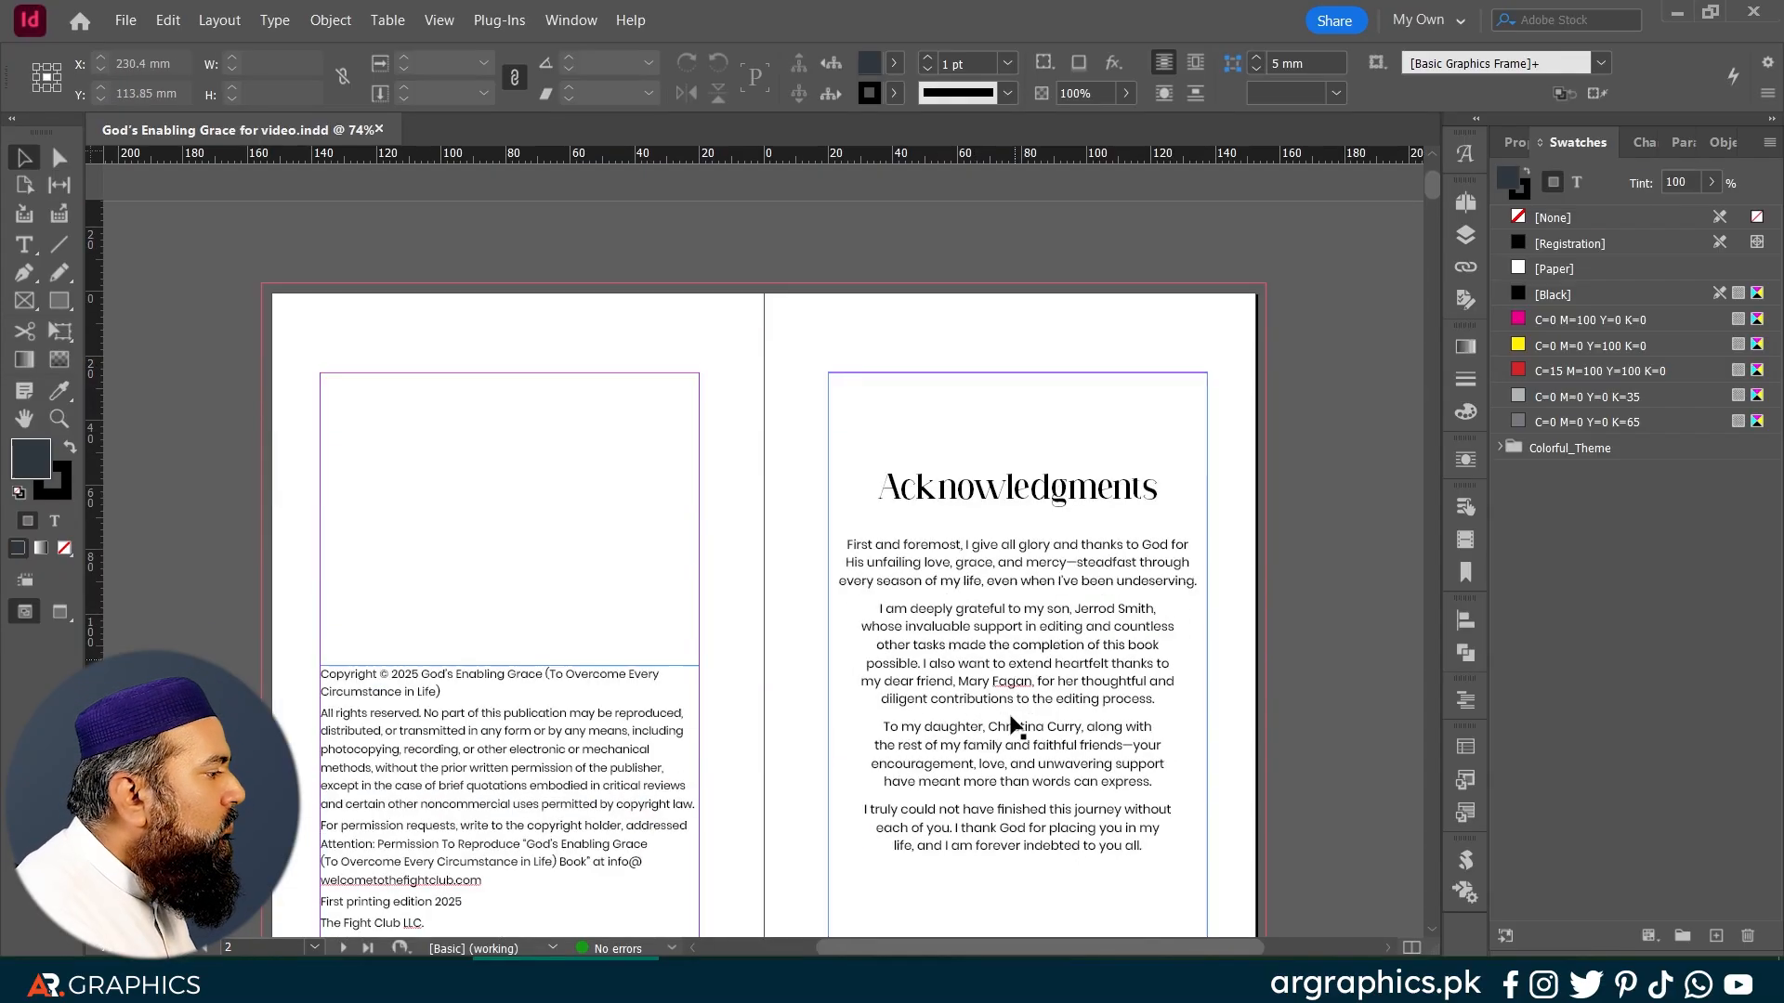
pyautogui.scroll(-1, 458, 374)
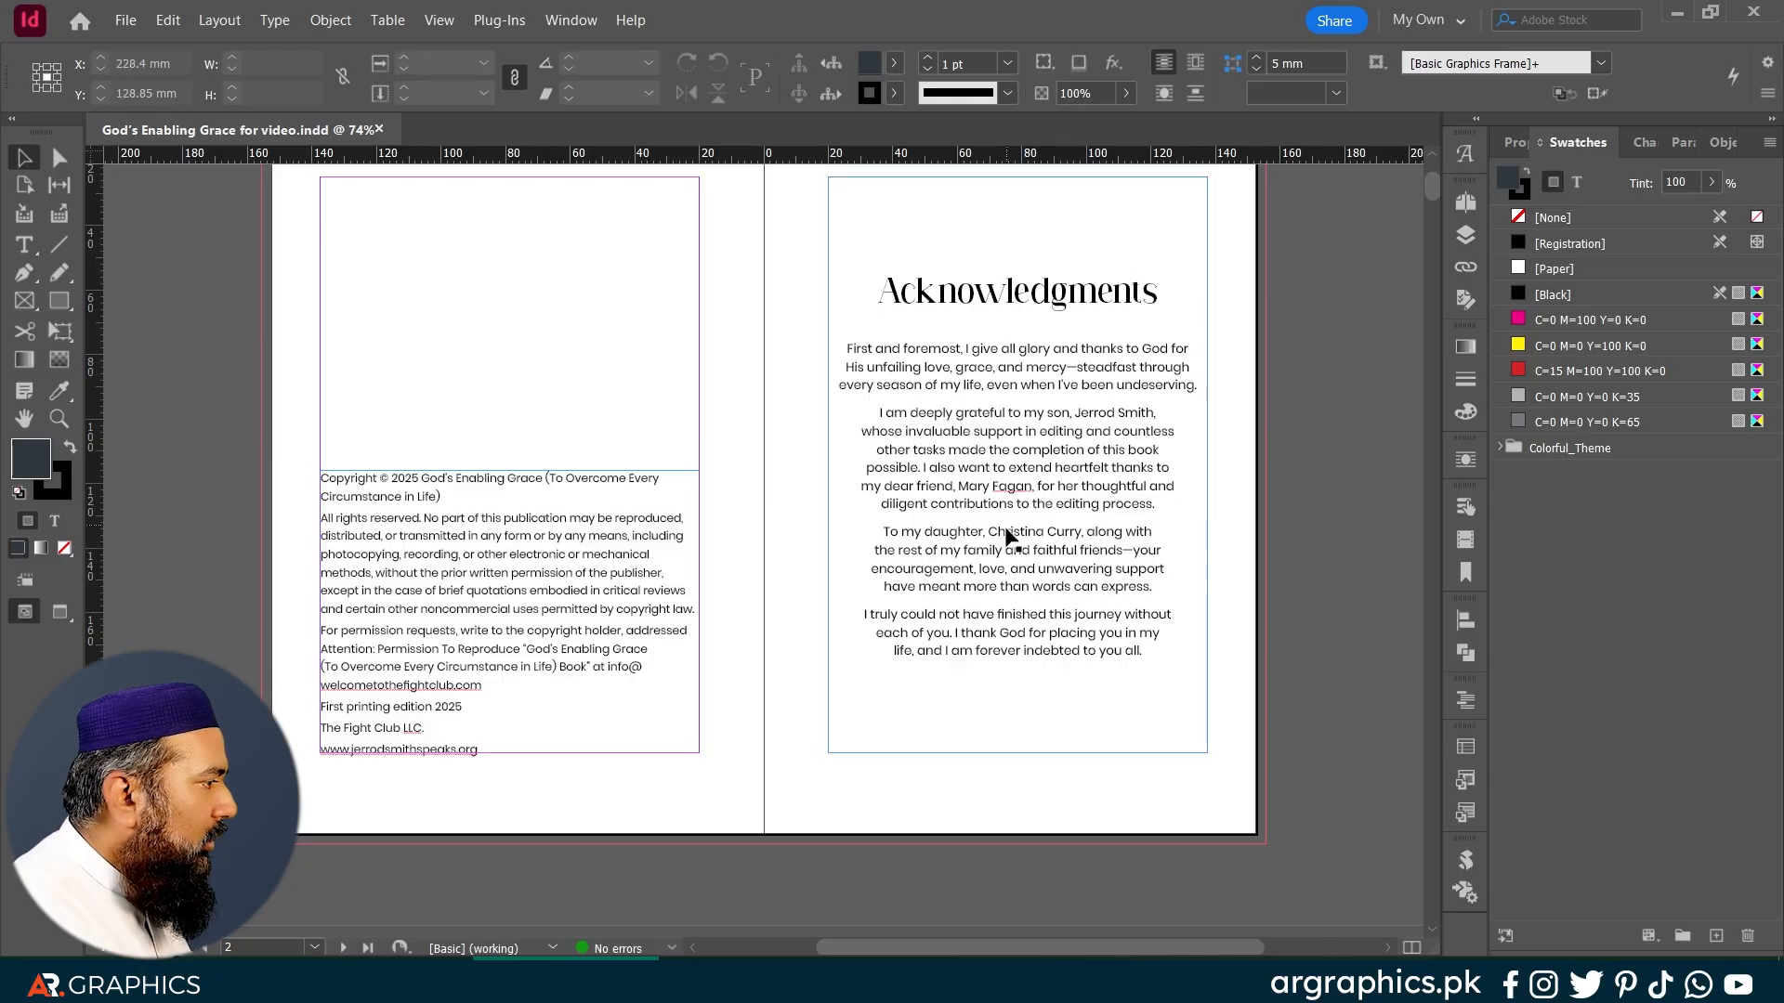
pyautogui.scroll(-3, 1094, 543)
pyautogui.scroll(-15, 1096, 562)
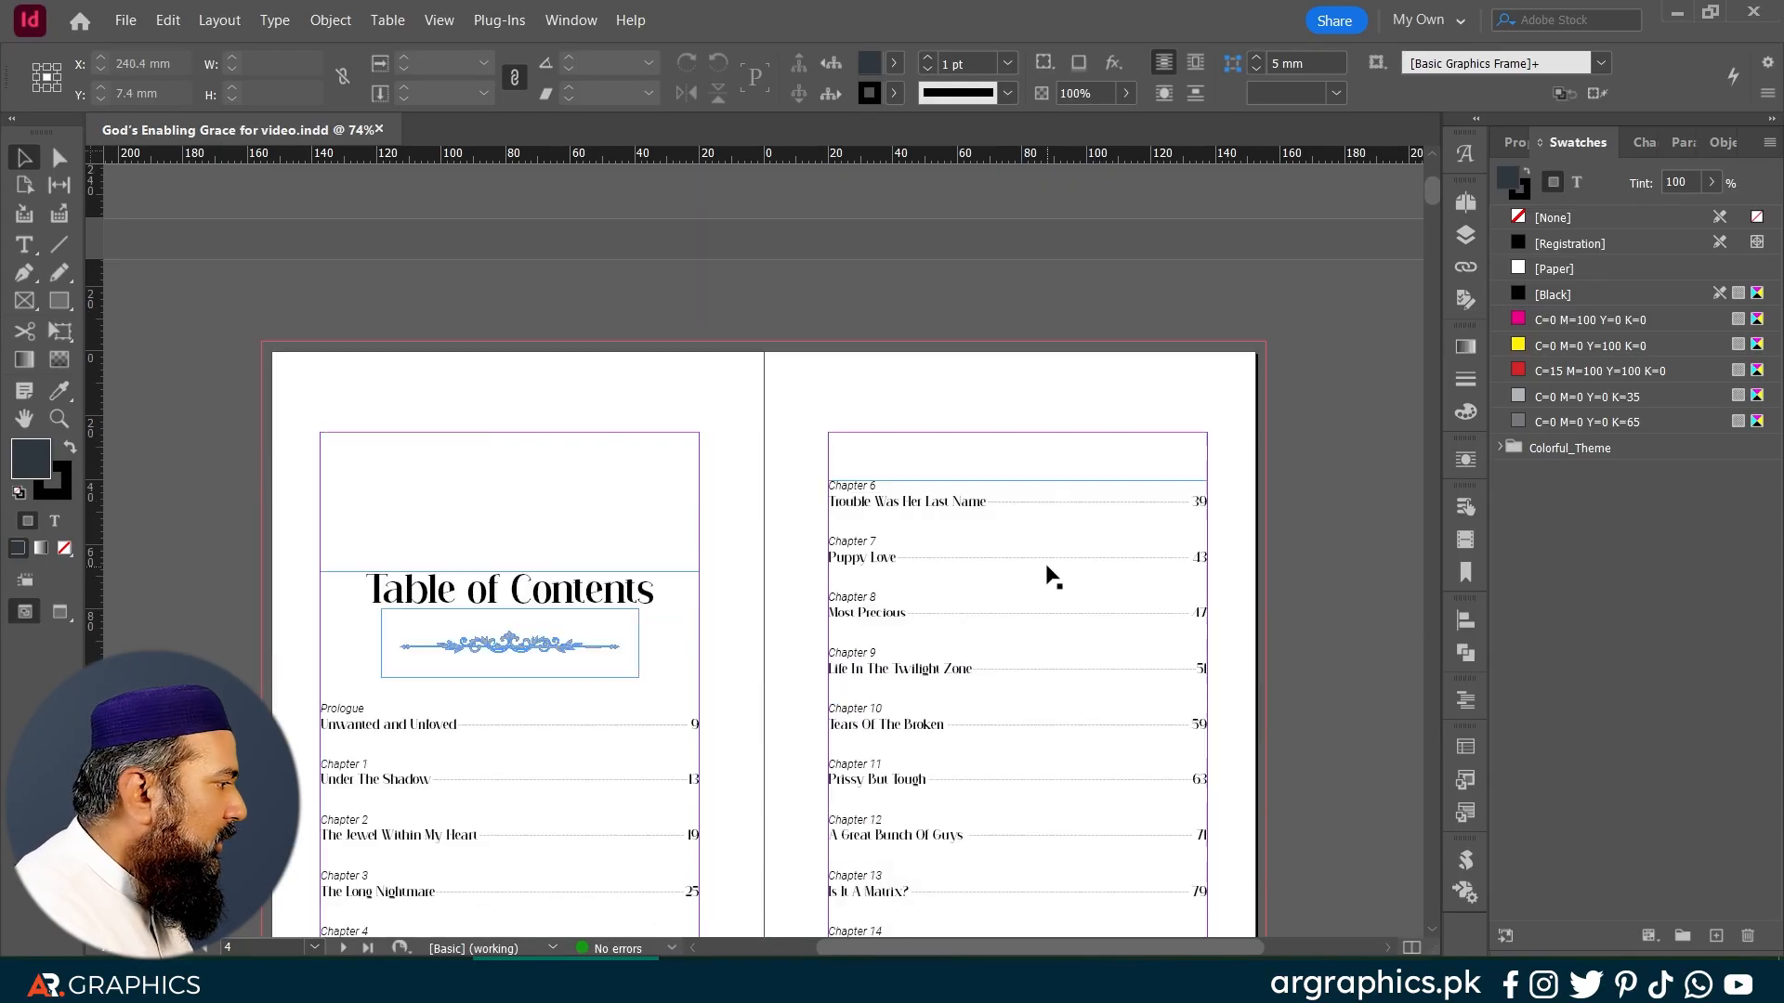
pyautogui.scroll(-5, 787, 506)
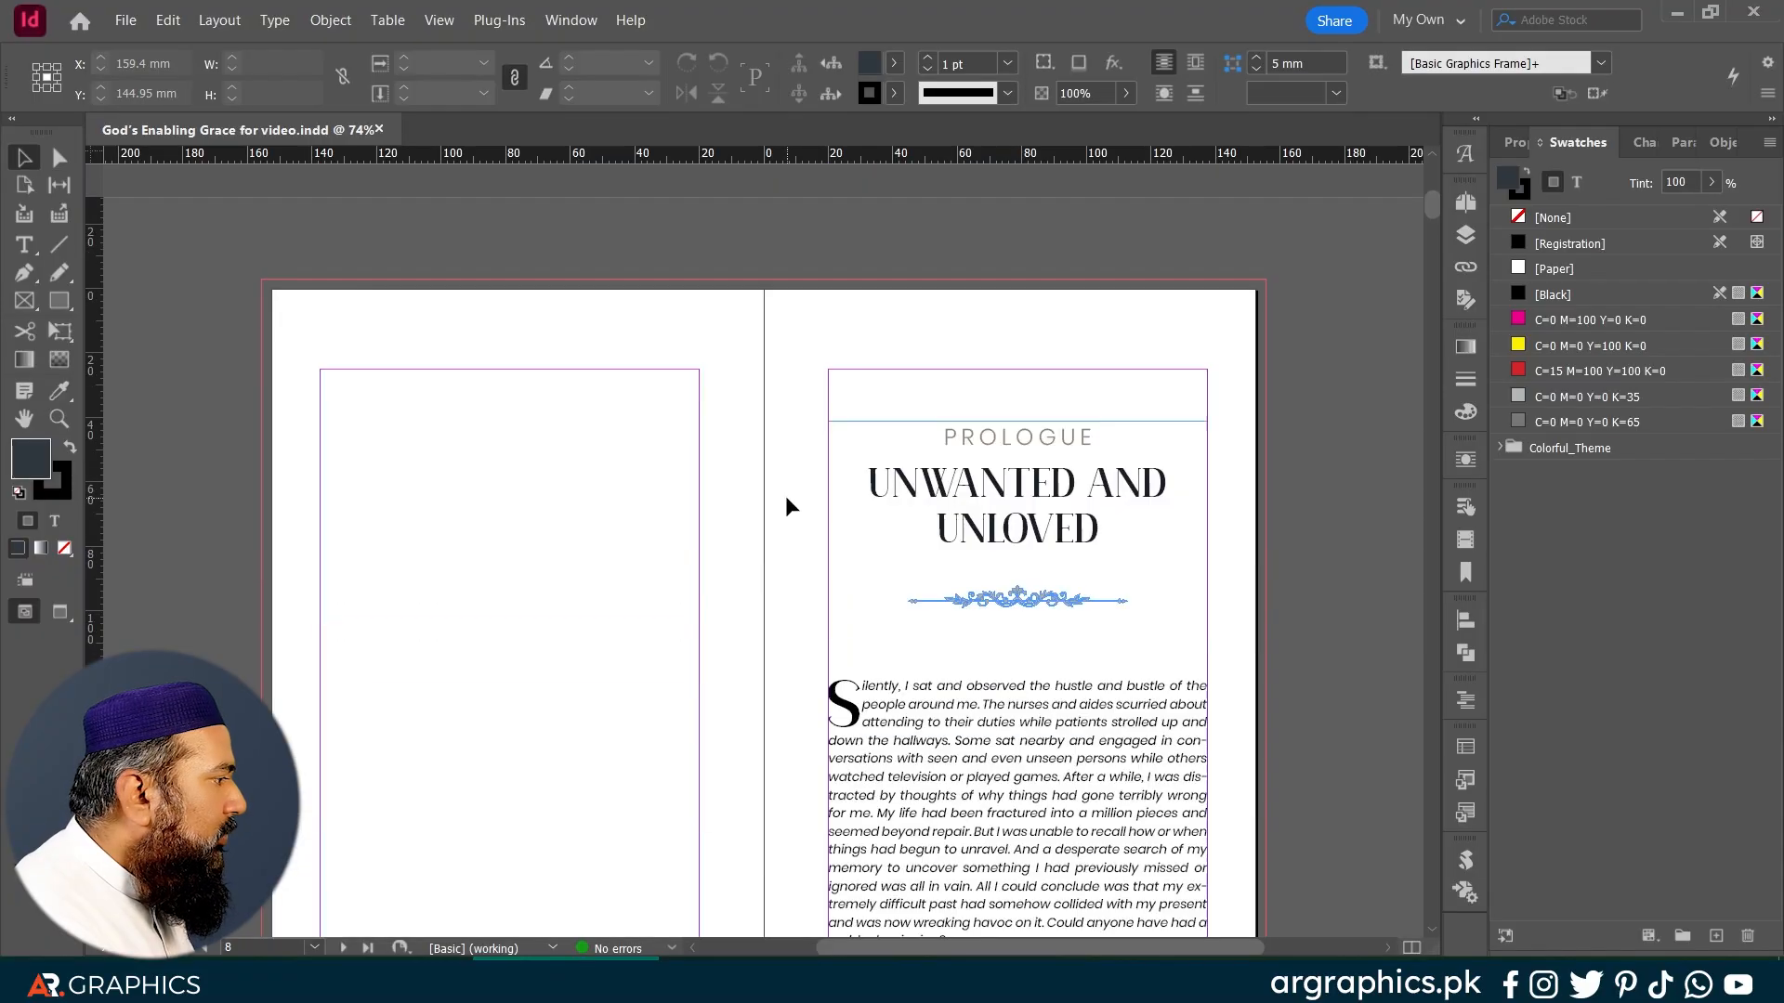
pyautogui.scroll(6, 789, 506)
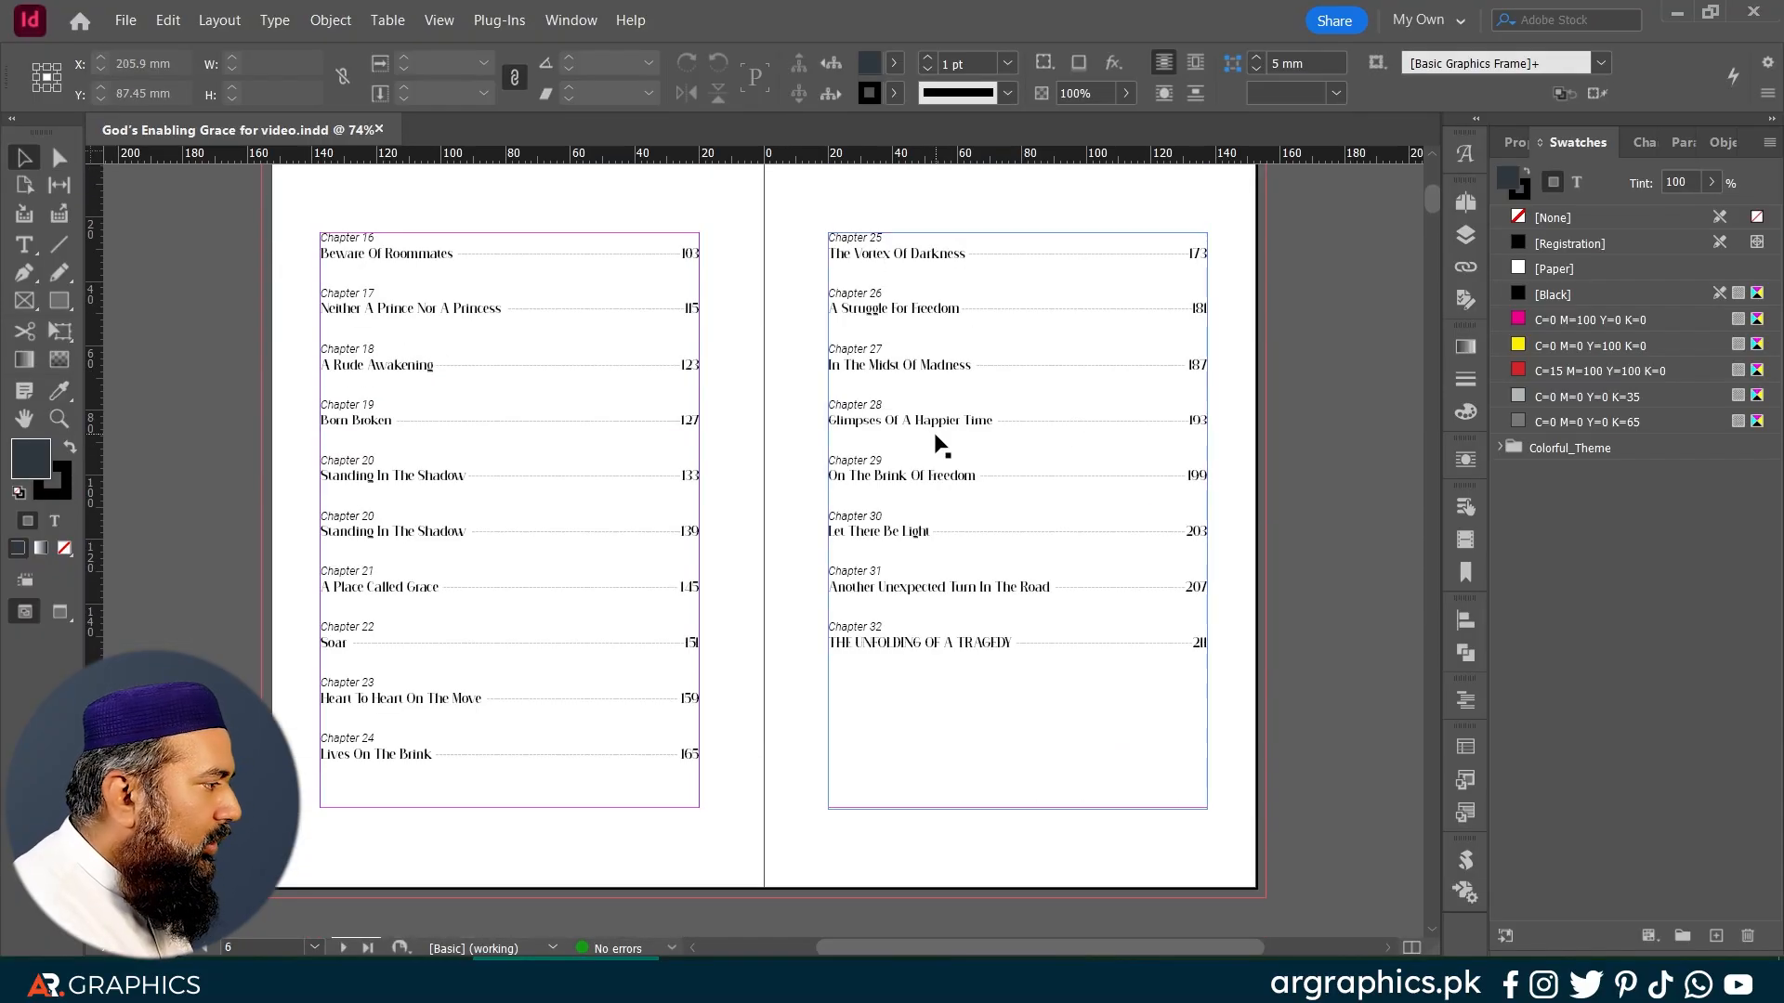
pyautogui.scroll(-7, 935, 437)
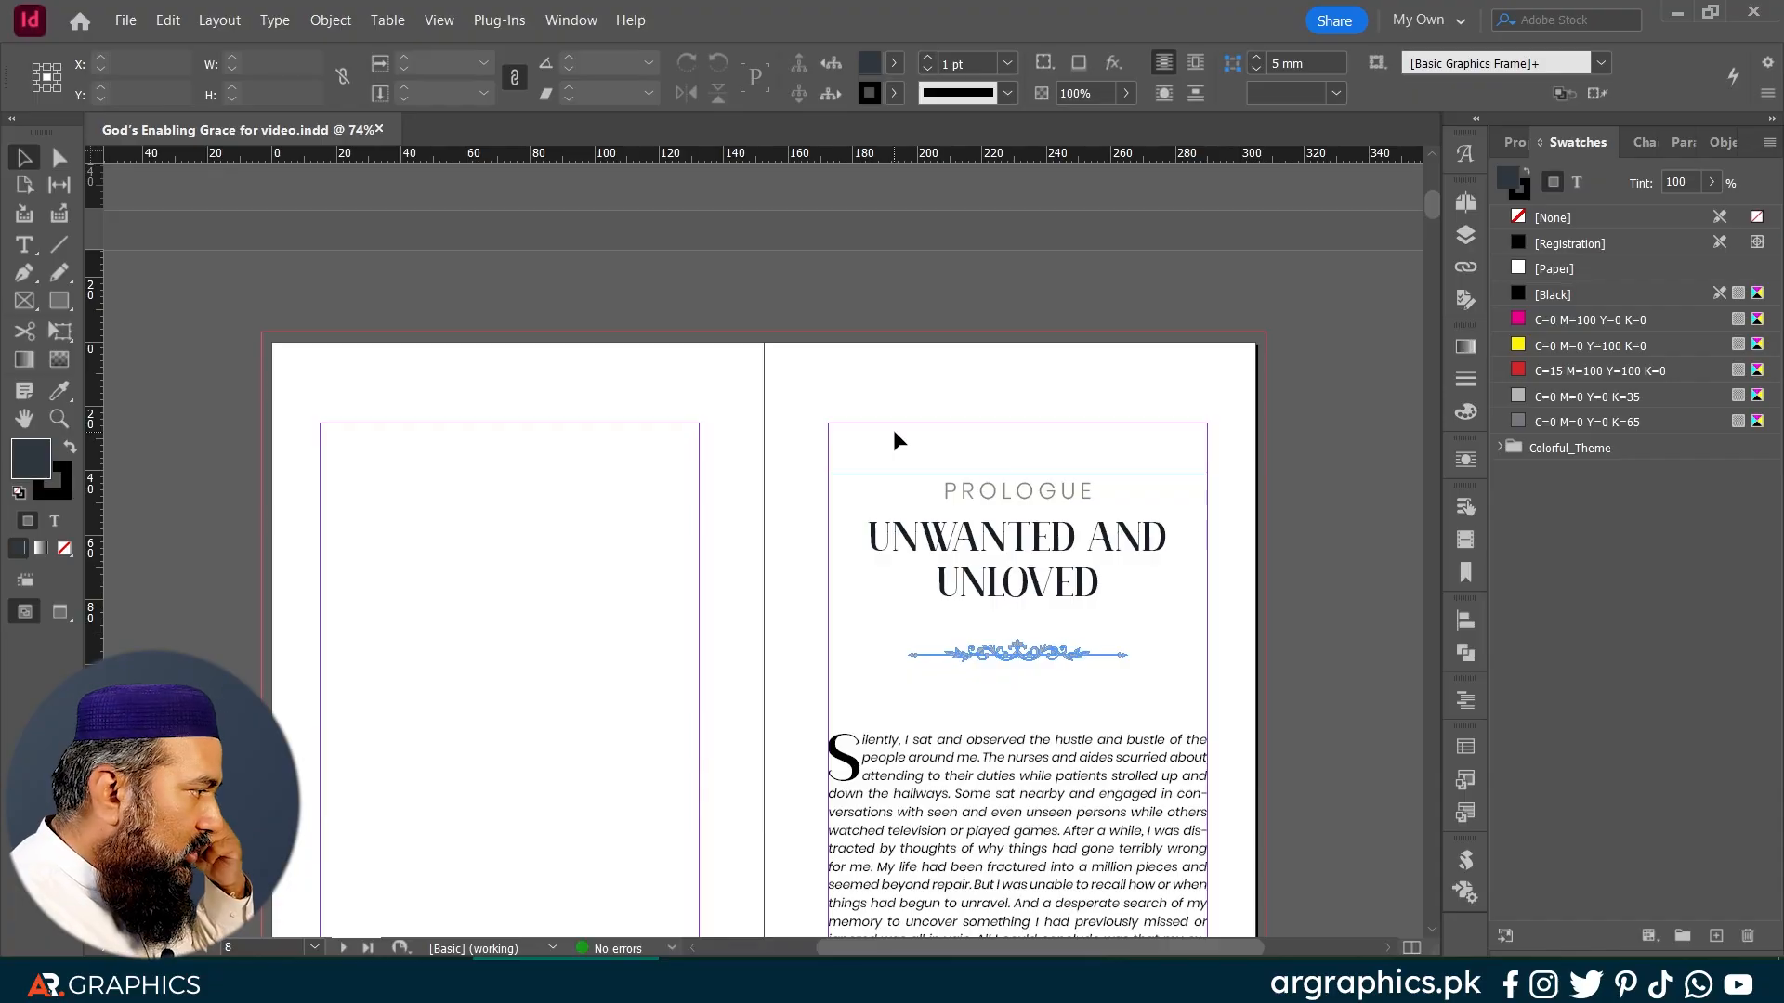
# Step: Compare the prologue and Chapter 1 openings, and examine how the Chapter 1 text frame threads onto the following spread
pyautogui.click(932, 482)
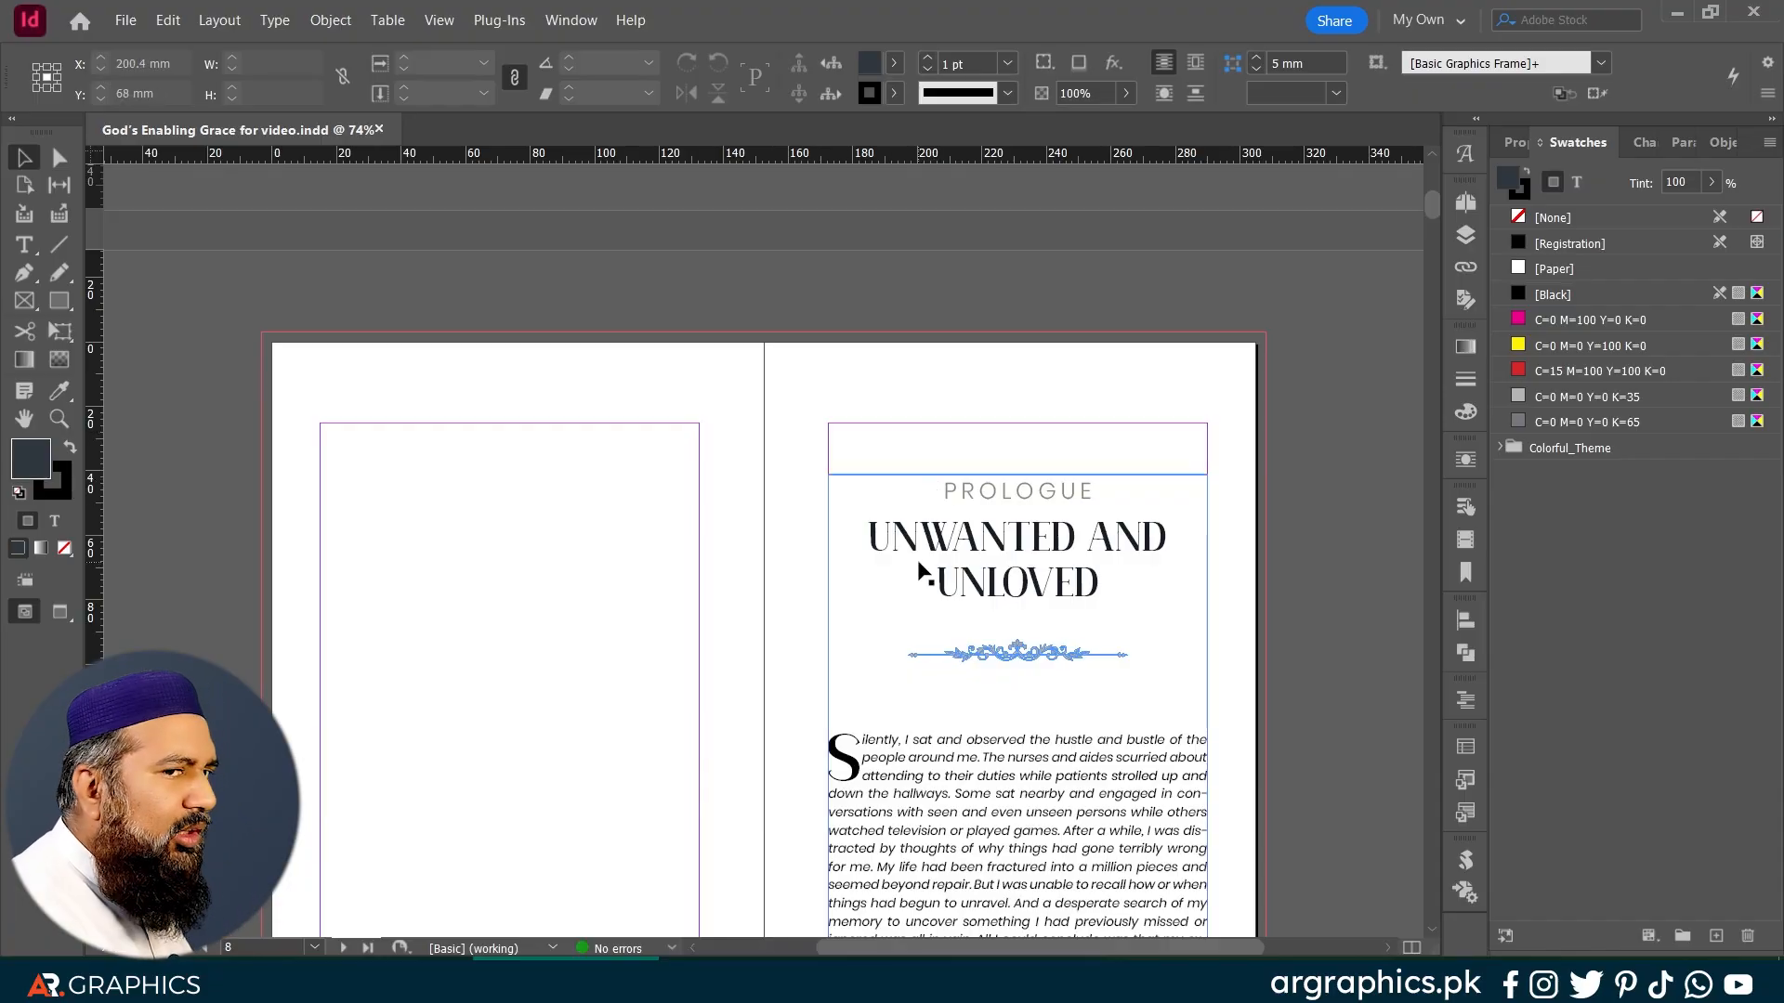
pyautogui.scroll(-10, 923, 570)
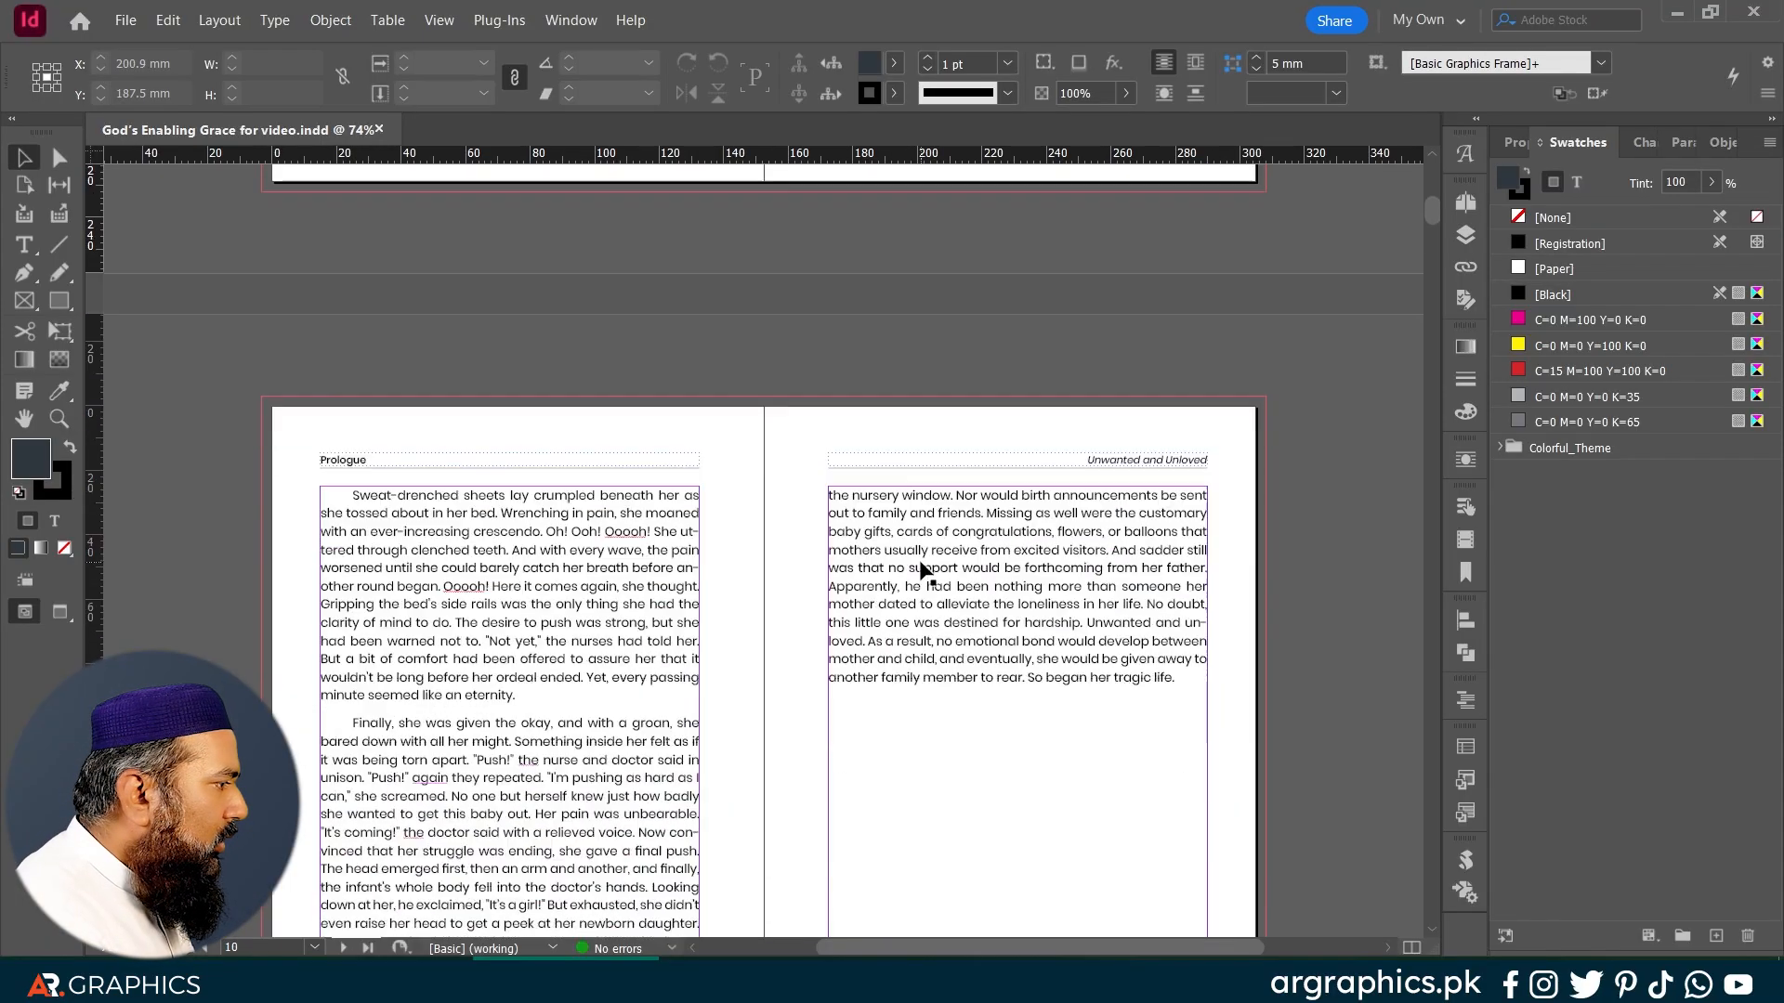
pyautogui.scroll(1, 988, 249)
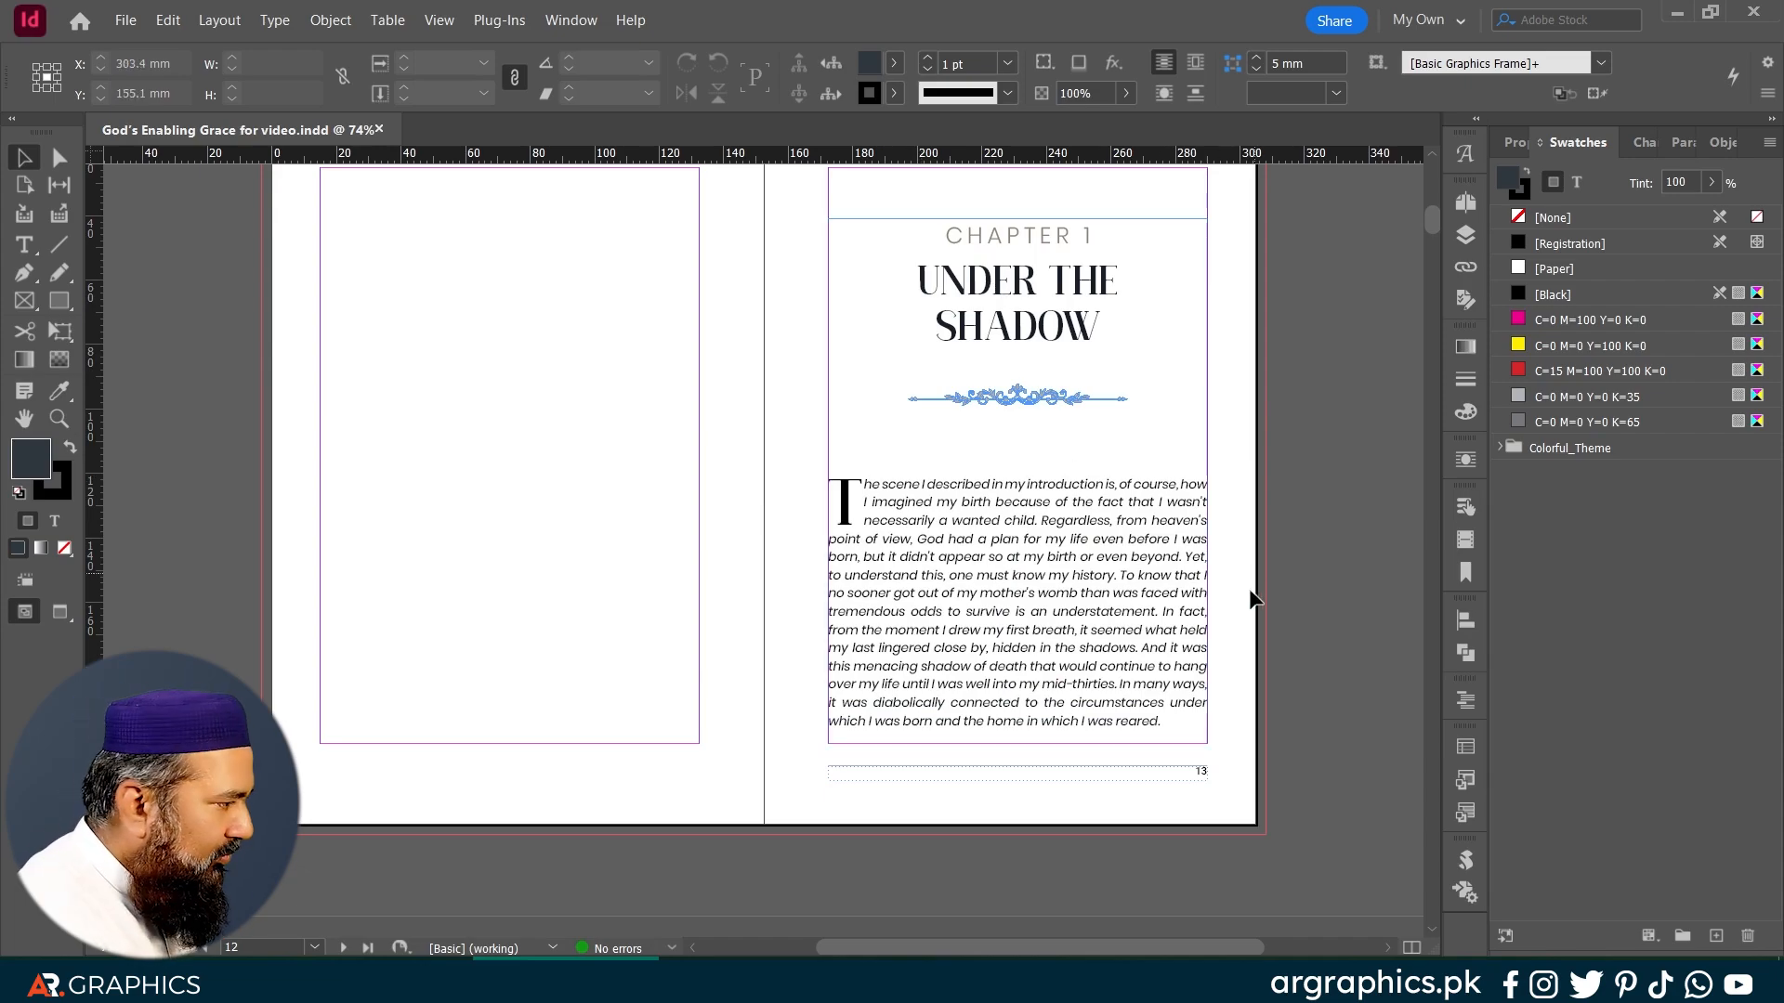
pyautogui.scroll(6, 1250, 597)
pyautogui.scroll(10, 1250, 611)
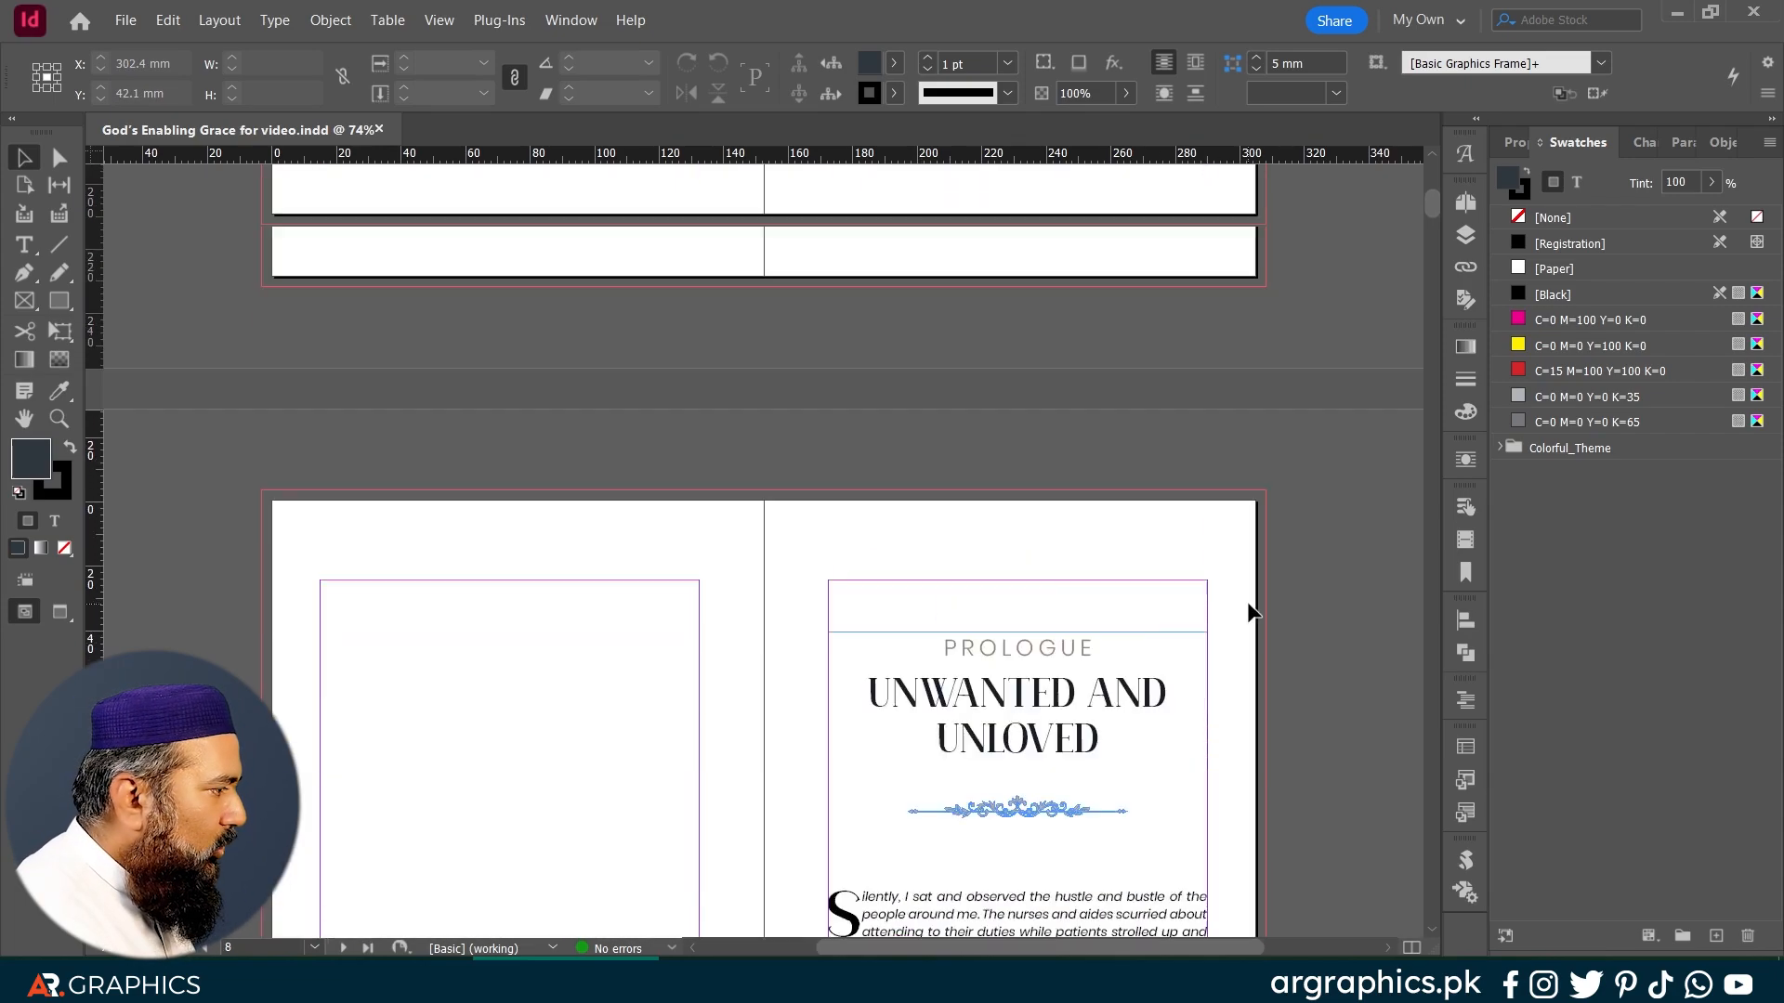
pyautogui.scroll(-8, 1249, 611)
pyautogui.scroll(-10, 1249, 611)
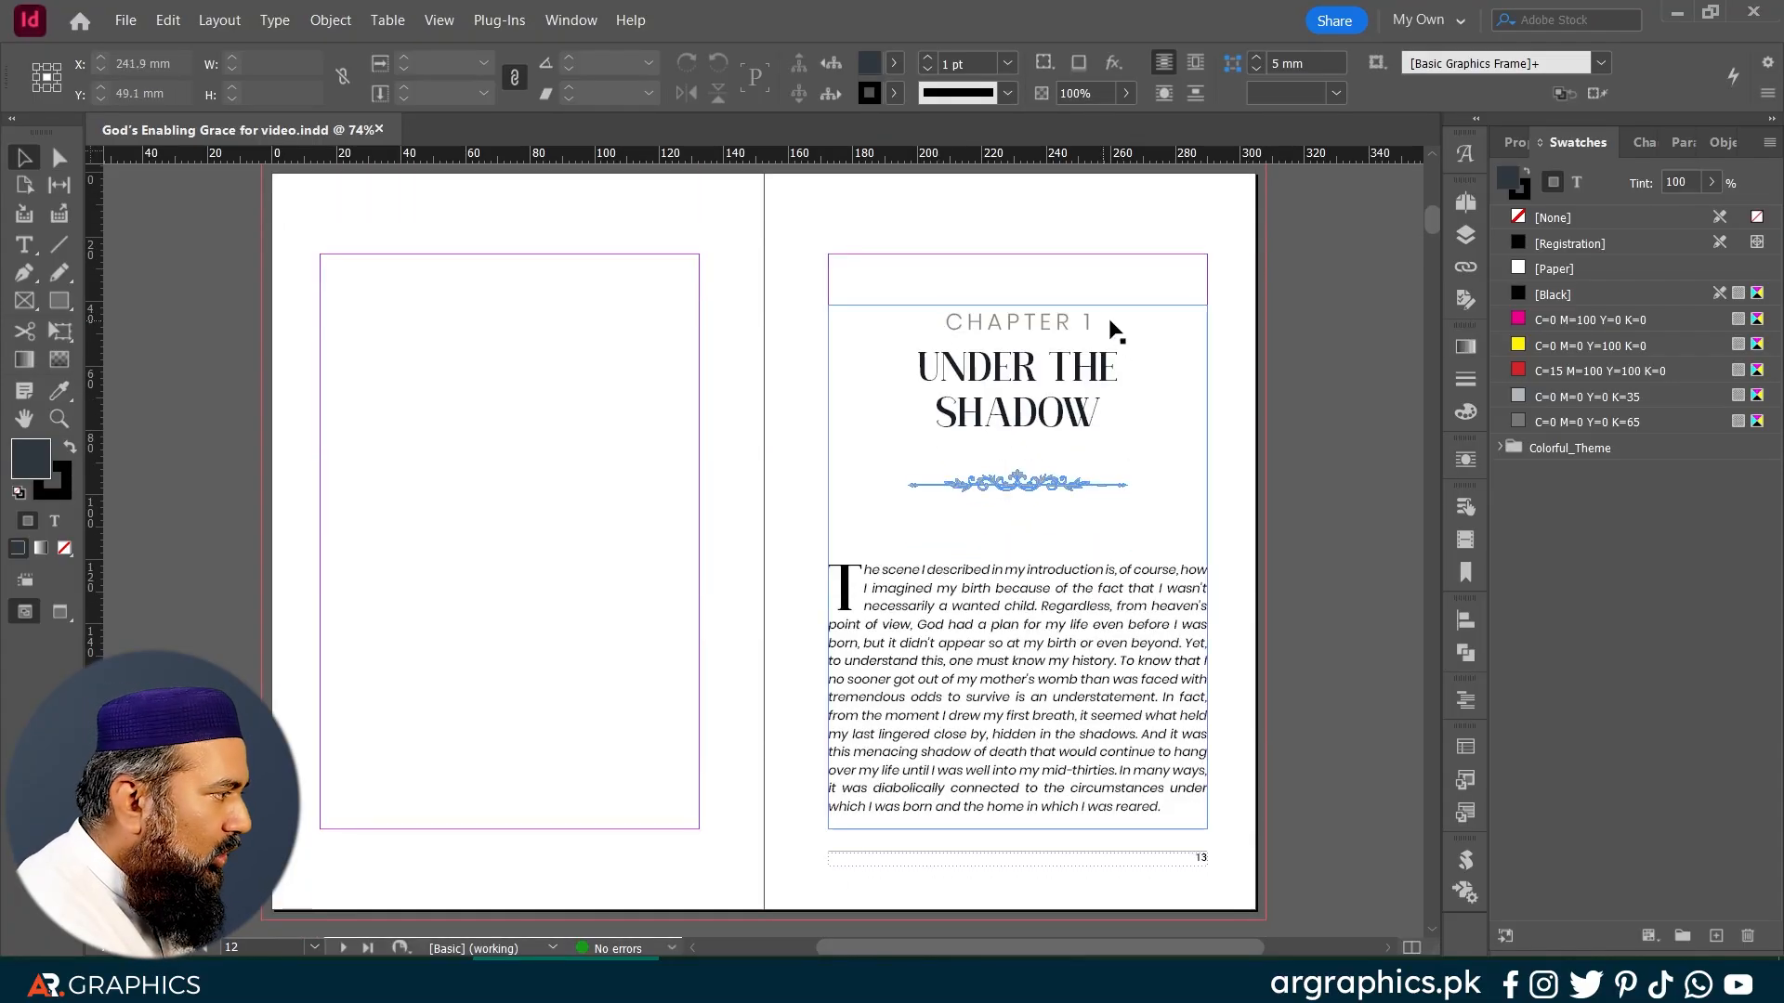
pyautogui.click(1147, 491)
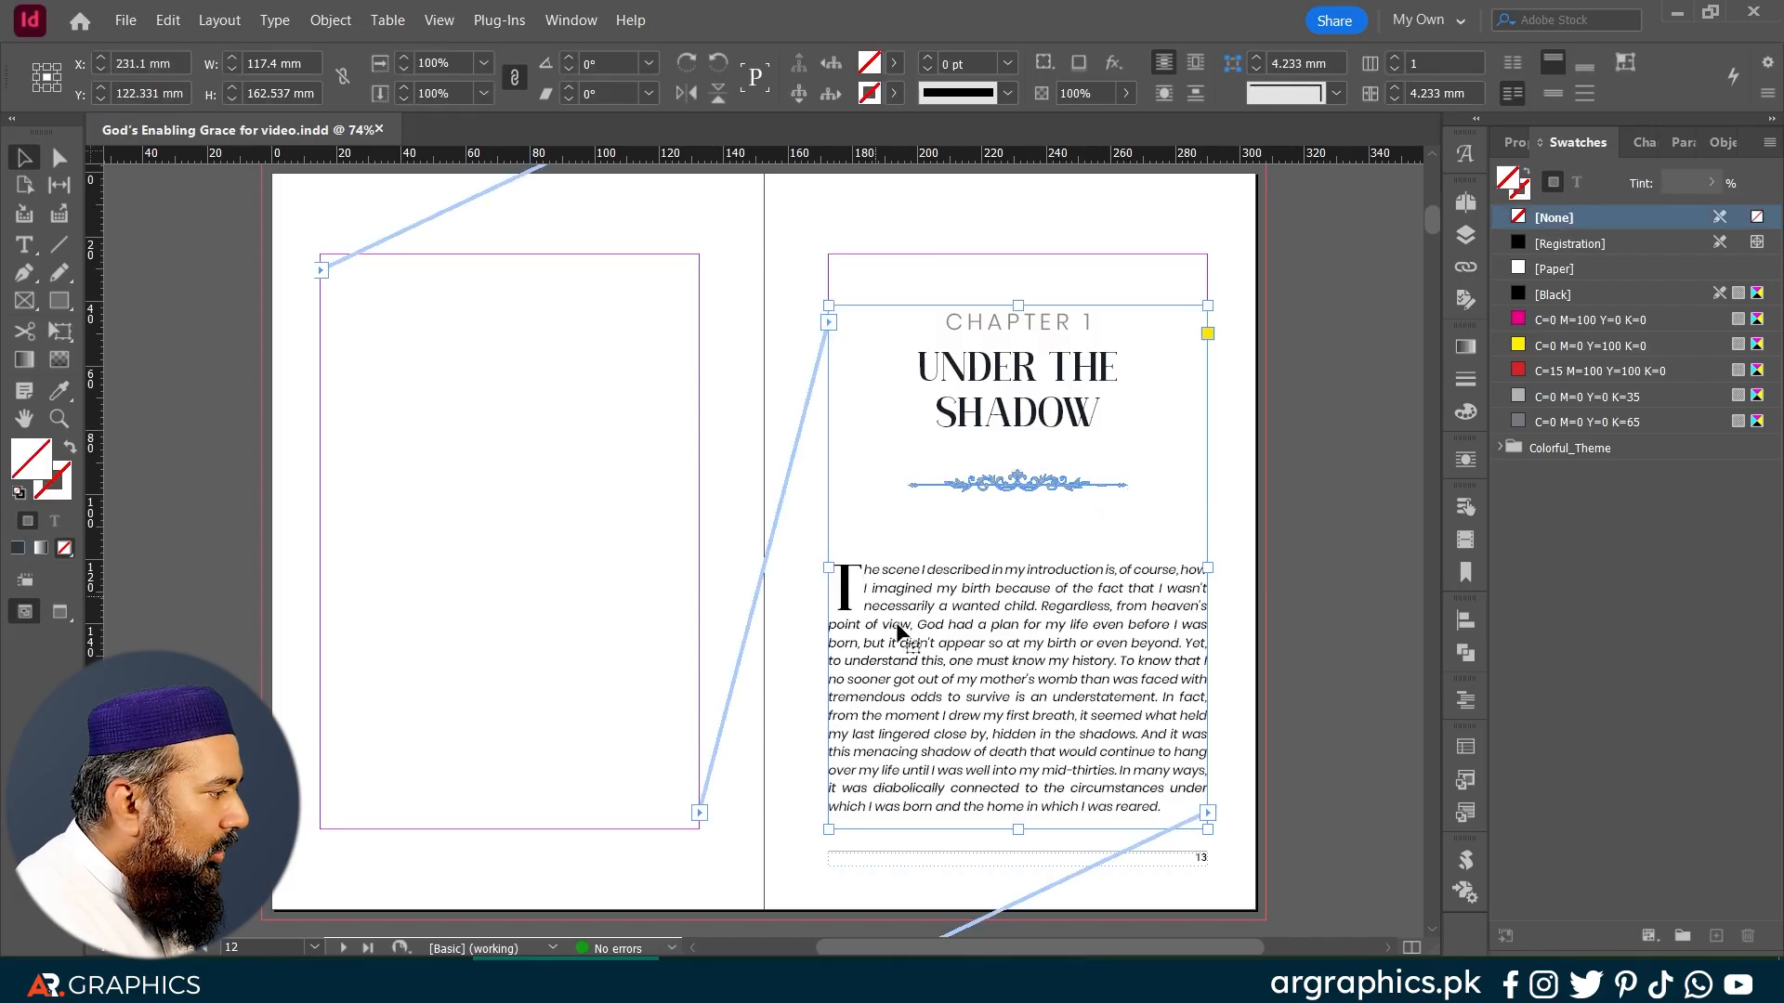
pyautogui.scroll(-10, 949, 686)
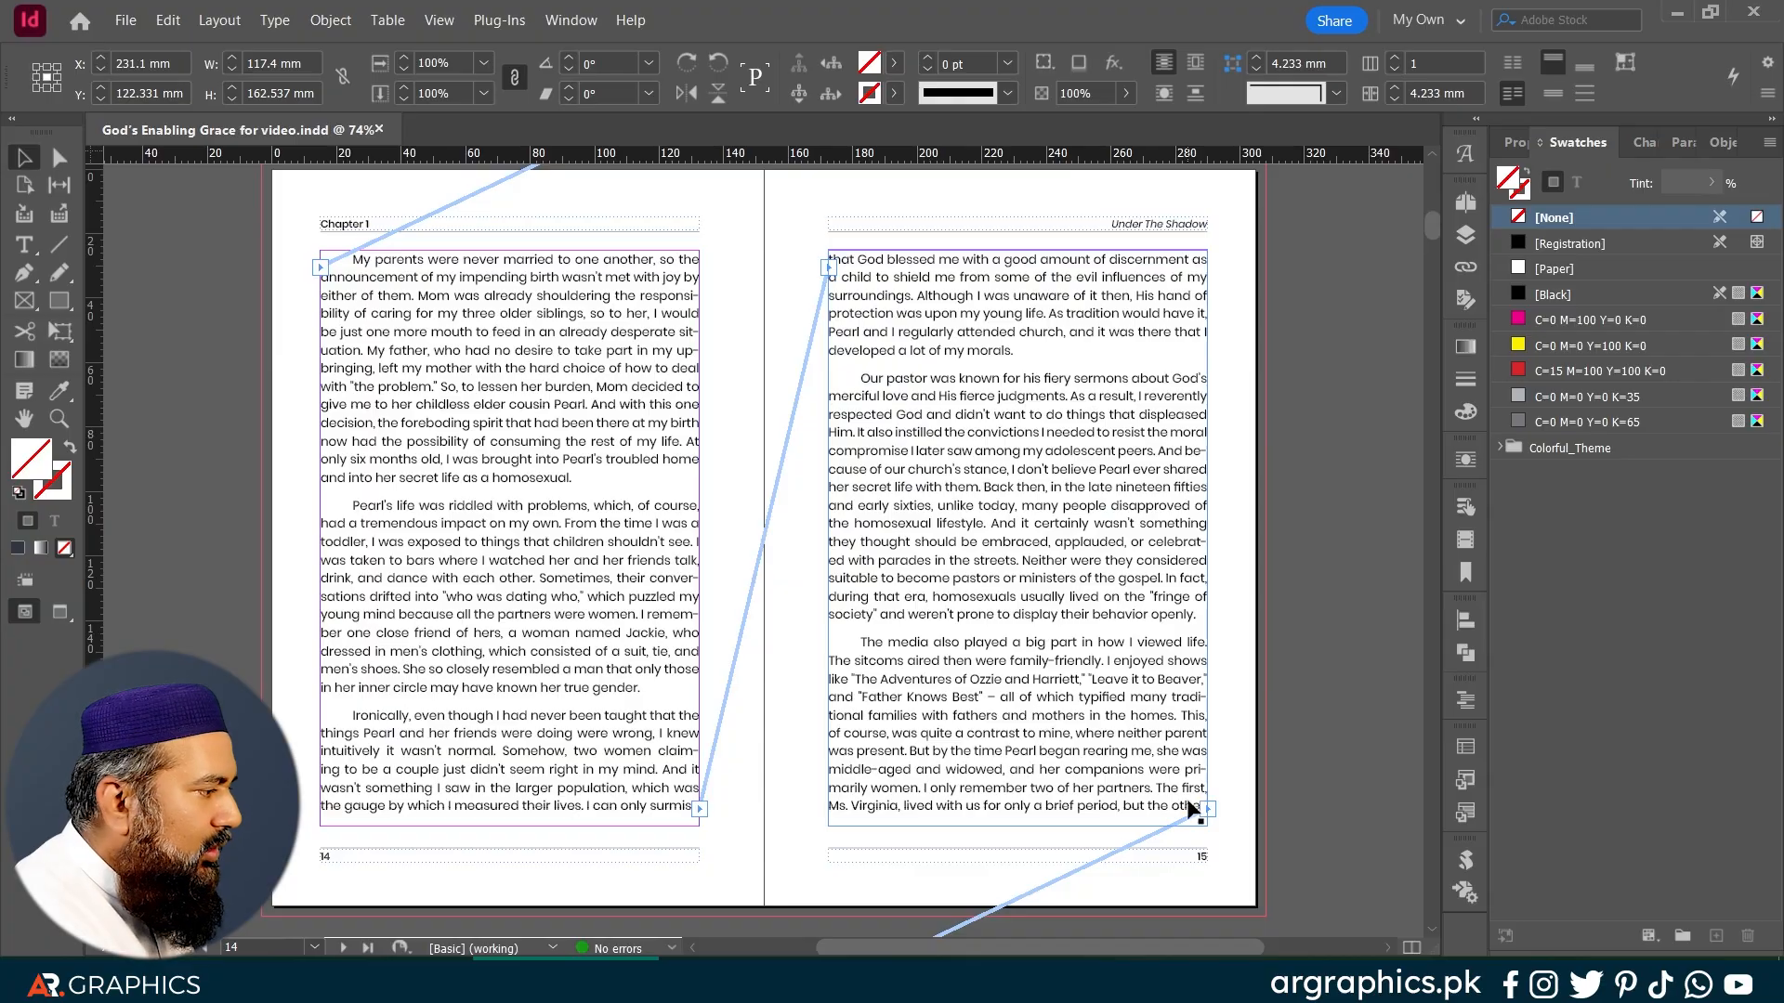
pyautogui.click(1242, 406)
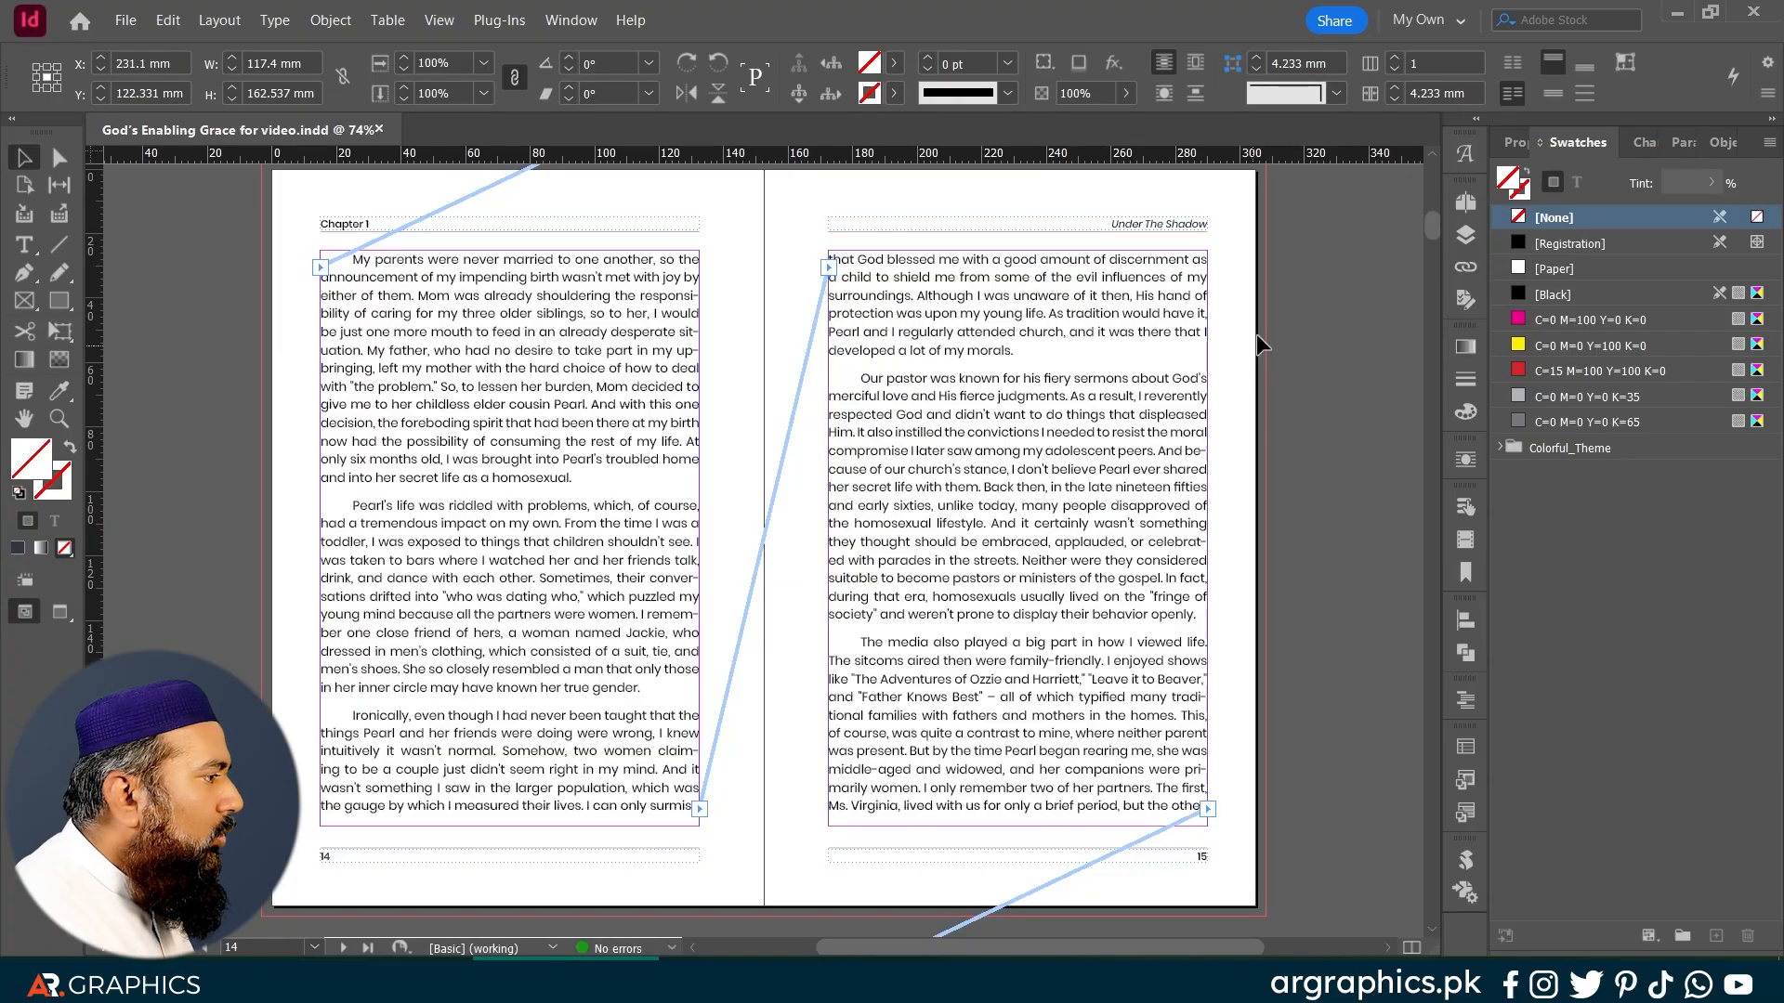
# Step: Inspect the running headers and page numbers on the pages 14–15 spread, and view the whole spread in Preview mode
pyautogui.scroll(2, 1206, 226)
pyautogui.moveTo(1260, 184); pyautogui.dragTo(681, 240)
pyautogui.hscroll(-5, 685, 279)
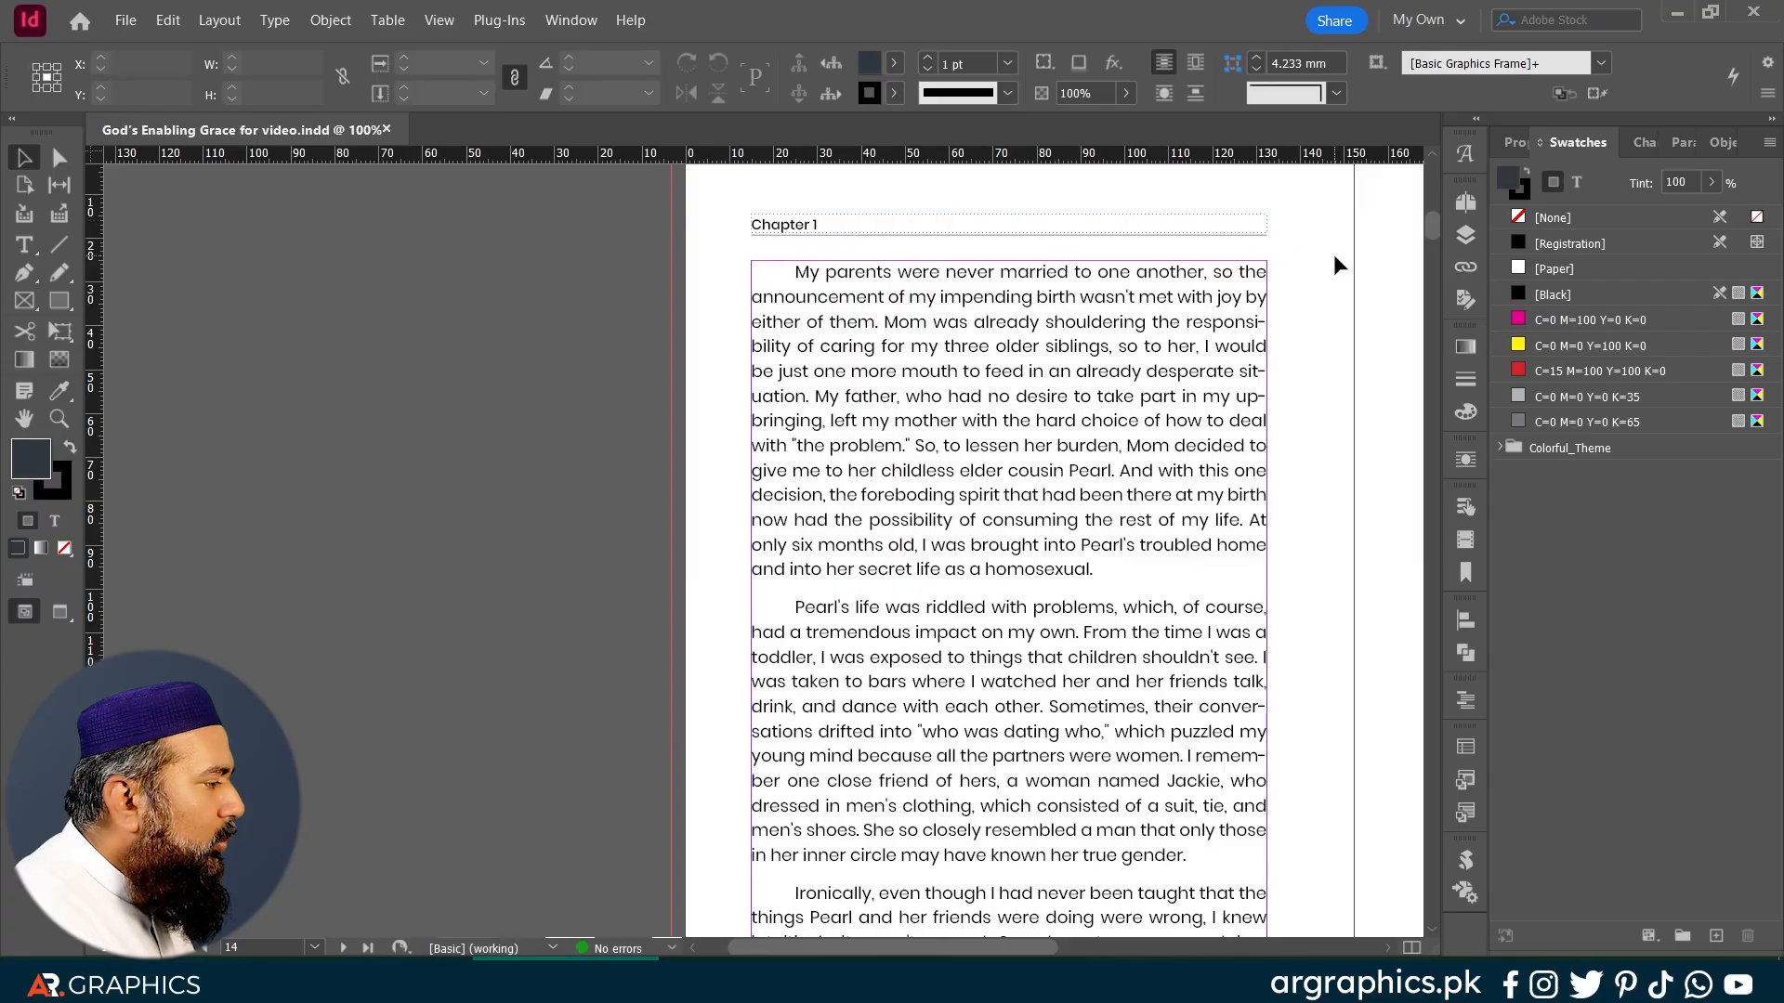
pyautogui.hscroll(5, 1337, 267)
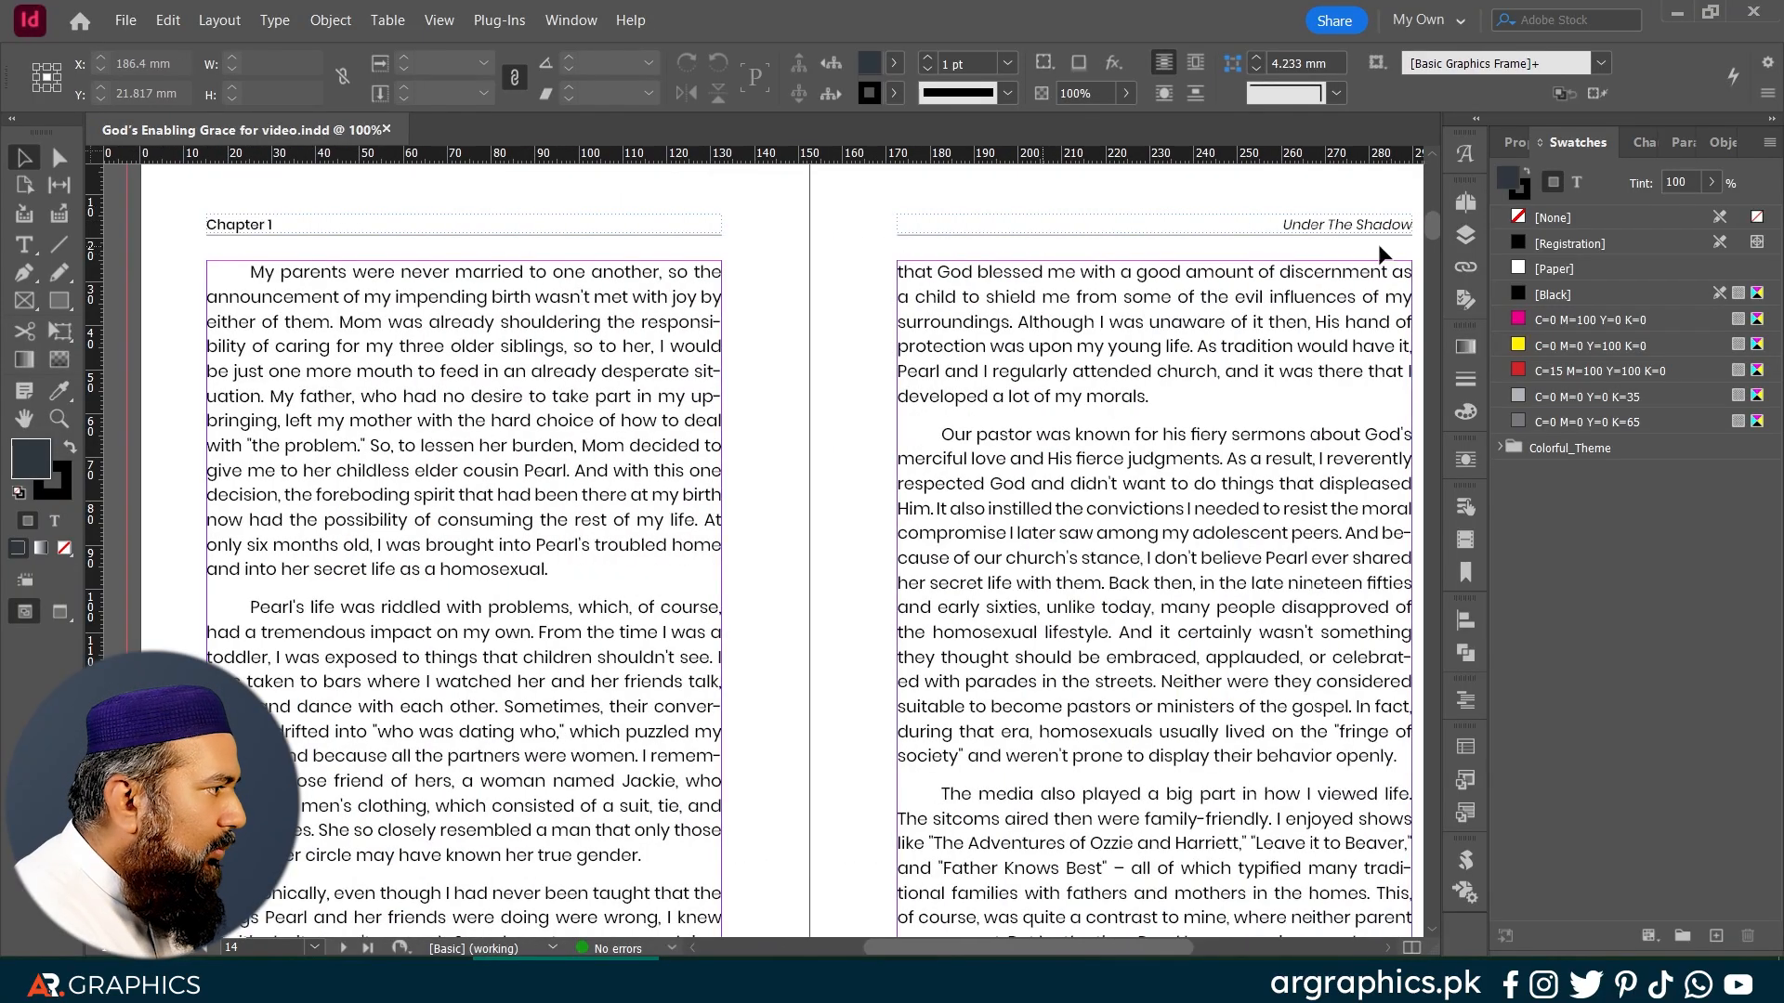
pyautogui.scroll(-3, 1051, 454)
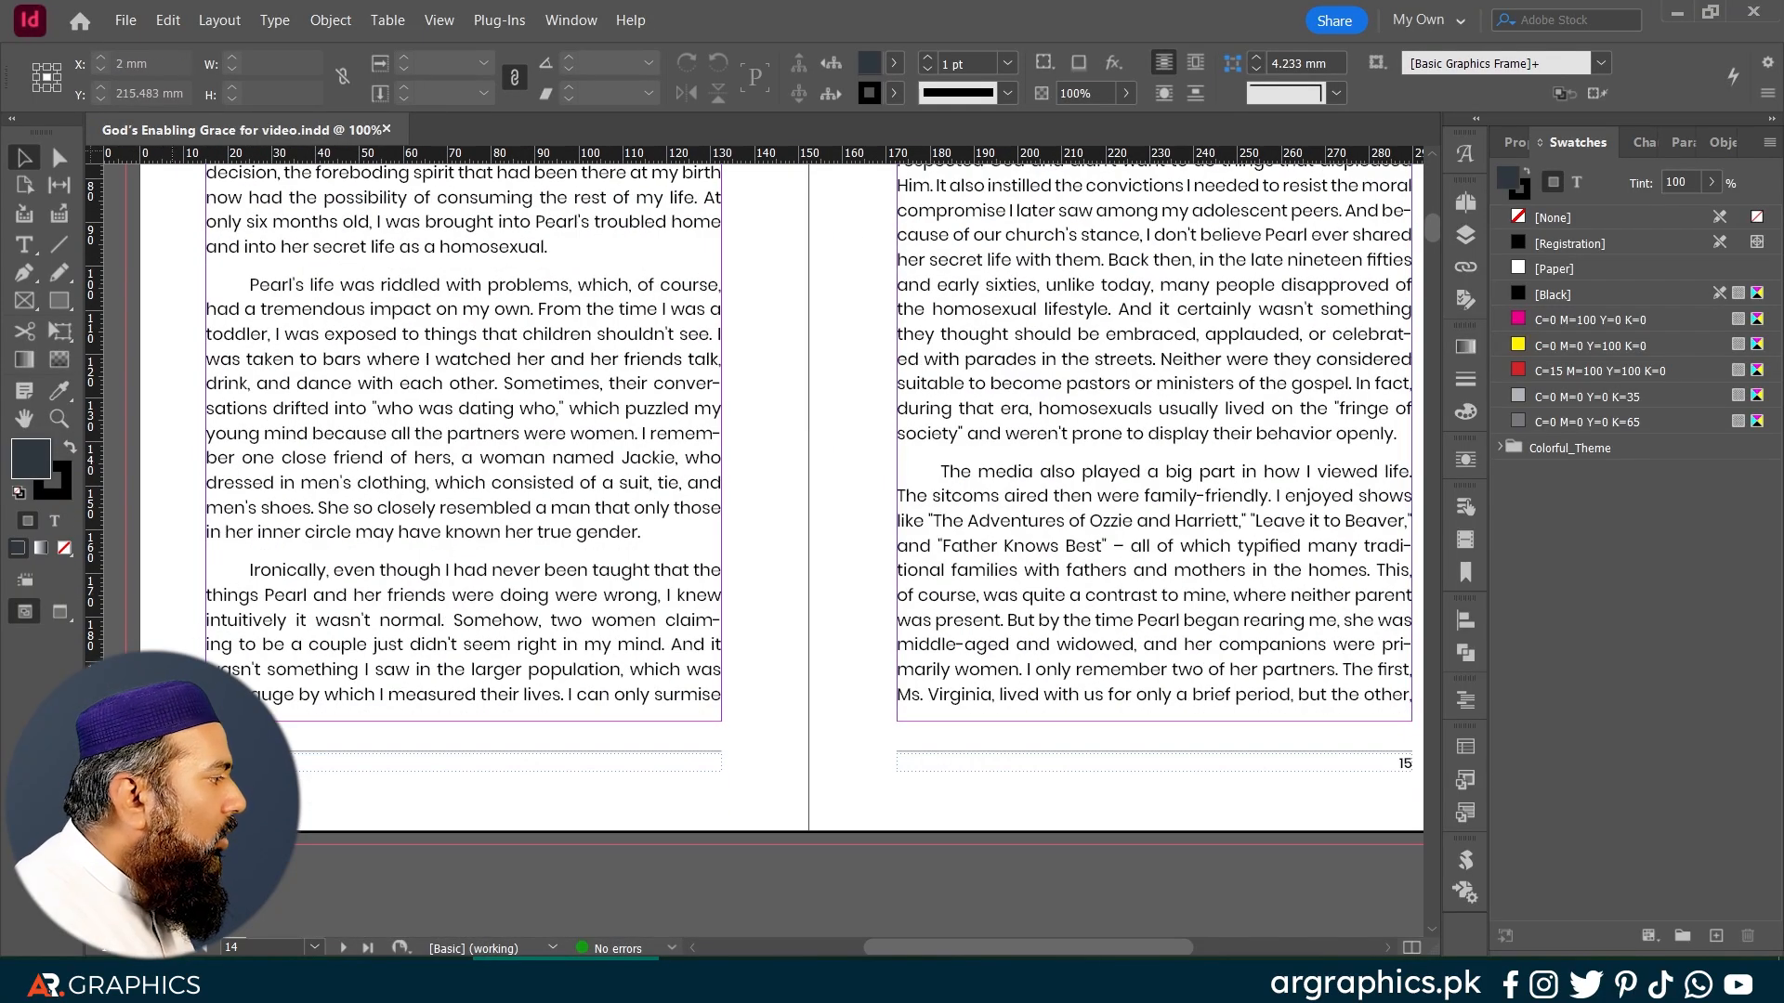
pyautogui.hscroll(3, 1069, 797)
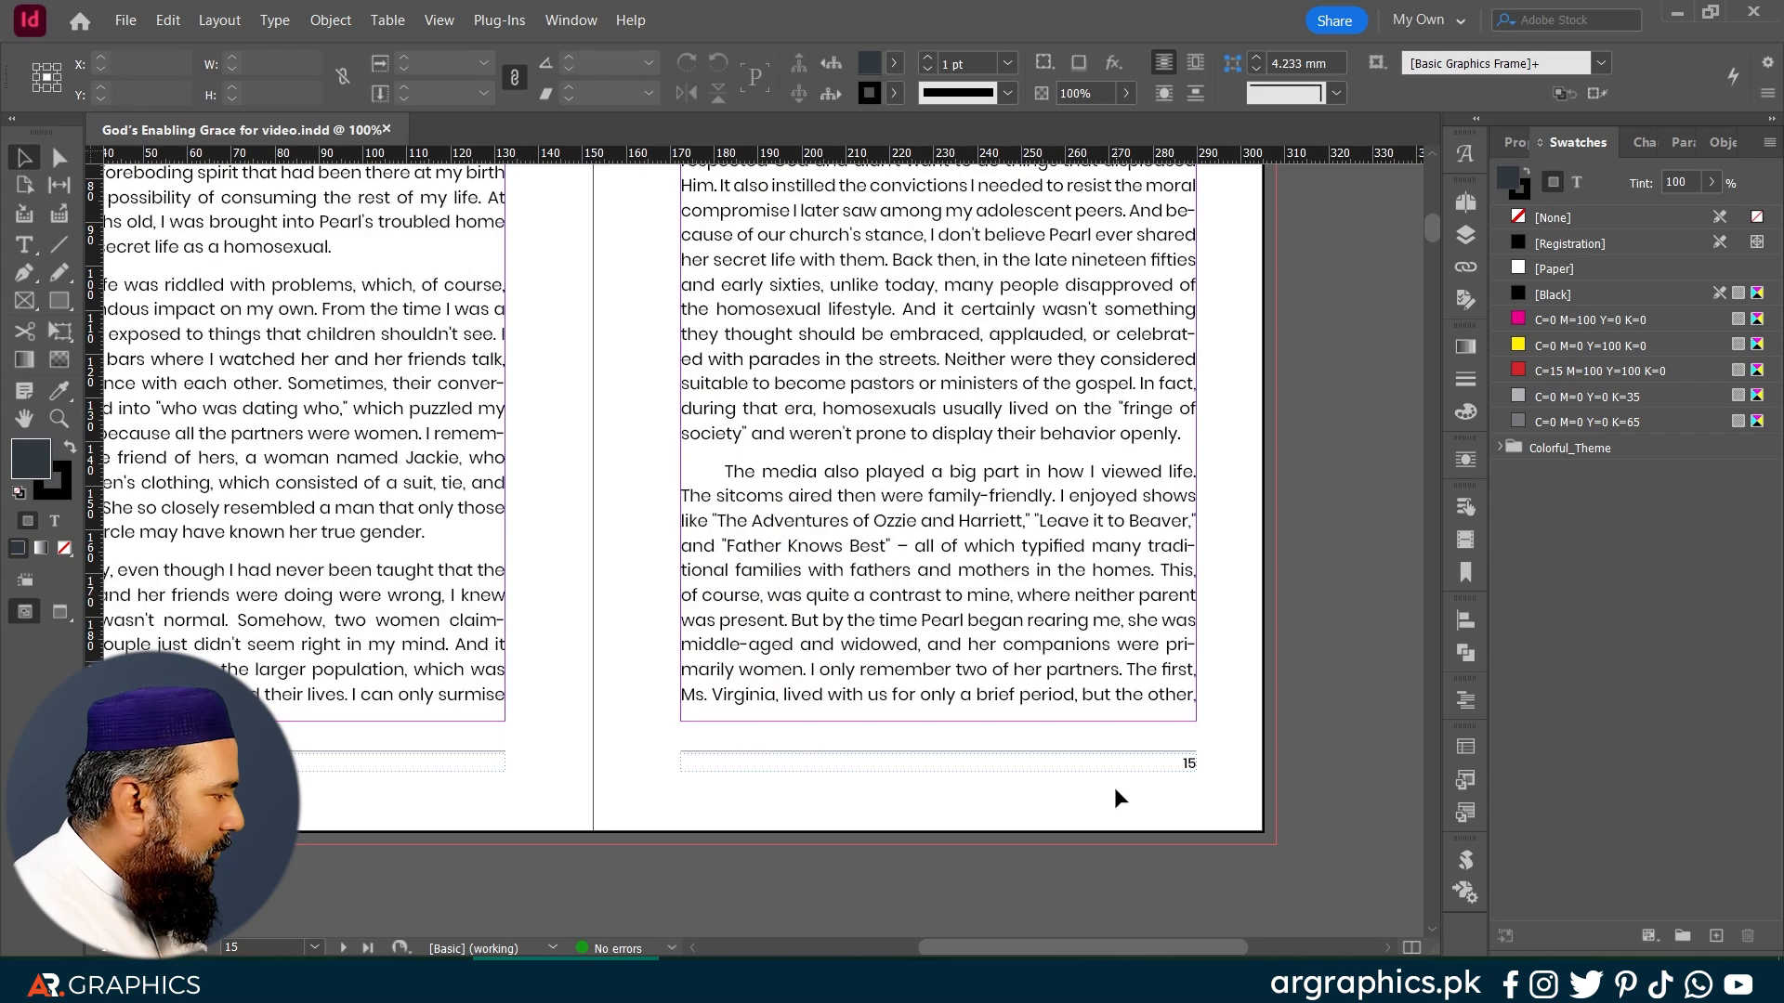
pyautogui.hscroll(-3, 1151, 812)
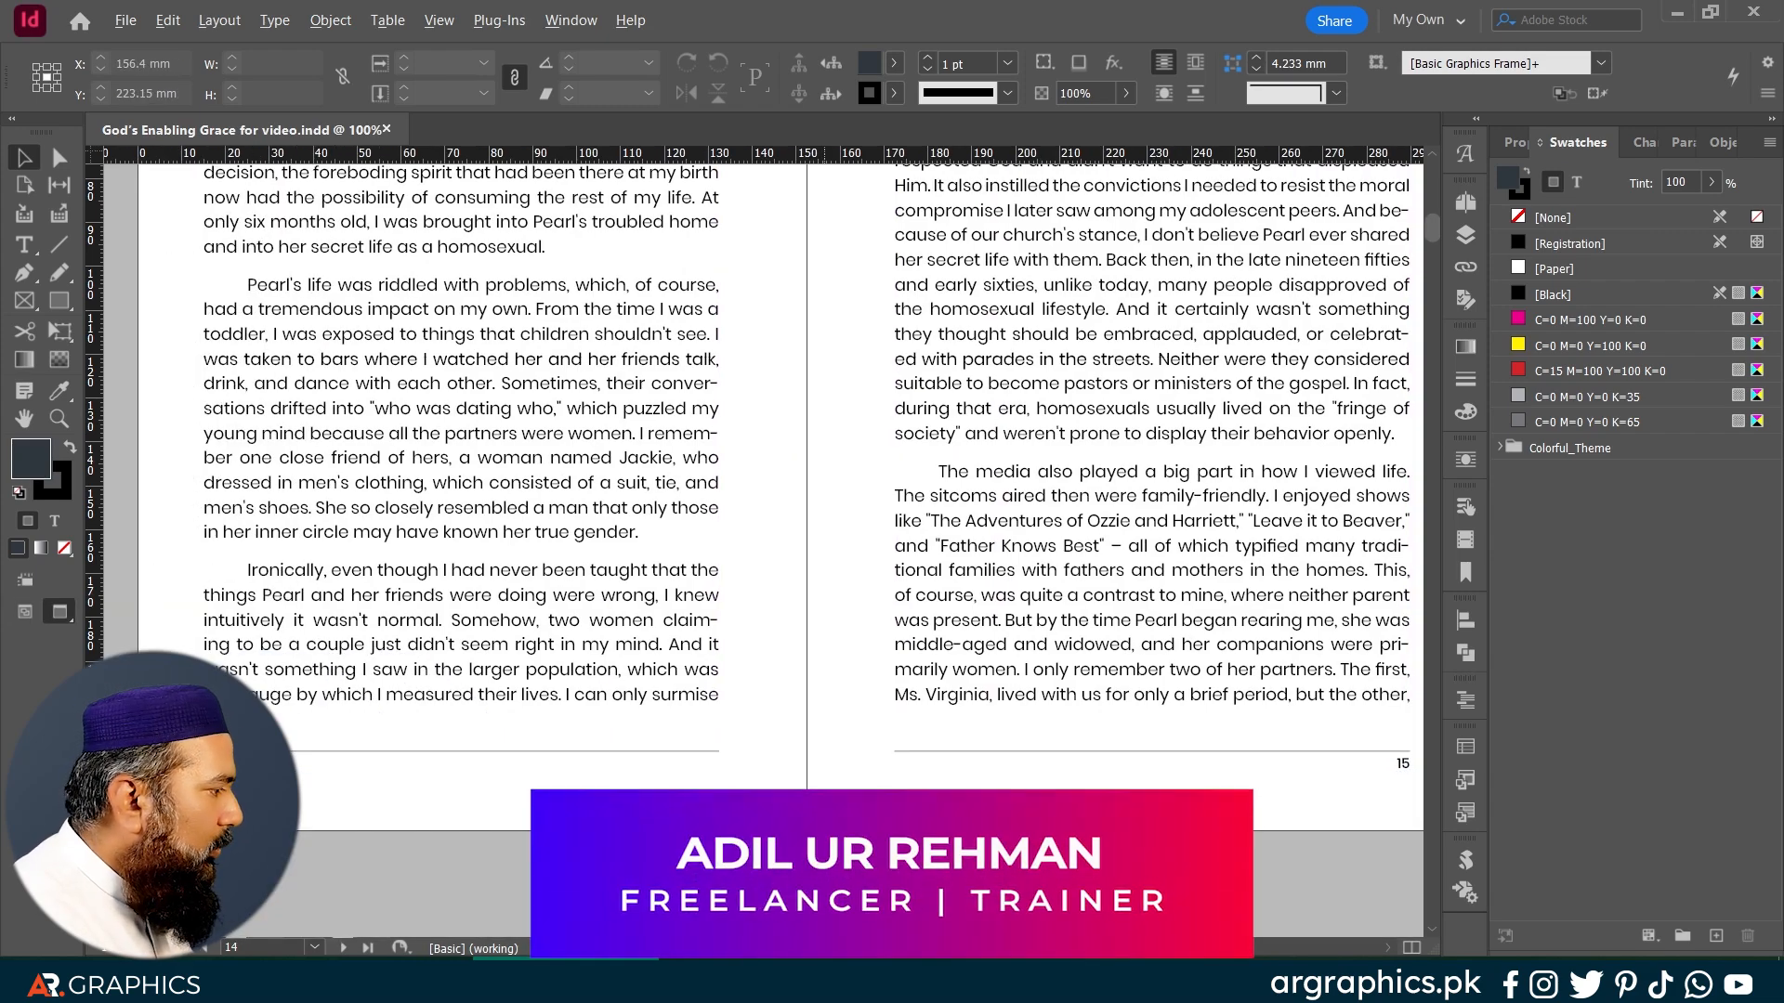
pyautogui.hotkey('ctrl', 'alt', '0')
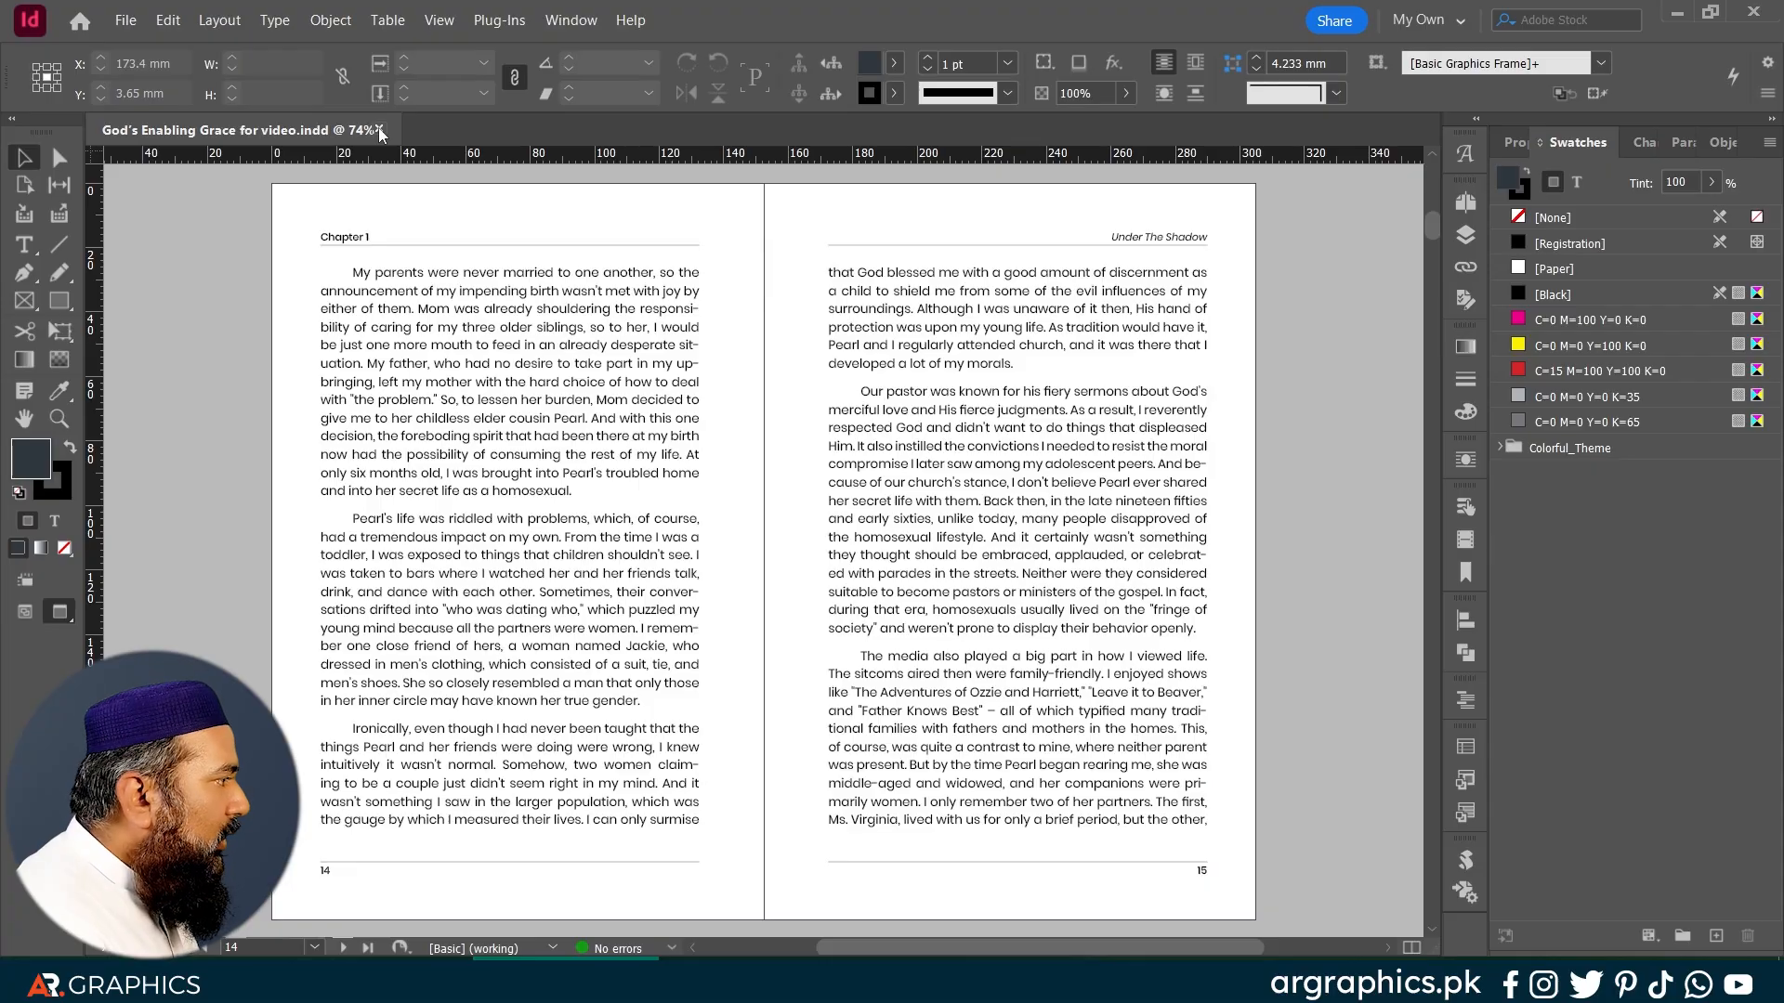
# Step: Start a new document at the 6 x 9 in size, with its units set to inches
pyautogui.click(125, 20)
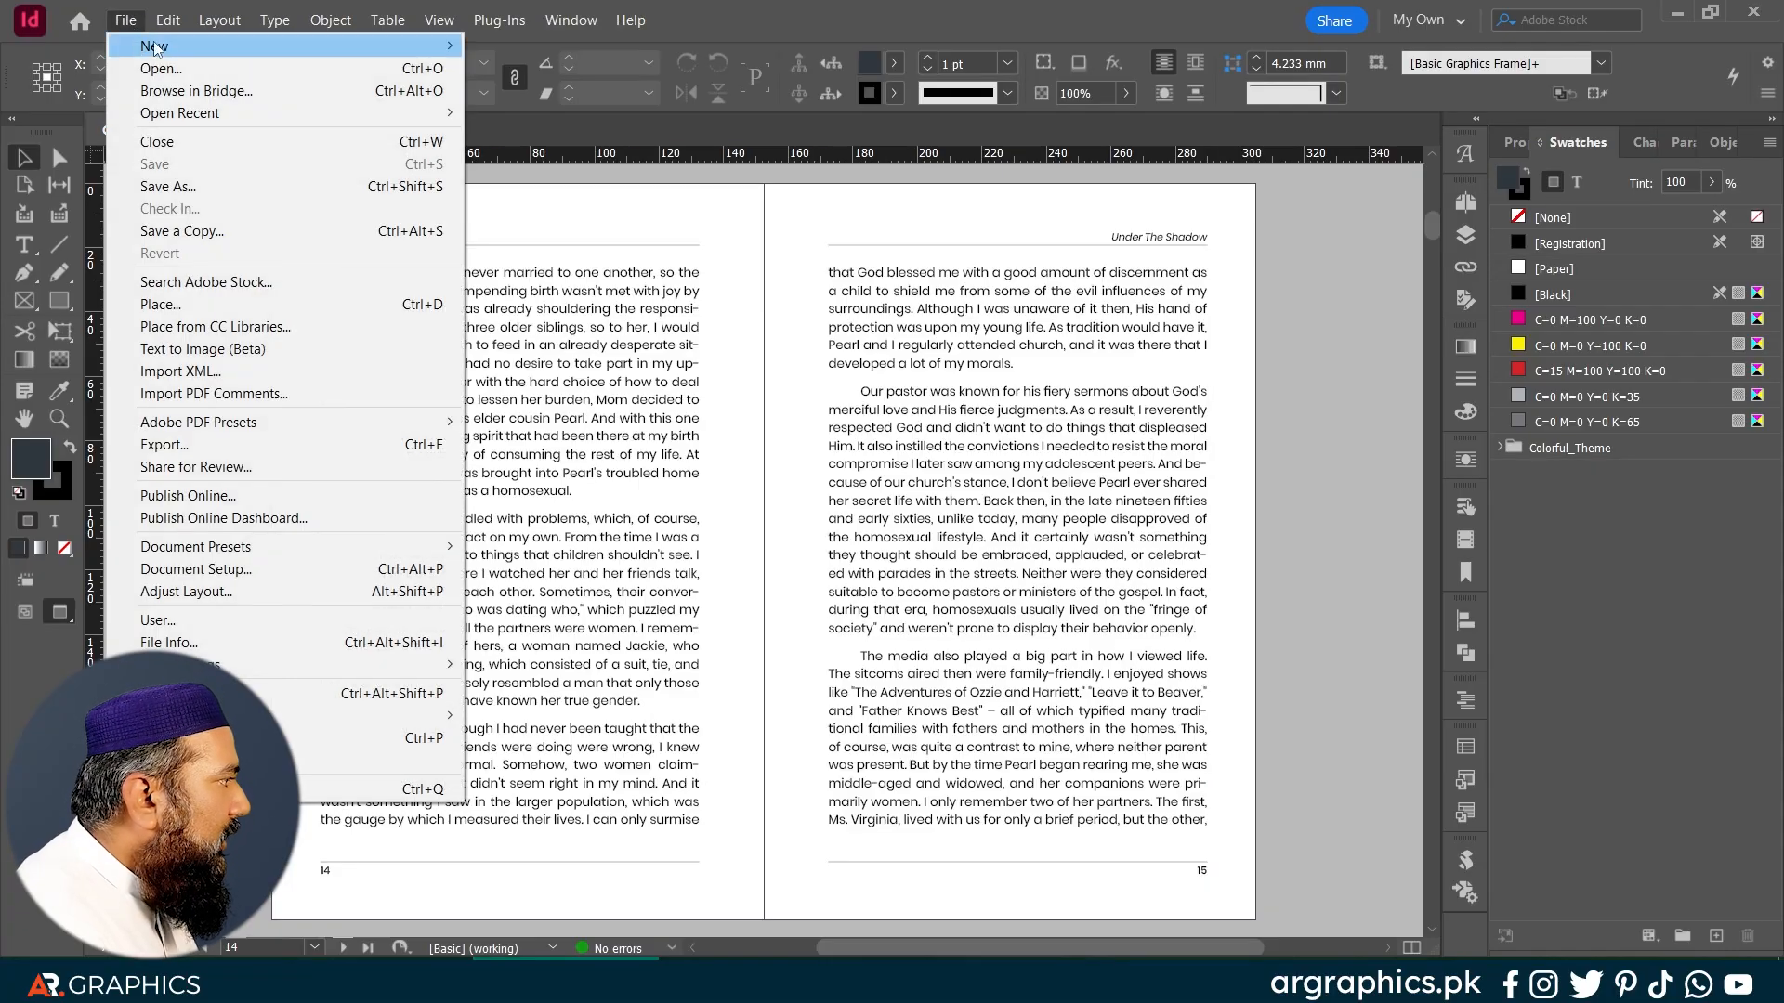
pyautogui.moveTo(164, 51)
pyautogui.click(525, 47)
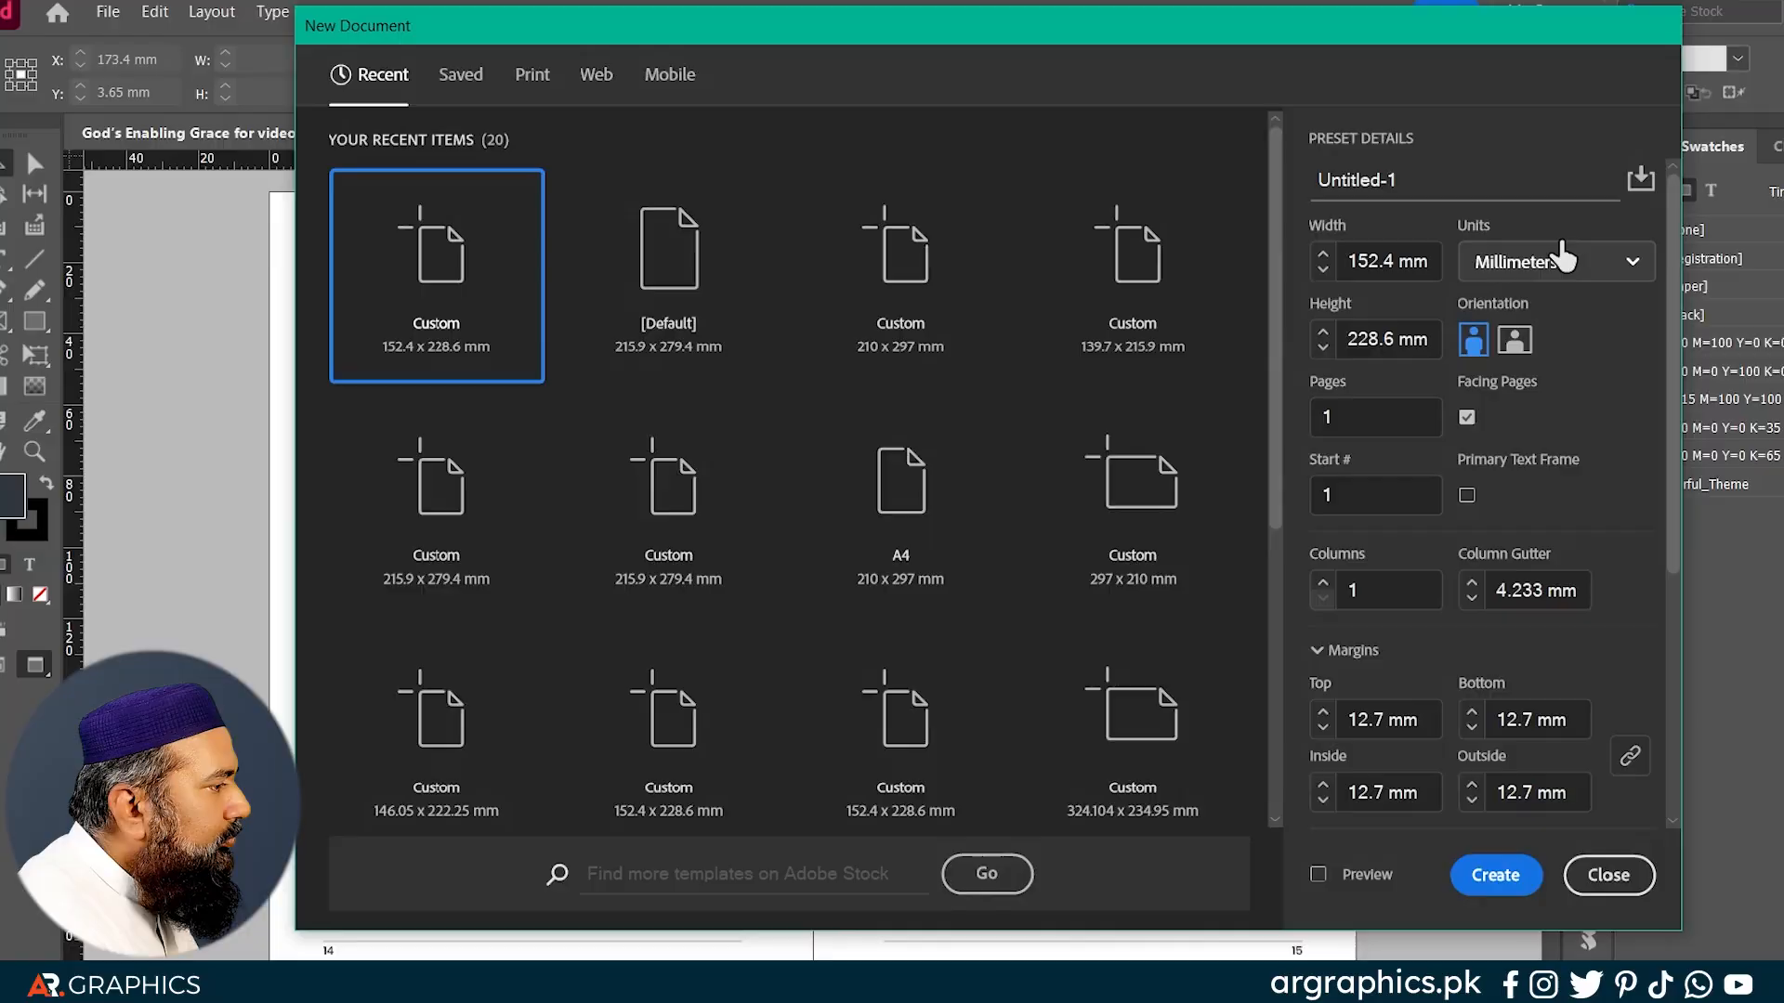
pyautogui.click(1468, 247)
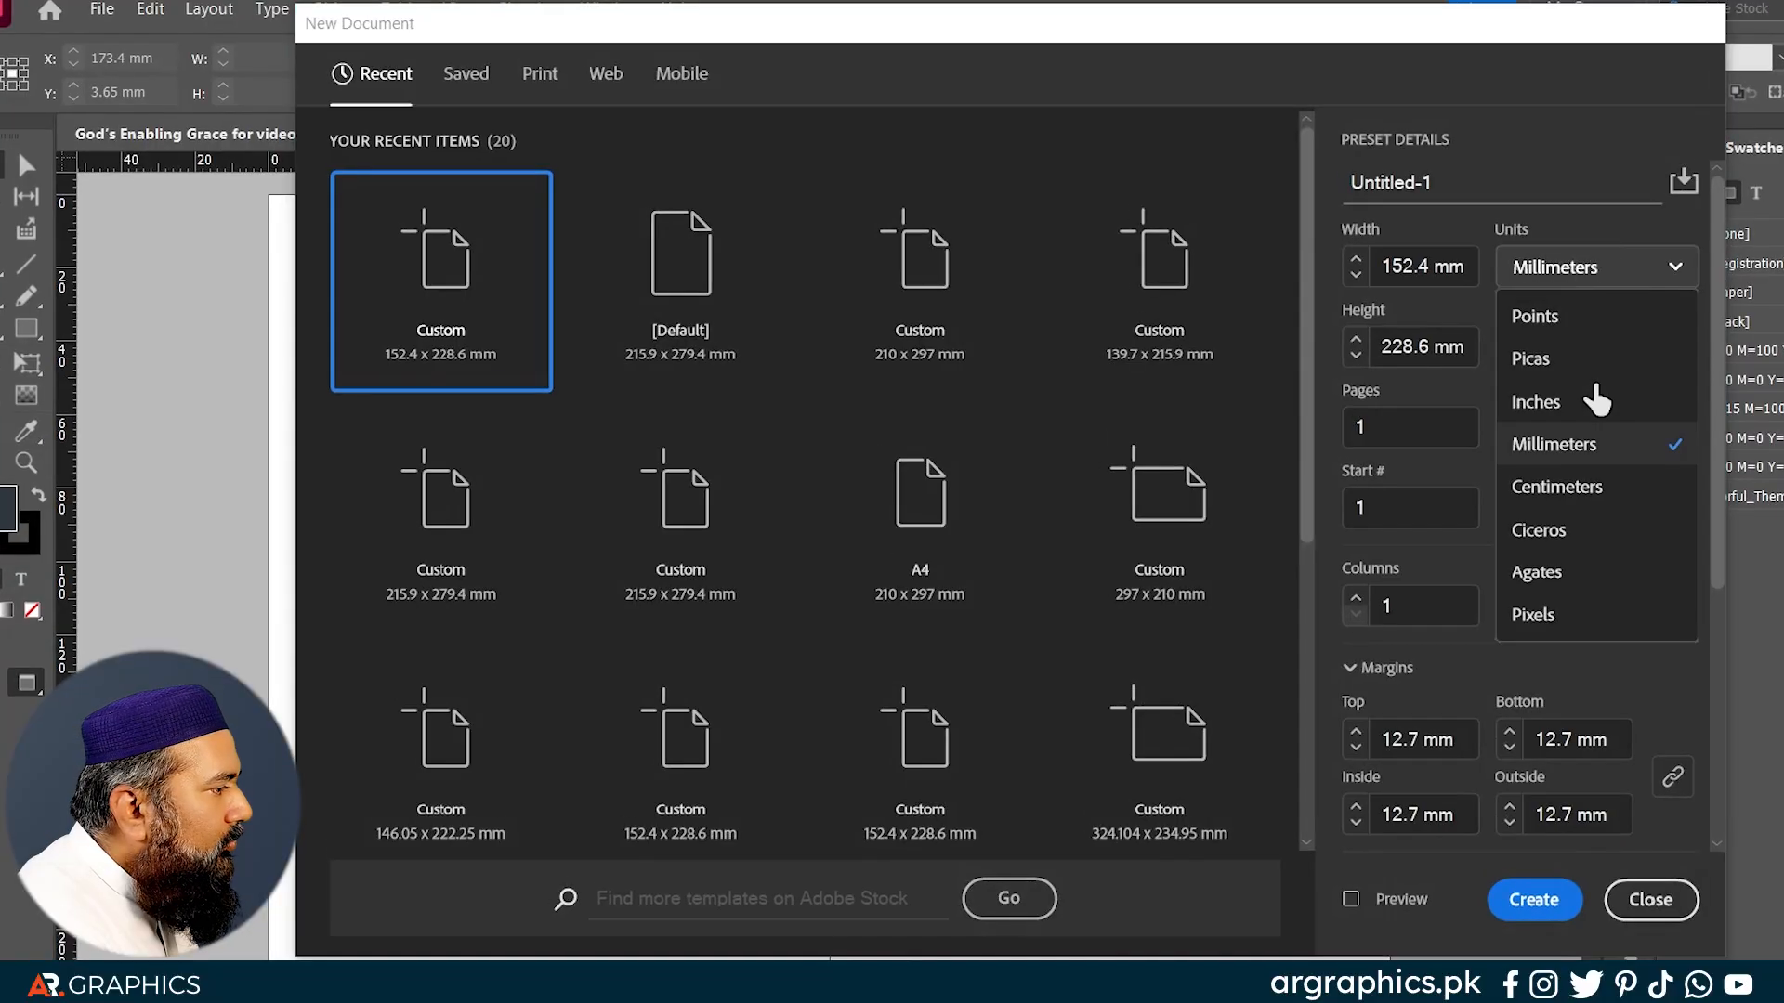
pyautogui.click(1553, 402)
pyautogui.click(1430, 265)
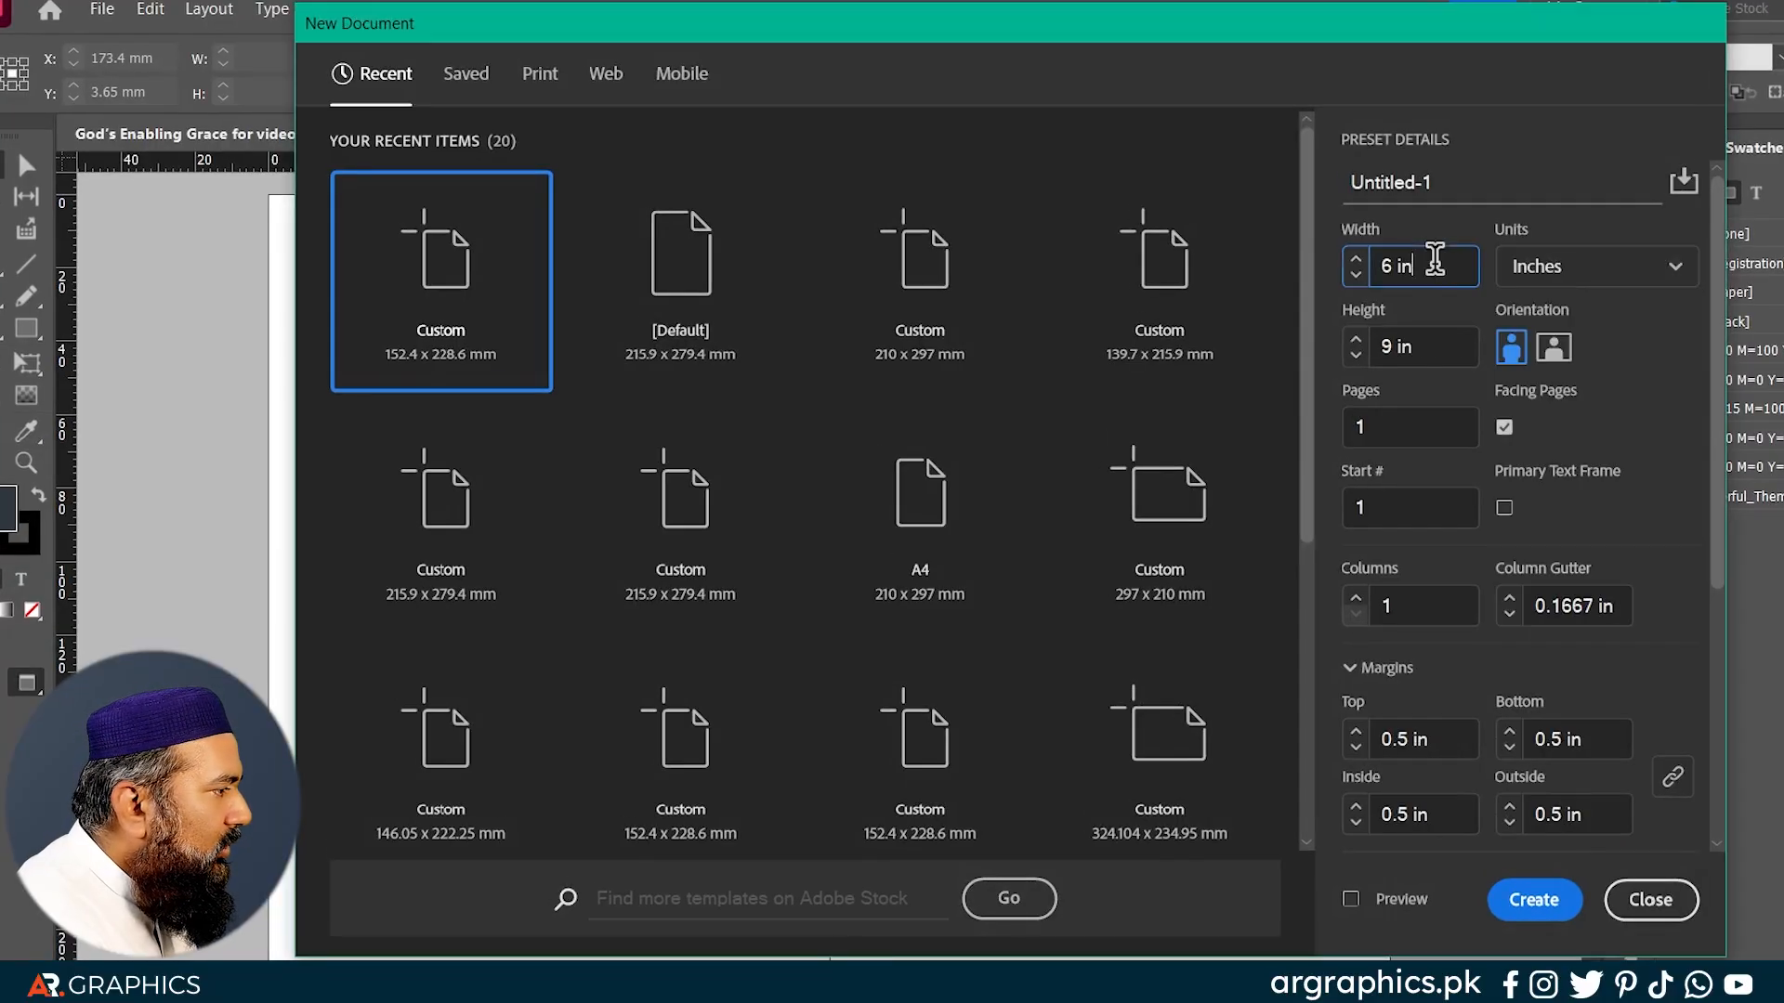
pyautogui.click(1537, 267)
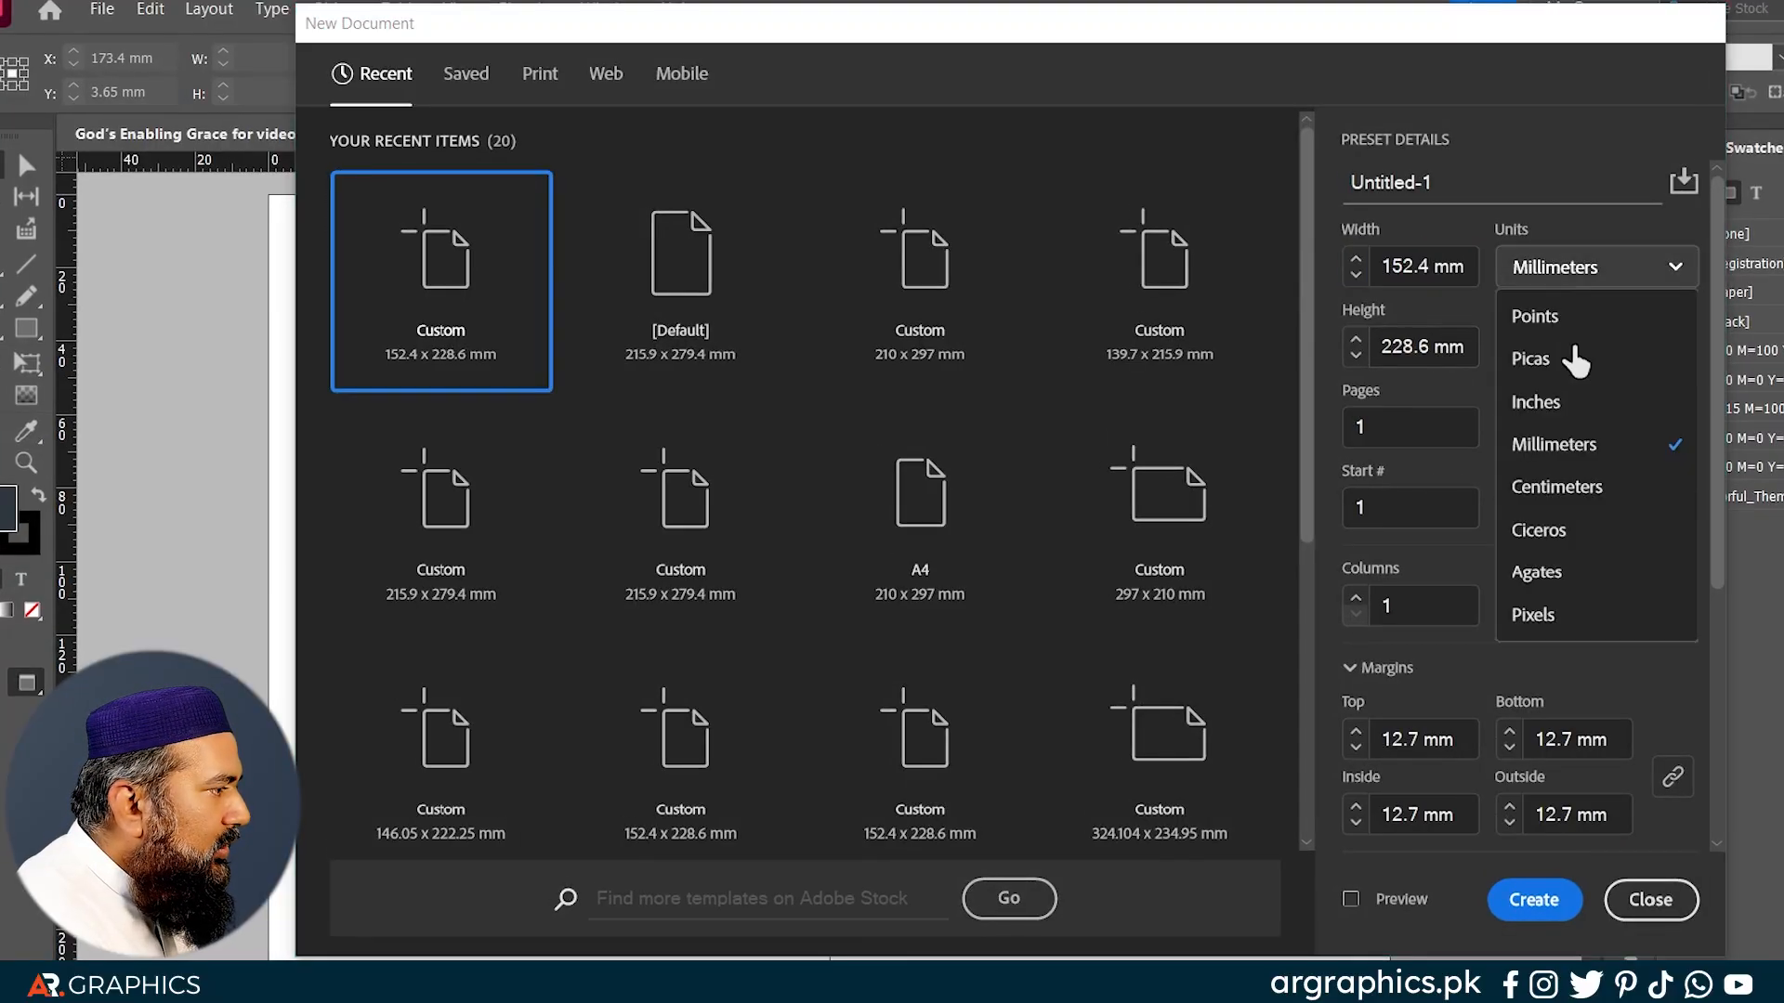
pyautogui.click(1551, 409)
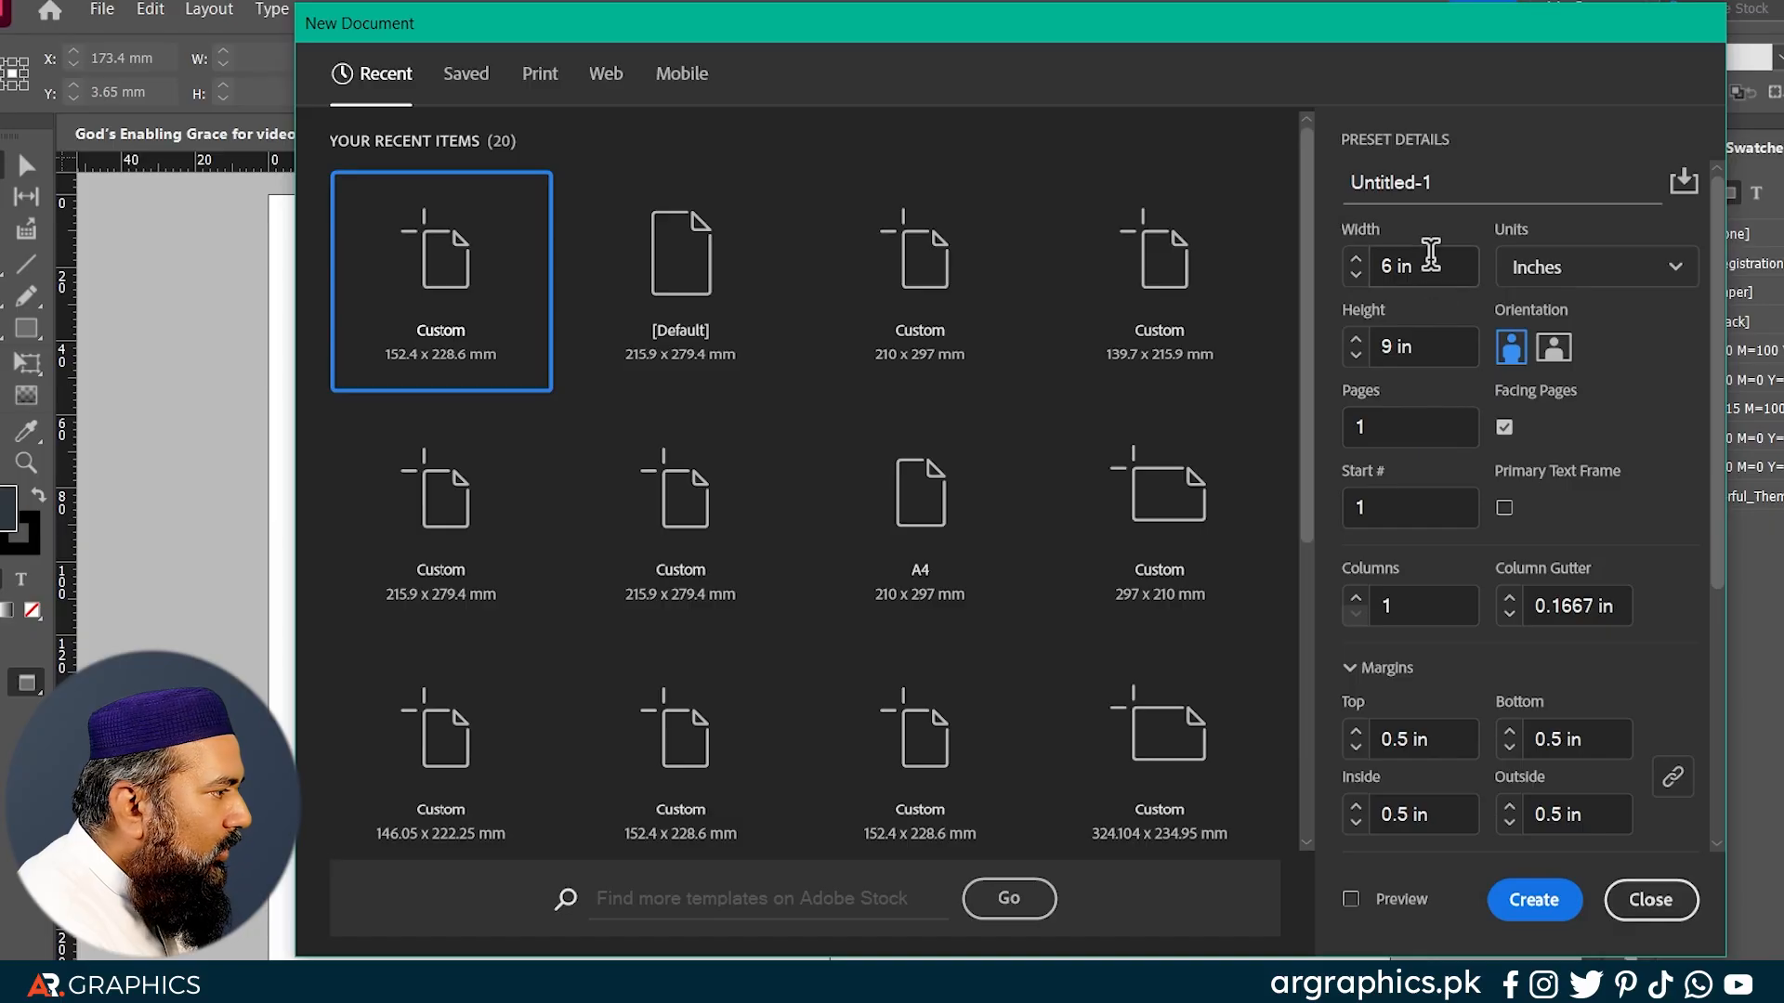
pyautogui.click(1431, 265)
# Step: Set the new document's number of pages to 10
pyautogui.click(1422, 423)
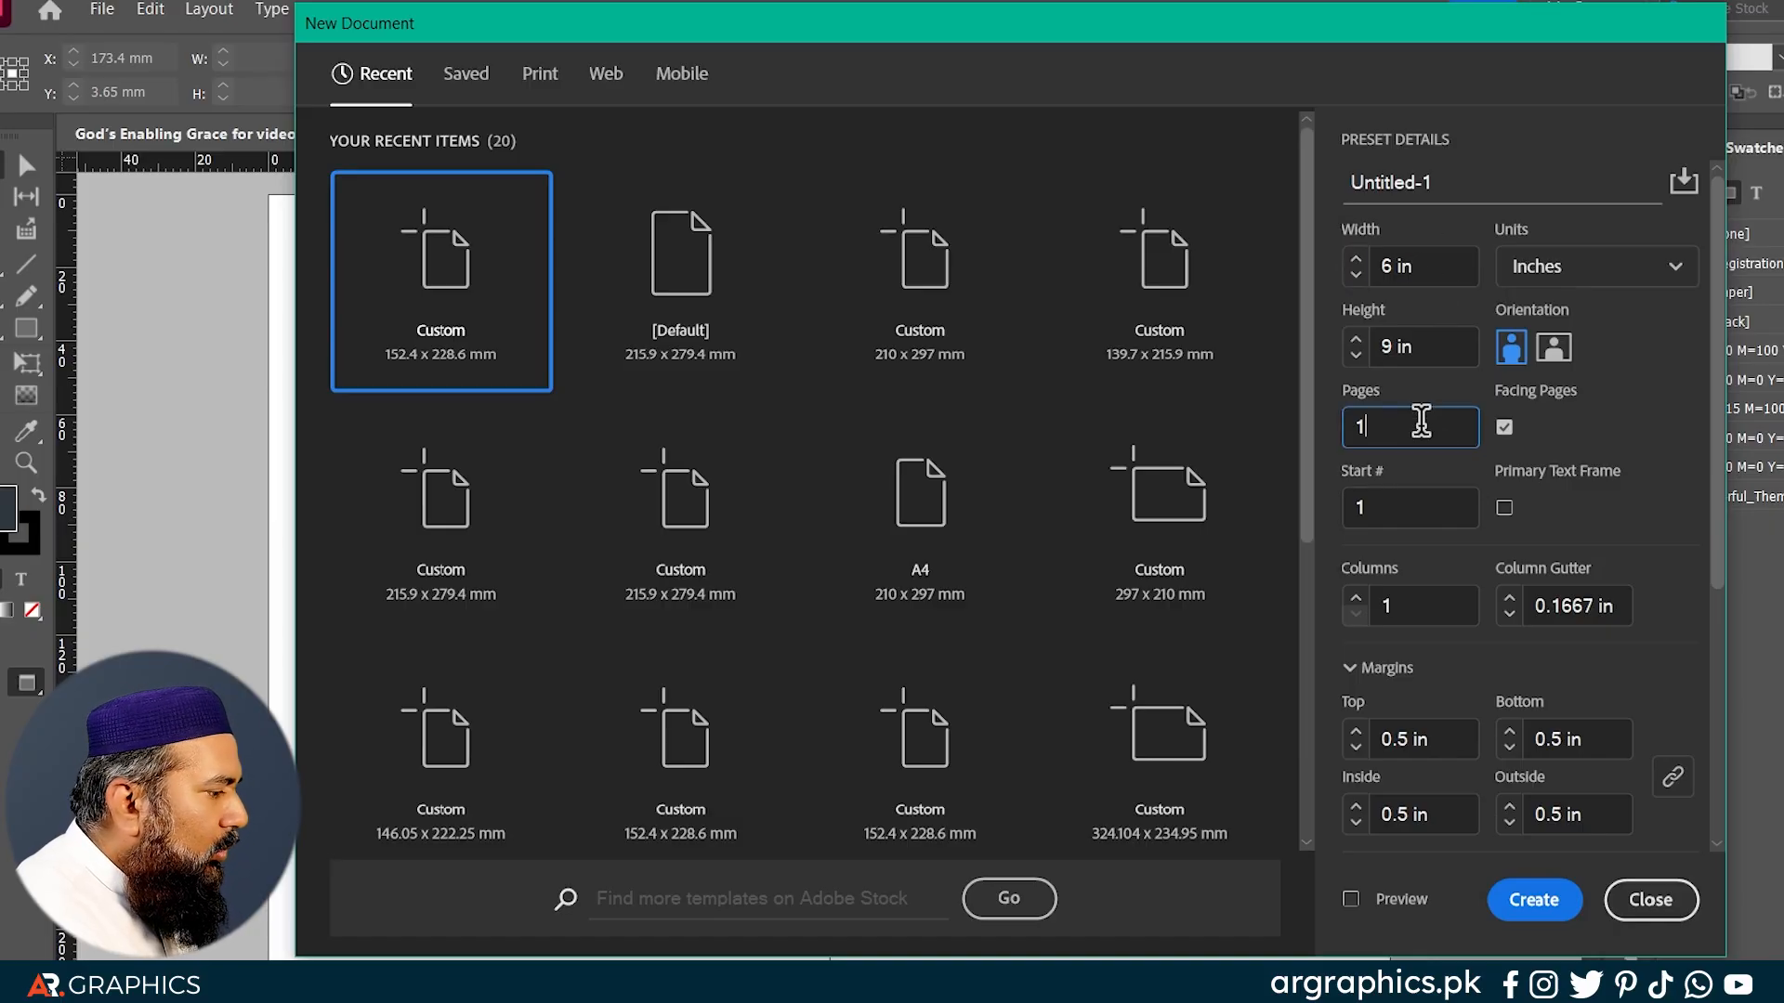
pyautogui.write('0')
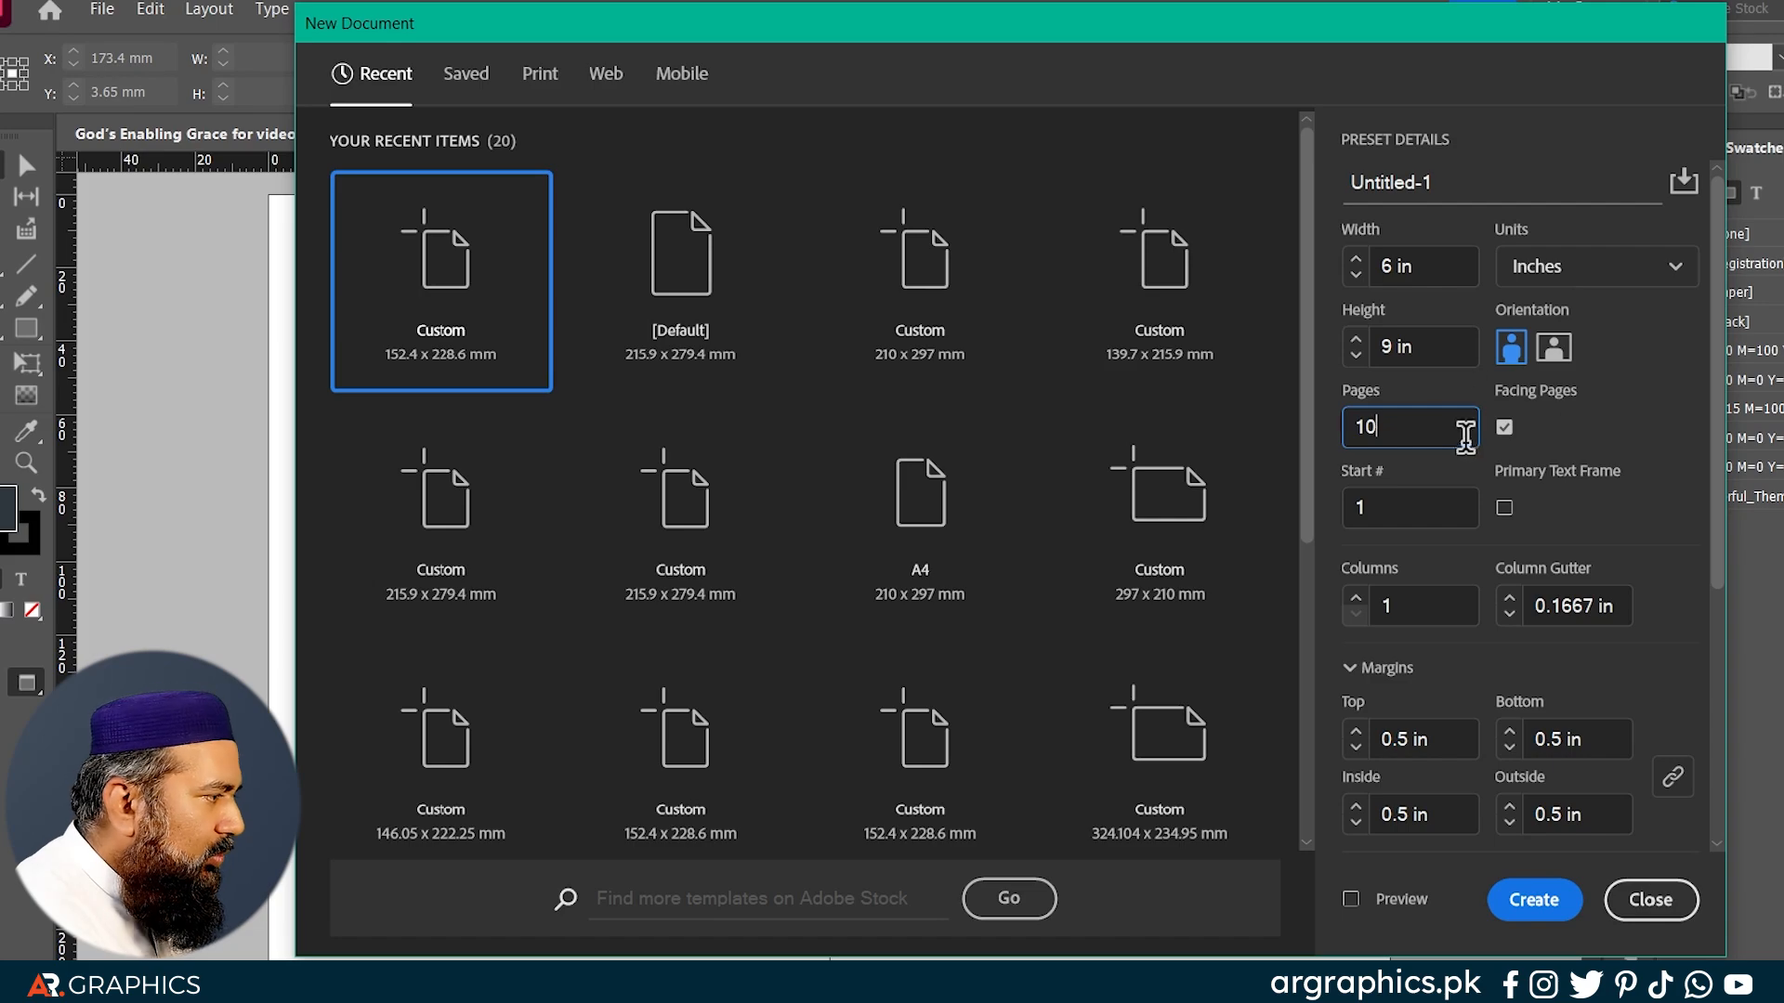
pyautogui.moveTo(1717, 449); pyautogui.dragTo(1720, 618)
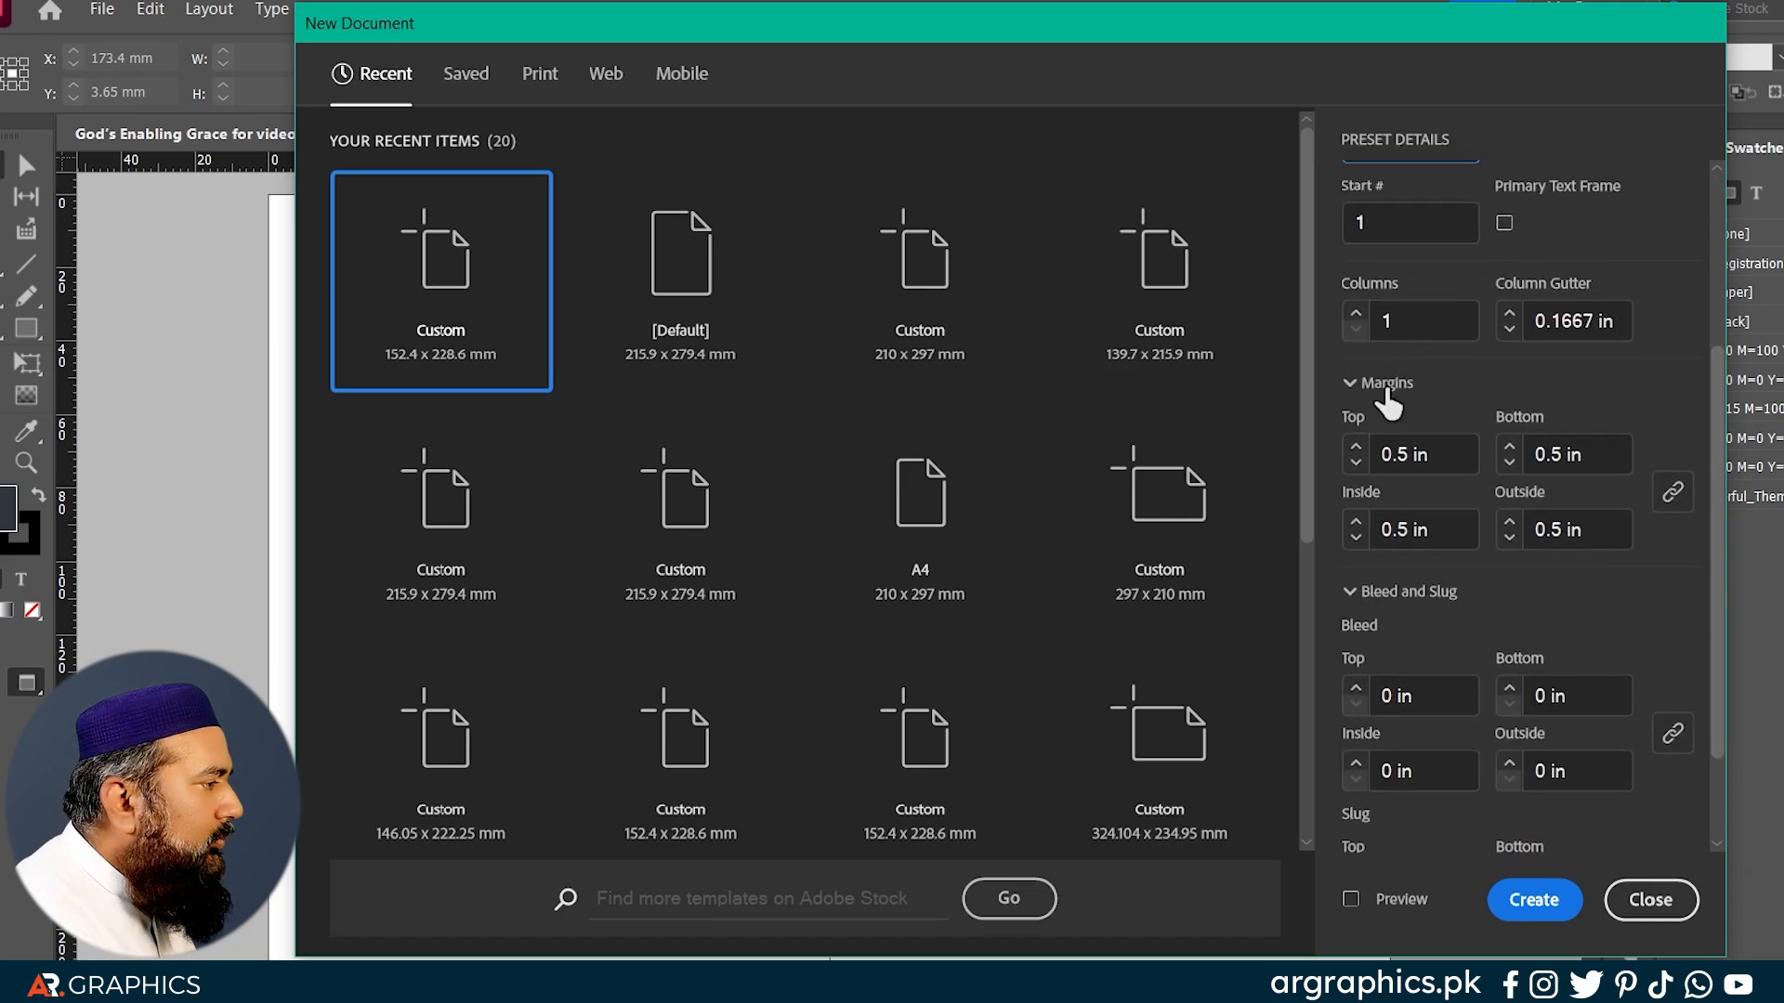
pyautogui.scroll(3, 1719, 527)
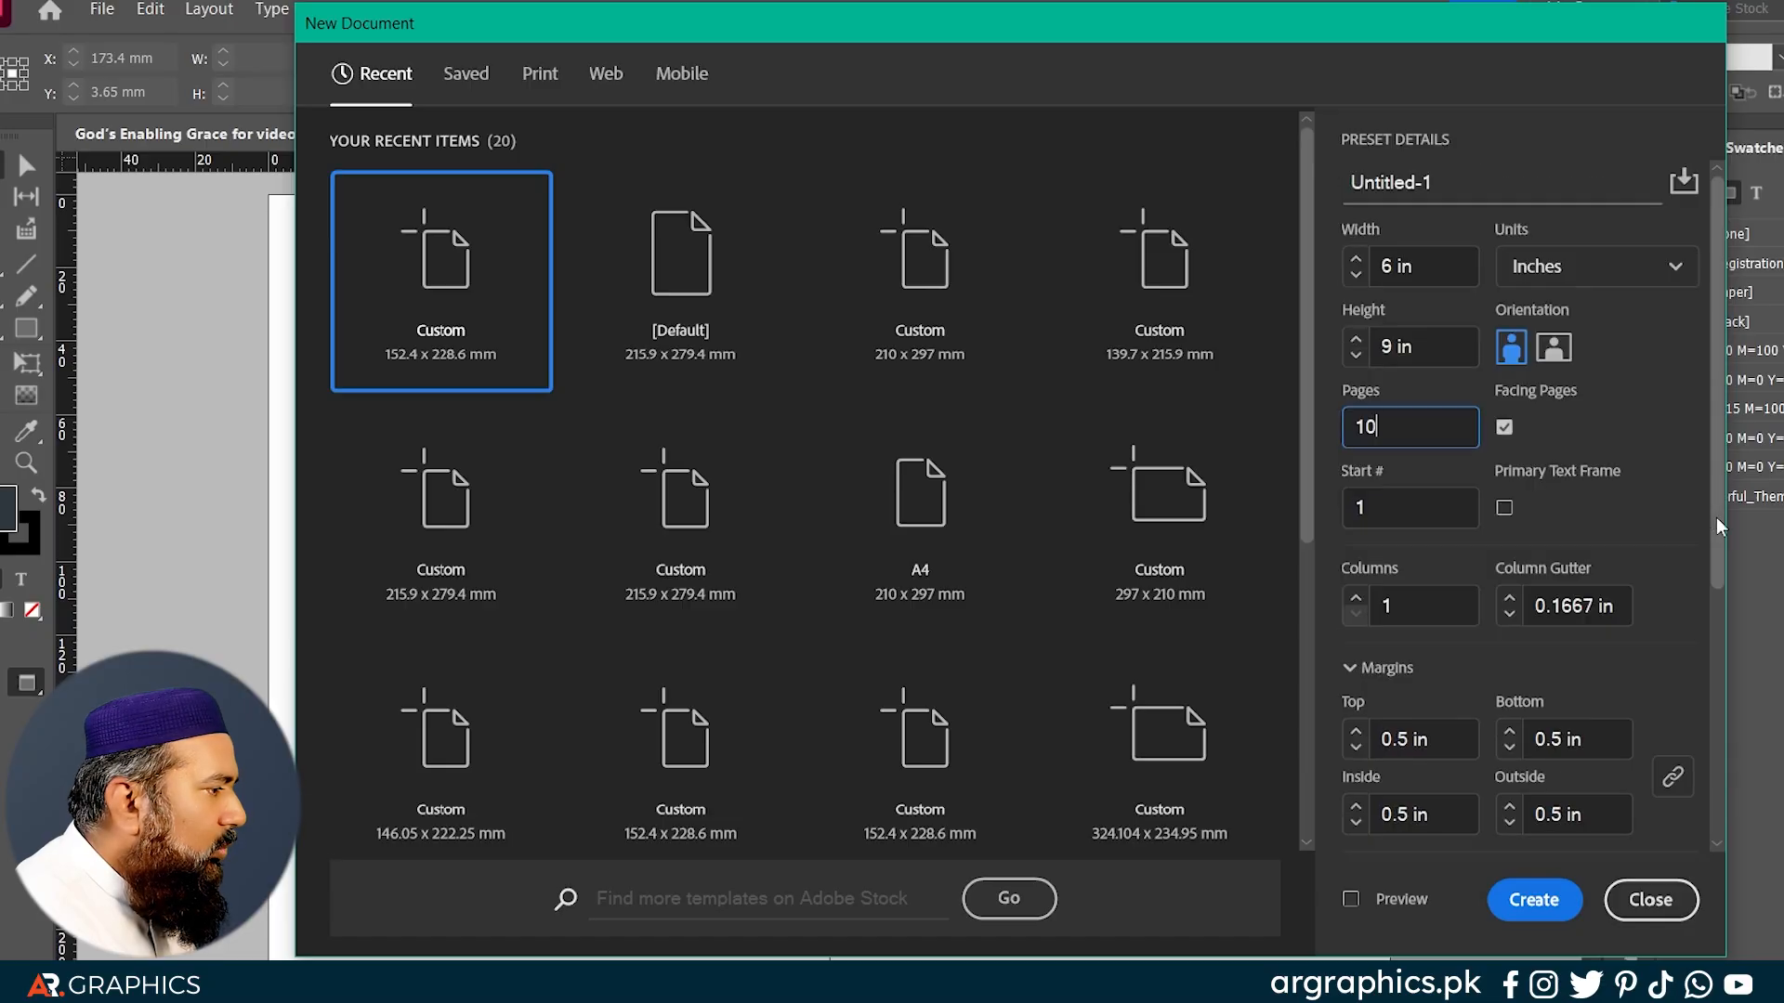
pyautogui.scroll(-4, 1719, 527)
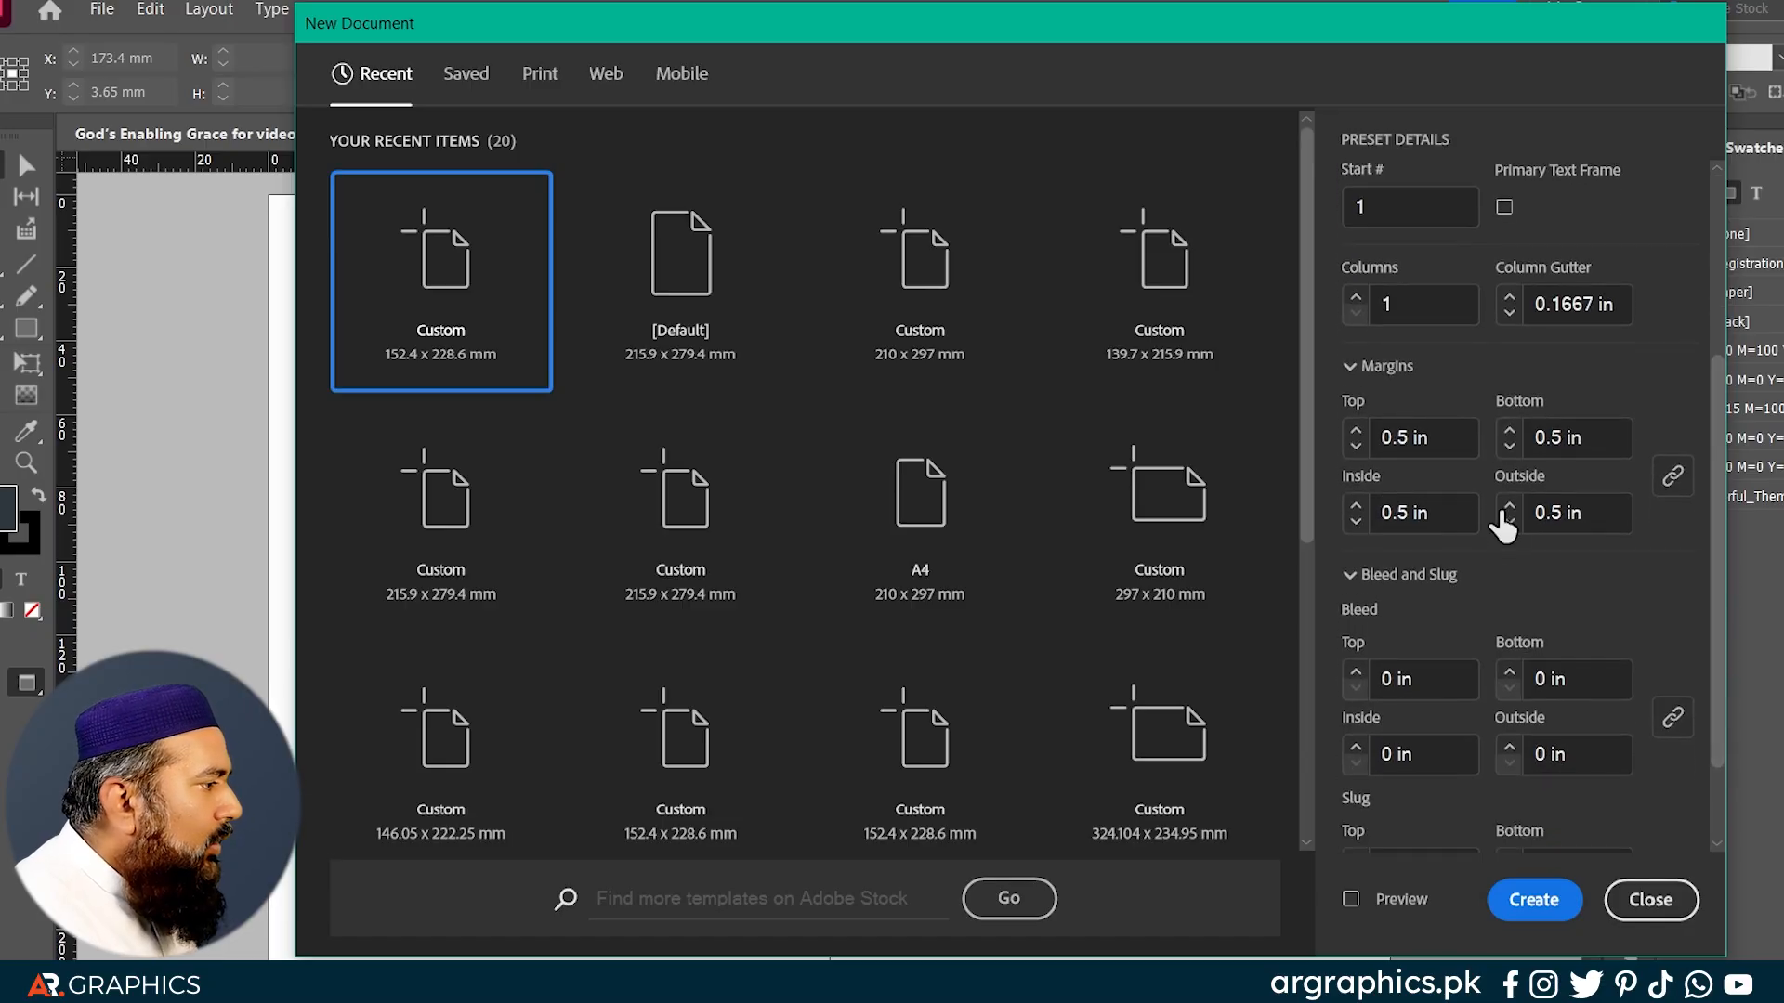
# Step: Switch the new document's units to millimeters
pyautogui.click(1443, 428)
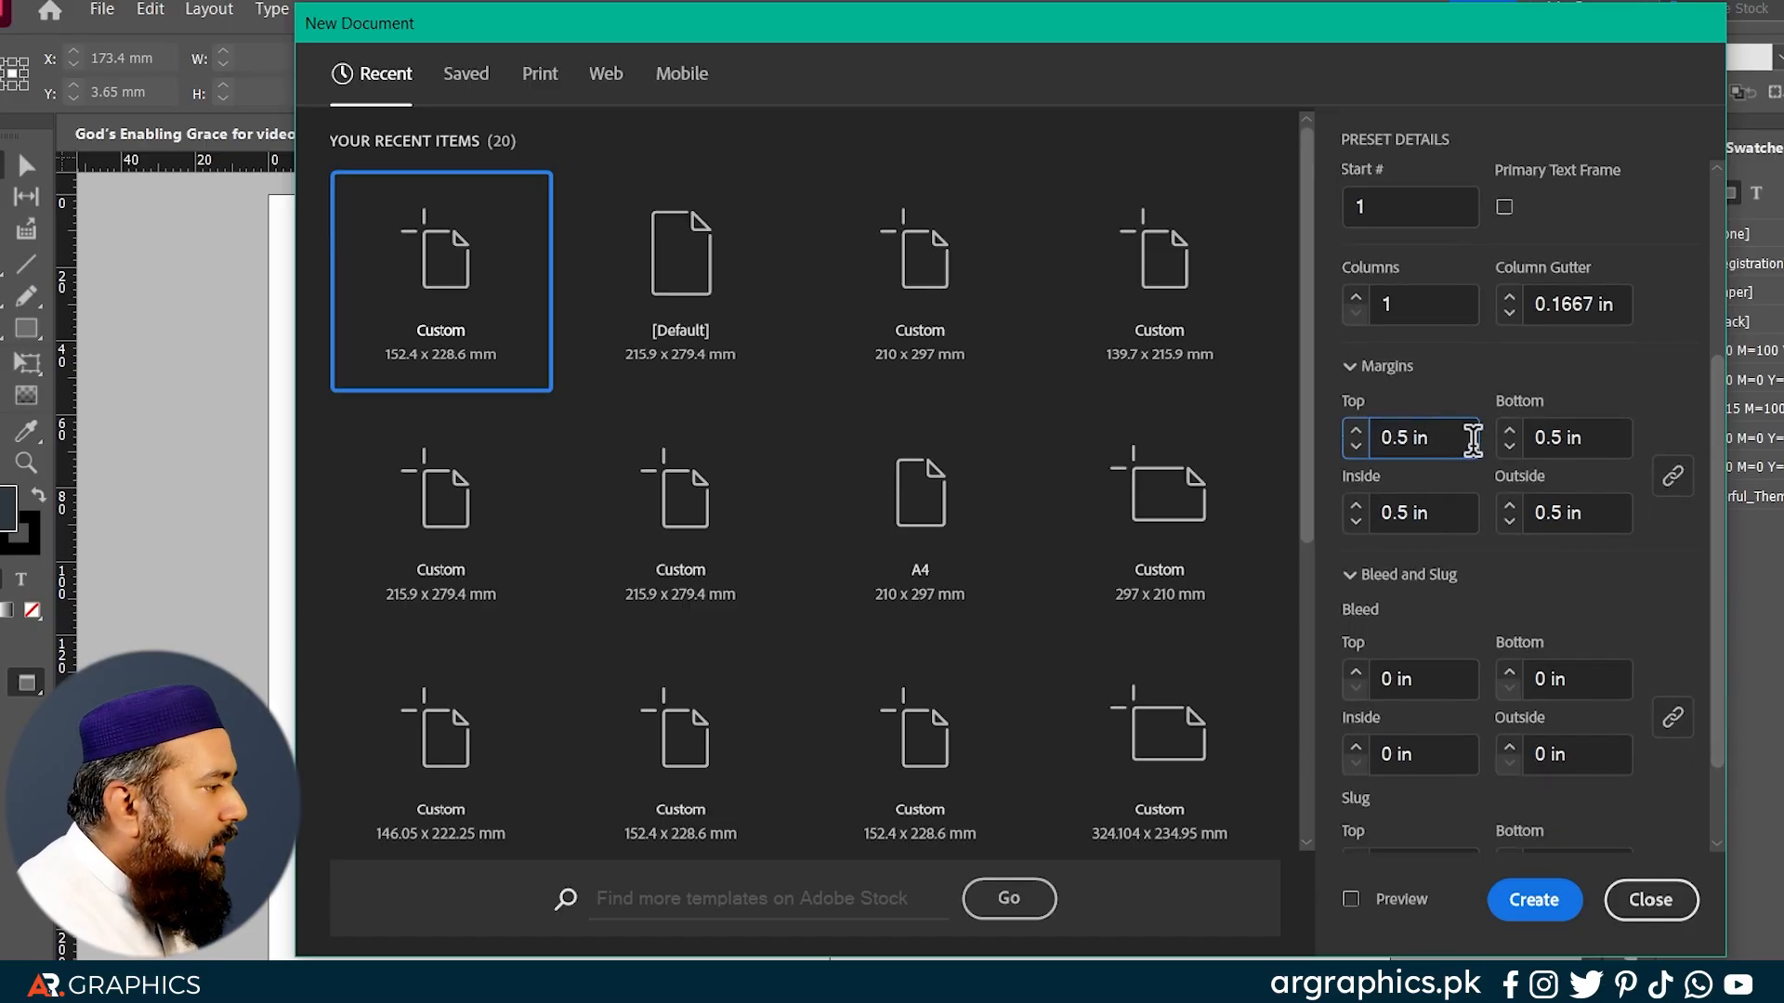
pyautogui.moveTo(1468, 441); pyautogui.dragTo(1371, 437)
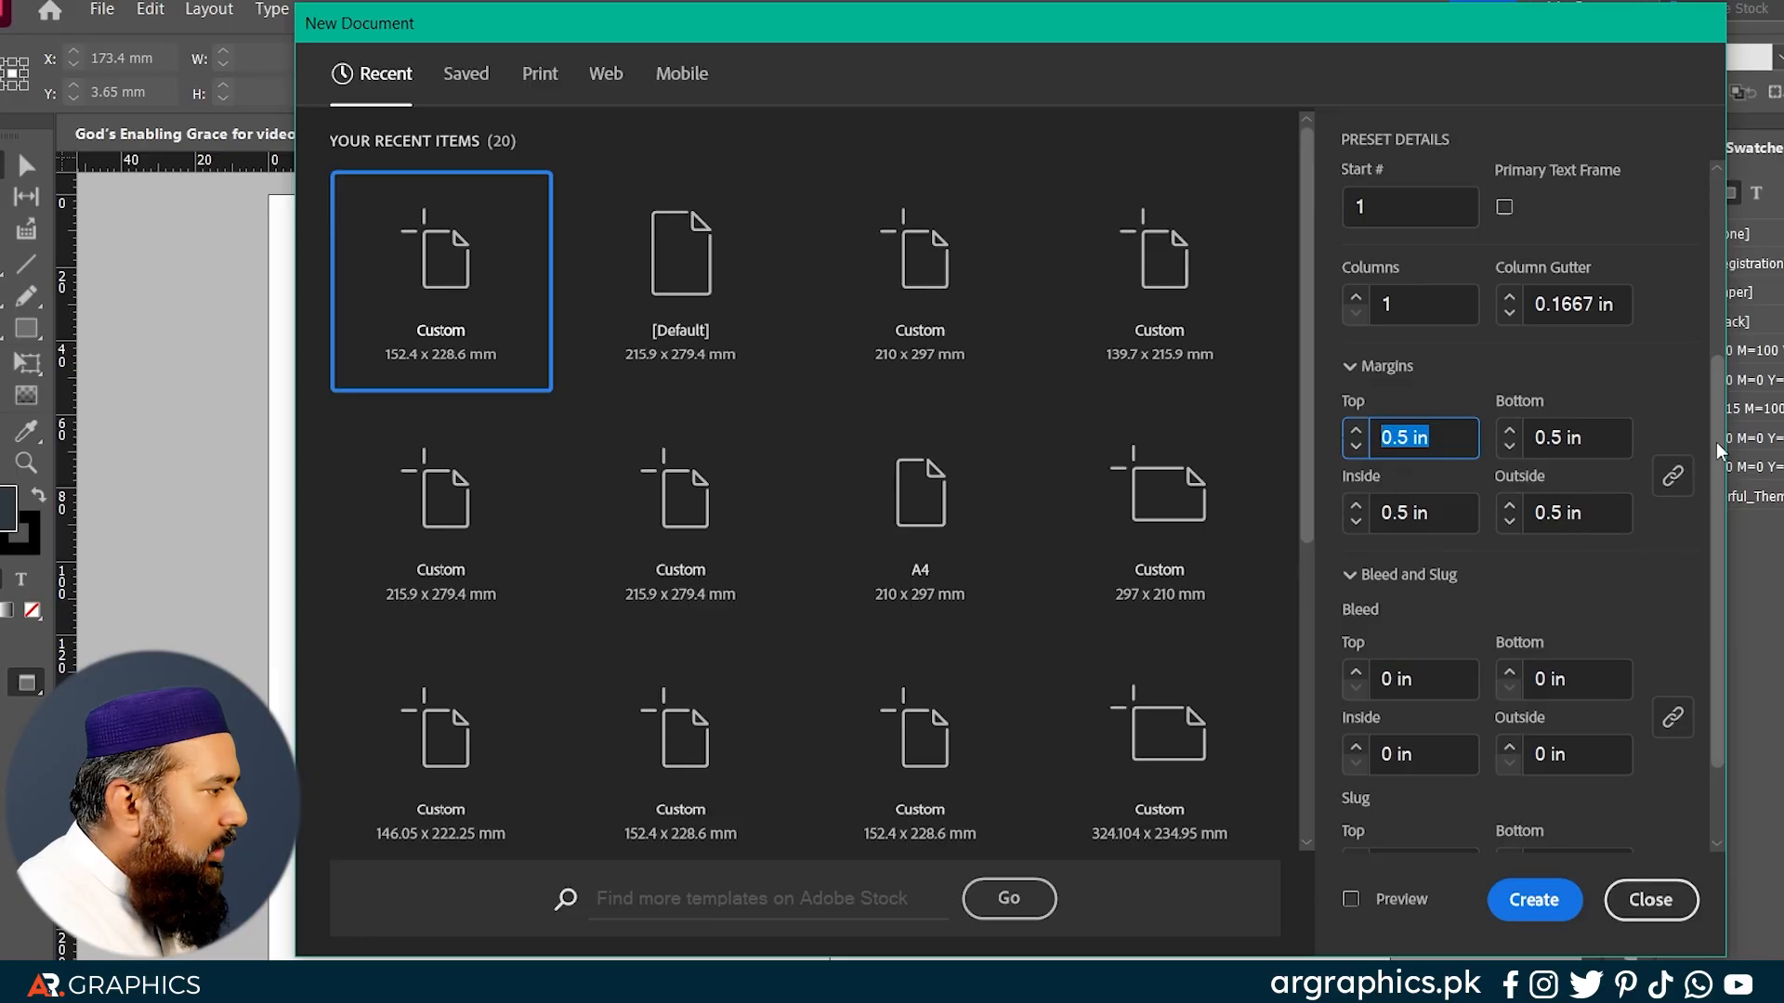
pyautogui.scroll(2, 1719, 390)
pyautogui.scroll(2, 1720, 316)
pyautogui.click(1635, 267)
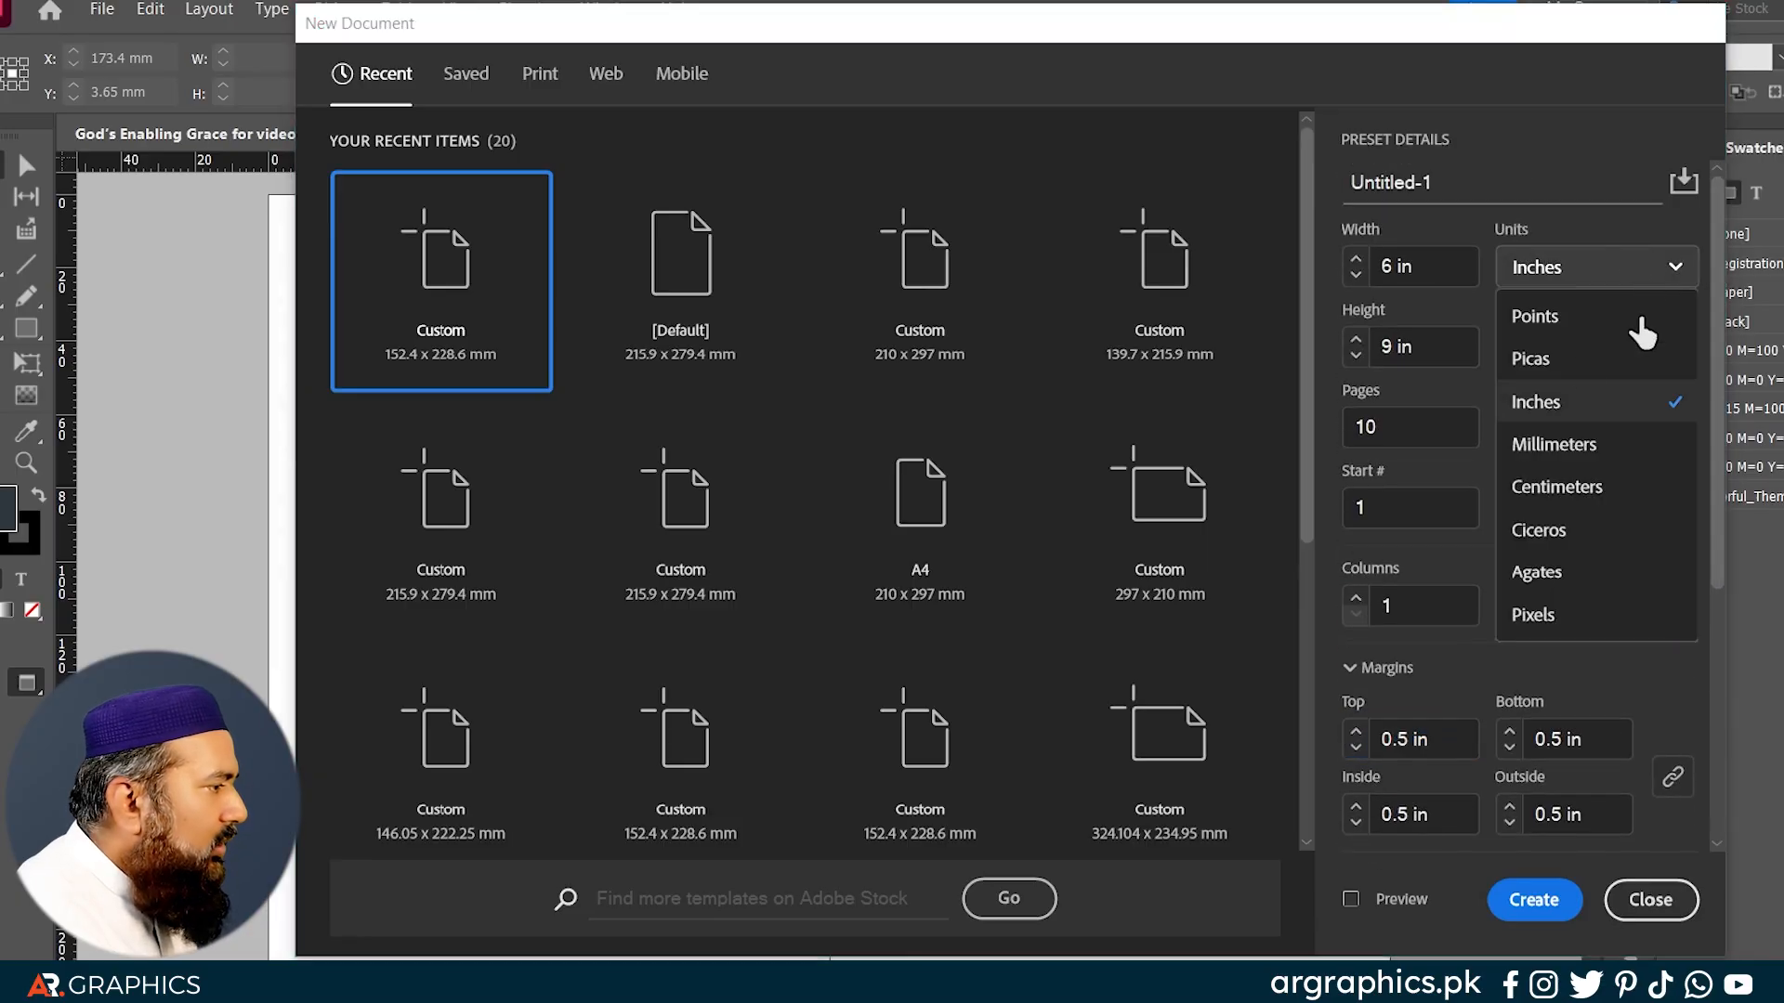
pyautogui.click(1549, 441)
# Step: Set all four page margins to 25 mm and unlink them so they can differ
pyautogui.scroll(-4, 1719, 616)
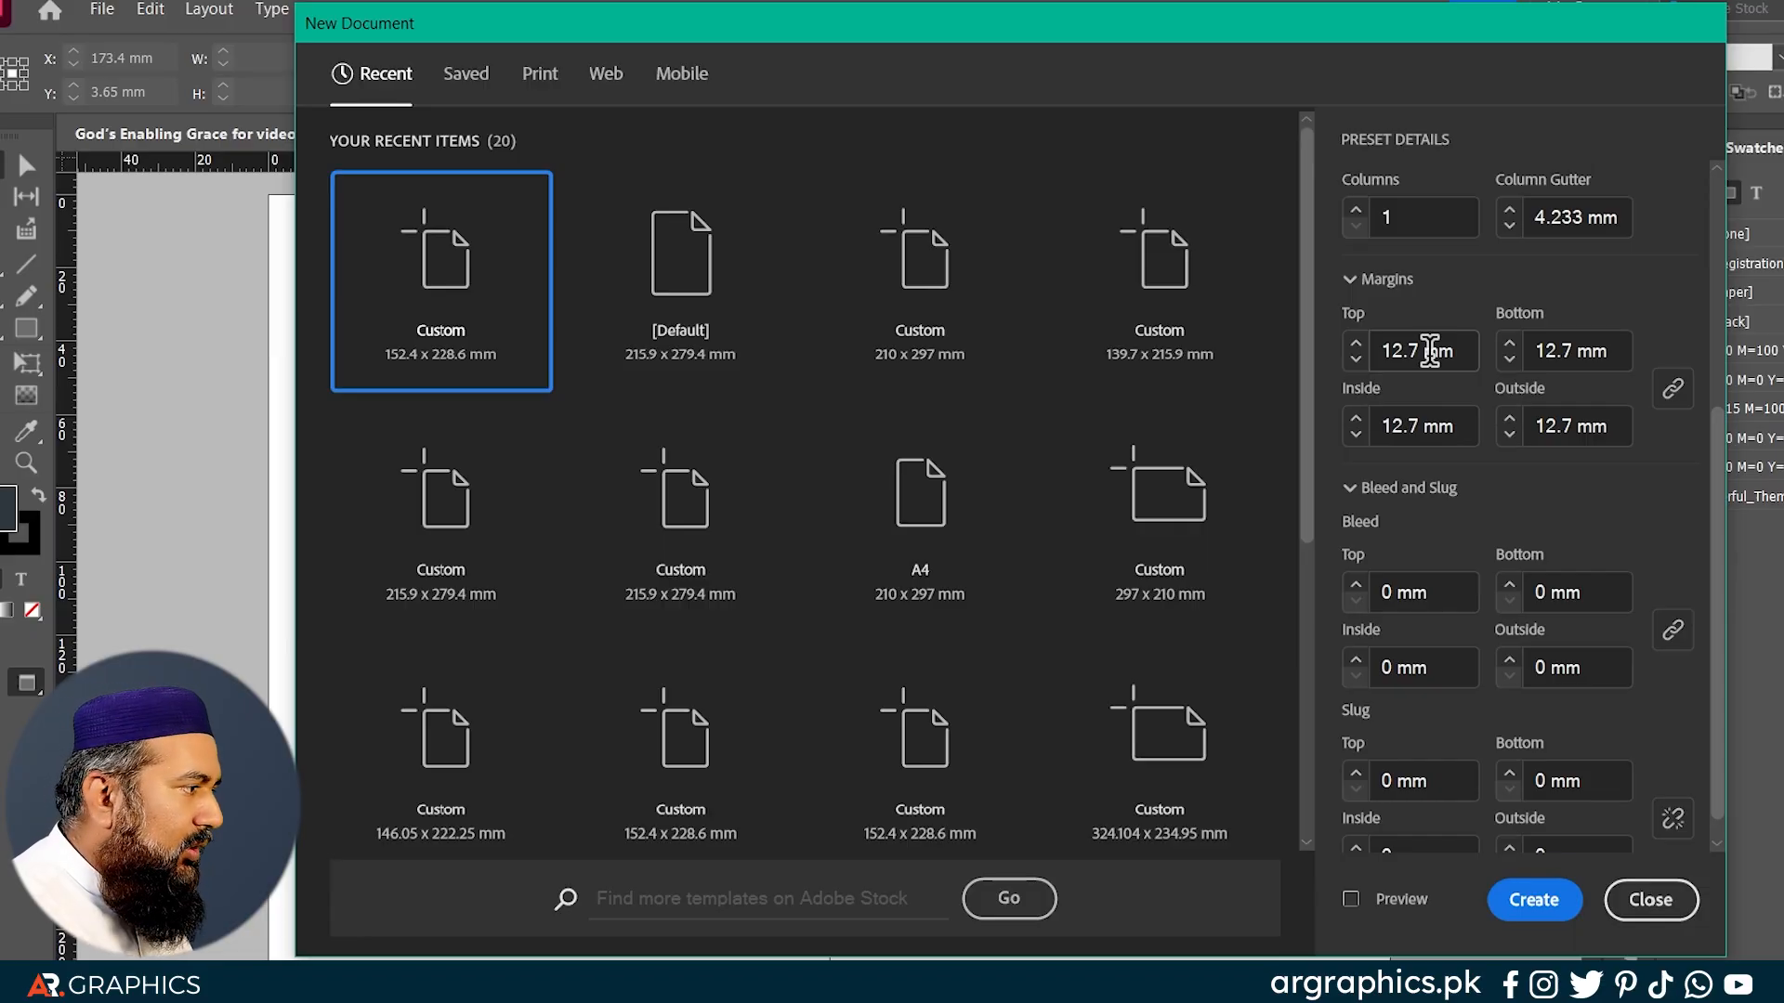
pyautogui.click(1462, 344)
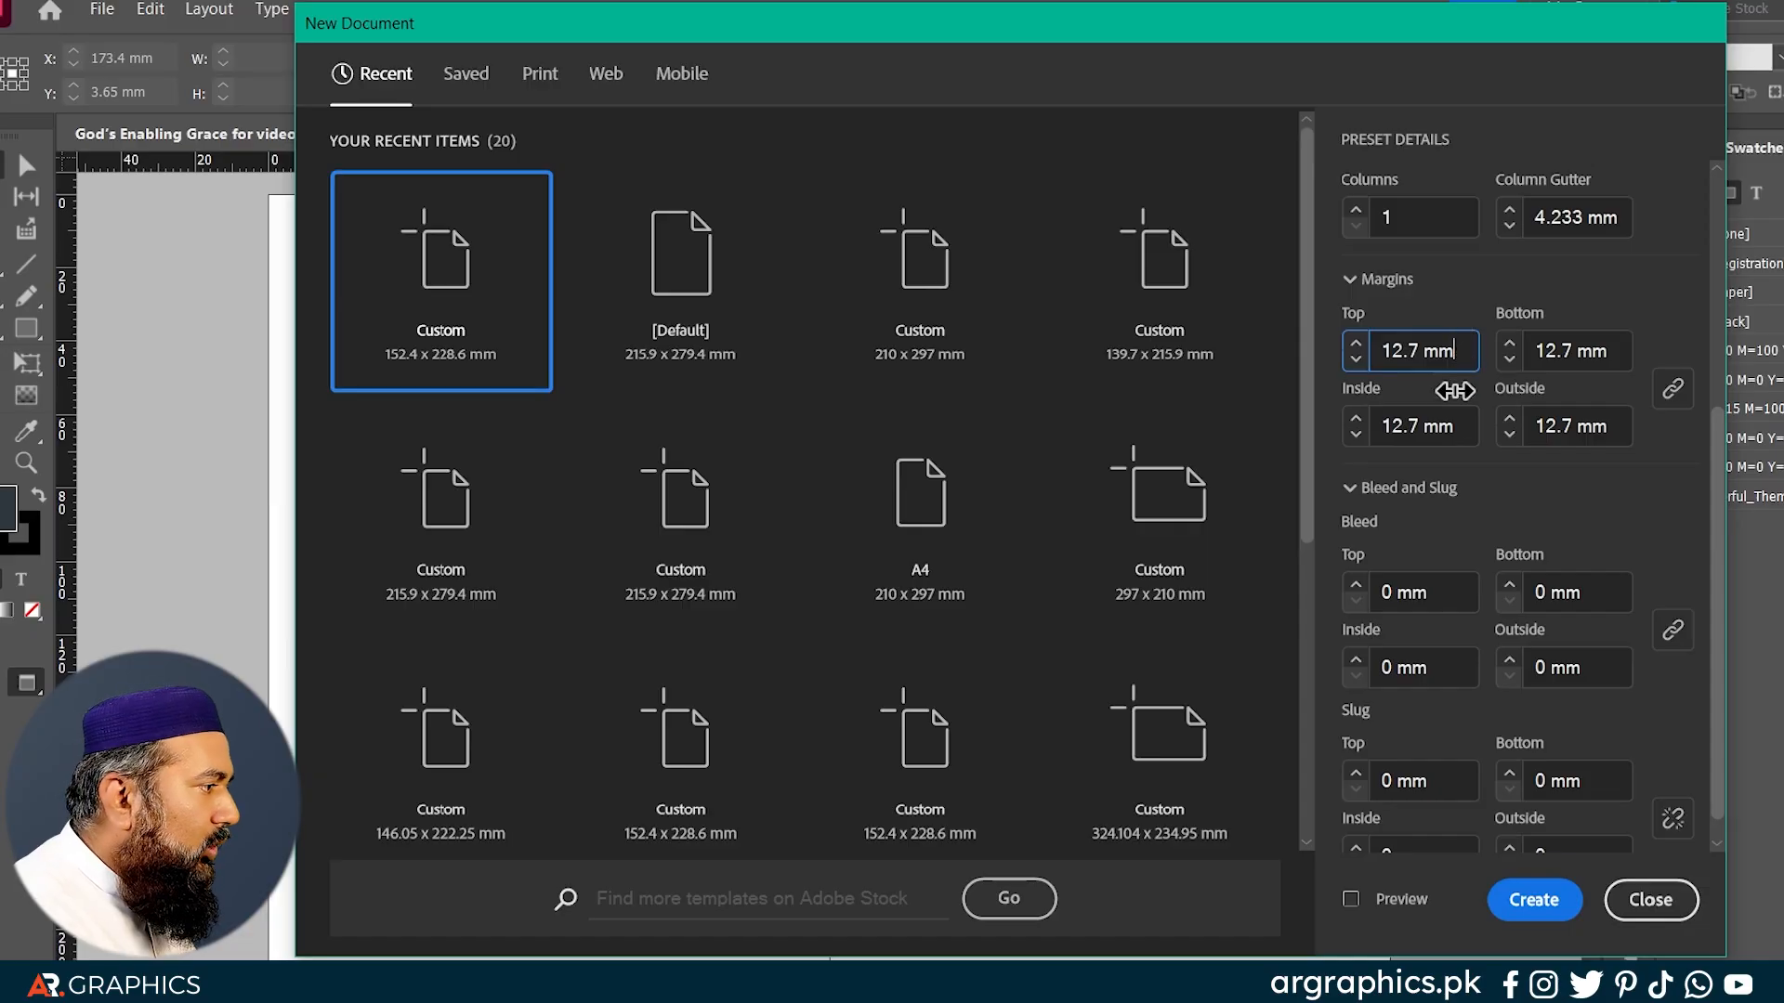
pyautogui.click(1465, 420)
pyautogui.click(1460, 350)
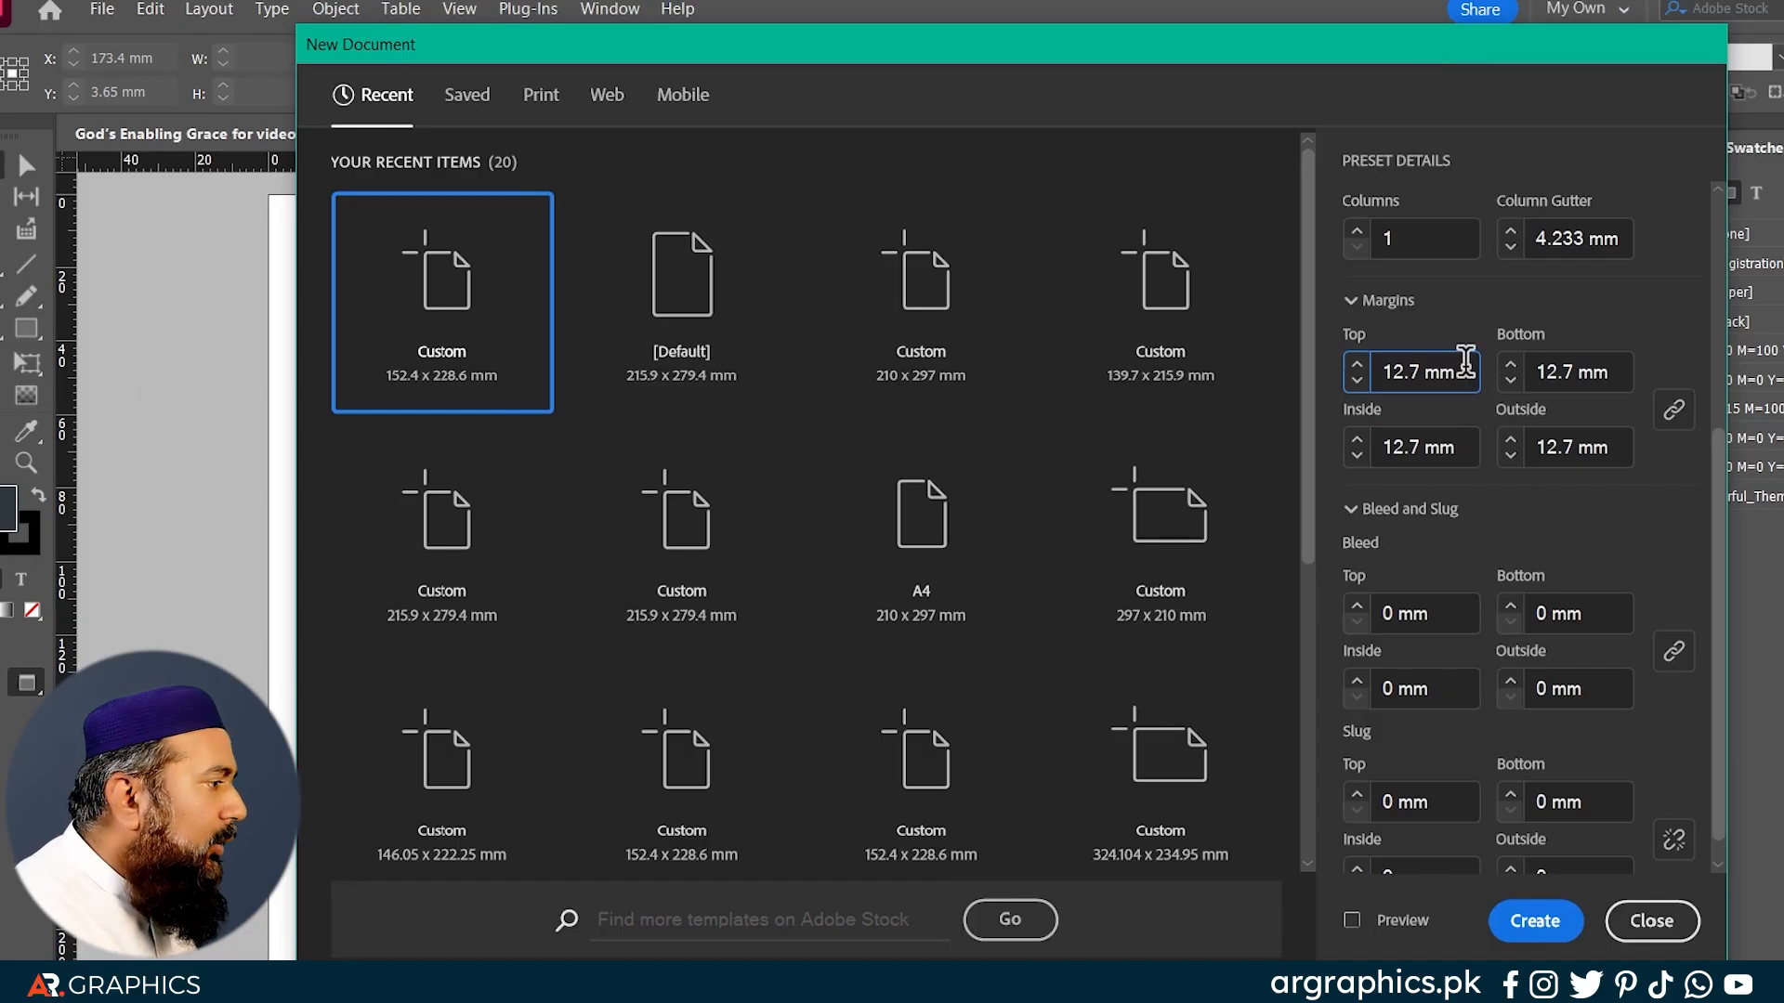
pyautogui.moveTo(1465, 363); pyautogui.dragTo(1392, 372)
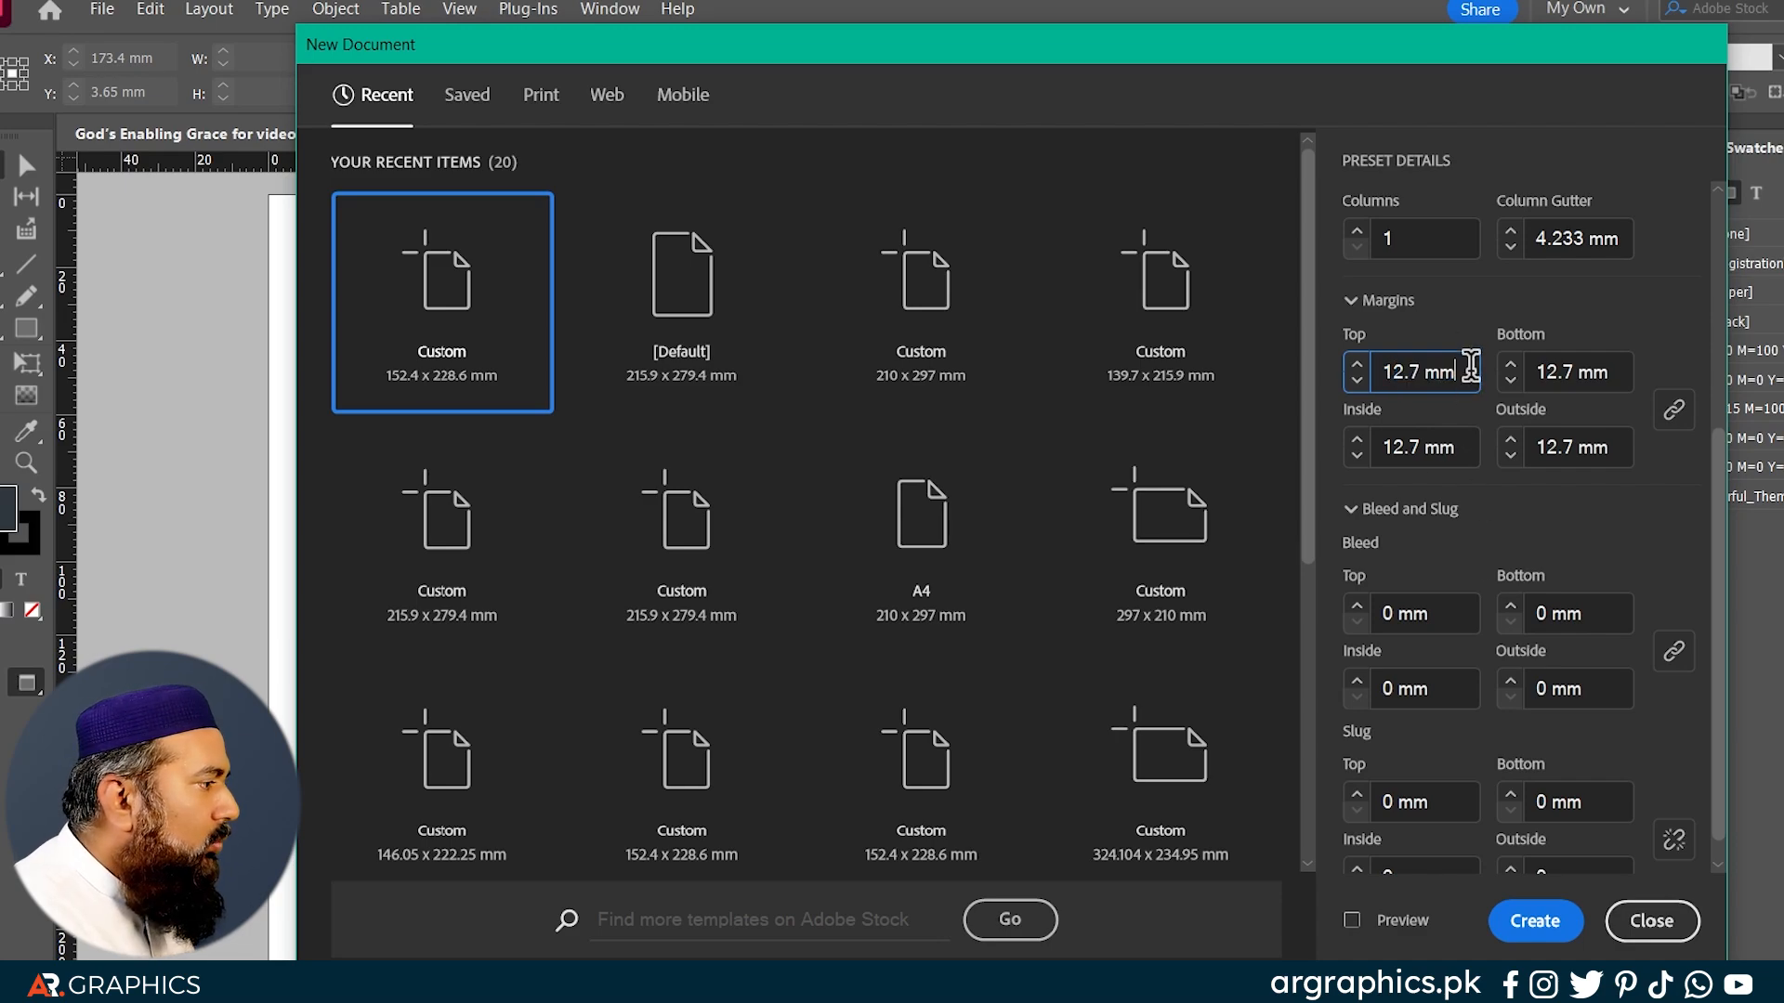
pyautogui.doubleClick(1406, 367)
pyautogui.click(1408, 367)
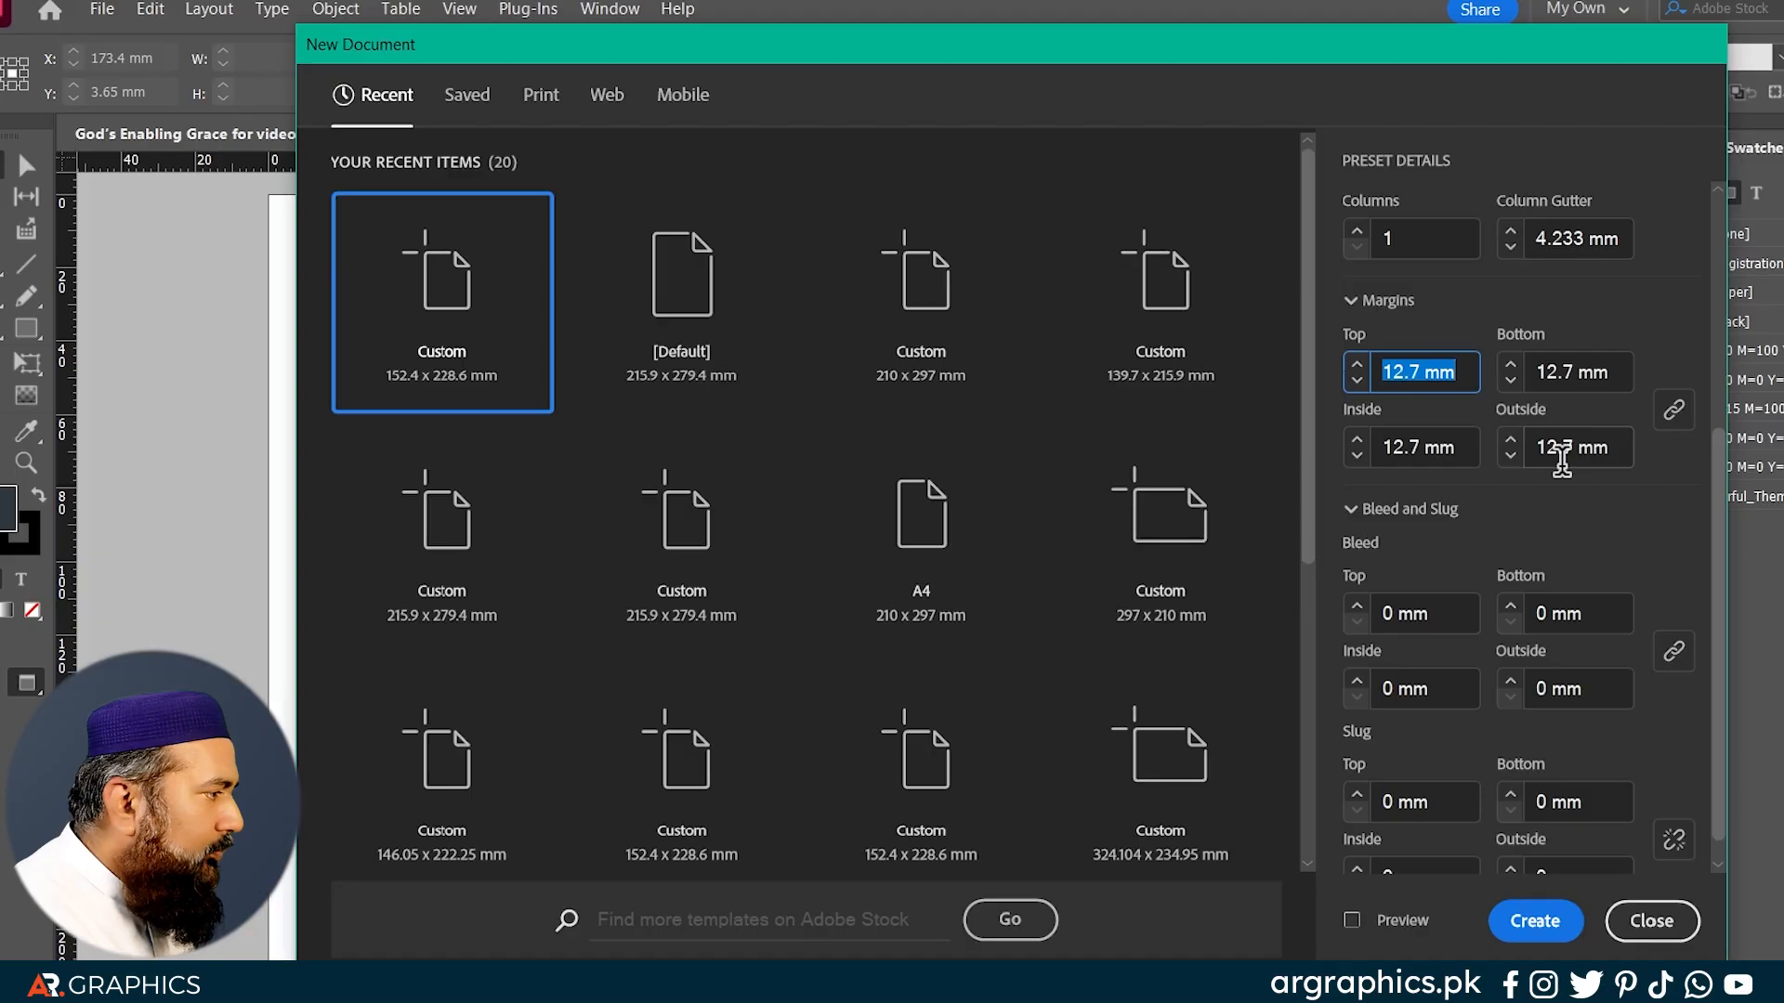
pyautogui.write('25')
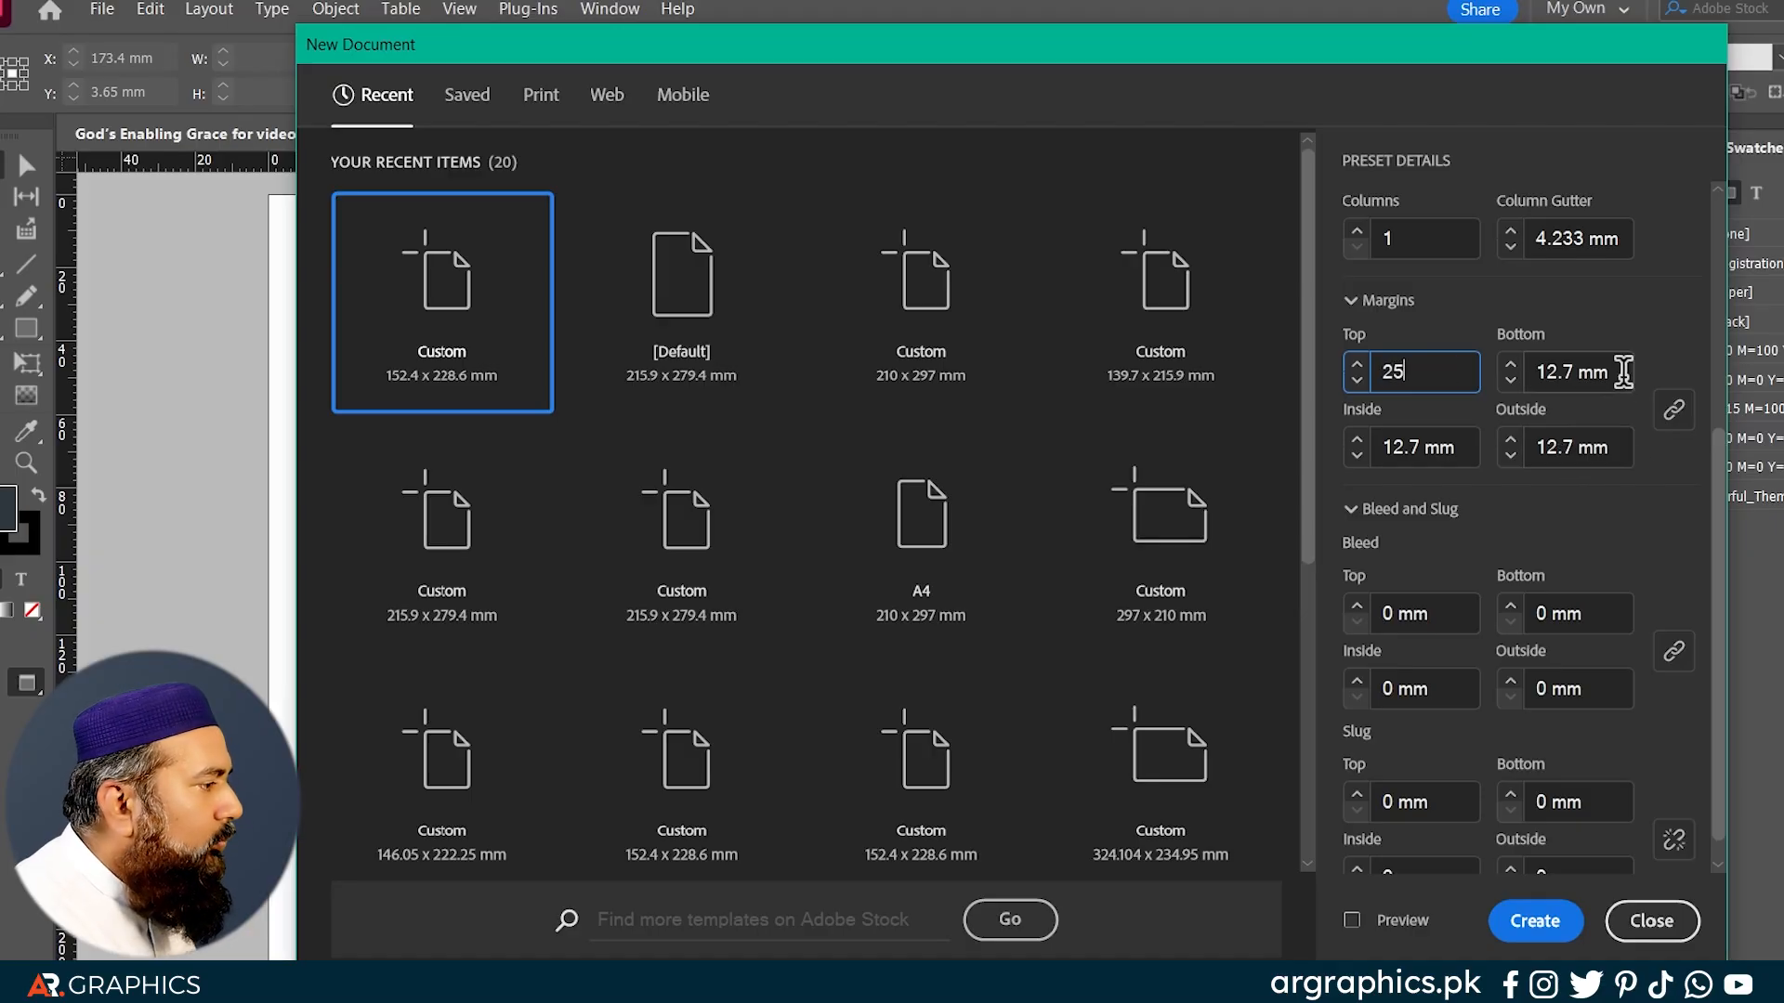
pyautogui.click(1611, 368)
pyautogui.click(1673, 408)
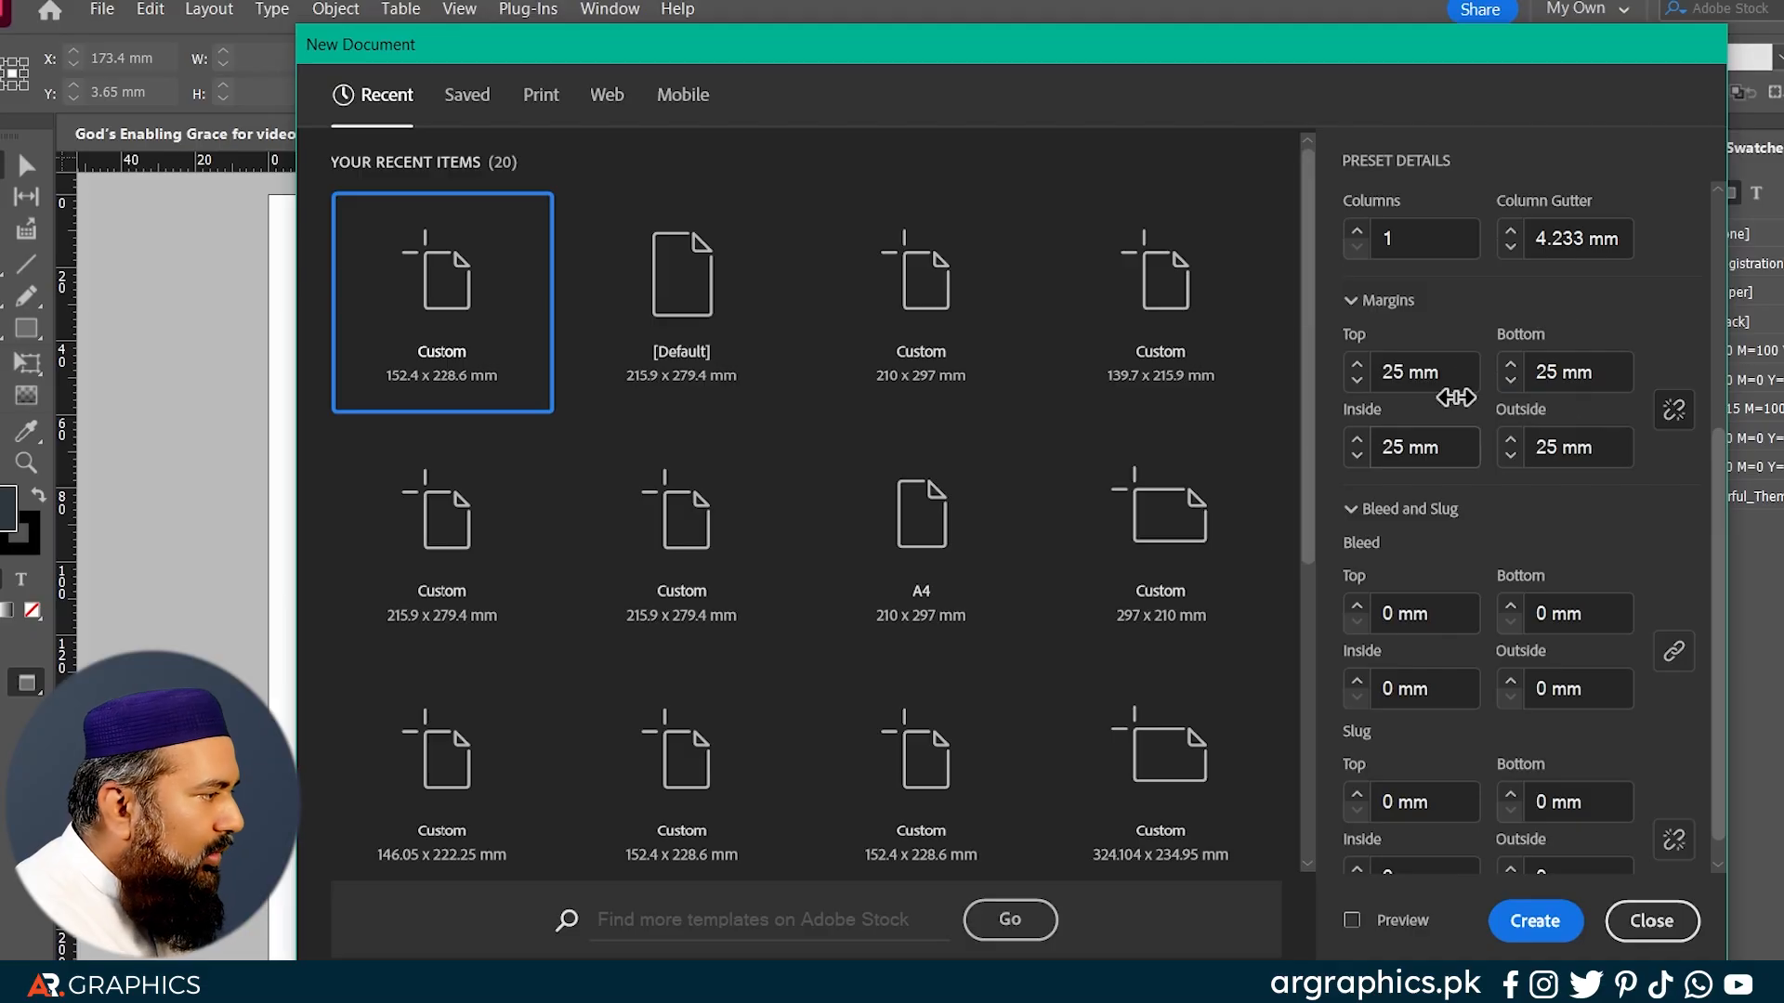
# Step: Set the outside margin to 15 mm and the inside margin to 20 mm
pyautogui.moveTo(1451, 370); pyautogui.dragTo(1373, 371)
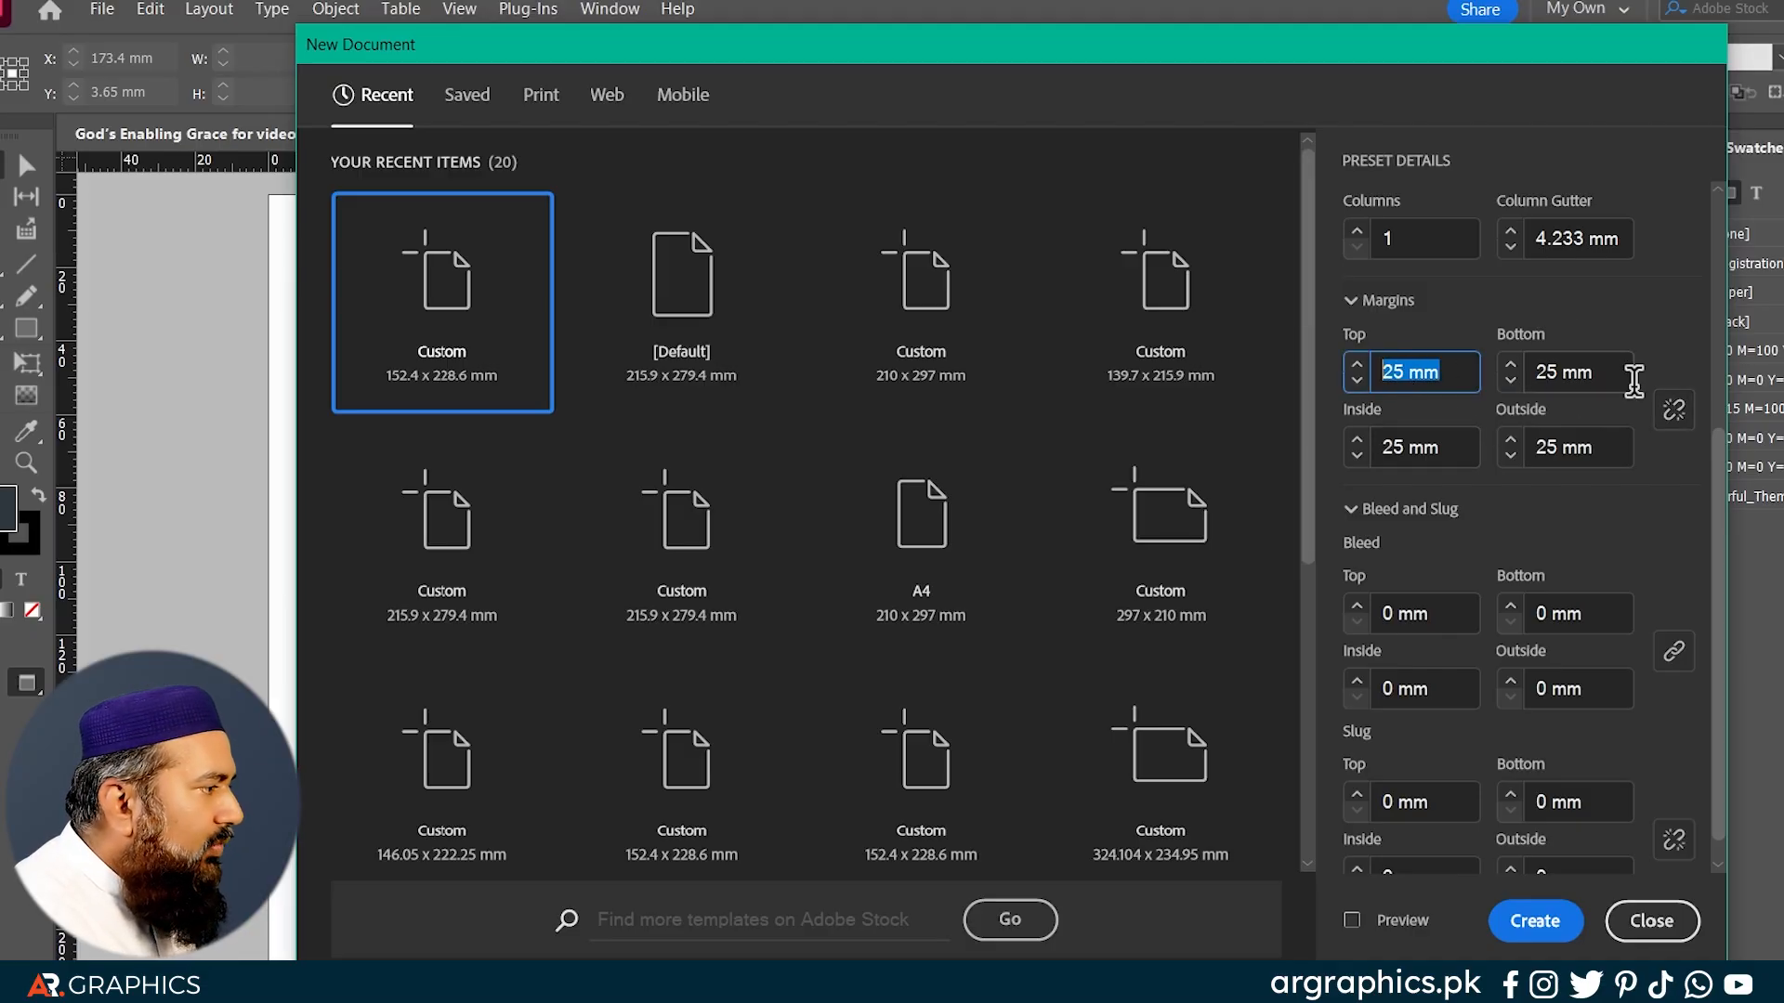
pyautogui.moveTo(1621, 366); pyautogui.dragTo(1522, 367)
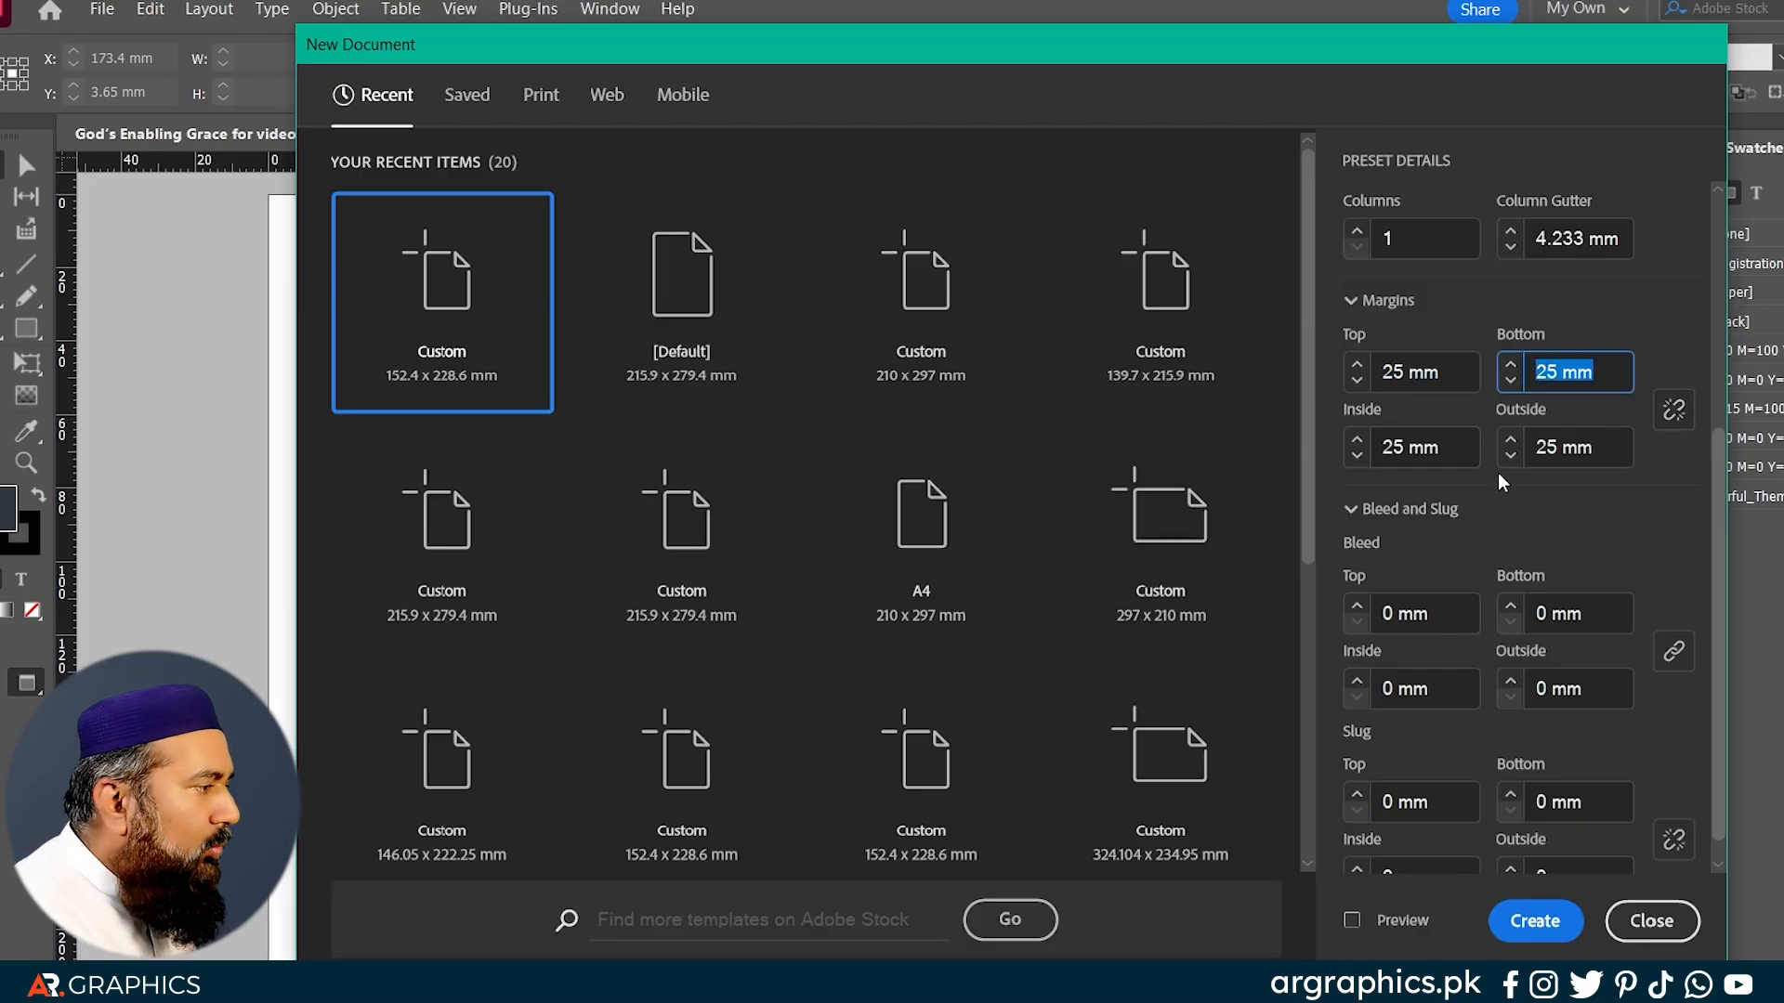
pyautogui.moveTo(1467, 446); pyautogui.dragTo(1375, 447)
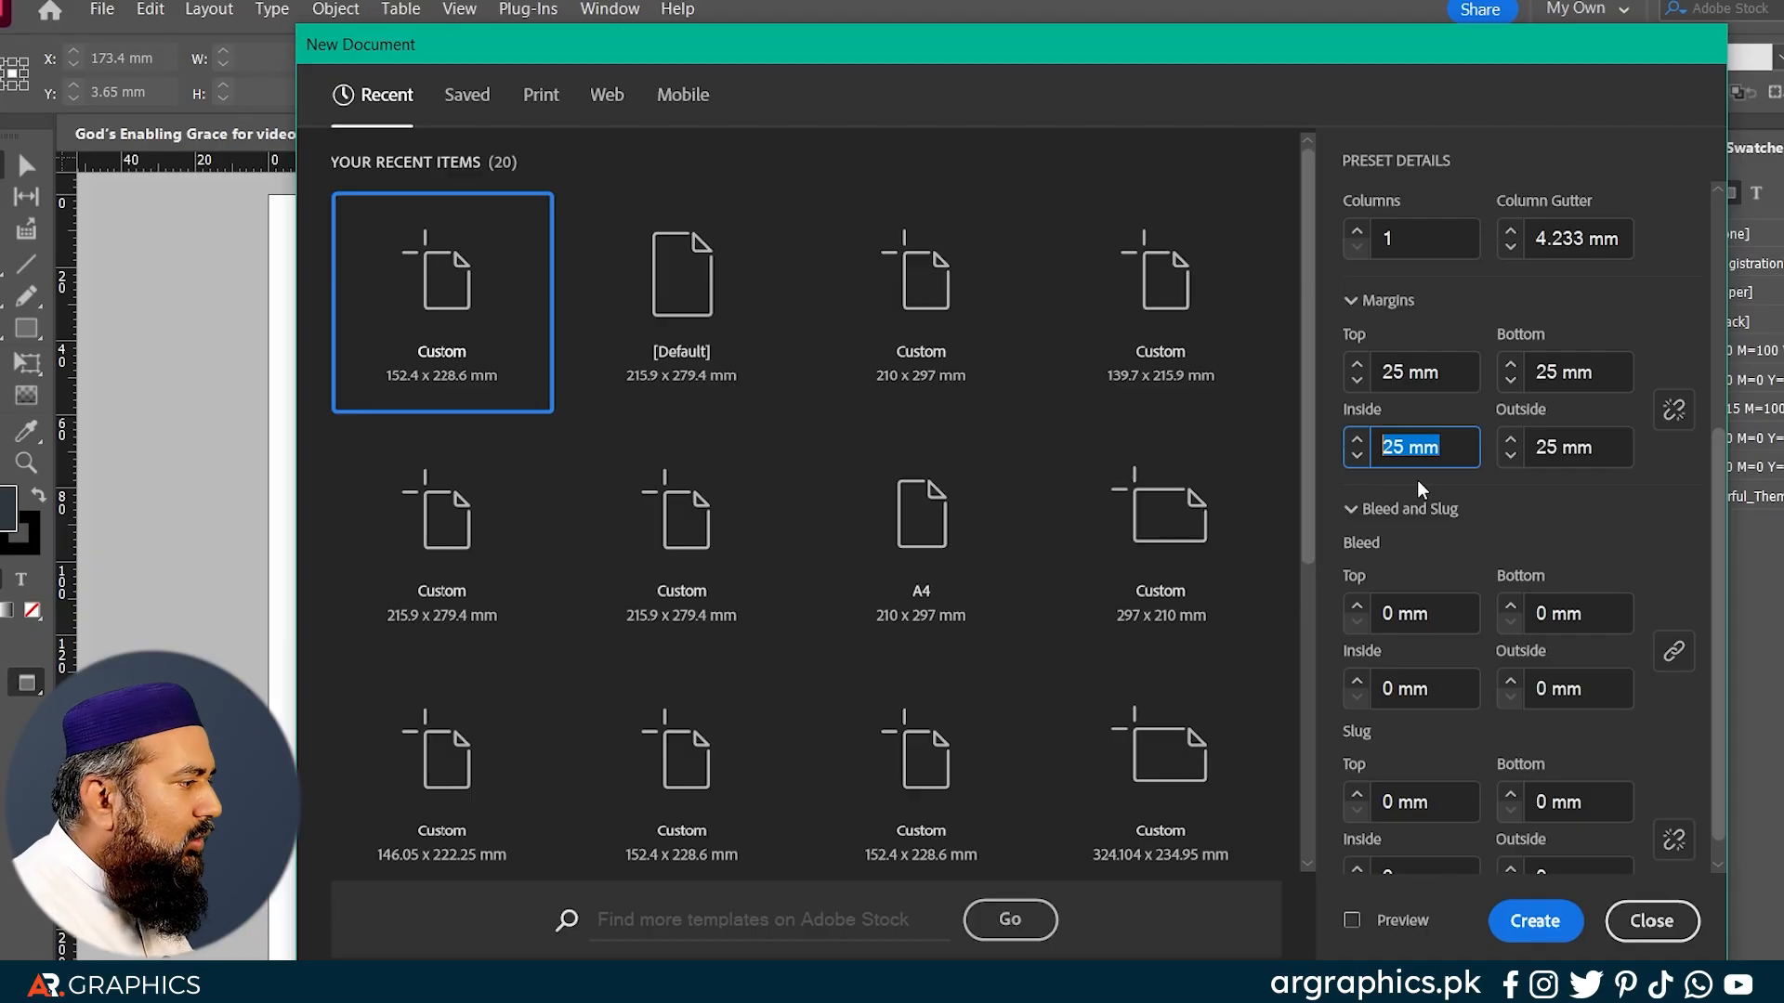
pyautogui.click(1596, 447)
pyautogui.write('15')
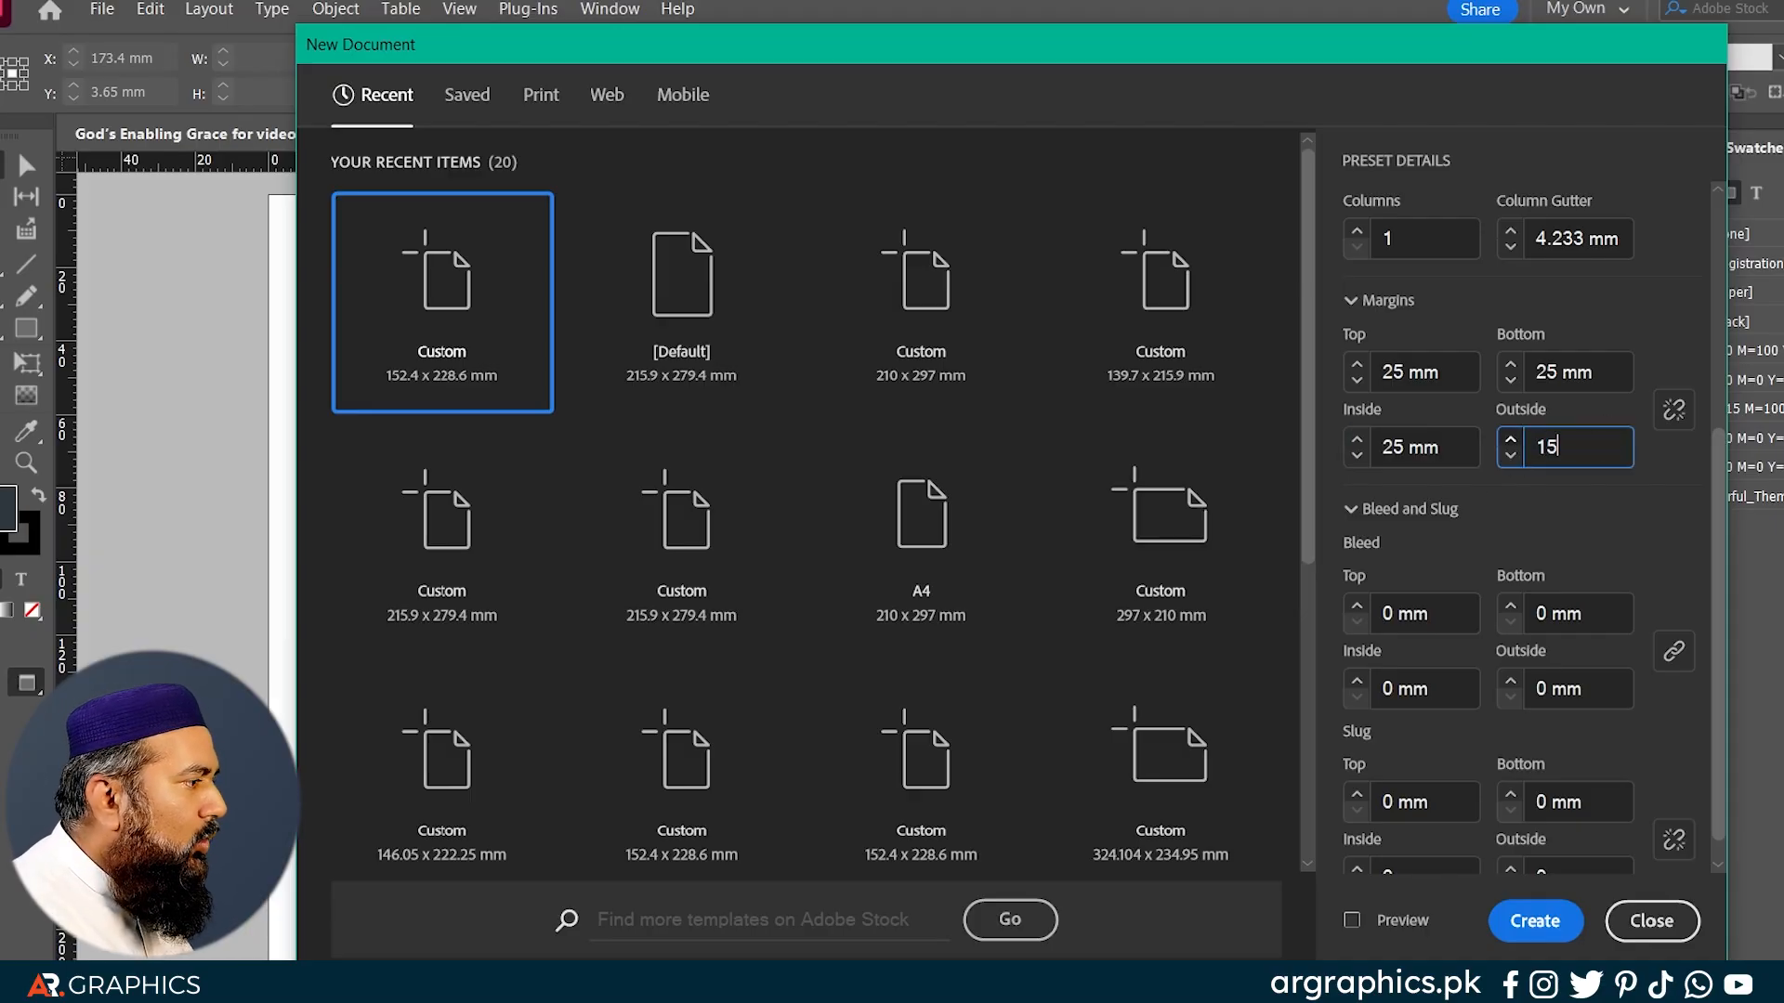
pyautogui.click(1418, 451)
pyautogui.write('20')
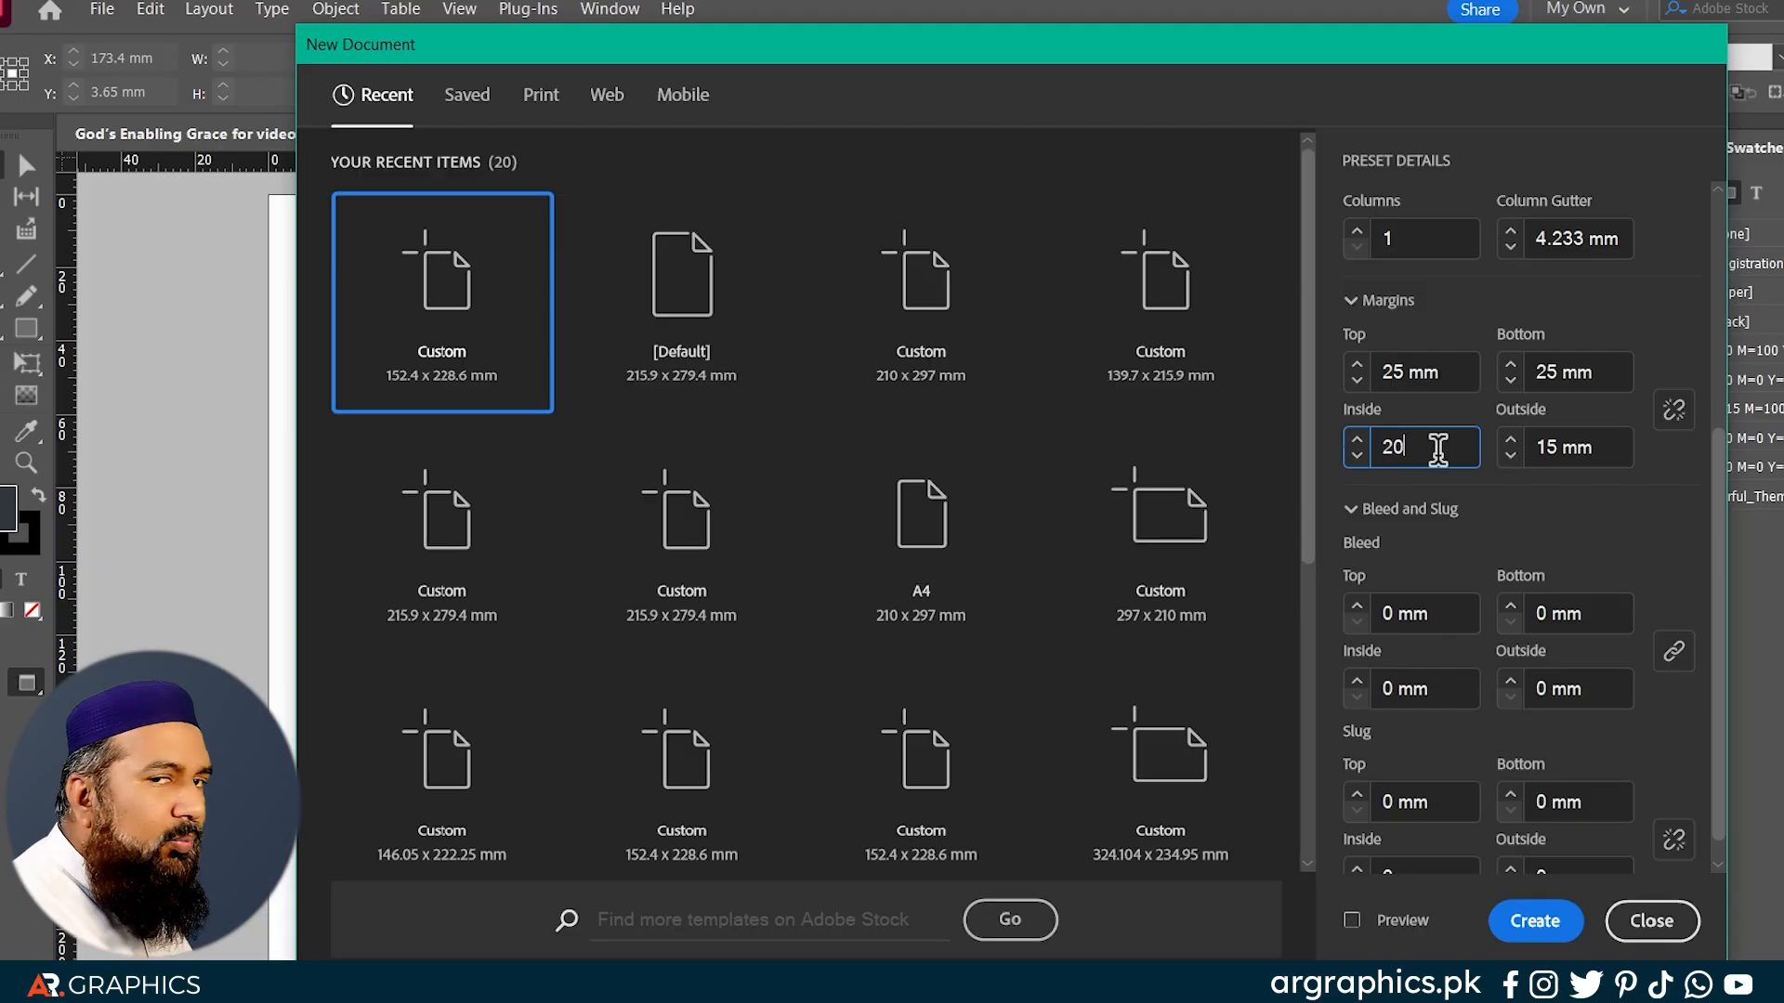
pyautogui.click(1605, 447)
pyautogui.click(1610, 372)
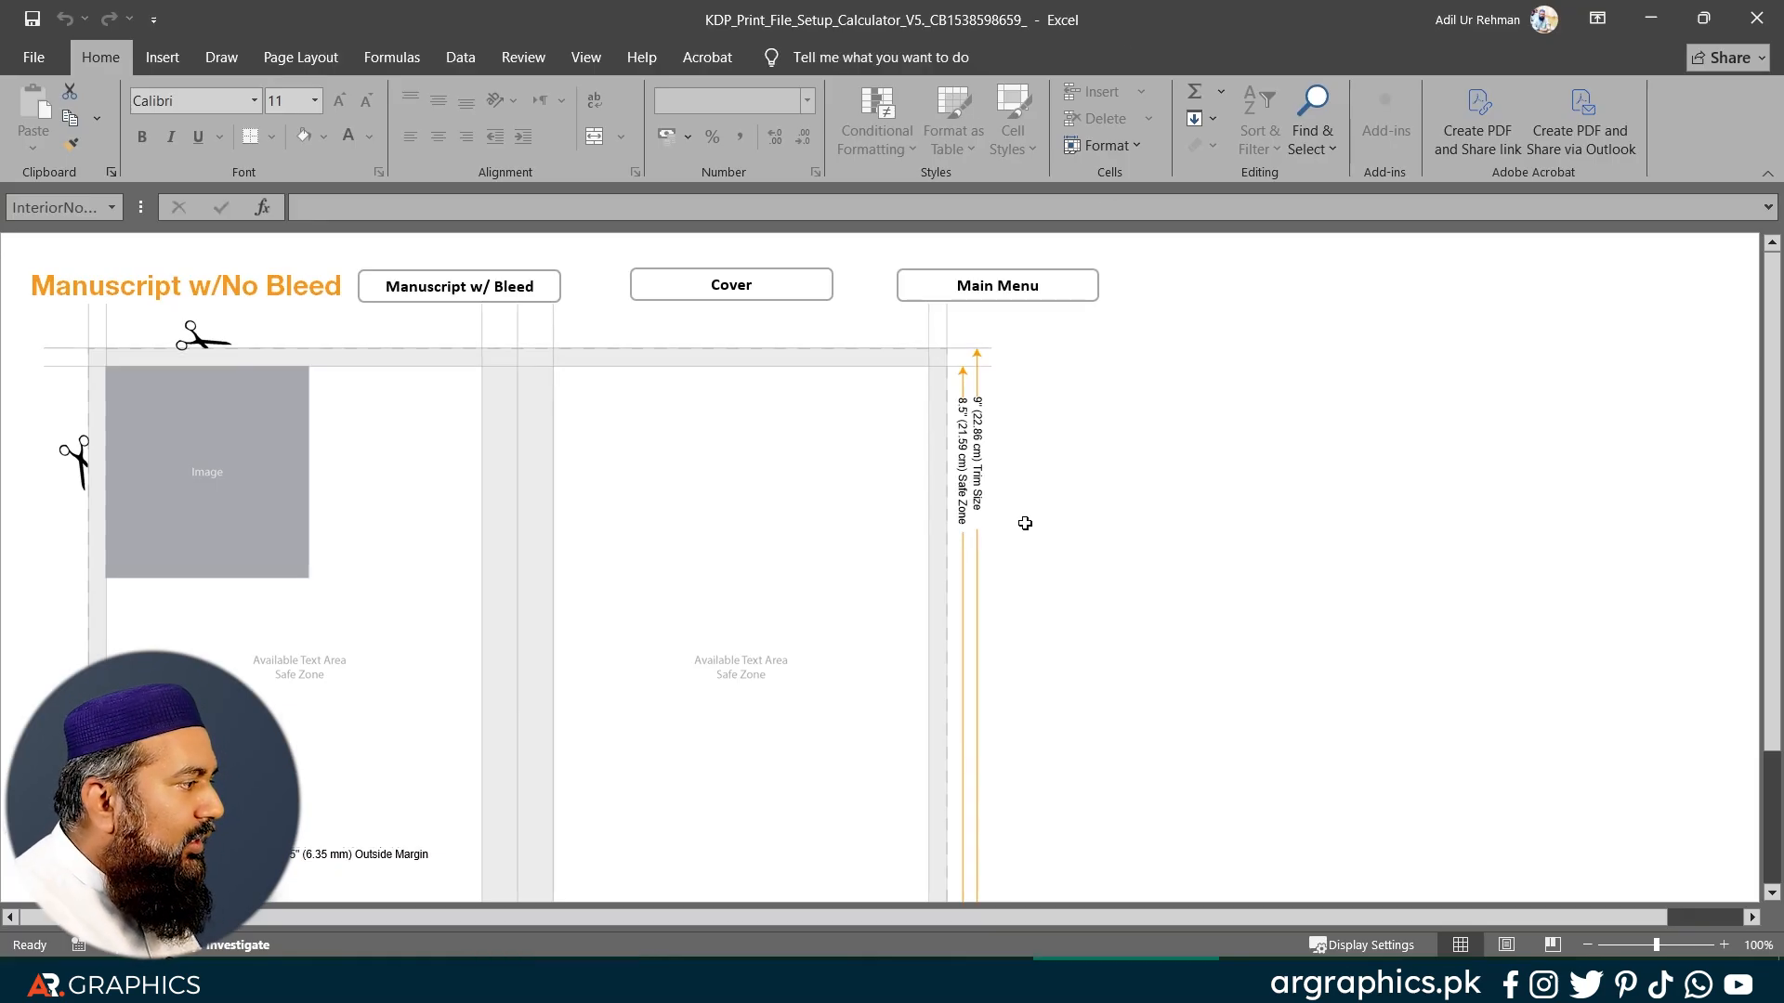
# Step: Switch to the KDP file setup calculator in Excel and examine the margins in the no-bleed manuscript diagram
pyautogui.scroll(-4, 1025, 523)
pyautogui.scroll(4, 1026, 526)
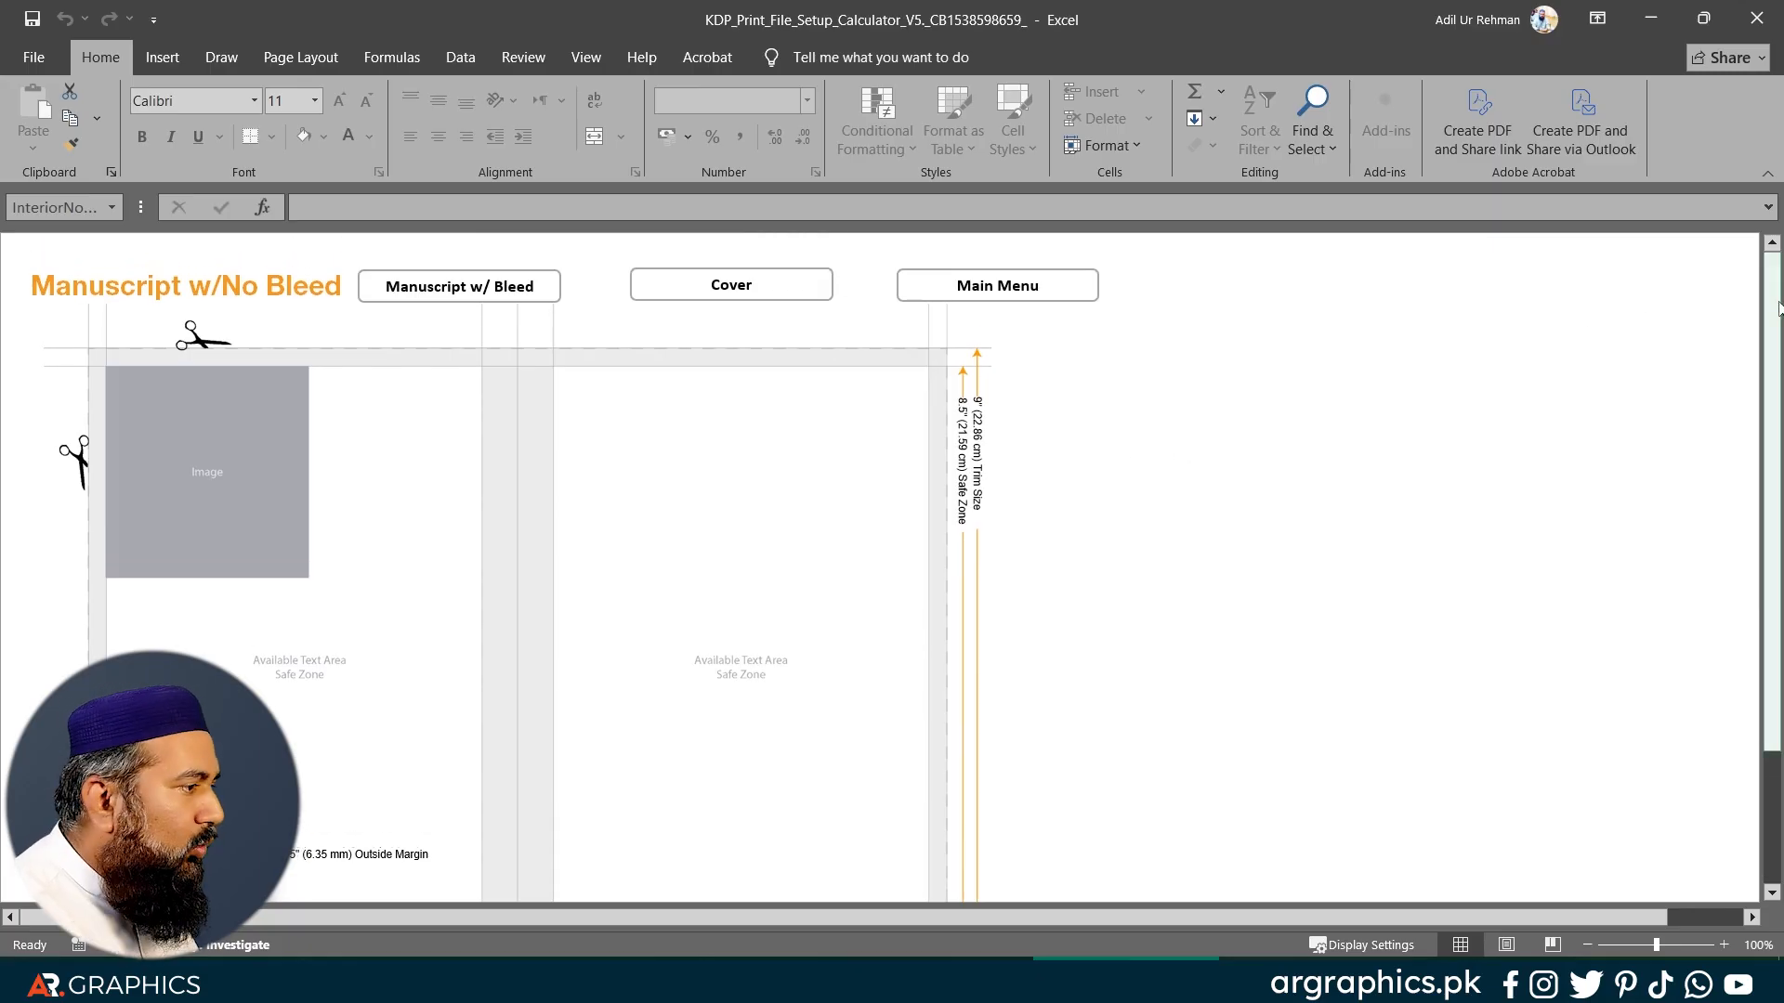
pyautogui.moveTo(1777, 306); pyautogui.dragTo(1775, 314)
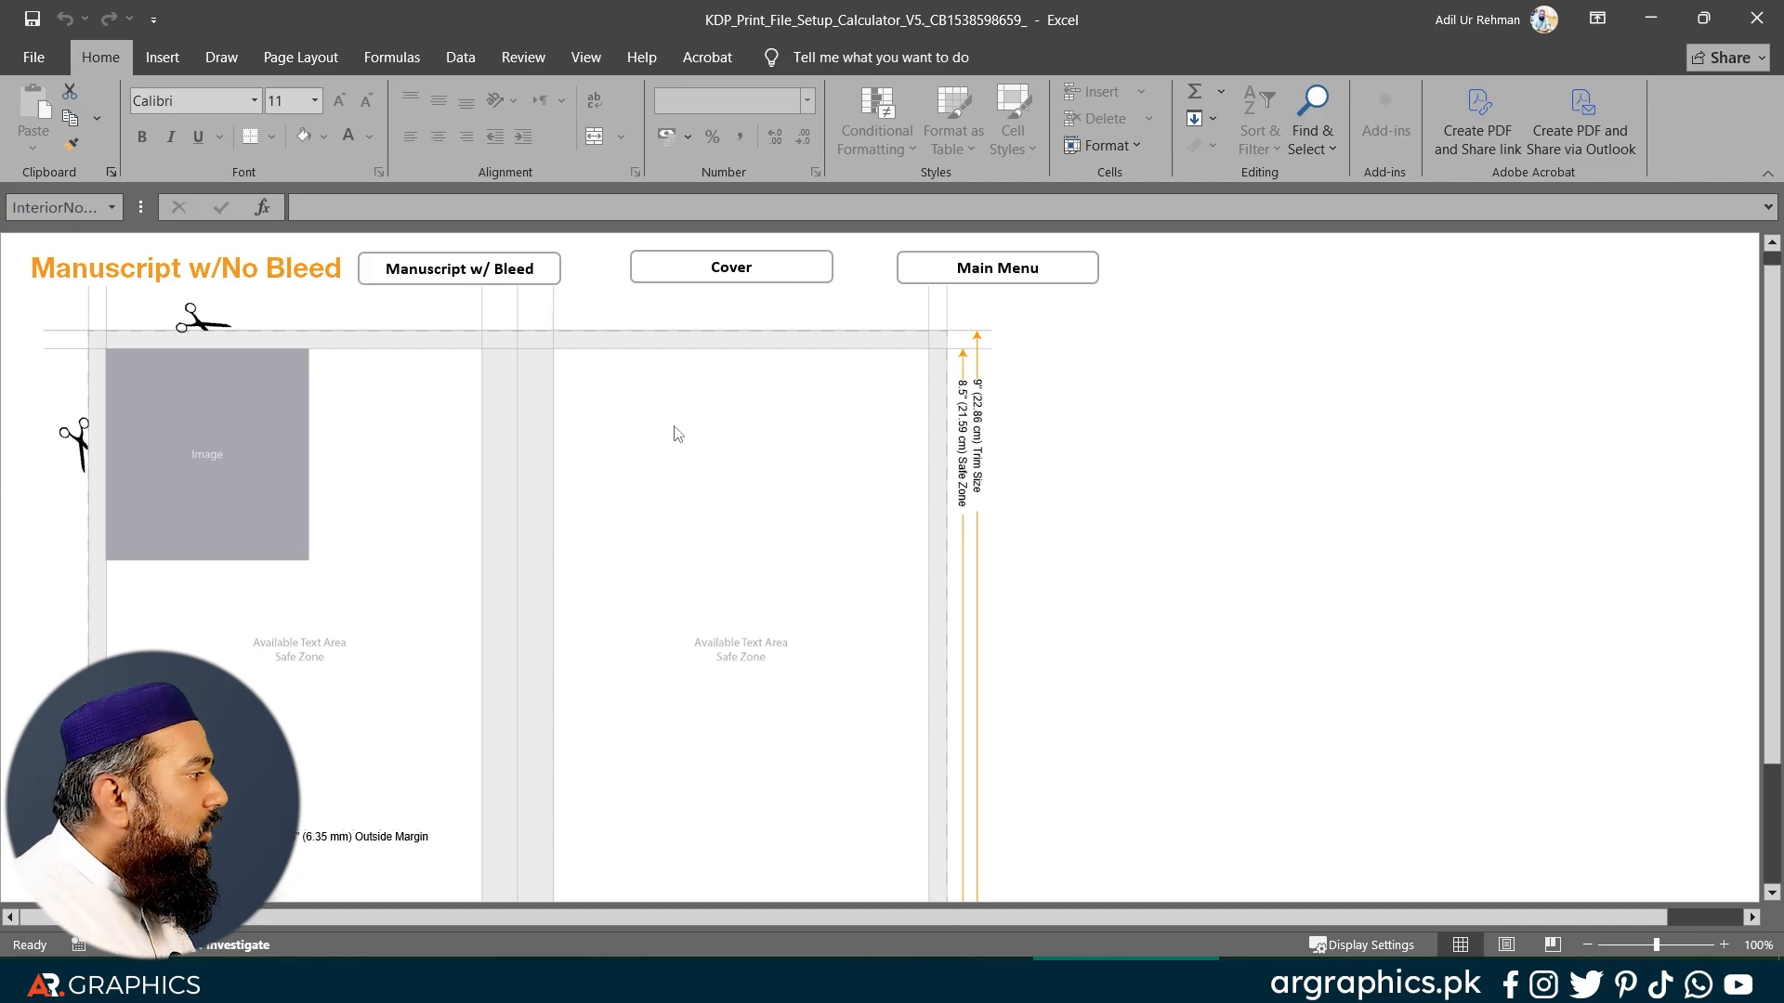
pyautogui.scroll(-2, 623, 534)
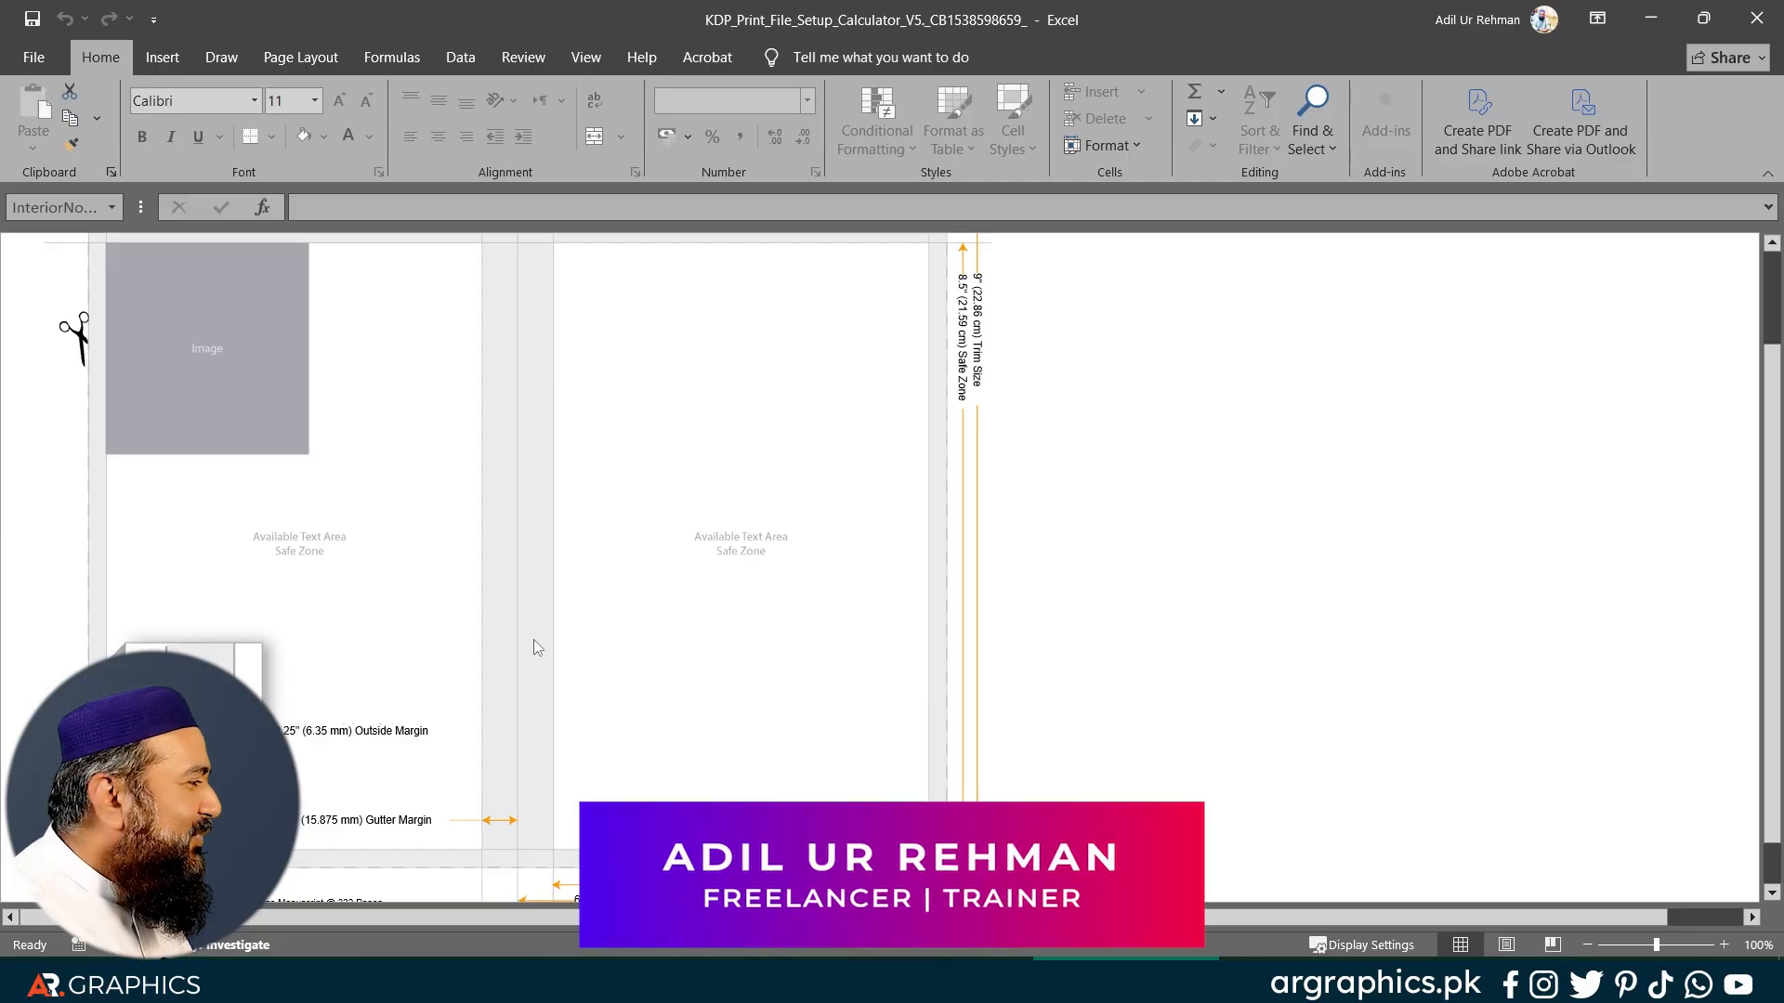
pyautogui.scroll(1, 516, 622)
pyautogui.scroll(-2, 517, 606)
pyautogui.scroll(3, 517, 606)
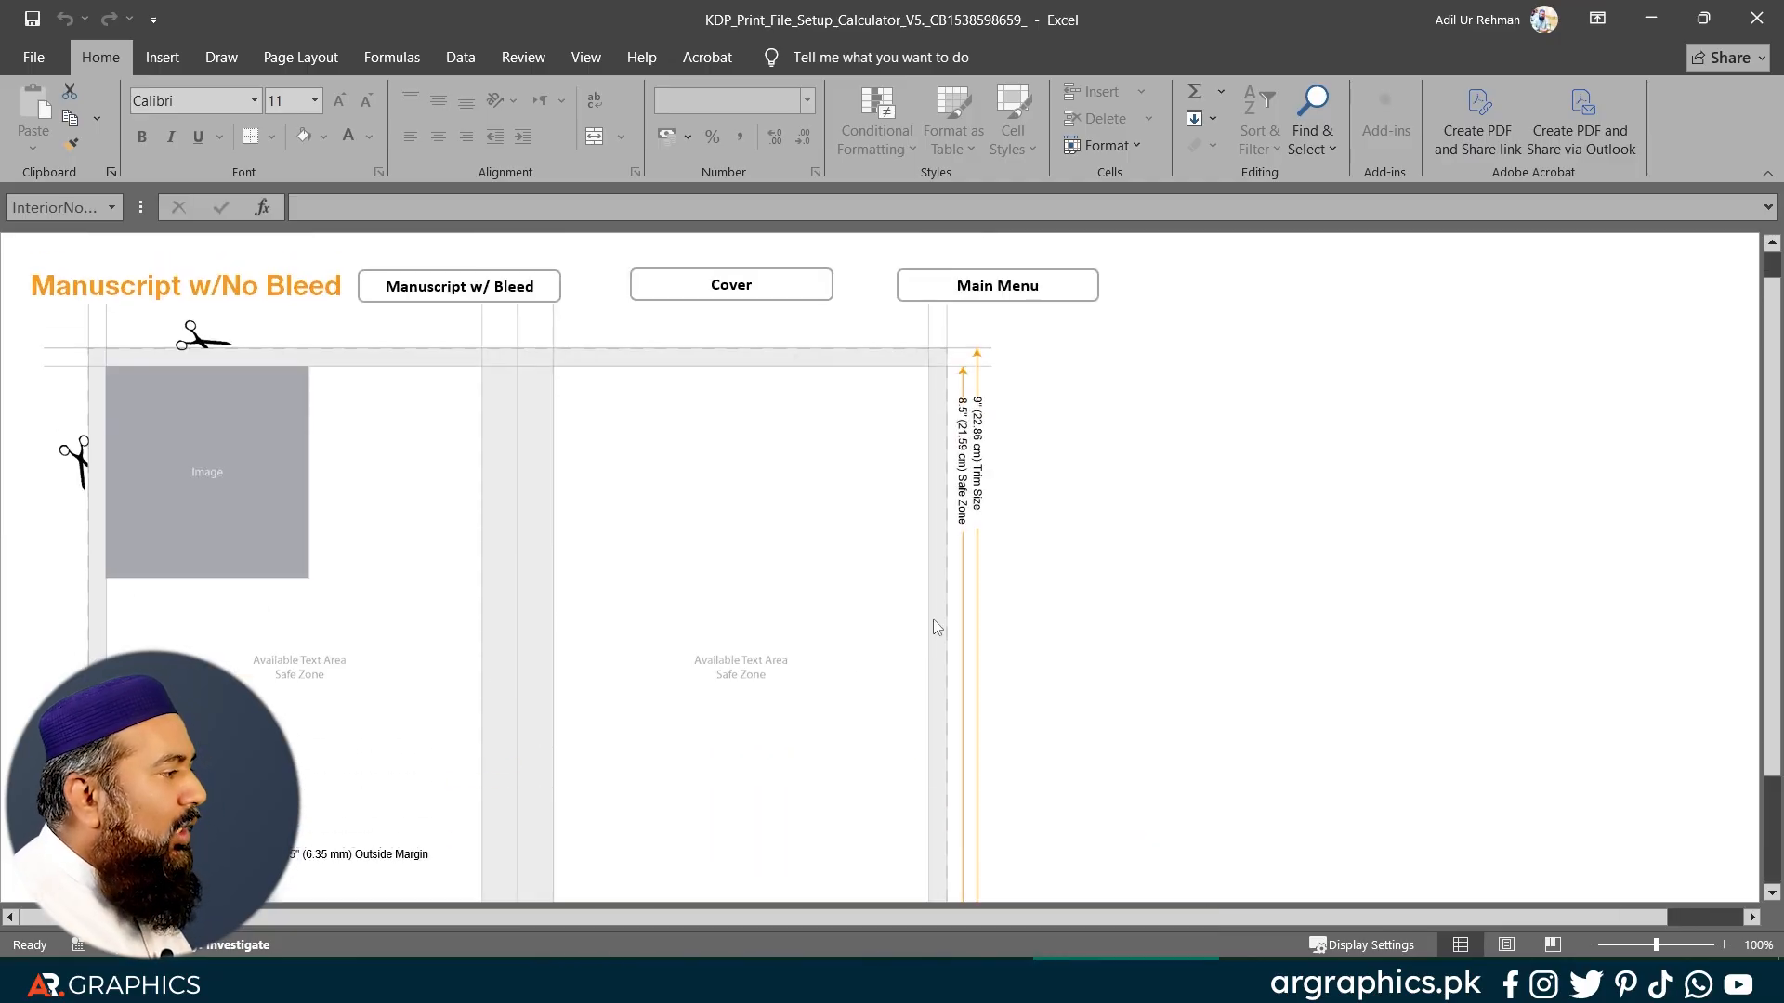
# Step: Return to the calculator's main menu and set the ink and paper choice to Black Ink & White Paper
pyautogui.click(967, 293)
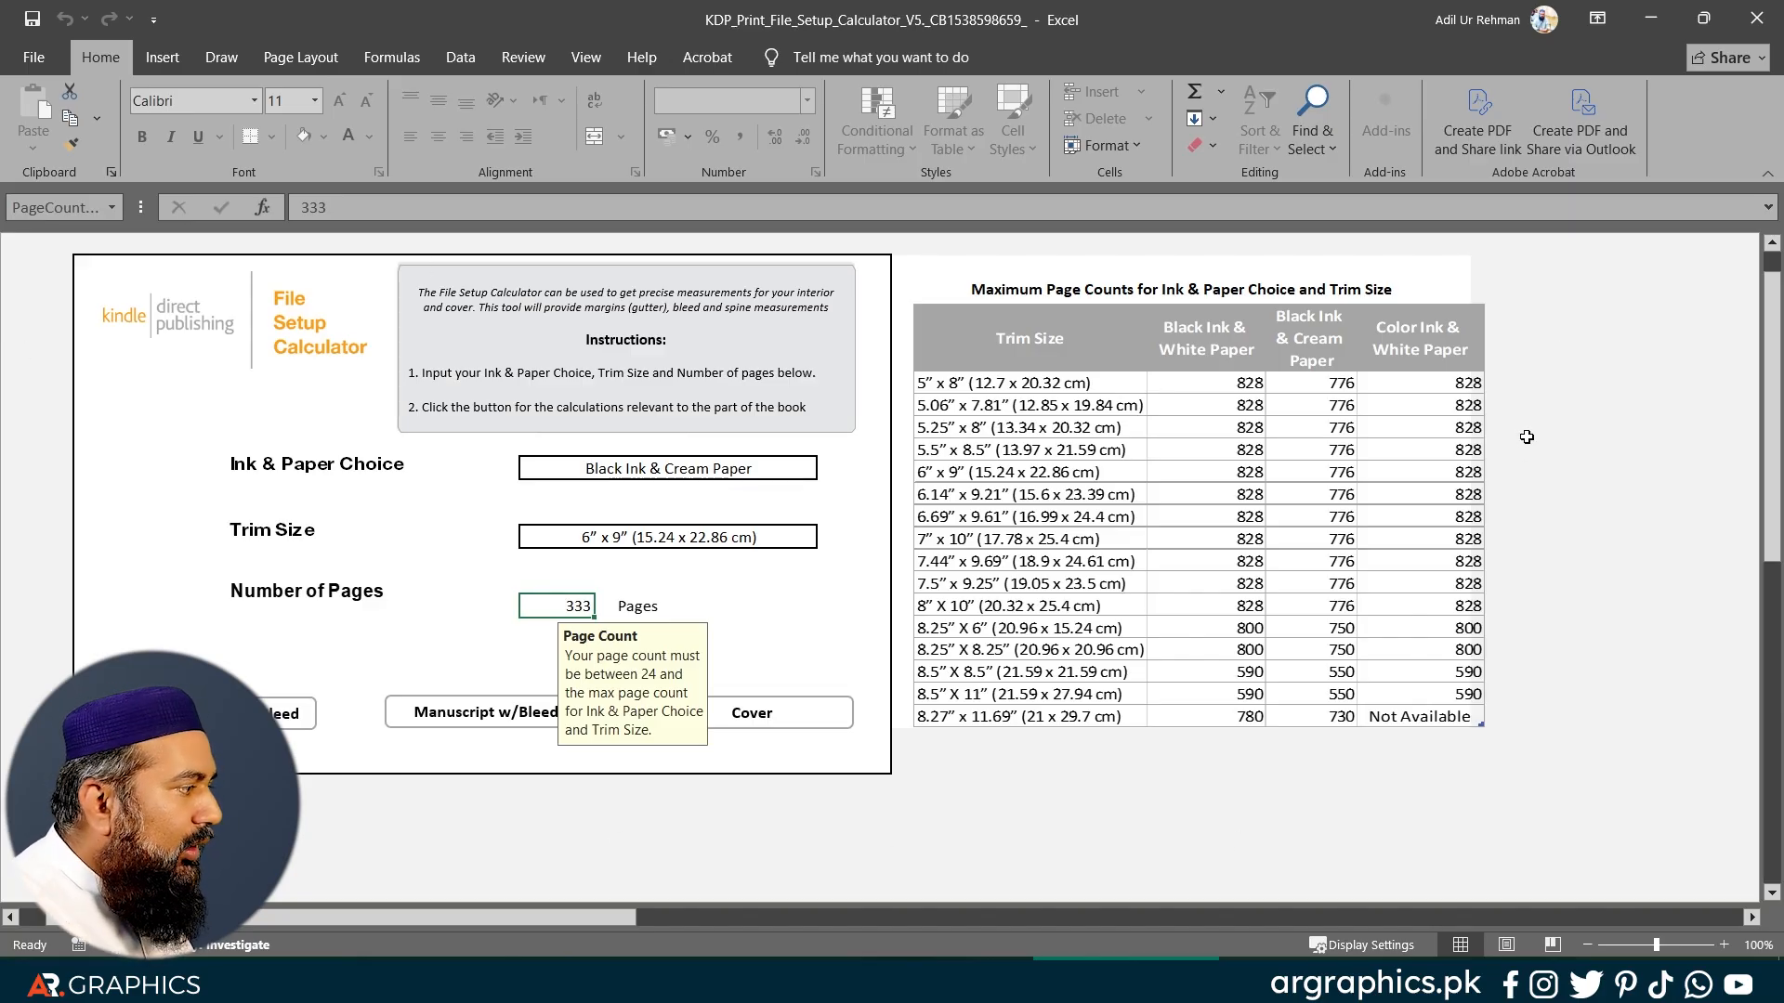
pyautogui.click(703, 474)
pyautogui.click(826, 470)
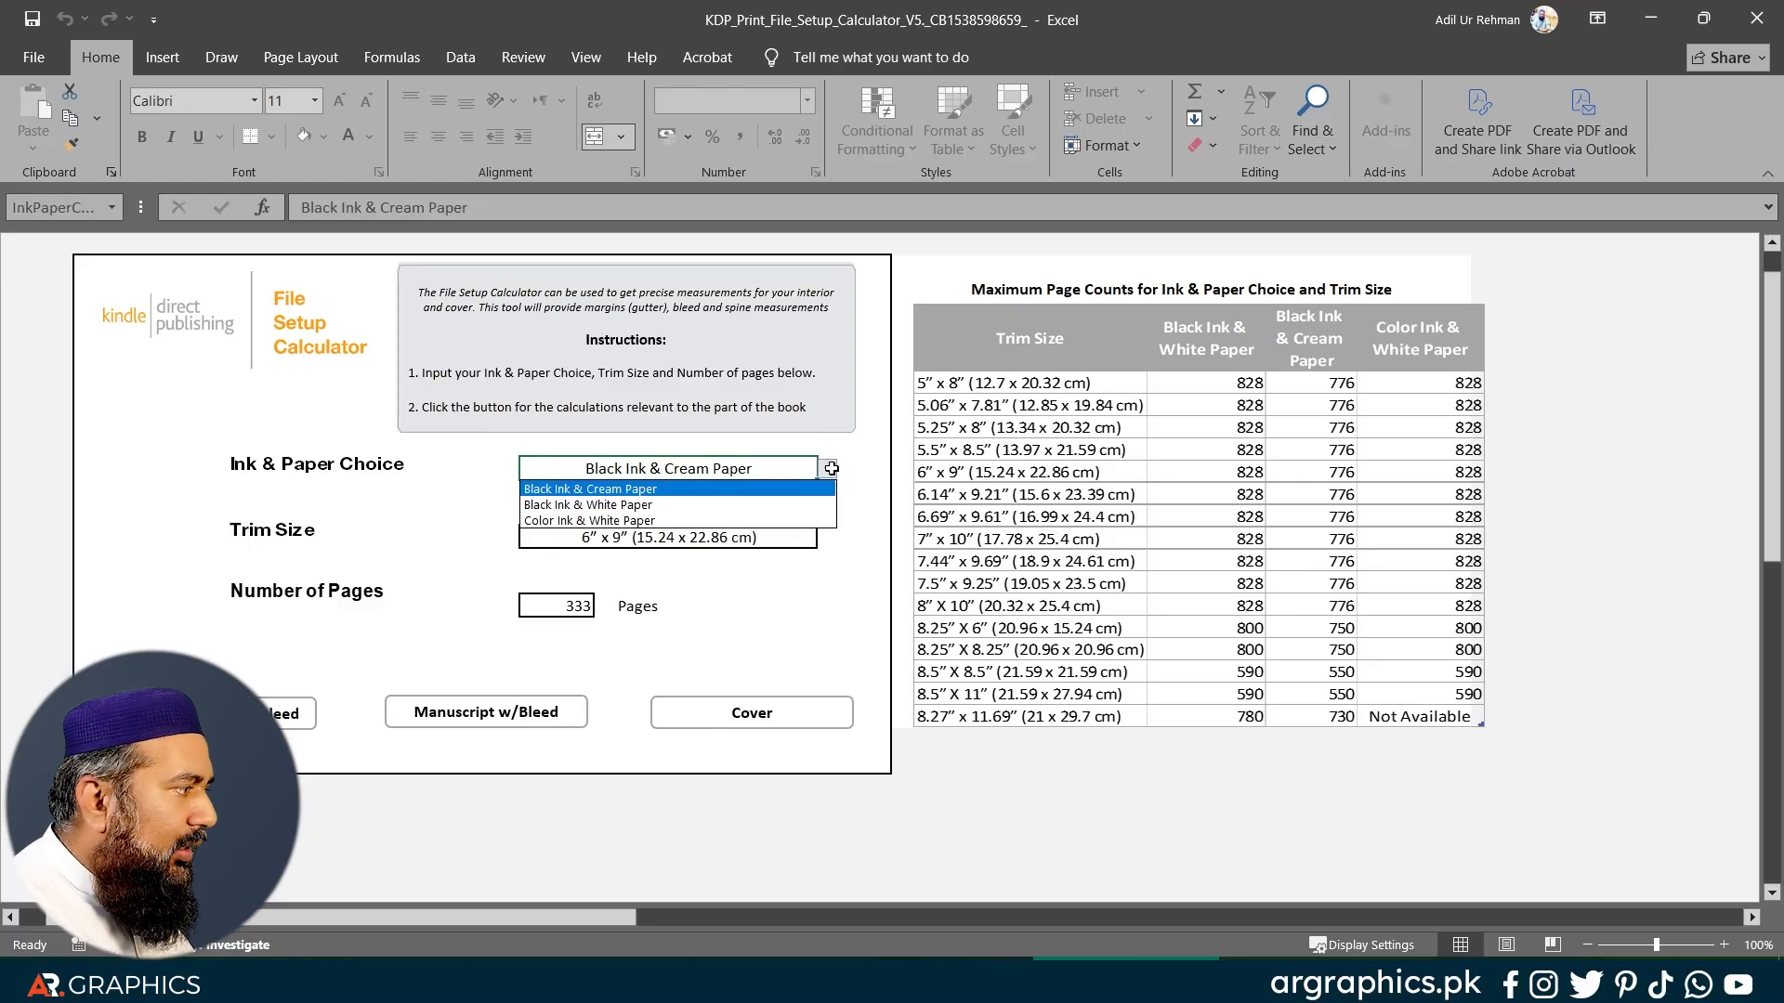
pyautogui.click(626, 505)
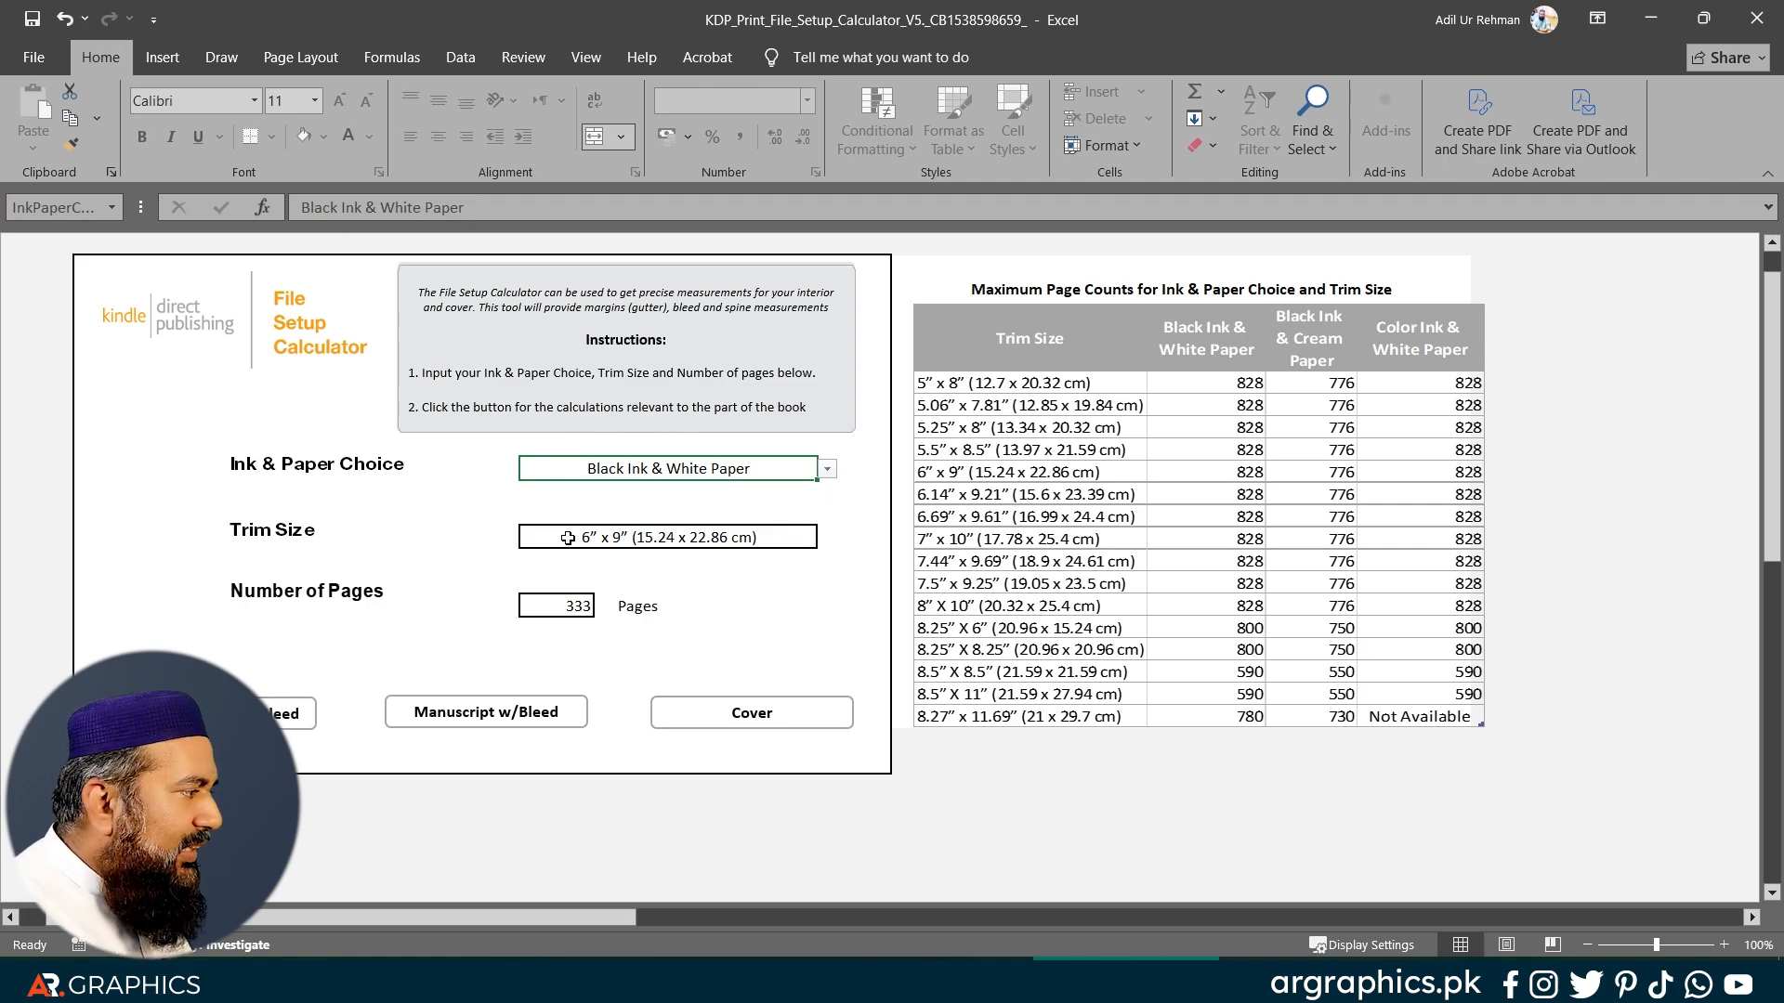
# Step: Set the calculator's number of pages to 300
pyautogui.click(579, 605)
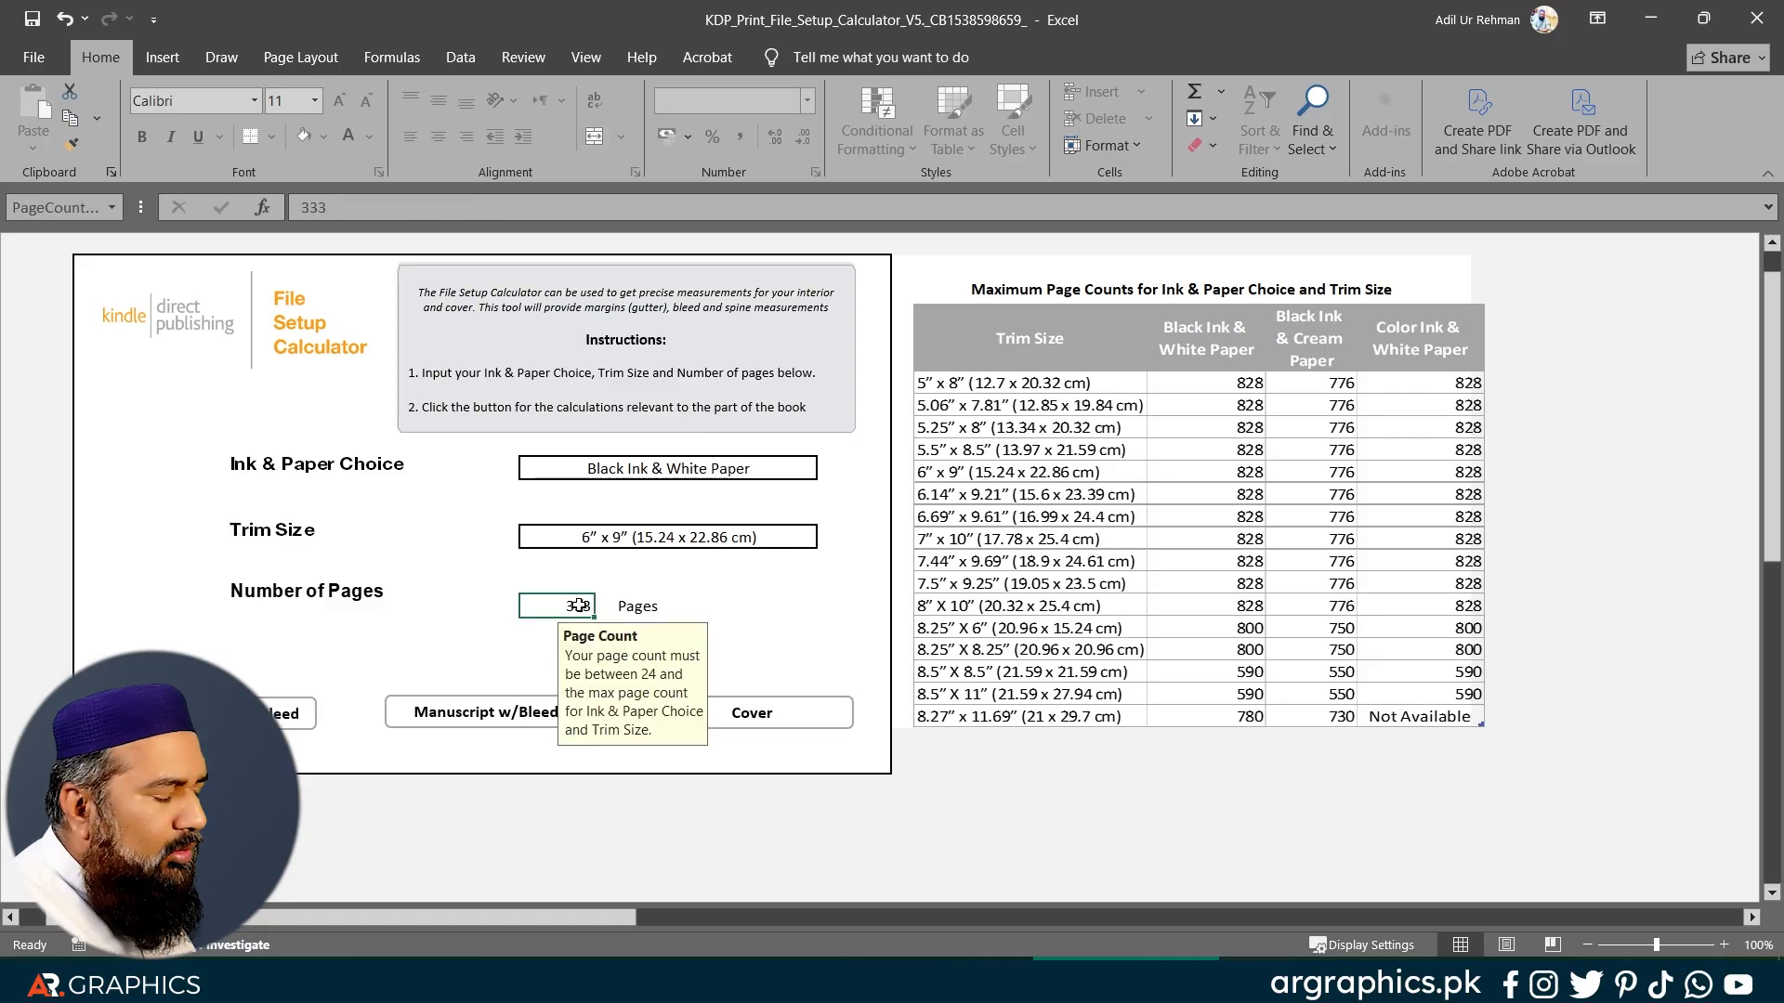
pyautogui.write('300')
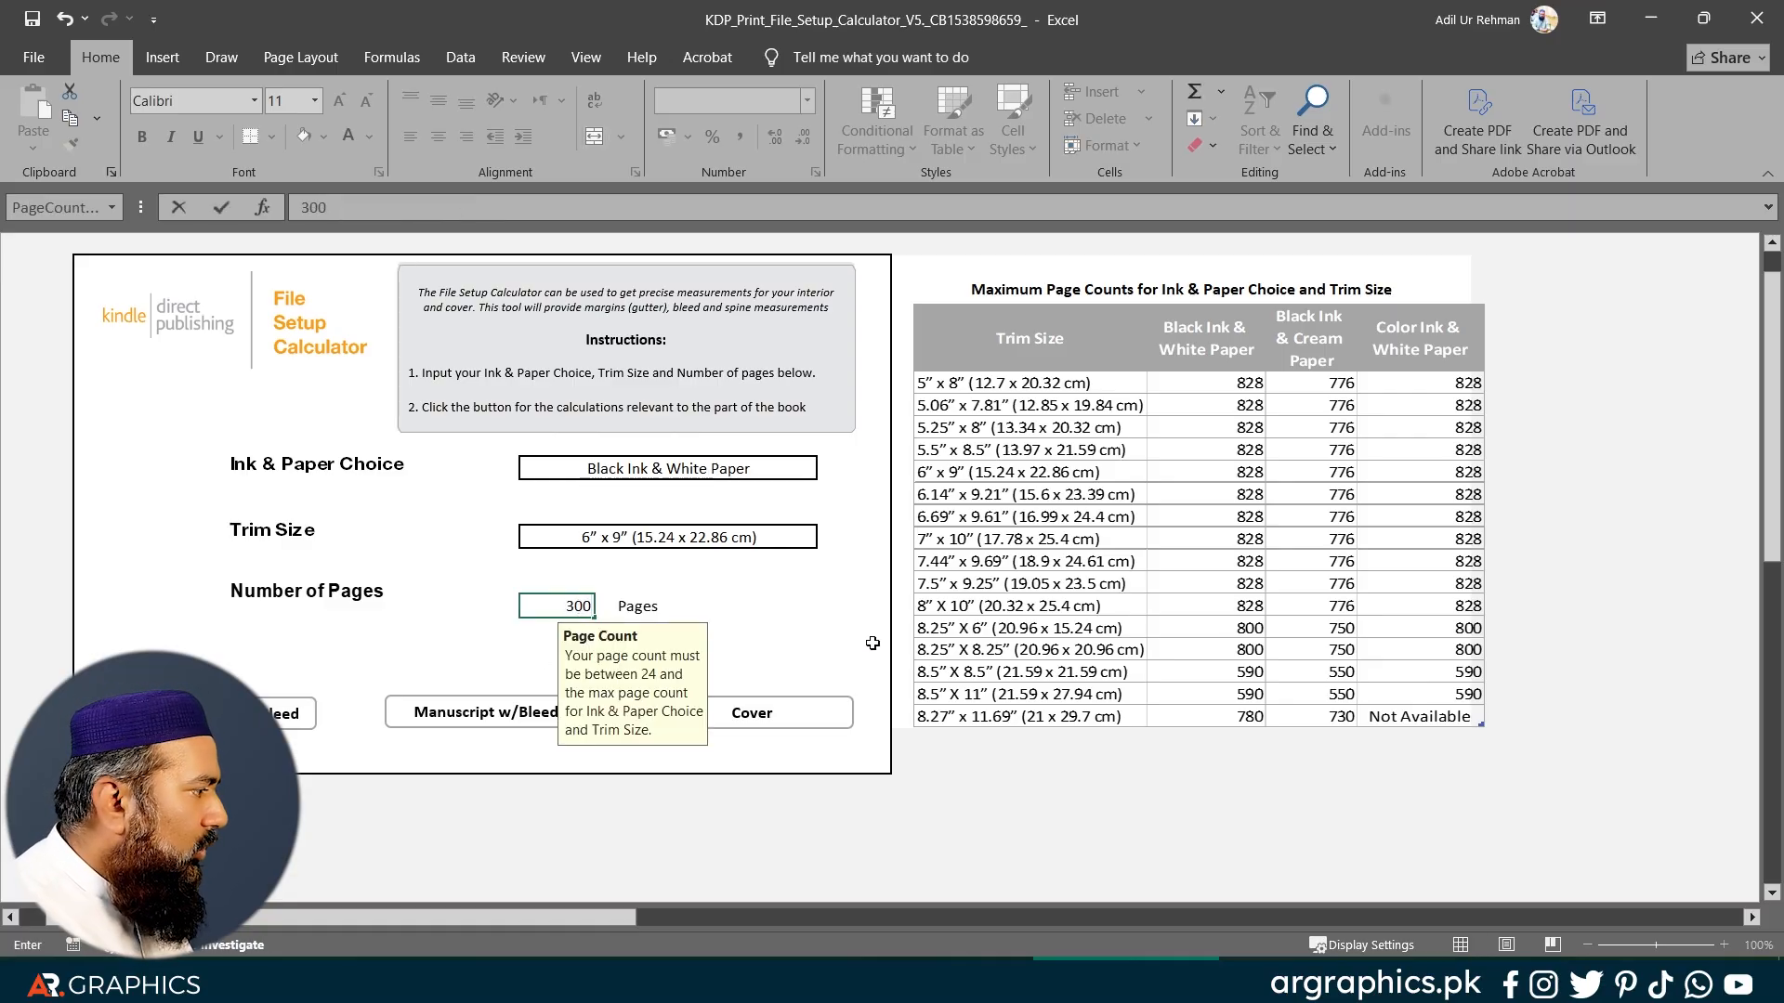
pyautogui.press('Return')
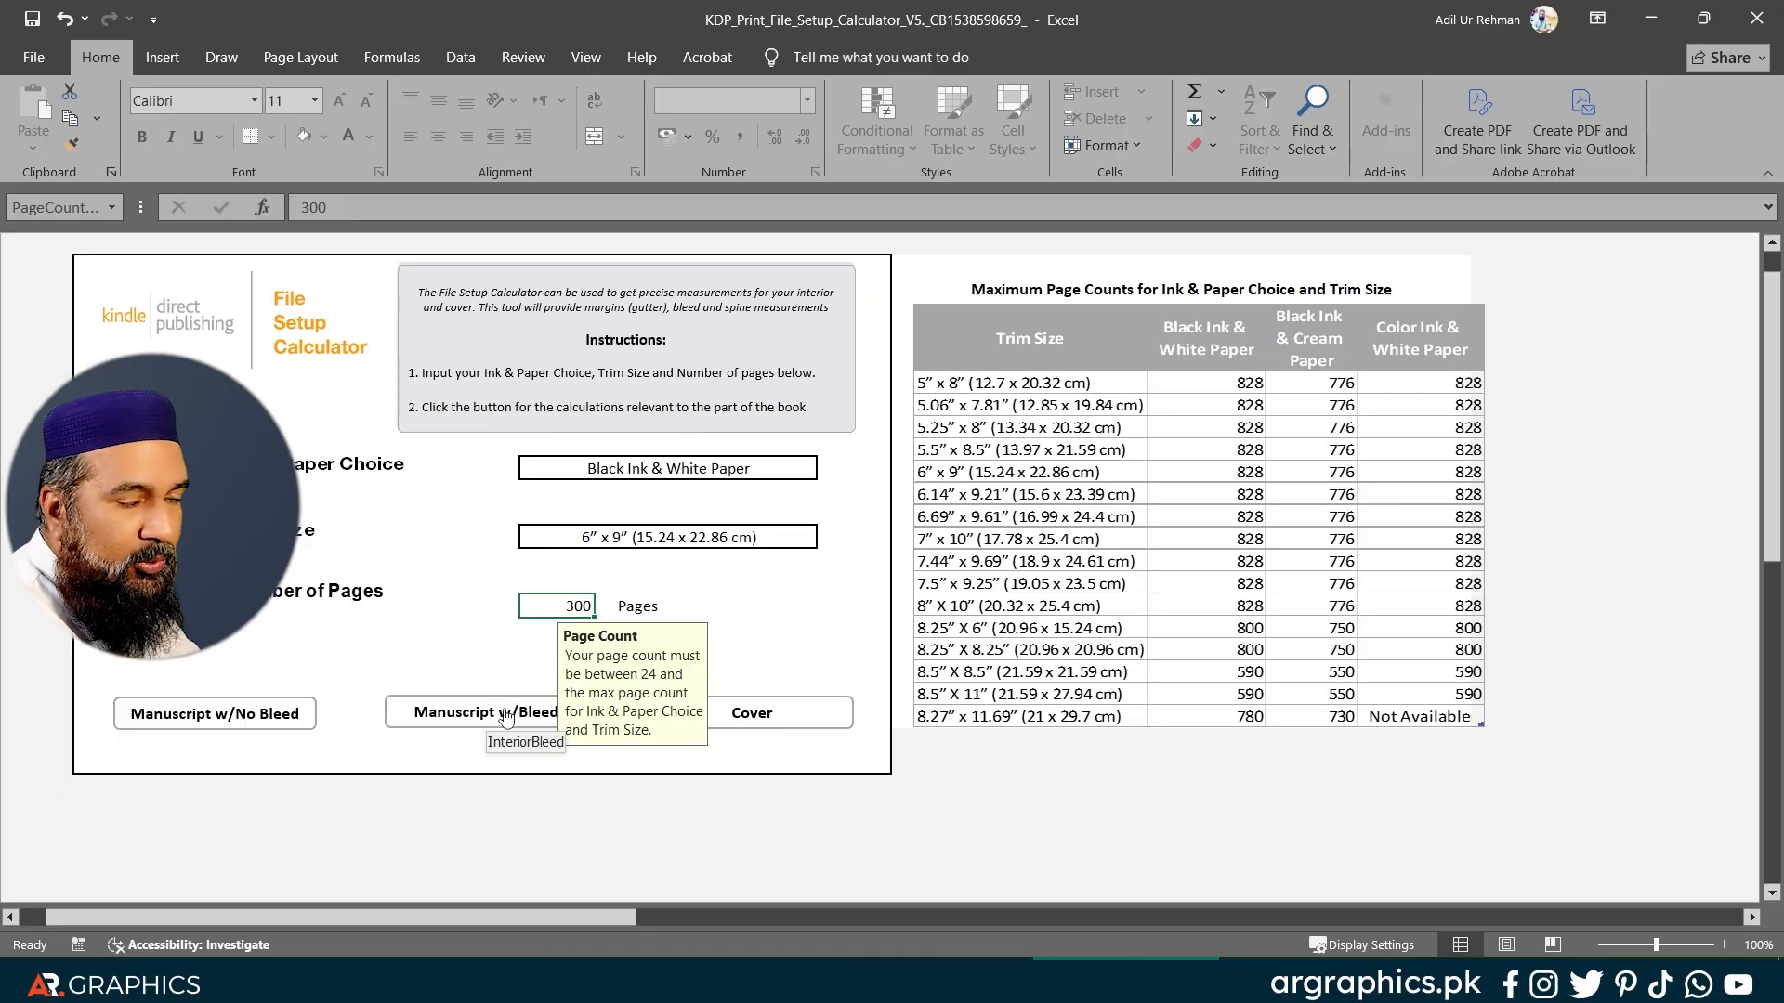
# Step: Open the manuscript diagram without bleed and examine its outside margin, gutter margin, safe zone and trim size
pyautogui.click(194, 722)
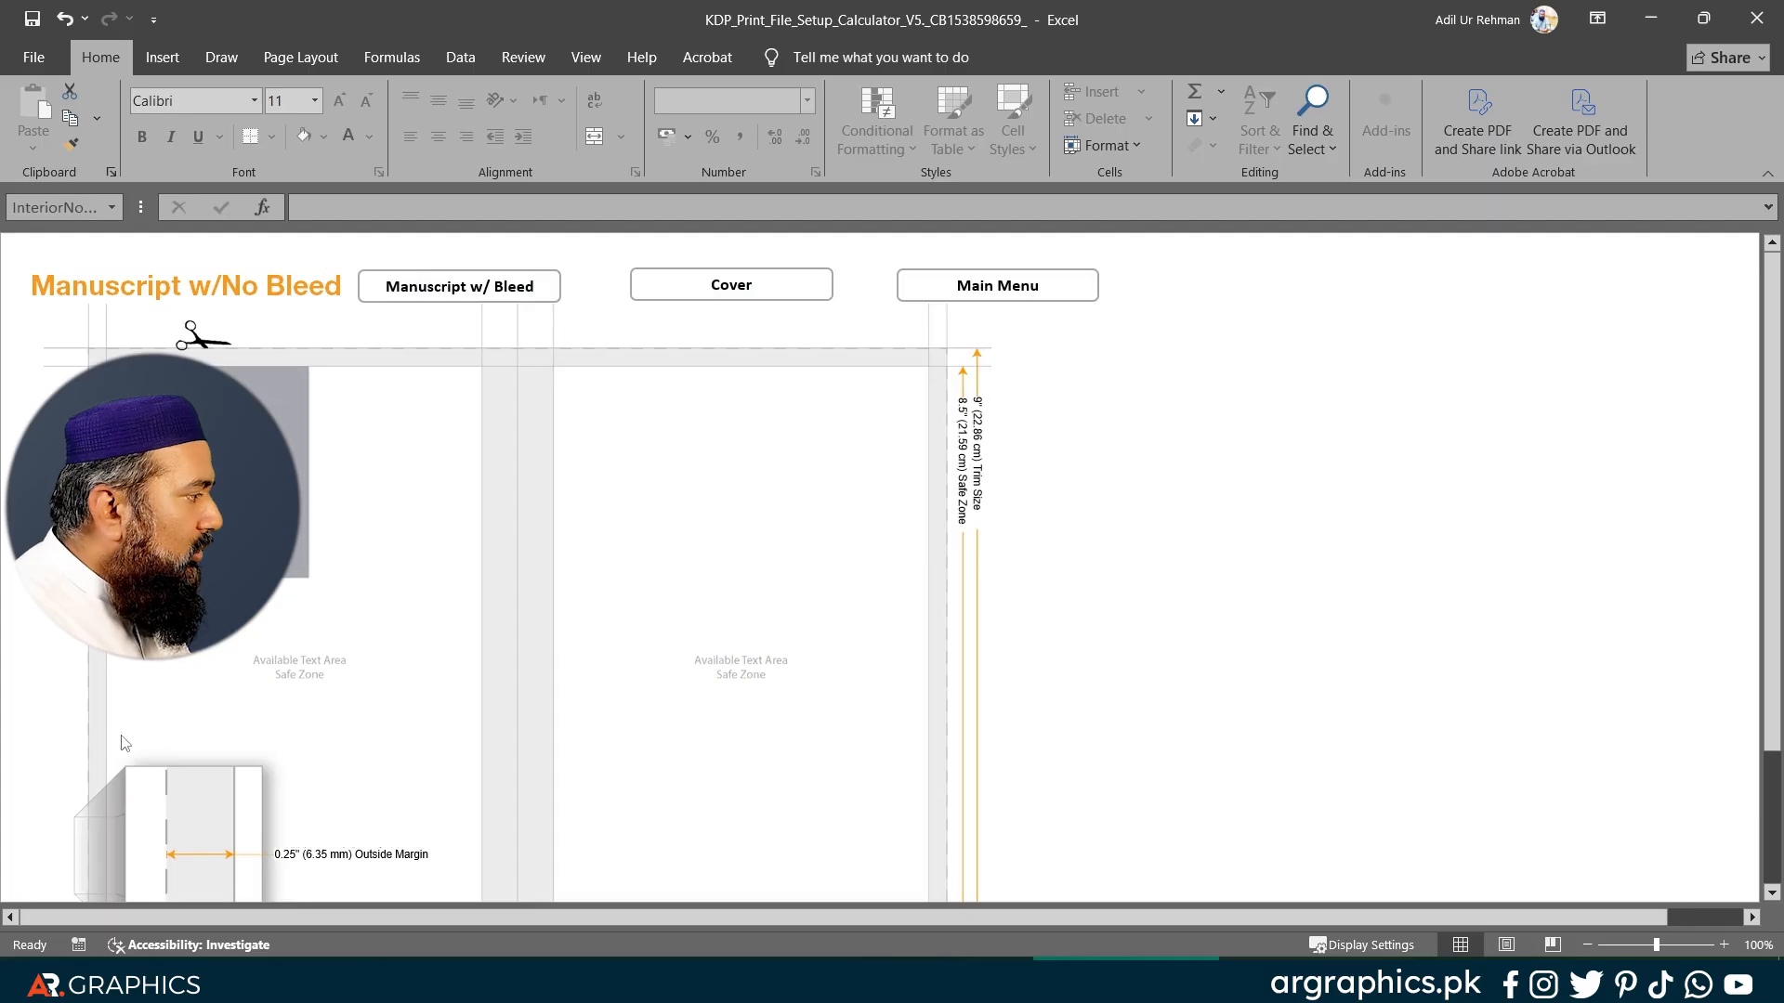
pyautogui.scroll(-4, 1028, 708)
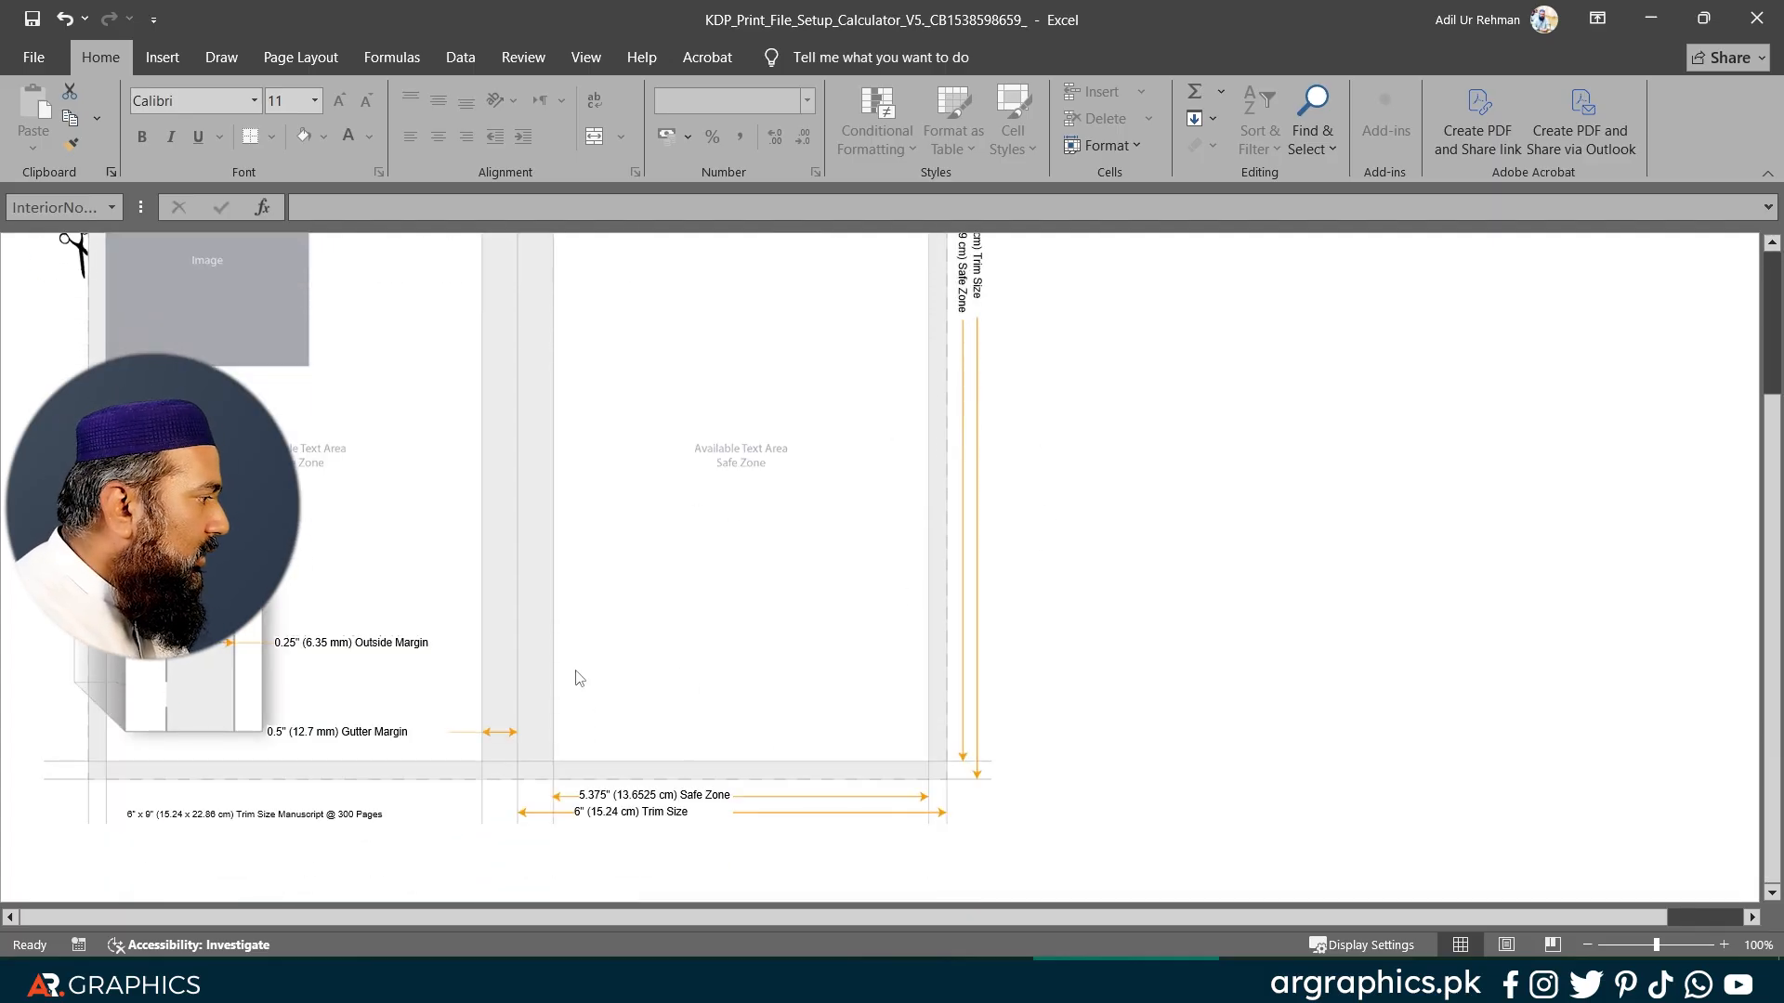
pyautogui.scroll(3, 577, 677)
pyautogui.scroll(-3, 582, 475)
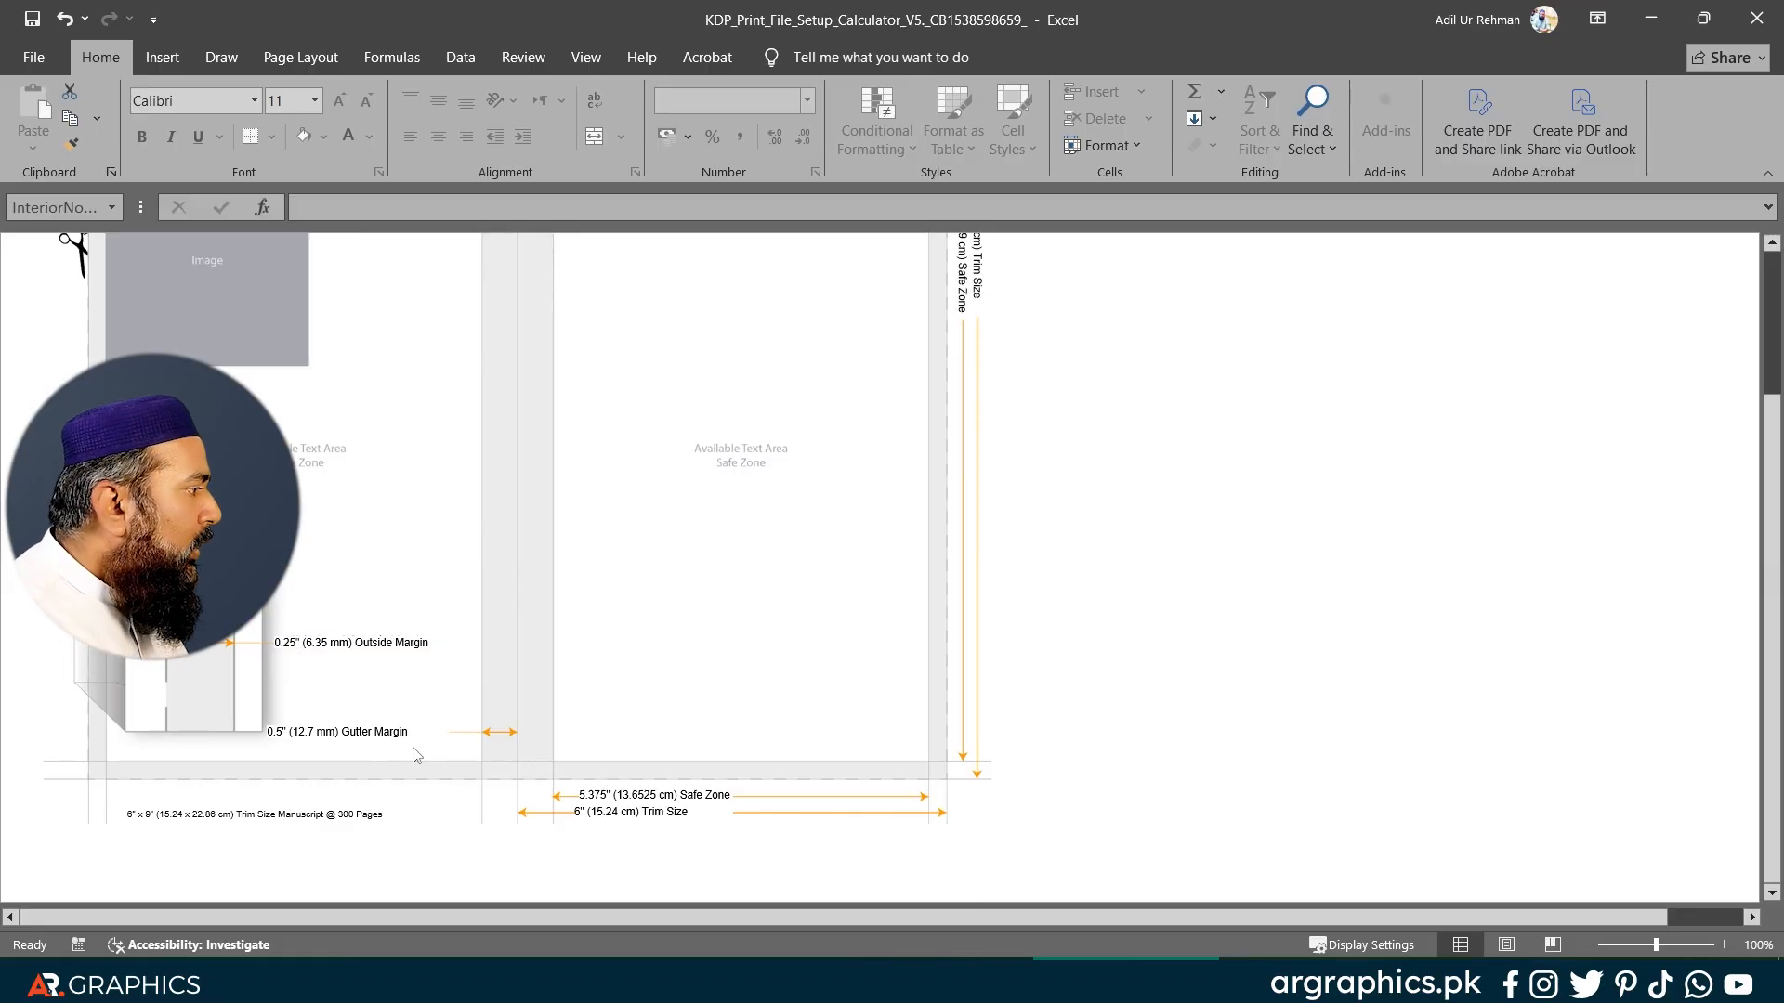
pyautogui.scroll(2, 534, 795)
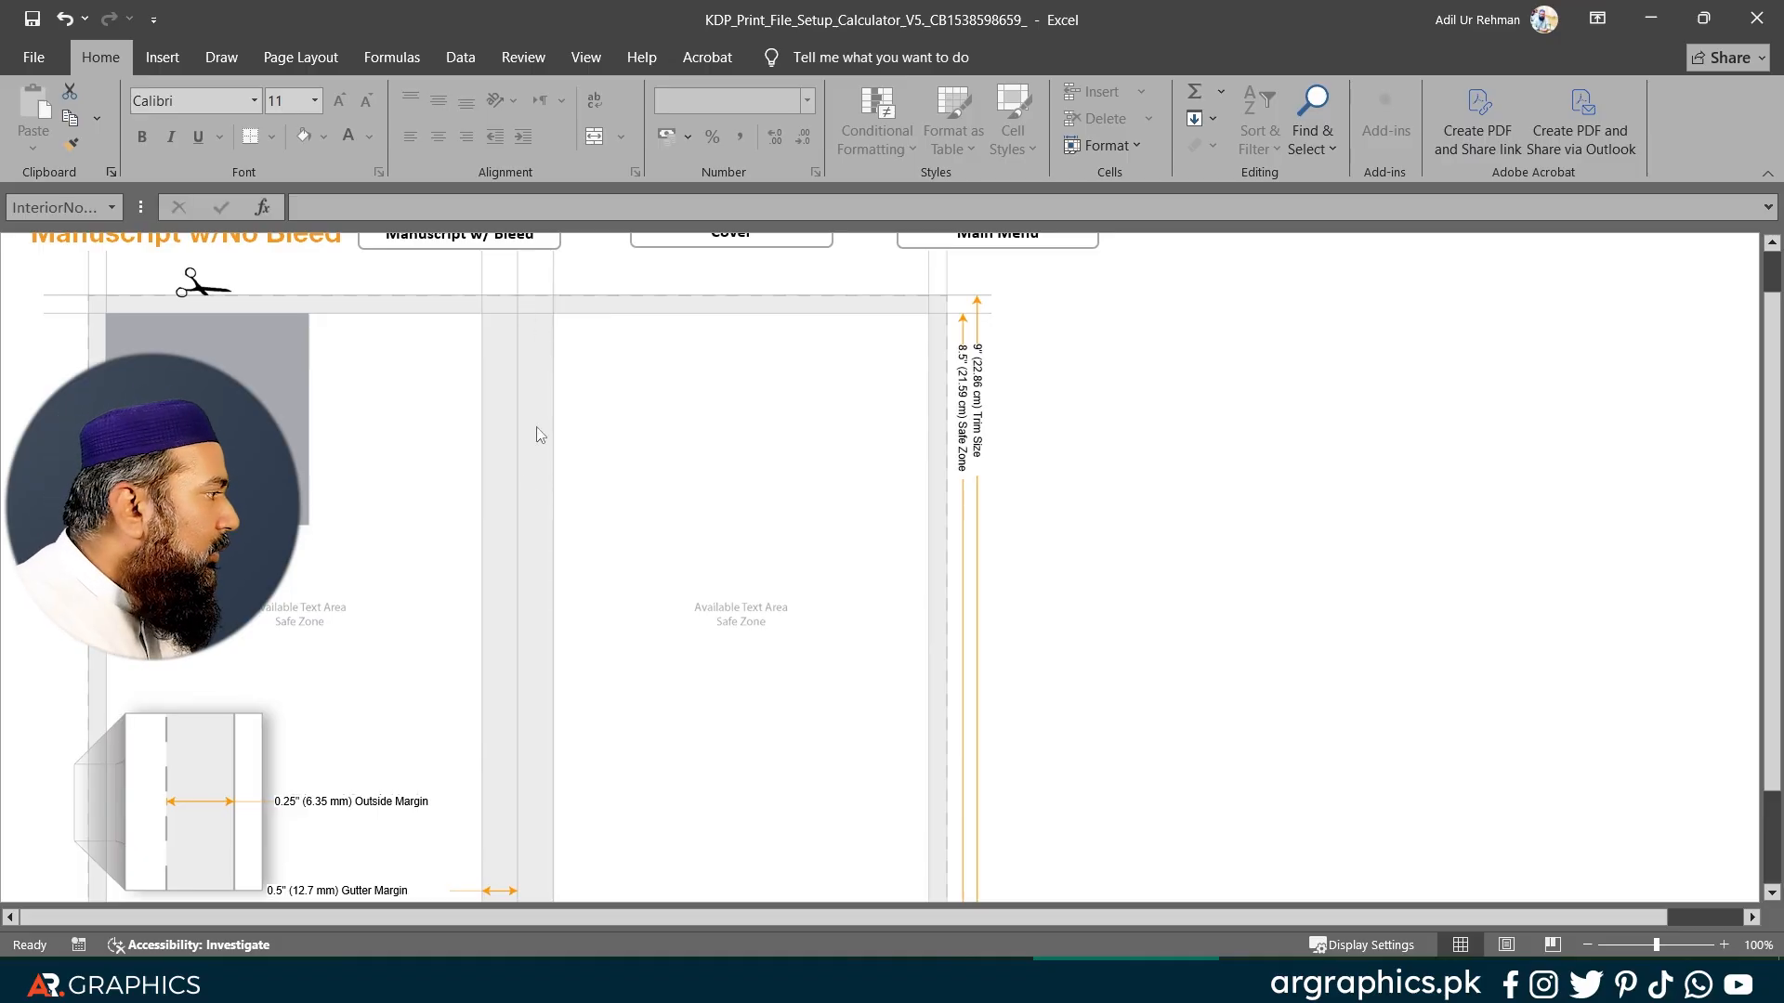
pyautogui.scroll(-2, 496, 669)
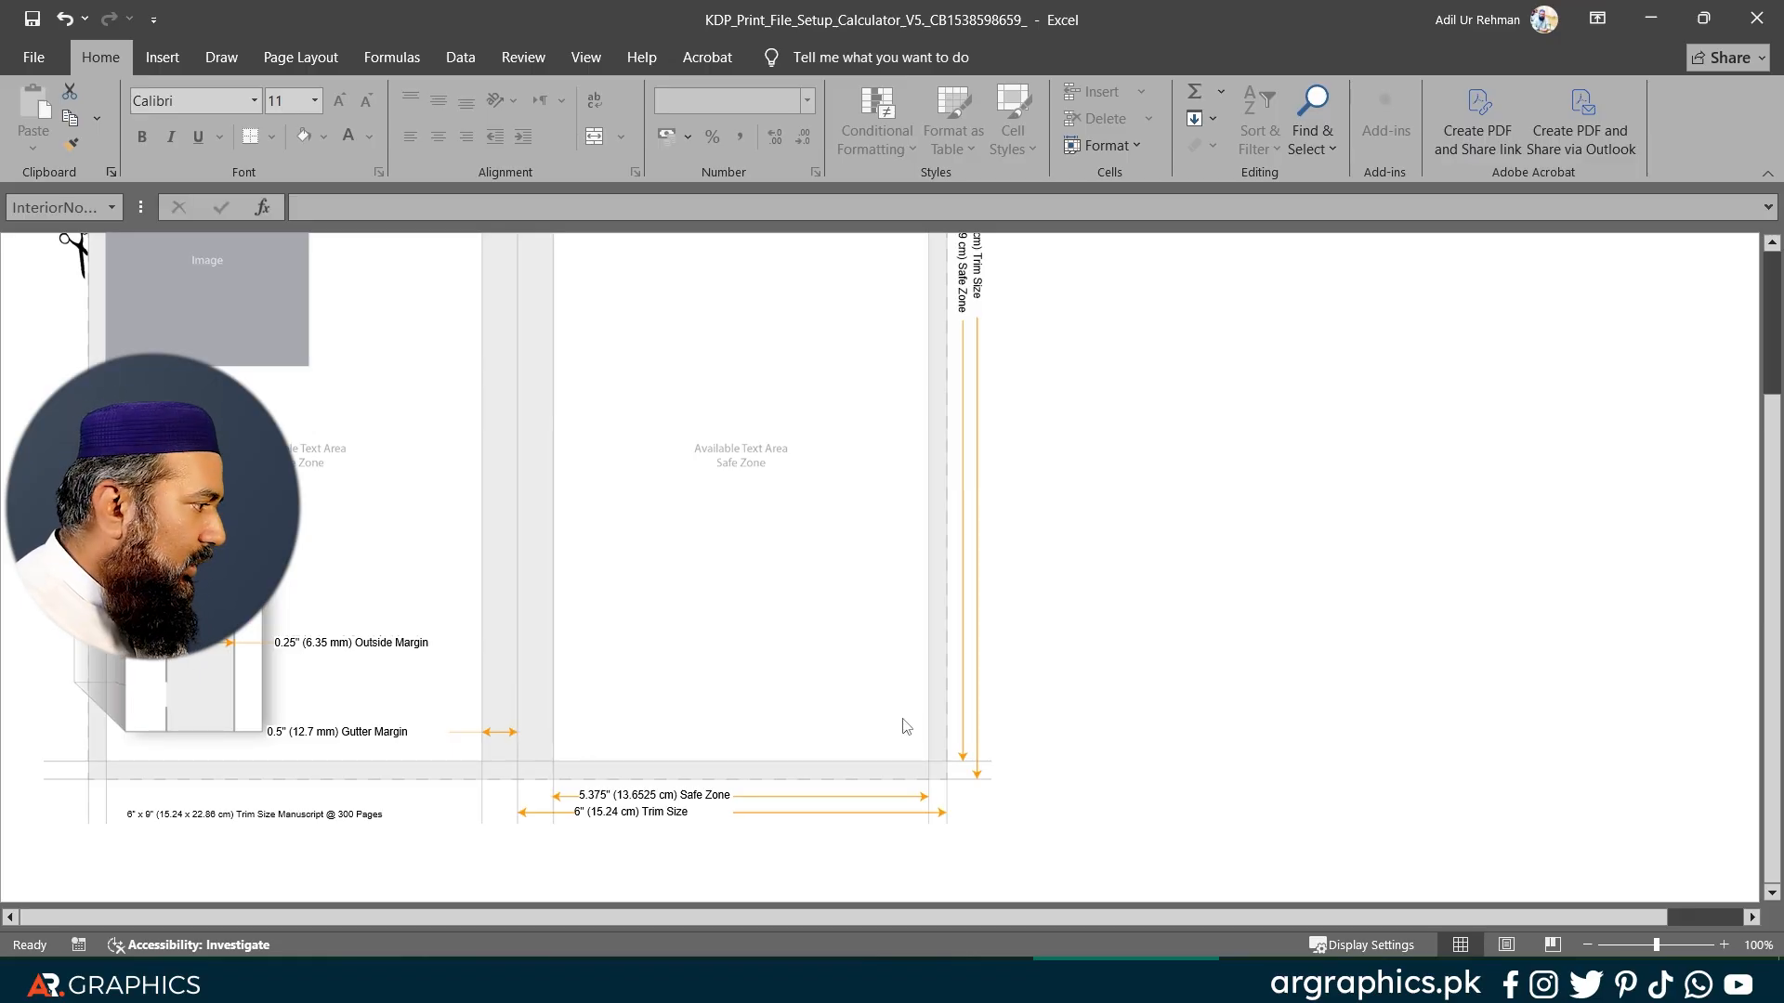
pyautogui.scroll(4, 908, 725)
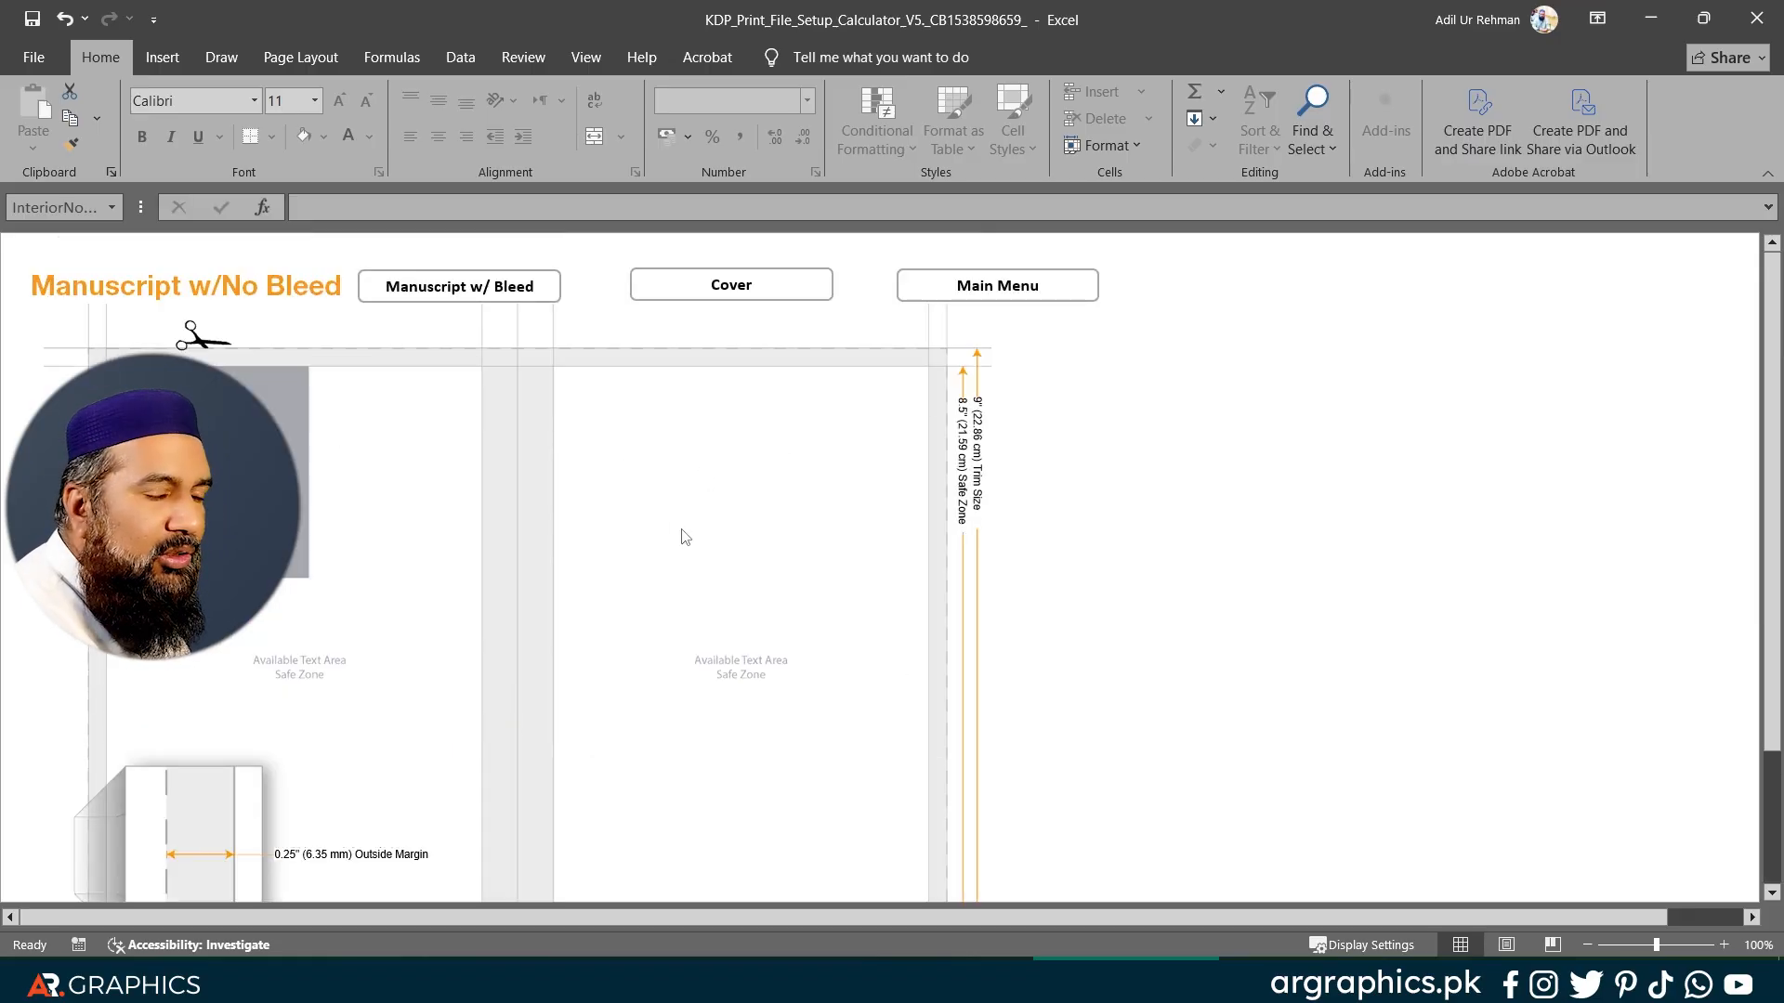
pyautogui.scroll(-2, 688, 534)
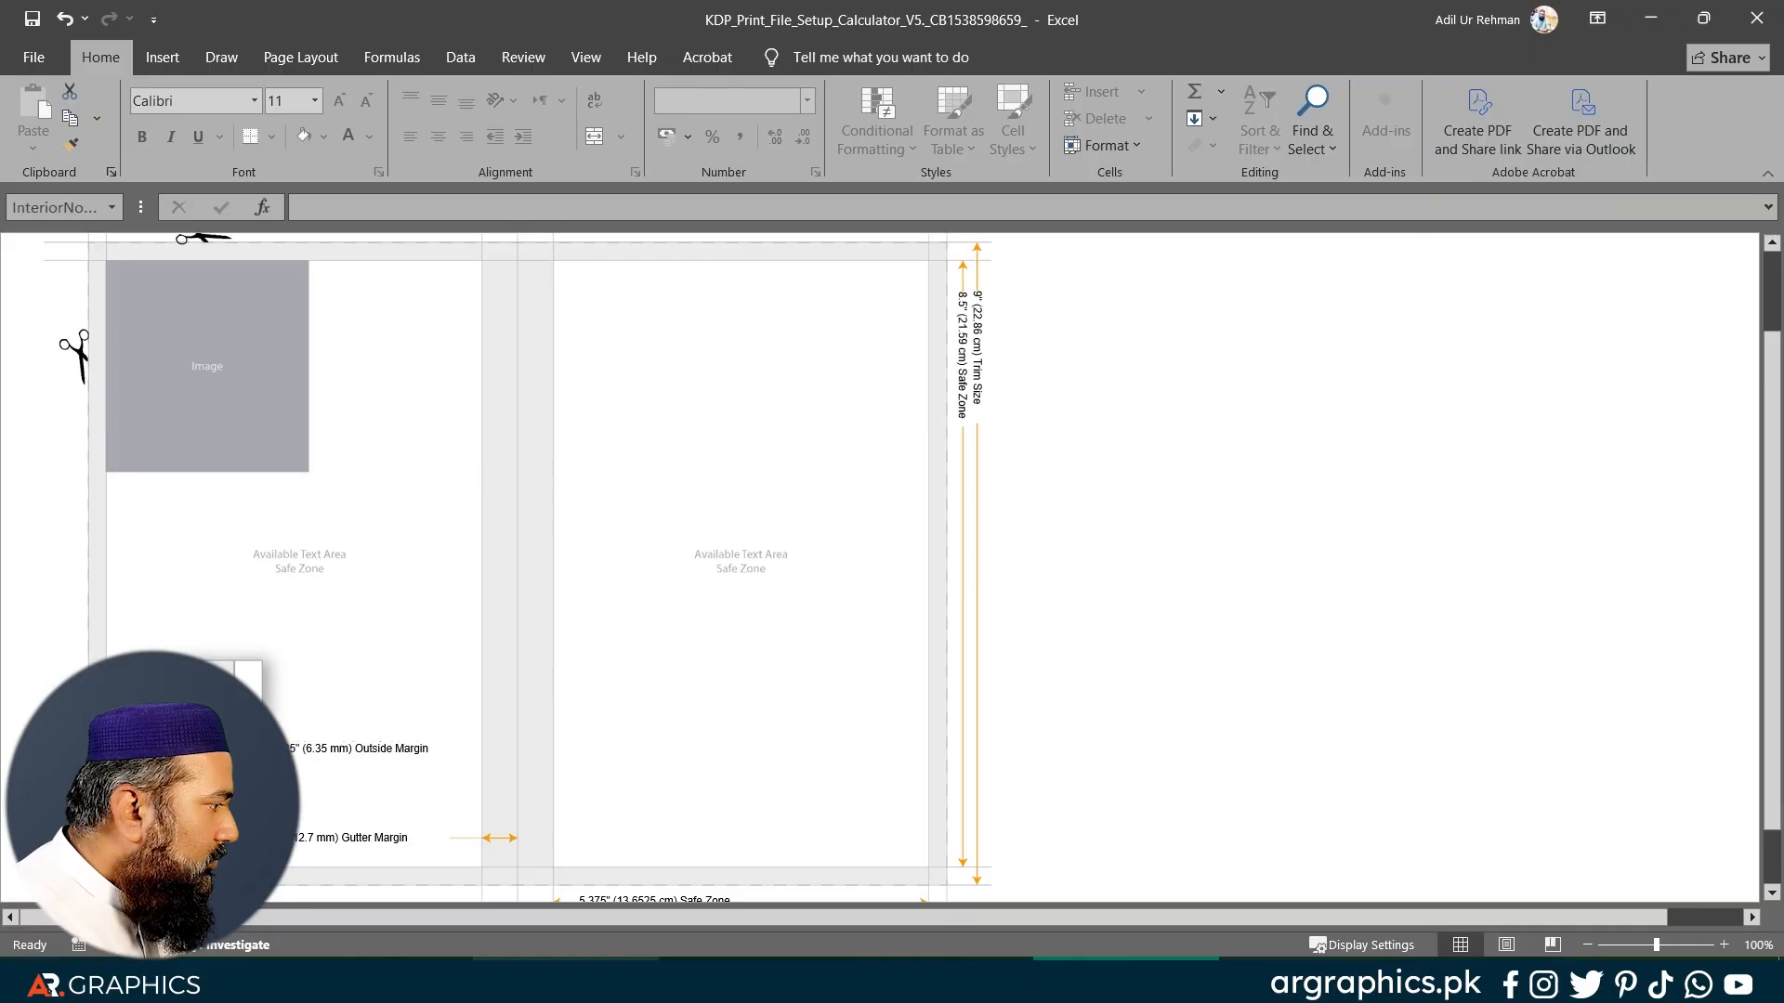
# Step: Switch back to InDesign and create the new document with margins of 25 mm top and bottom, 20 mm inside and 15 mm outside
pyautogui.click(566, 975)
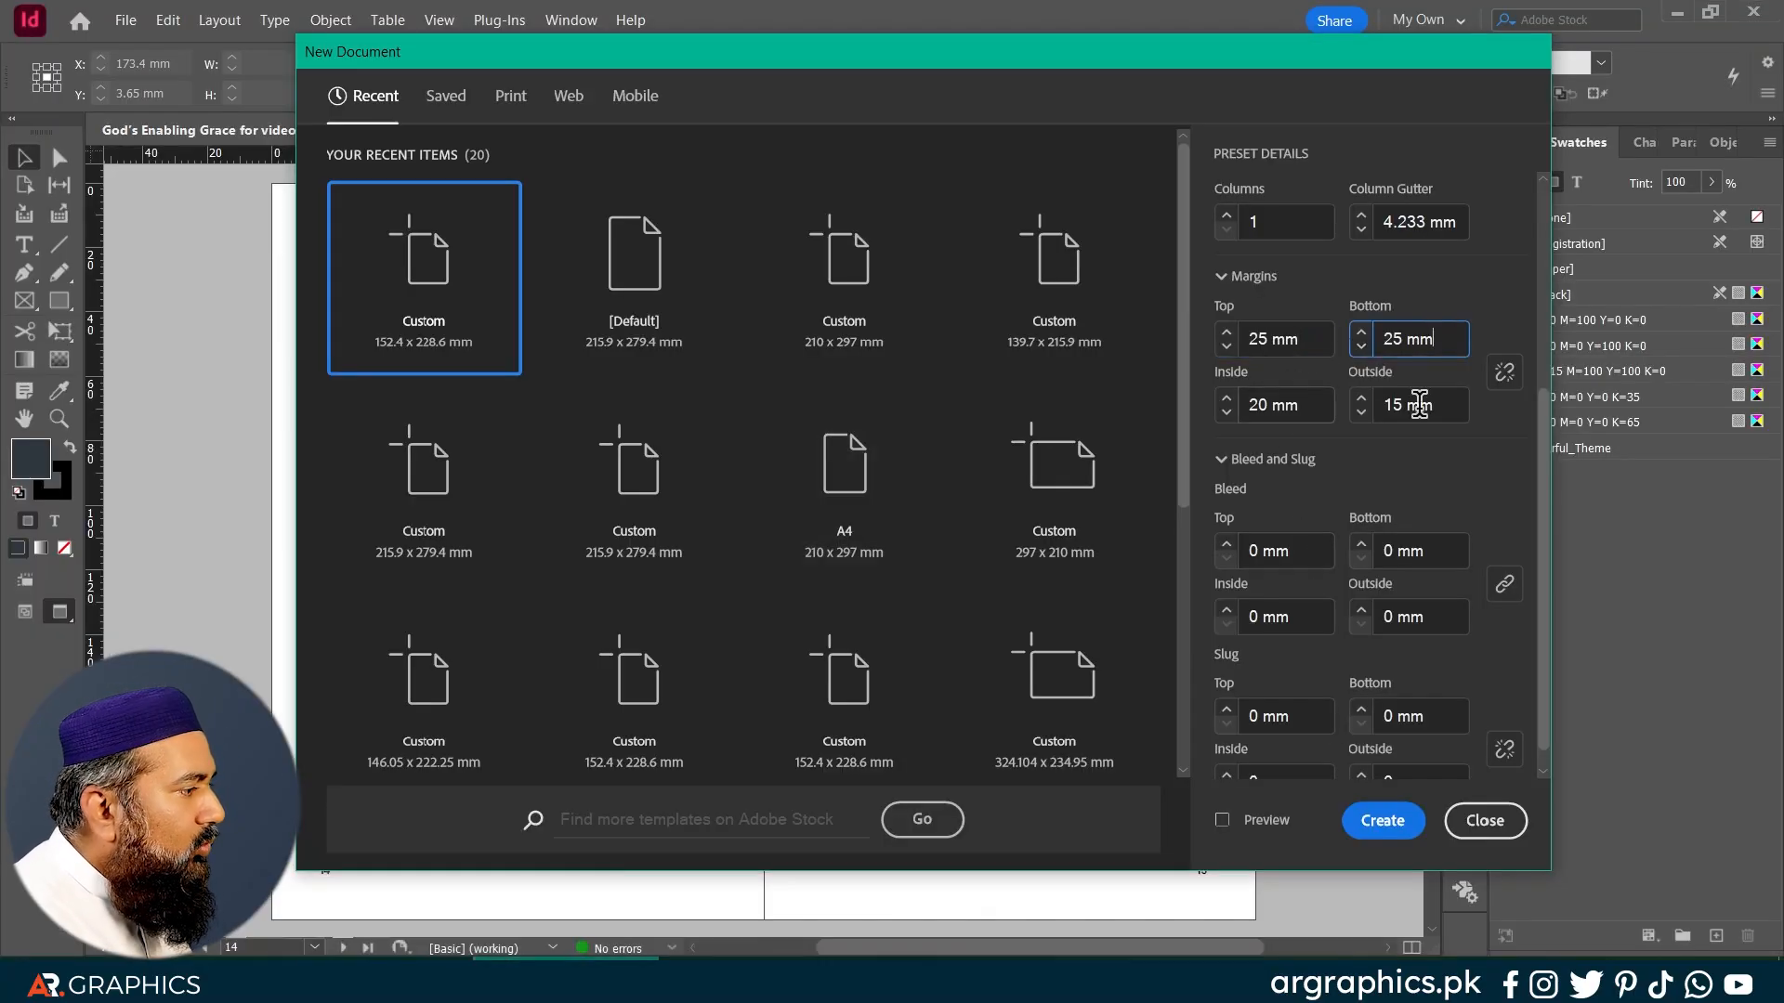
pyautogui.click(1458, 405)
pyautogui.scroll(-1, 1547, 593)
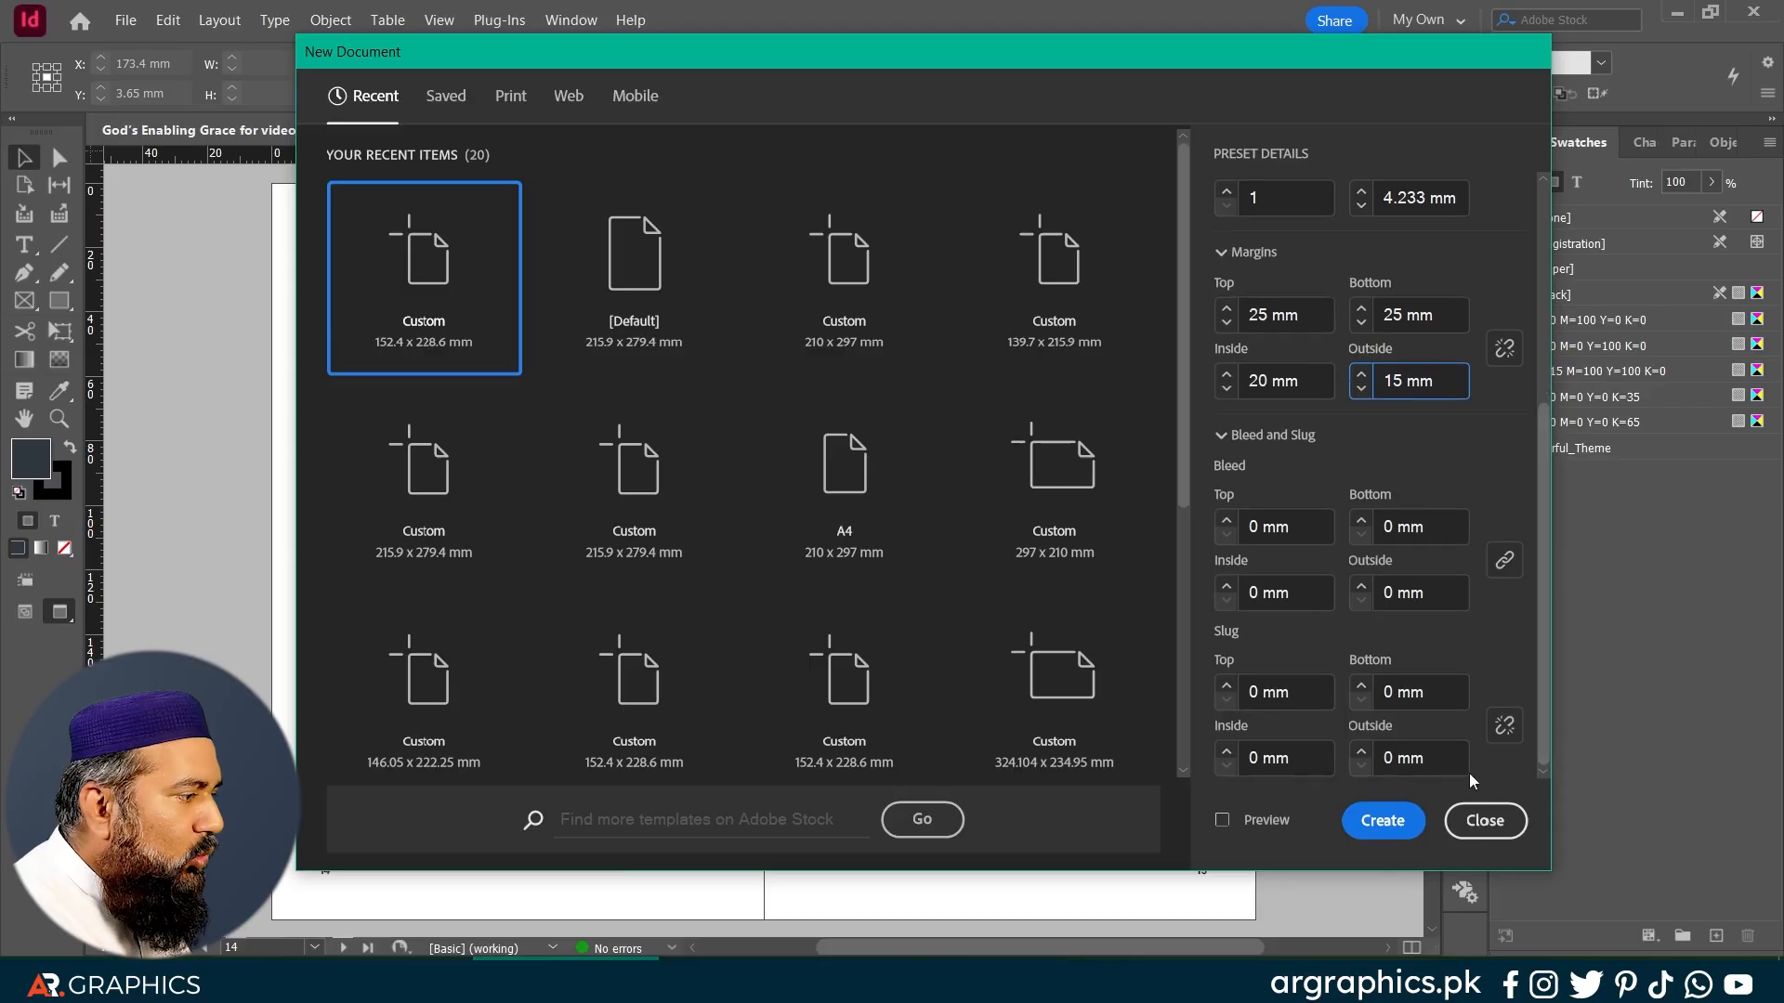
pyautogui.click(1382, 821)
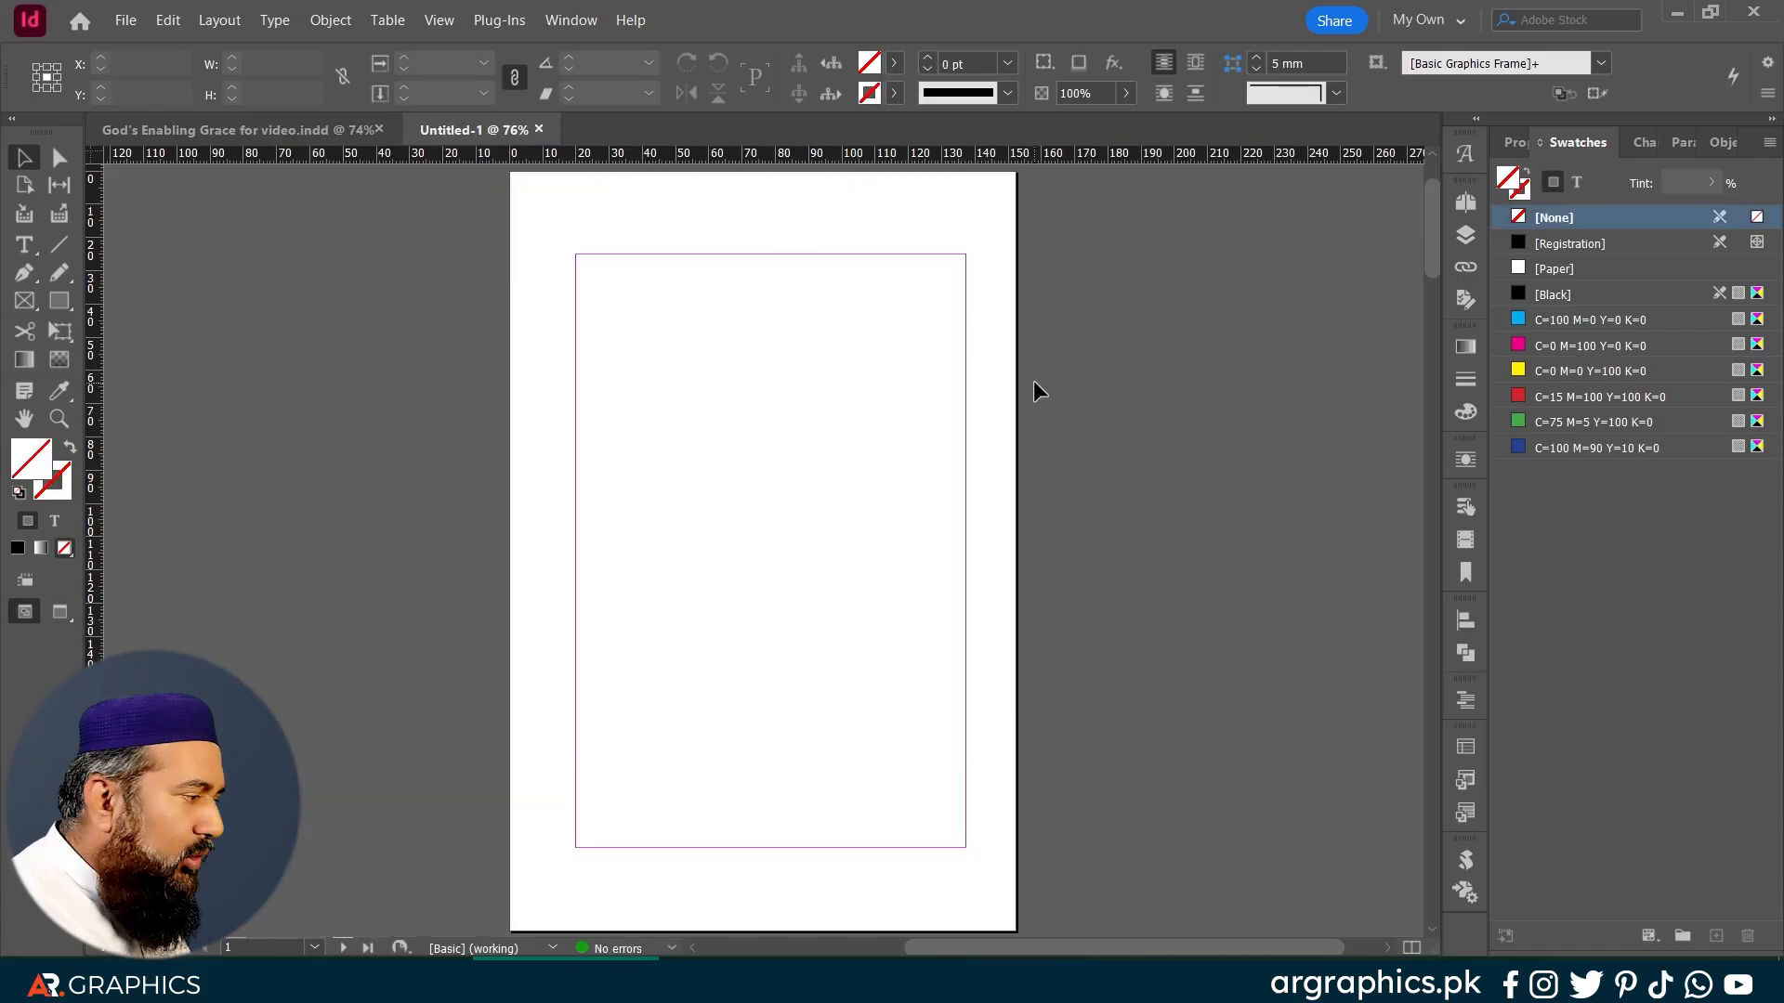
pyautogui.moveTo(1112, 944); pyautogui.dragTo(1032, 945)
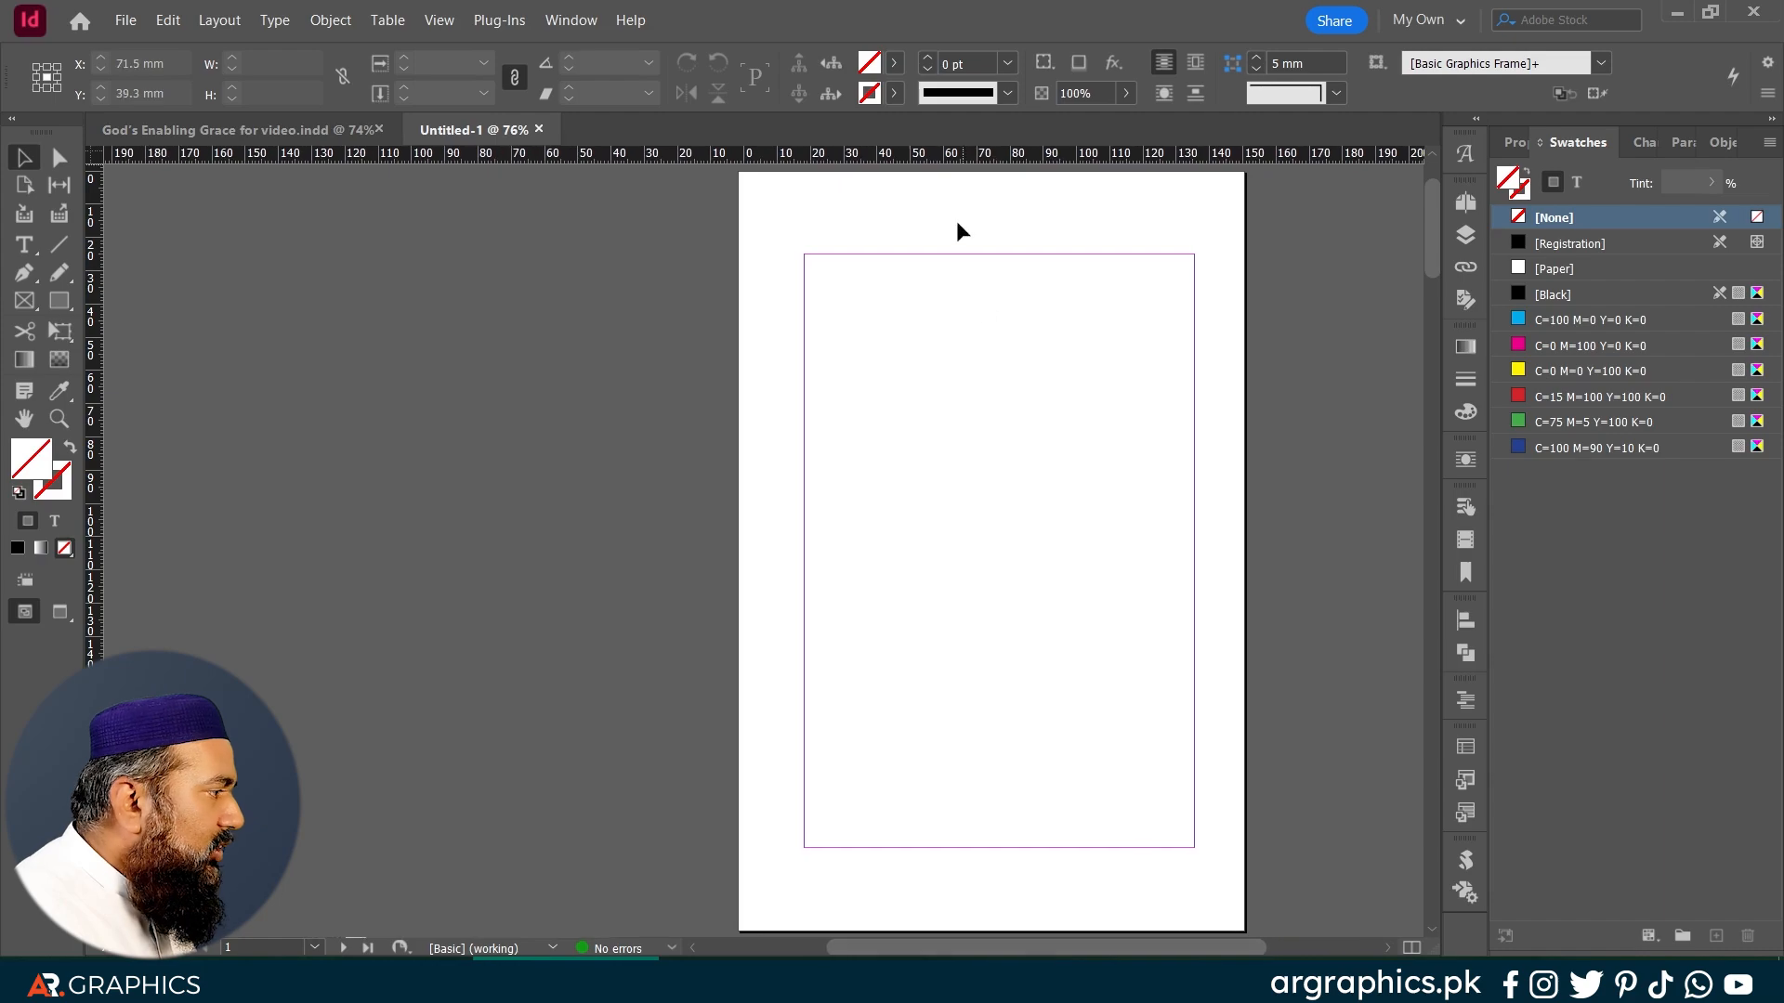
pyautogui.scroll(-8, 1007, 393)
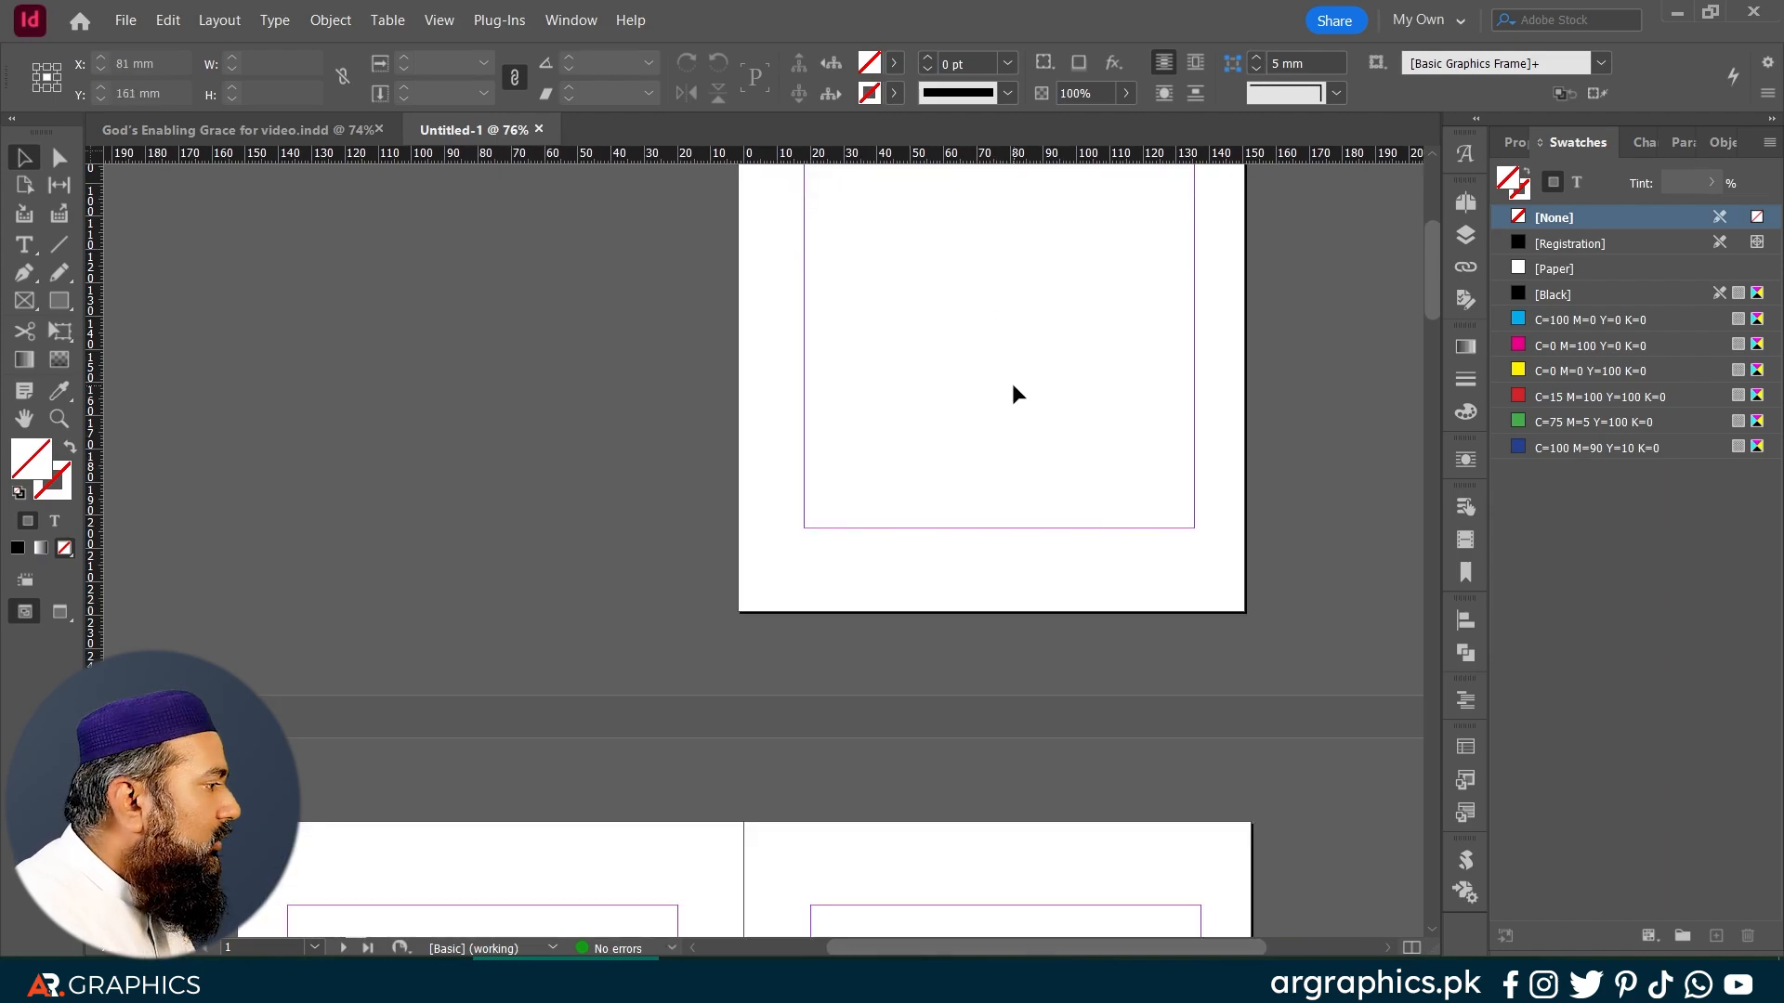
pyautogui.scroll(5, 929, 298)
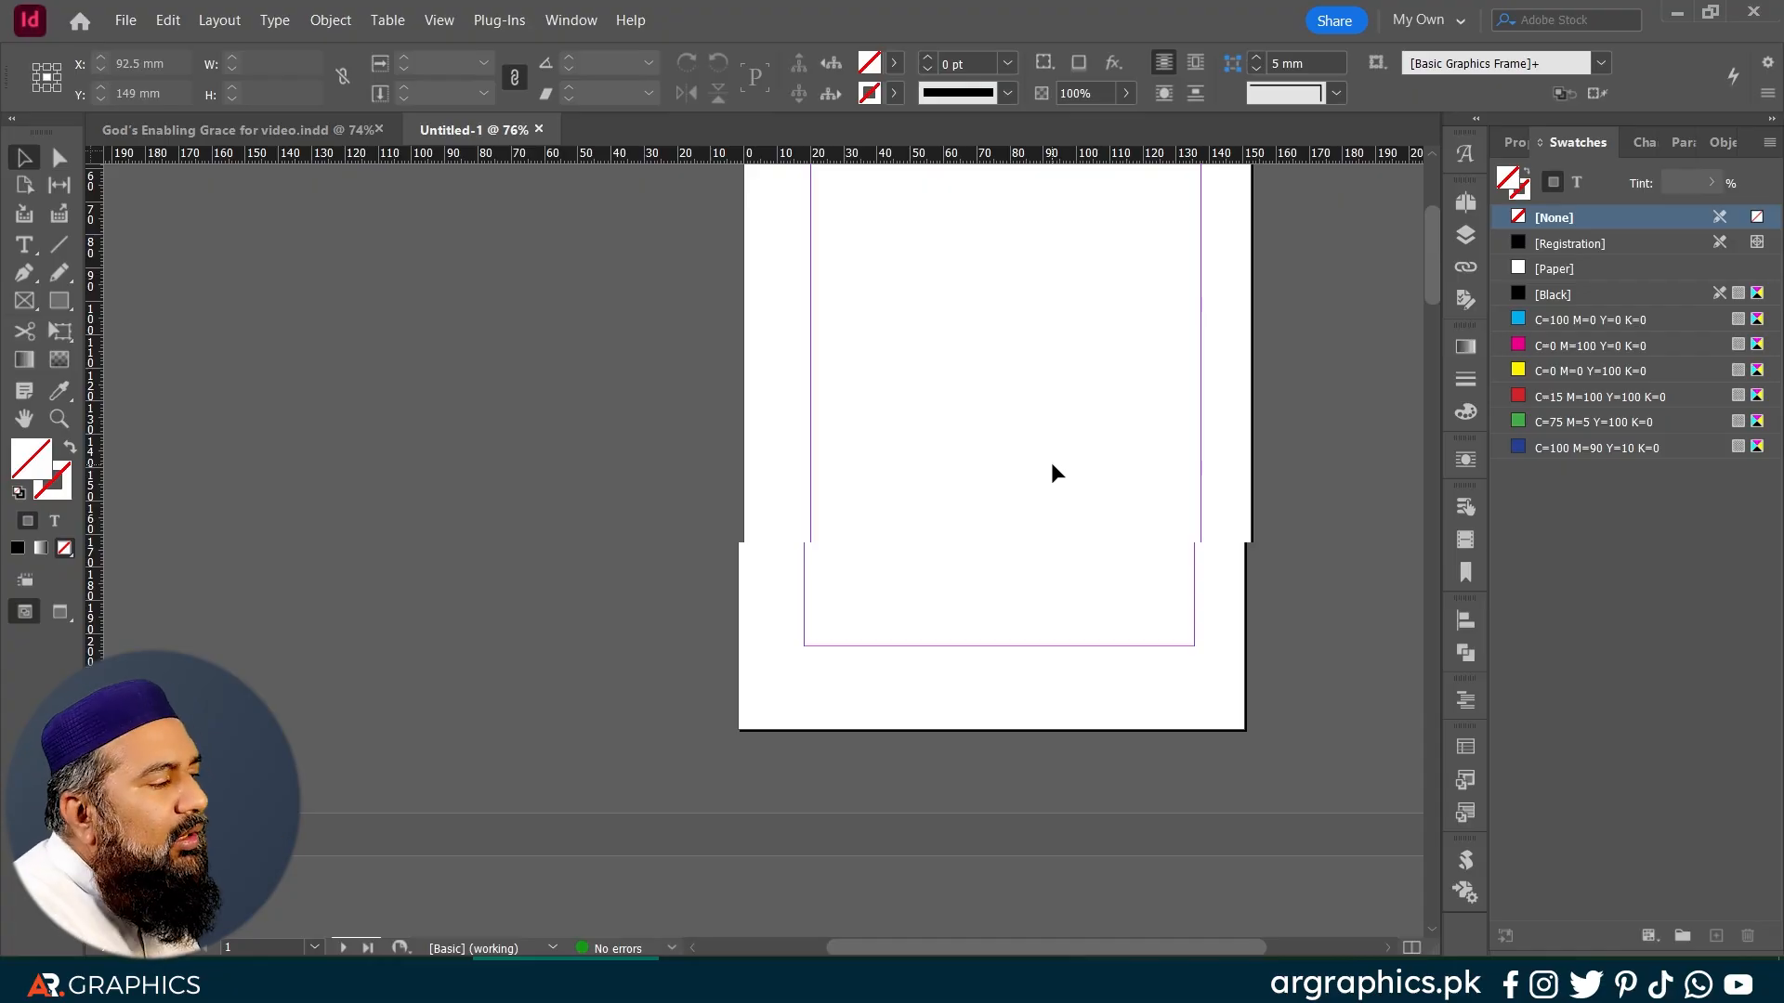
# Step: Switch to the God's Enabling Grace for video document and turn off preview mode on its title page to show guides and frame edges
pyautogui.click(237, 128)
pyautogui.moveTo(1432, 227); pyautogui.dragTo(1438, 160)
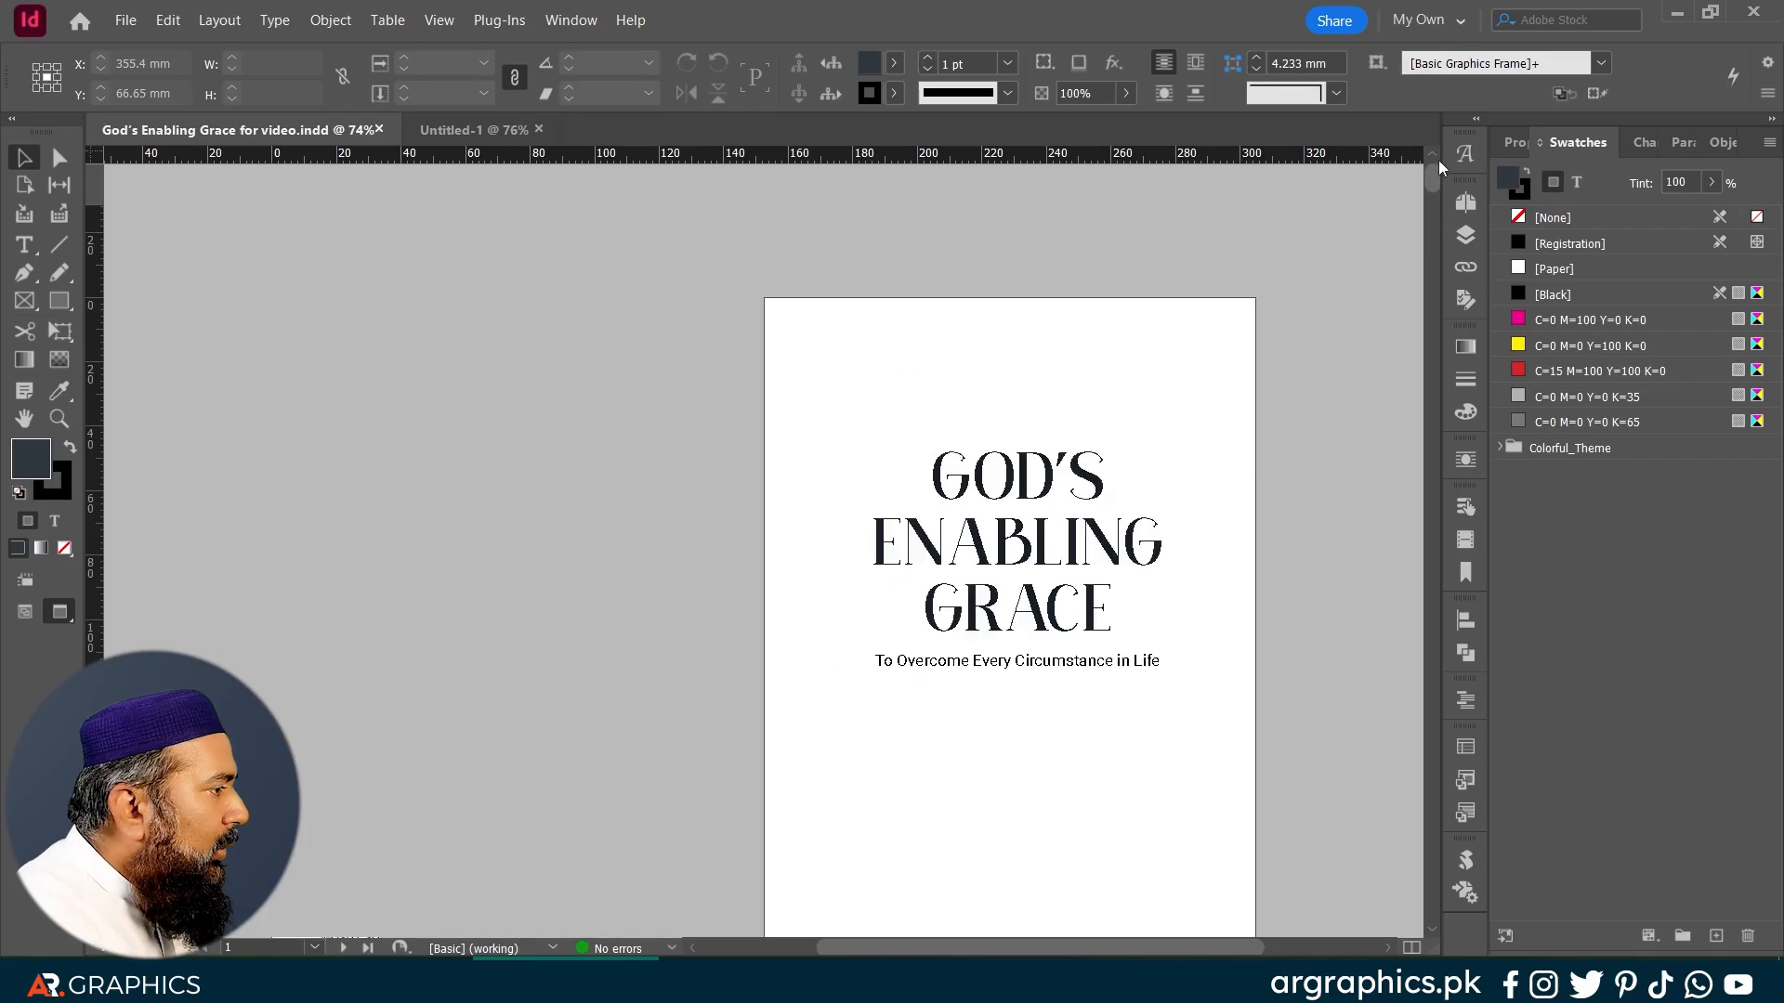
pyautogui.scroll(-1, 818, 624)
pyautogui.press('w')
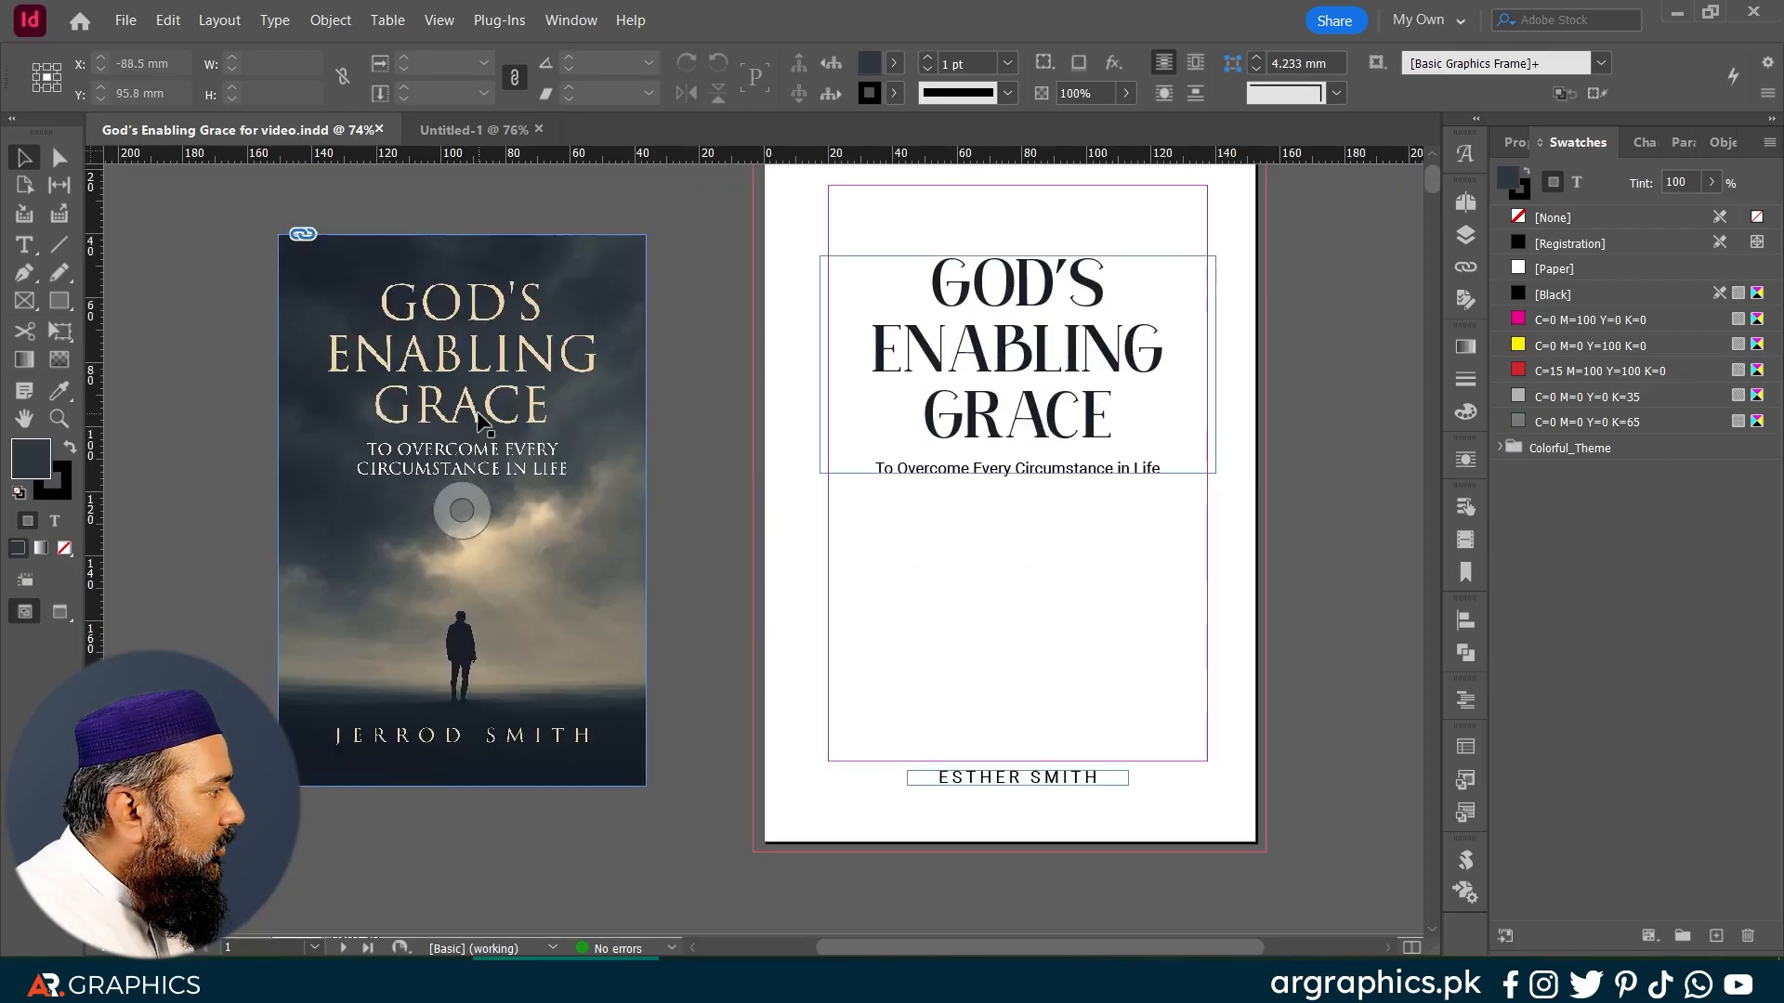
# Step: Move the cover image beside the title page to about X -102.5 mm, Y 119.3 mm, and select the title page's text frames
pyautogui.click(506, 460)
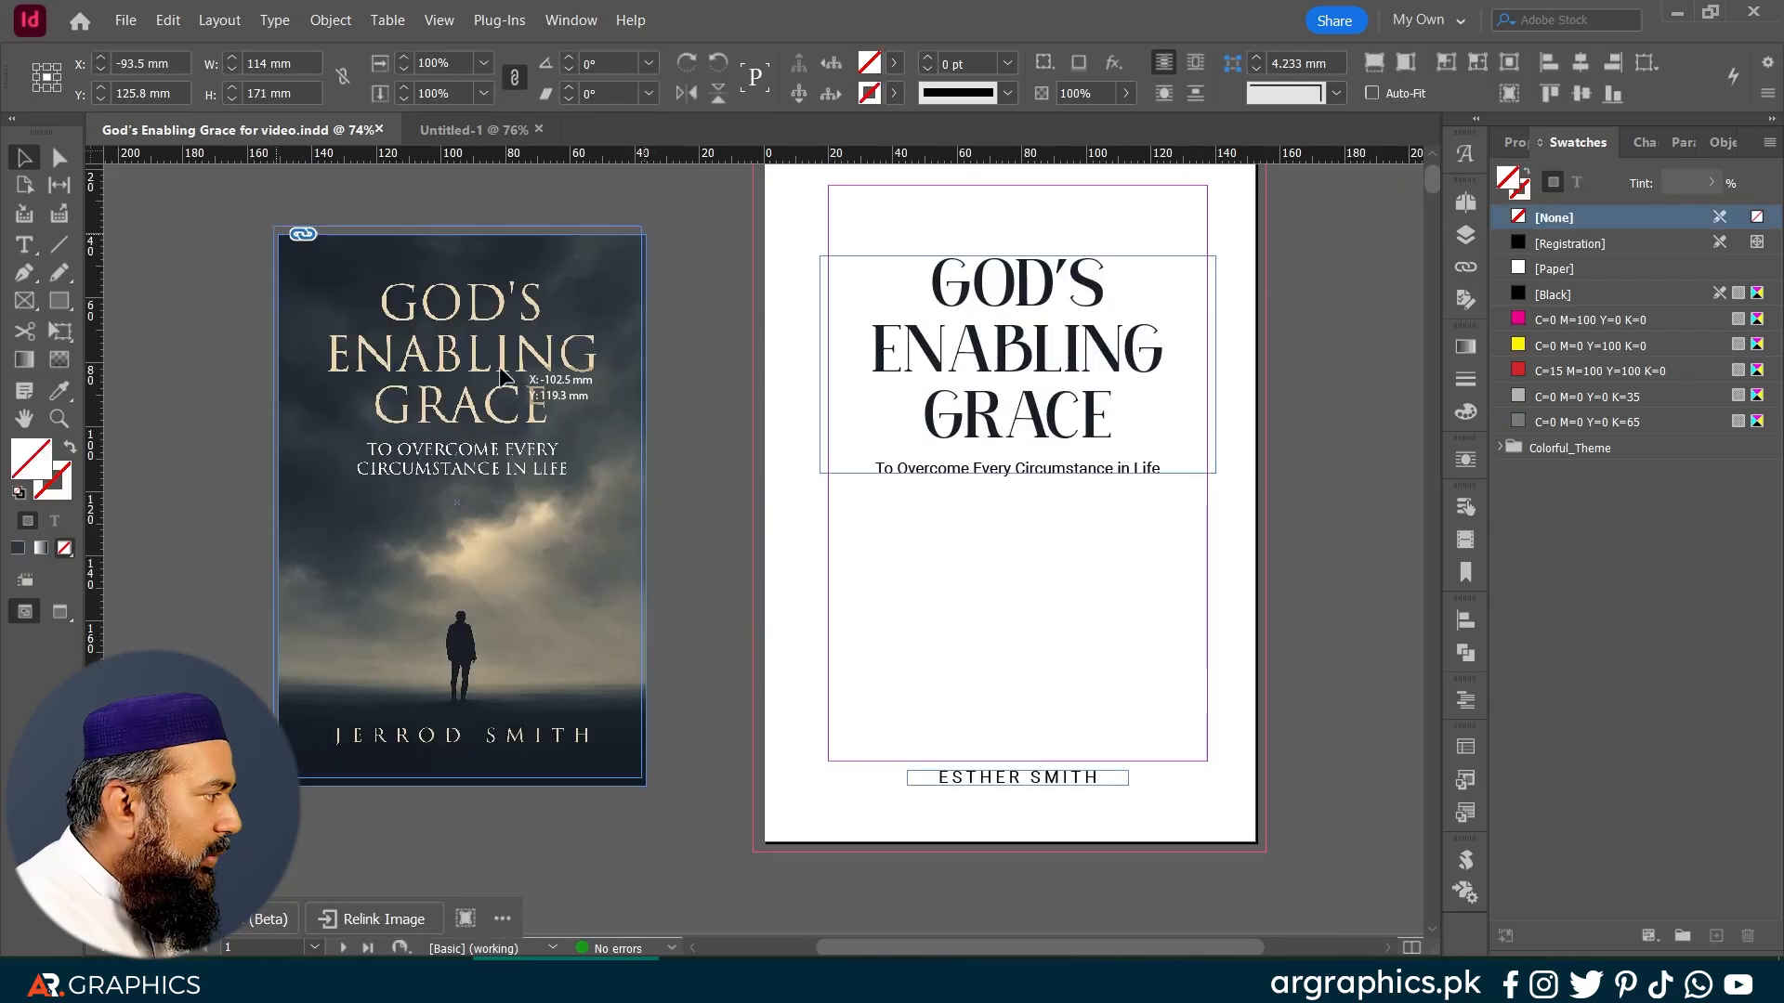
pyautogui.moveTo(529, 396); pyautogui.dragTo(500, 374)
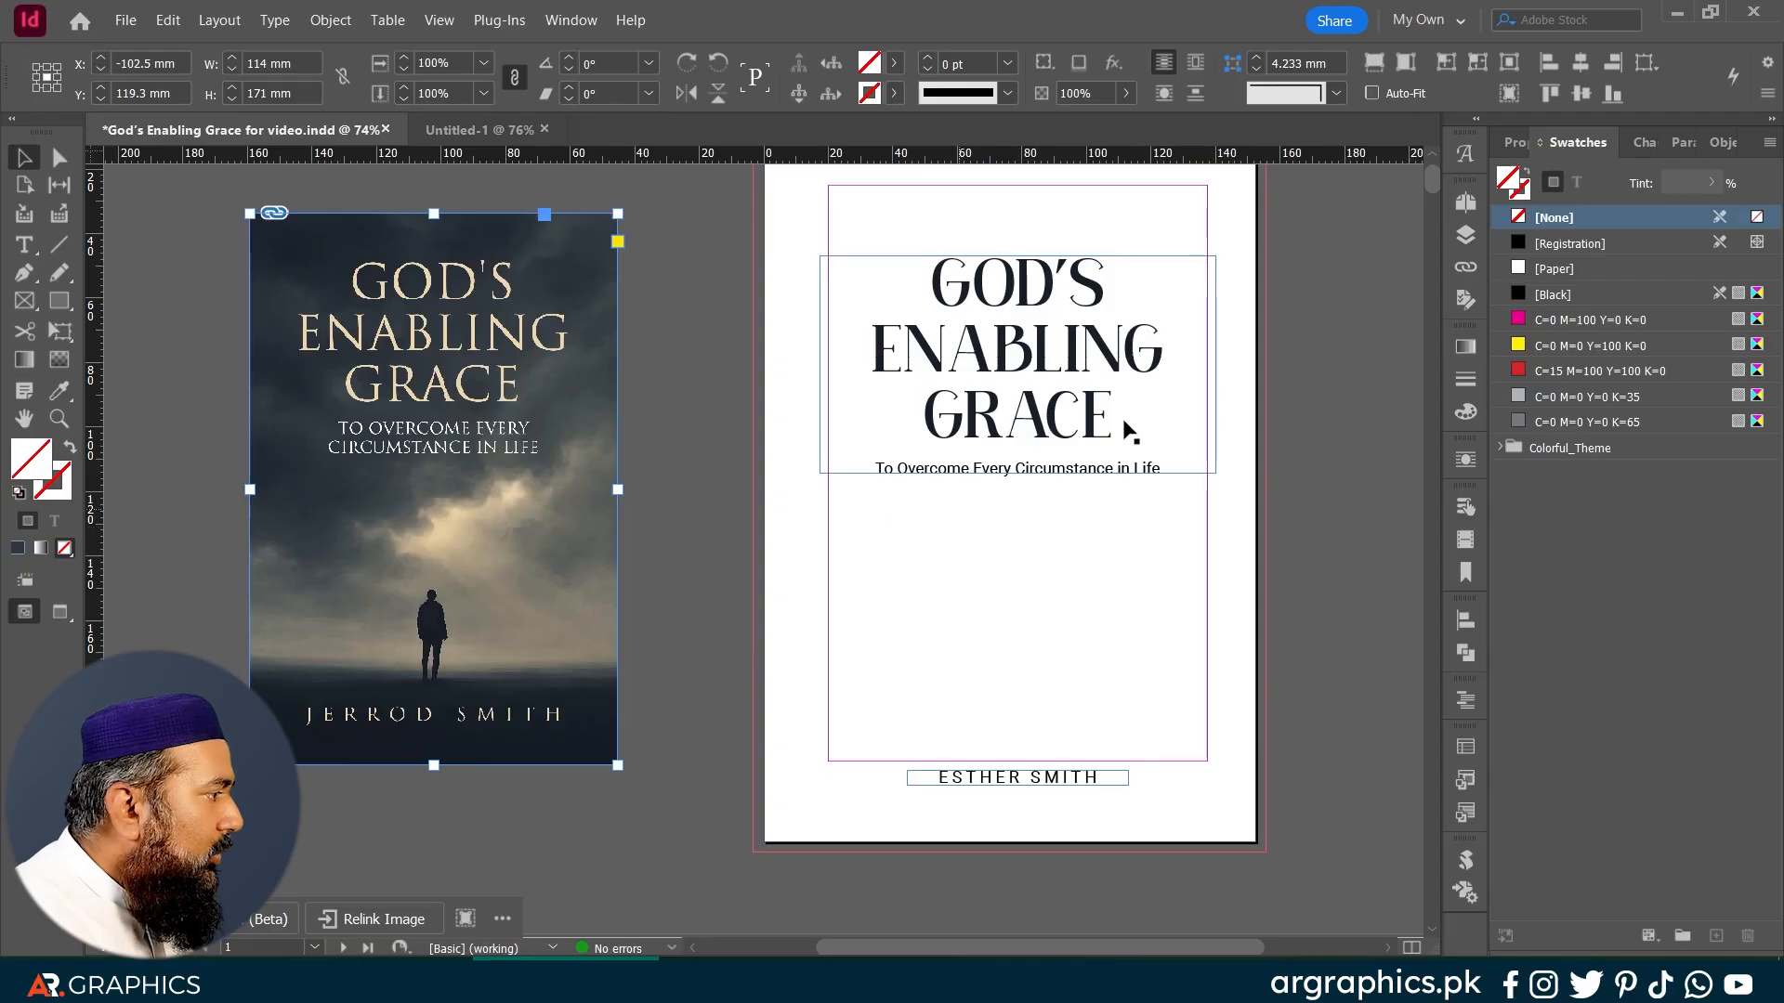
pyautogui.moveTo(773, 208); pyautogui.dragTo(1223, 836)
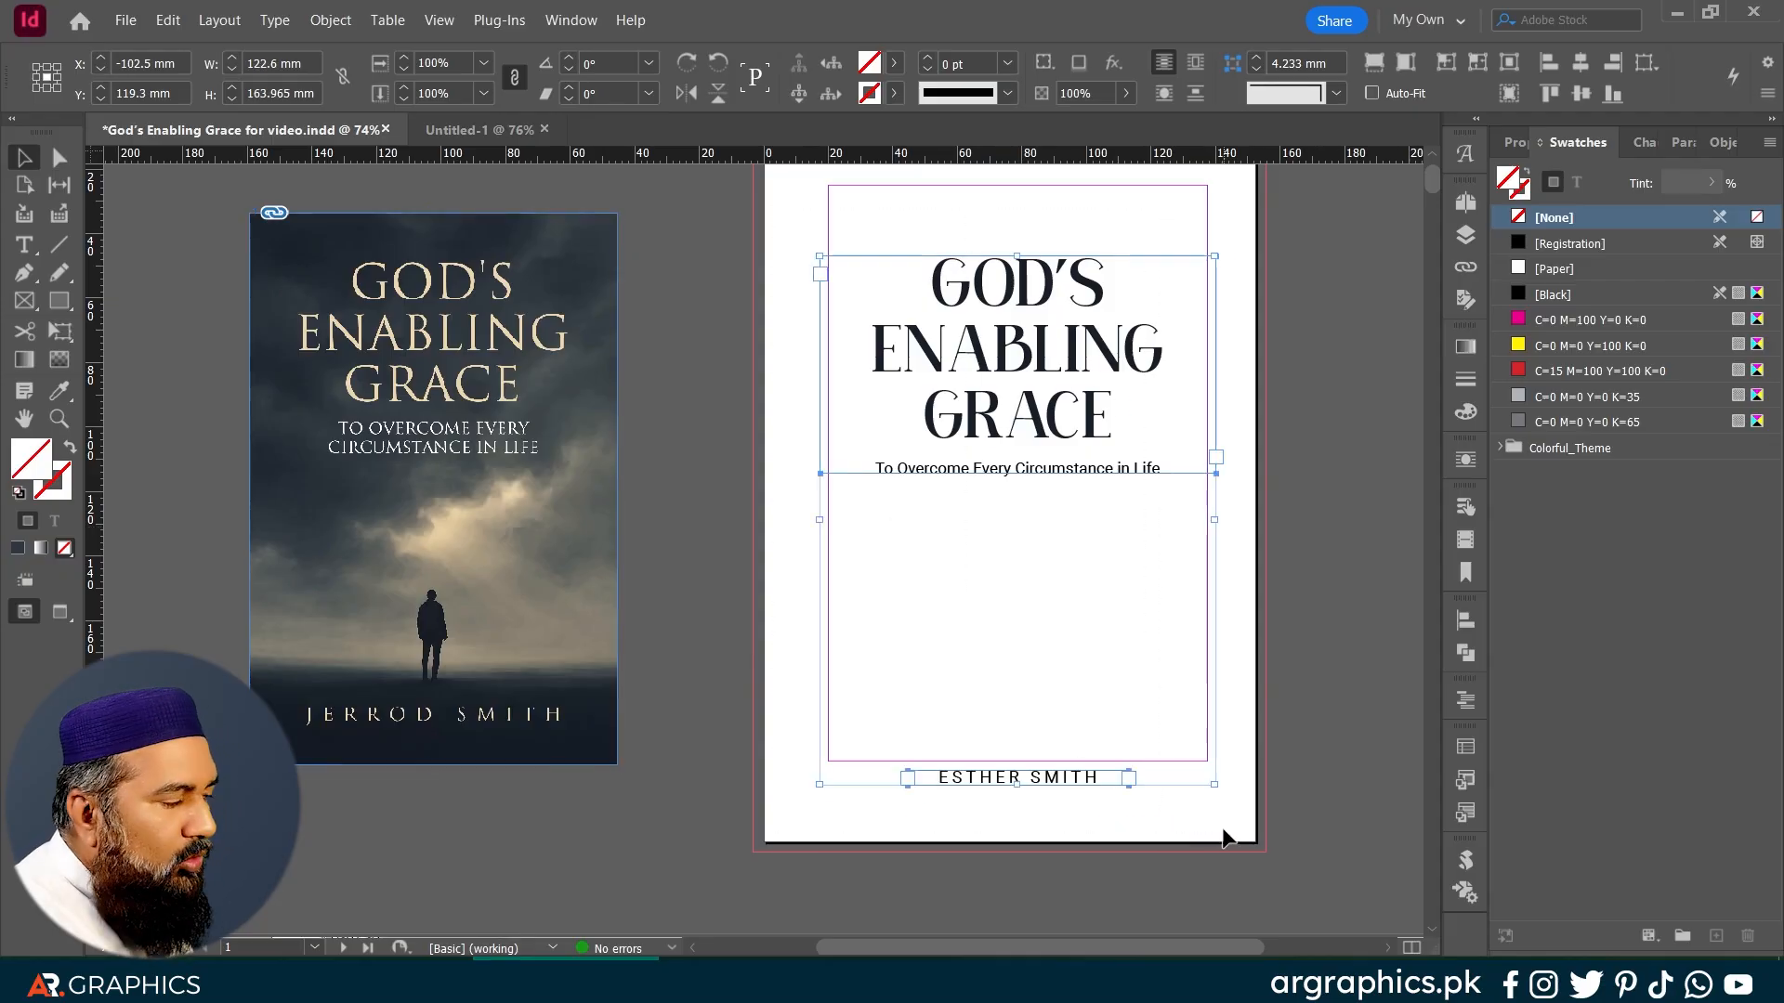
# Step: Return to the untitled document and examine the margins and page layout of its blank facing-page spreads
pyautogui.click(469, 130)
pyautogui.scroll(-8, 1146, 581)
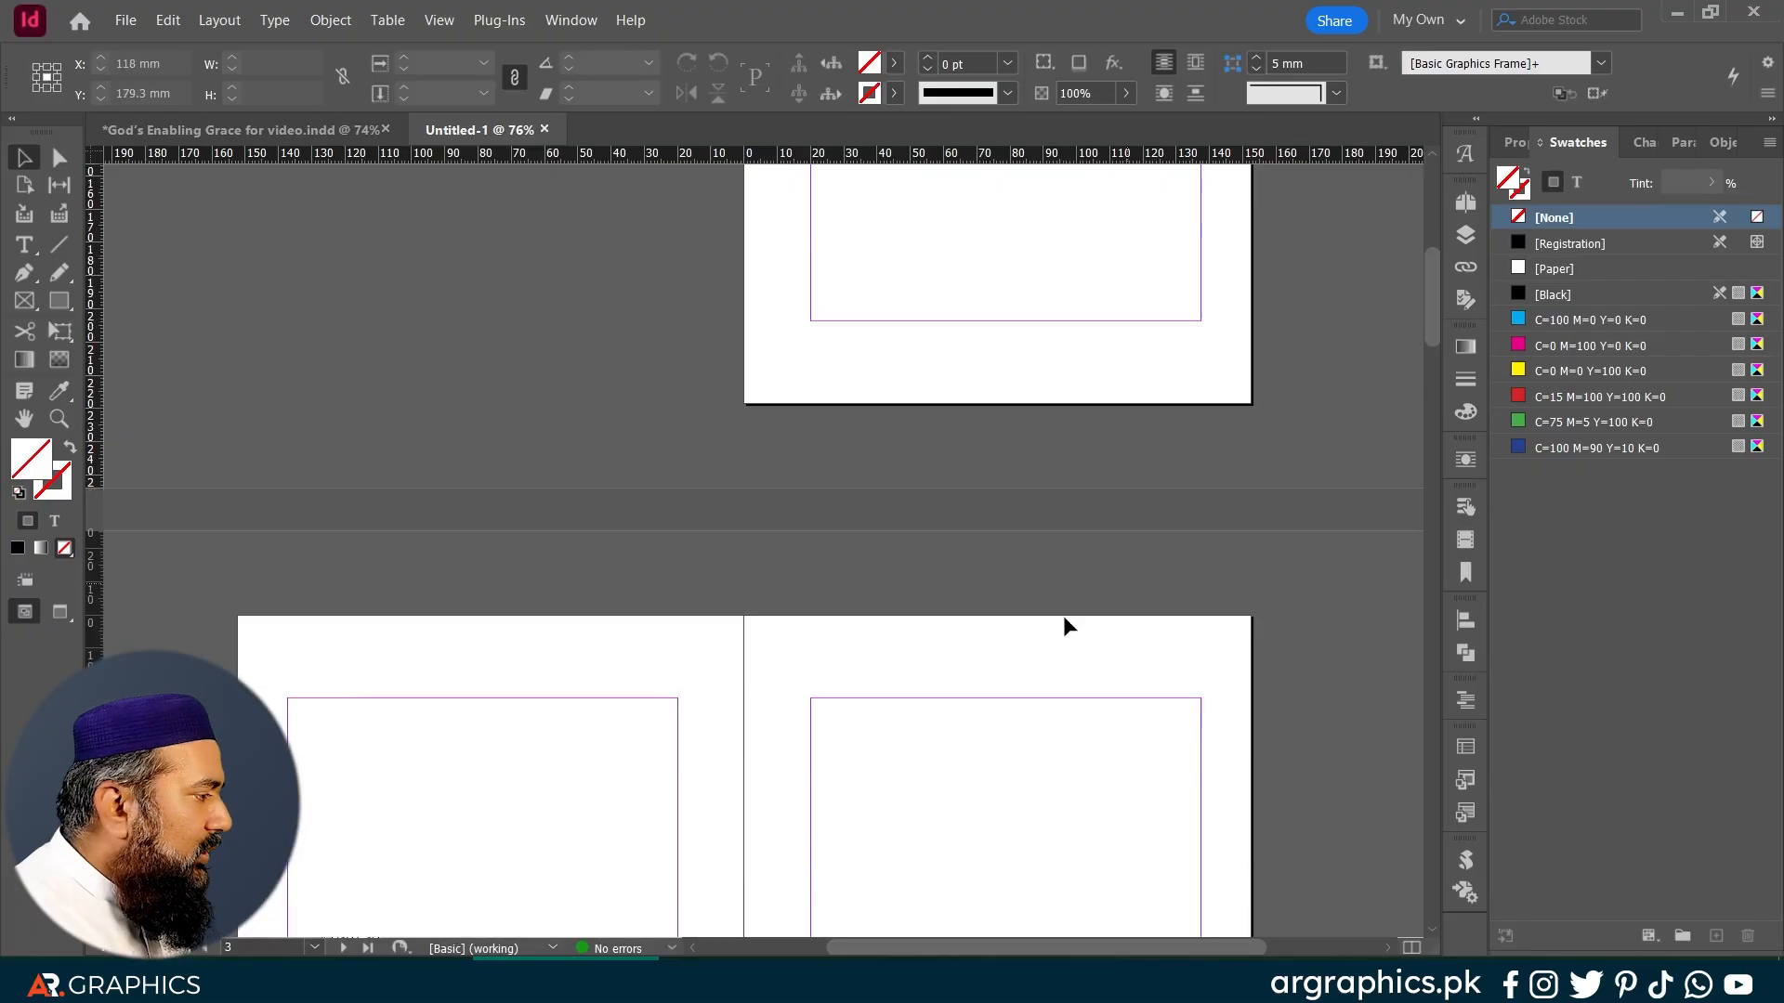
pyautogui.scroll(-2, 992, 602)
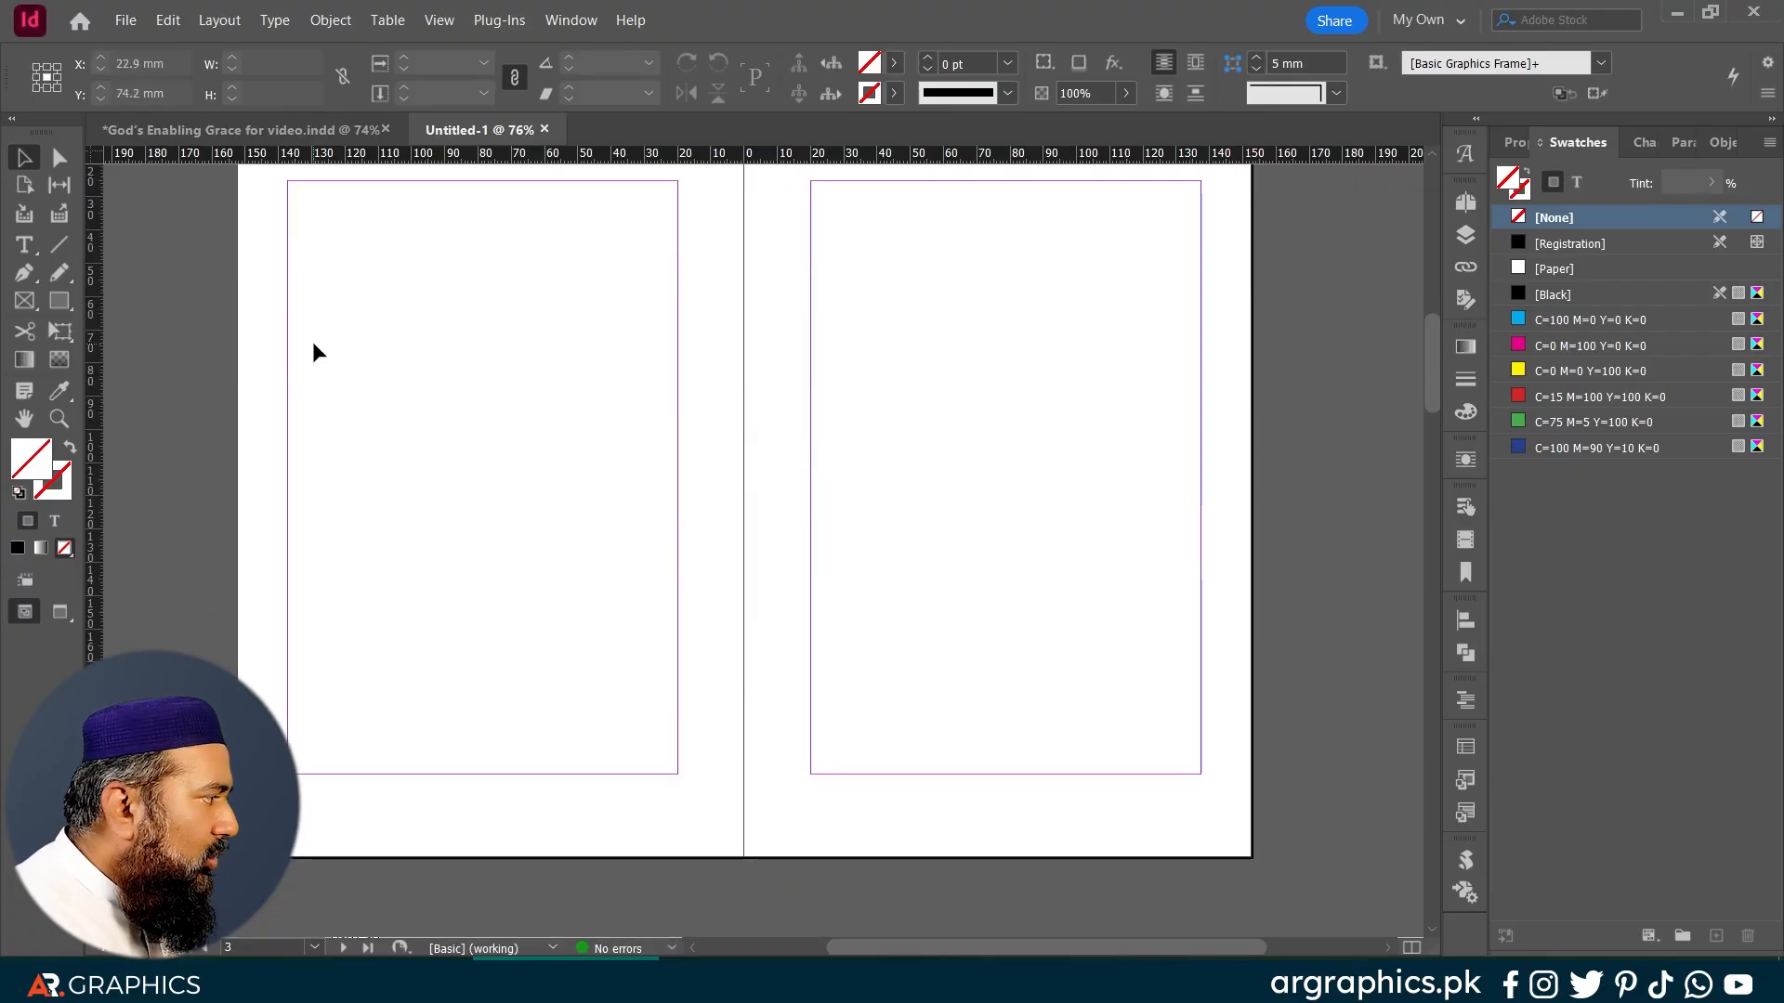
pyautogui.moveTo(800, 330); pyautogui.dragTo(1172, 697)
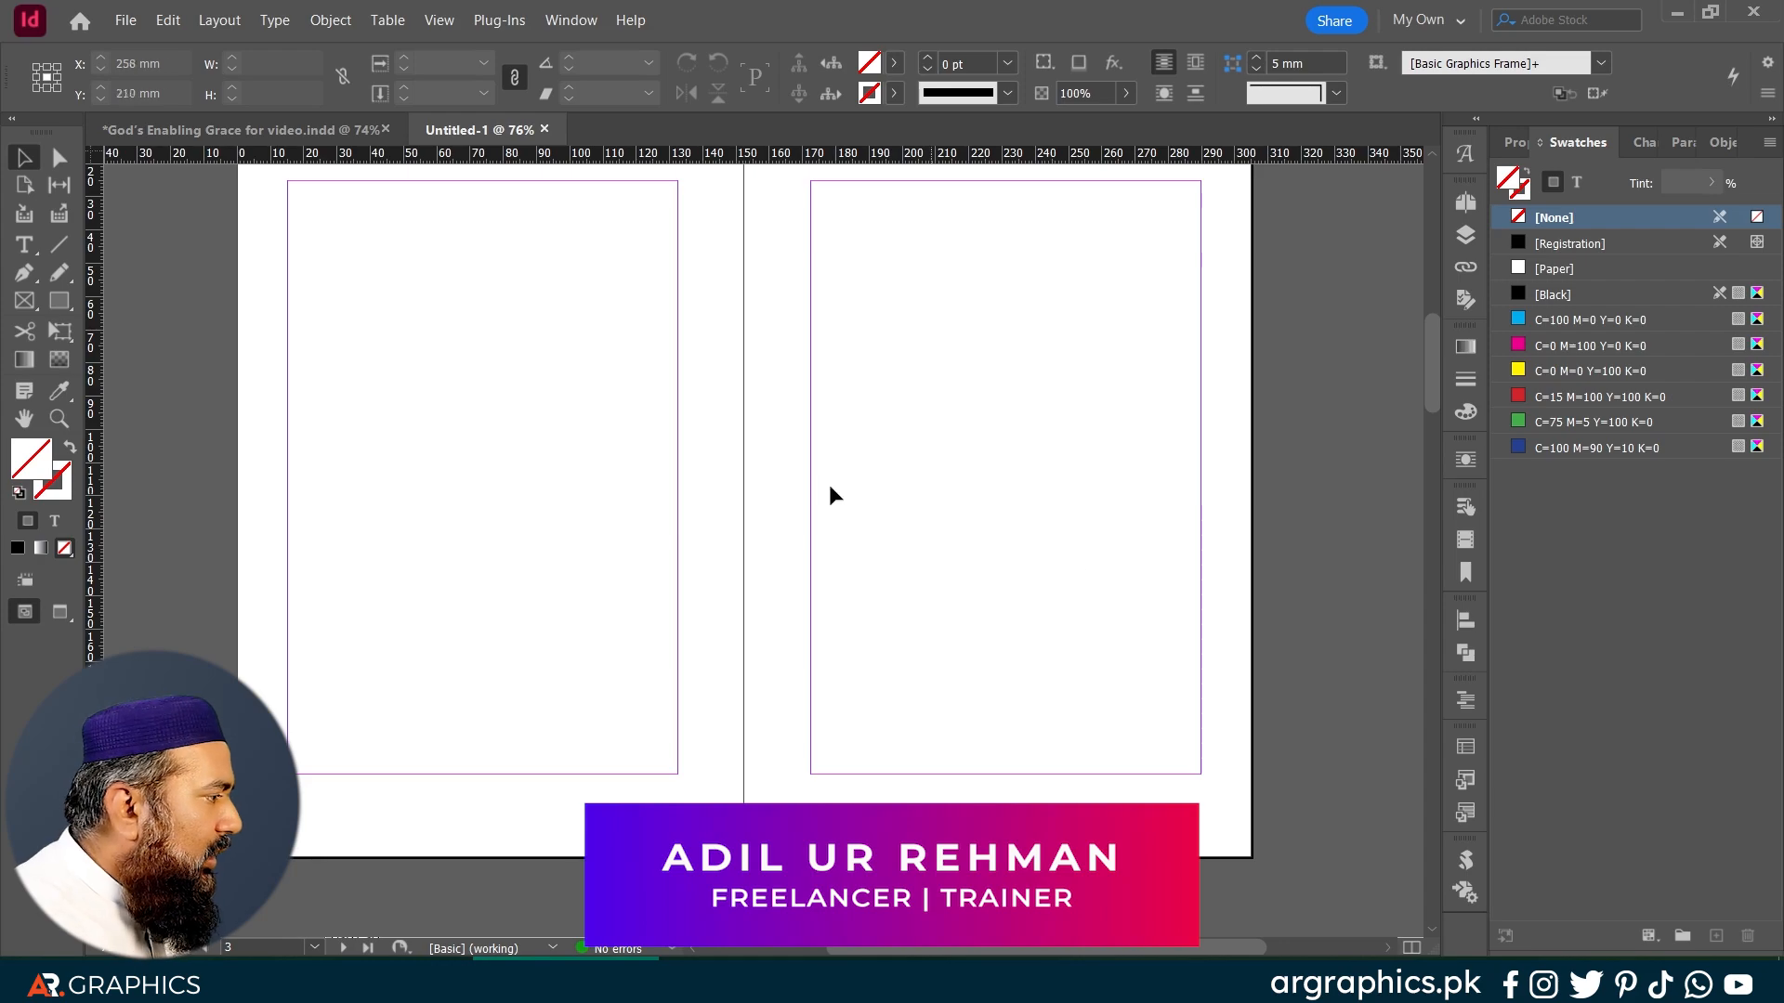
pyautogui.scroll(-8, 957, 478)
pyautogui.scroll(-1, 476, 510)
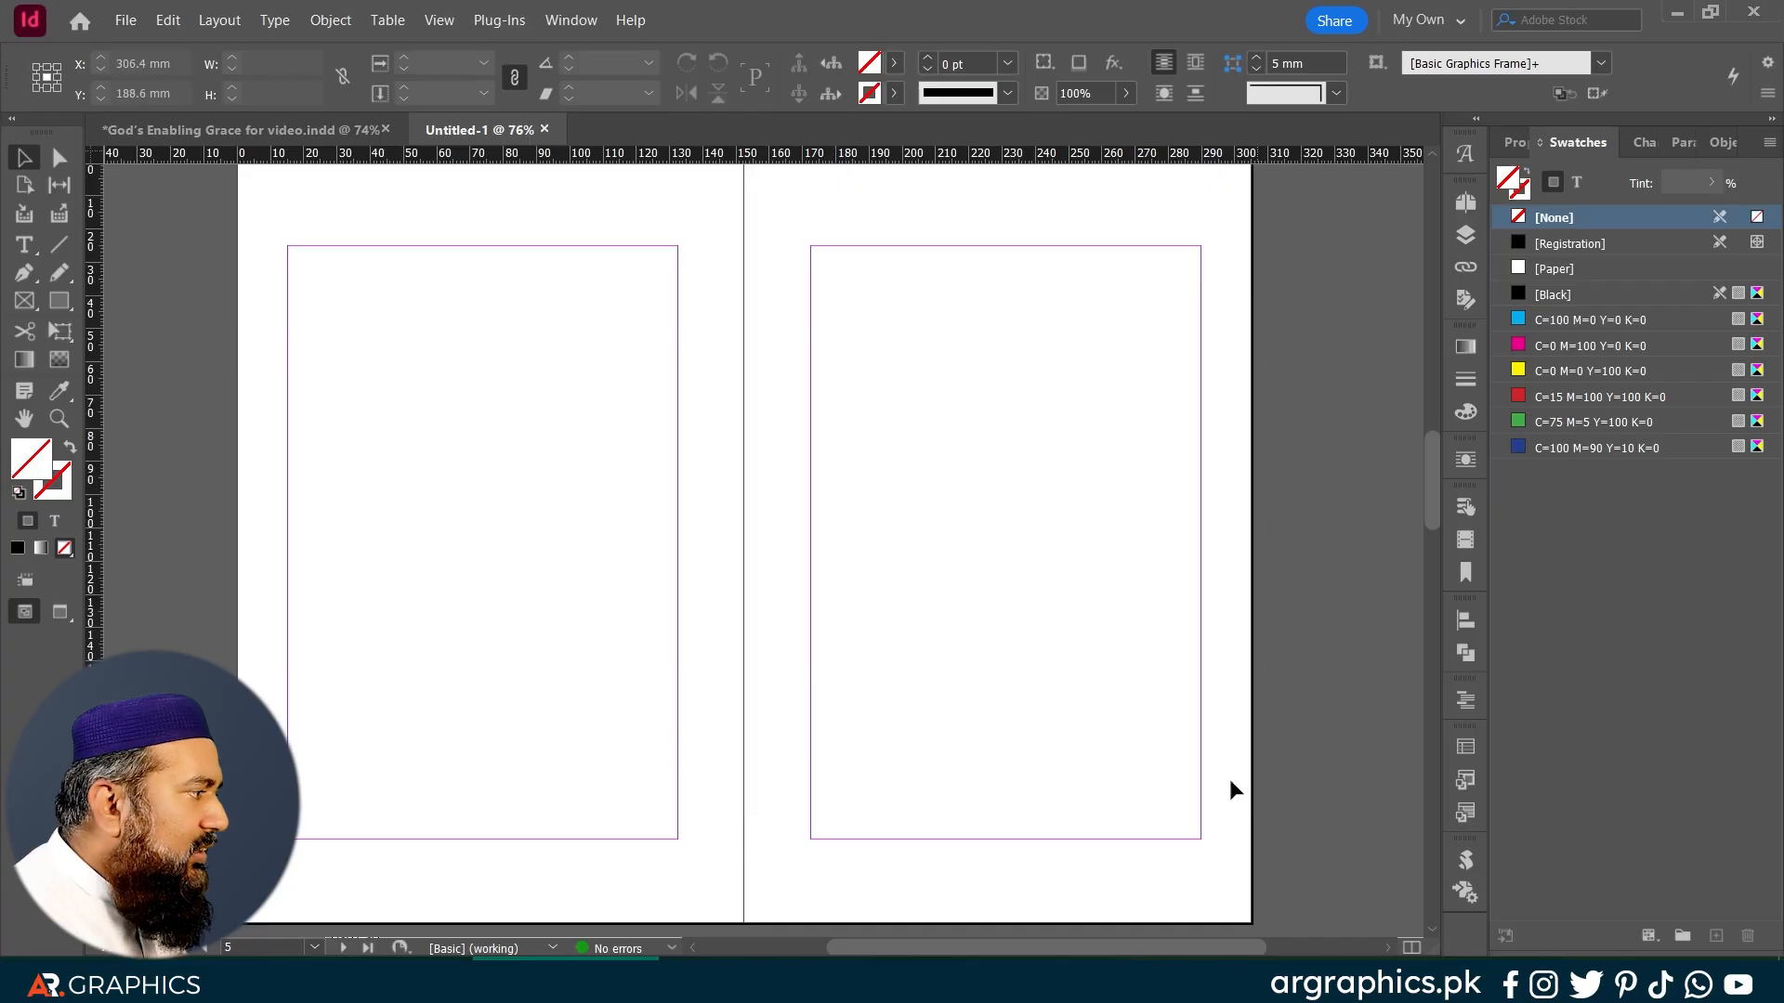
pyautogui.moveTo(326, 290); pyautogui.dragTo(553, 569)
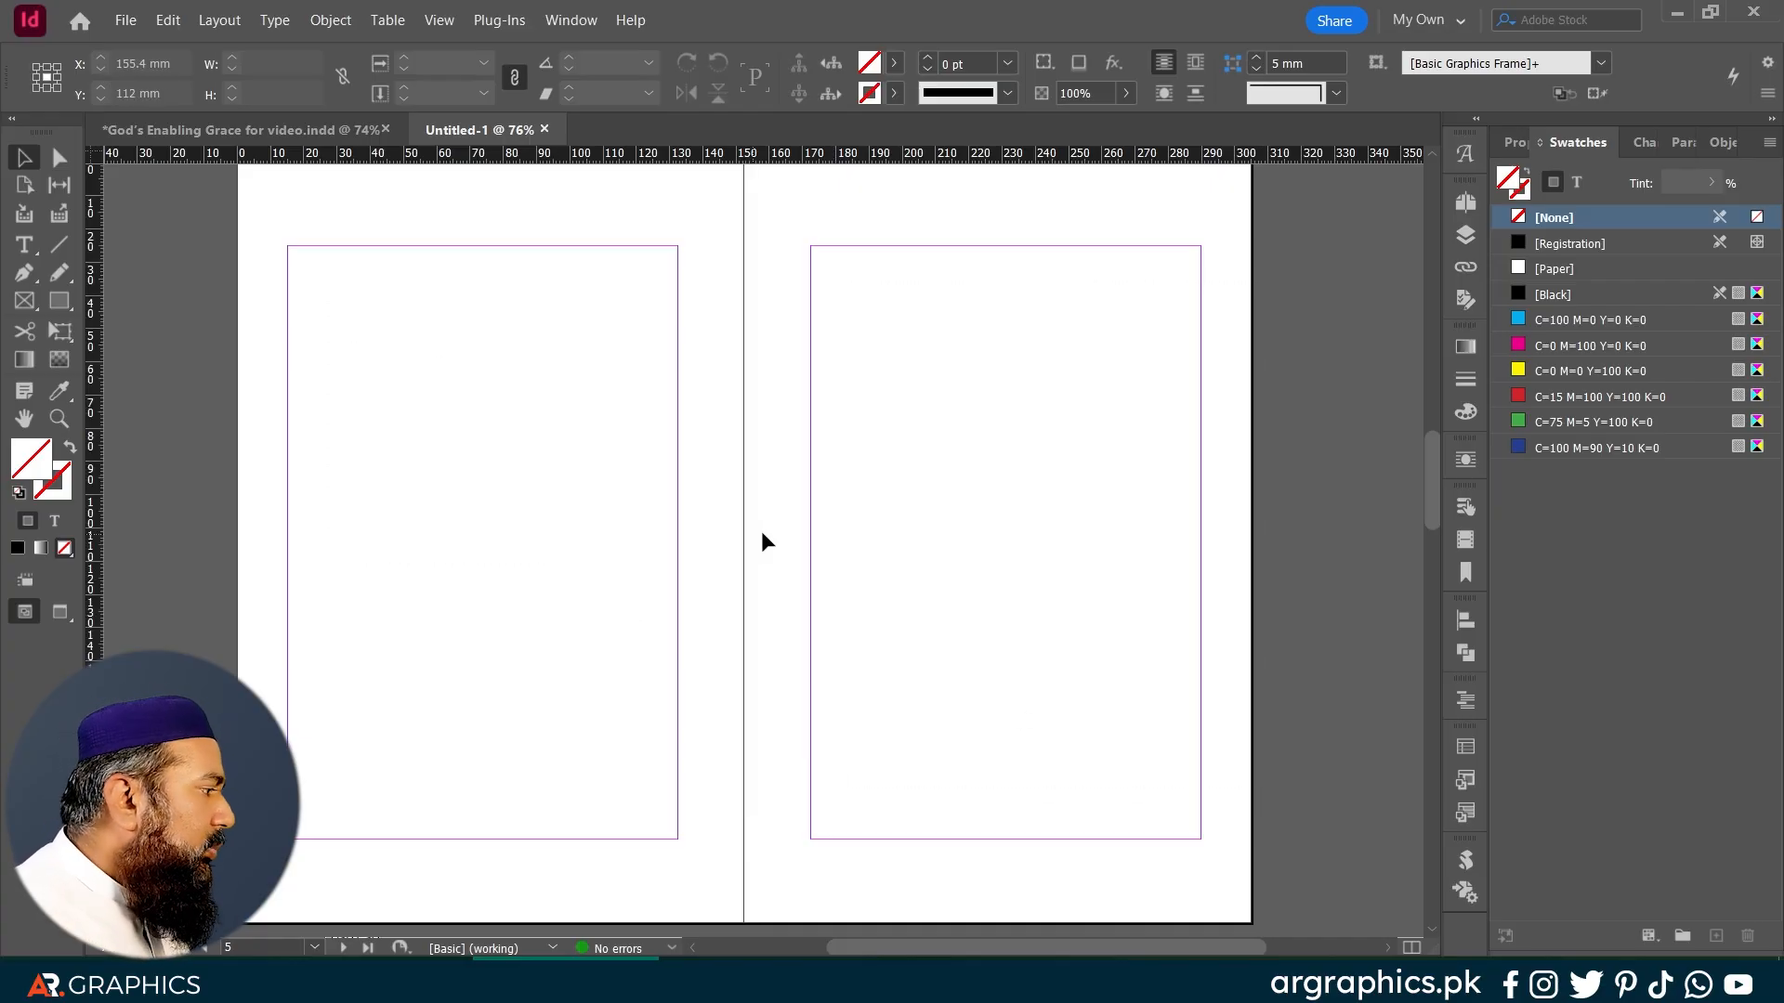
pyautogui.scroll(-1, 683, 612)
pyautogui.scroll(-4, 734, 613)
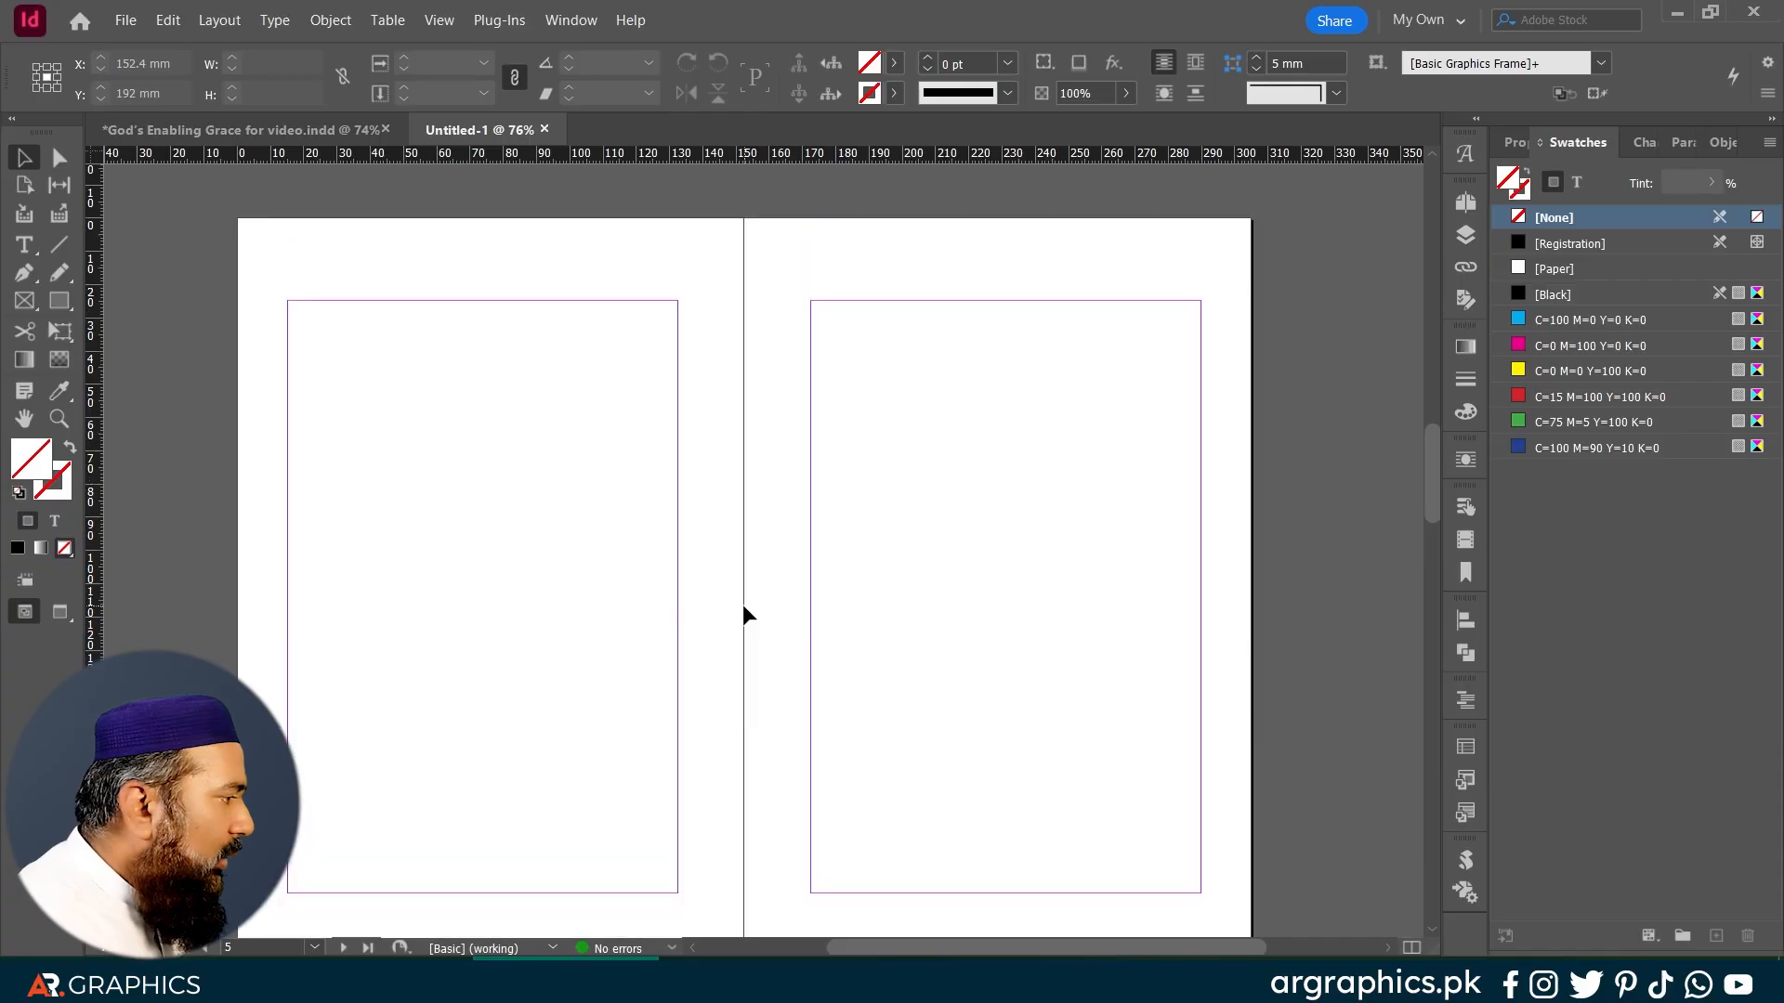
pyautogui.scroll(-5, 739, 683)
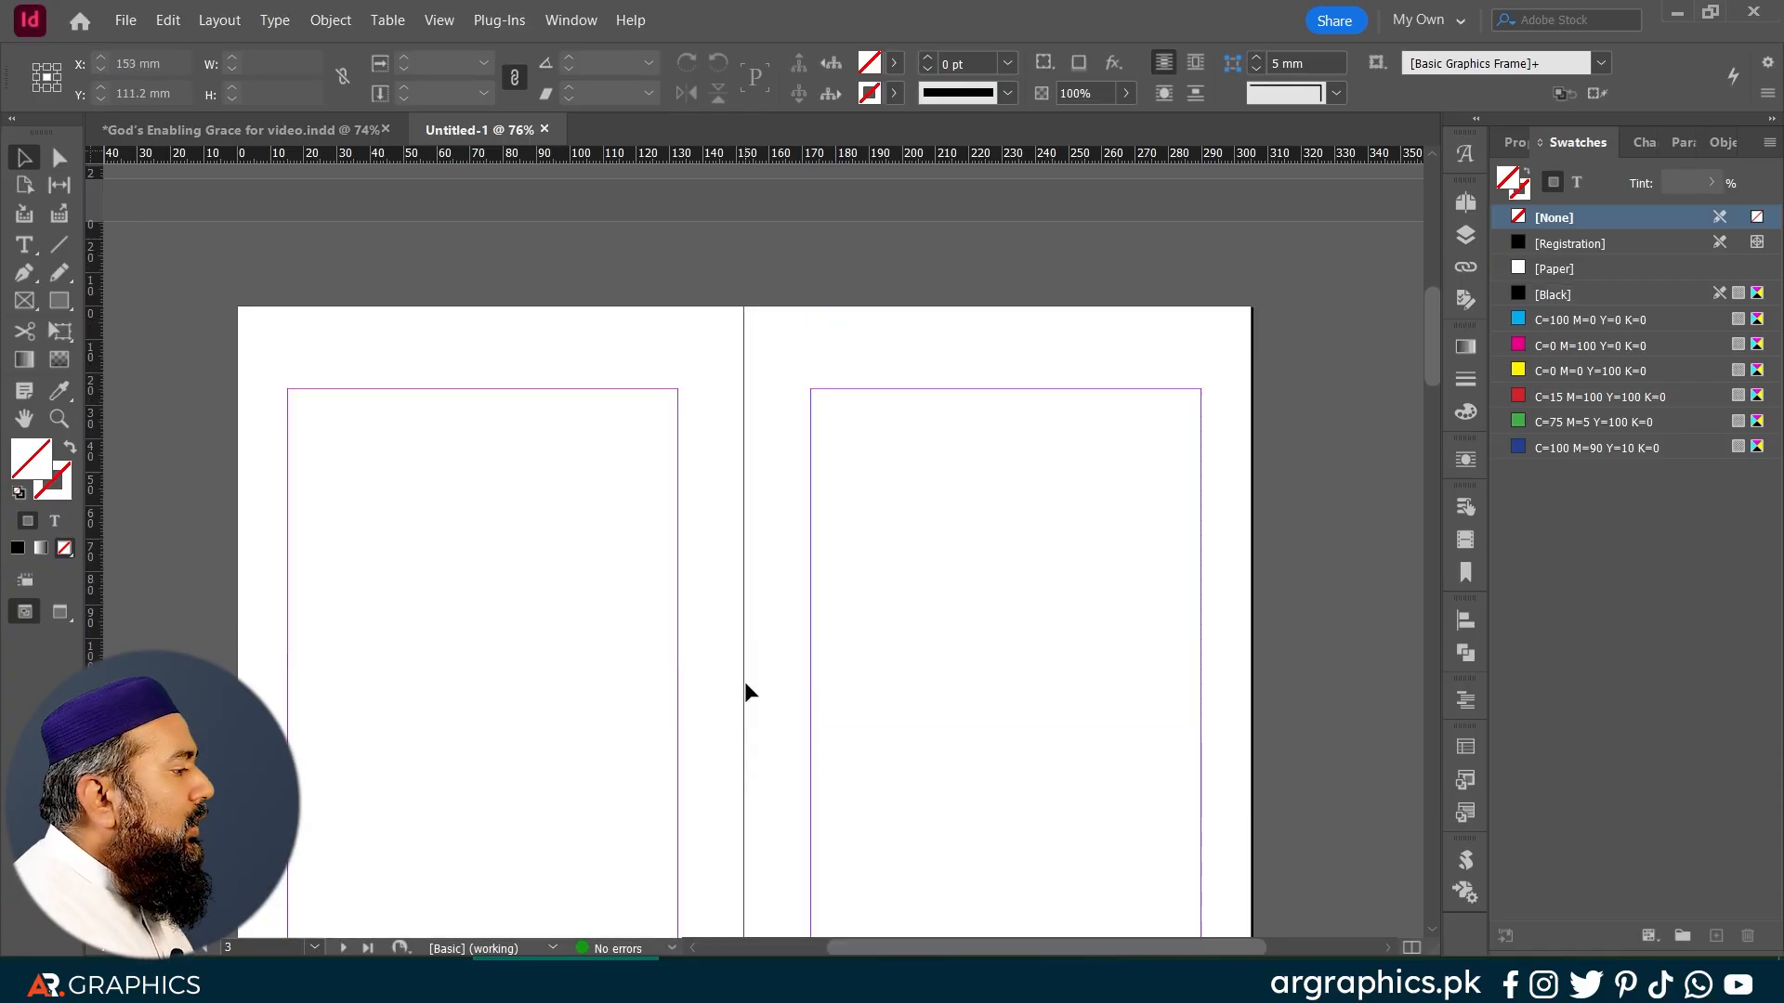
pyautogui.scroll(-1, 747, 689)
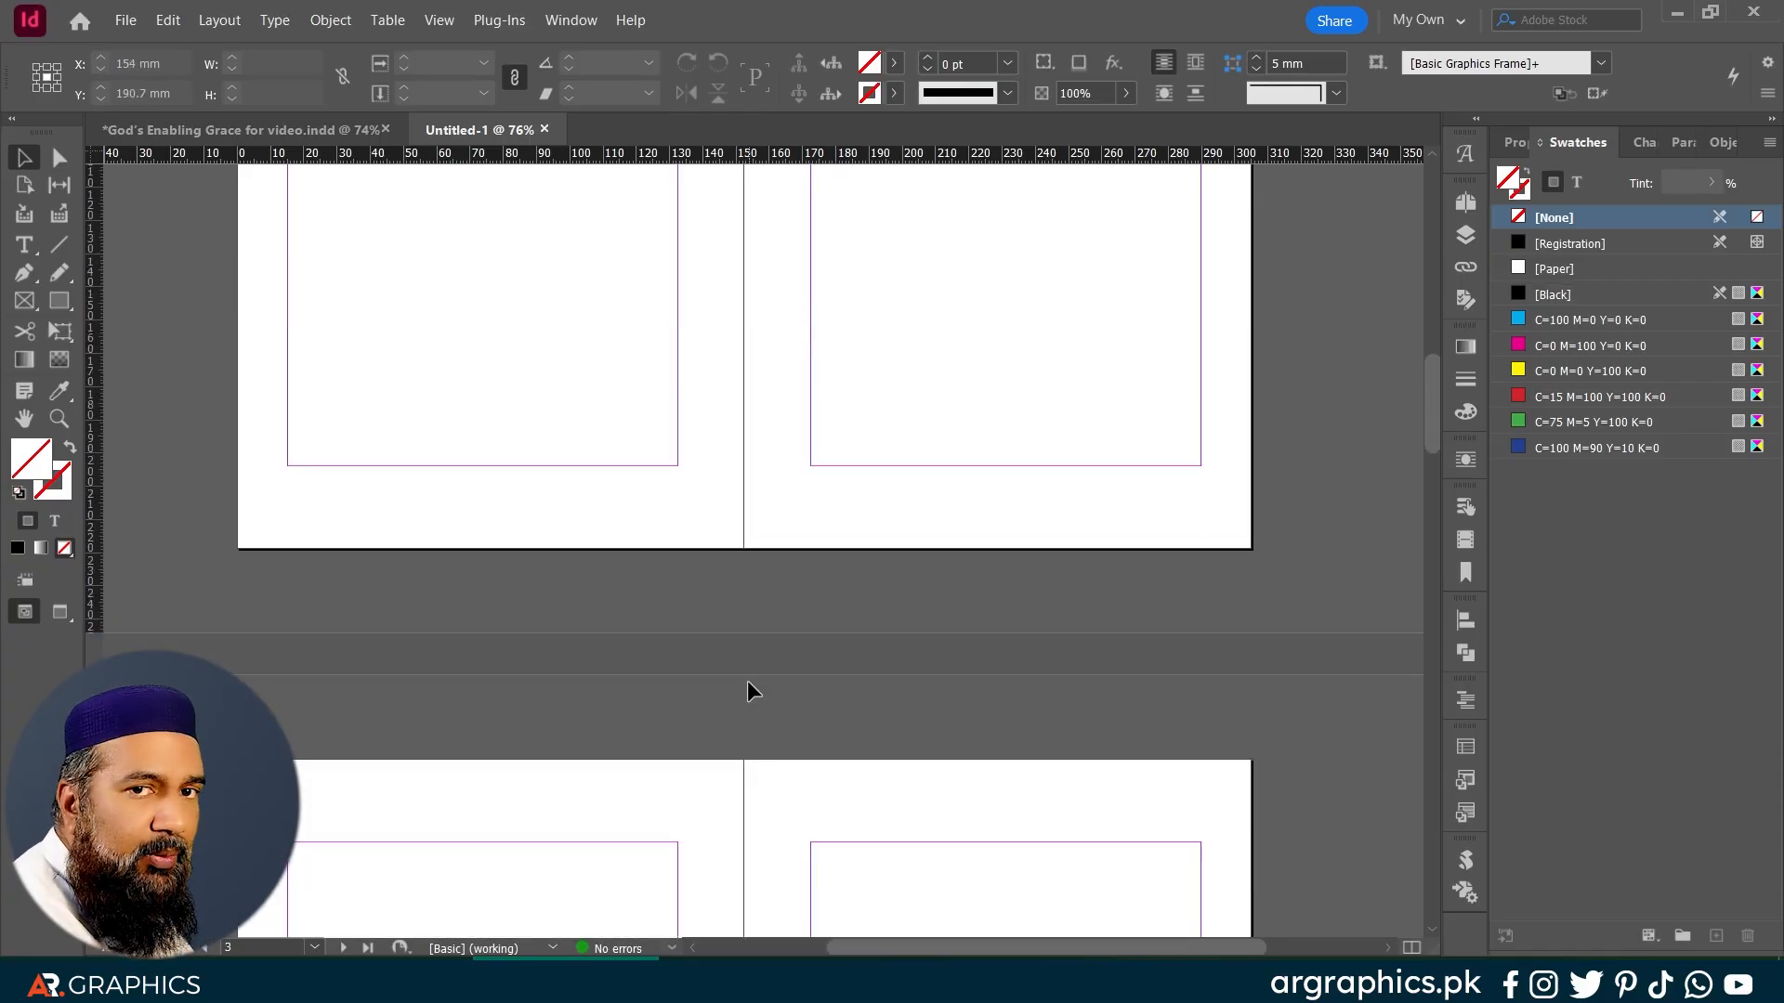
# Step: Switch to the manuscript in Word, copy its entire text and close the Word document
pyautogui.click(934, 971)
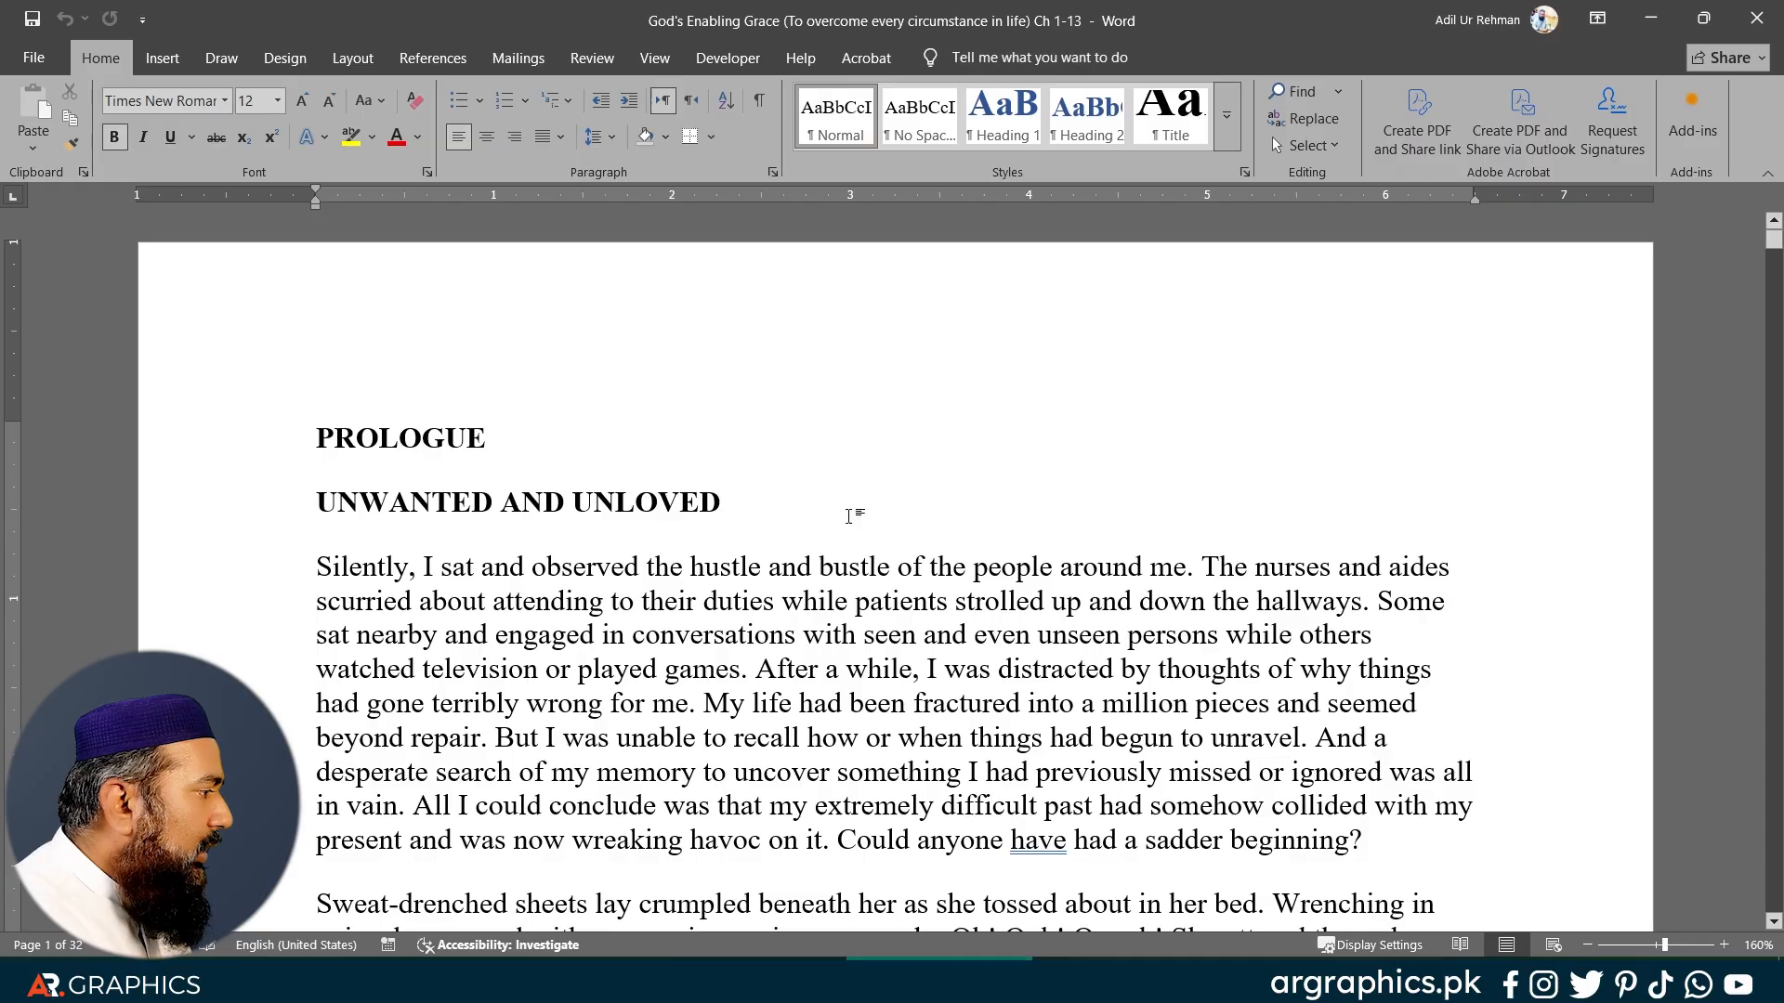
pyautogui.hotkey('ctrl', 'a')
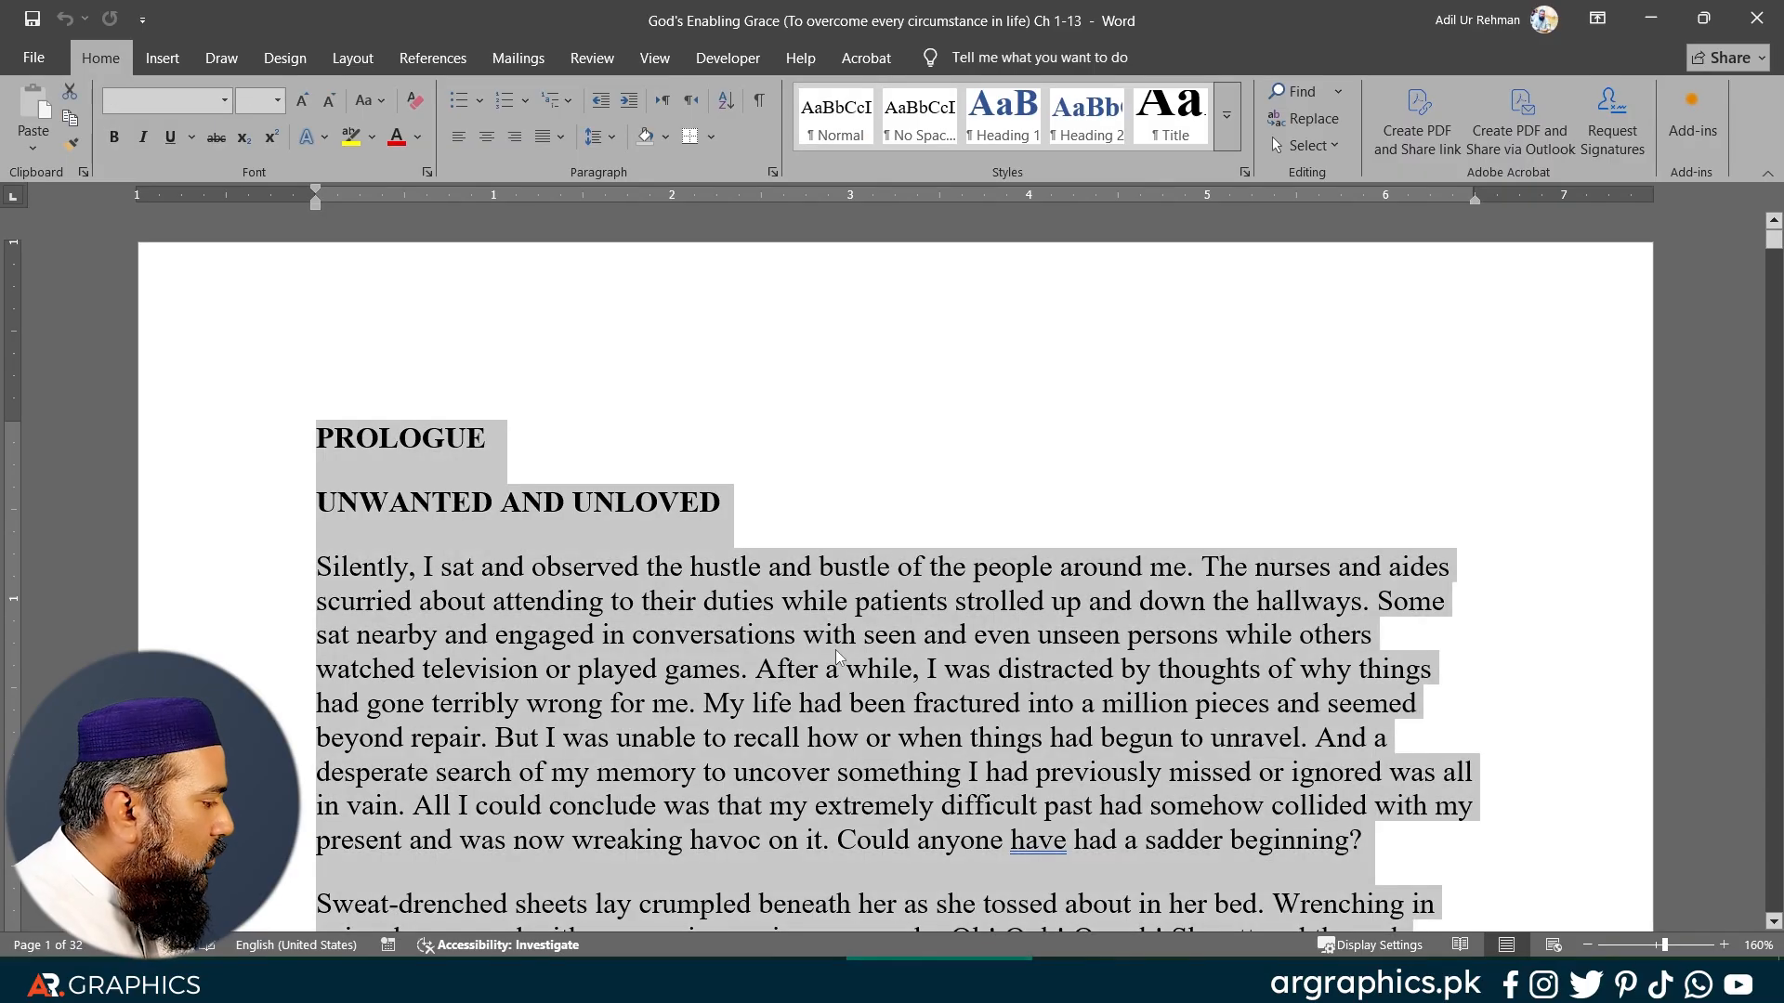
pyautogui.hotkey('ctrl', 'c')
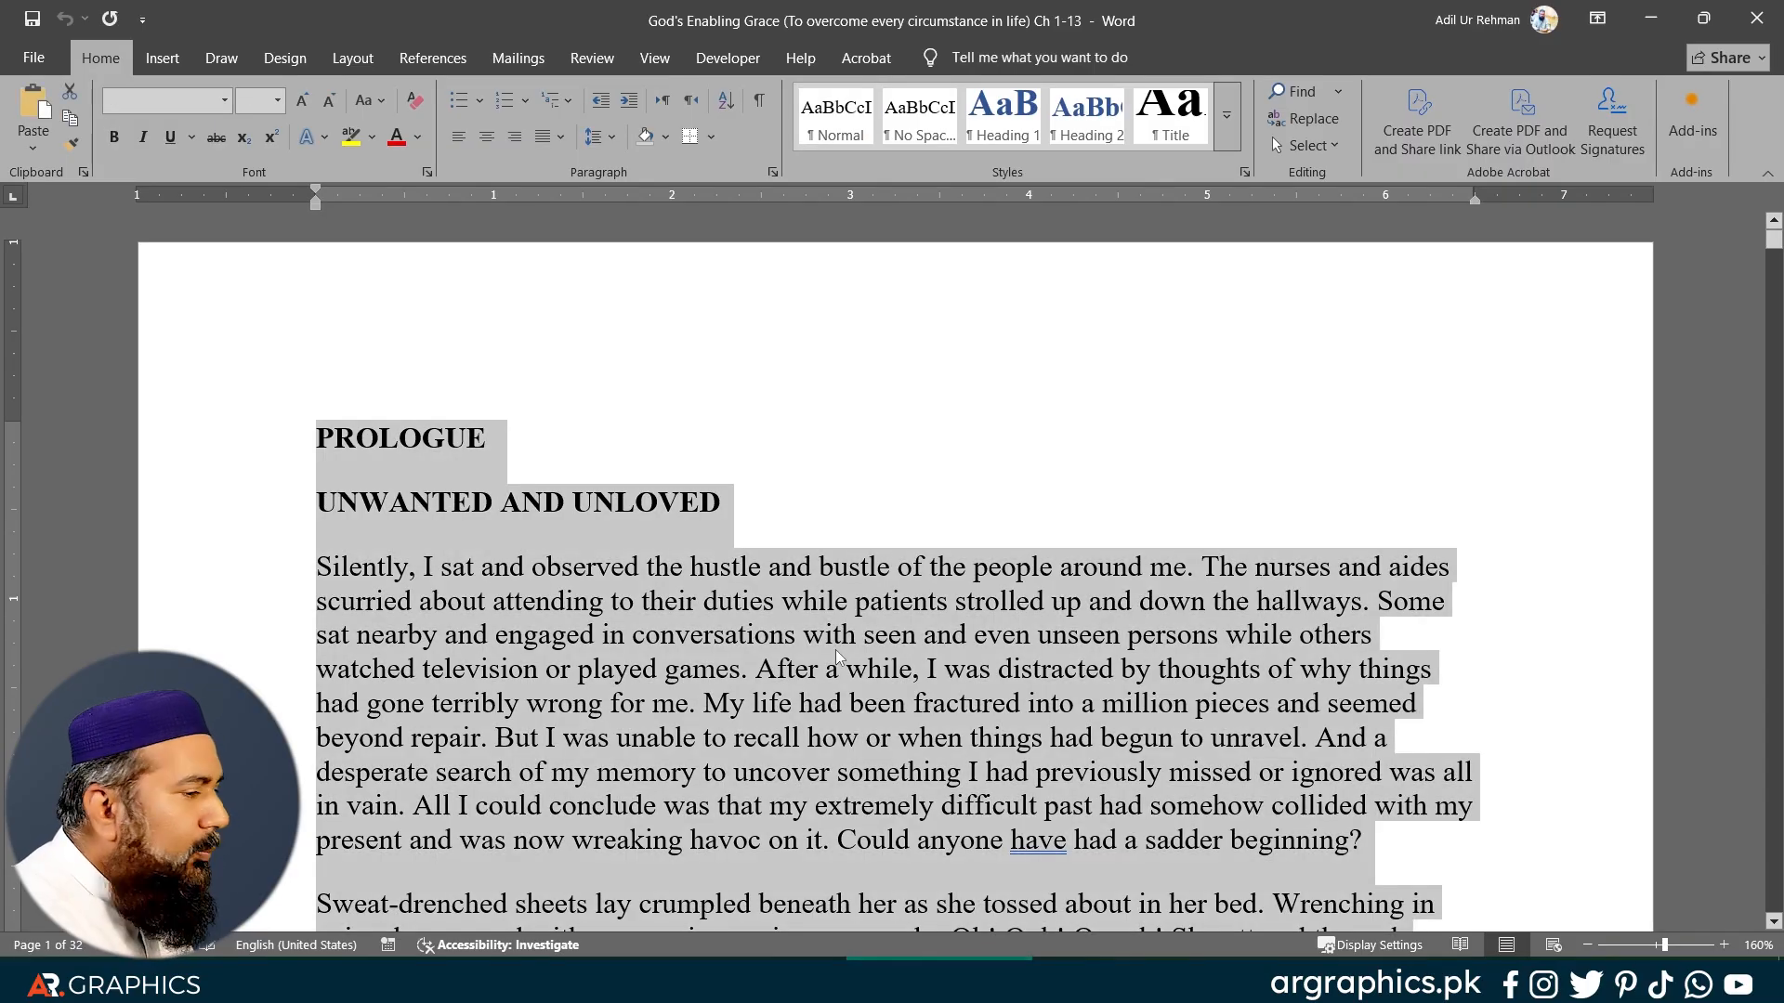
pyautogui.click(1763, 19)
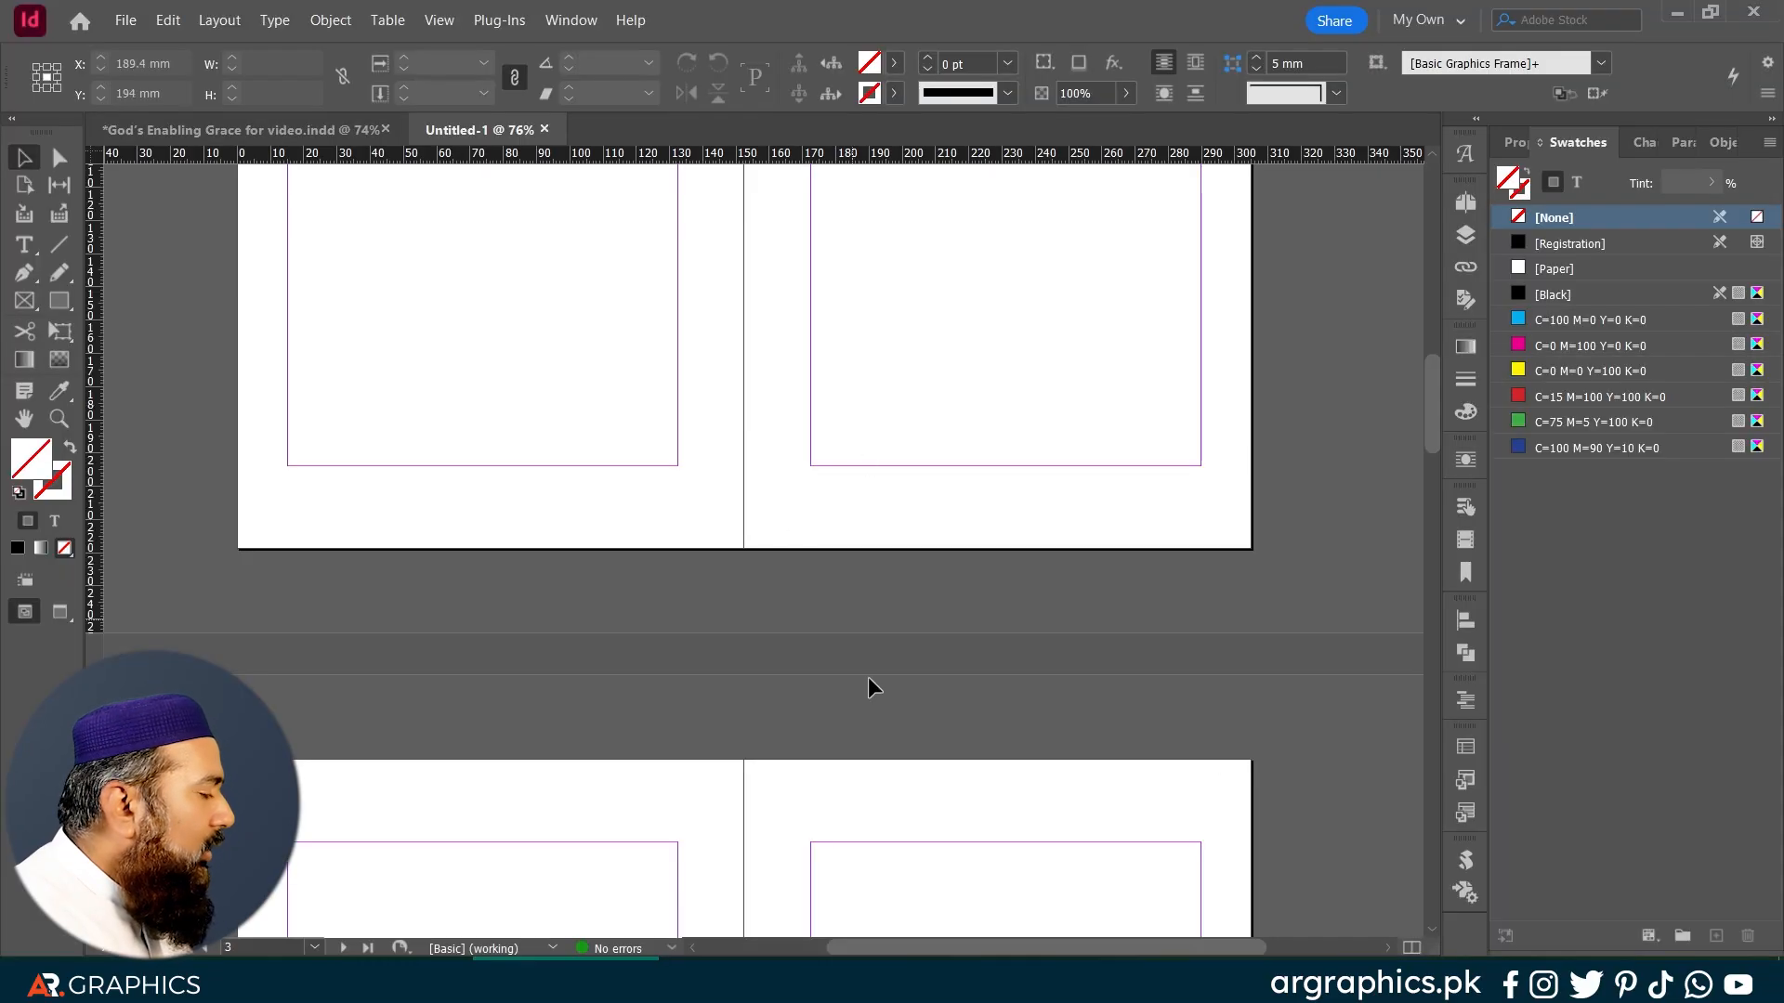
# Step: Paste the copied manuscript text onto the blank spread containing page 5 of the untitled document
pyautogui.scroll(-3, 867, 677)
pyautogui.scroll(-10, 882, 712)
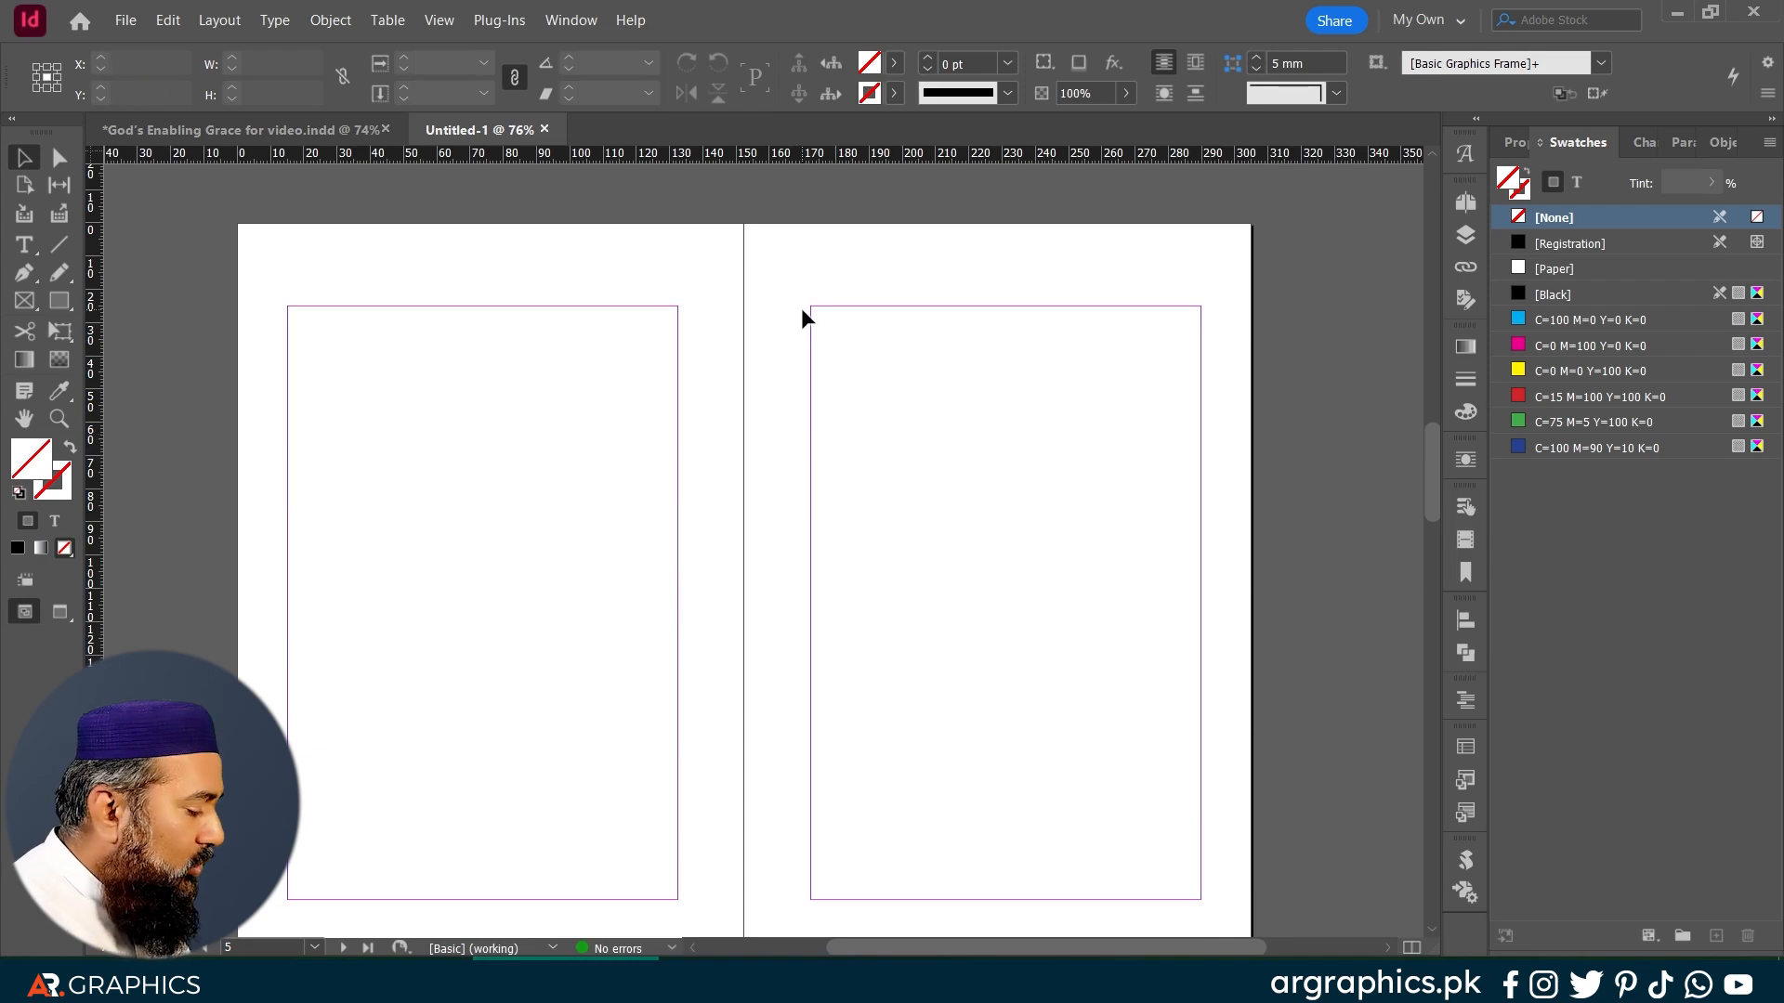
pyautogui.hotkey('ctrl', 'v')
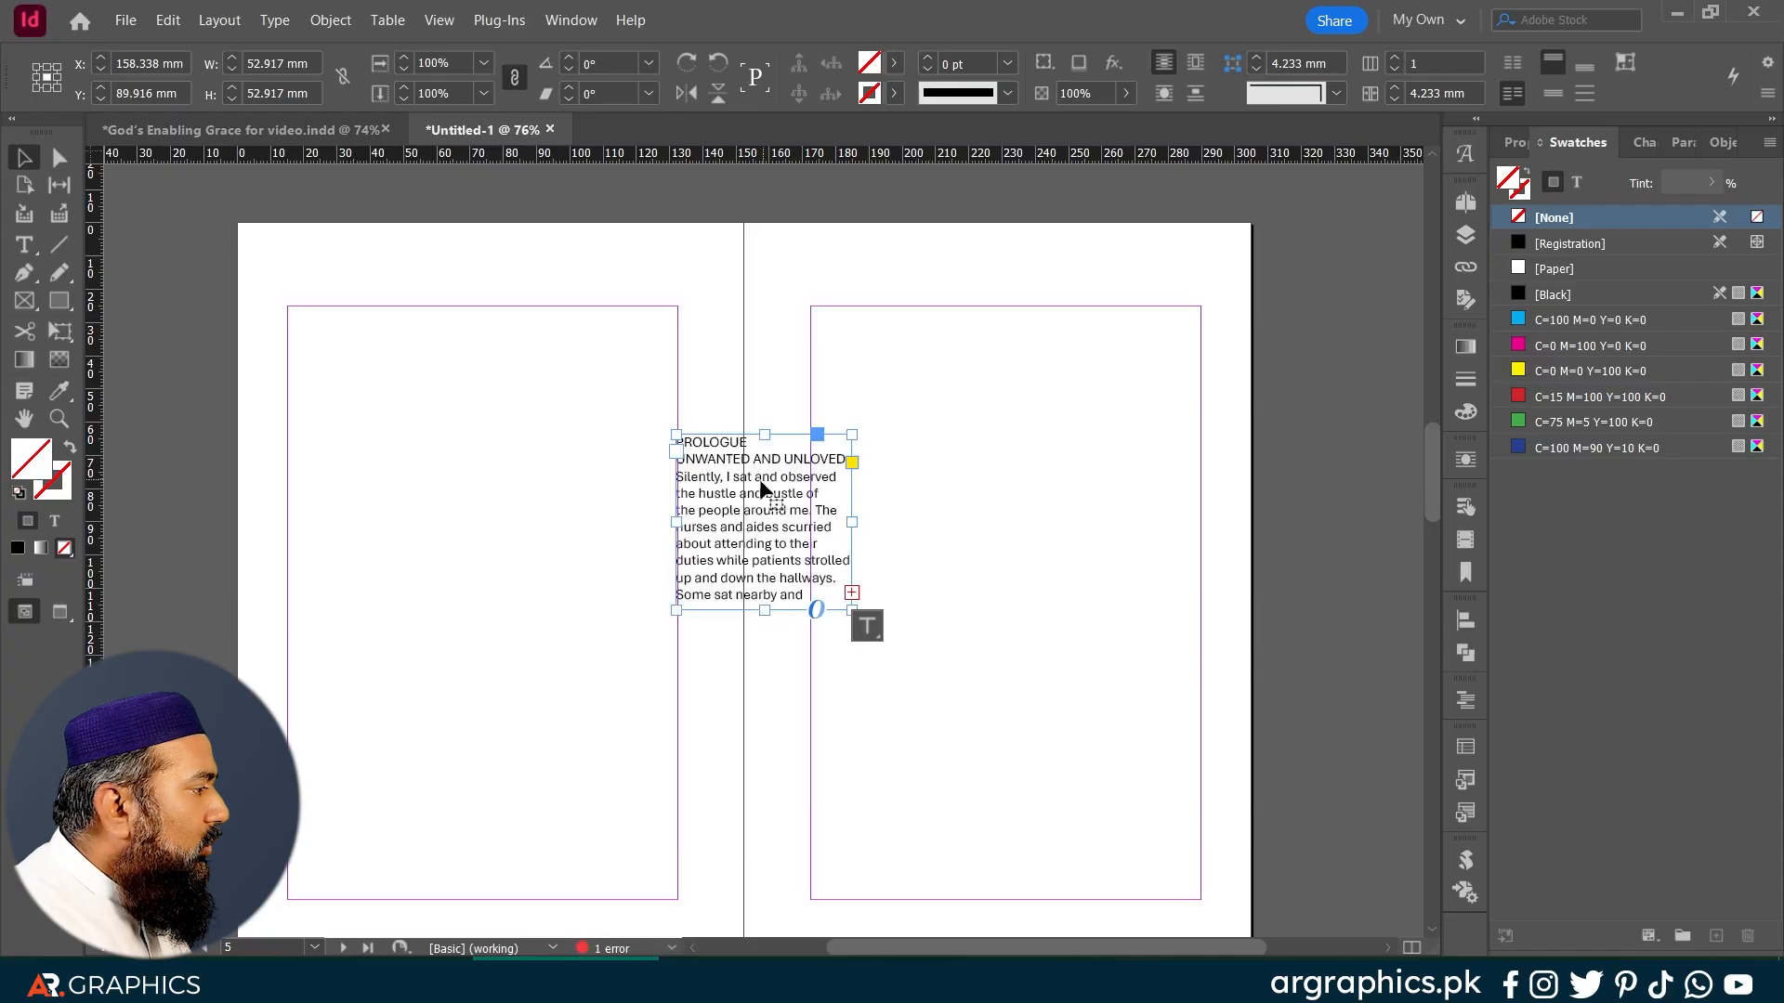
# Step: Align the pasted text frame with the right-hand page's upper inner margin corner and enlarge it to fill the margin area, about 117.4 x 178.6 mm
pyautogui.moveTo(696, 502); pyautogui.dragTo(872, 371)
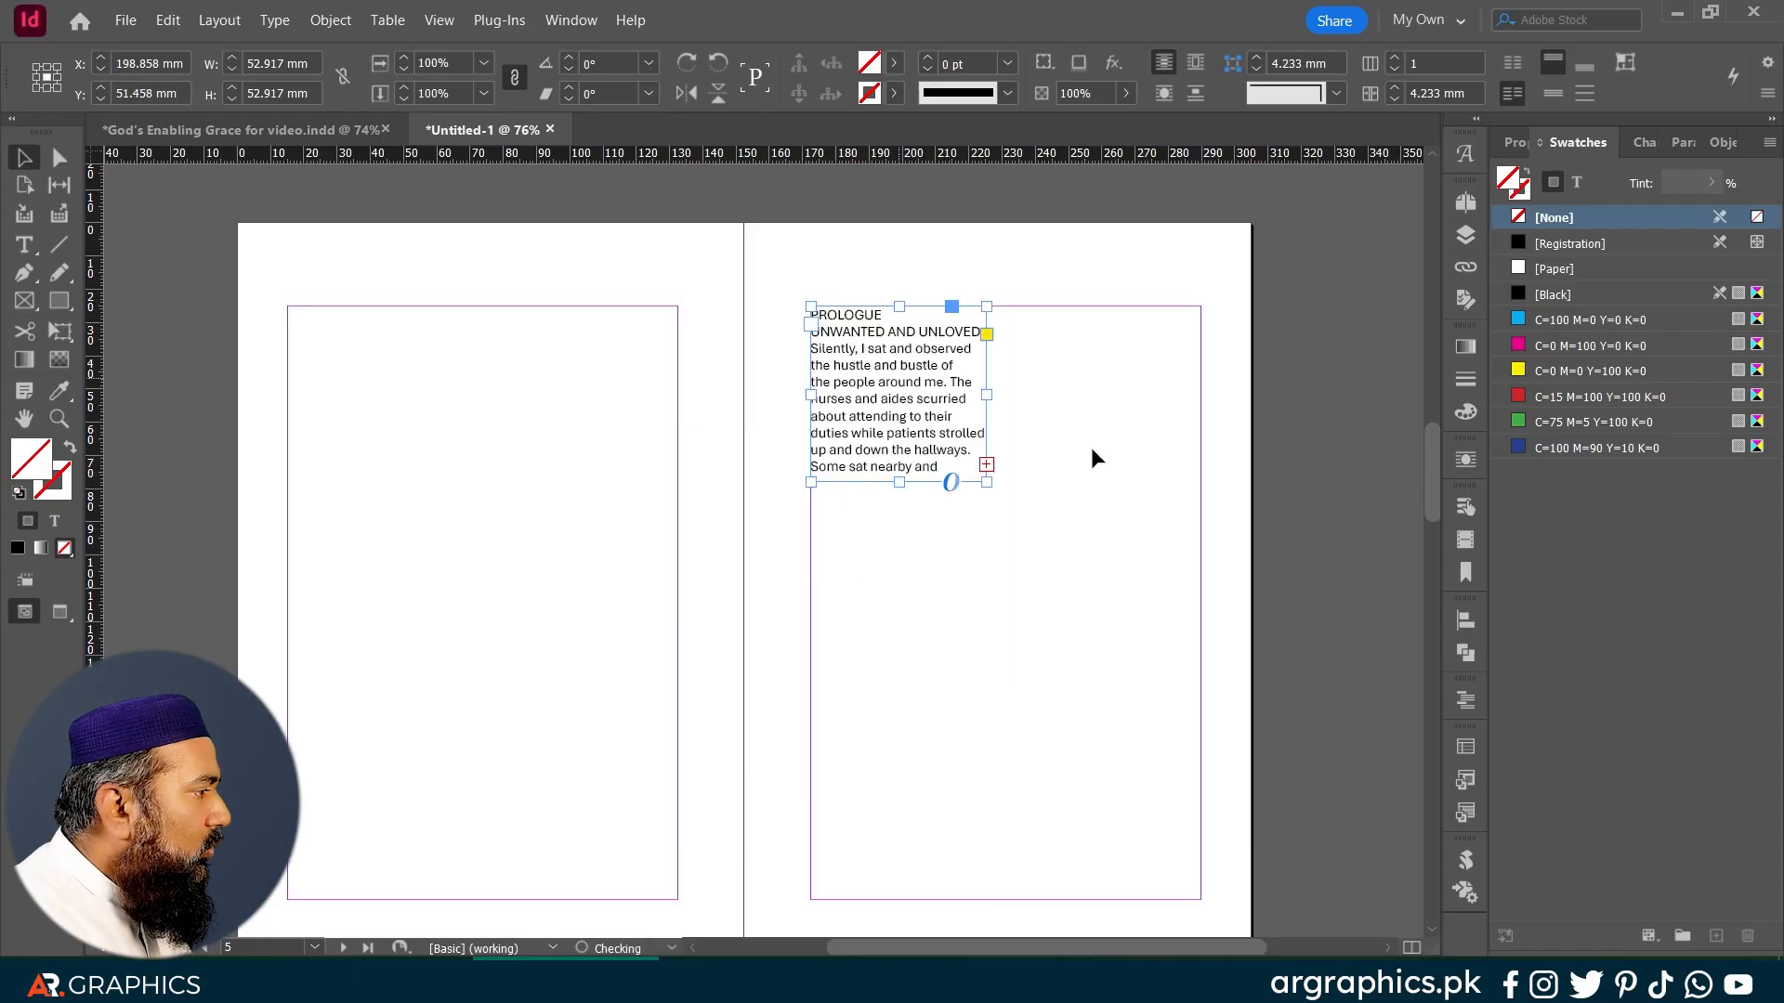
pyautogui.scroll(-2, 971, 397)
pyautogui.moveTo(987, 352); pyautogui.dragTo(1201, 769)
pyautogui.scroll(2, 1337, 379)
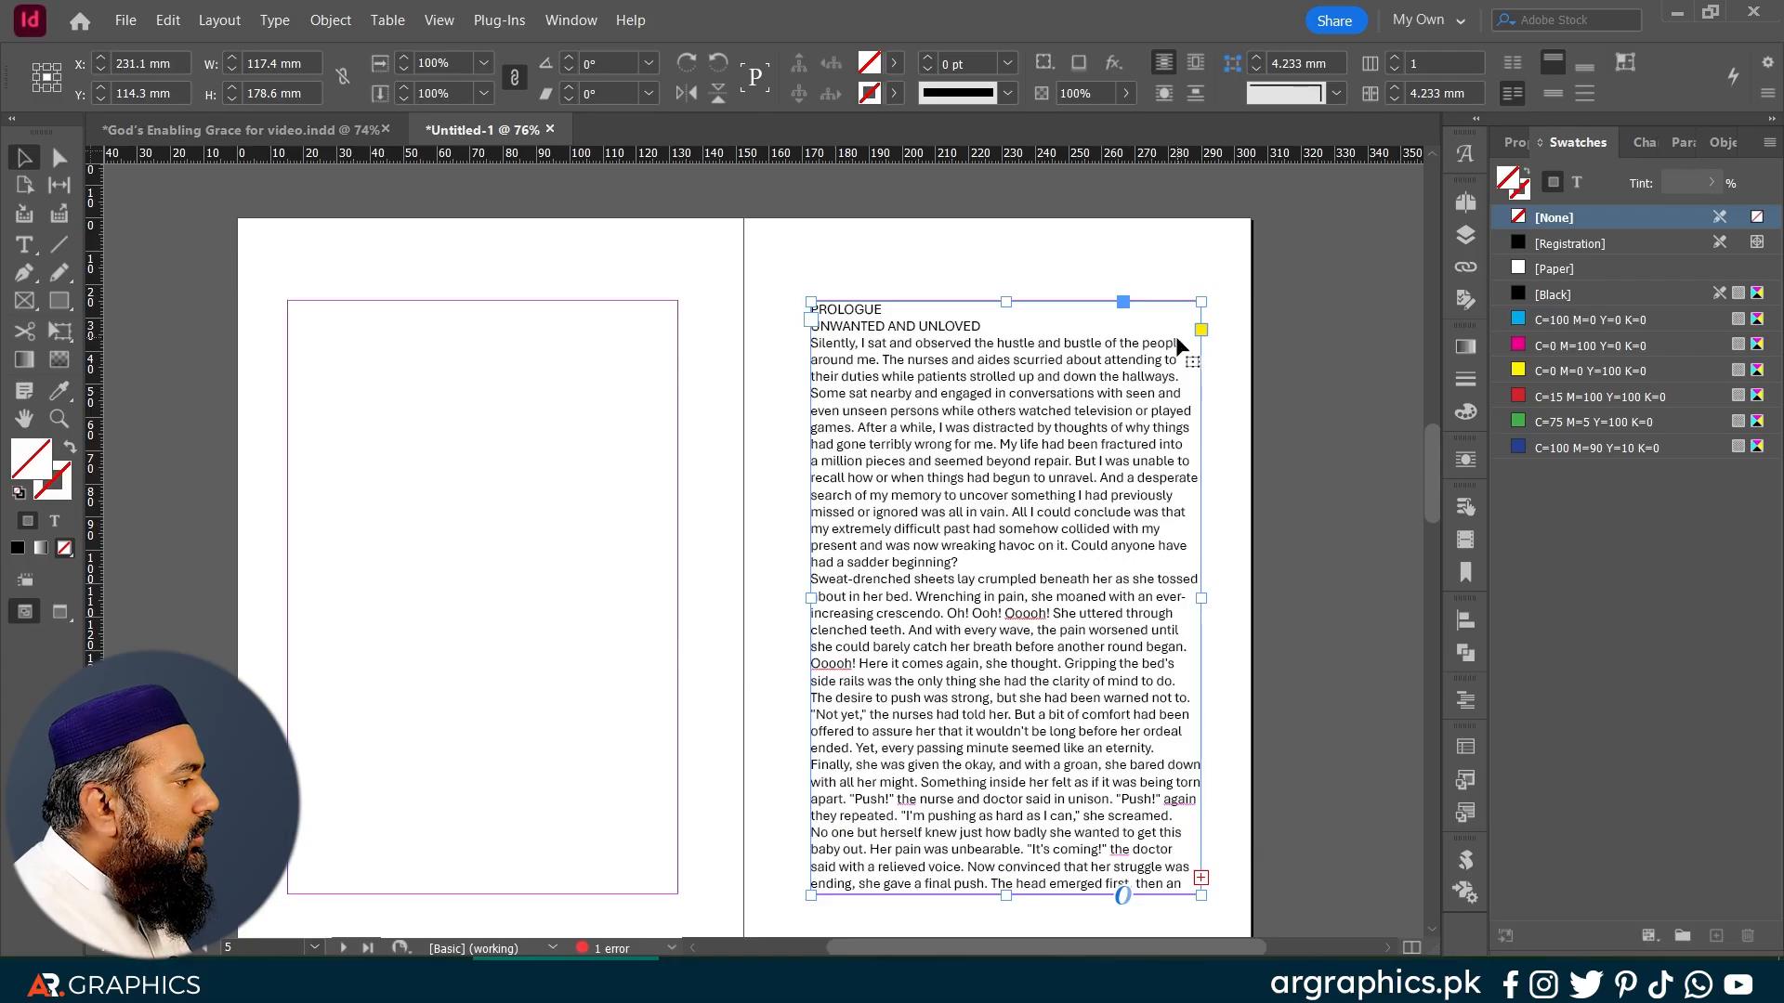
# Step: Select the entire manuscript text in the frame and change its font to Poppins
pyautogui.scroll(2, 1178, 345)
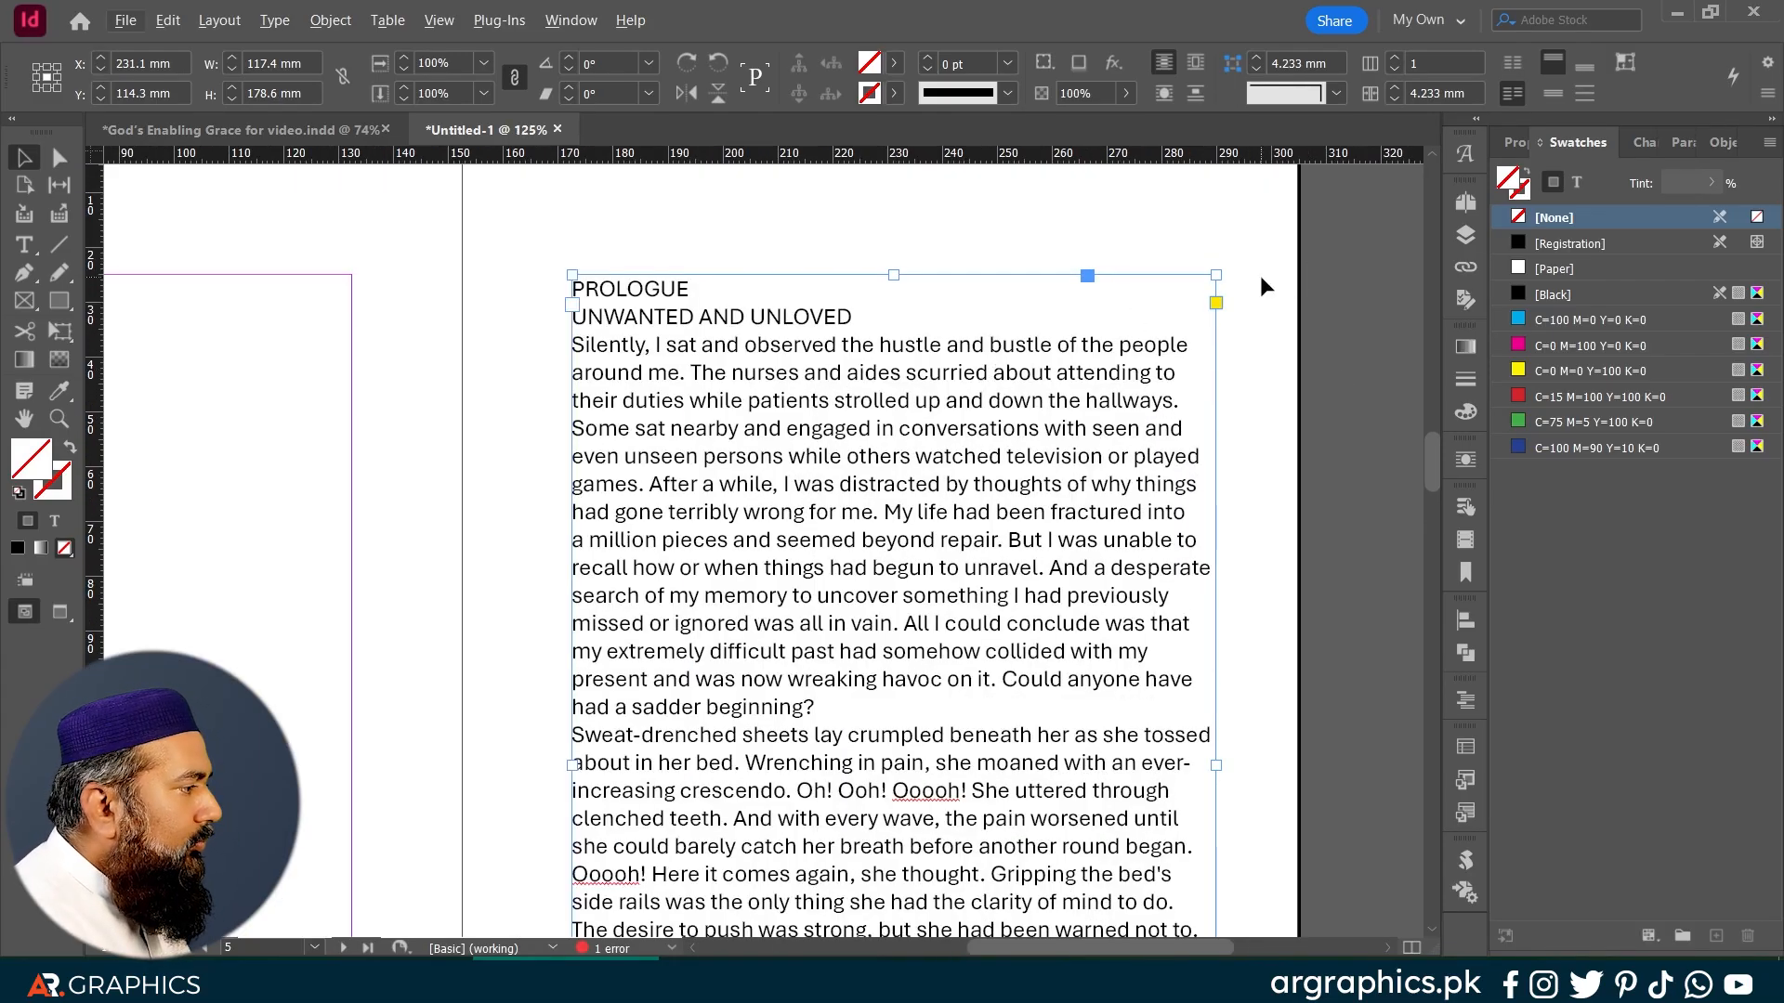
pyautogui.scroll(-1, 1208, 447)
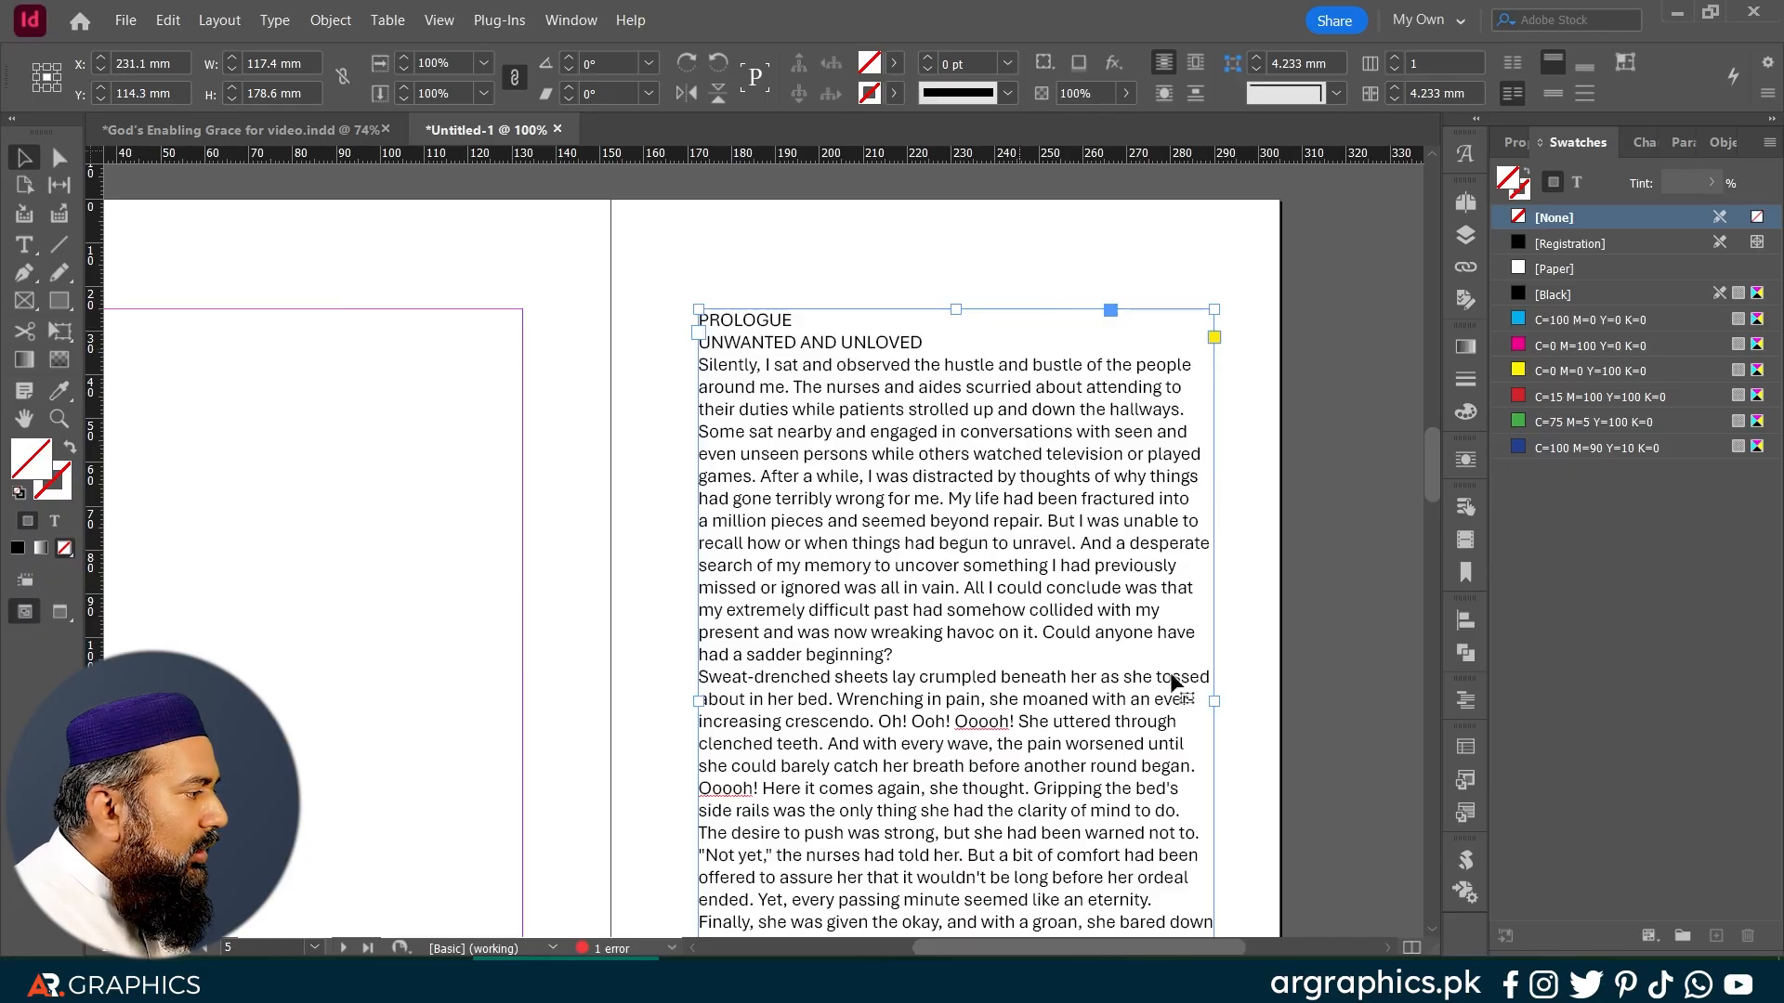
pyautogui.scroll(-3, 987, 376)
pyautogui.scroll(2, 1002, 453)
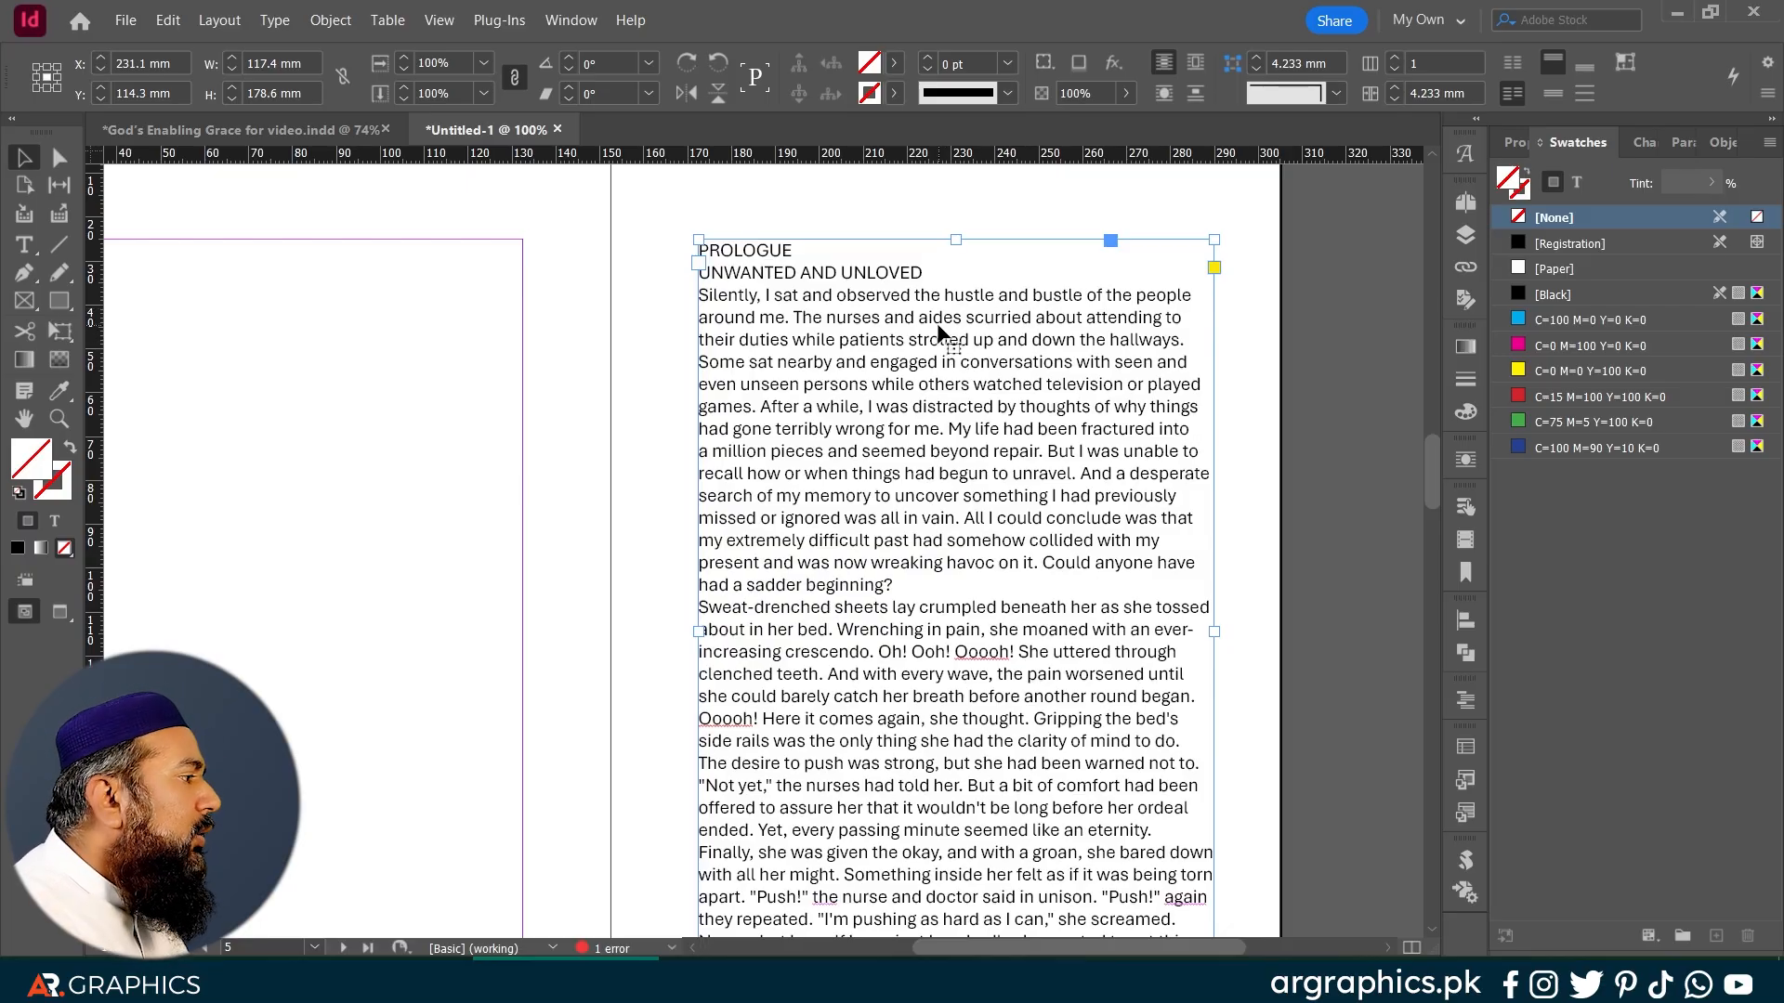
pyautogui.tripleClick(927, 320)
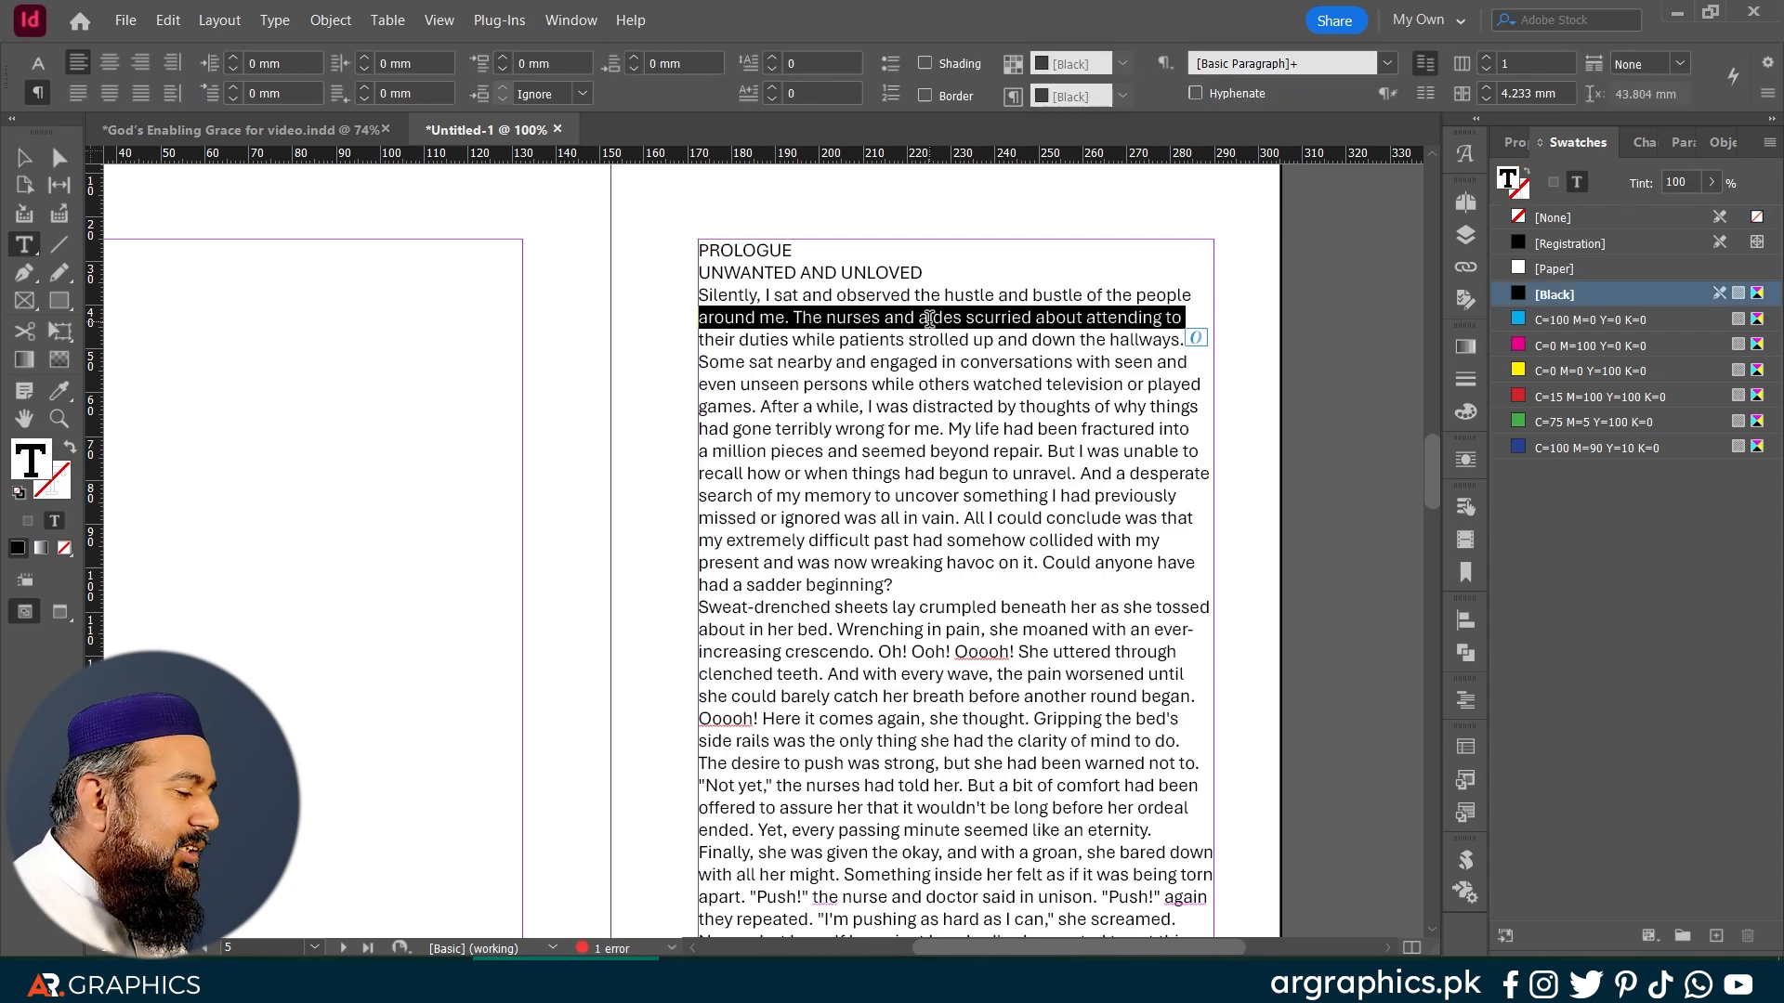
pyautogui.hotkey('ctrl', 'a')
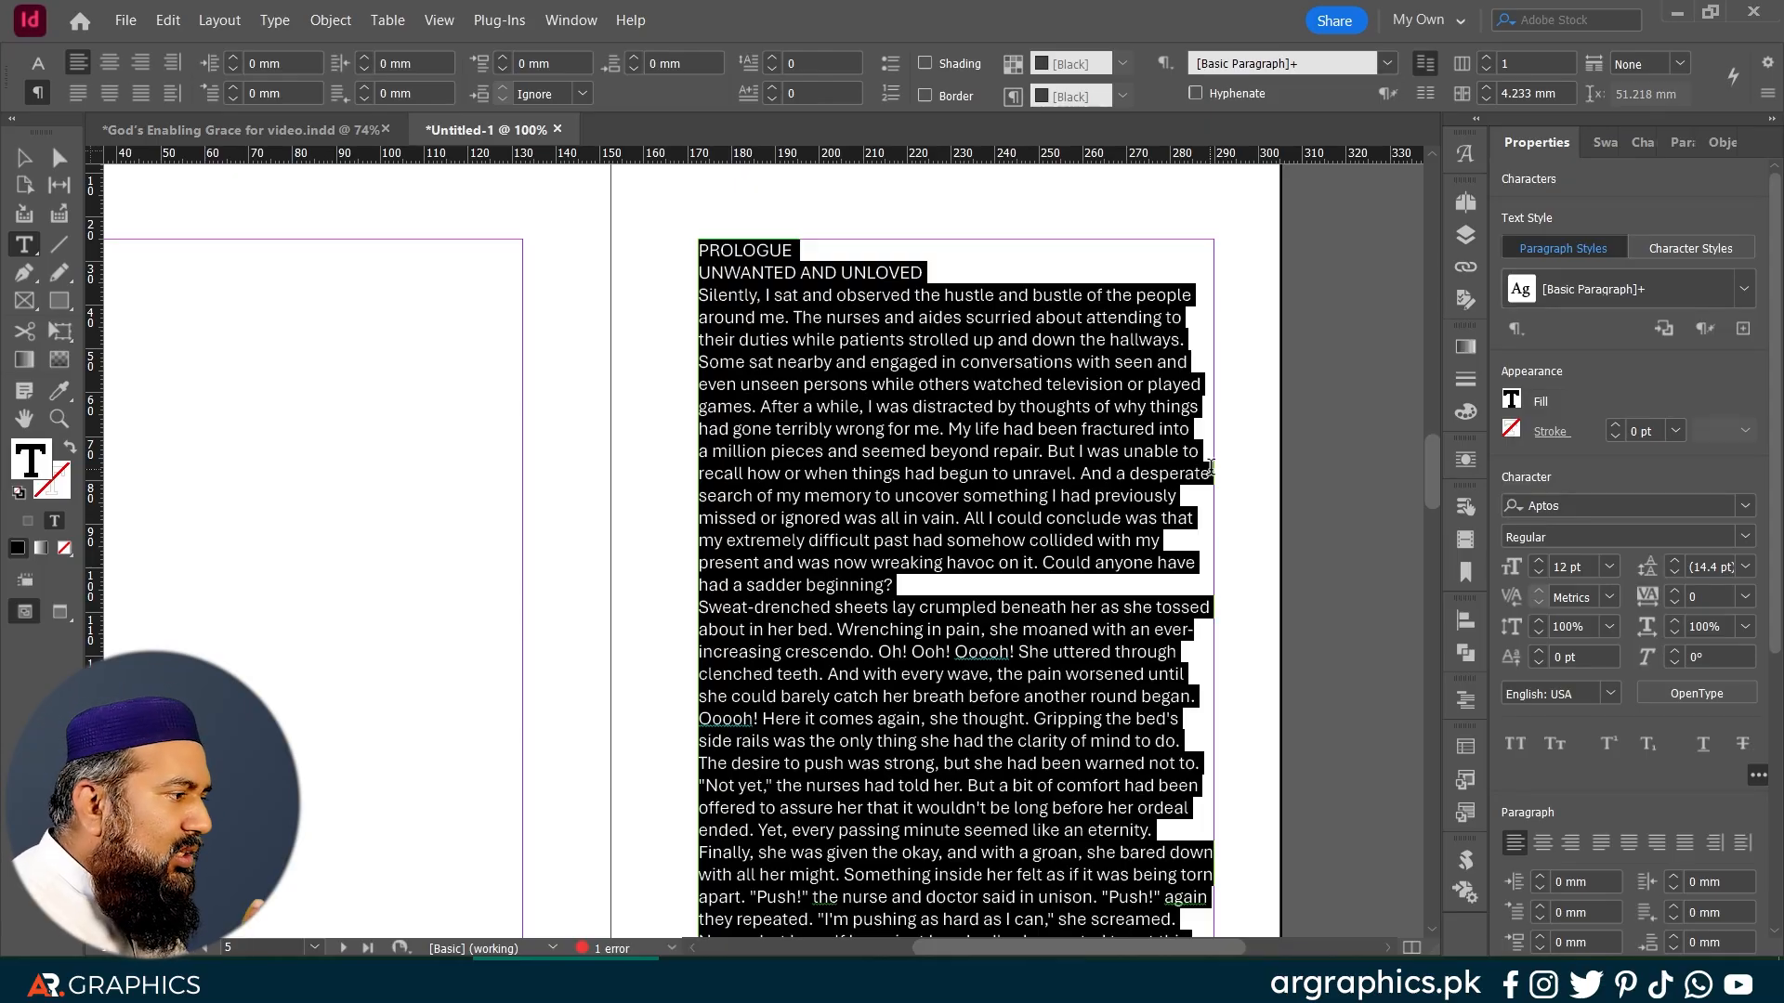
pyautogui.click(1744, 505)
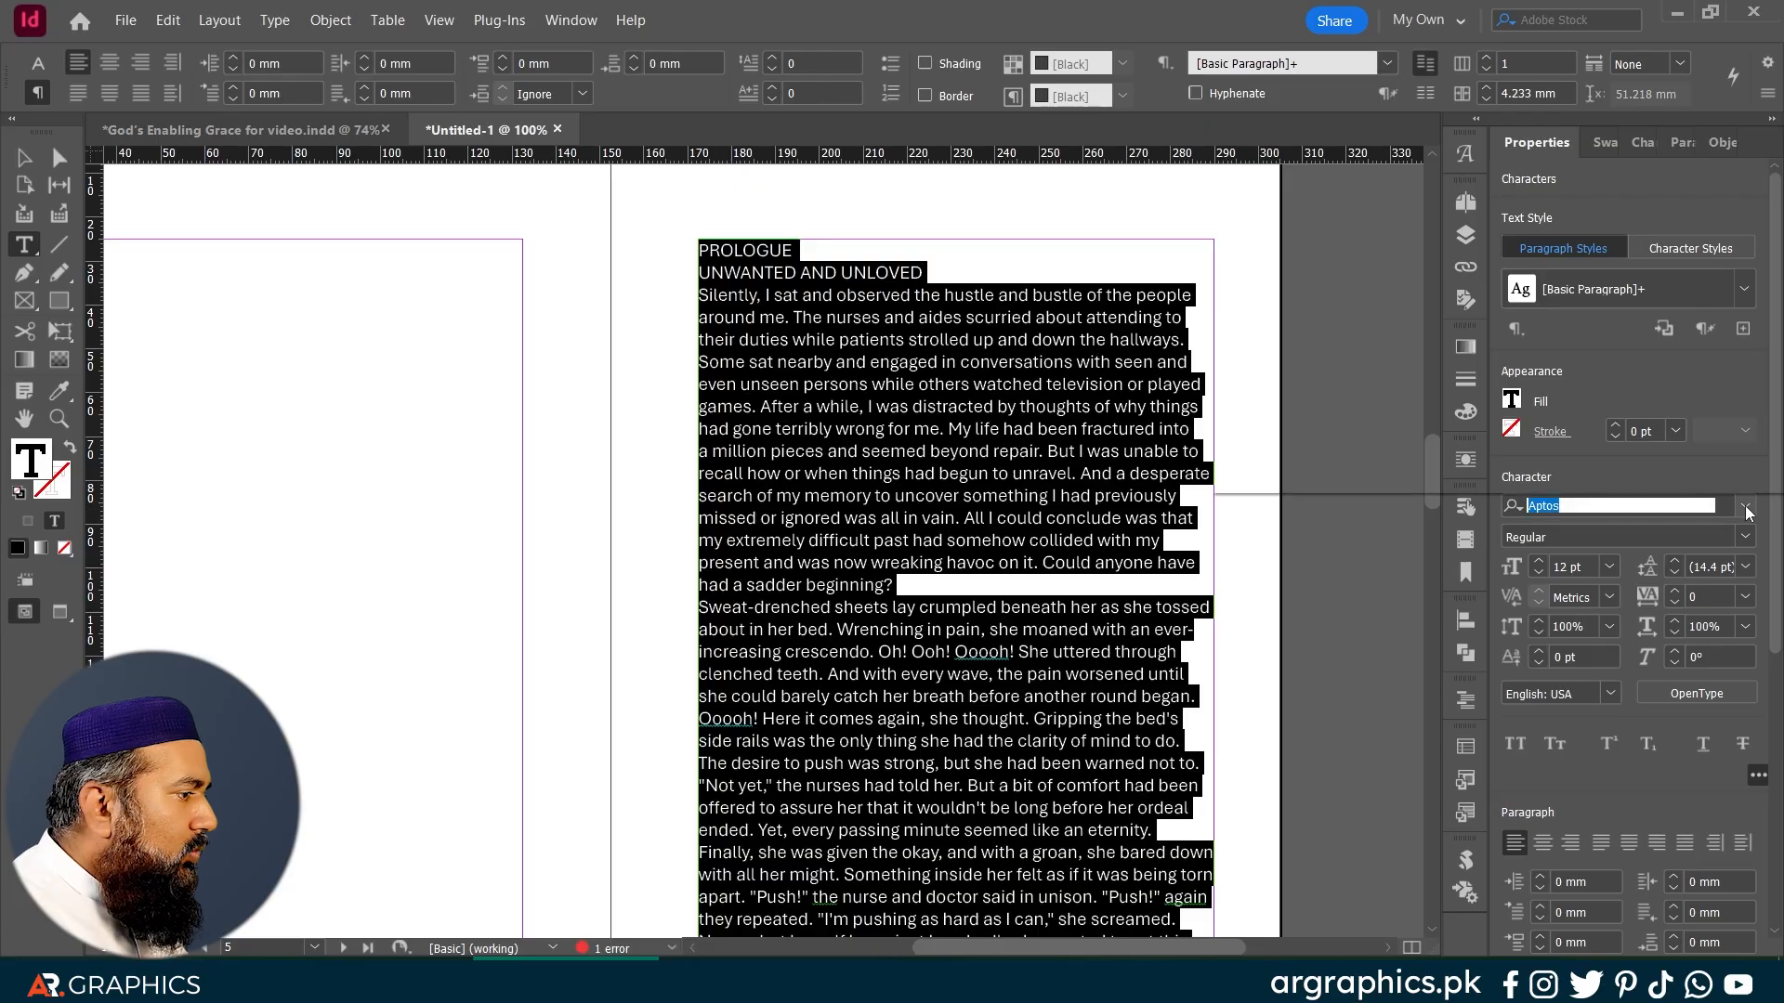
pyautogui.click(1305, 99)
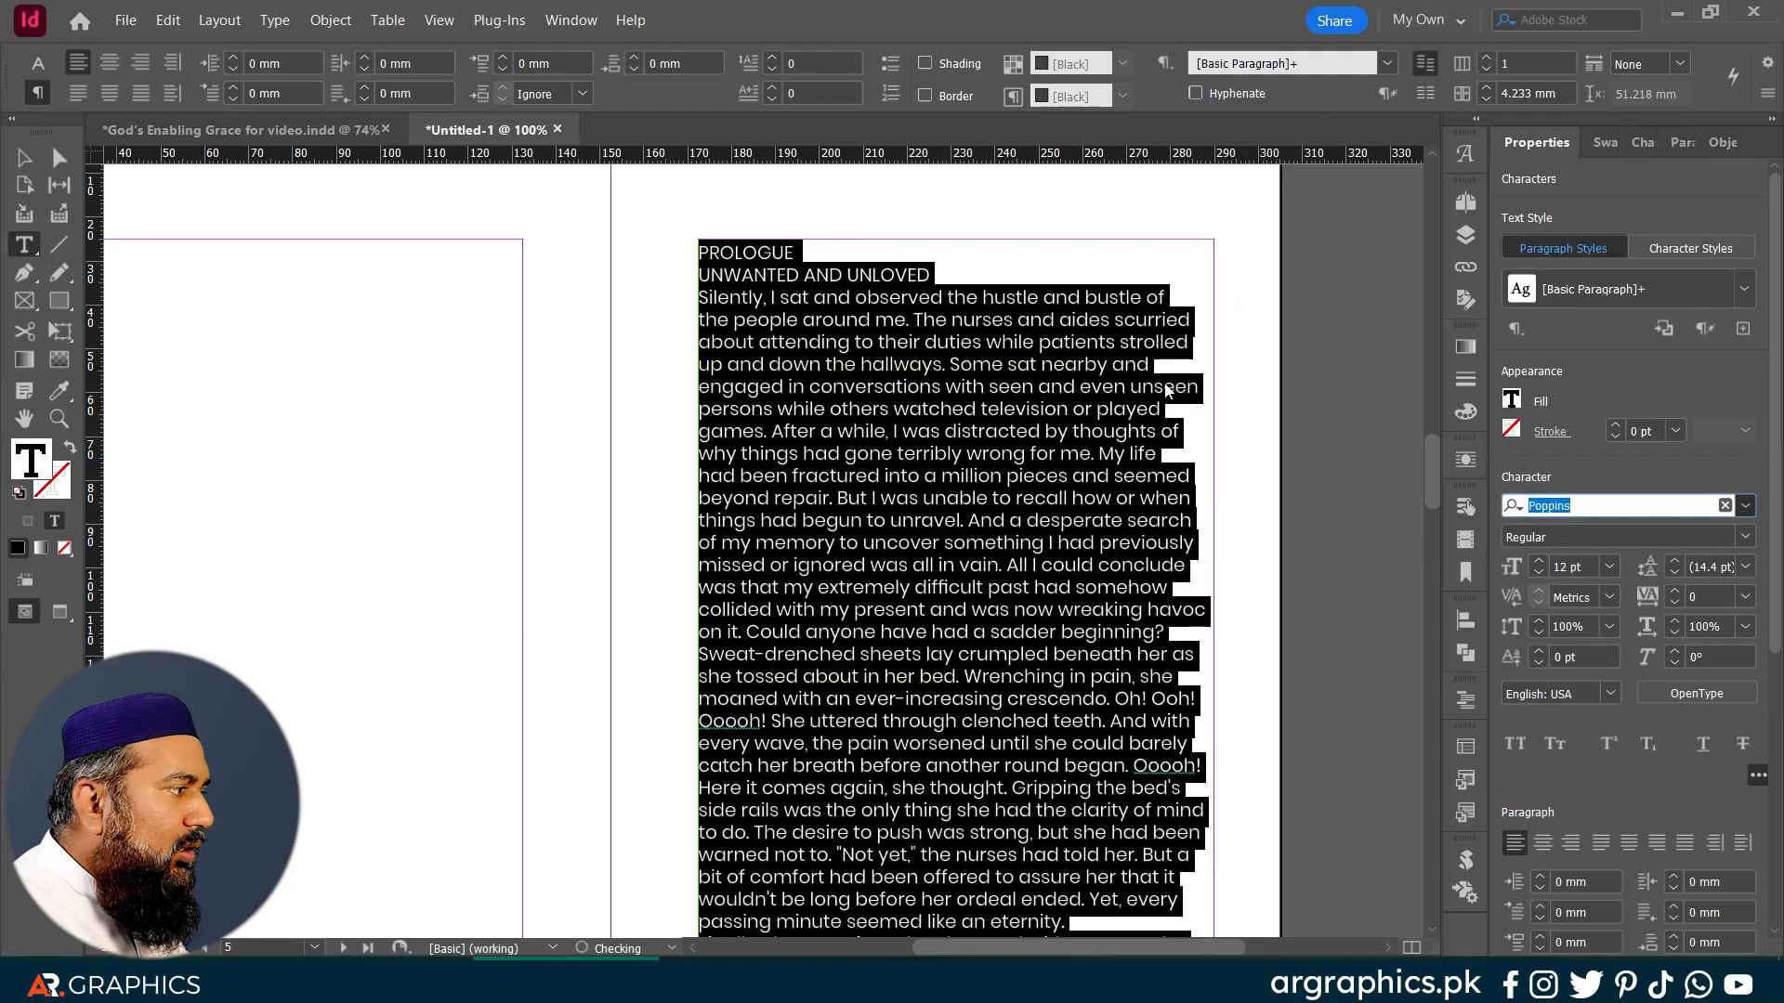
# Step: Set the manuscript text's size to 11 pt and its leading to 15 pt
pyautogui.click(1566, 565)
pyautogui.write('11')
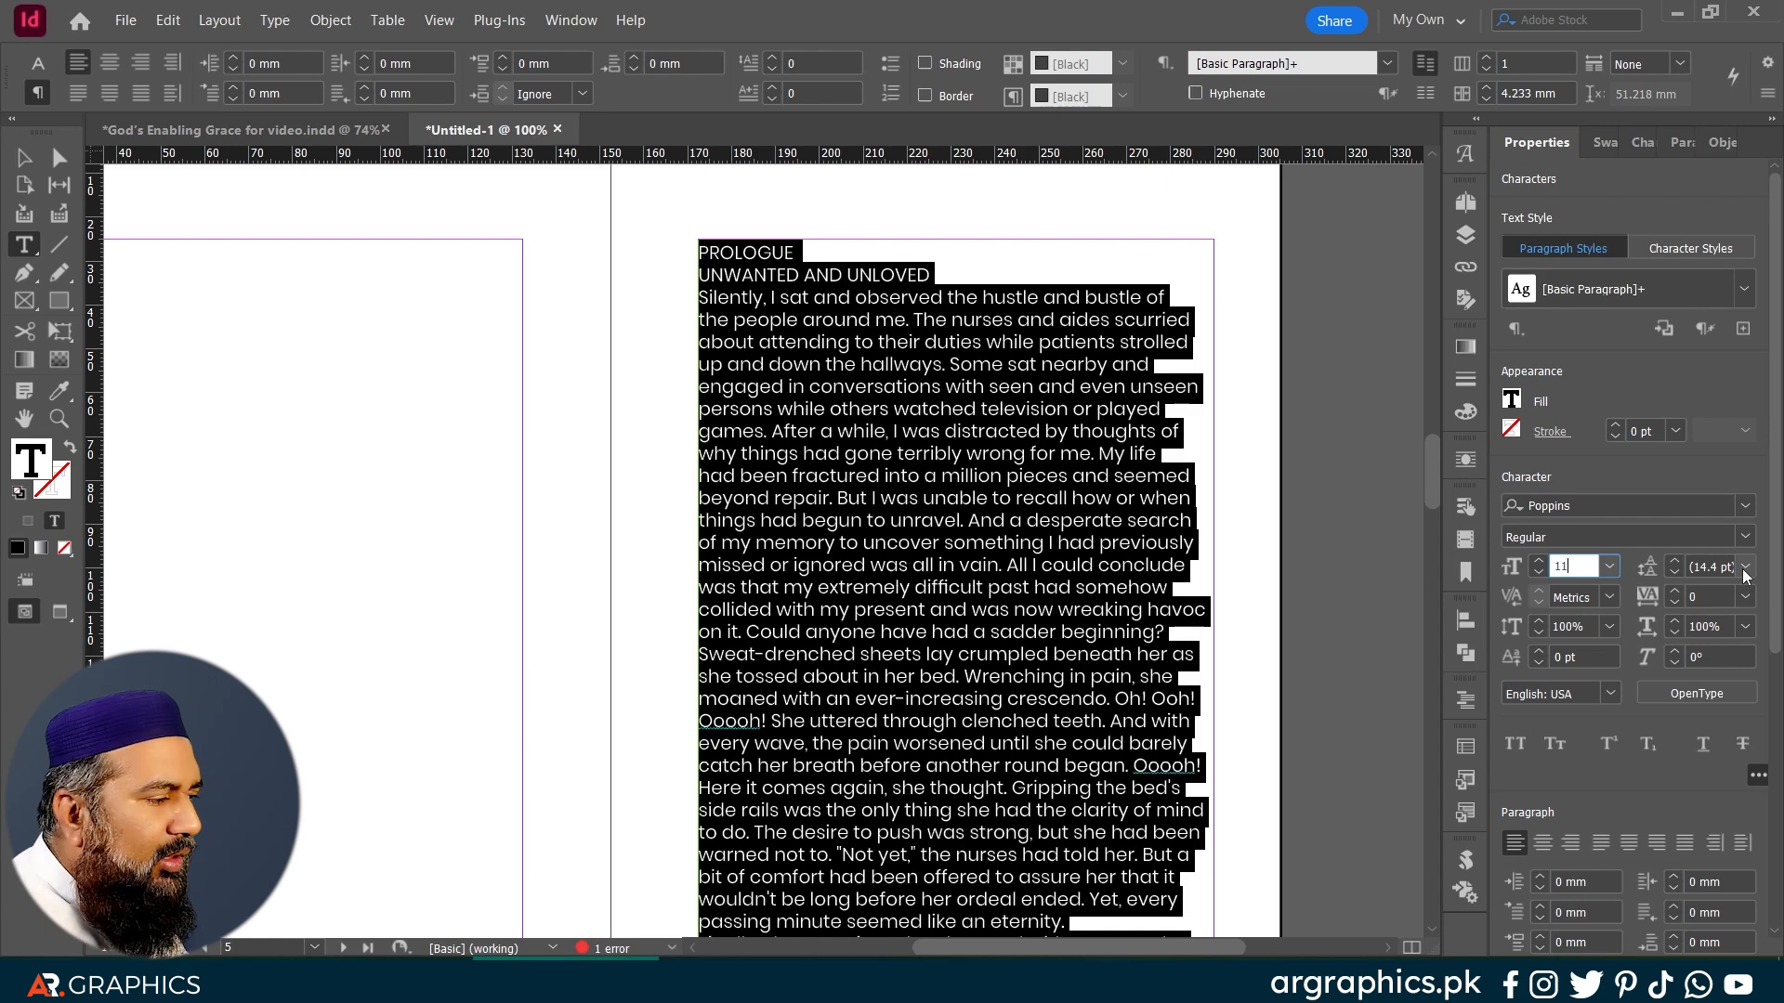
pyautogui.press('Tab')
pyautogui.write('15')
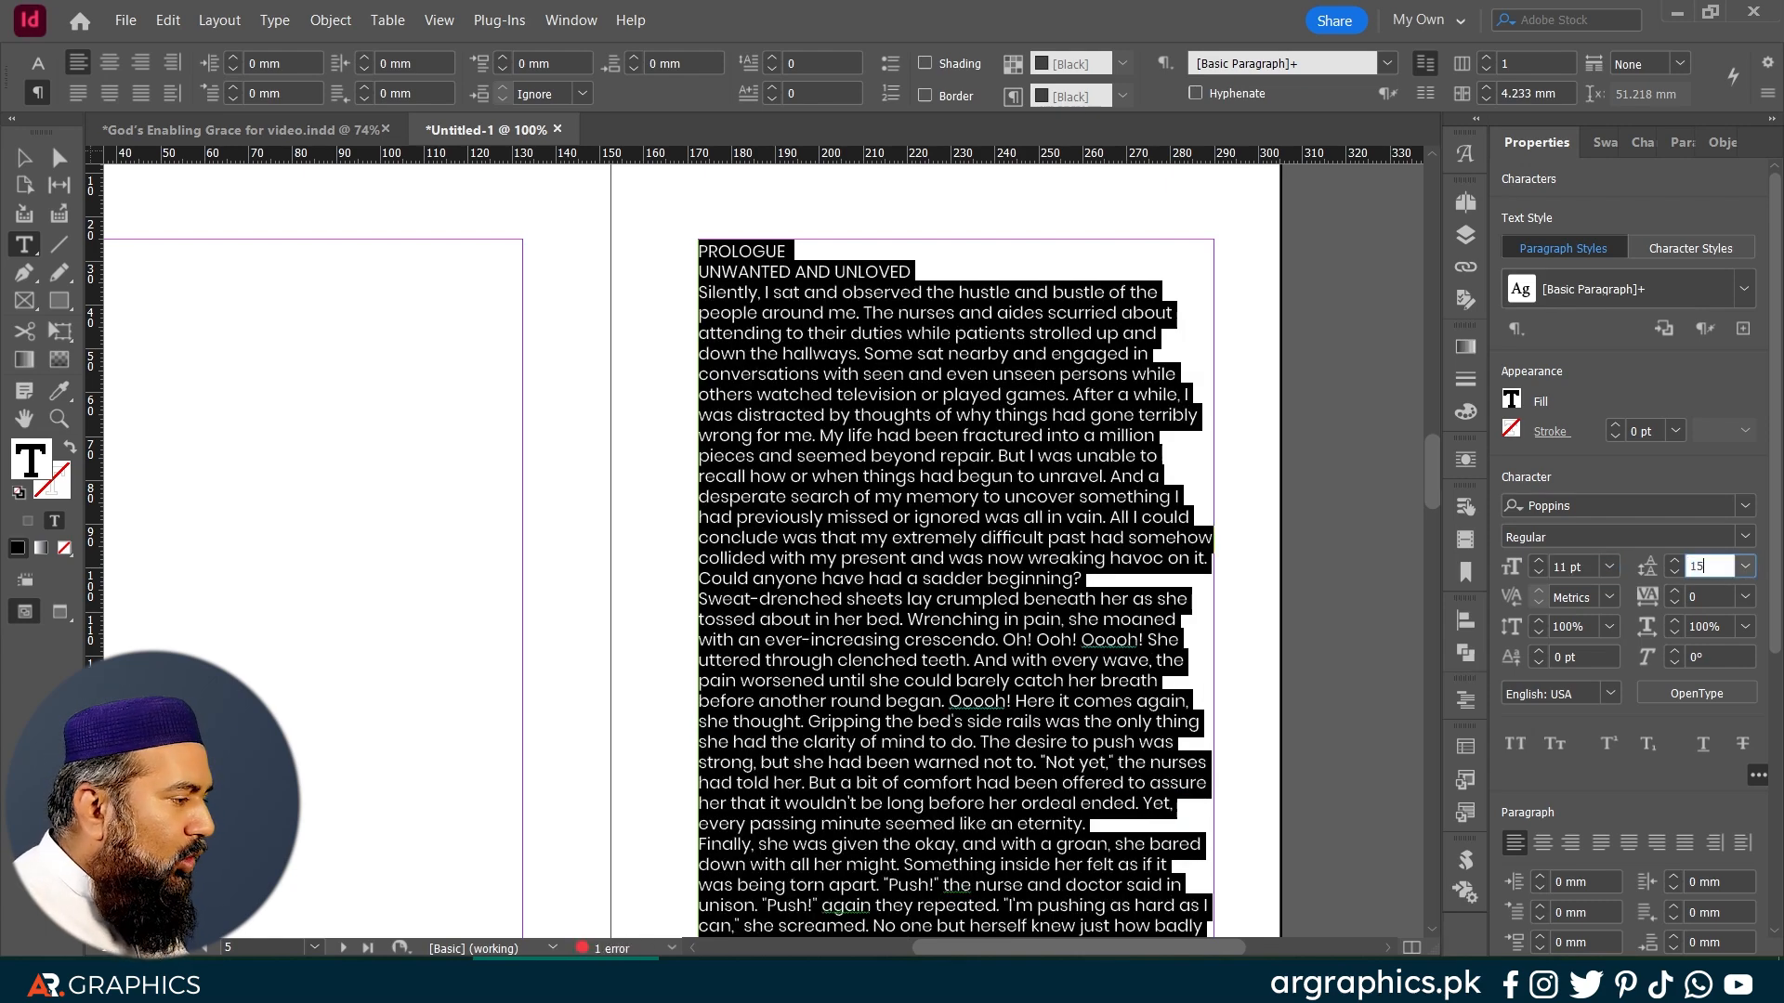
pyautogui.press('Return')
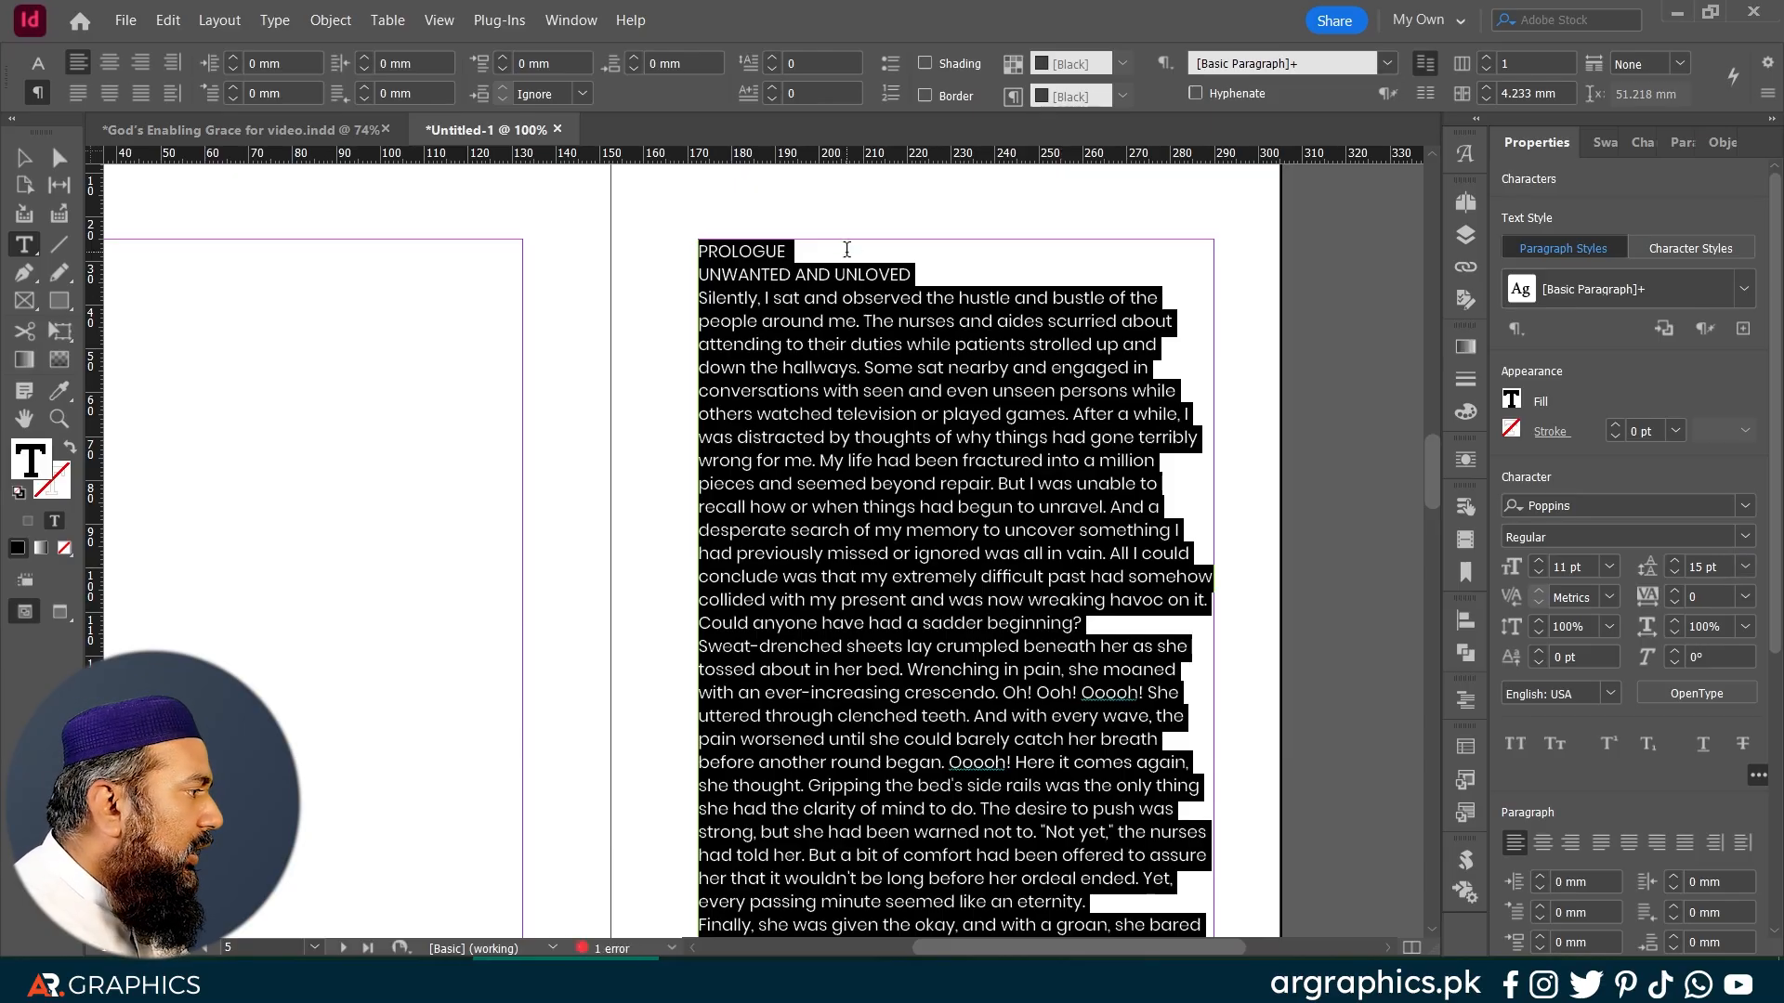
# Step: Center the PROLOGUE heading line at the start of the text
pyautogui.keyDown('alt'); pyautogui.scroll(1, 926, 272); pyautogui.keyUp('alt')
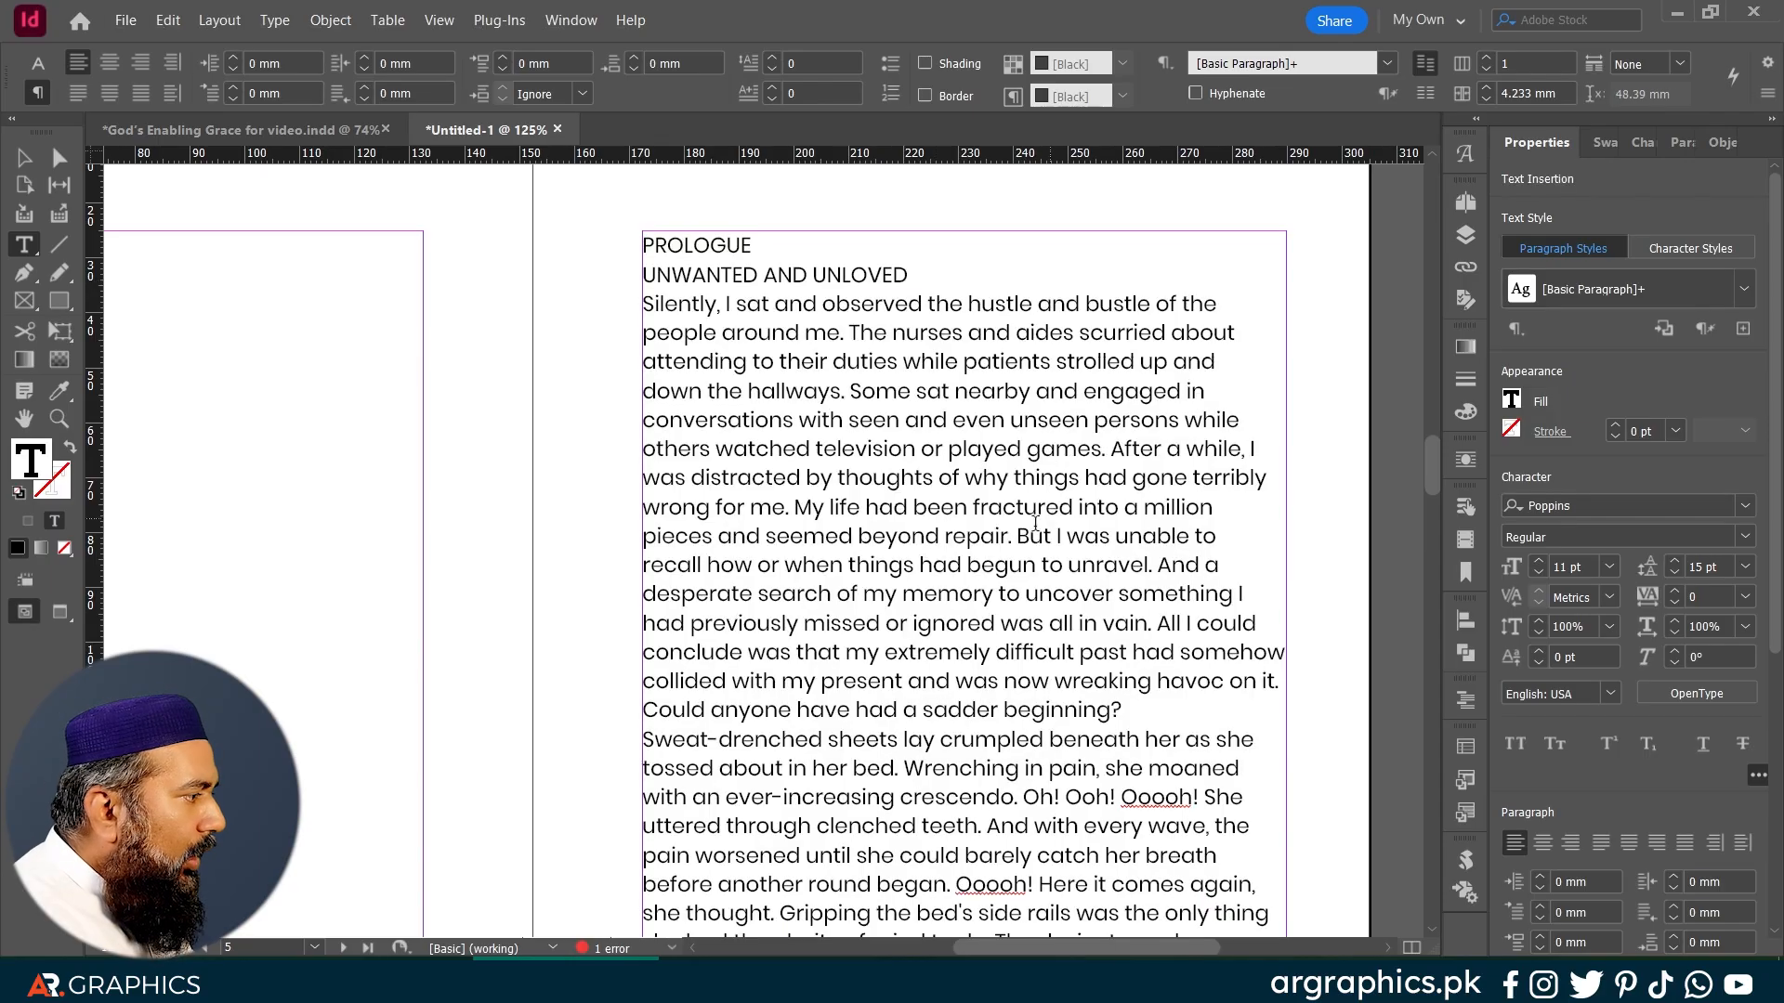
pyautogui.click(929, 275)
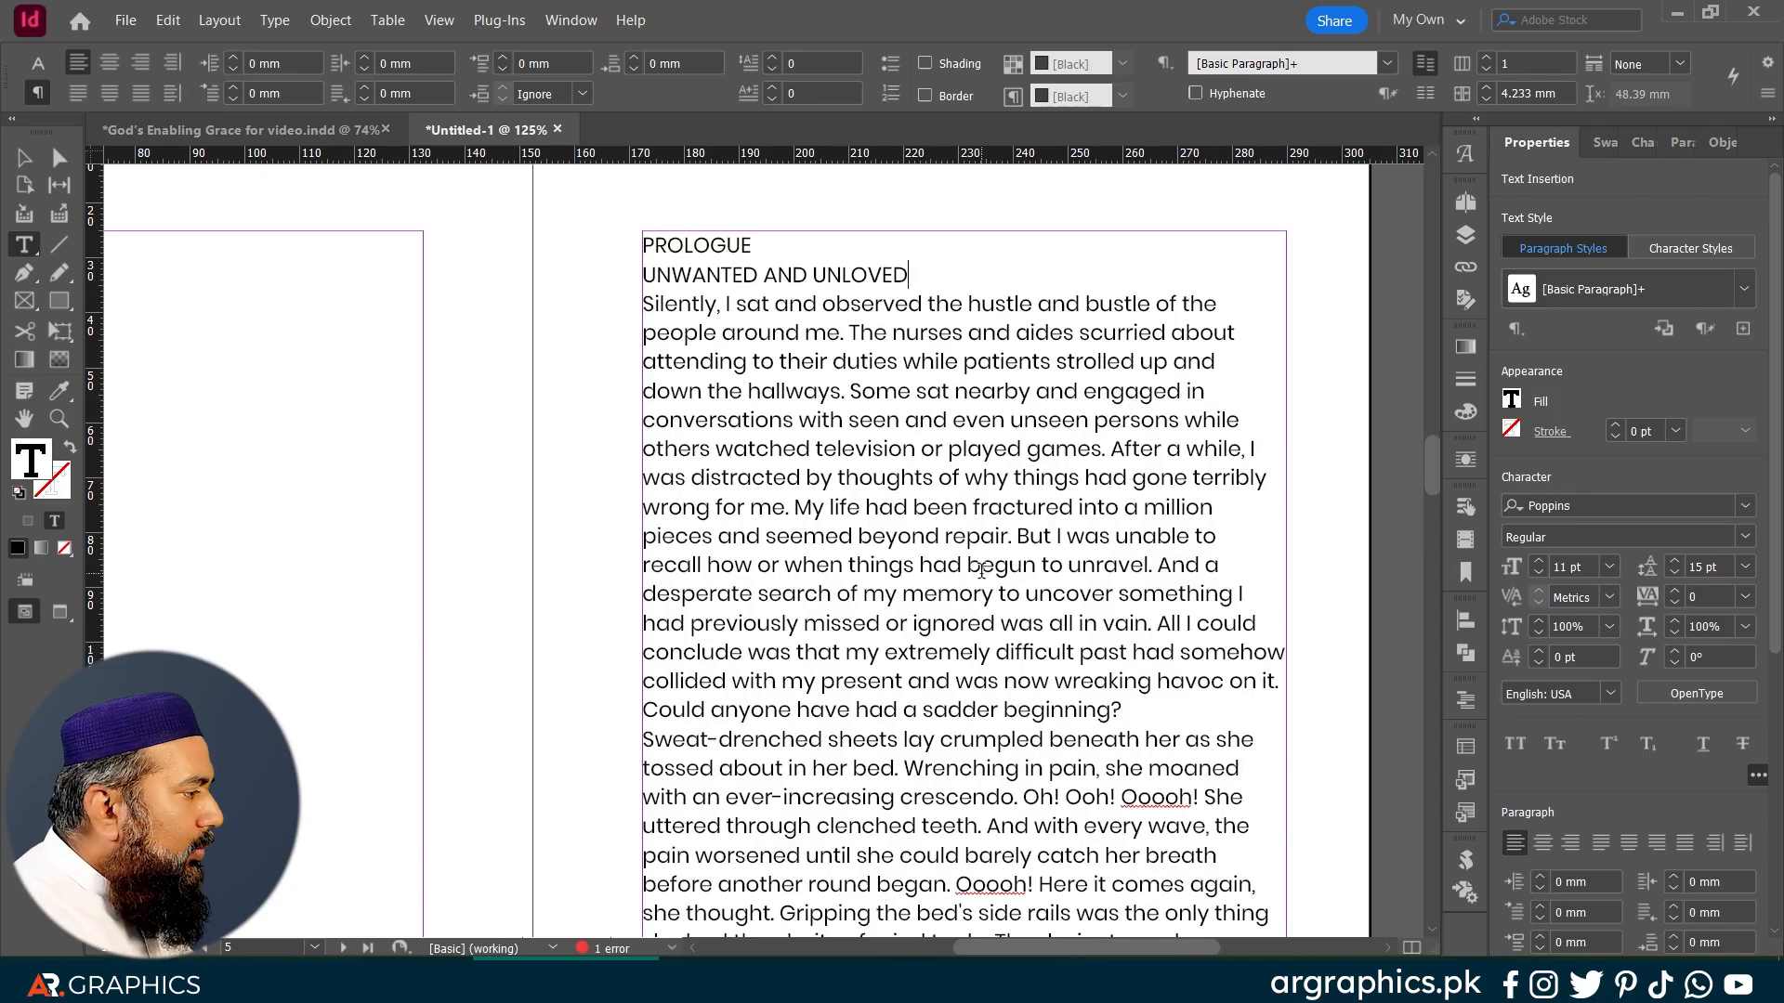
pyautogui.keyDown('alt'); pyautogui.scroll(2, 723, 246); pyautogui.keyUp('alt')
pyautogui.doubleClick(700, 244)
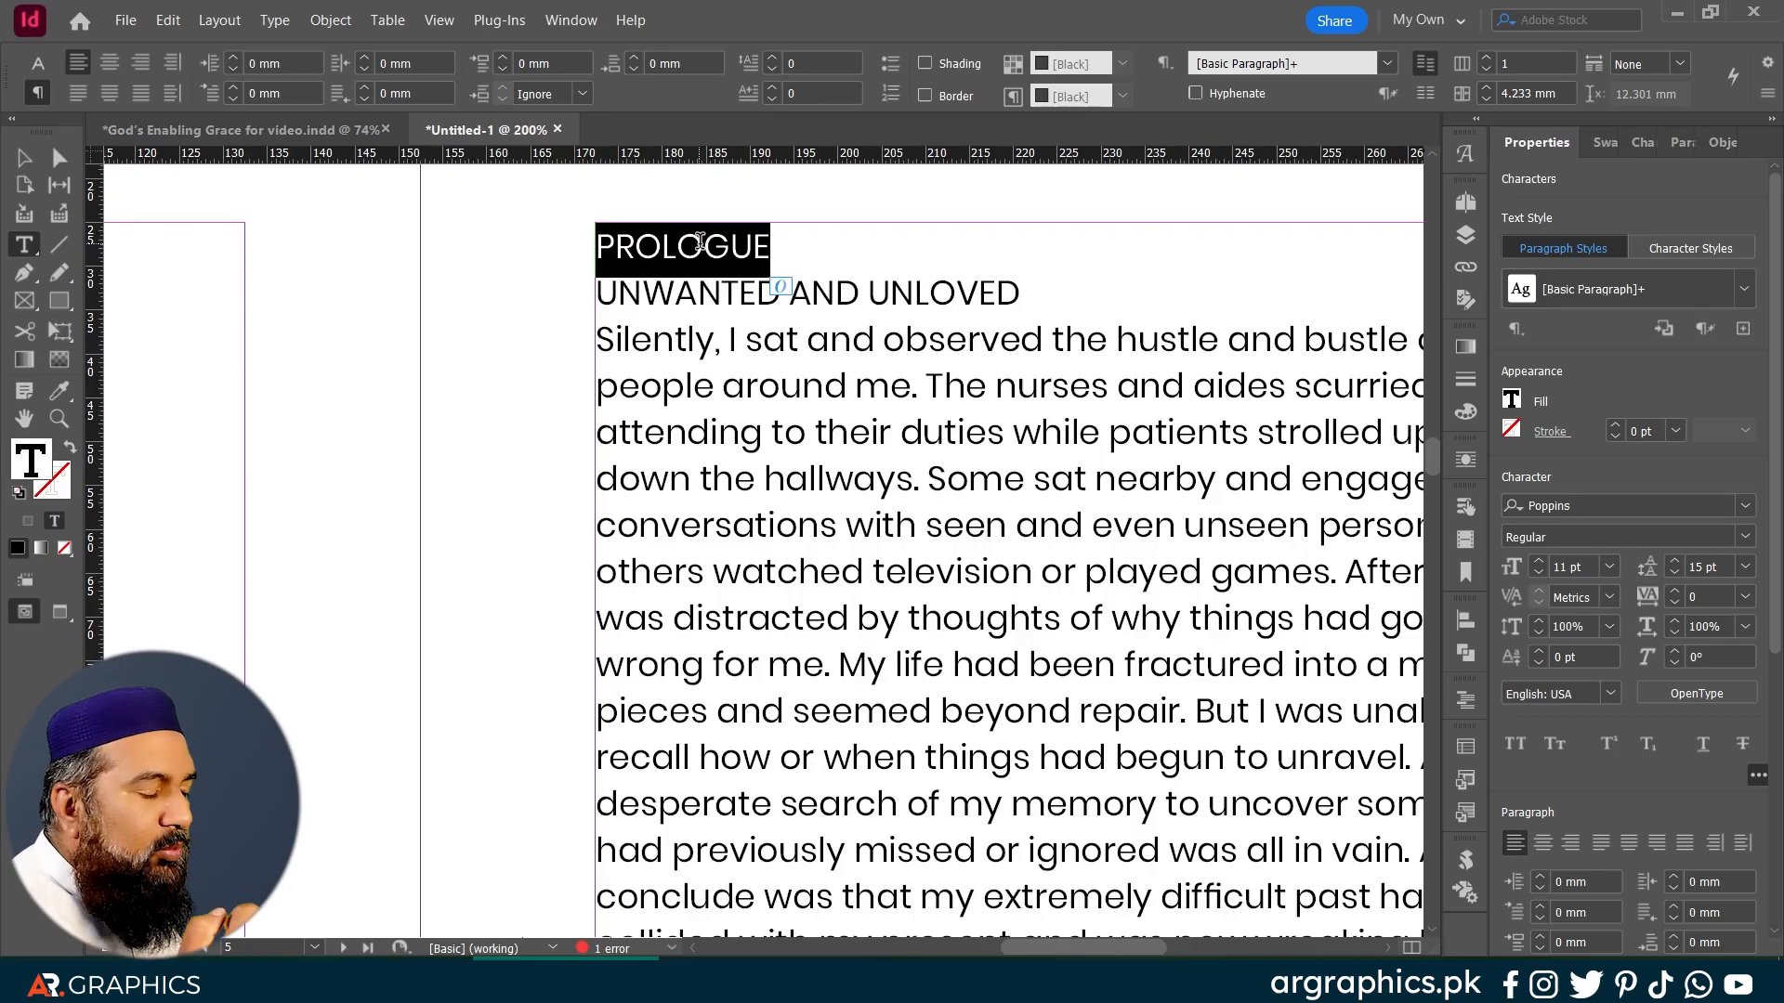
pyautogui.tripleClick(771, 248)
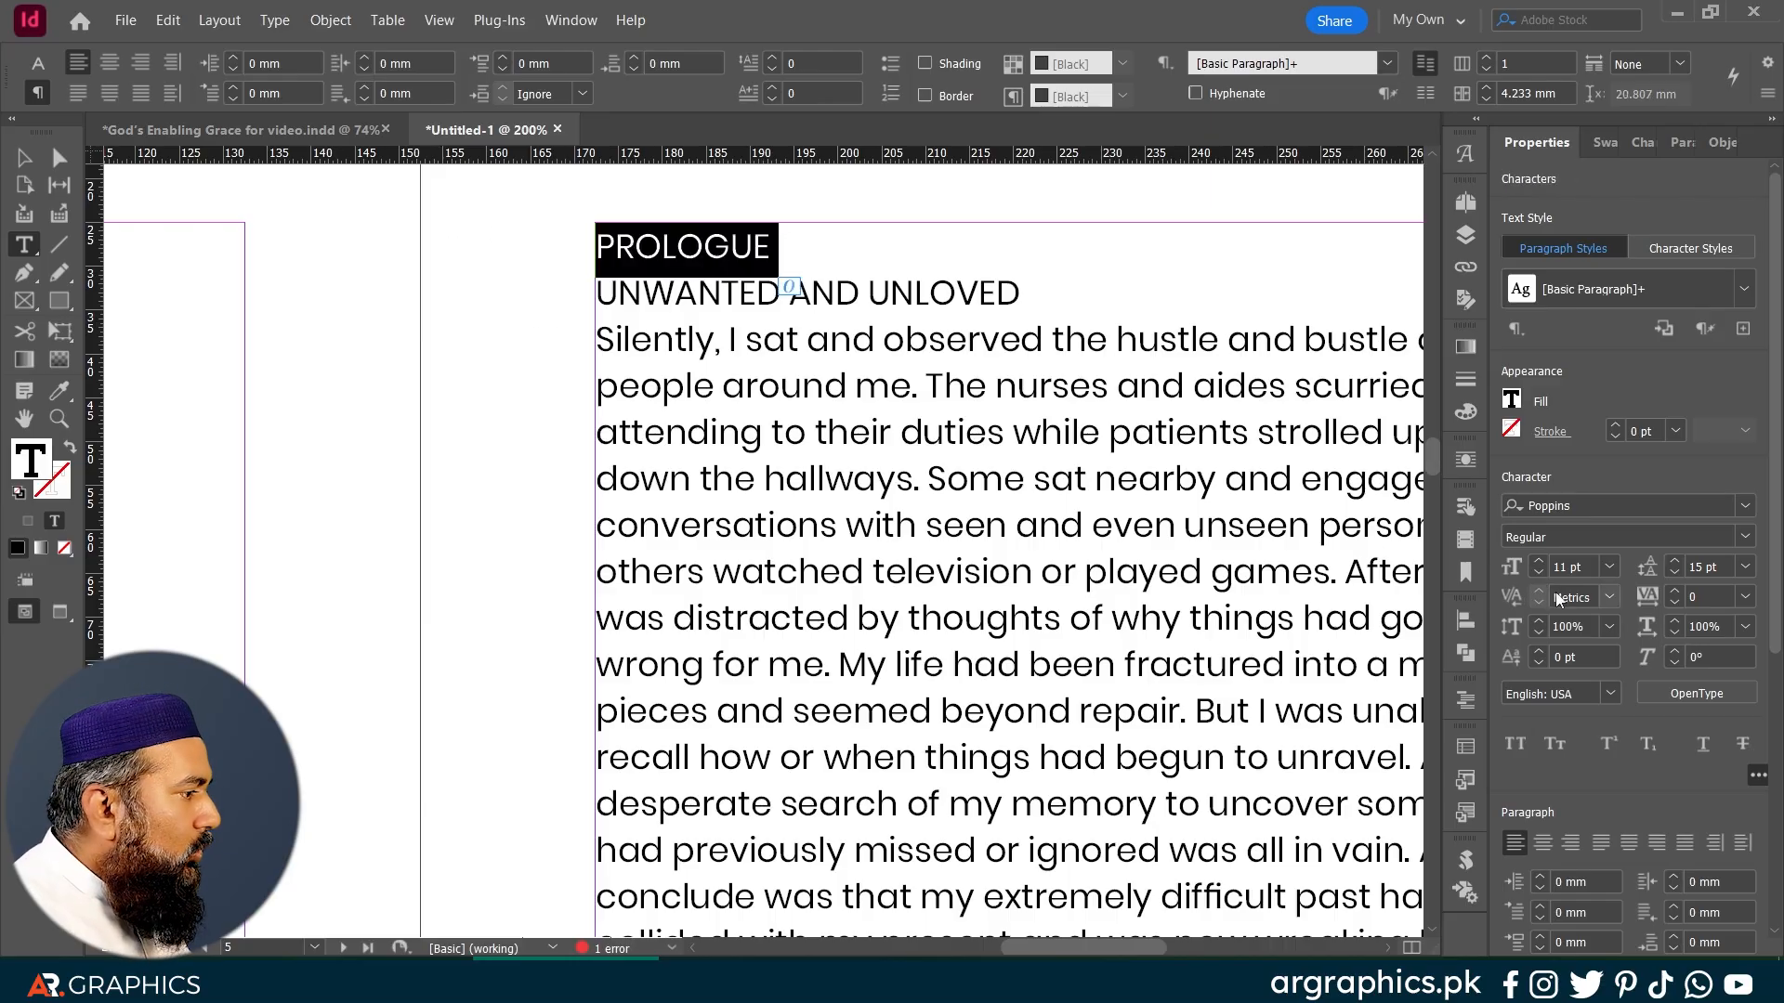
pyautogui.click(1544, 844)
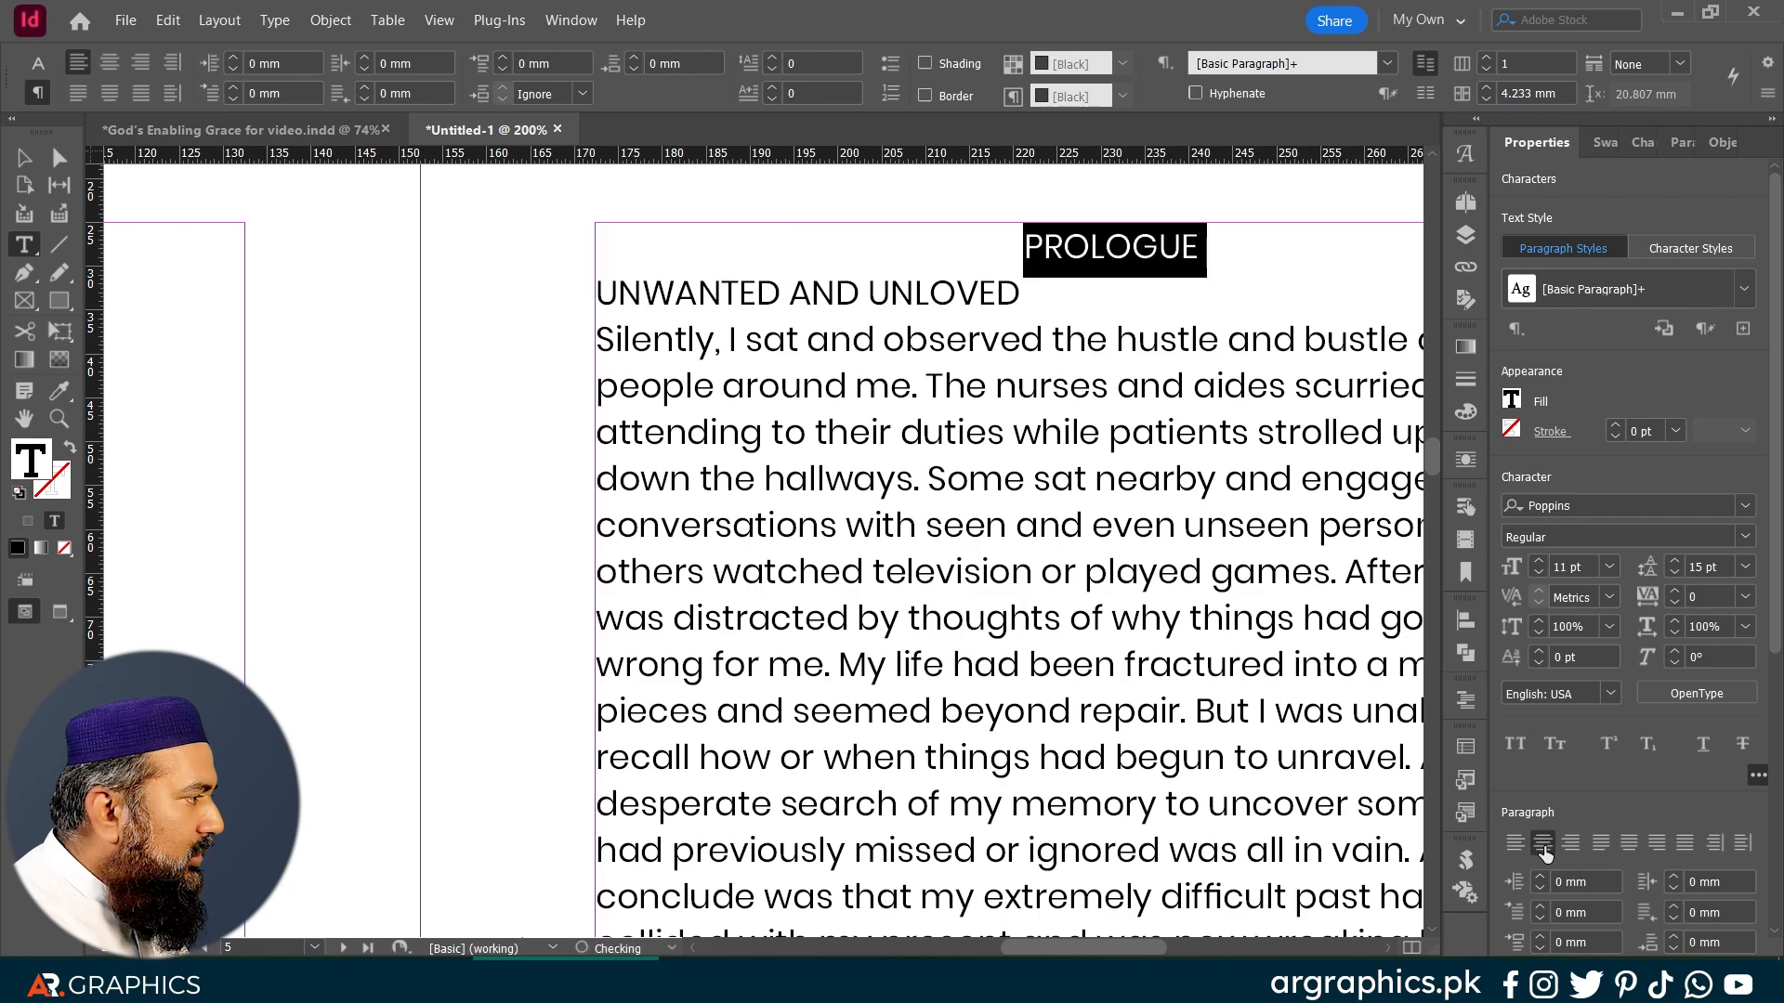
pyautogui.hscroll(3, 928, 430)
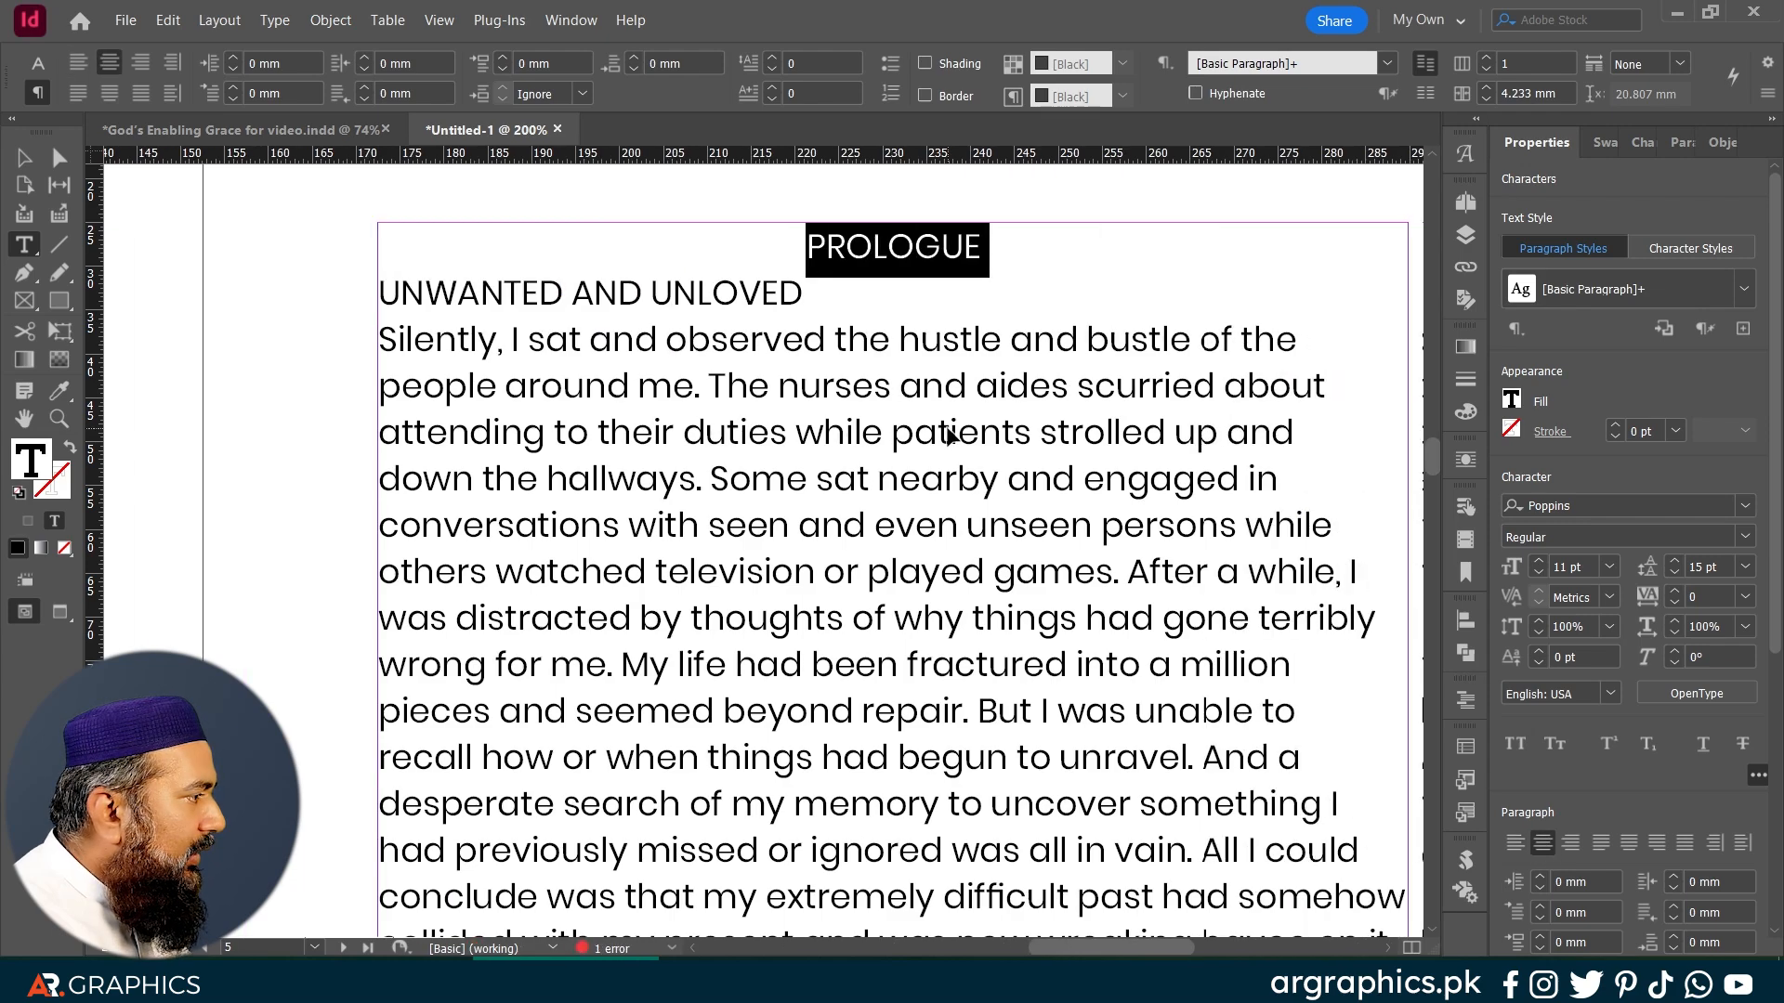
# Step: Set the PROLOGUE heading to 16 pt in the Light font style
pyautogui.doubleClick(1560, 569)
pyautogui.write('15')
pyautogui.press('Return')
pyautogui.press('Up')
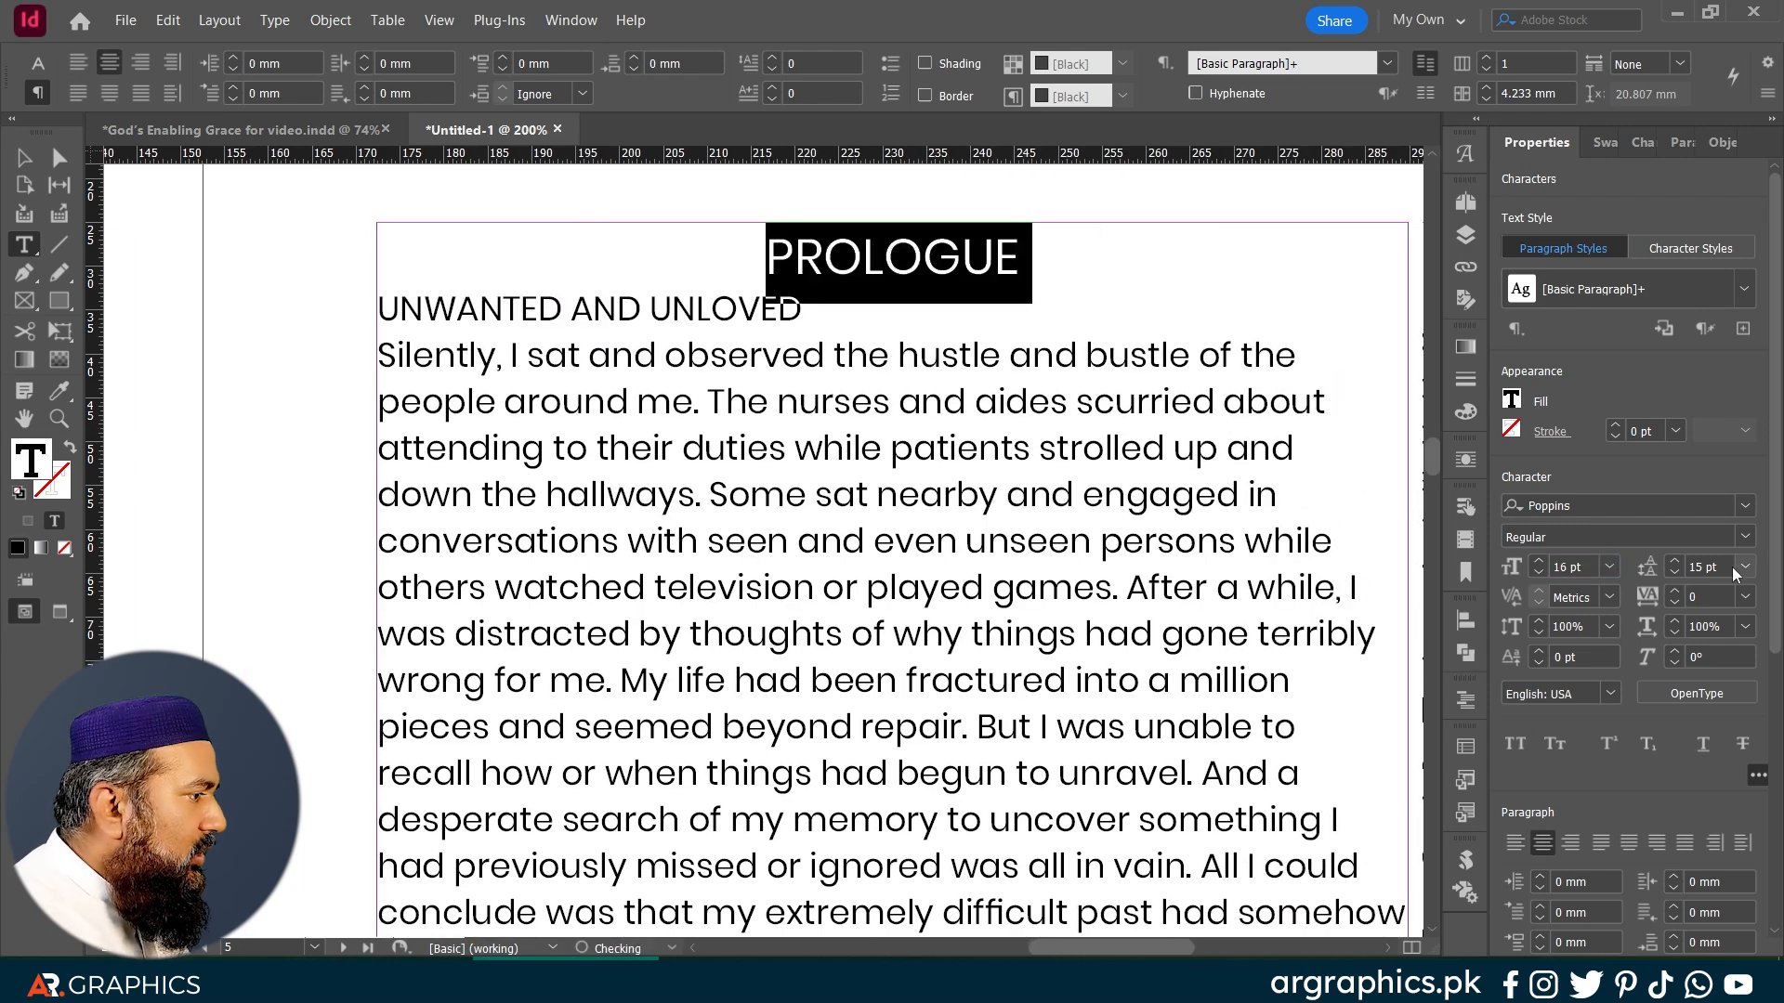
pyautogui.click(1744, 537)
pyautogui.click(1542, 195)
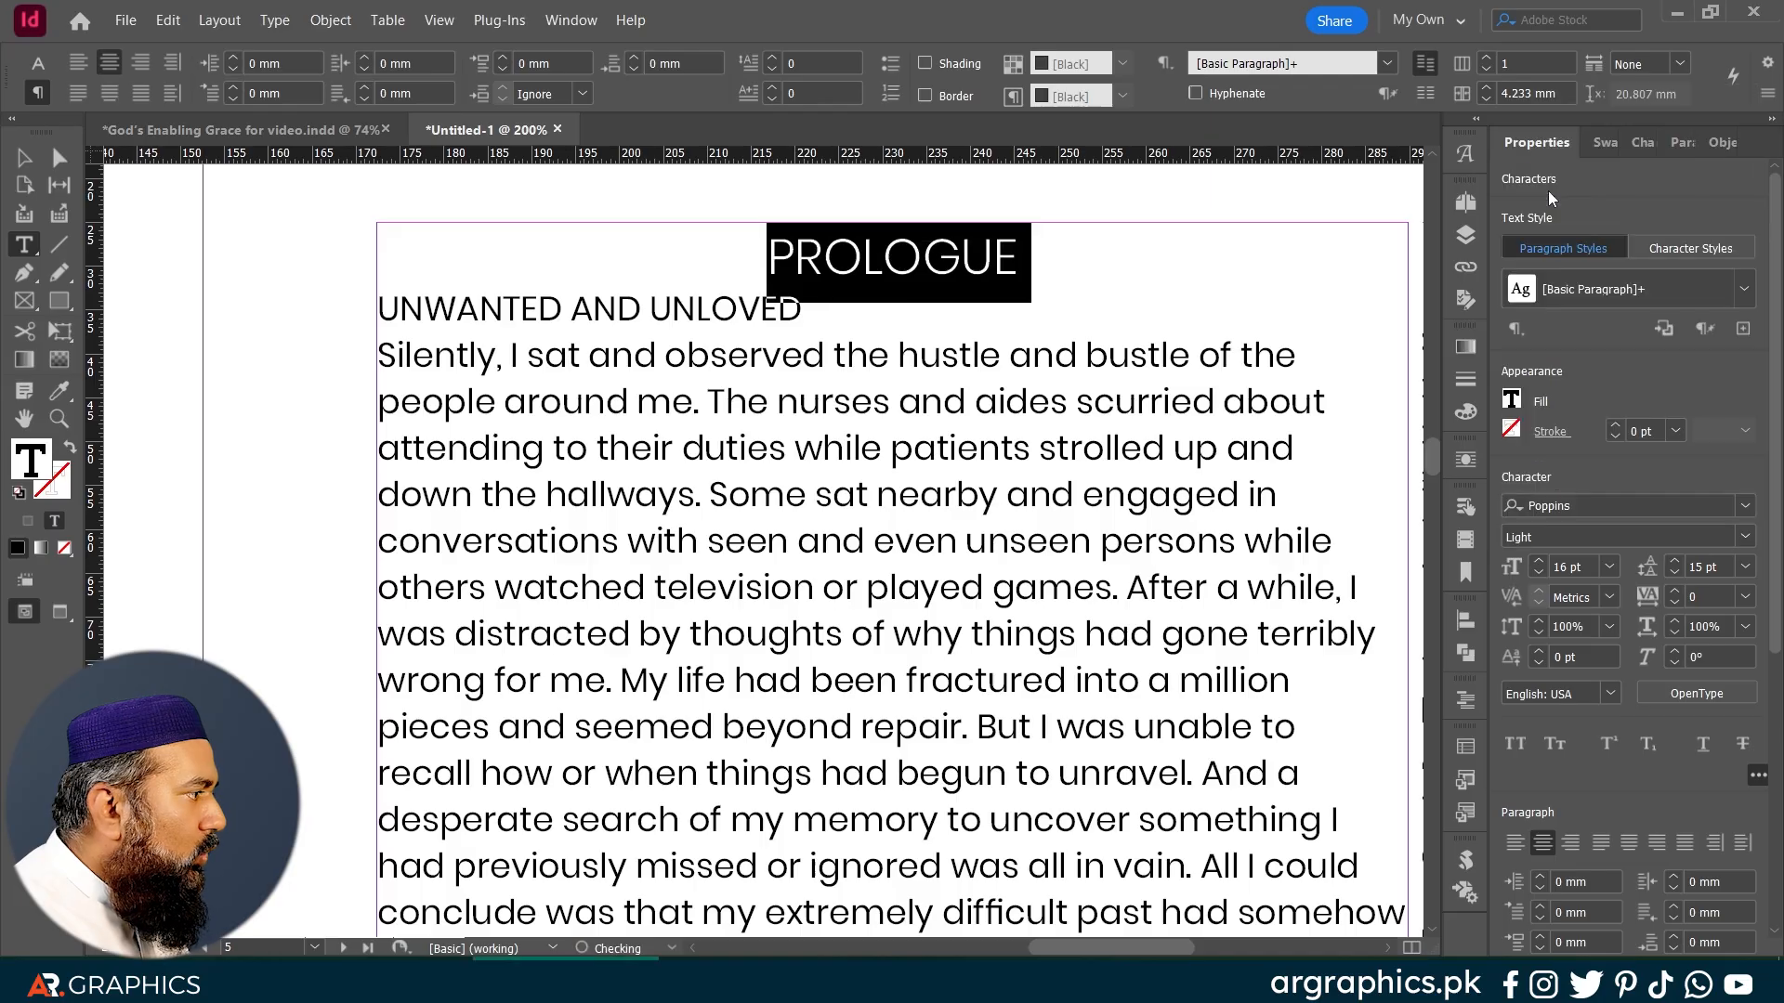
# Step: Set the PROLOGUE heading's tracking to 200
pyautogui.doubleClick(1693, 595)
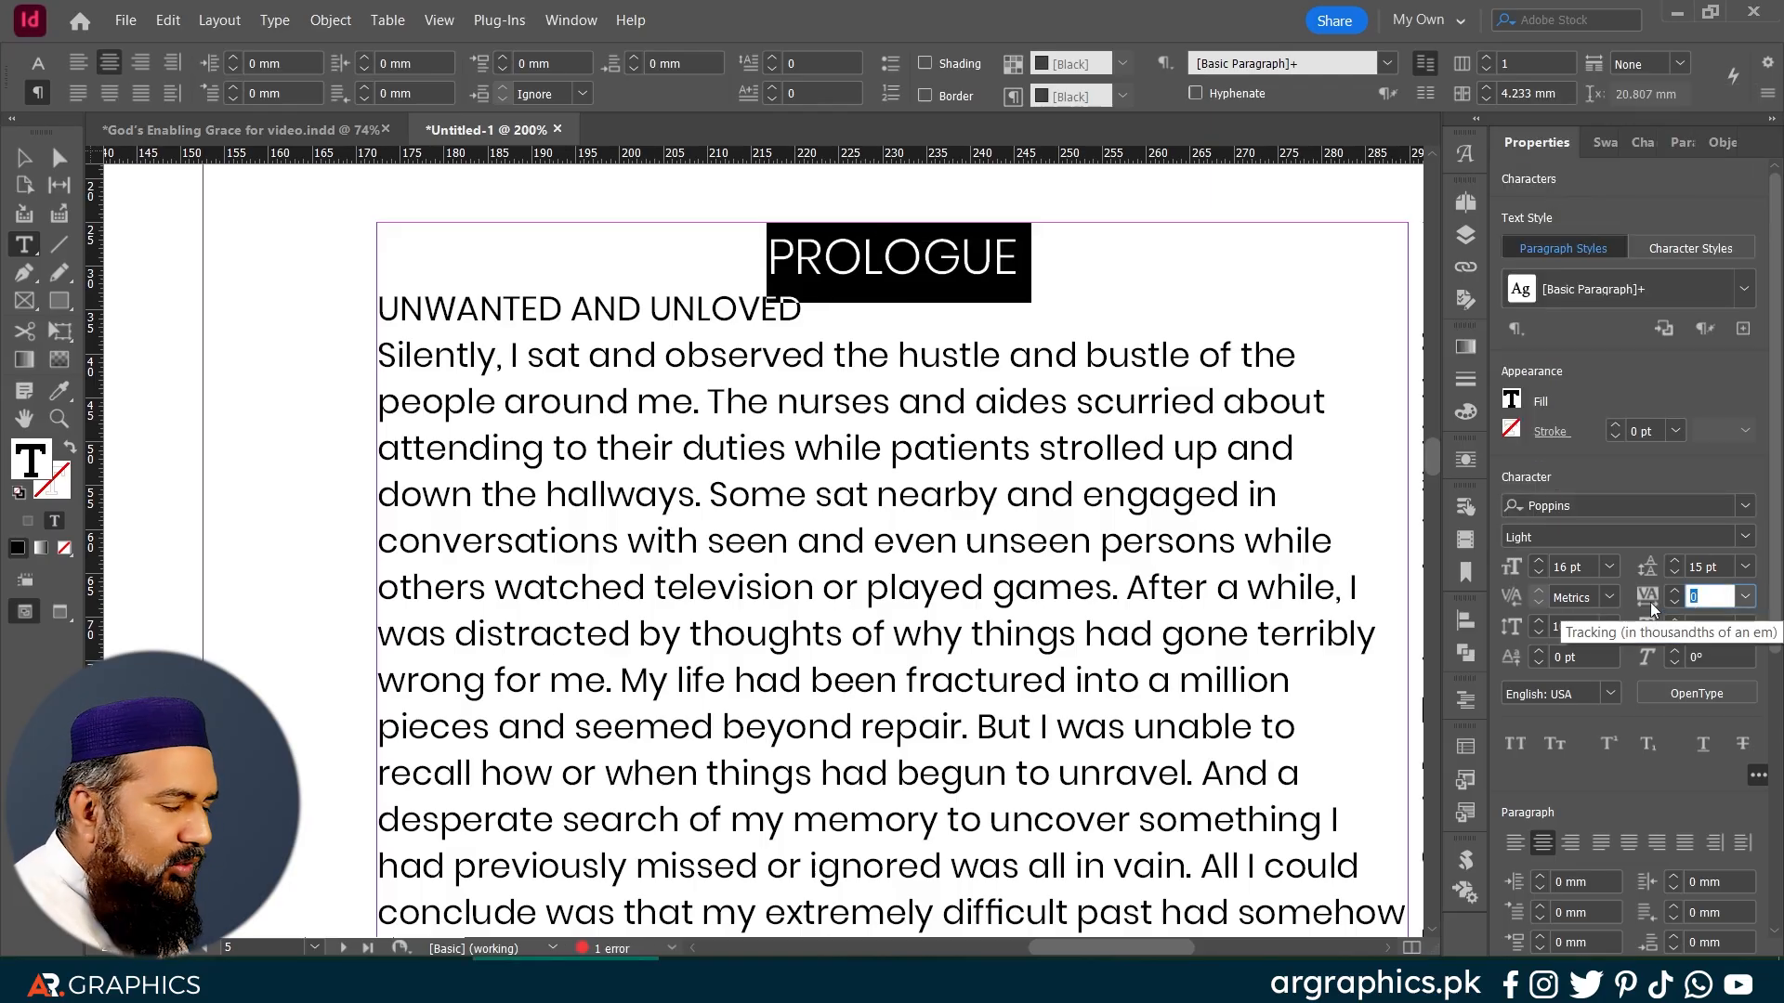
pyautogui.write('200')
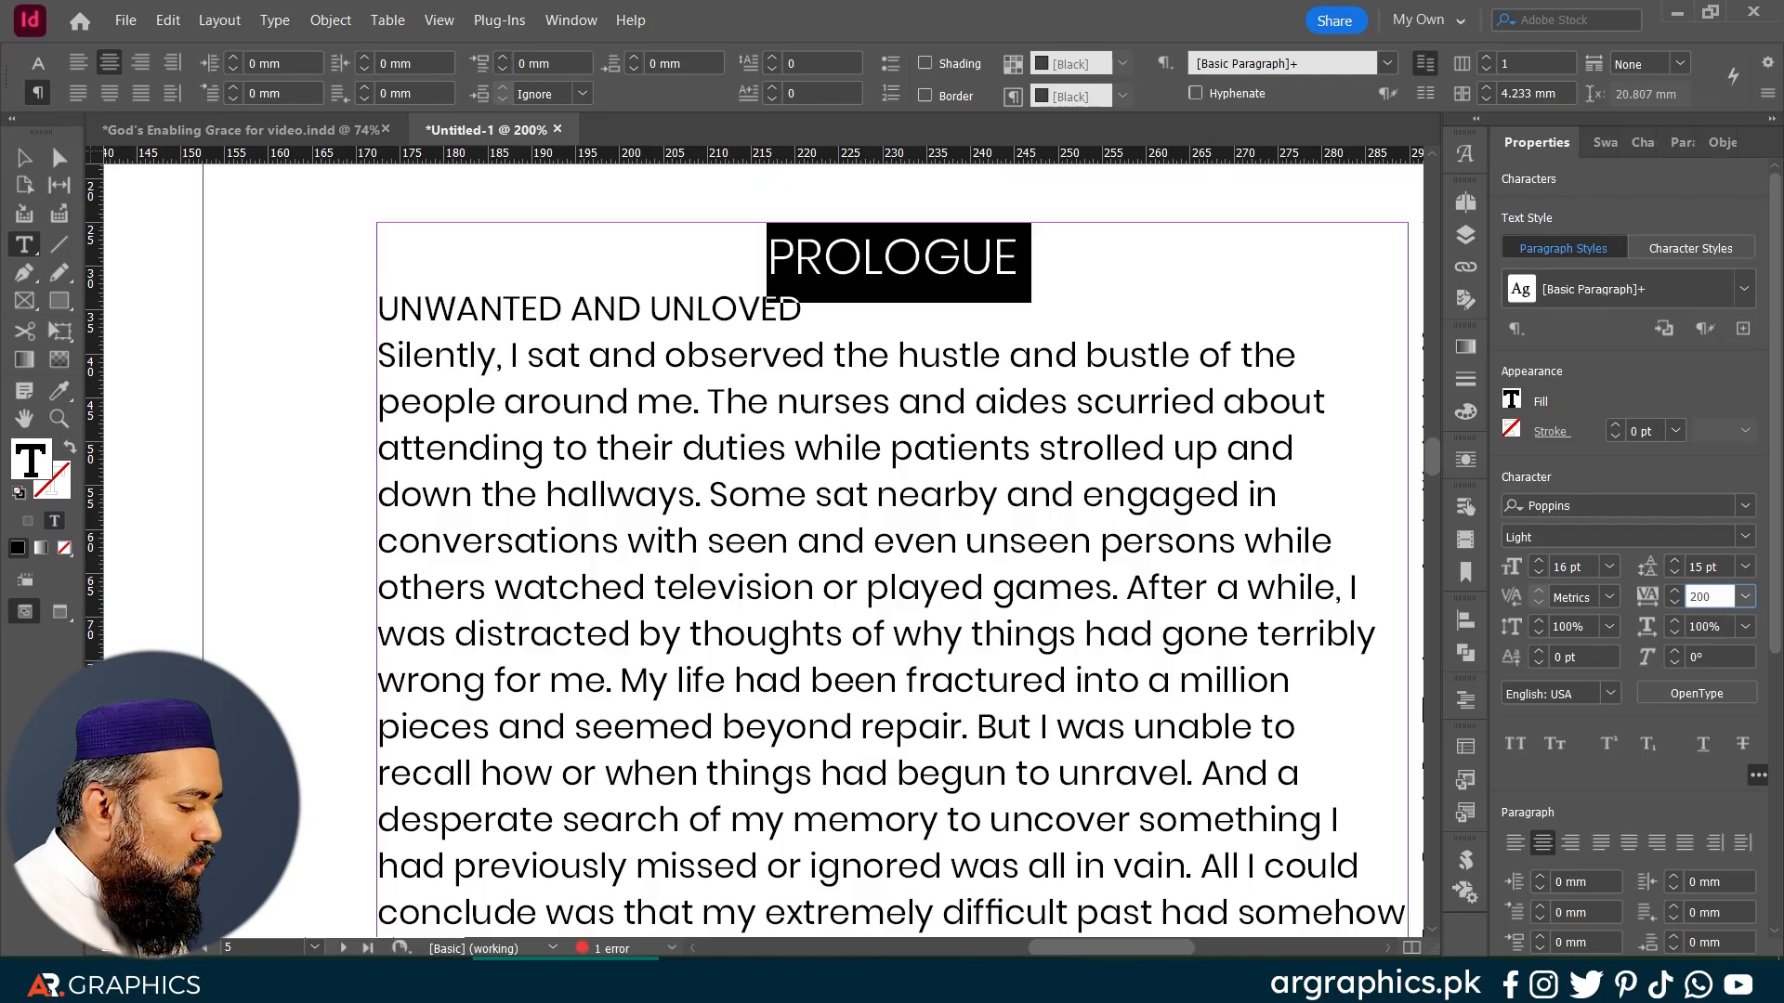
pyautogui.press('Return')
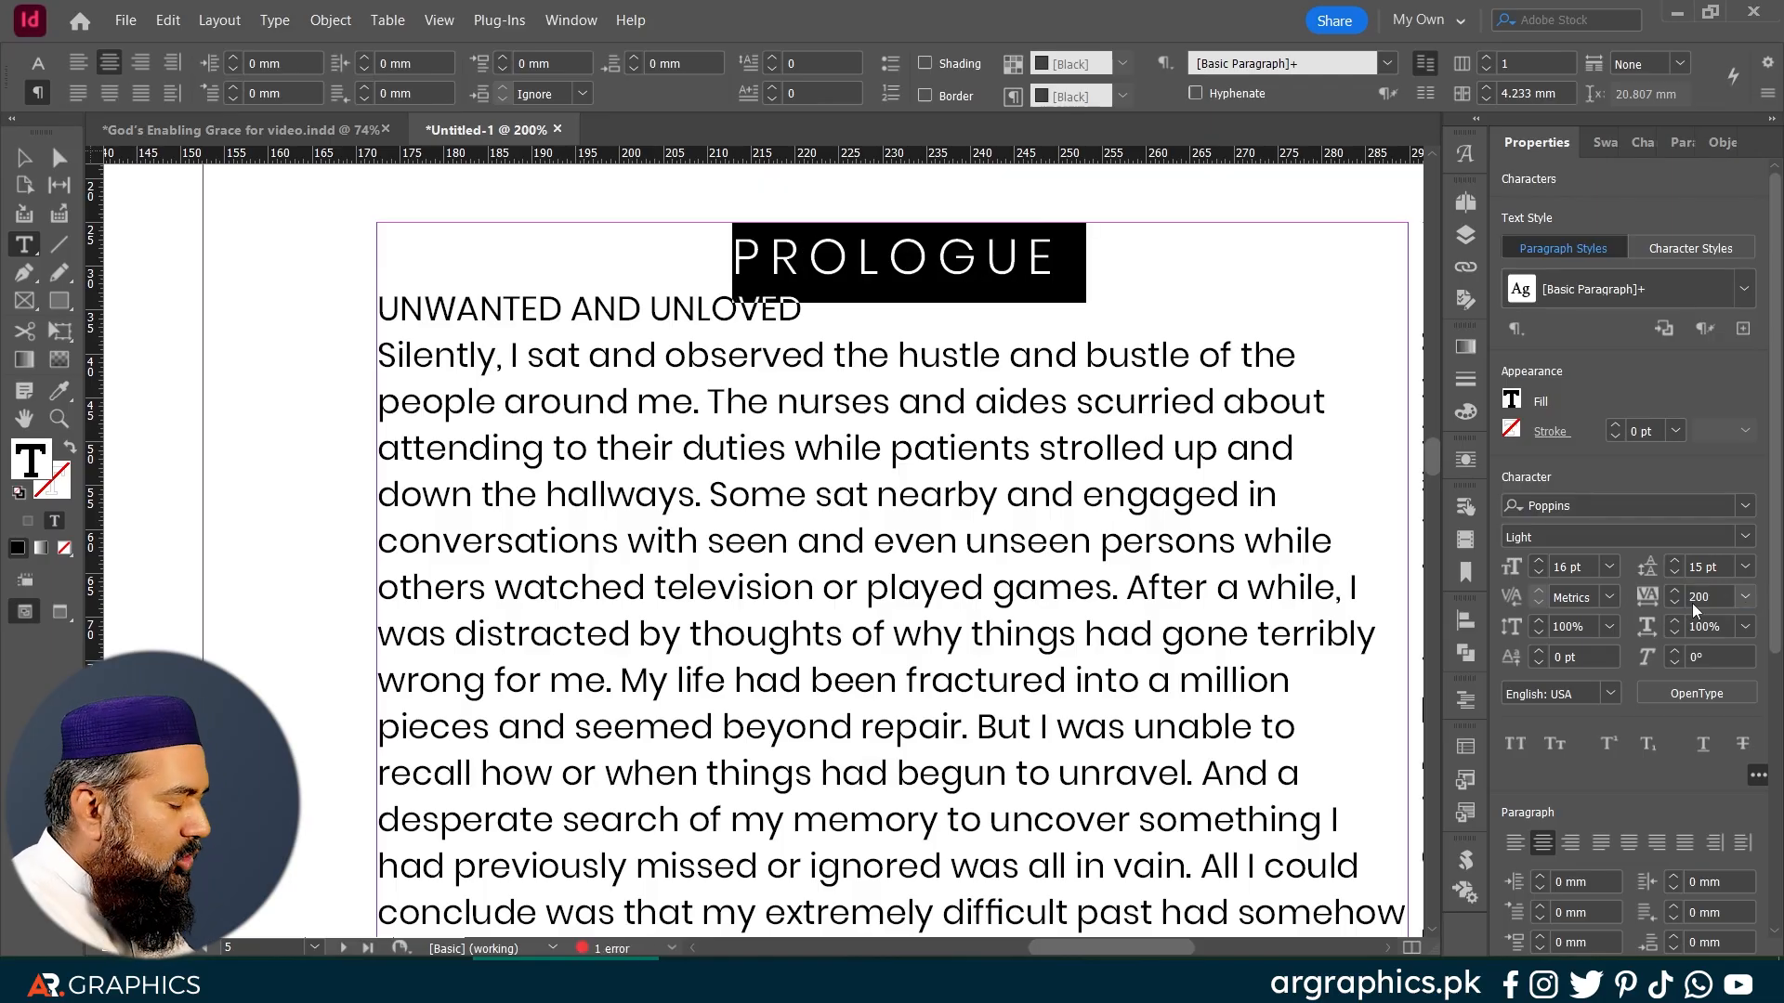
# Step: Create a CMYK process color swatch of C=0 M=0 Y=0 K=80 and apply it to the PROLOGUE heading
pyautogui.click(909, 255)
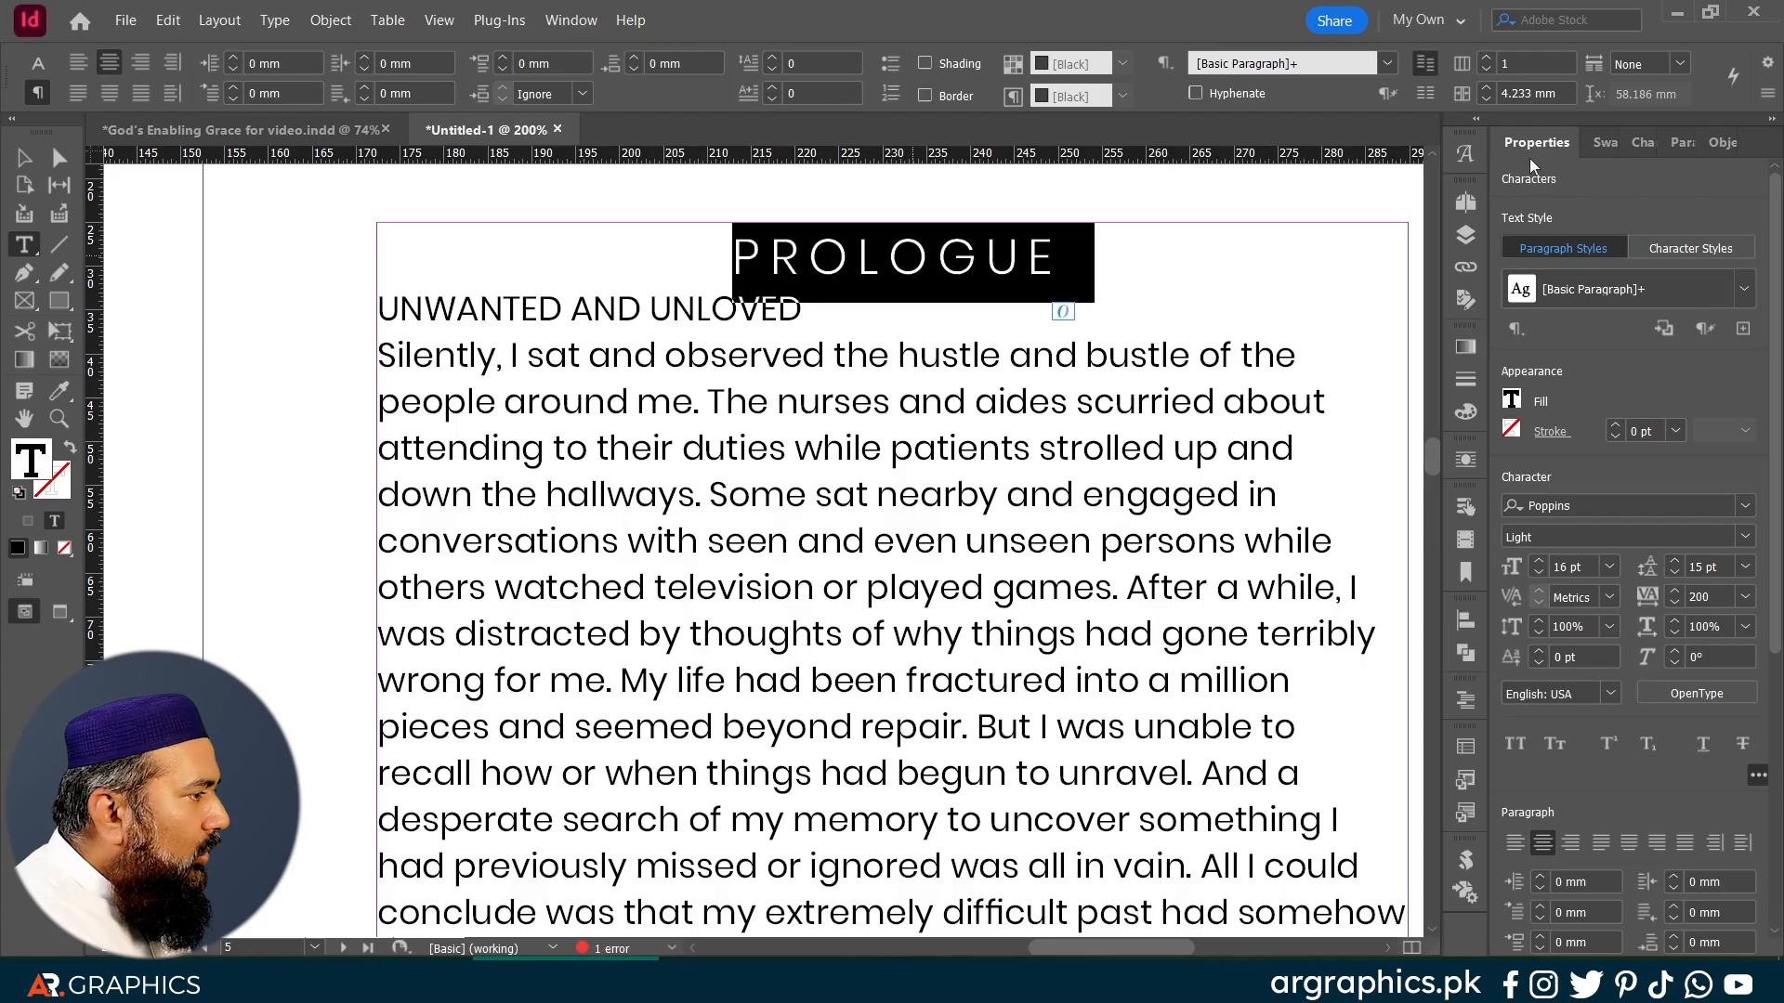
pyautogui.click(1604, 142)
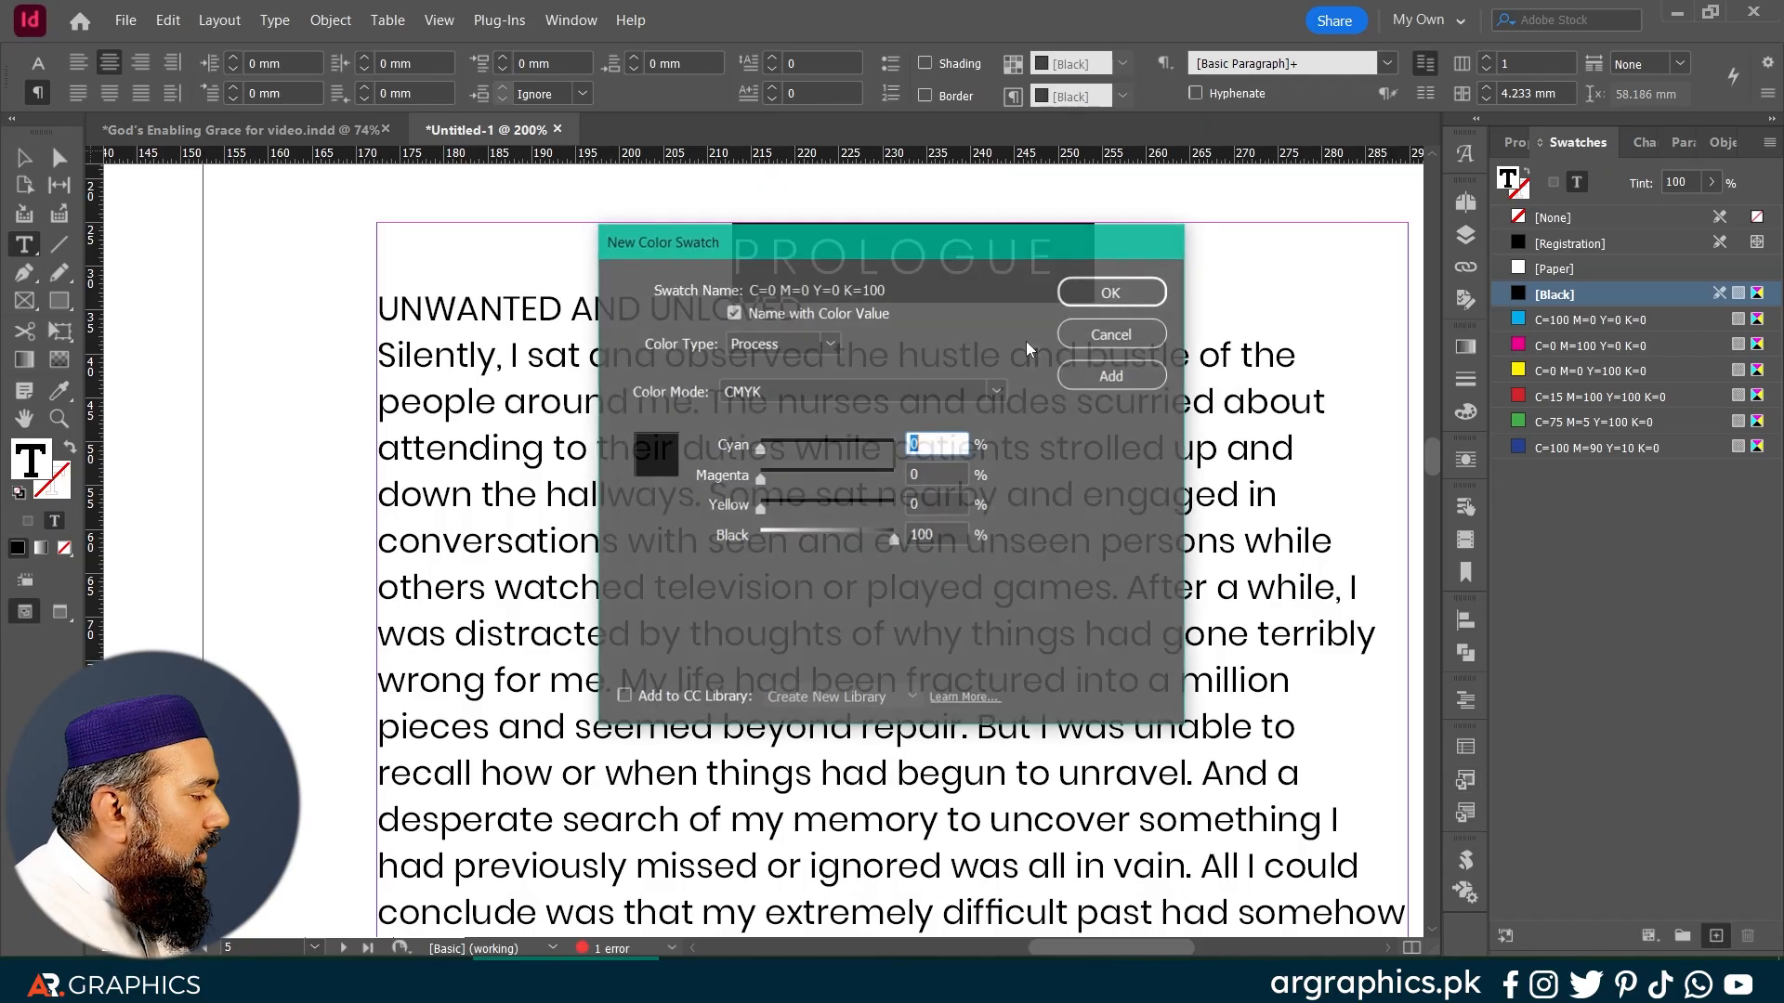
pyautogui.click(816, 391)
pyautogui.click(816, 392)
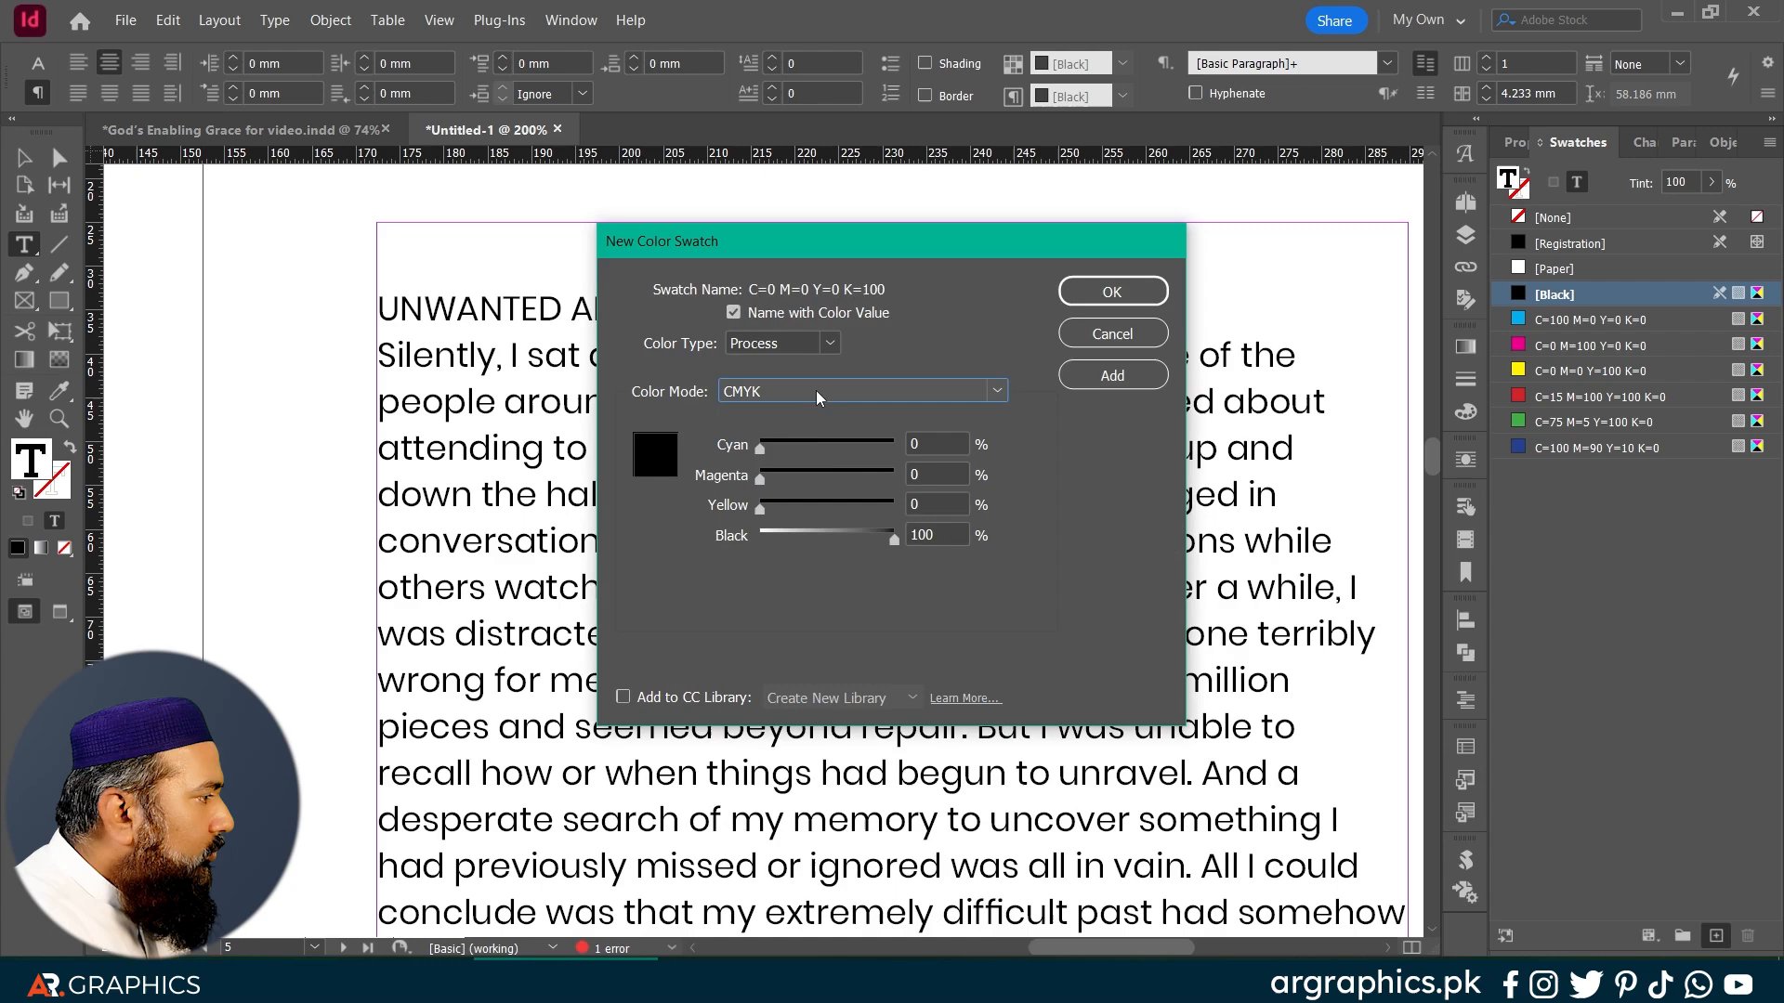
pyautogui.click(878, 533)
pyautogui.doubleClick(941, 532)
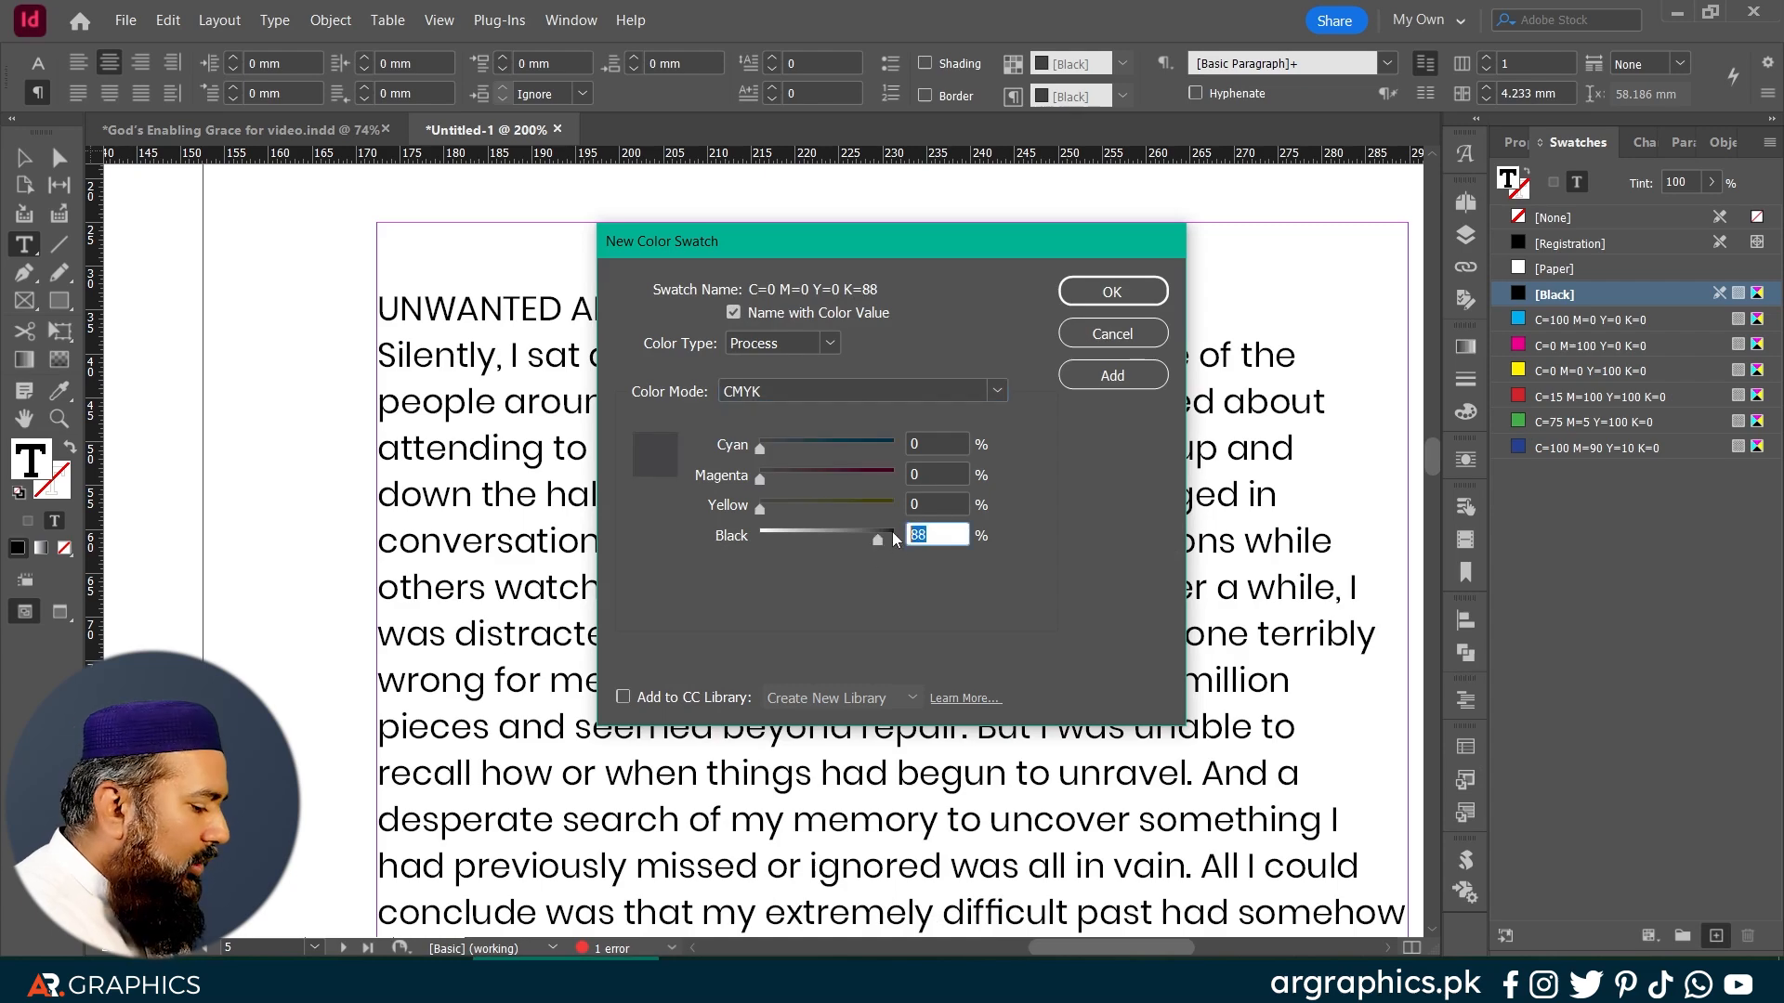
pyautogui.write('80')
pyautogui.click(1112, 291)
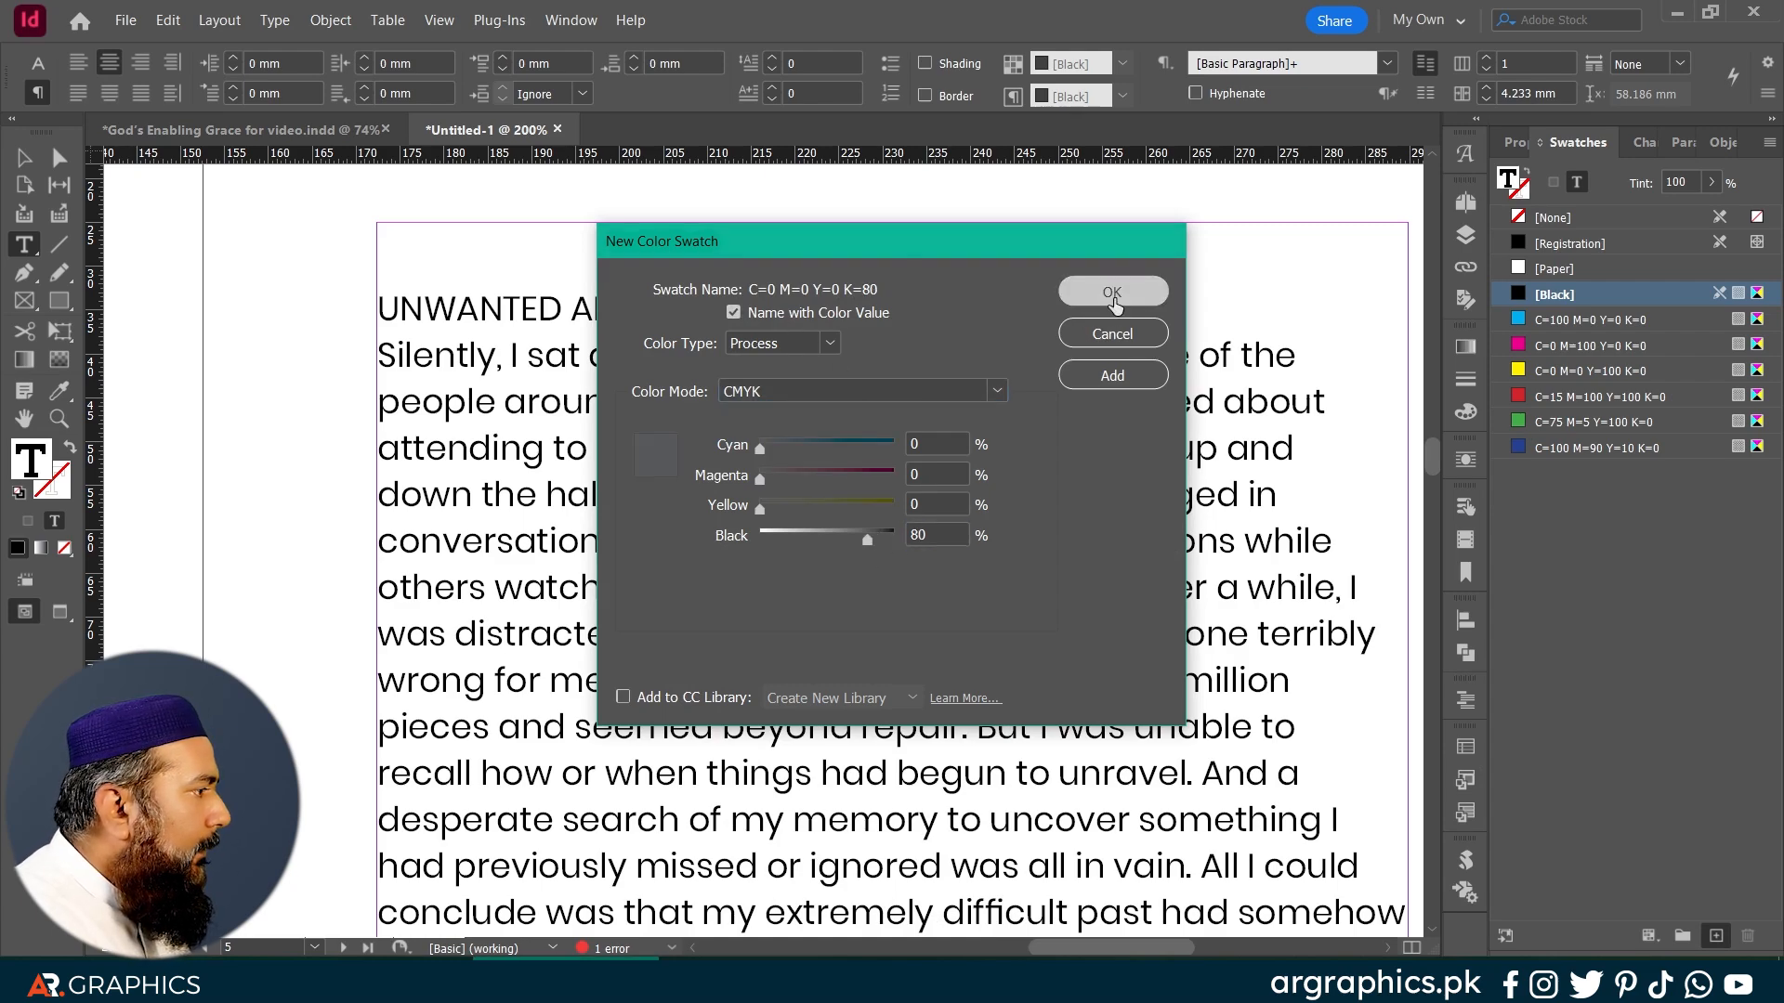
pyautogui.click(940, 257)
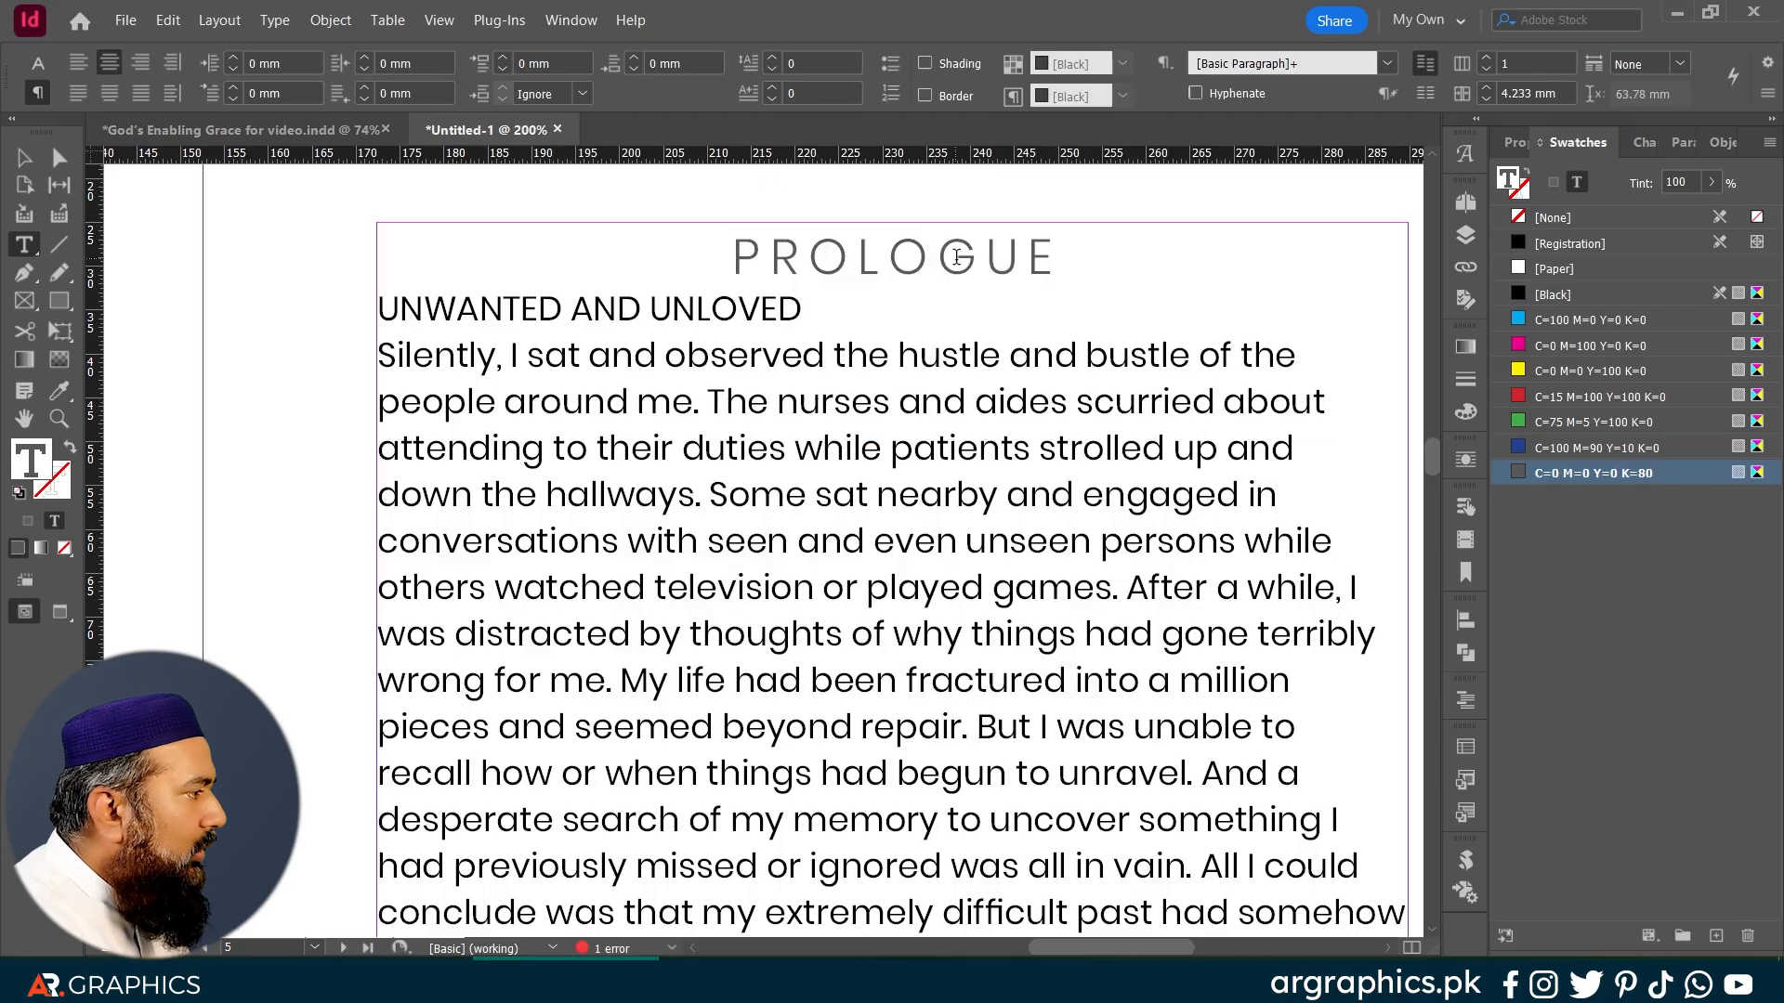
# Step: Center the UNWANTED AND UNLOVED subtitle and set its font to Carlgine Regular
pyautogui.tripleClick(691, 307)
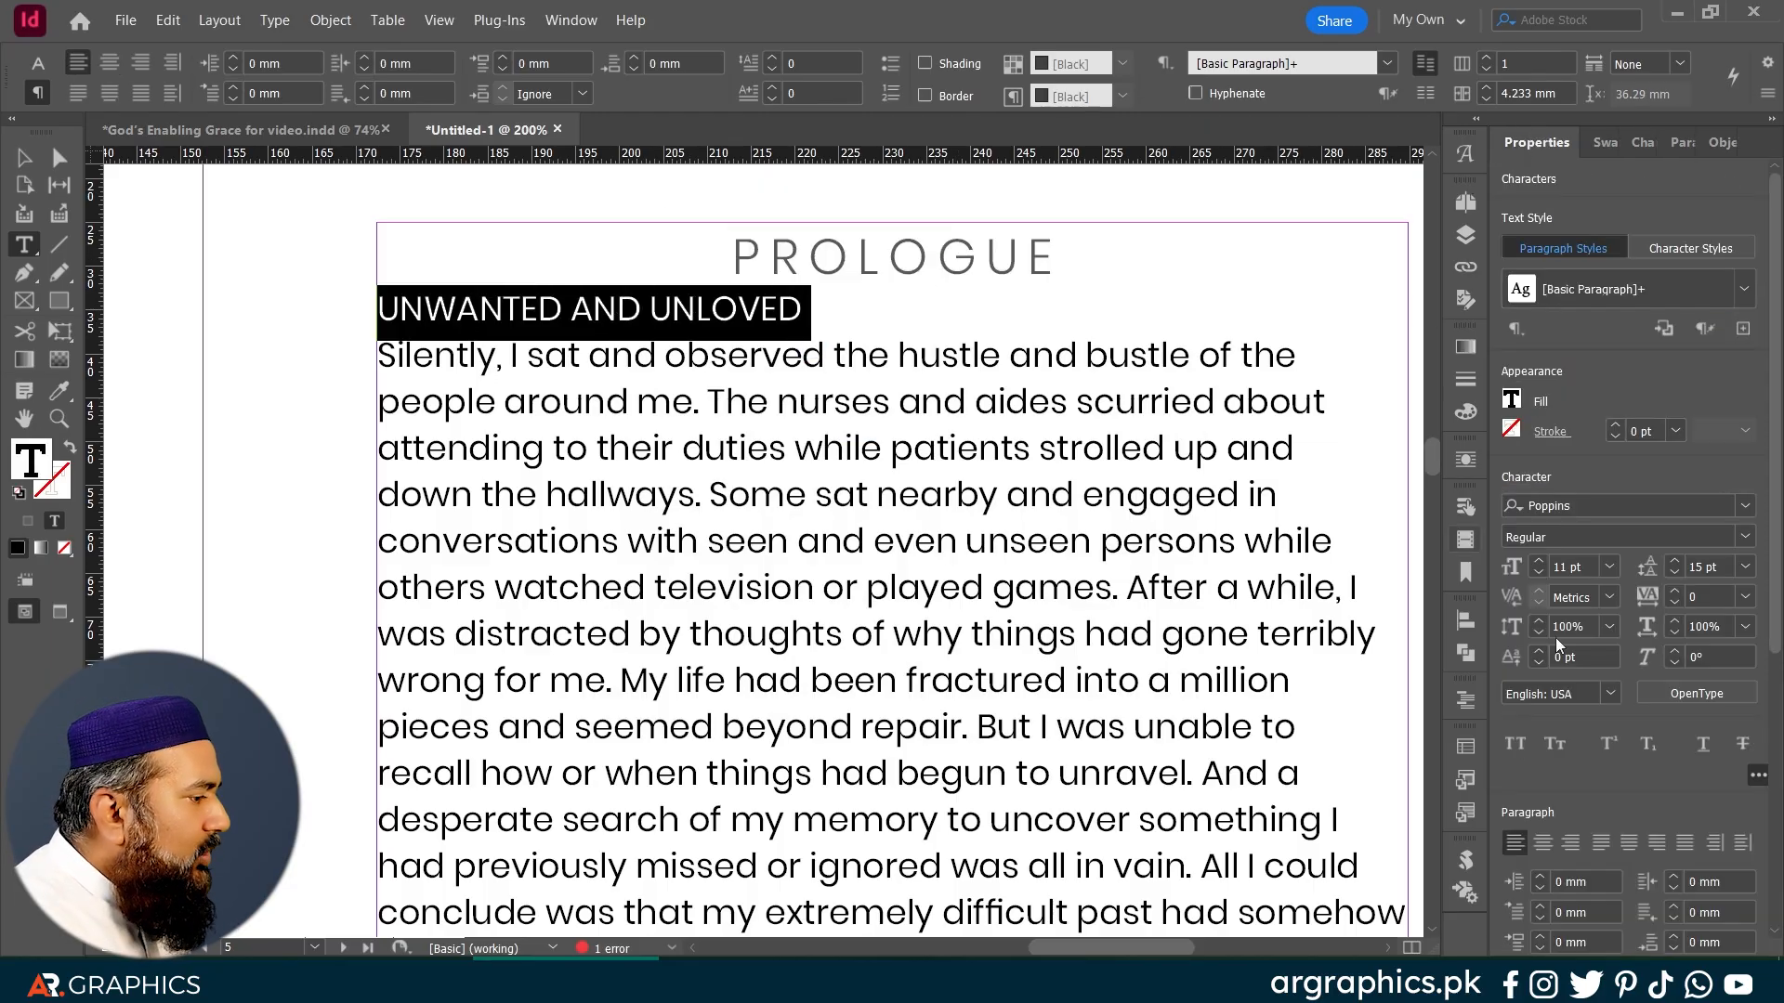
pyautogui.click(1543, 842)
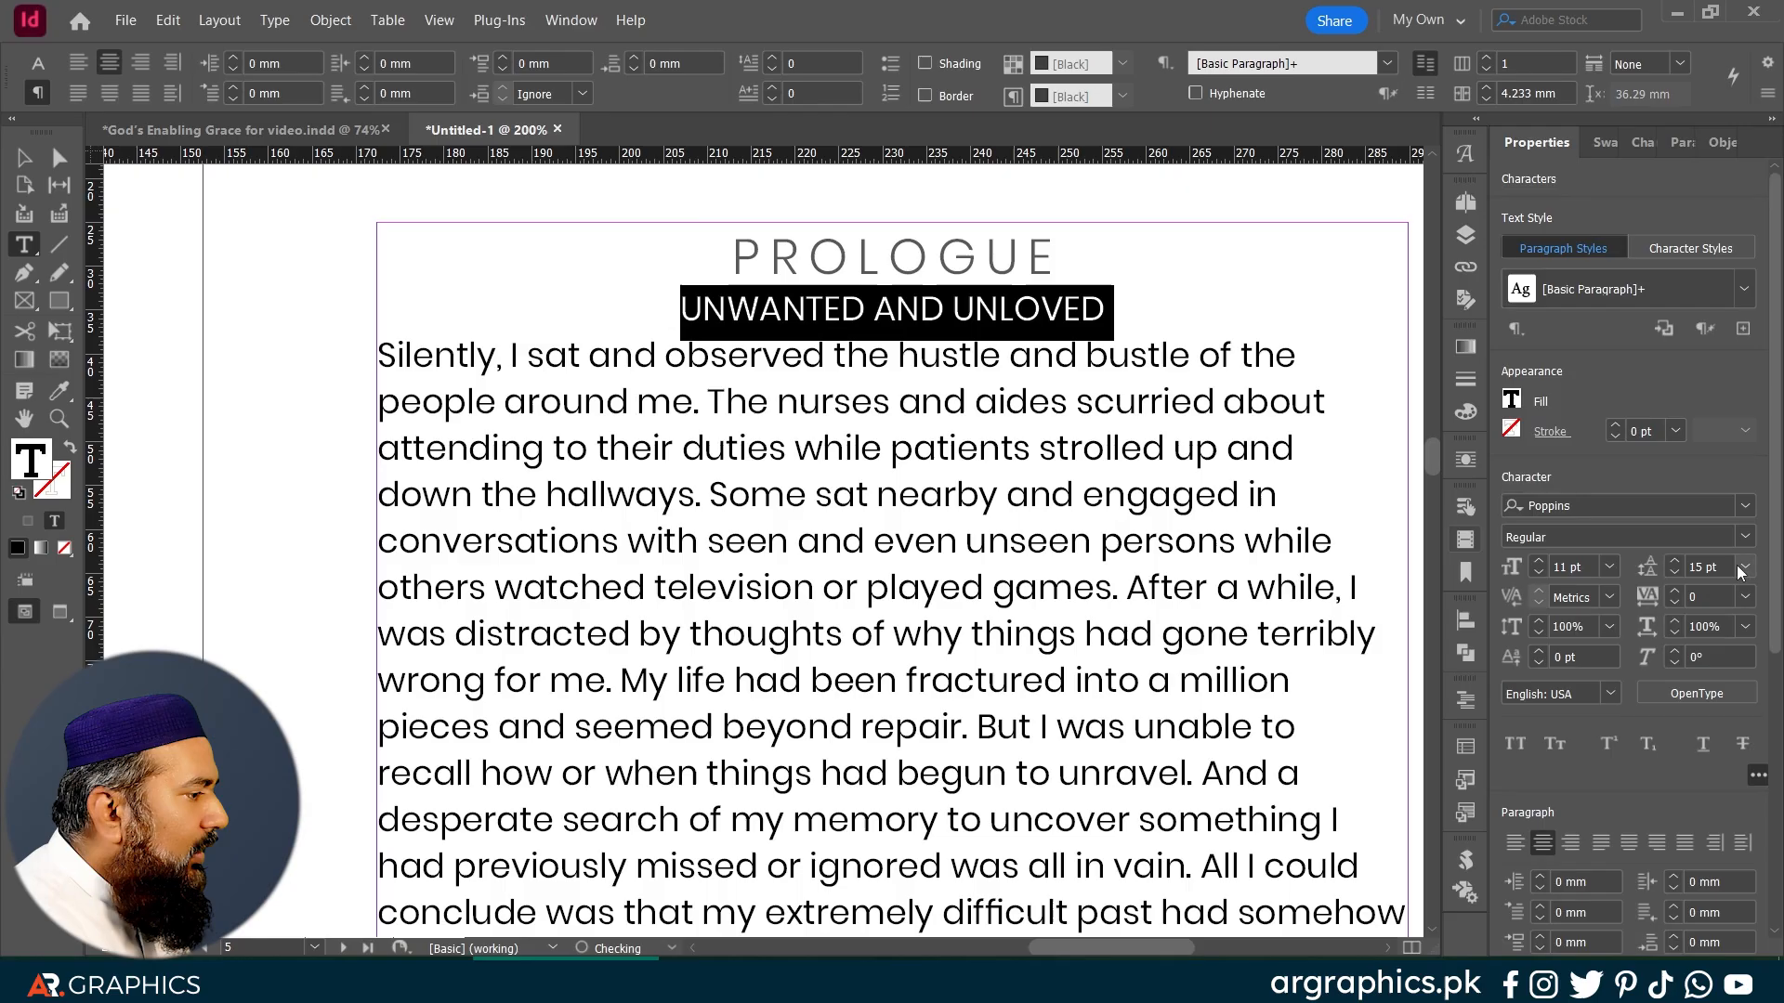
pyautogui.click(1747, 508)
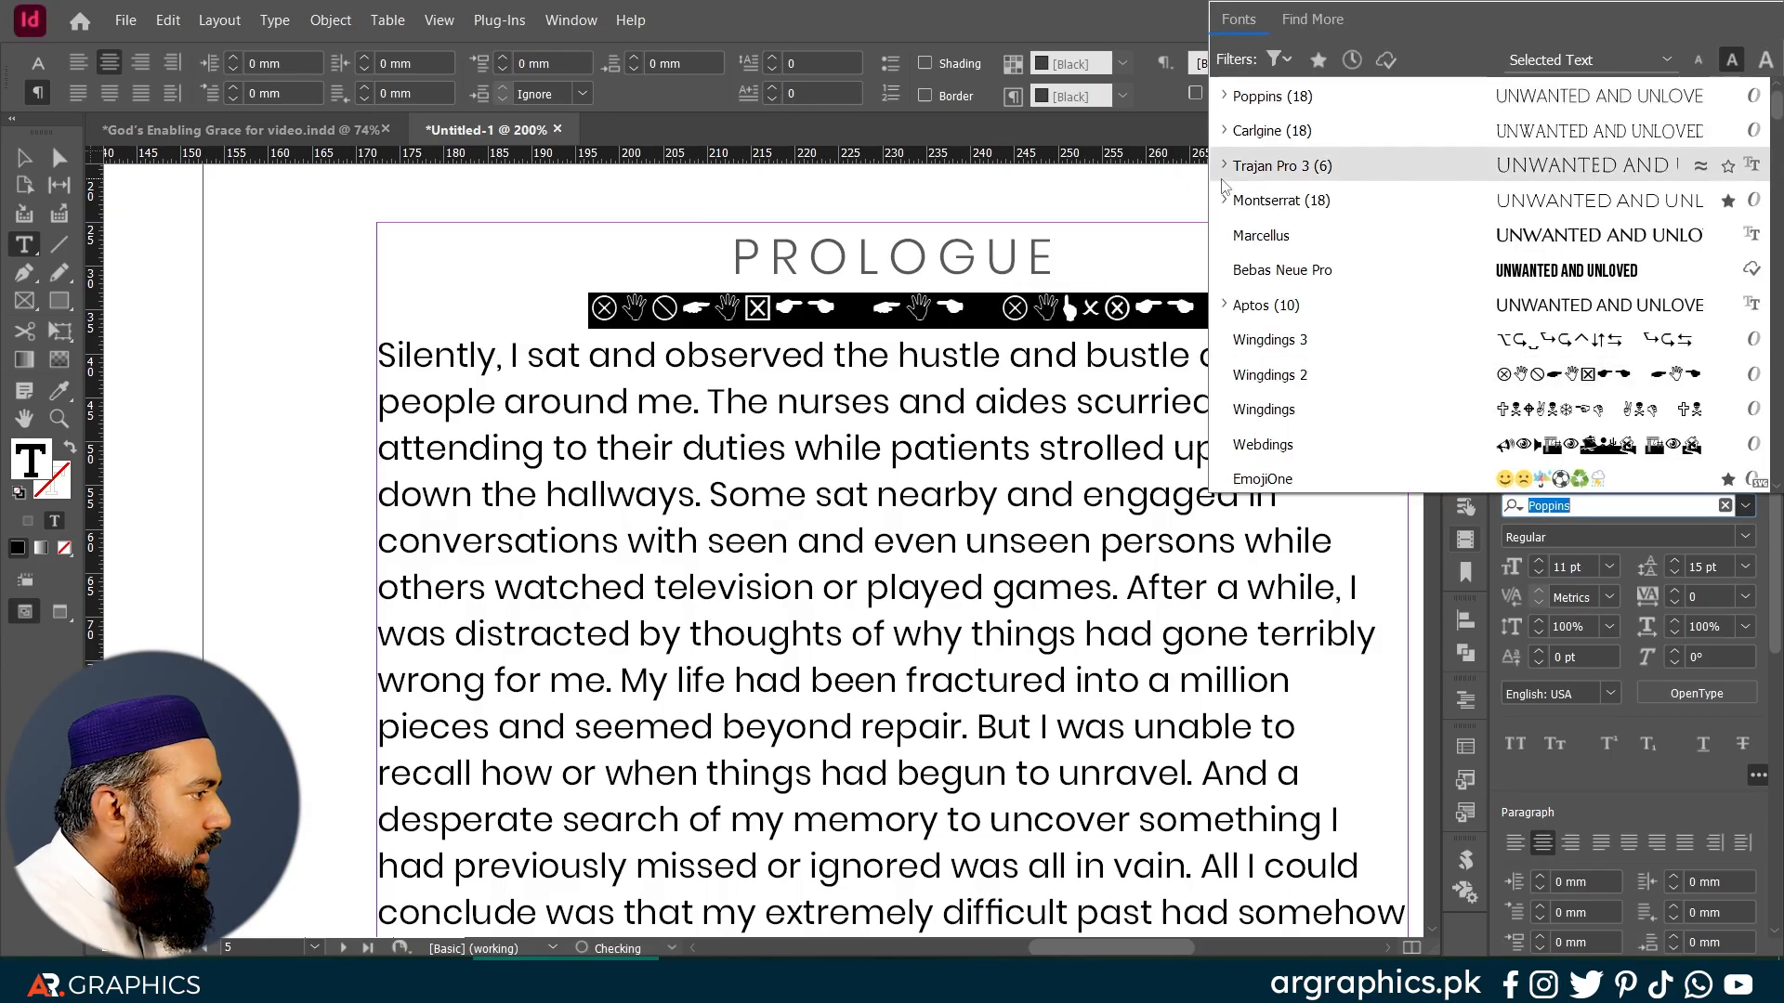
pyautogui.click(1264, 131)
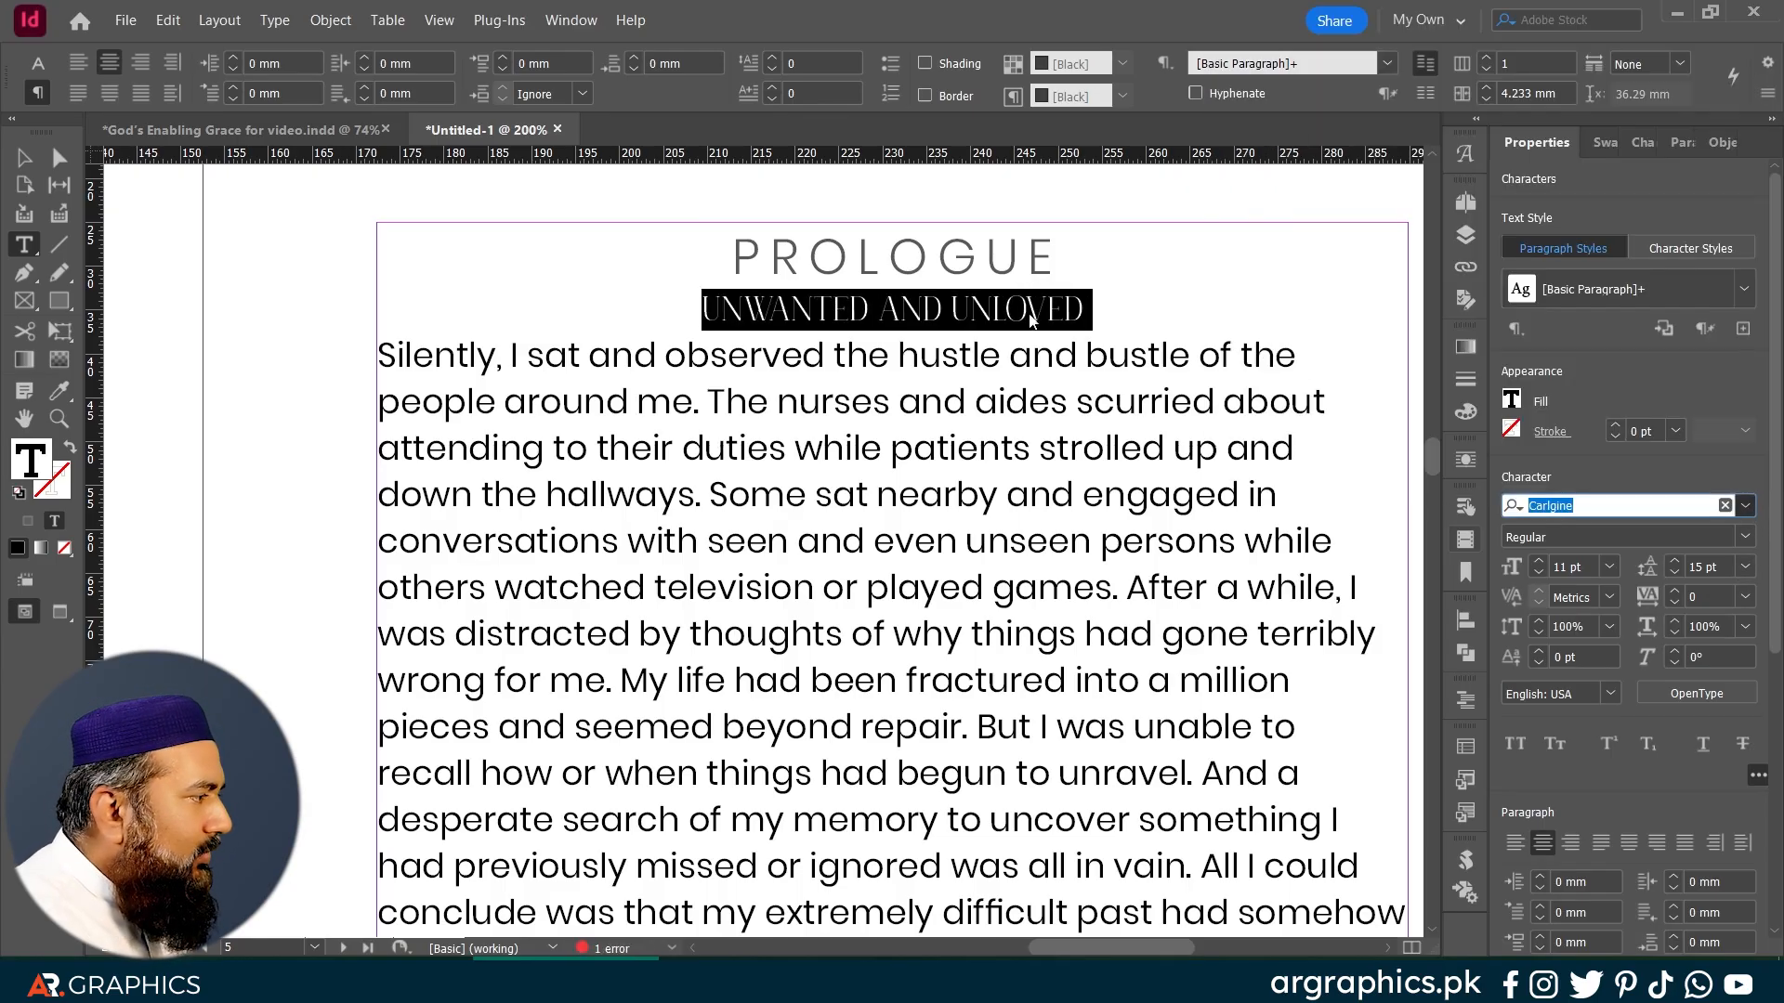
pyautogui.click(1739, 538)
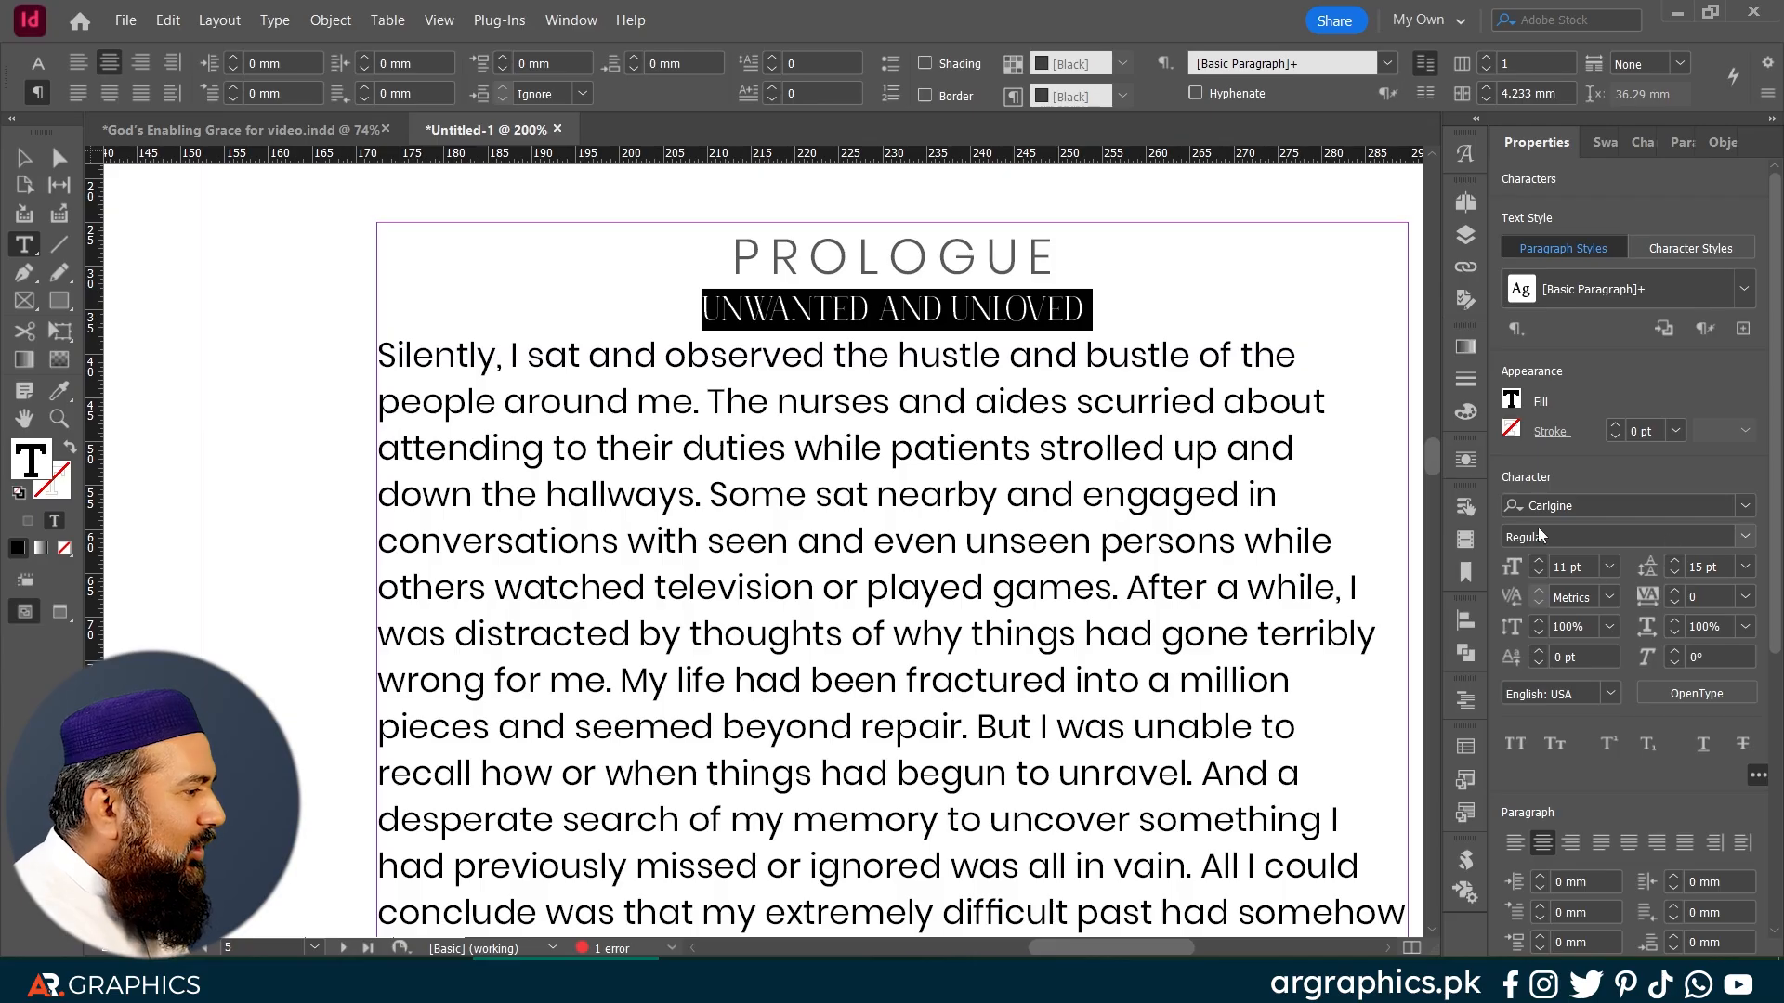
pyautogui.click(1745, 535)
pyautogui.click(1552, 392)
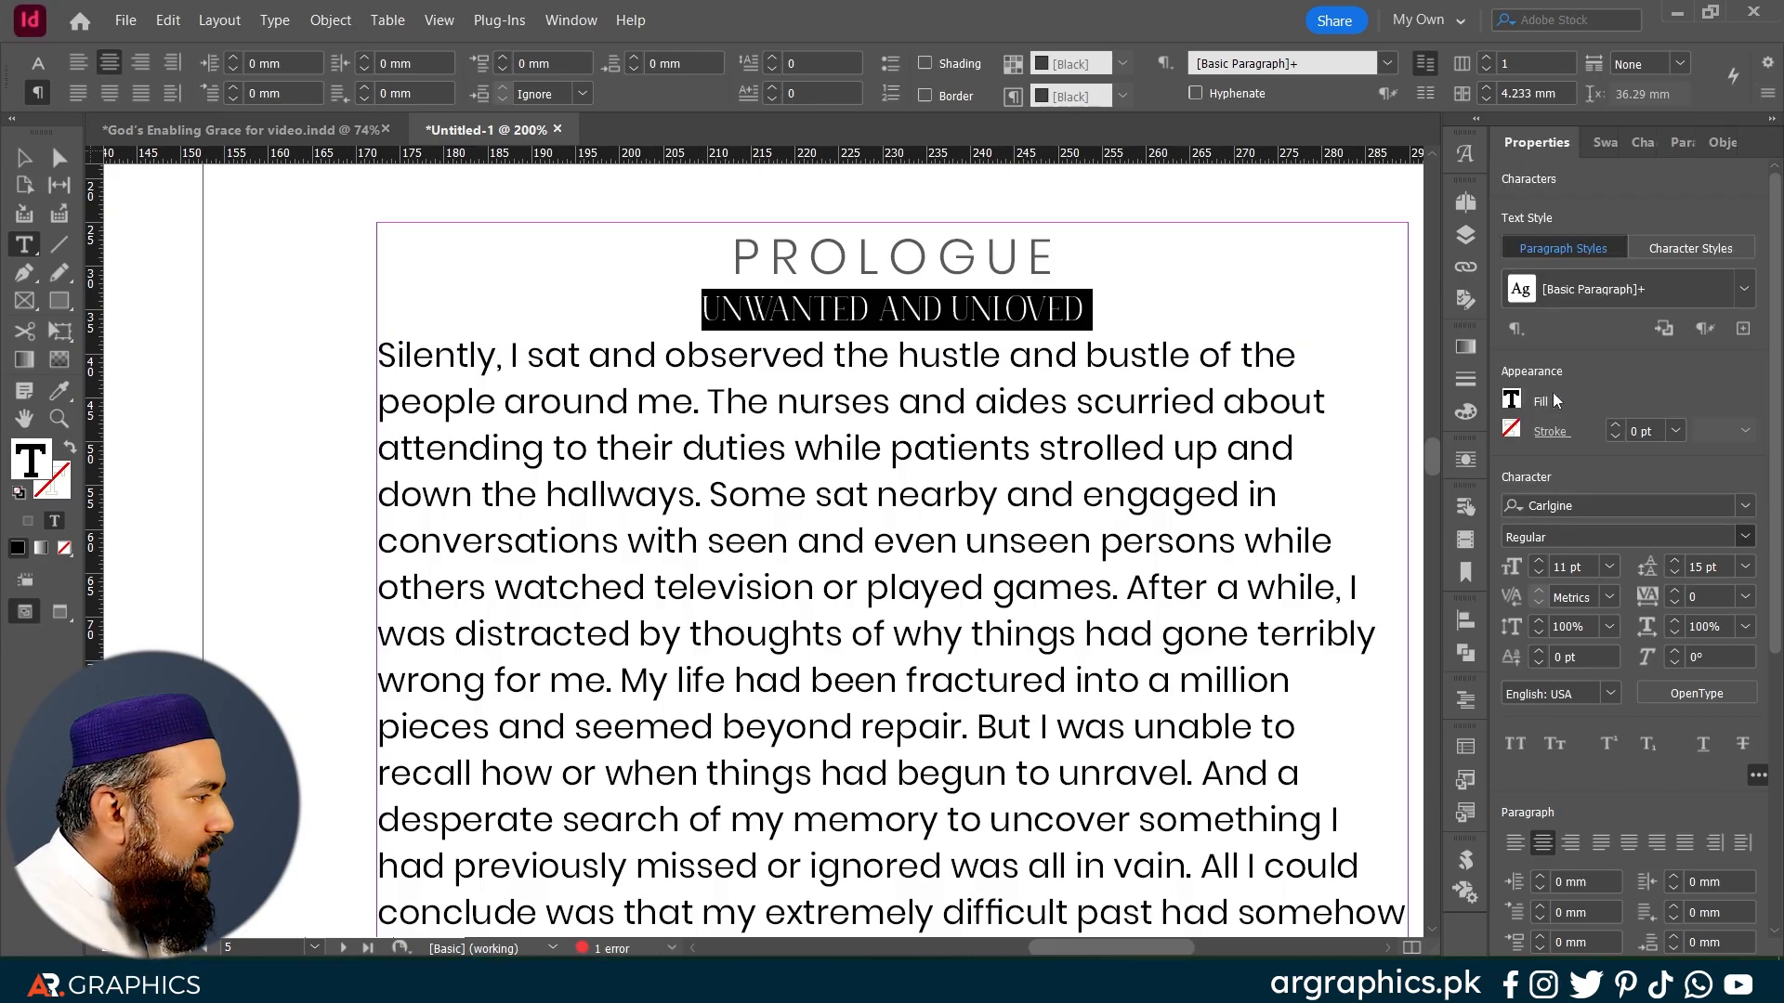
# Step: Set the UNWANTED AND UNLOVED subtitle to Bold at 36 pt with 40 pt leading
pyautogui.click(1577, 567)
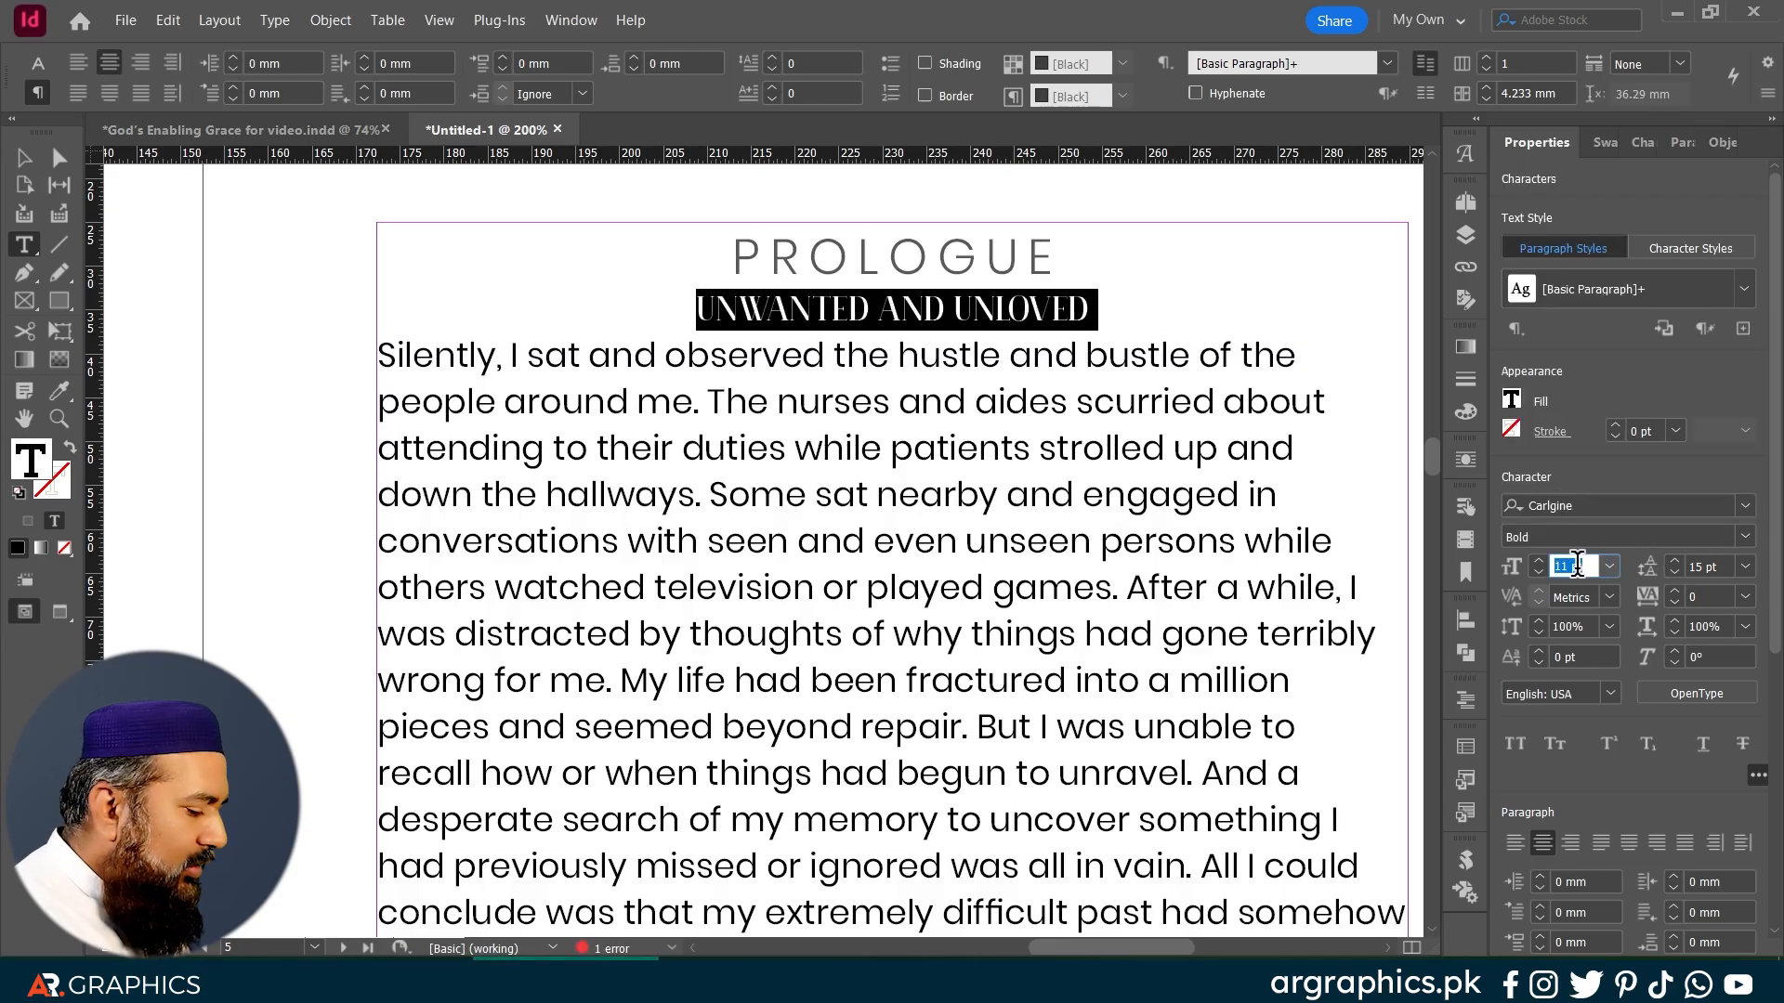
pyautogui.write('36')
pyautogui.press('Return')
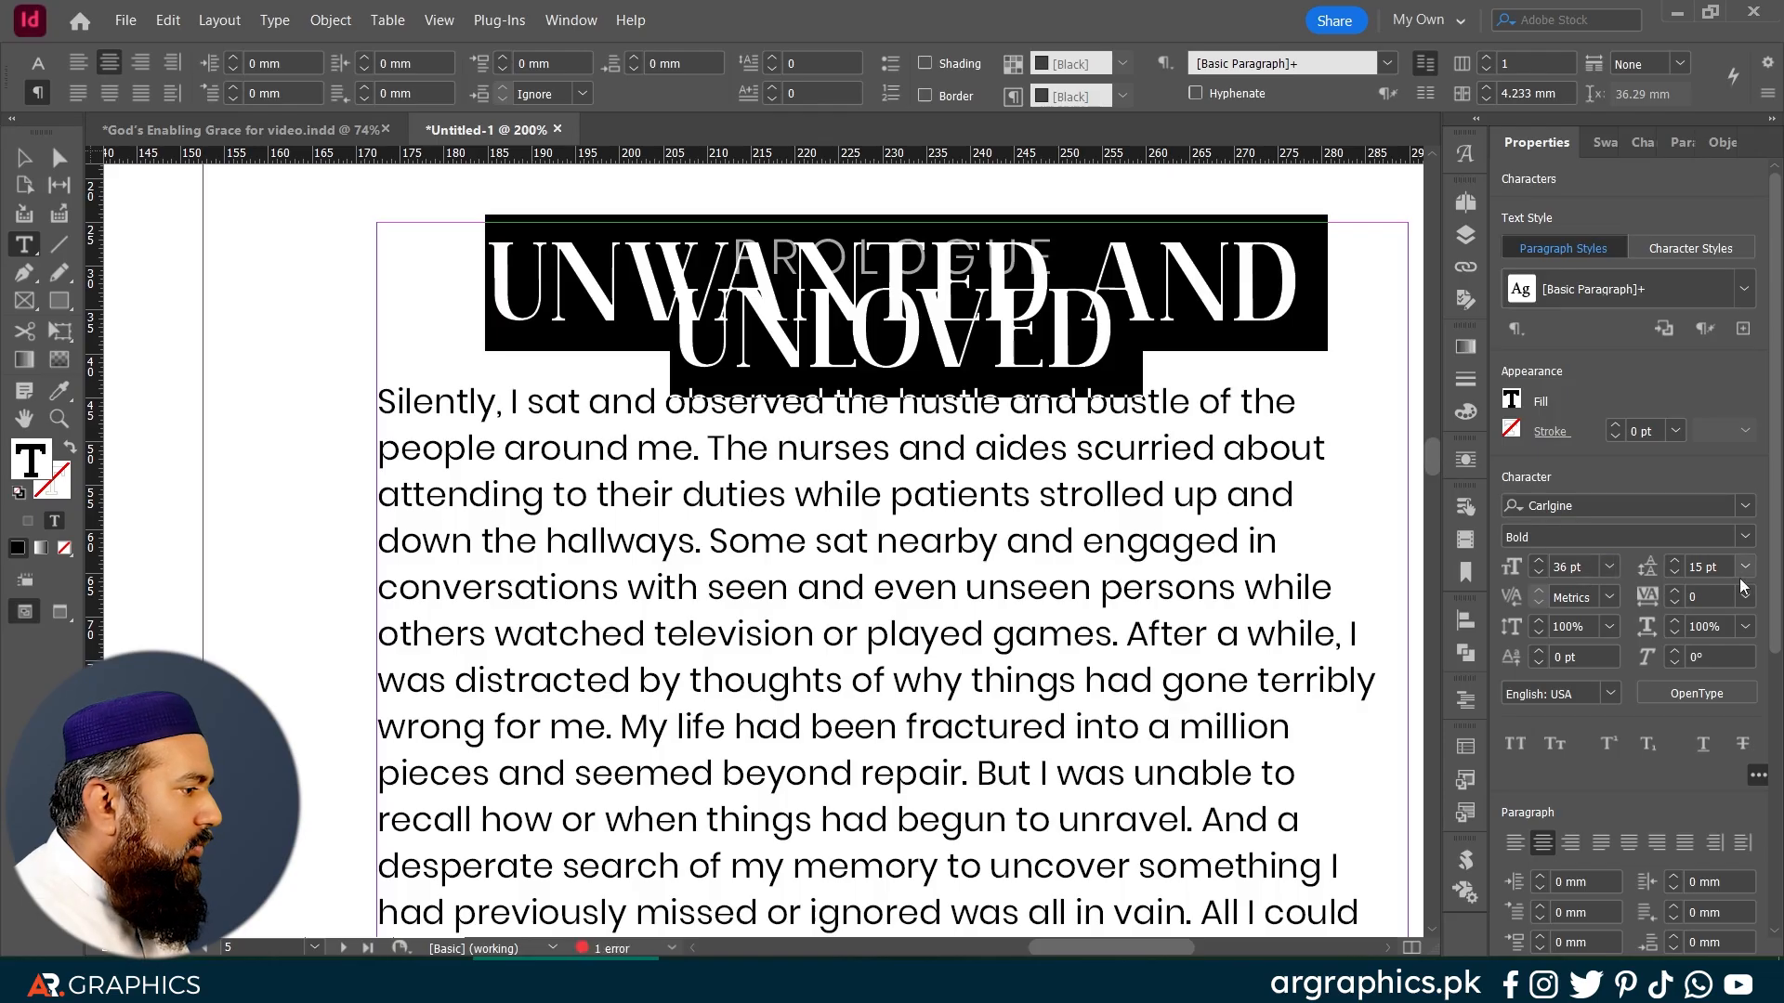
pyautogui.click(1743, 569)
pyautogui.click(1730, 589)
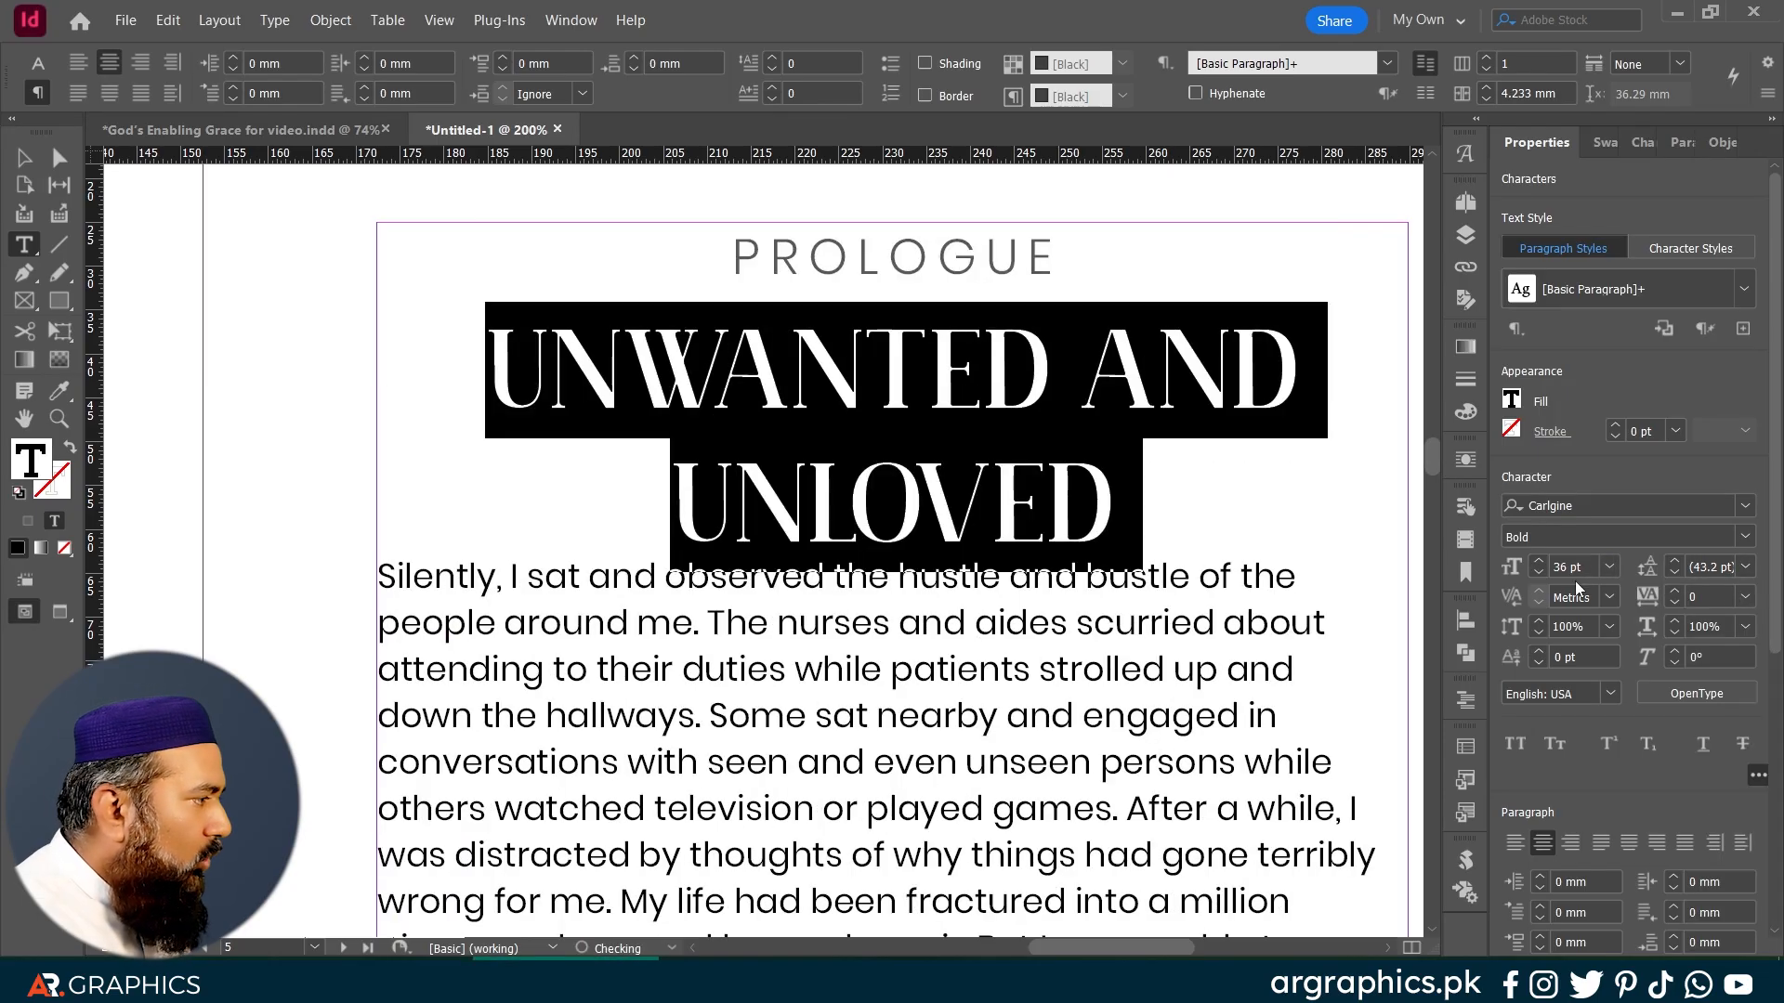
pyautogui.click(1700, 563)
pyautogui.write('40')
pyautogui.press('Return')
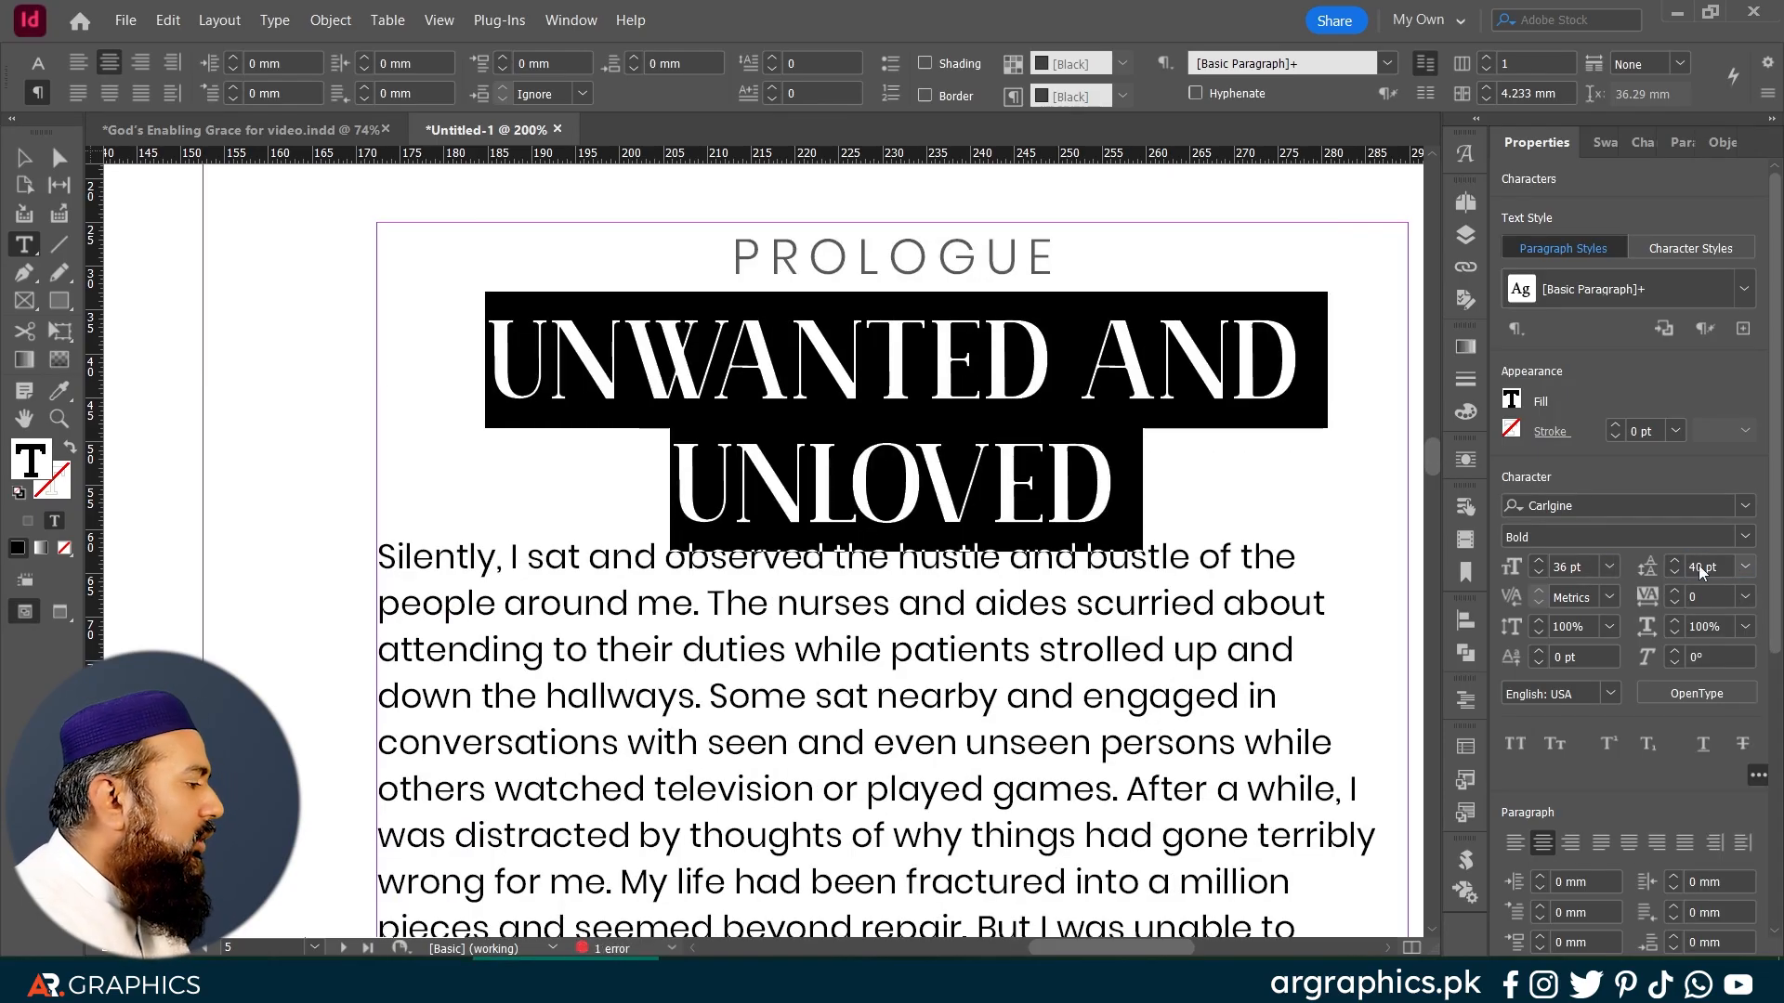
pyautogui.click(1018, 387)
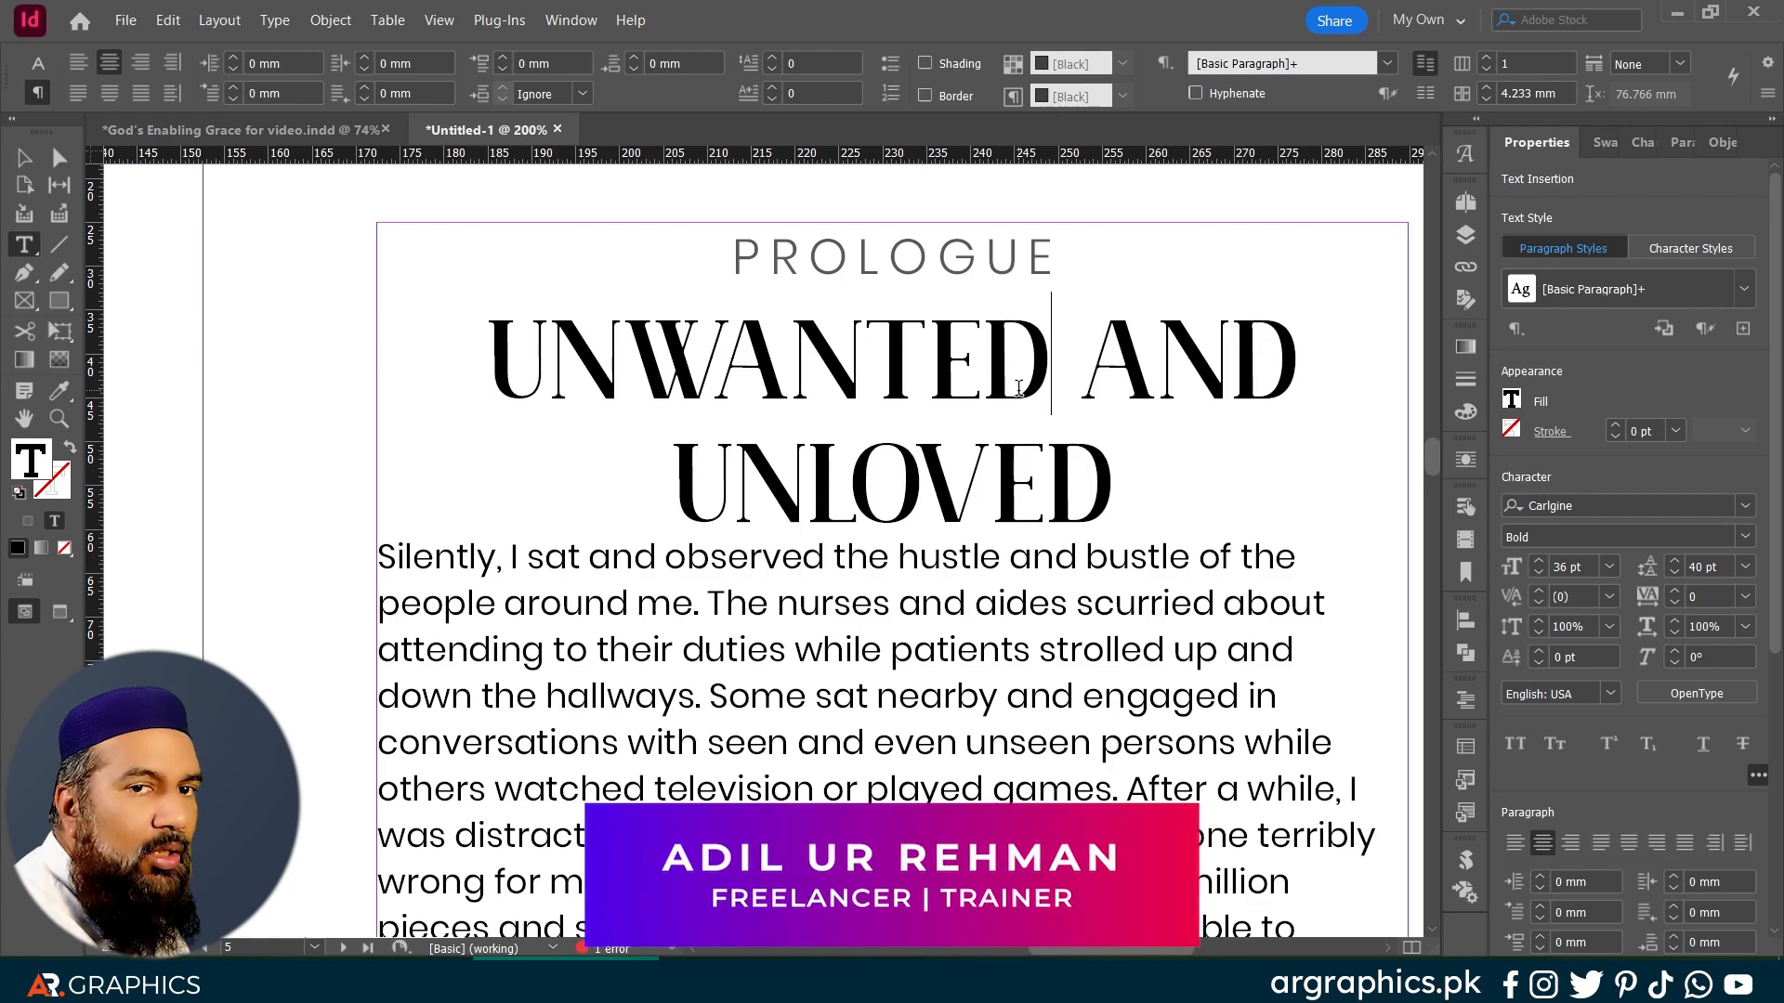
pyautogui.moveTo(725, 239); pyautogui.dragTo(1075, 254)
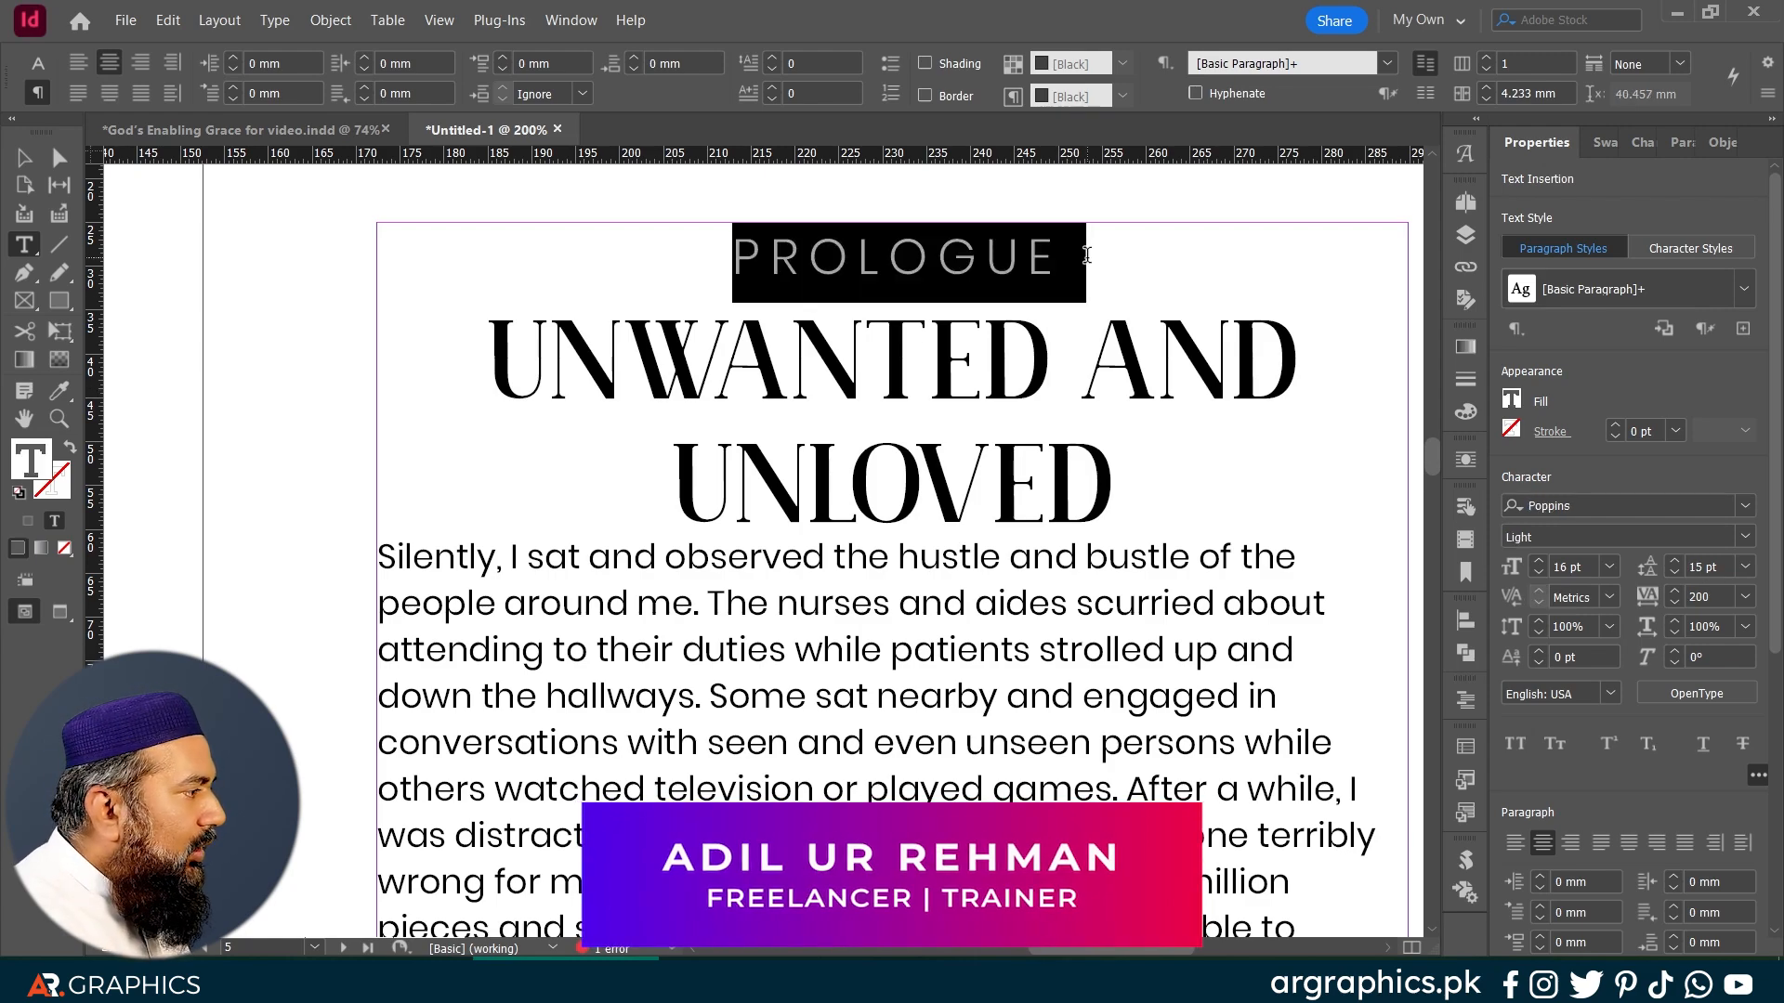
pyautogui.moveTo(624, 363); pyautogui.dragTo(1107, 469)
pyautogui.click(992, 473)
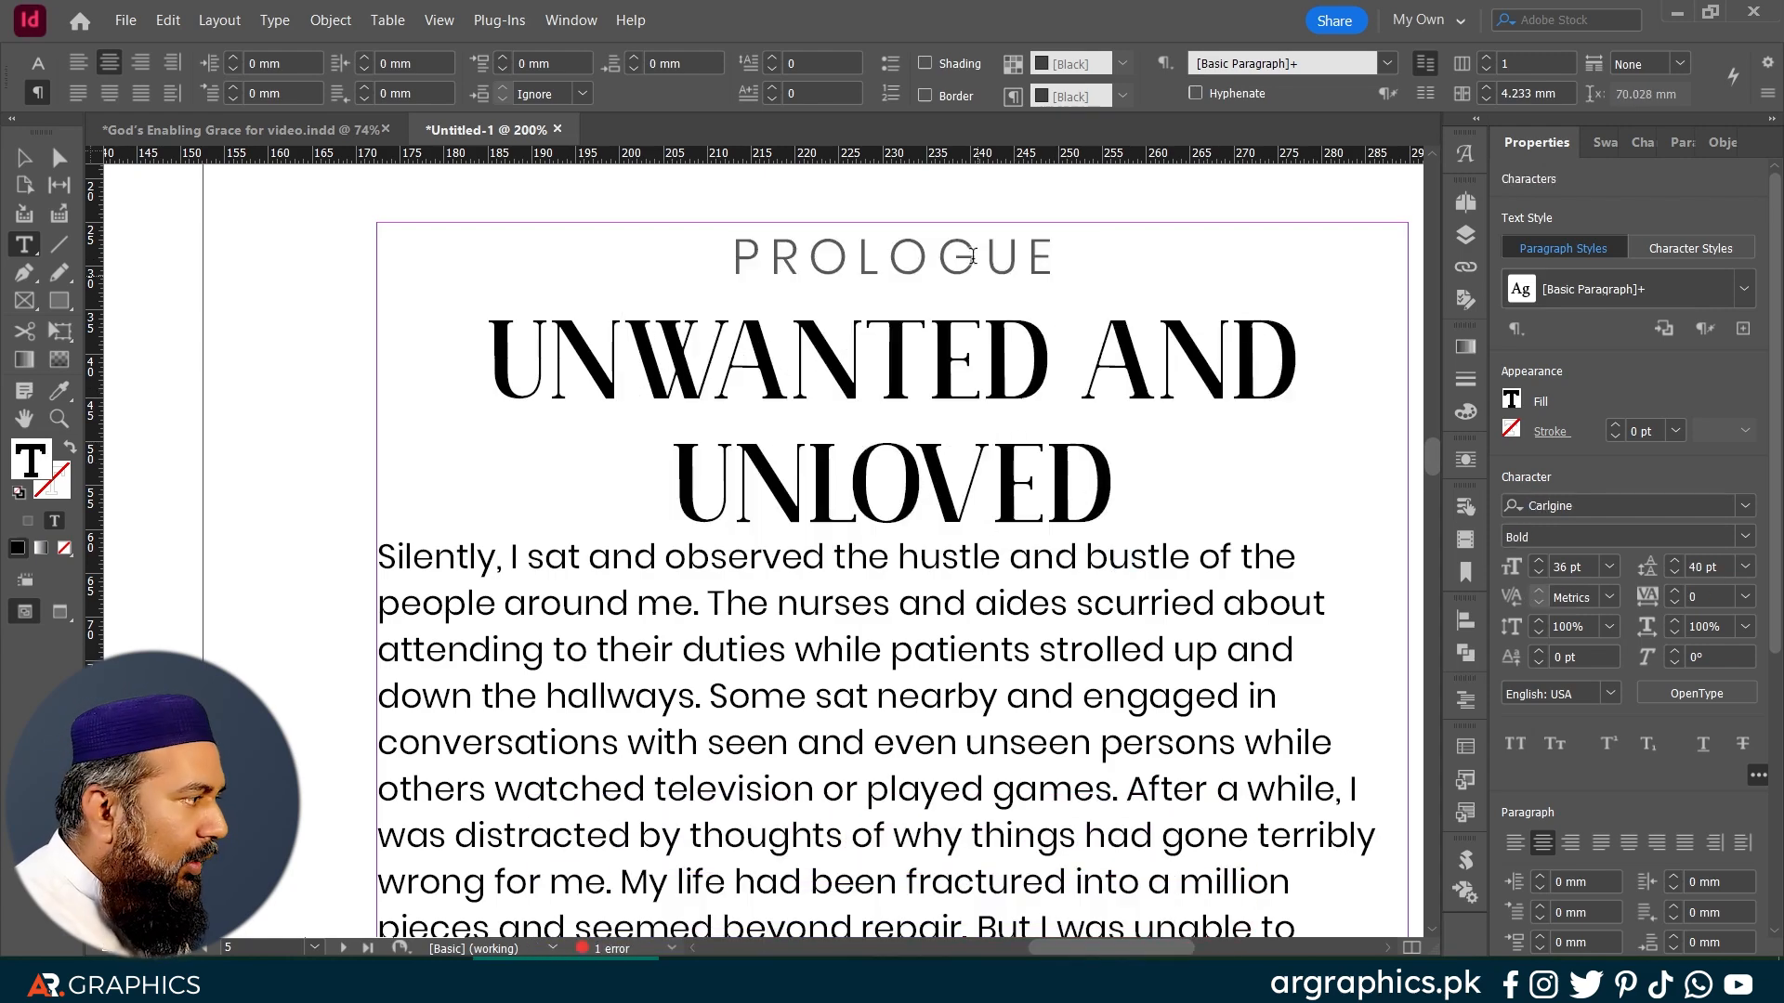
pyautogui.click(938, 602)
pyautogui.tripleClick(938, 602)
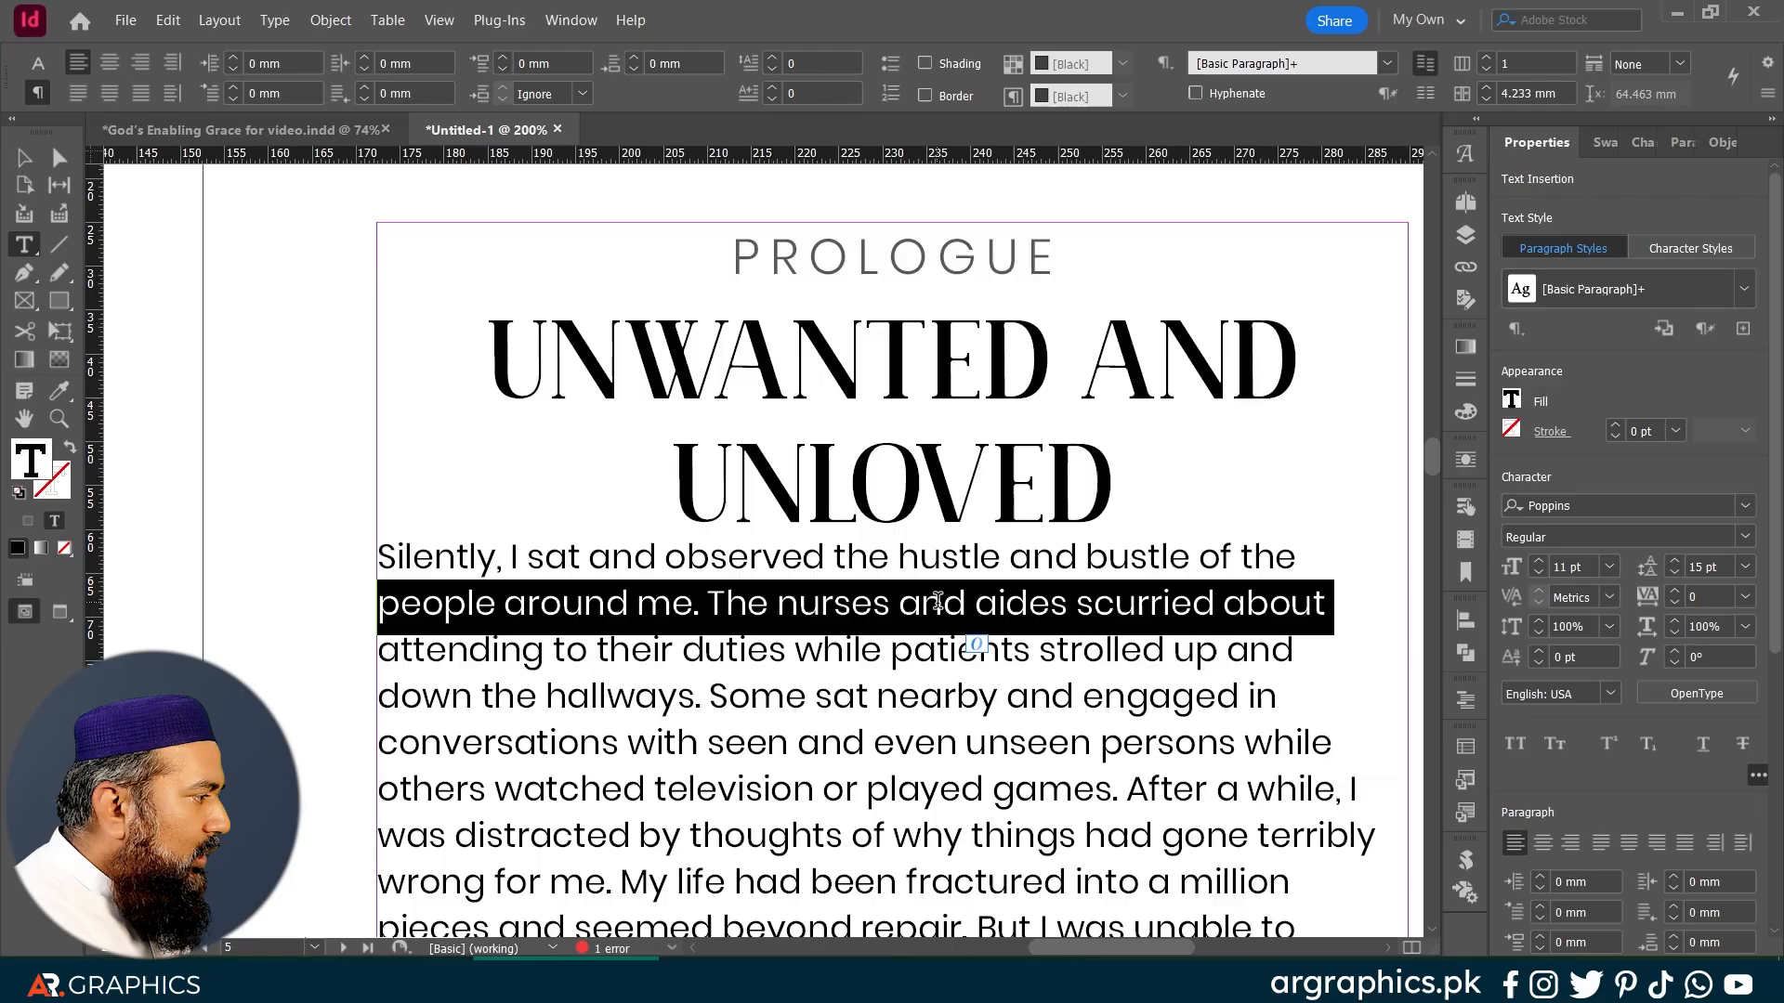
# Step: Insert one empty paragraph between the subtitle and the first body paragraph
pyautogui.click(1138, 506)
pyautogui.press('Return')
pyautogui.press('Return')
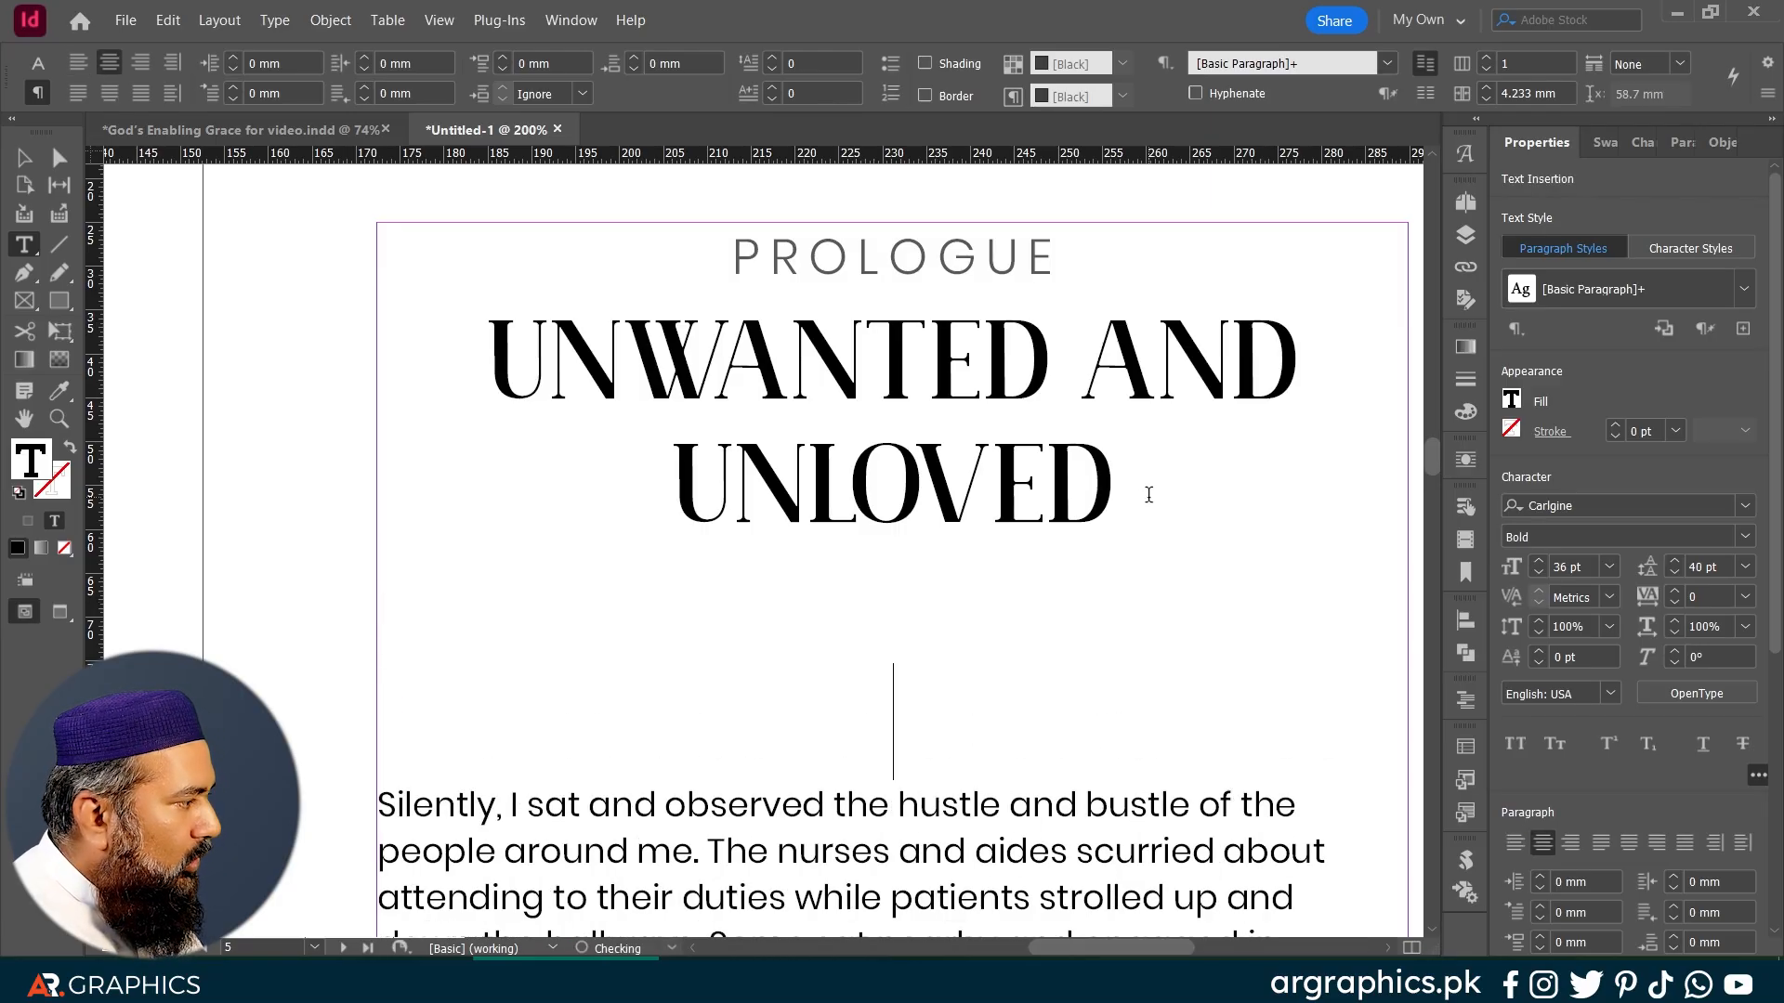
pyautogui.press('BackSpace')
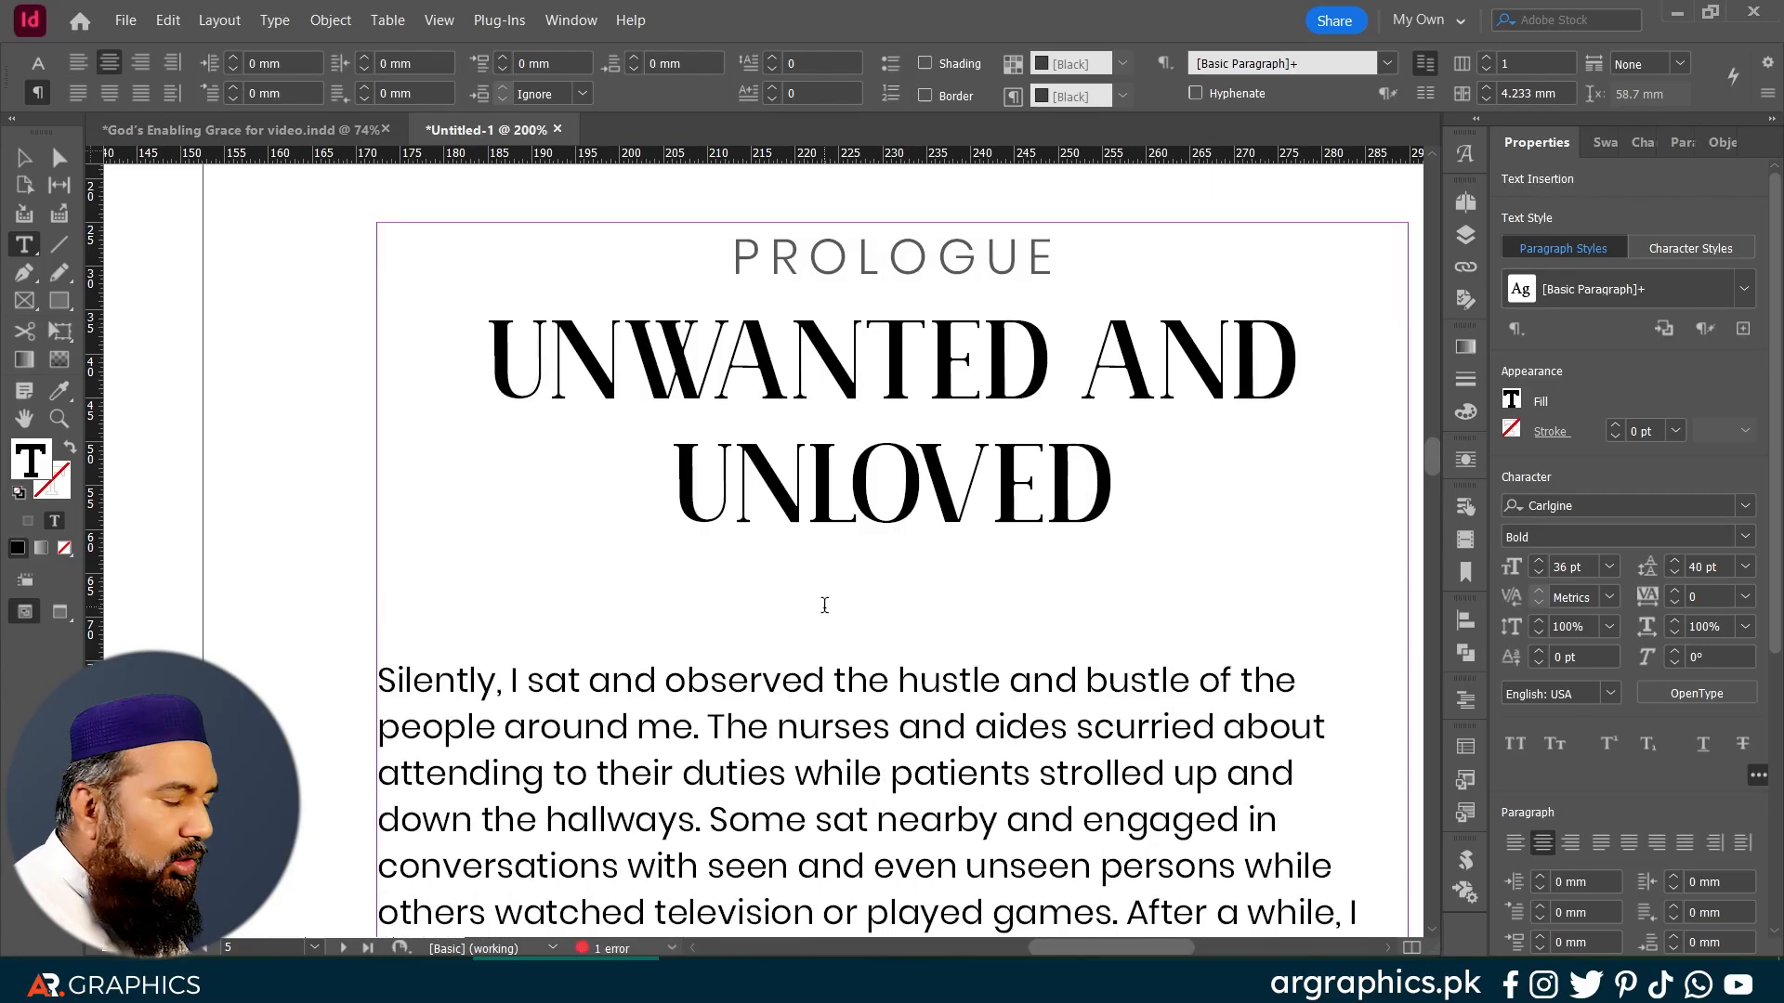
# Step: Switch to God's Enabling Grace for video.indd and copy the ornamental divider below the prologue title on page 9
pyautogui.hotkey('ctrl', '-')
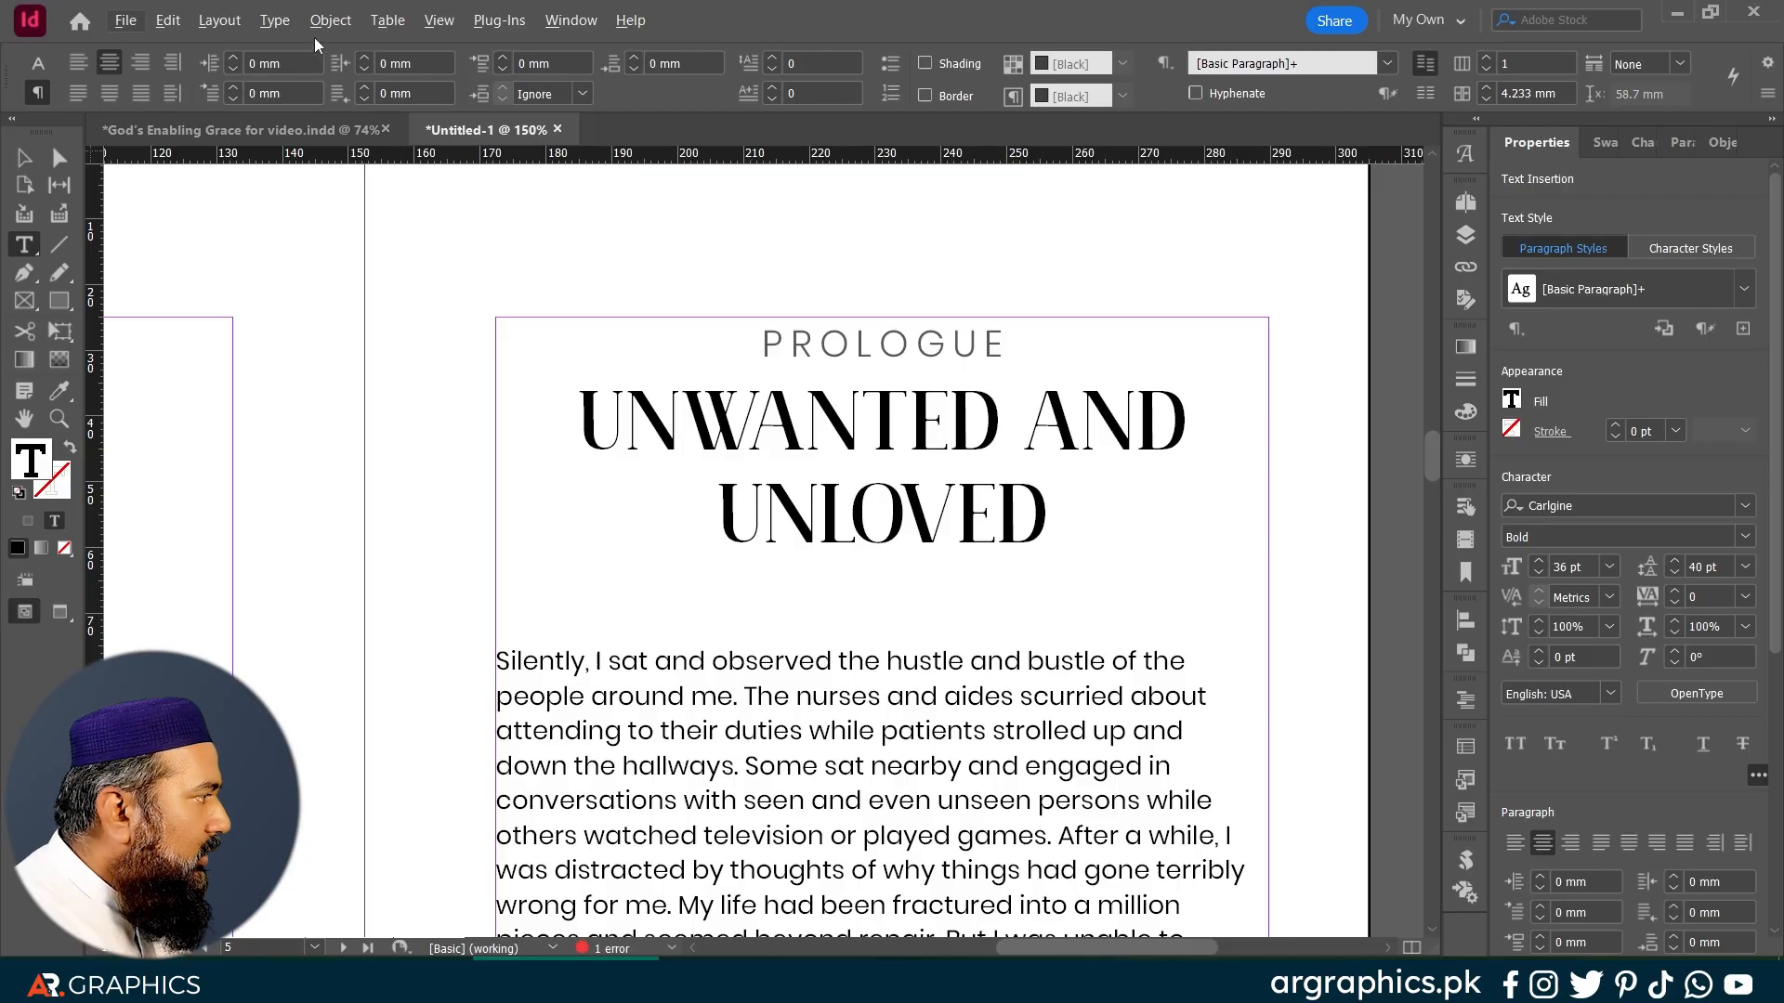
pyautogui.click(300, 129)
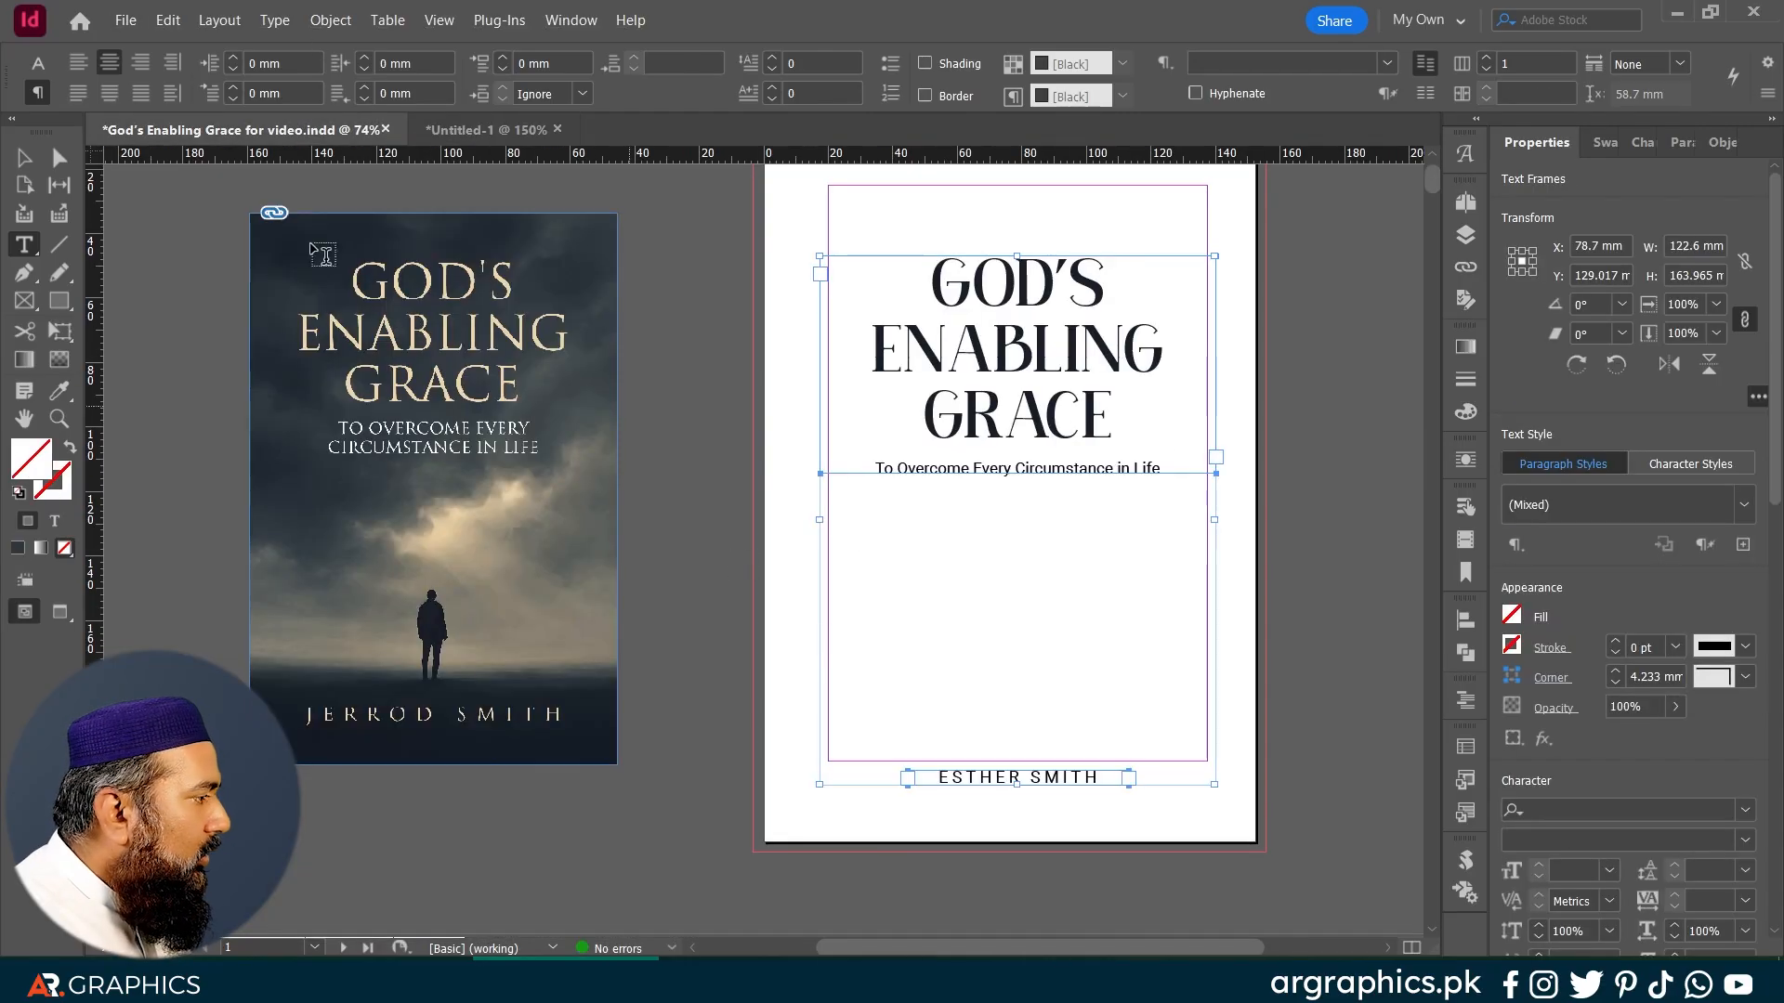
pyautogui.click(42, 157)
pyautogui.scroll(-20, 561, 589)
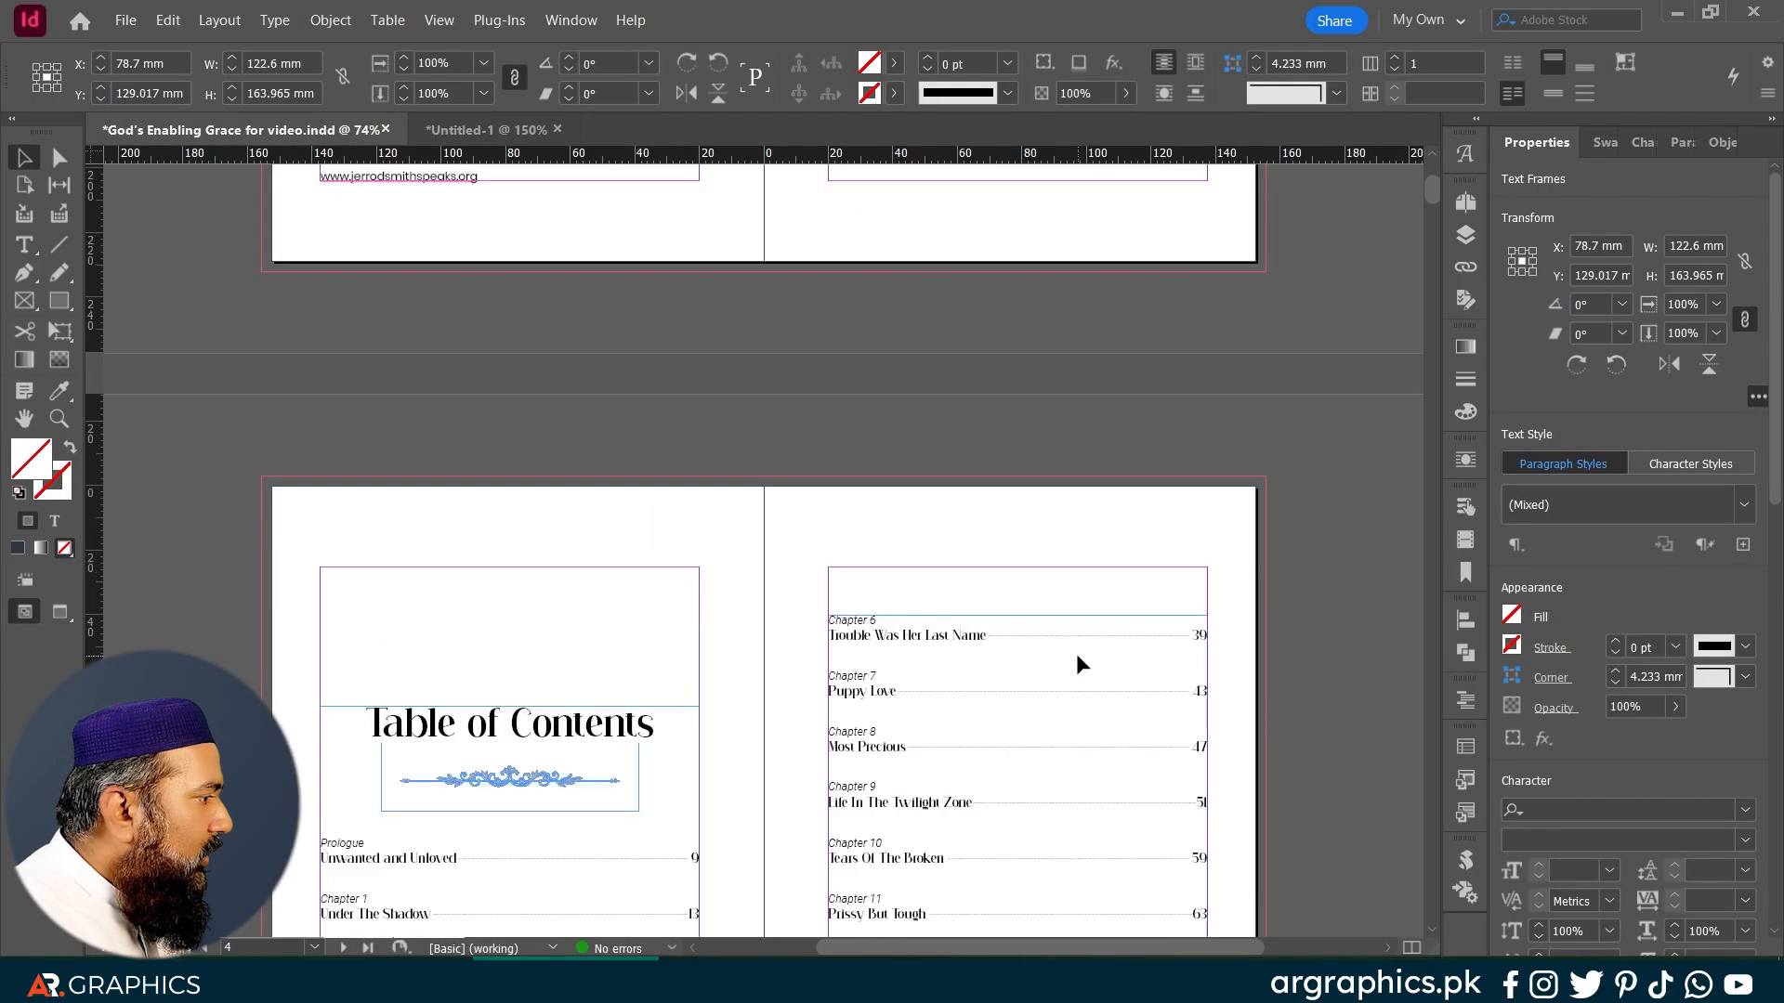
pyautogui.scroll(-14, 1082, 656)
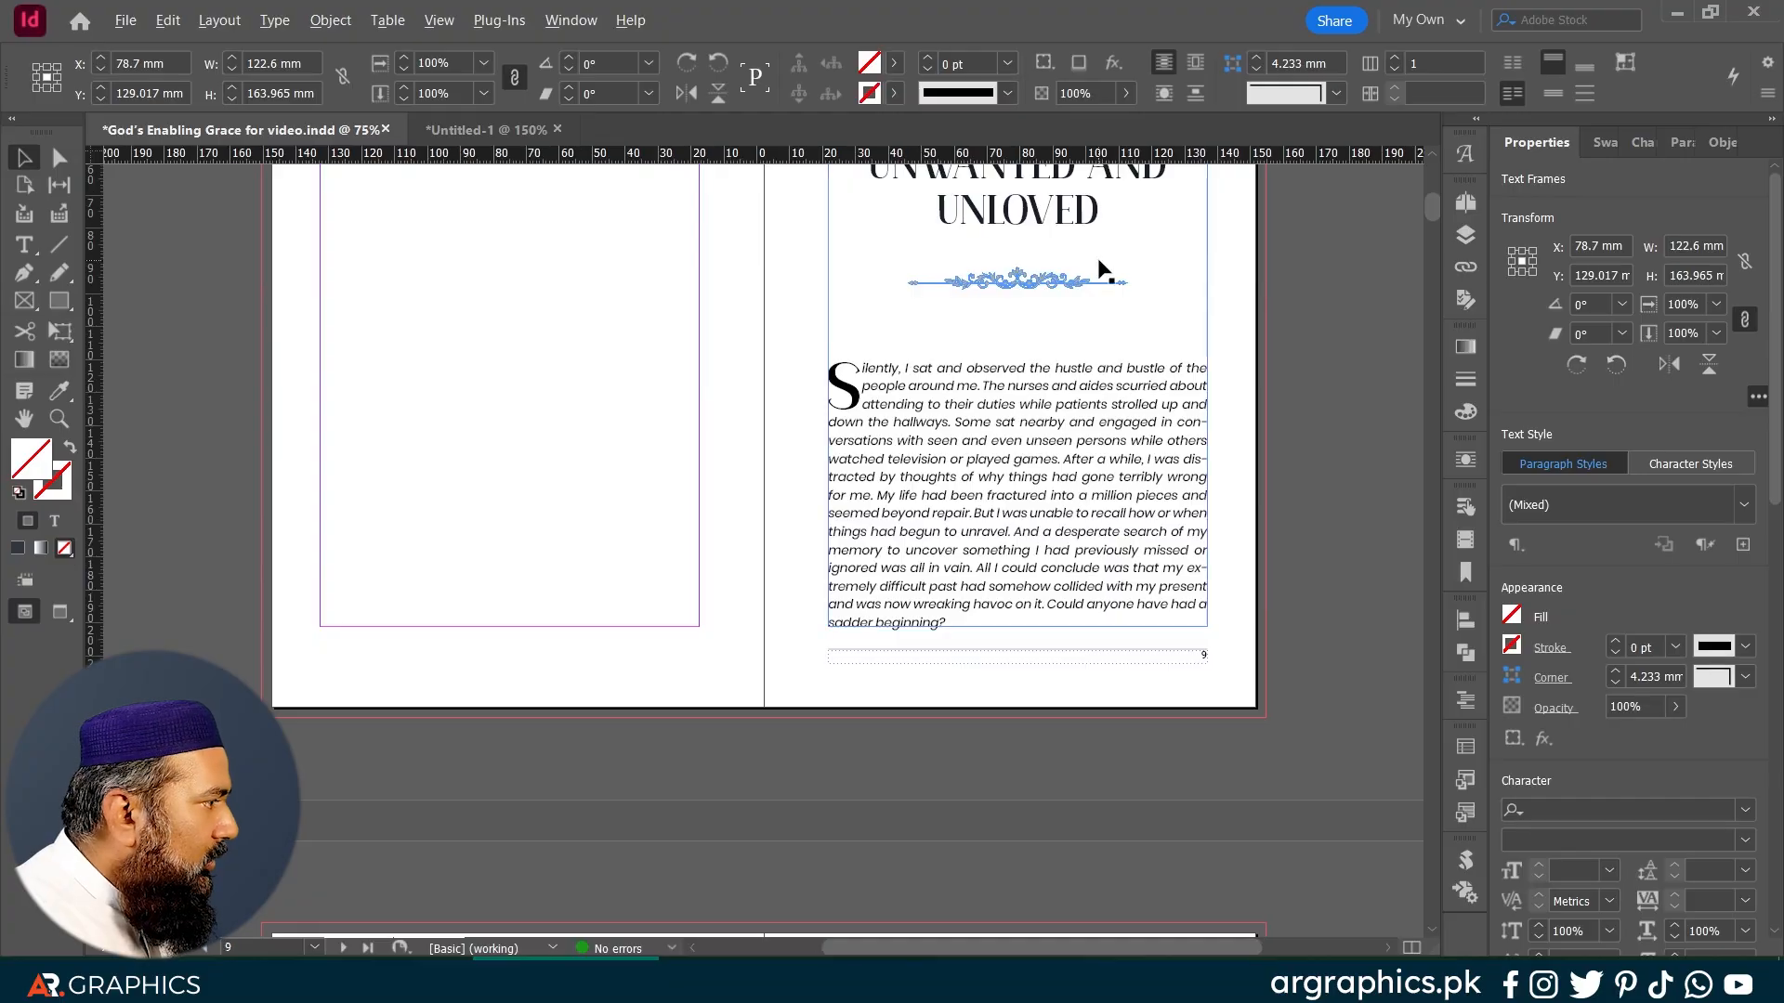
pyautogui.scroll(3, 1099, 263)
pyautogui.click(1406, 351)
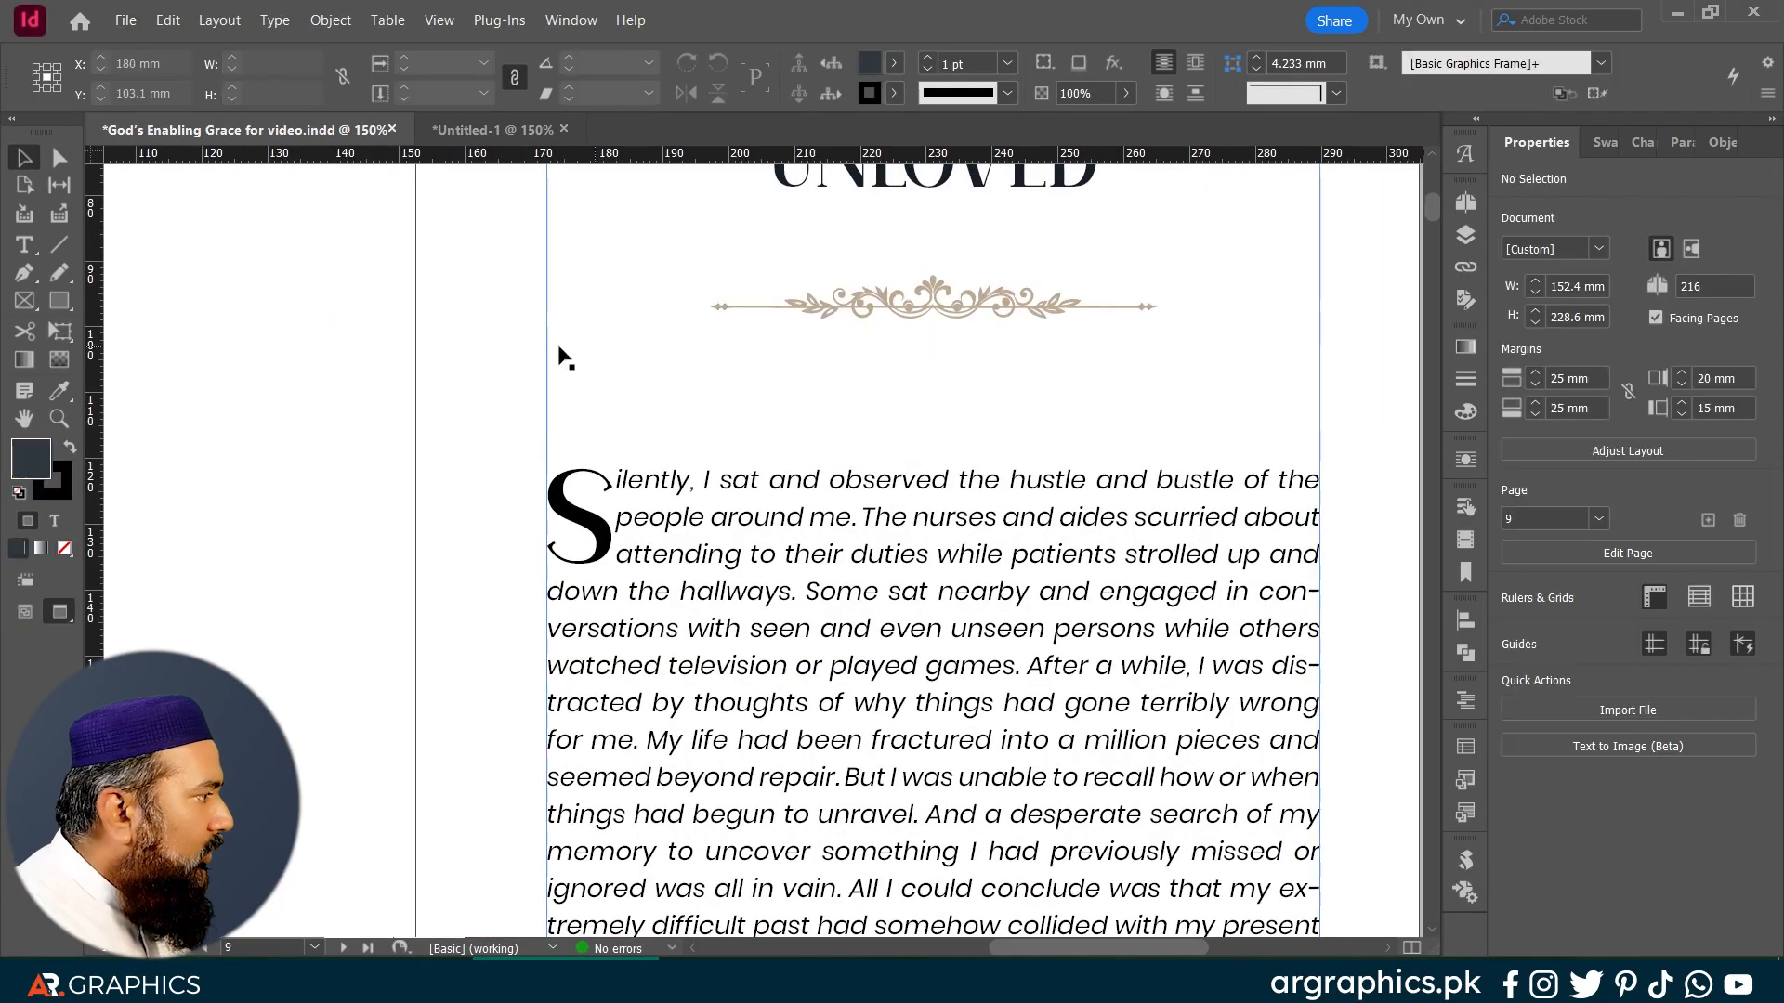
pyautogui.scroll(2, 984, 325)
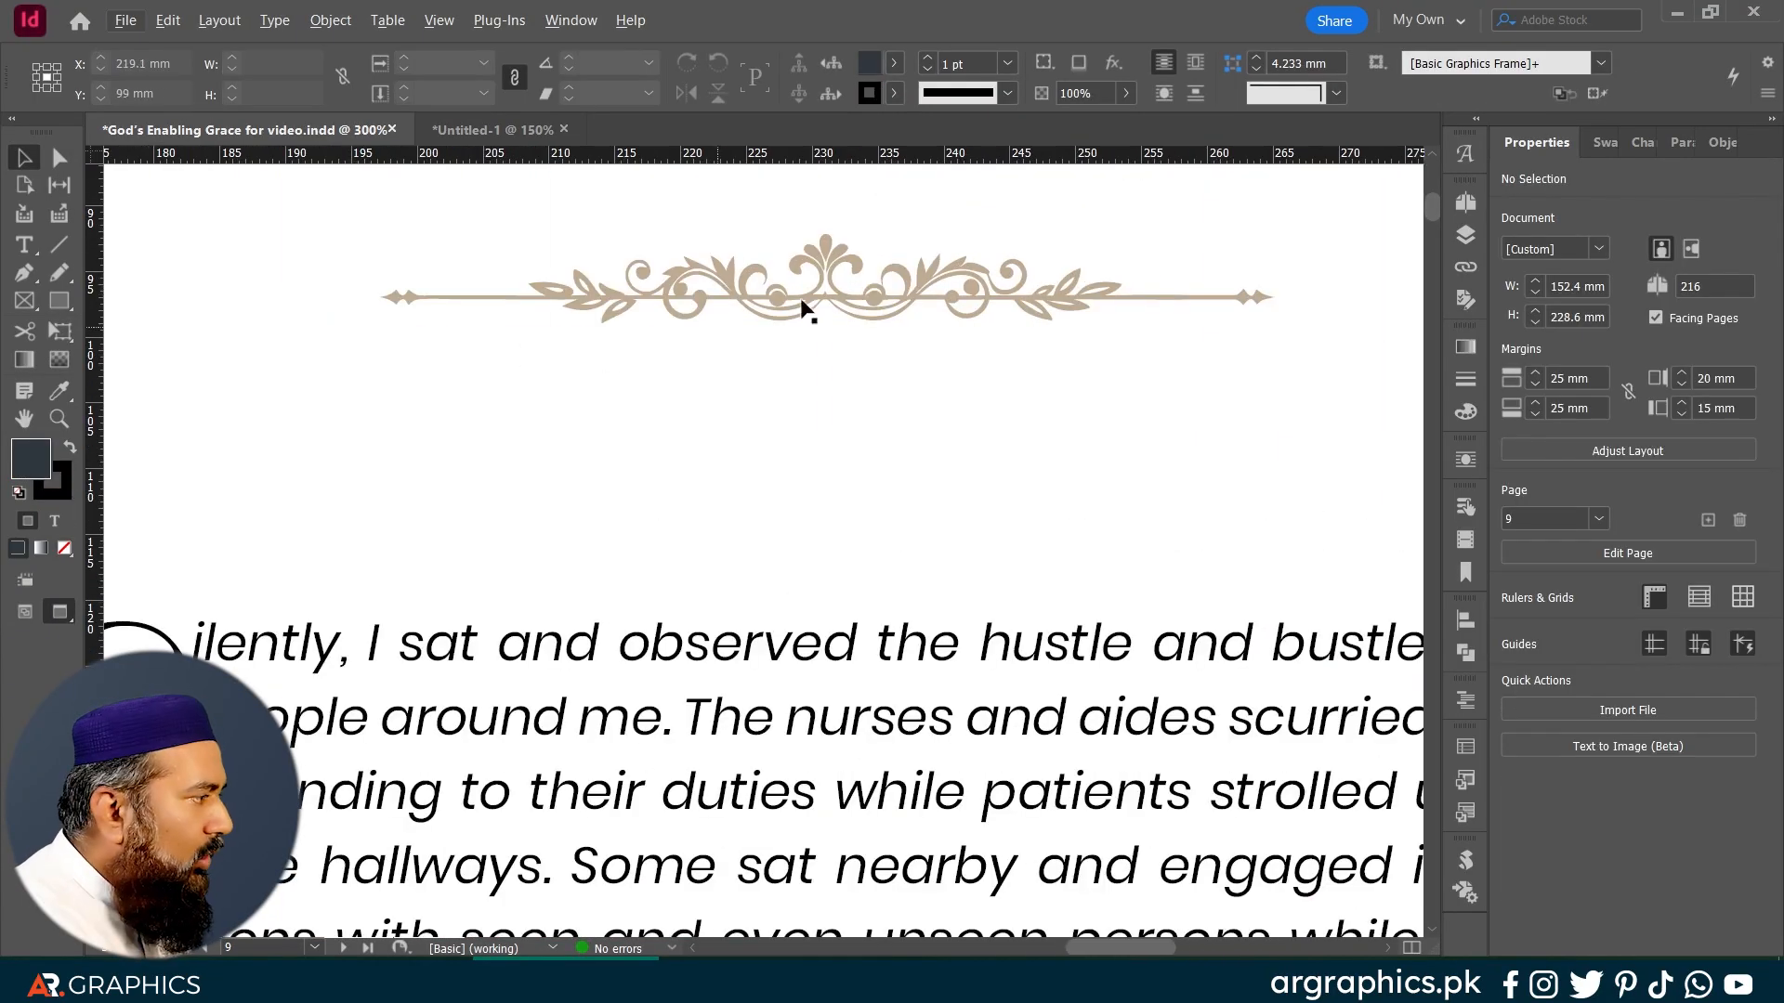
pyautogui.hscroll(-2, 864, 371)
pyautogui.scroll(-2, 948, 403)
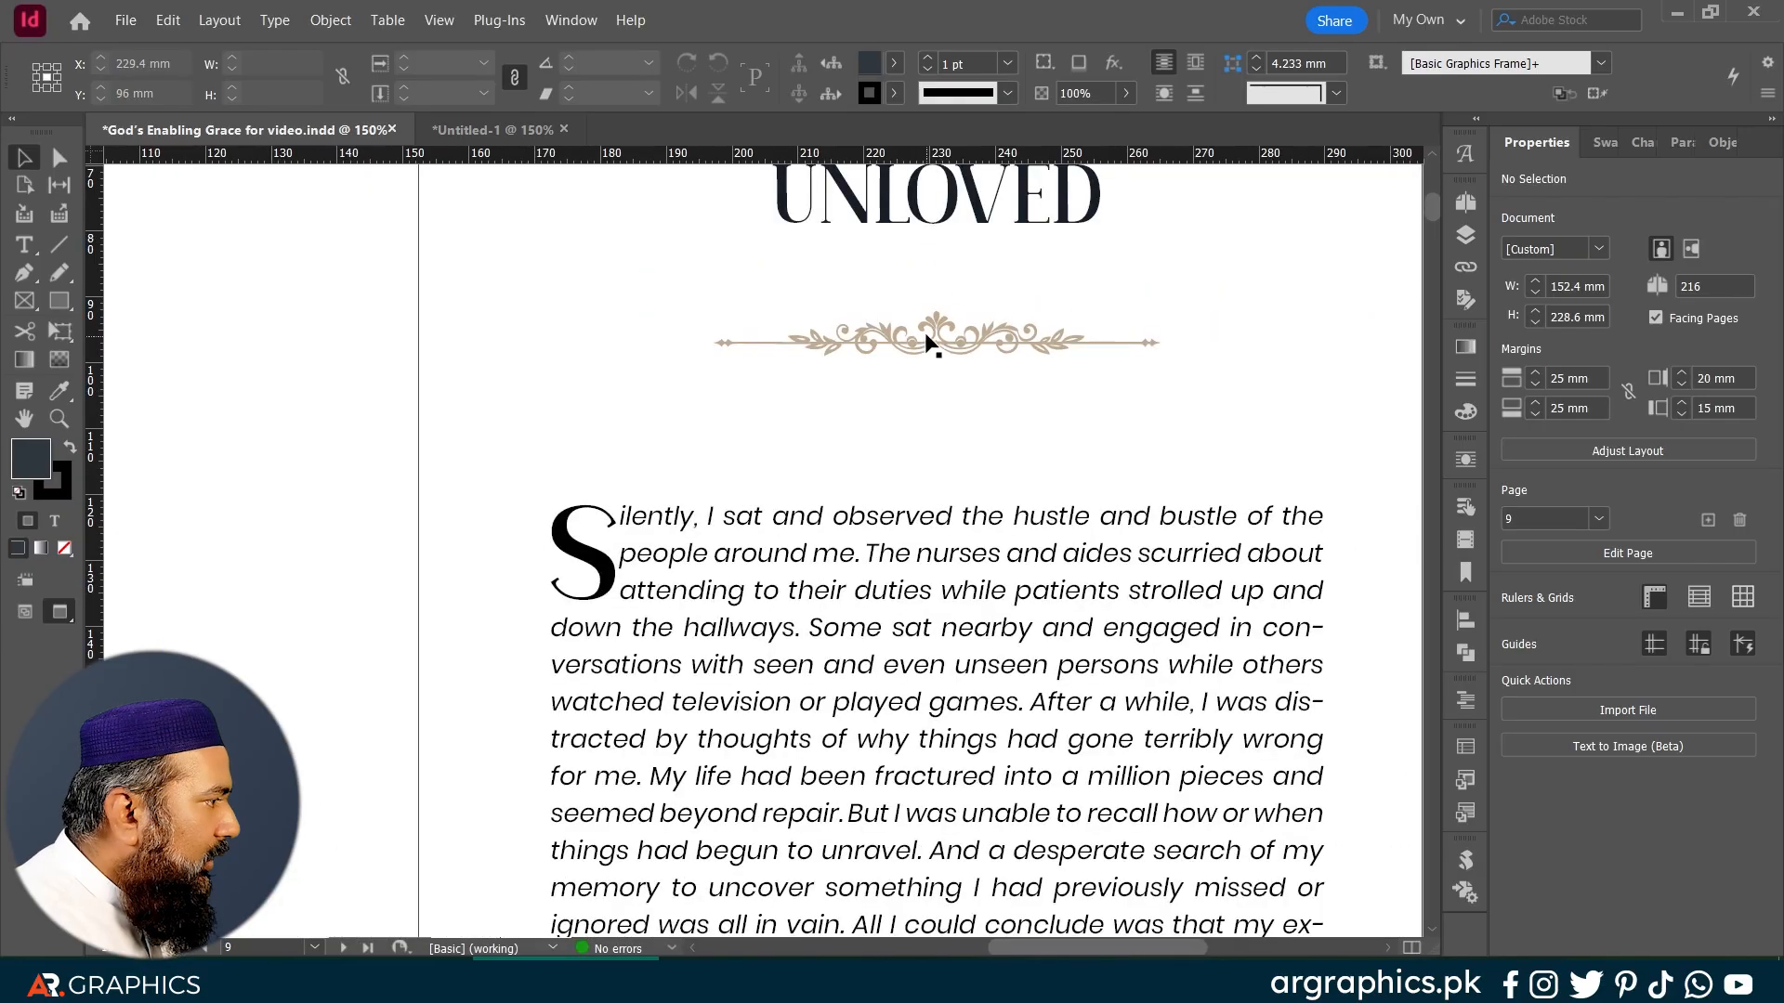
pyautogui.click(939, 325)
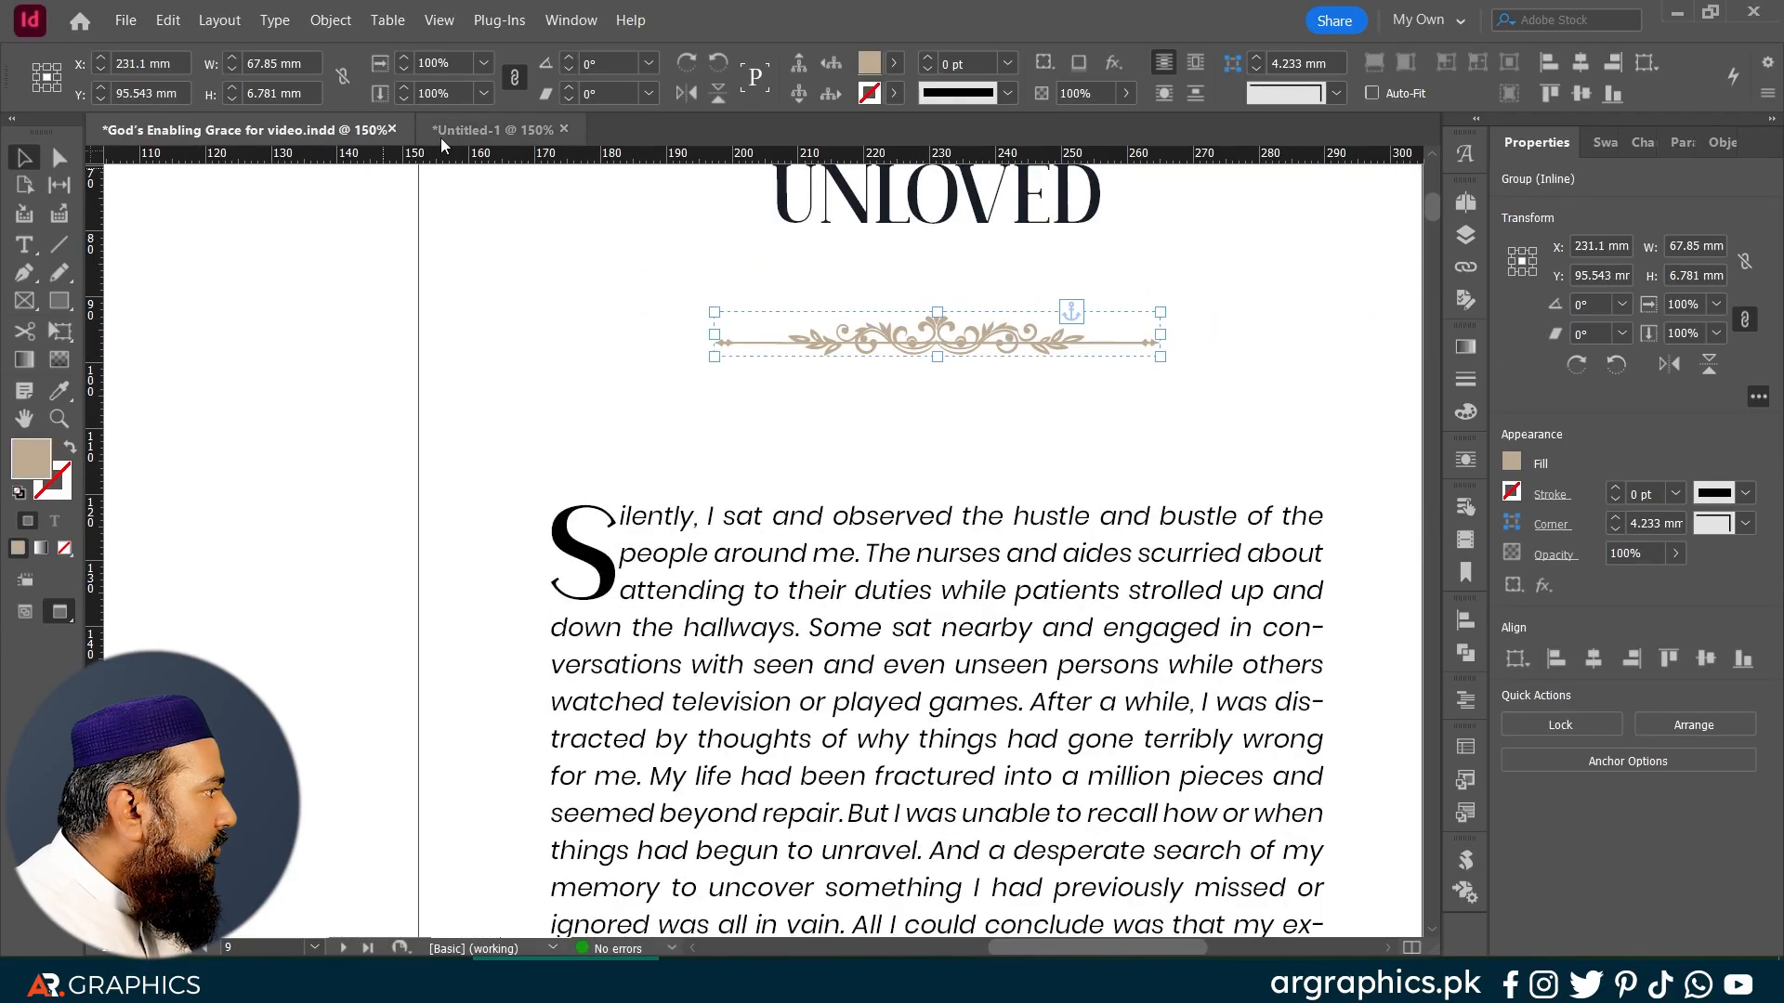
# Step: Paste the ornamental divider into the Untitled-1 document and park it on the pasteboard beside the prologue page
pyautogui.click(472, 132)
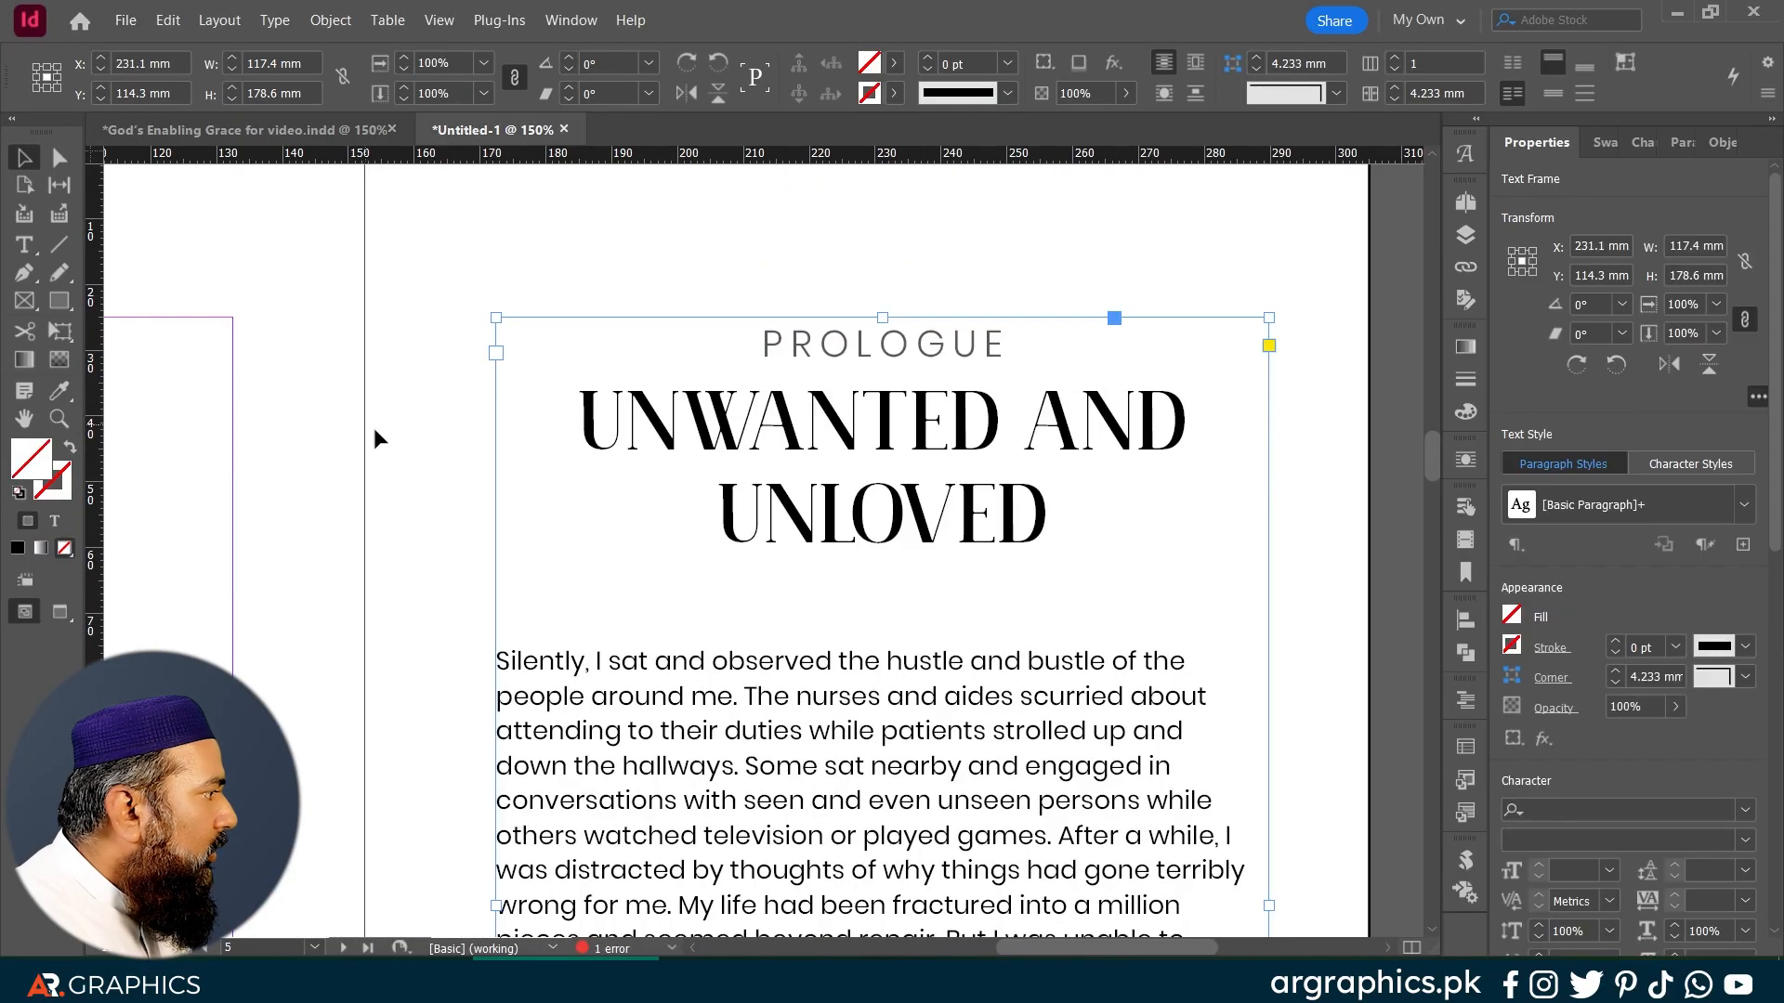
pyautogui.click(401, 432)
pyautogui.hotkey('ctrl', 'v')
pyautogui.hscroll(5, 360, 543)
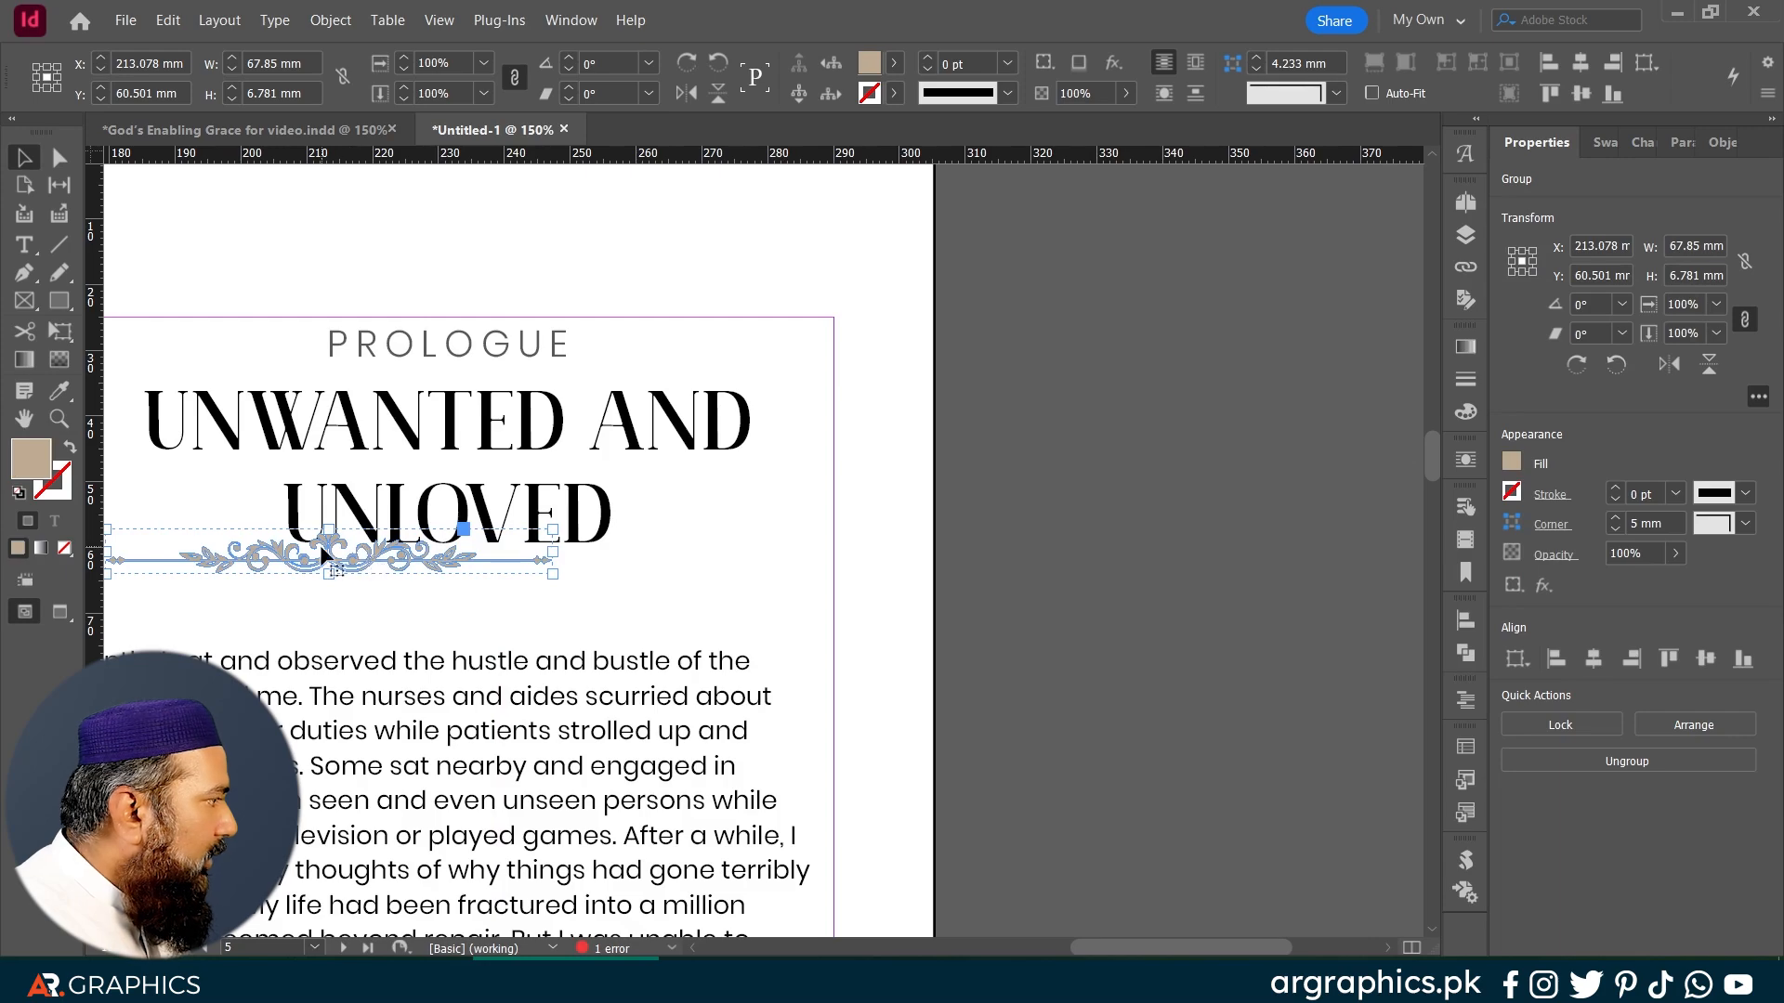
pyautogui.moveTo(331, 546); pyautogui.dragTo(1189, 375)
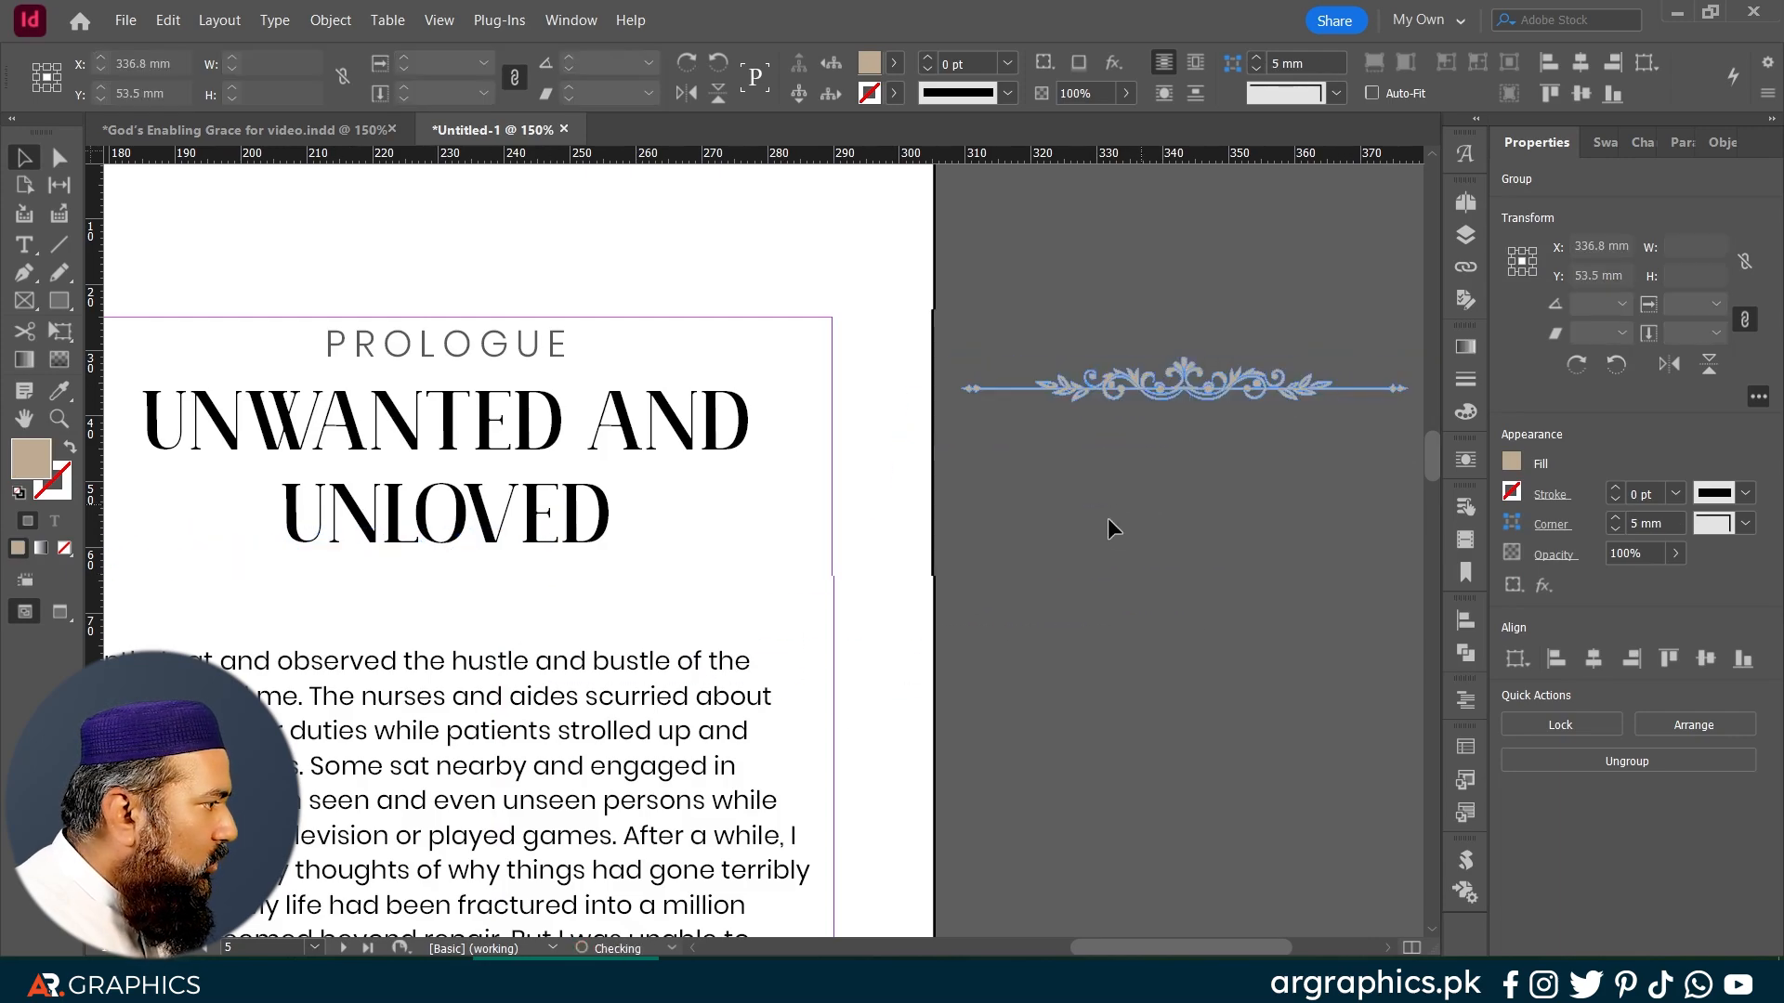
pyautogui.click(1107, 516)
# Step: Set the space after the empty paragraph below the subtitle to 20 mm
pyautogui.hscroll(-3, 721, 629)
pyautogui.scroll(-1, 721, 629)
pyautogui.doubleClick(659, 607)
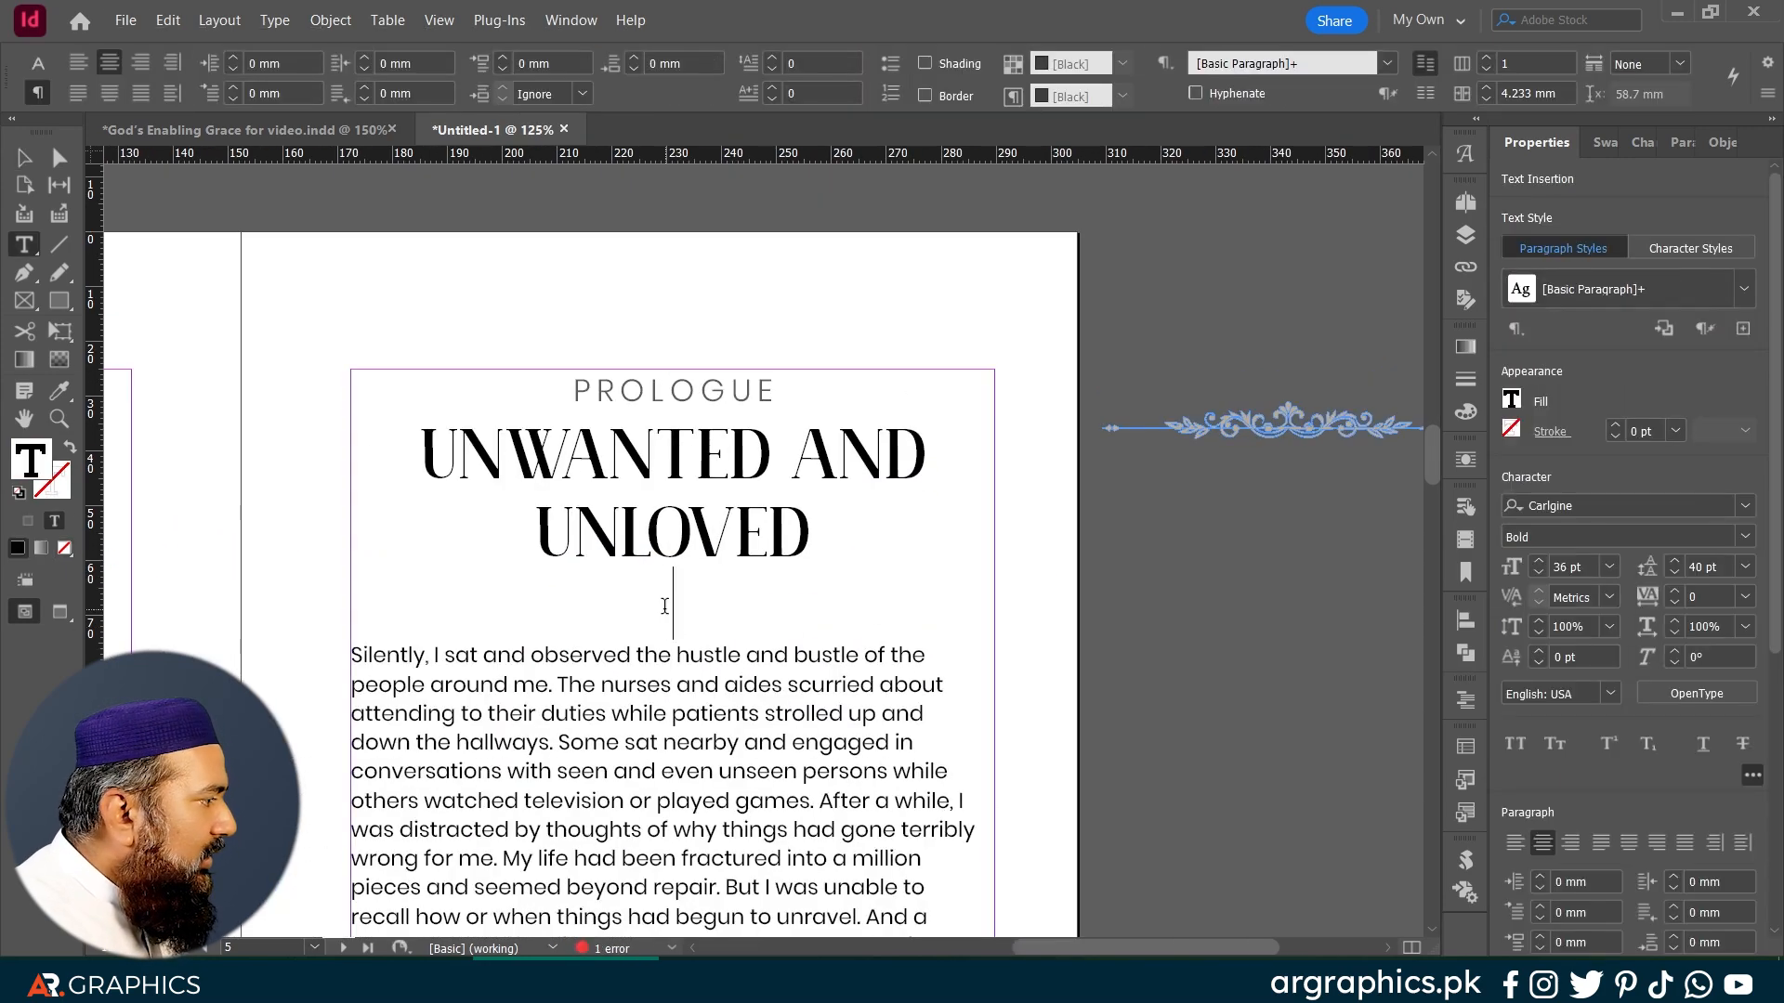
pyautogui.doubleClick(663, 606)
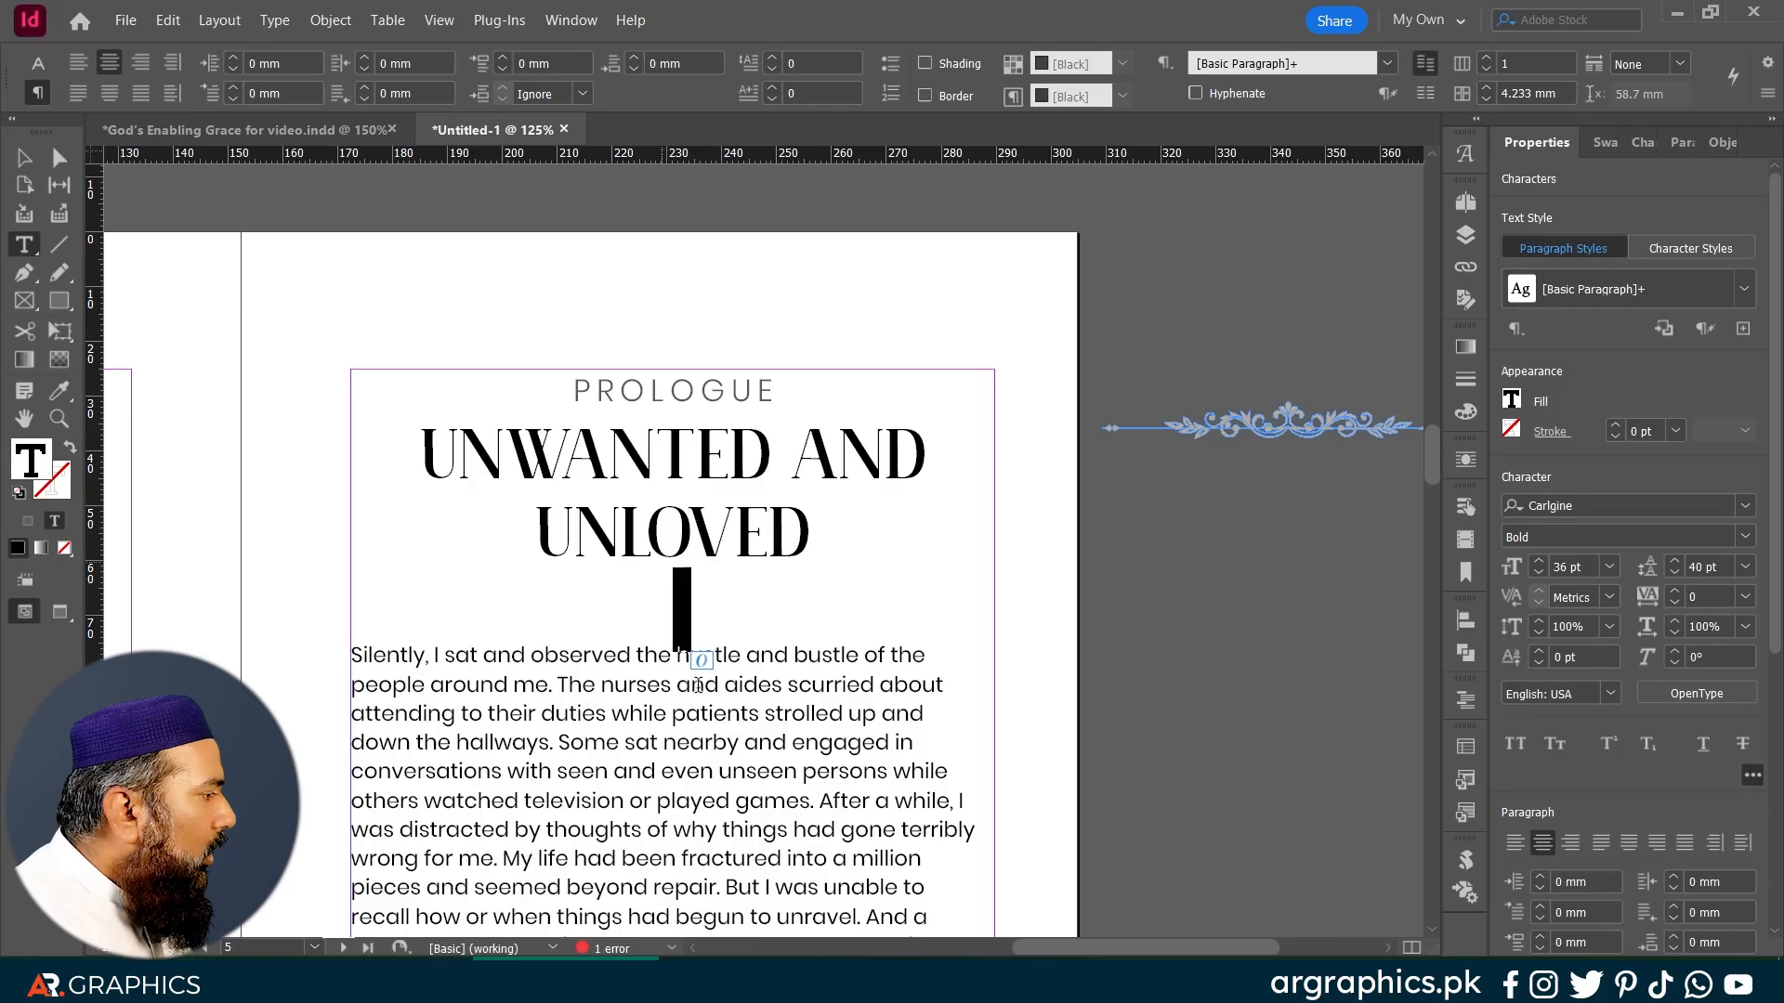
pyautogui.click(656, 62)
pyautogui.write('20')
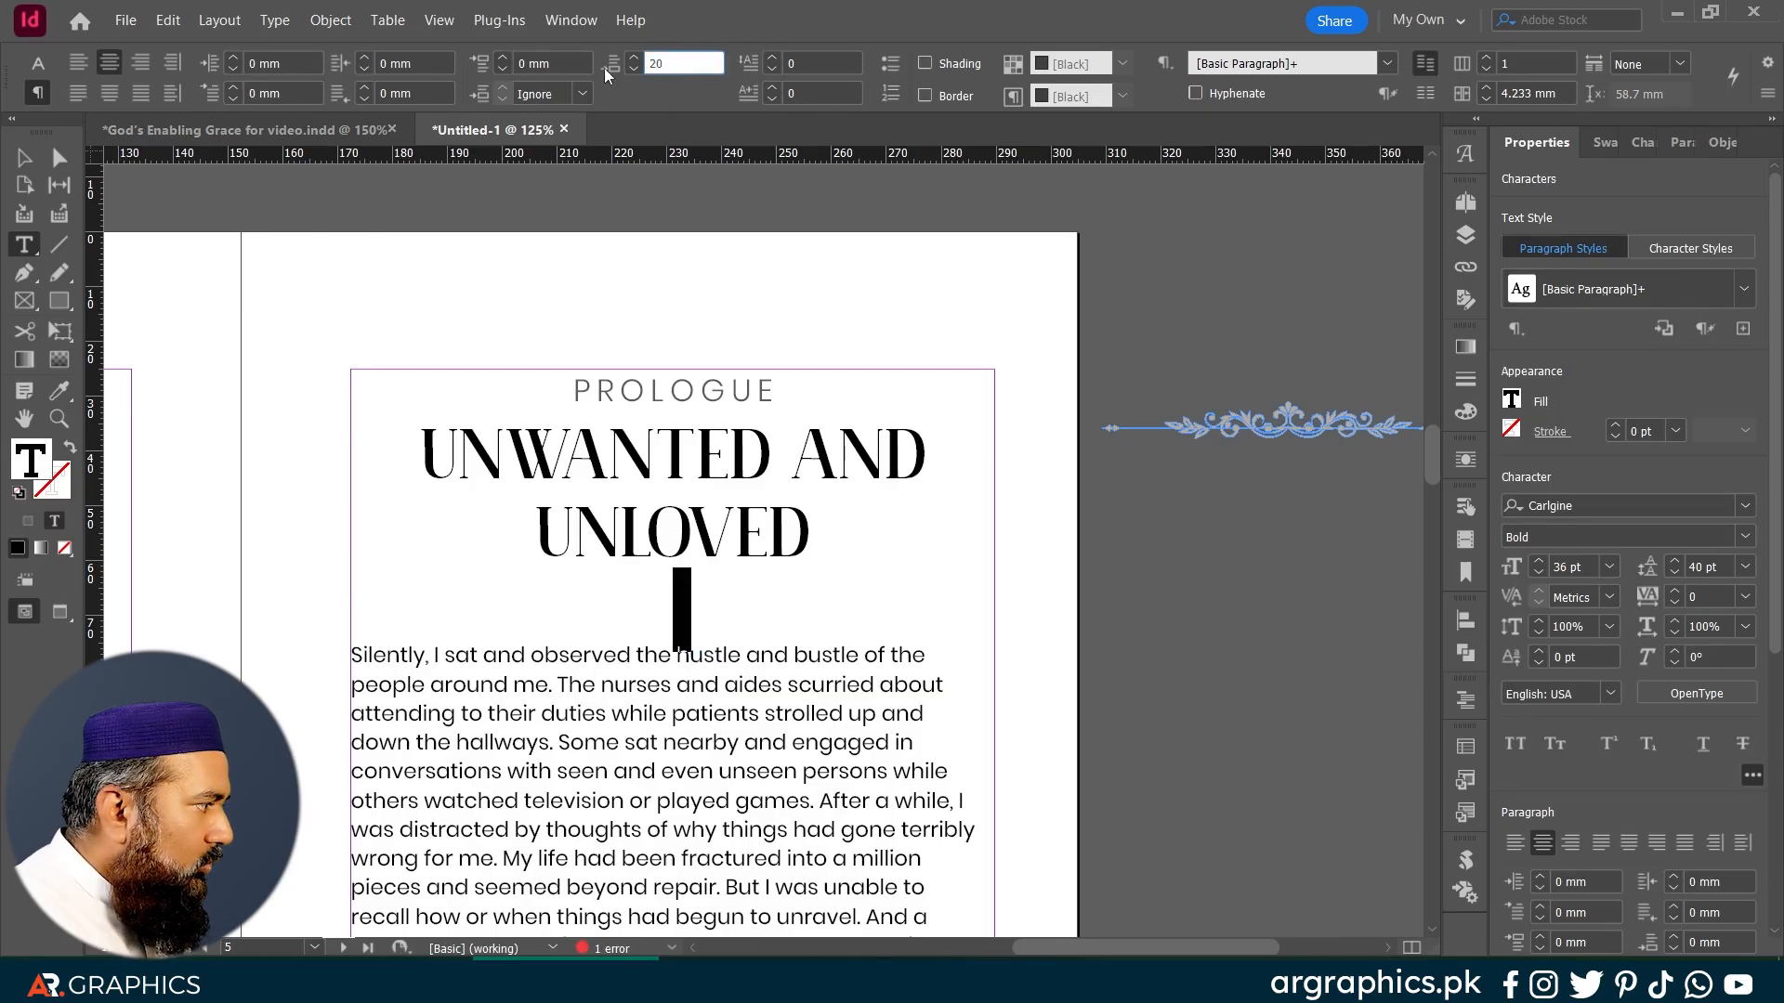
pyautogui.press('Return')
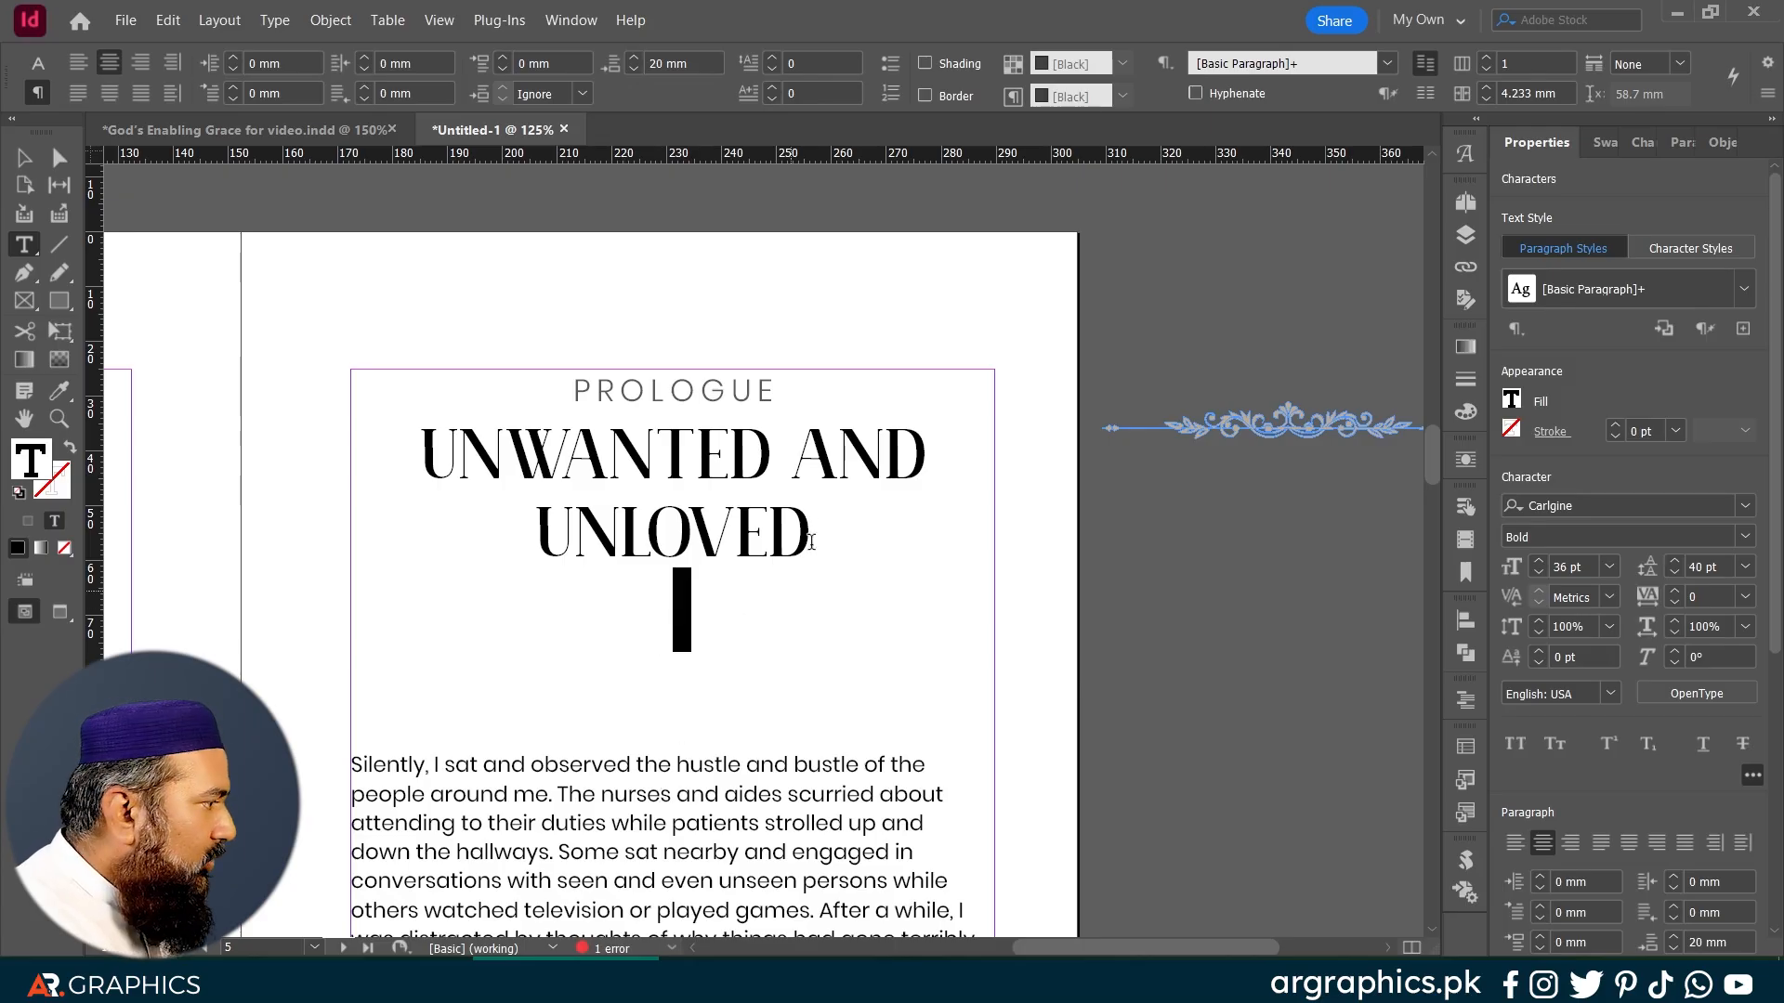
# Step: Set the space after the UNWANTED AND UNLOVED subtitle to 5 mm
pyautogui.moveTo(811, 533); pyautogui.dragTo(602, 476)
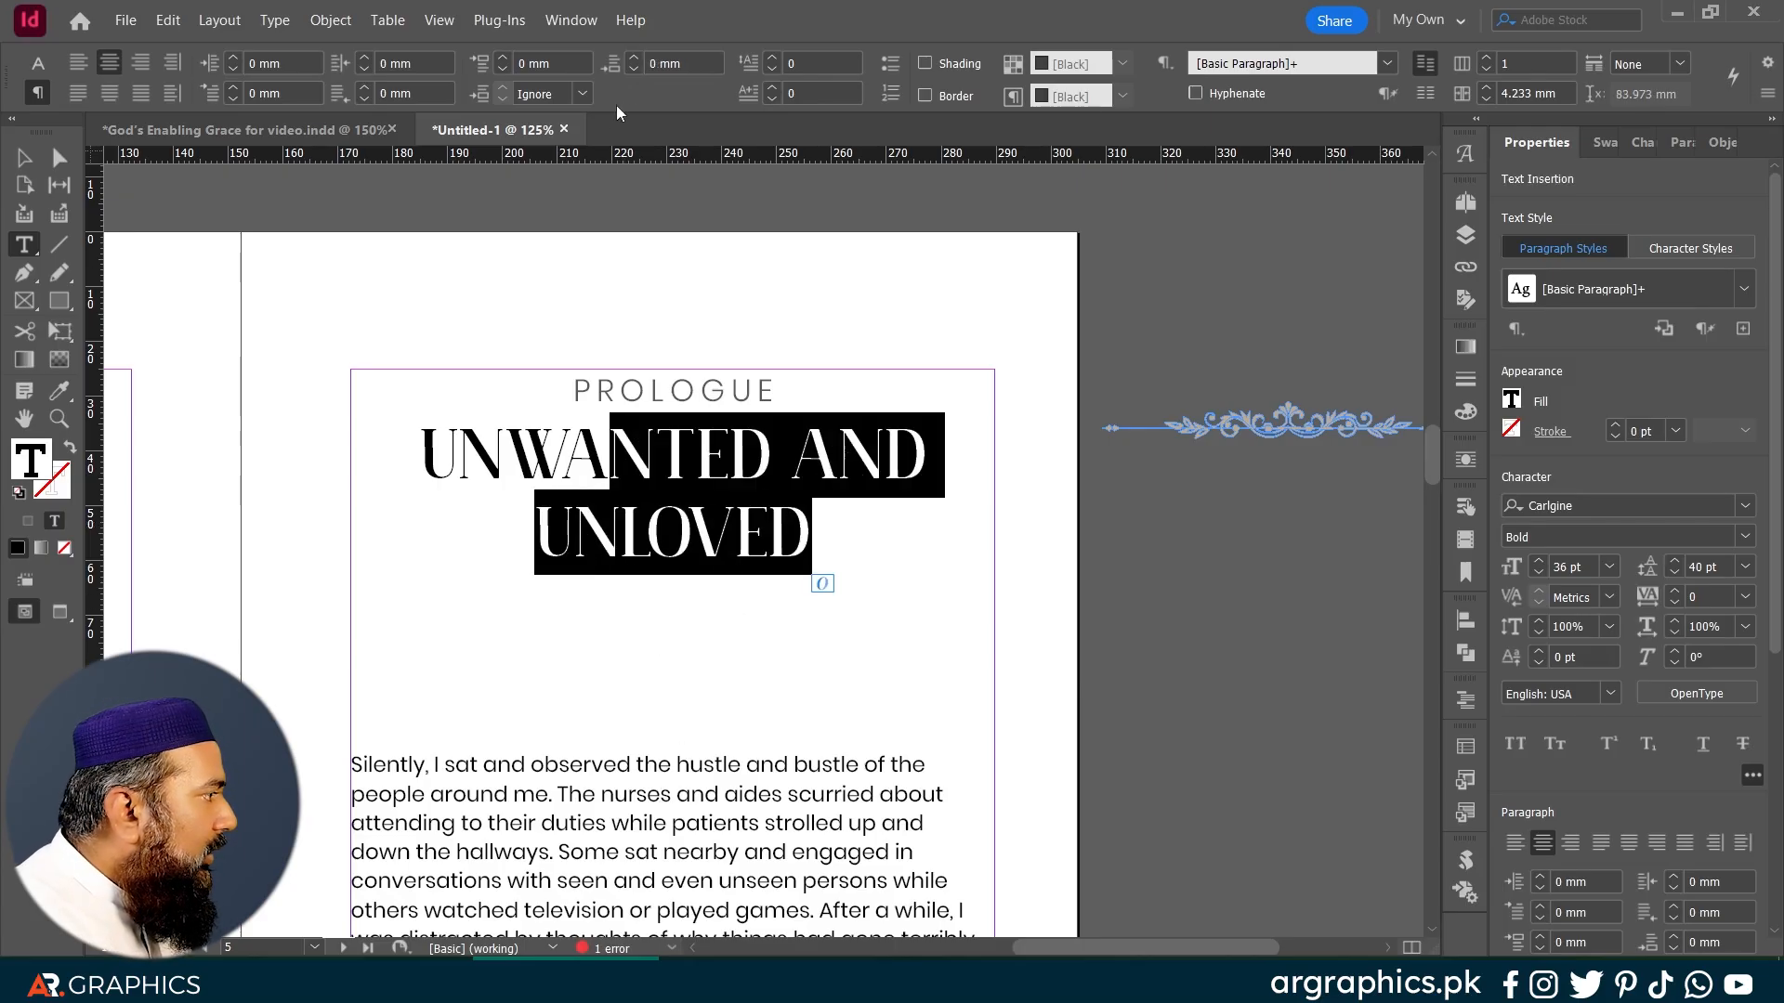
pyautogui.tripleClick(709, 63)
pyautogui.write('5')
pyautogui.press('Return')
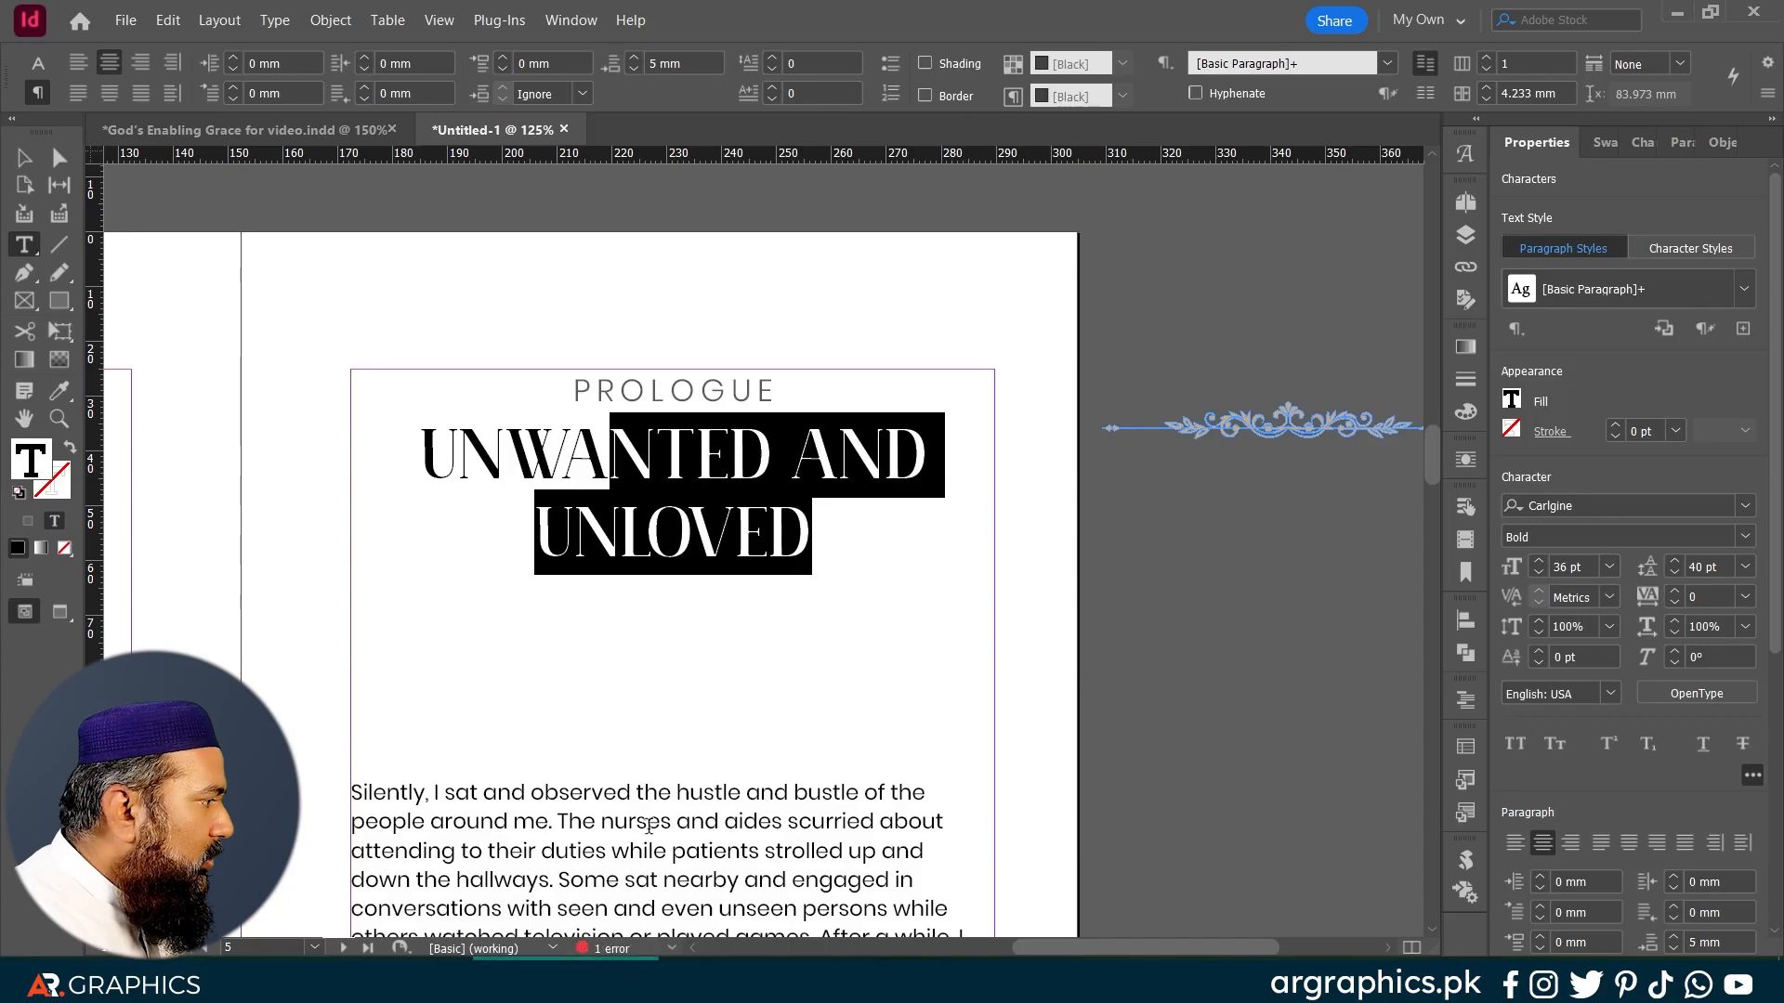
pyautogui.click(672, 616)
# Step: Set the prologue's first body paragraph, starting with "Silently", to the Italic font style
pyautogui.scroll(-6, 709, 577)
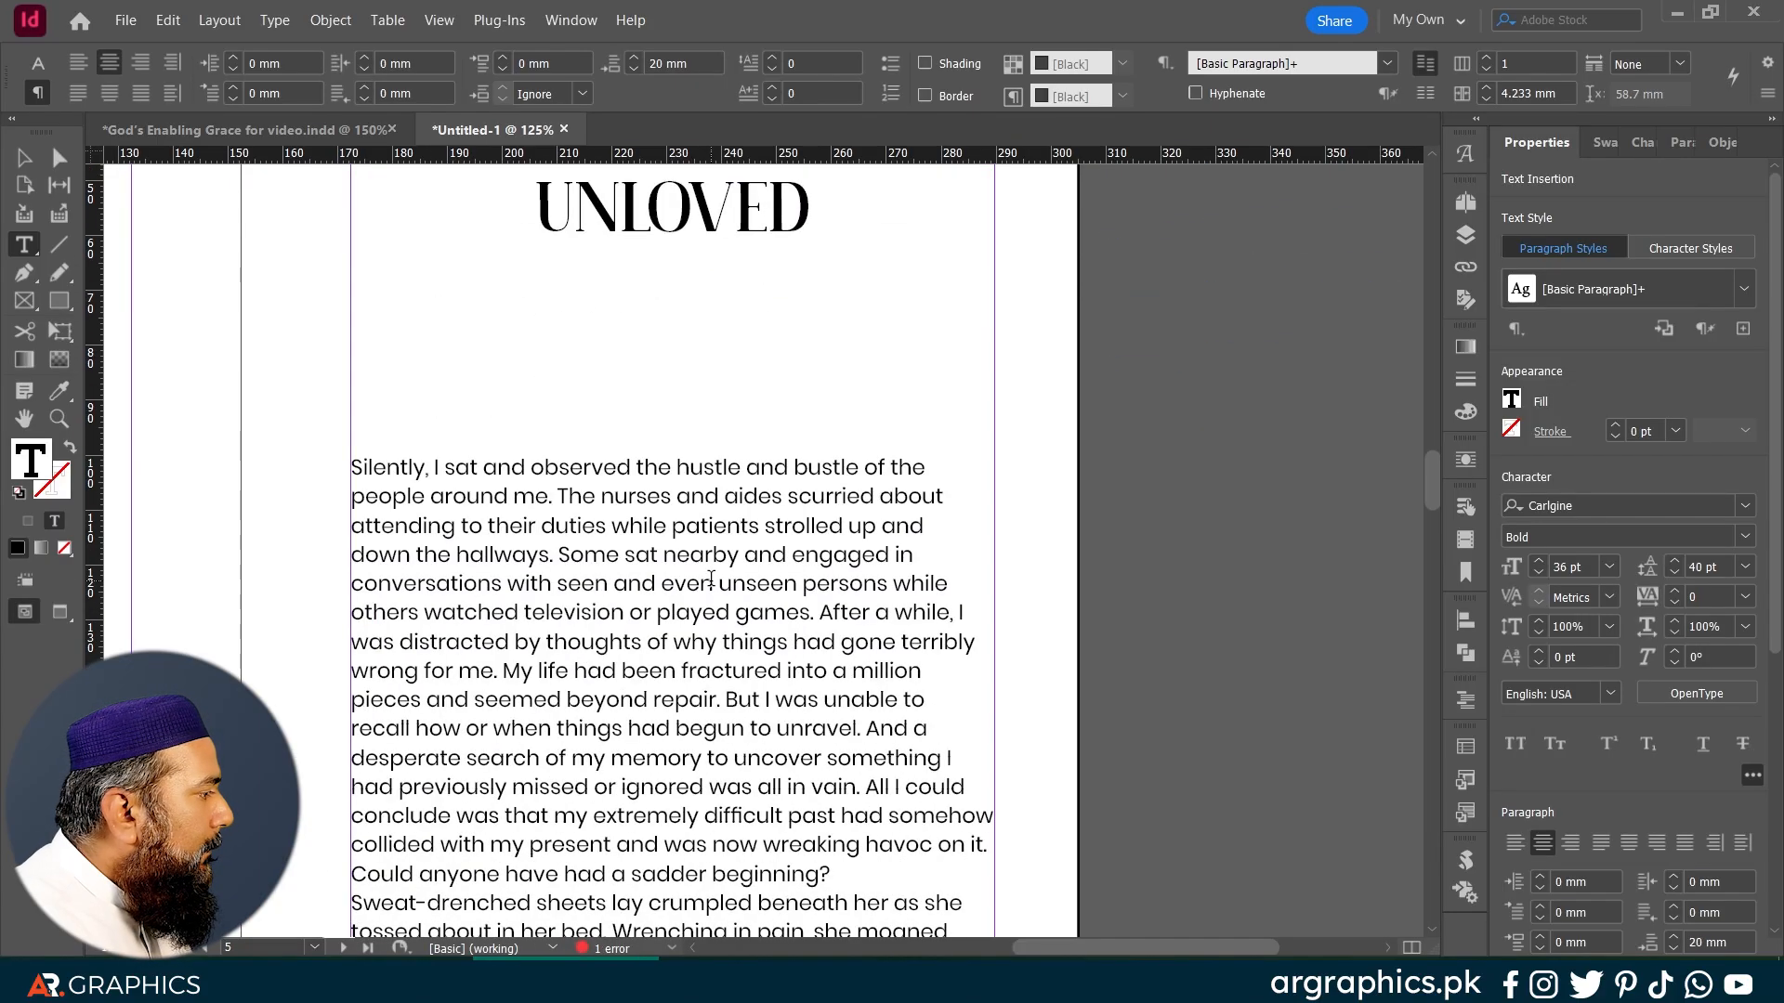
pyautogui.tripleClick(645, 641)
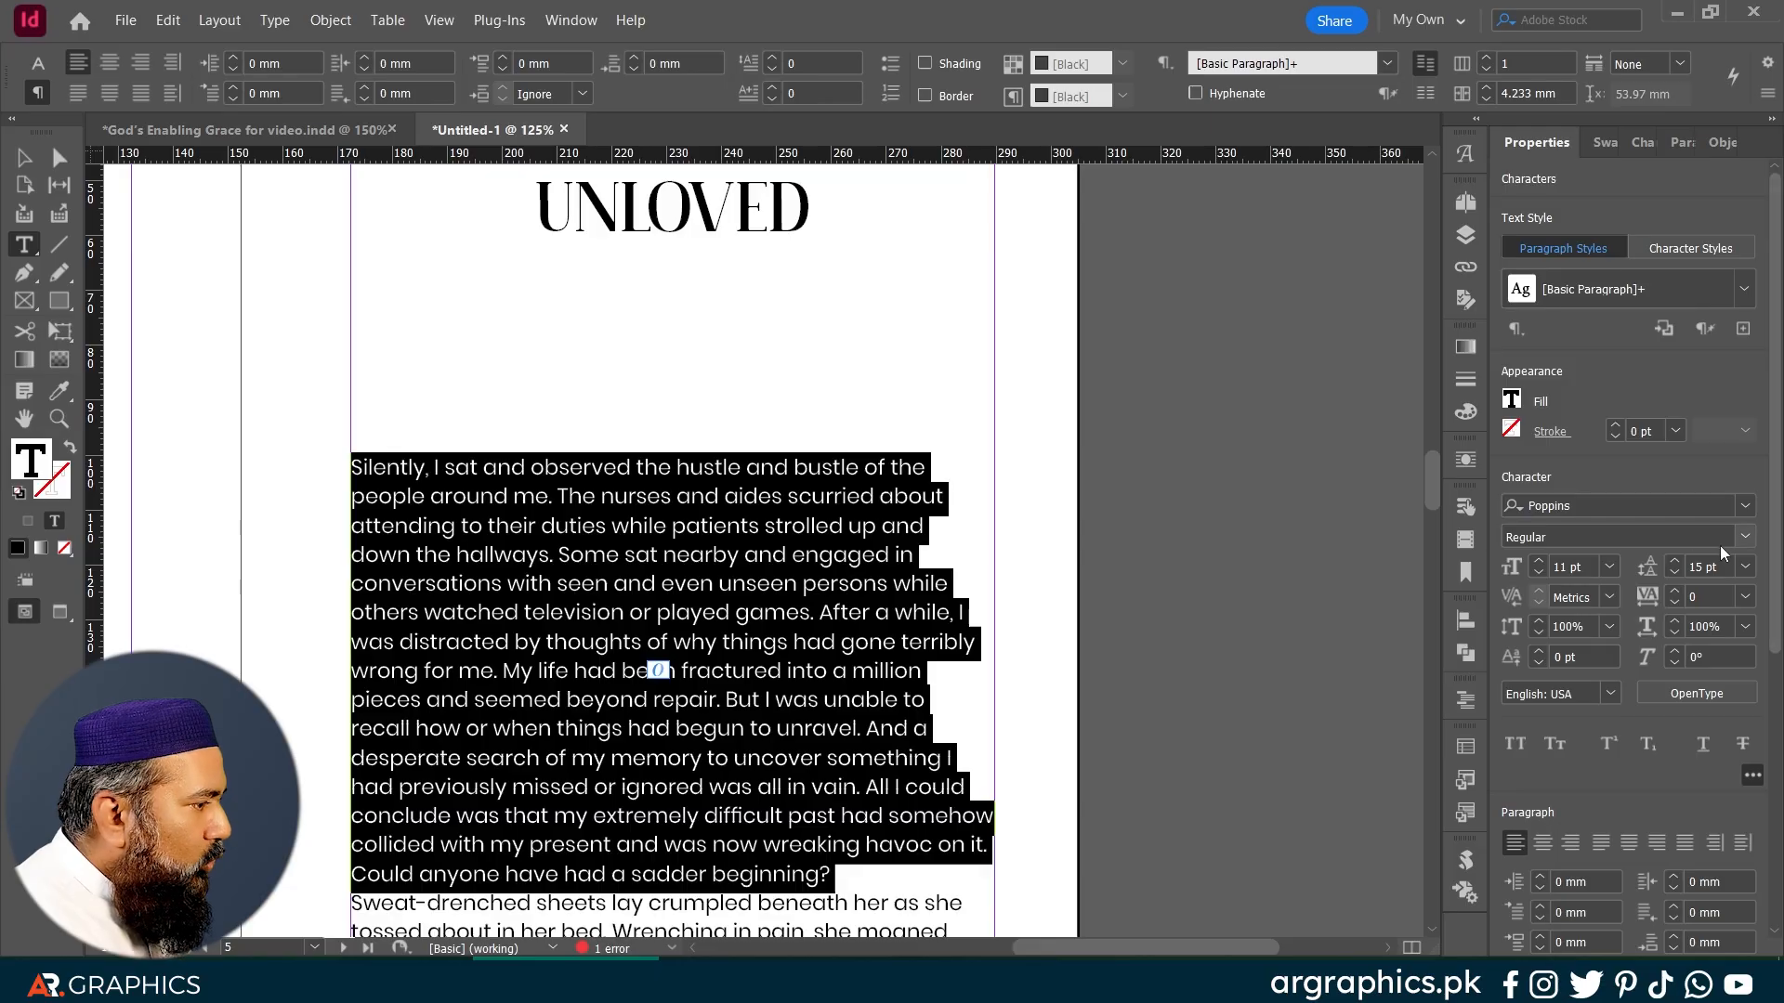
pyautogui.click(1746, 538)
pyautogui.click(1554, 266)
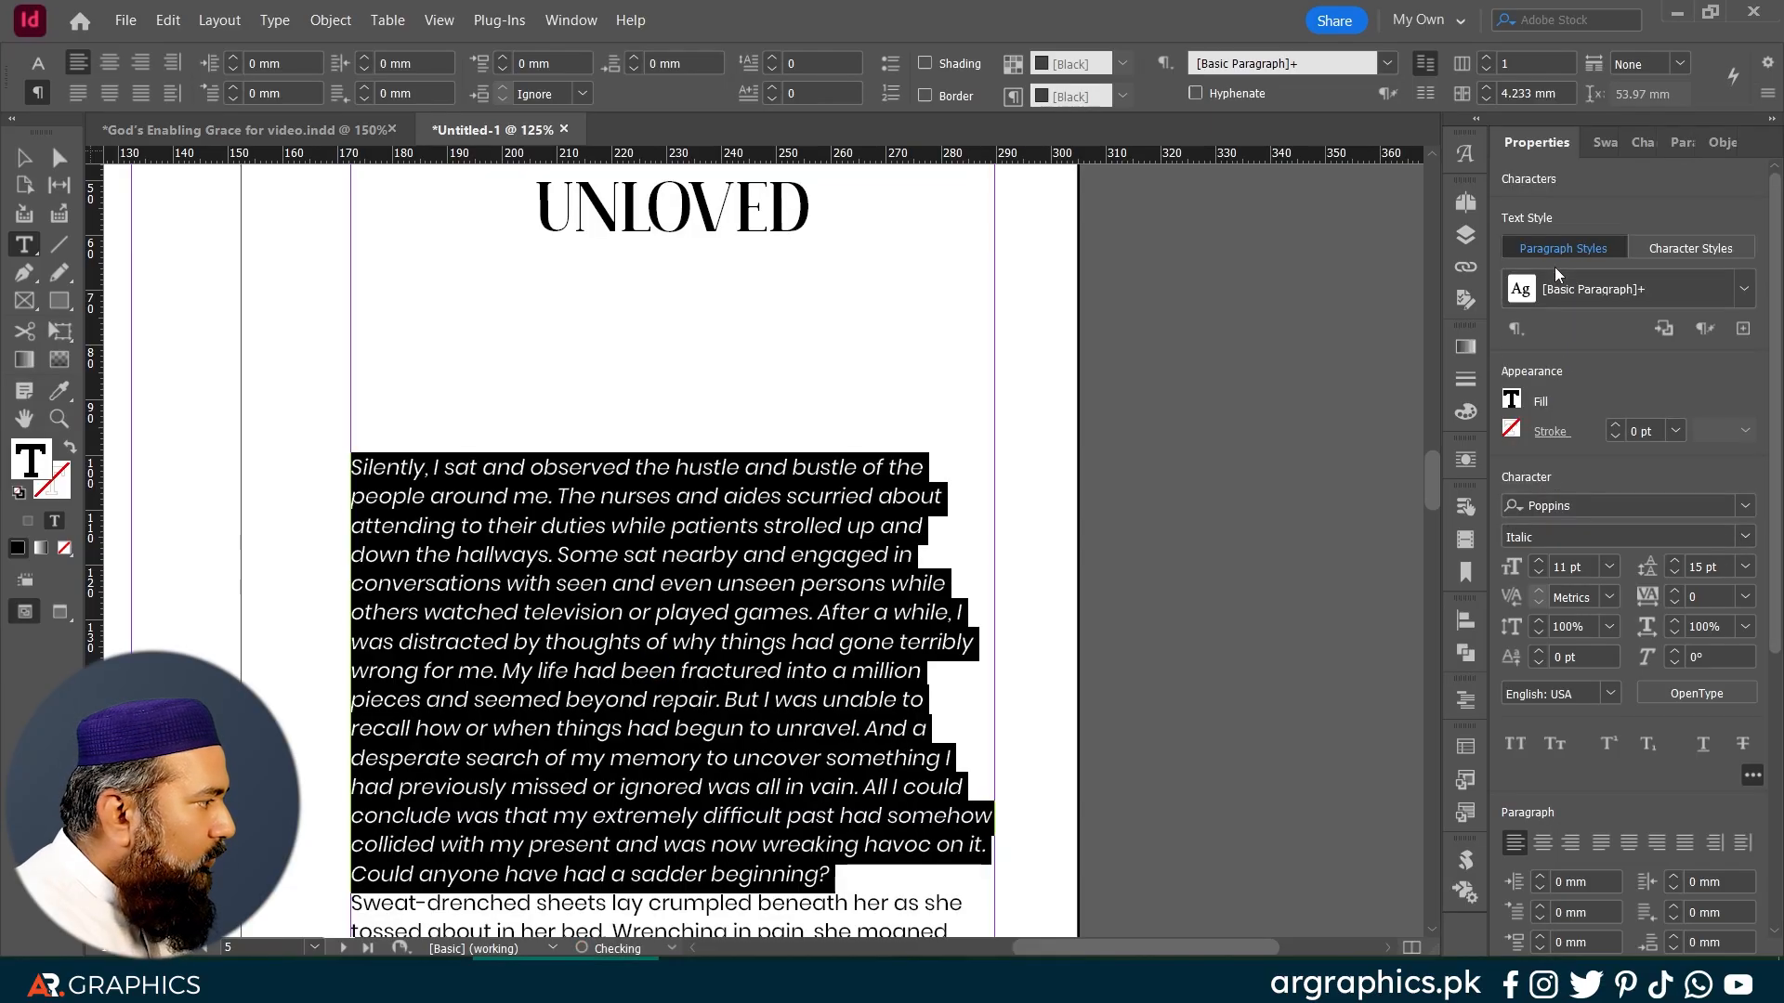
pyautogui.scroll(-2, 639, 599)
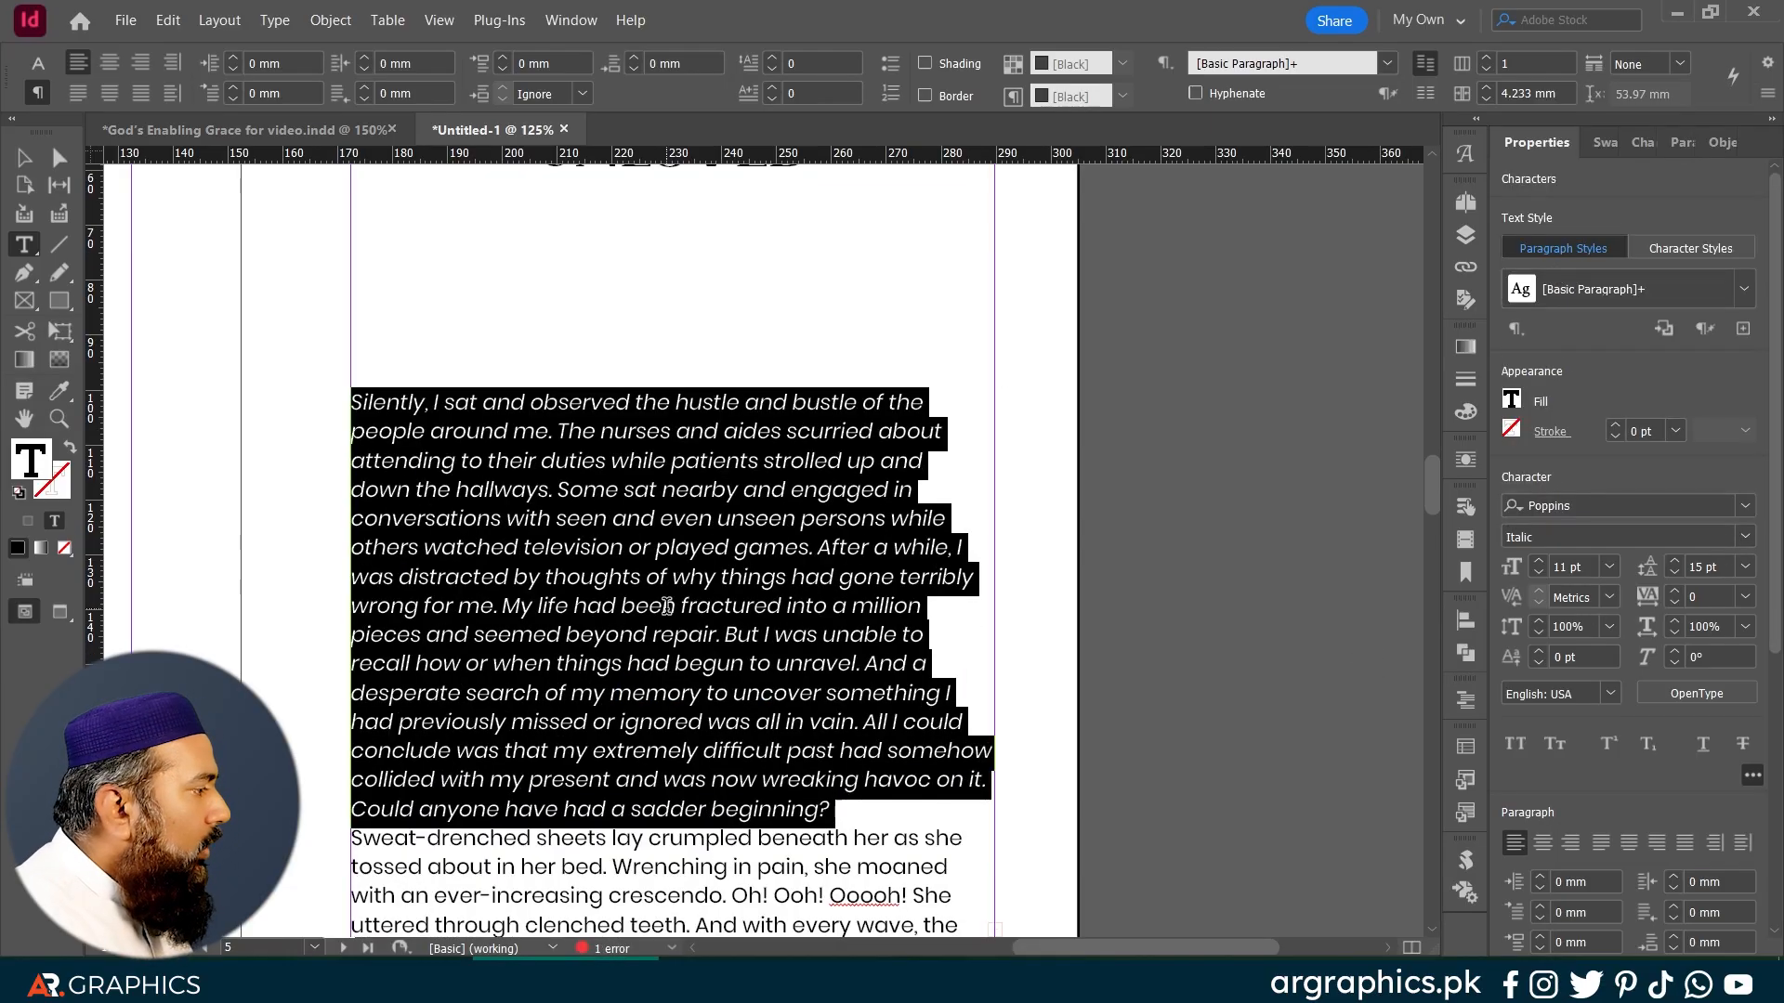
# Step: Examine the drop cap and formatting of the prologue's first paragraph in God's Enabling Grace for video.indd
pyautogui.click(623, 604)
pyautogui.doubleClick(618, 655)
pyautogui.tripleClick(618, 655)
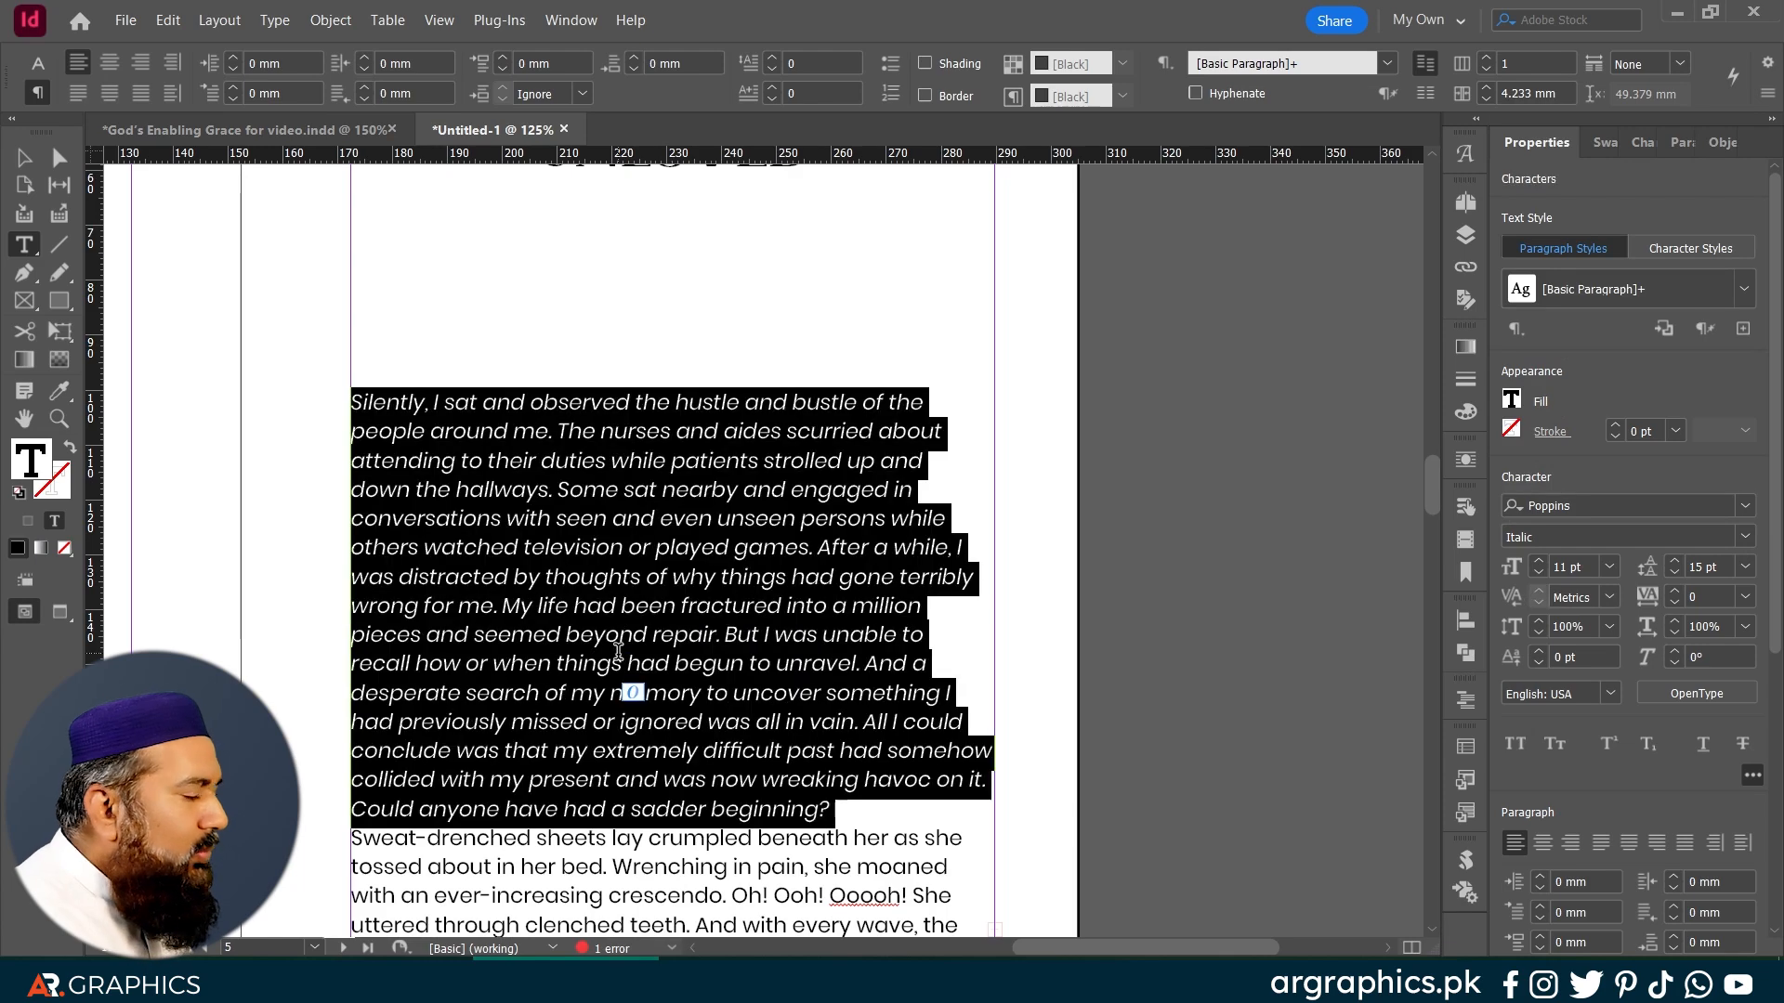
pyautogui.click(287, 122)
pyautogui.moveTo(611, 526); pyautogui.dragTo(568, 527)
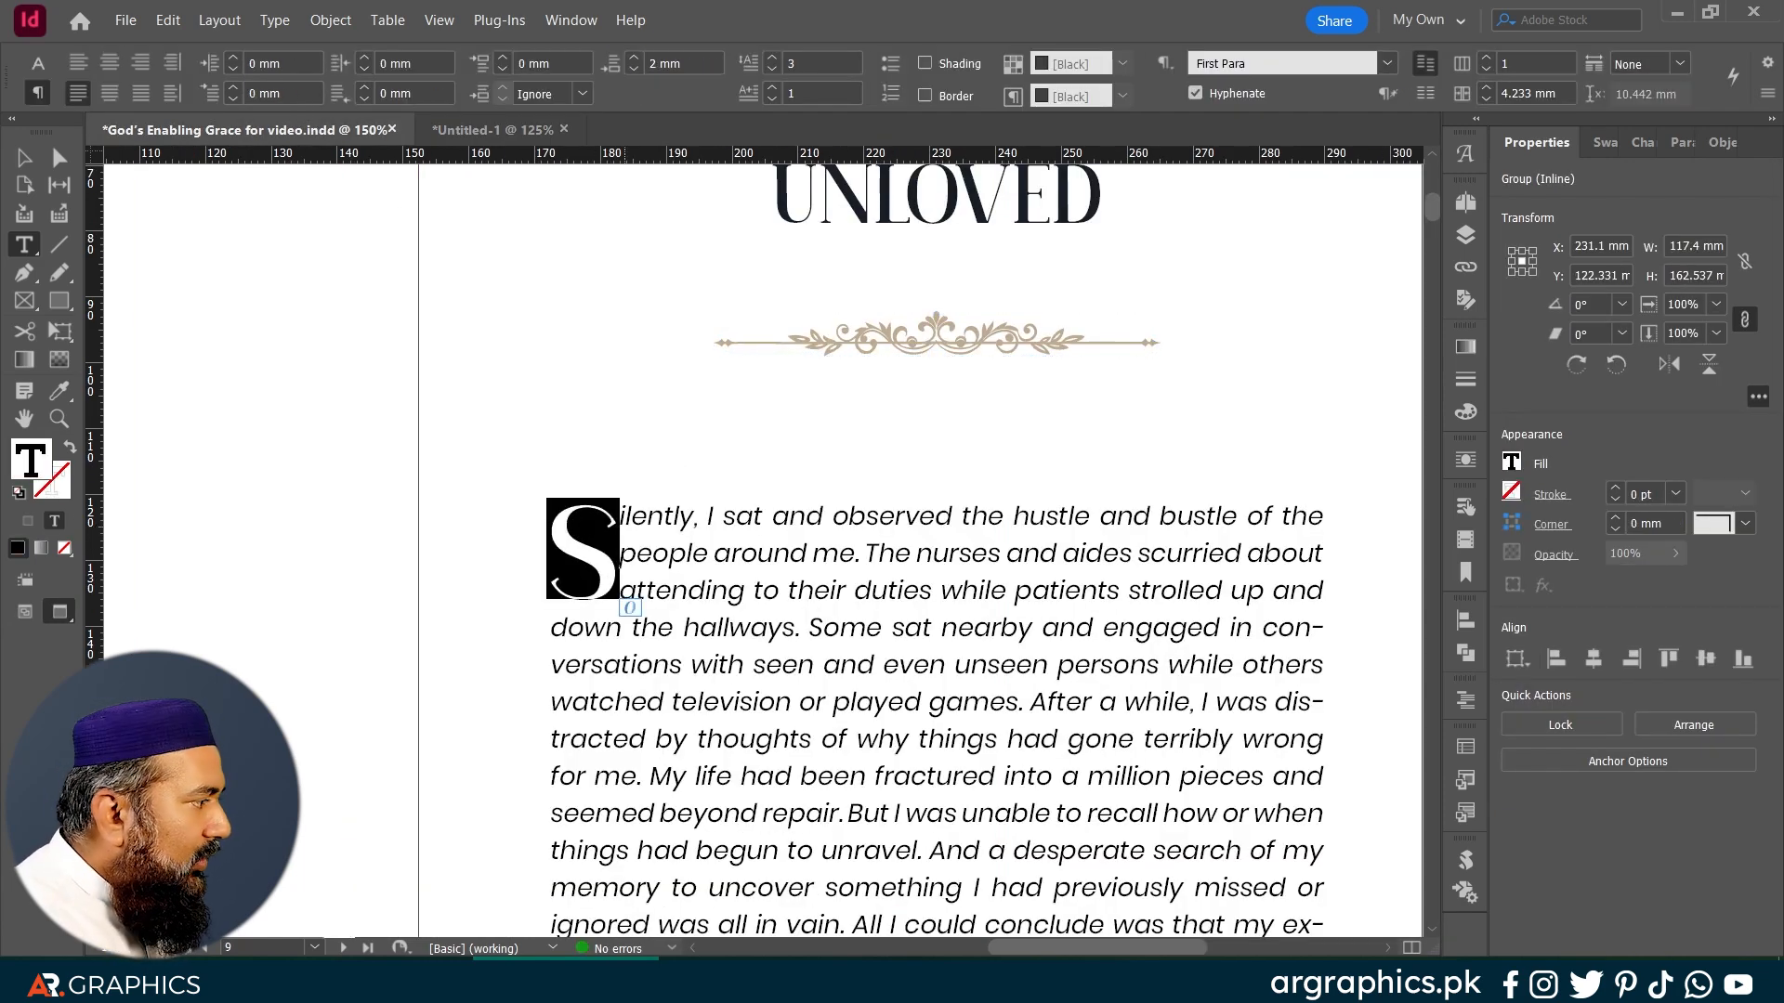
pyautogui.click(720, 557)
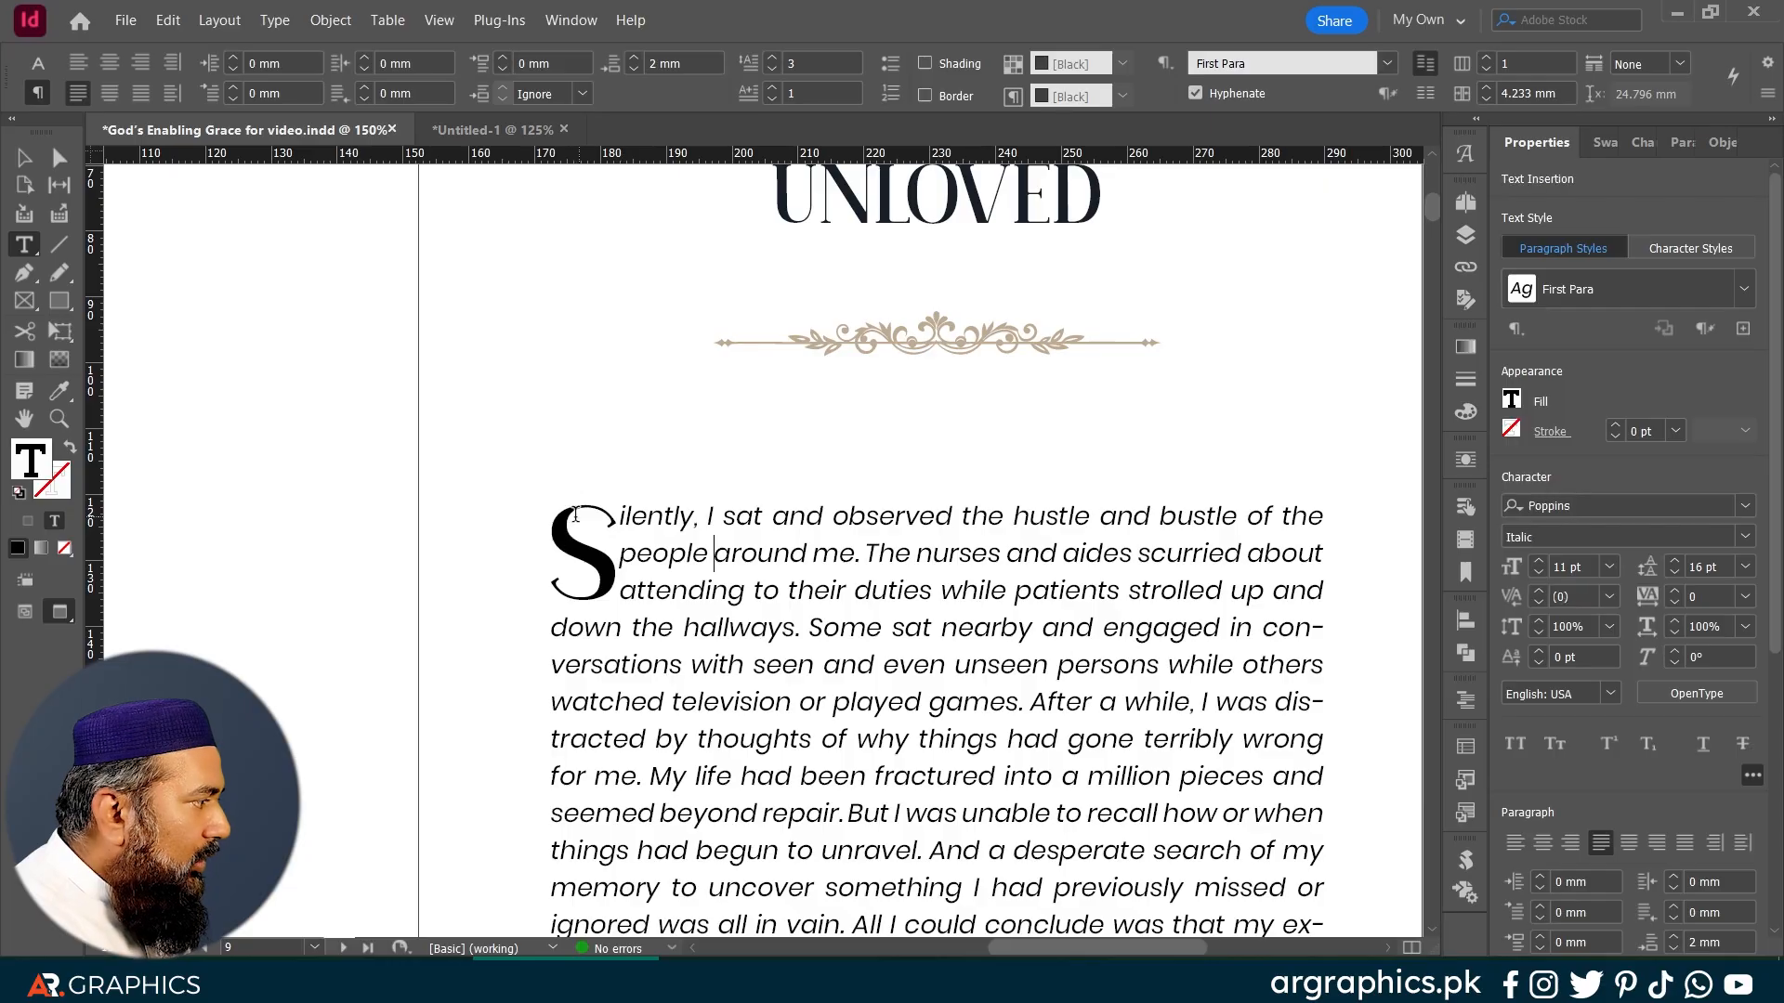
pyautogui.moveTo(557, 517); pyautogui.dragTo(596, 518)
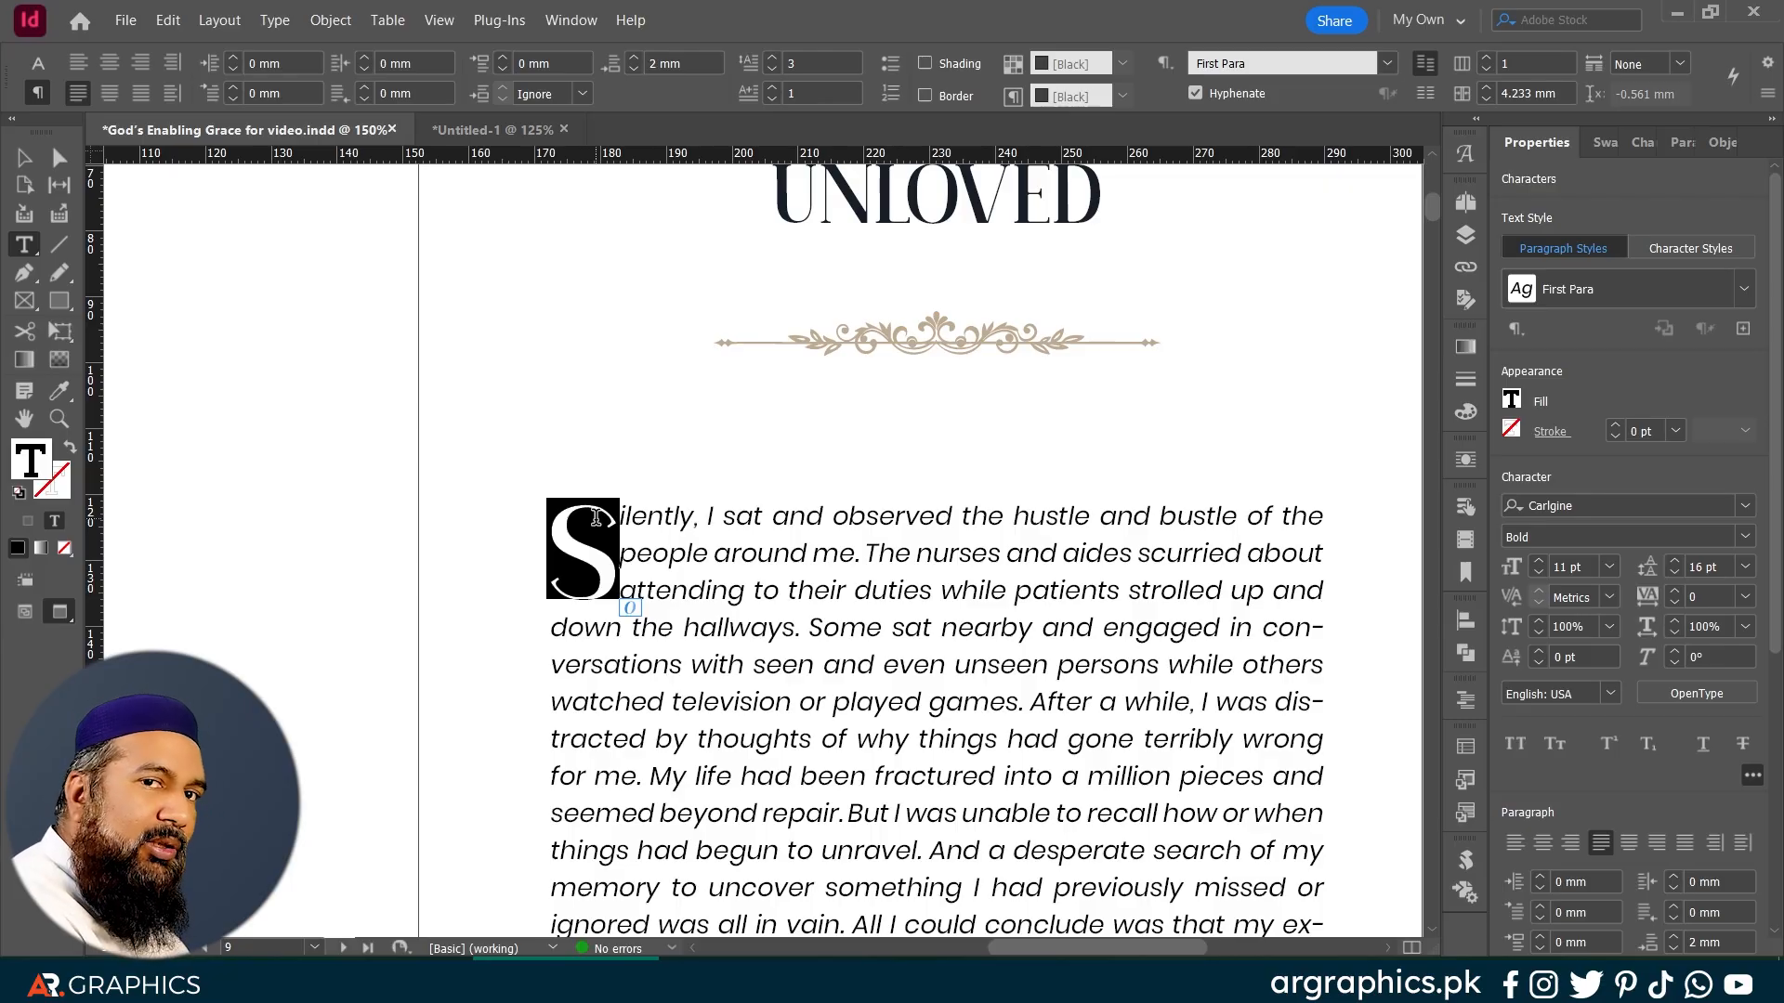
# Step: Check how the text lines run beside the drop cap in the reference book's opening paragraph
pyautogui.click(699, 567)
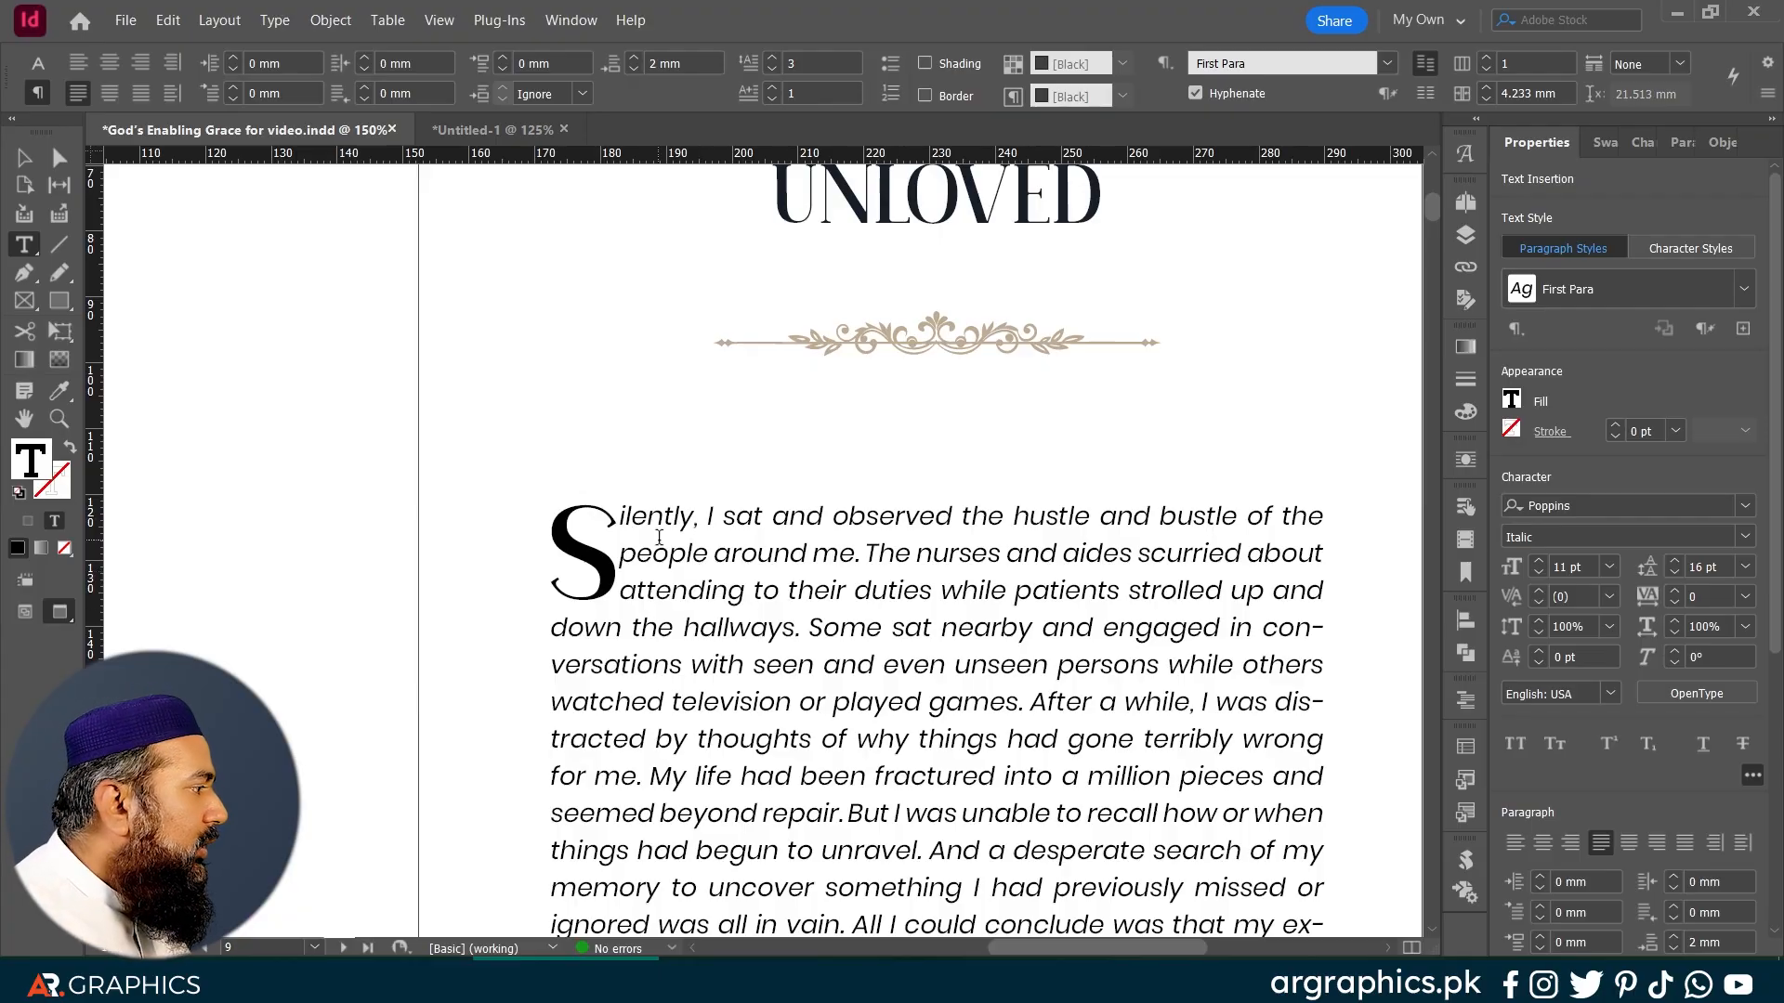
pyautogui.moveTo(620, 513); pyautogui.dragTo(689, 595)
pyautogui.click(635, 516)
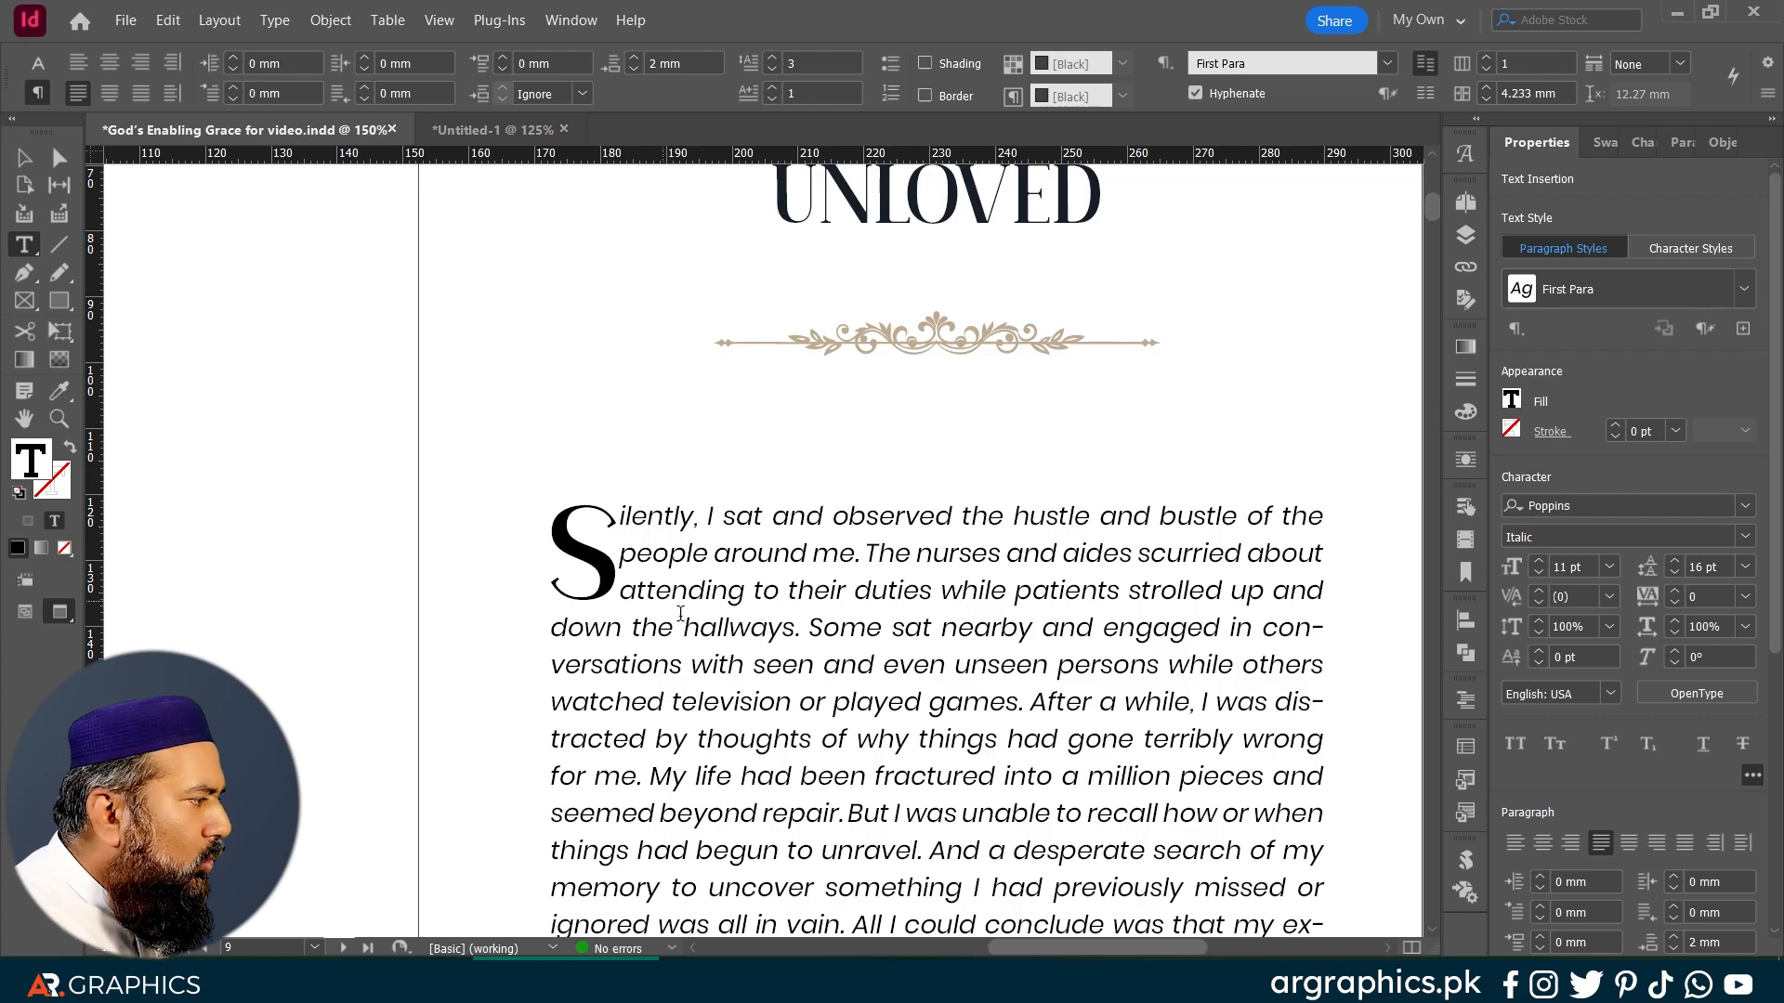
pyautogui.moveTo(692, 592); pyautogui.dragTo(610, 518)
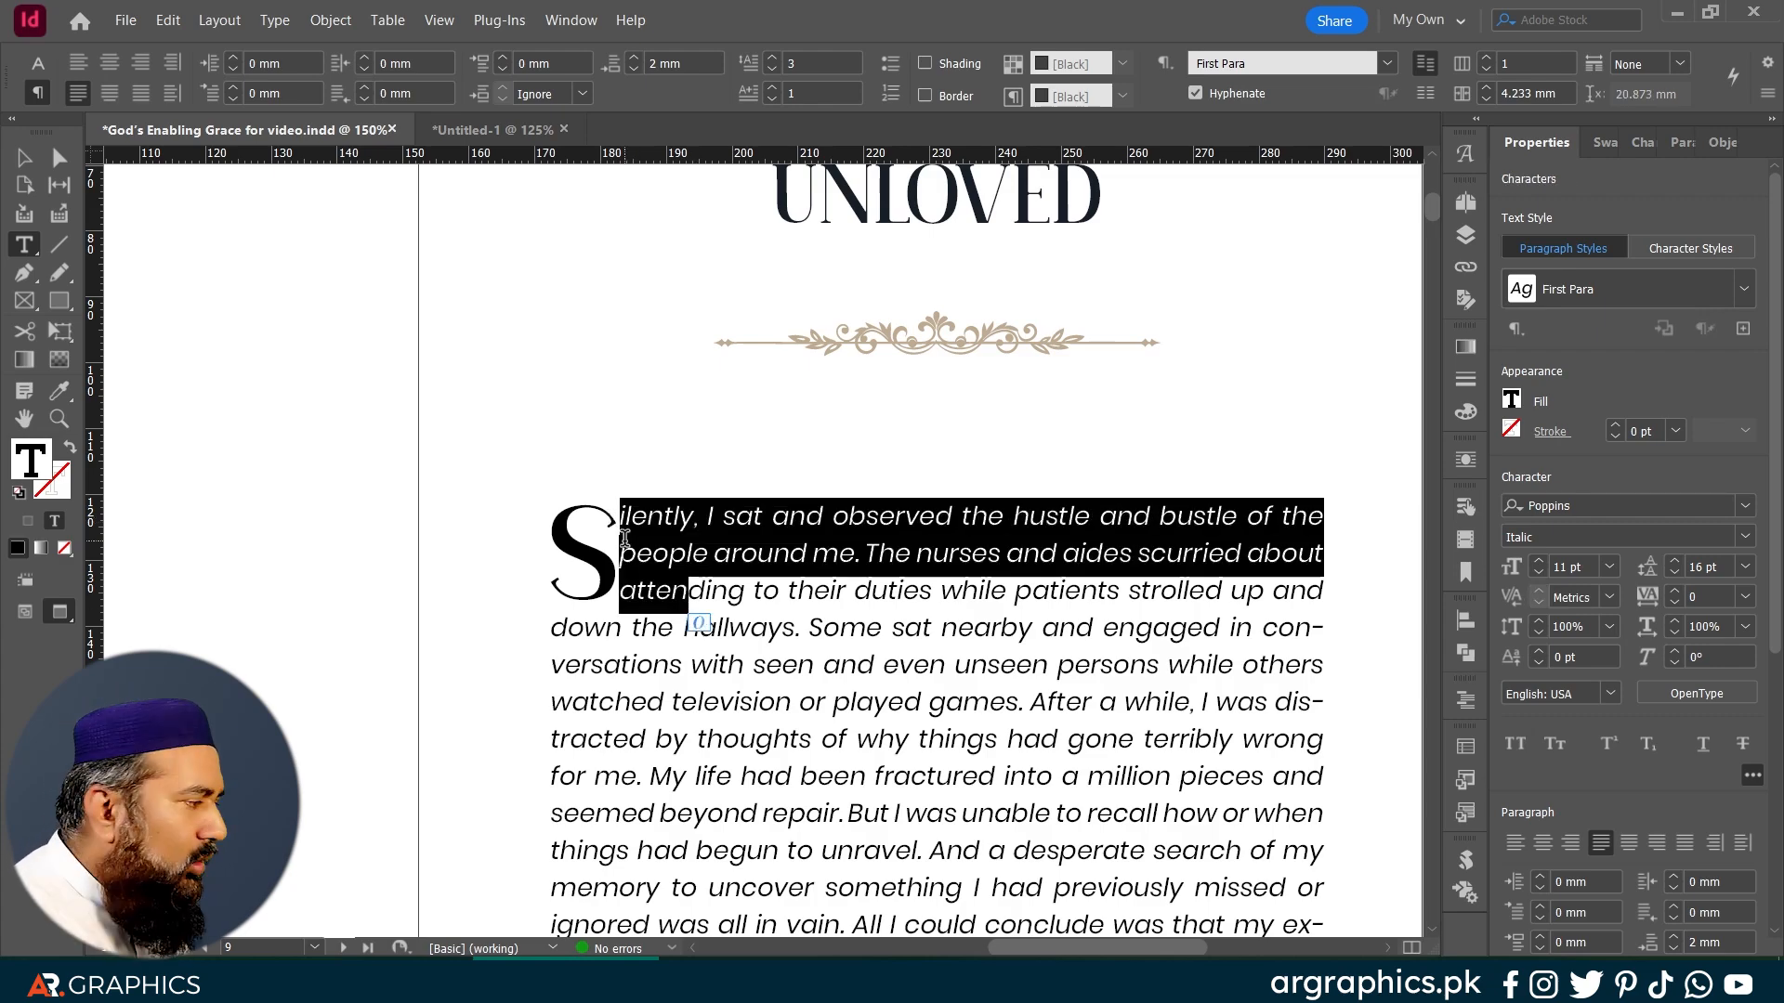
pyautogui.click(642, 580)
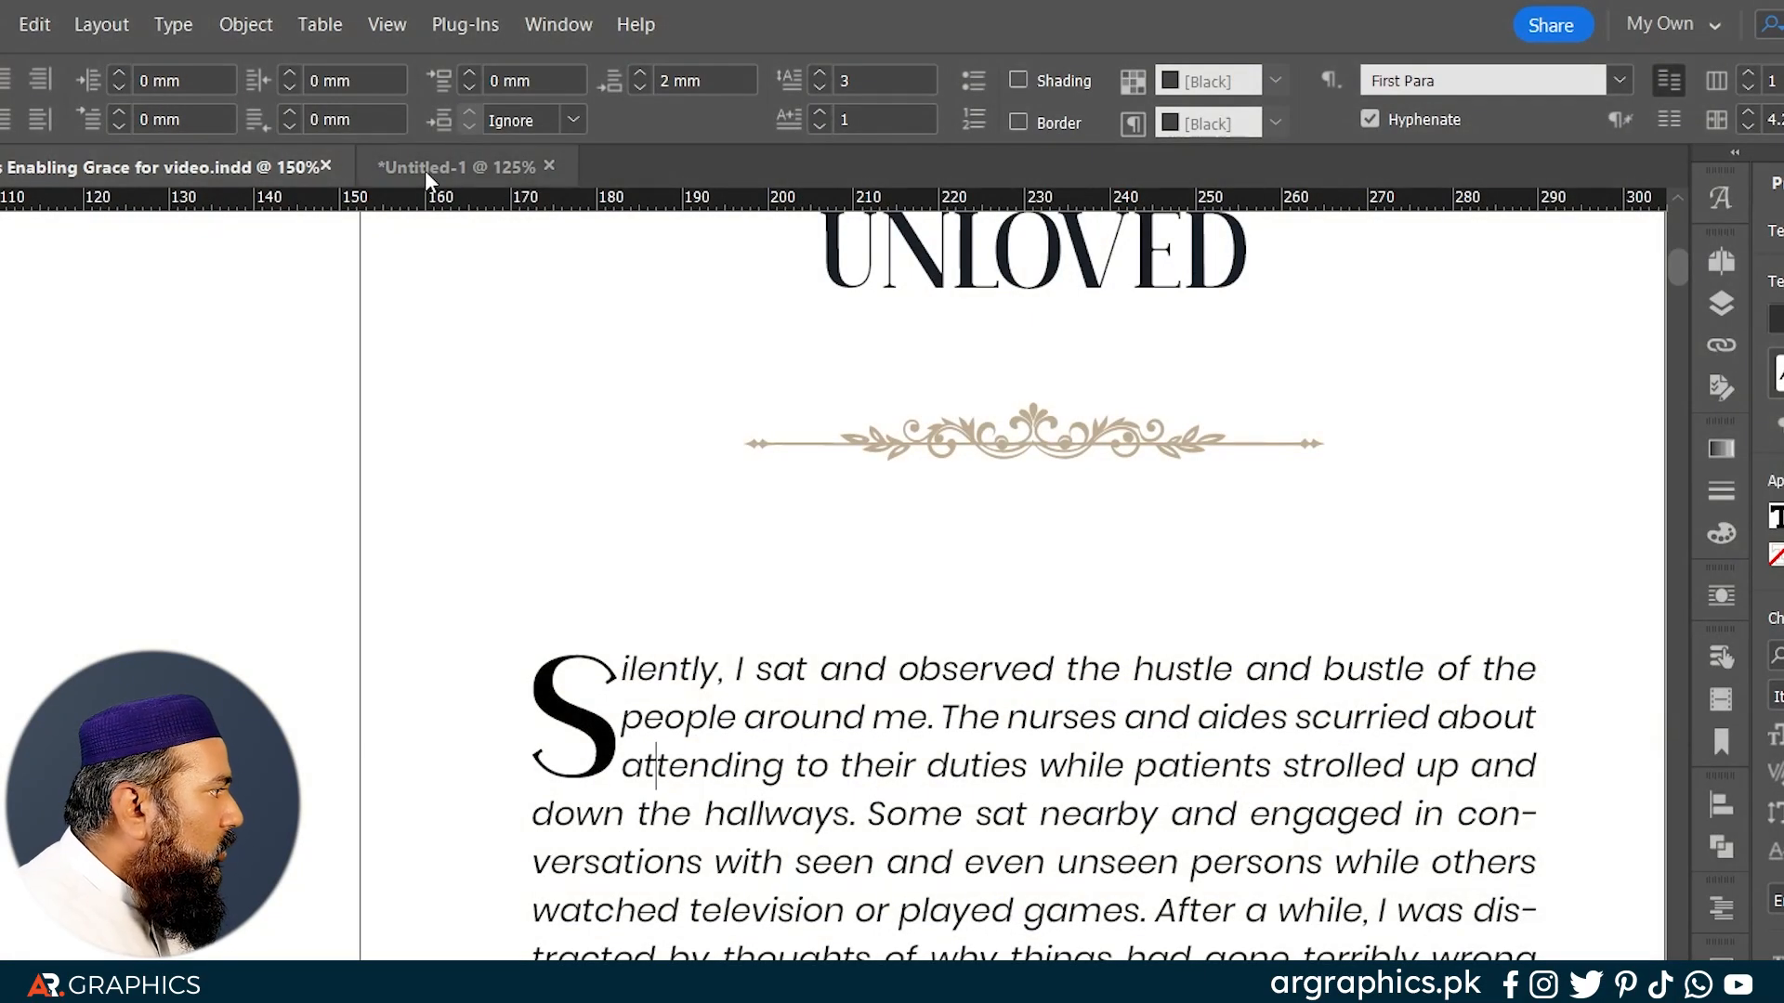
# Step: Switch to Untitled-1 and give the "Silently" paragraph a one-character drop cap three lines high
pyautogui.click(426, 170)
pyautogui.click(336, 520)
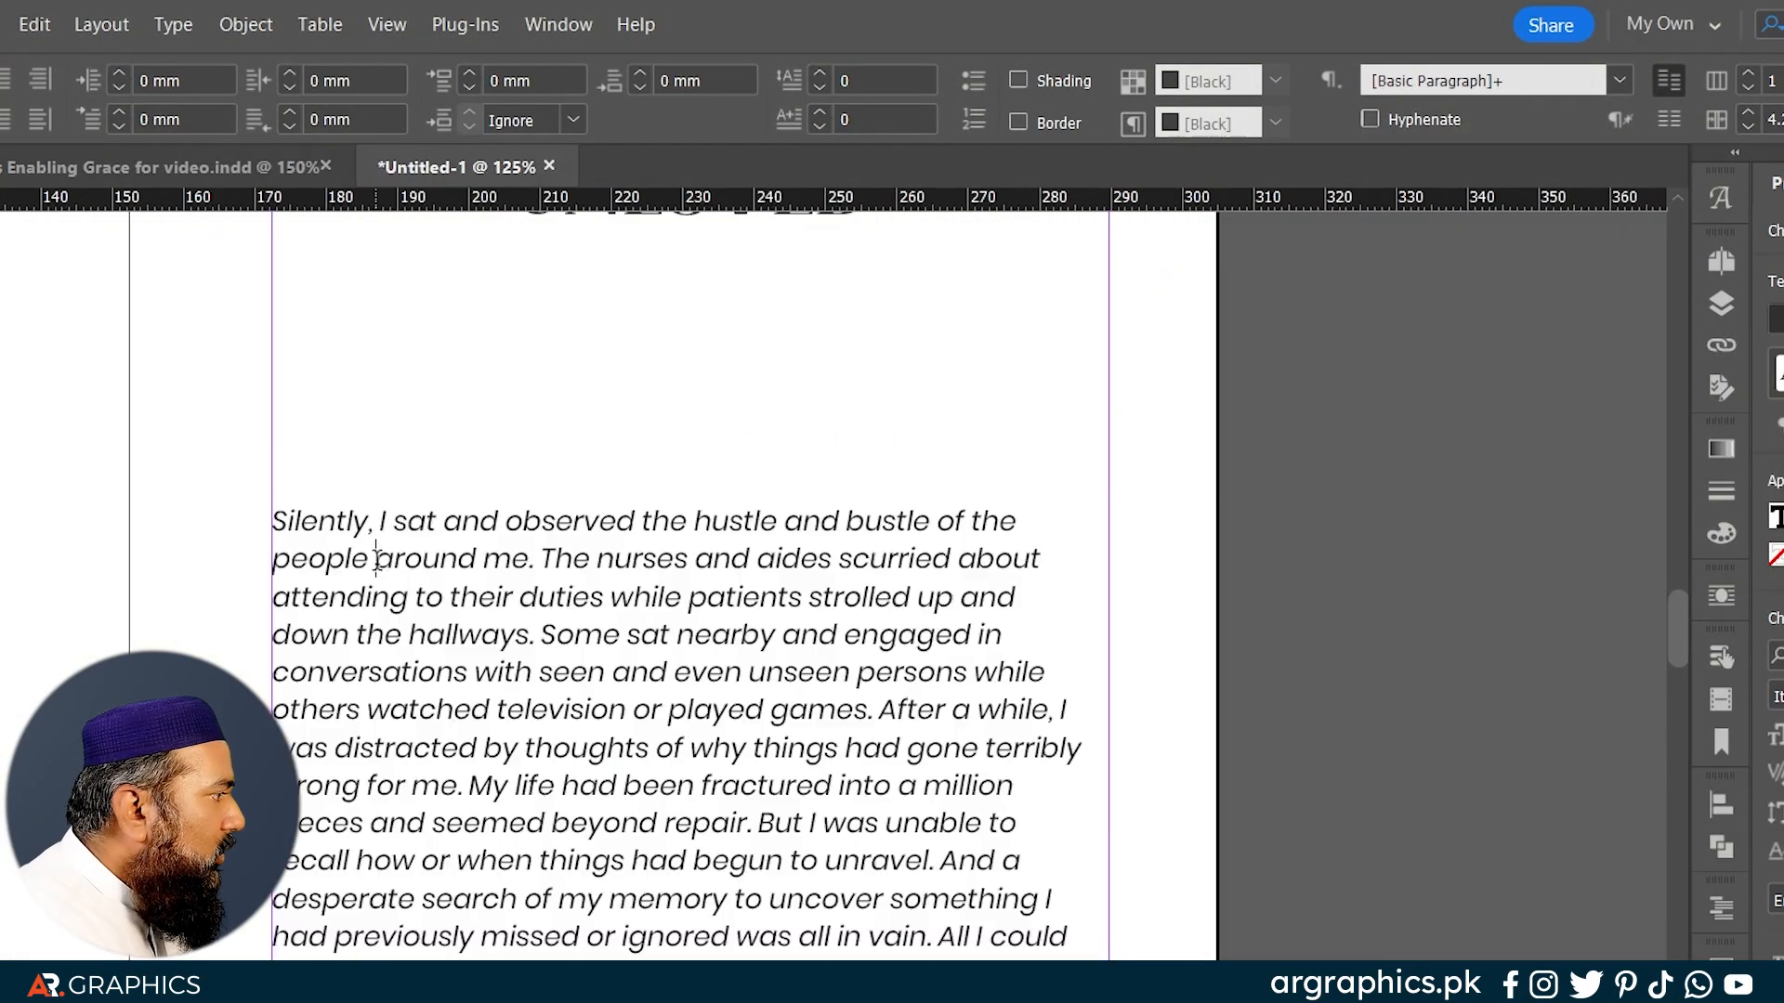
pyautogui.tripleClick(301, 520)
pyautogui.click(301, 520)
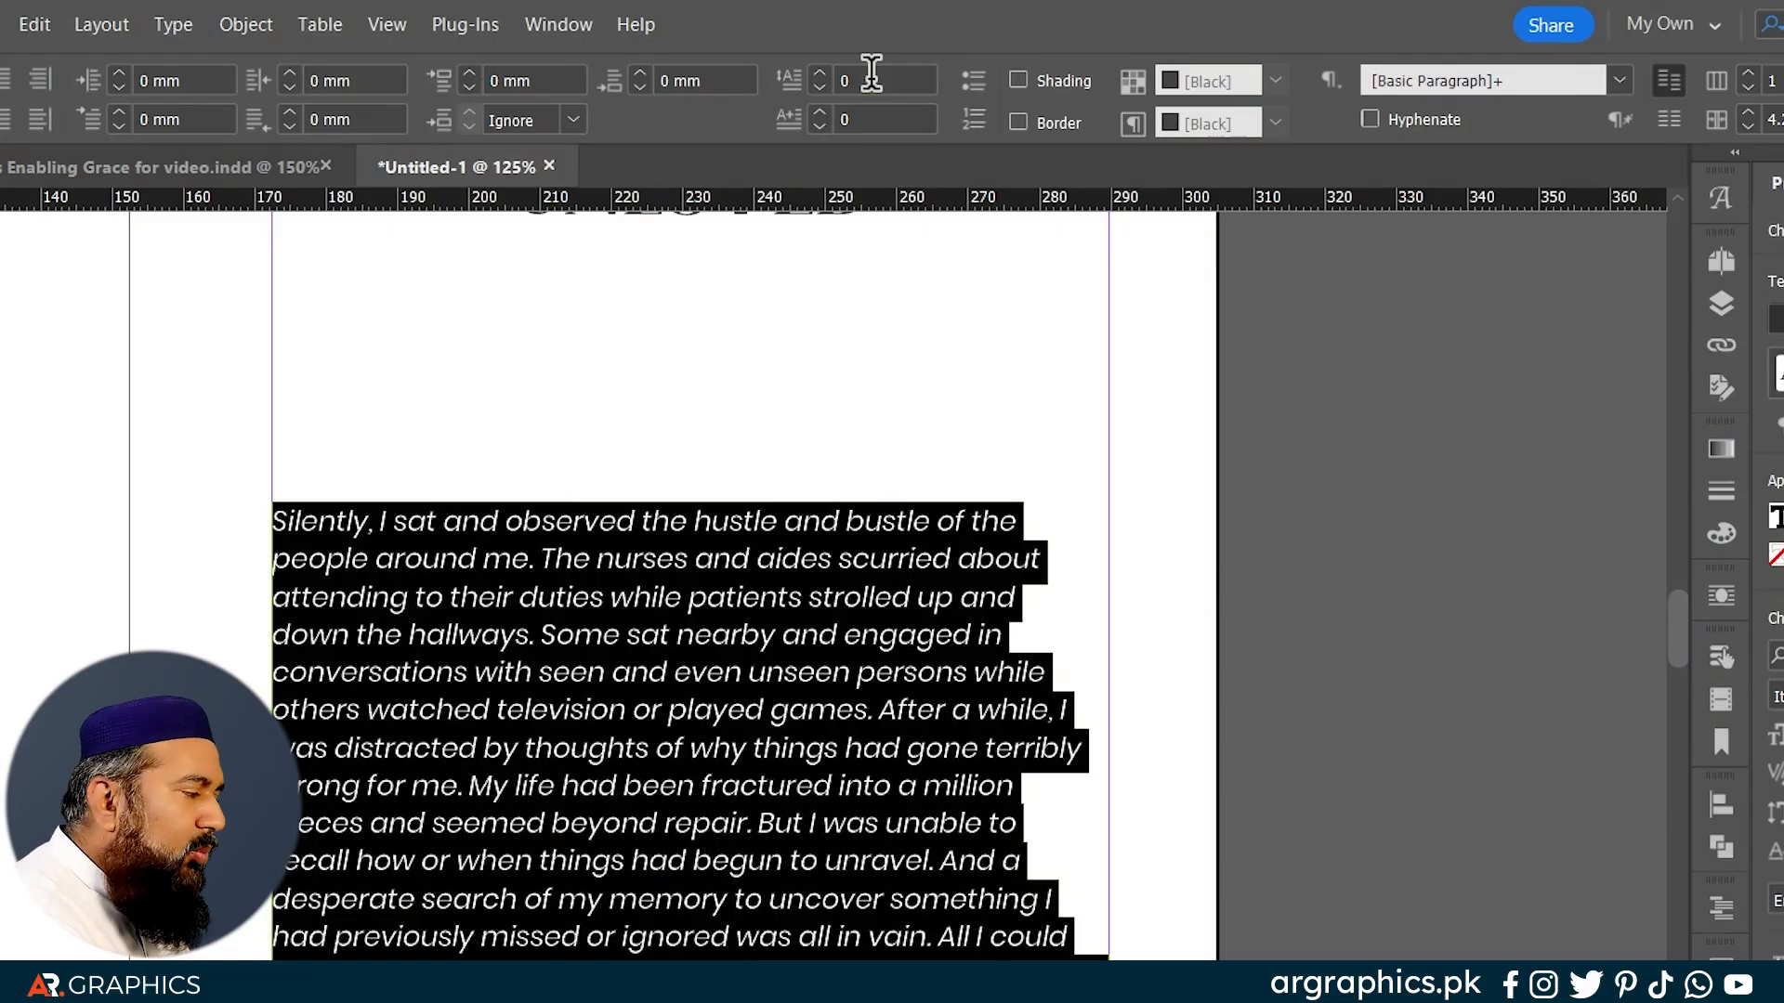
pyautogui.click(874, 113)
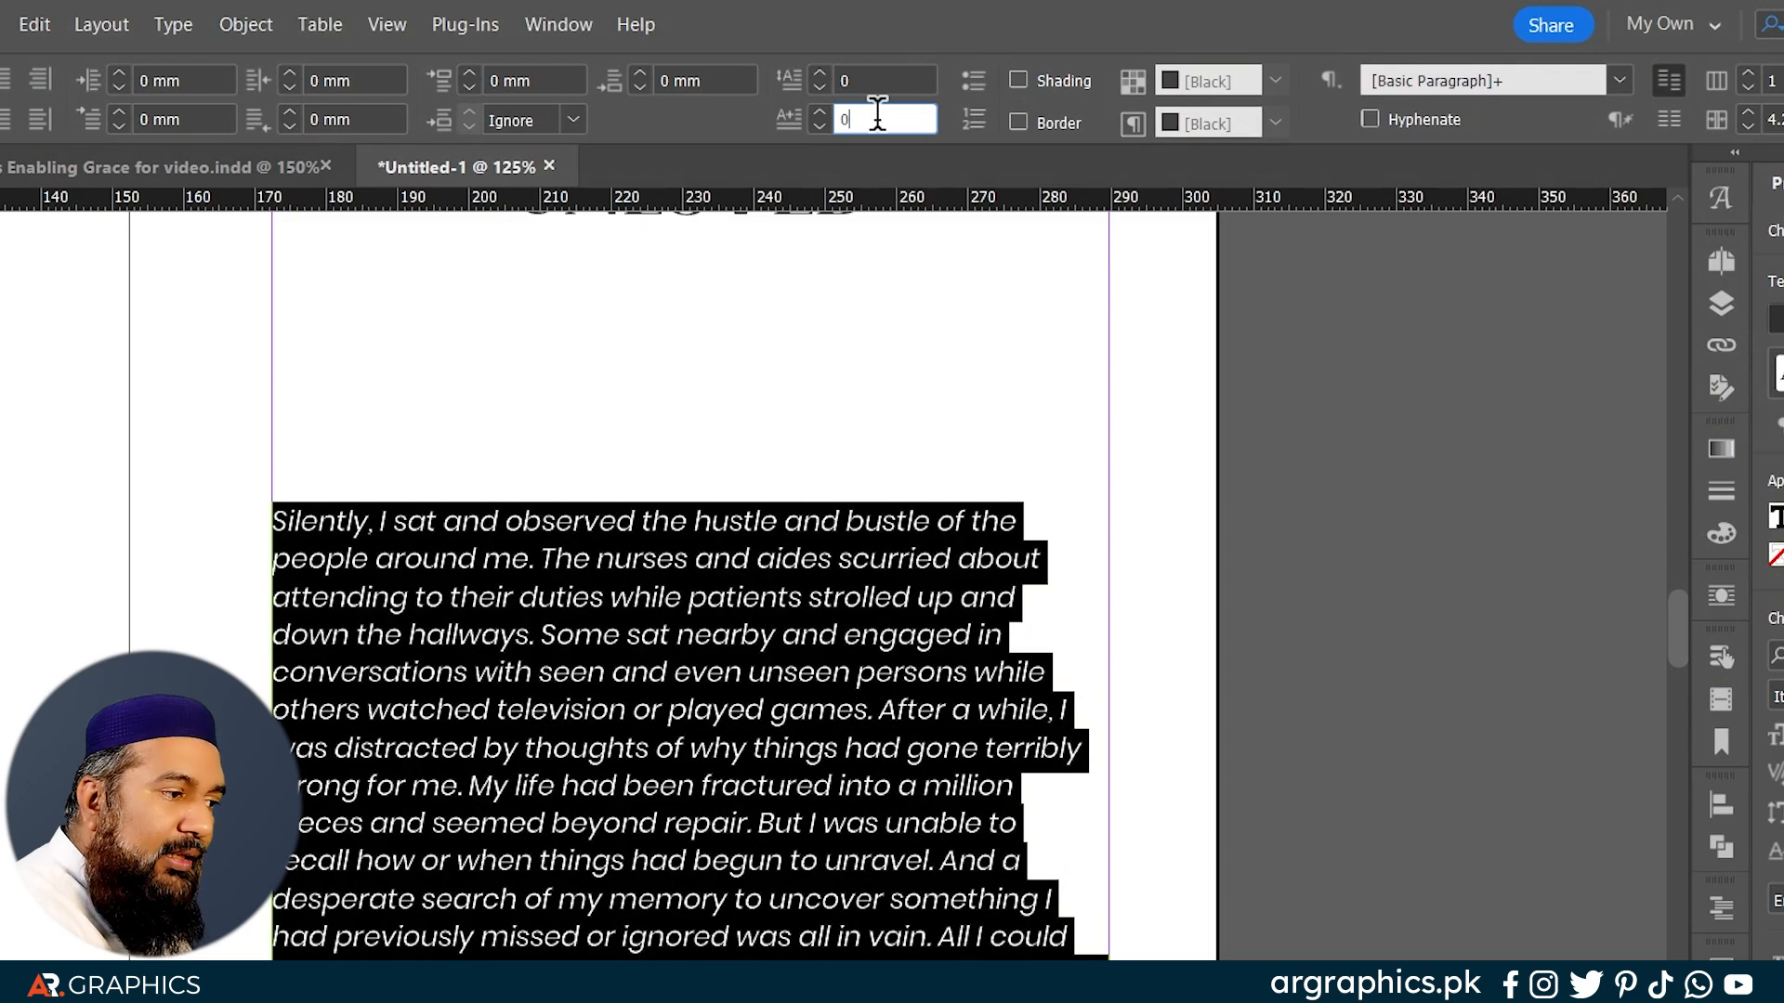
pyautogui.click(883, 78)
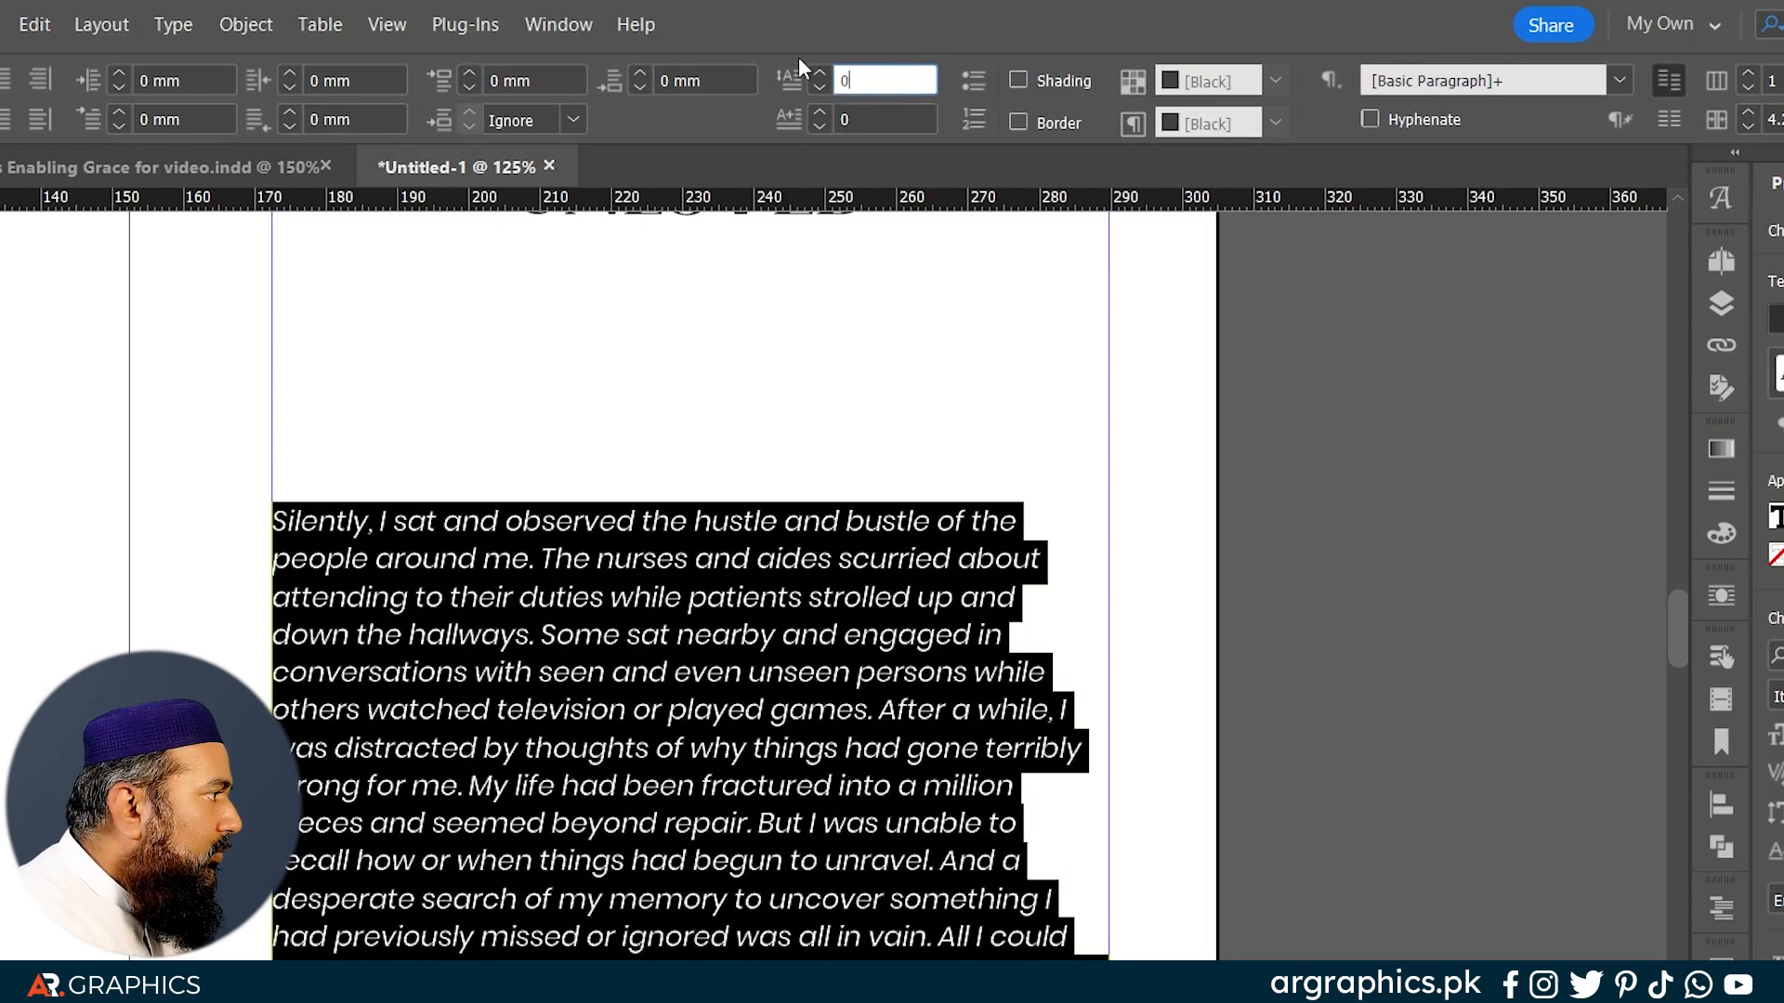
pyautogui.click(818, 72)
pyautogui.click(818, 73)
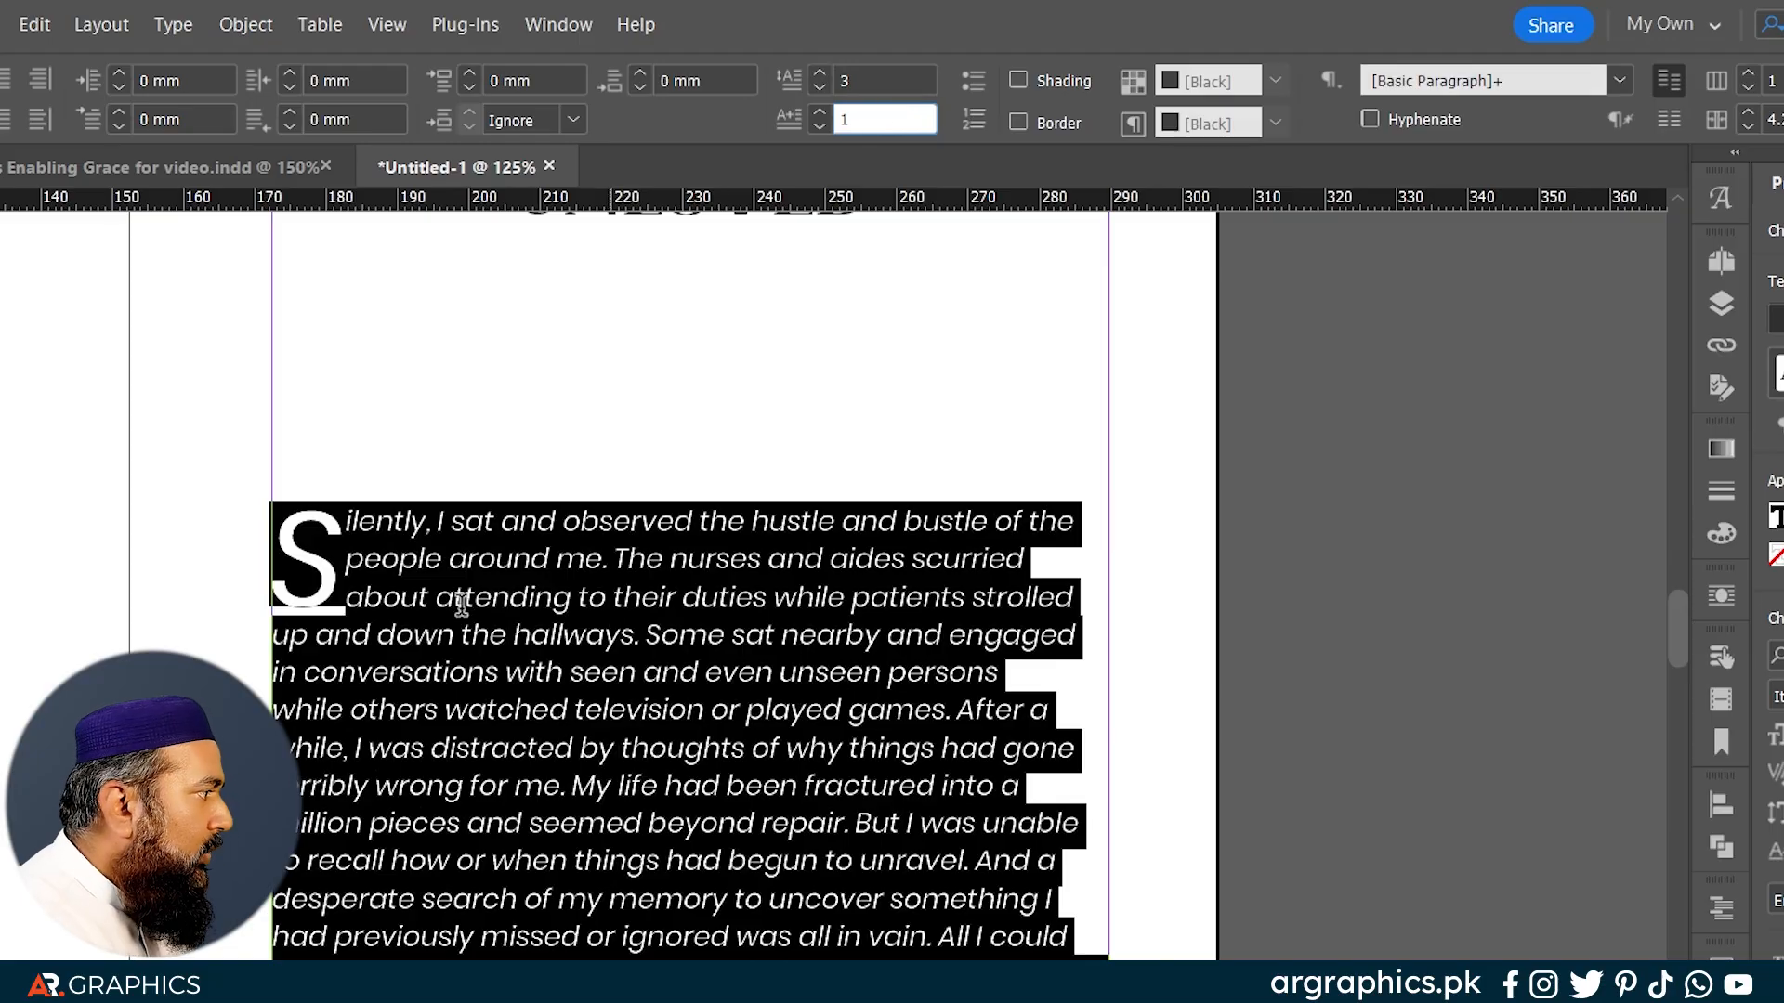
pyautogui.click(549, 560)
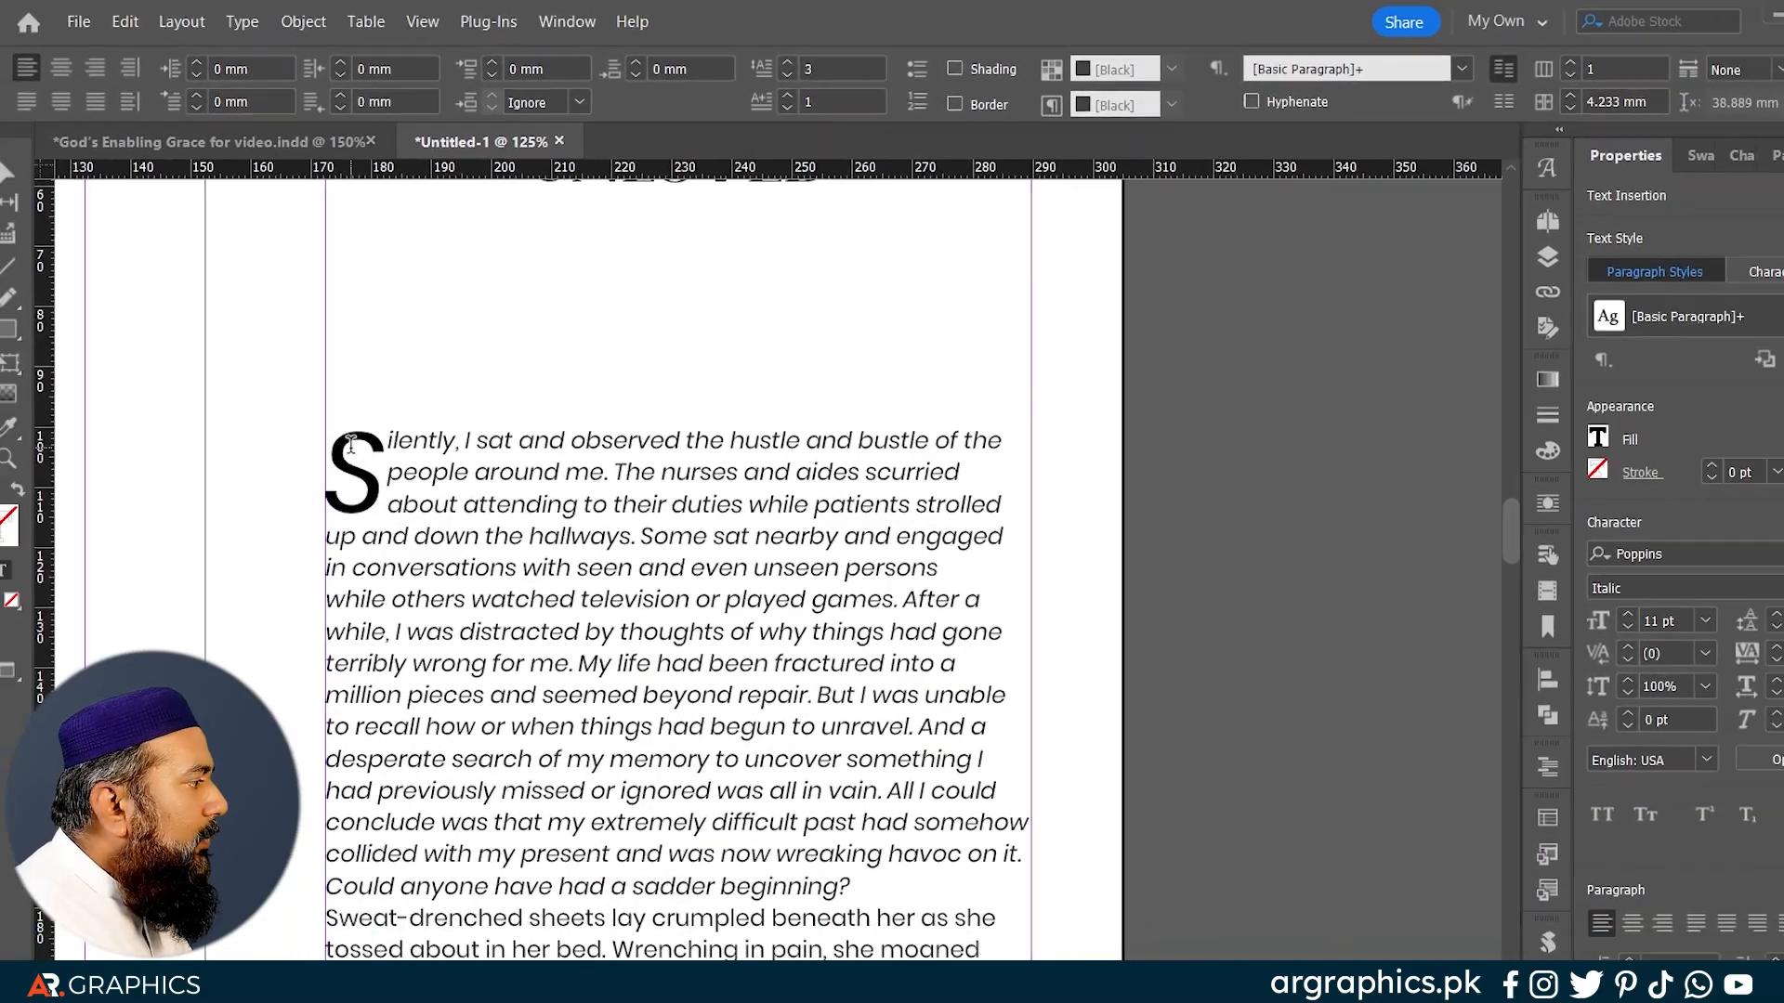
# Step: Set the drop cap S of the "Silently" paragraph in the Carlgine font with the Semi Bold style
pyautogui.moveTo(275, 539); pyautogui.dragTo(327, 537)
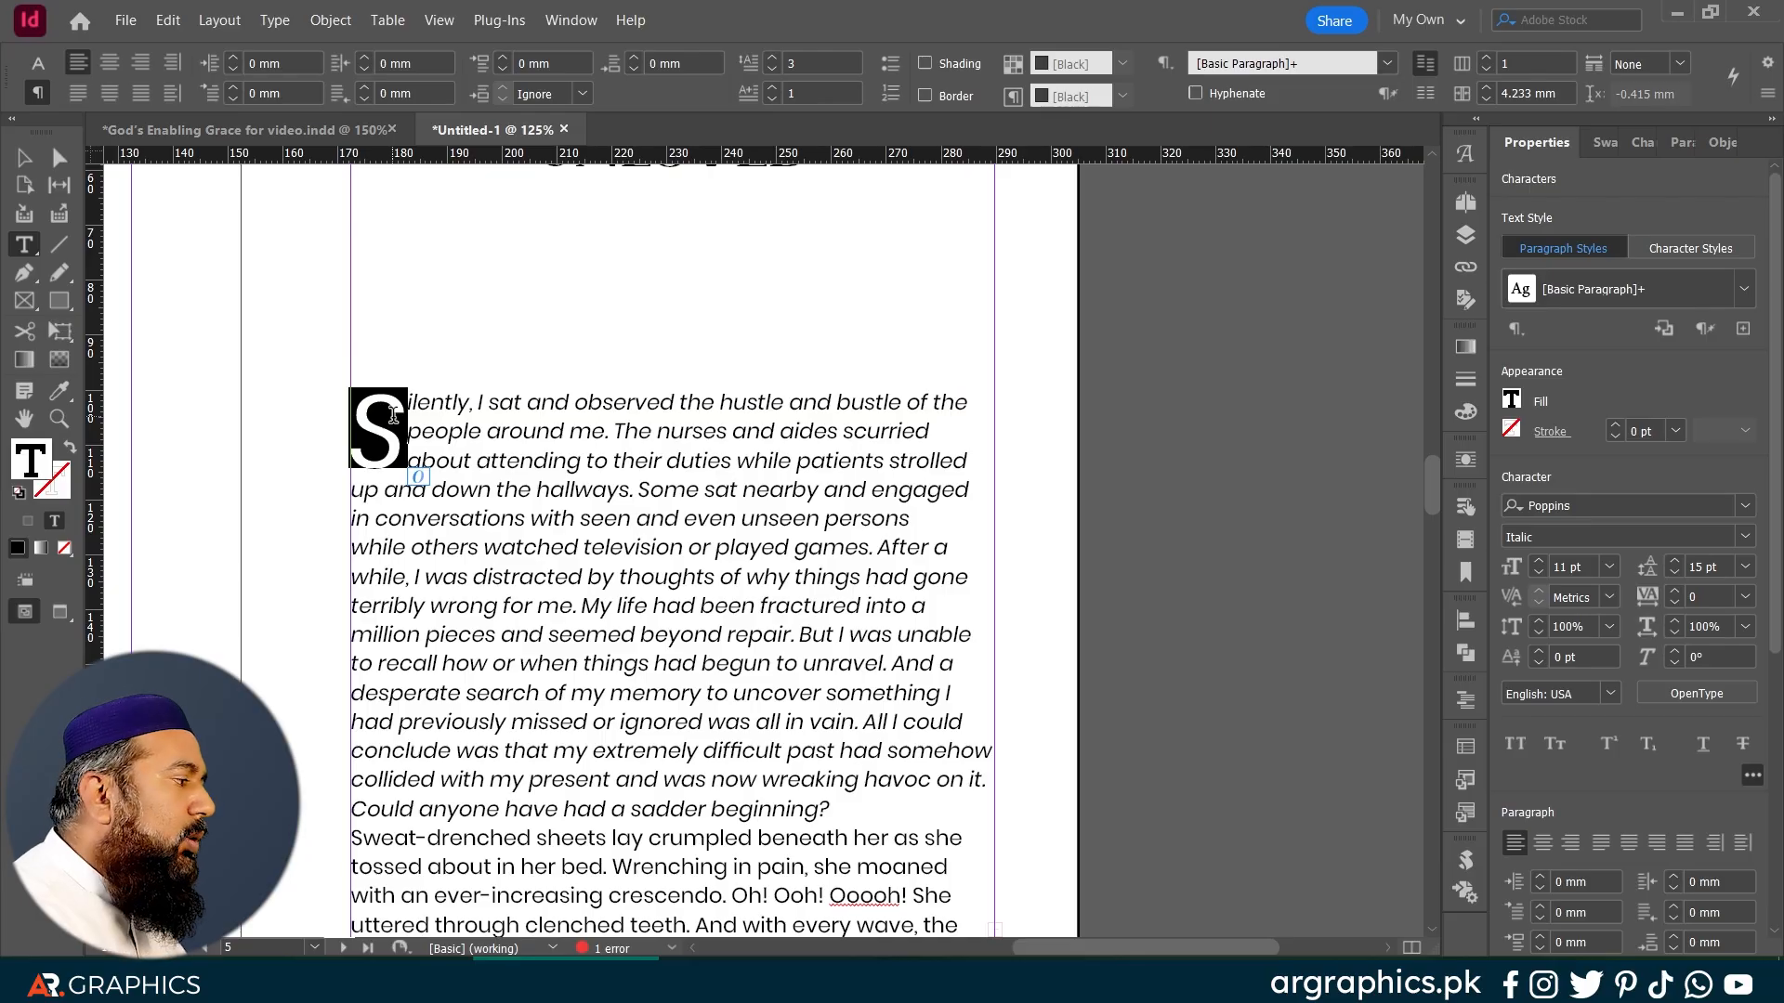
pyautogui.moveTo(398, 417); pyautogui.dragTo(362, 418)
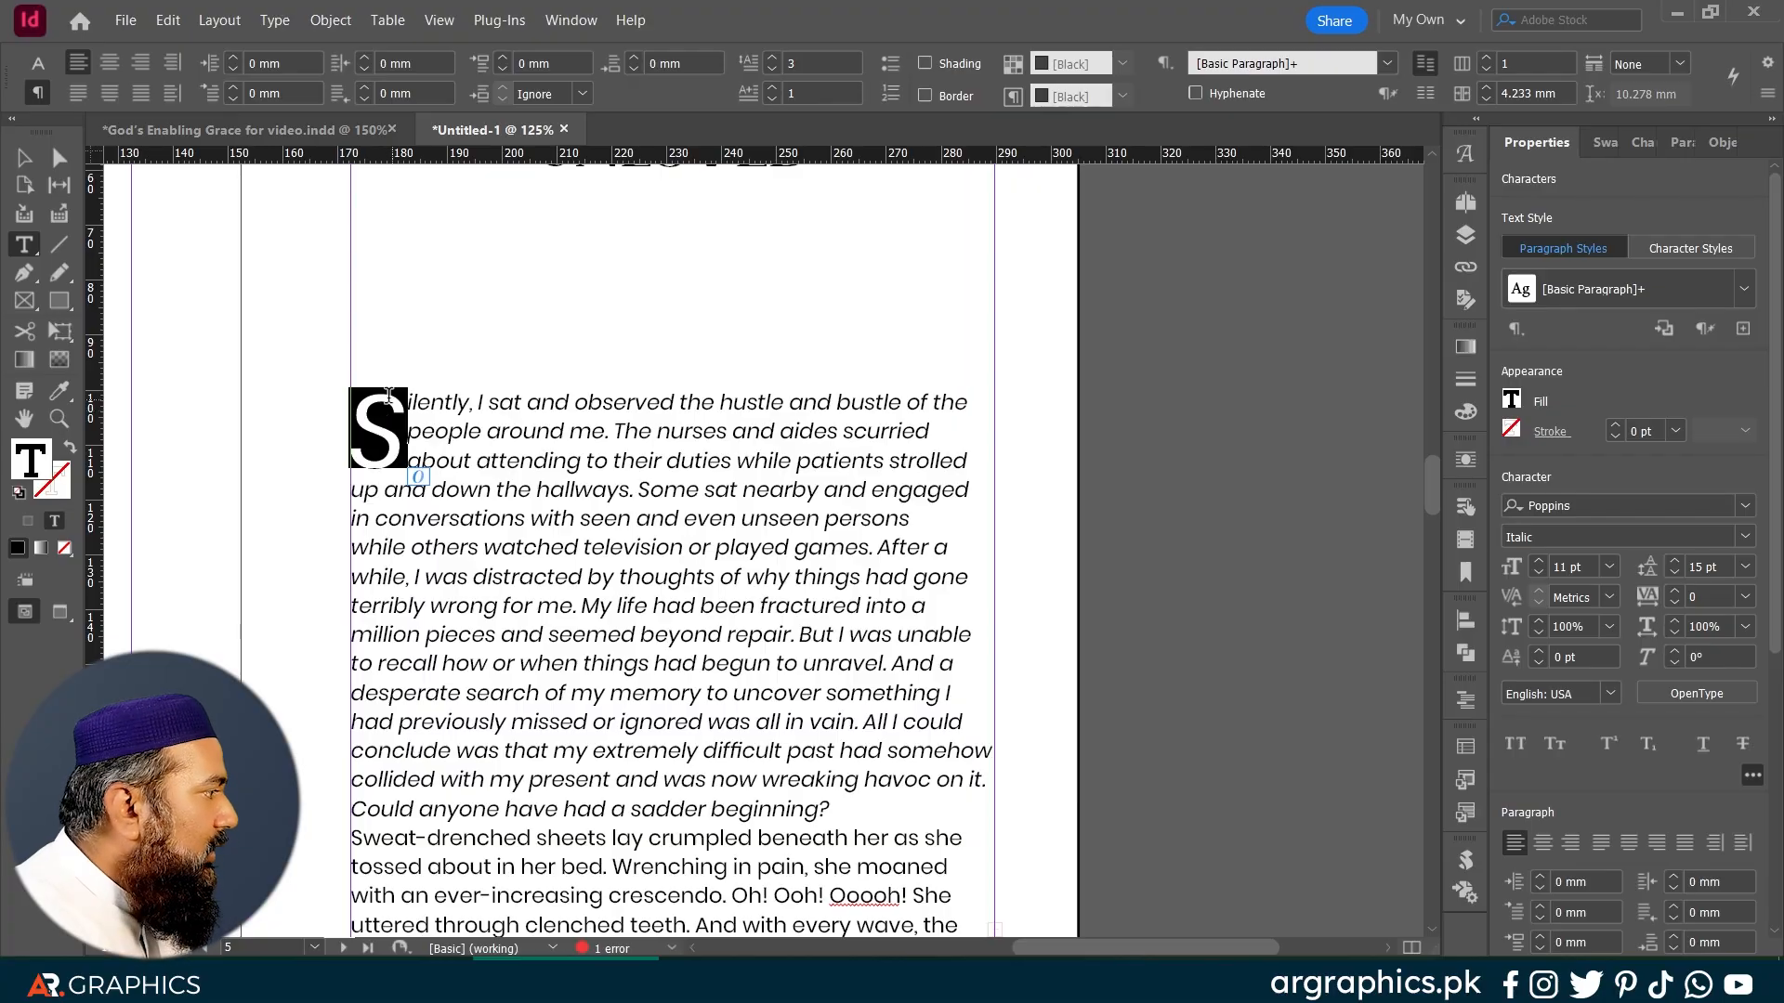
pyautogui.doubleClick(461, 430)
pyautogui.doubleClick(461, 430)
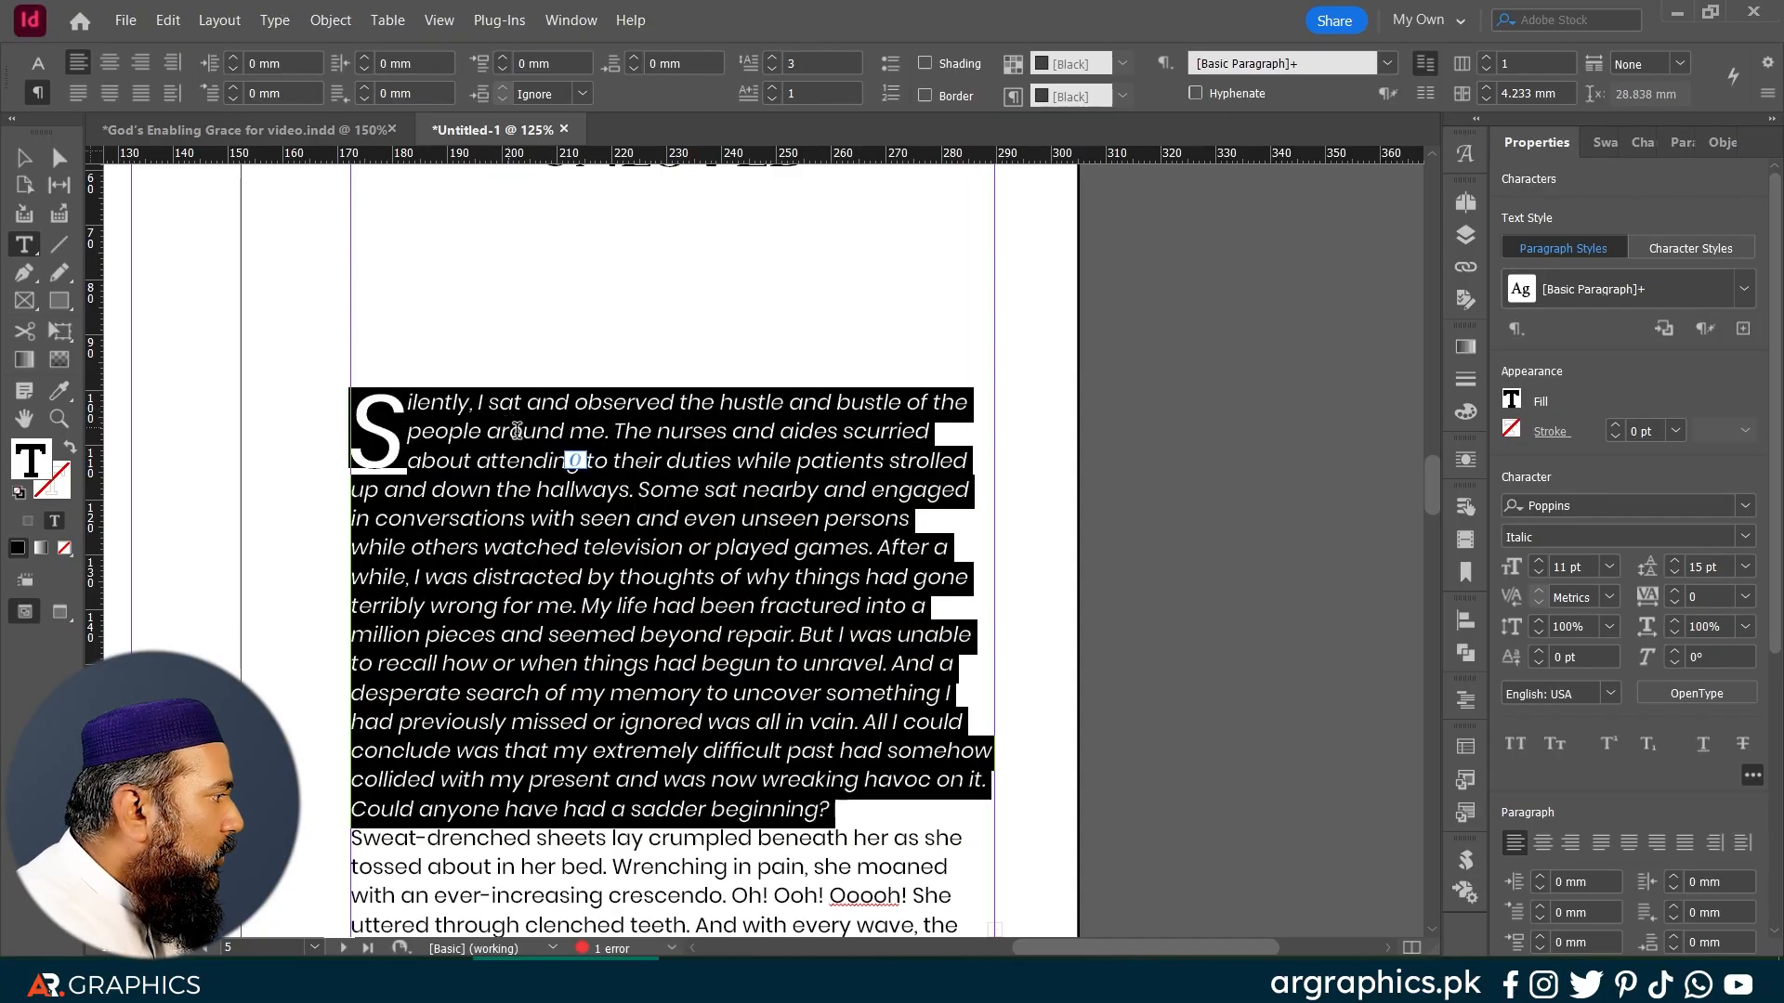
pyautogui.moveTo(401, 417); pyautogui.dragTo(361, 418)
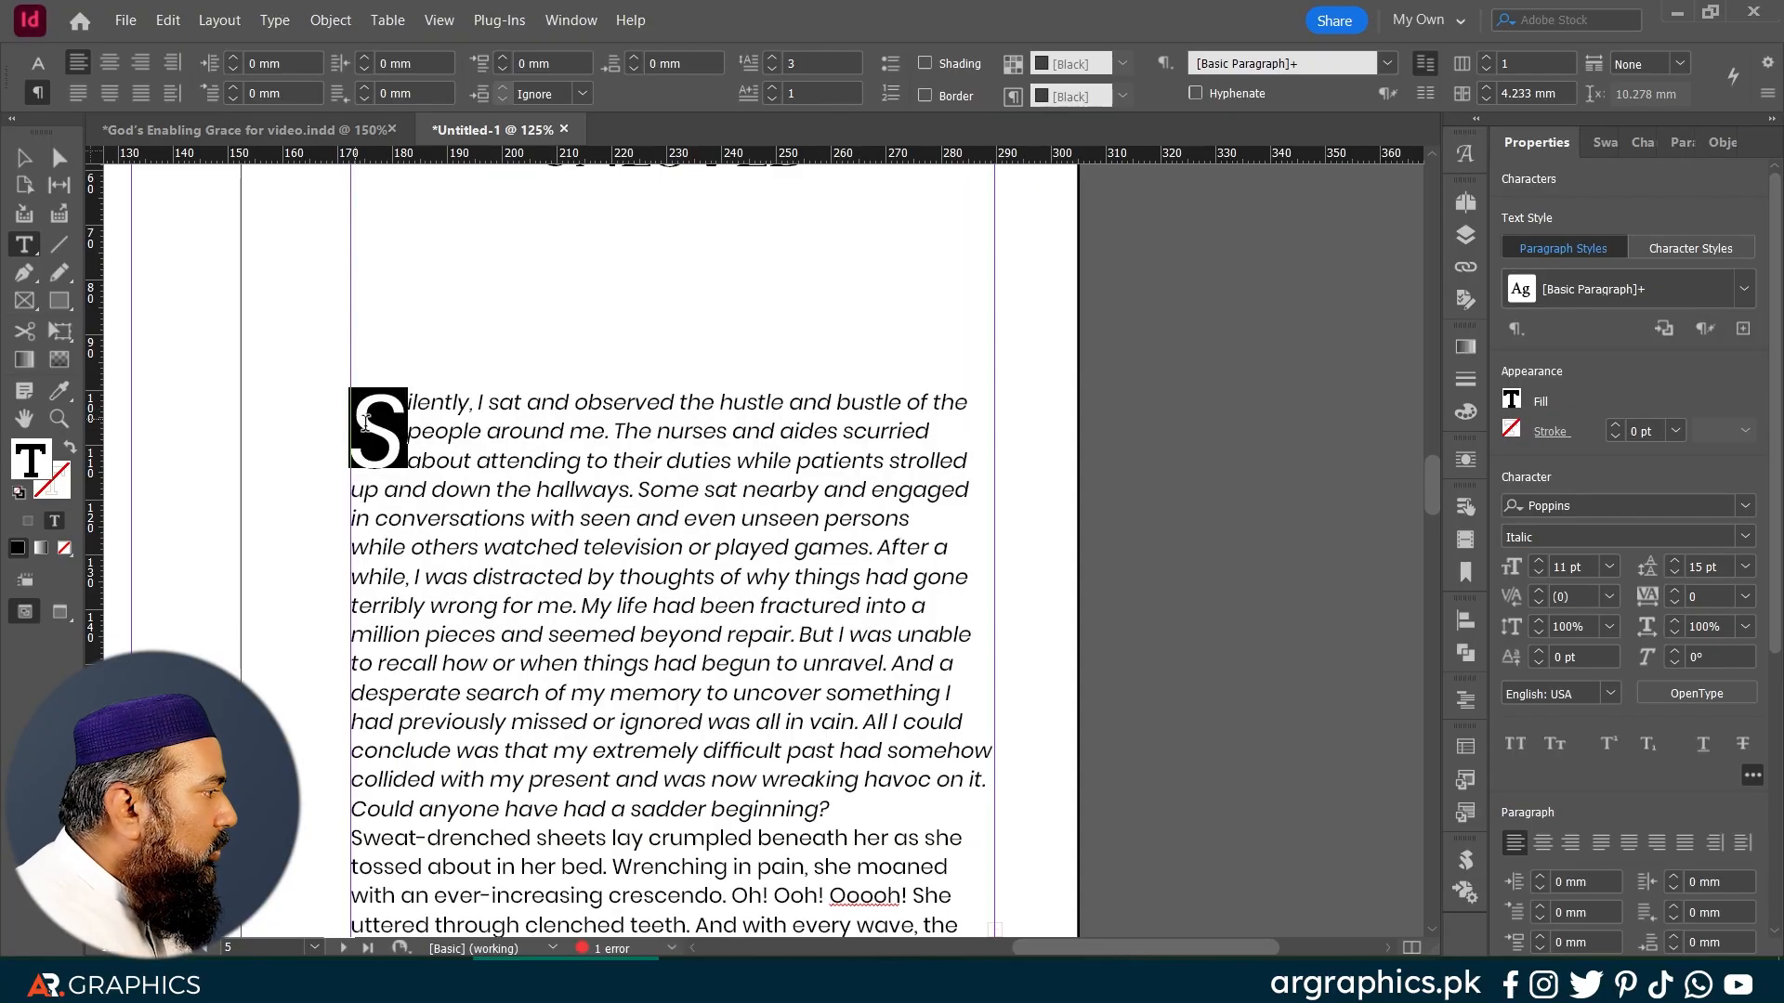
pyautogui.click(1744, 505)
pyautogui.press('Up')
pyautogui.press('Return')
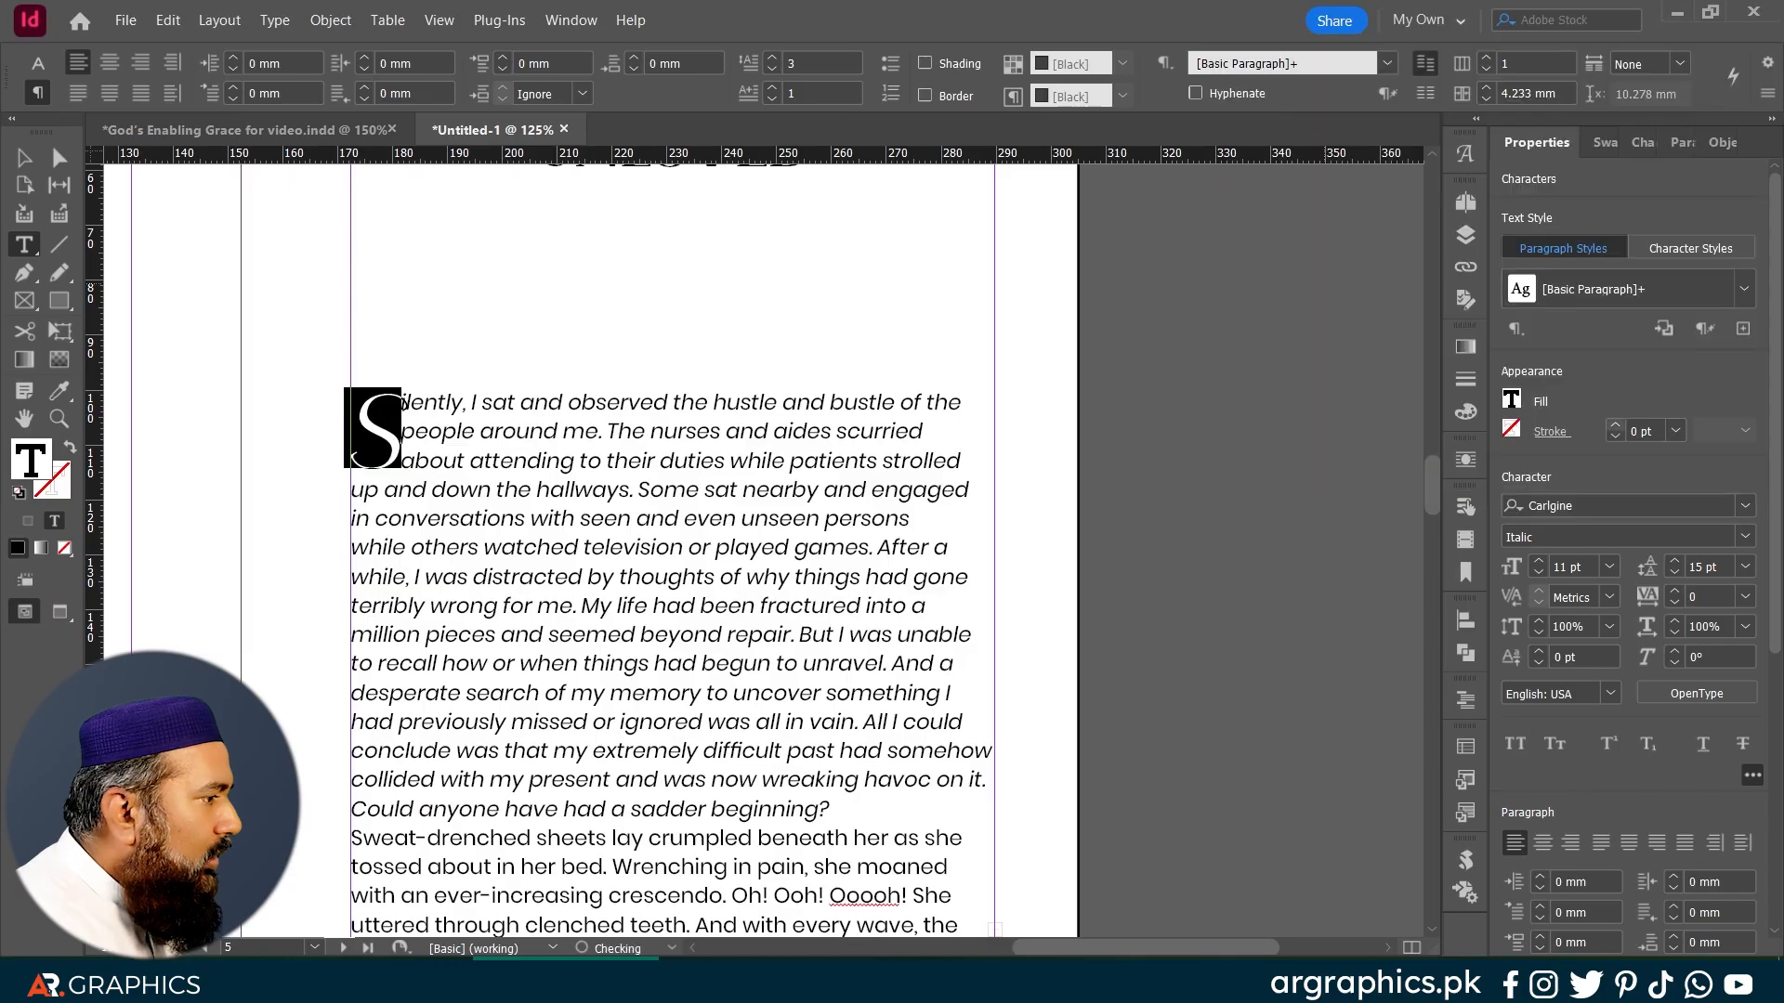
pyautogui.click(1746, 536)
pyautogui.click(1546, 337)
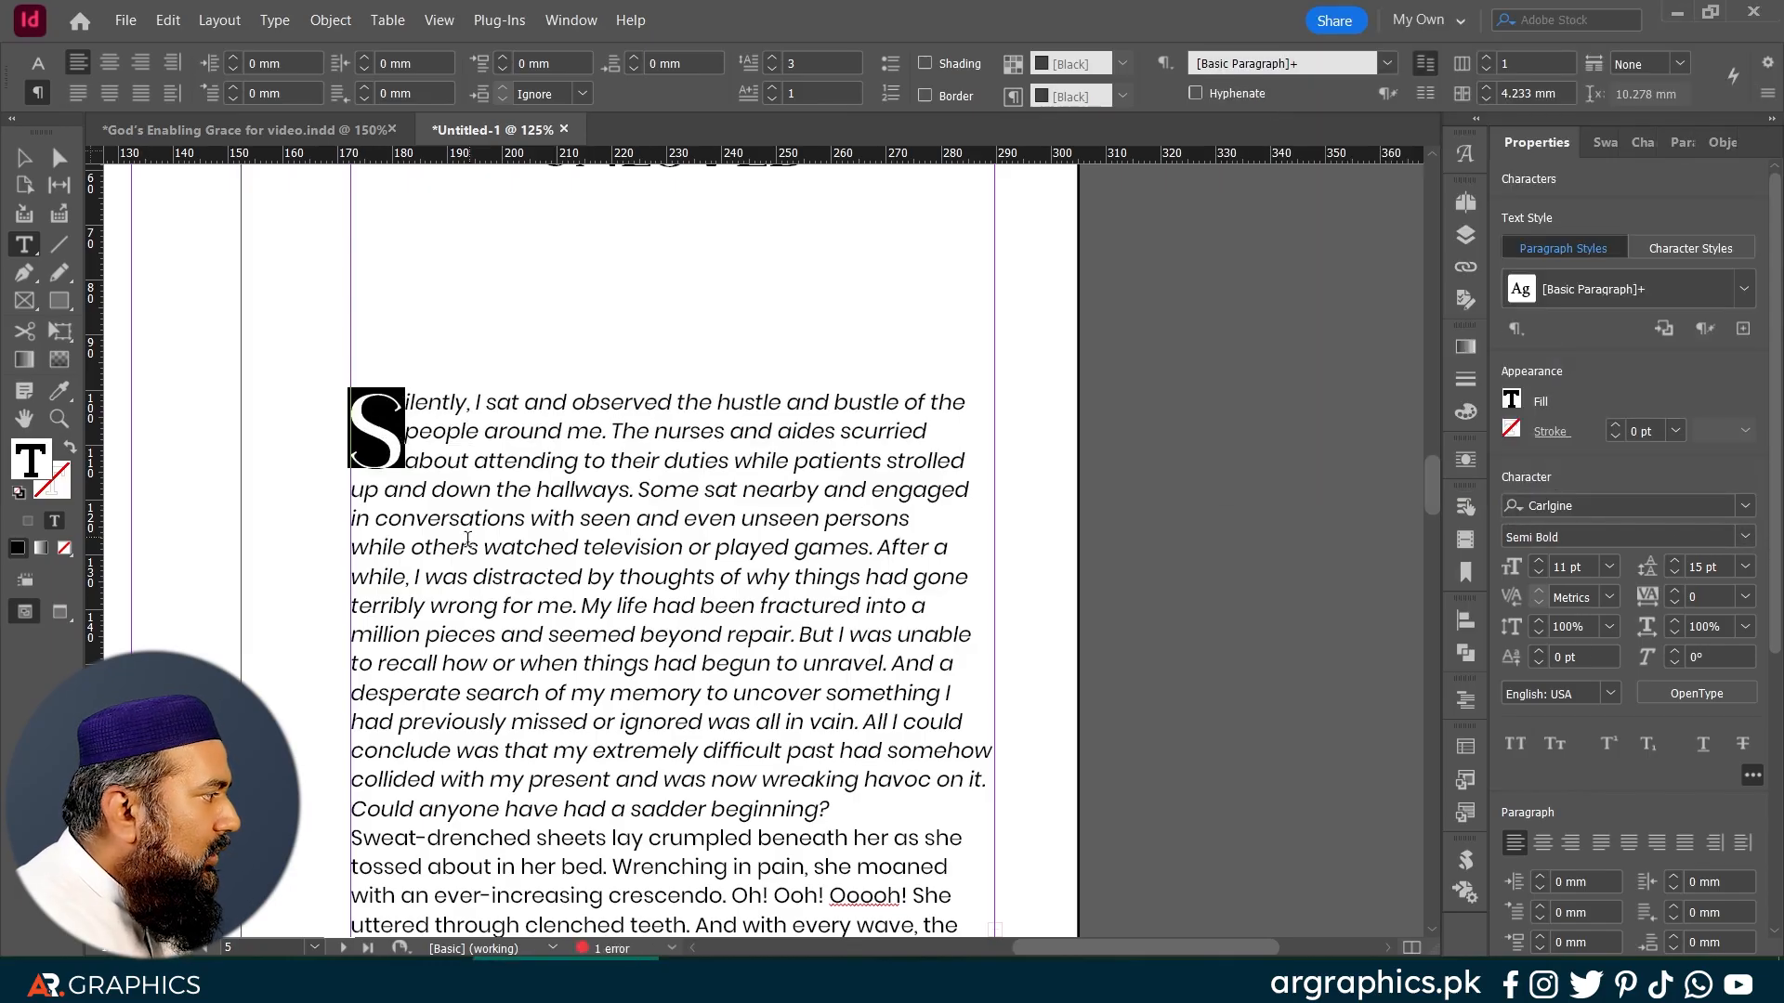
# Step: Change the drop cap S to the Medium font style
pyautogui.click(397, 409)
pyautogui.moveTo(398, 409); pyautogui.dragTo(371, 409)
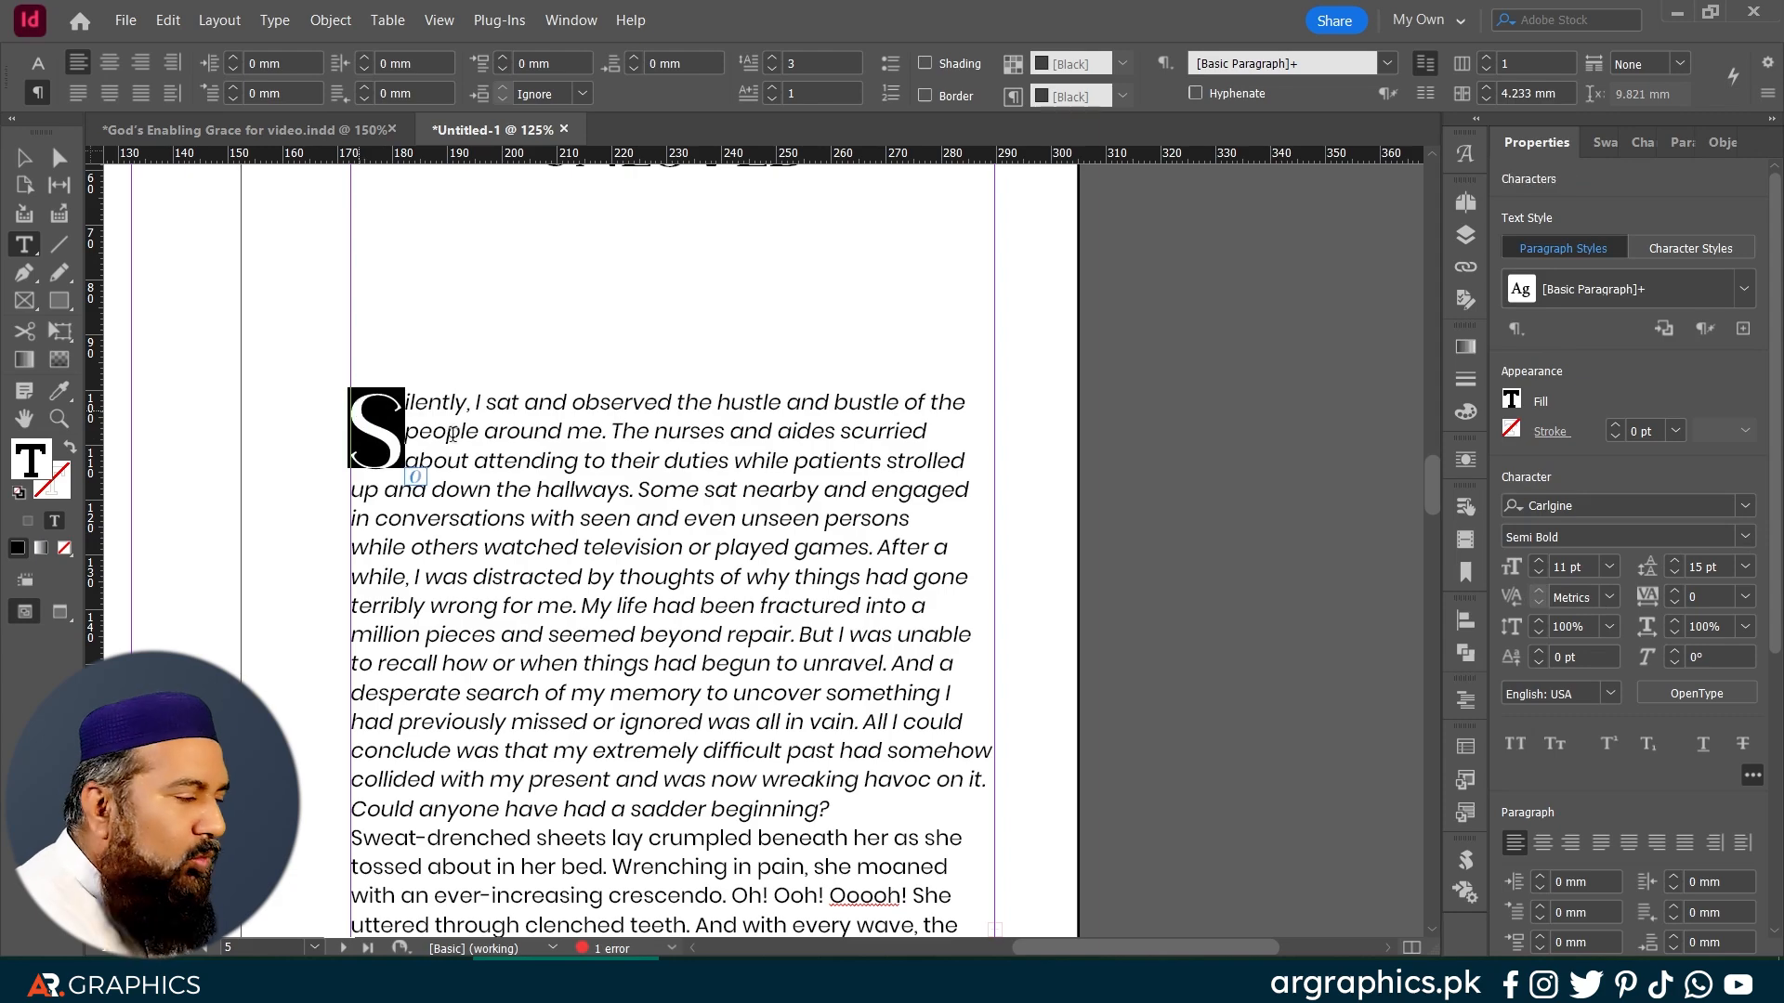
pyautogui.click(1746, 536)
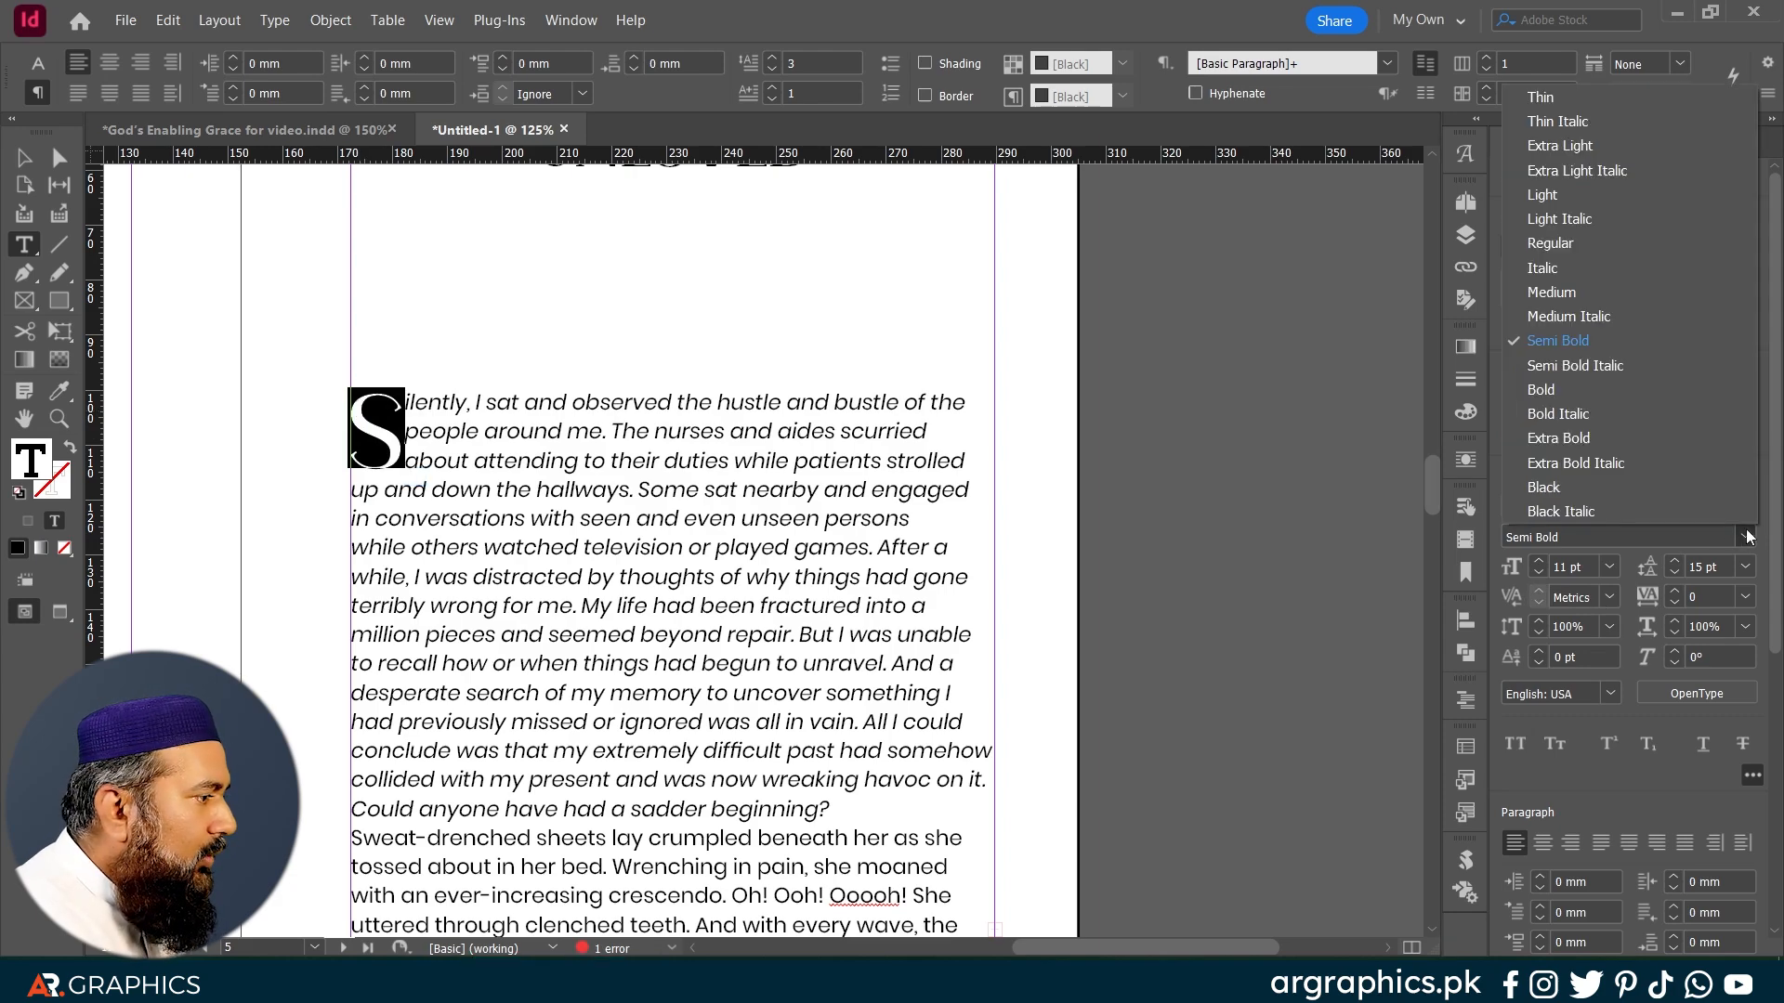
pyautogui.click(1564, 273)
pyautogui.click(433, 431)
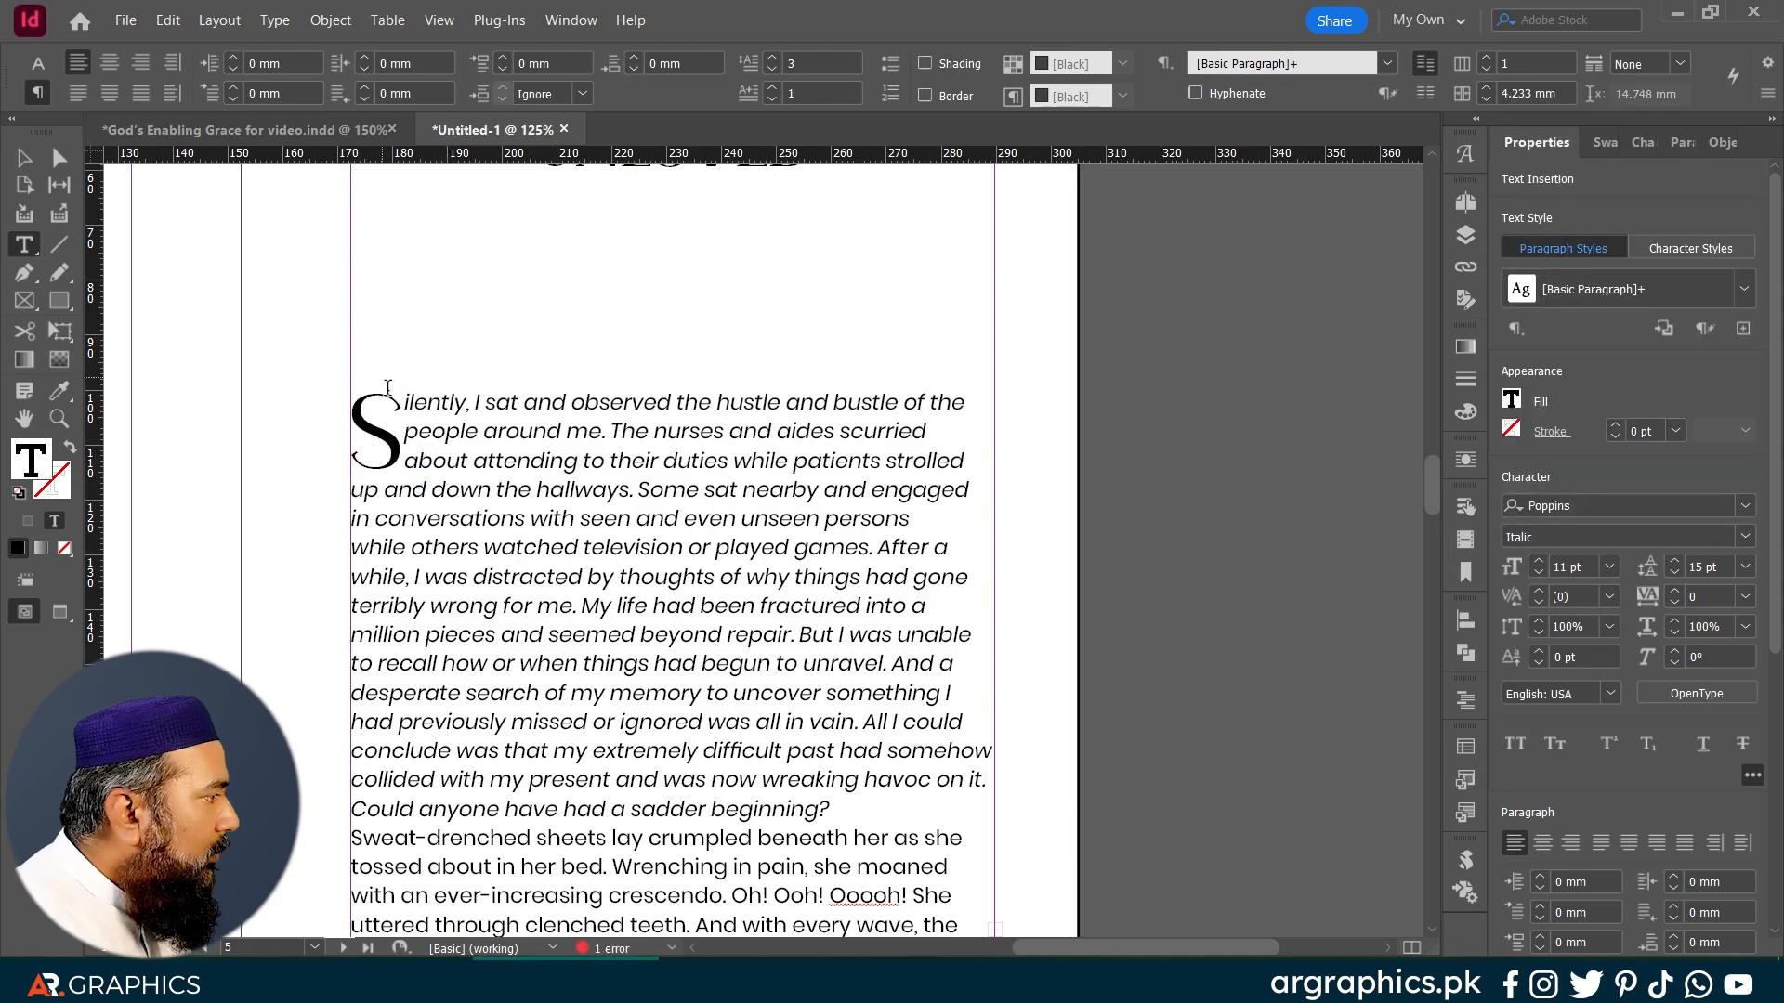
pyautogui.moveTo(396, 424); pyautogui.dragTo(360, 425)
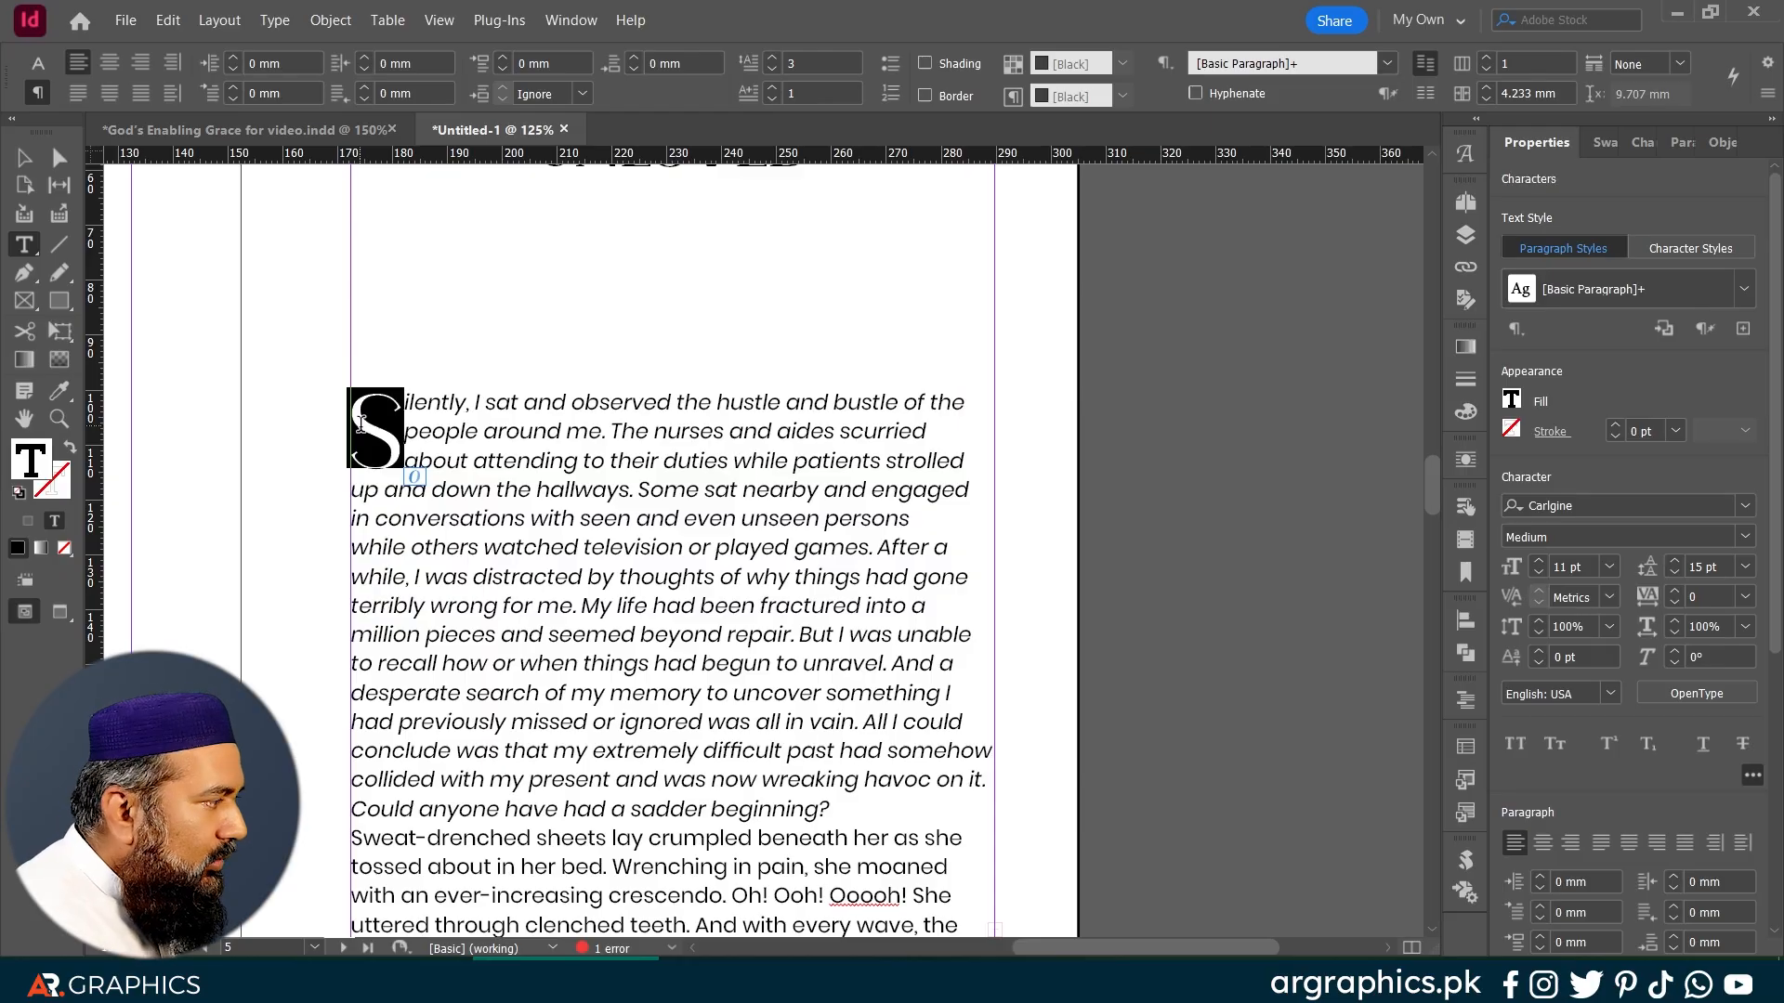
pyautogui.click(526, 570)
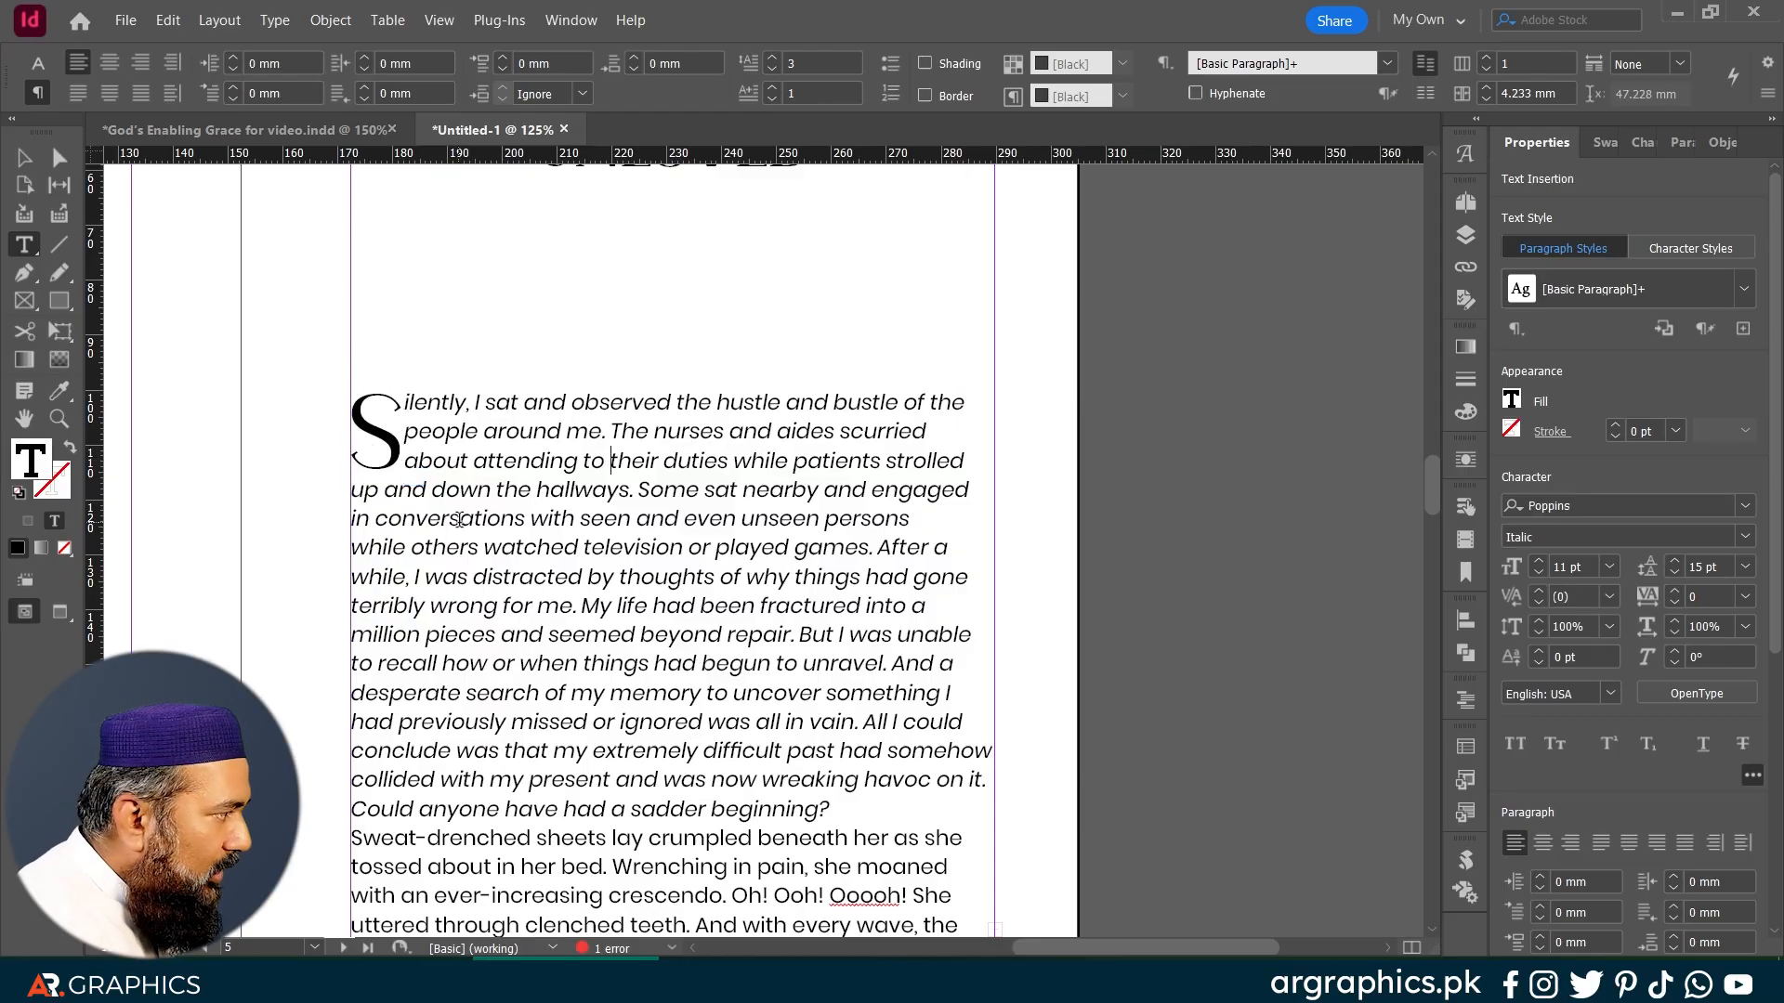
pyautogui.scroll(1, 460, 522)
pyautogui.scroll(-1, 460, 522)
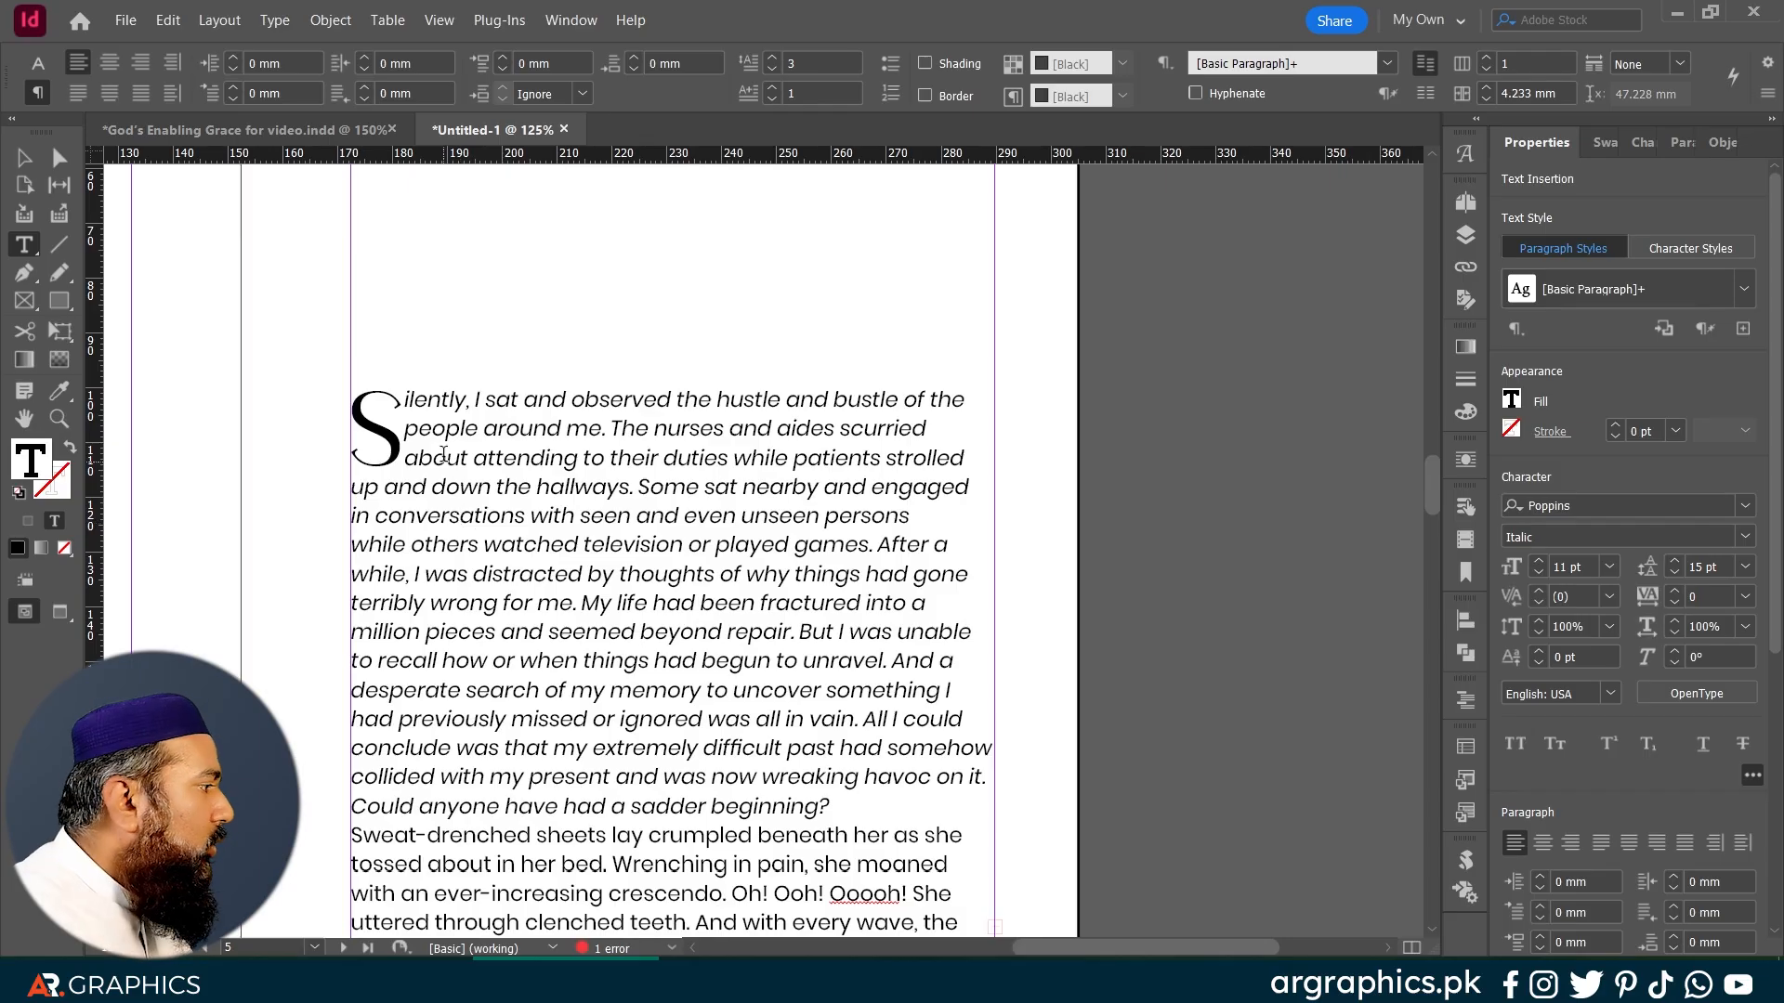
# Step: Select the whole paragraph starting with "Sweat-drenched sheets" below the italic opening paragraph
pyautogui.scroll(-2, 460, 522)
pyautogui.tripleClick(641, 692)
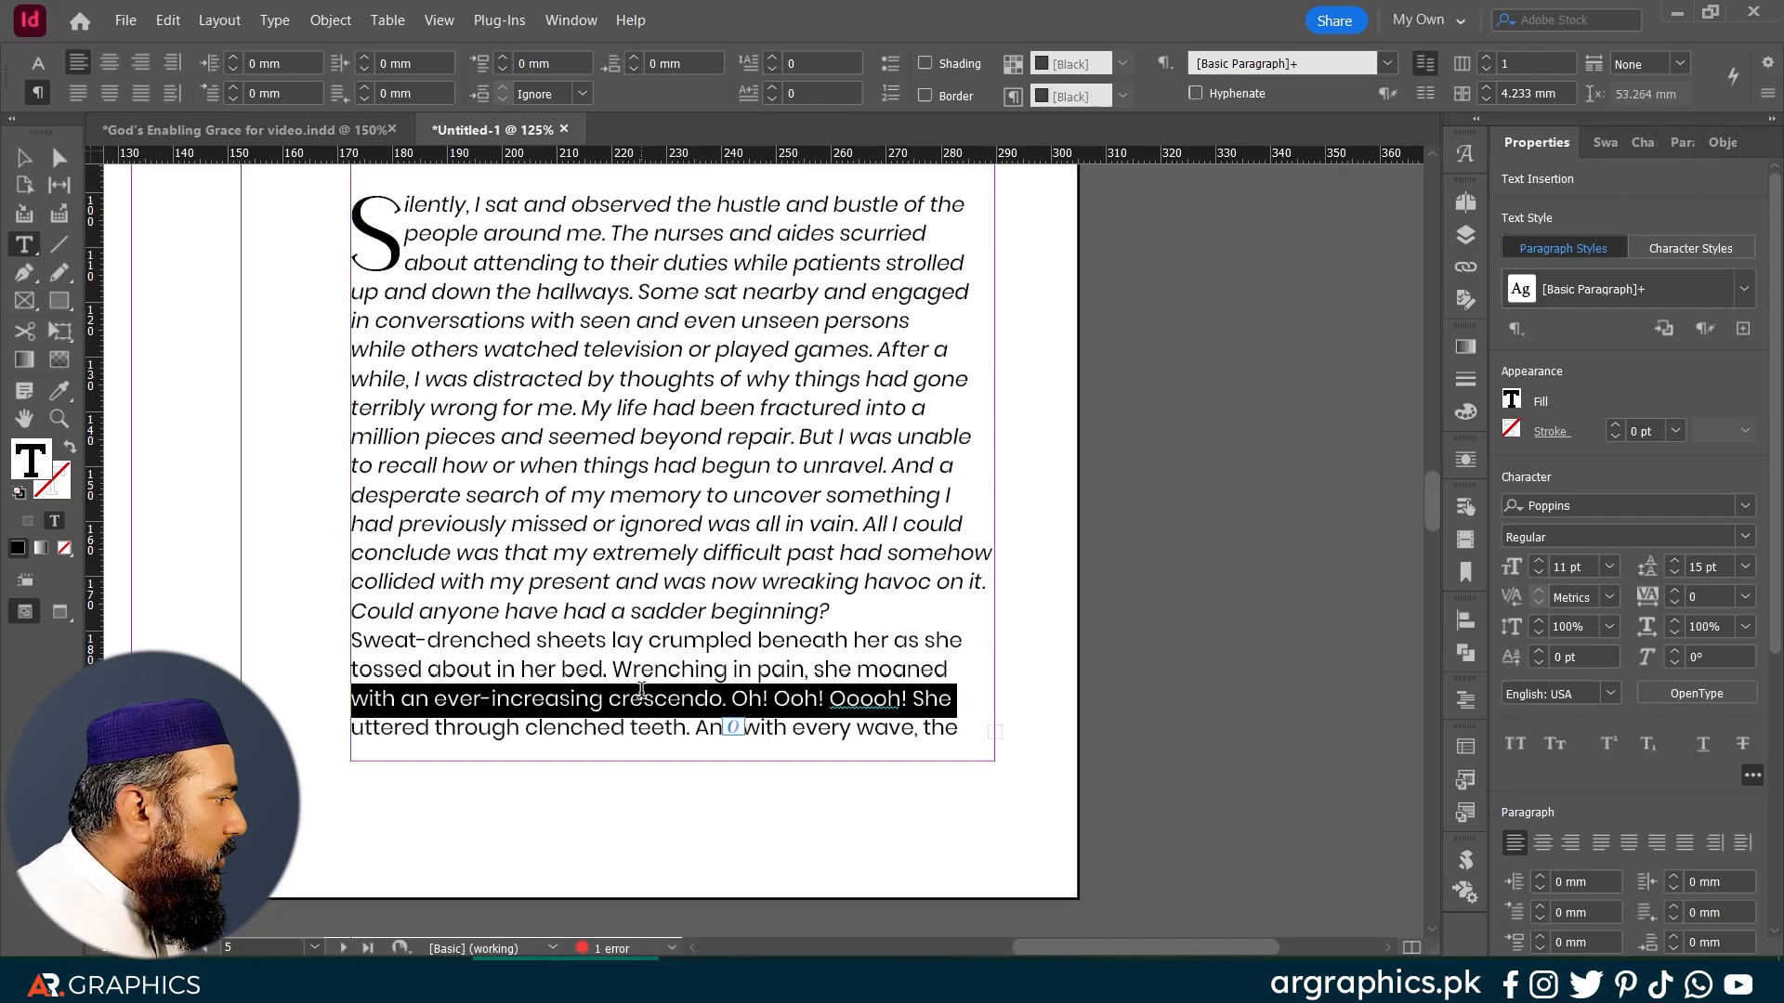
pyautogui.click(641, 692)
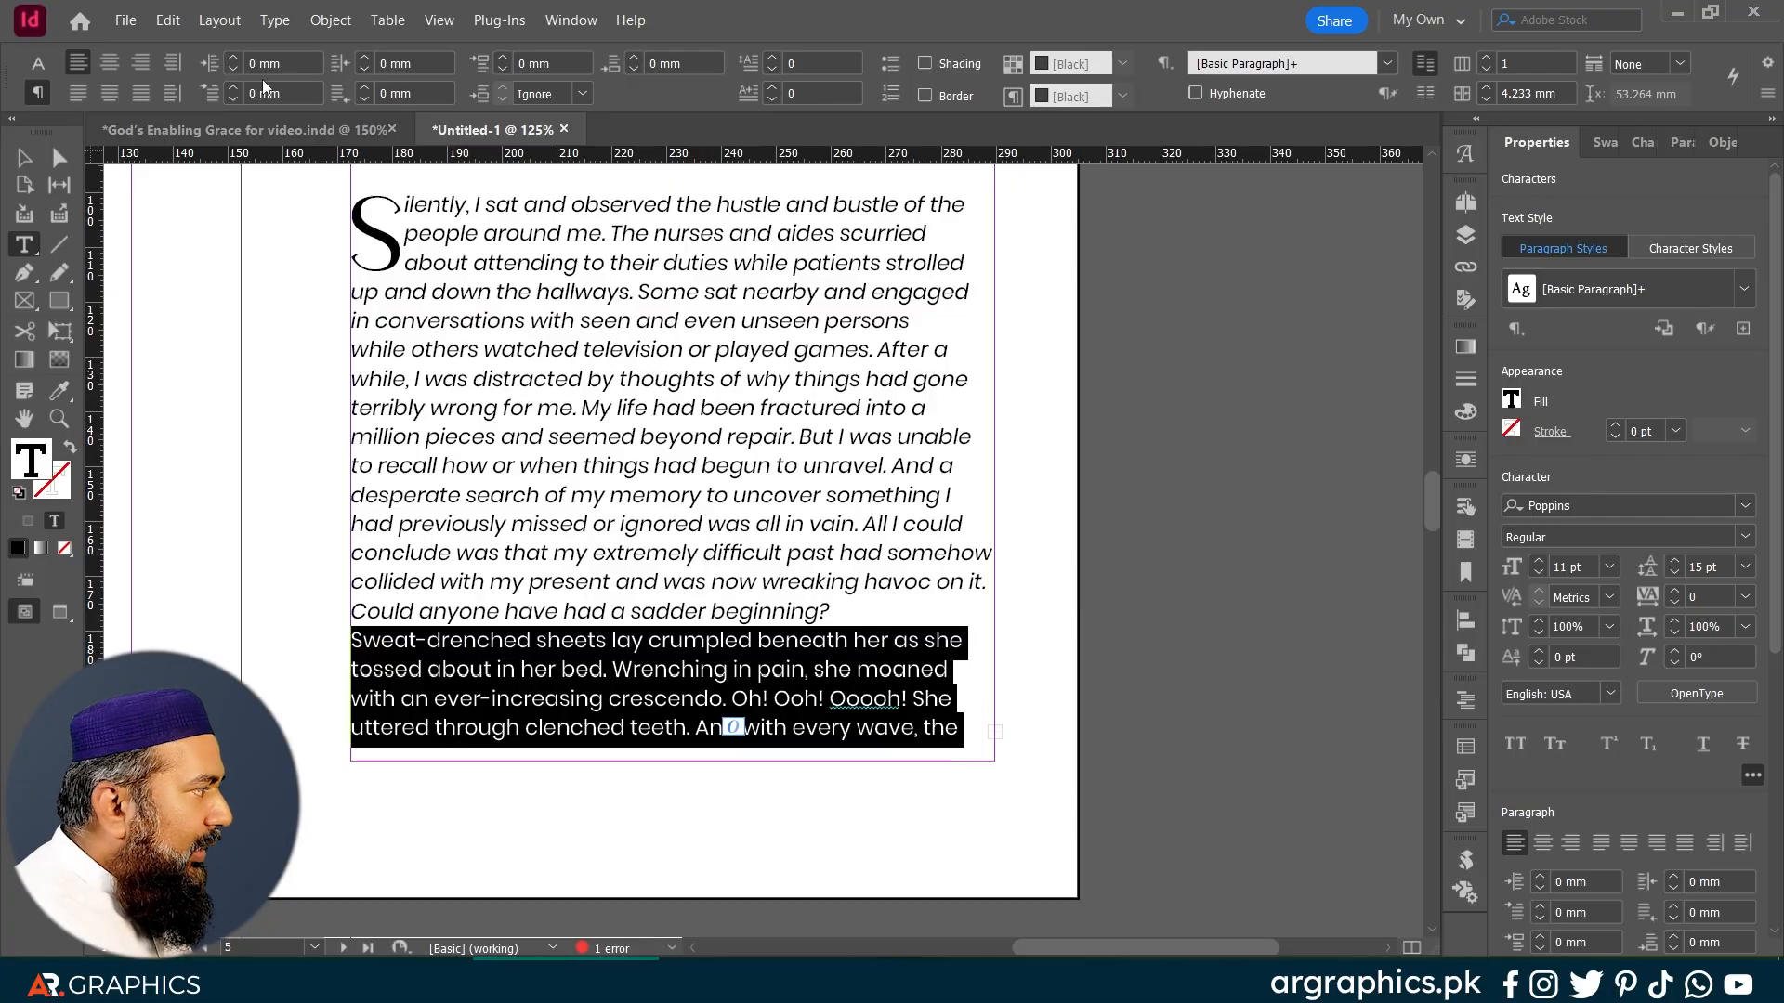
# Step: Look up the first-line indent of the "Sweat-drenched" paragraph in God's Enabling Grace for video.indd
pyautogui.click(236, 130)
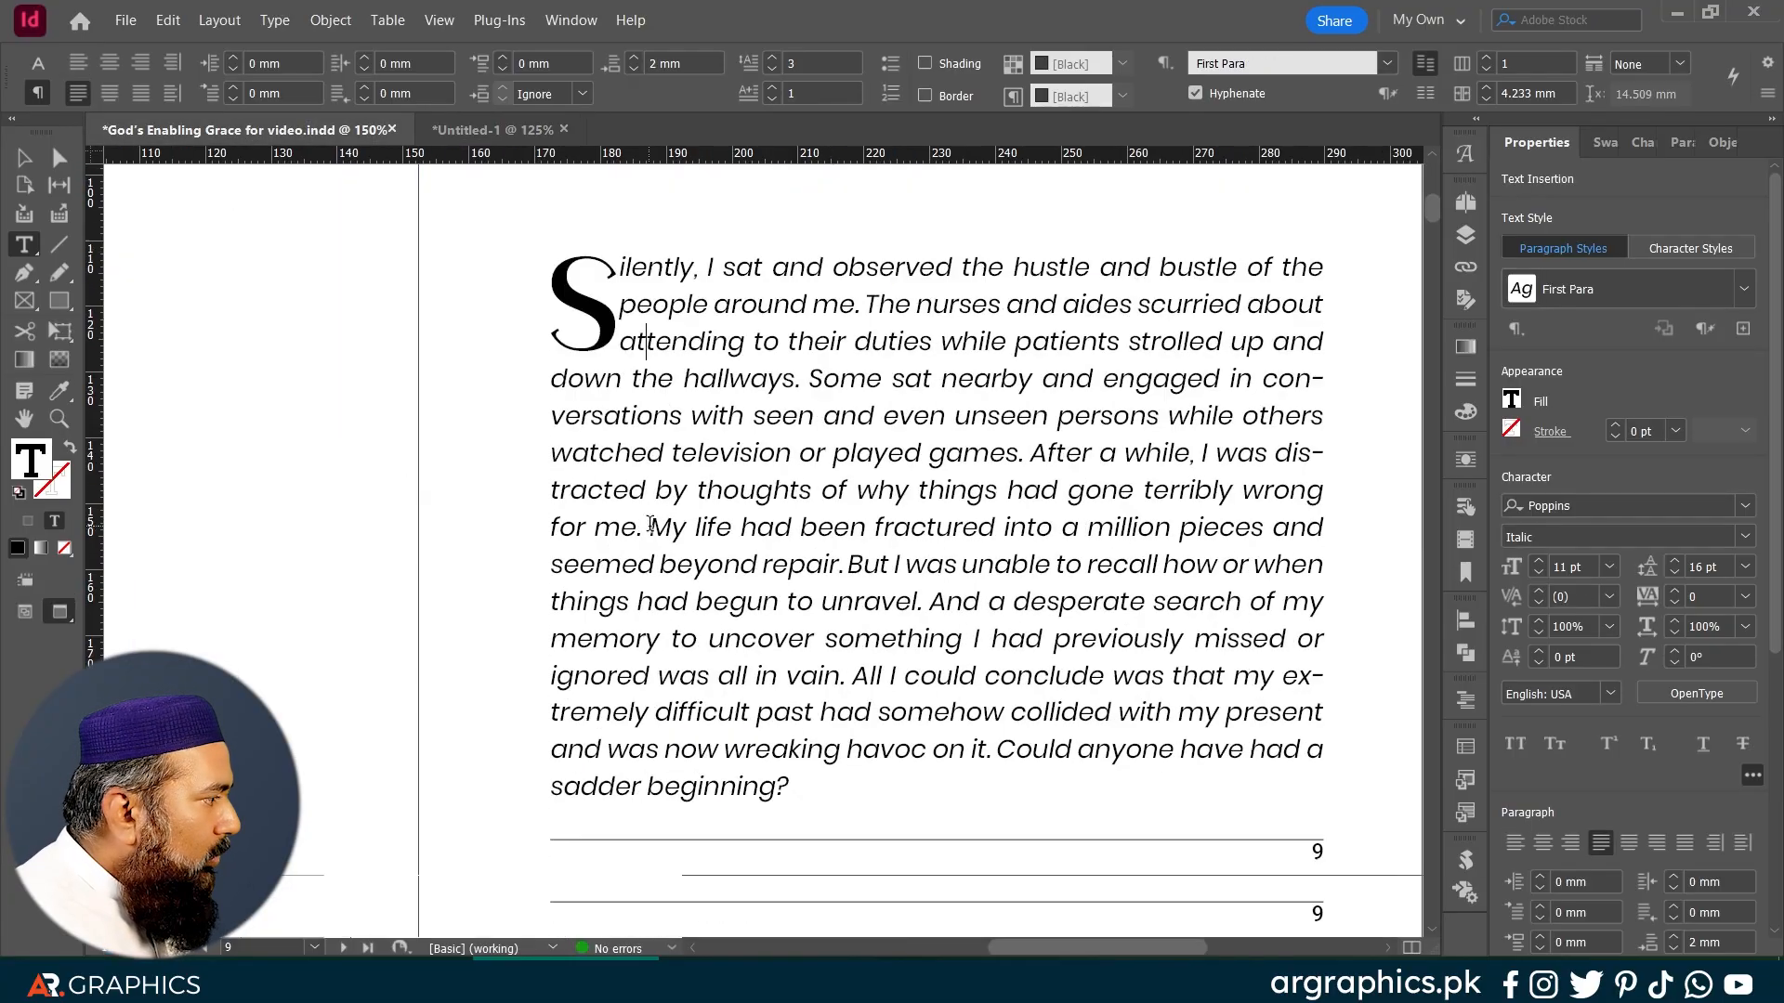
pyautogui.scroll(-10, 665, 530)
pyautogui.hscroll(3, 675, 548)
pyautogui.hscroll(-3, 675, 548)
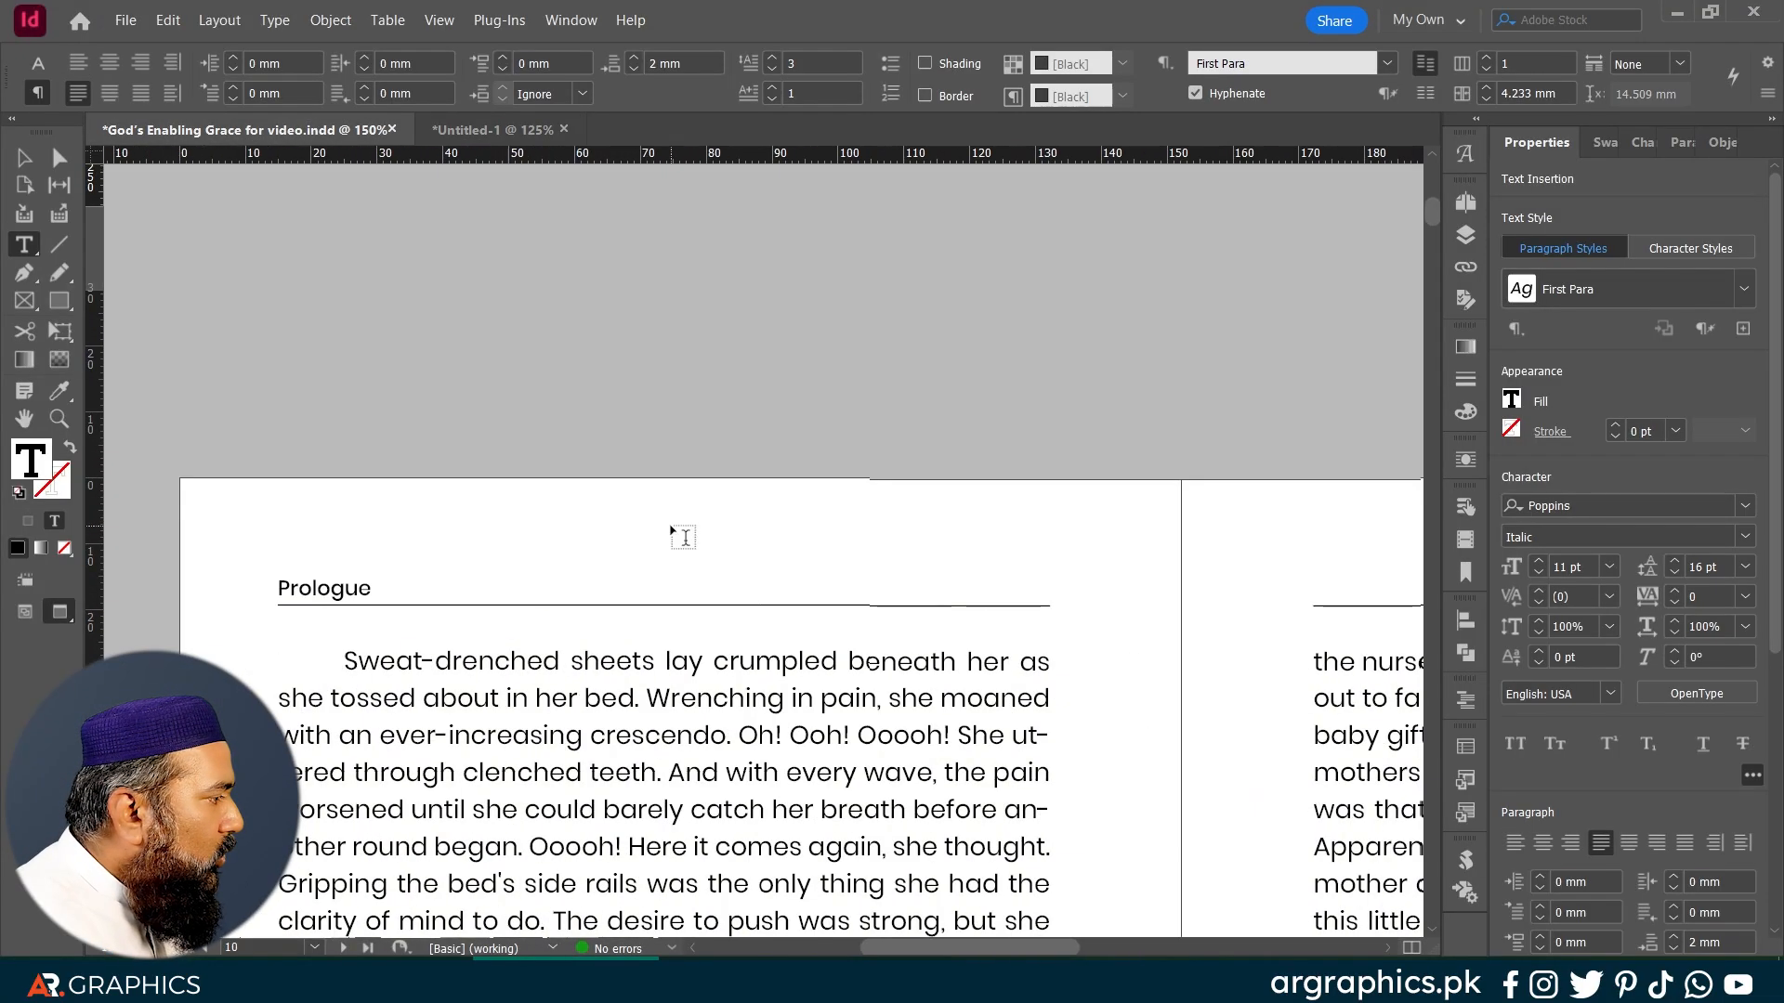
pyautogui.scroll(-3, 675, 548)
pyautogui.click(330, 406)
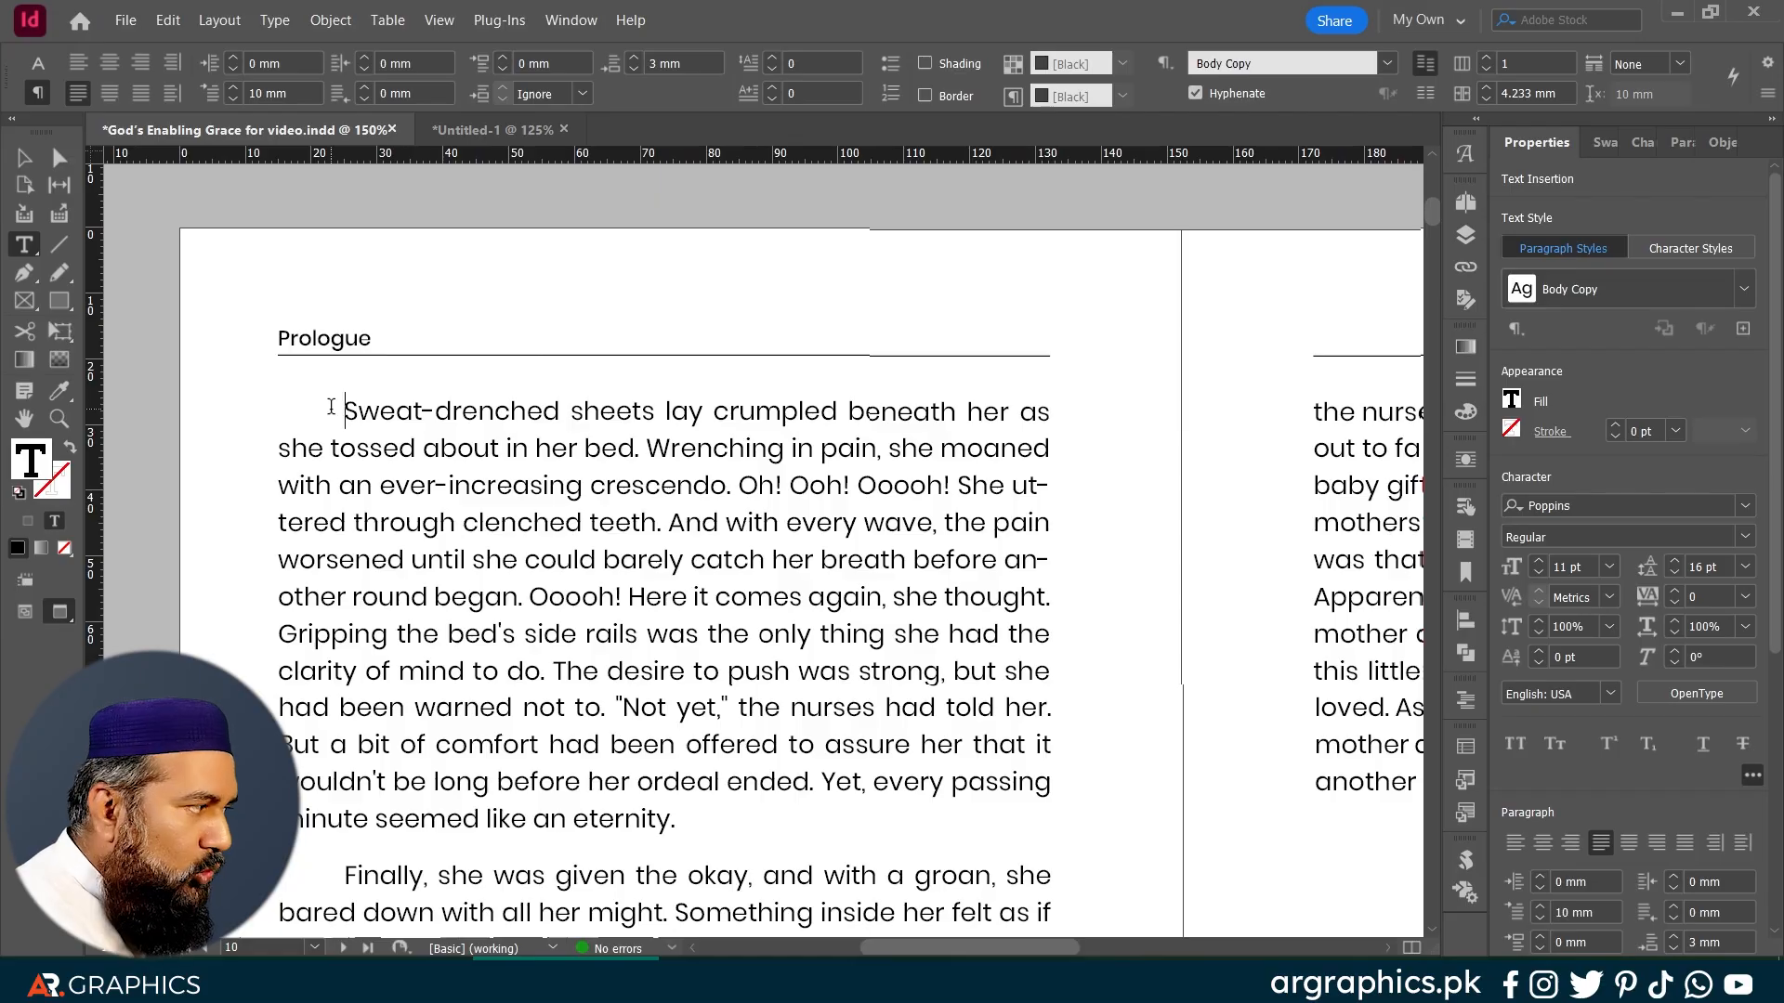
pyautogui.click(305, 92)
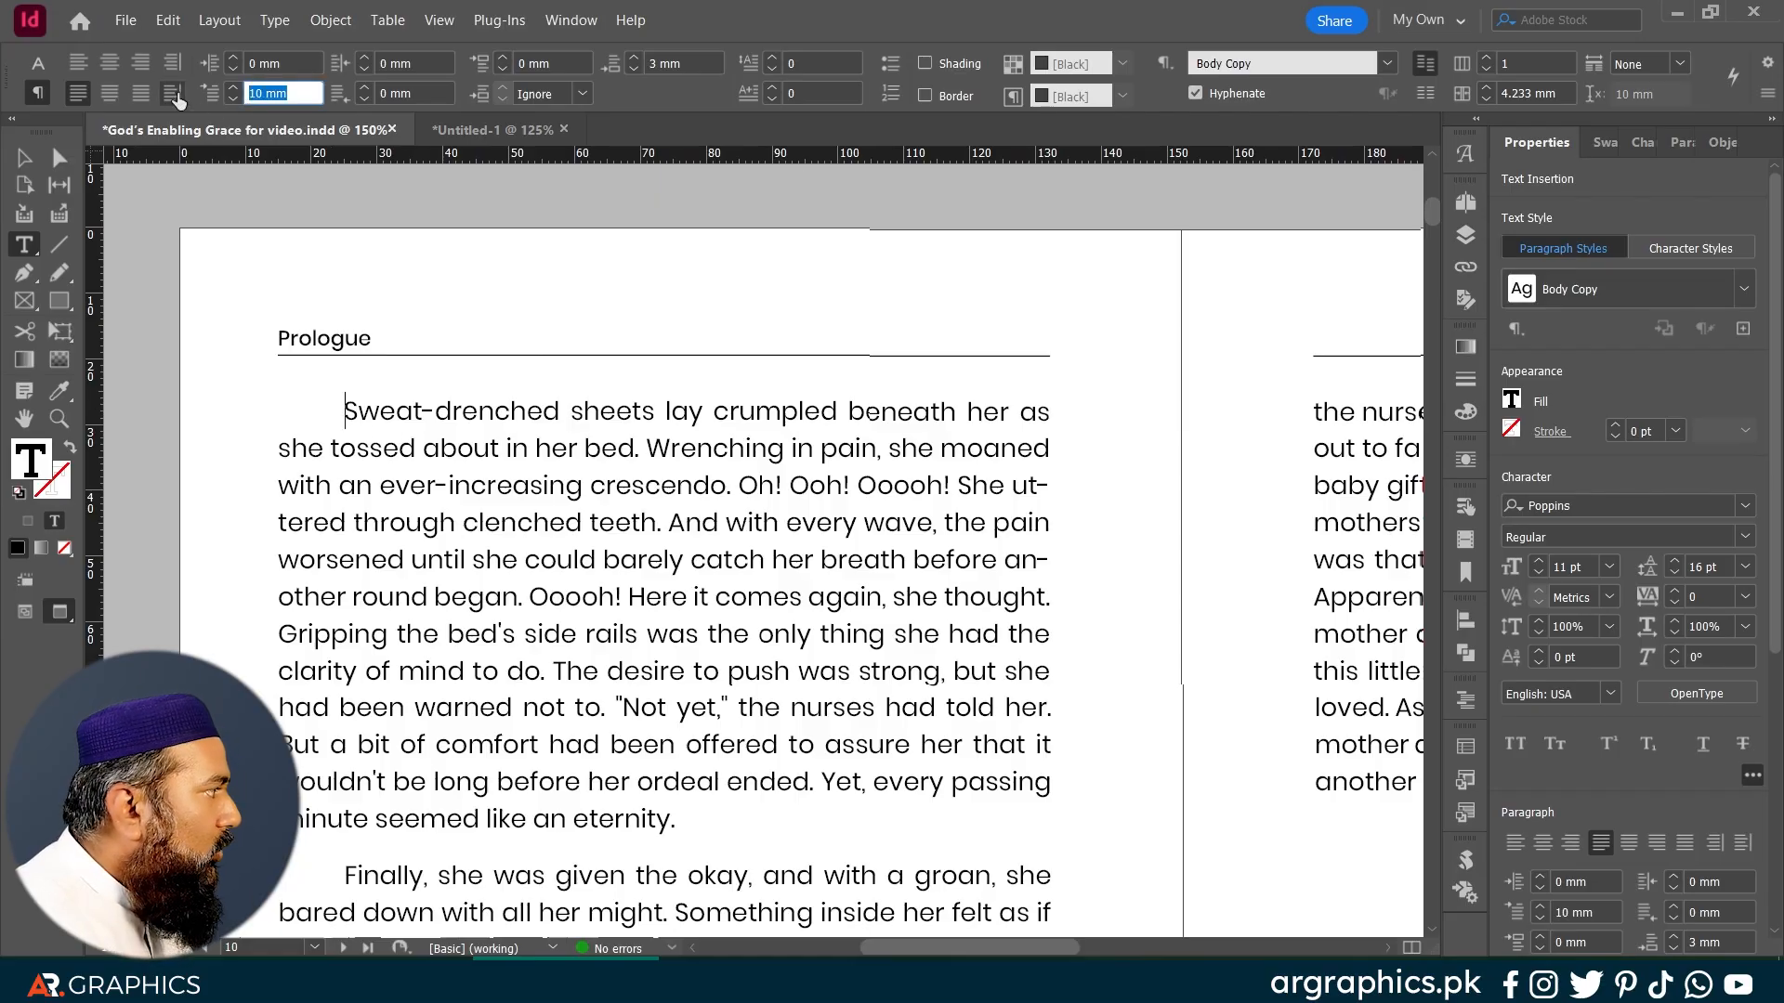
# Step: Return to Untitled-1 and set the "Sweat-drenched" paragraph's first-line indent to 10 mm
pyautogui.click(441, 129)
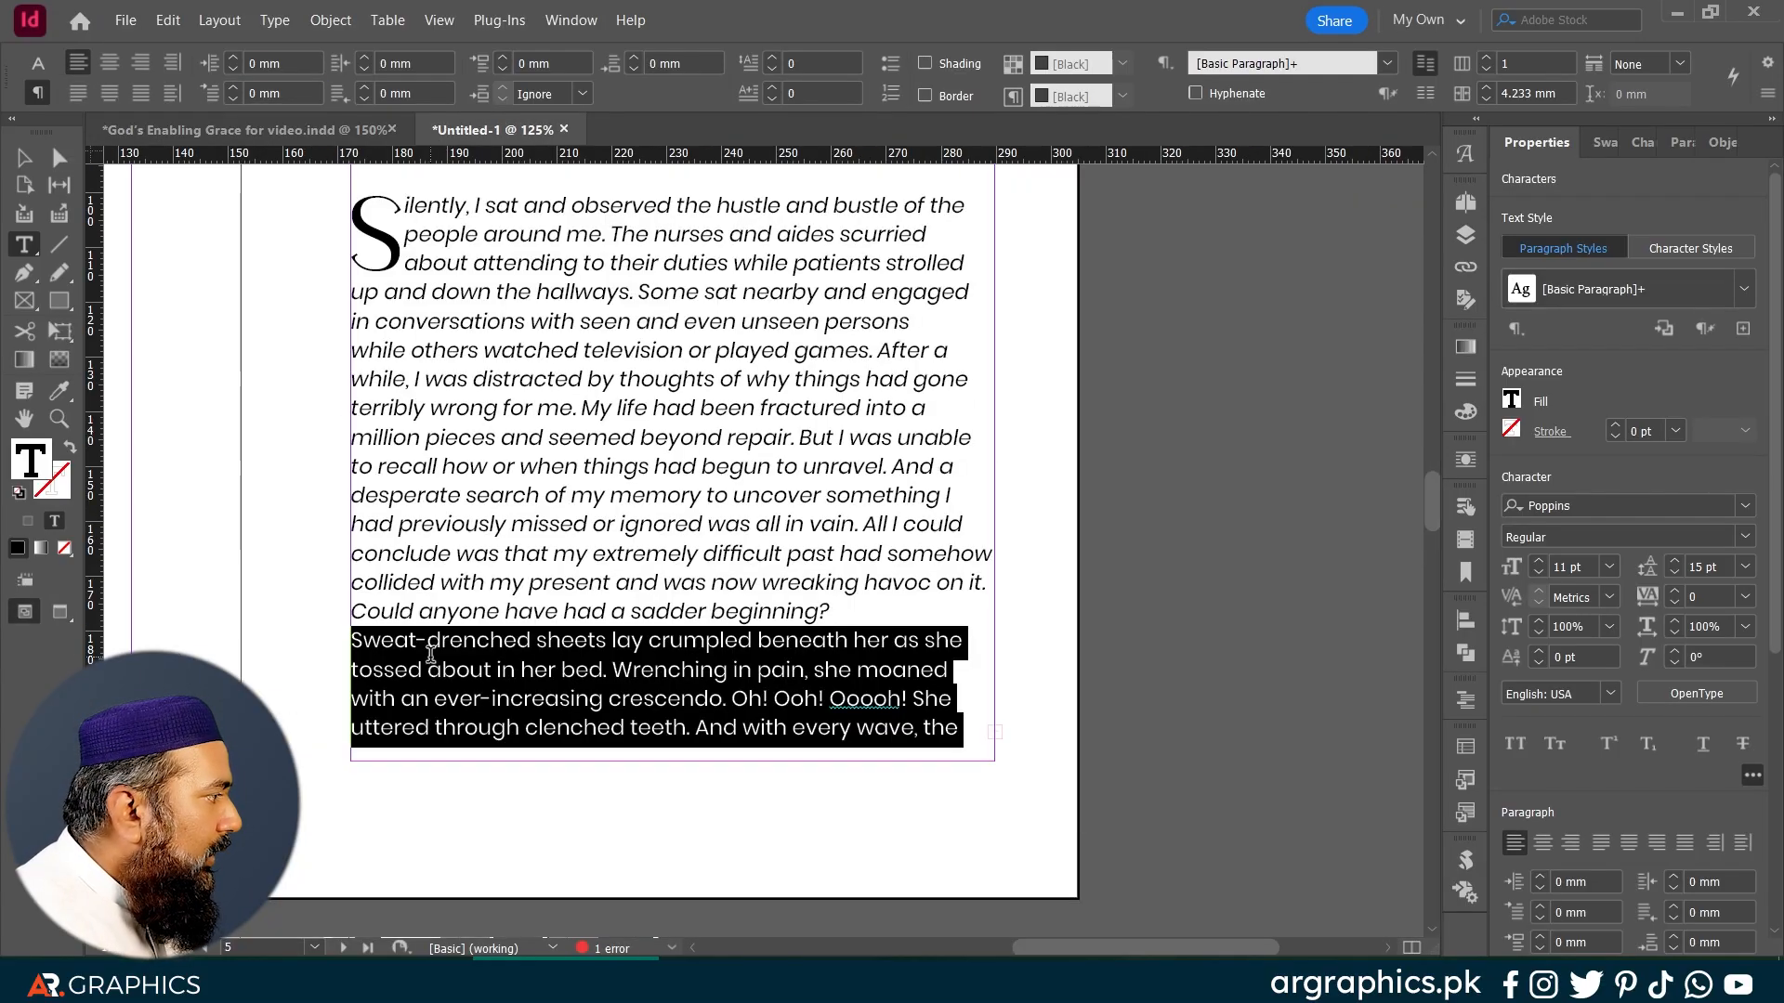
pyautogui.click(224, 92)
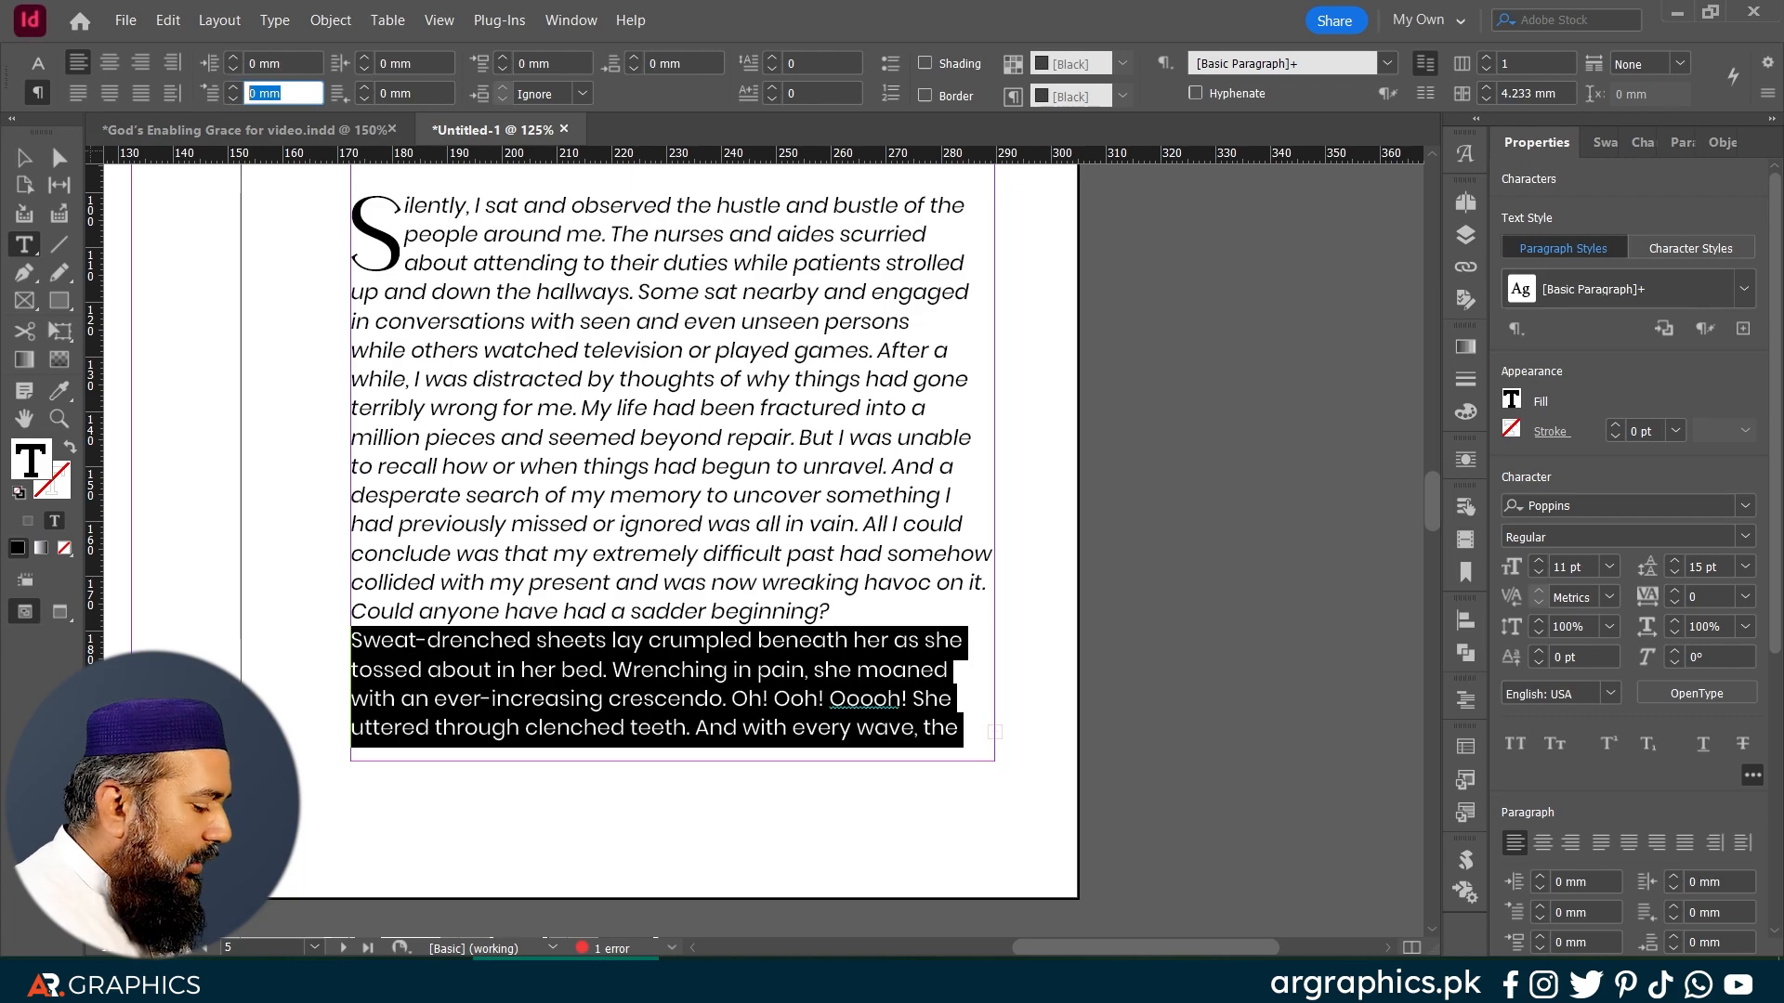
pyautogui.write('10')
pyautogui.press('Return')
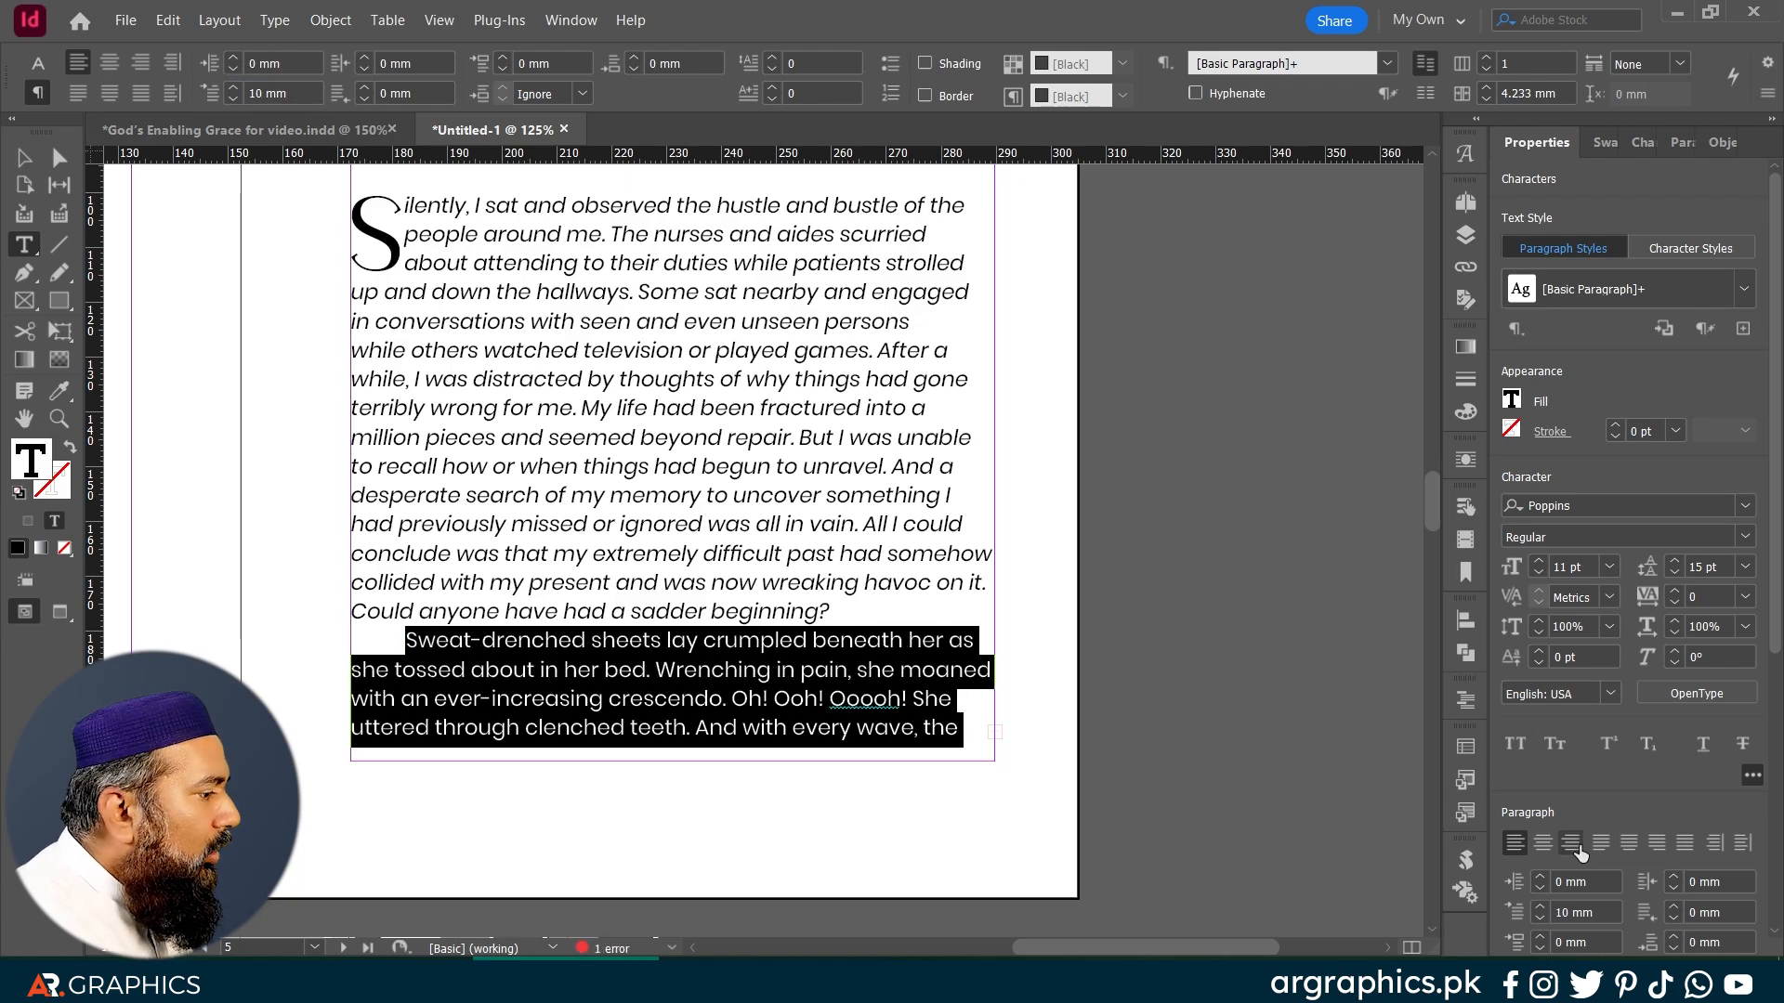
# Step: Justify both the "Sweat-drenched" and the "Silently" paragraphs with their last lines aligned left
pyautogui.click(1601, 842)
pyautogui.press('Left')
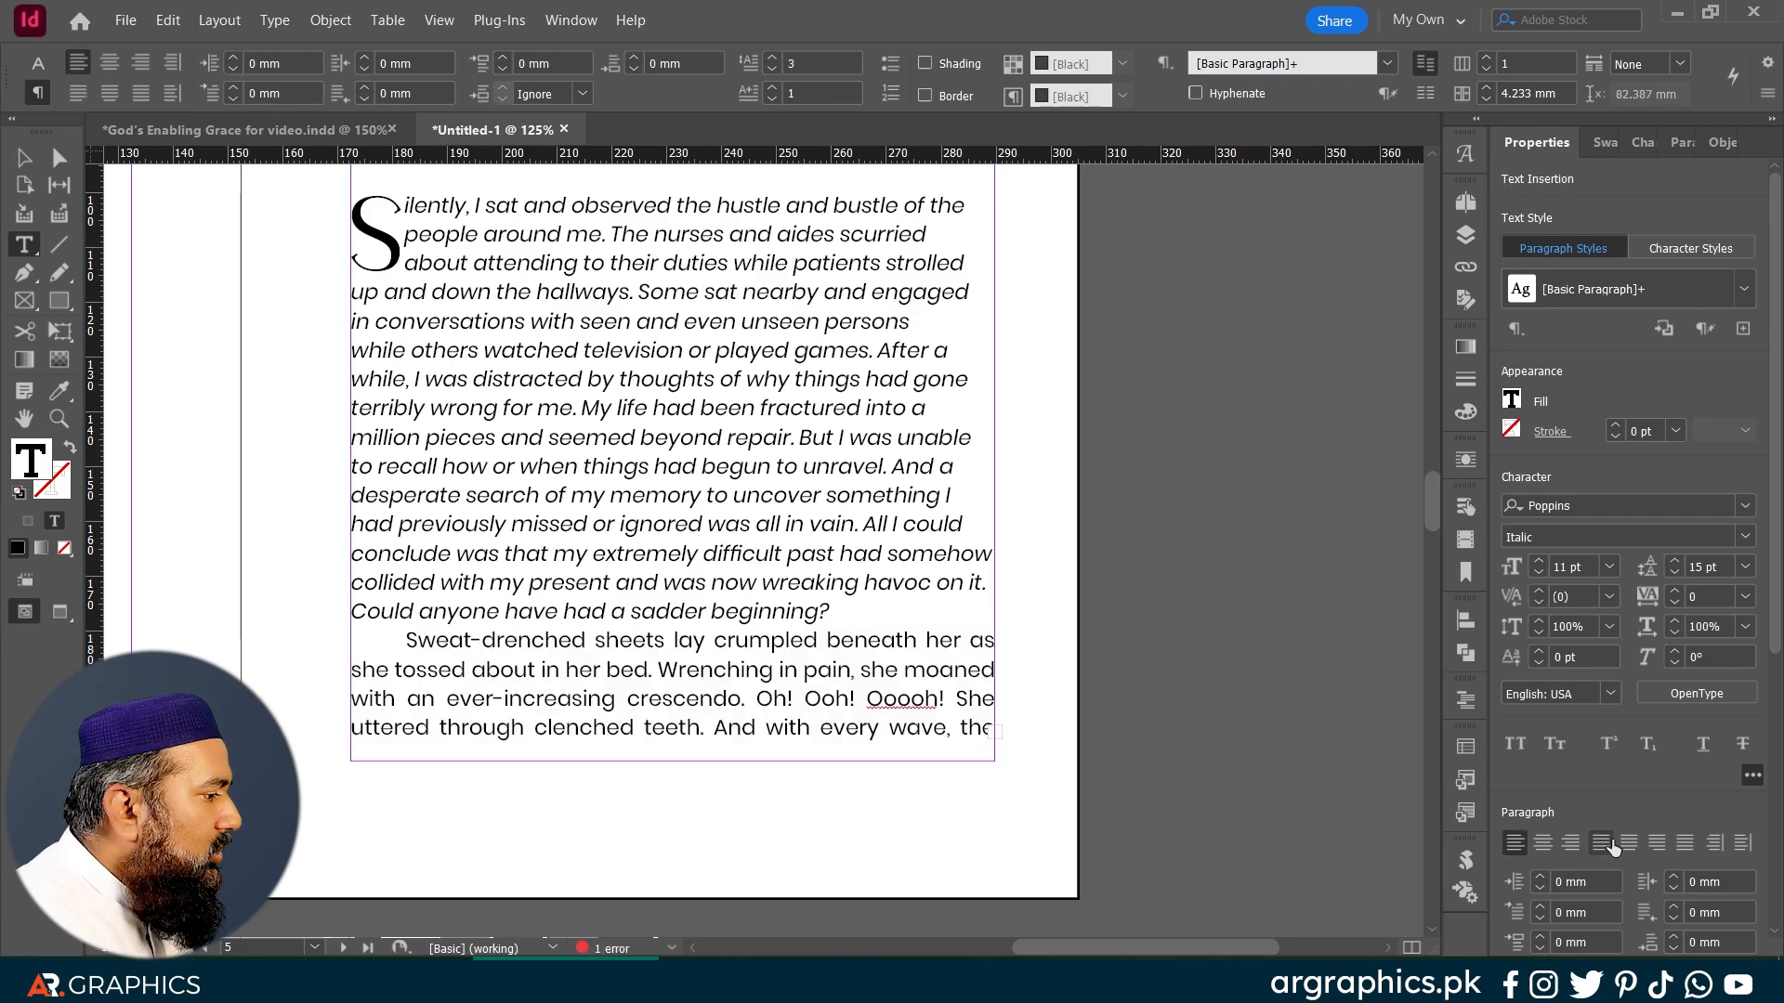
pyautogui.click(1610, 845)
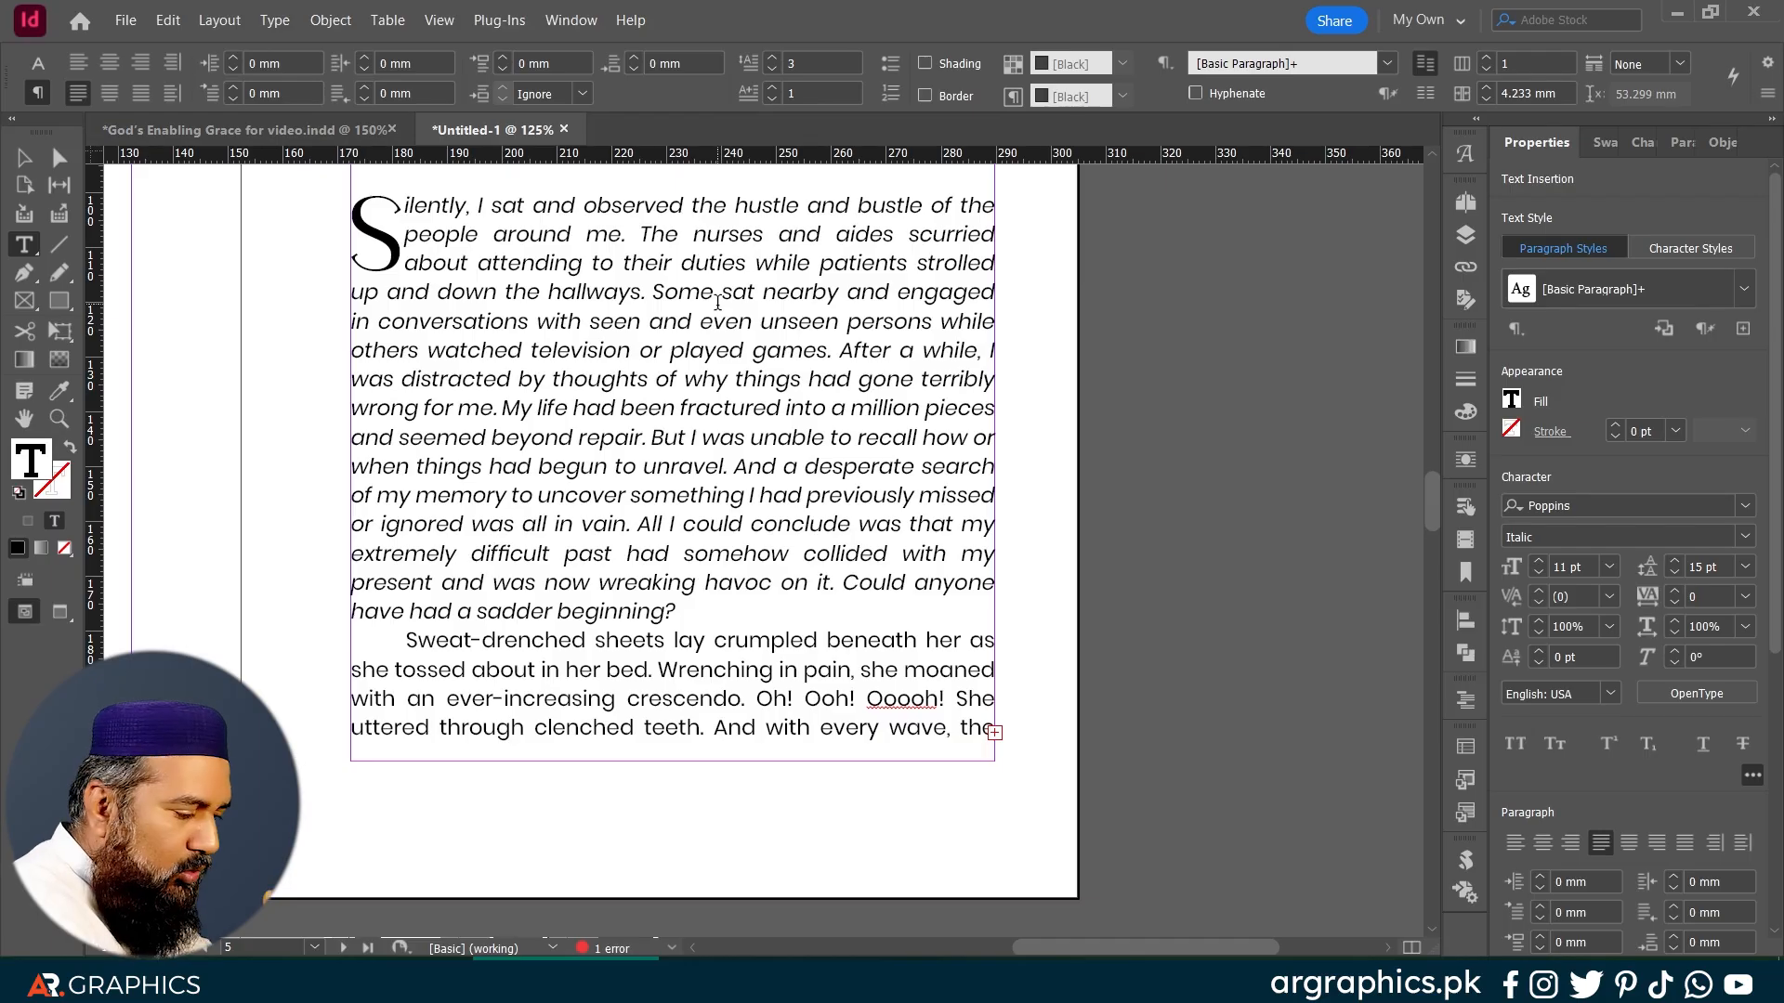
# Step: Set the space after both the italic "Silently" paragraph and the "Sweat-drenched" paragraph to 2 mm
pyautogui.click(664, 321)
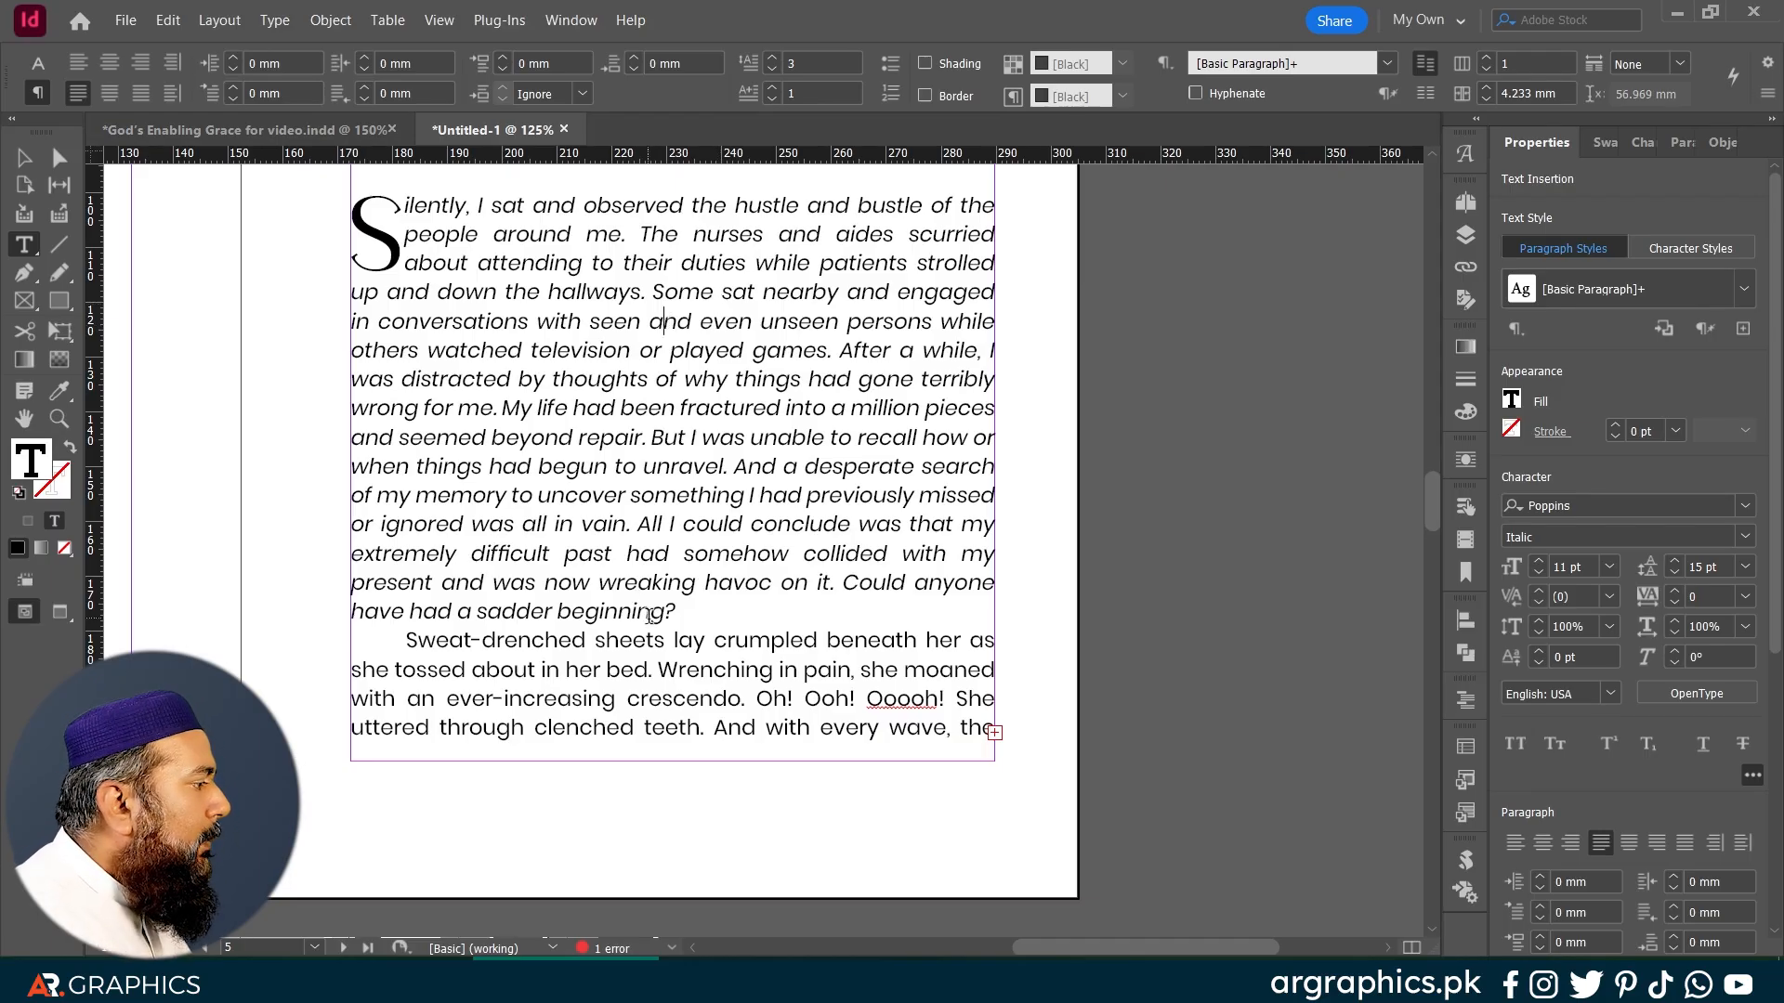
pyautogui.click(694, 62)
pyautogui.write('2')
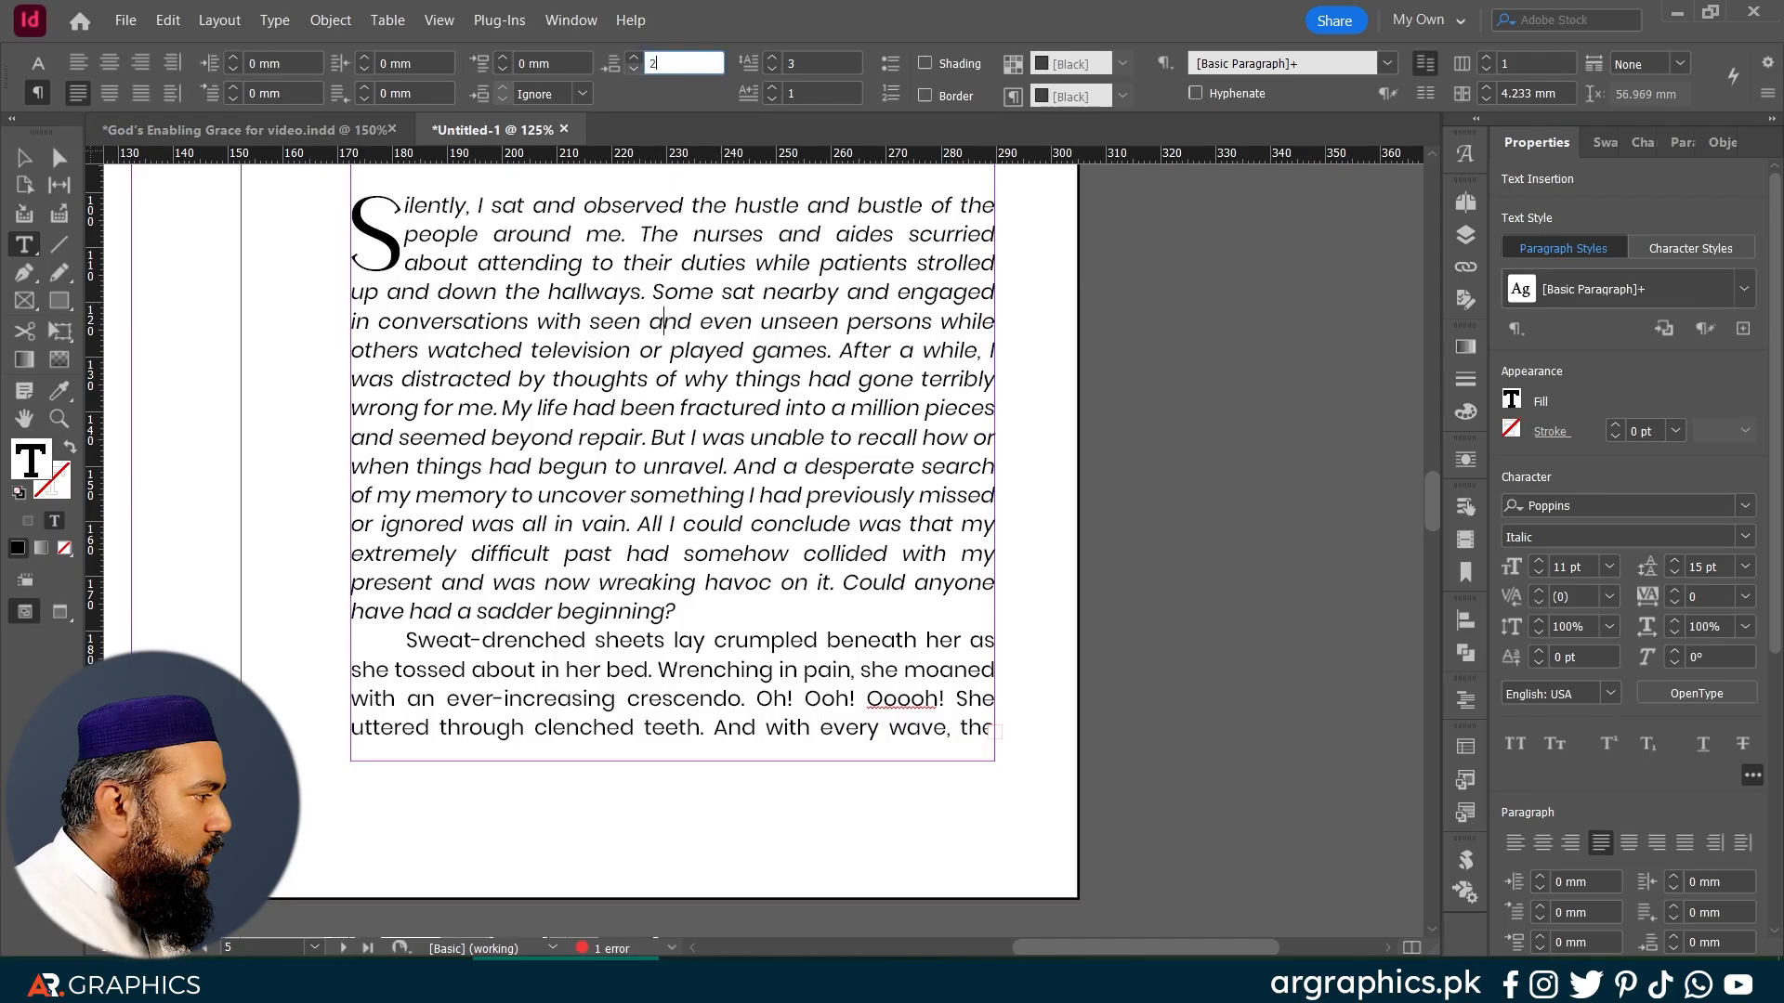
pyautogui.press('Return')
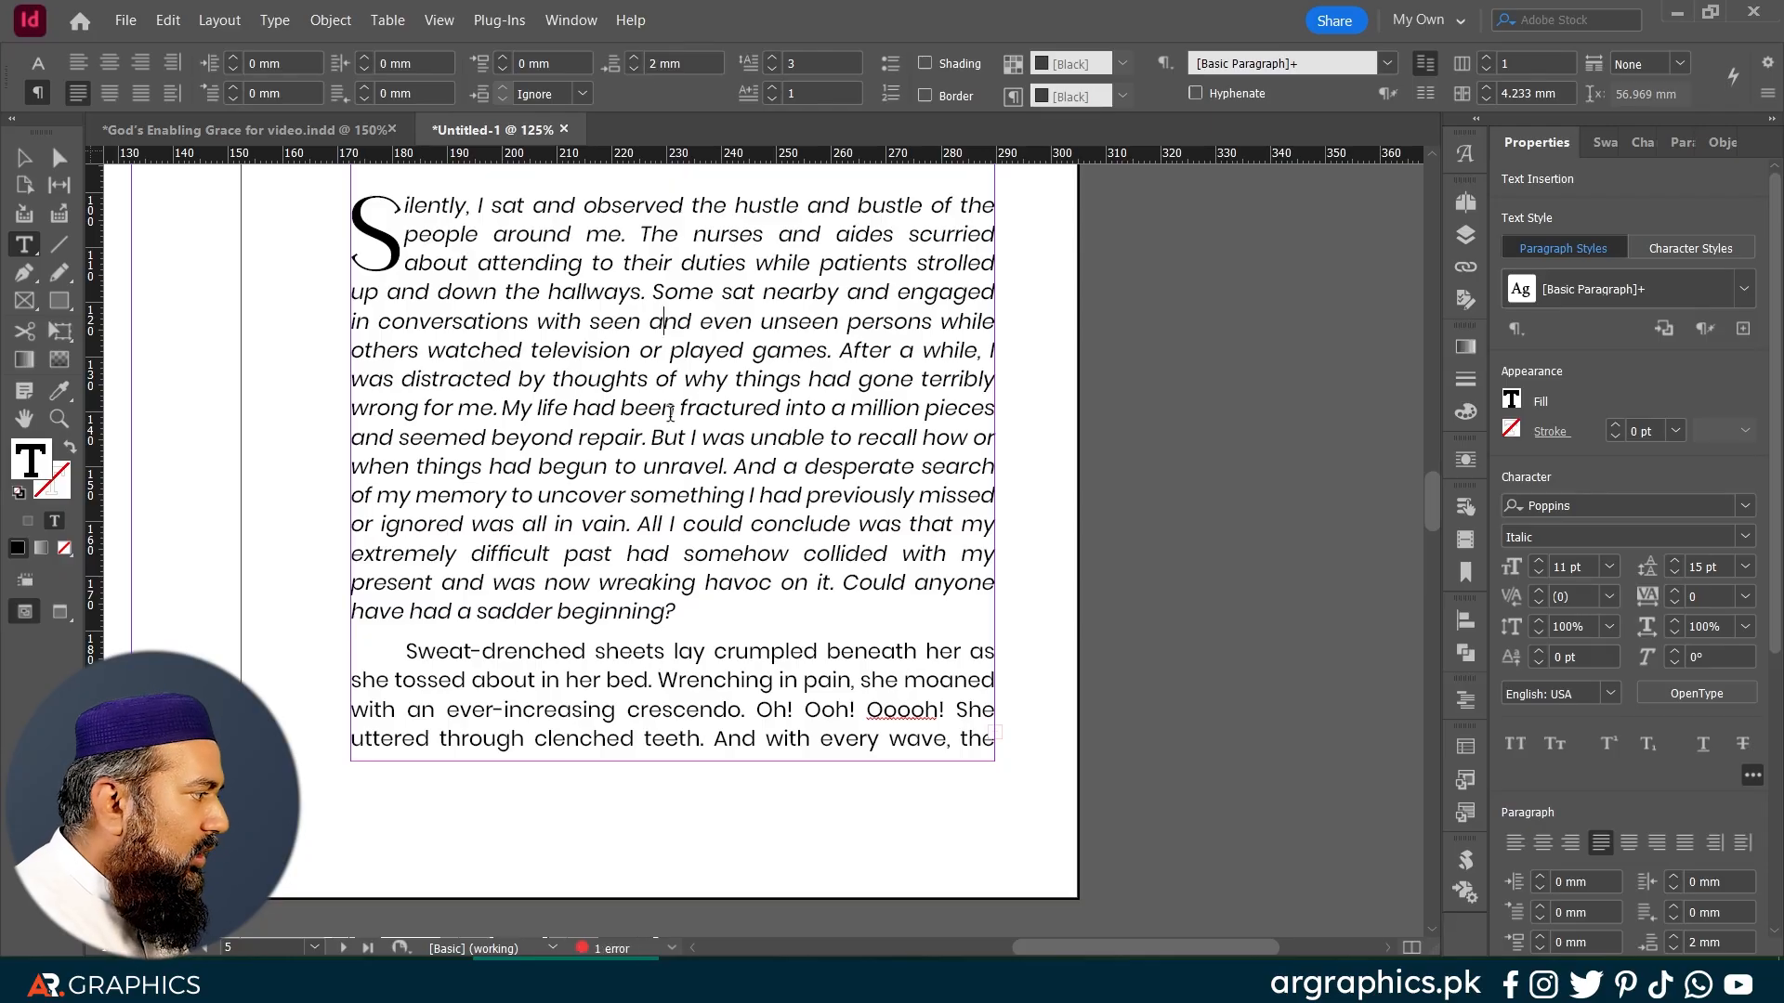
pyautogui.click(782, 738)
pyautogui.click(623, 65)
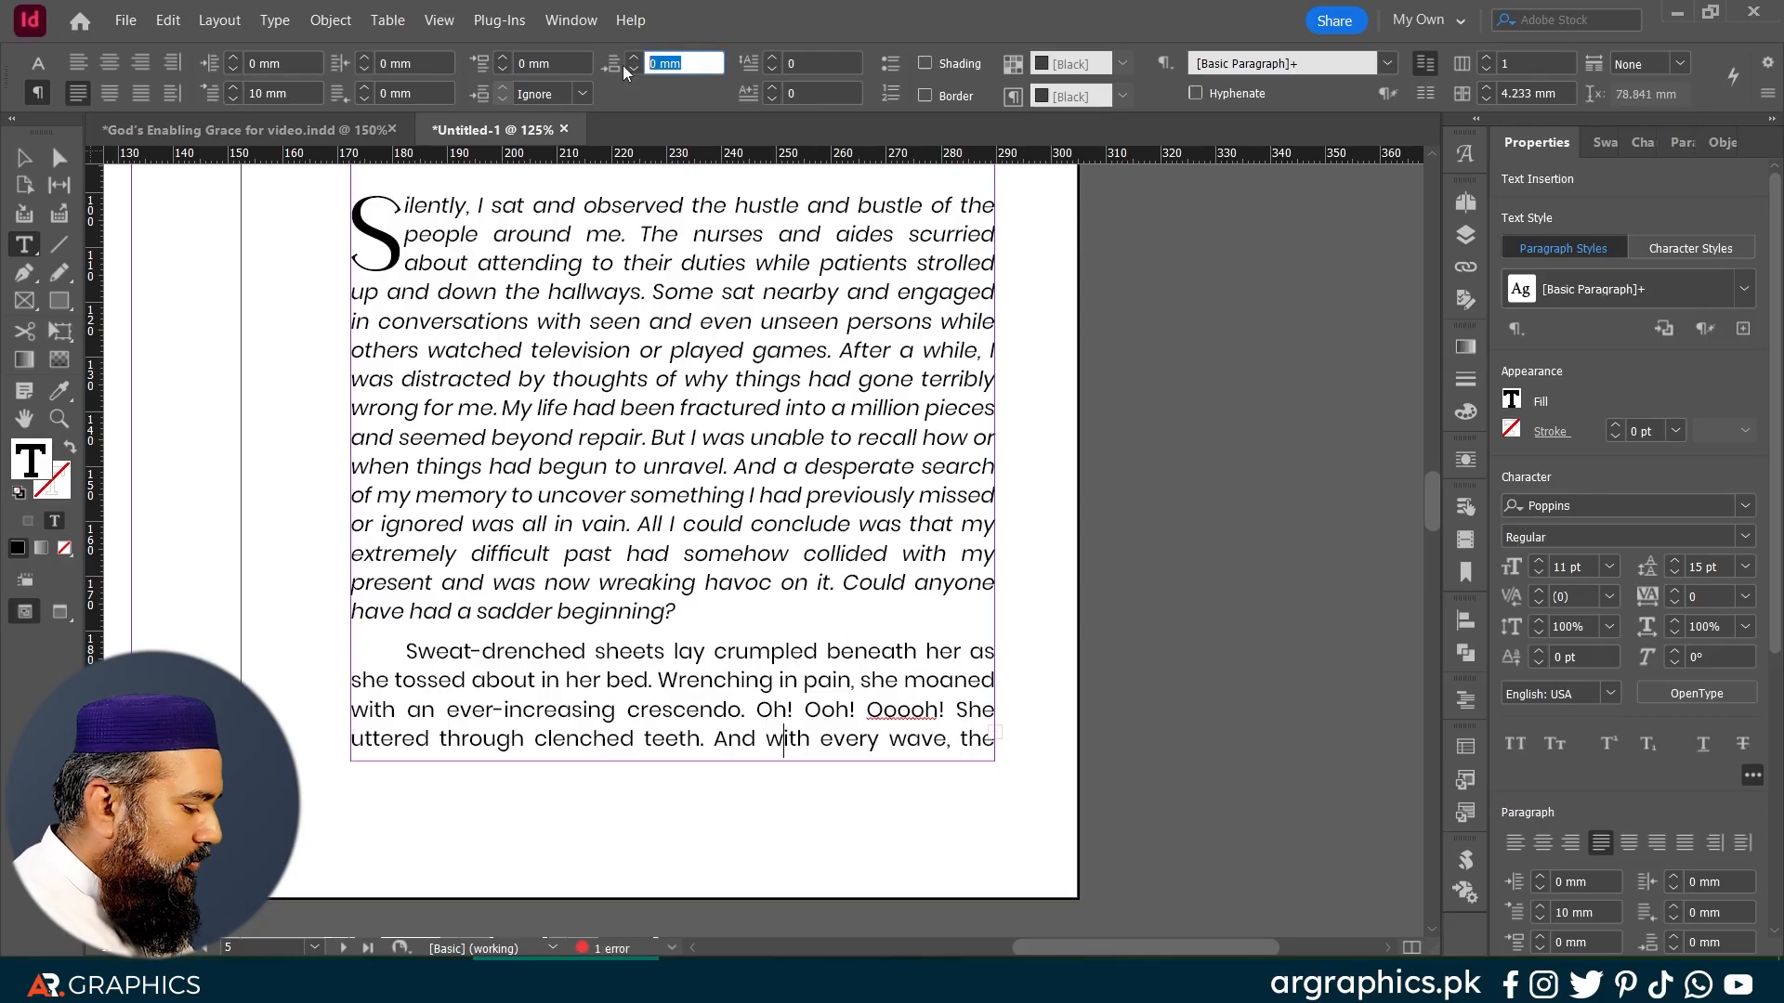
pyautogui.write('2')
pyautogui.press('Return')
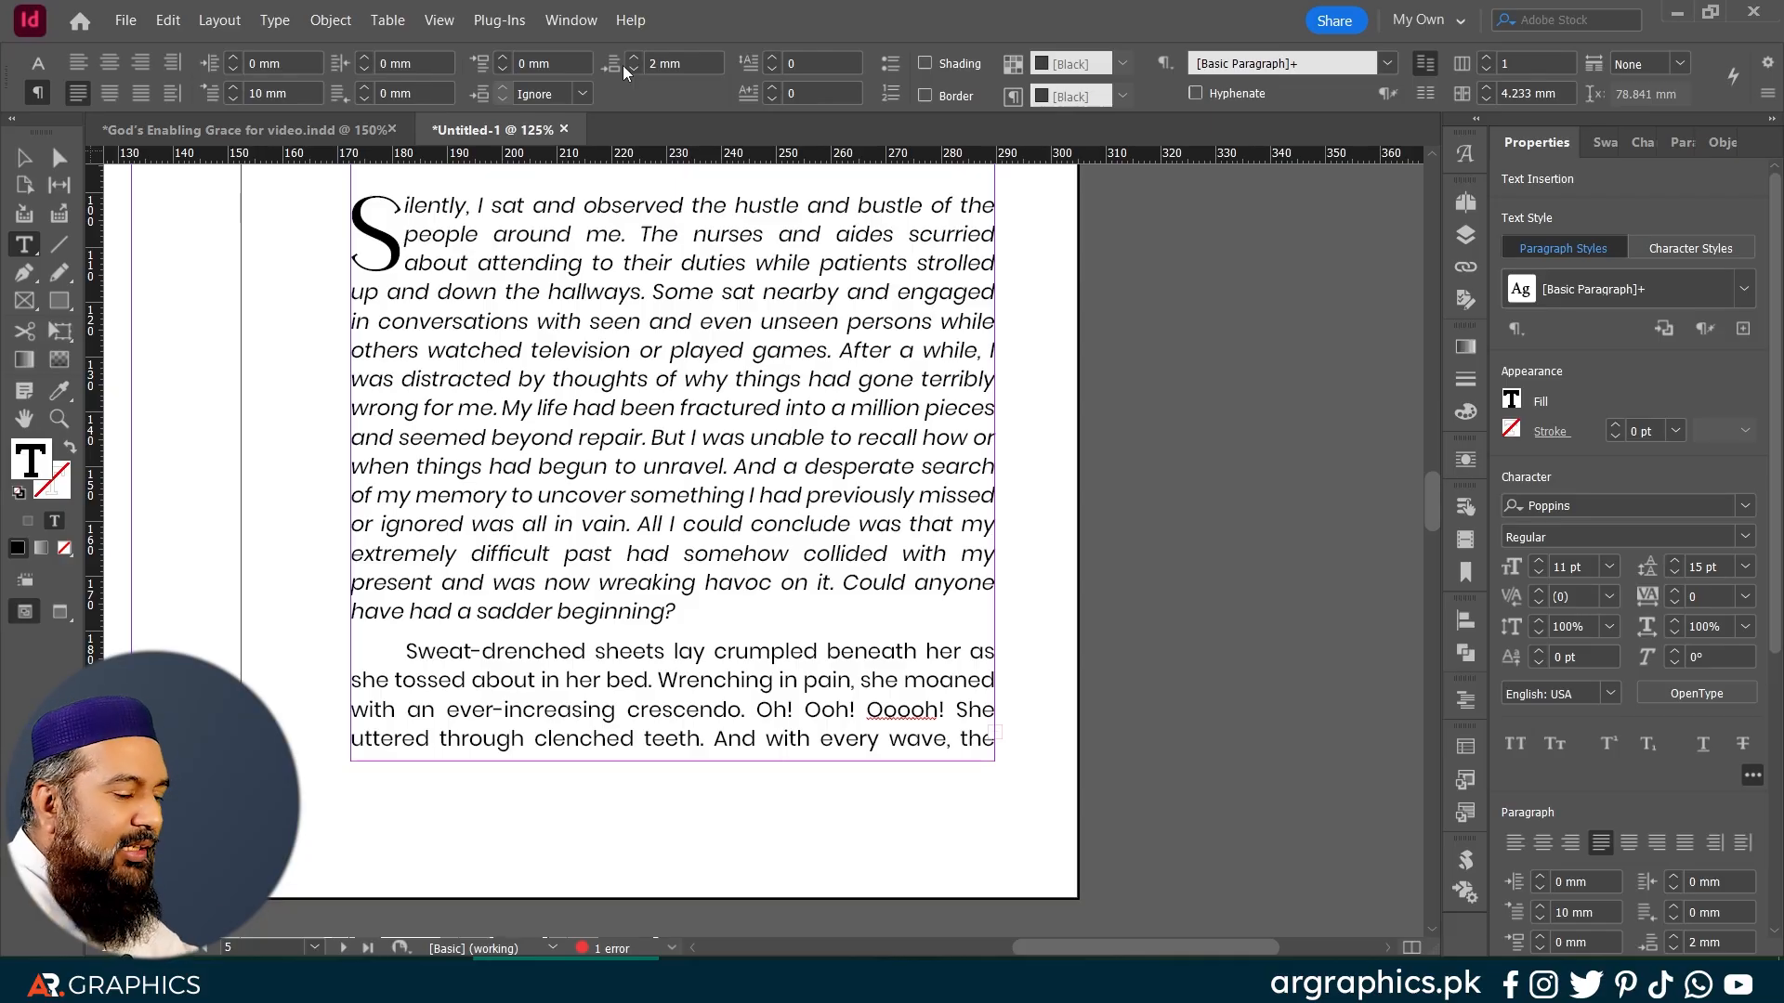
# Step: Start a new paragraph style from the formatted PROLOGUE line and name it Chapter Number
pyautogui.scroll(6, 790, 509)
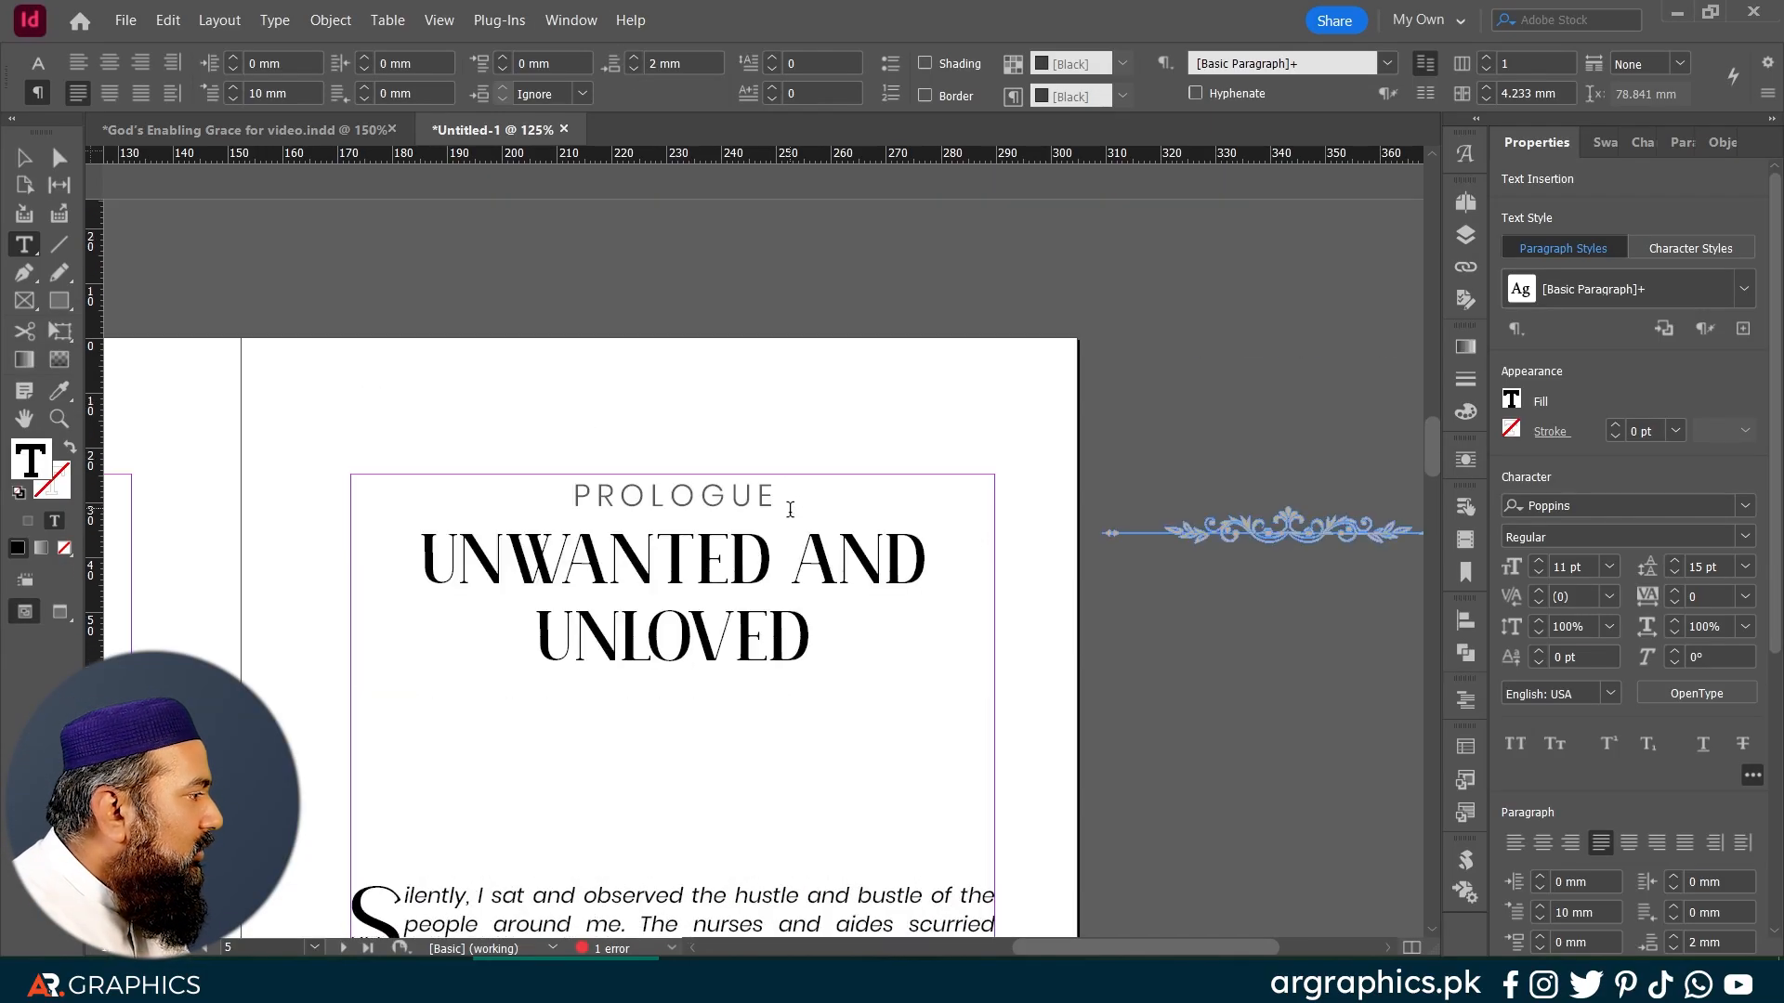
pyautogui.moveTo(868, 510); pyautogui.dragTo(505, 494)
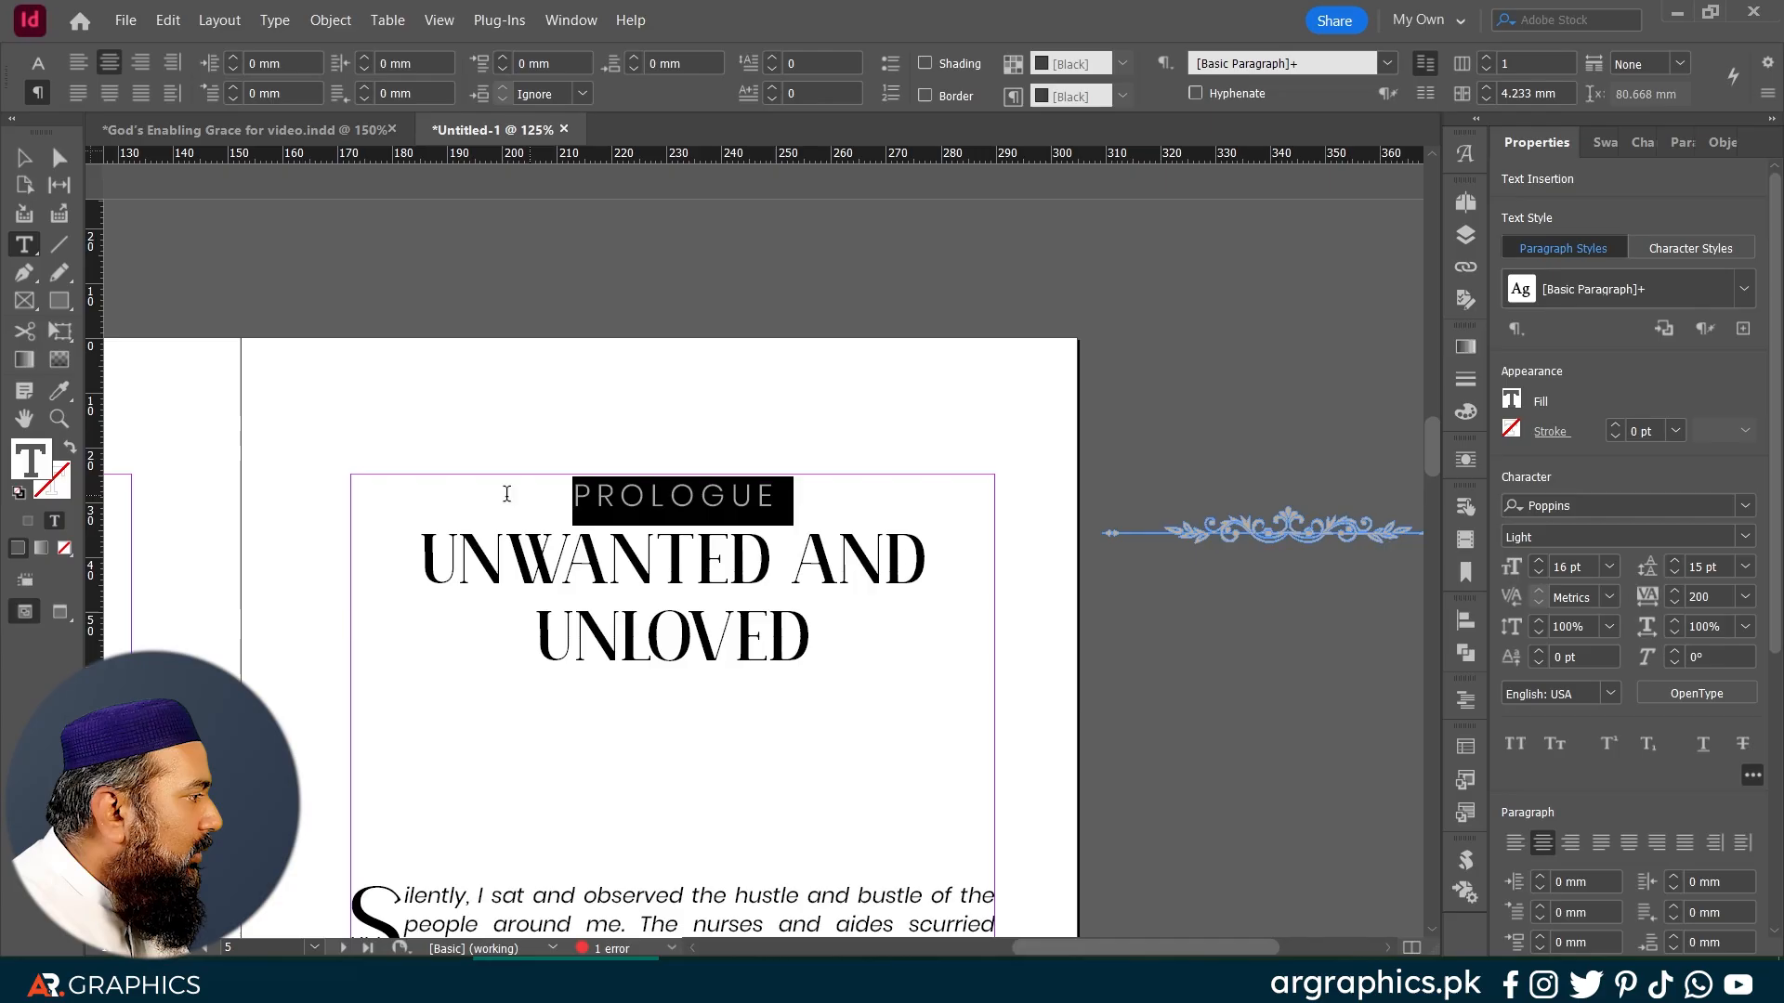
pyautogui.click(754, 497)
pyautogui.click(1681, 142)
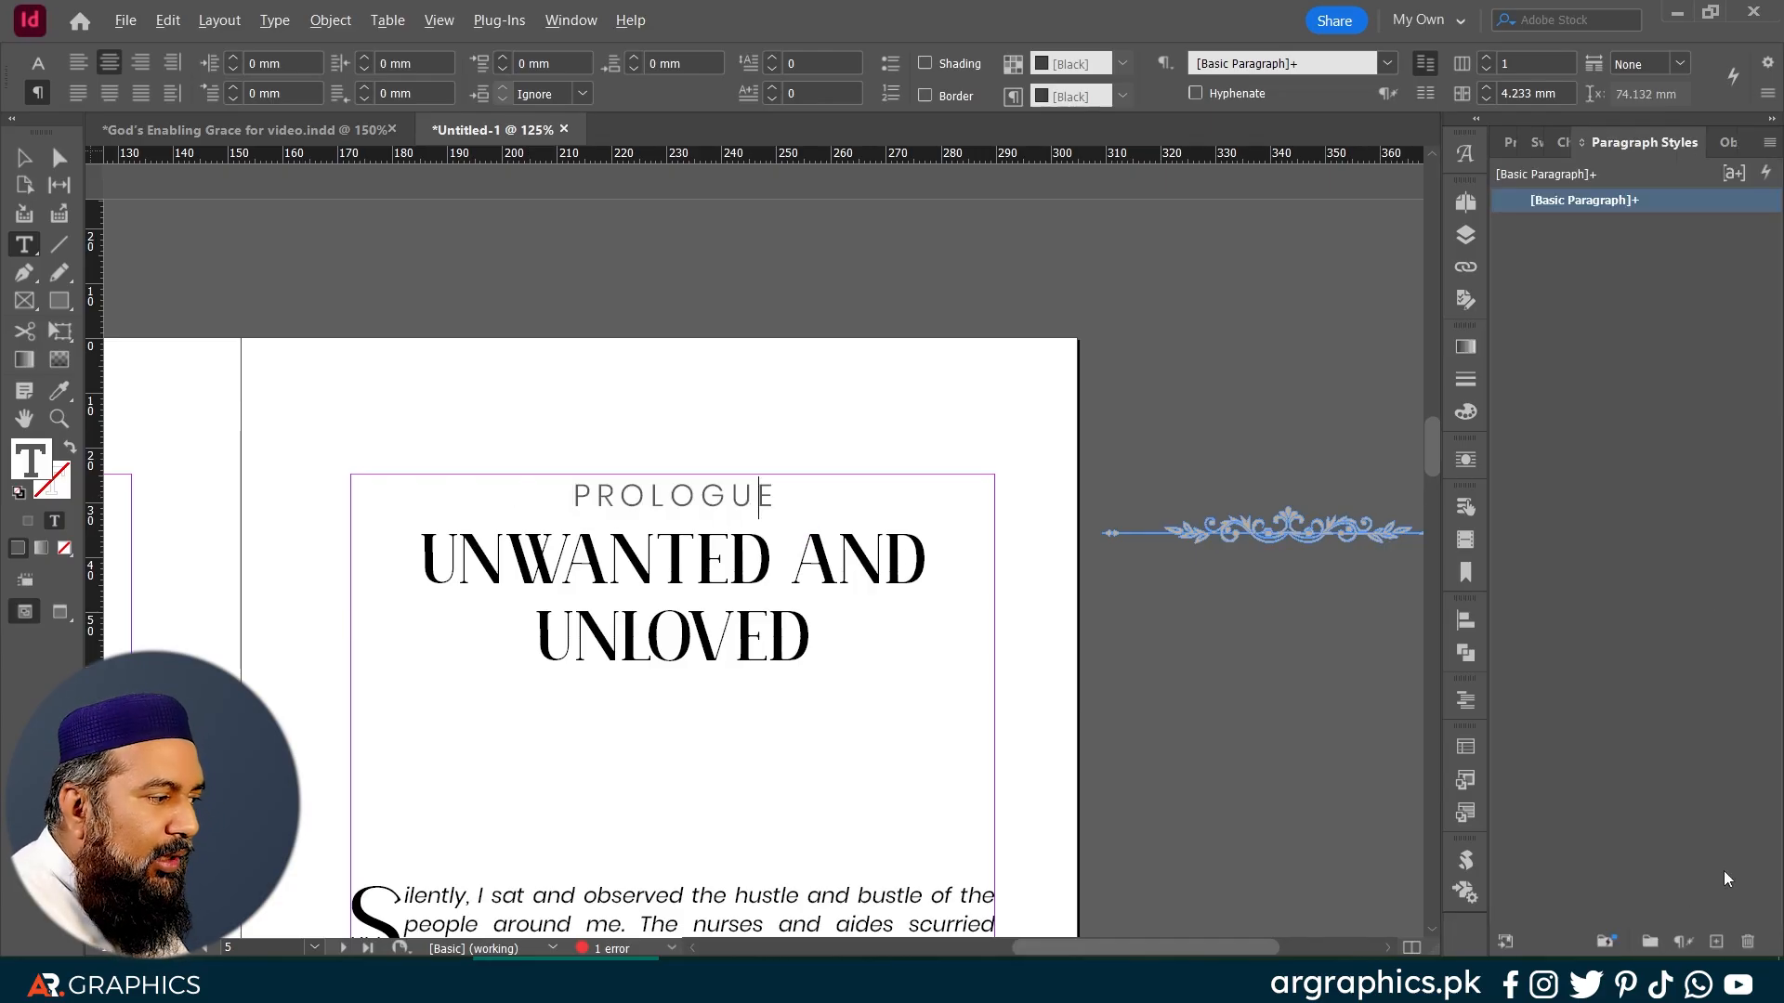
pyautogui.press('alt')
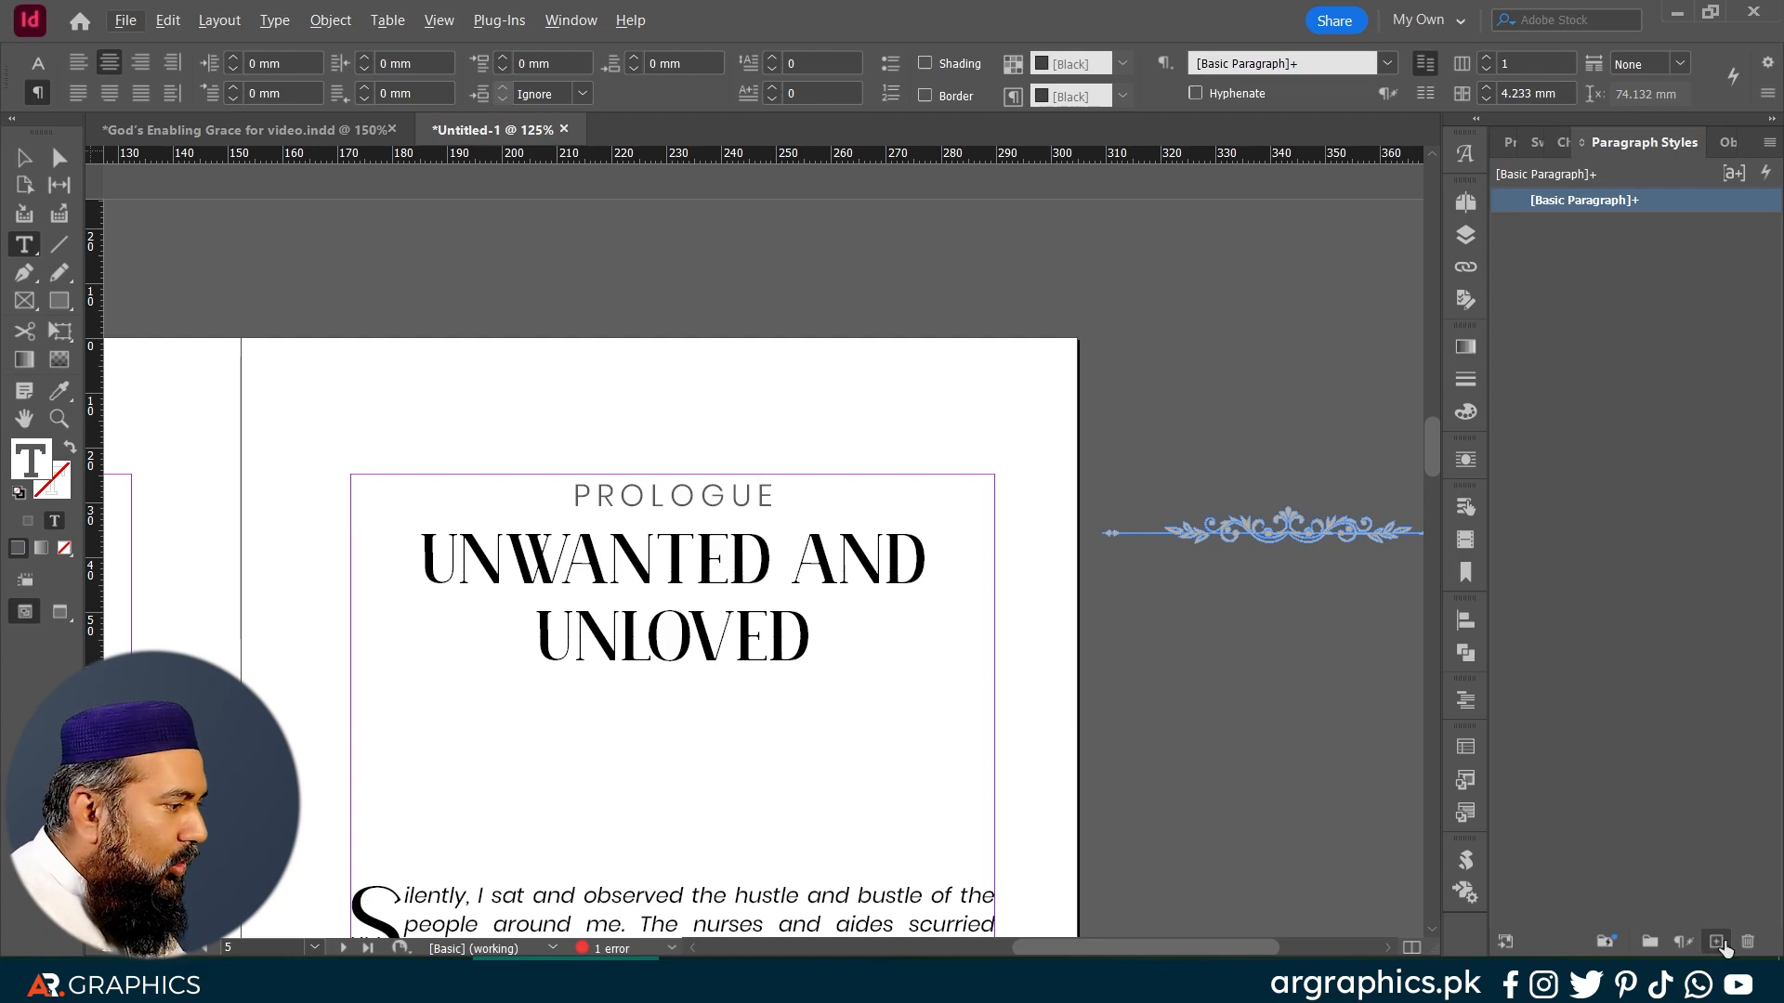
pyautogui.press('alt')
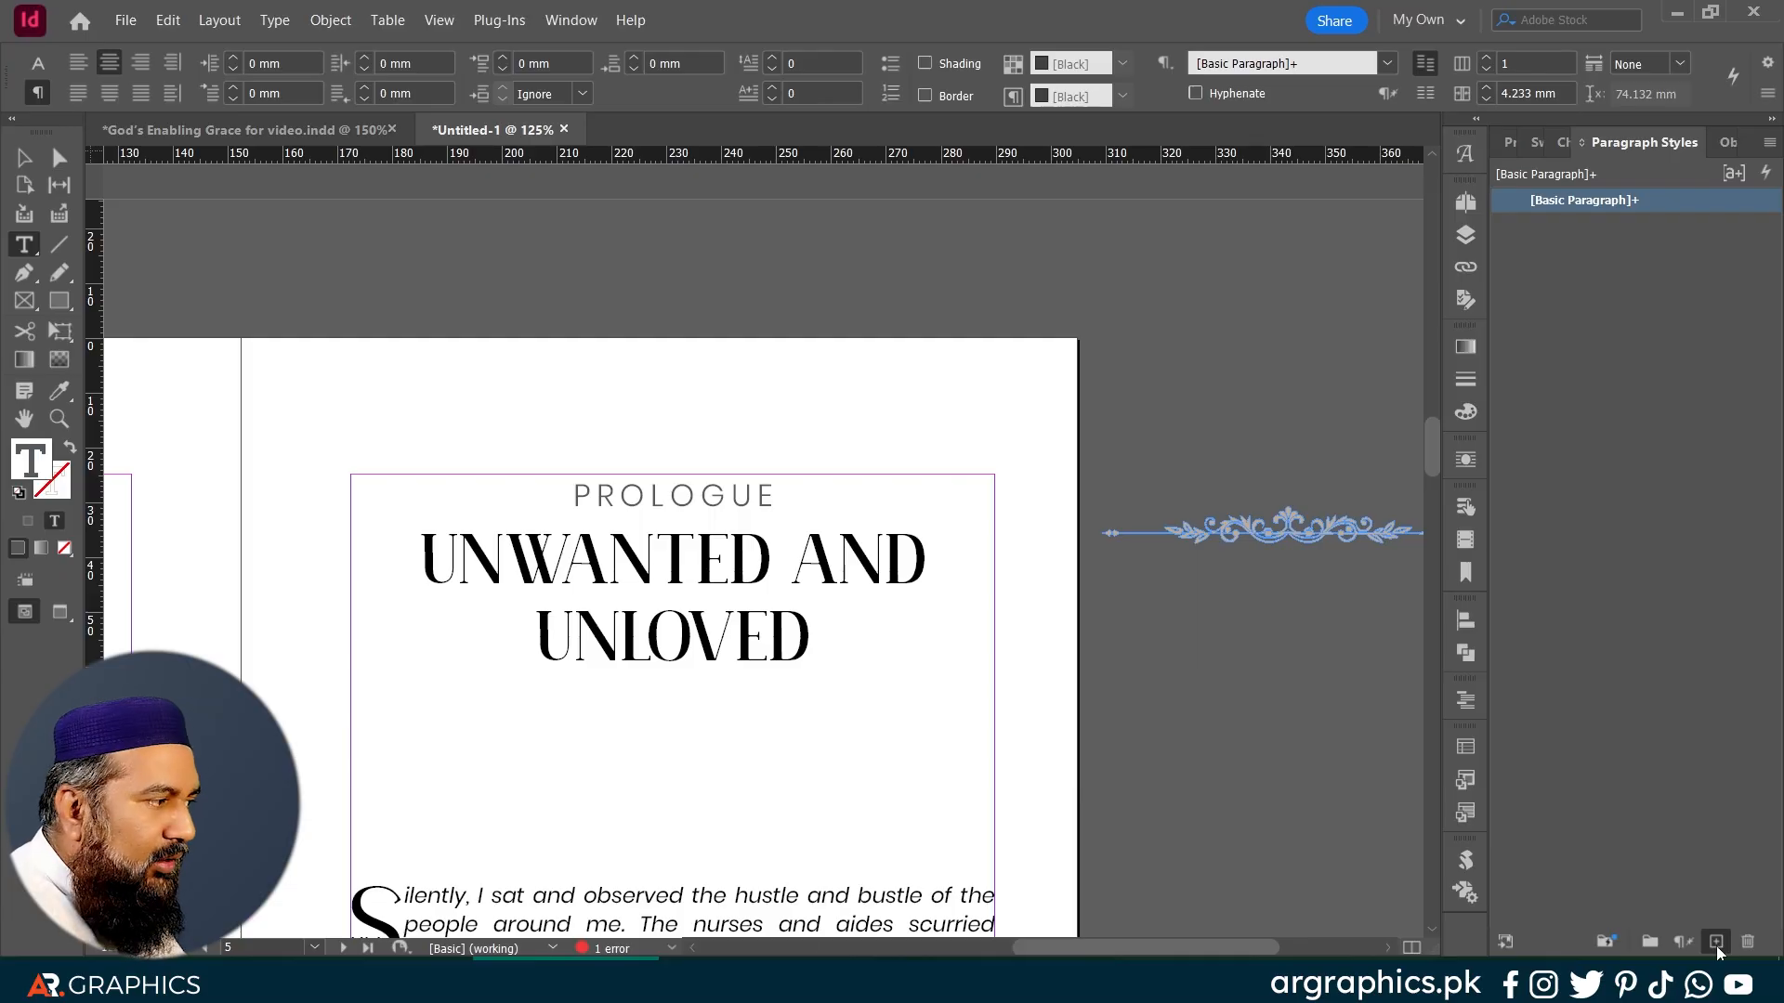
pyautogui.keyDown('alt'); pyautogui.click(1716, 942); pyautogui.keyUp('alt')
pyautogui.moveTo(1035, 59); pyautogui.dragTo(771, 39)
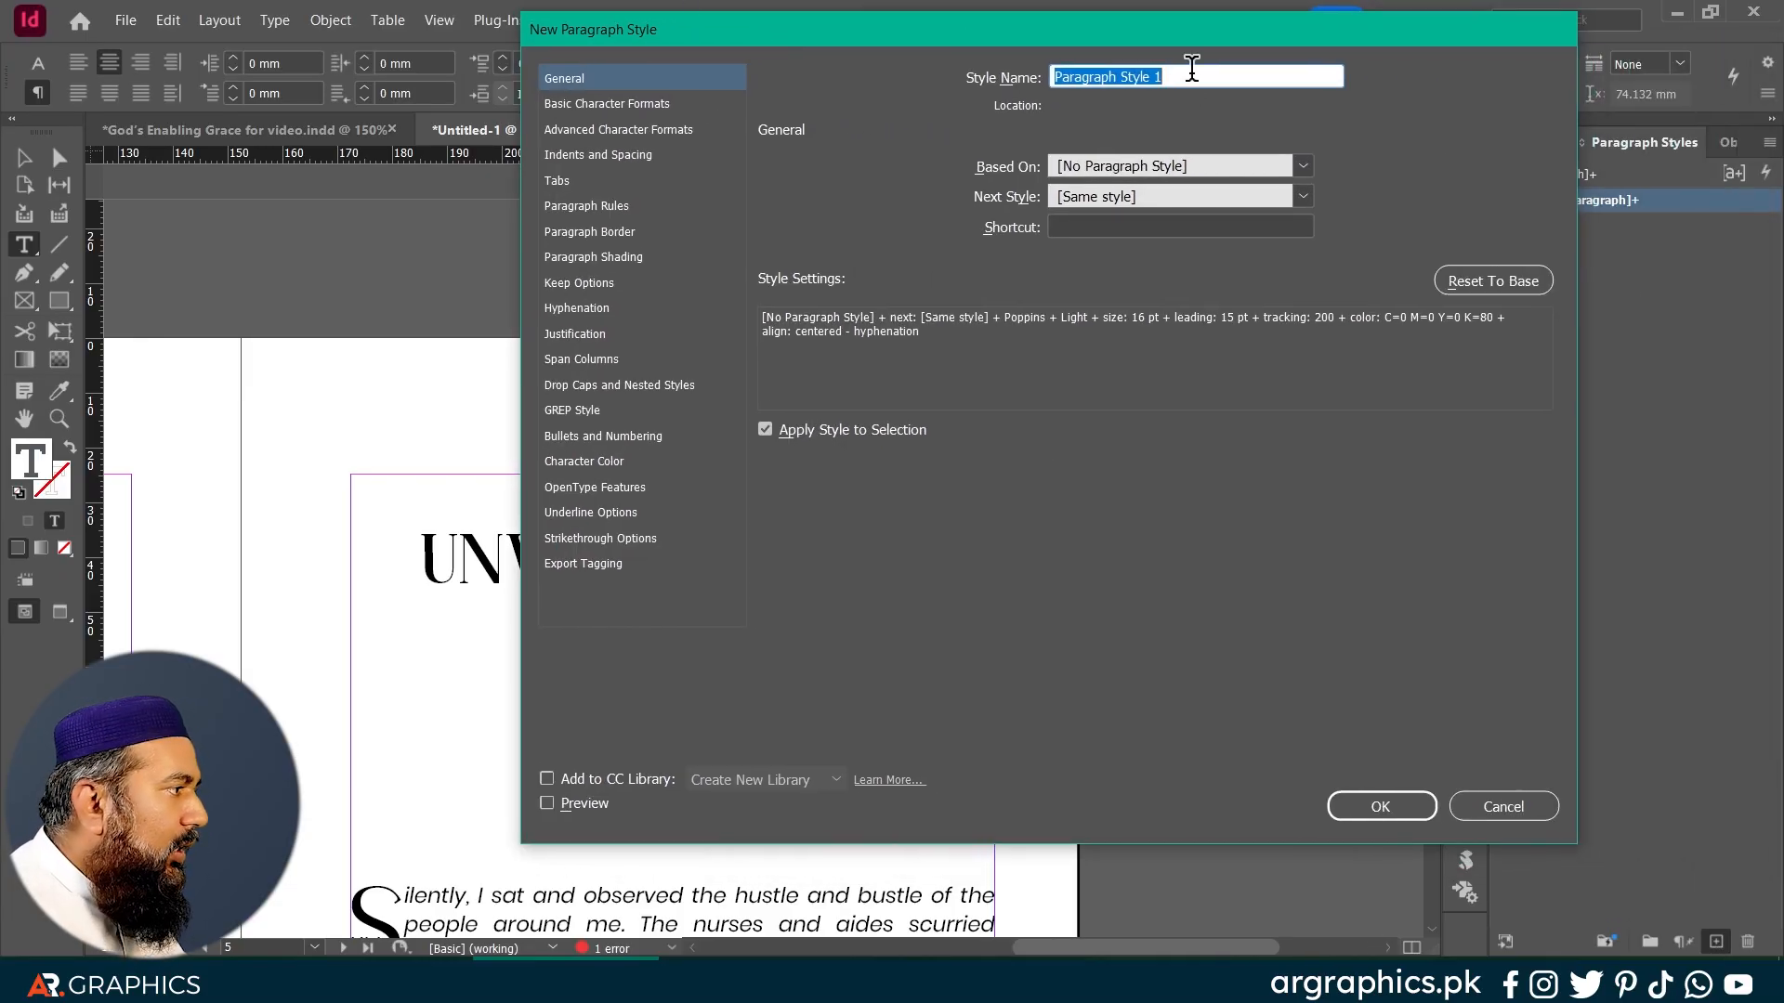
pyautogui.write('C')
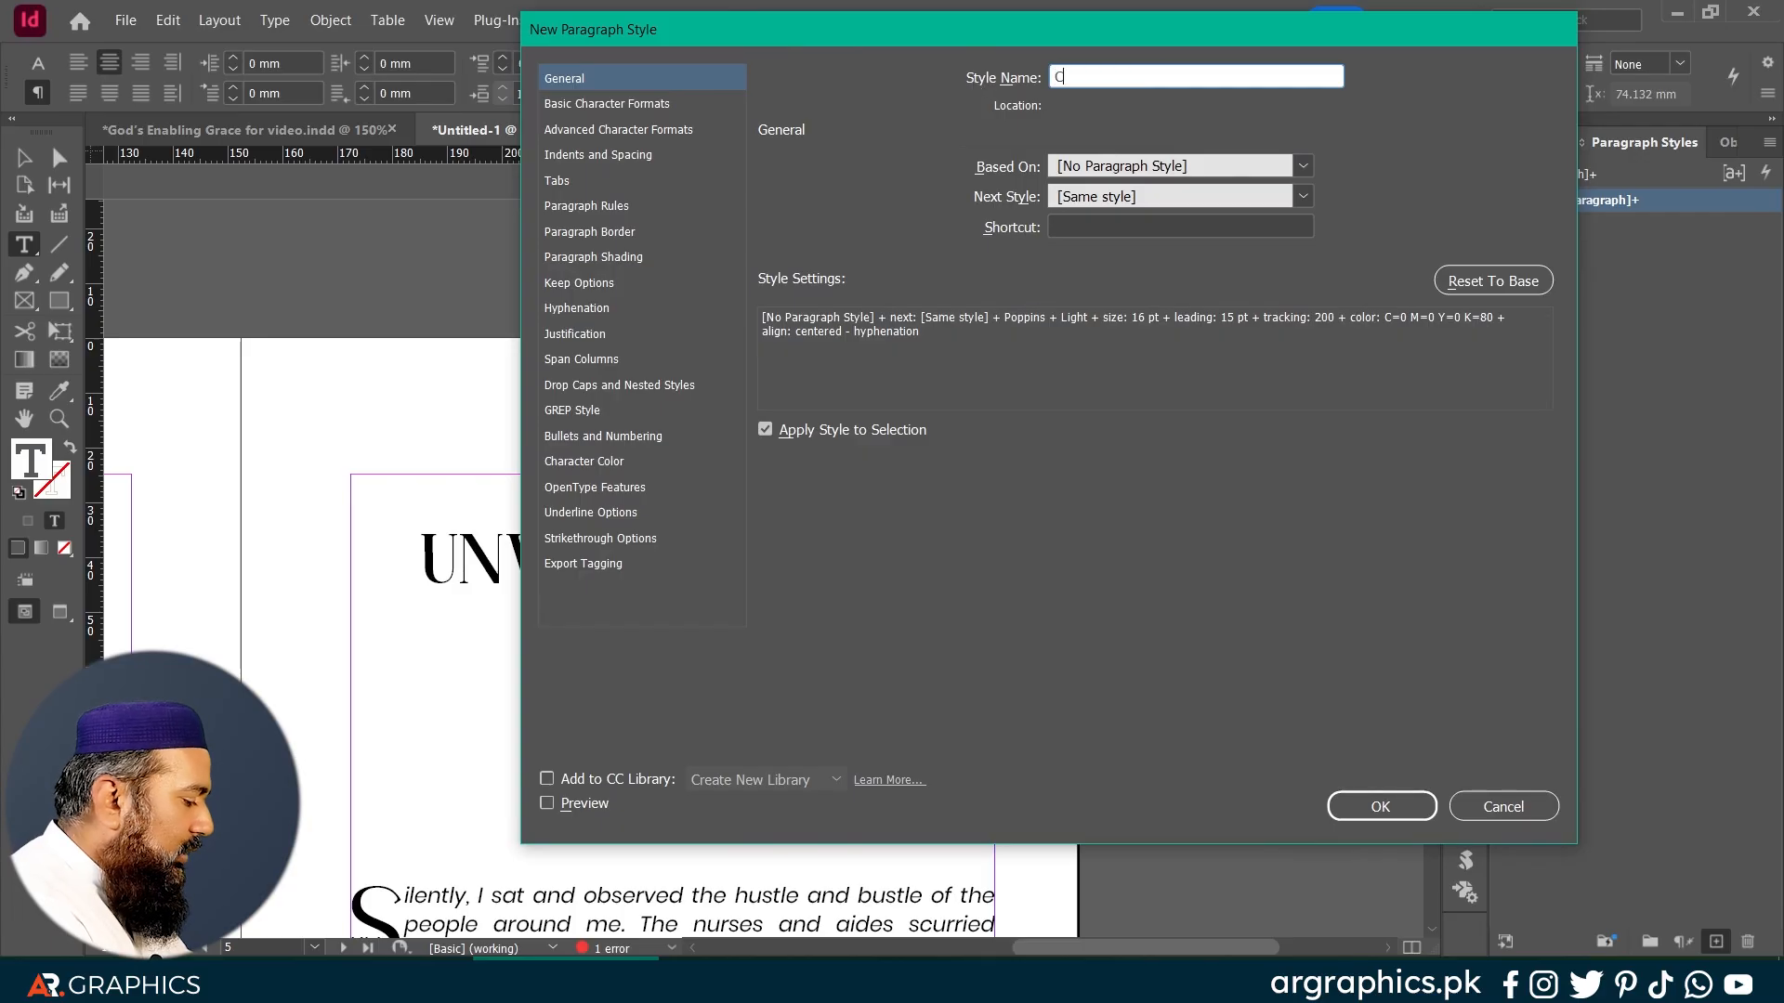
pyautogui.write('hapter Ny')
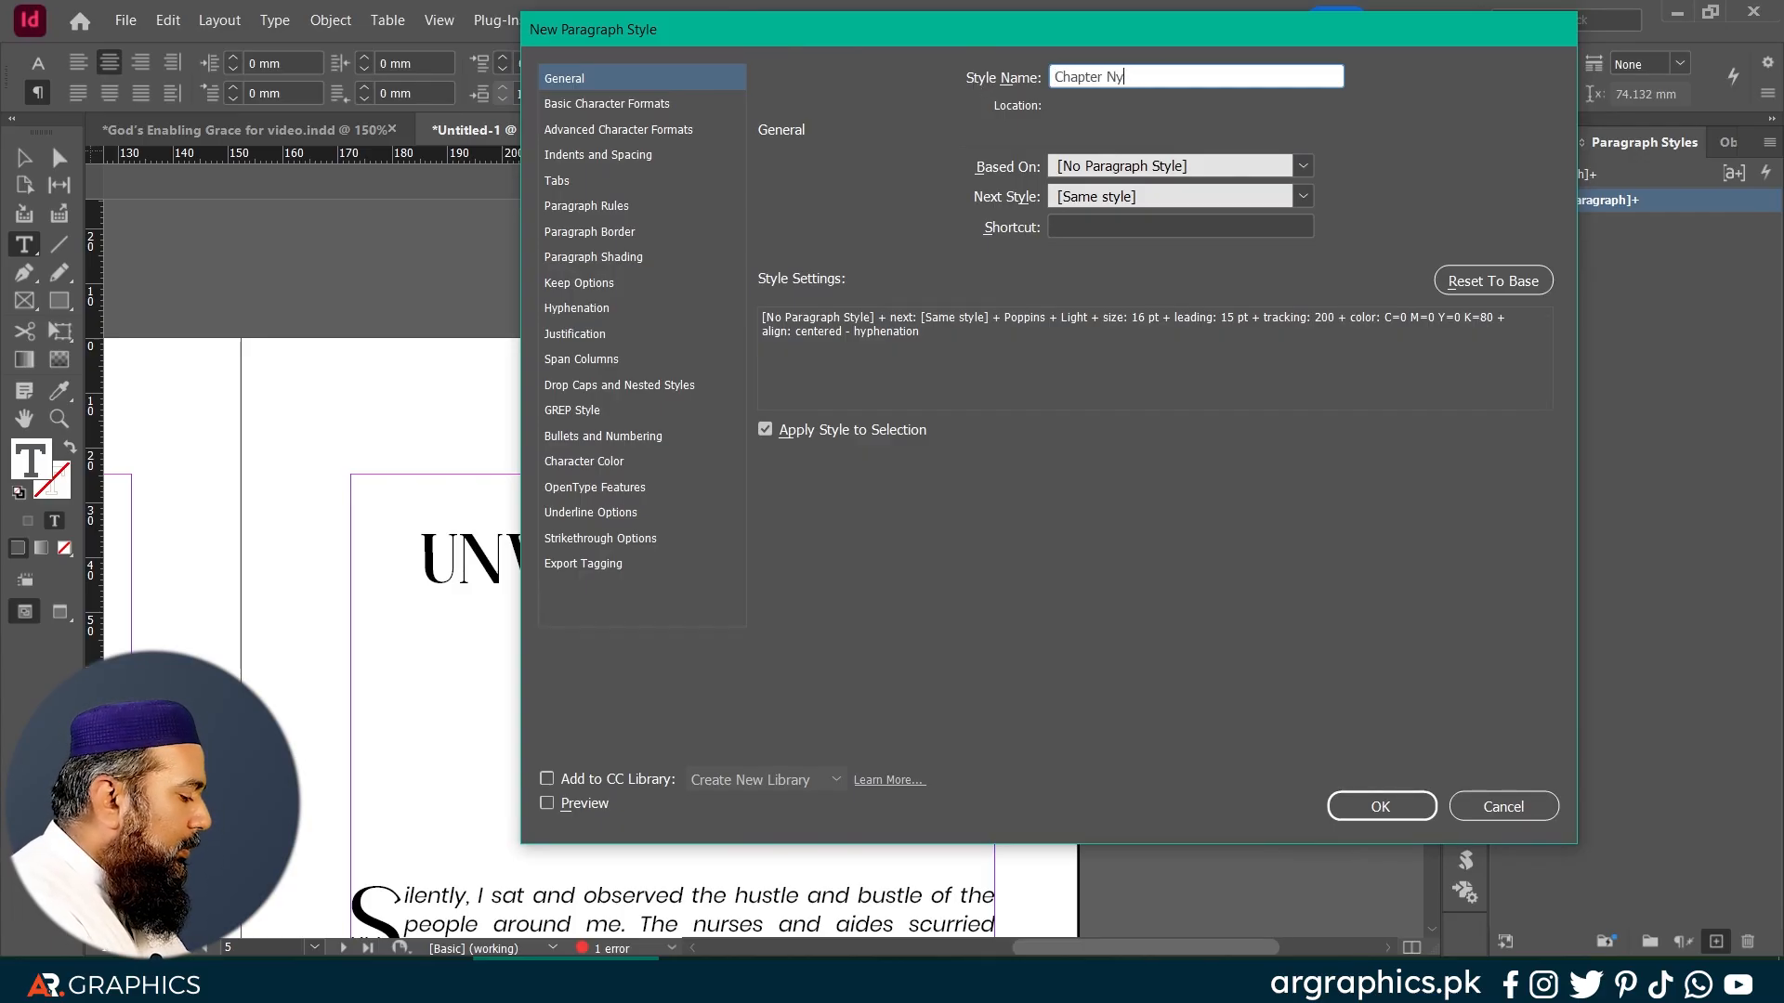
pyautogui.press('BackSpace')
pyautogui.write('umber')
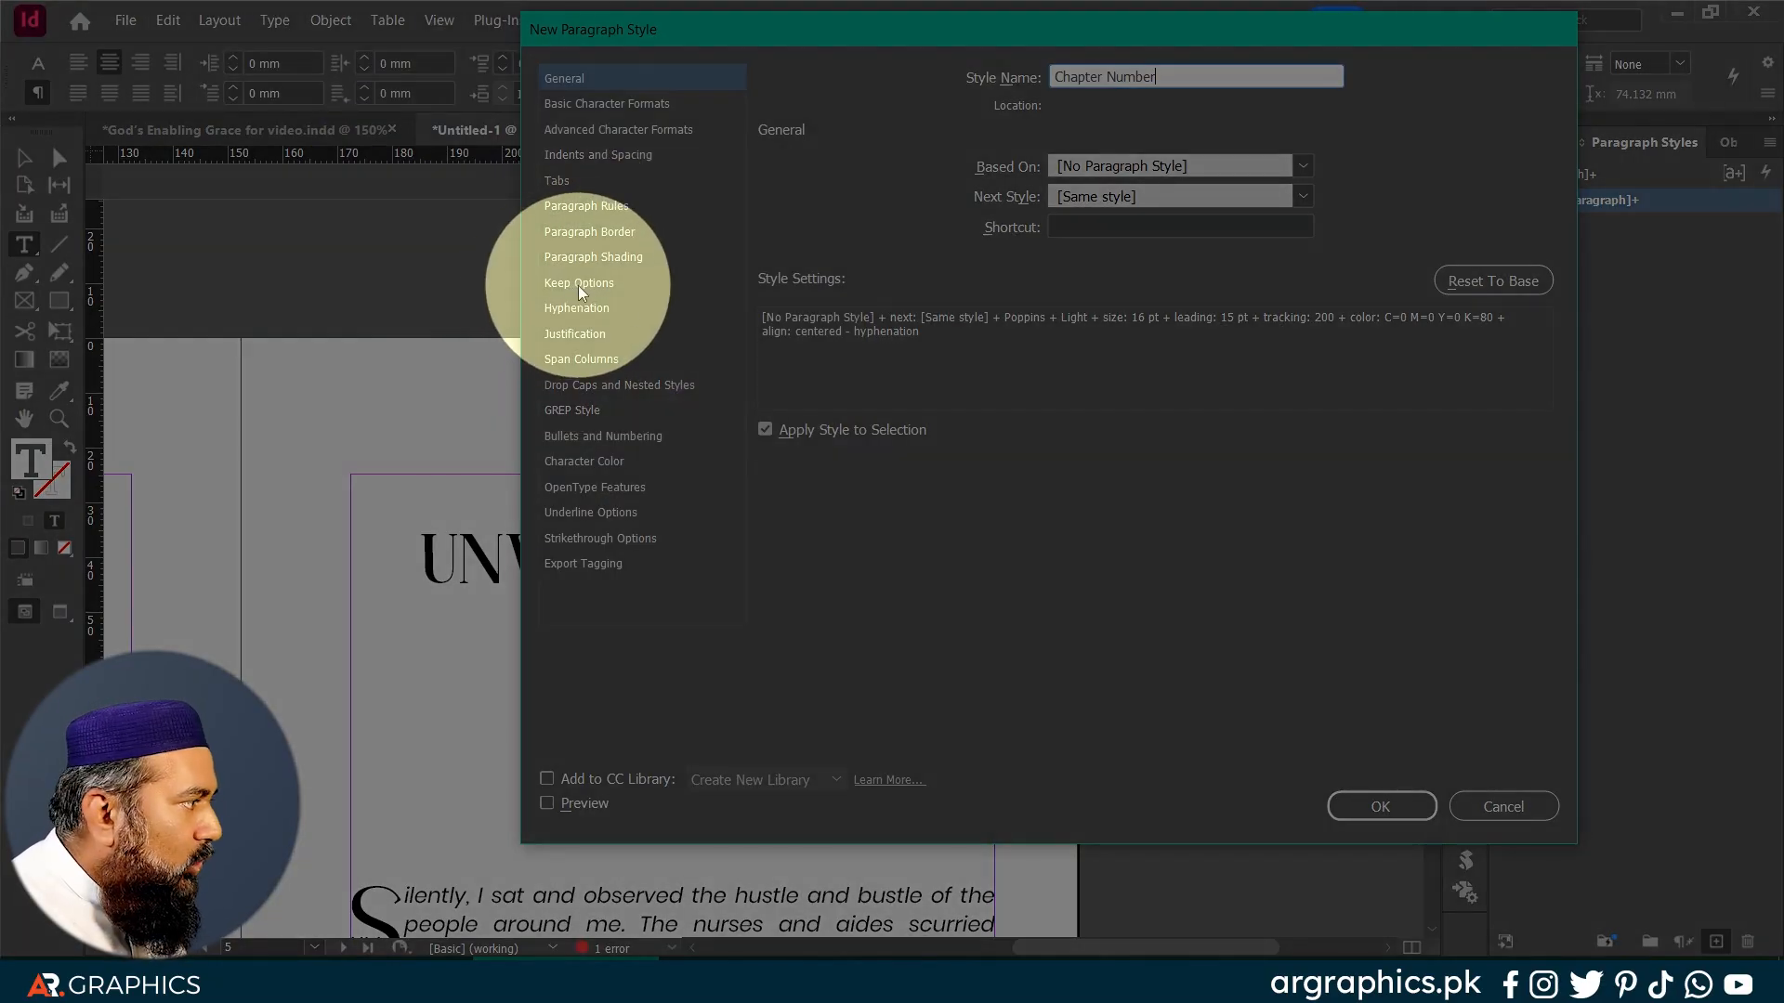
# Step: Set the Chapter Number style's keep options to start the paragraph On Next Odd Page, and save the style
pyautogui.click(577, 286)
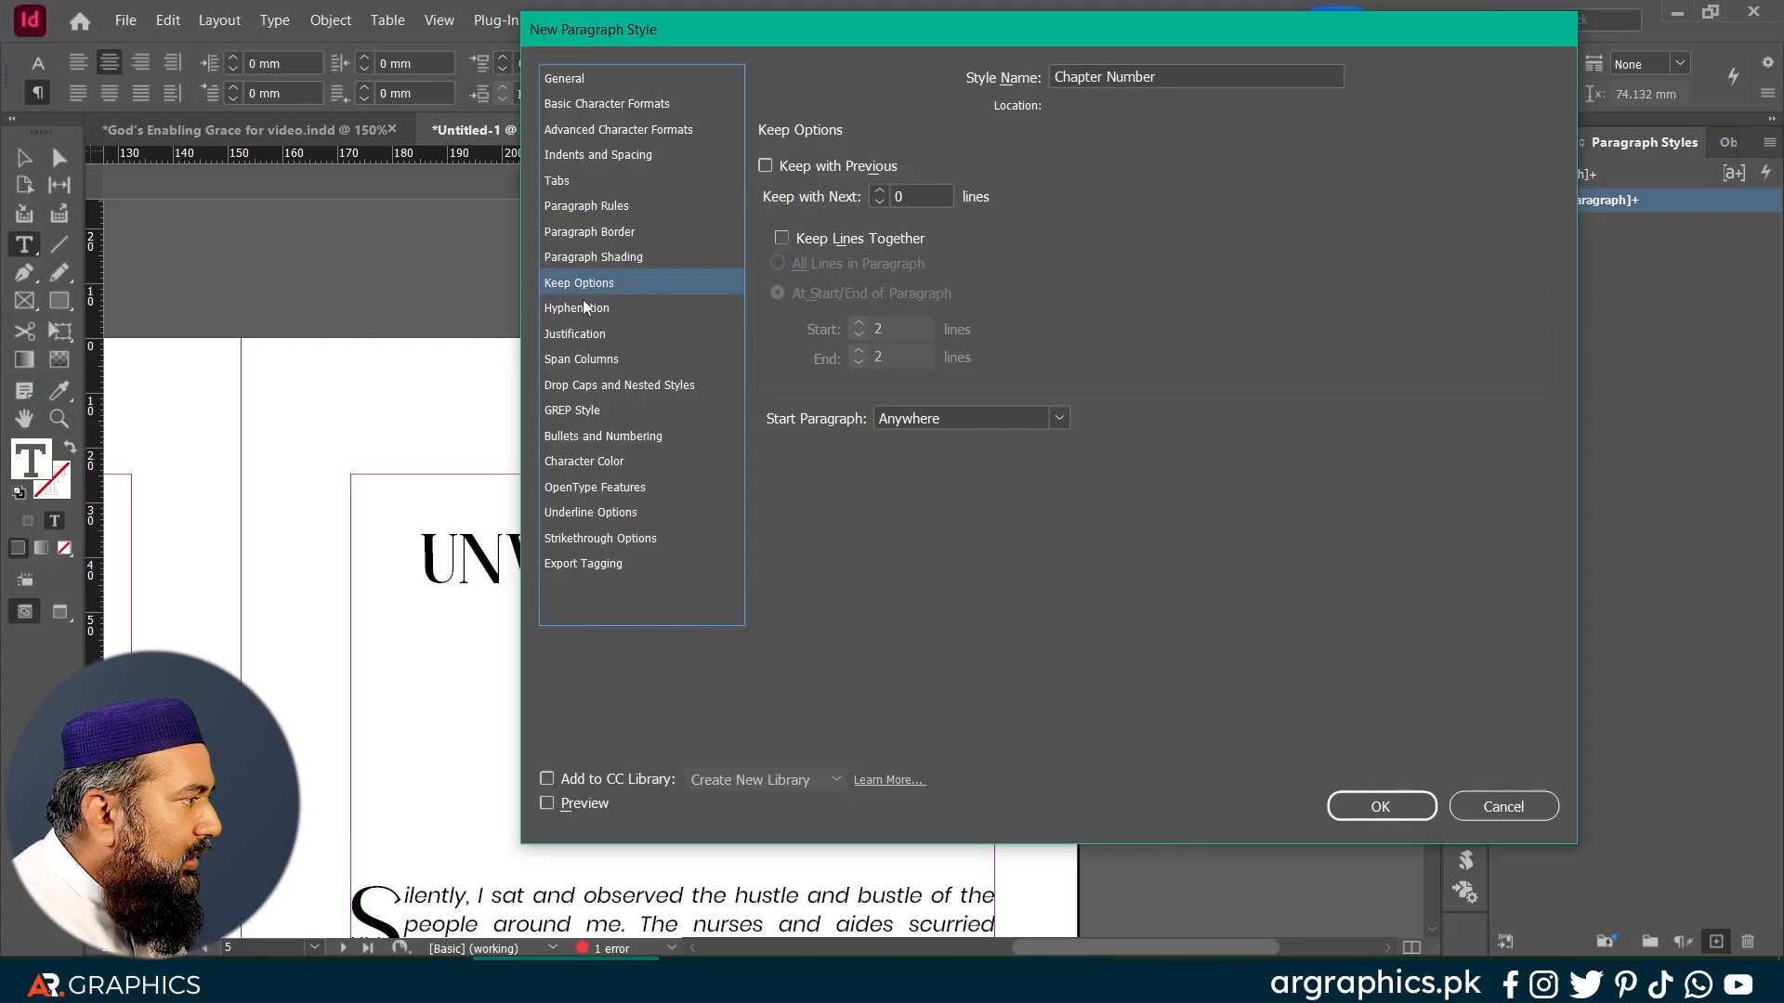
pyautogui.click(695, 384)
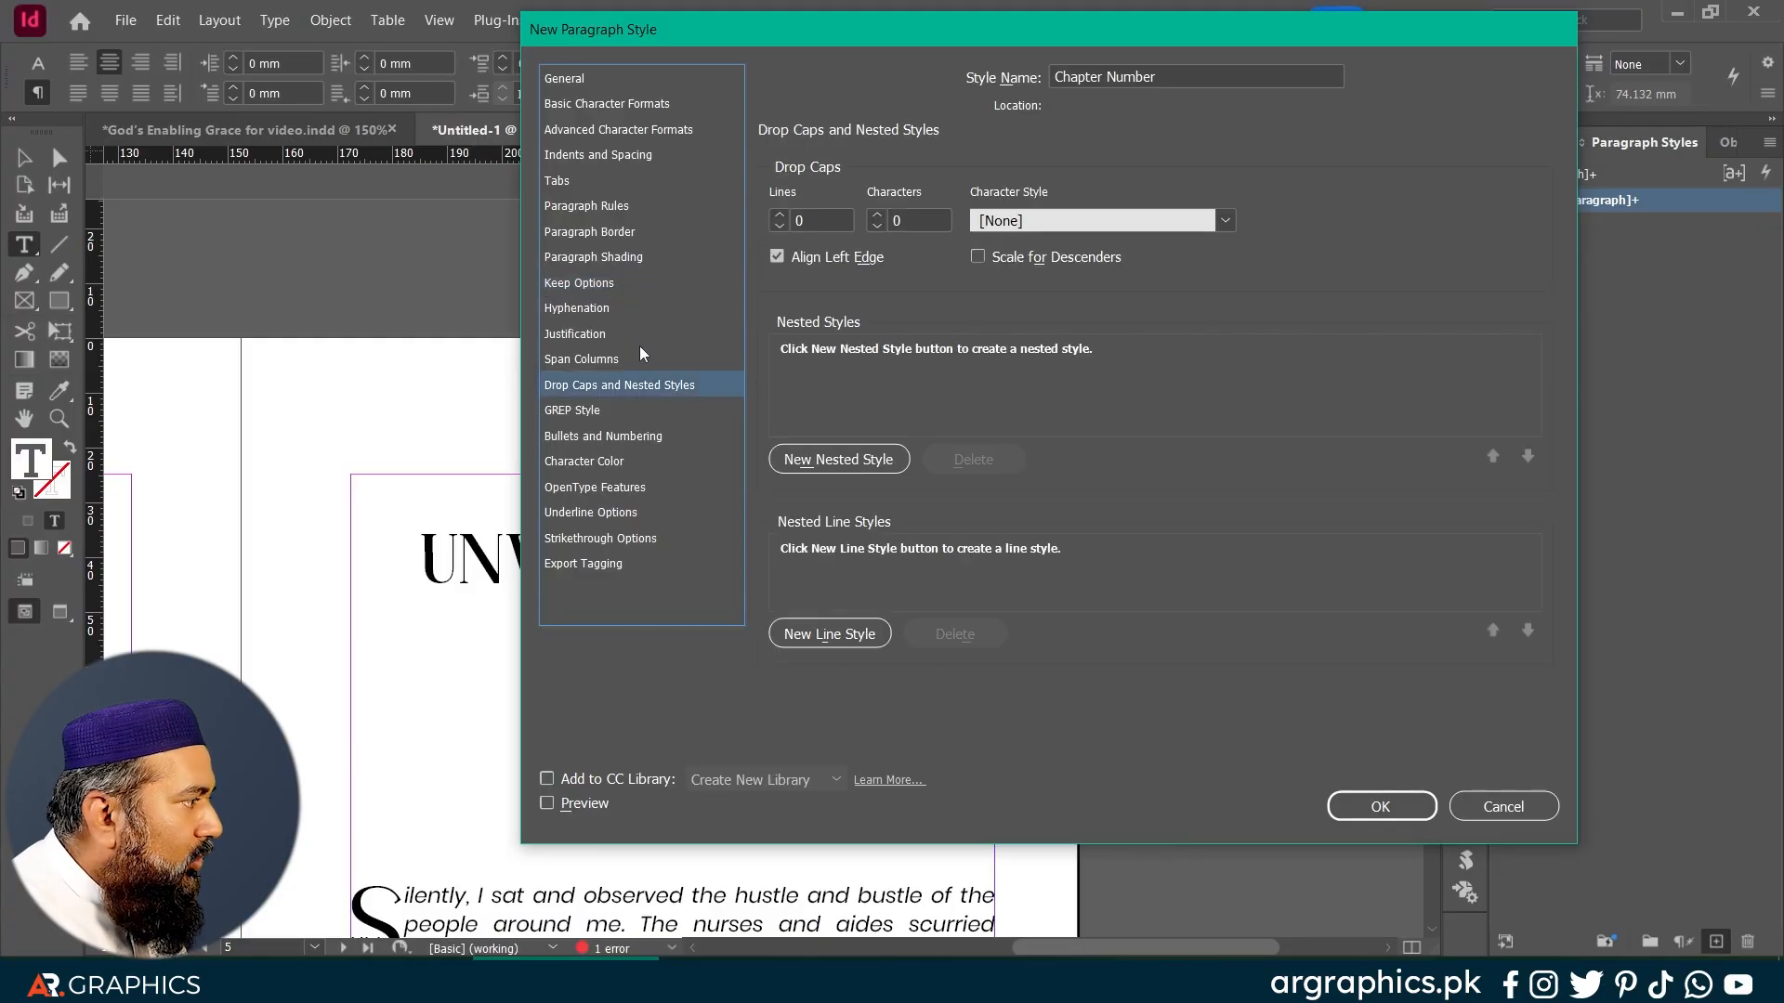
pyautogui.click(577, 280)
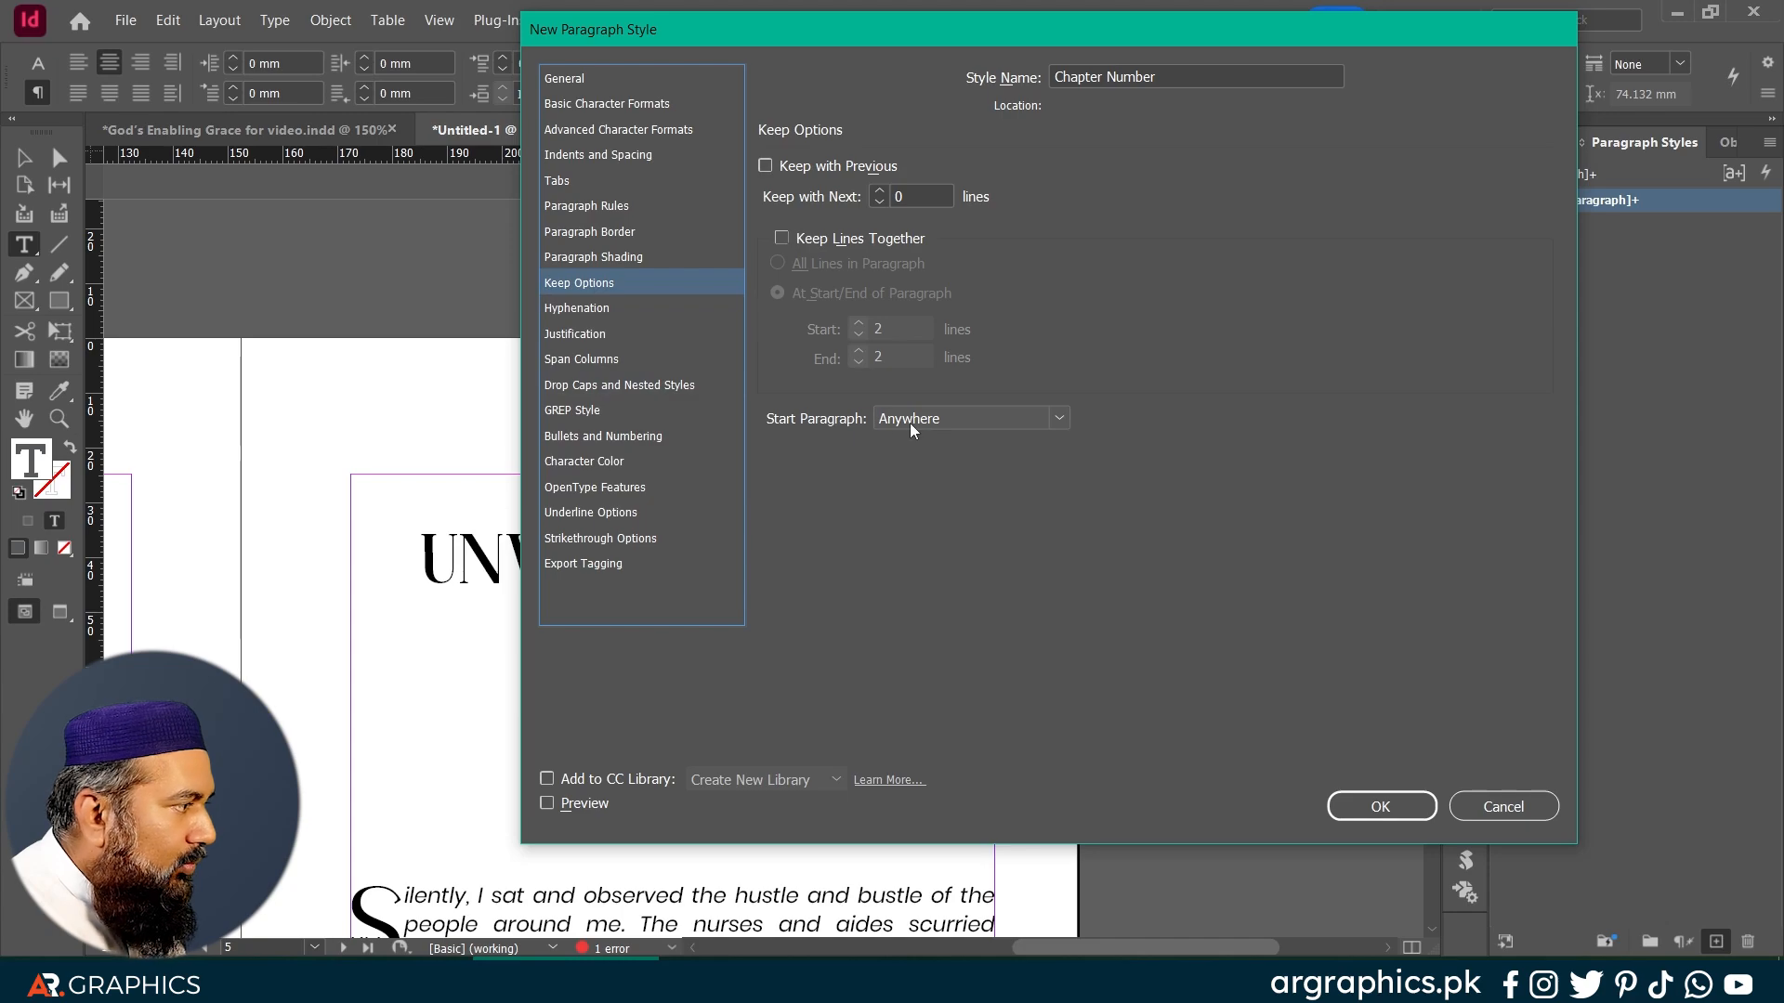
pyautogui.click(1057, 418)
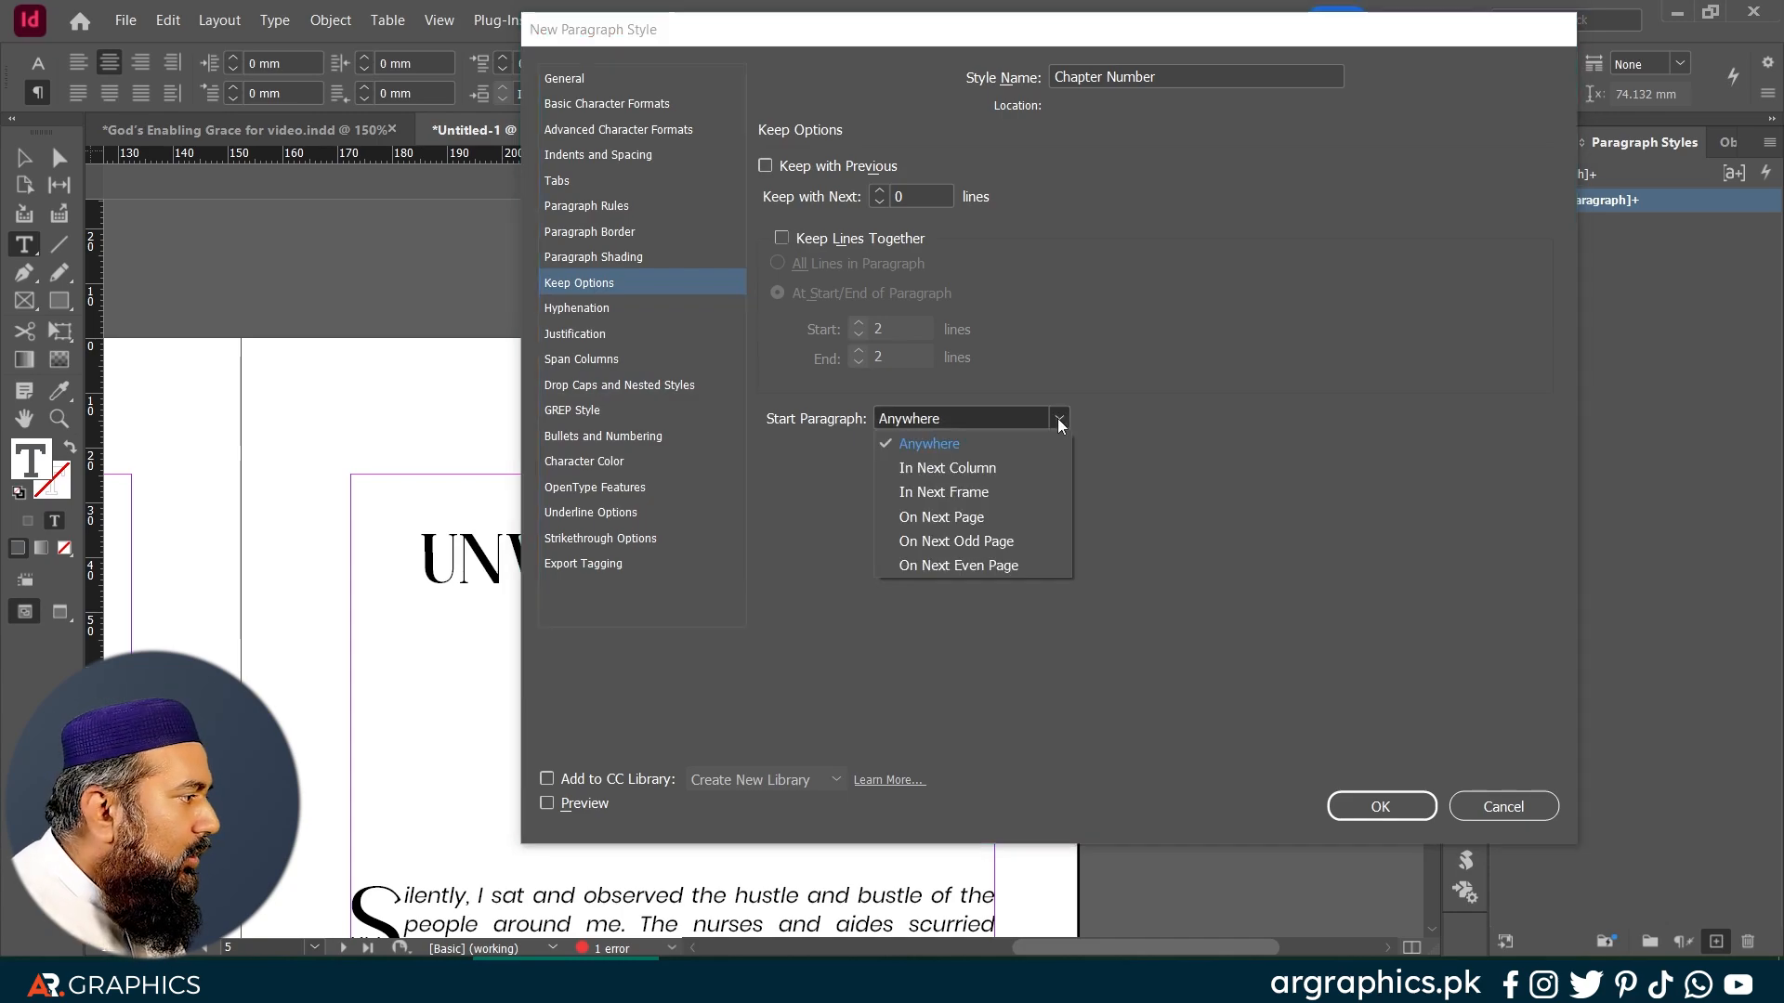
pyautogui.click(976, 541)
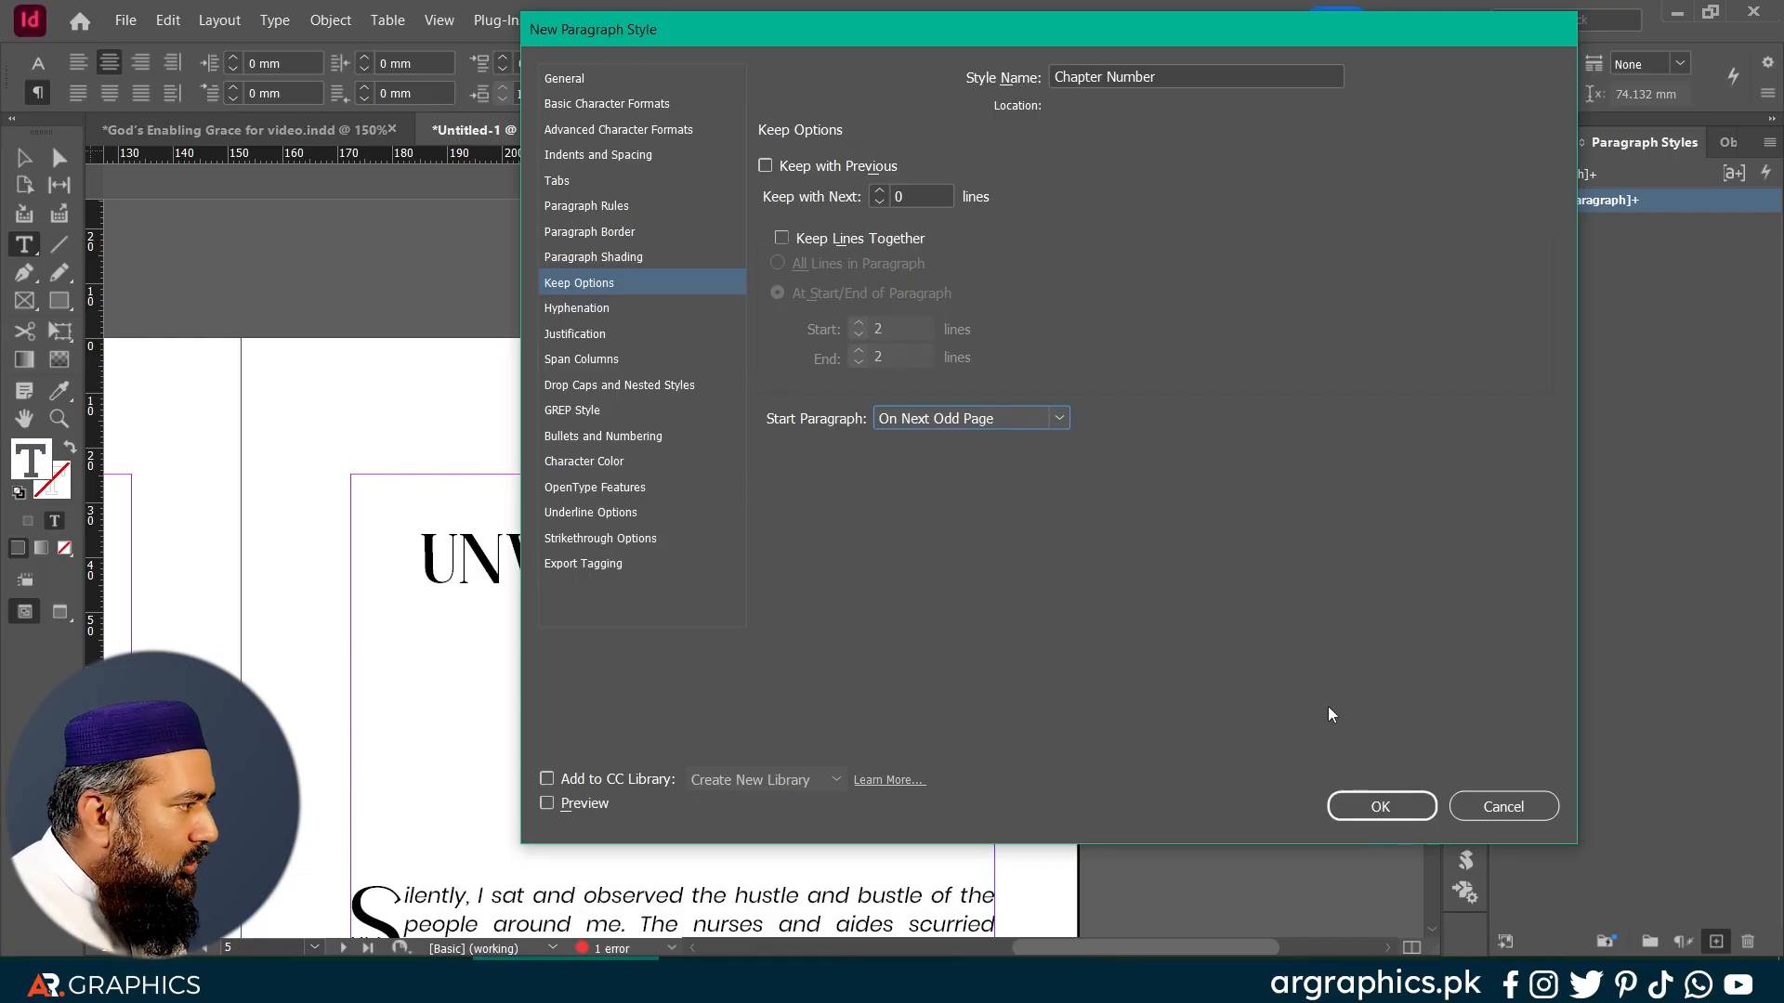
pyautogui.click(1380, 807)
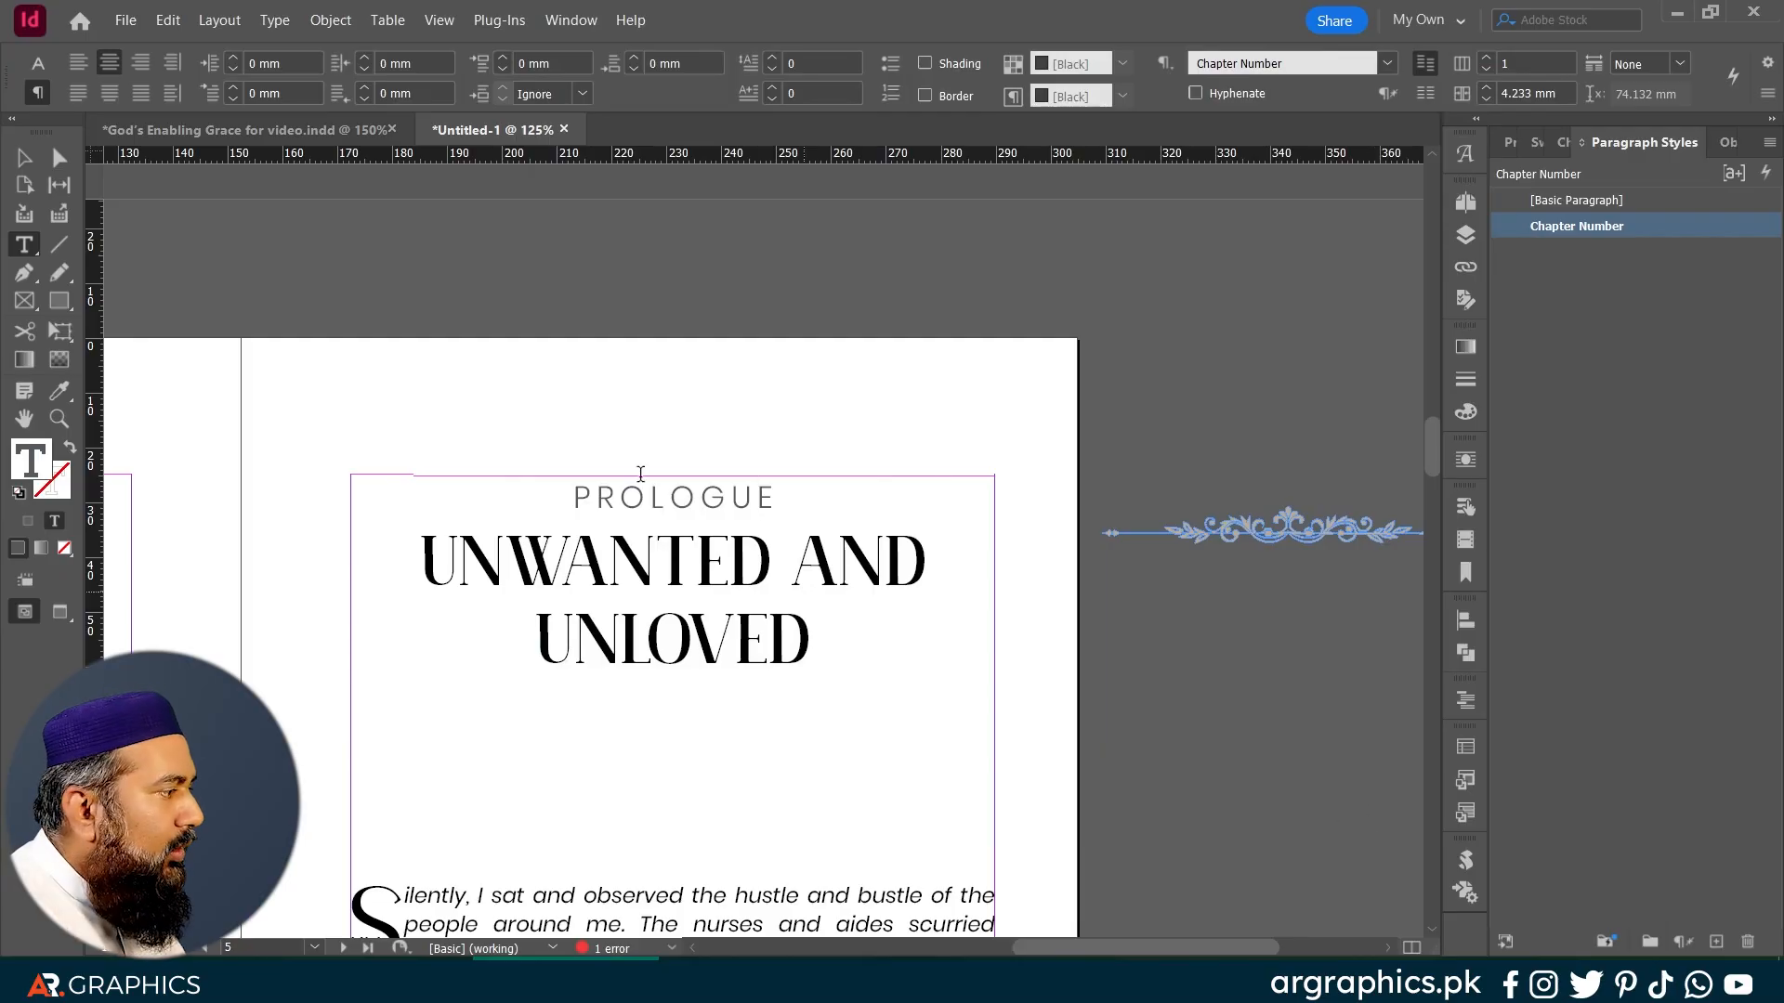
# Step: Create a paragraph style named Chapter Name from the UNWANTED AND UNLOVED title and apply it to the title
pyautogui.hotkey('ctrl', '-')
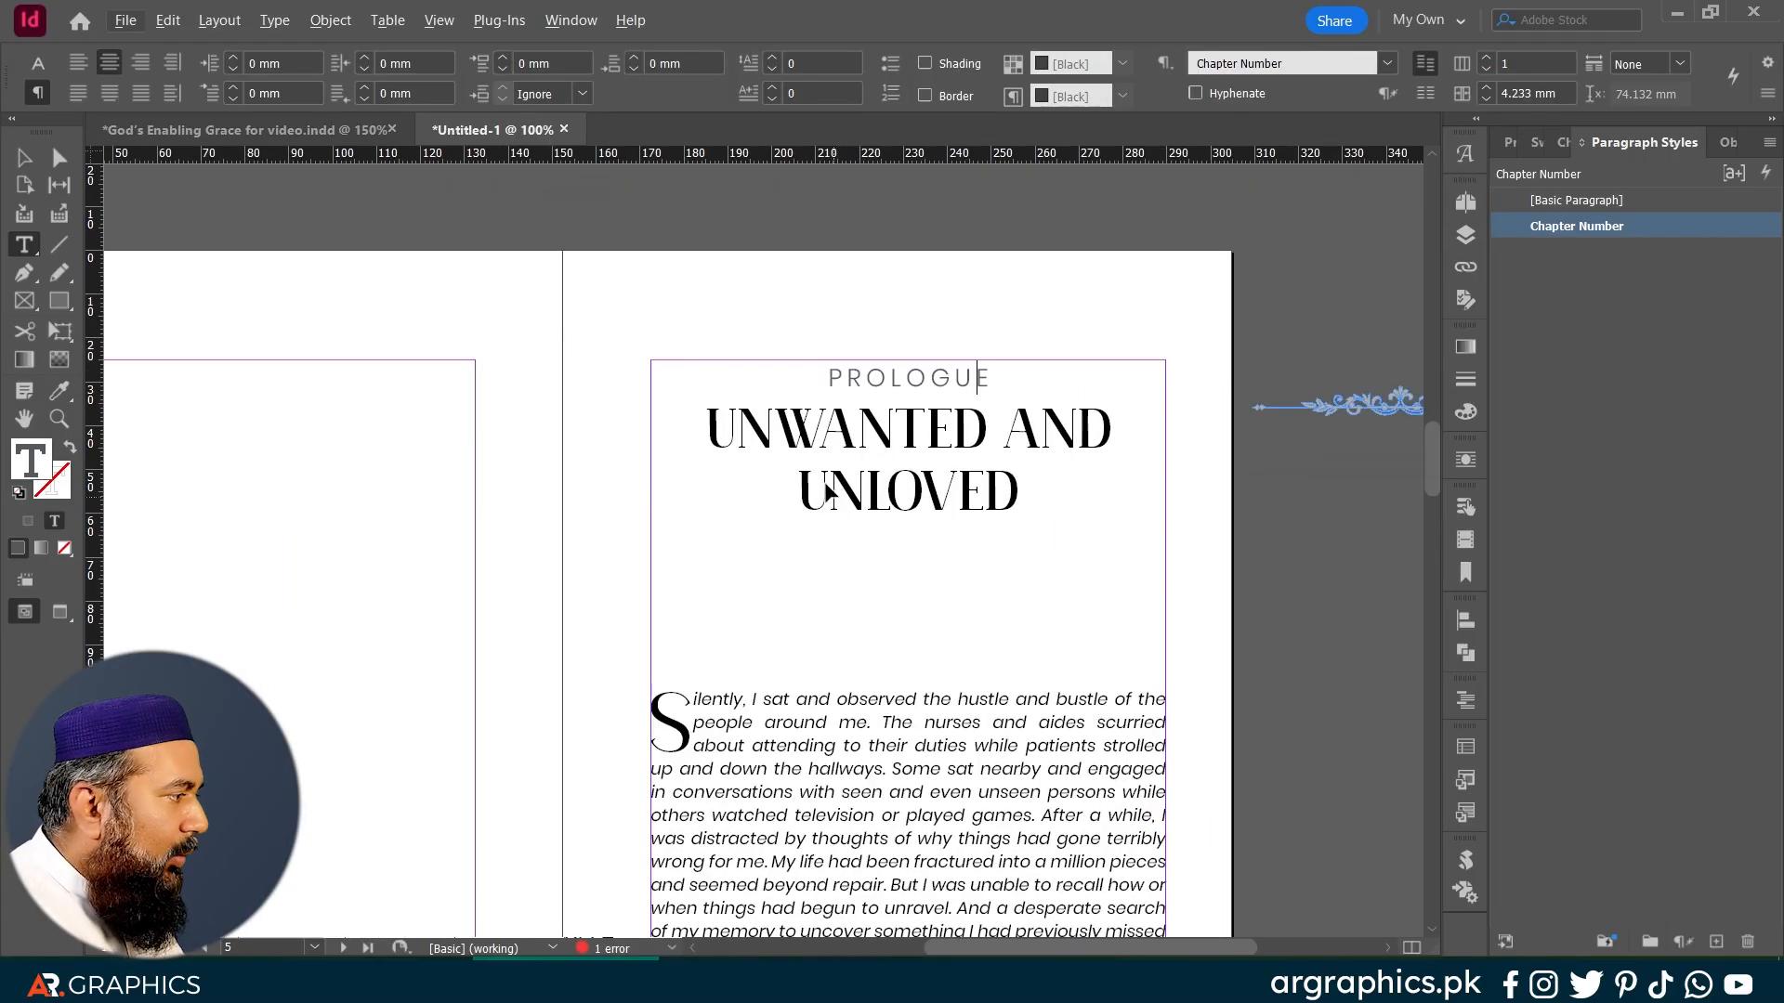
pyautogui.scroll(-1, 858, 511)
pyautogui.hscroll(2, 864, 458)
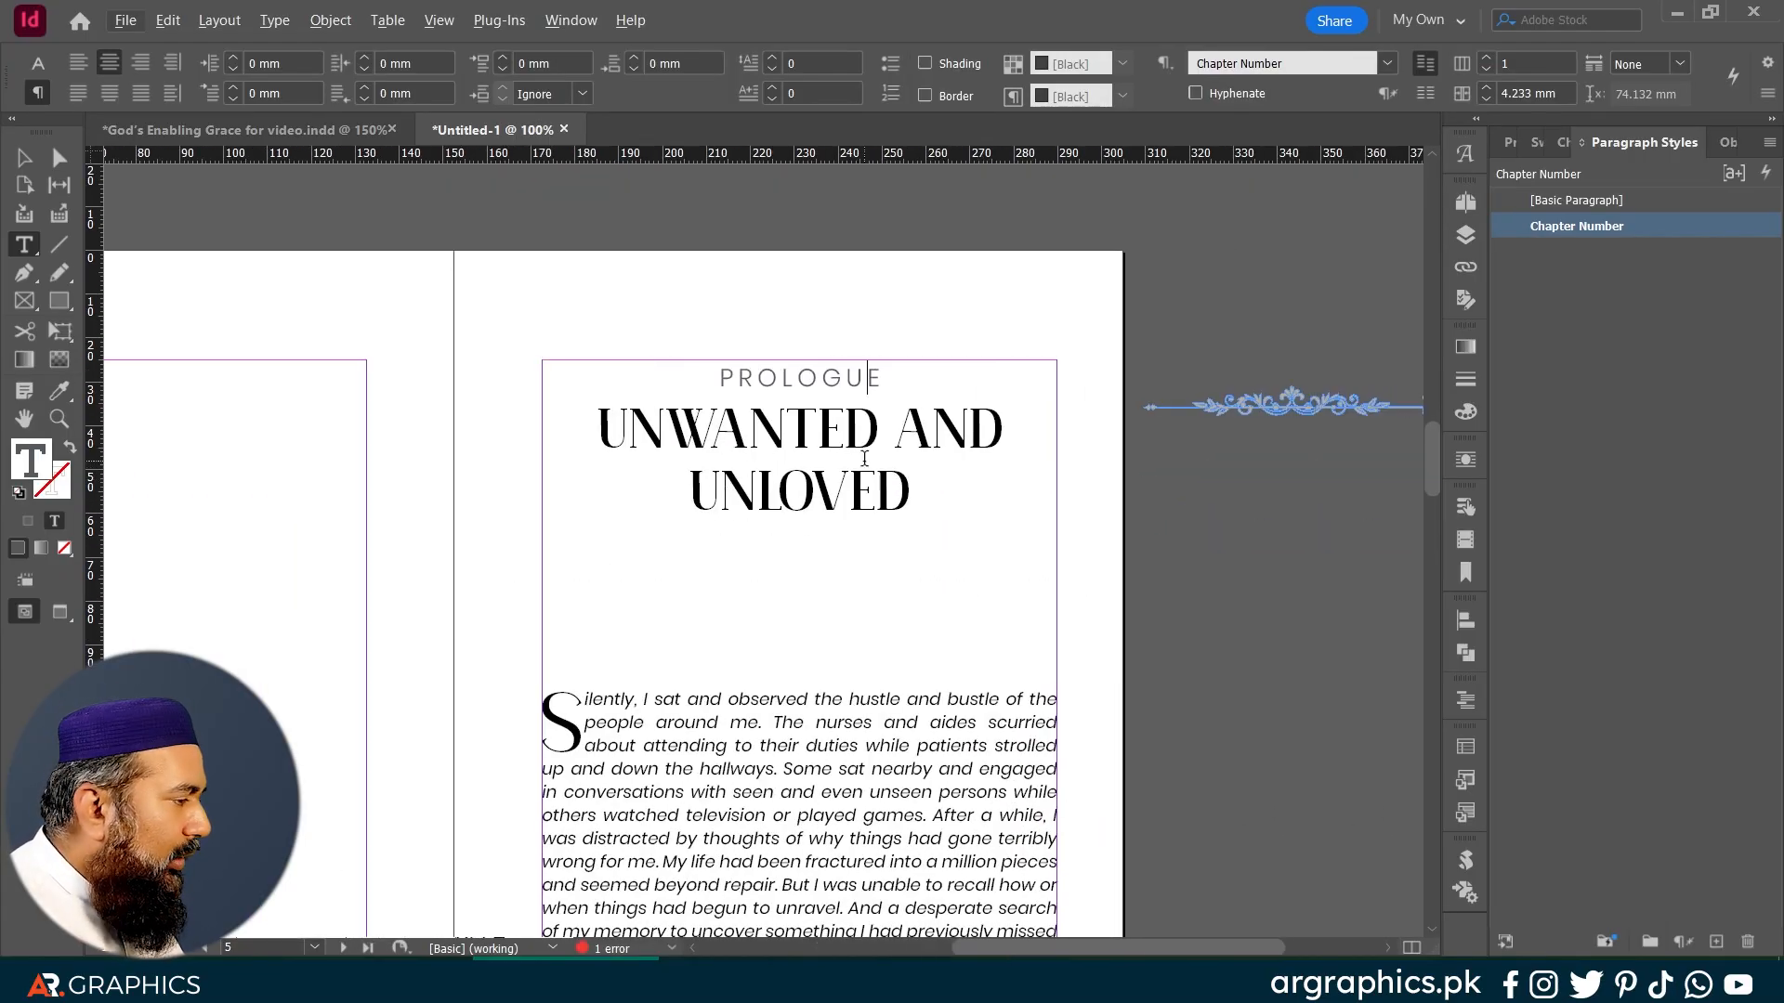
pyautogui.click(785, 441)
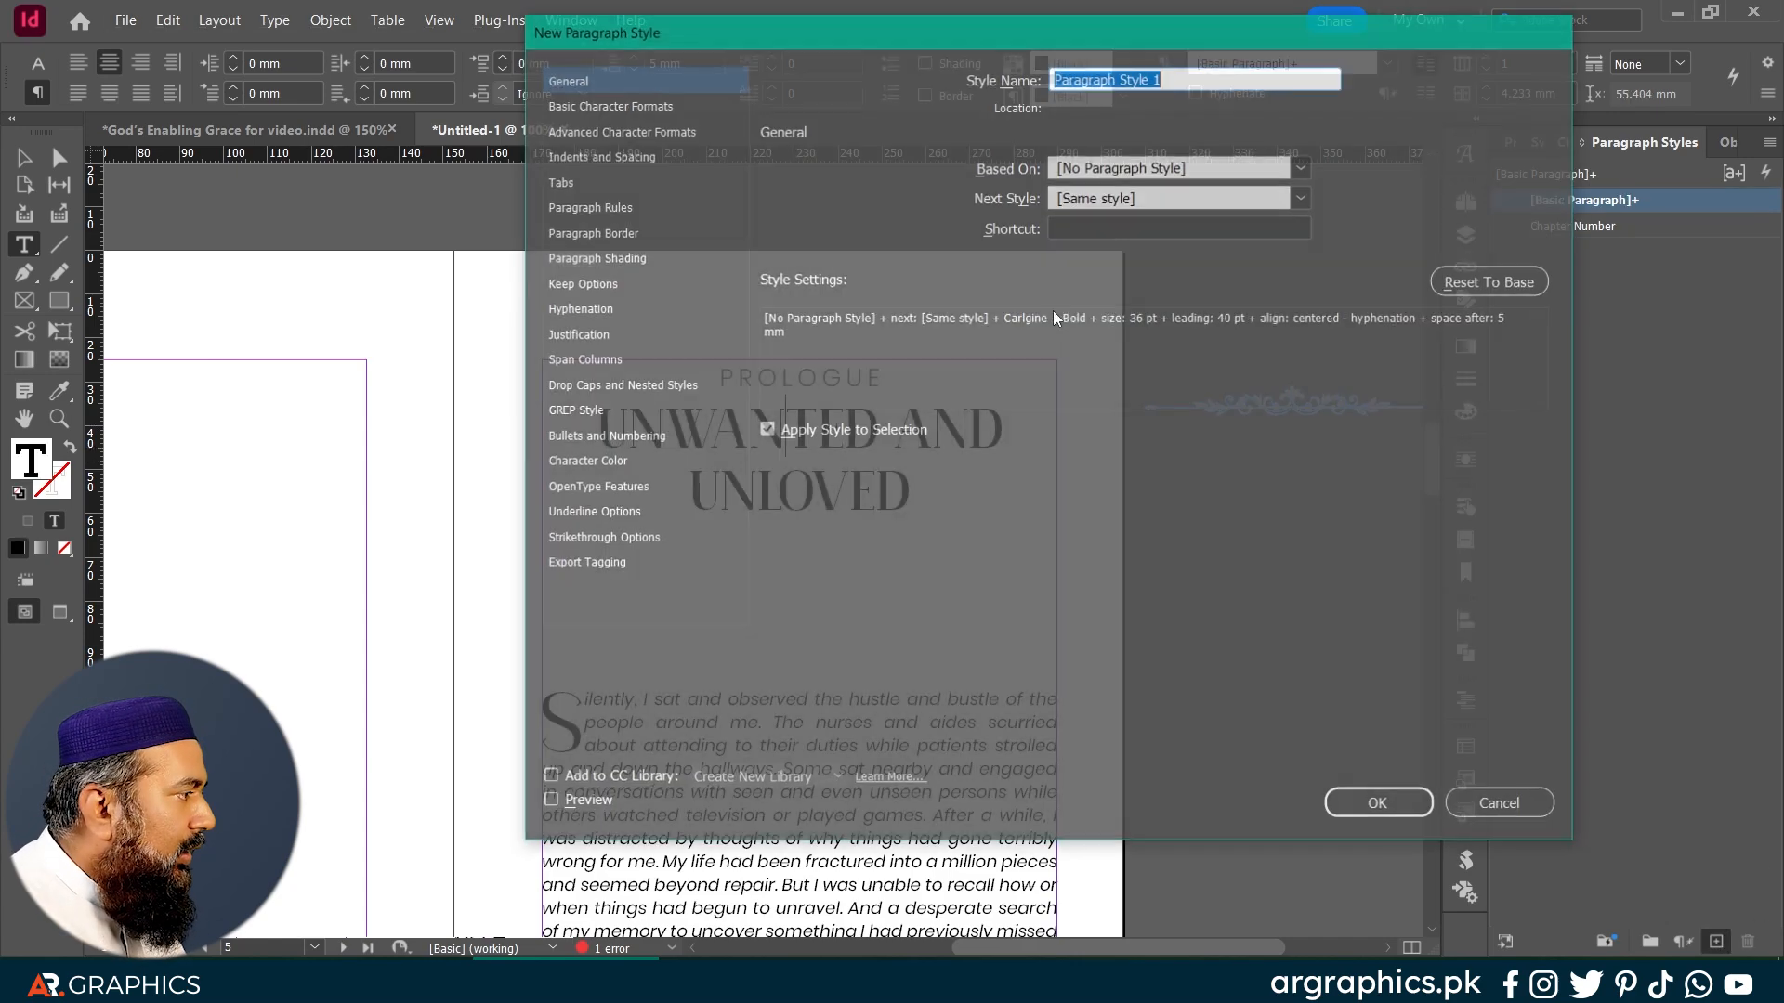
pyautogui.write('Chap')
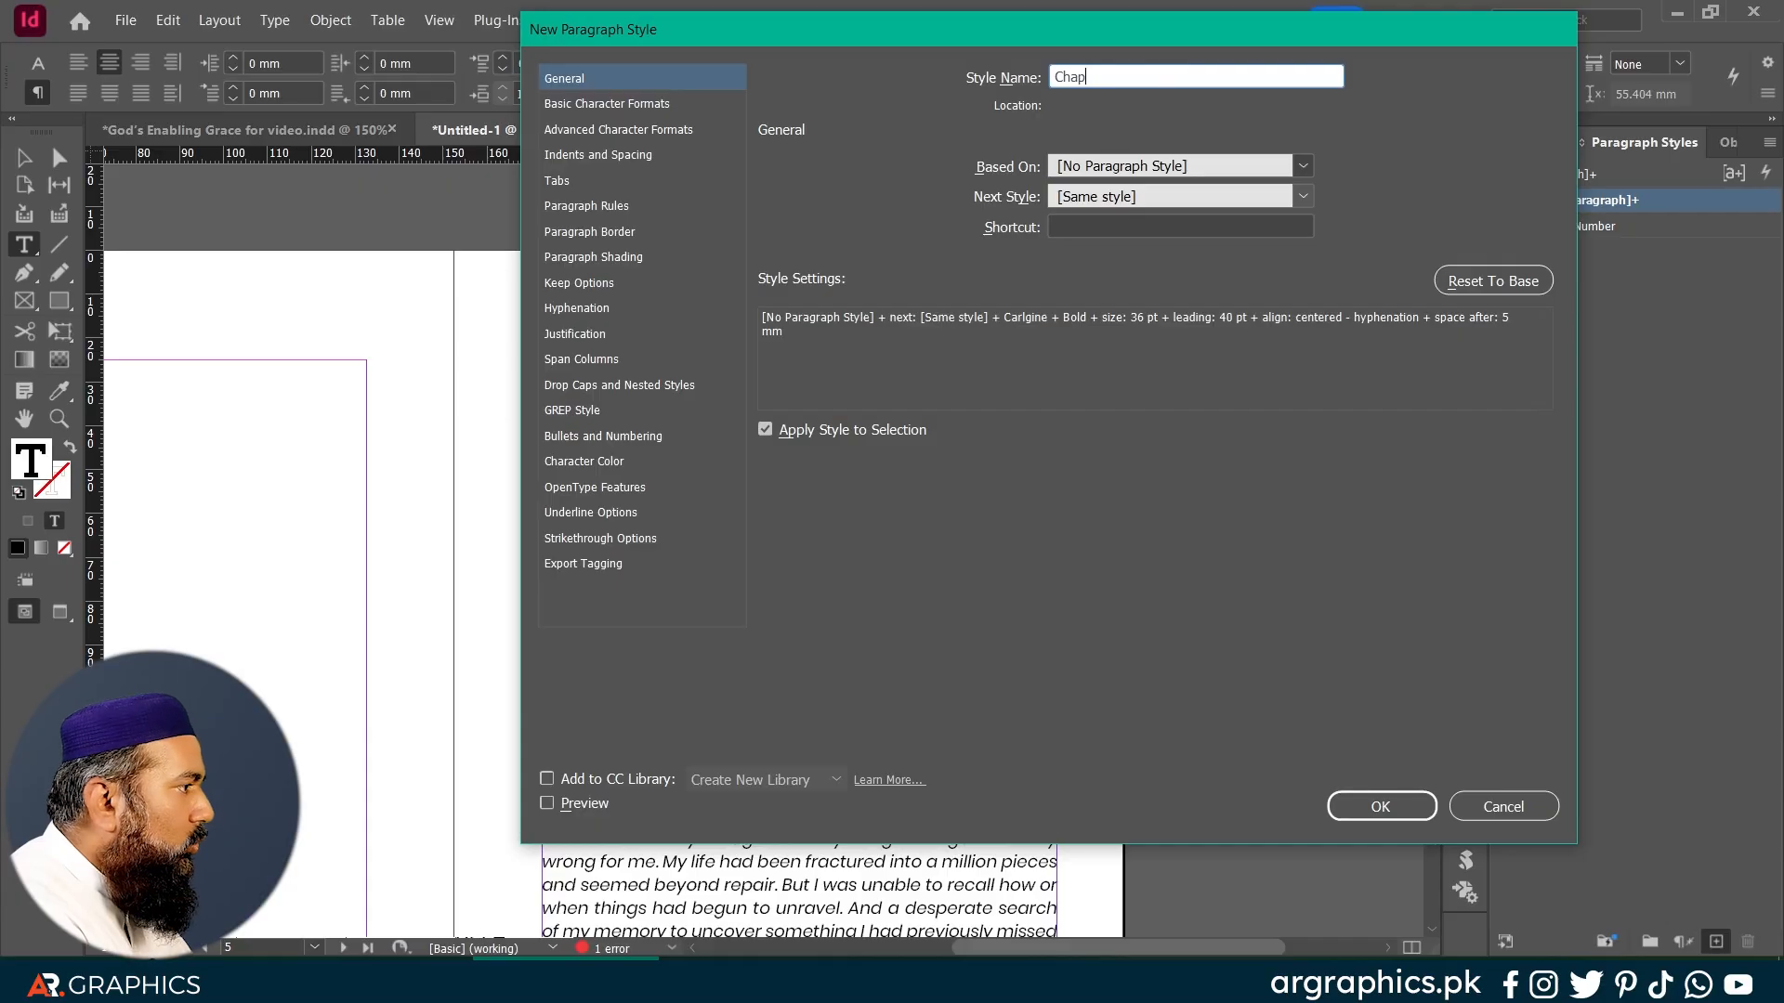
pyautogui.write('te')
pyautogui.press('BackSpace')
pyautogui.write('ter ')
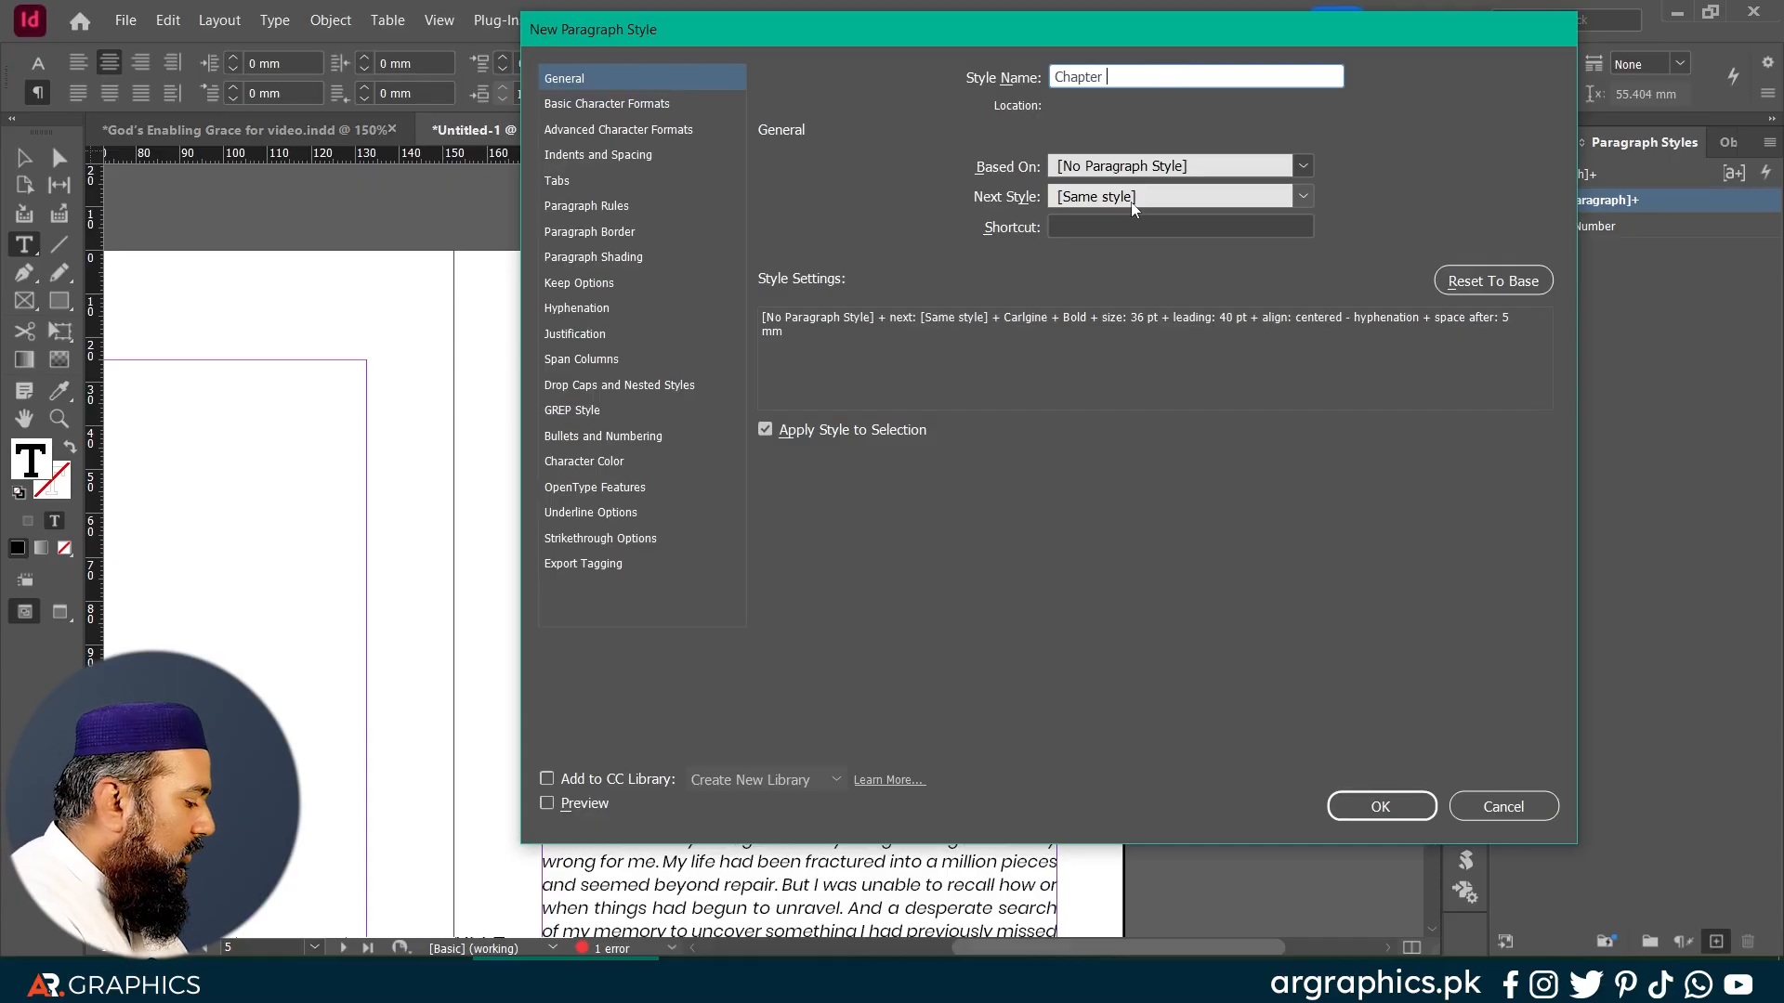
pyautogui.write('Name')
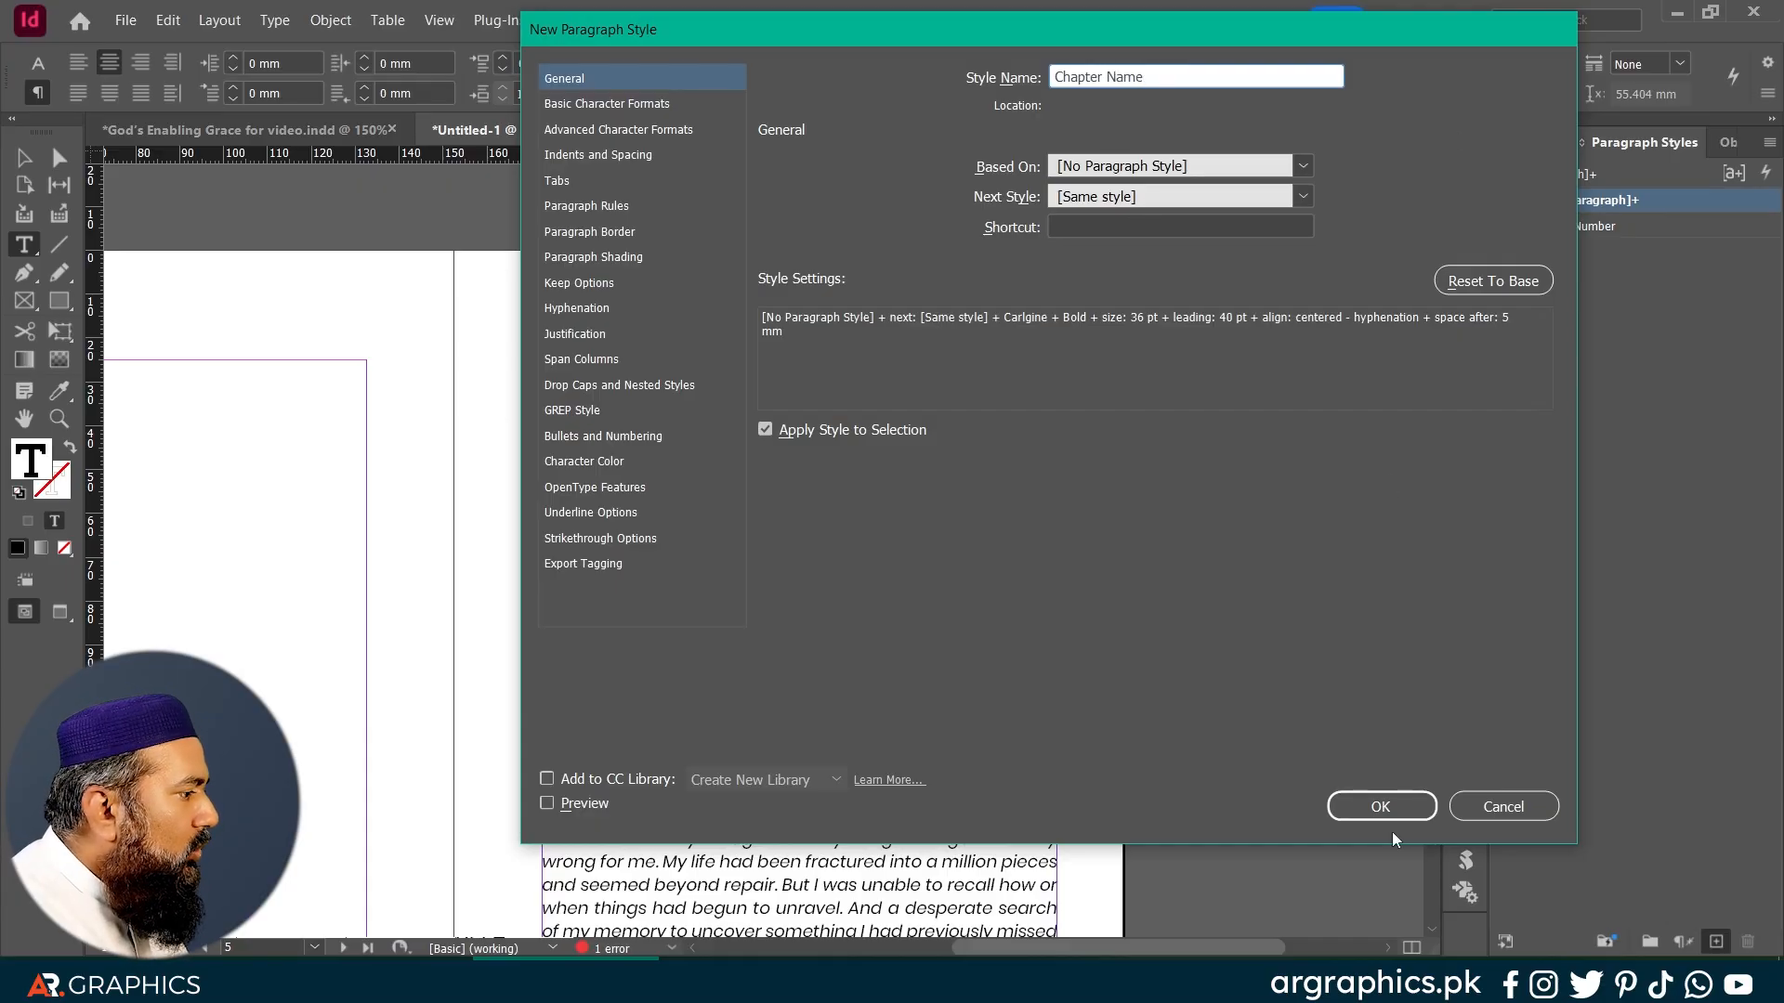
pyautogui.click(1380, 806)
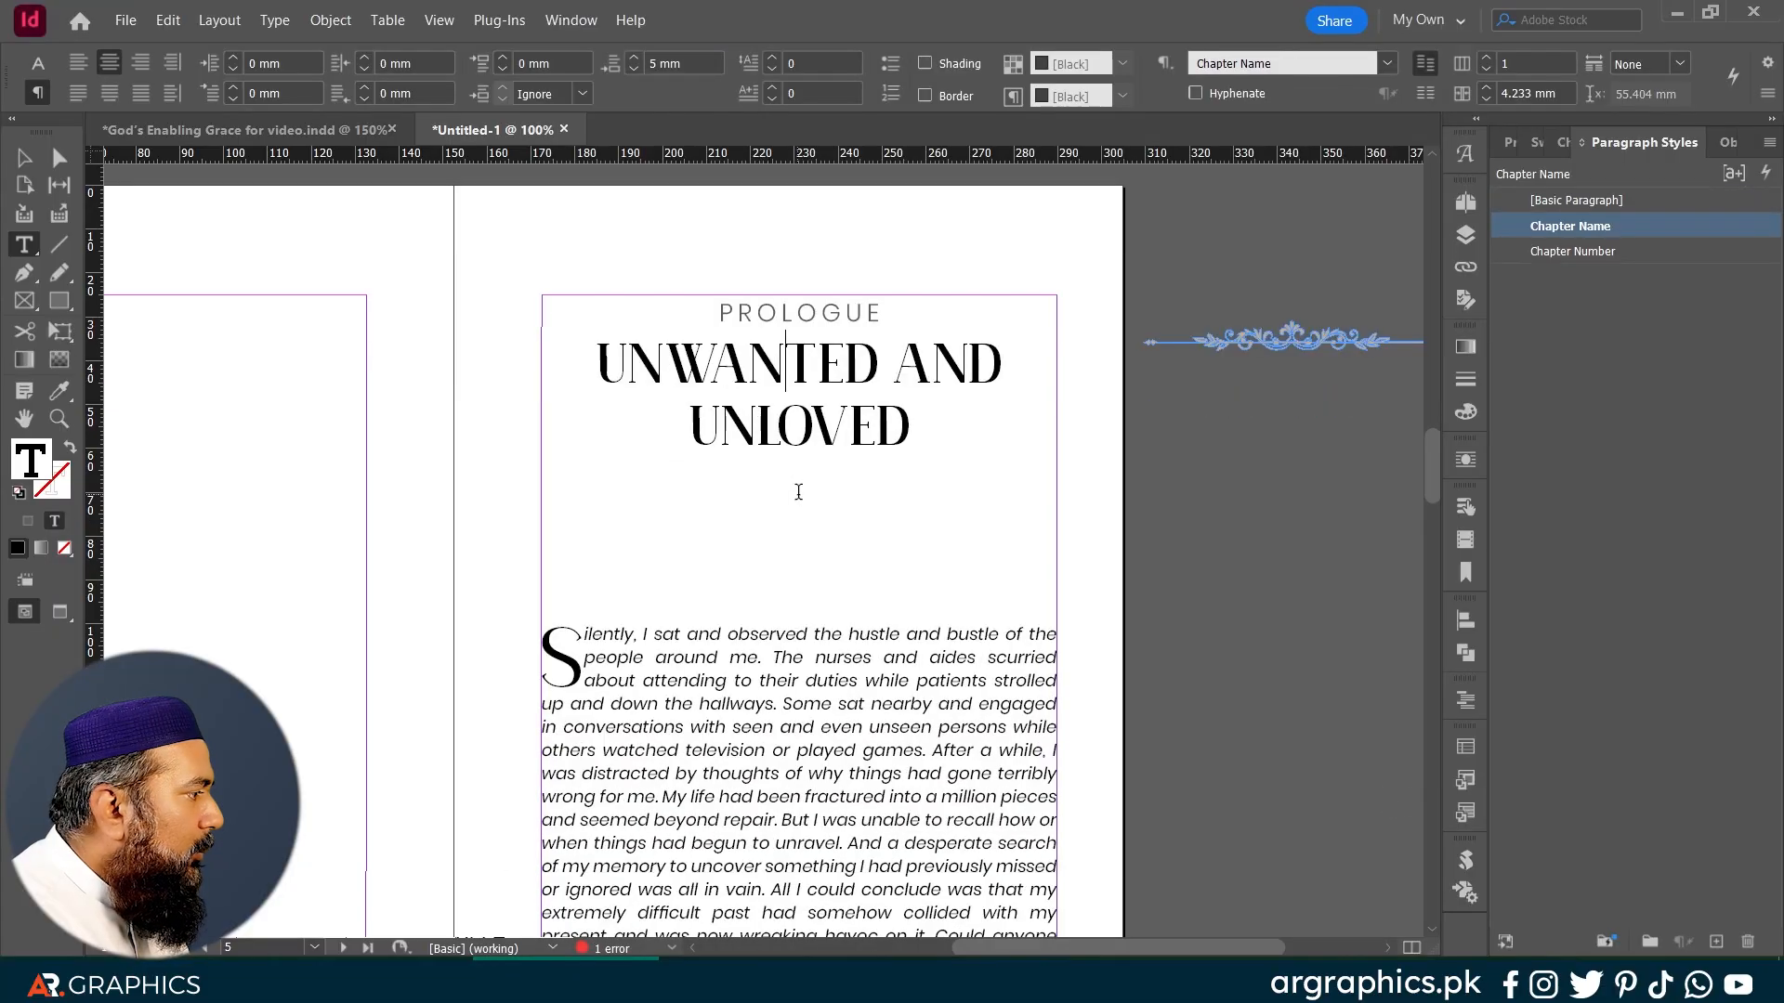
# Step: Create a paragraph style named Ornament from the empty paragraph below the chapter title
pyautogui.moveTo(753, 507); pyautogui.dragTo(908, 498)
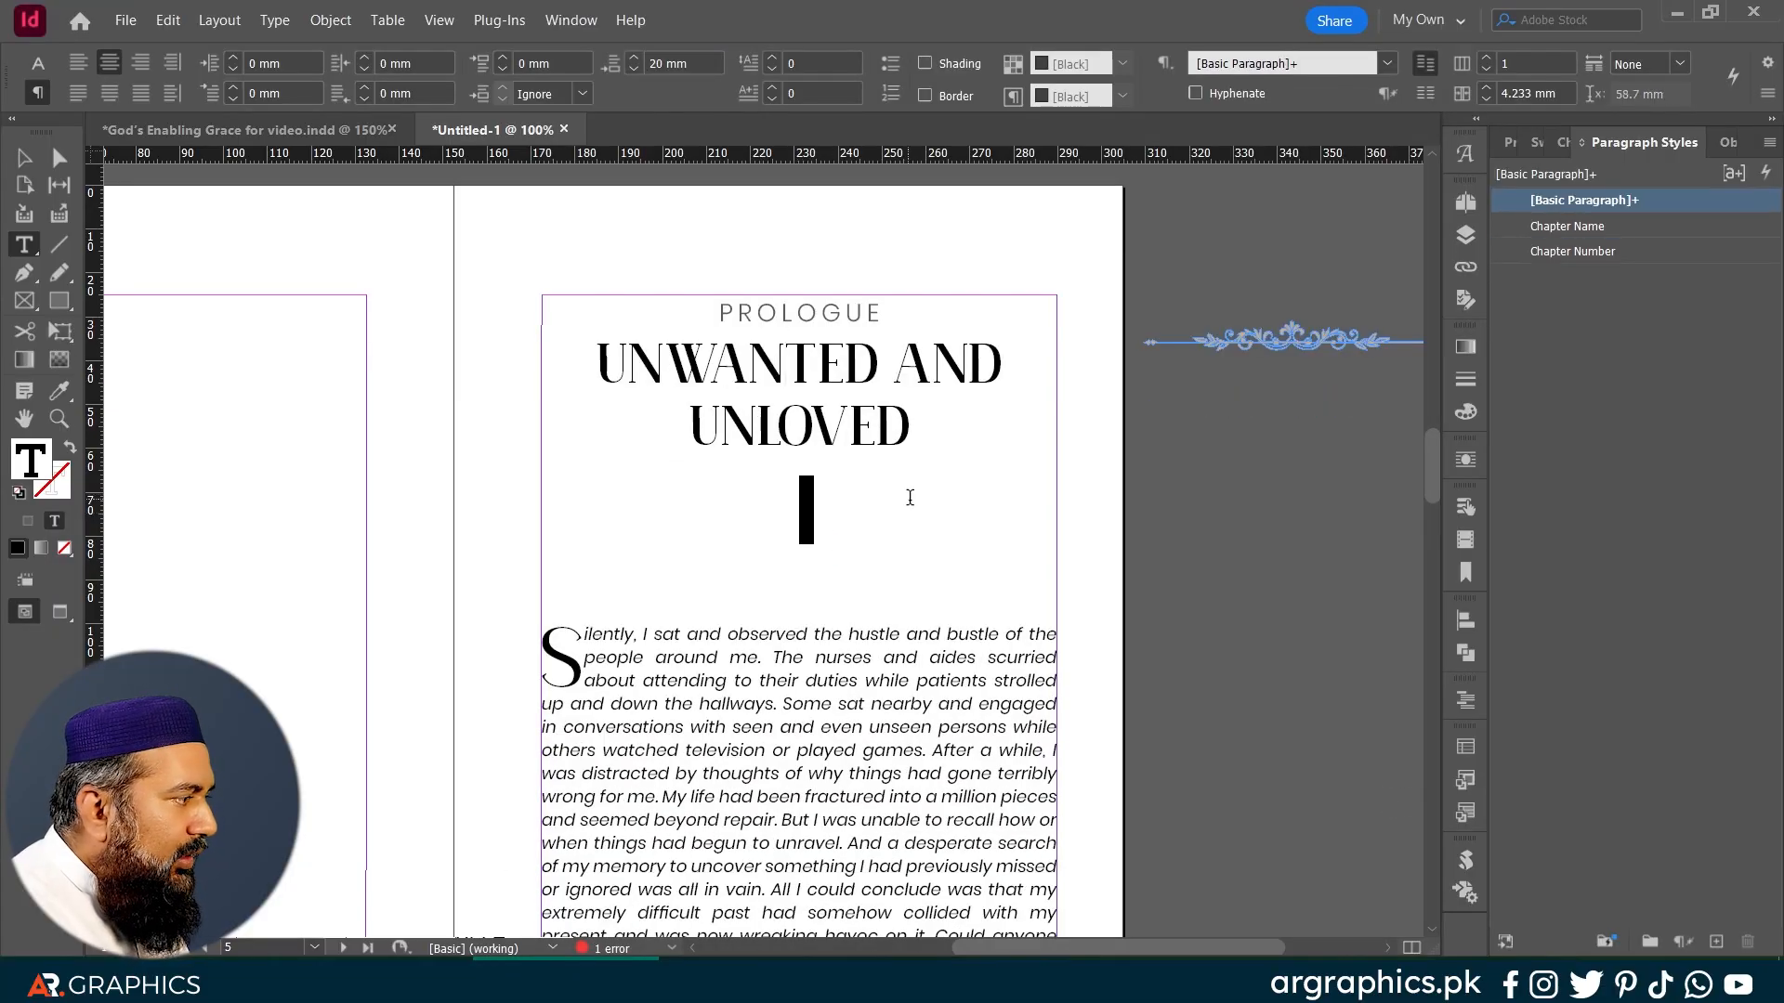
pyautogui.click(803, 514)
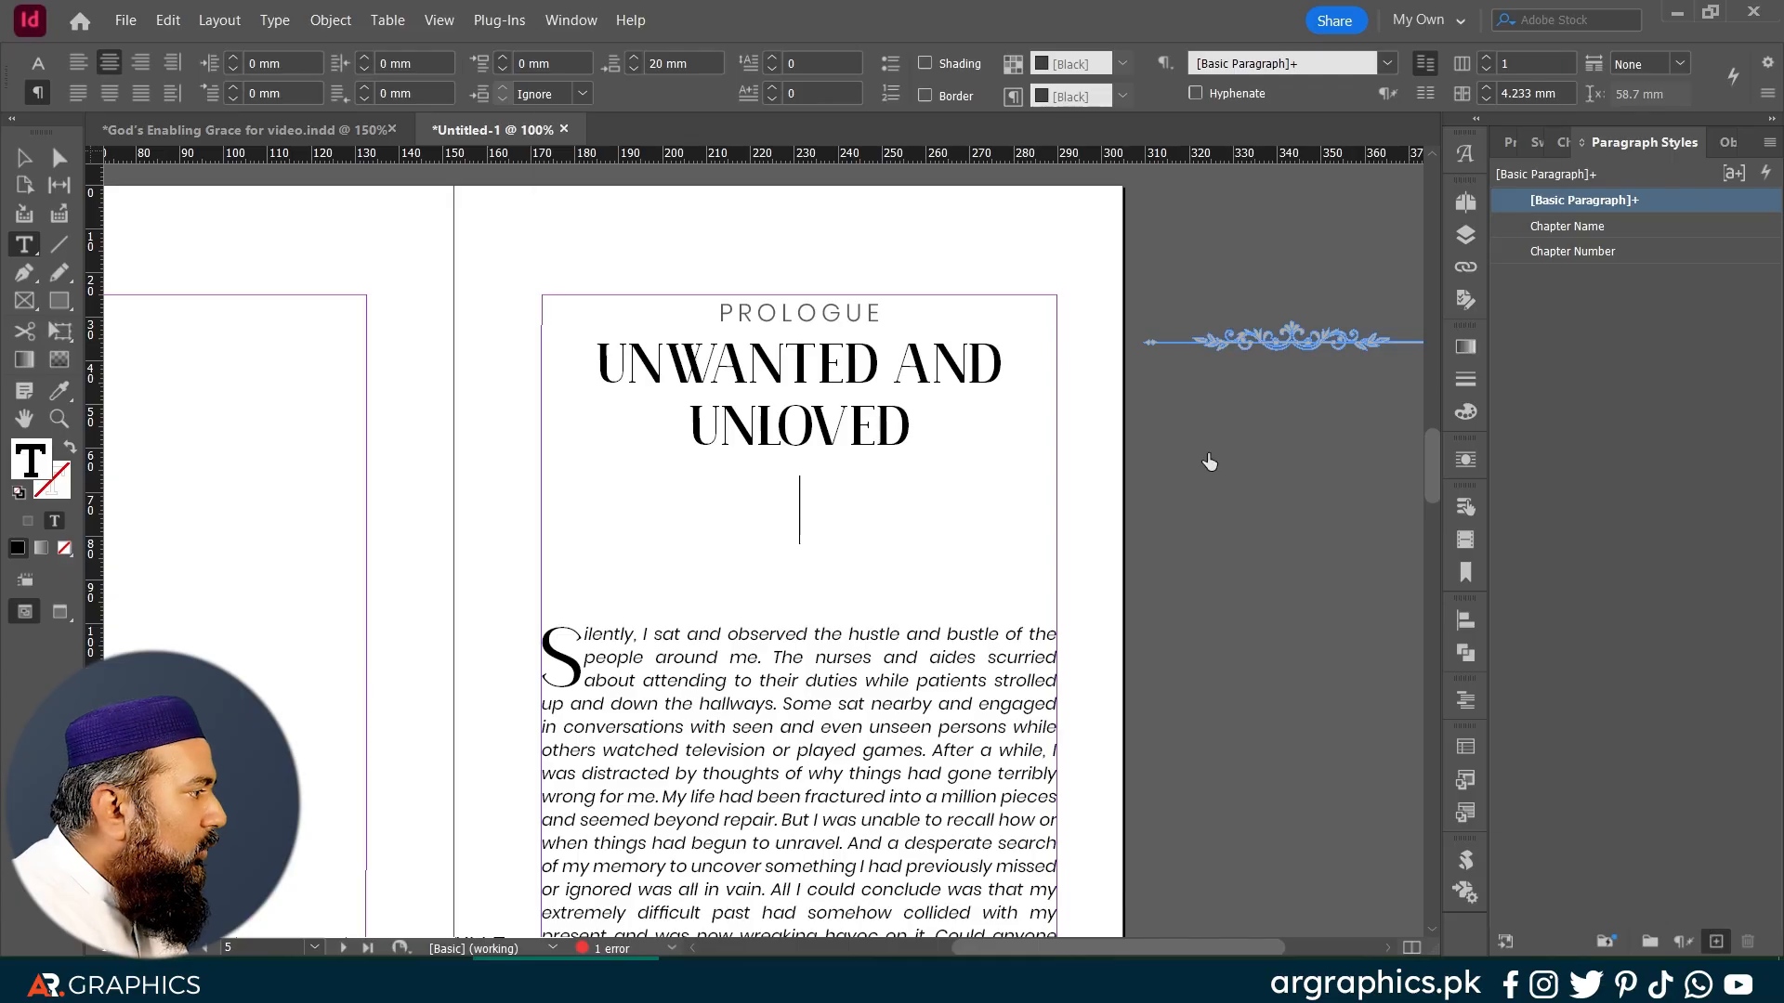
pyautogui.write('Ornament')
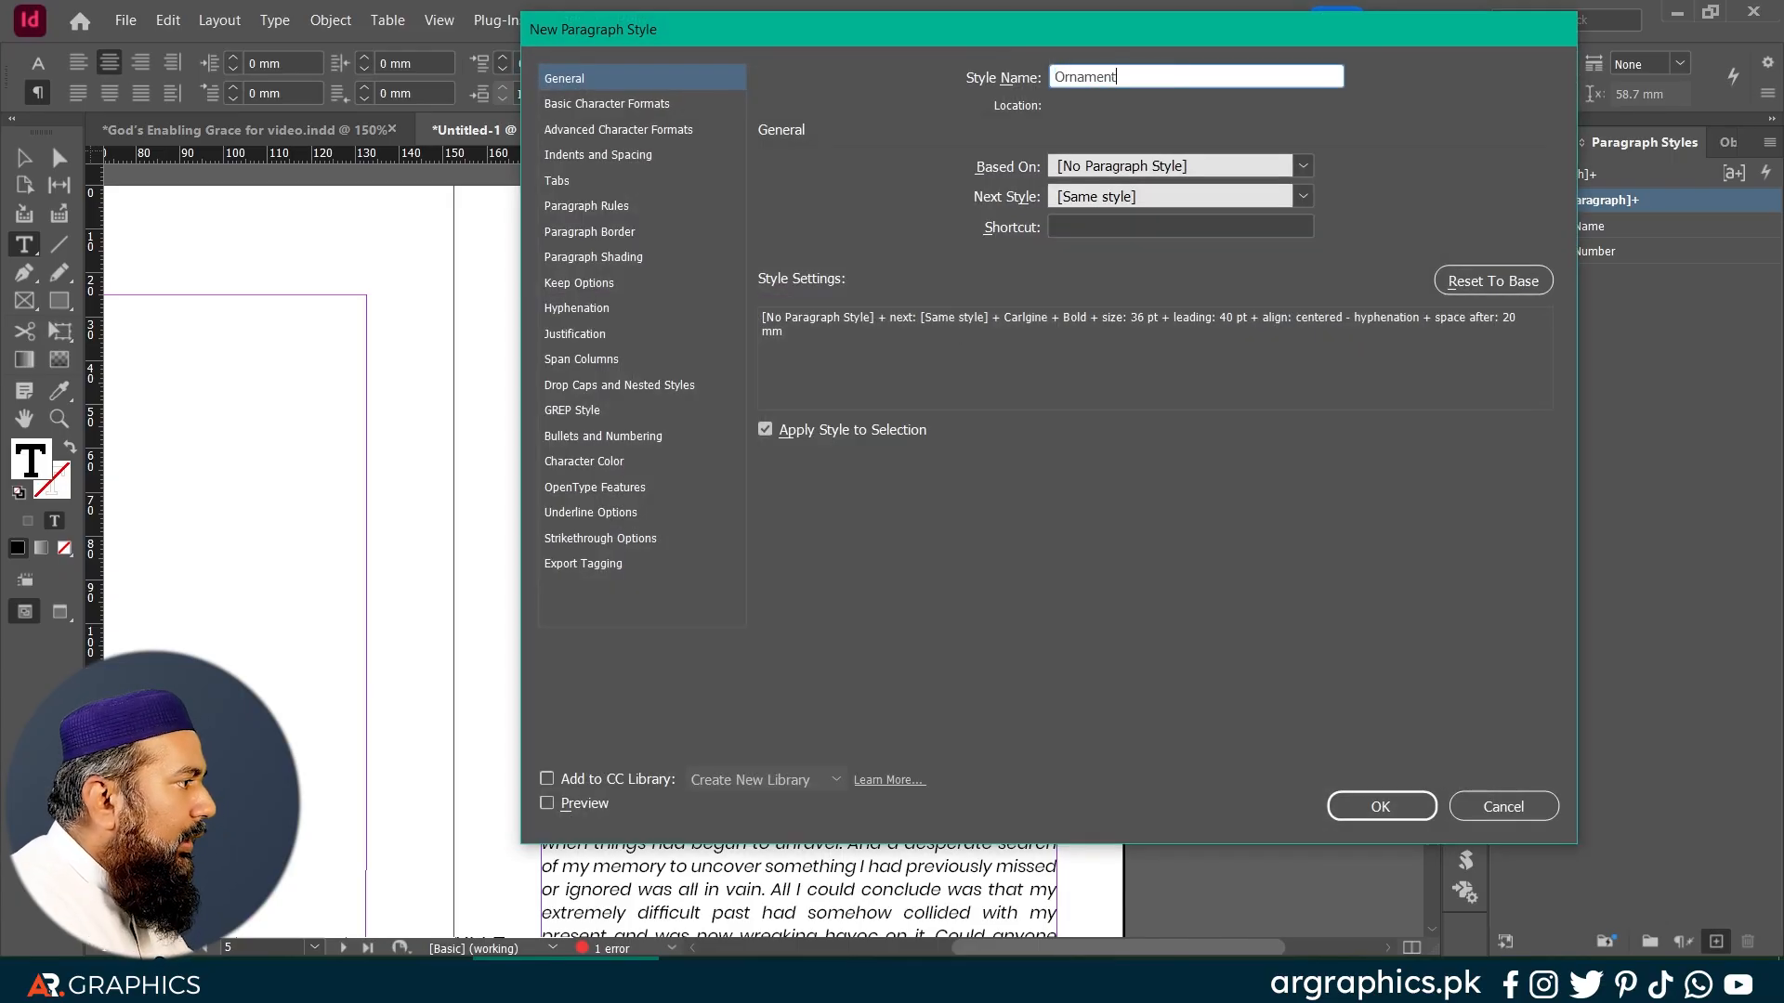
pyautogui.click(1380, 806)
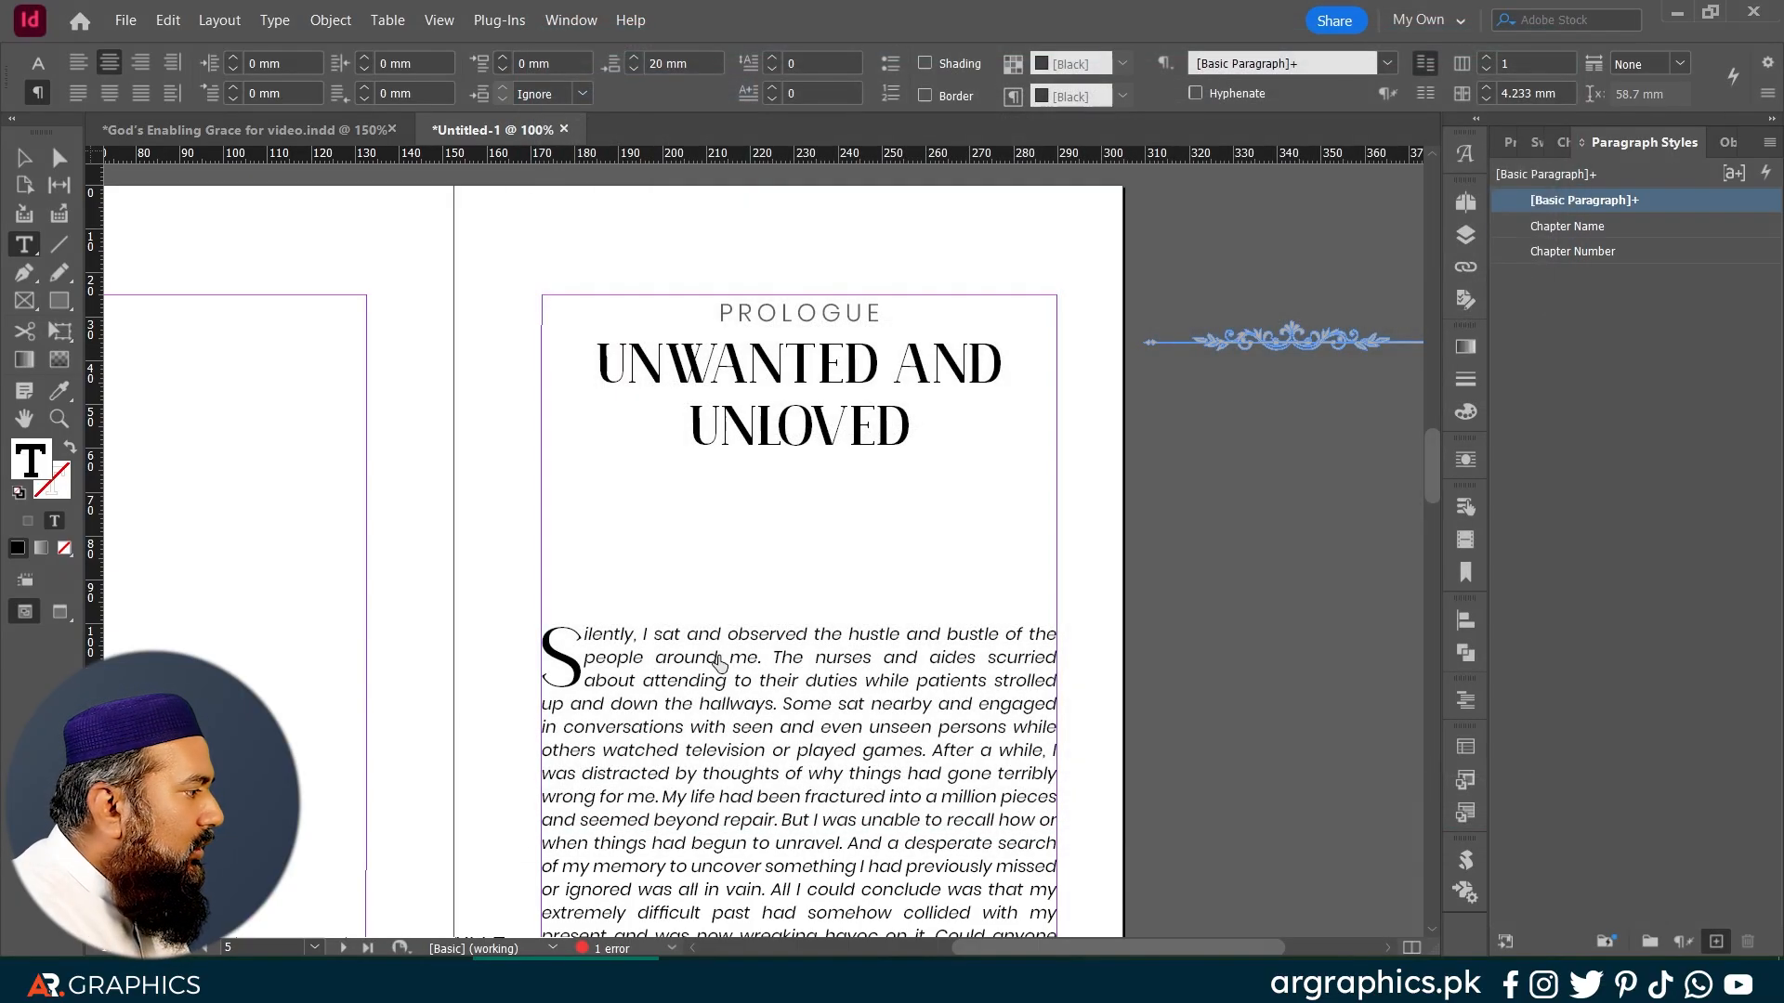
pyautogui.click(789, 650)
pyautogui.scroll(-2, 789, 650)
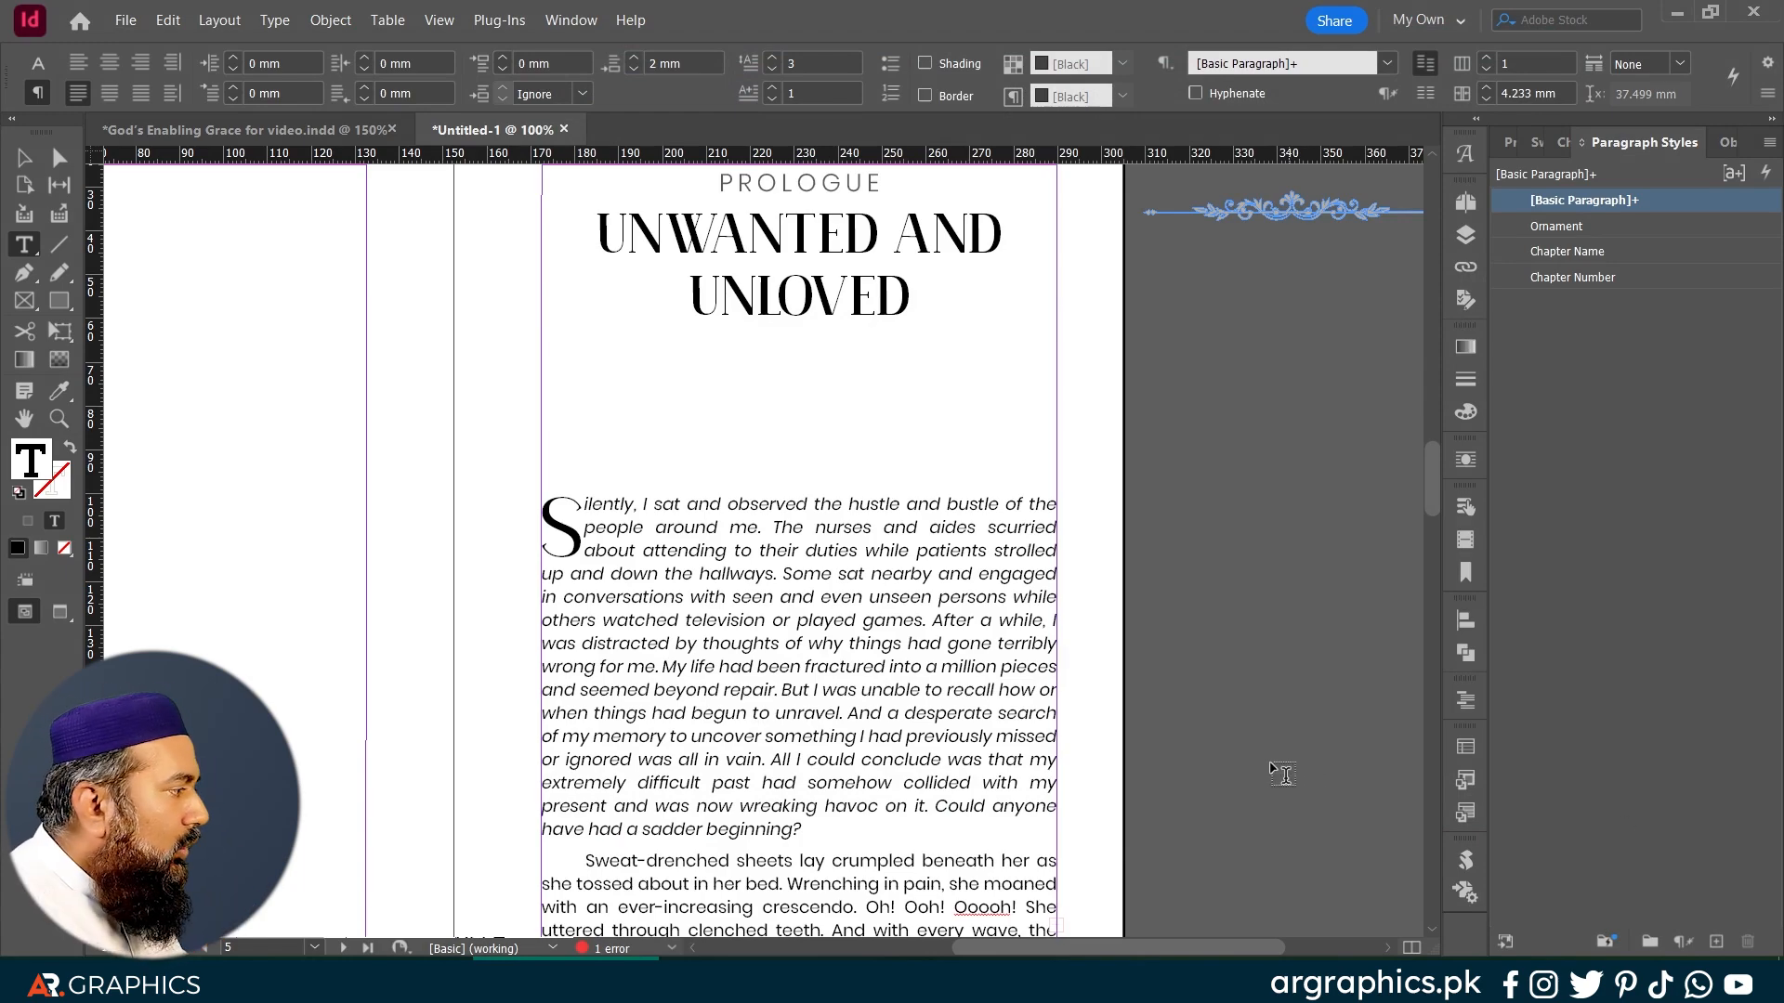
pyautogui.tripleClick(730, 622)
pyautogui.click(730, 623)
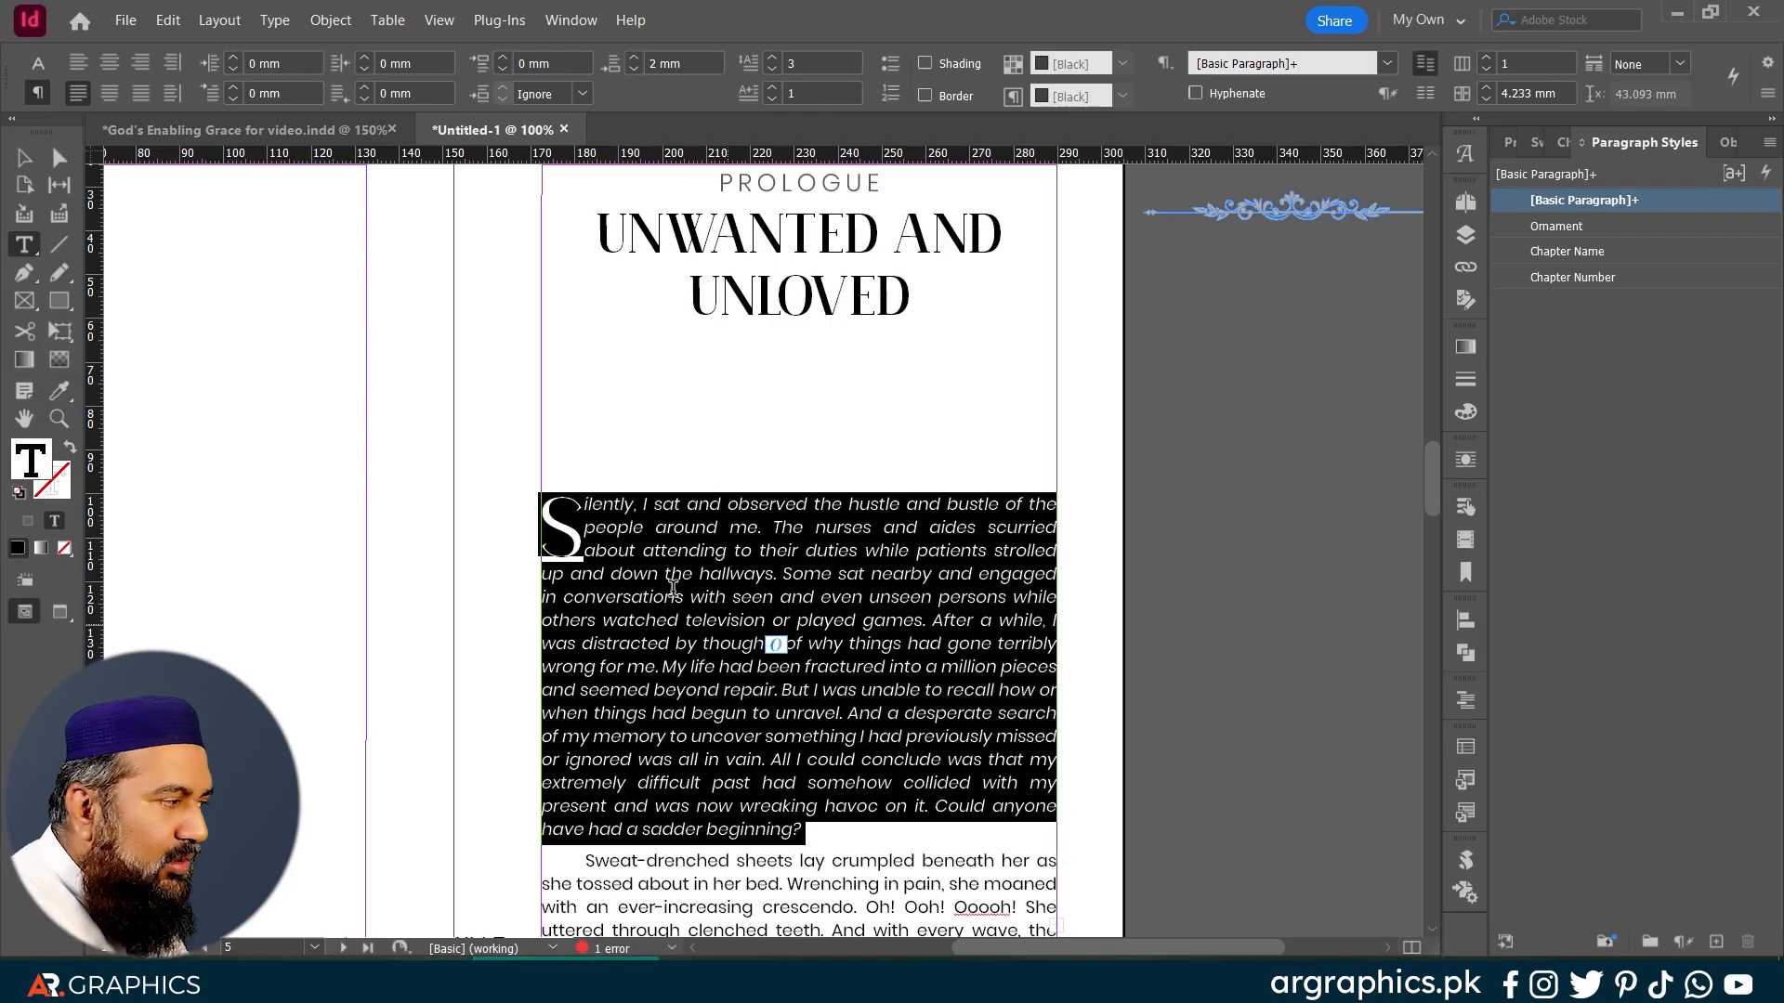
# Step: Select the drop cap S of the "Silently" paragraph and start a new character style from its formatting
pyautogui.click(562, 544)
pyautogui.moveTo(577, 515); pyautogui.dragTo(533, 523)
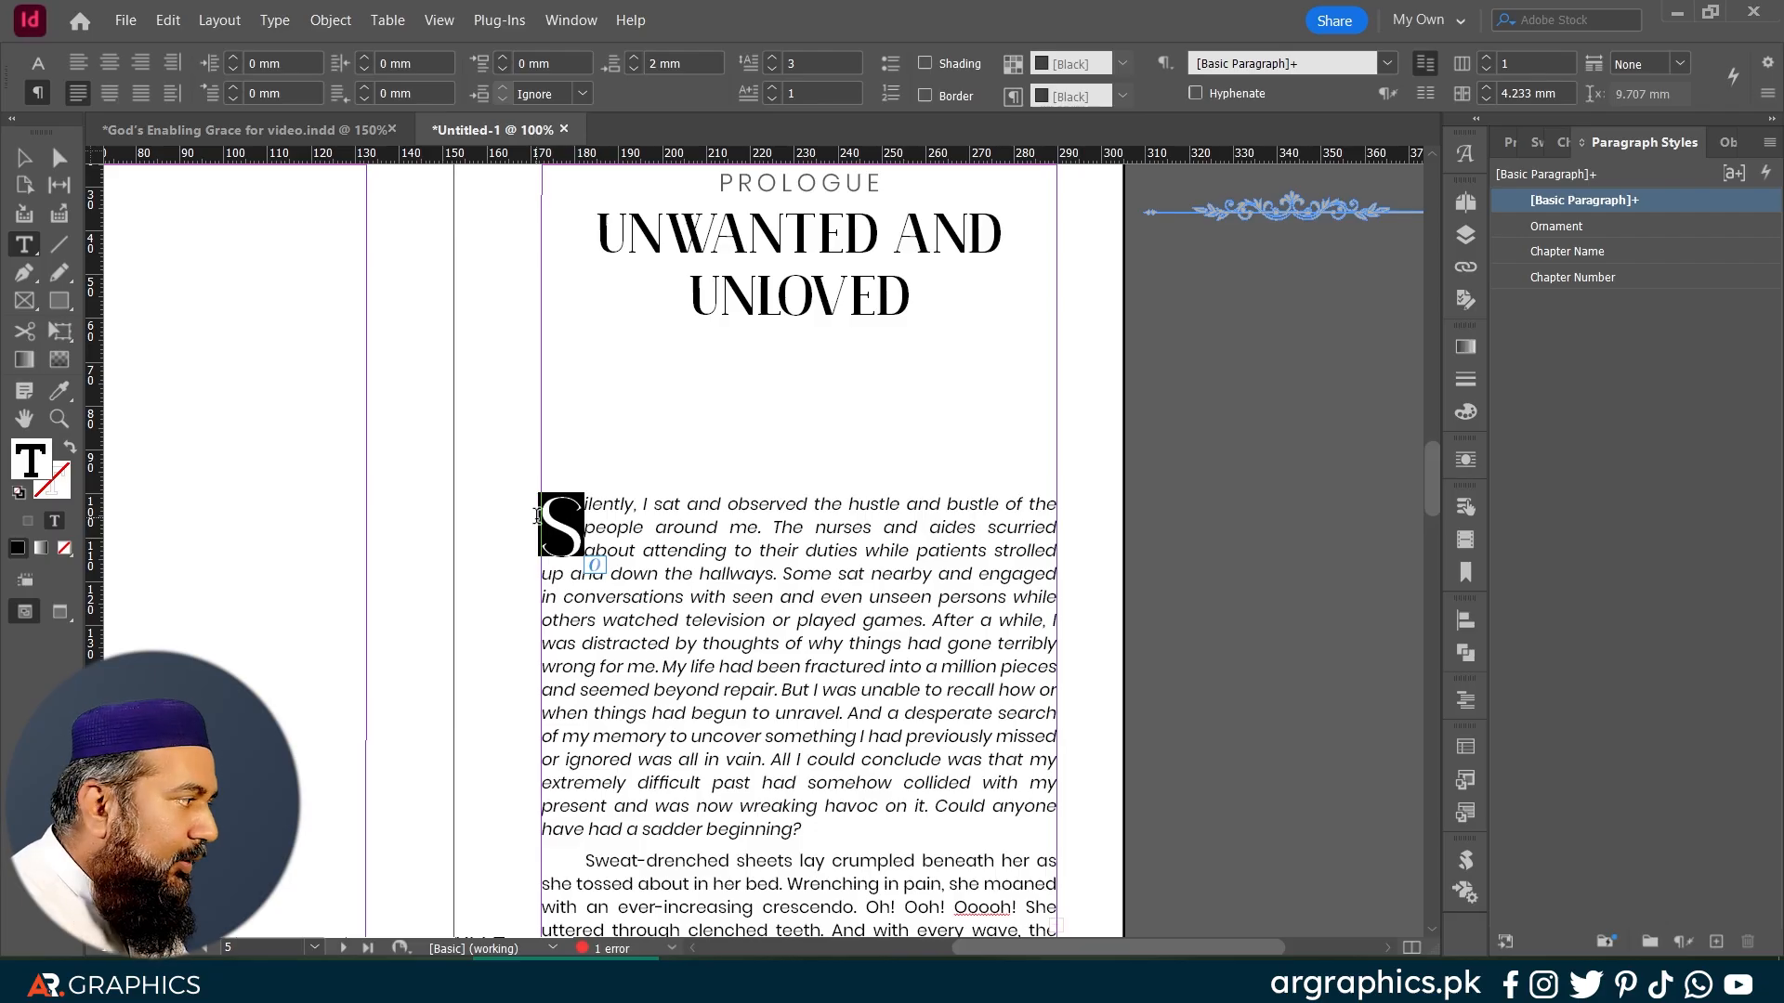
pyautogui.moveTo(537, 517); pyautogui.dragTo(576, 517)
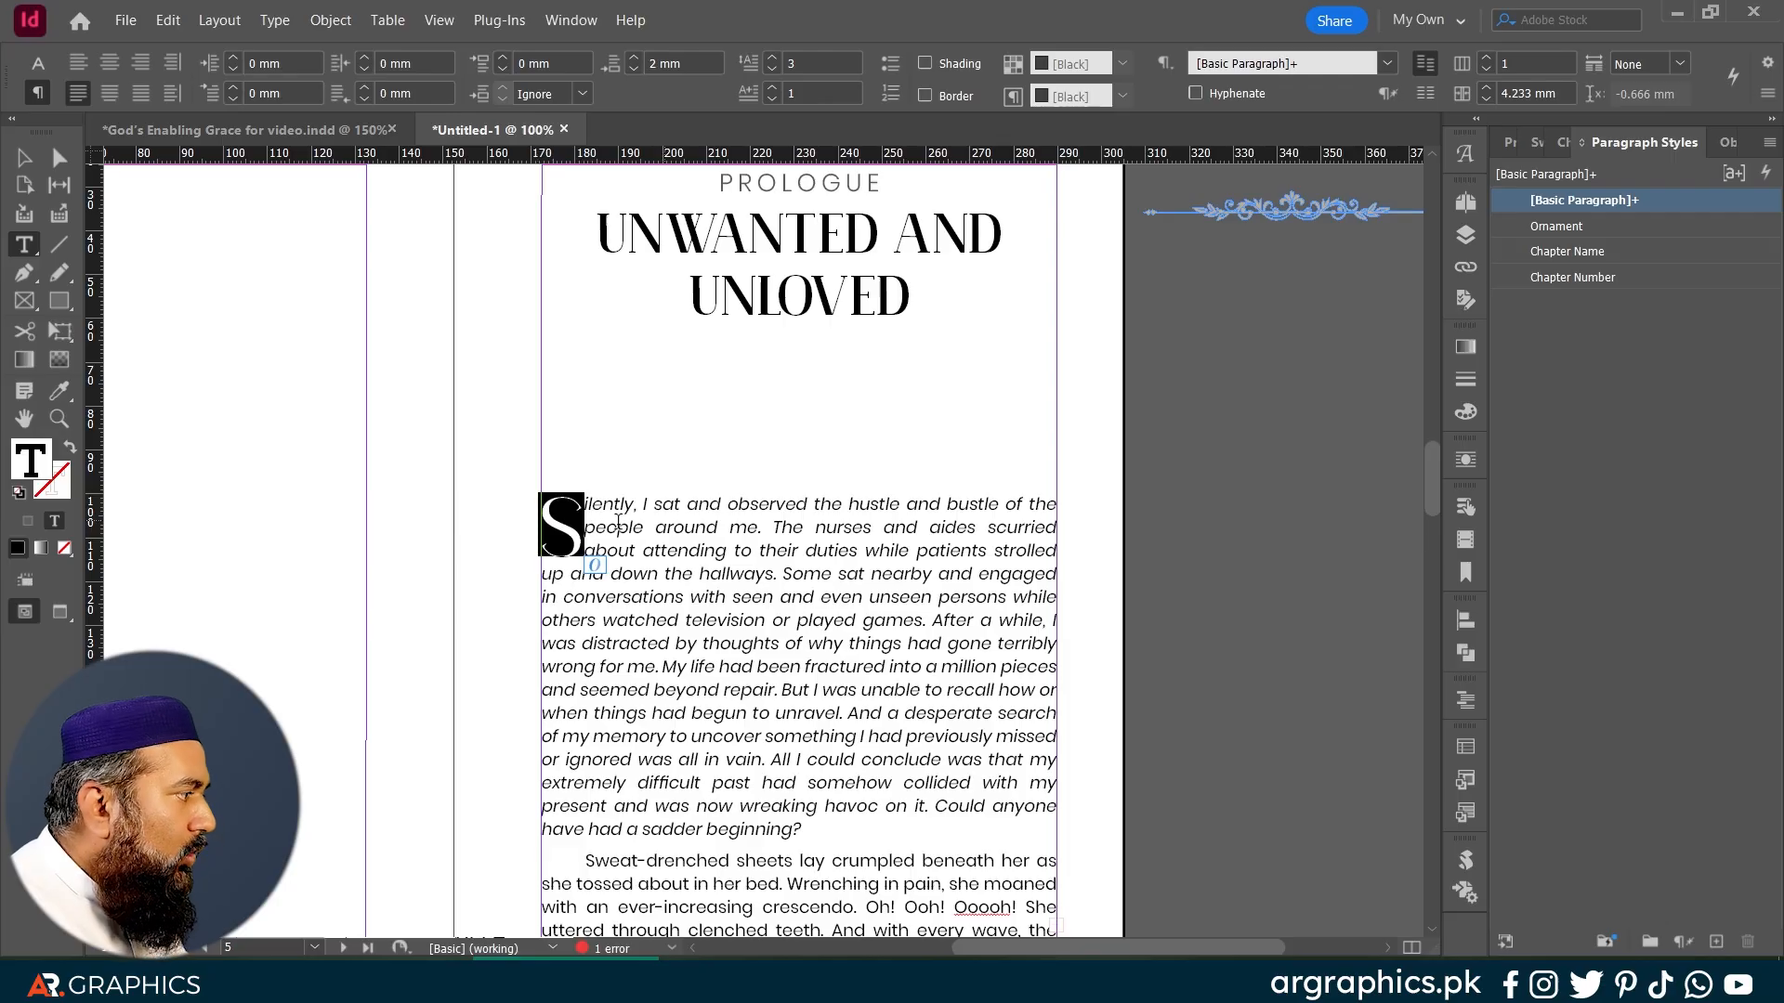
pyautogui.scroll(1, 813, 665)
pyautogui.scroll(-1, 813, 666)
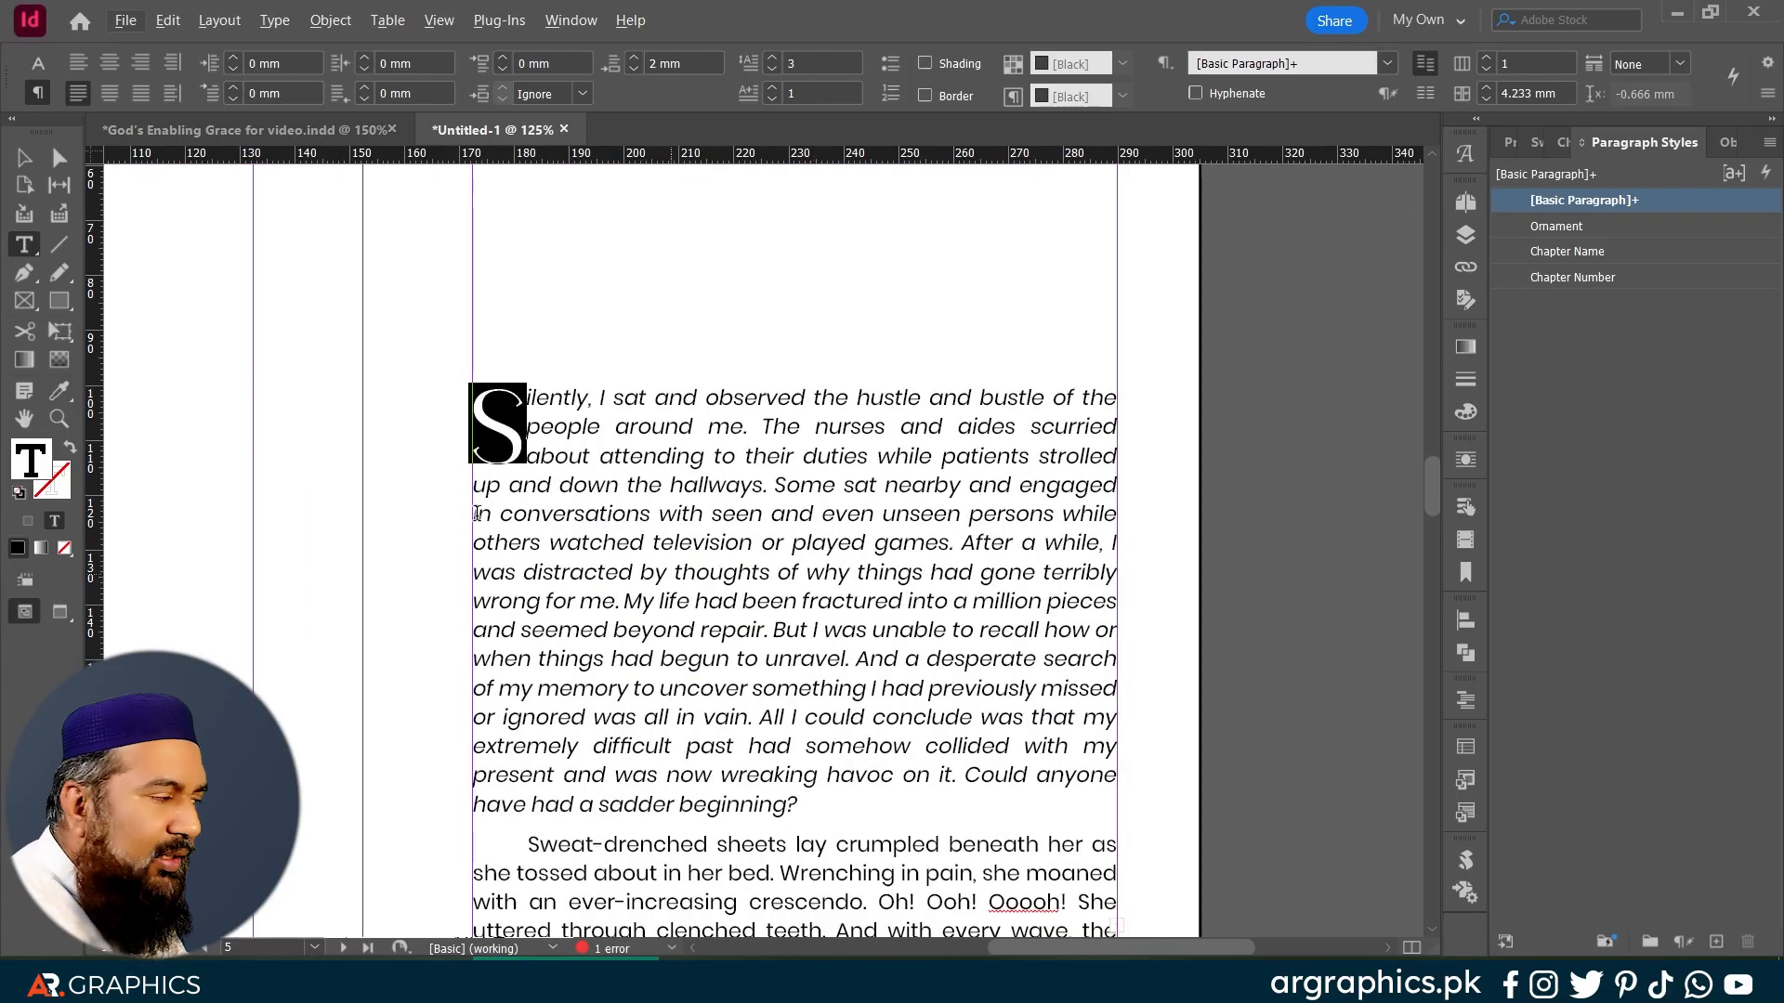
pyautogui.click(513, 409)
pyautogui.hotkey('shift', 'Left')
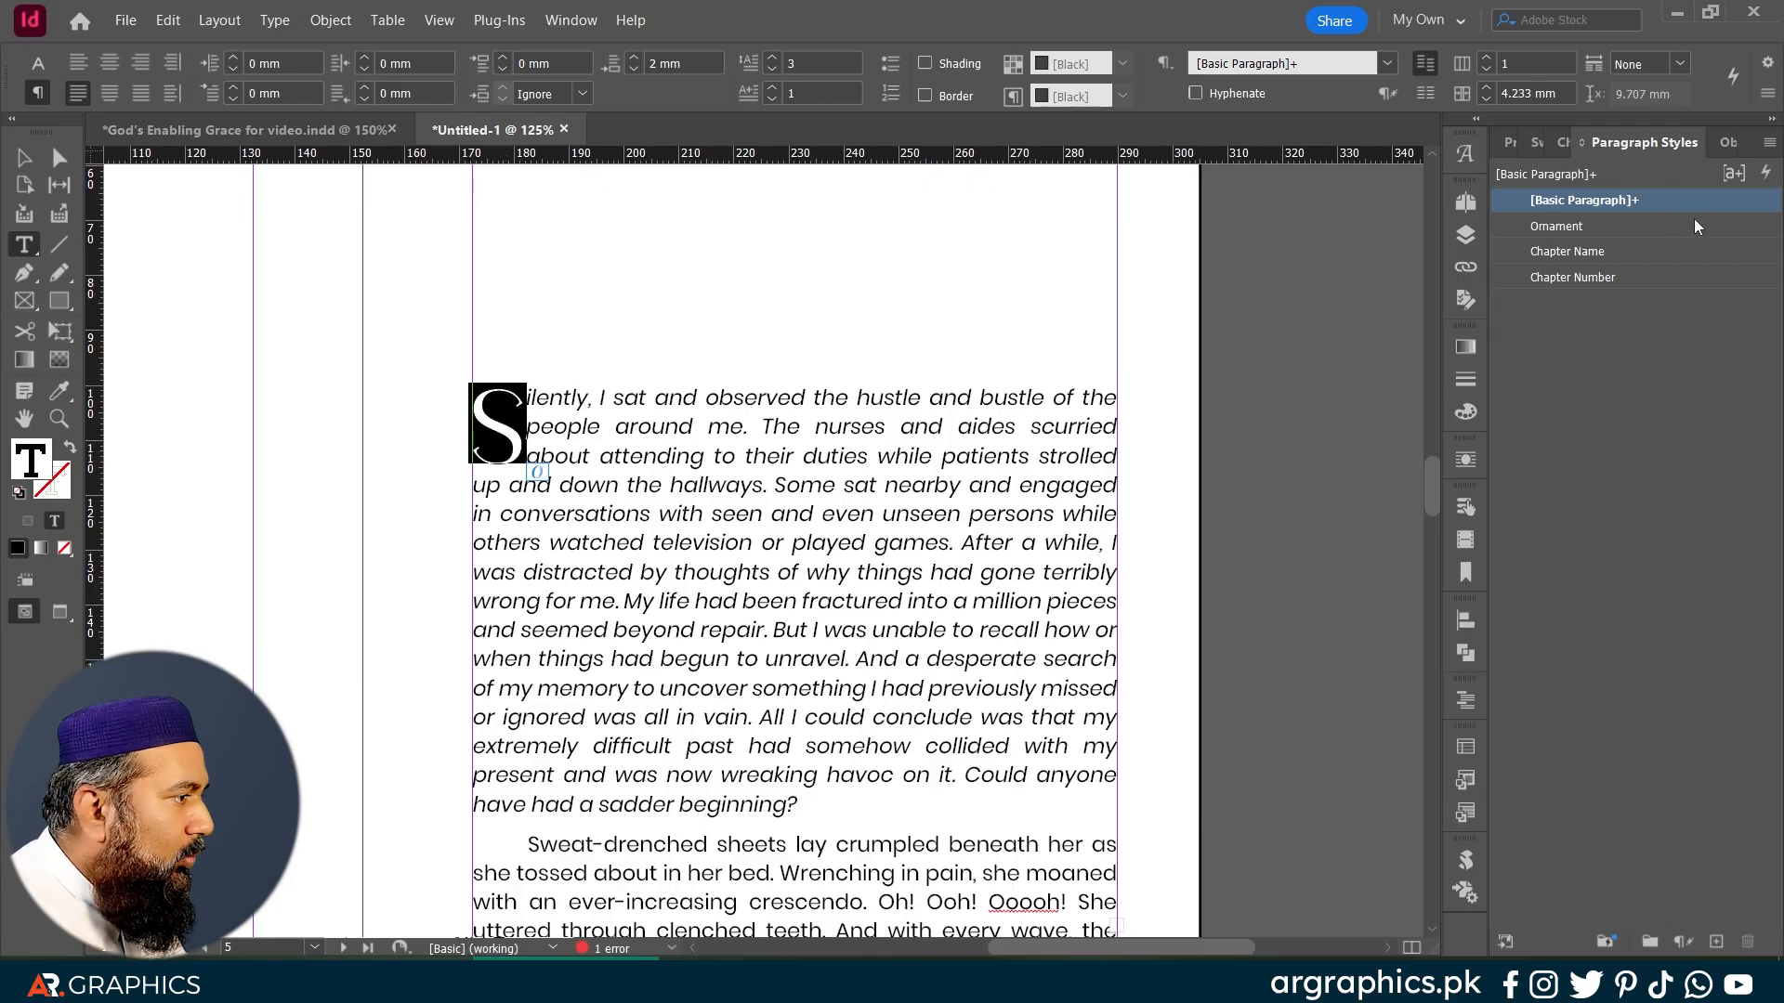
pyautogui.click(1563, 142)
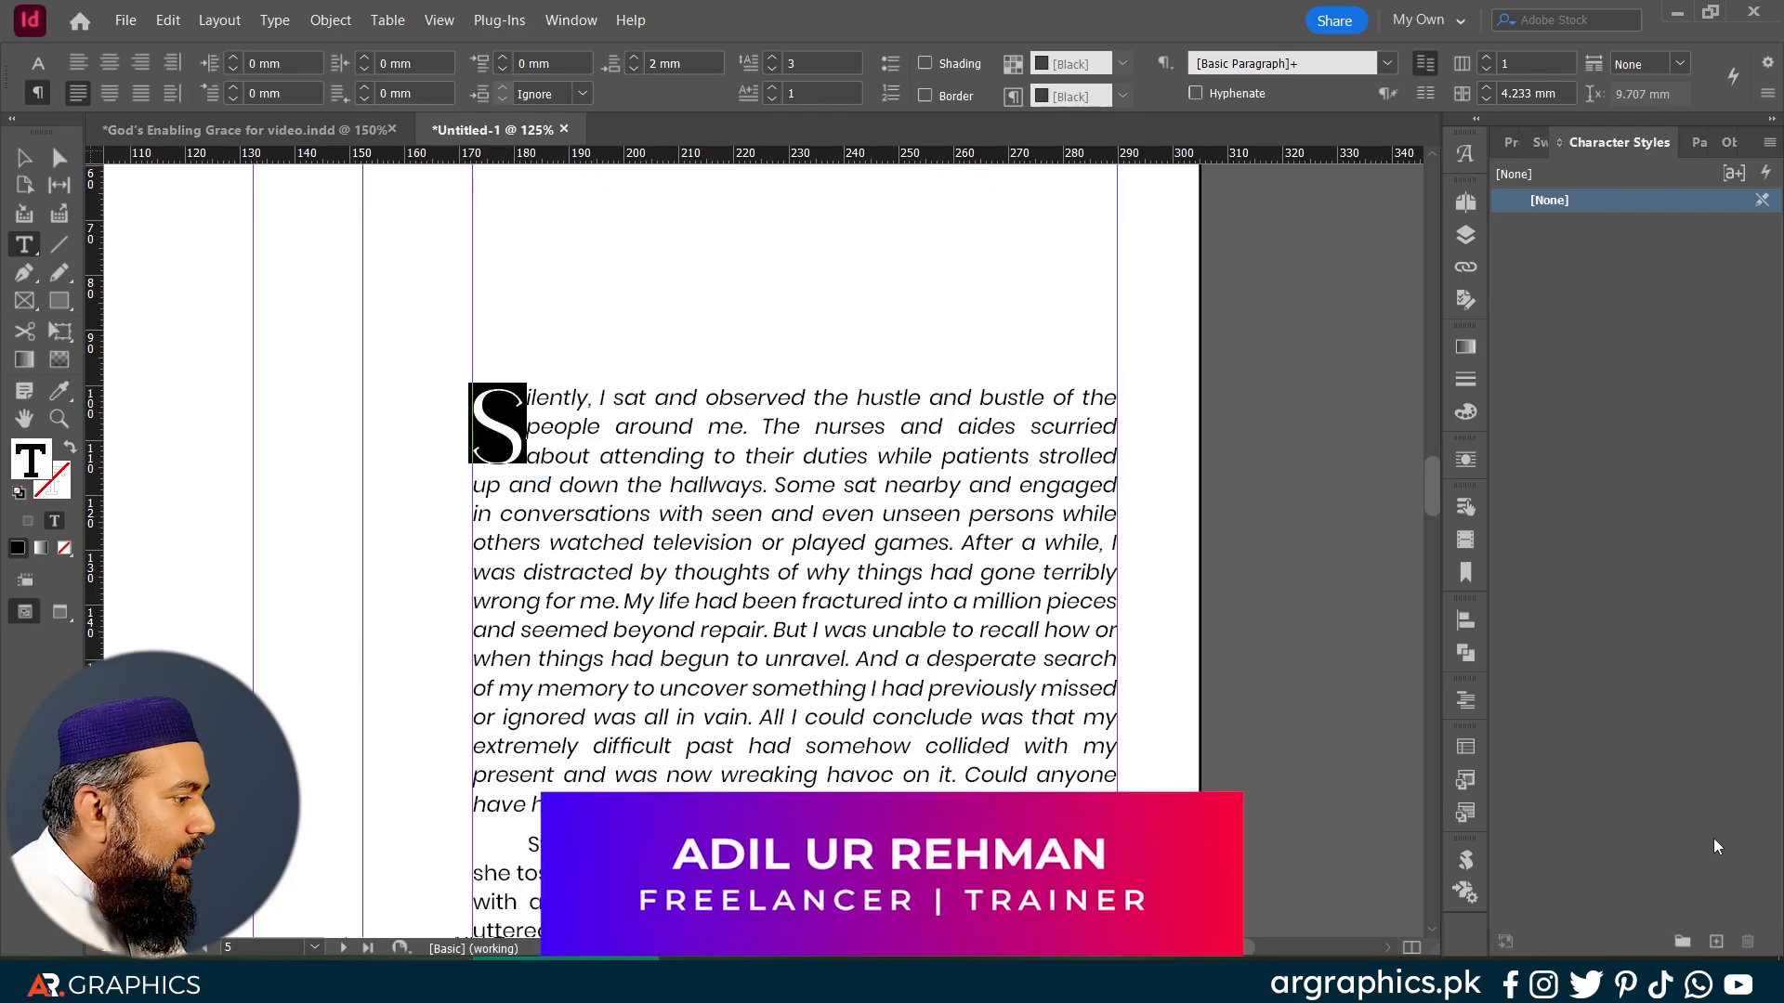
pyautogui.keyDown('alt'); pyautogui.click(1715, 943); pyautogui.keyUp('alt')
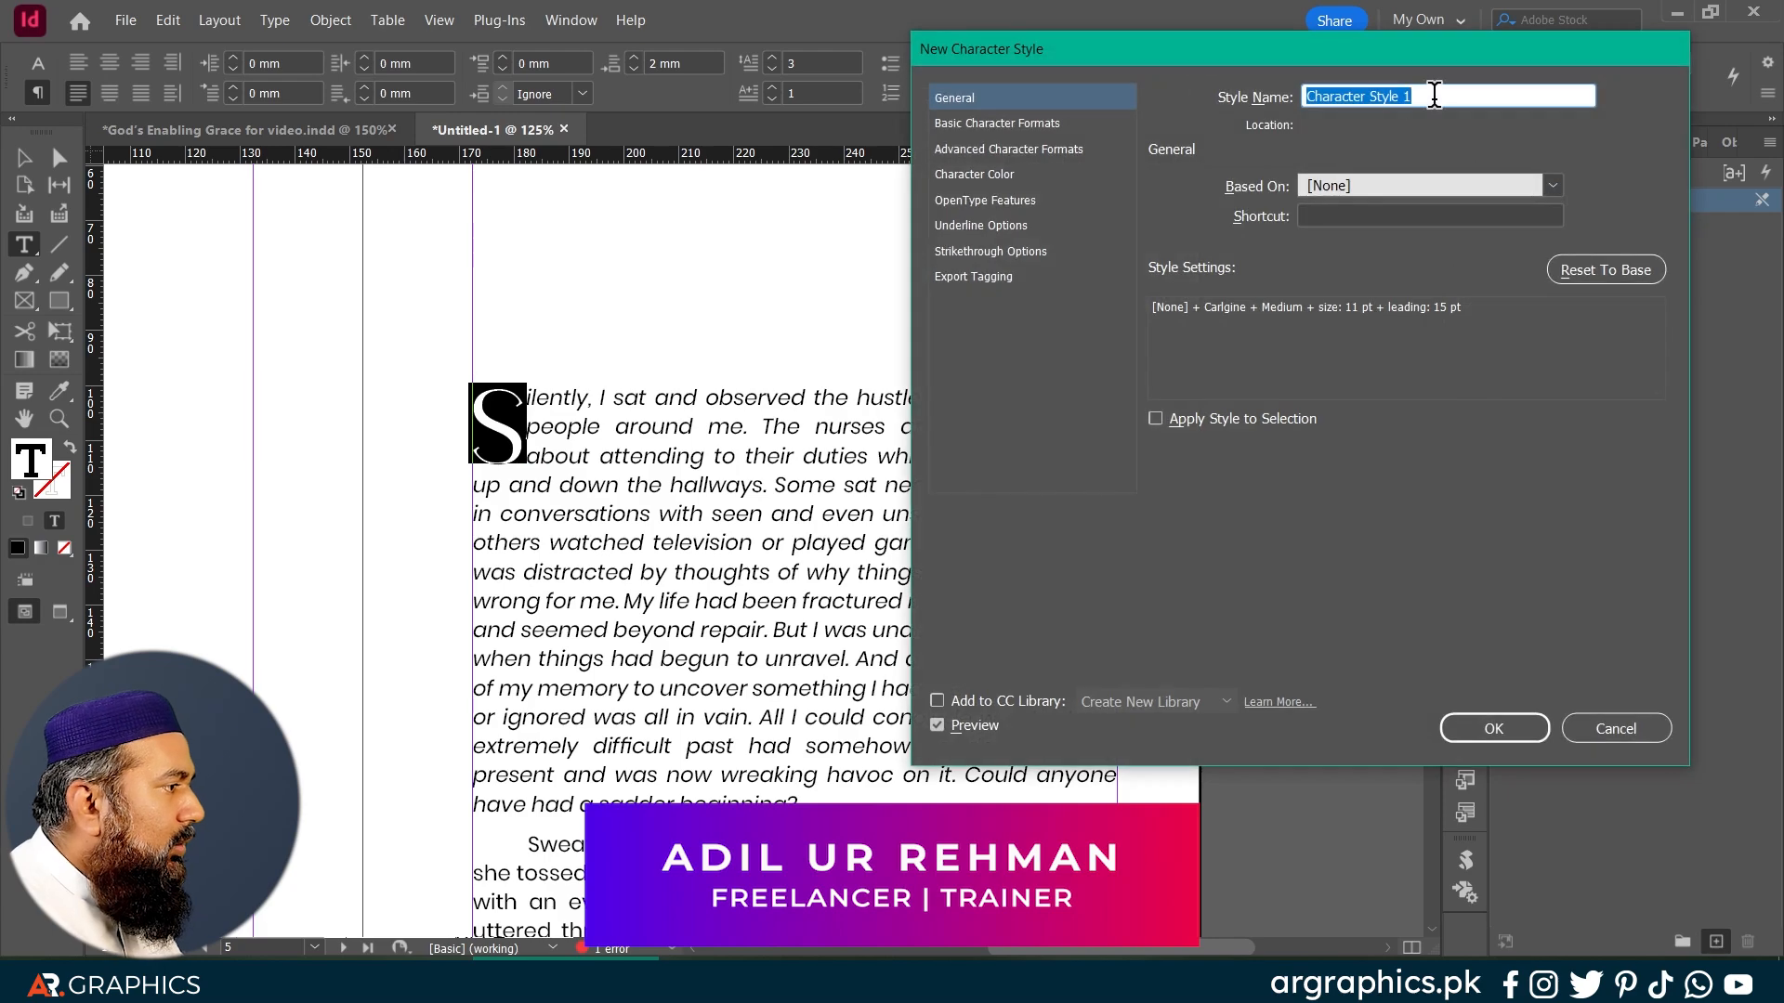
# Step: Name the new character style Drop Cap and create it from the selected initial S
pyautogui.write('Drop Cap')
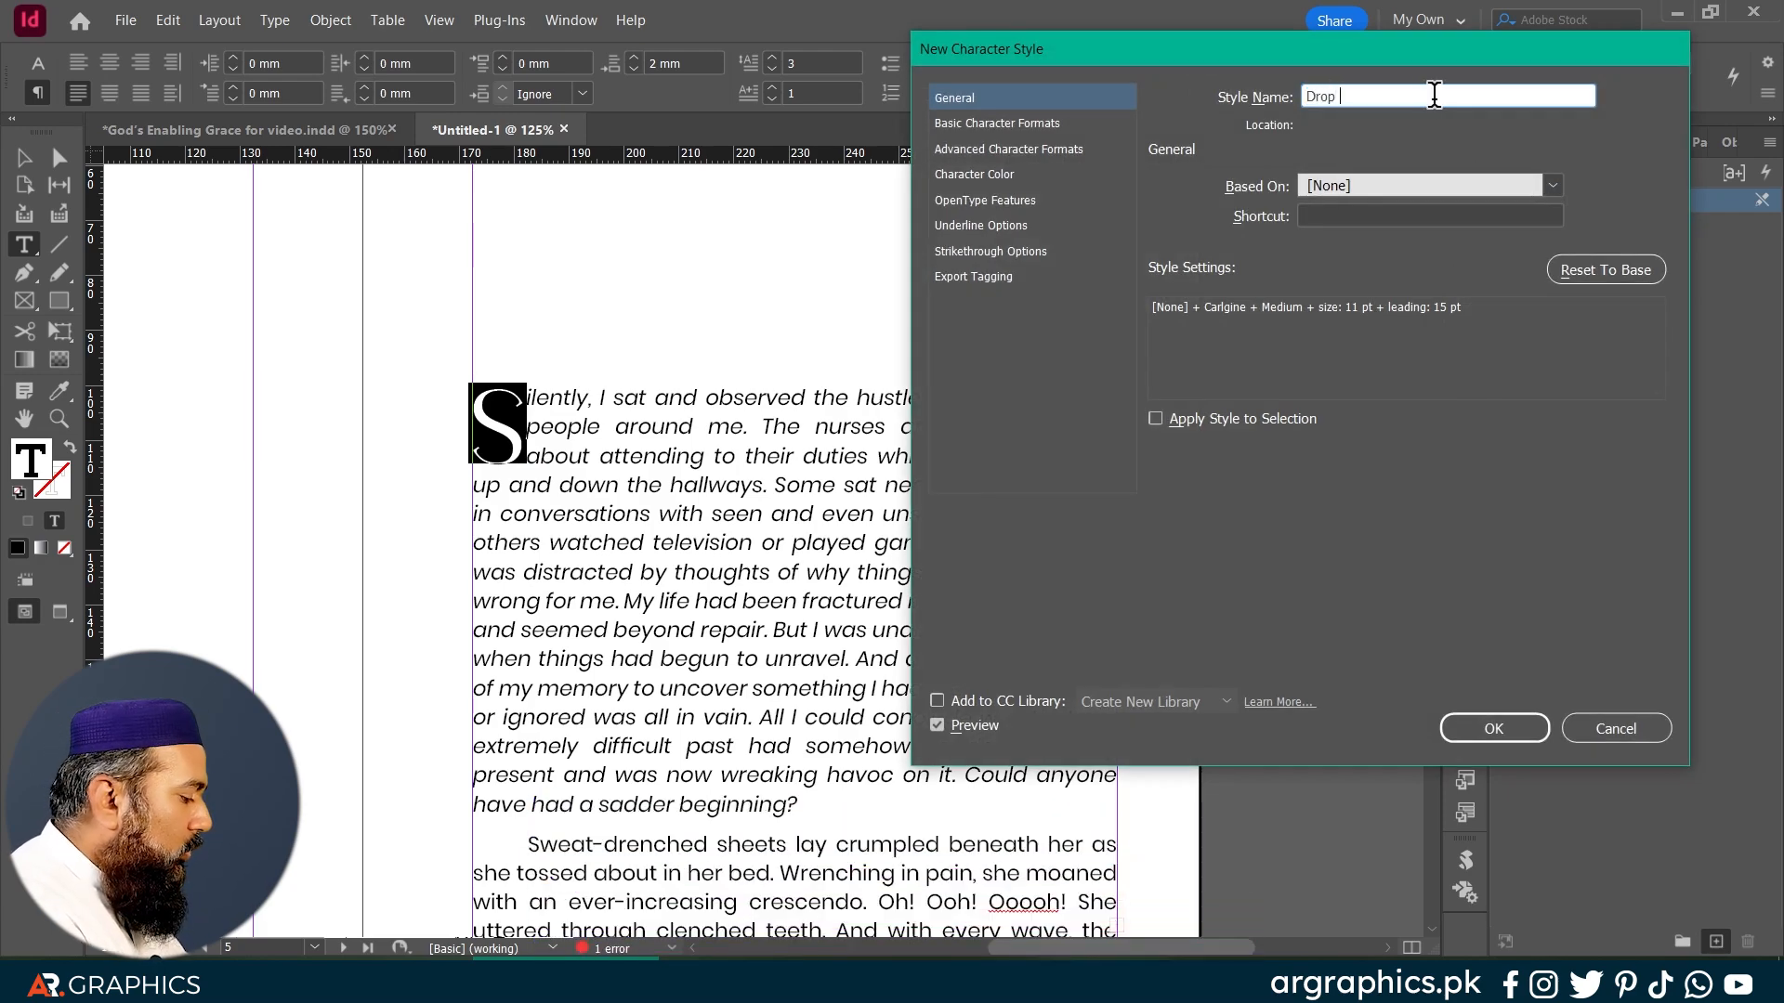
pyautogui.click(1491, 729)
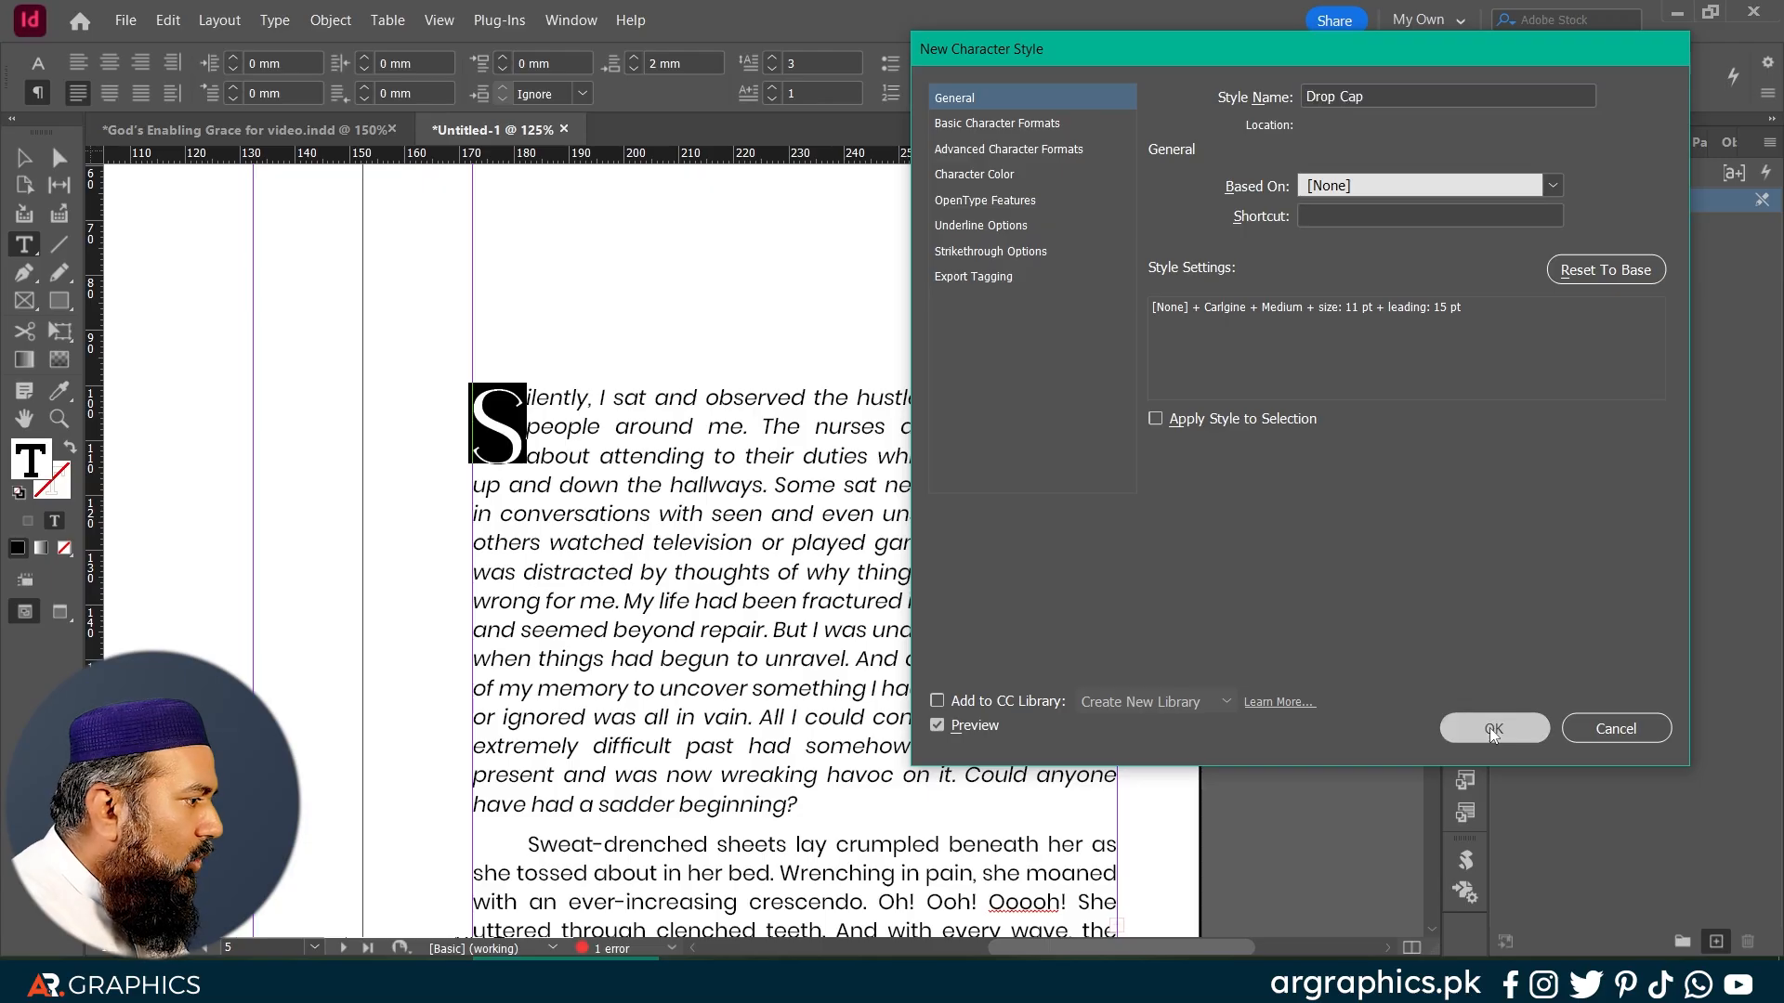
# Step: Assign the Drop Cap character style to the opening paragraph's drop cap in the Drop Caps and Nested Styles settings
pyautogui.click(509, 409)
pyautogui.scroll(2, 654, 474)
pyautogui.scroll(-2, 654, 474)
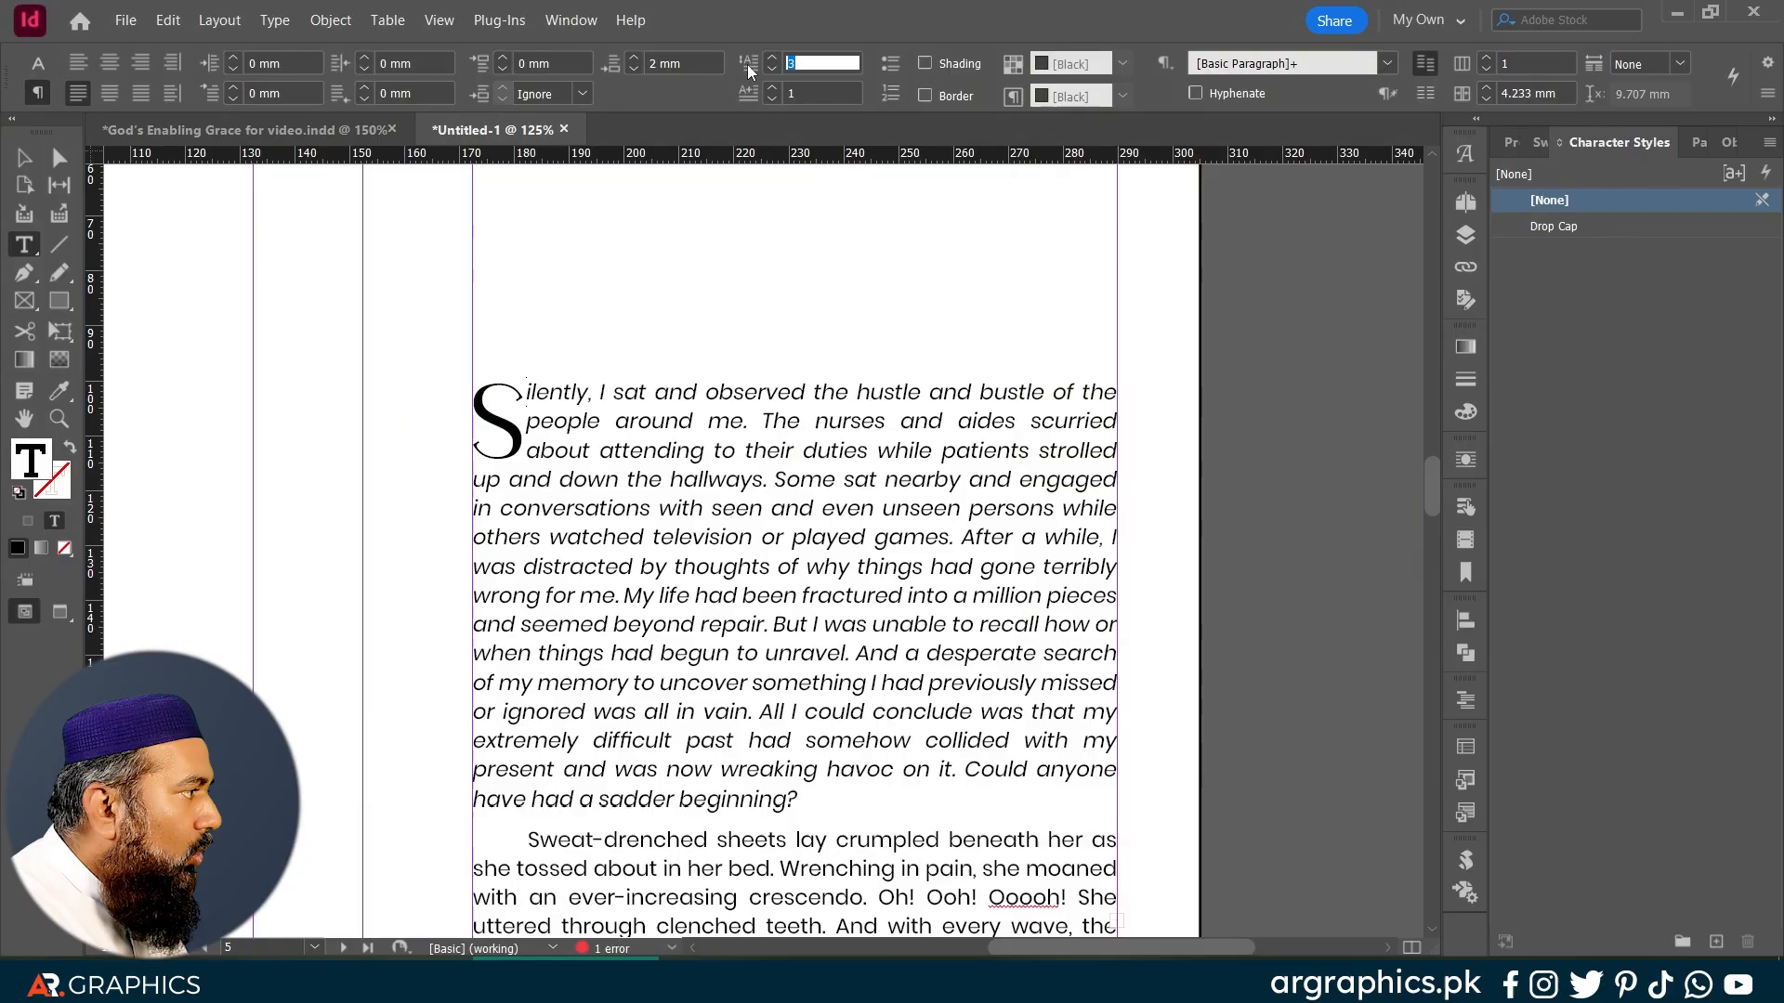
pyautogui.keyDown('alt'); pyautogui.click(747, 65); pyautogui.keyUp('alt')
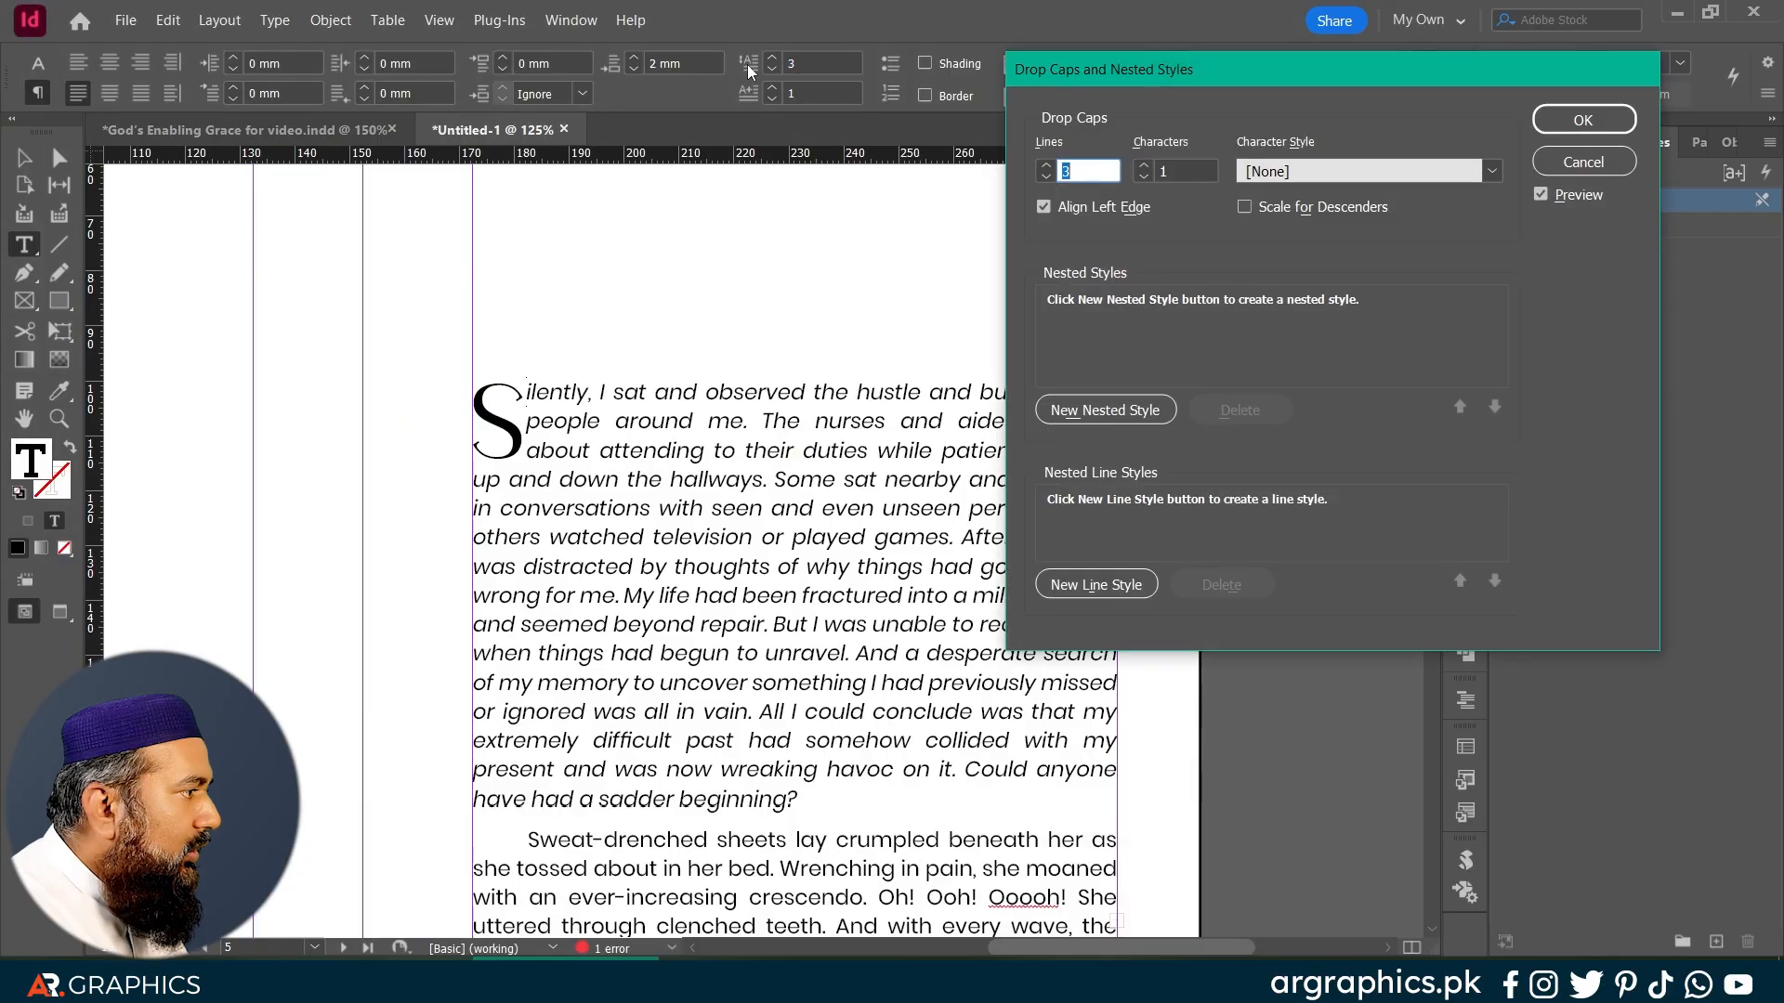
pyautogui.moveTo(1258, 71); pyautogui.dragTo(1040, 87)
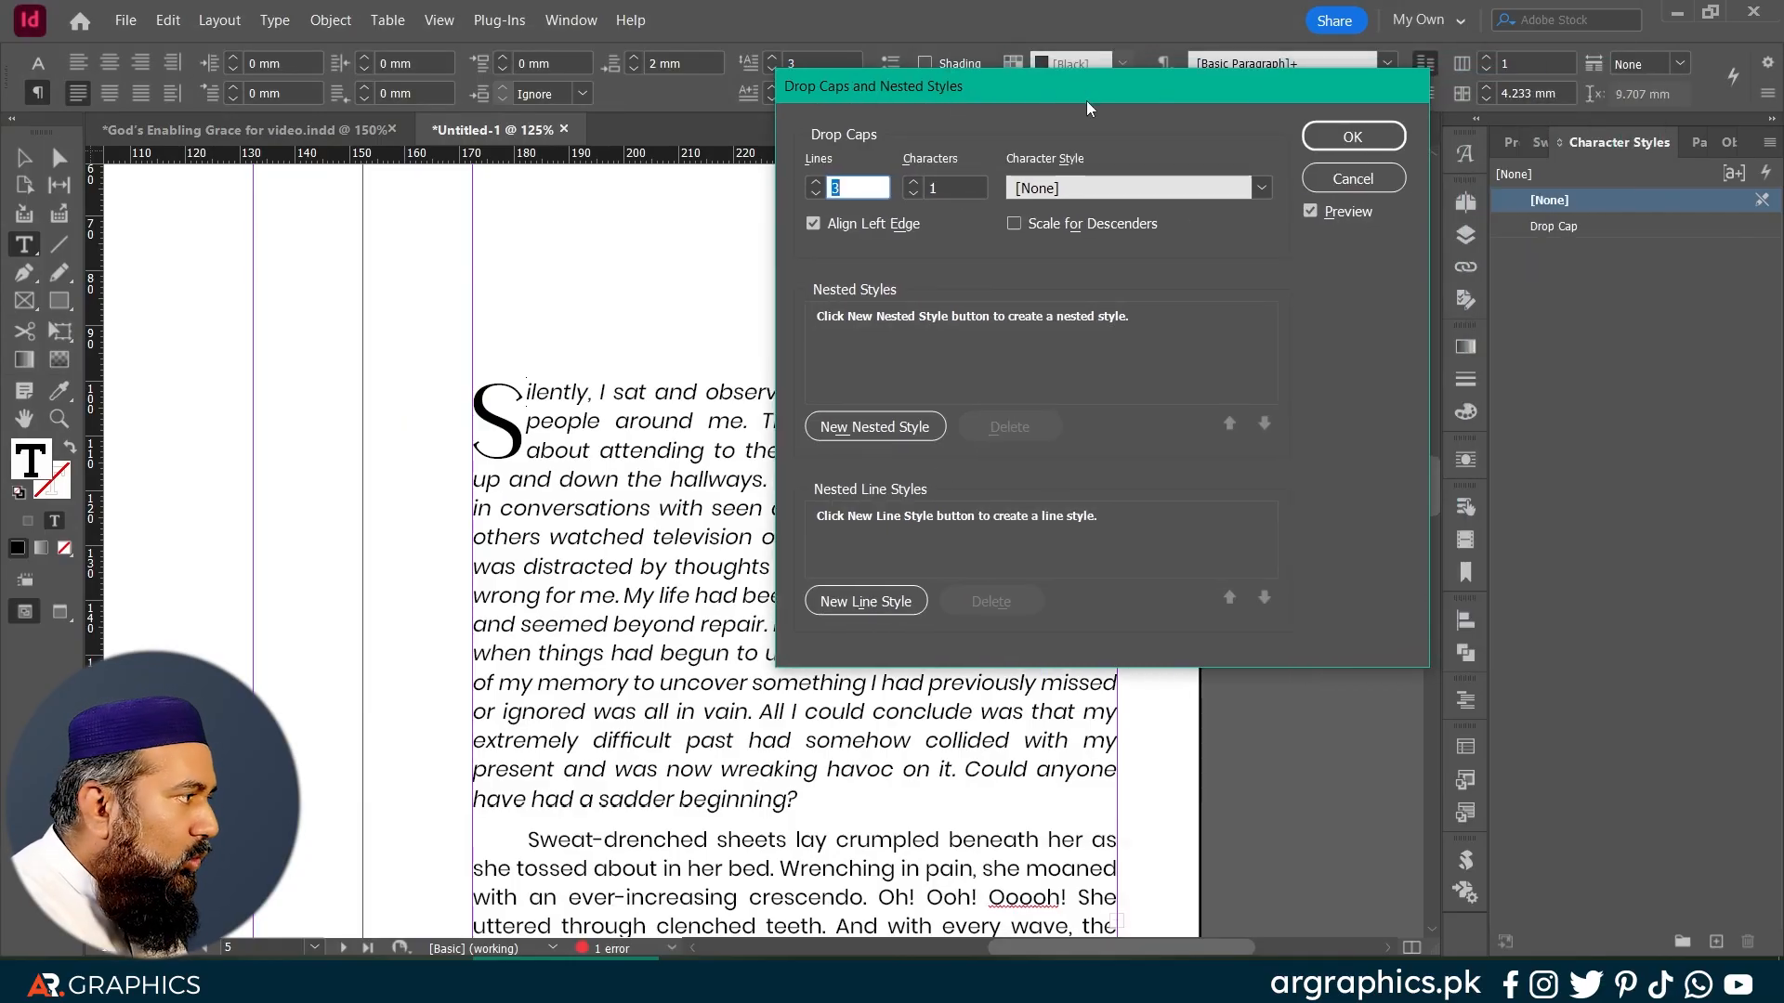
pyautogui.moveTo(1086, 99); pyautogui.dragTo(1072, 104)
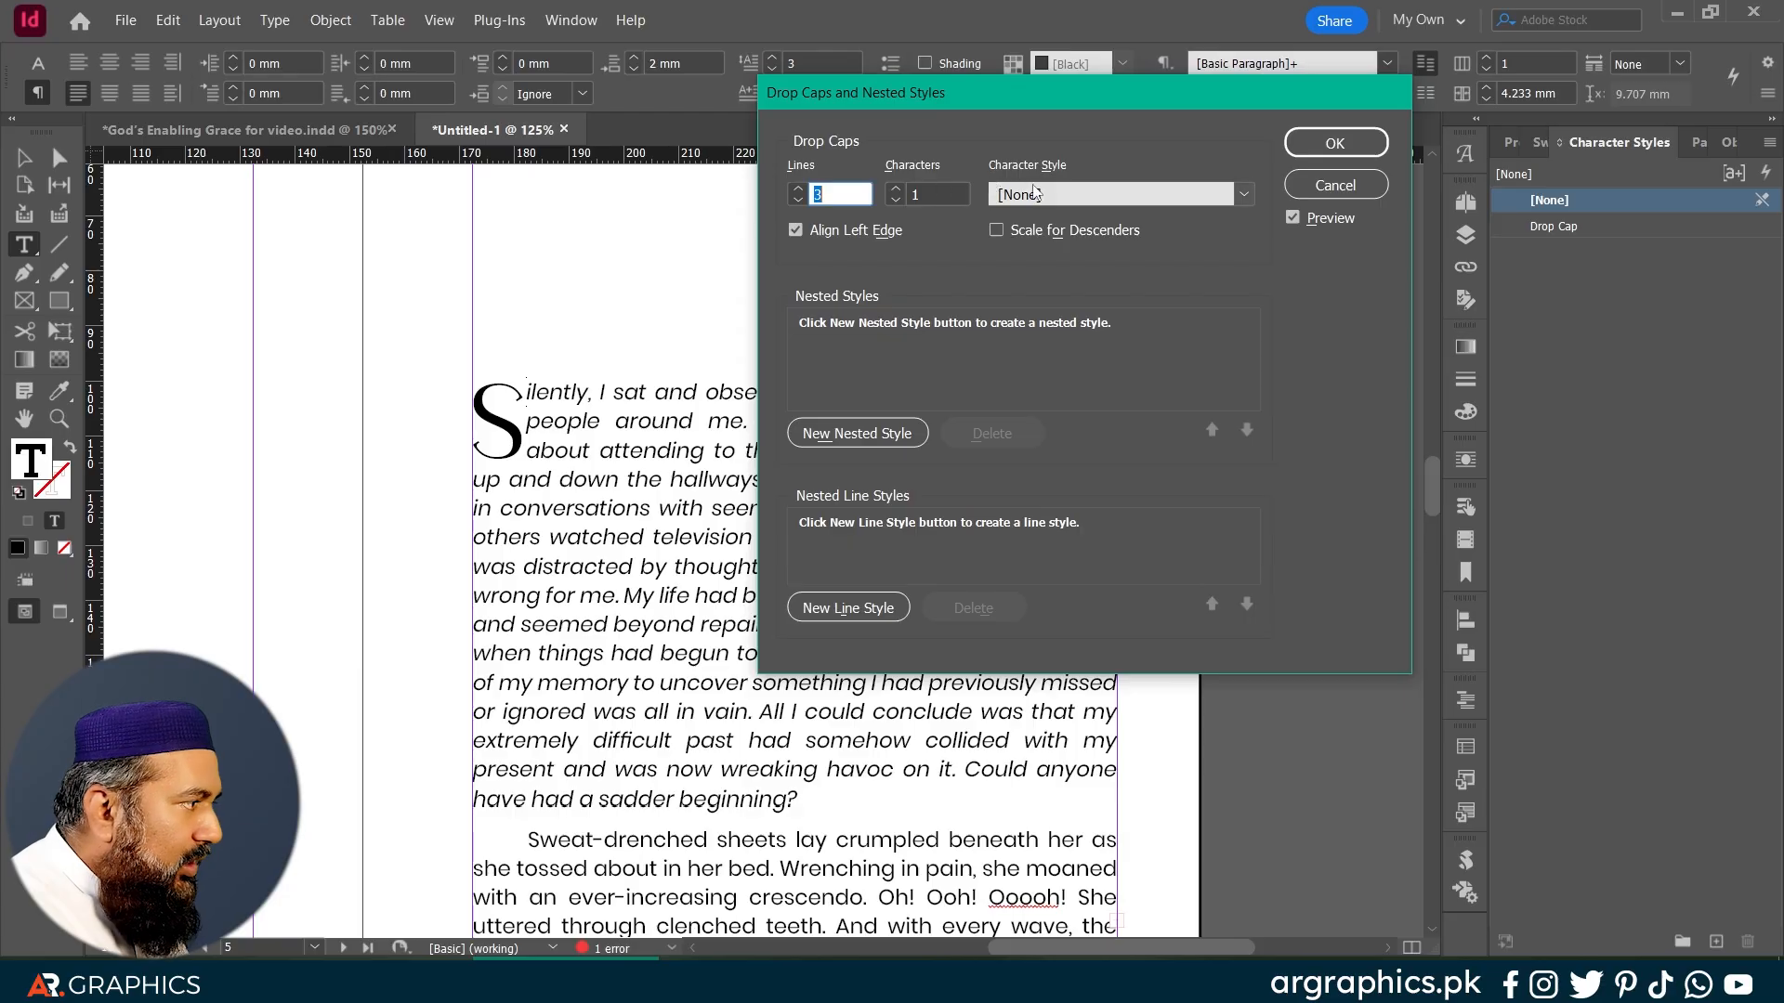
pyautogui.click(1070, 197)
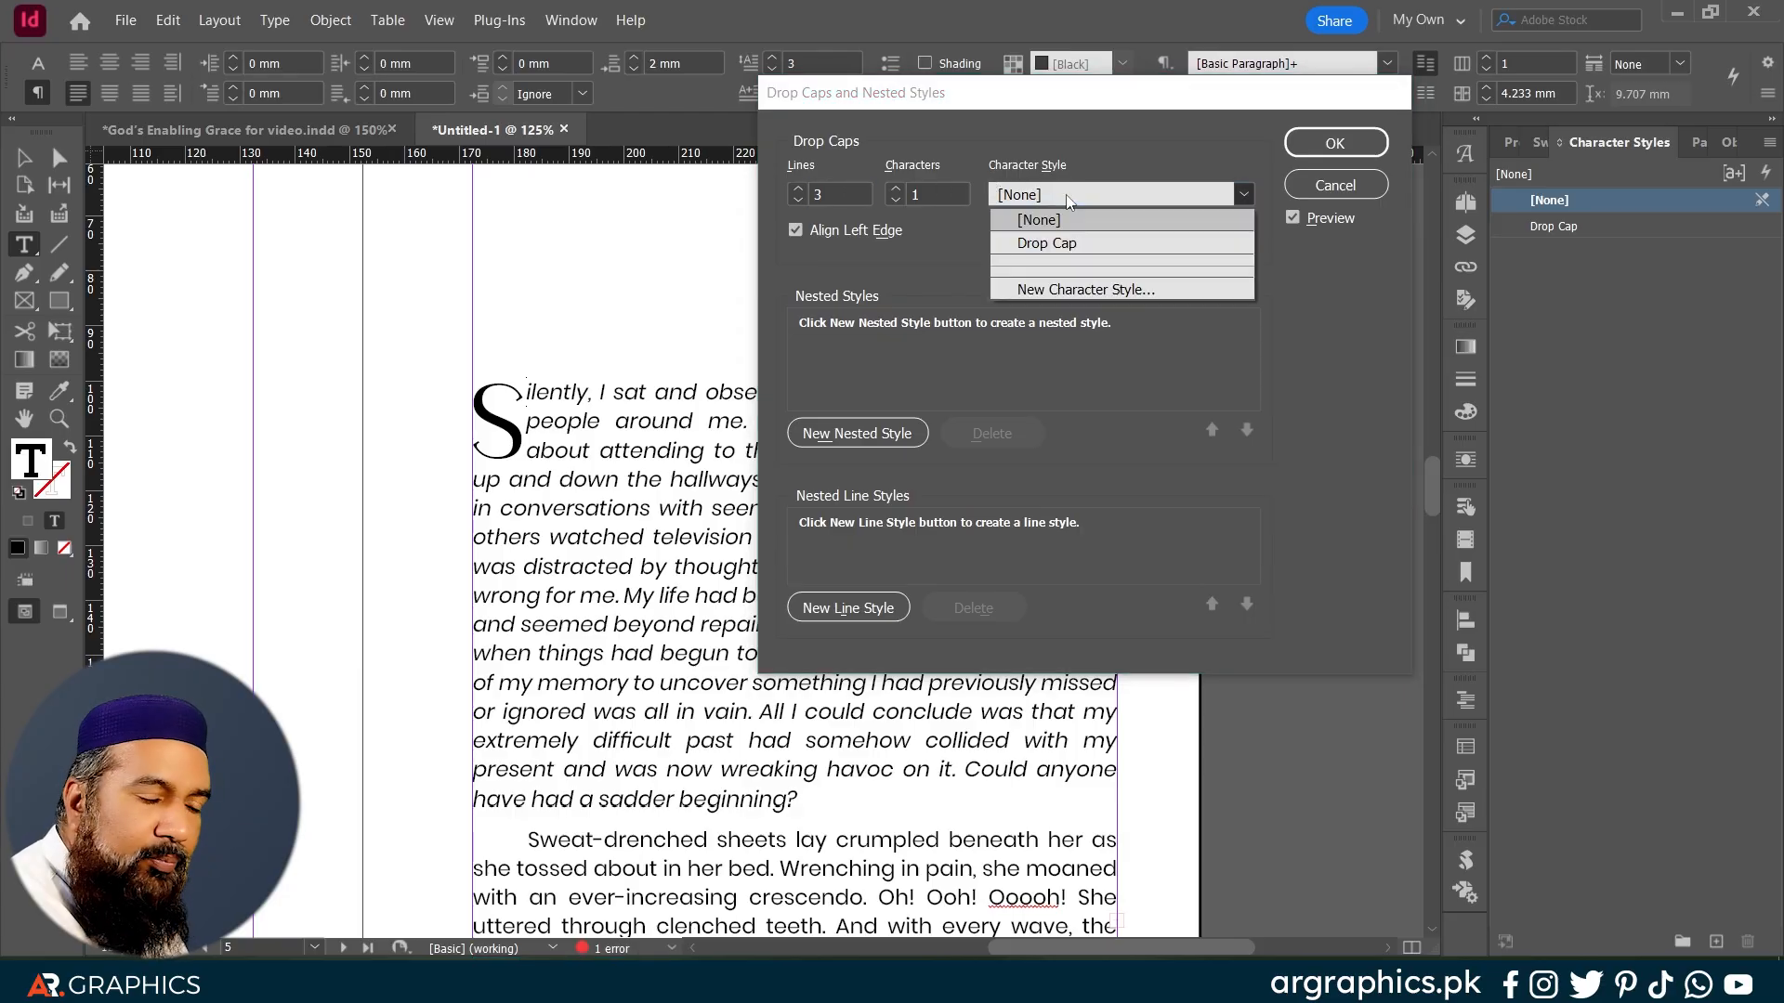
pyautogui.click(1056, 244)
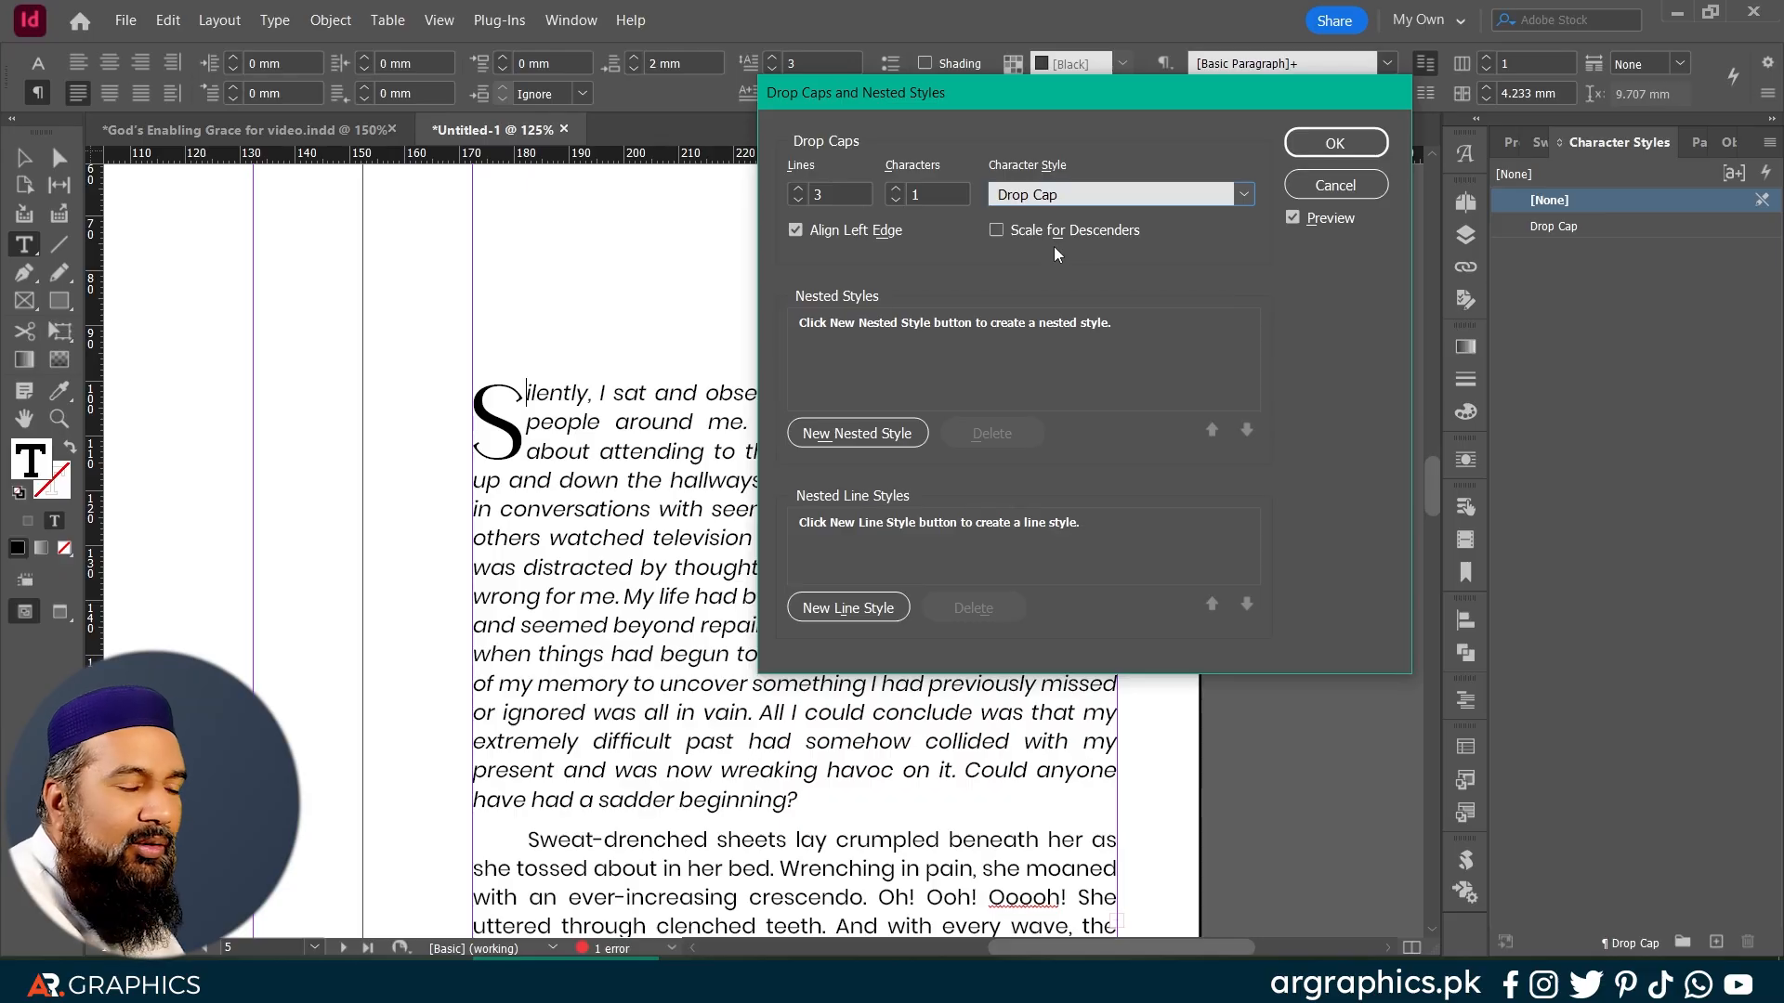
# Step: Compare the initial letter's appearance with the drop cap's character style set to [None] and to Drop Cap, ending on Drop Cap
pyautogui.click(1059, 194)
pyautogui.click(1065, 210)
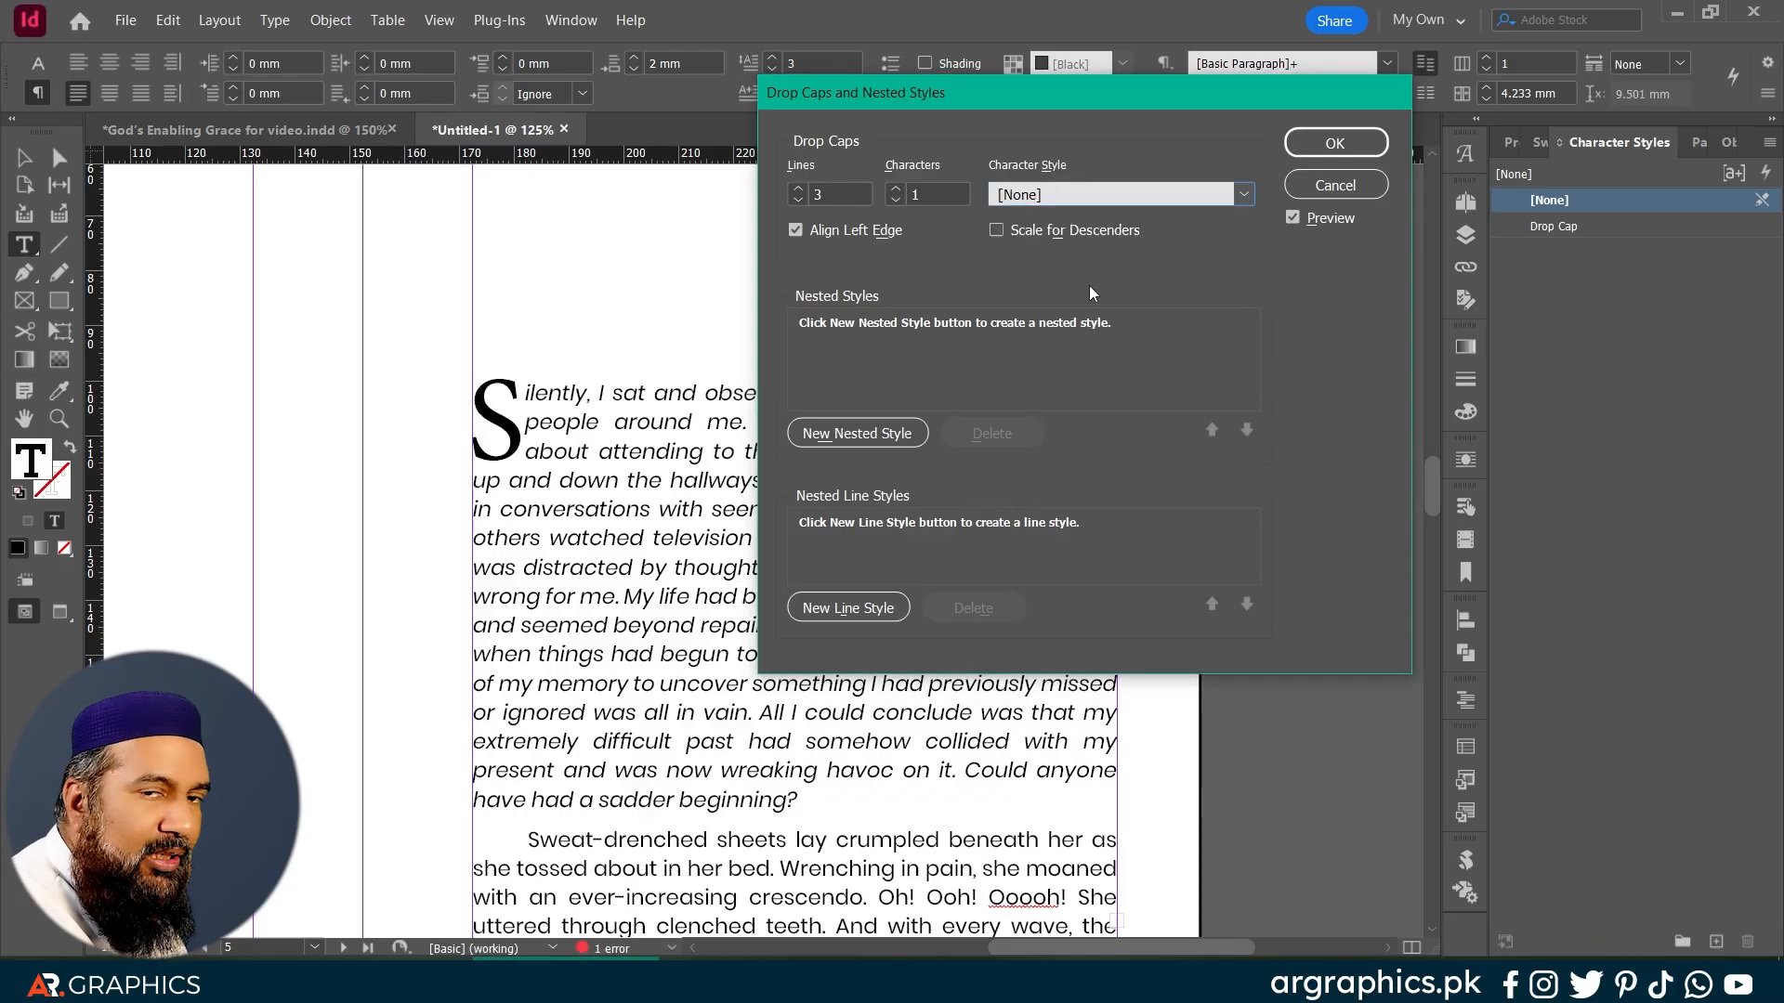
pyautogui.click(1083, 194)
pyautogui.click(1057, 245)
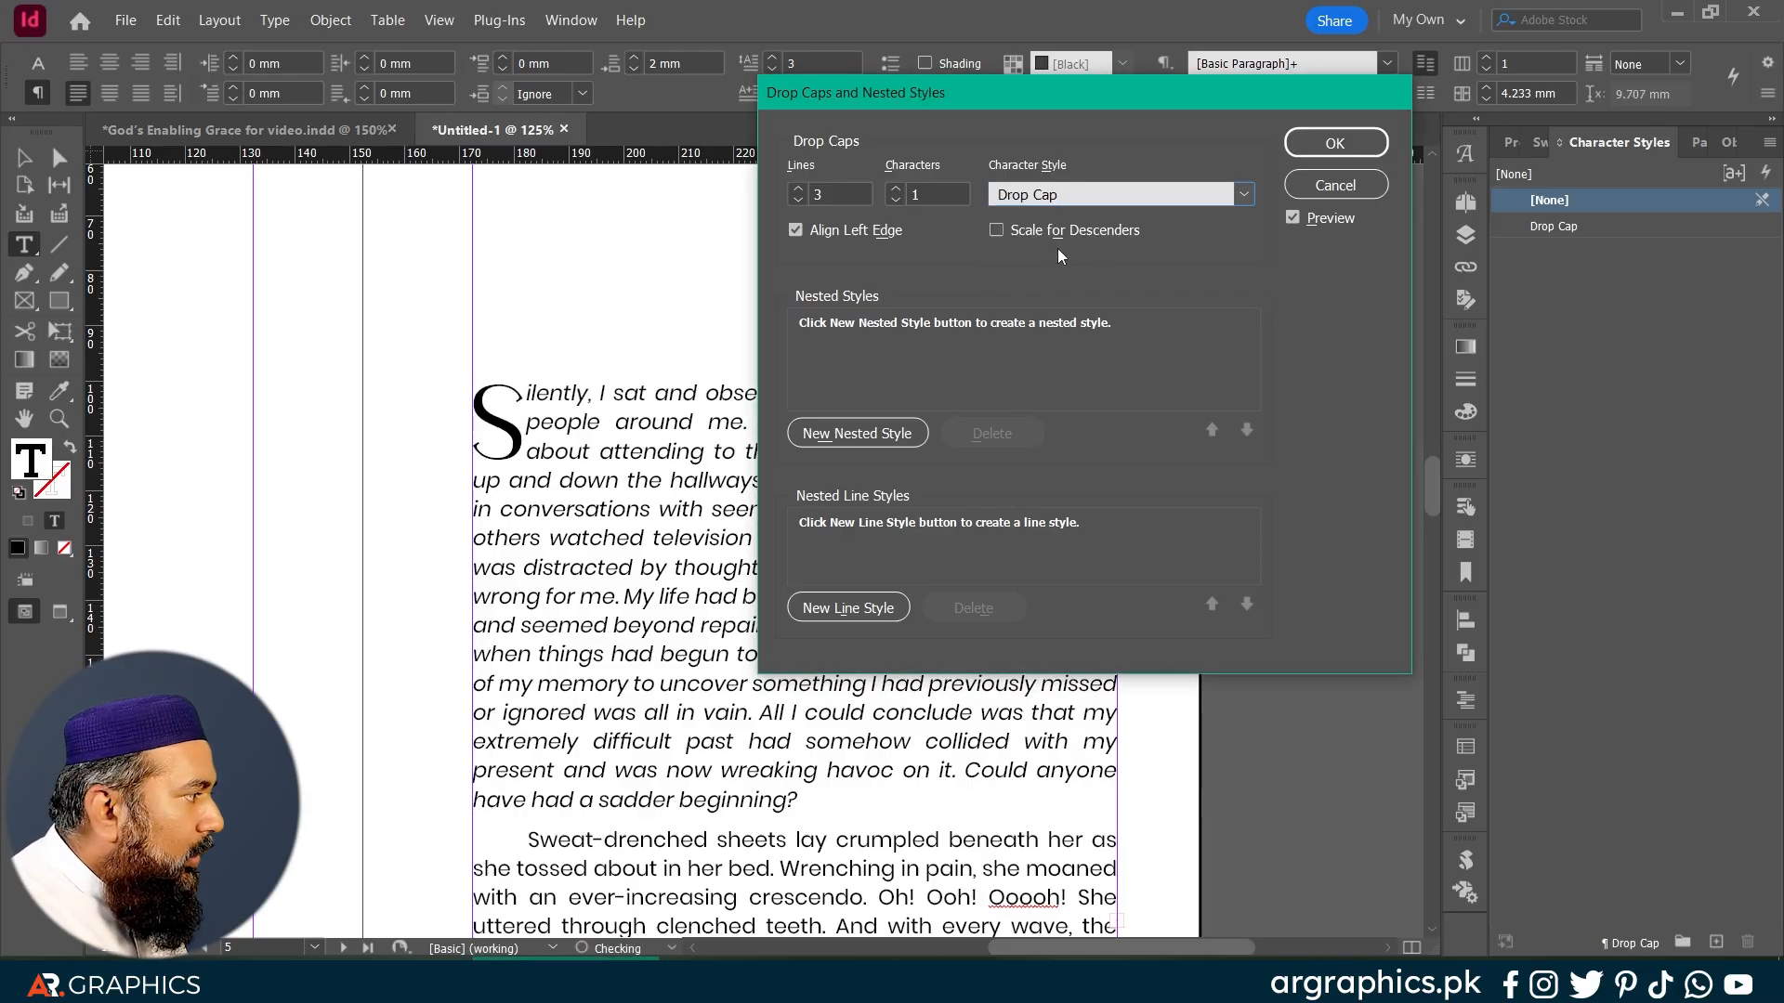
pyautogui.click(1113, 194)
pyautogui.click(1039, 219)
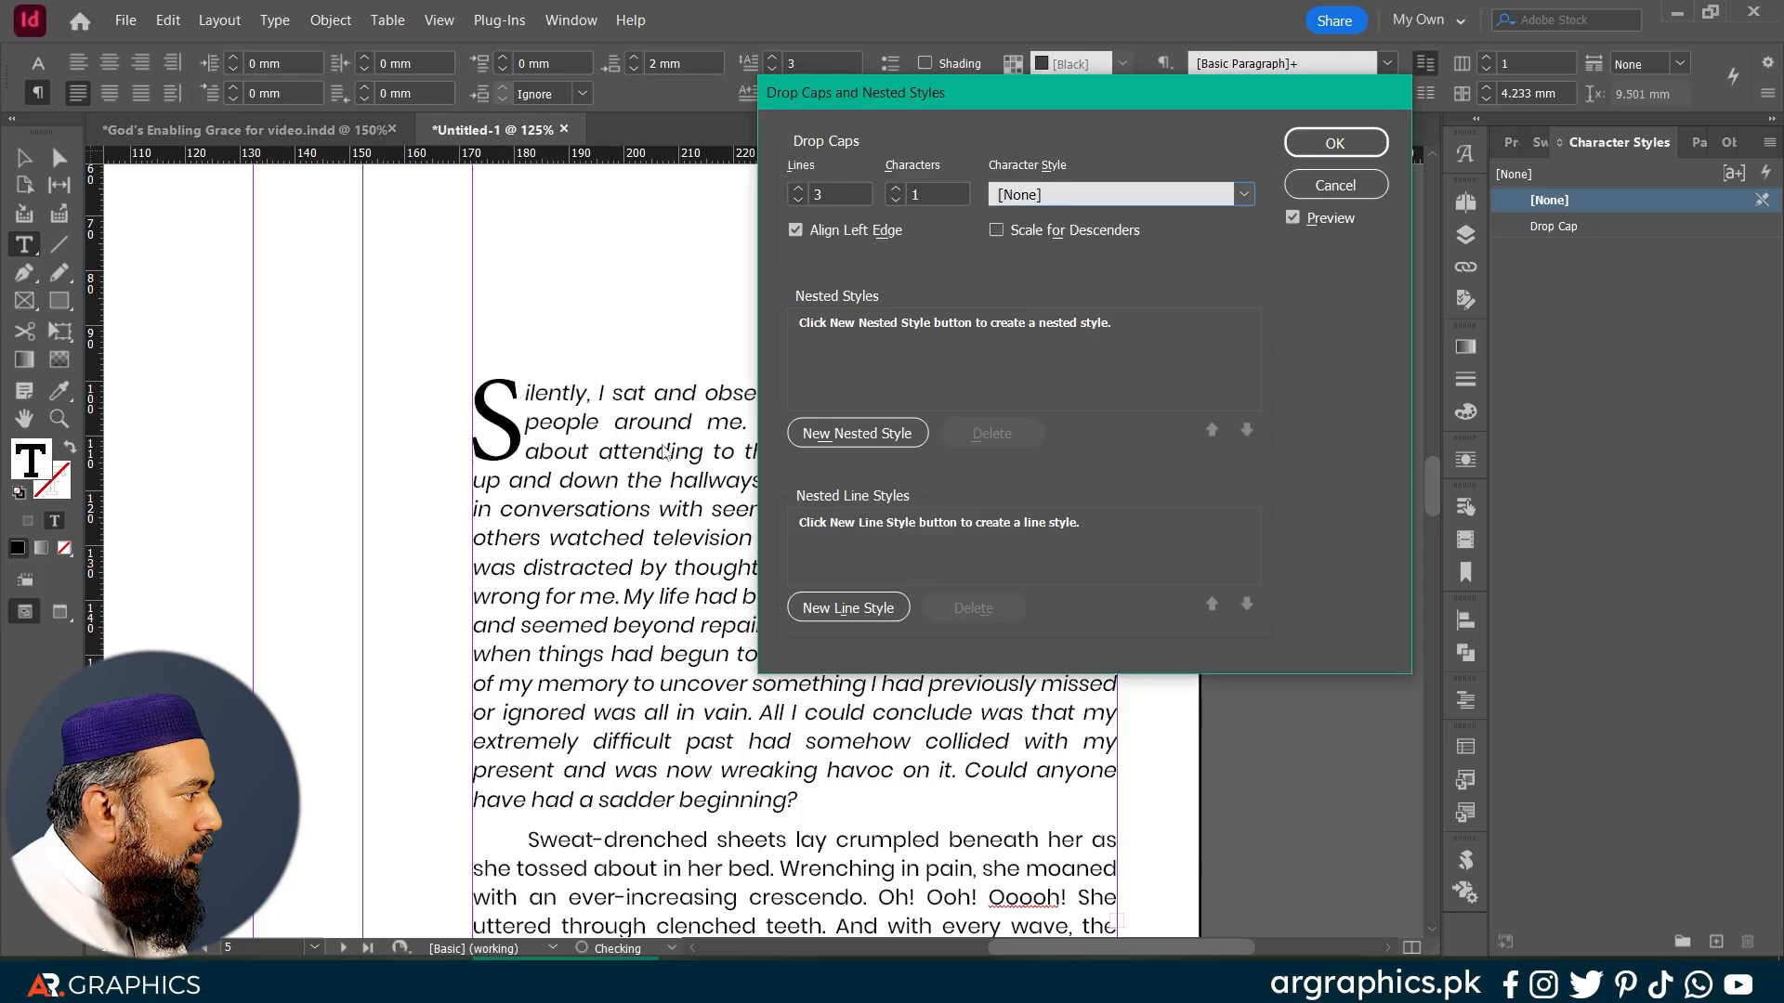
pyautogui.click(1040, 194)
pyautogui.click(1053, 241)
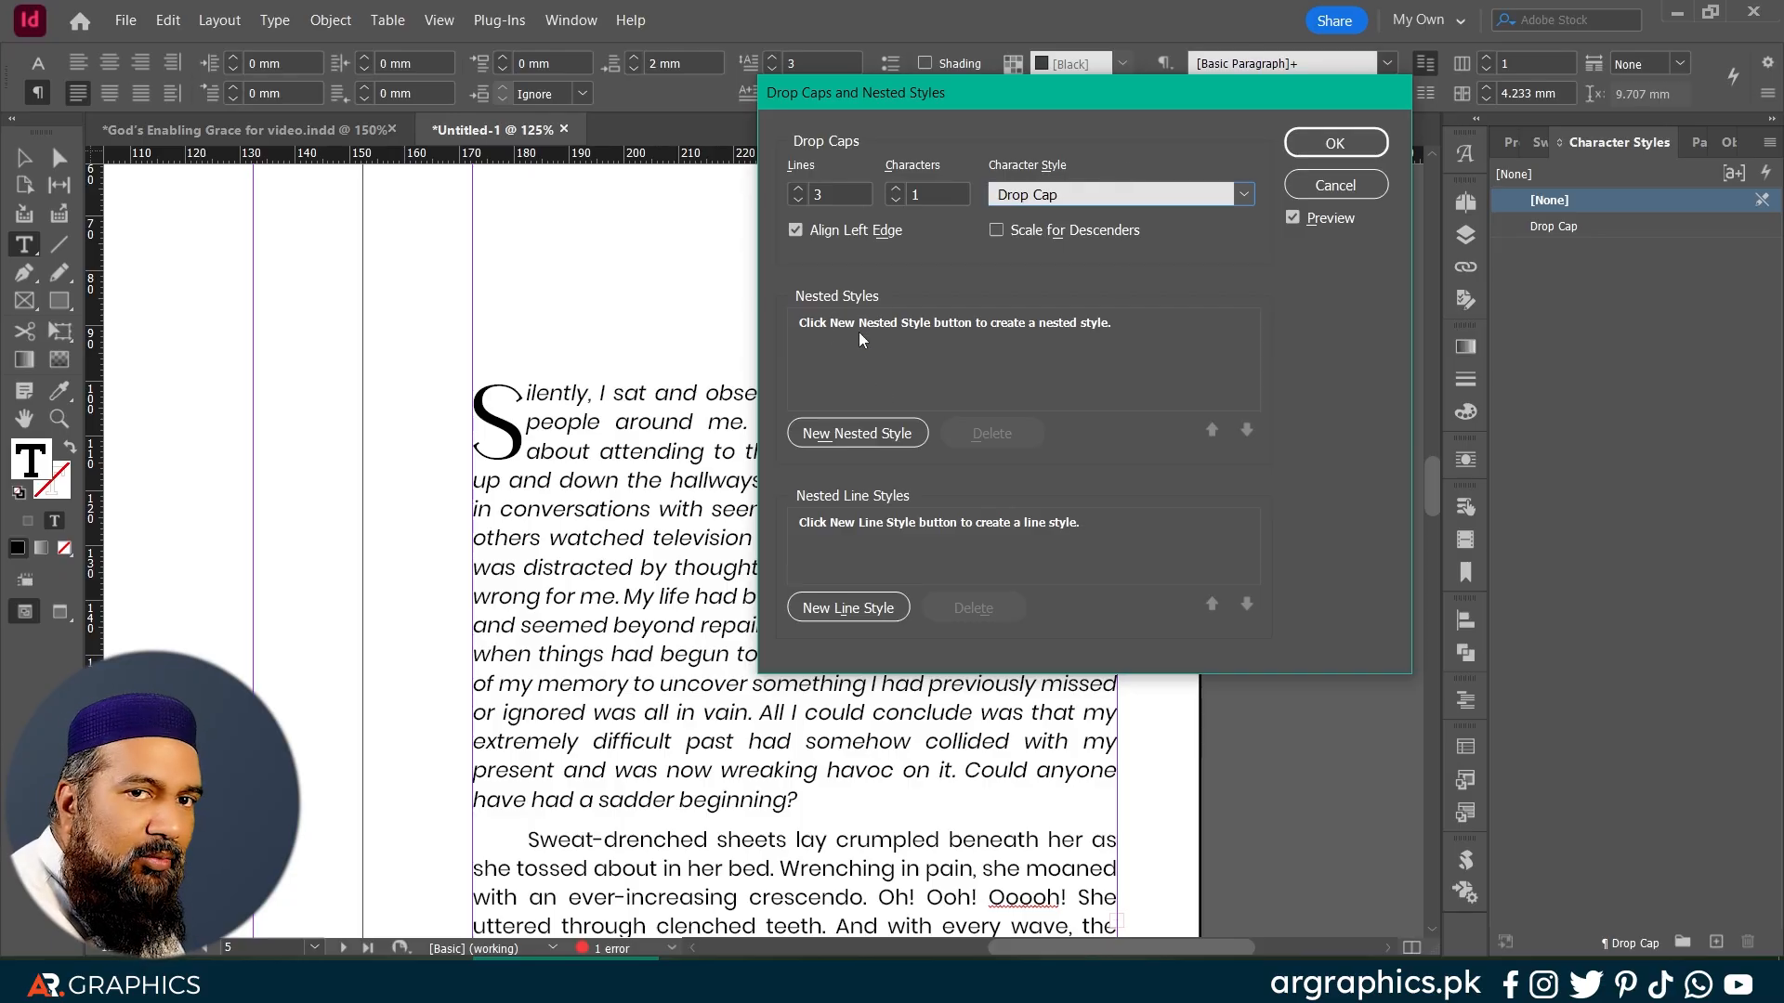
# Step: Add a nested style applying Drop Cap through 1 Words, view its range options, and delete it
pyautogui.click(847, 435)
pyautogui.click(955, 322)
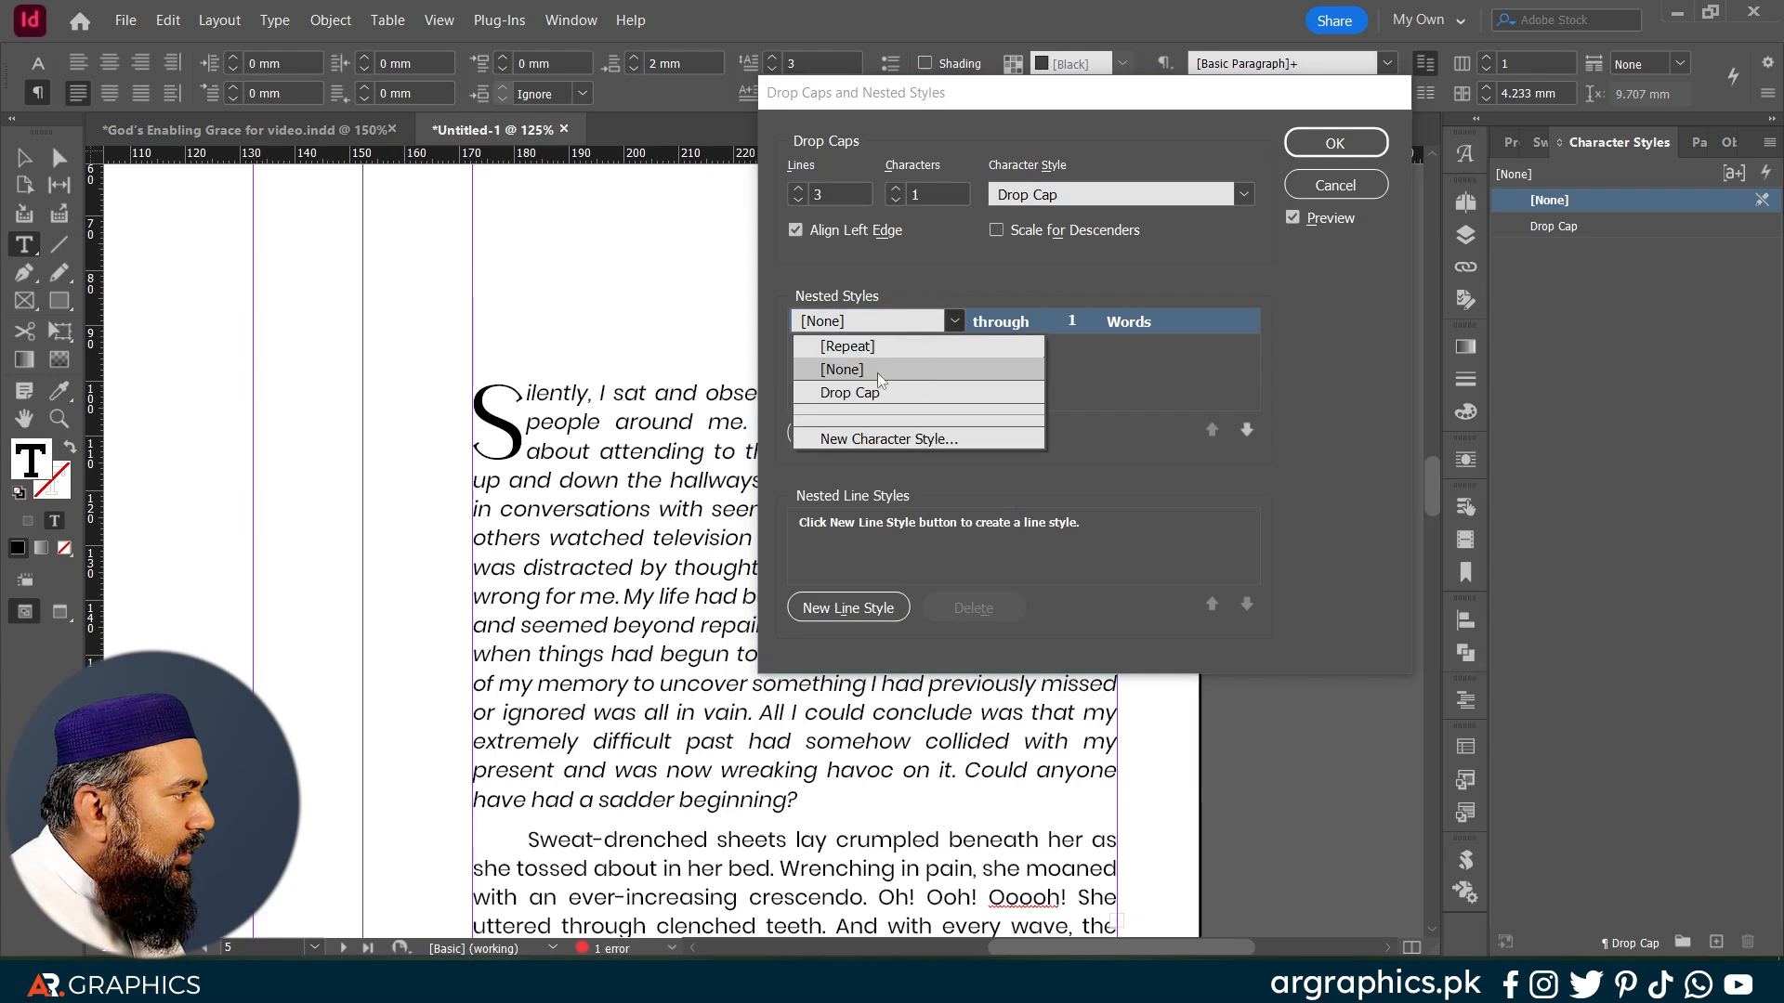
pyautogui.click(850, 391)
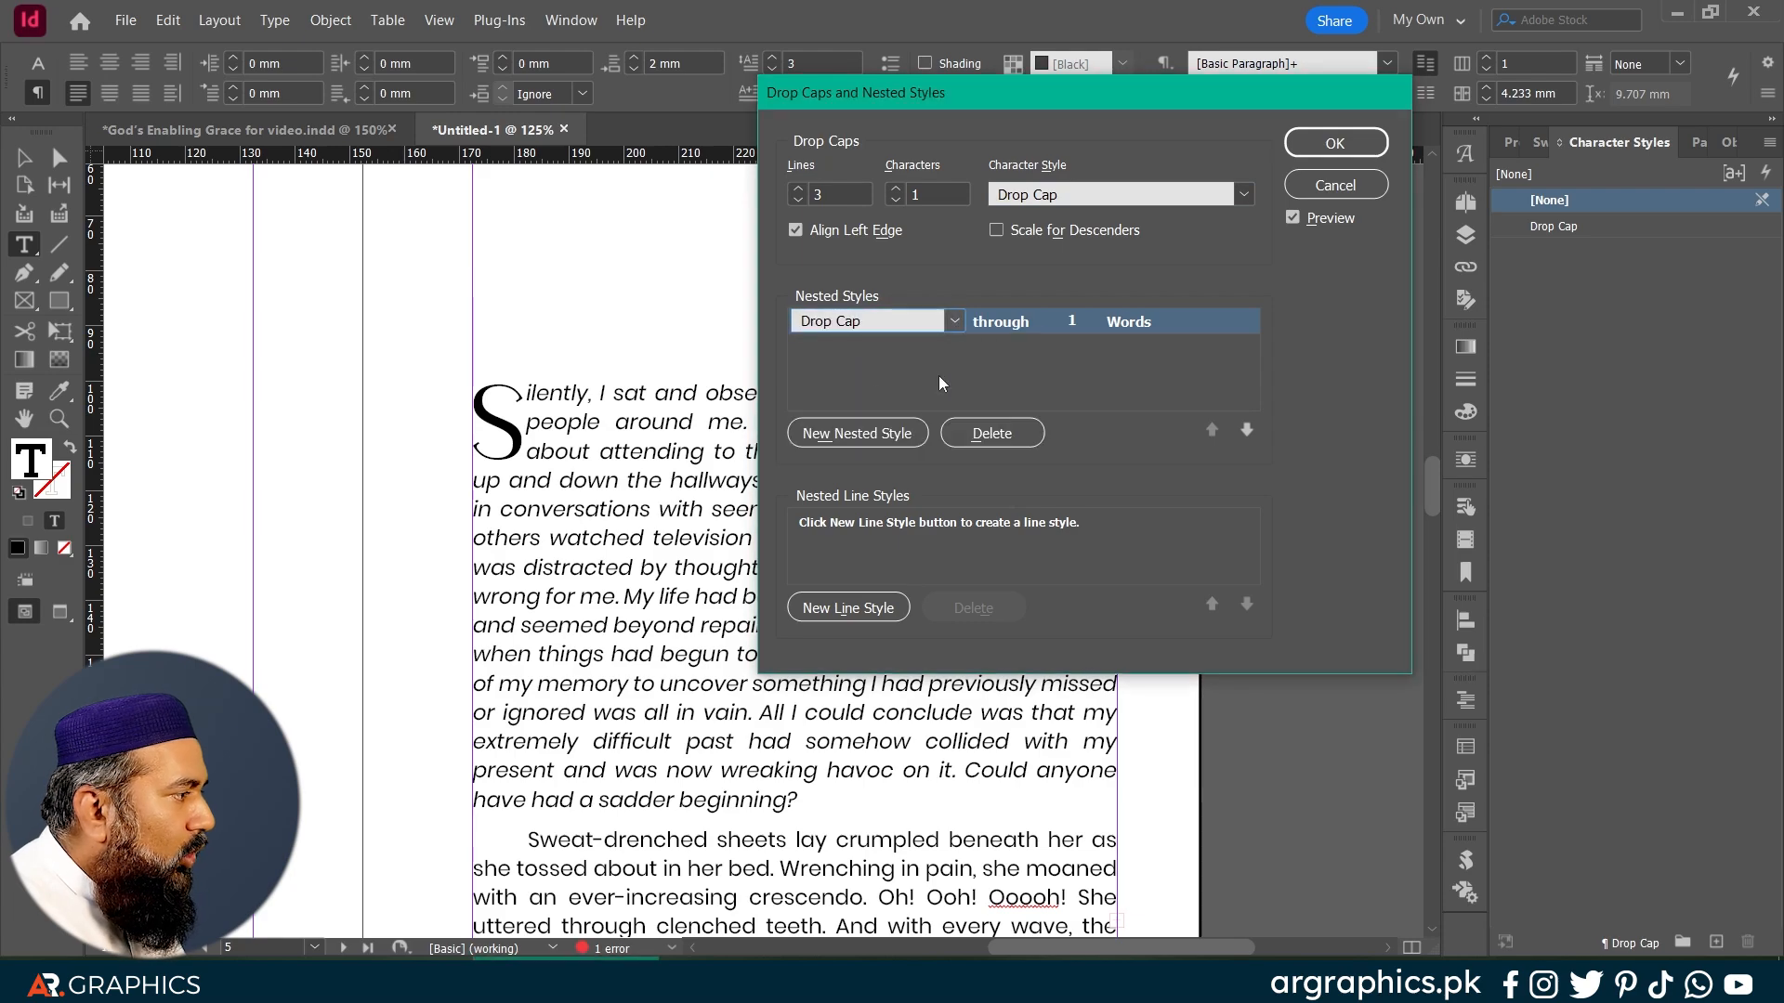
pyautogui.click(1111, 321)
pyautogui.click(1216, 322)
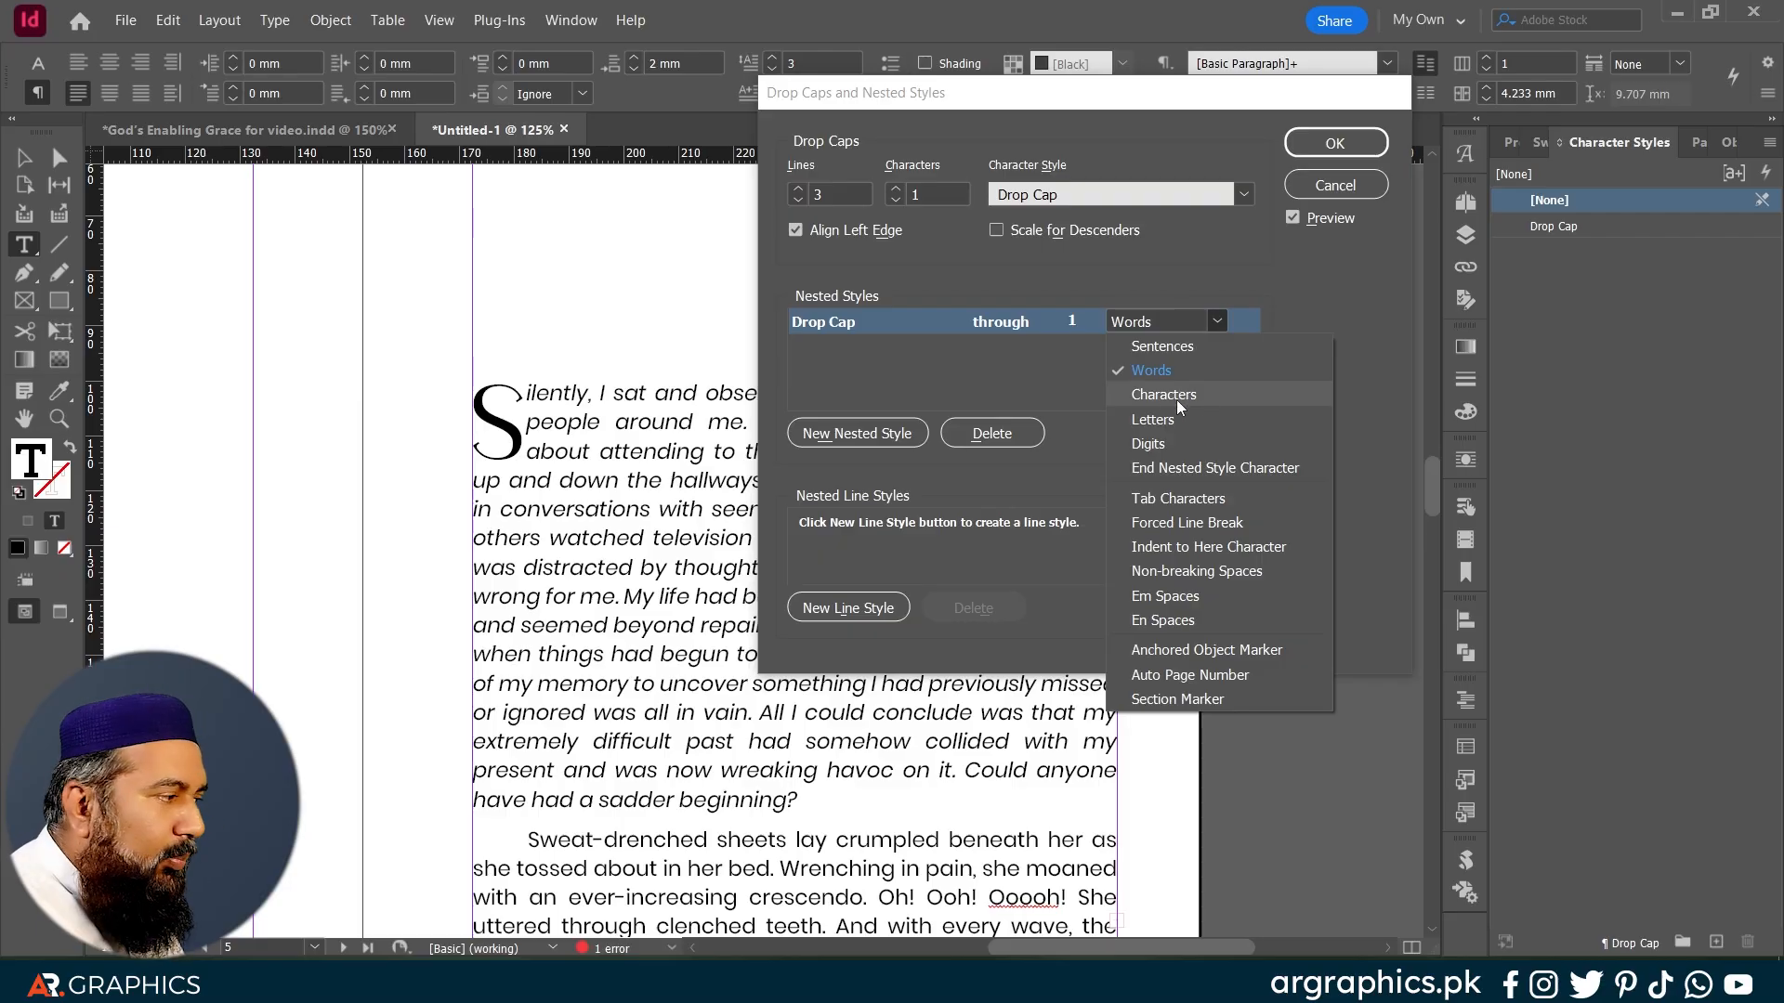
pyautogui.click(1048, 386)
pyautogui.click(1123, 329)
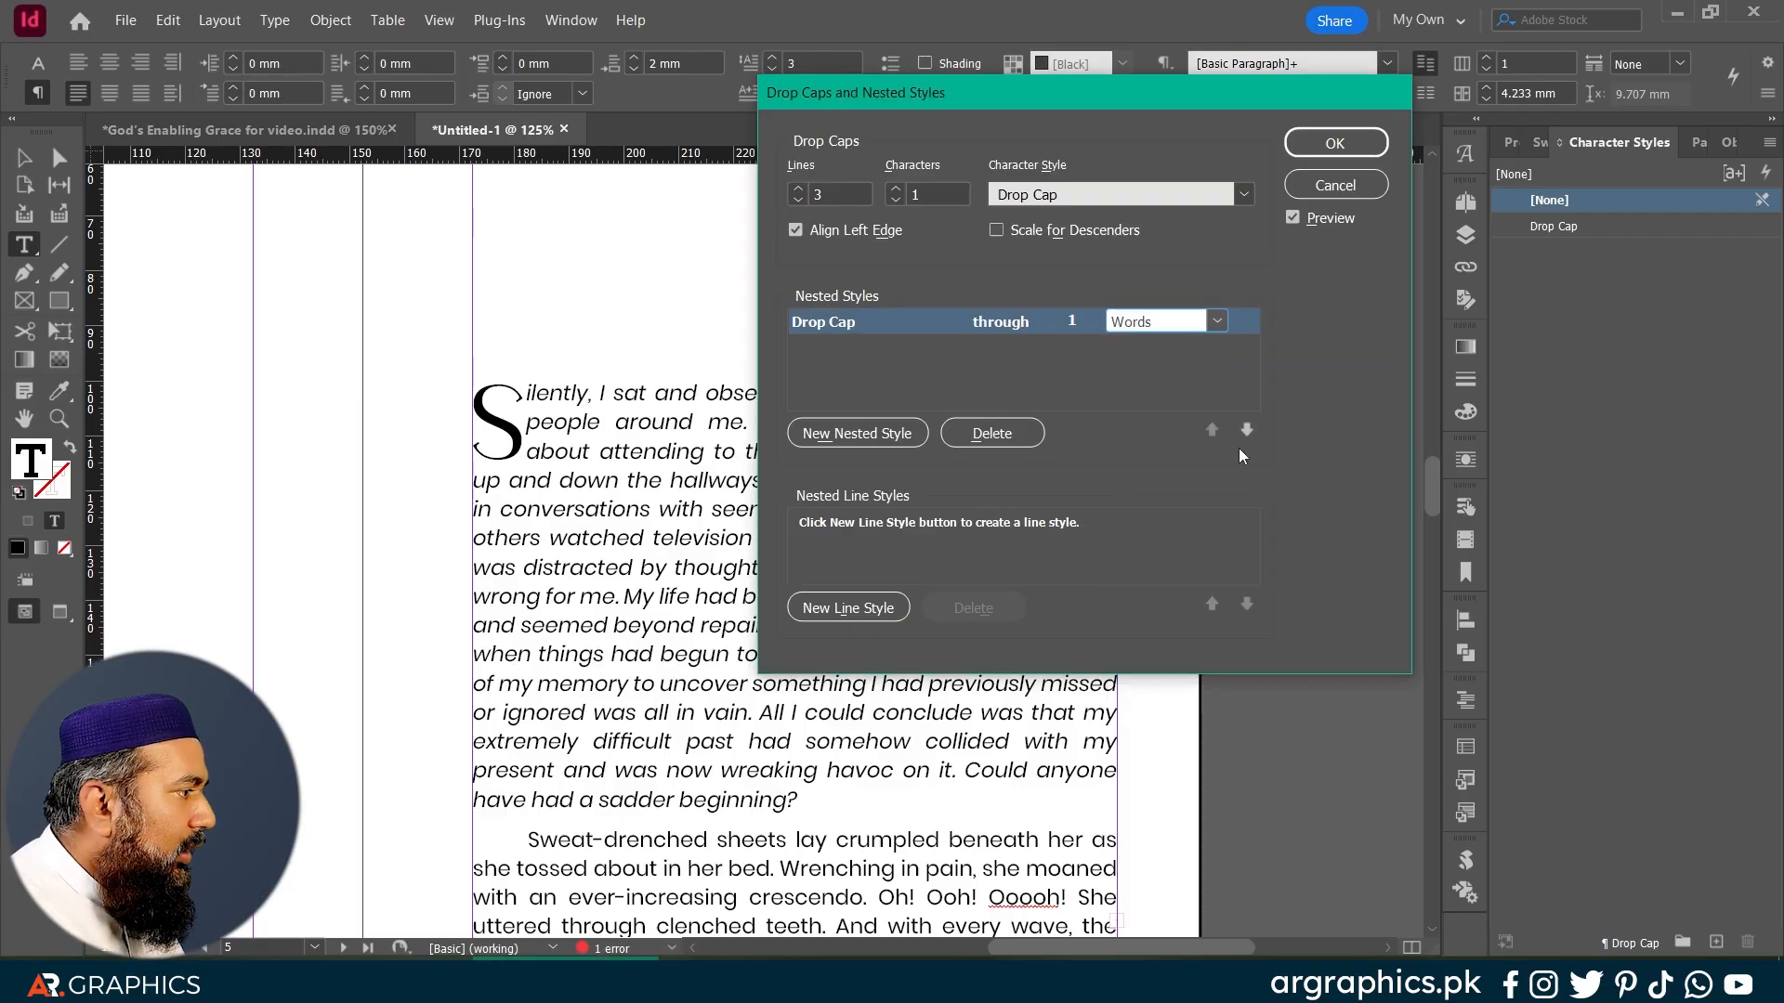
pyautogui.click(990, 433)
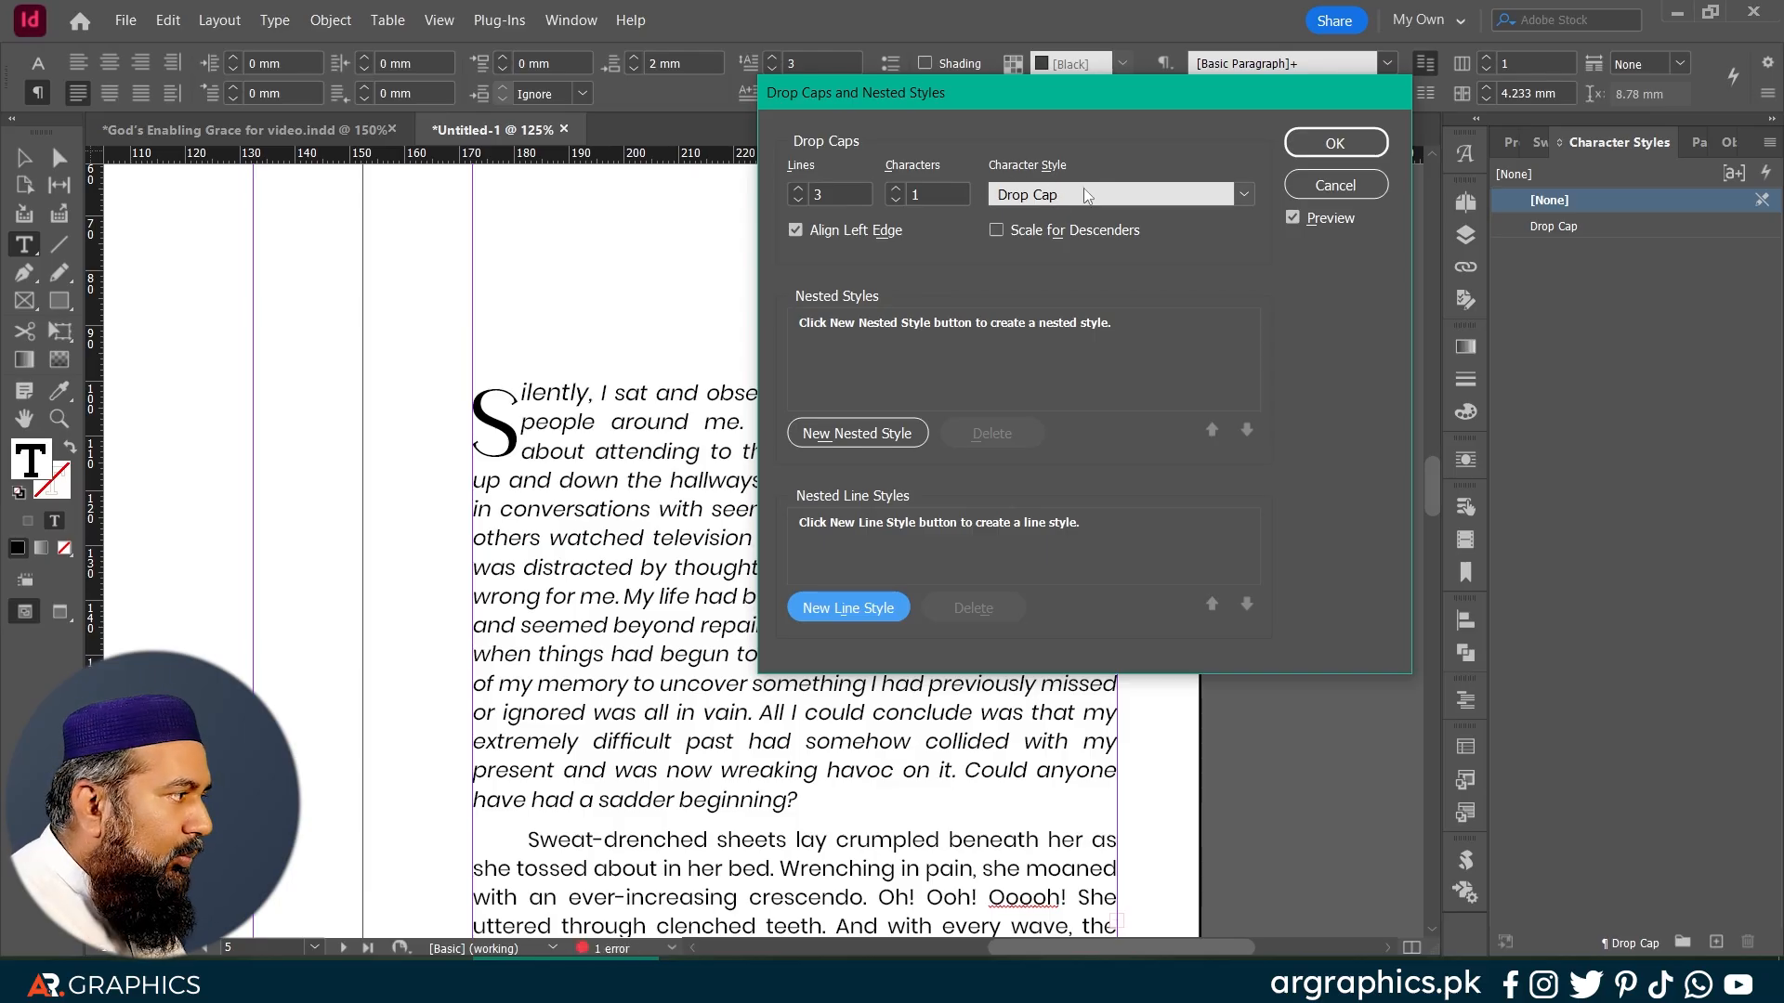
# Step: Apply the drop cap settings to the opening paragraph
pyautogui.click(1320, 145)
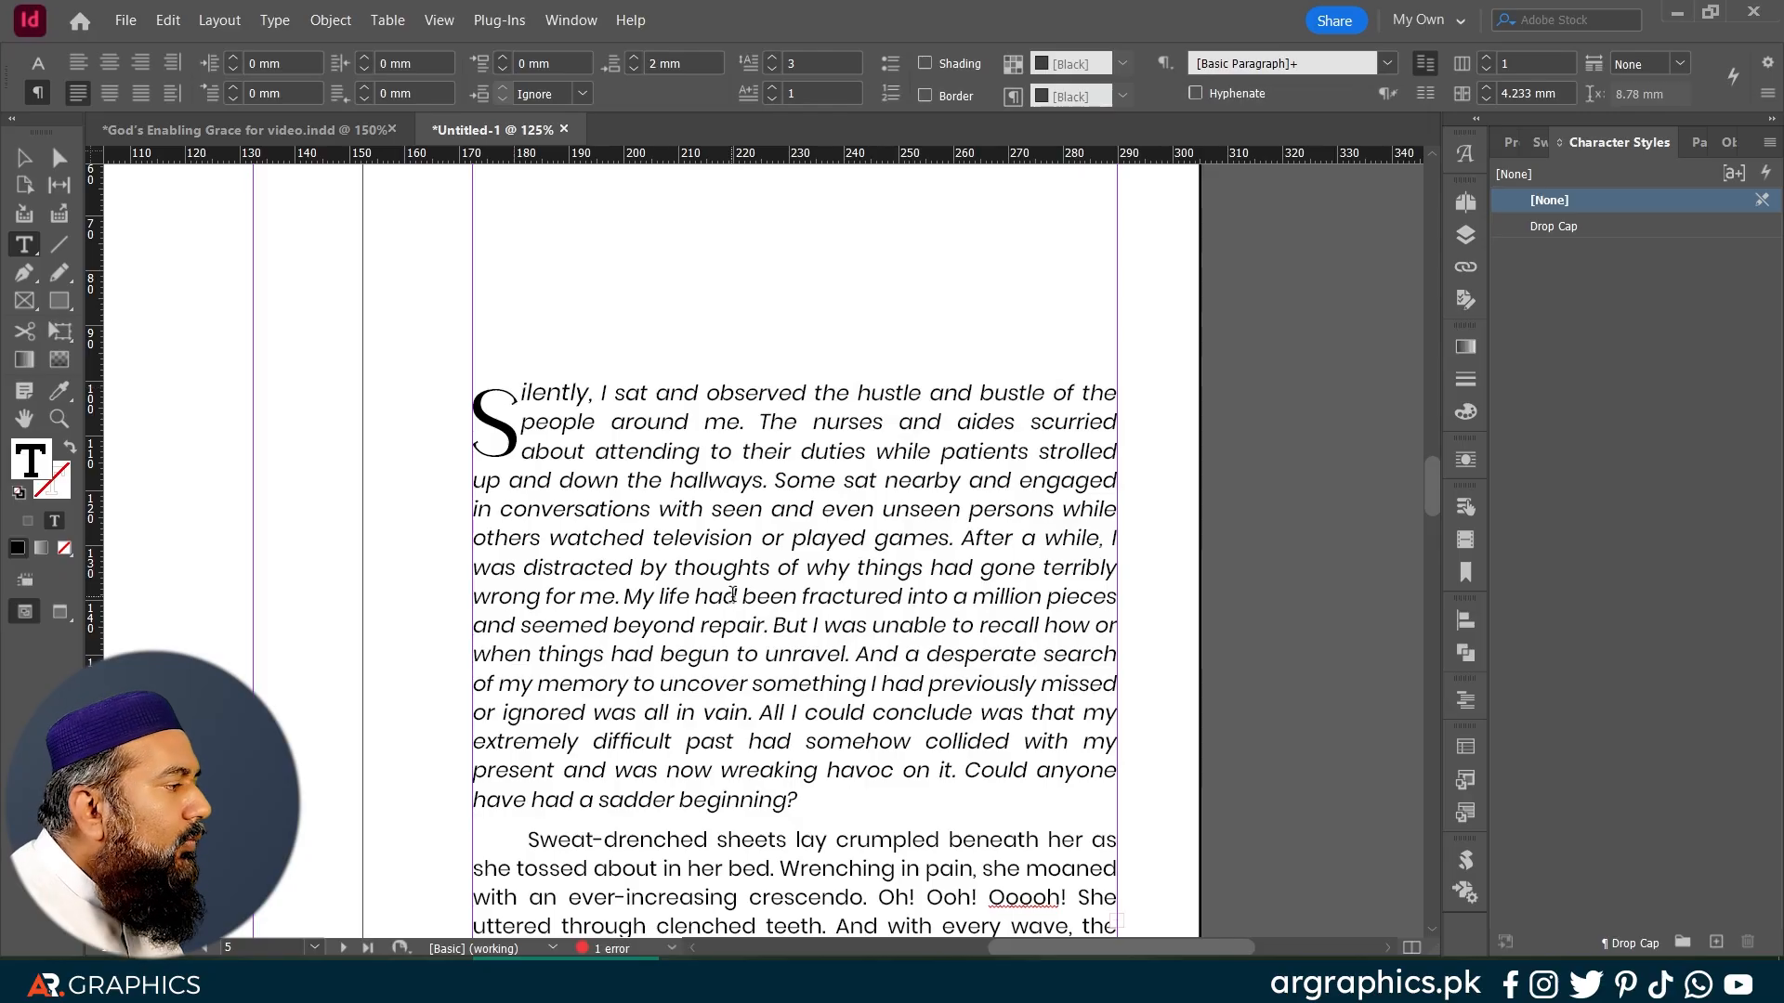
# Step: Create a paragraph style named First Paragraph from the italic opening paragraph with the drop cap
pyautogui.scroll(-1, 733, 594)
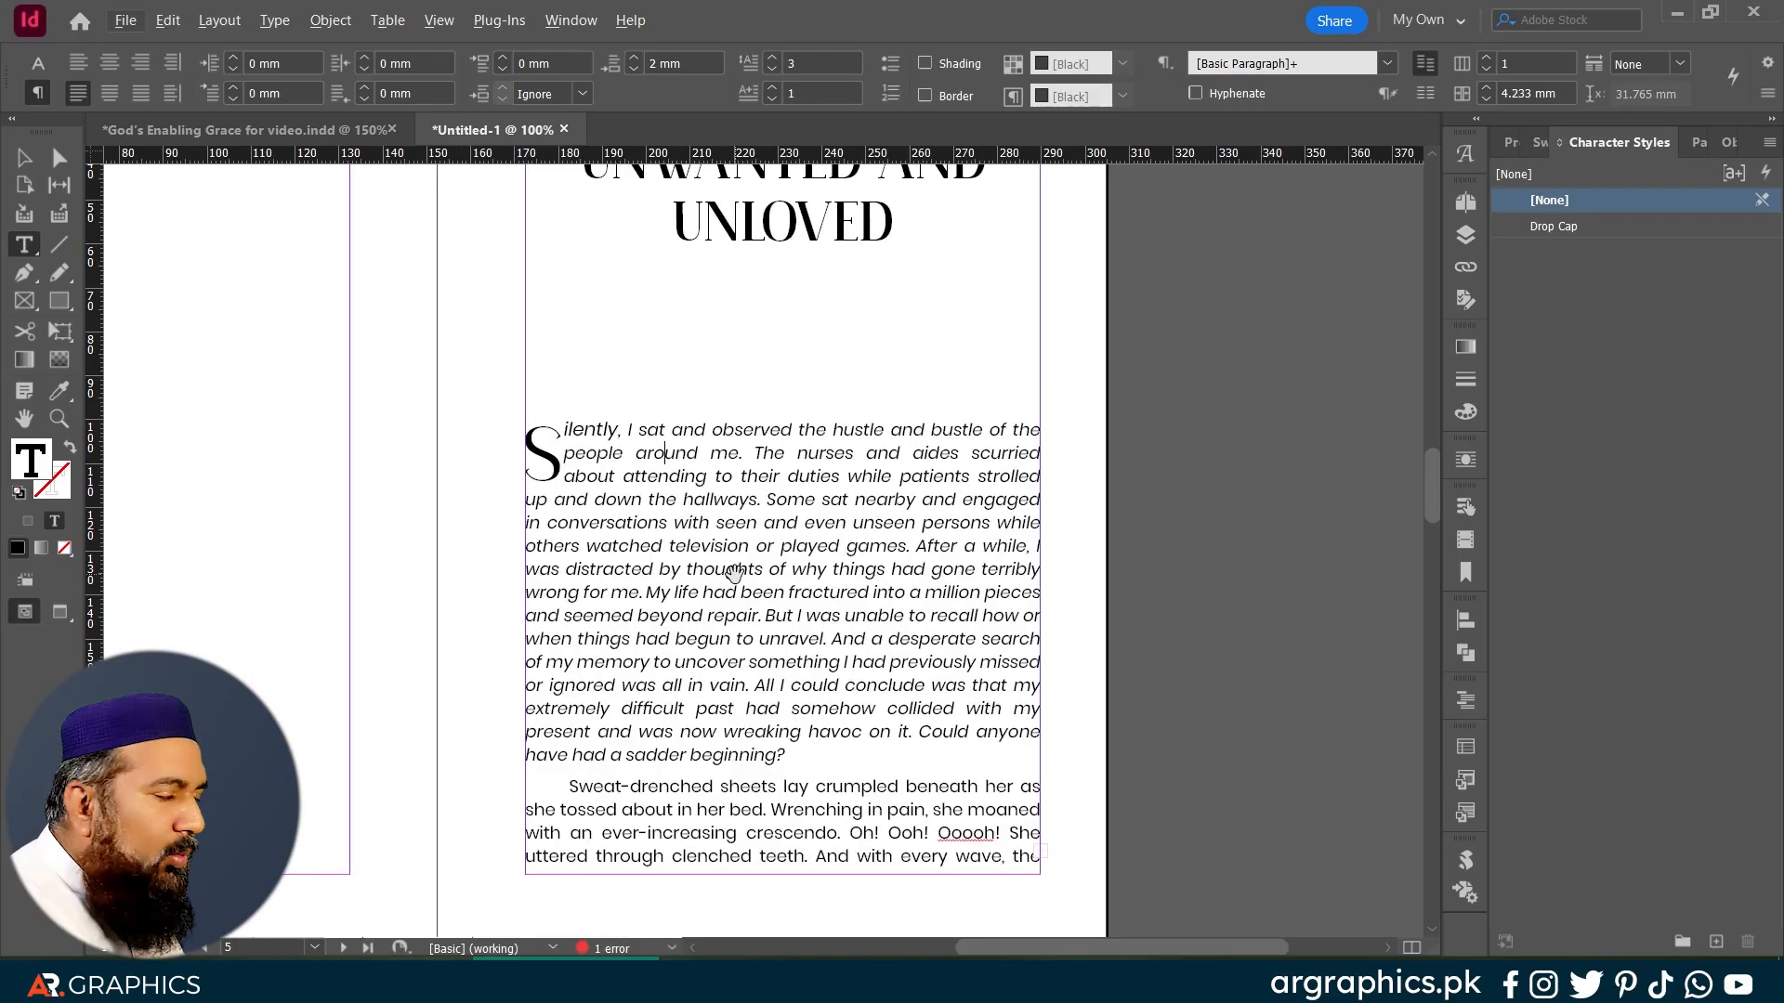
pyautogui.scroll(-3, 733, 574)
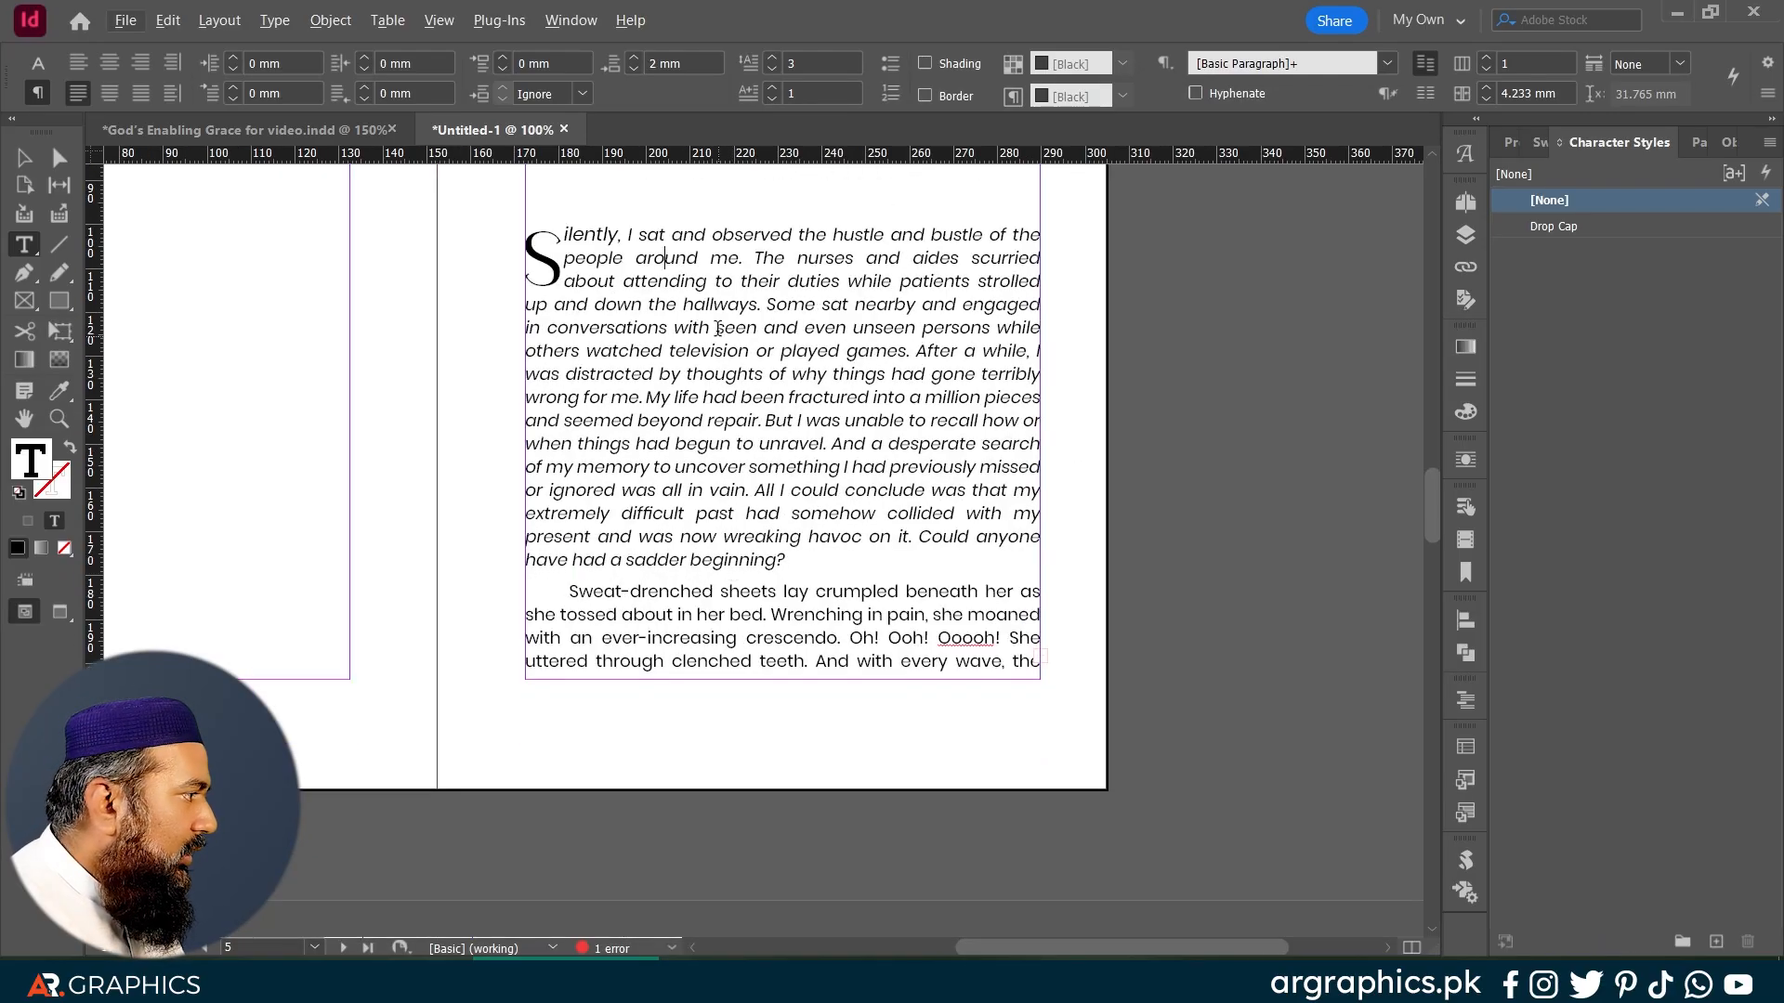
pyautogui.click(1698, 144)
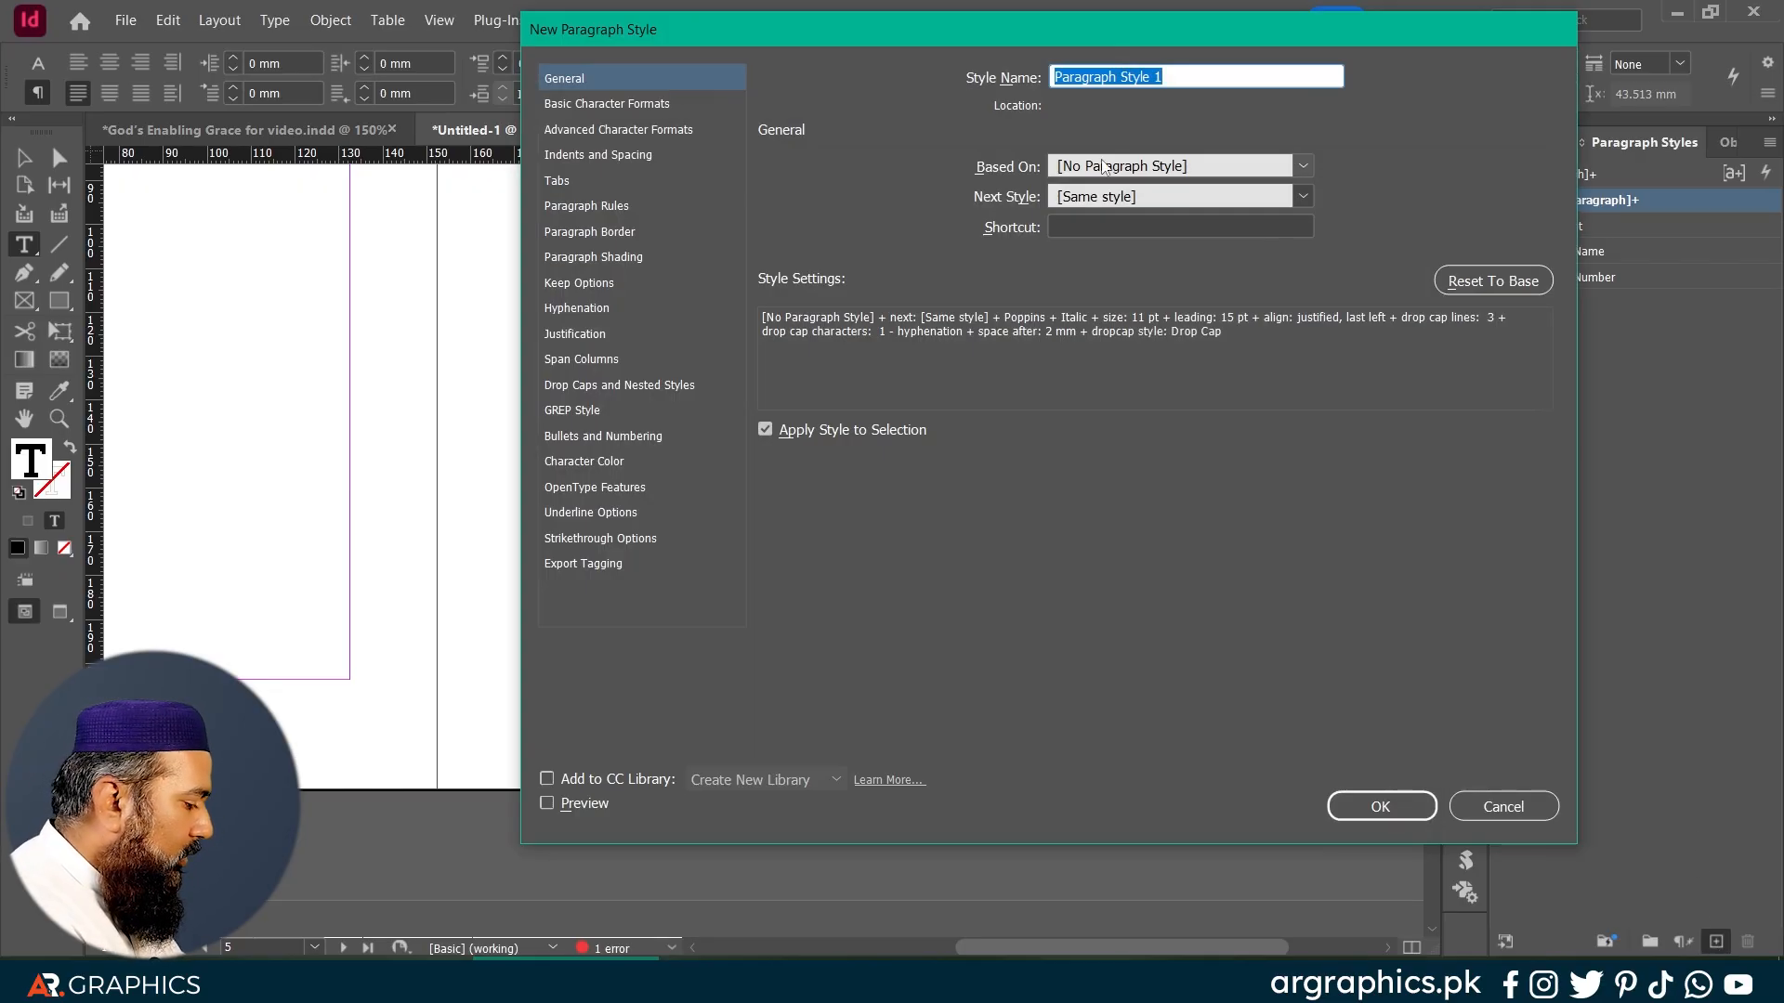
pyautogui.write('First Para')
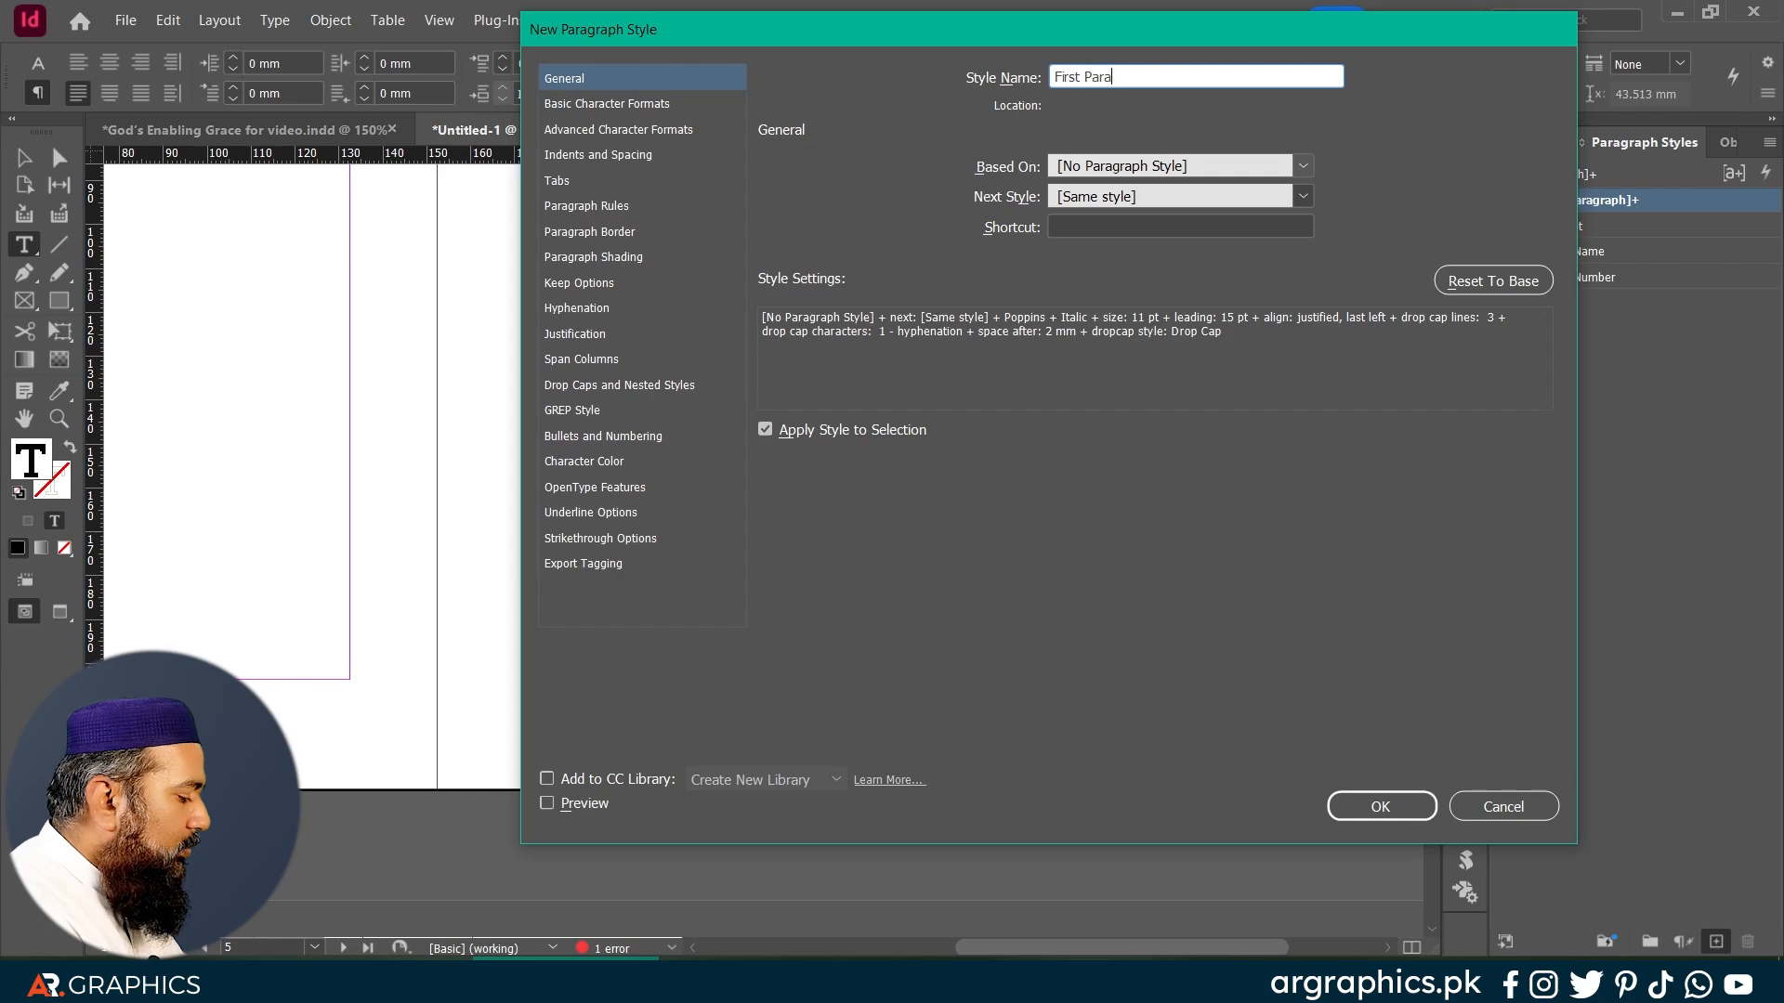
pyautogui.write('graph')
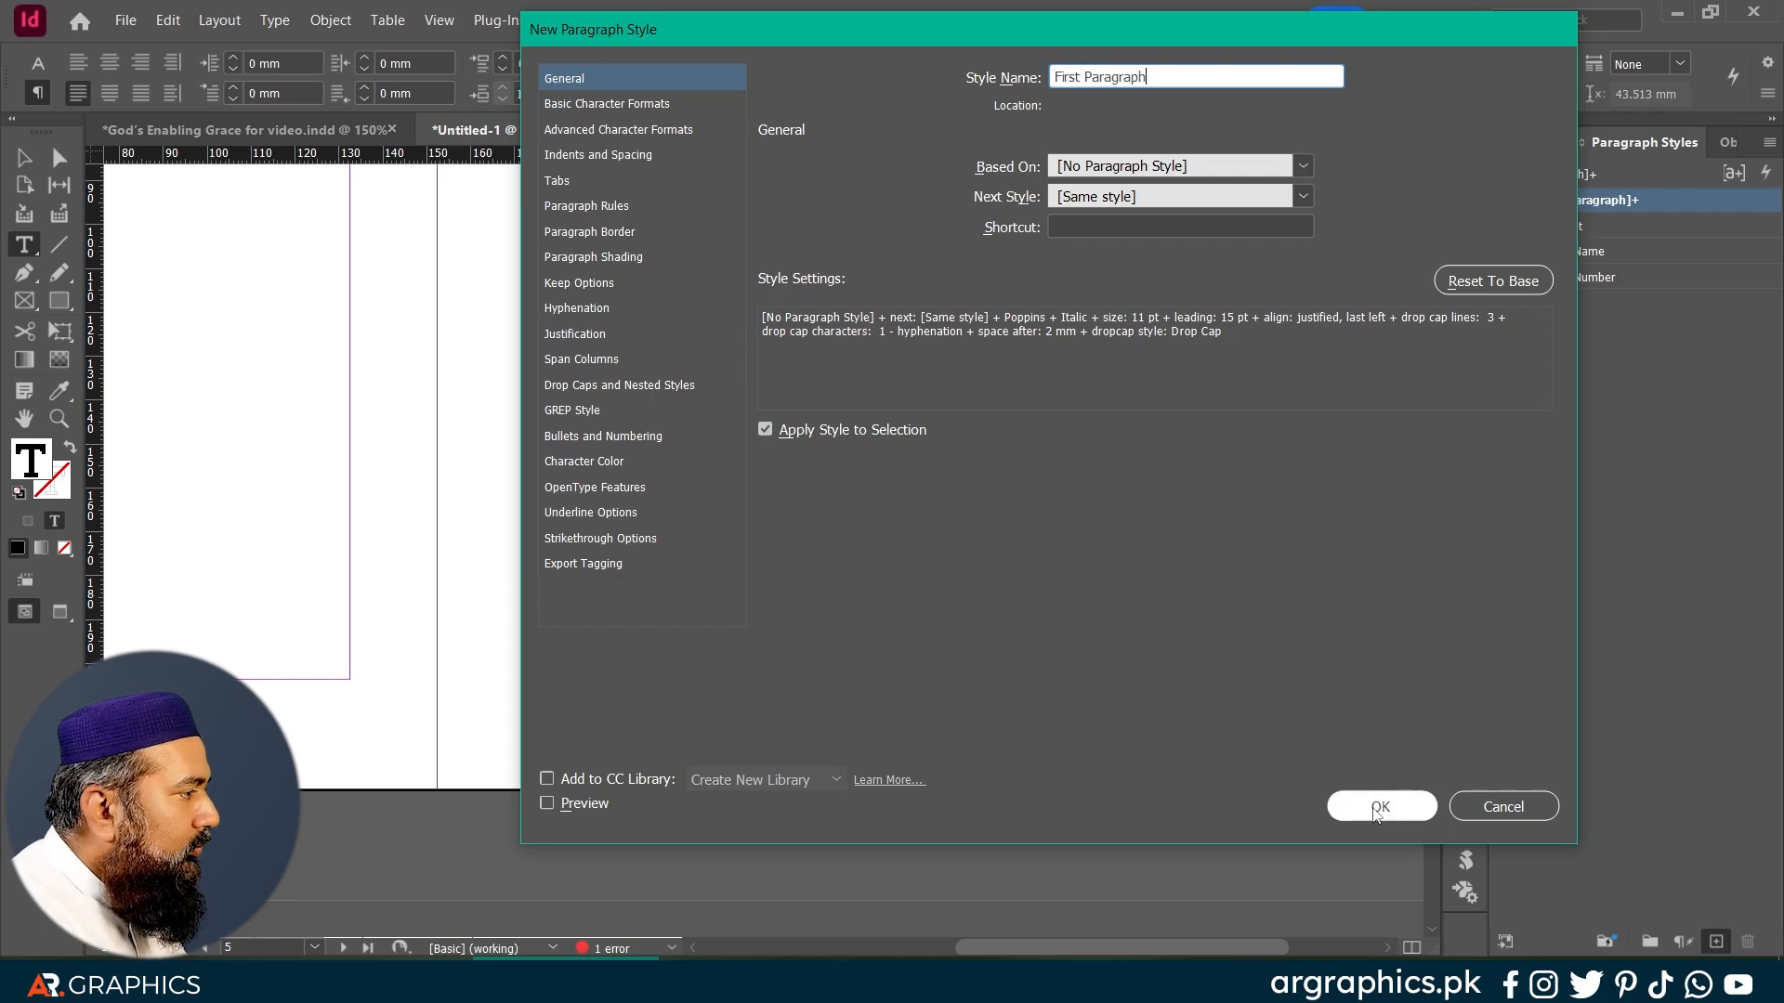
pyautogui.click(1376, 808)
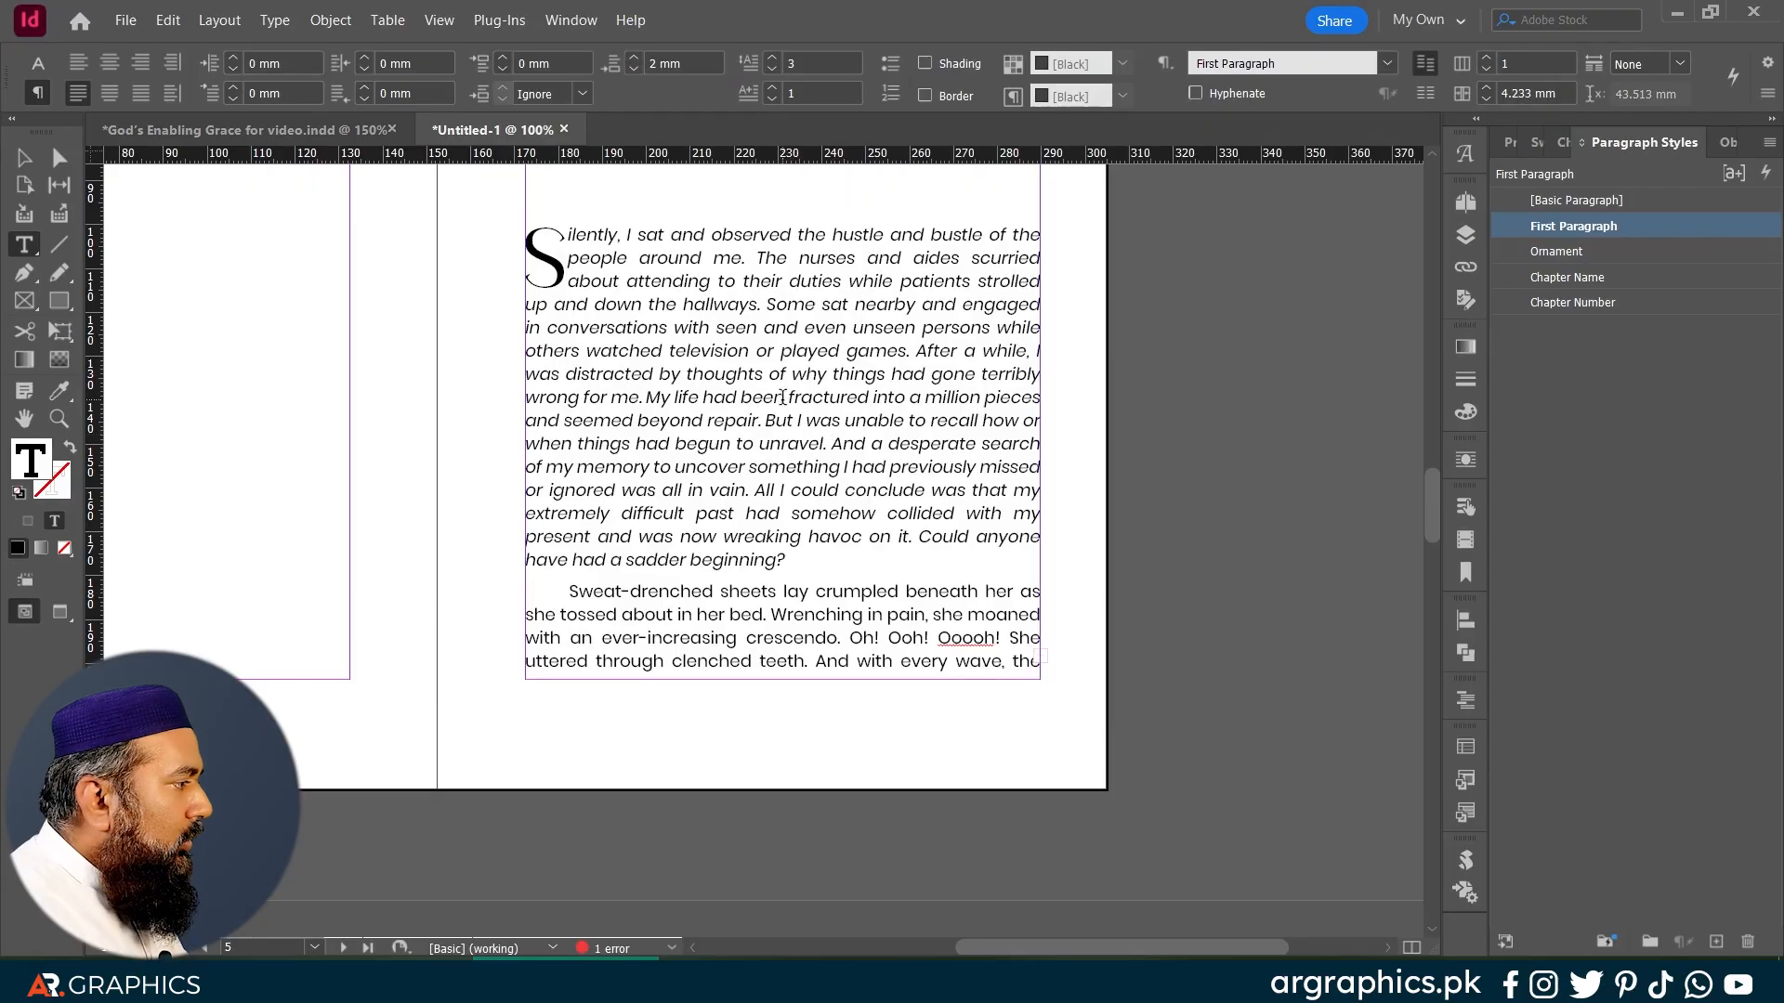
# Step: Create a paragraph style named Body Copy from the indented paragraph starting "Sweat-drenched sheets"
pyautogui.scroll(-2, 783, 398)
pyautogui.click(775, 487)
pyautogui.tripleClick(793, 507)
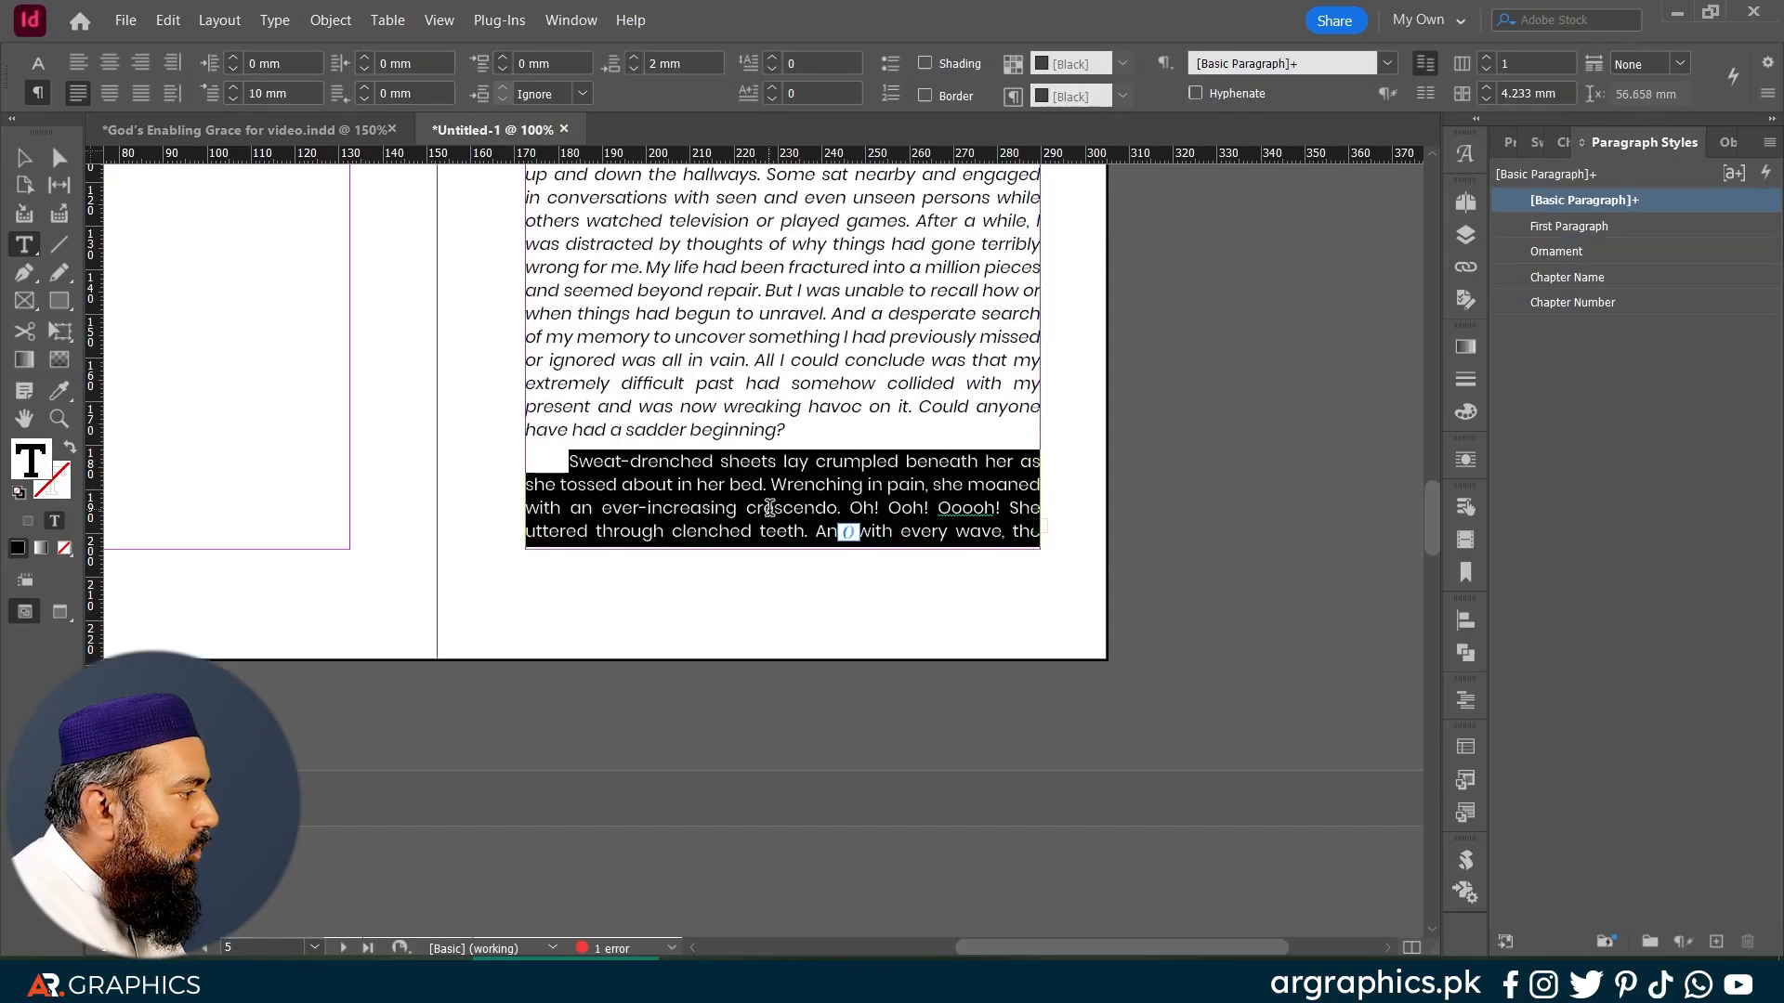
pyautogui.click(829, 502)
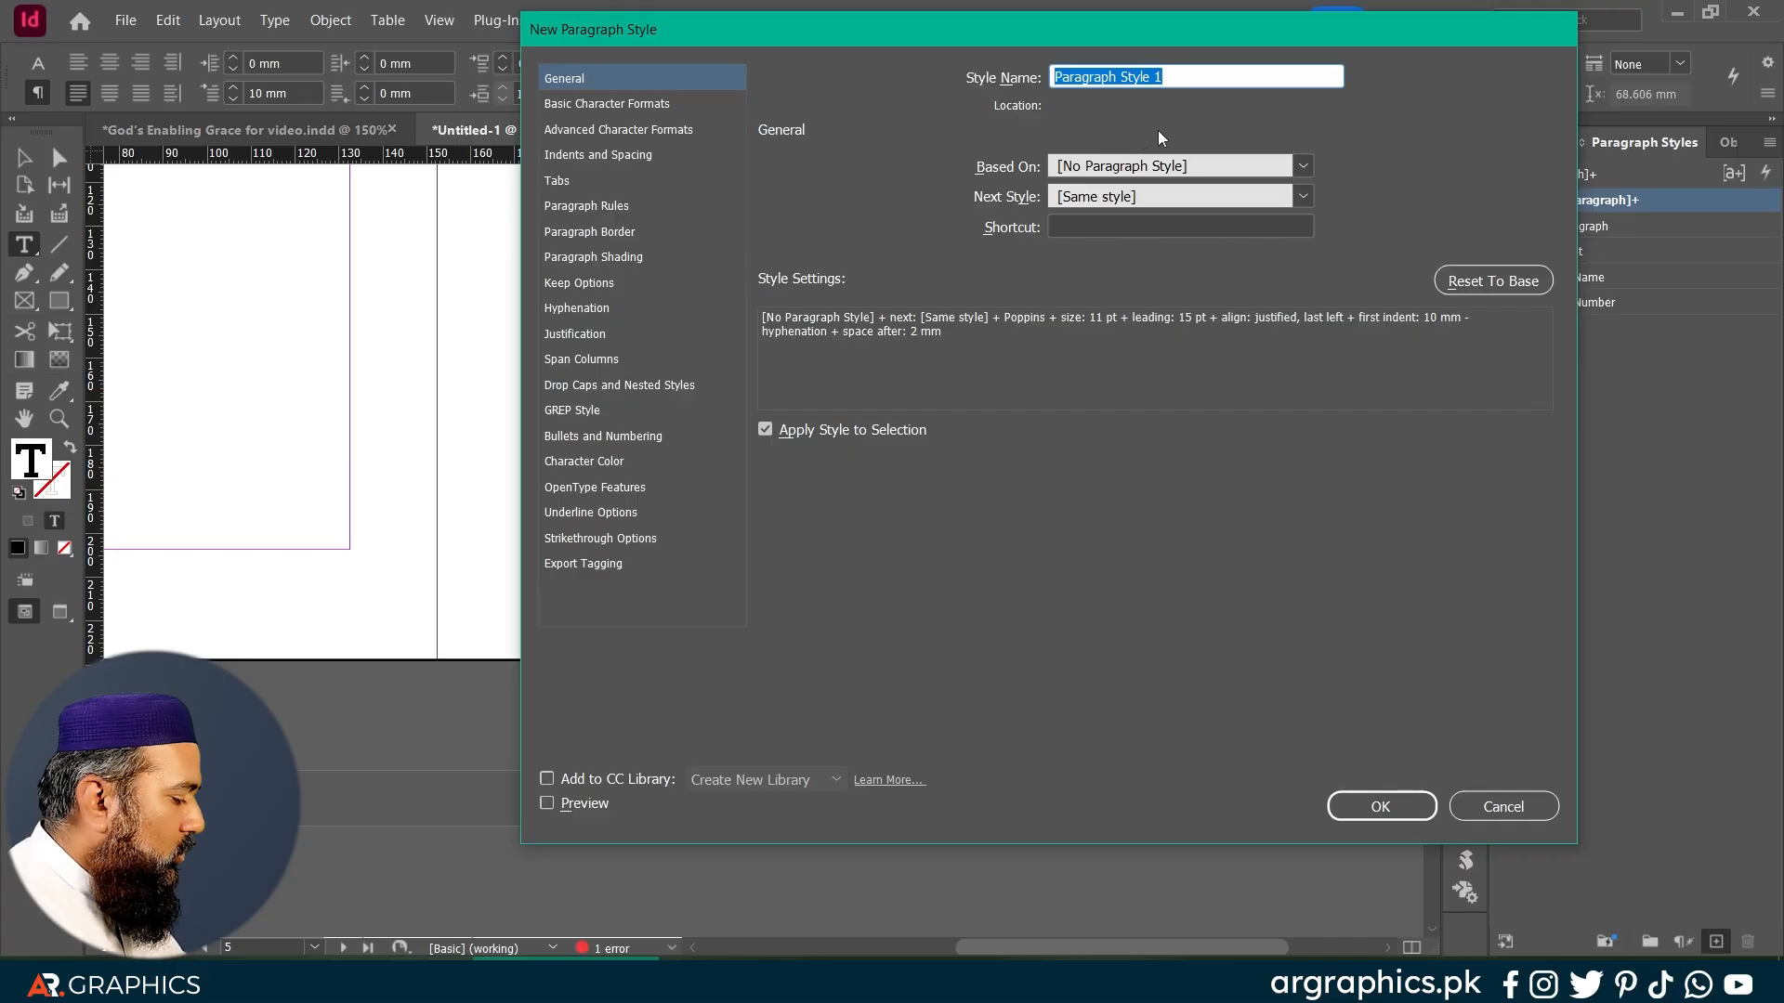
pyautogui.write('Body Copy')
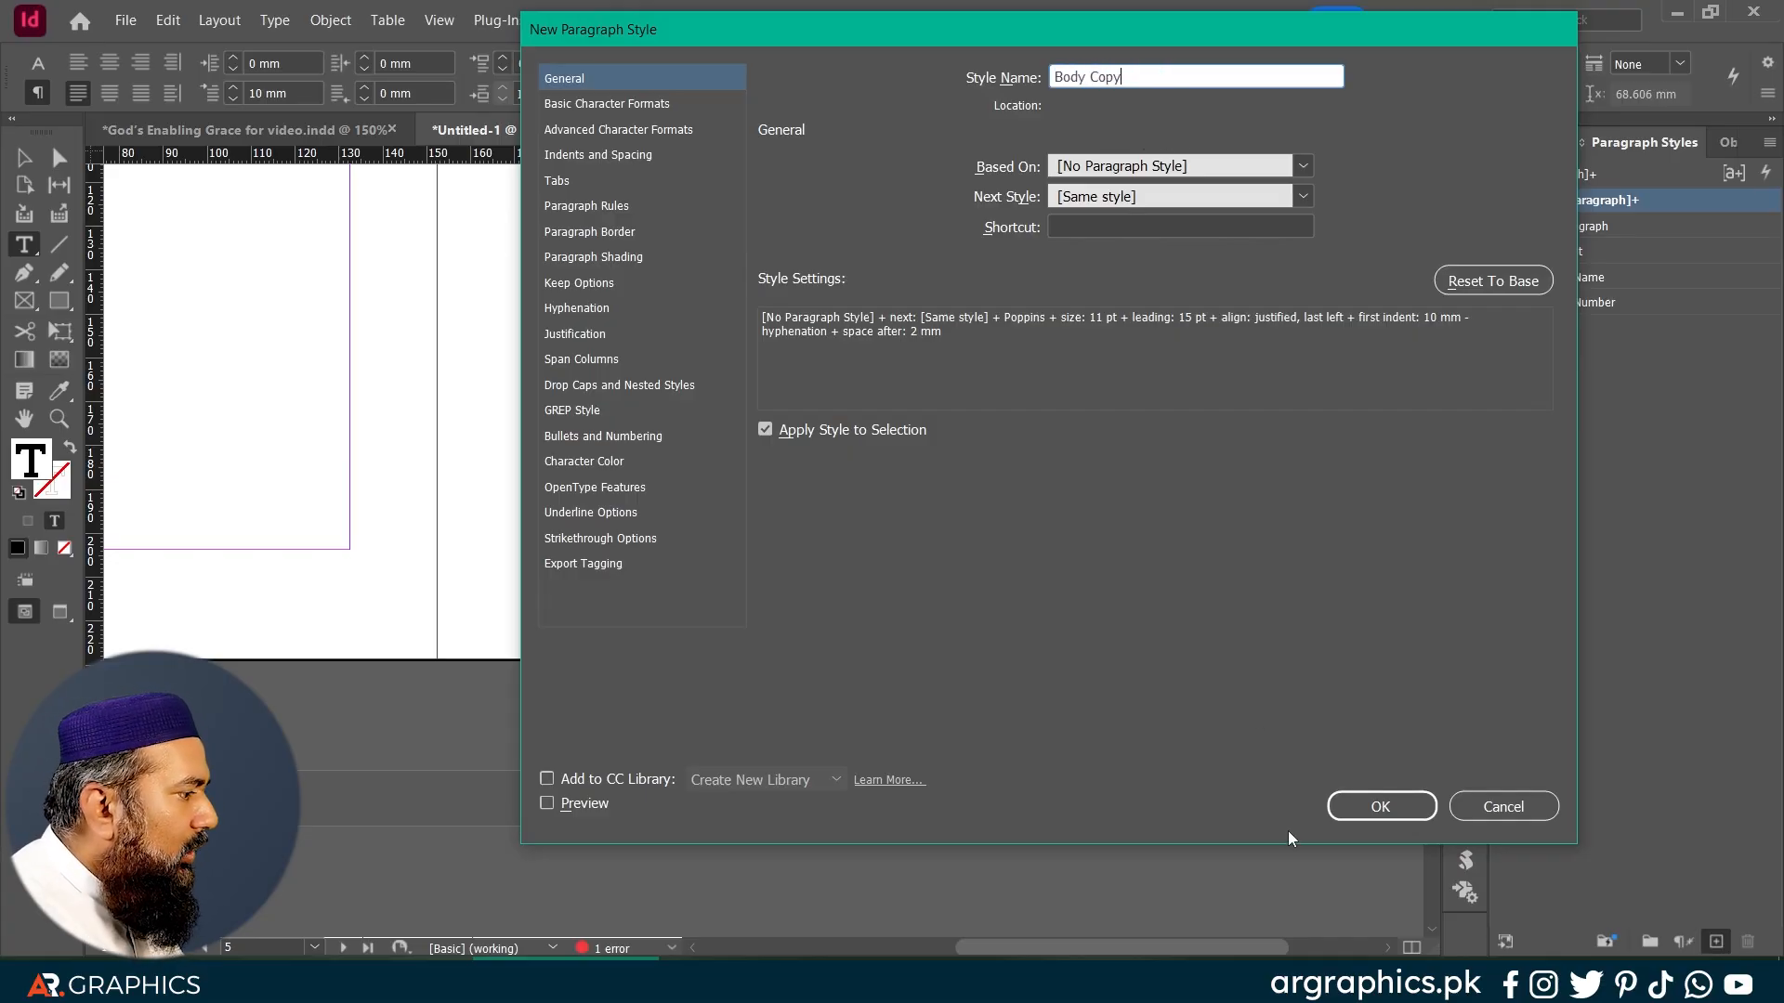
pyautogui.click(1380, 807)
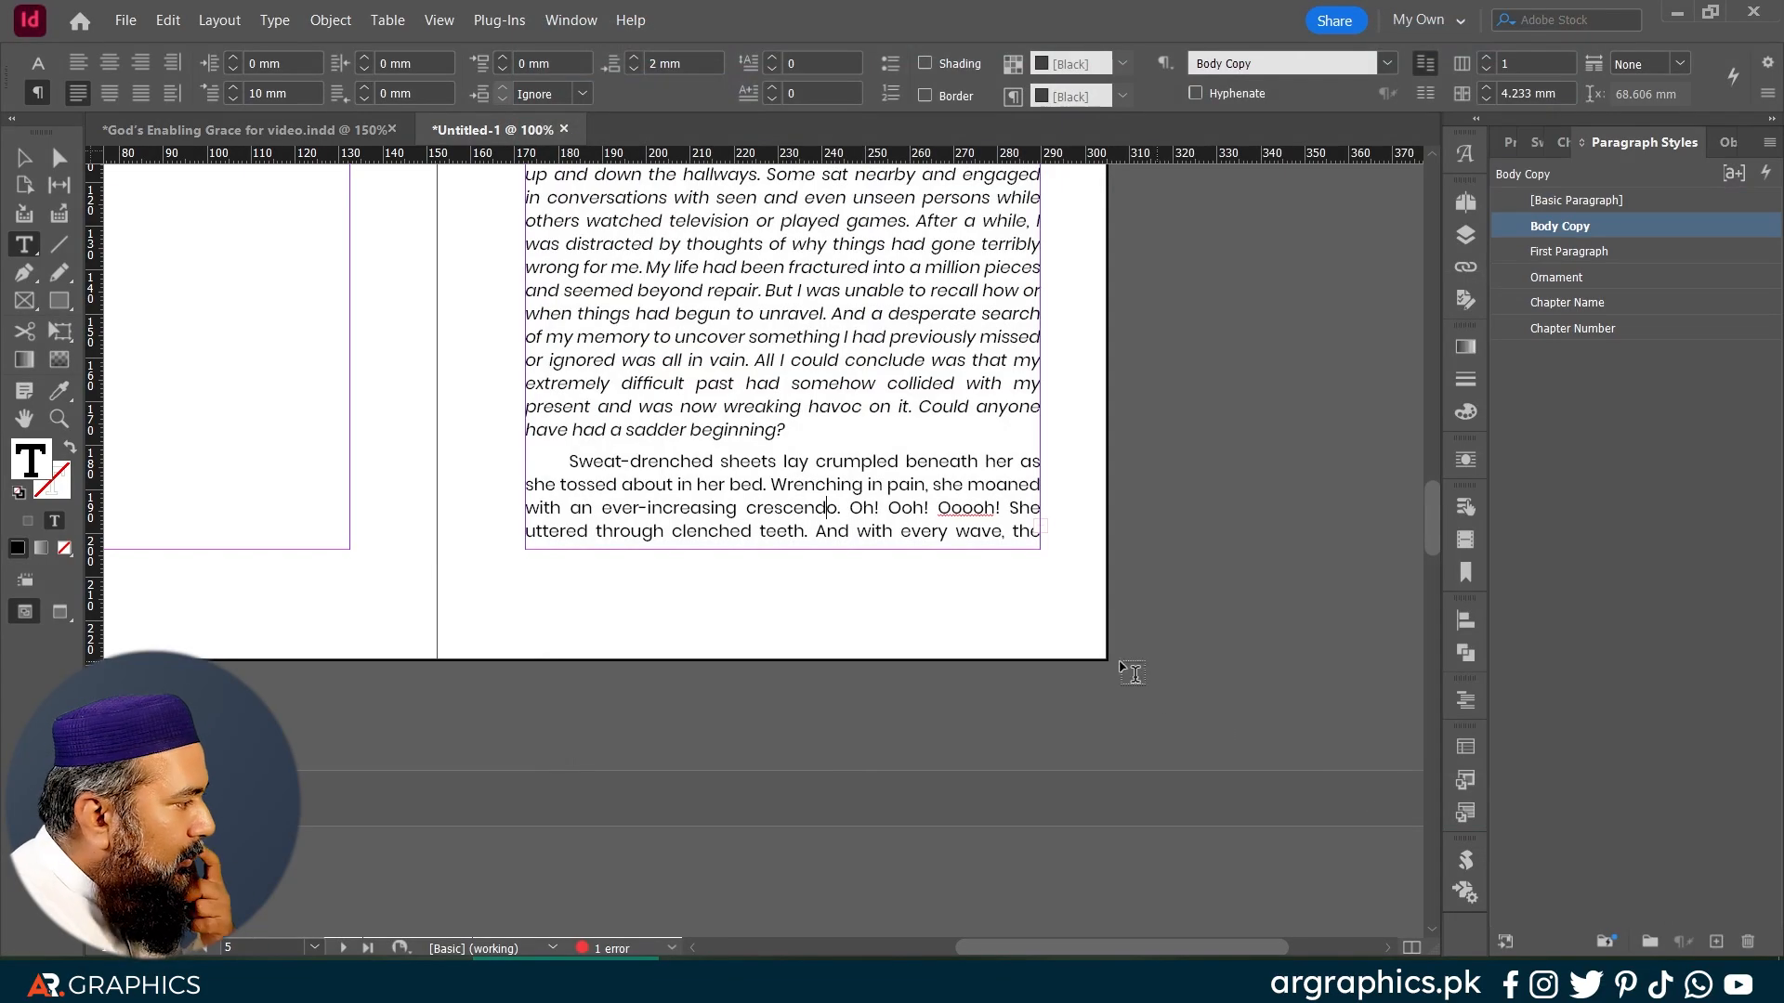
# Step: Check which paragraph style the opening paragraph uses and look over the spread that follows
pyautogui.scroll(3, 888, 576)
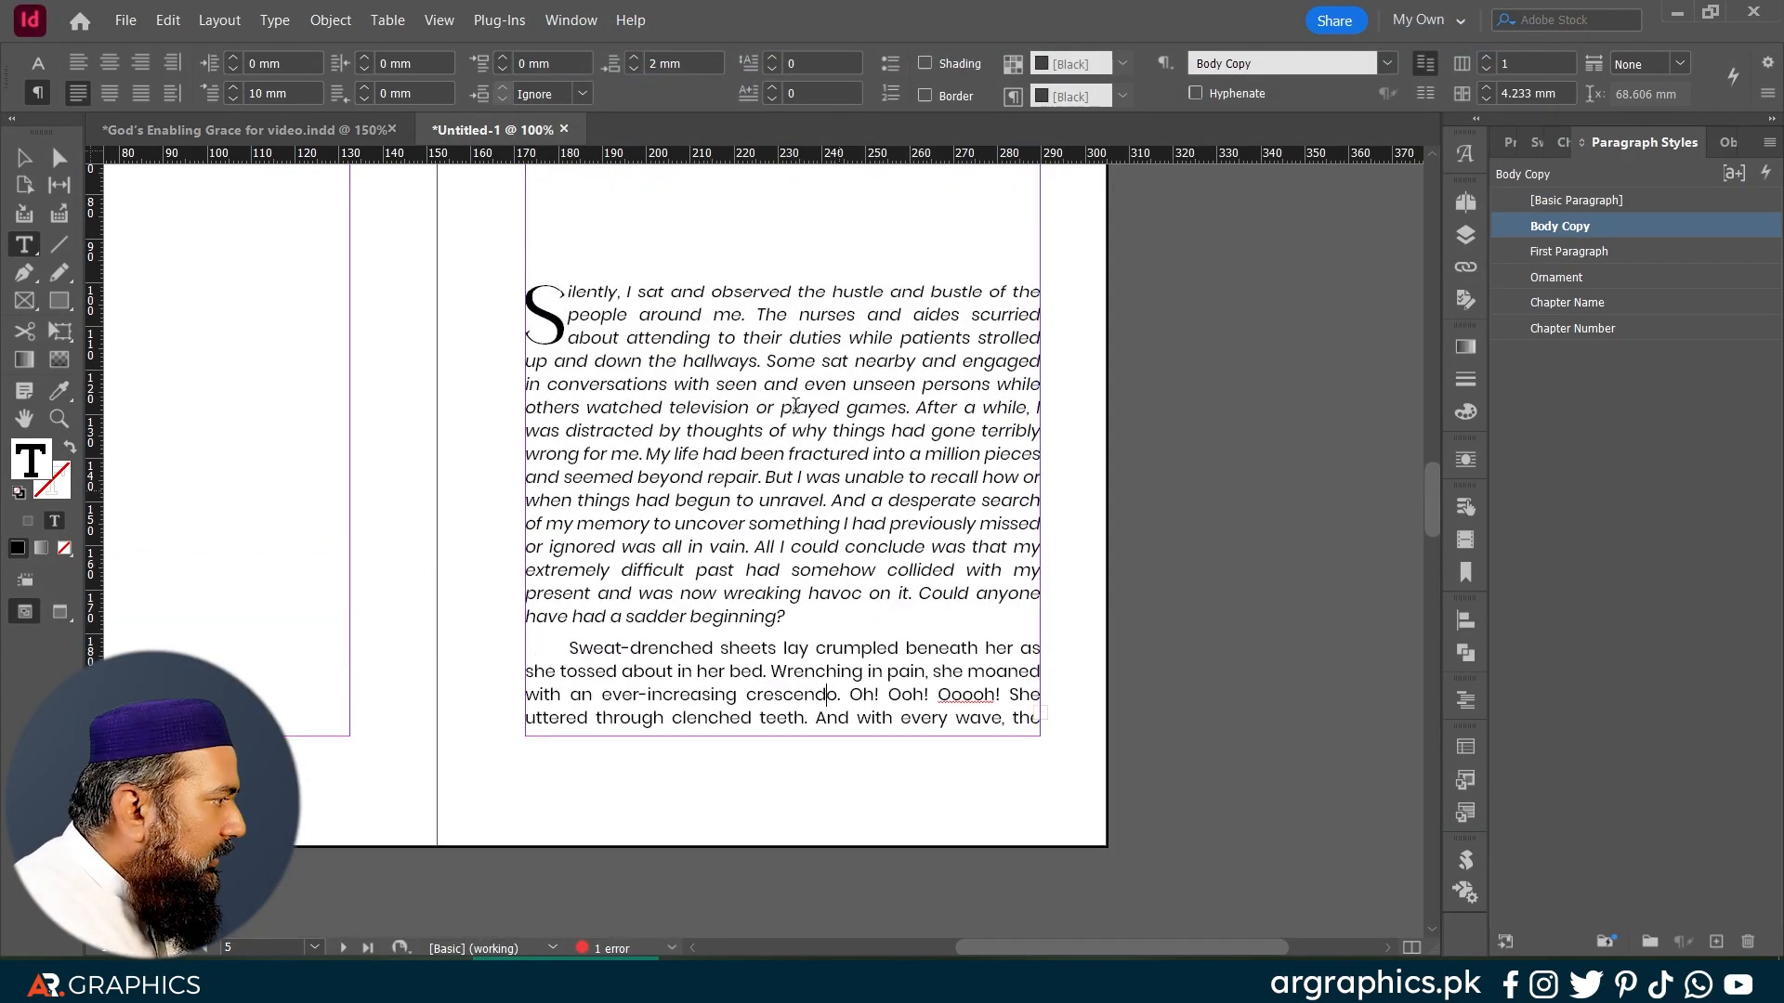
pyautogui.click(700, 353)
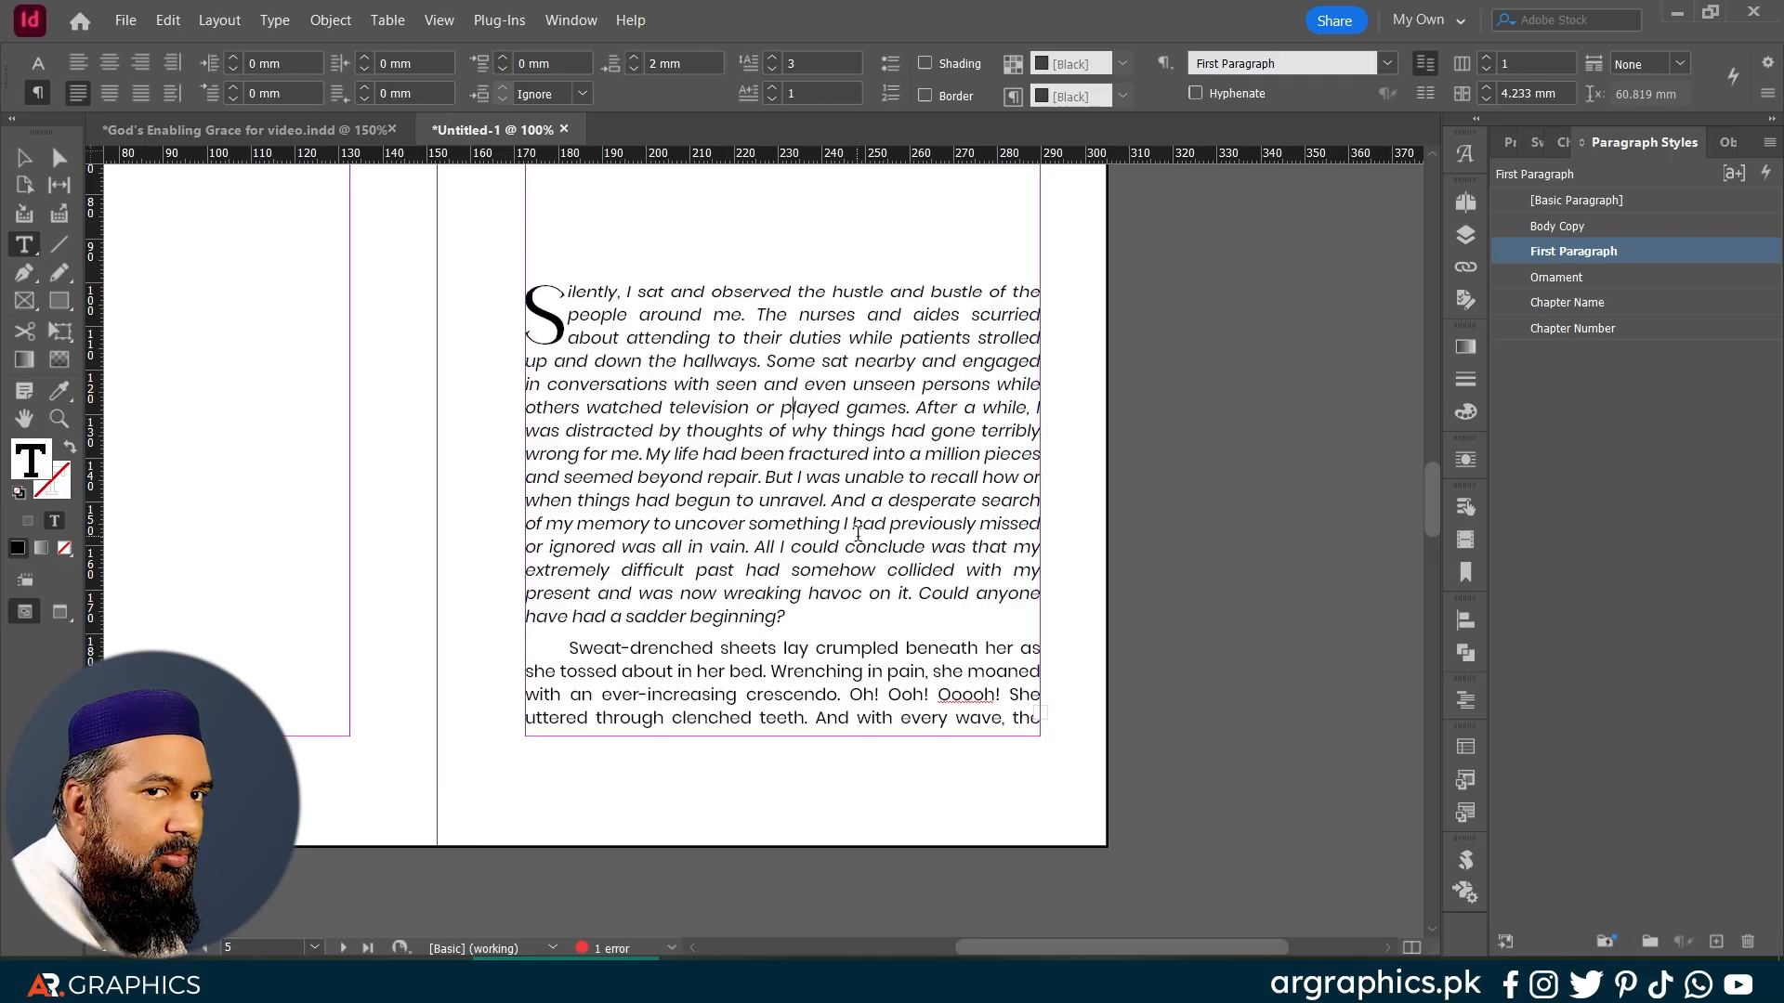
pyautogui.scroll(-3, 857, 534)
pyautogui.scroll(-1, 858, 534)
pyautogui.hscroll(-3, 857, 534)
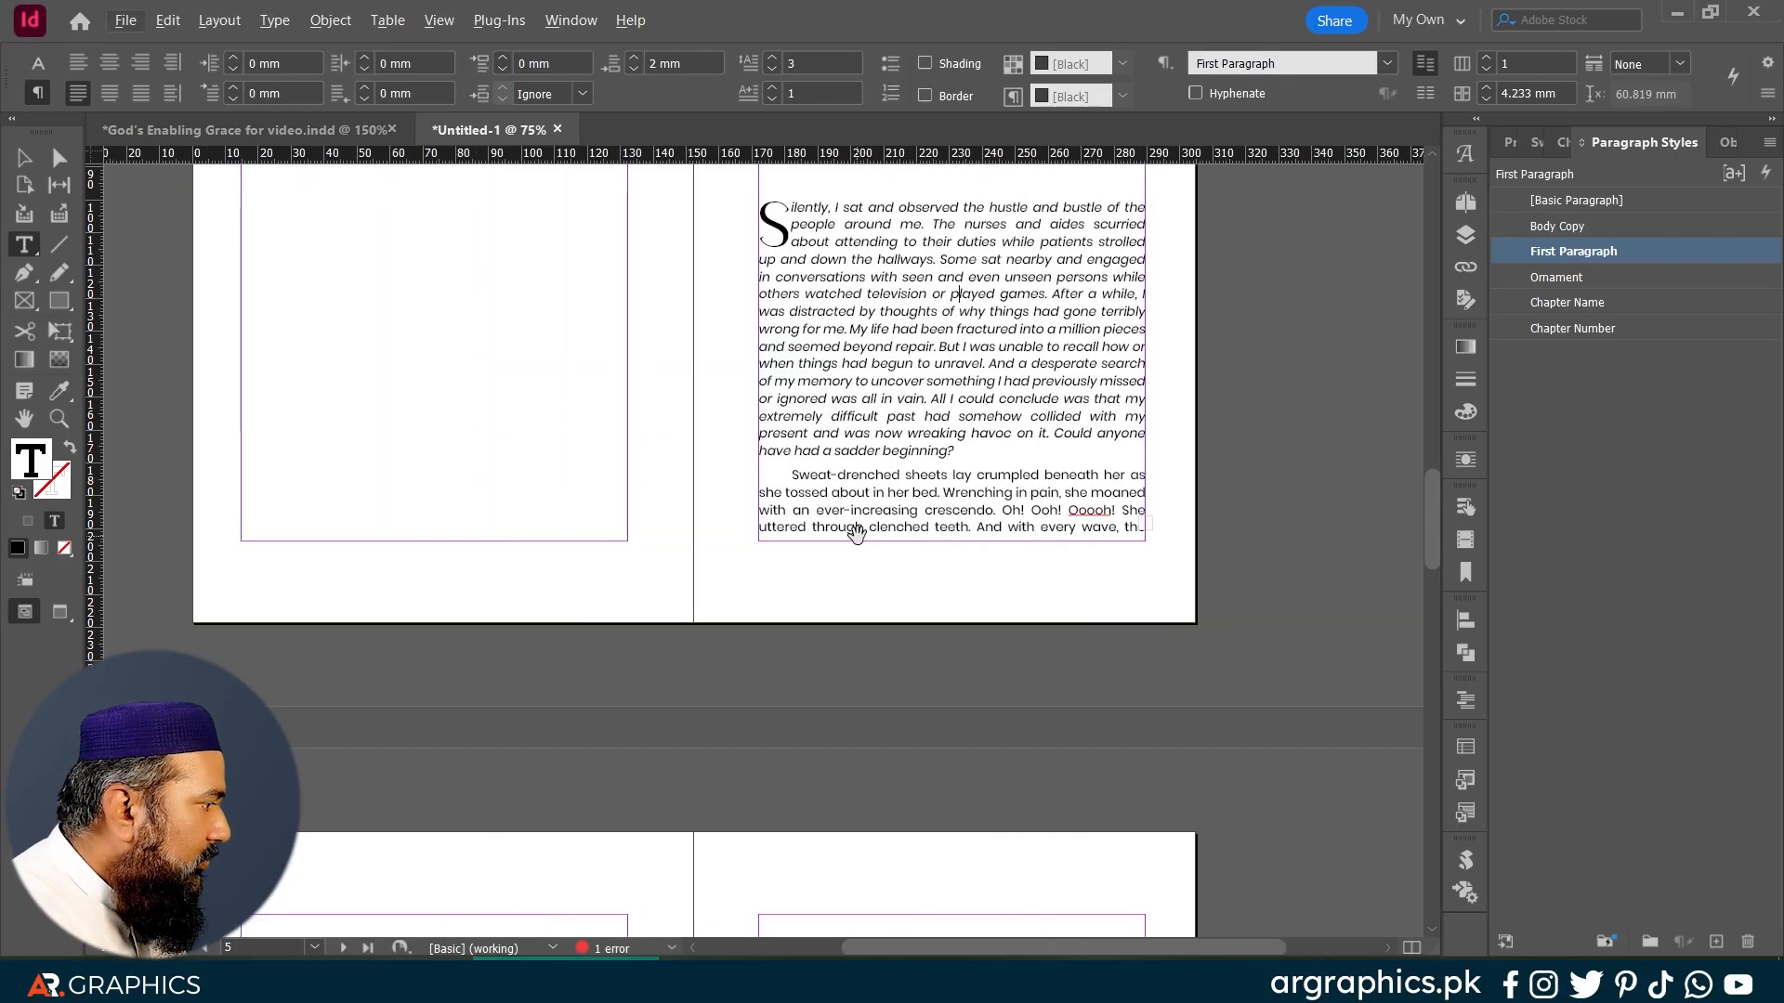
pyautogui.scroll(-4, 858, 534)
pyautogui.scroll(-1, 858, 535)
pyautogui.scroll(4, 957, 399)
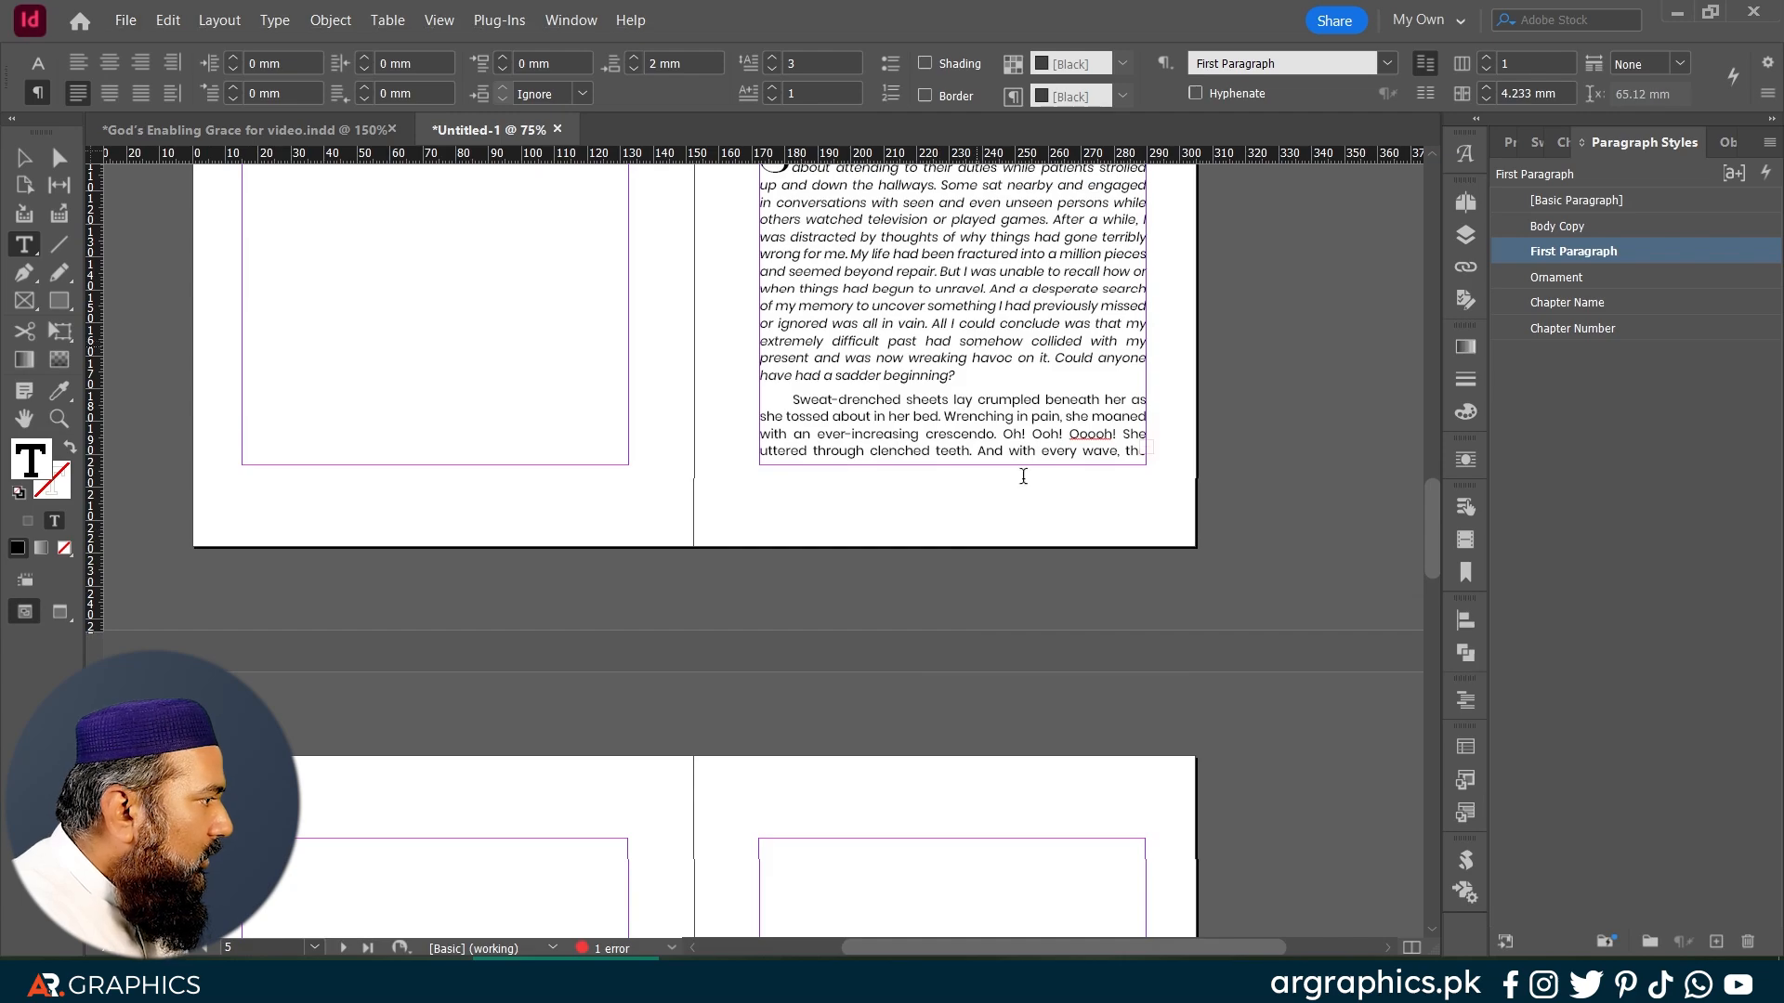
# Step: Autoflow the overset text from the chapter-opening page's frame through the following pages, starting at the top margin corner of page 6
pyautogui.press('Escape')
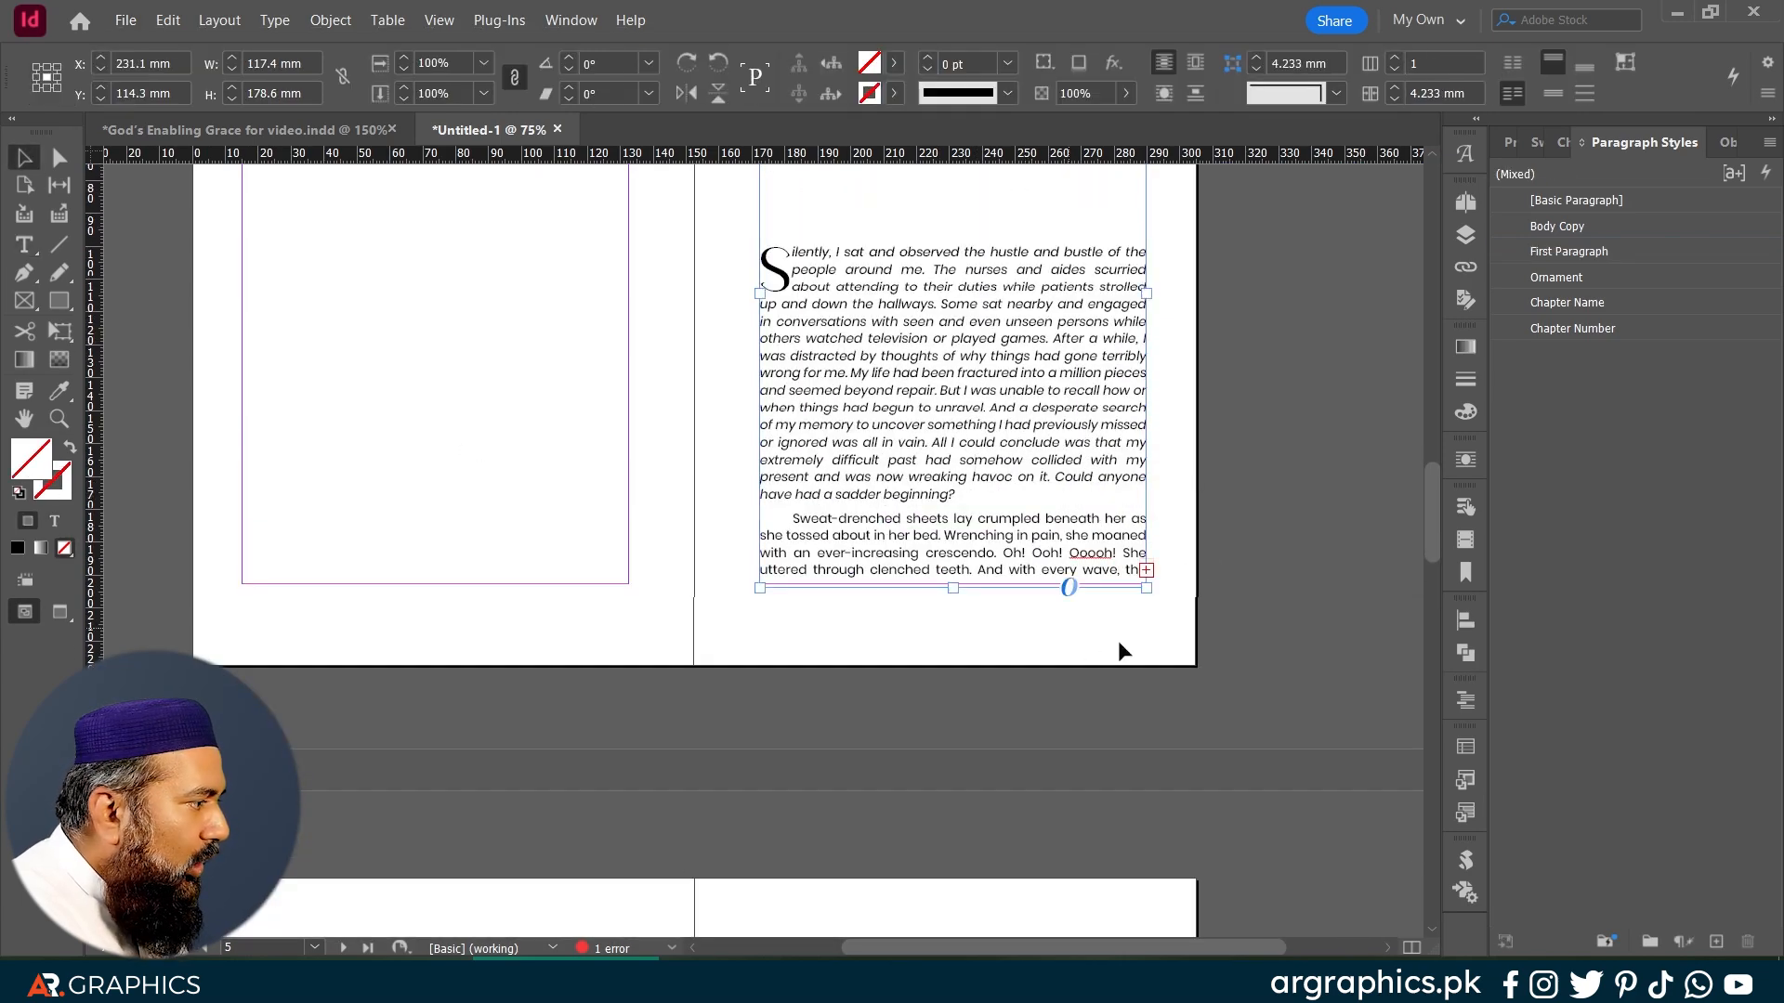
pyautogui.scroll(1, 1199, 517)
pyautogui.scroll(-1, 1057, 612)
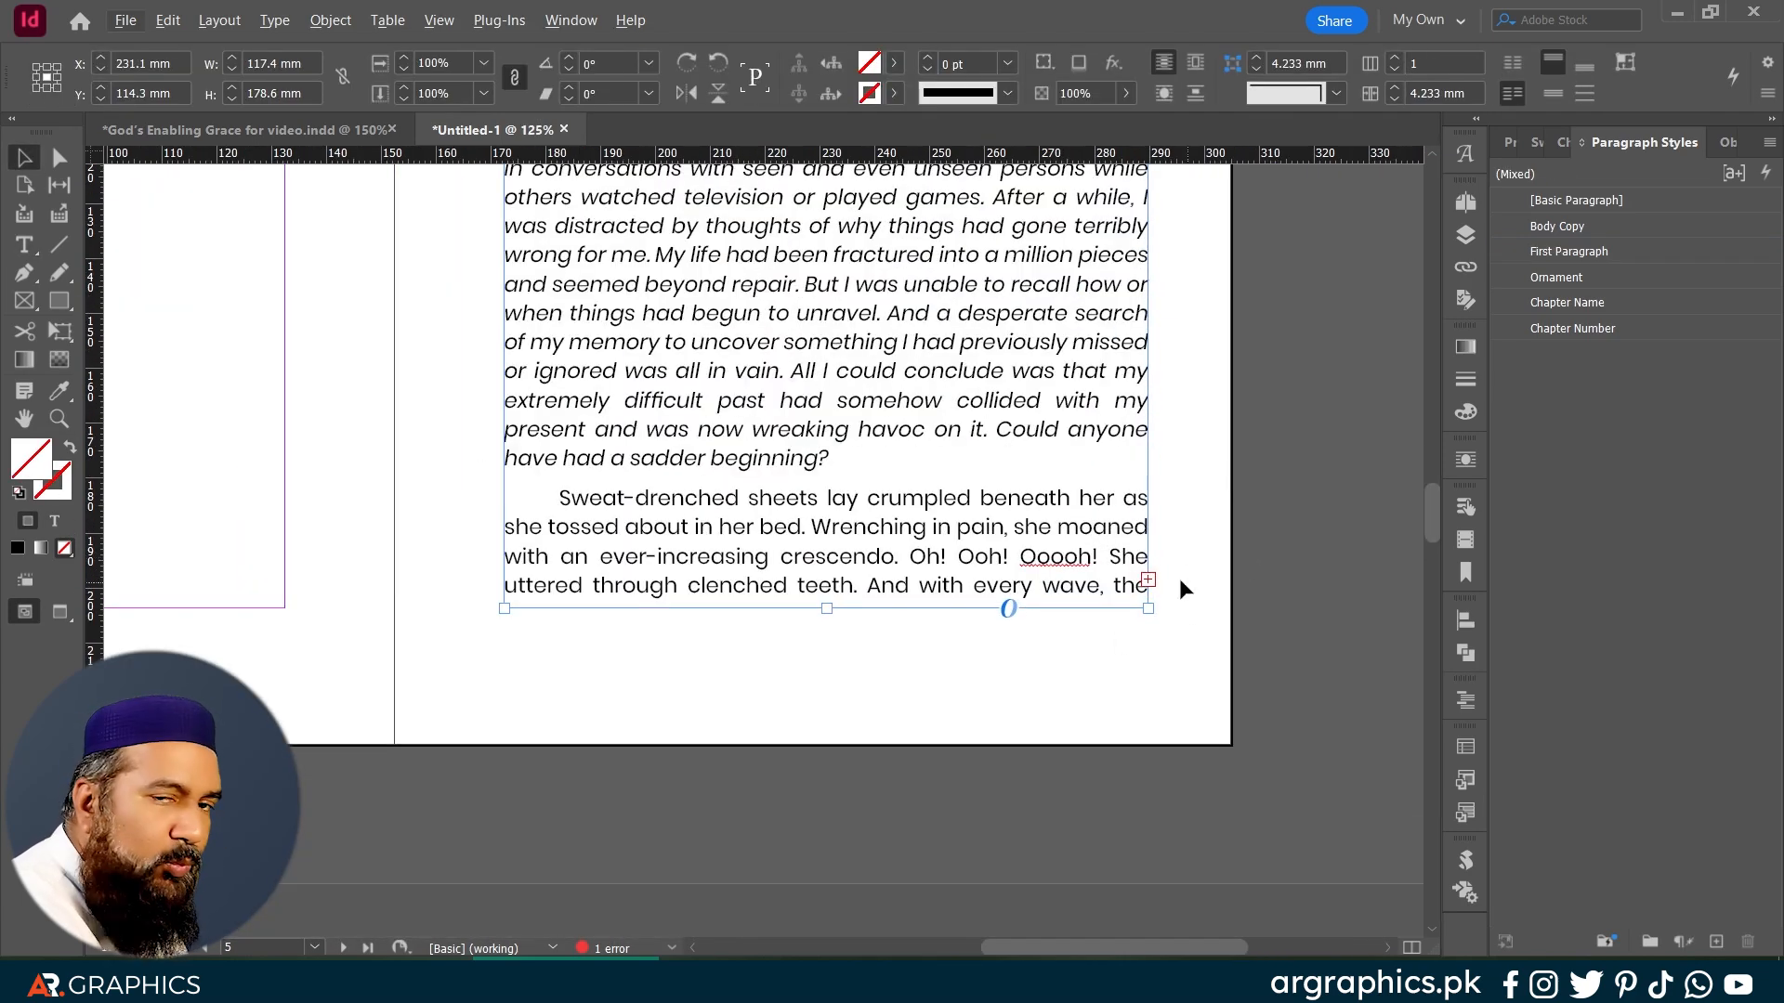
pyautogui.scroll(1, 1187, 578)
pyautogui.scroll(-1, 1187, 569)
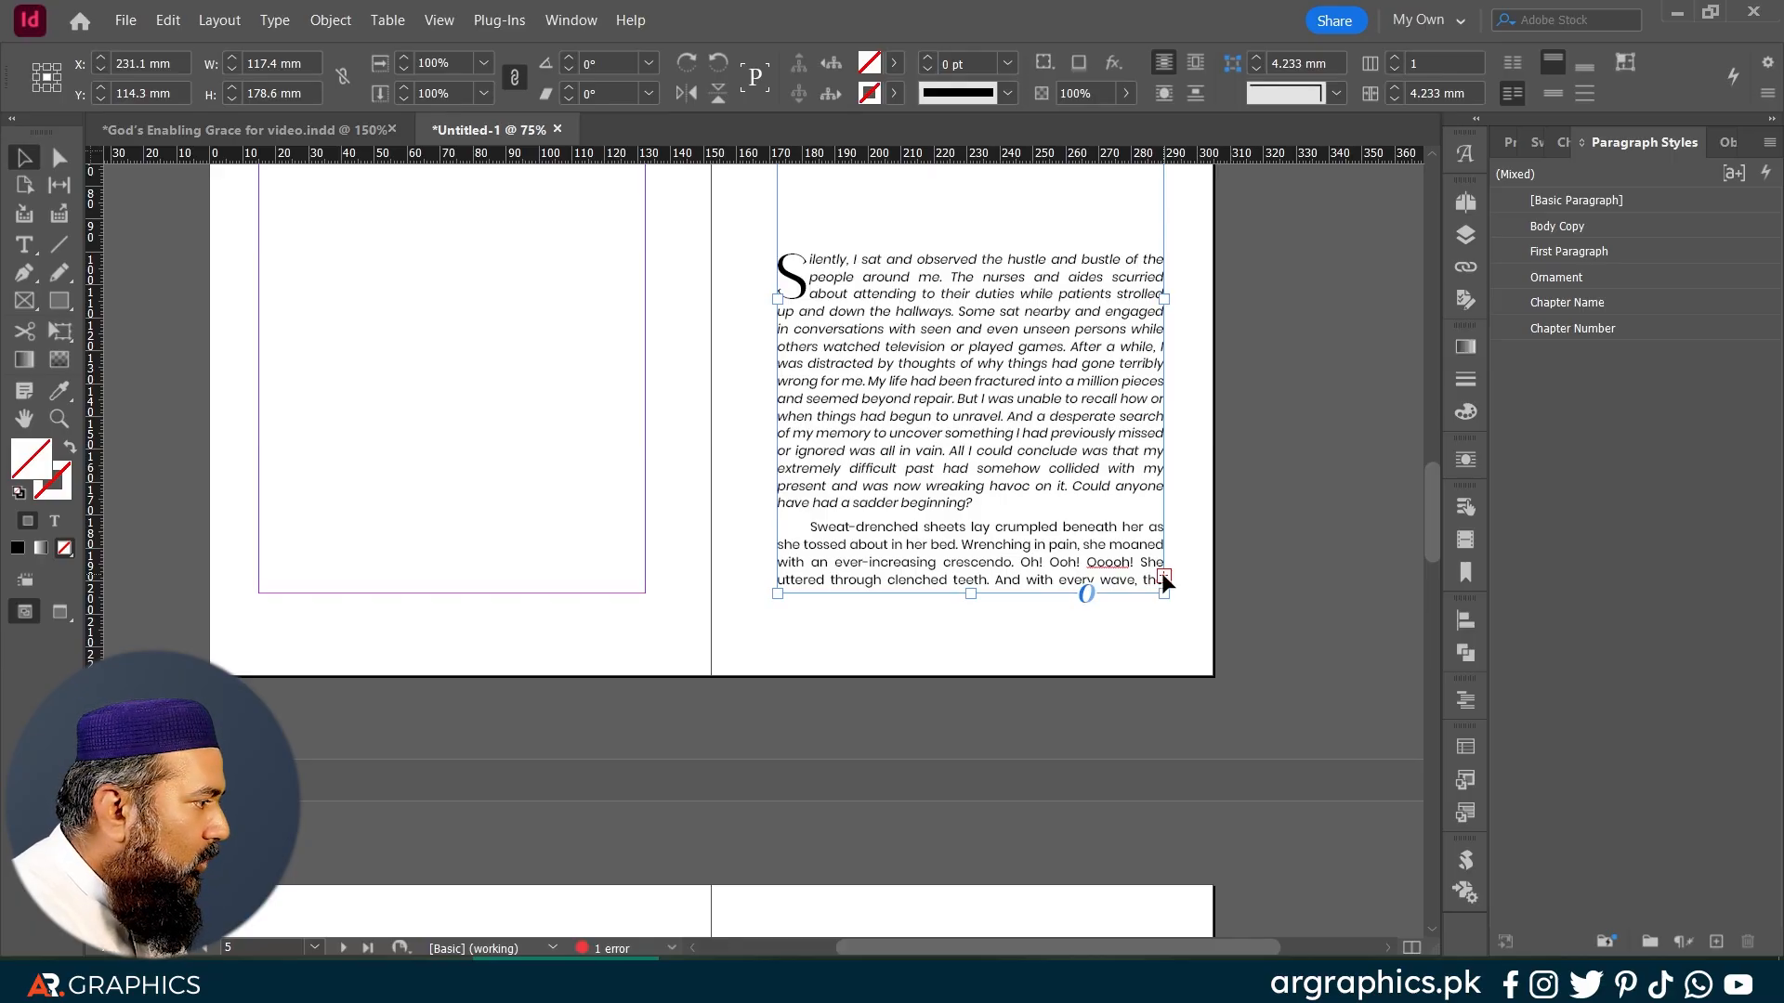
pyautogui.click(1164, 576)
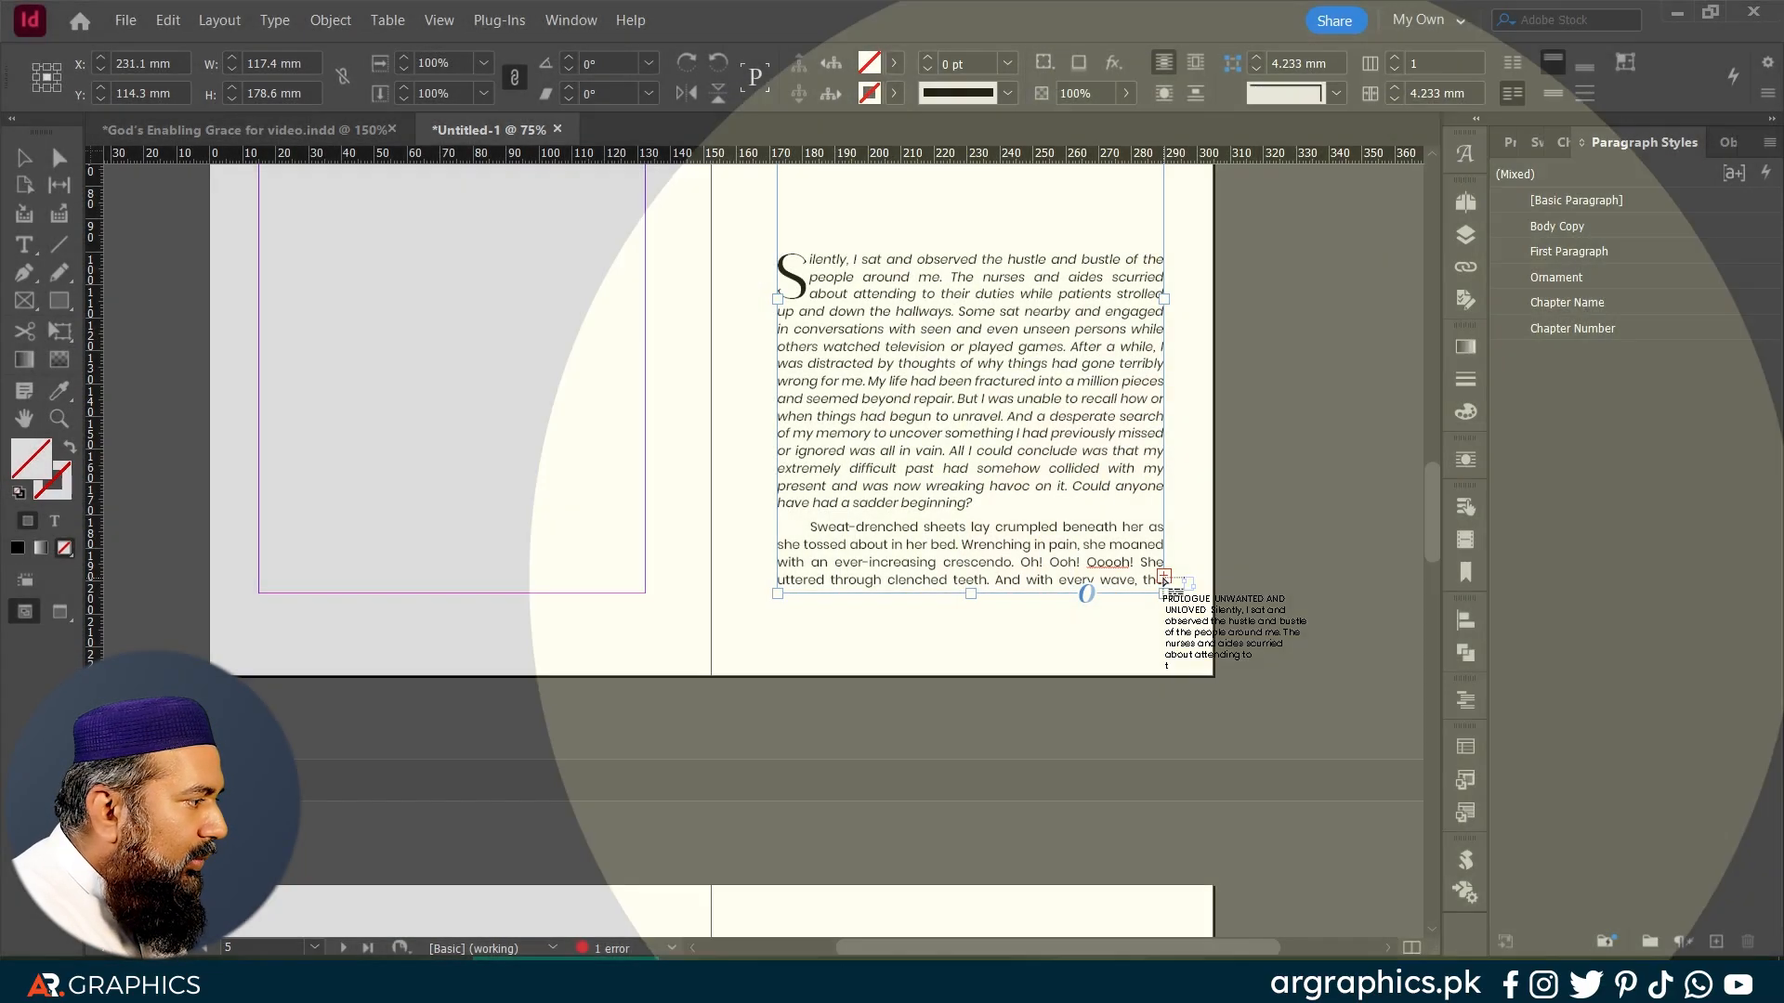
pyautogui.scroll(-5, 792, 618)
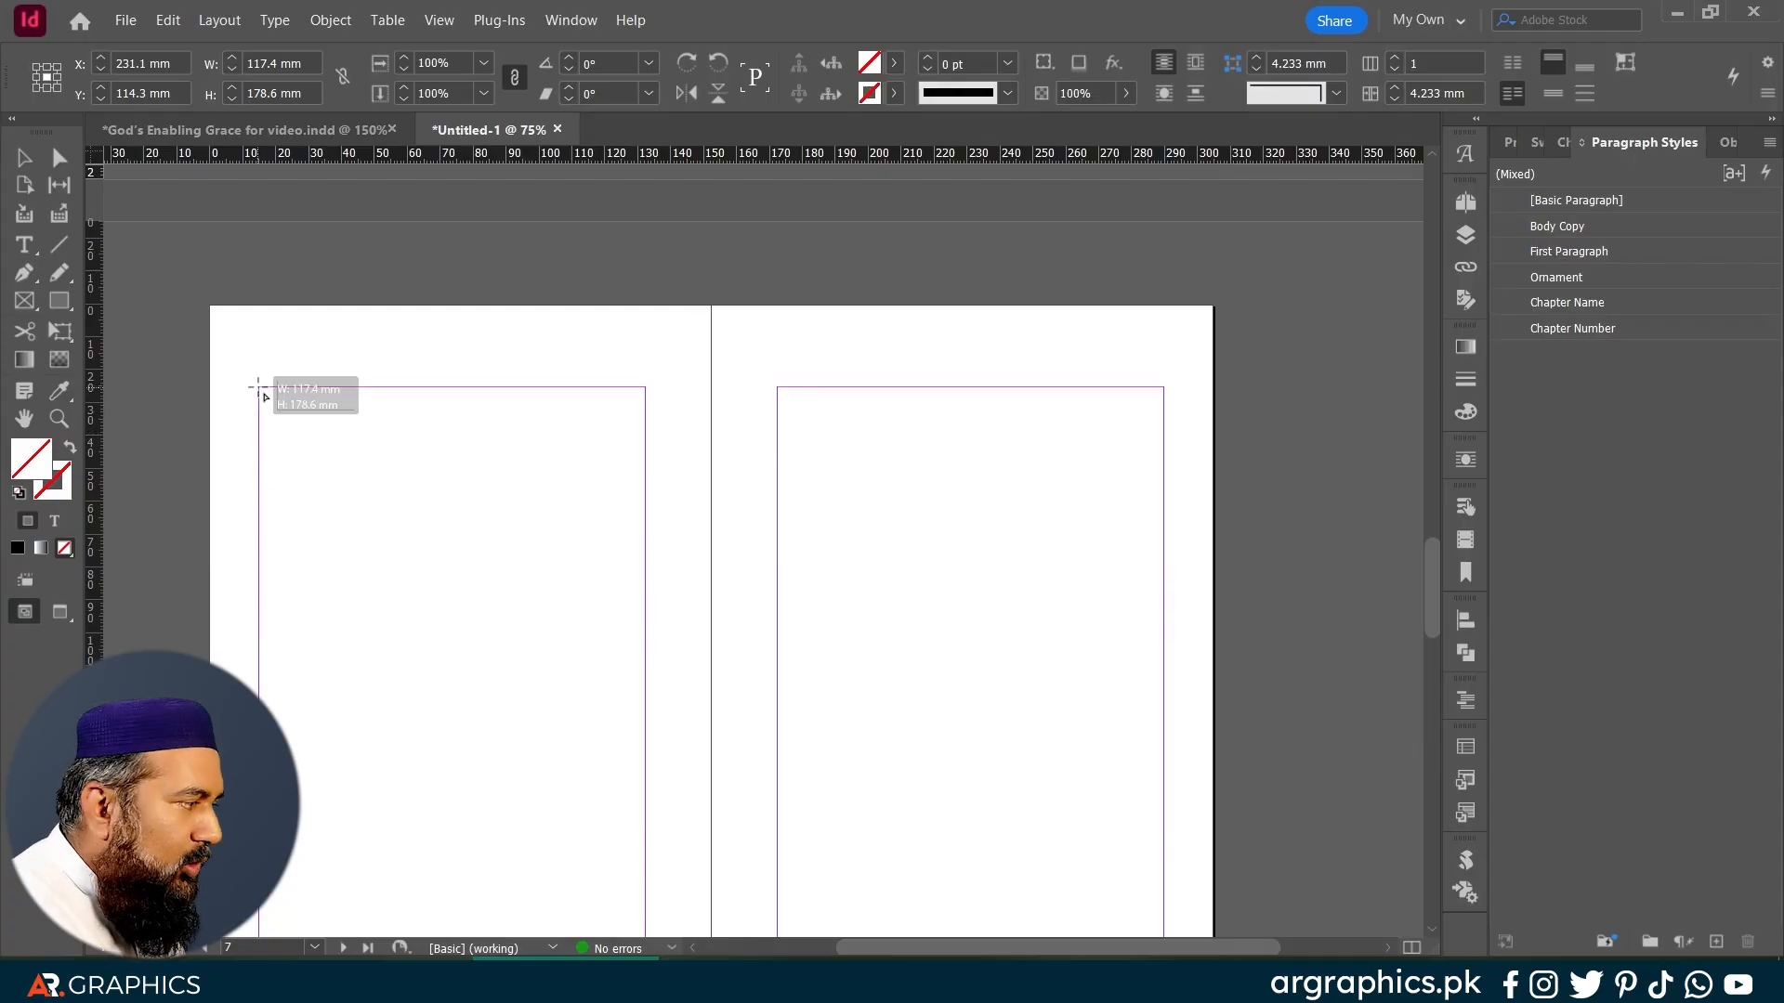
pyautogui.keyDown('shift'); pyautogui.click(259, 388); pyautogui.keyUp('shift')
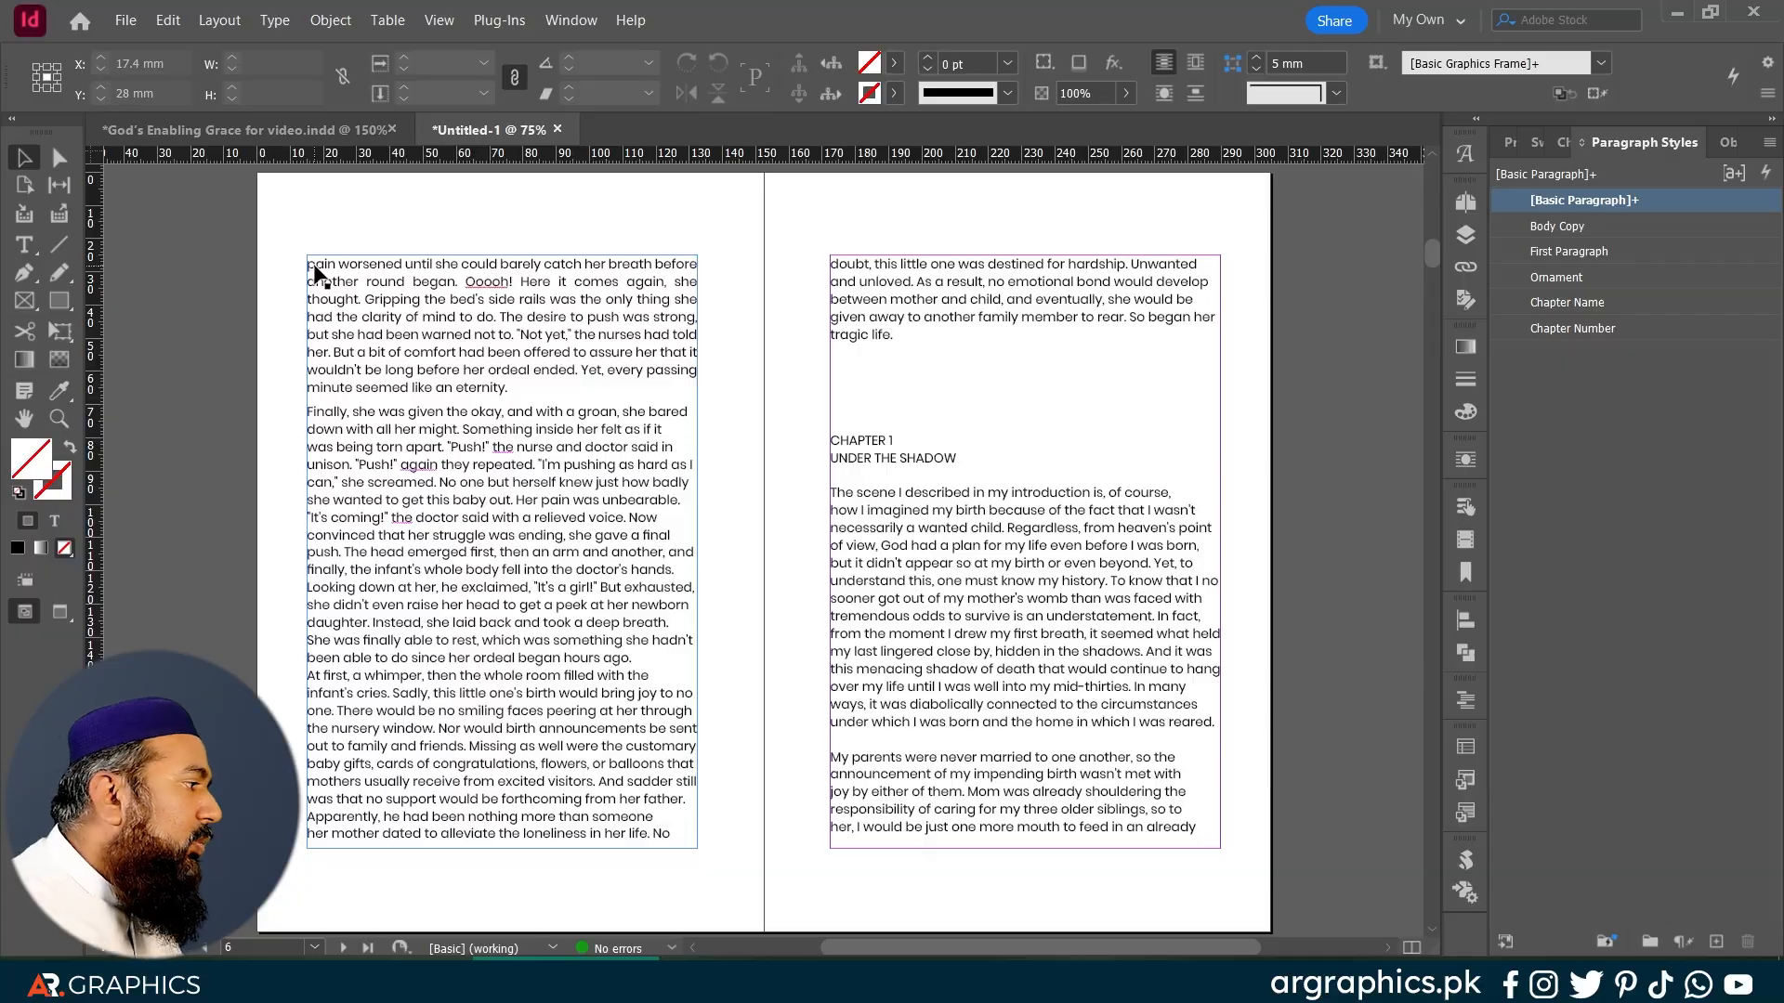
# Step: Look through the pages of flowed text, from the end of the document back to the chapter opening and on to page 12
pyautogui.moveTo(1433, 254); pyautogui.dragTo(1434, 911)
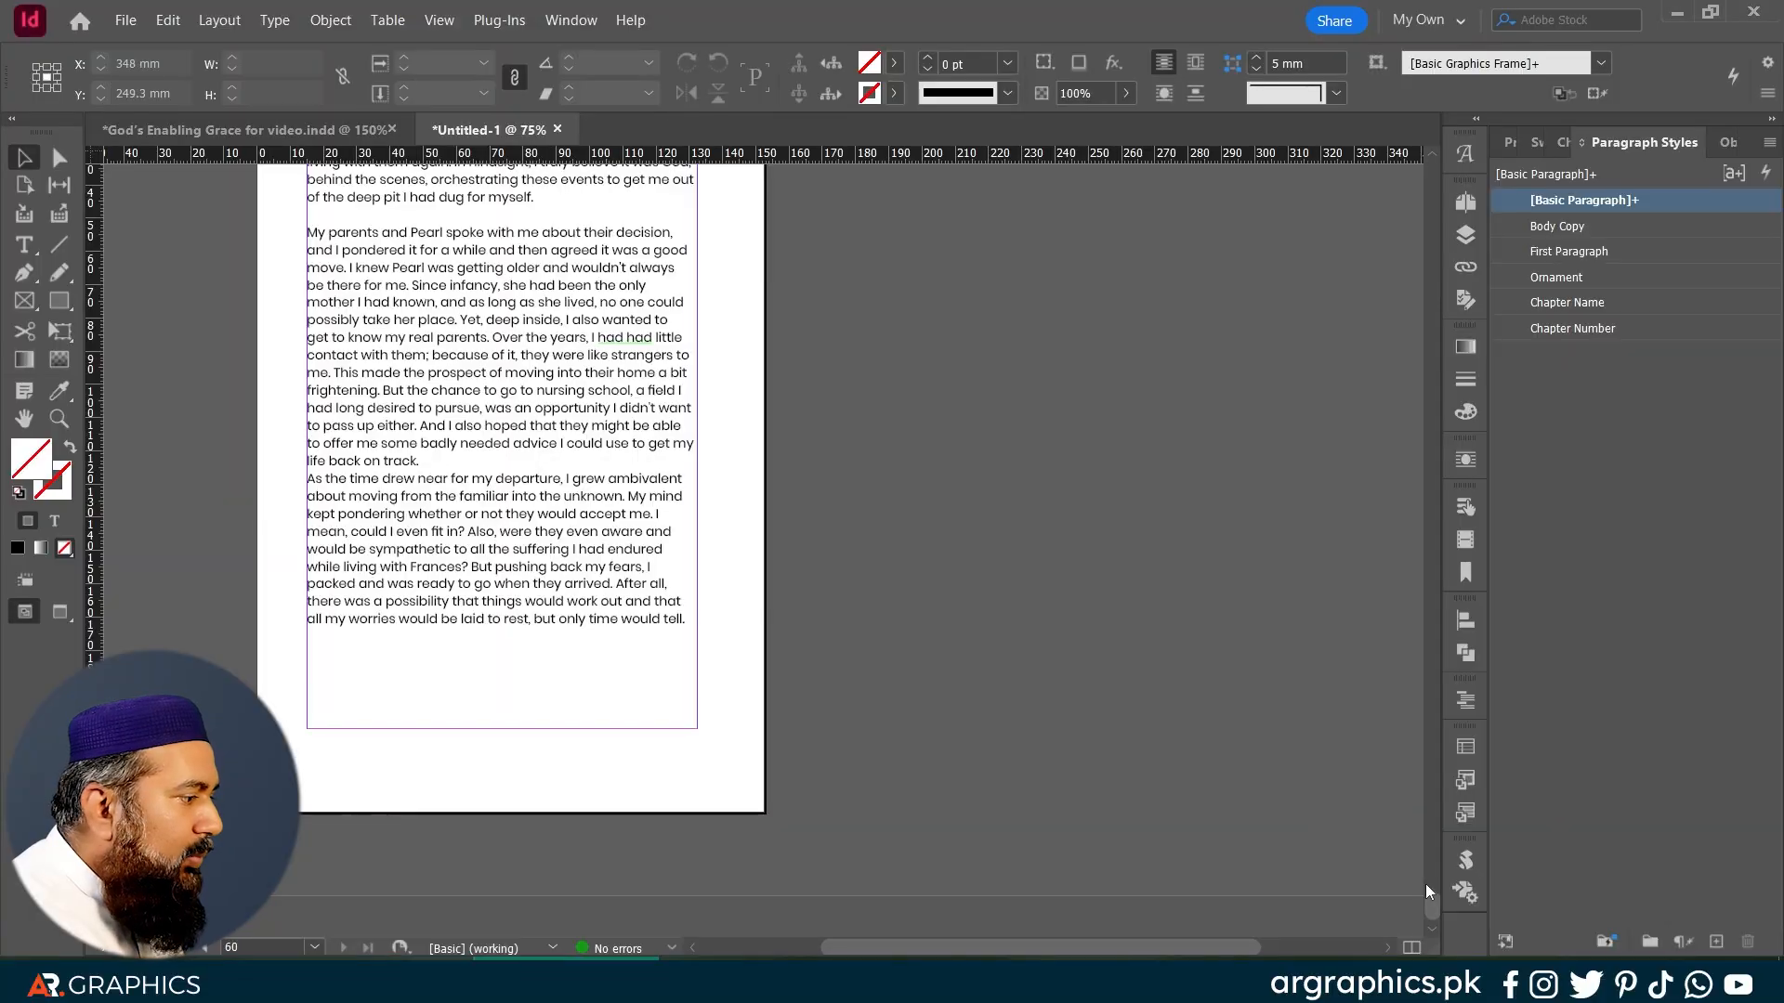
pyautogui.moveTo(1433, 907); pyautogui.dragTo(1443, 226)
pyautogui.scroll(-4, 1295, 576)
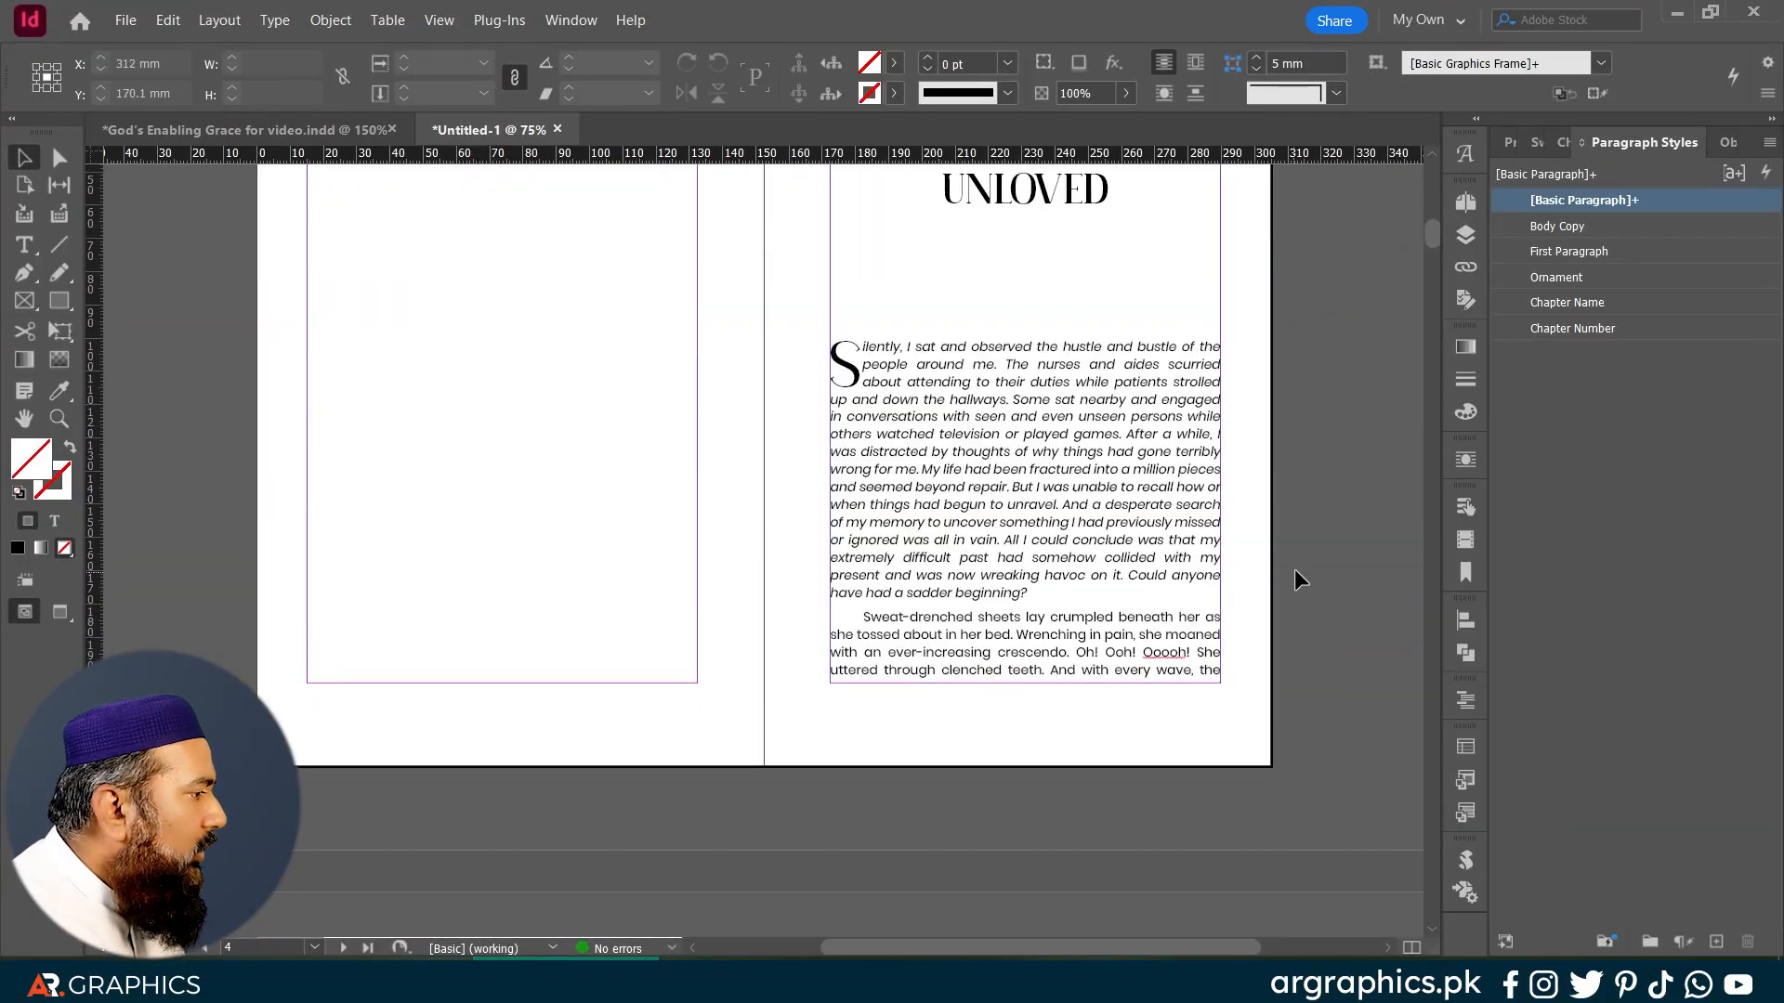
pyautogui.scroll(-5, 1230, 577)
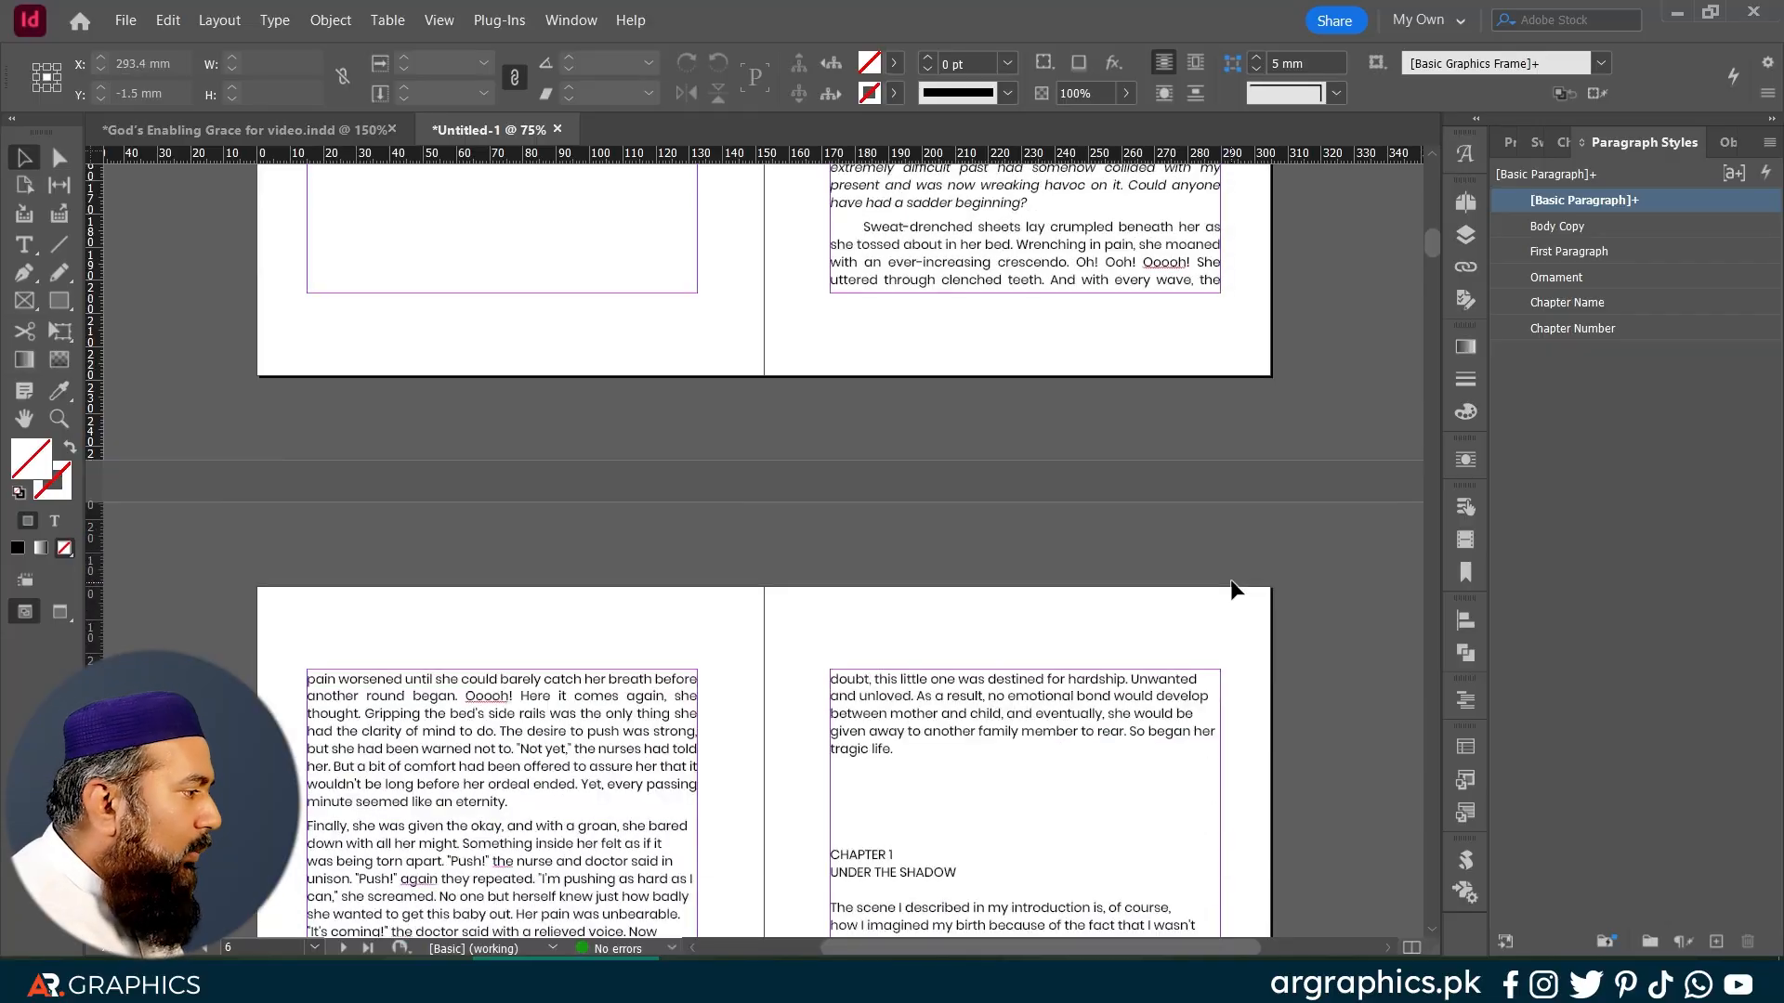
pyautogui.scroll(-8, 1280, 573)
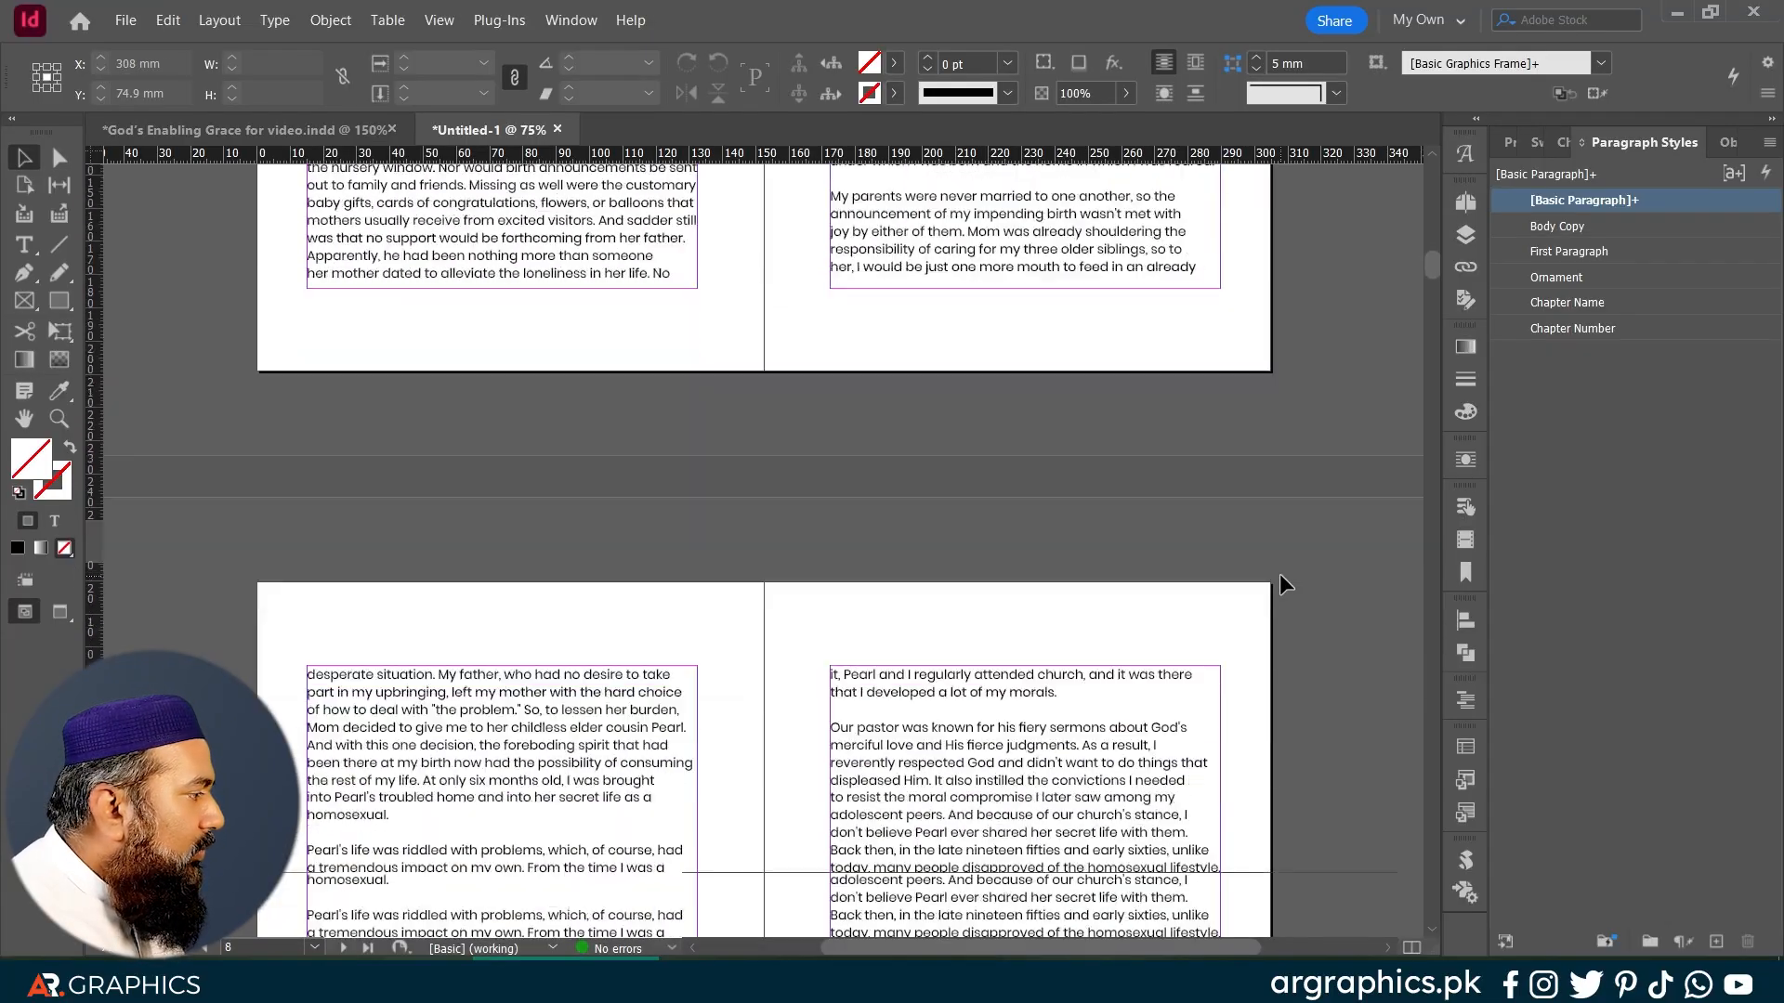
pyautogui.scroll(-8, 1280, 584)
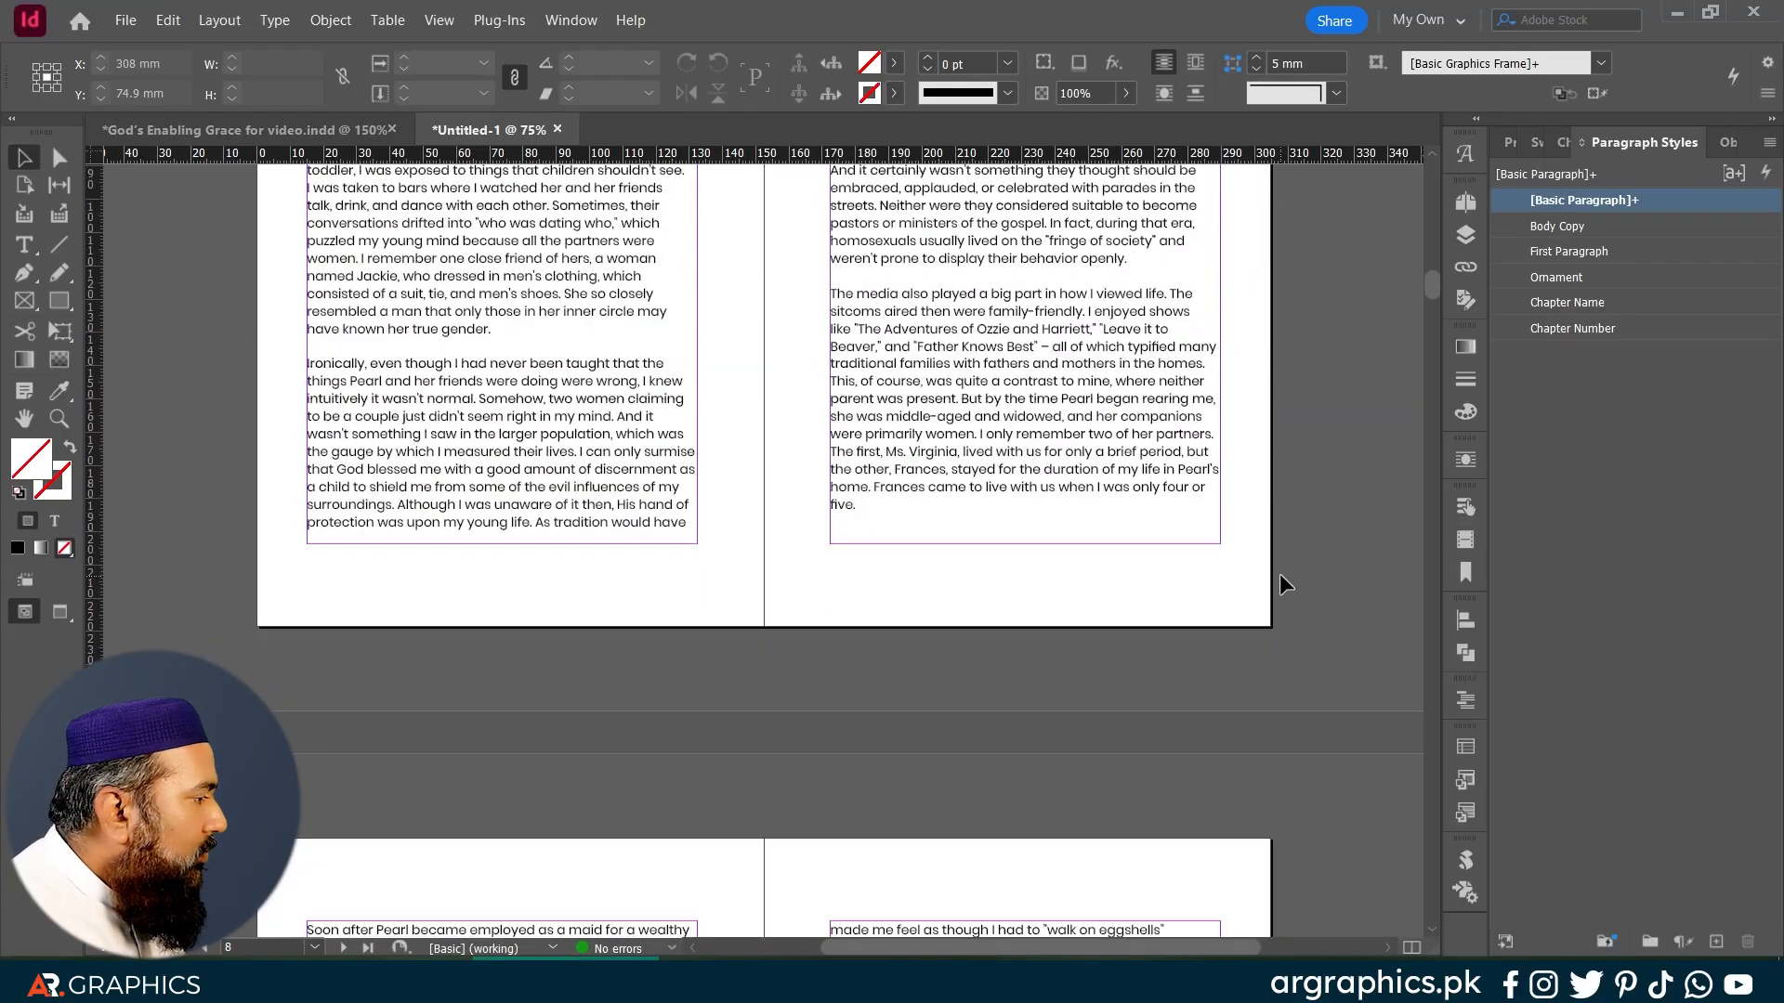
pyautogui.scroll(-10, 1279, 584)
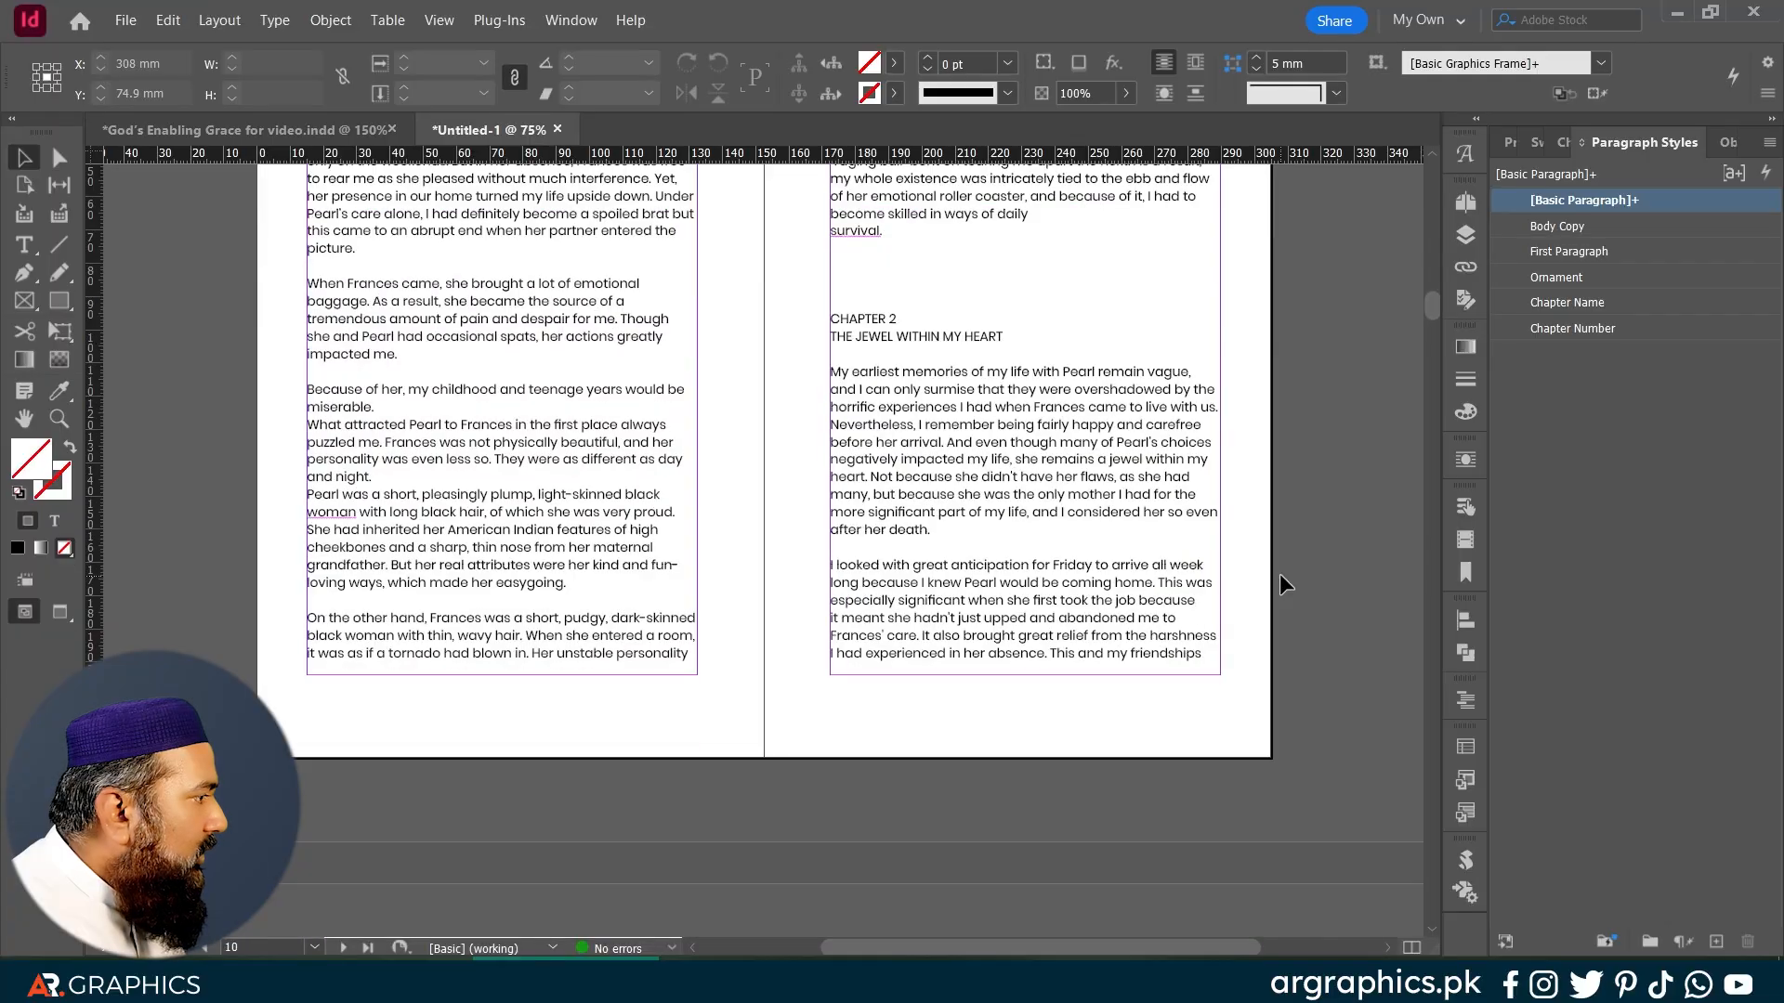
pyautogui.scroll(-10, 1279, 583)
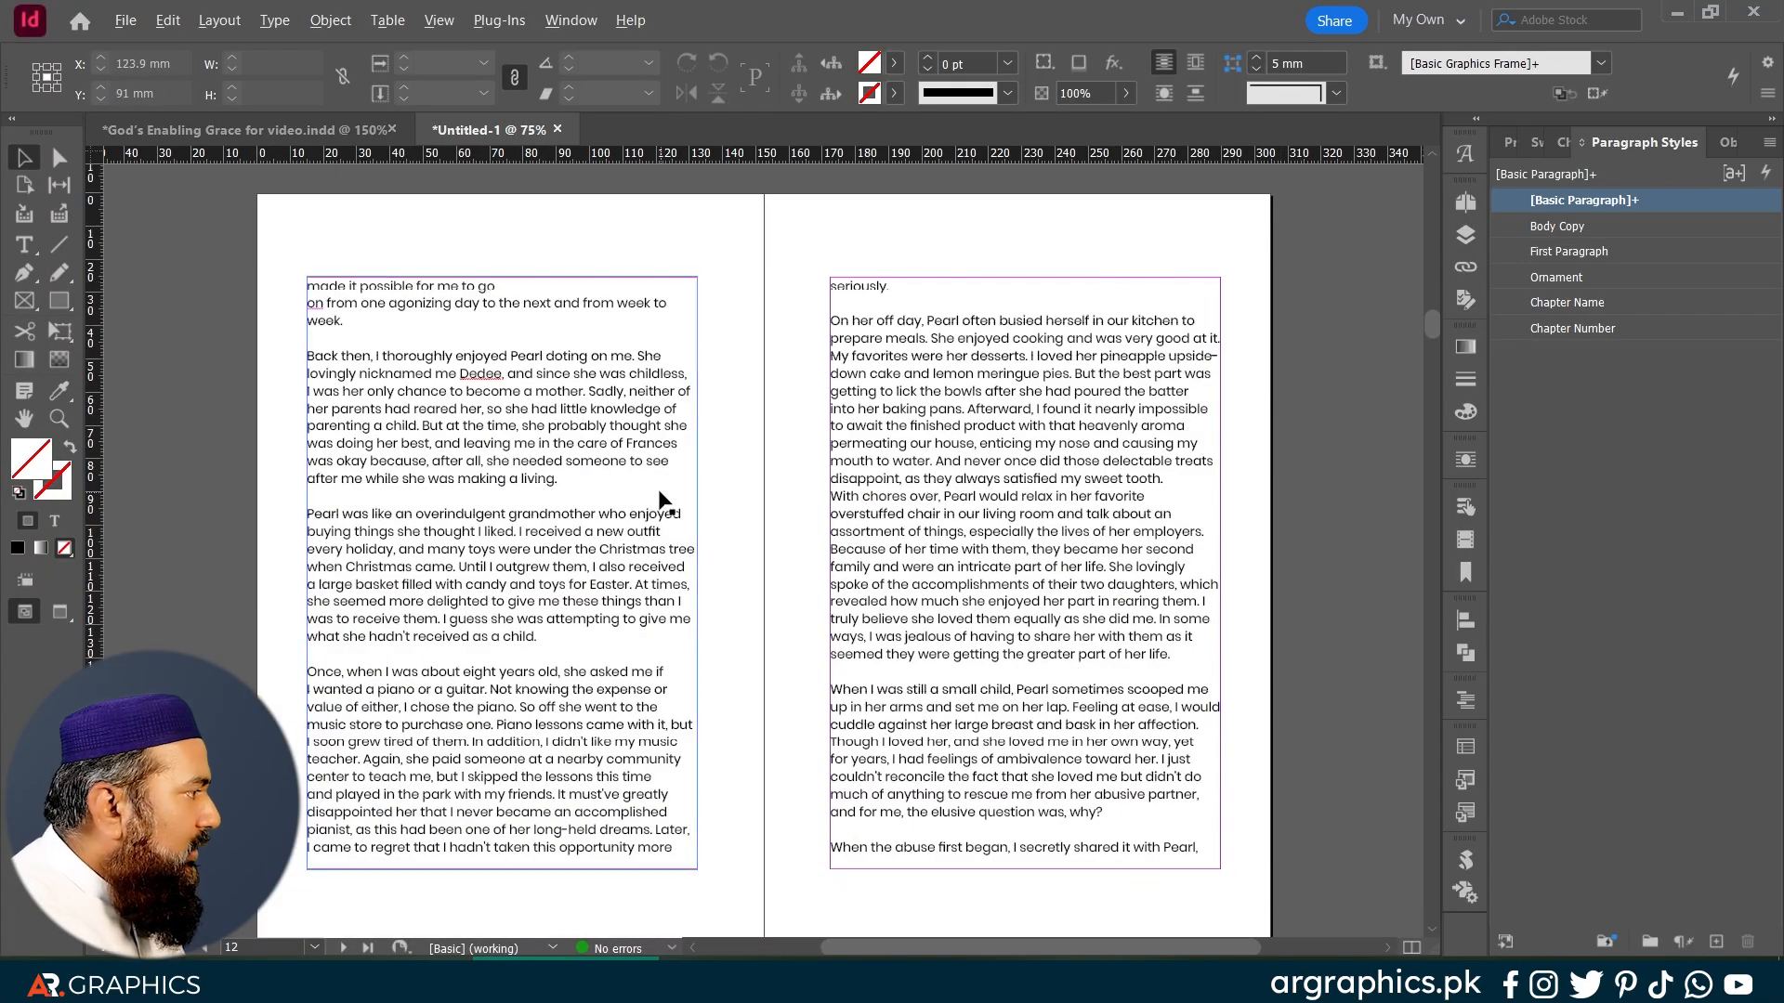
# Step: Select the paragraph starting "Once, when I was about eight years old" and examine how it breaks between pages 12 and 13
pyautogui.hotkey('ctrl', '=')
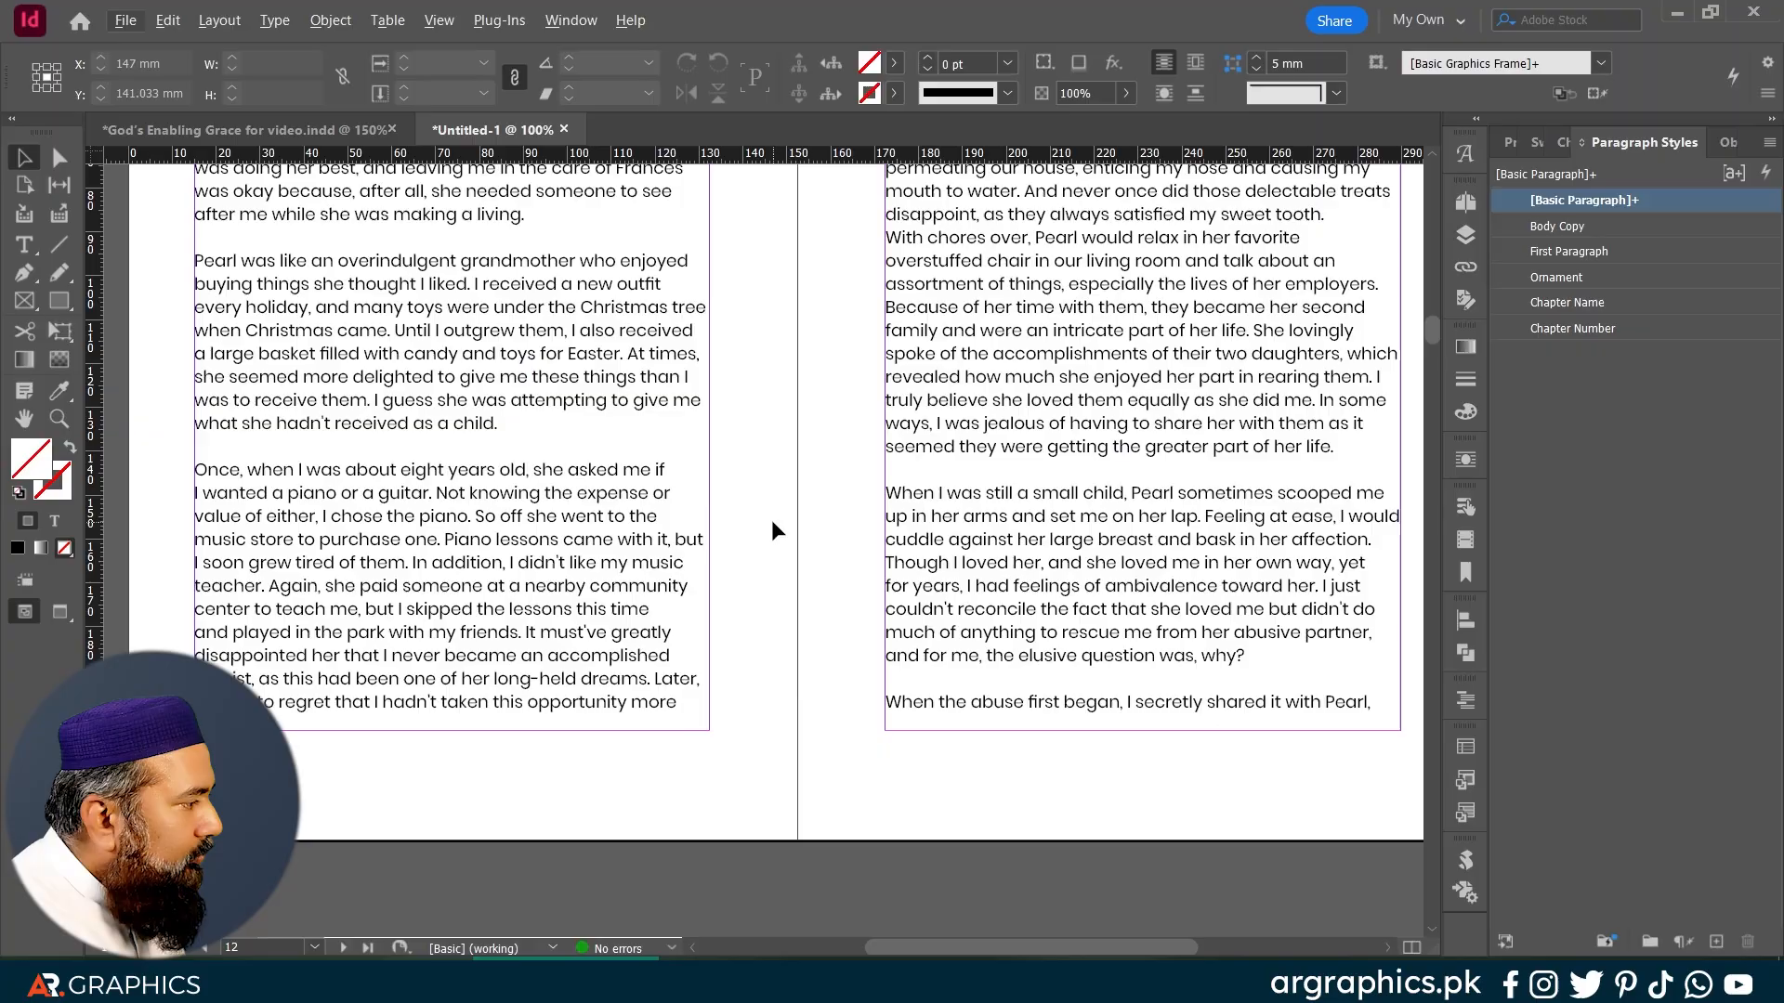
pyautogui.click(526, 583)
pyautogui.tripleClick(525, 583)
pyautogui.scroll(7, 700, 777)
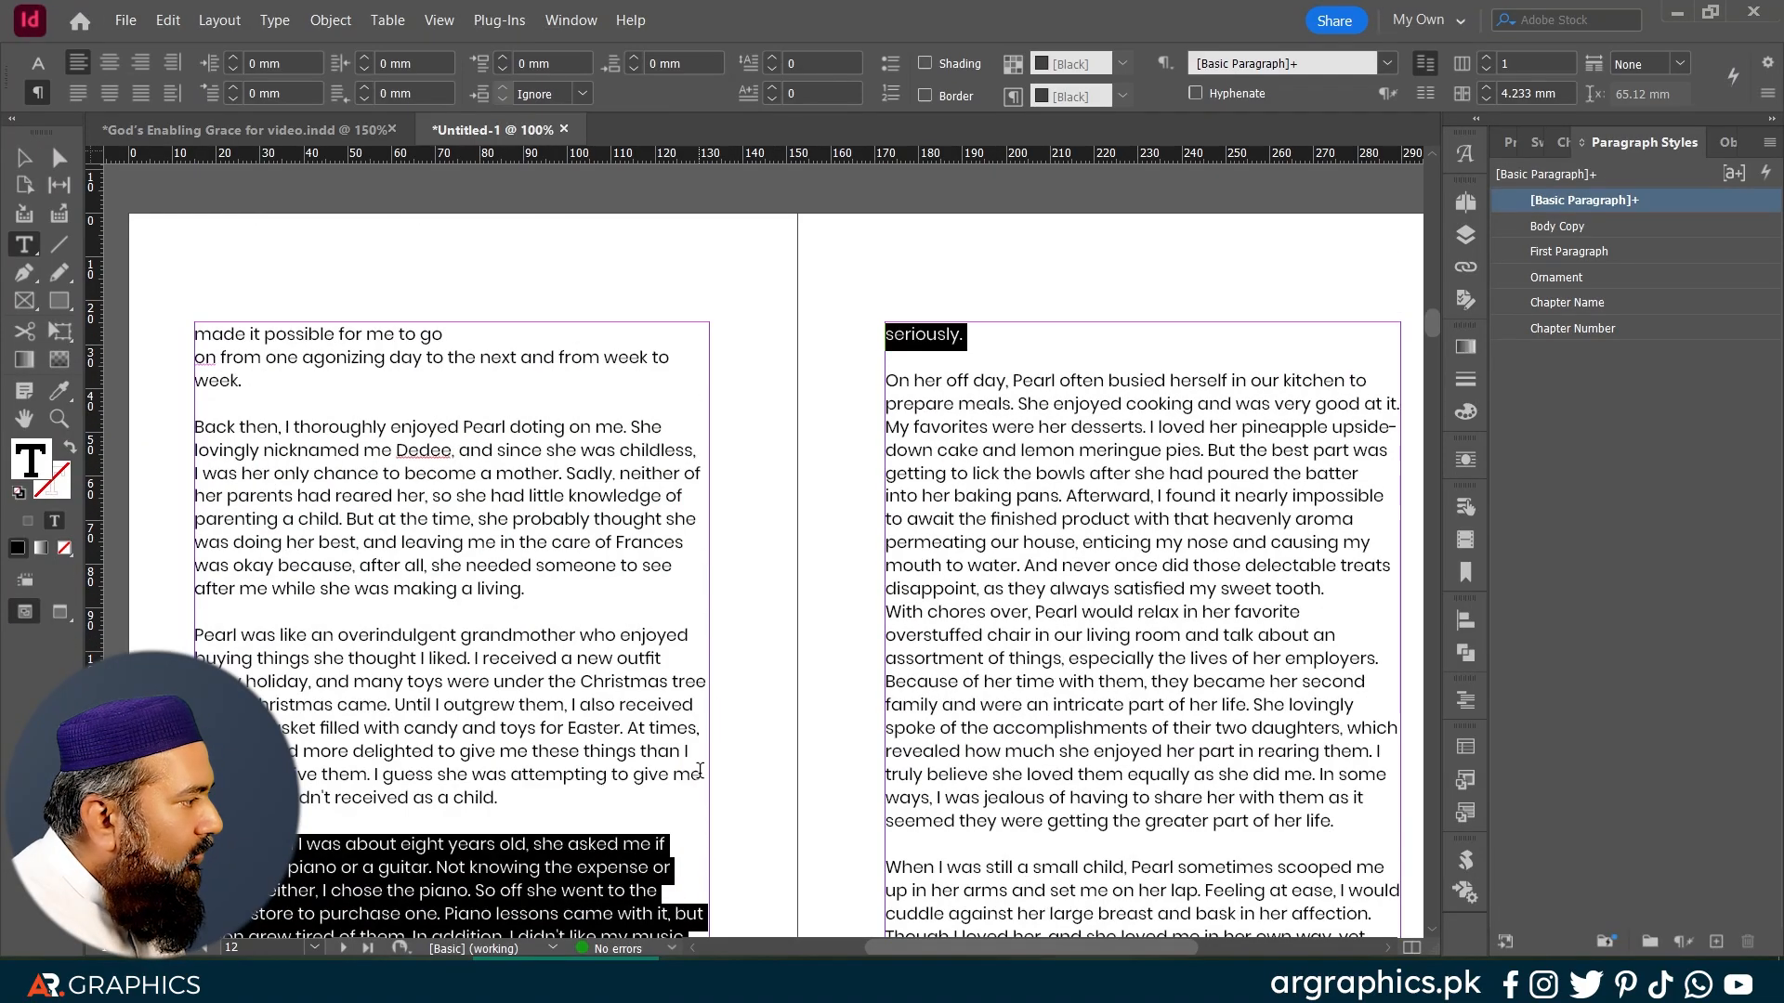
pyautogui.scroll(-6, 699, 770)
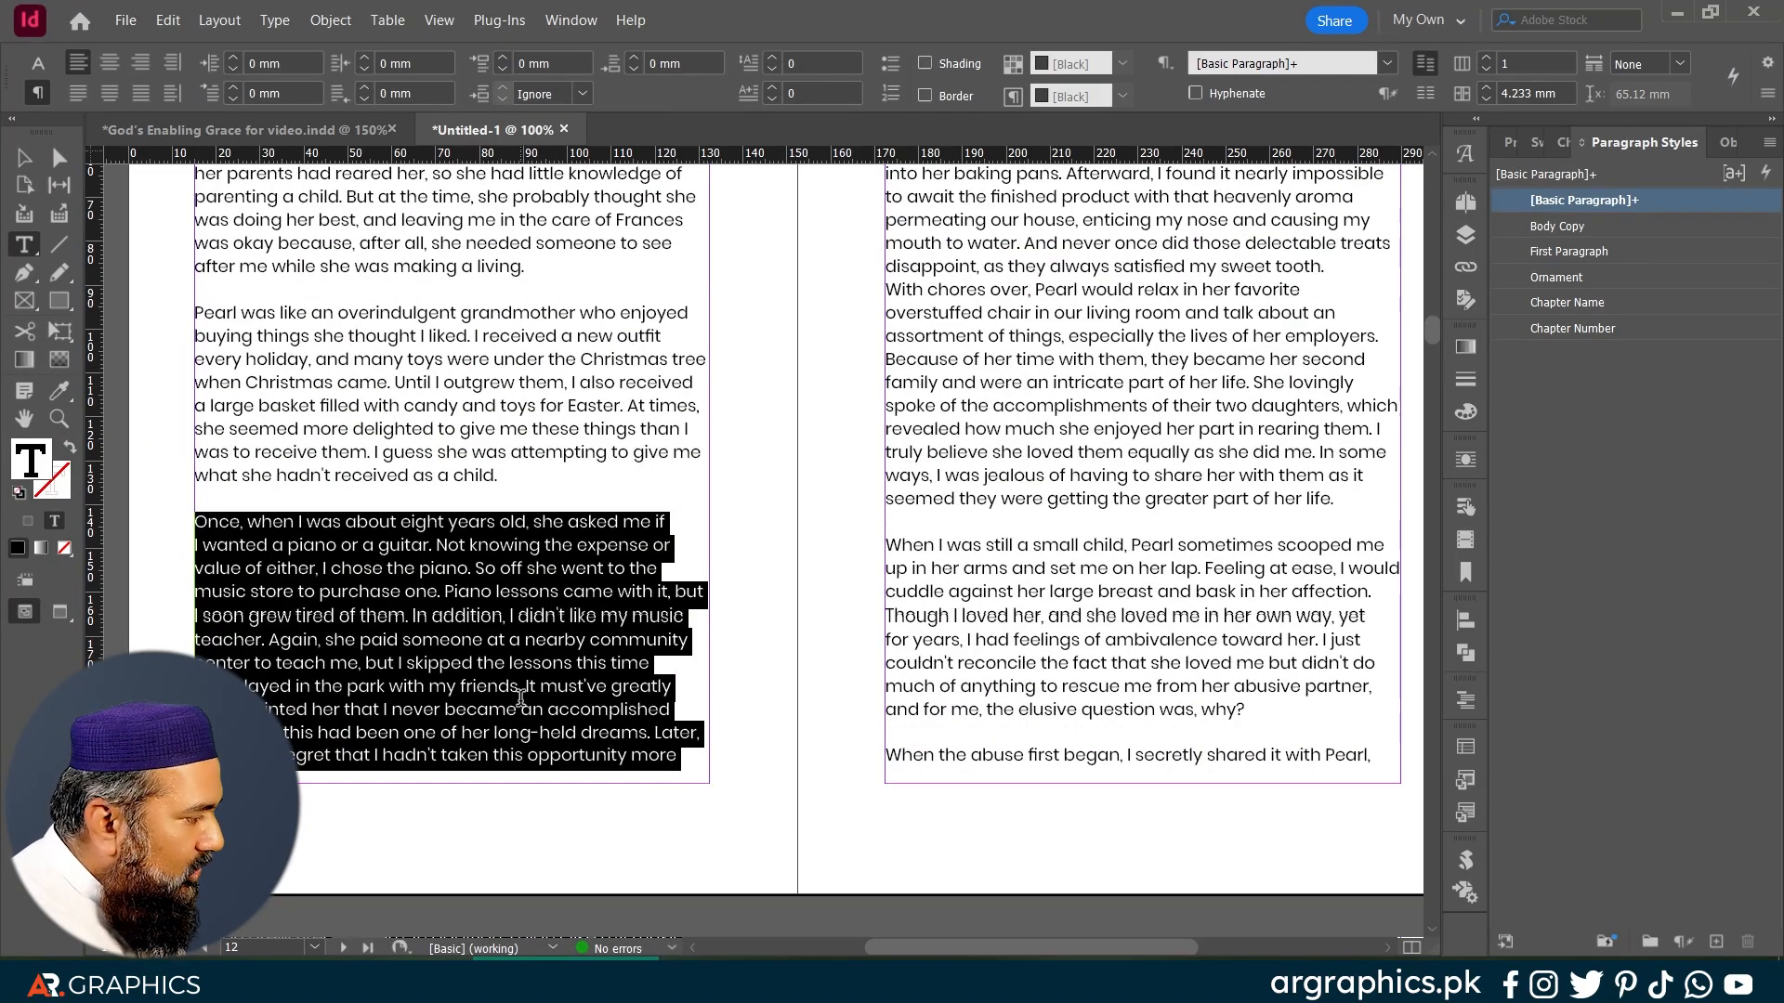
pyautogui.scroll(3, 656, 729)
pyautogui.scroll(6, 656, 729)
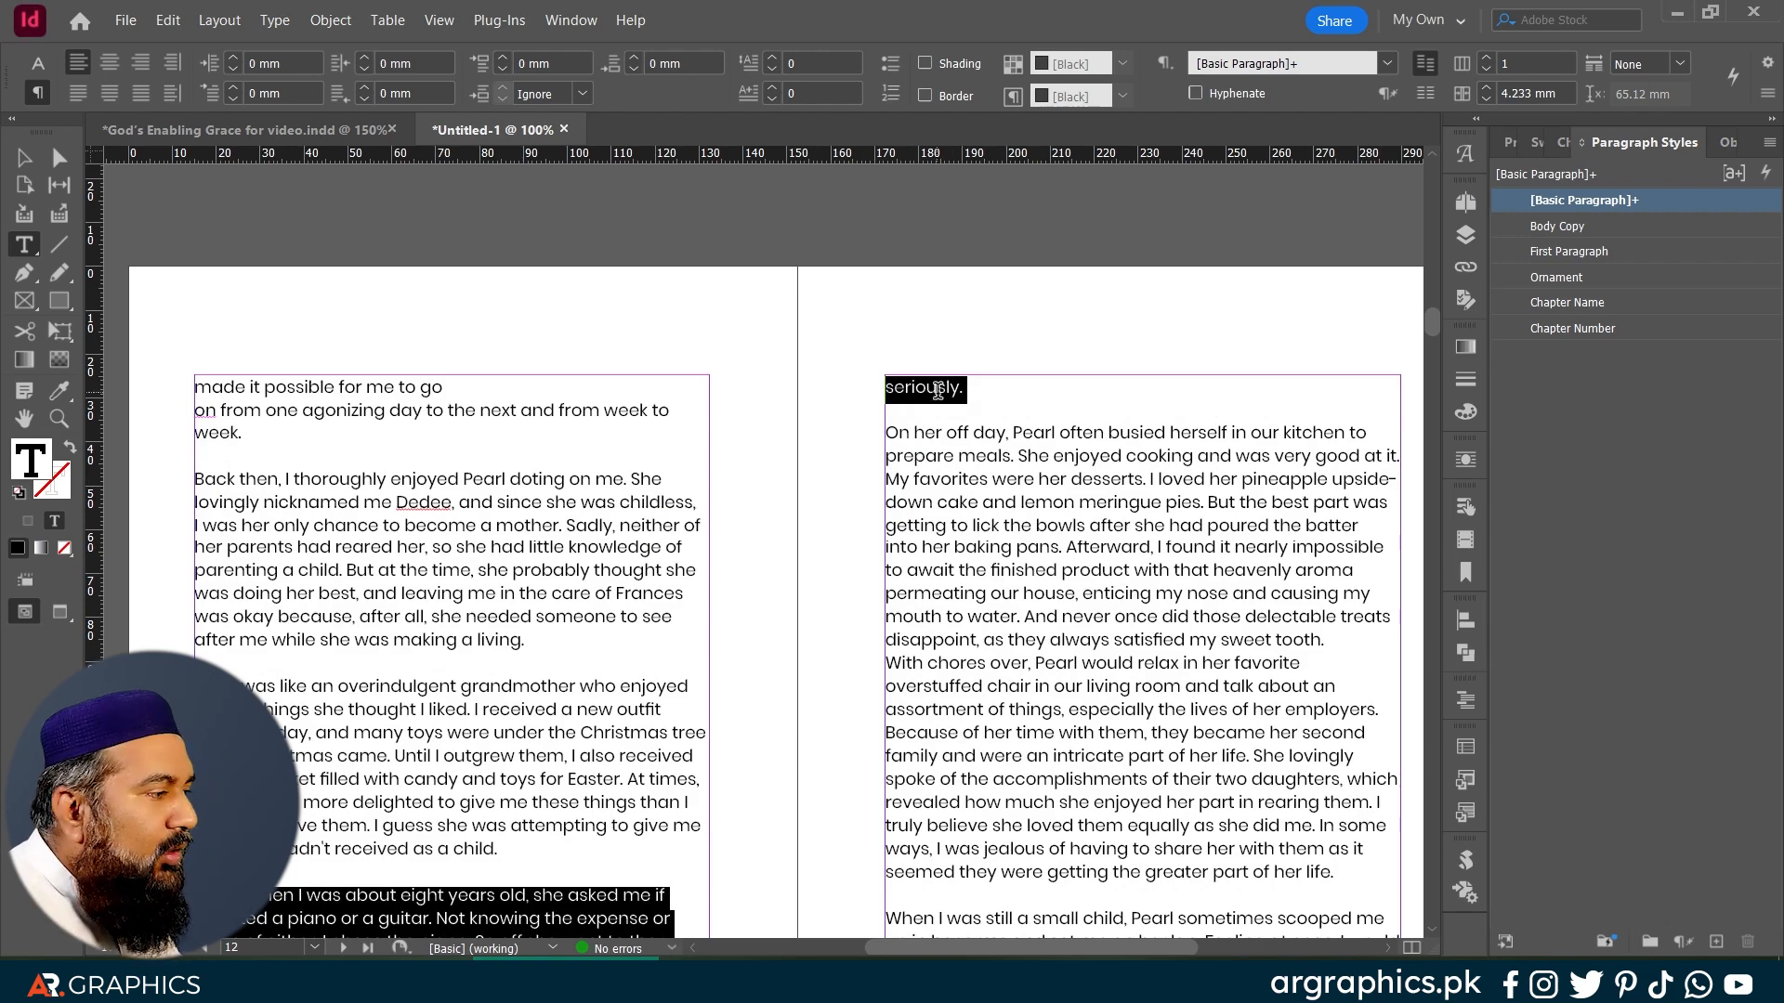
pyautogui.scroll(-9, 665, 752)
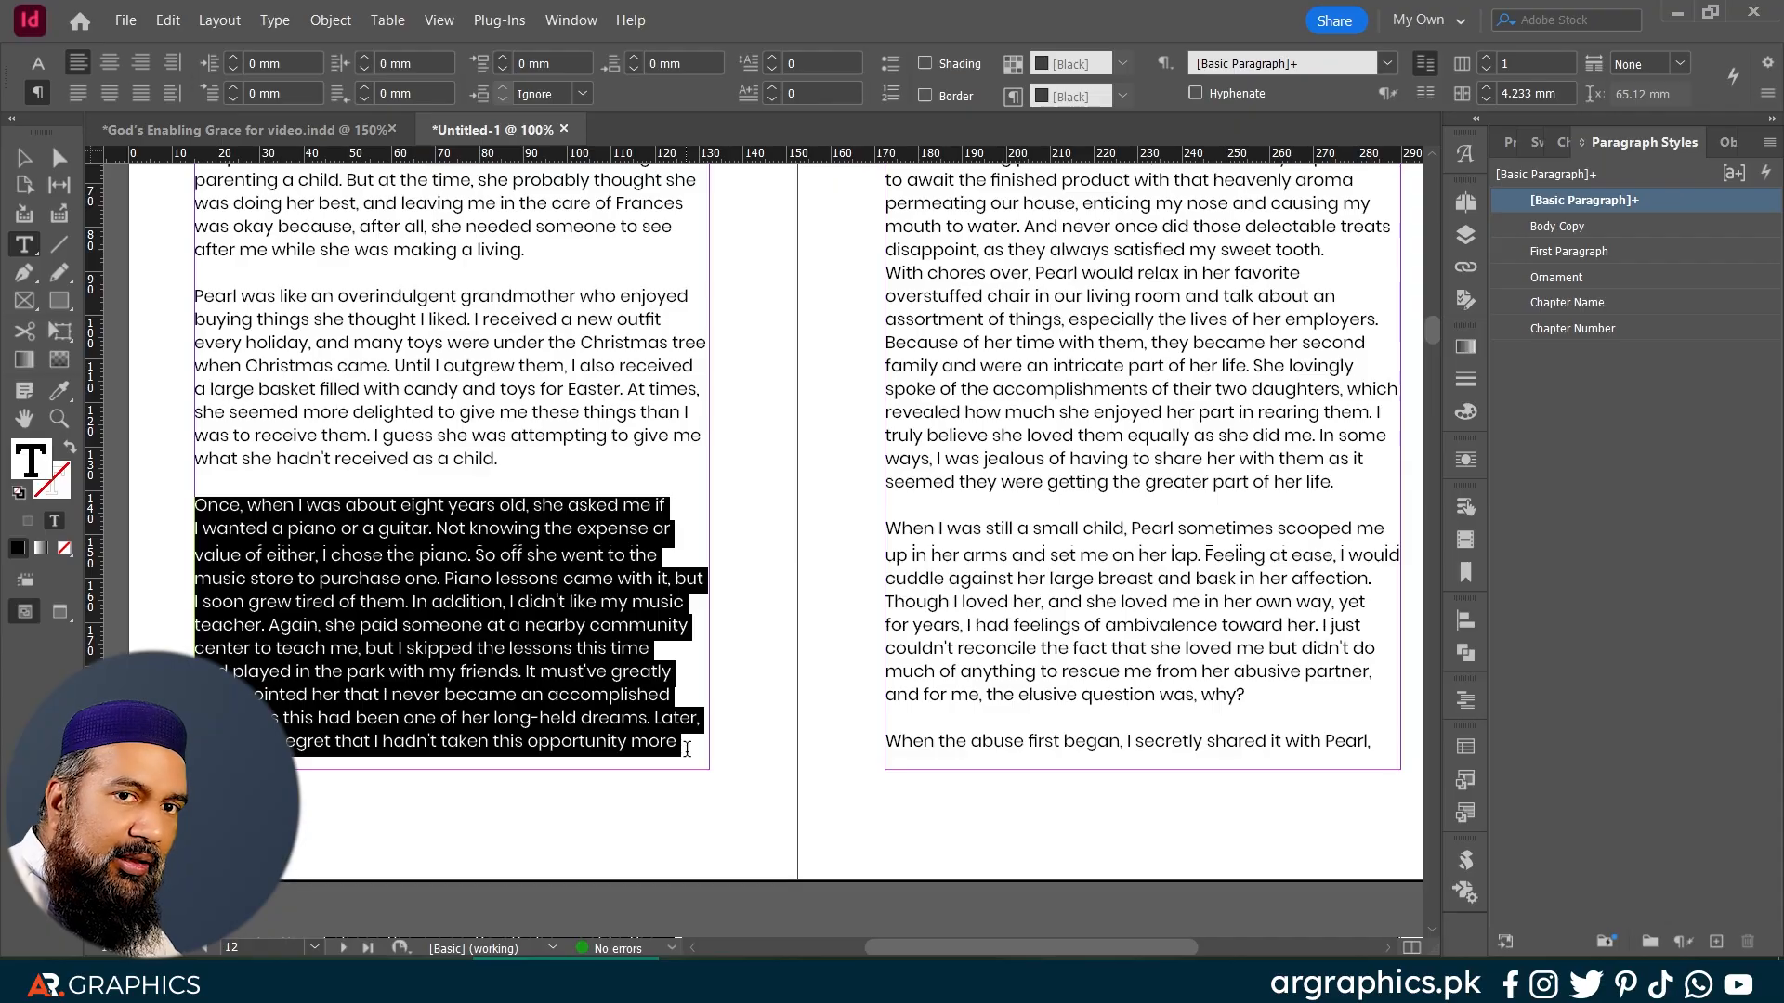
pyautogui.hscroll(2, 970, 548)
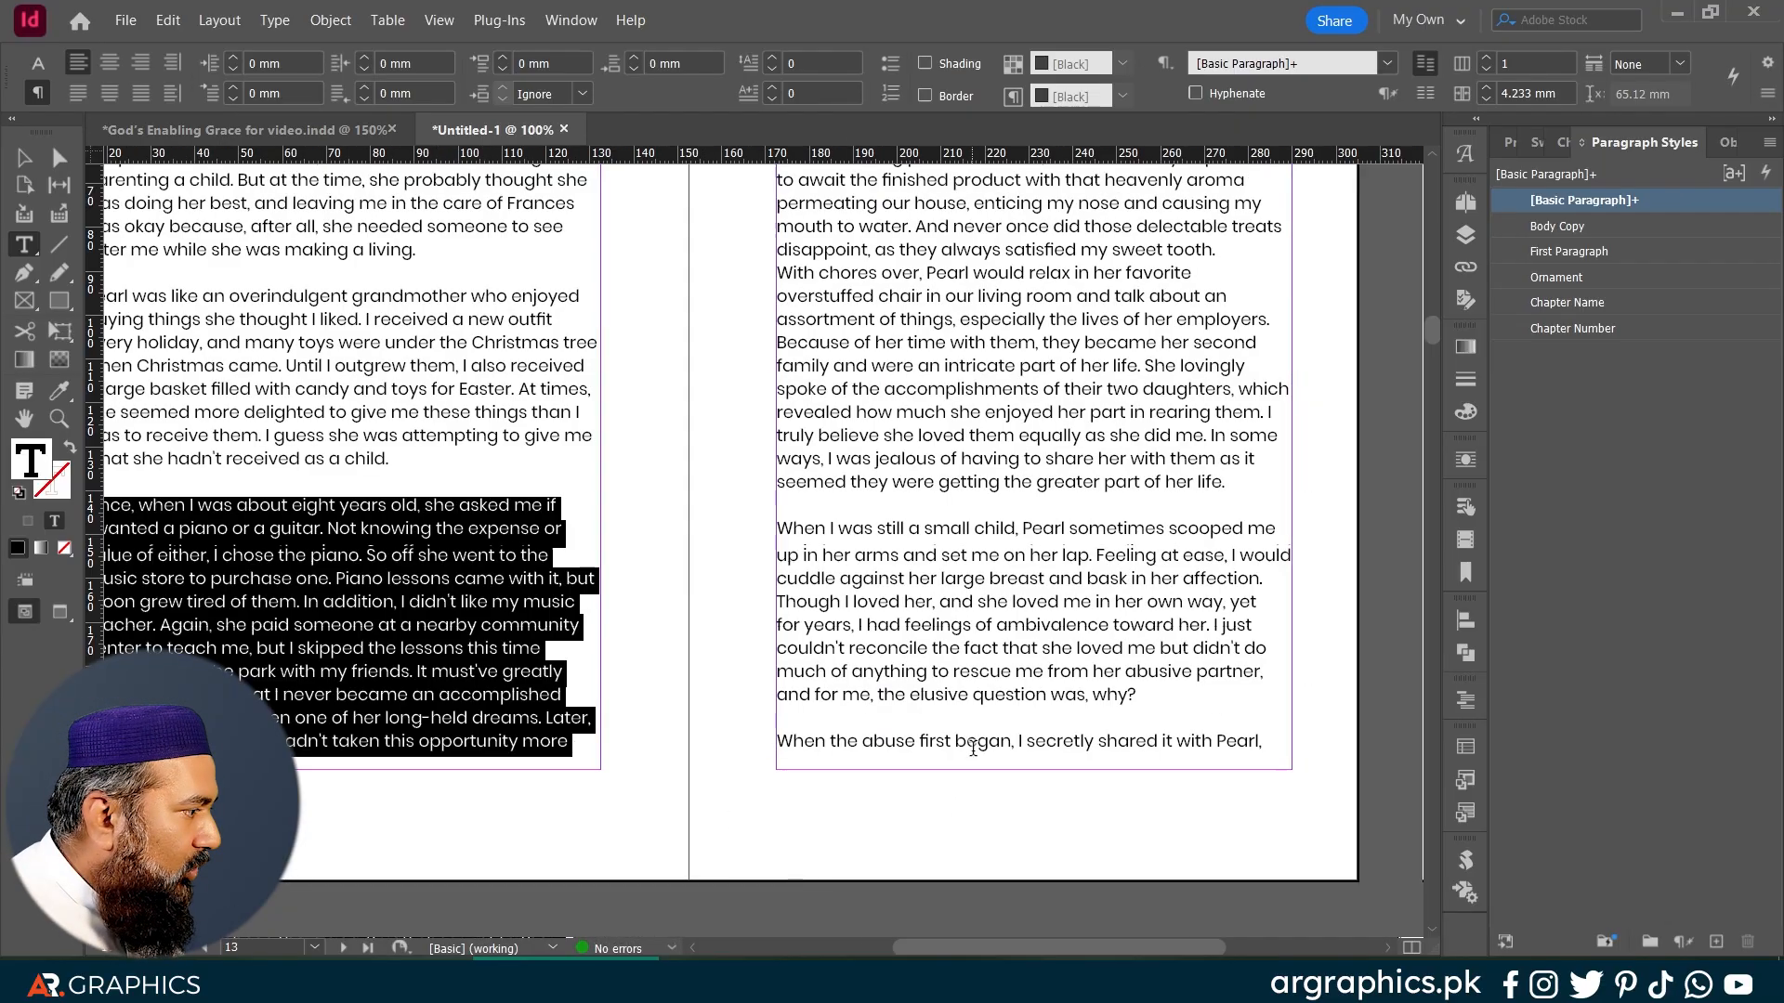
# Step: Select the paragraph starting "When the abuse first began" and examine how its lines split between pages 13 and 14
pyautogui.scroll(-3, 971, 549)
pyautogui.tripleClick(971, 548)
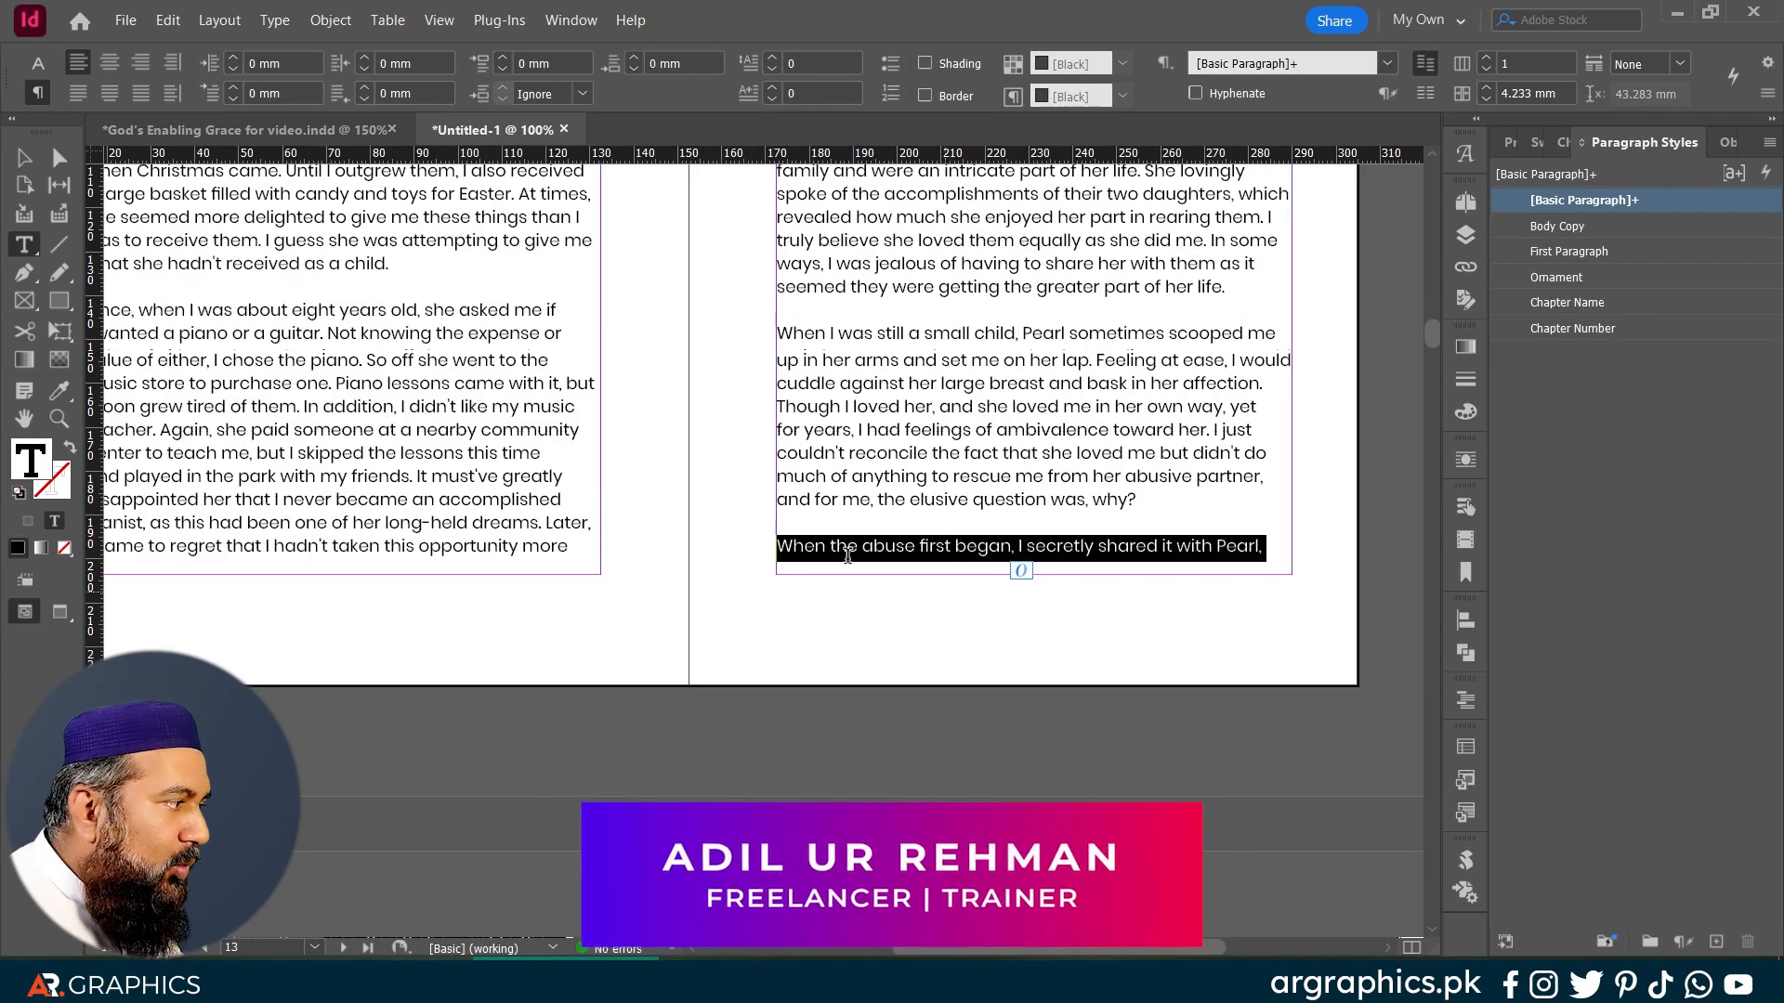
pyautogui.scroll(-5, 1124, 539)
pyautogui.hscroll(-4, 1128, 542)
pyautogui.hscroll(3, 1179, 446)
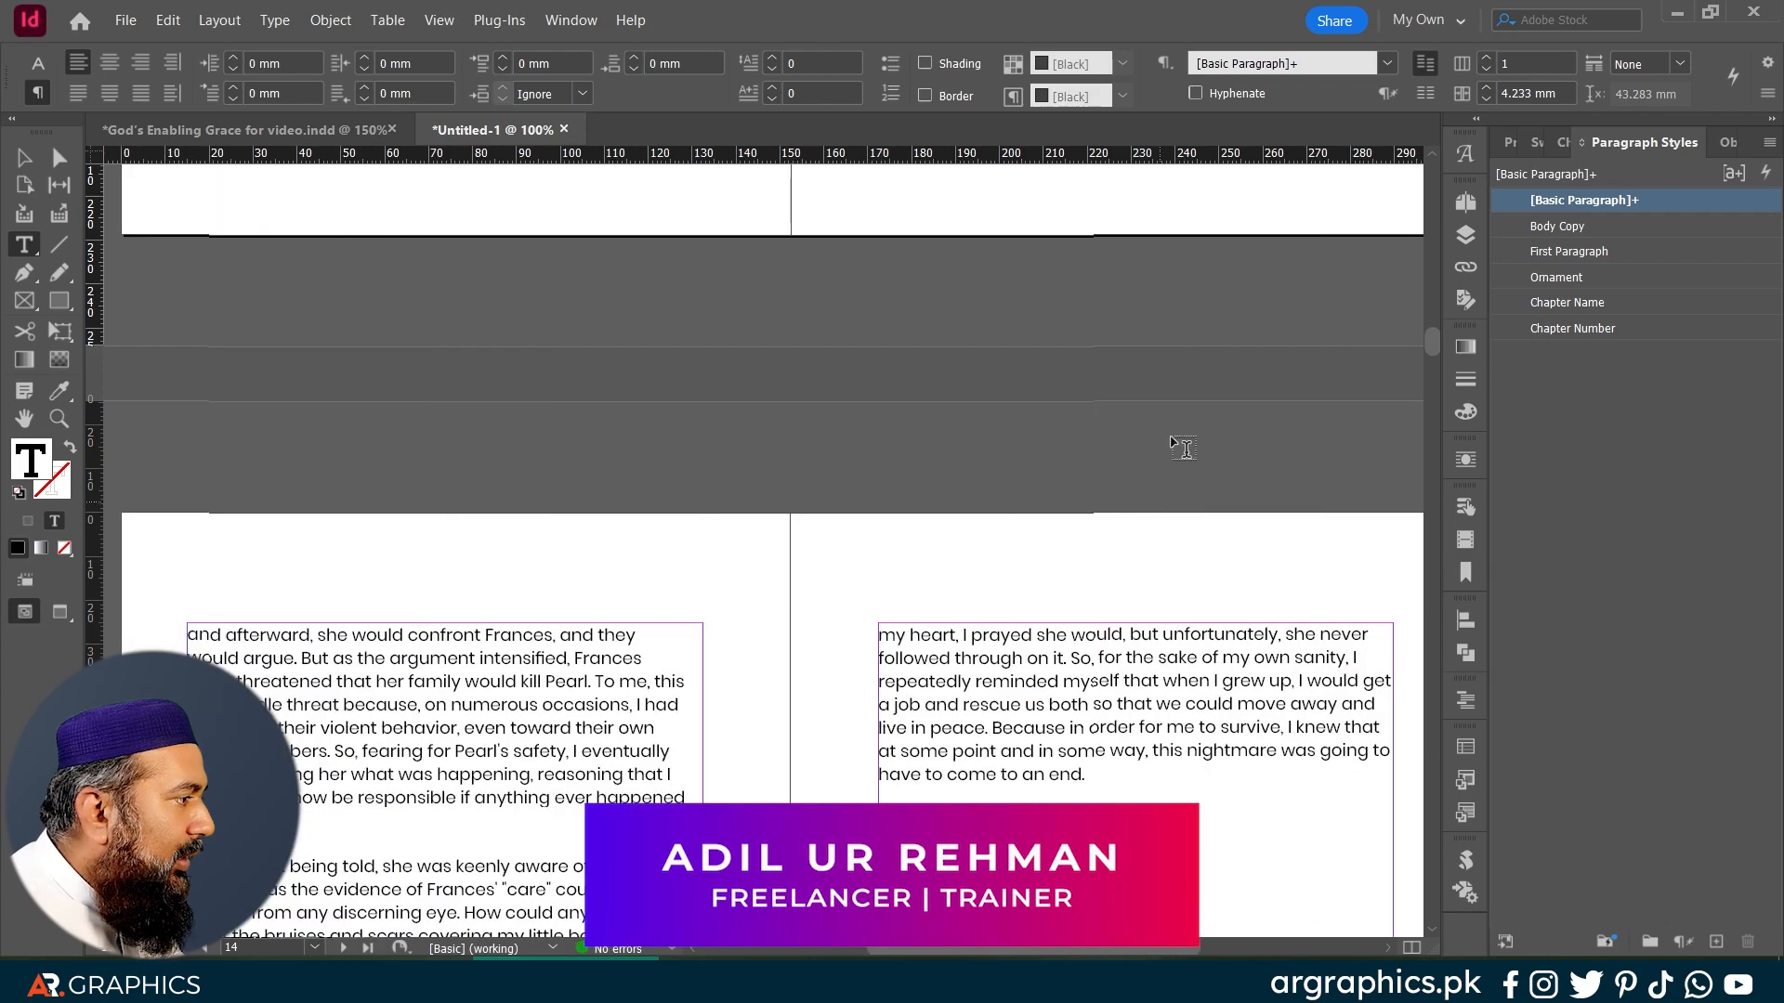
pyautogui.scroll(1, 1167, 331)
pyautogui.tripleClick(1150, 214)
pyautogui.click(1150, 214)
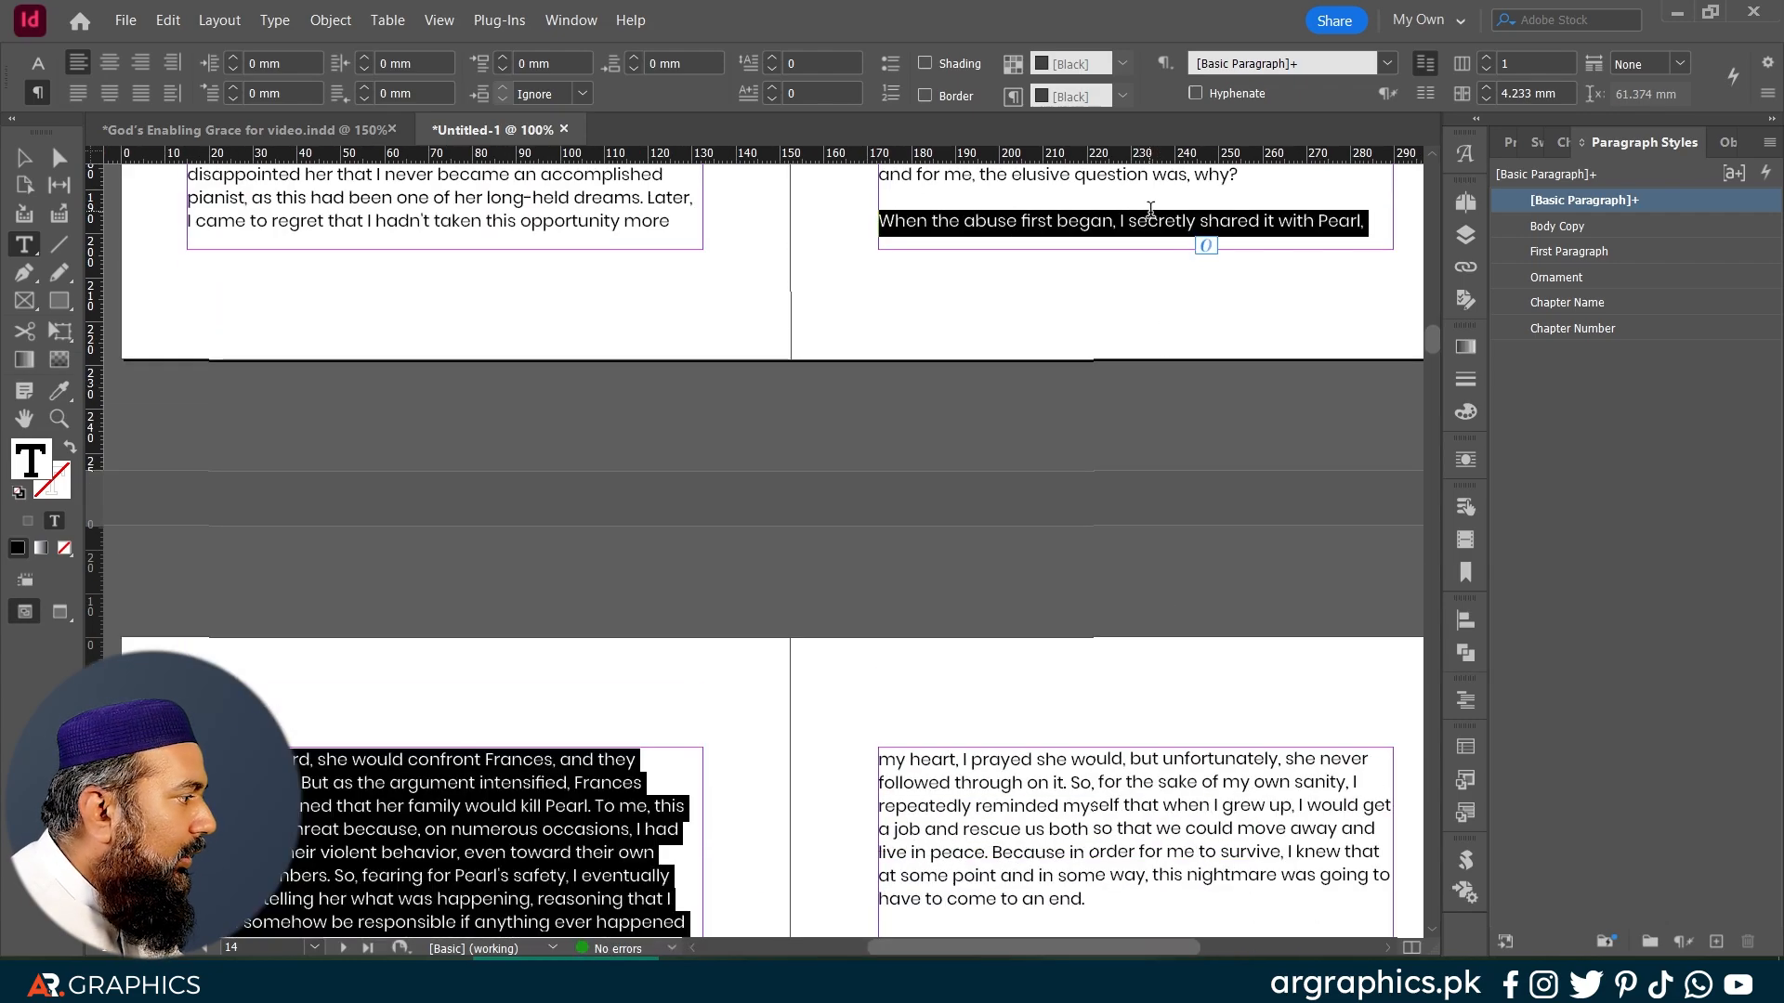
pyautogui.scroll(-5, 844, 723)
pyautogui.scroll(4, 850, 732)
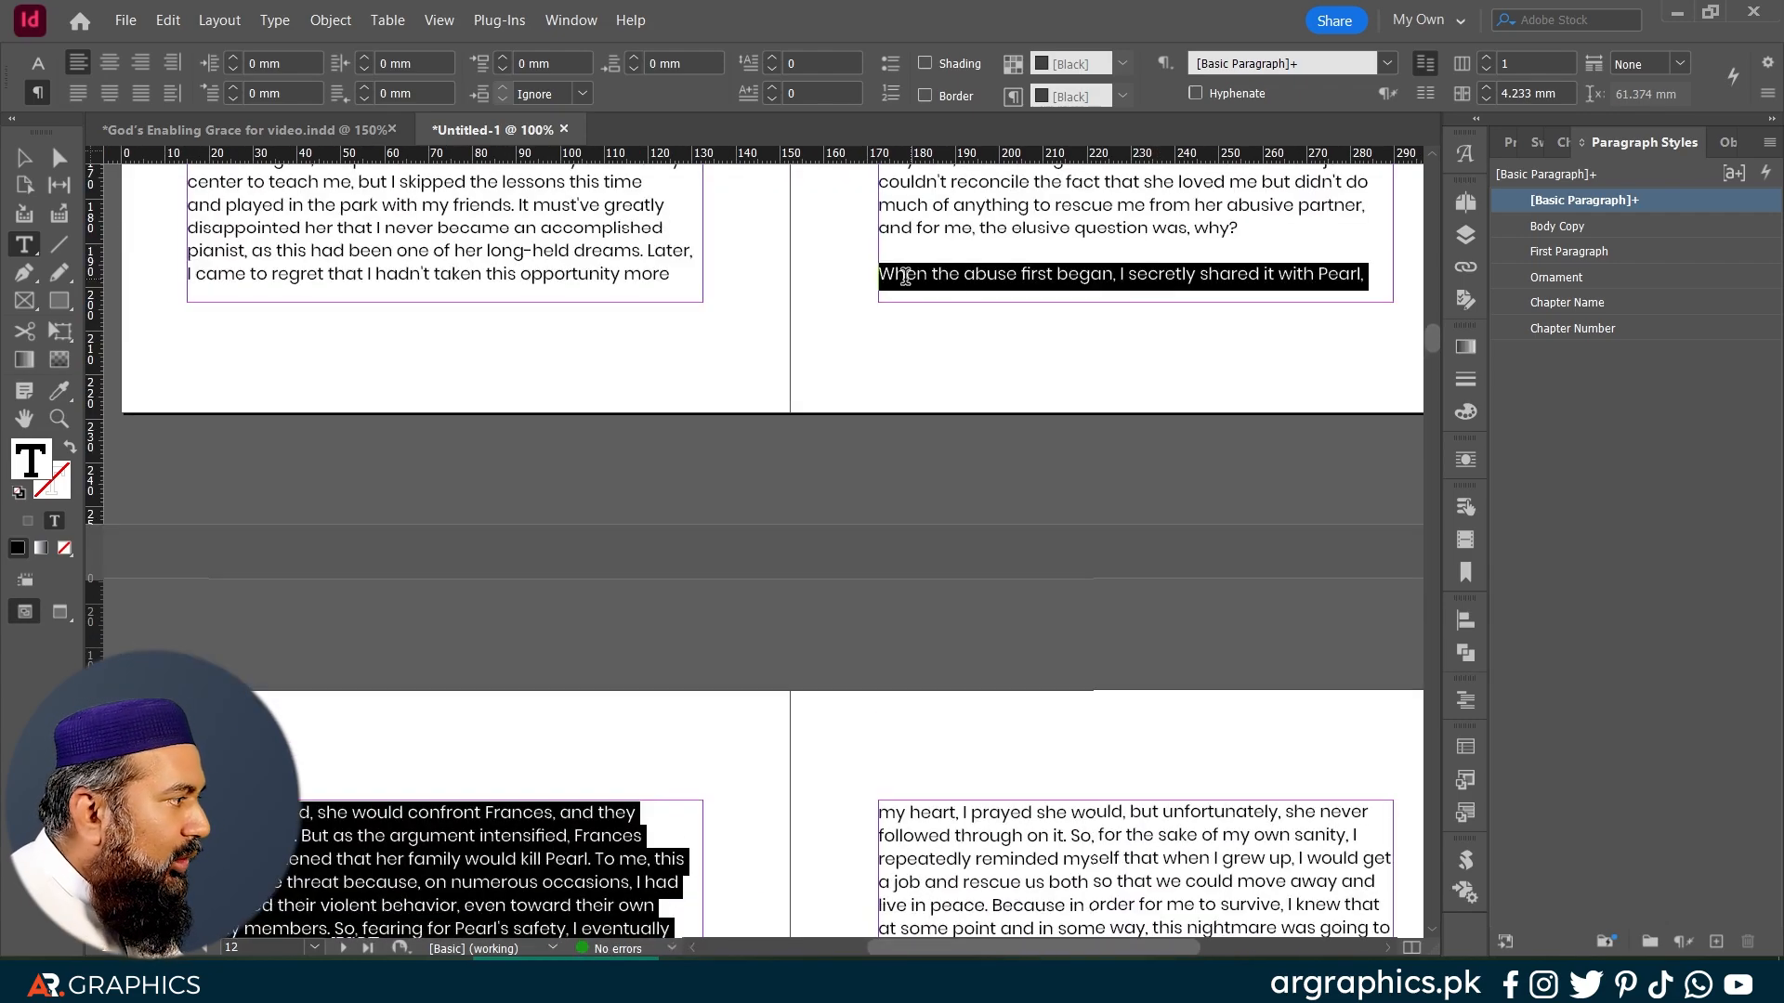
pyautogui.scroll(-3, 737, 626)
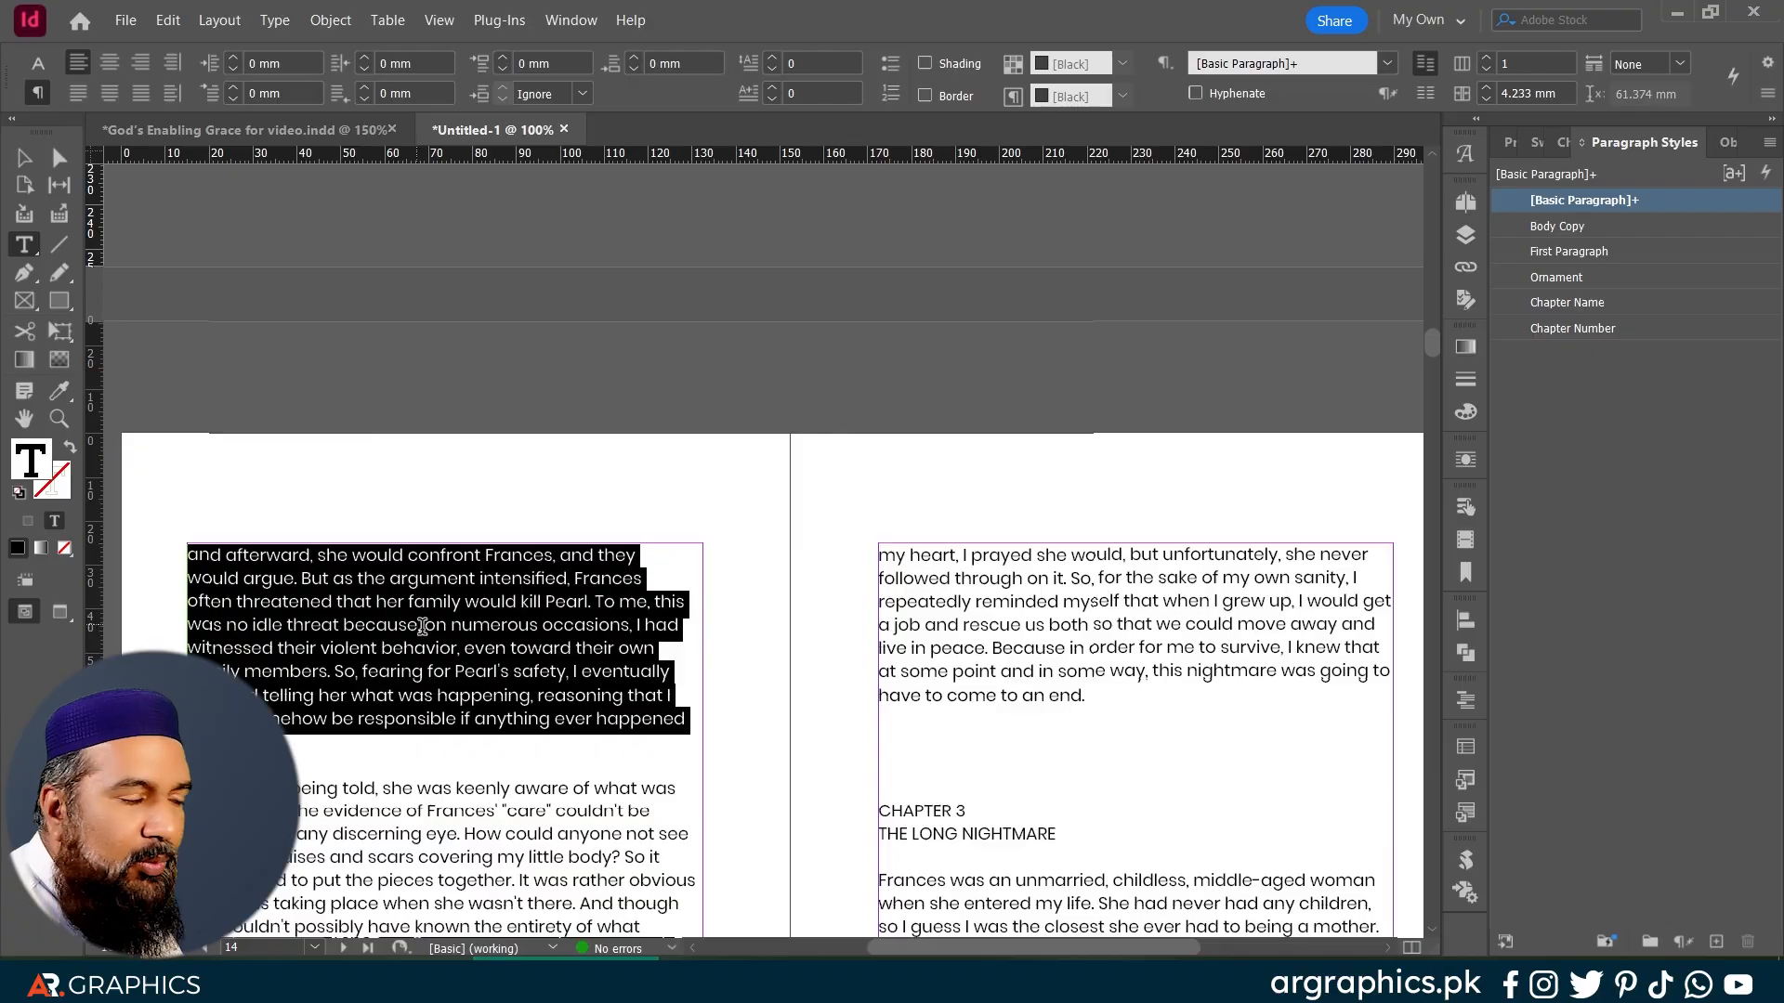
pyautogui.scroll(4, 995, 502)
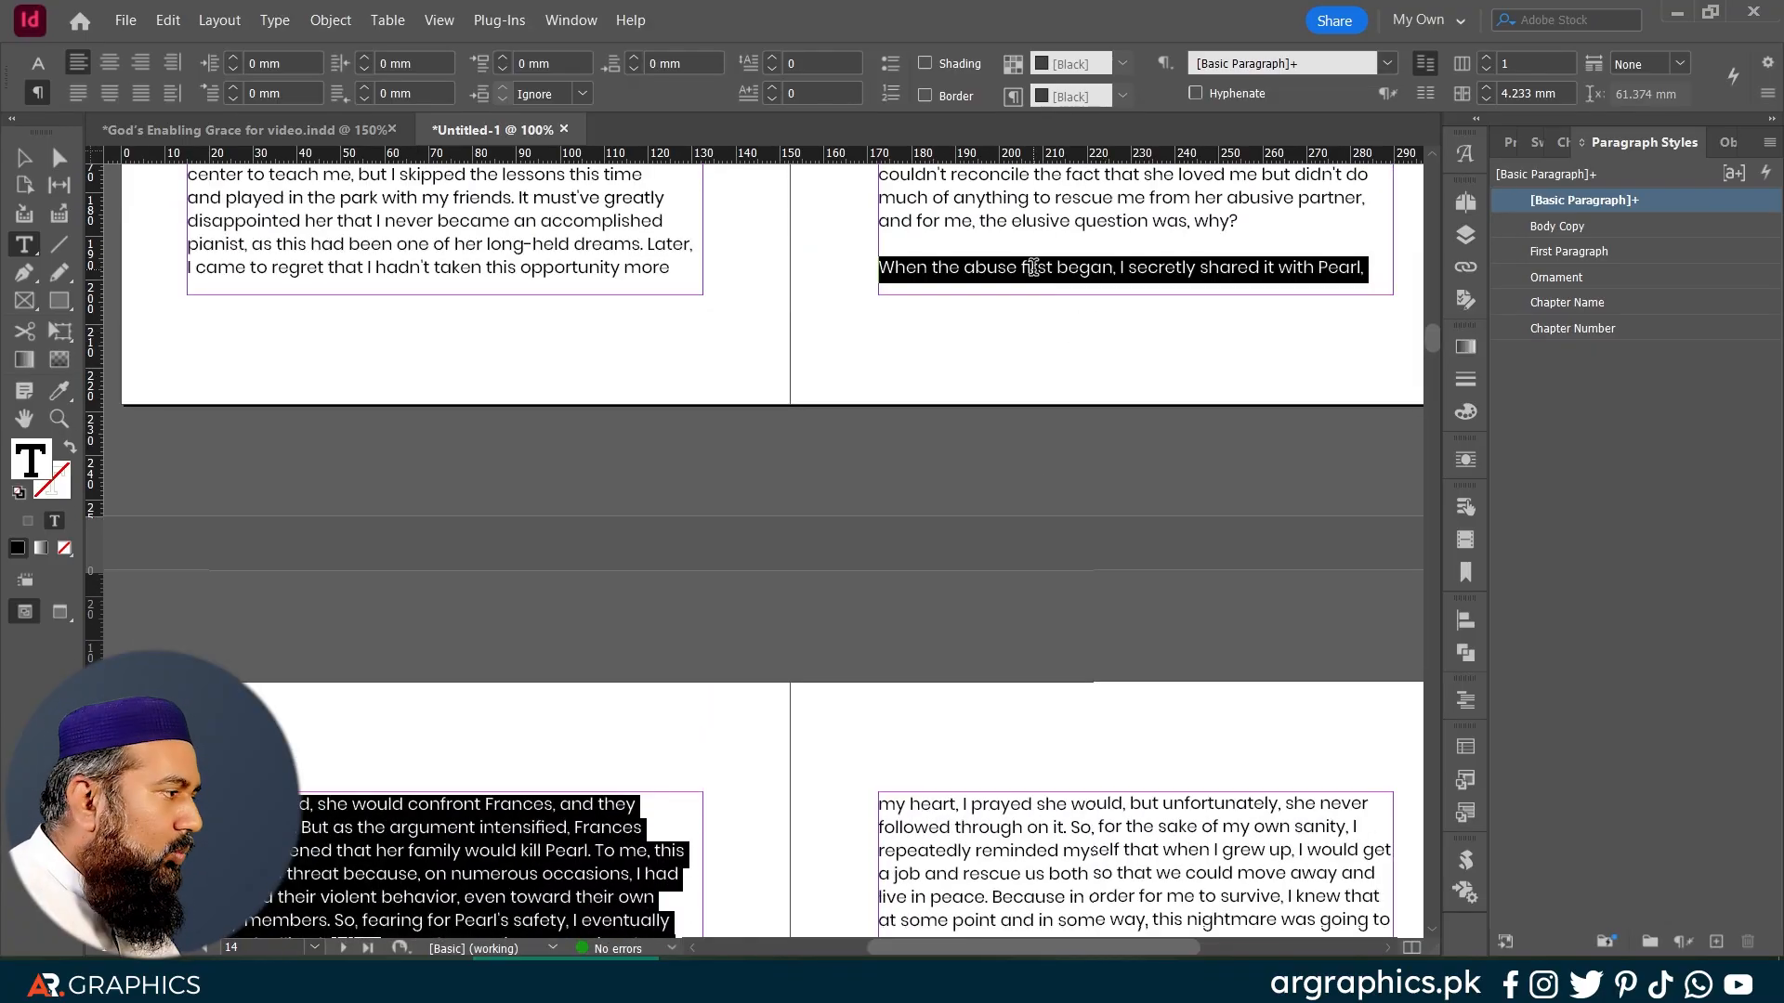
pyautogui.scroll(5, 738, 500)
pyautogui.click(525, 444)
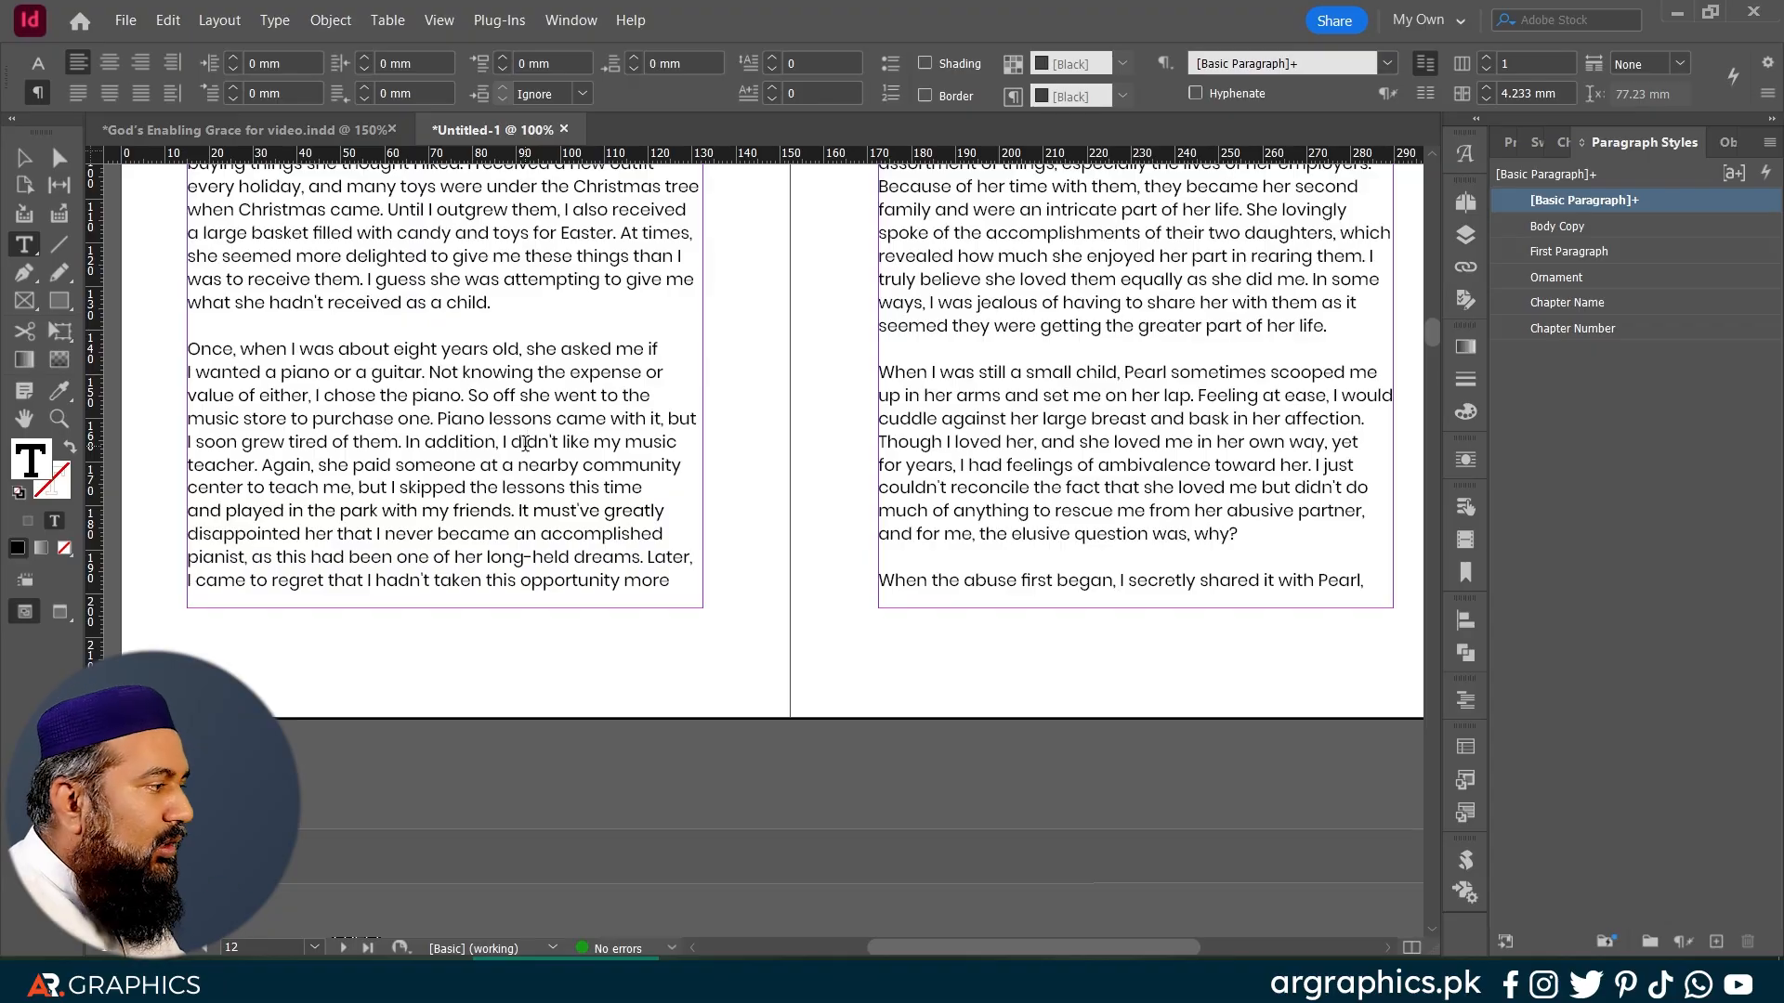
# Step: Enable Keep Lines Together in the First Paragraph style's Keep Options, keeping 2 lines at the start and end of the paragraph
pyautogui.scroll(10, 841, 581)
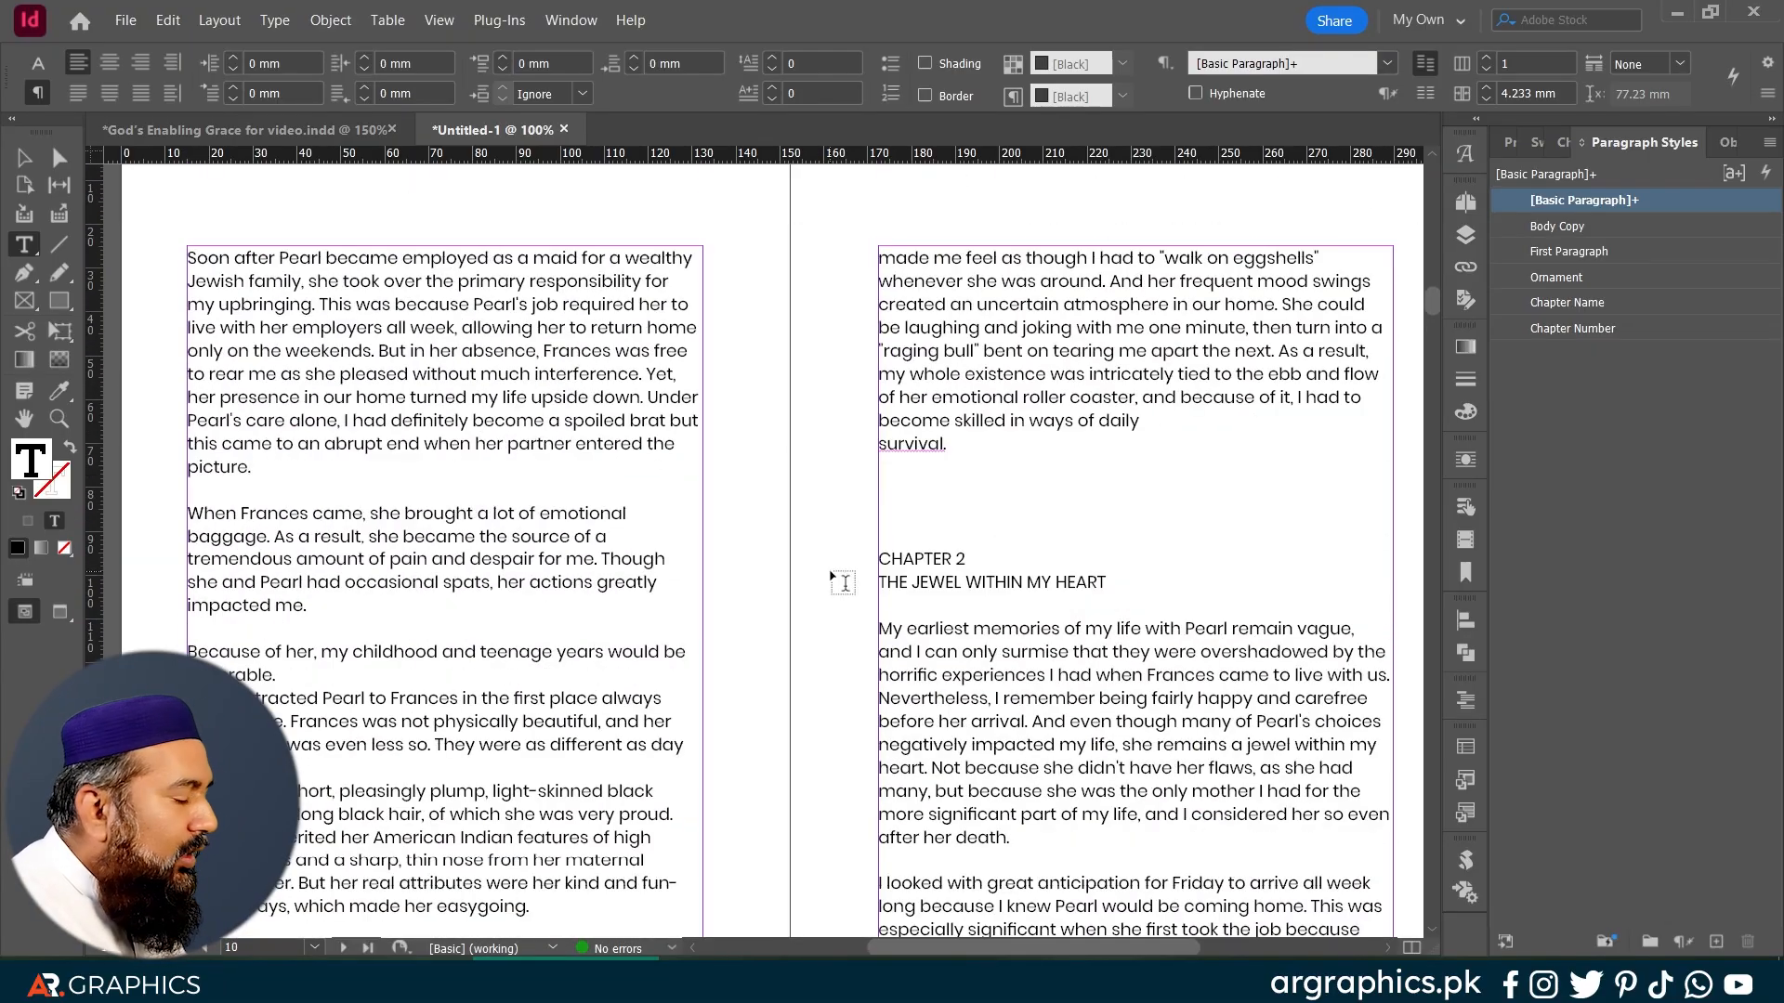
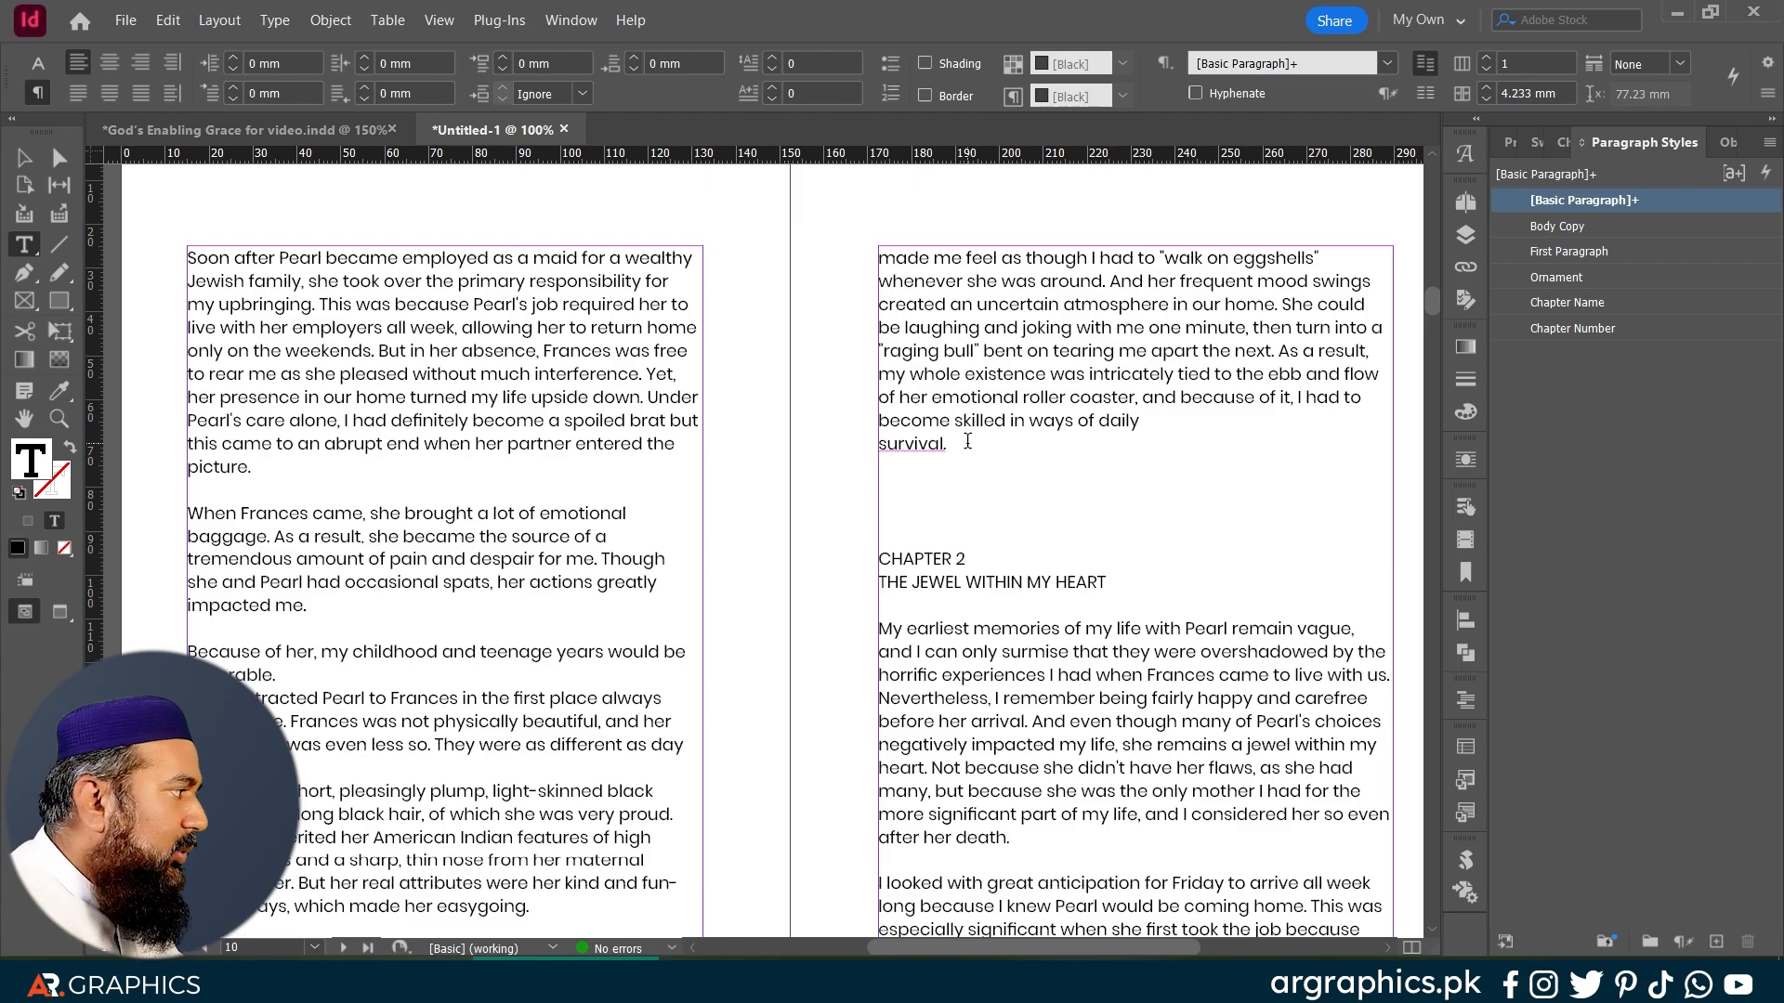
pyautogui.scroll(20, 967, 441)
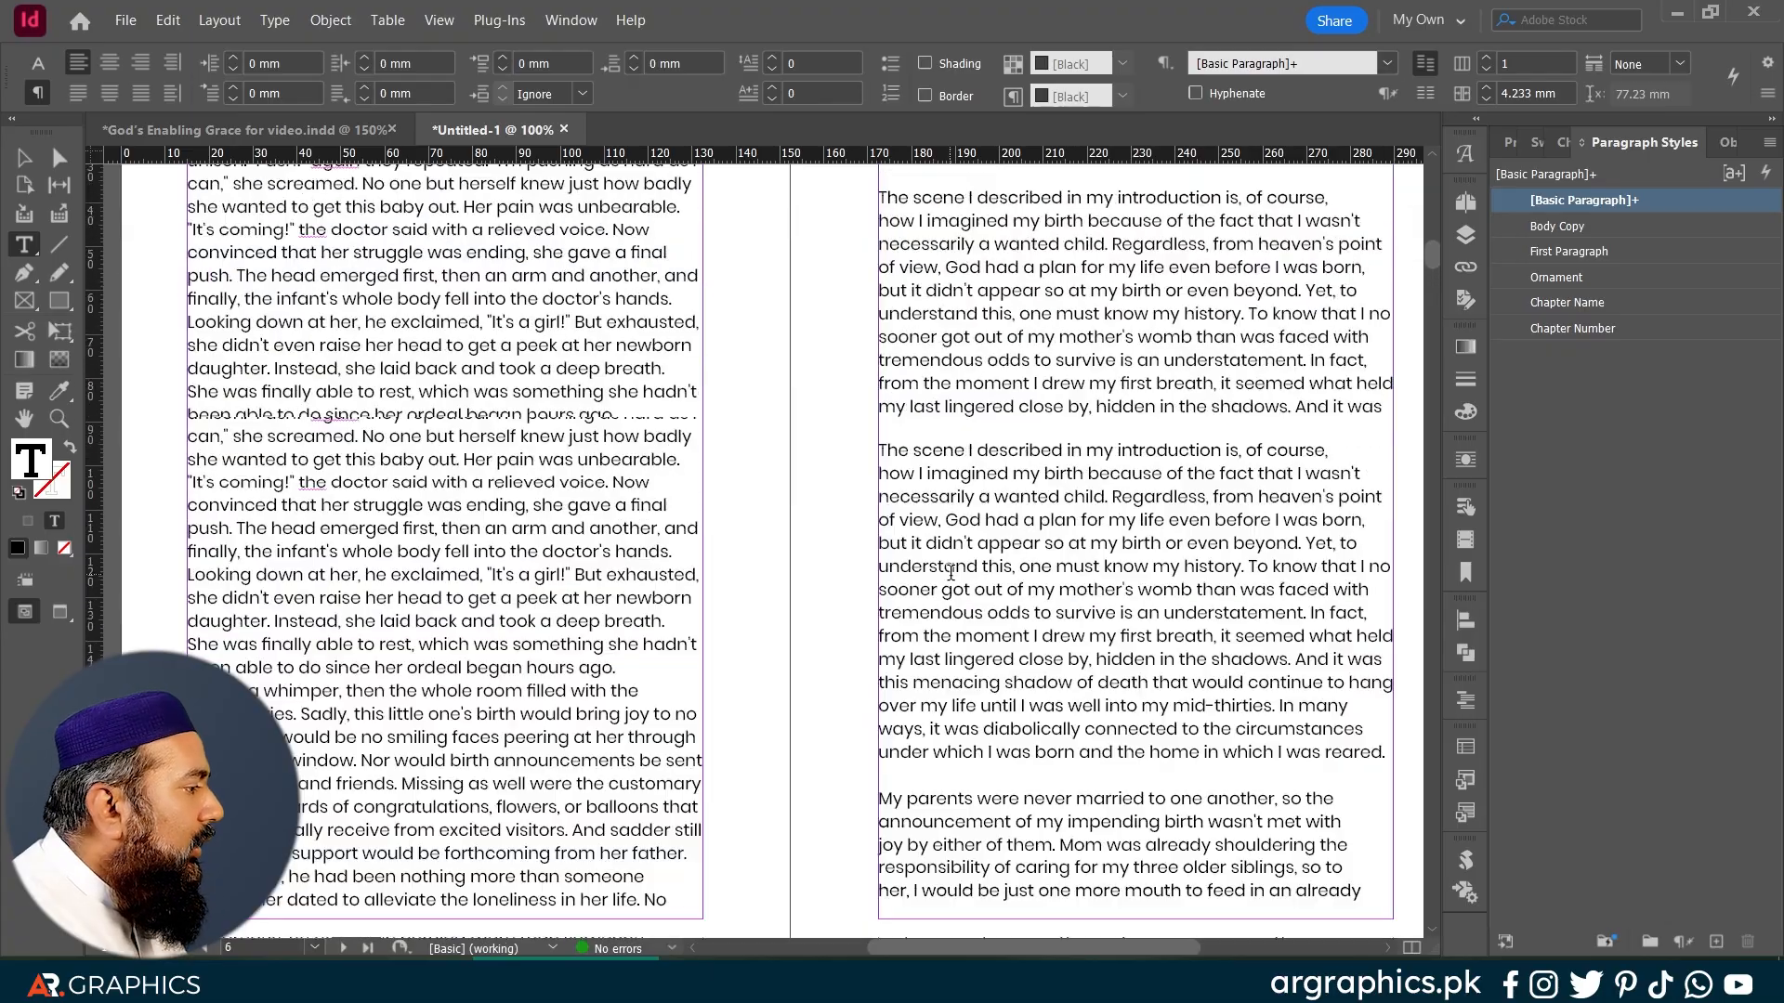
pyautogui.scroll(15, 951, 572)
pyautogui.scroll(-3, 960, 577)
pyautogui.hscroll(3, 1025, 539)
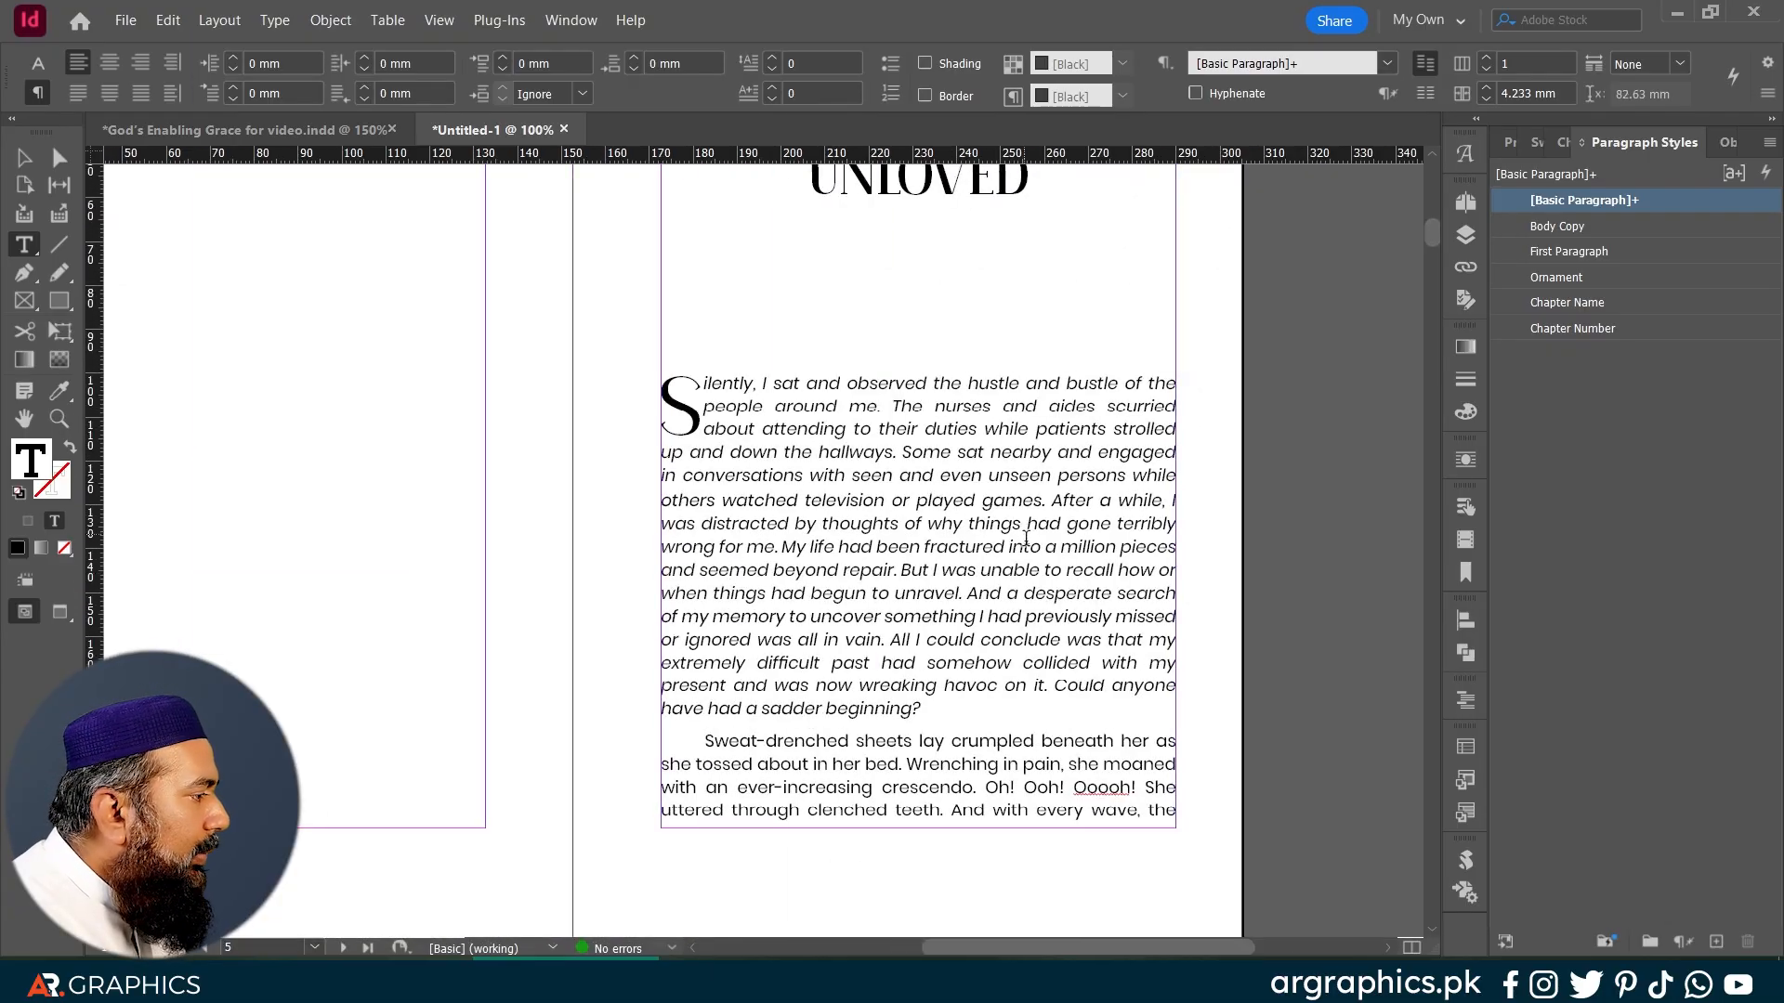
pyautogui.click(1573, 250)
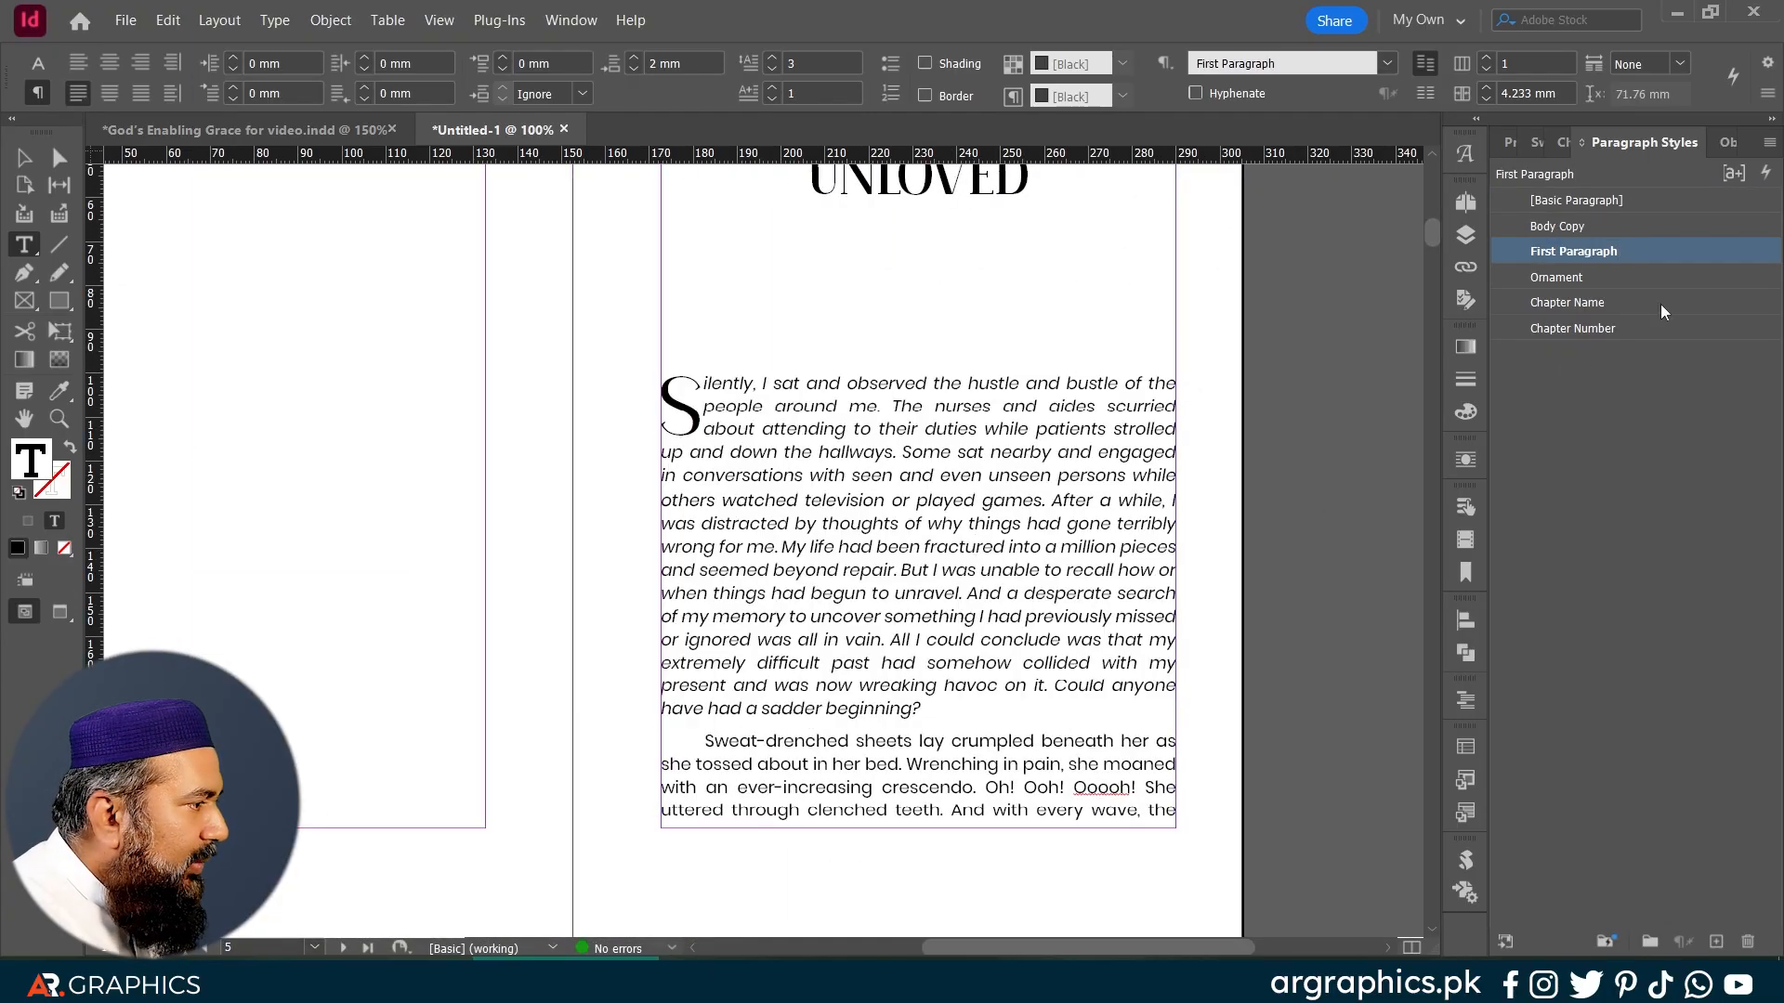
pyautogui.doubleClick(1508, 251)
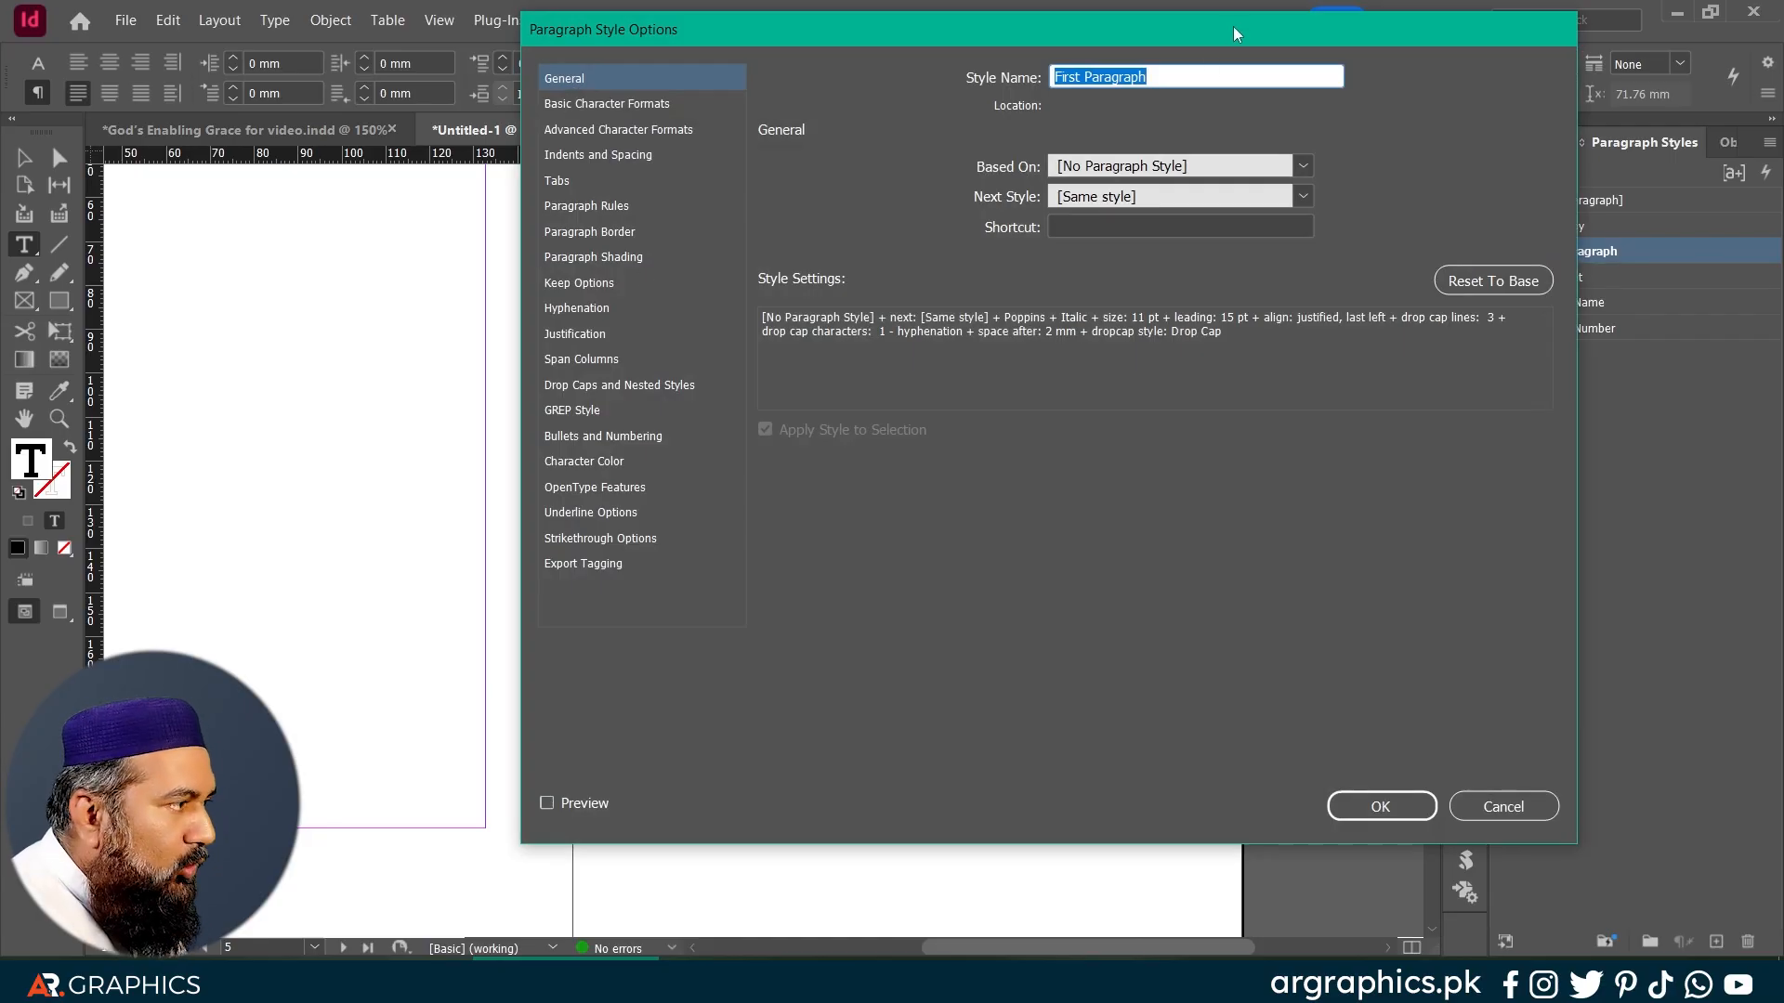
pyautogui.moveTo(1327, 22); pyautogui.dragTo(1181, 30)
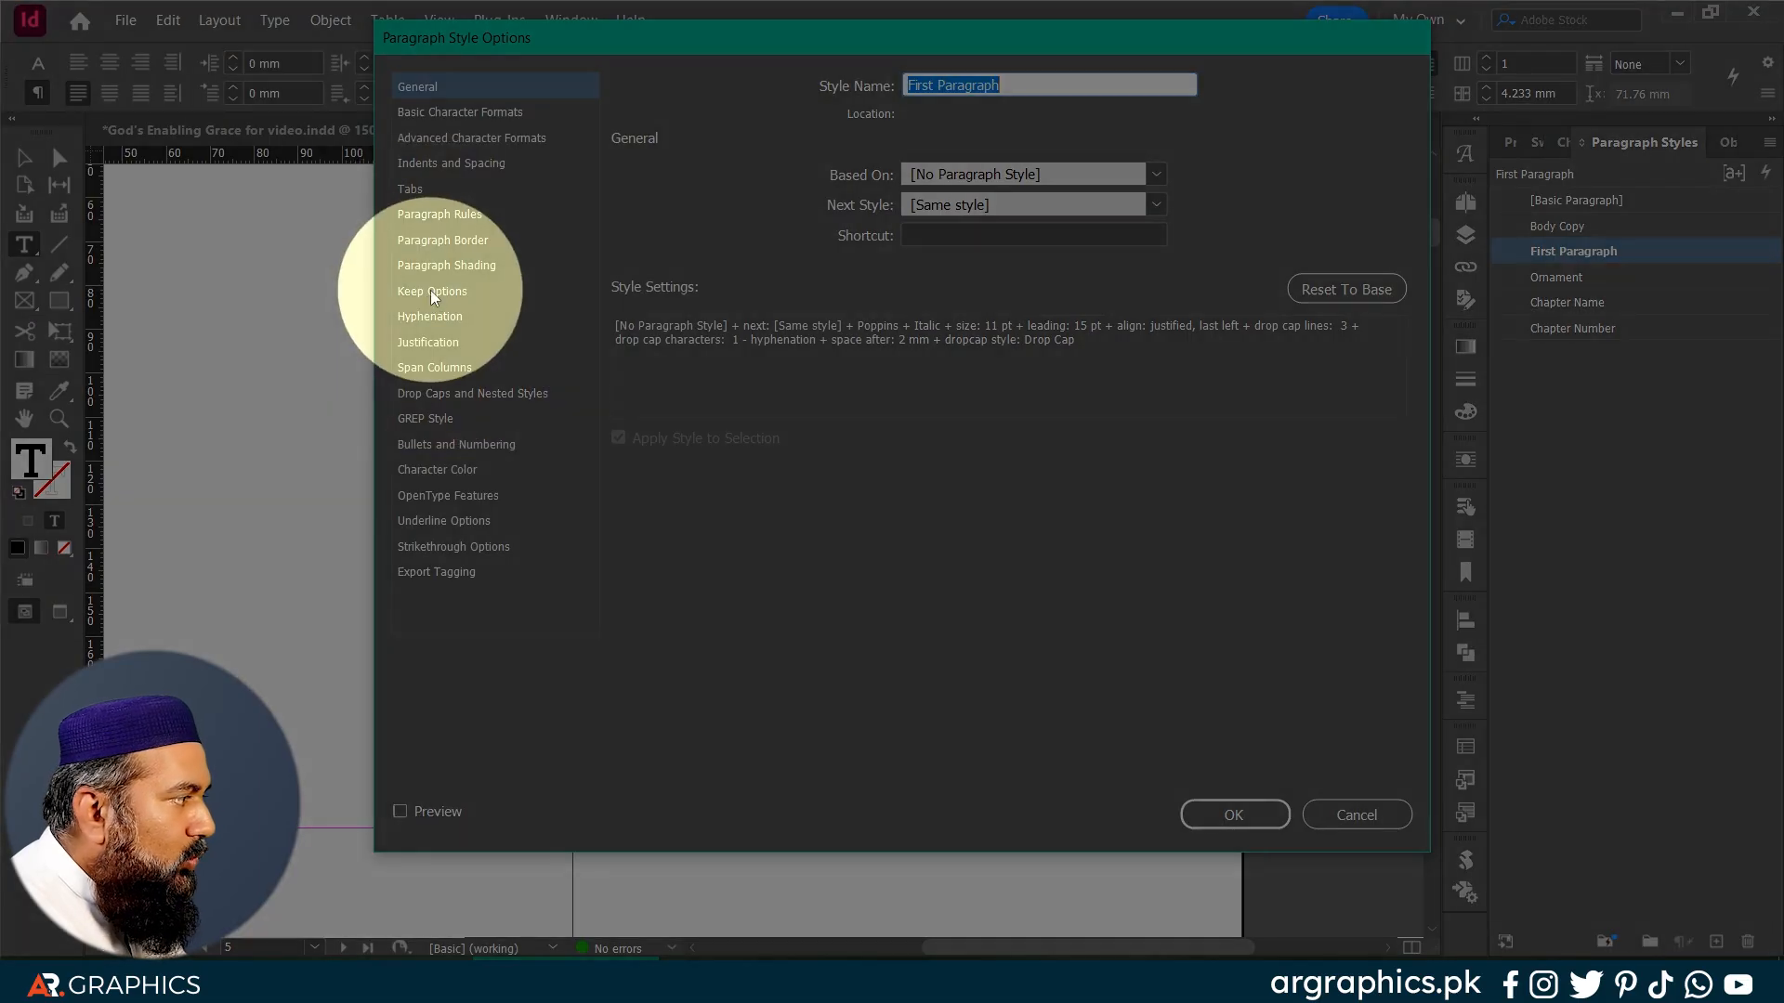
pyautogui.click(431, 290)
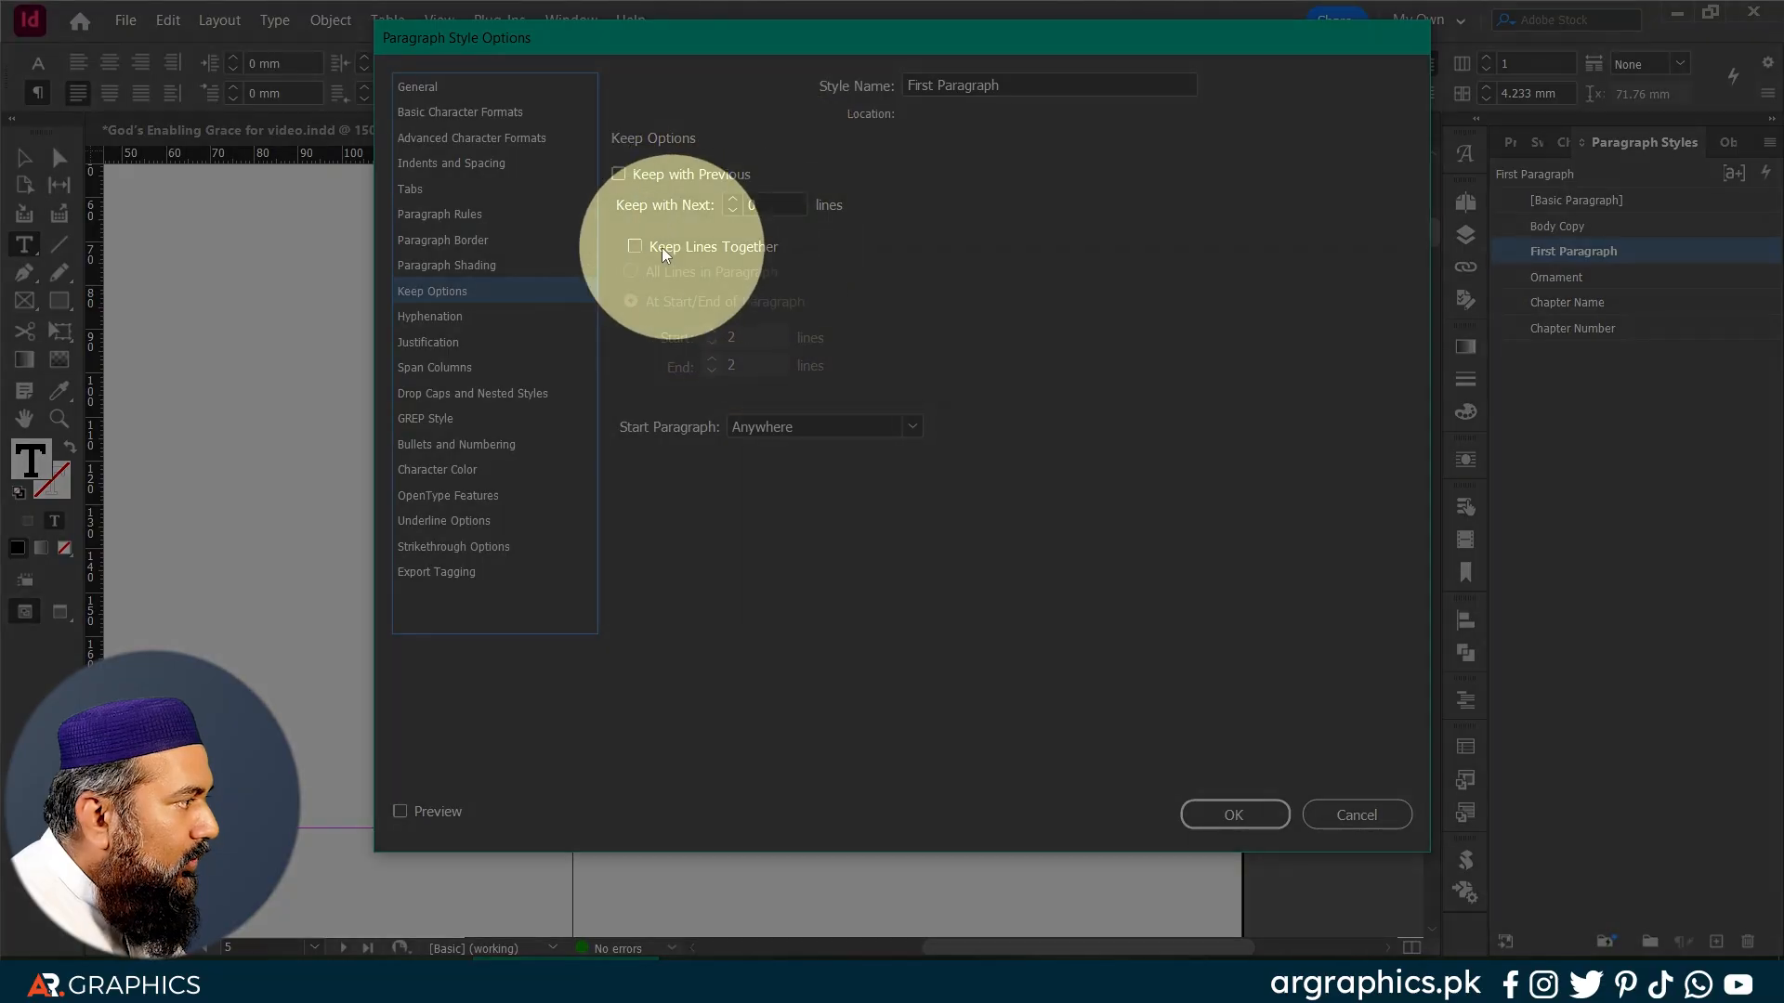
pyautogui.click(635, 246)
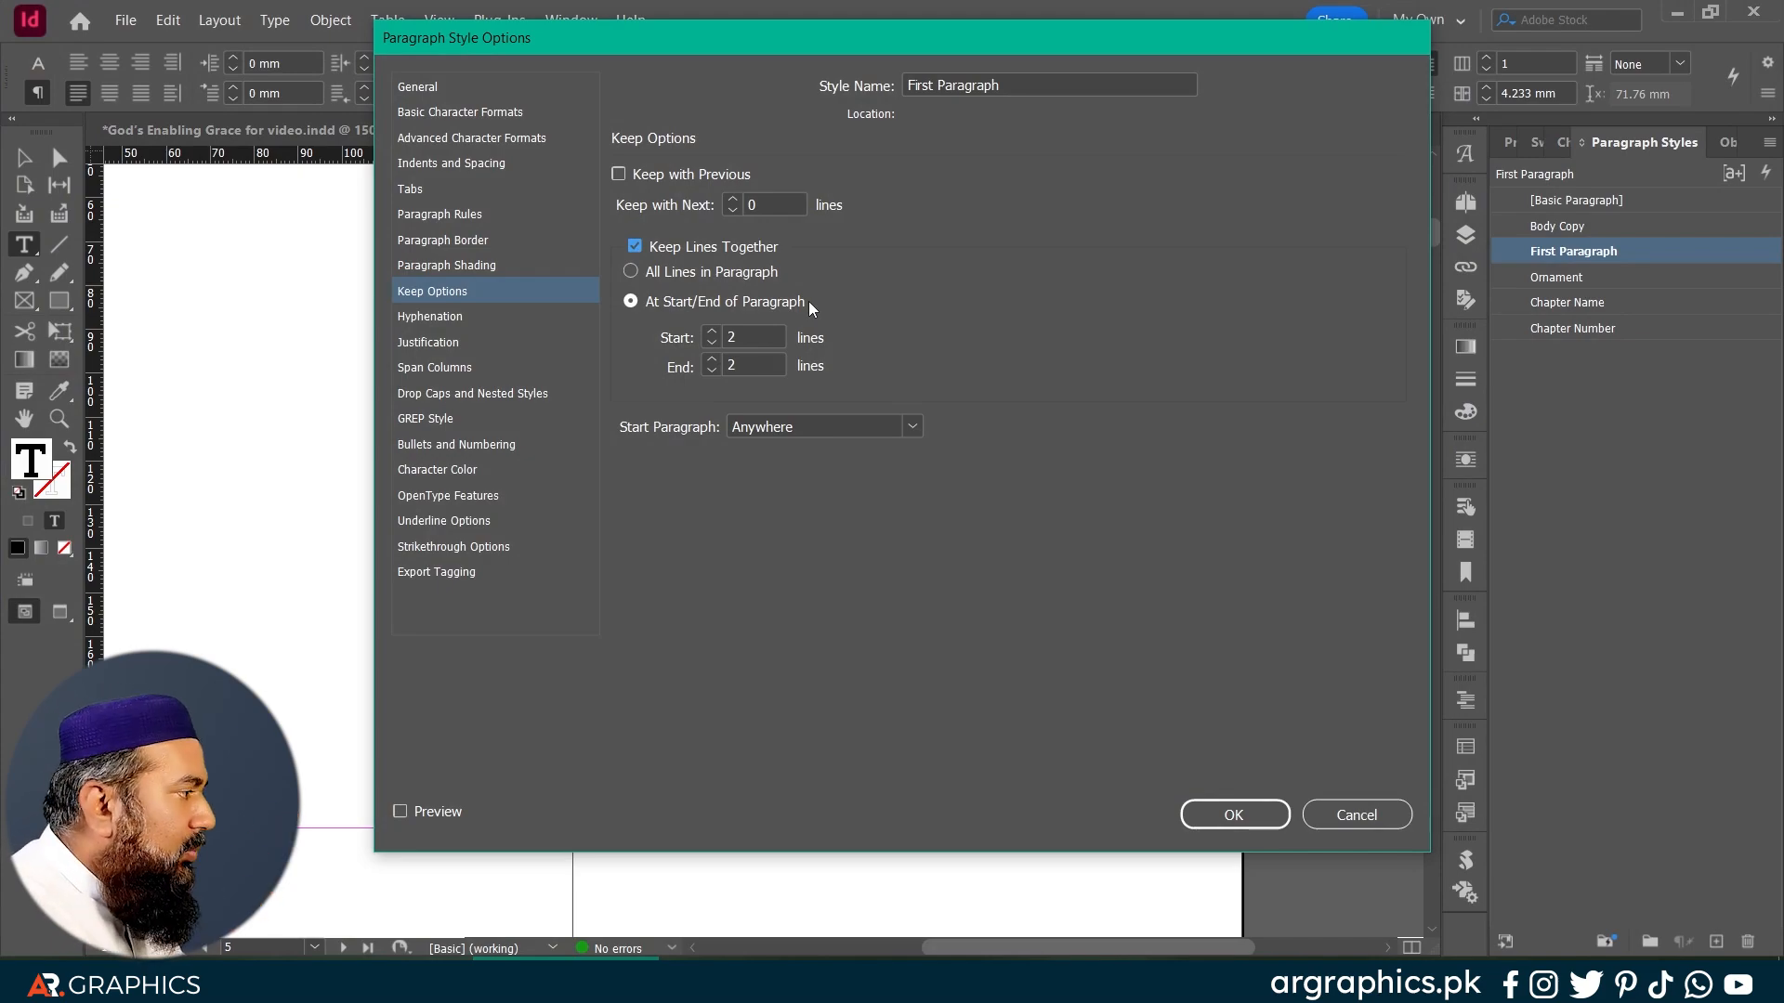
pyautogui.doubleClick(761, 337)
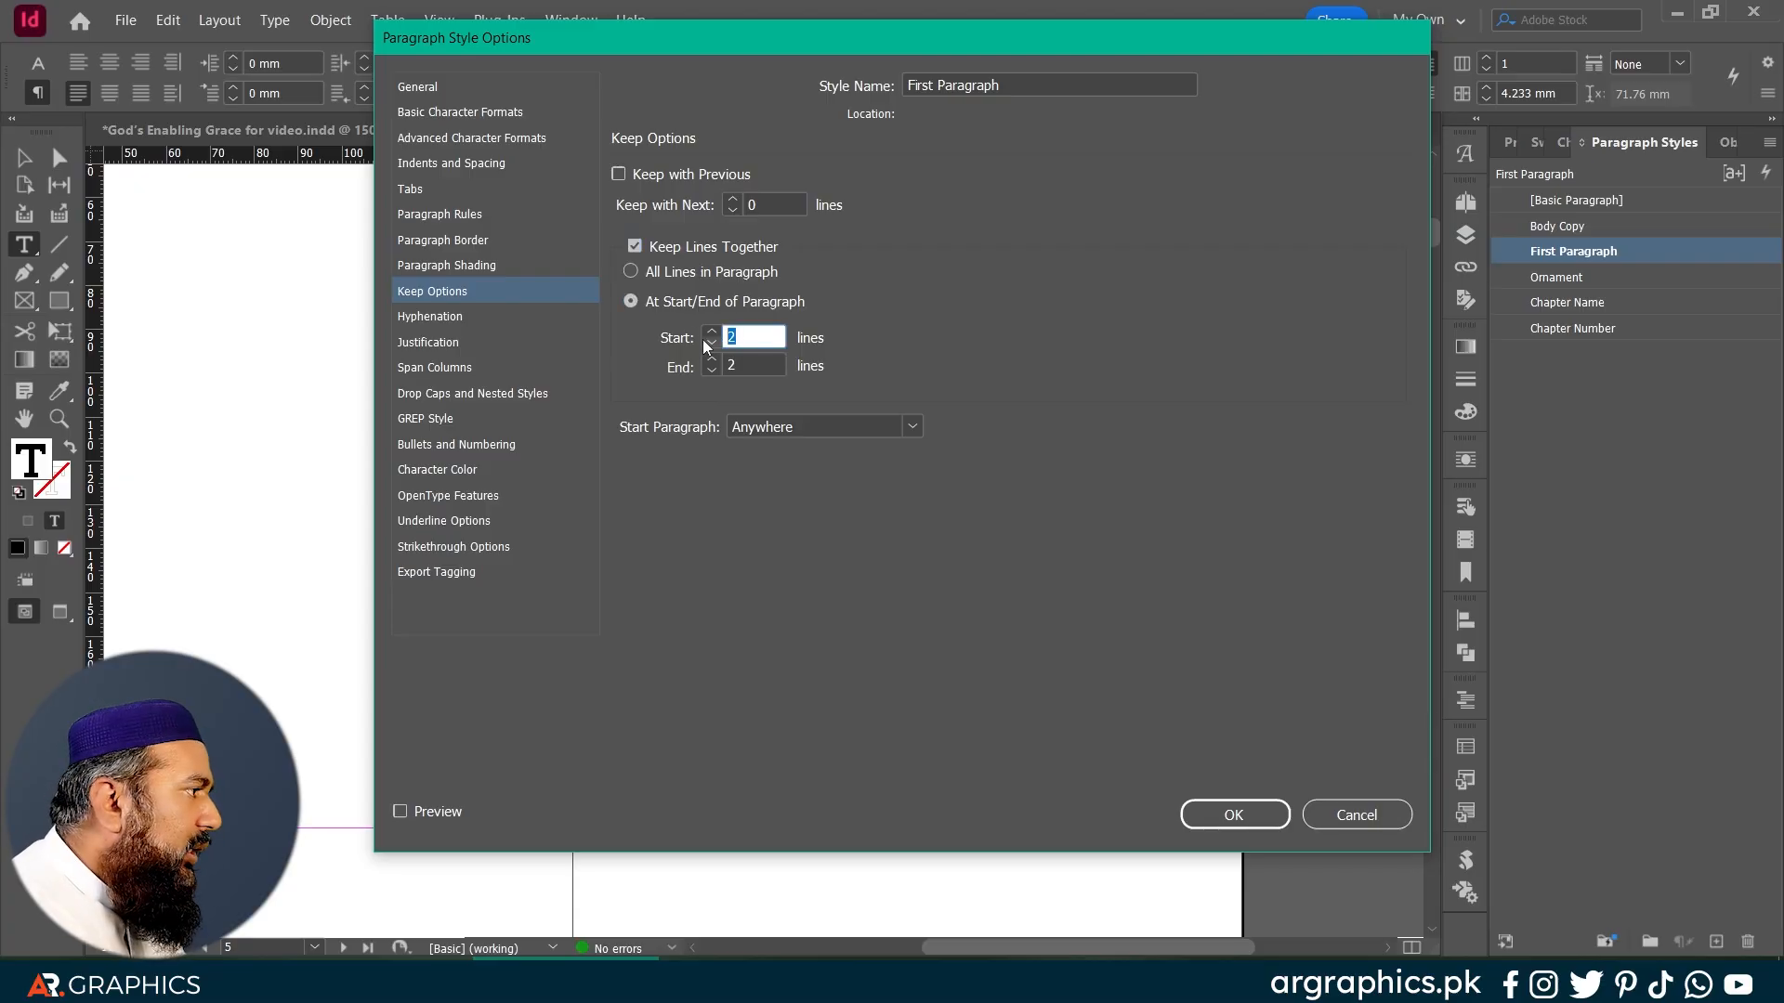
pyautogui.click(1212, 815)
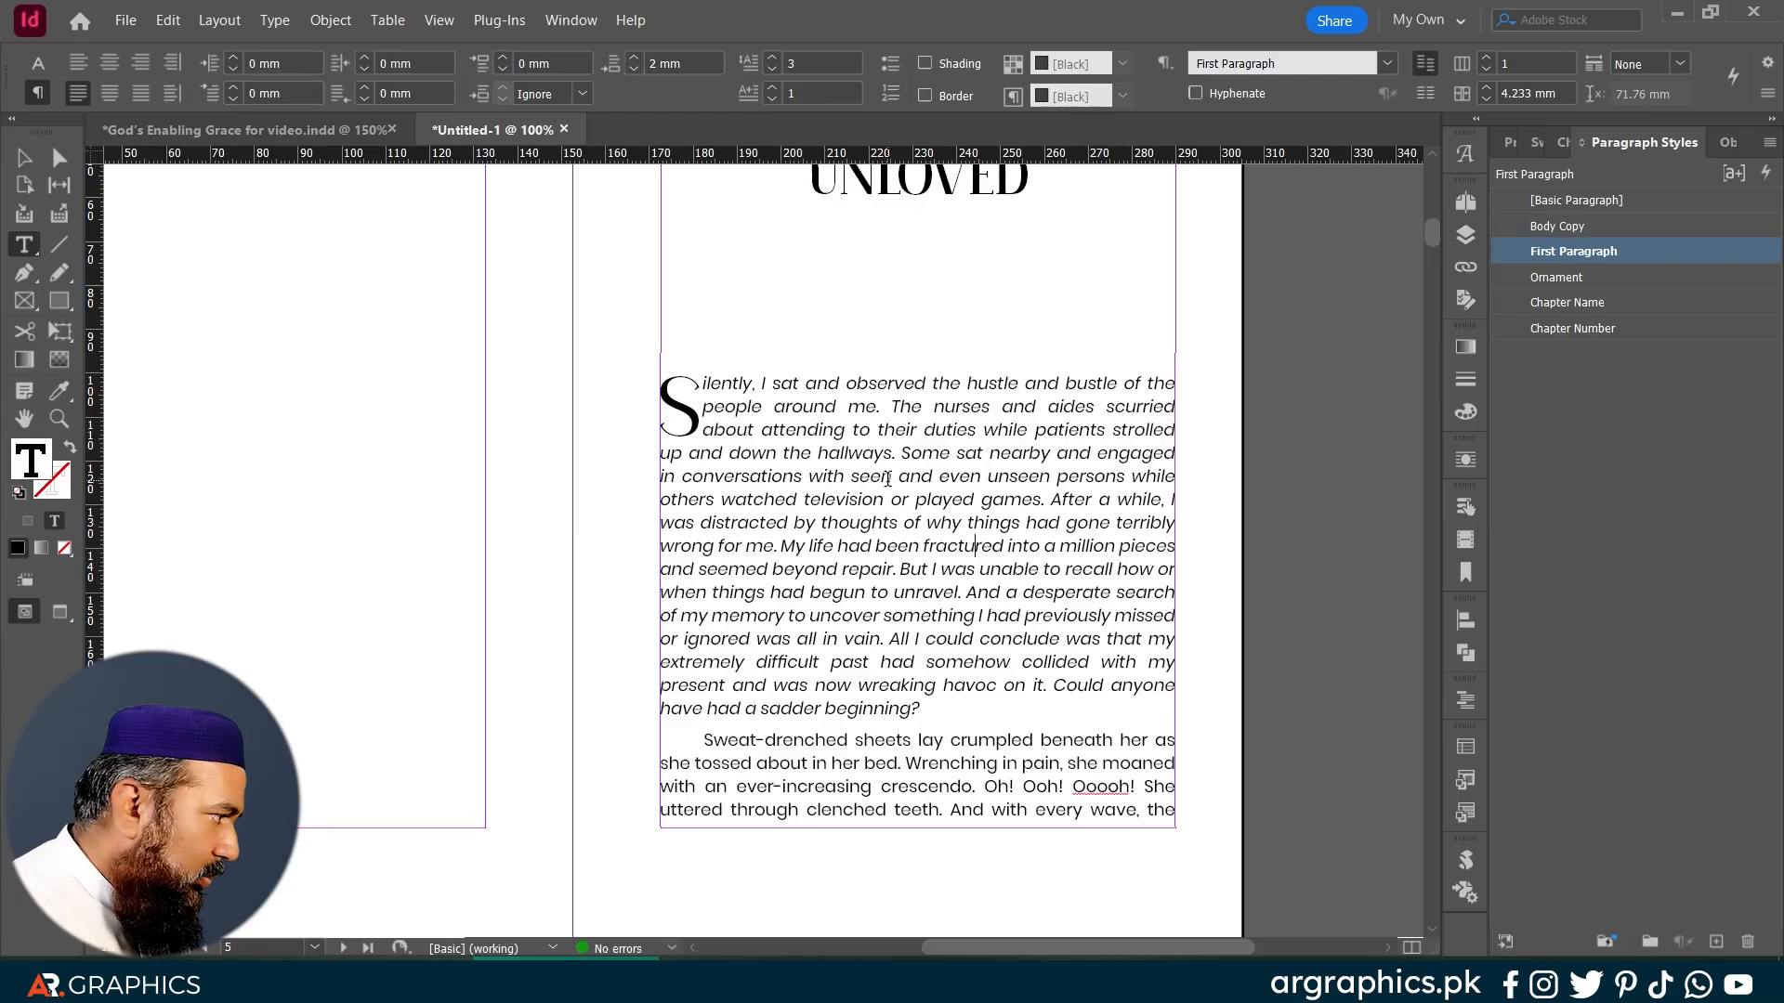
# Step: Enable Keep Lines Together in the Body Copy style's Keep Options, with 2 lines at the paragraph's start and end
pyautogui.scroll(-2, 989, 608)
pyautogui.click(942, 633)
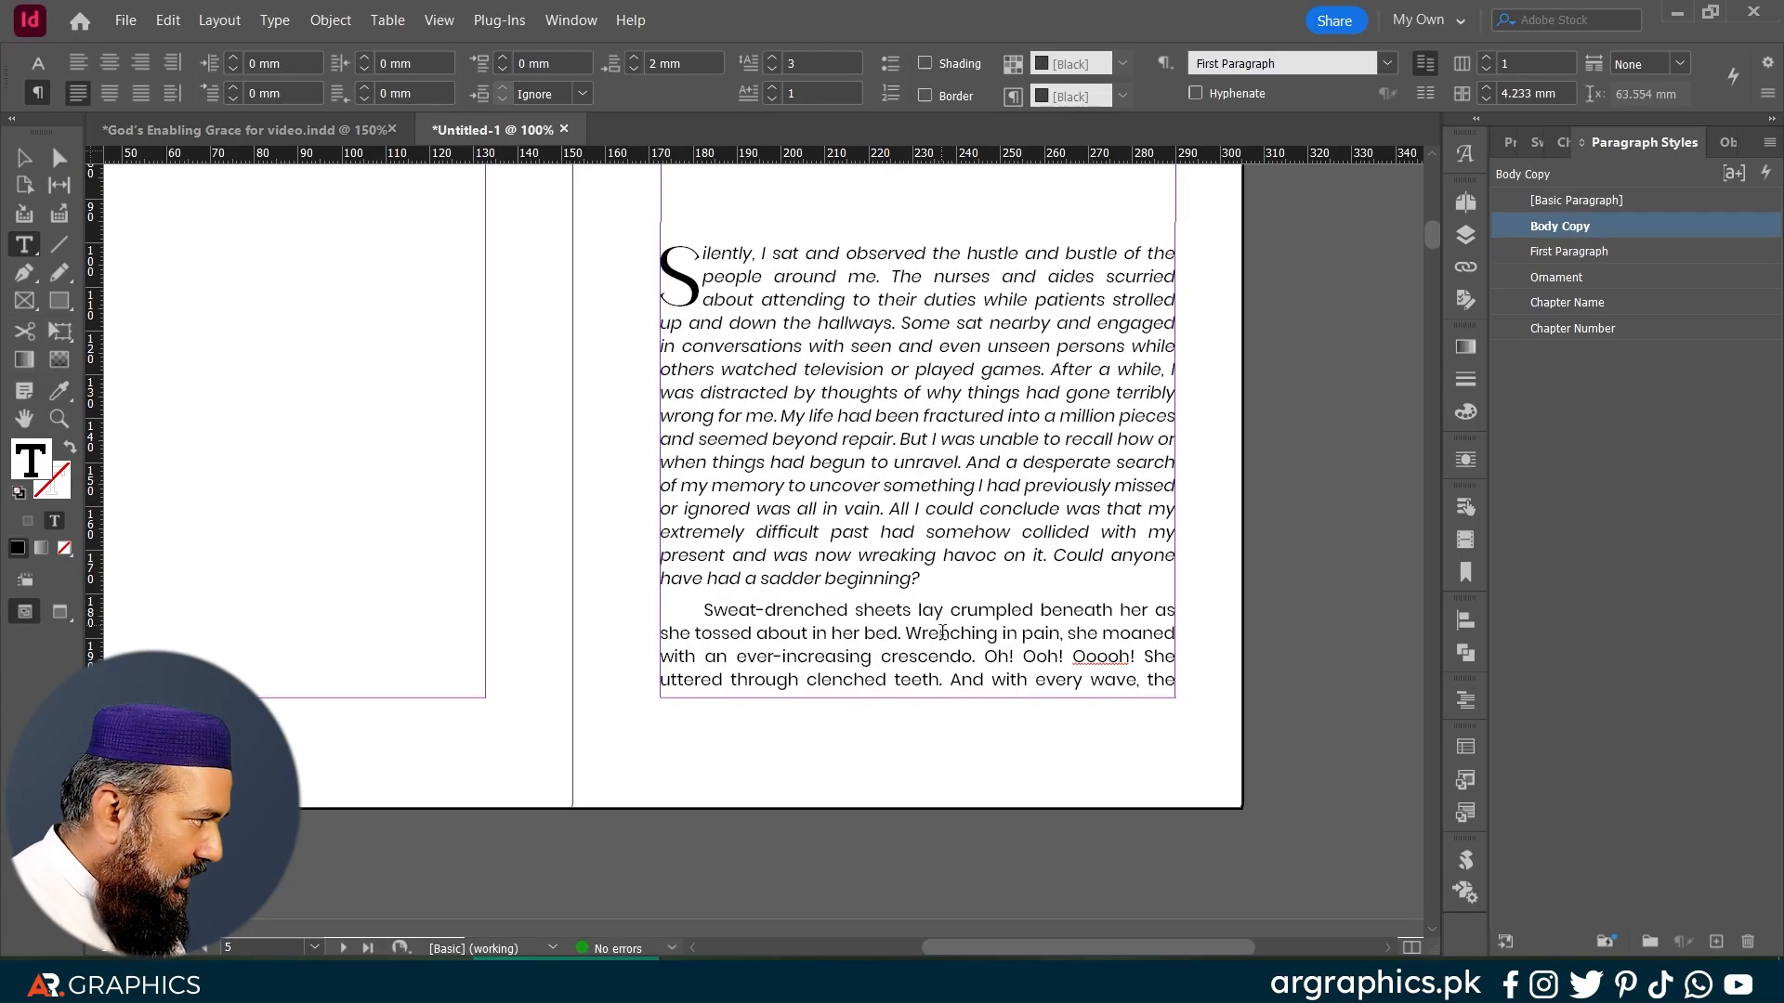
pyautogui.doubleClick(1522, 221)
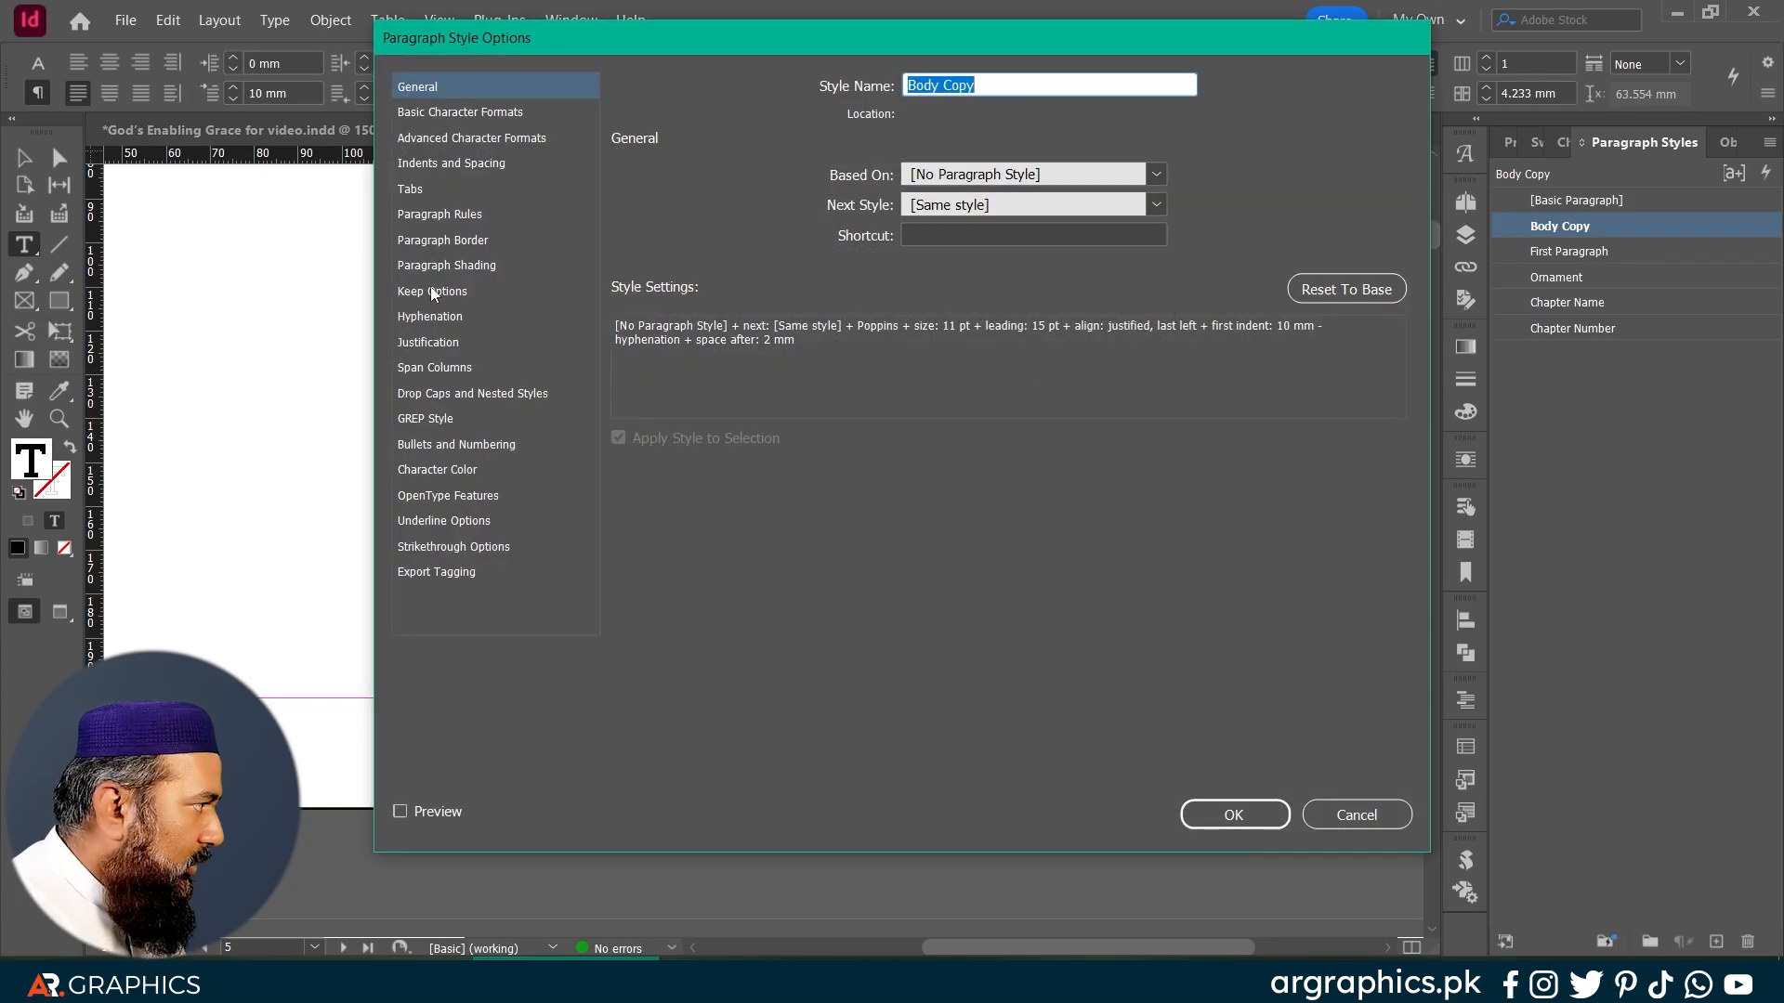
pyautogui.click(433, 293)
pyautogui.click(705, 246)
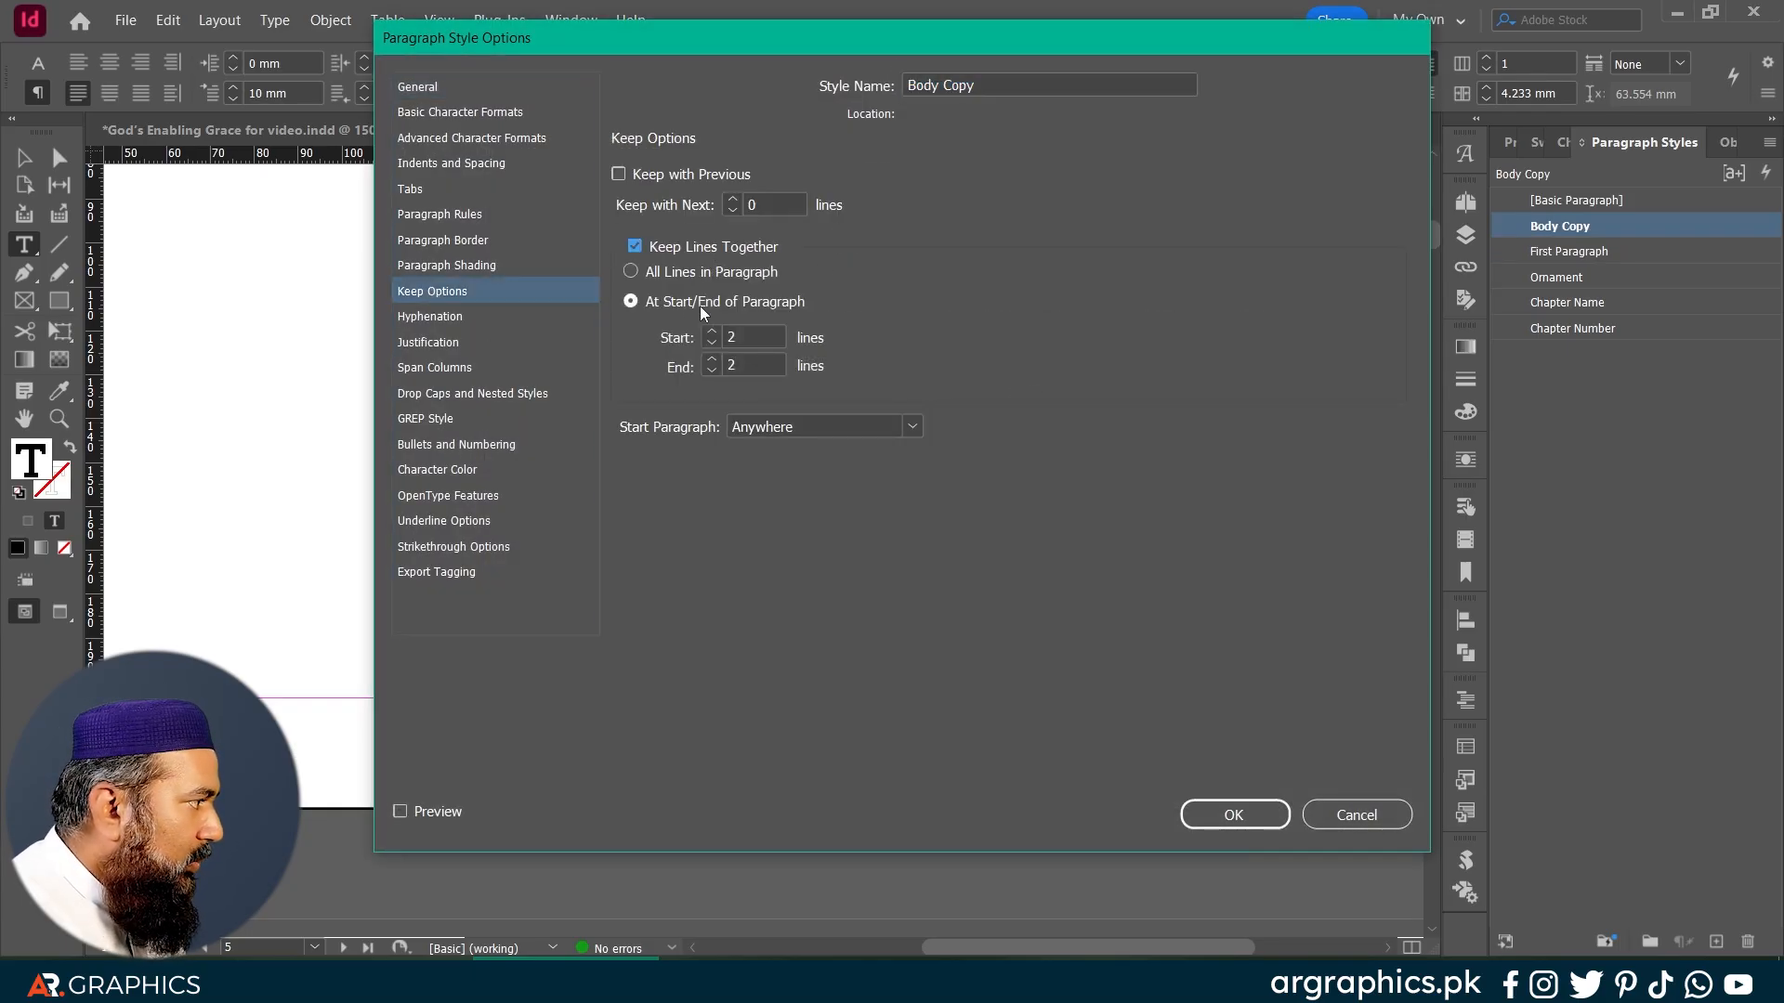
pyautogui.click(1236, 815)
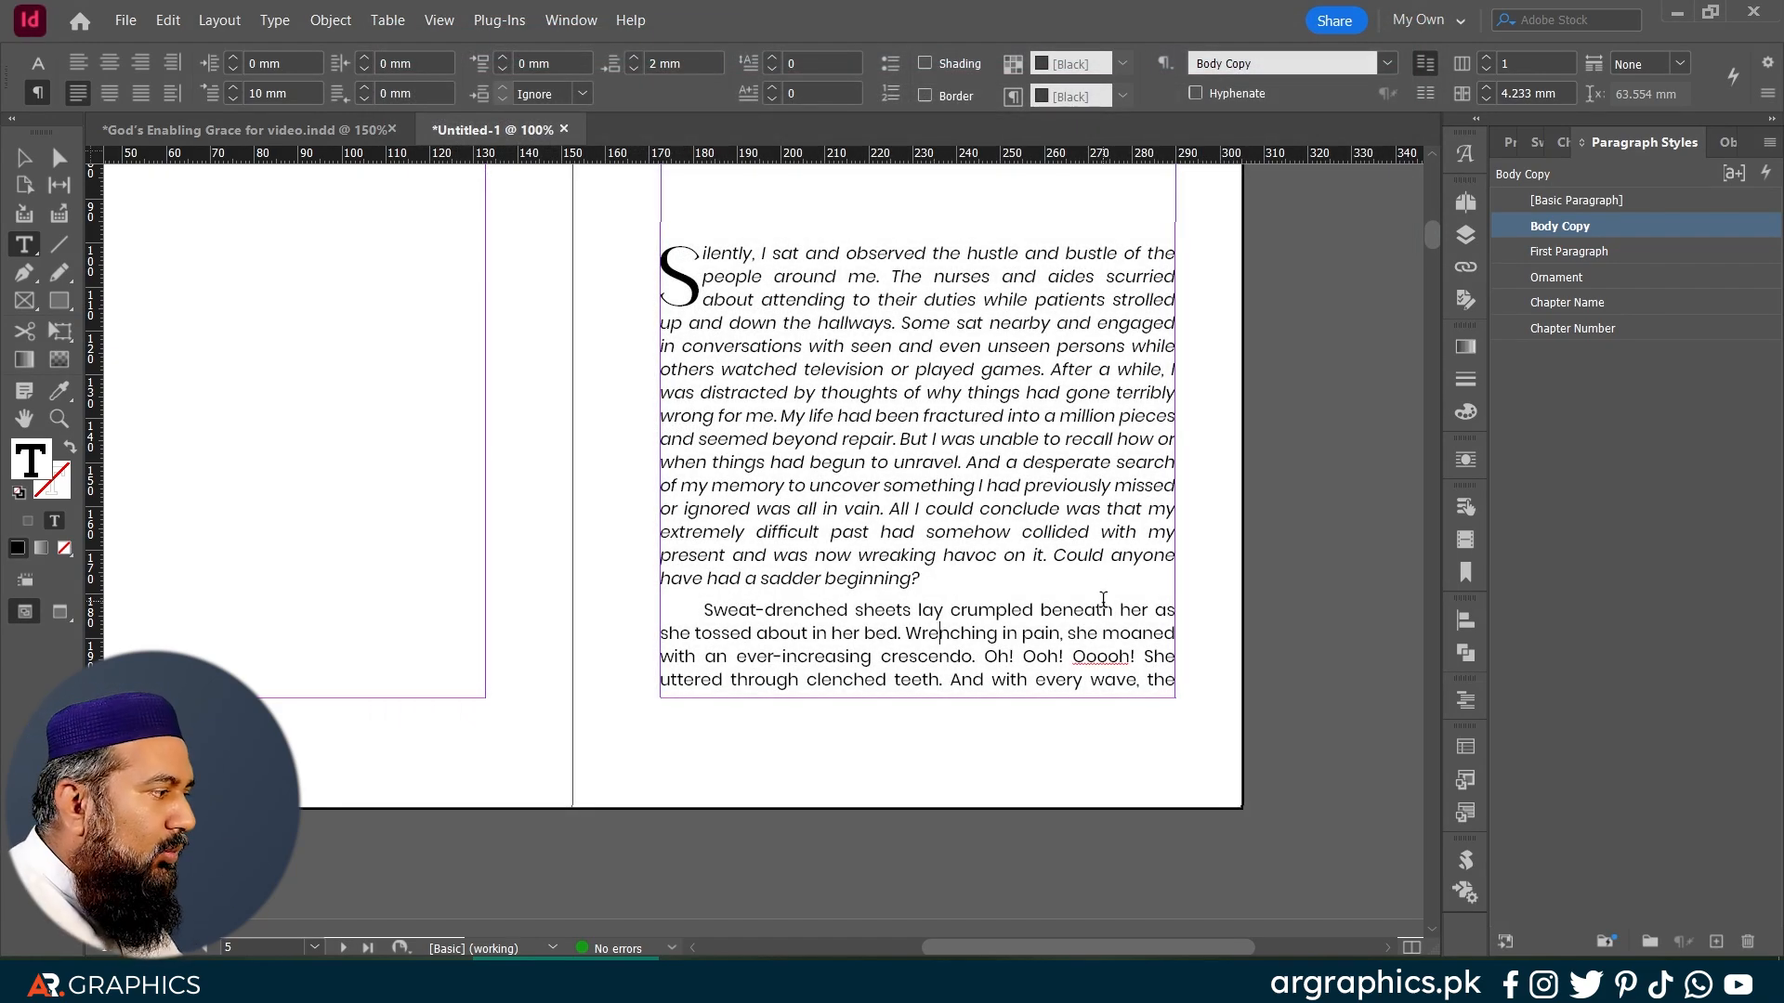
# Step: Select the text from the "Sweat-drenched sheets" paragraph to the end of the story and apply the Body Copy style
pyautogui.scroll(-10, 1103, 599)
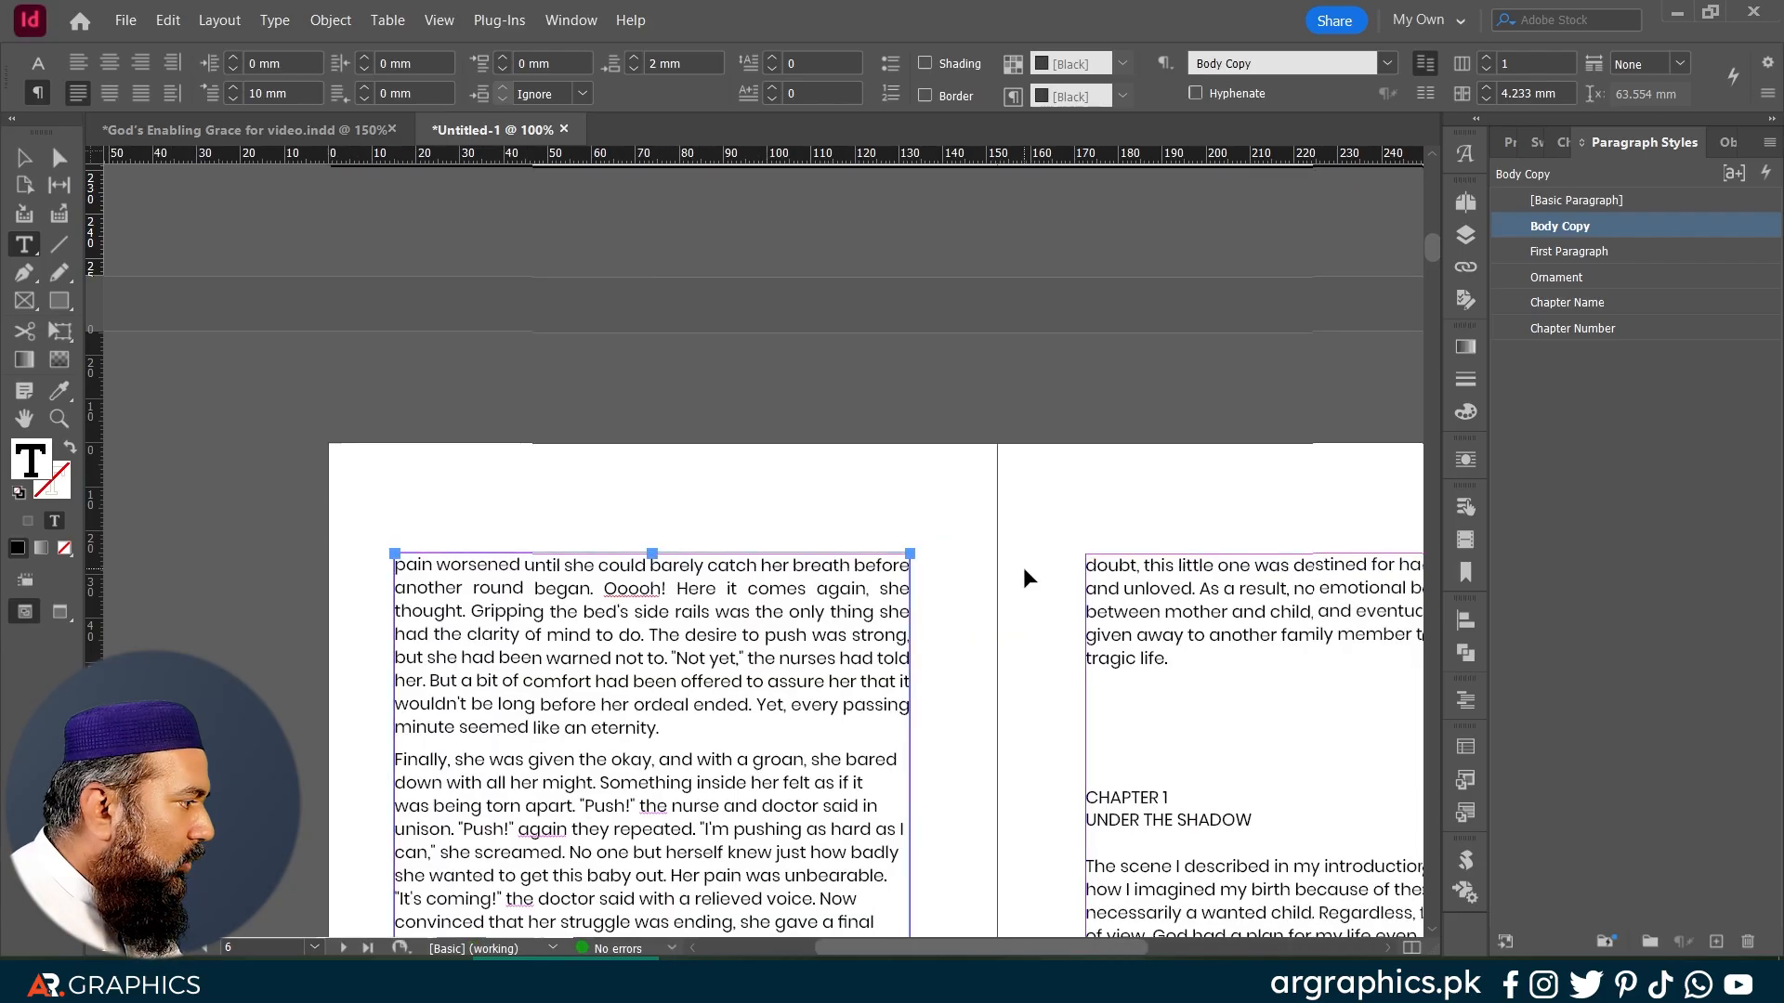
pyautogui.hscroll(-3, 1022, 585)
pyautogui.tripleClick(696, 614)
pyautogui.click(696, 614)
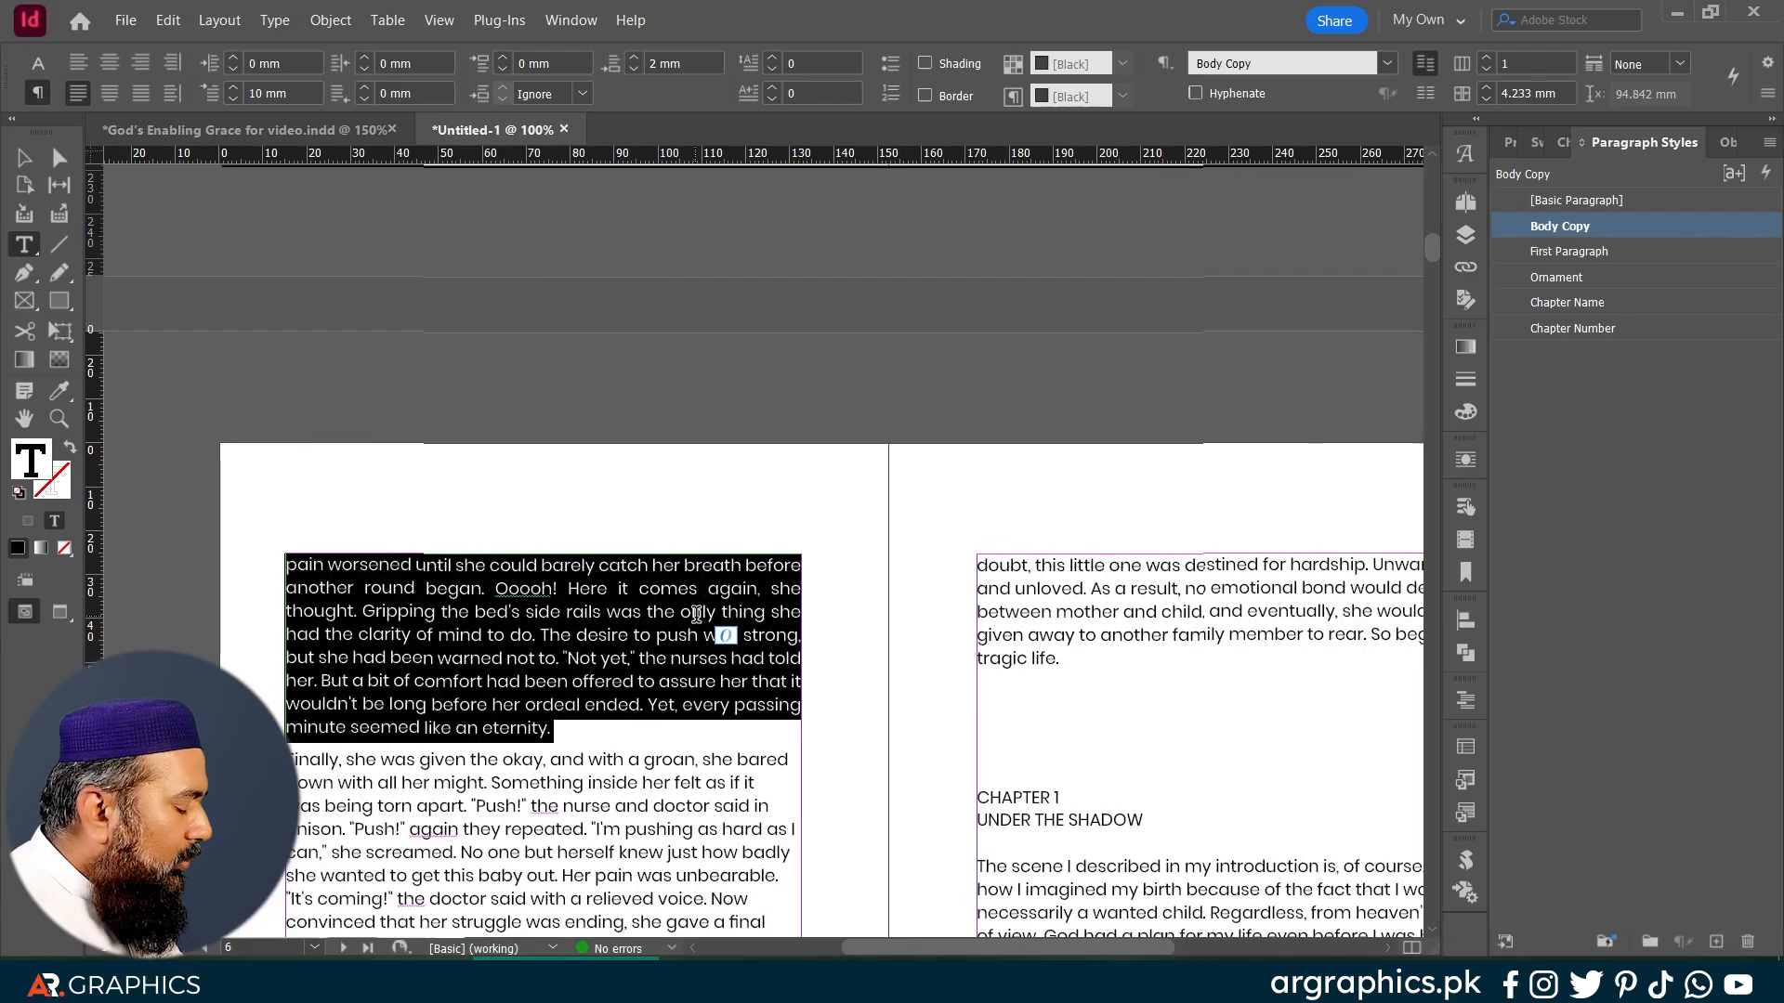
pyautogui.hotkey('ctrl', 'a')
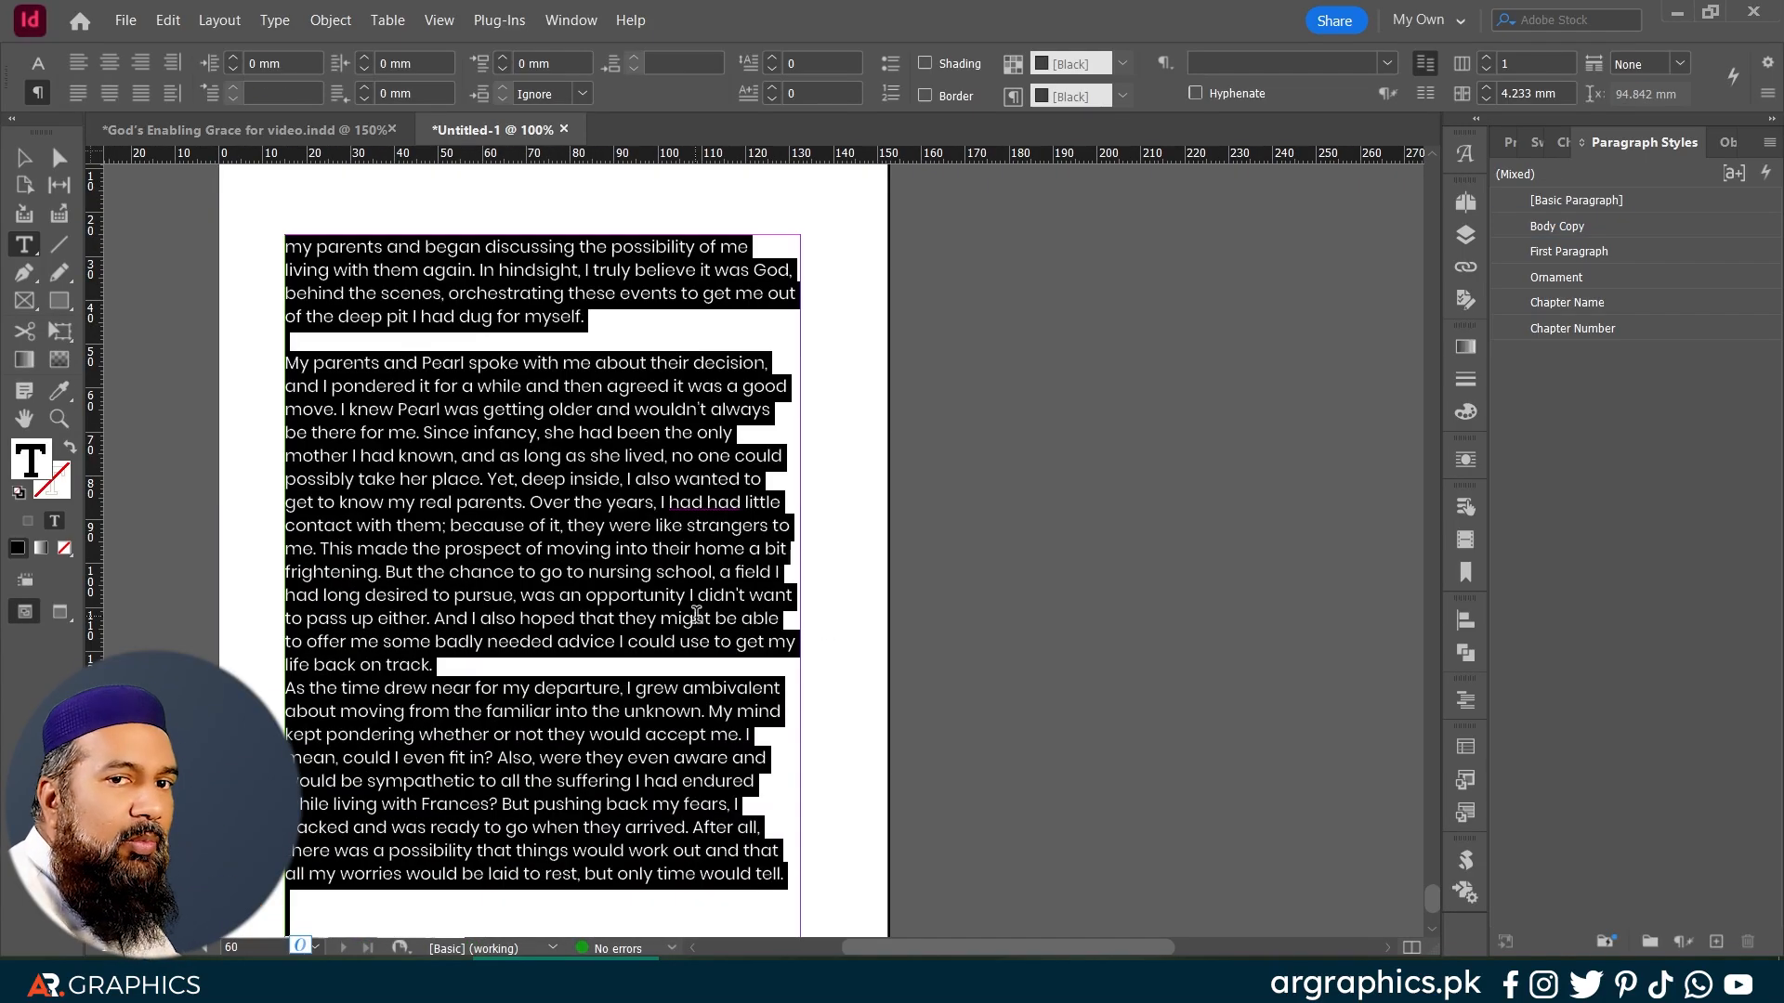
pyautogui.click(1554, 228)
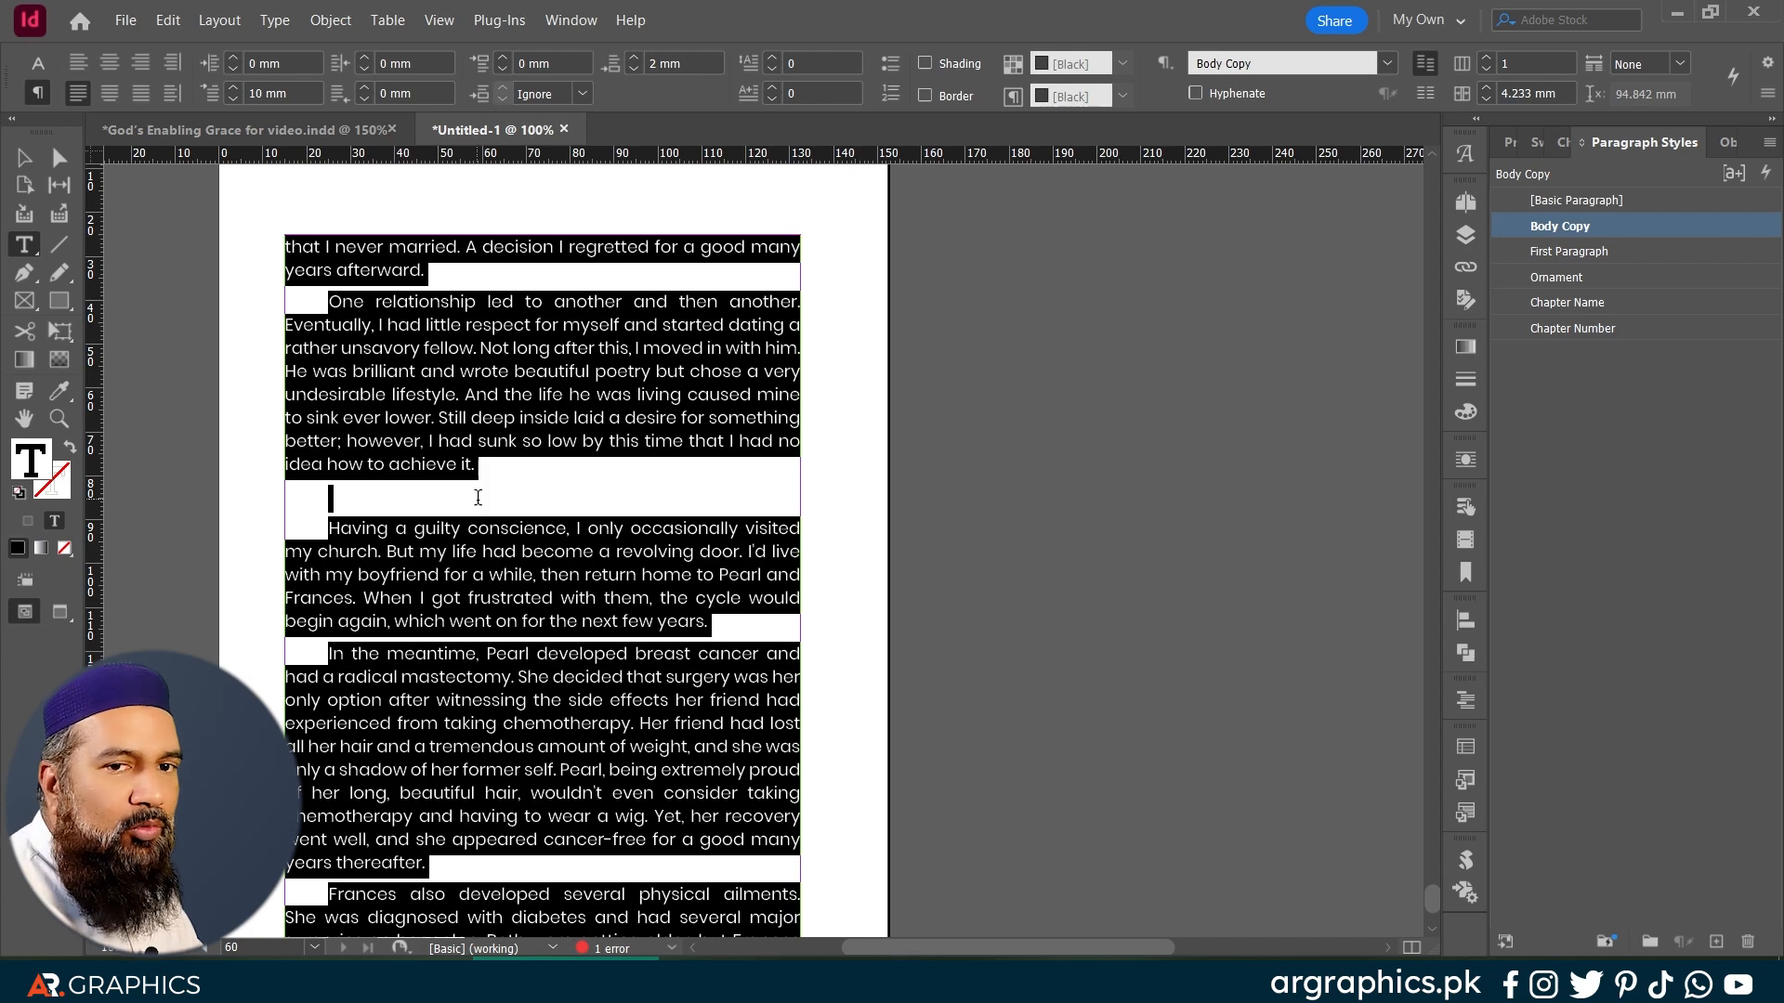
# Step: Apply the Chapter Number style to the "CHAPTER 1" heading on page 7 and locate the heading on the following spread
pyautogui.hotkey('ctrl', 'Home')
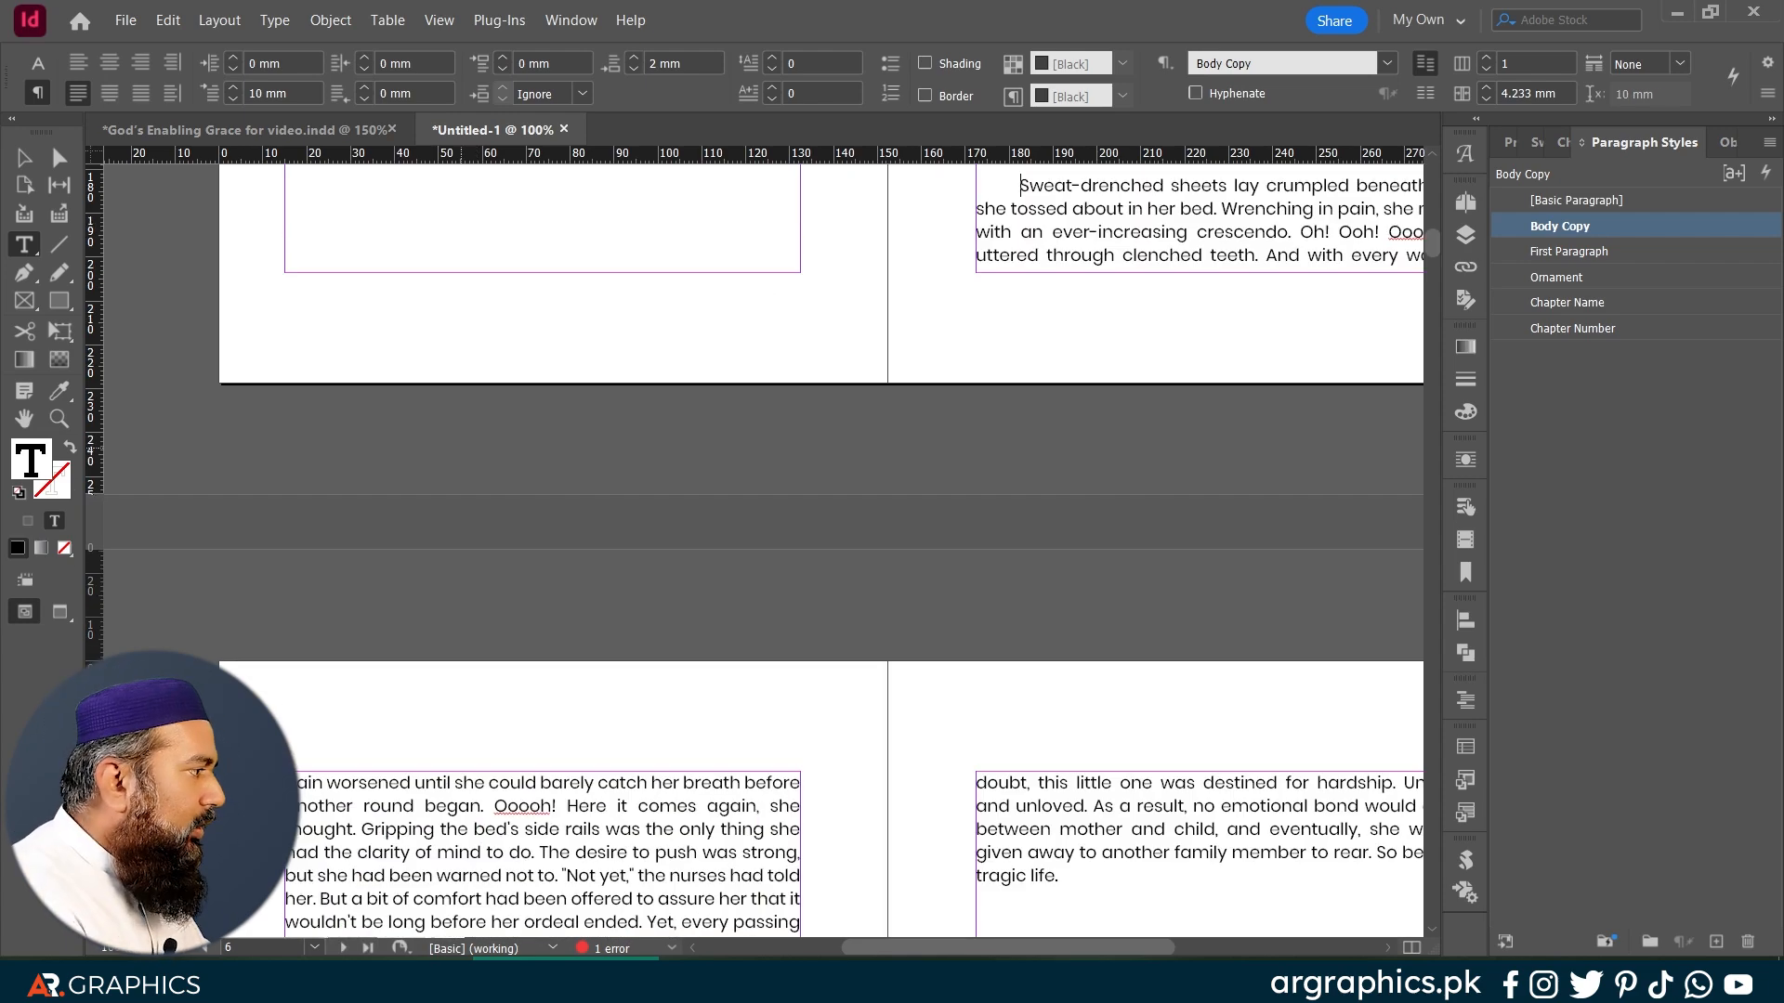
pyautogui.hscroll(2, 749, 446)
pyautogui.scroll(-3, 750, 444)
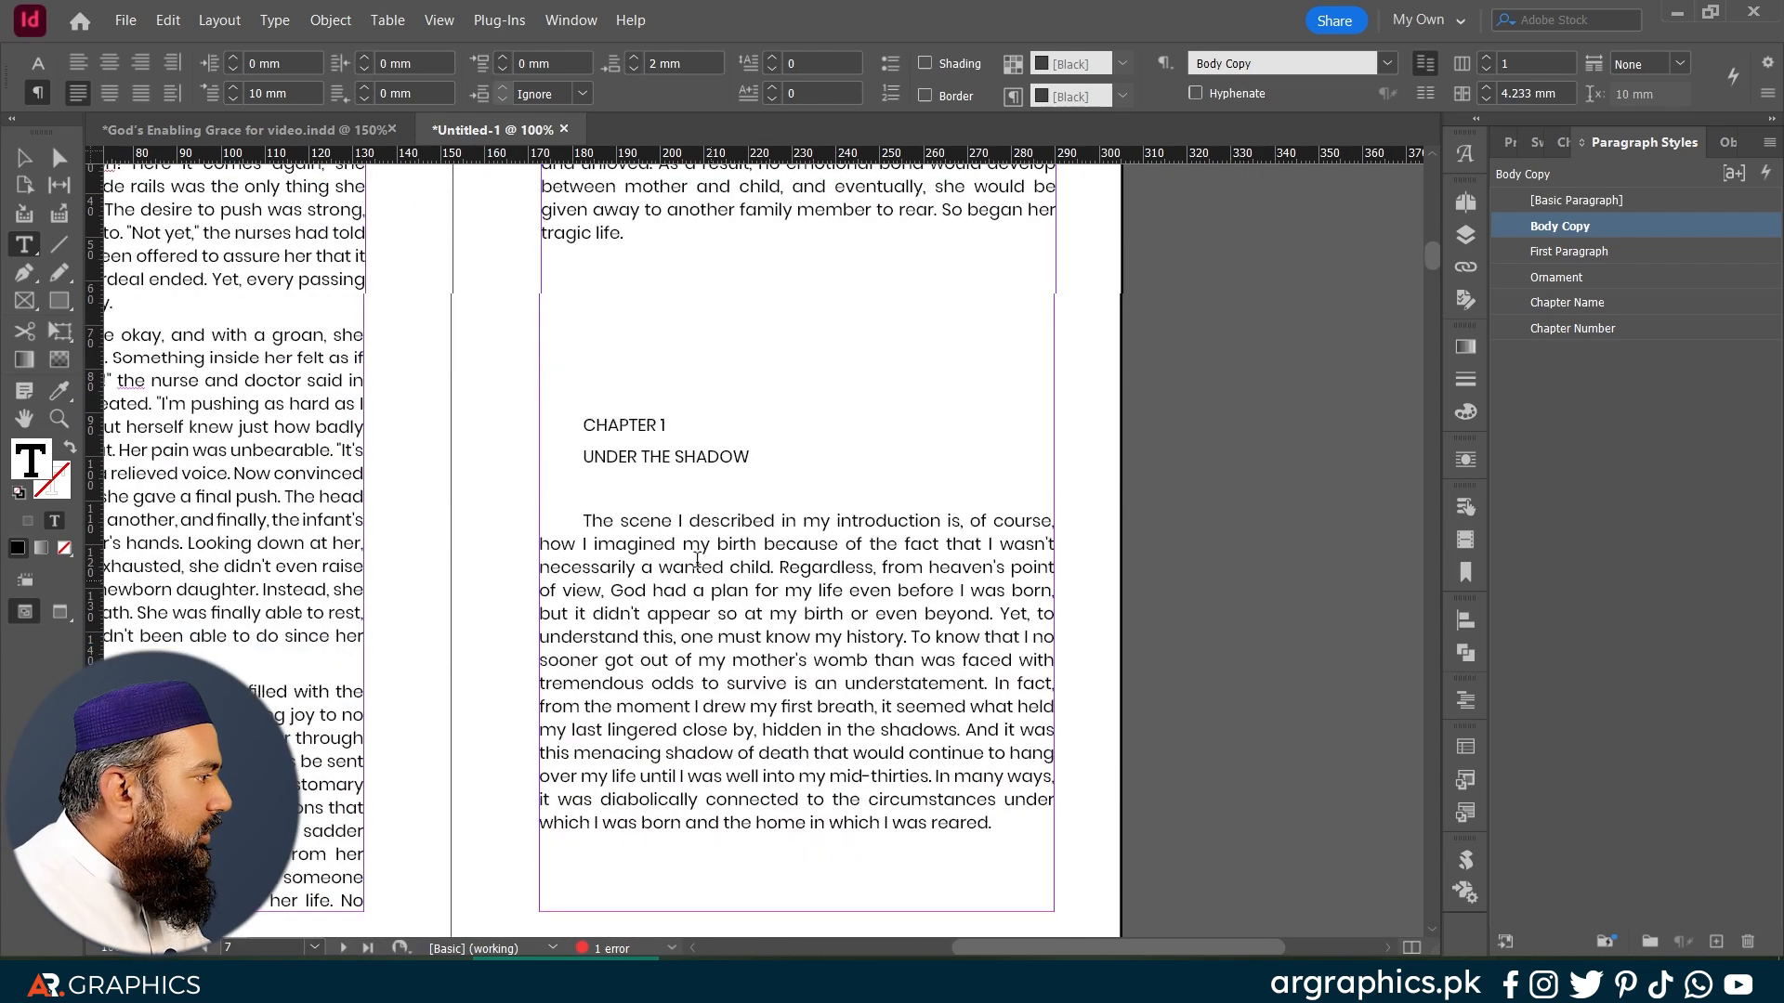
pyautogui.tripleClick(615, 433)
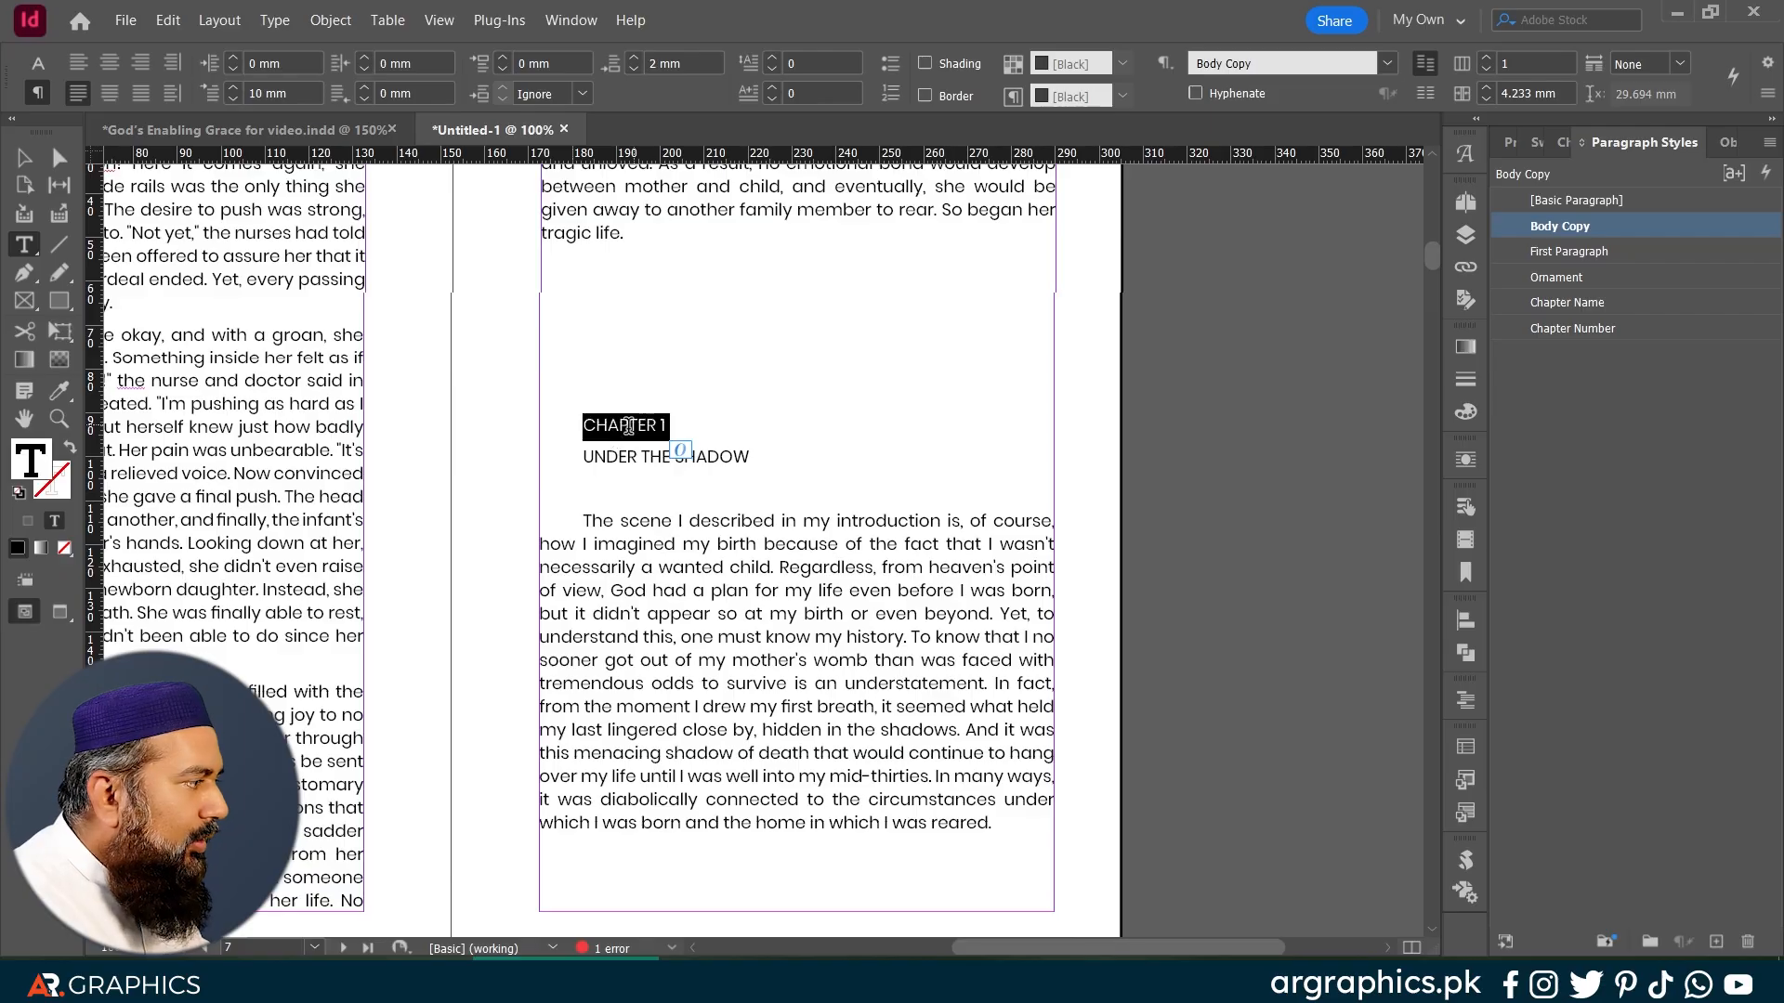
pyautogui.scroll(2, 628, 430)
pyautogui.click(656, 422)
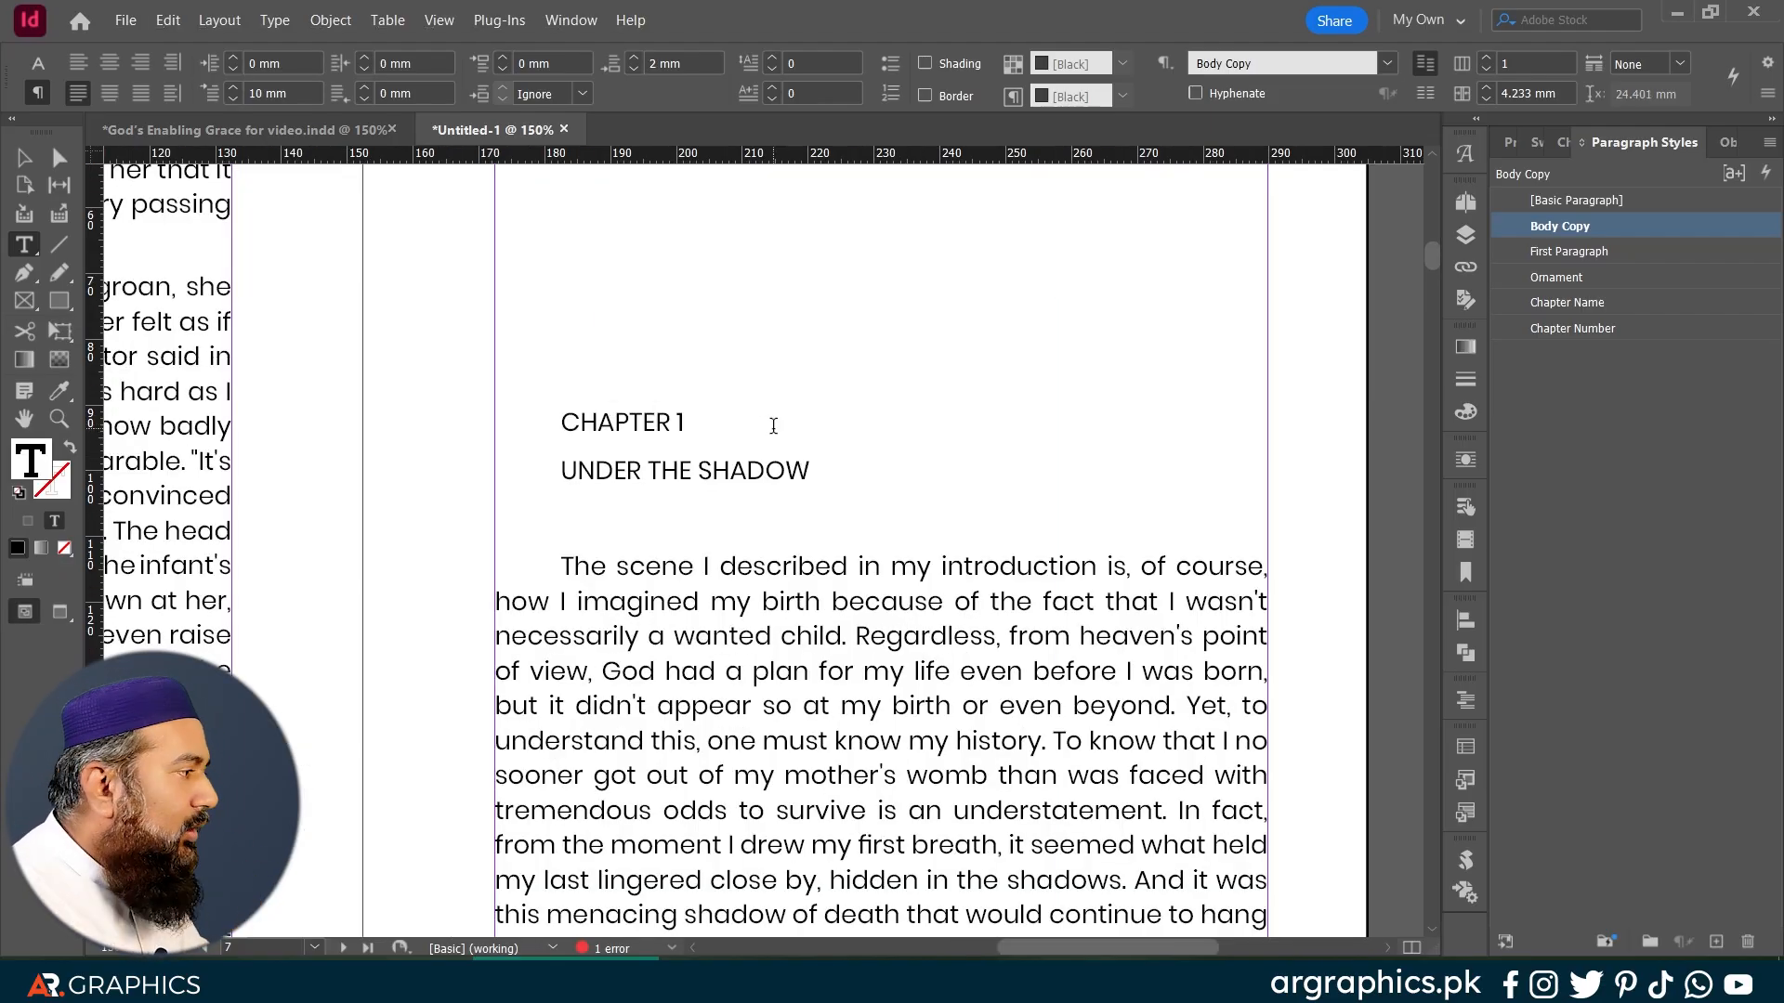
pyautogui.hotkey('ctrl', '-')
pyautogui.hotkey('ctrl', '-')
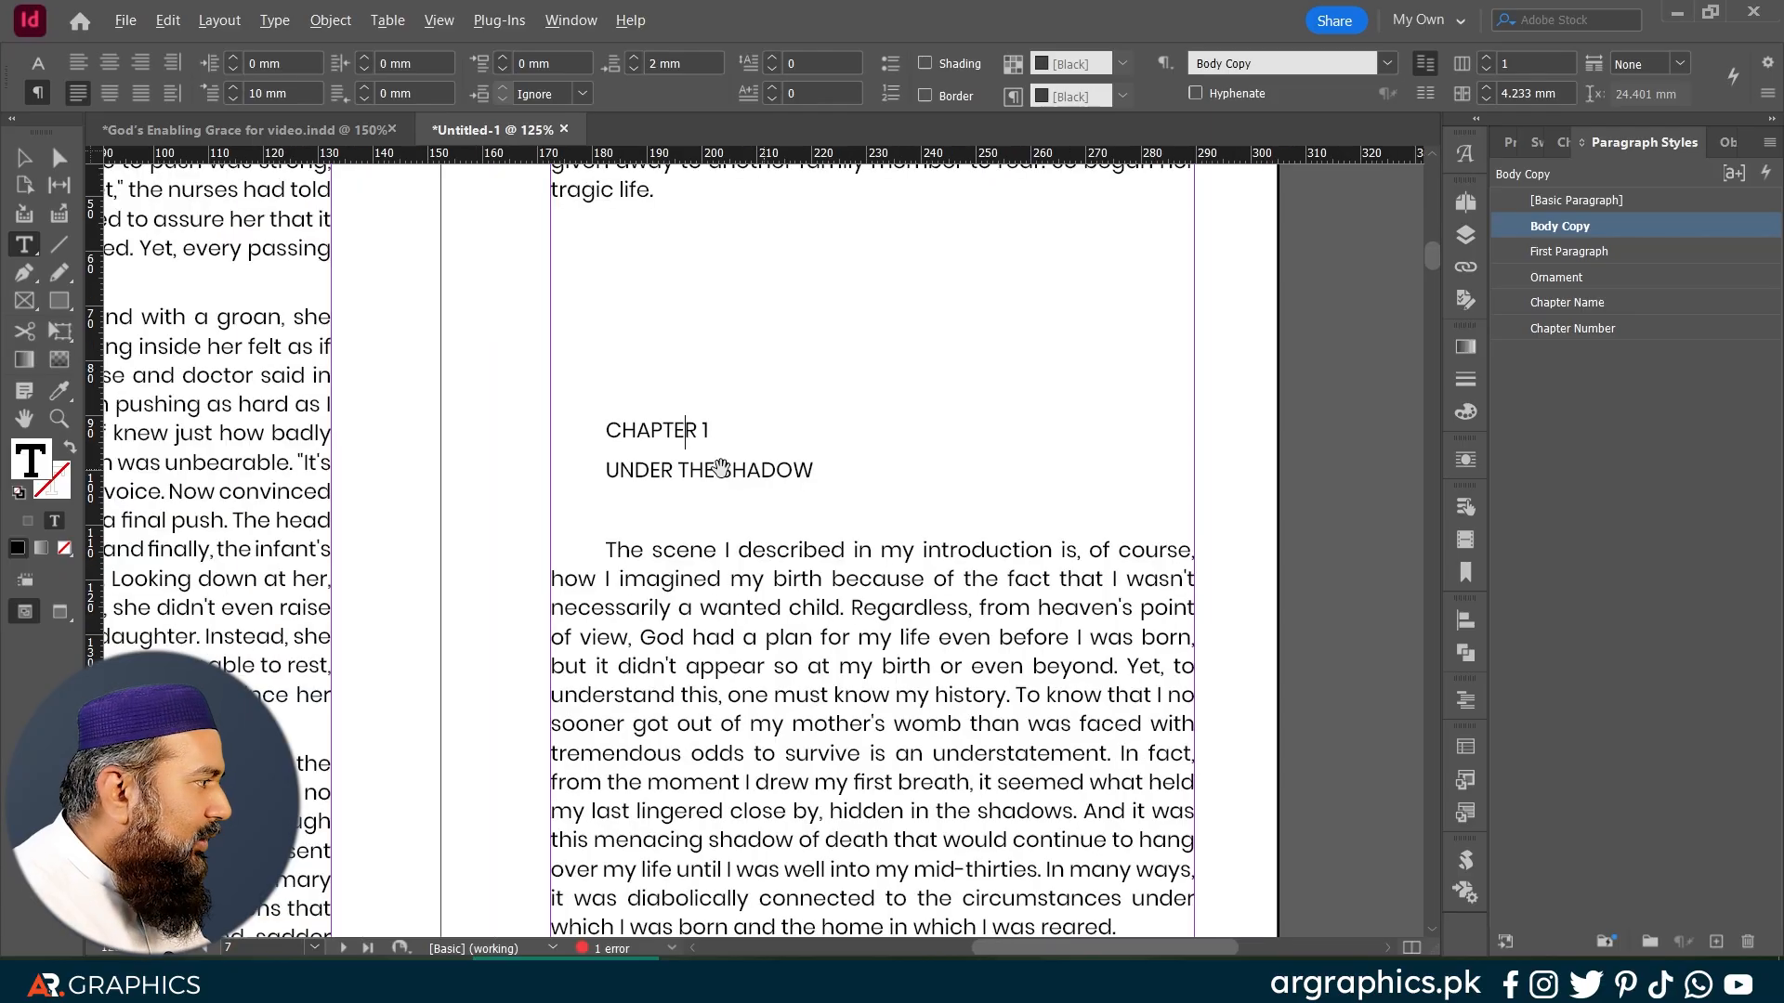
pyautogui.tripleClick(673, 448)
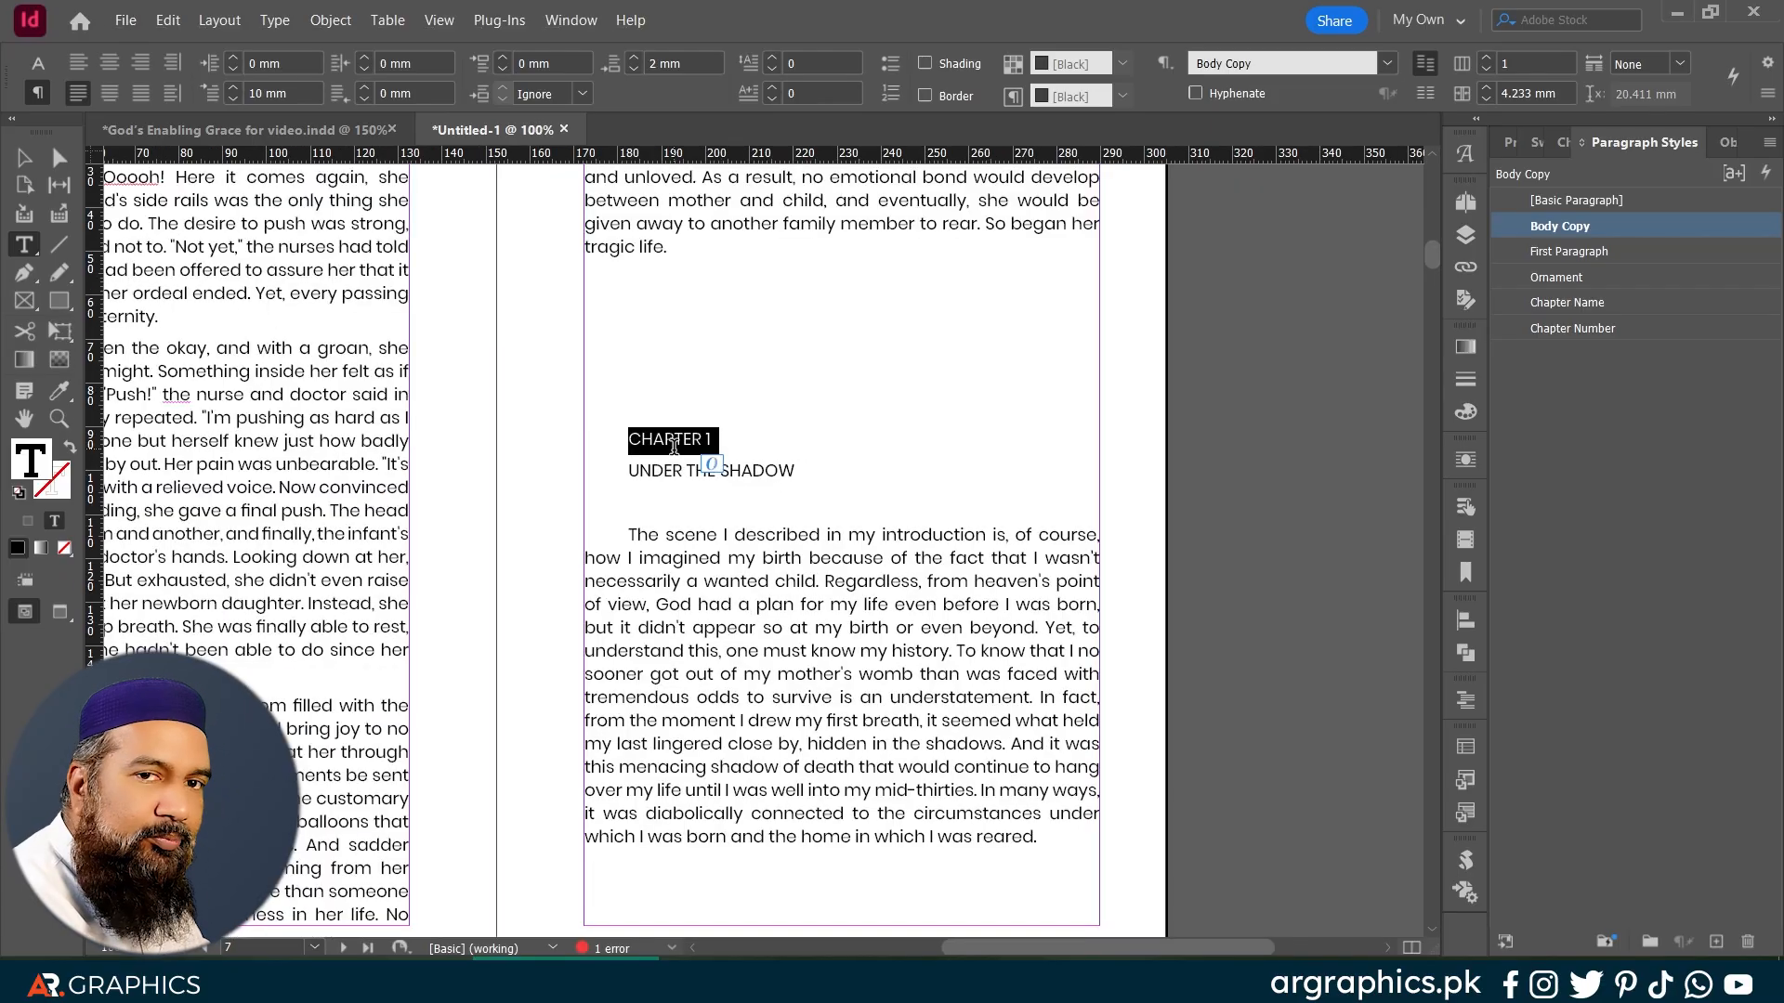
pyautogui.click(1570, 328)
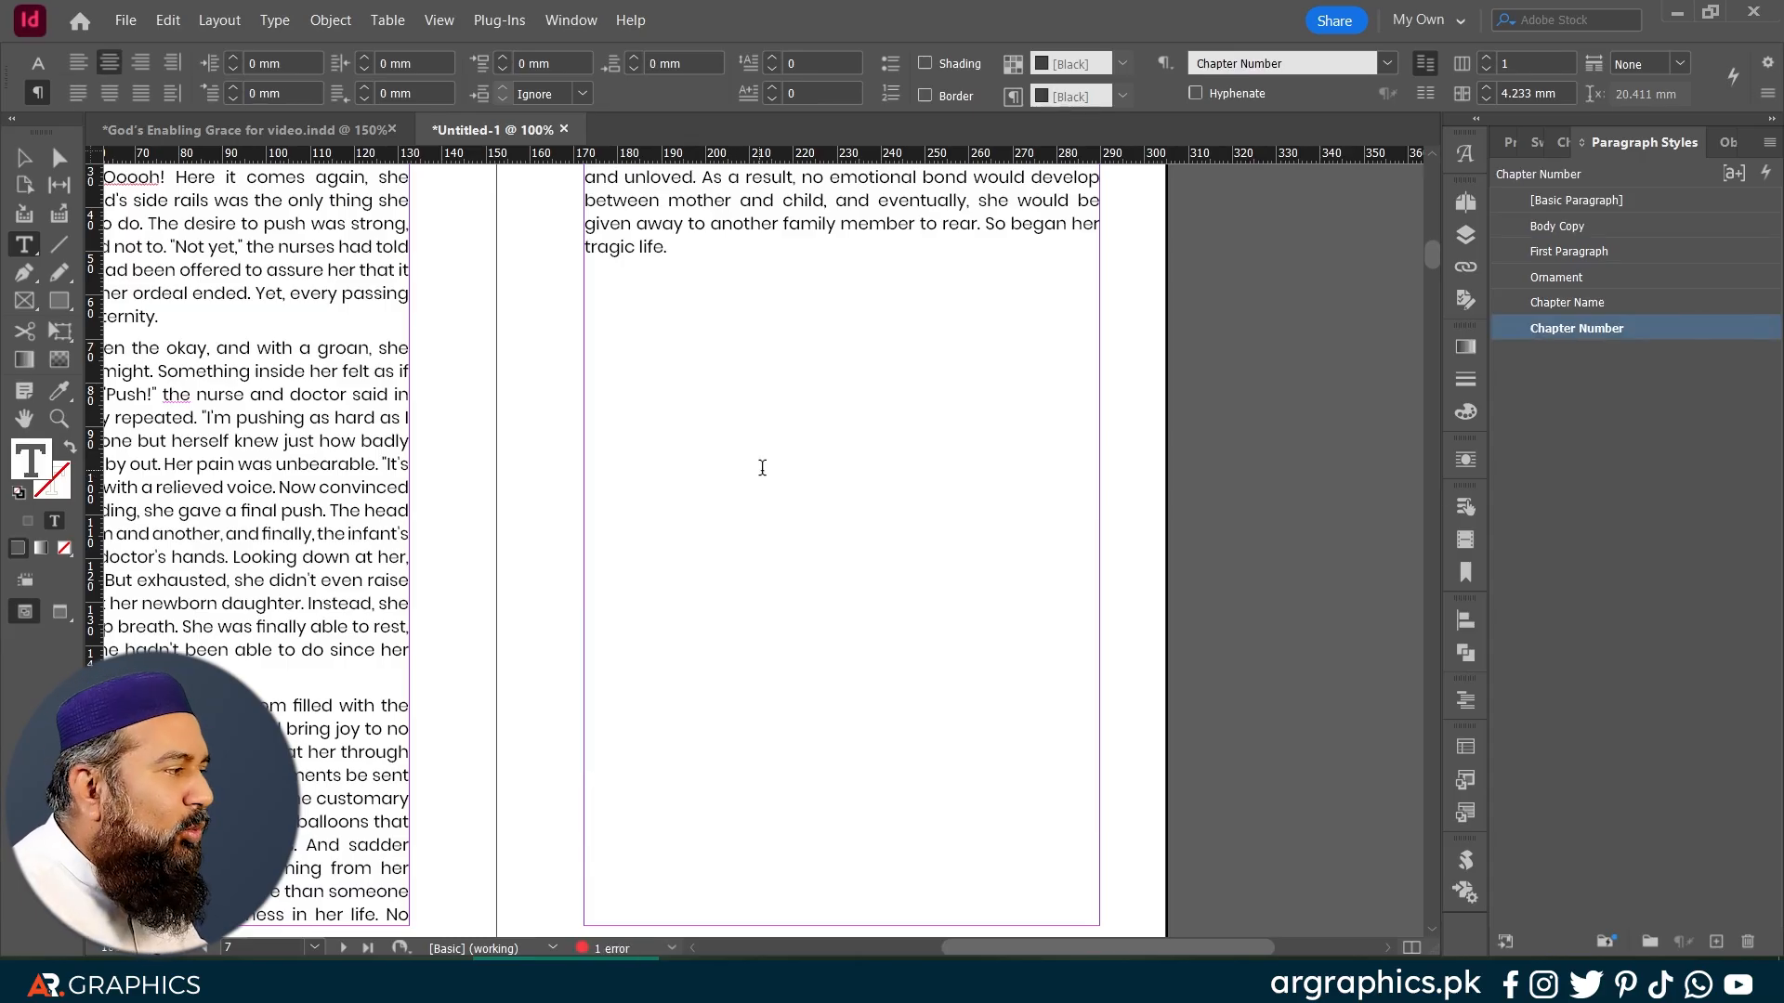
pyautogui.scroll(-15, 762, 468)
pyautogui.hscroll(-5, 961, 456)
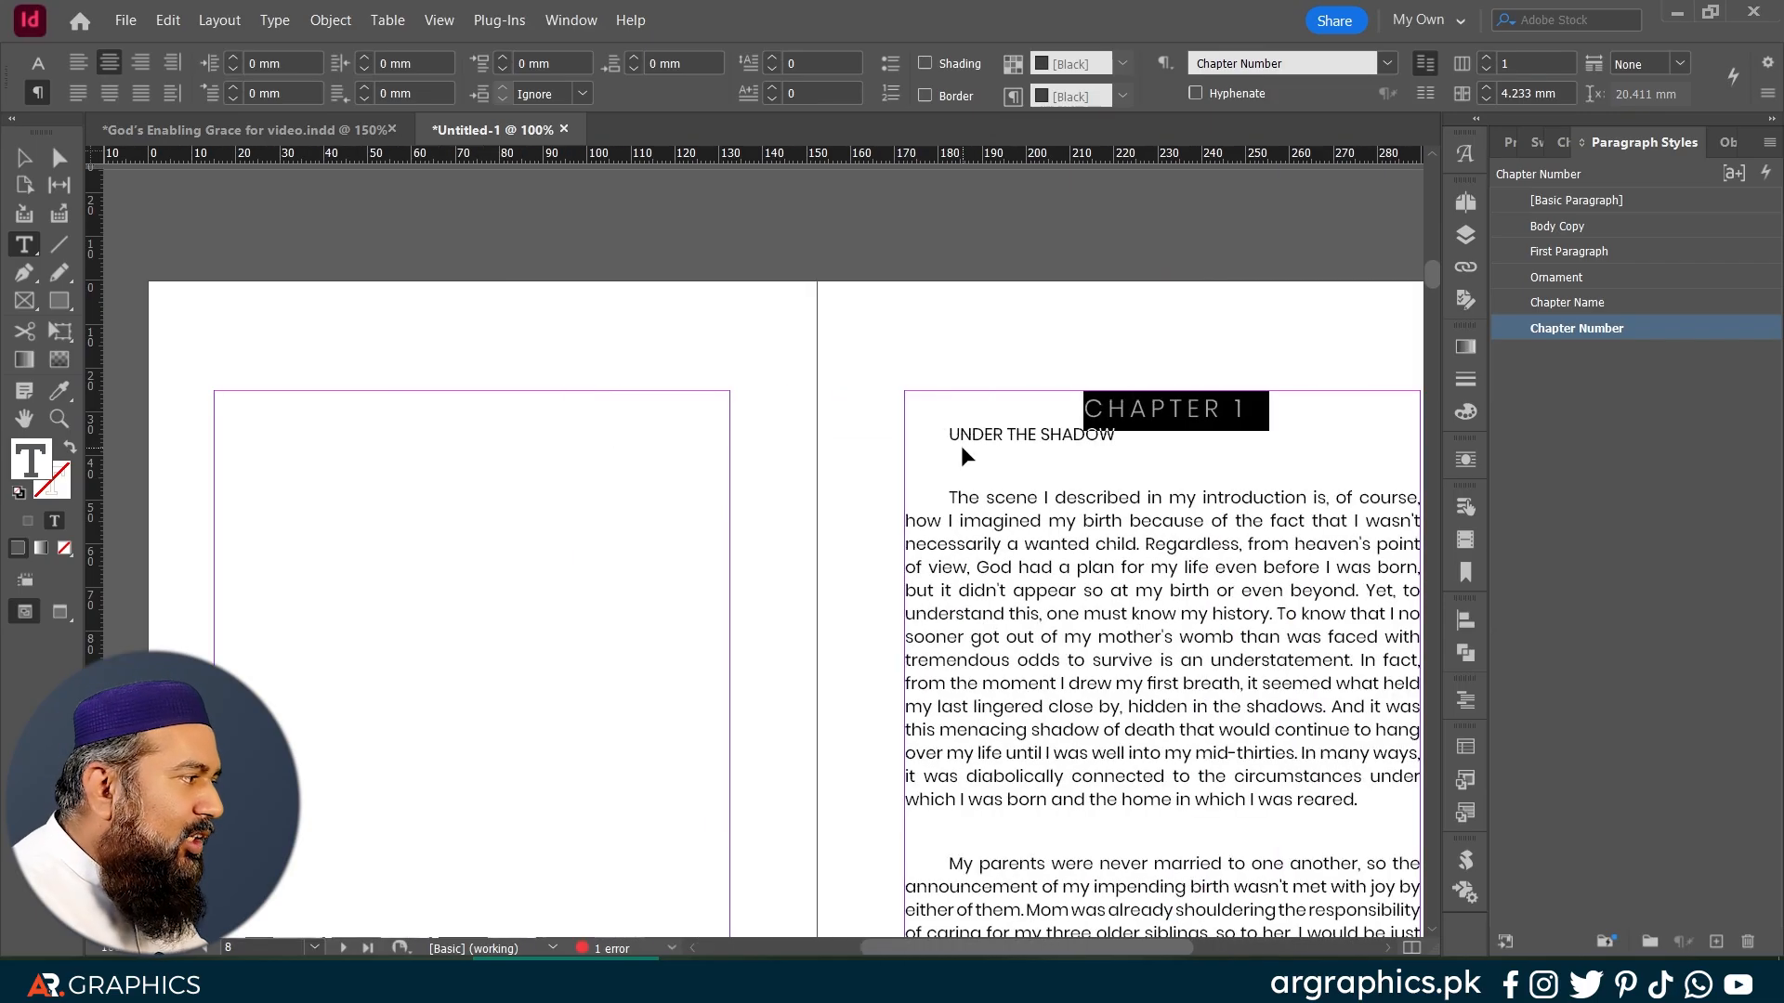
pyautogui.click(1218, 420)
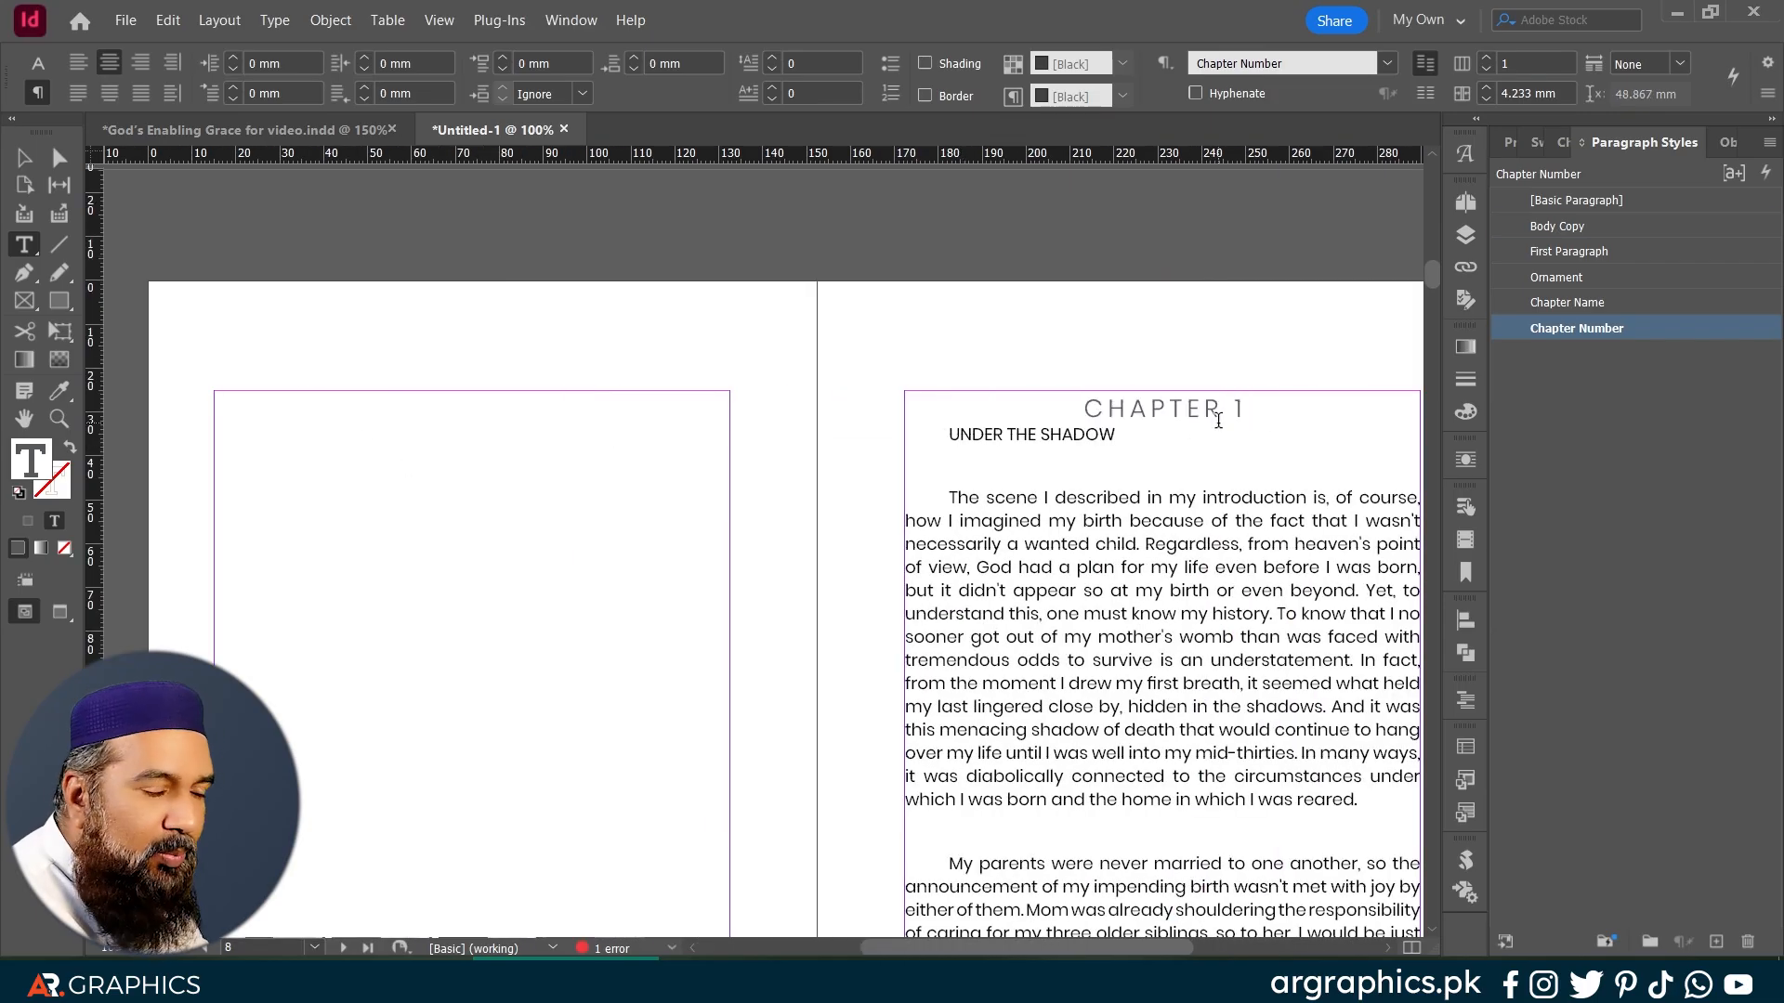
pyautogui.moveTo(1267, 406); pyautogui.dragTo(1076, 407)
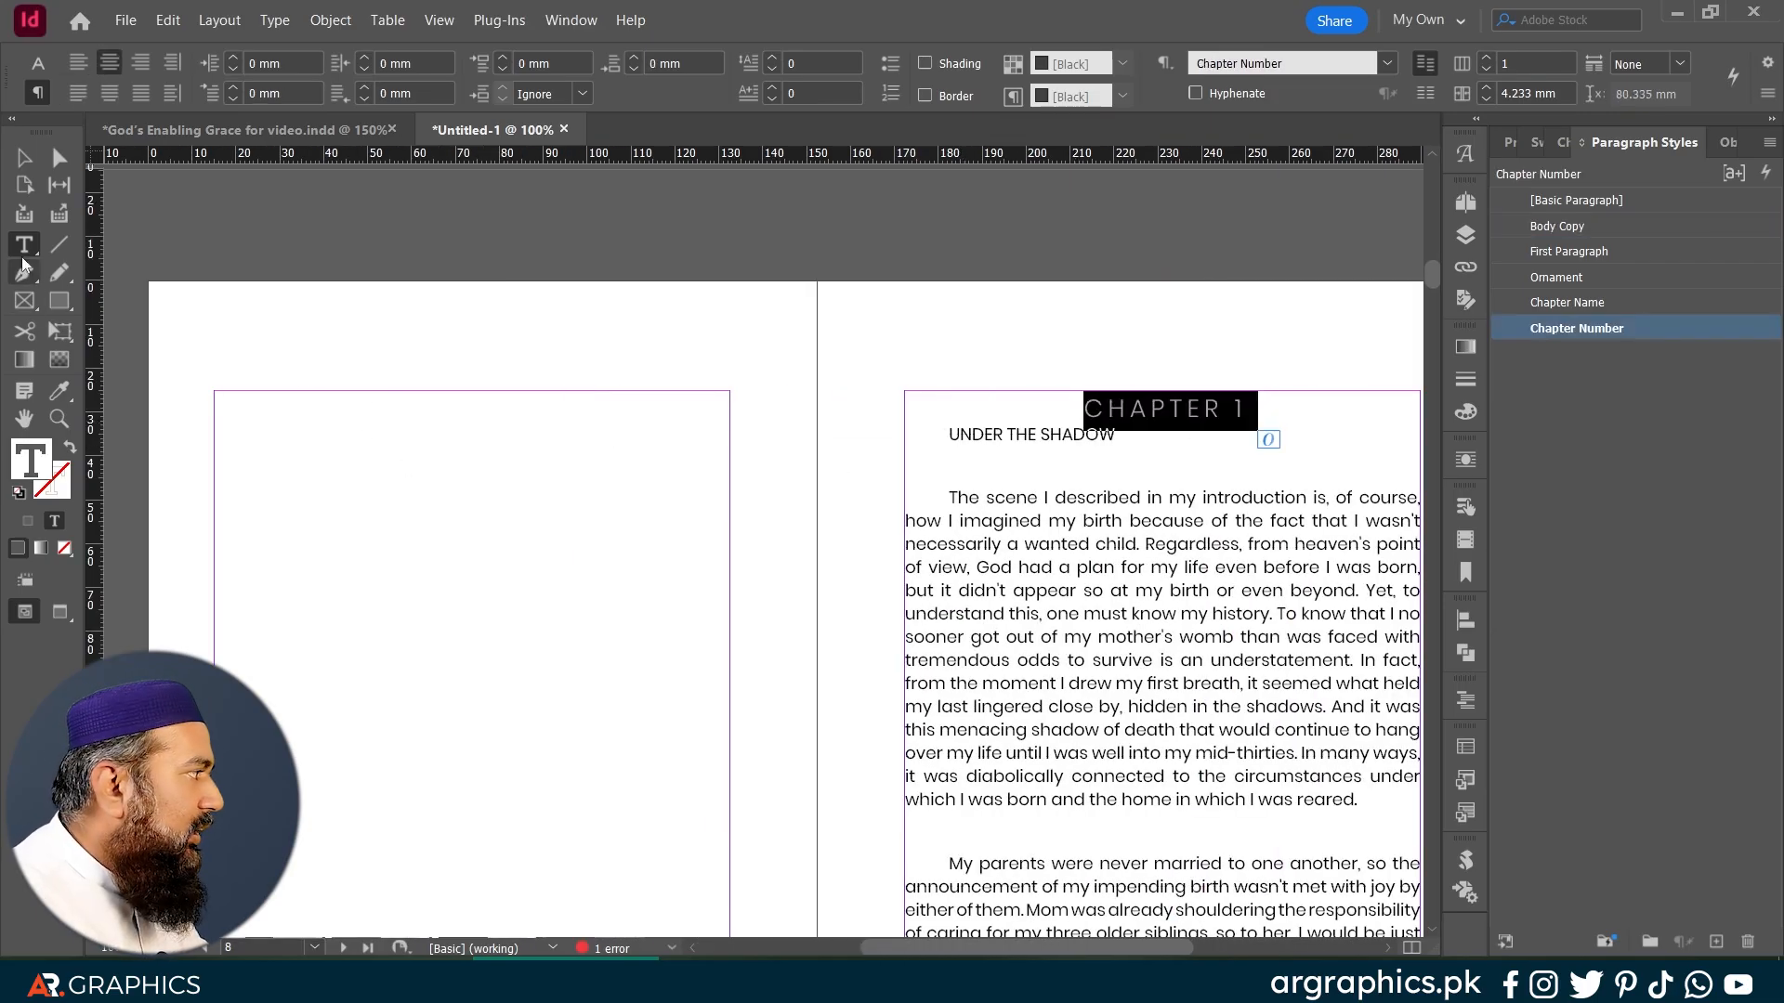
# Step: Select the empty text frame on page 8, show the text threads and examine how the frames link across pages 6 to 9
pyautogui.click(24, 157)
pyautogui.click(615, 444)
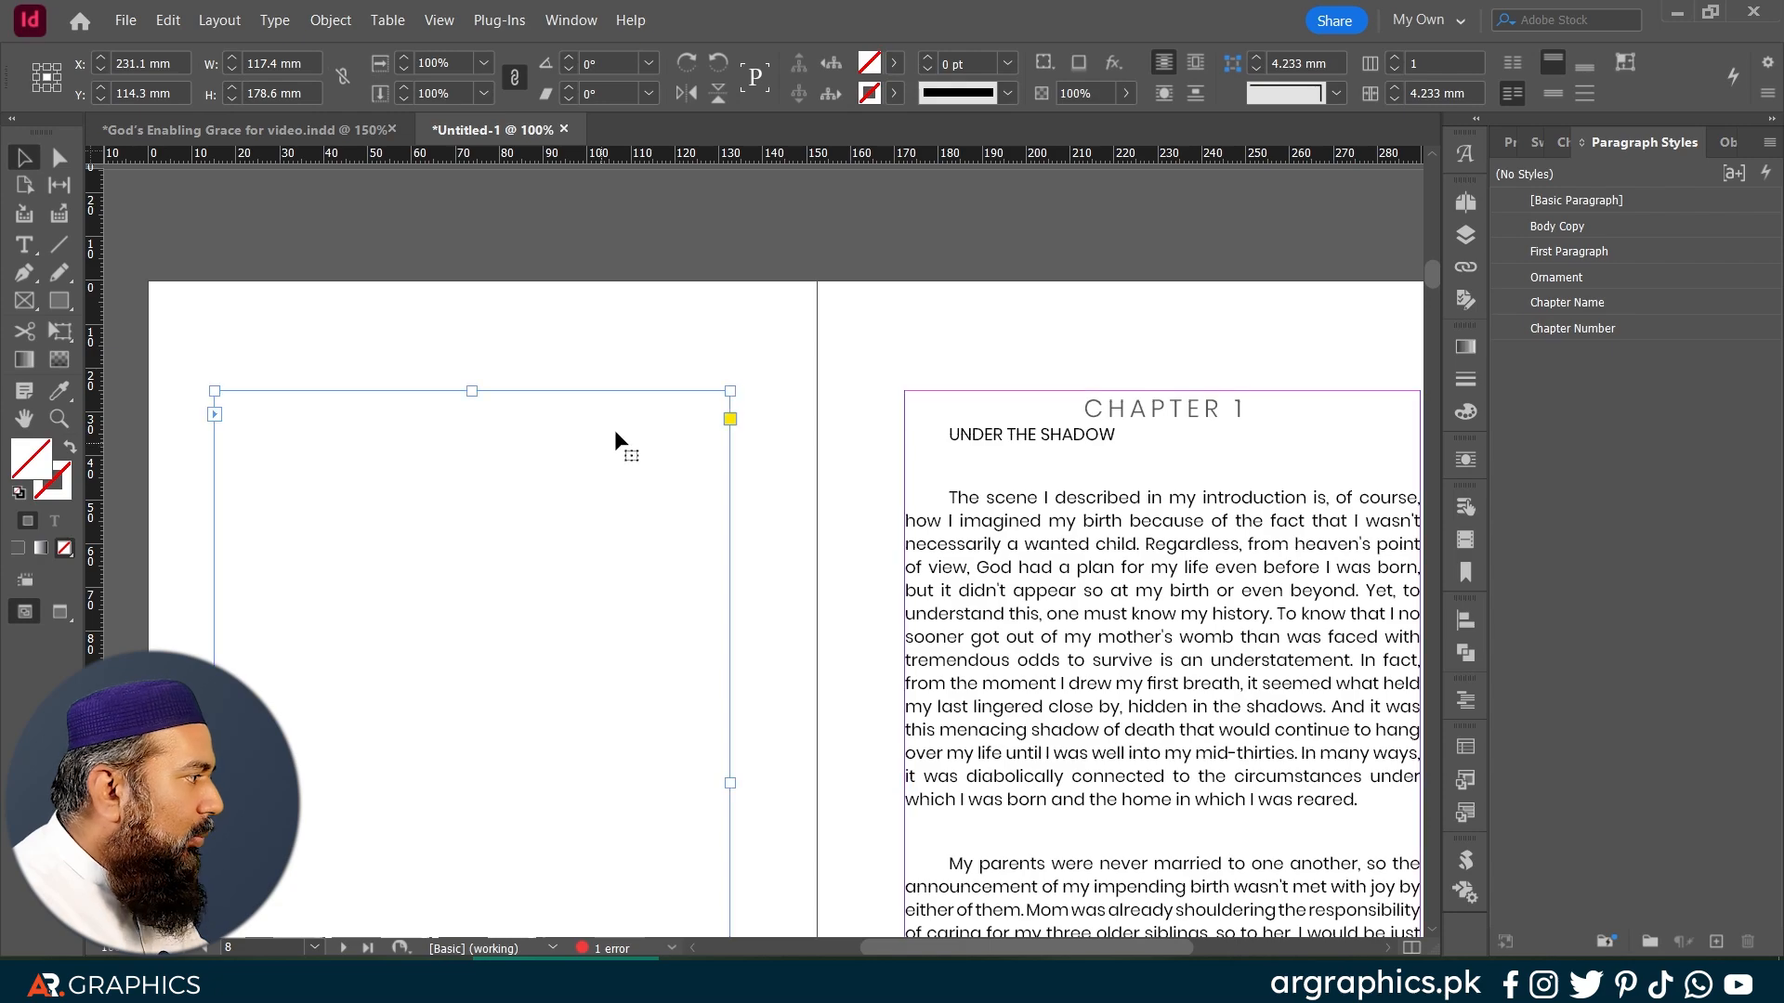
pyautogui.click(438, 19)
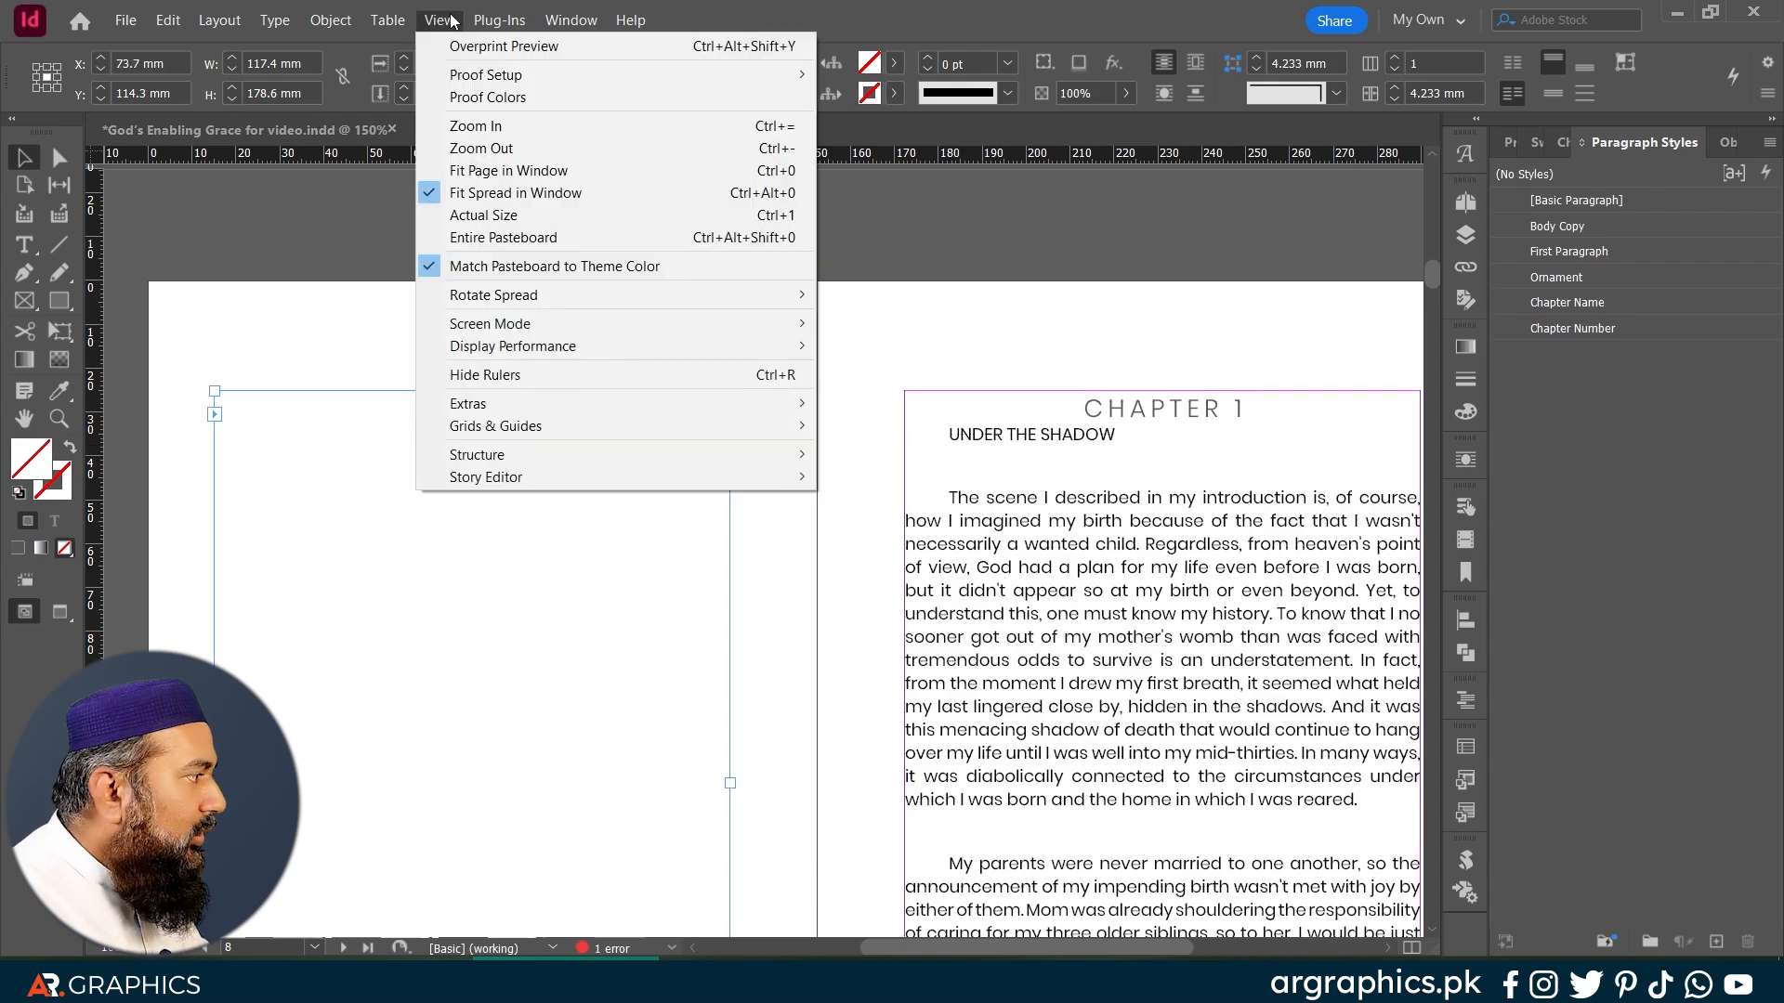
pyautogui.moveTo(636, 403)
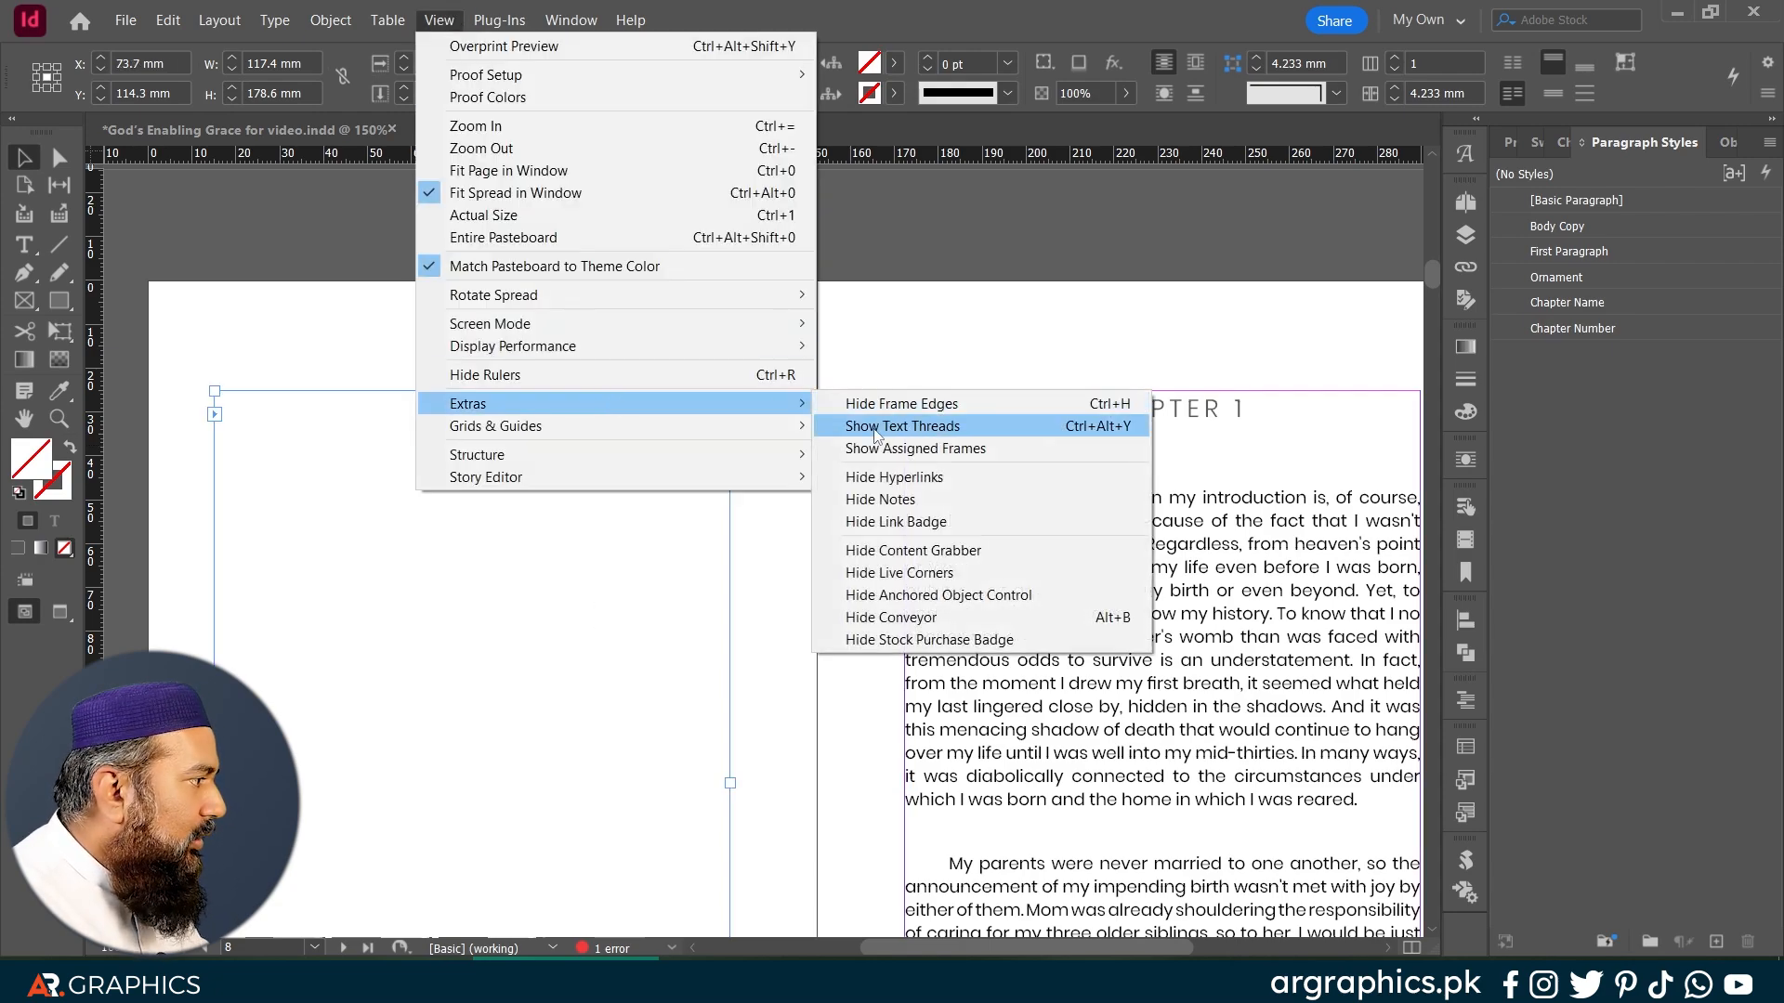
pyautogui.click(875, 425)
pyautogui.scroll(5, 836, 511)
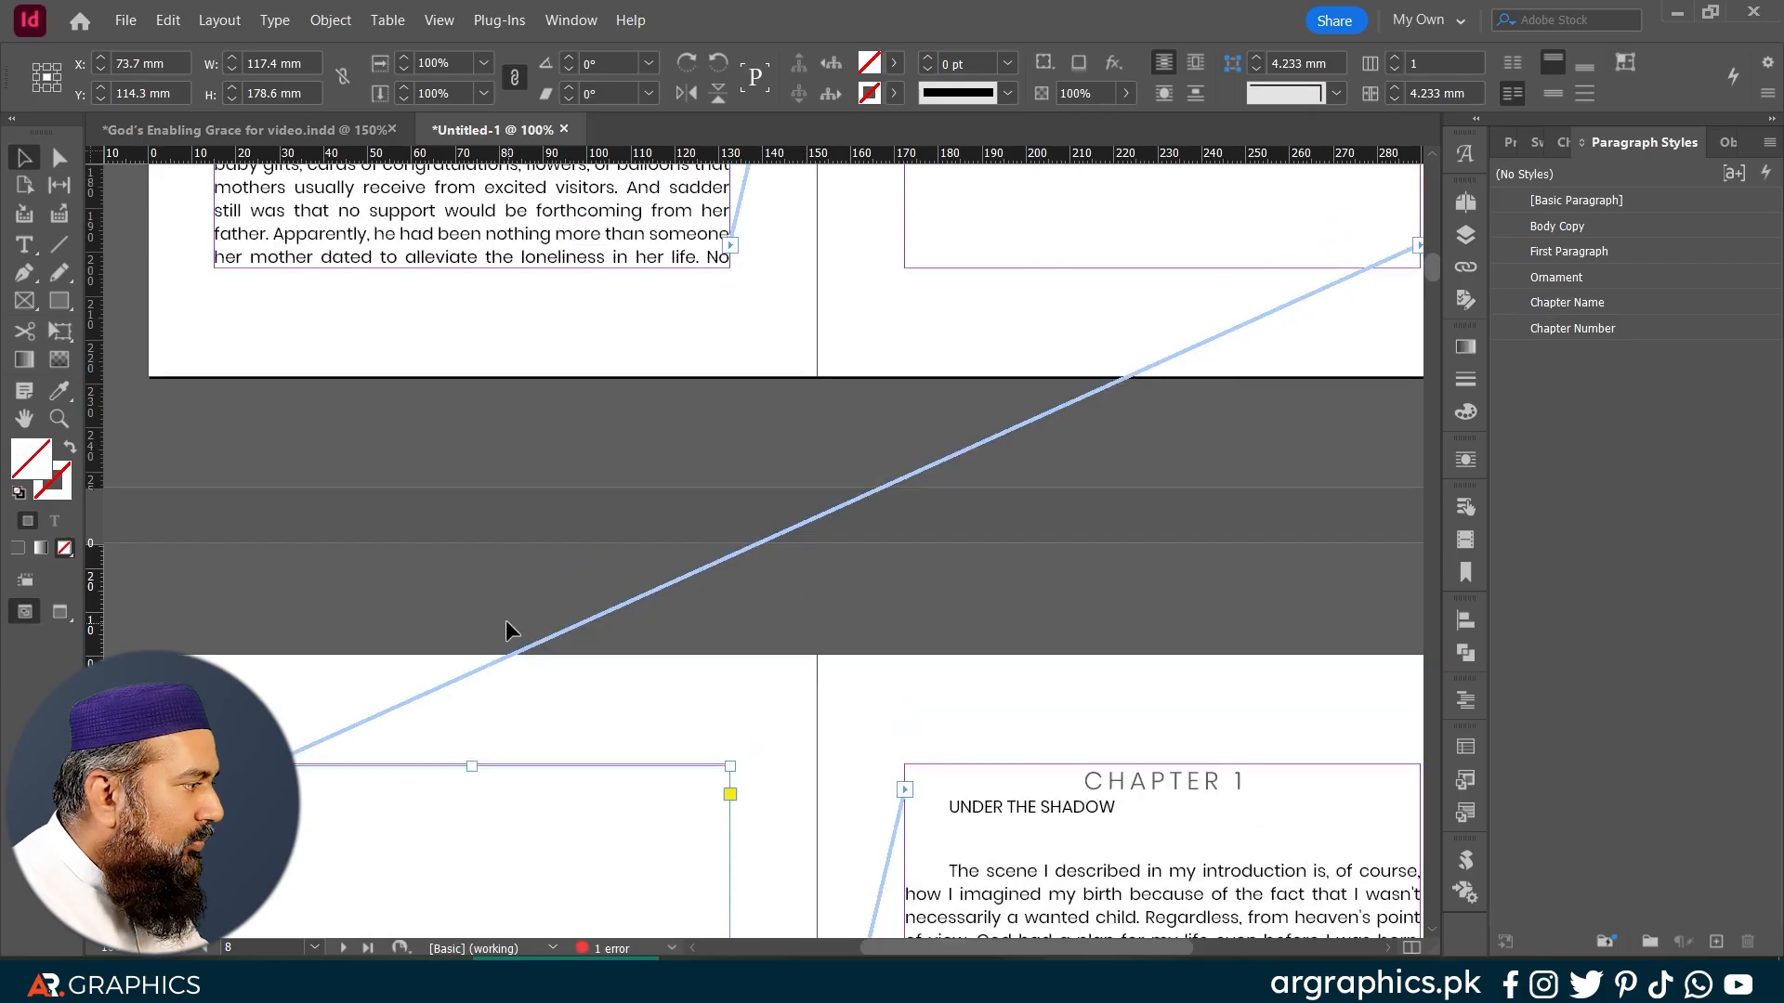
pyautogui.scroll(-1, 632, 585)
pyautogui.scroll(-2, 756, 545)
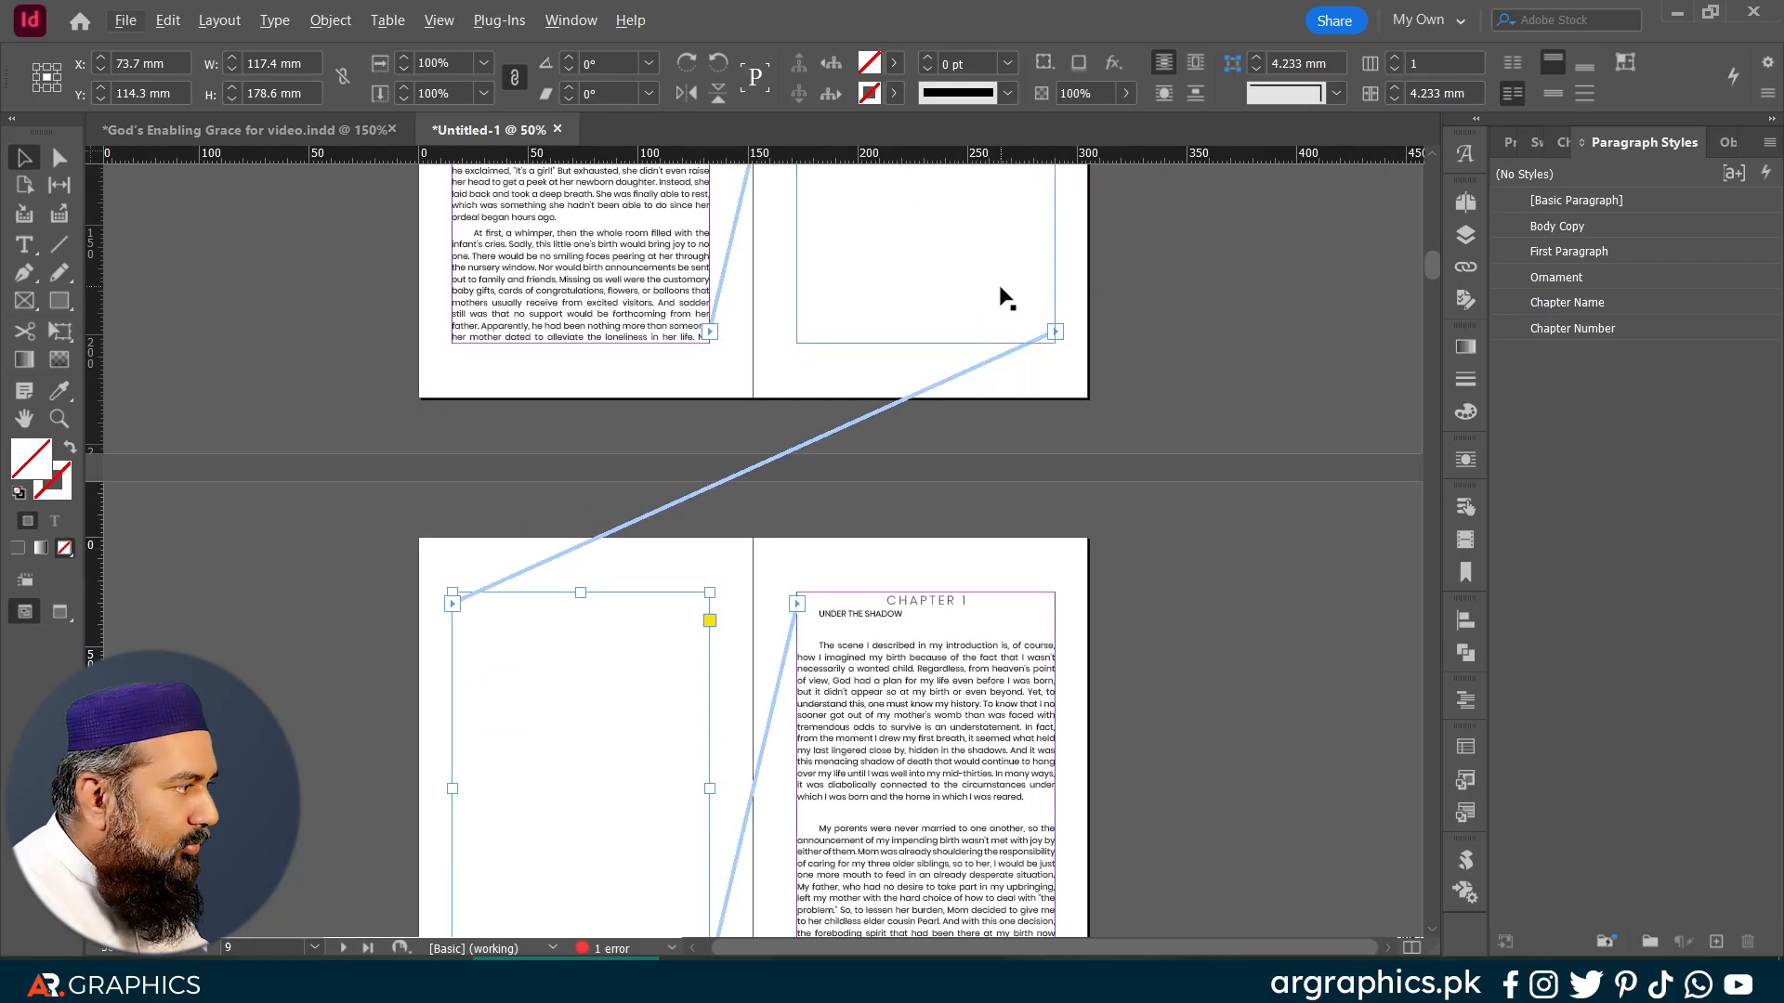
pyautogui.scroll(3, 962, 600)
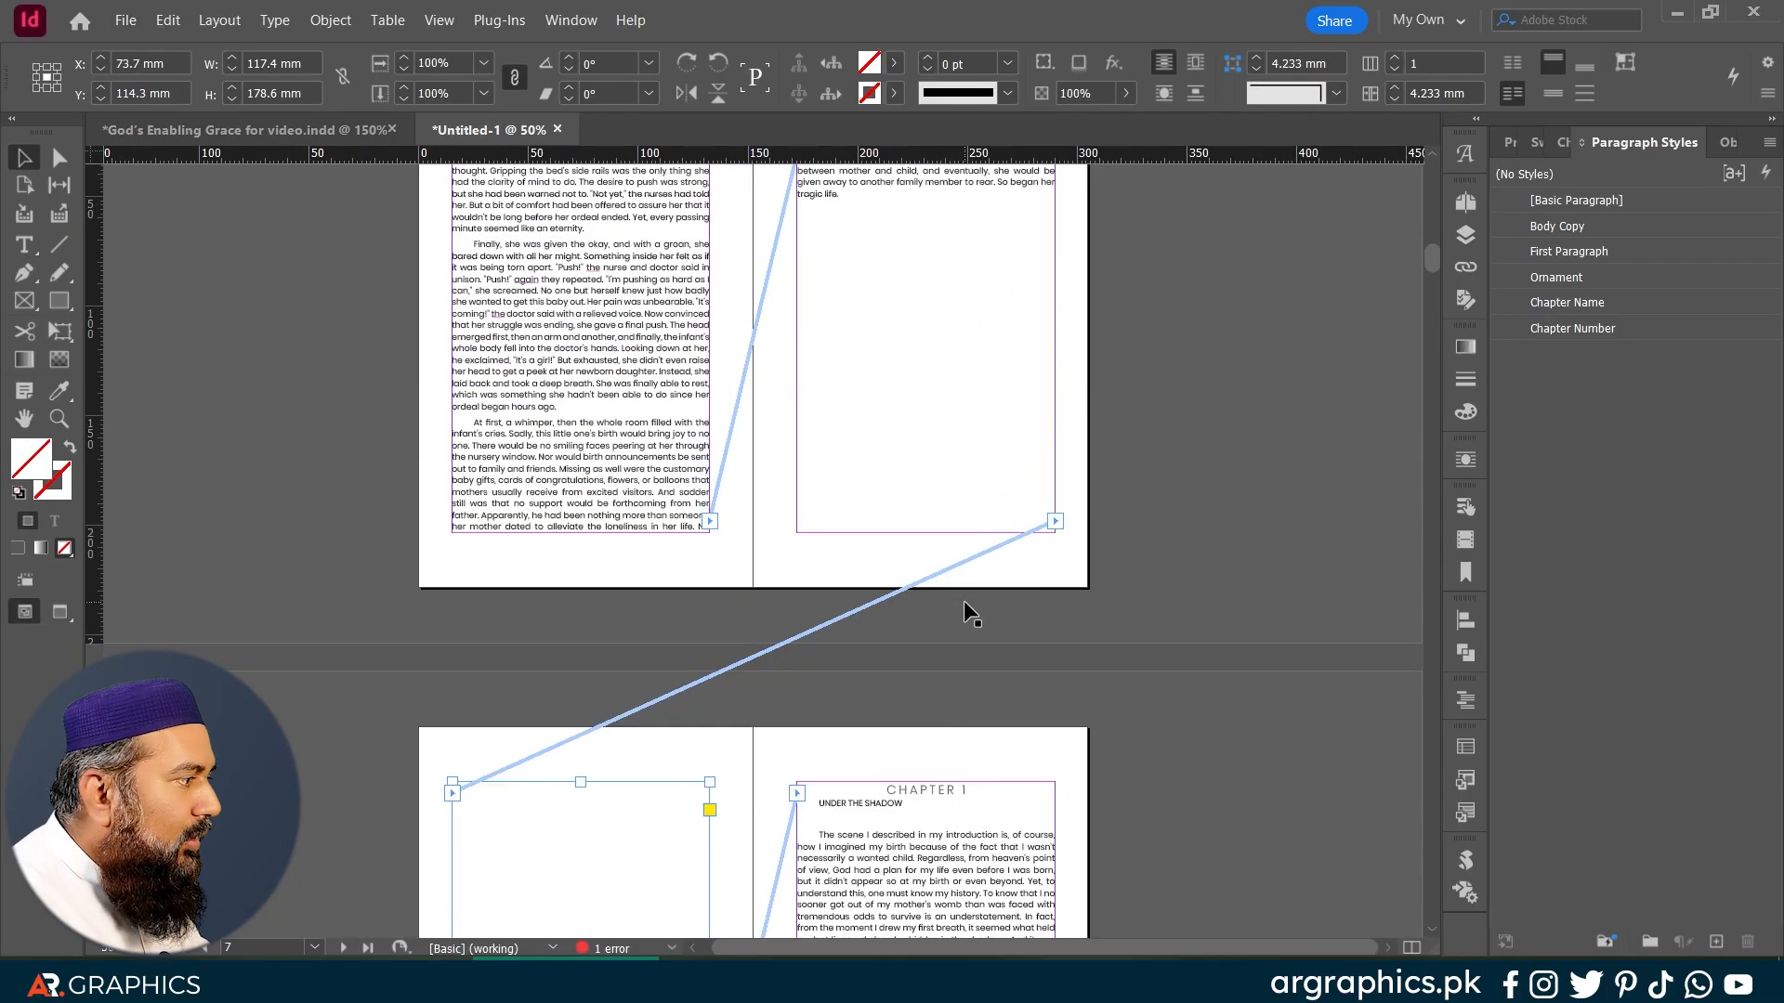
# Step: Apply the Chapter Name paragraph style to the "UNDER THE SHADOW" heading under "CHAPTER 1" on page 9
pyautogui.scroll(-5, 940, 527)
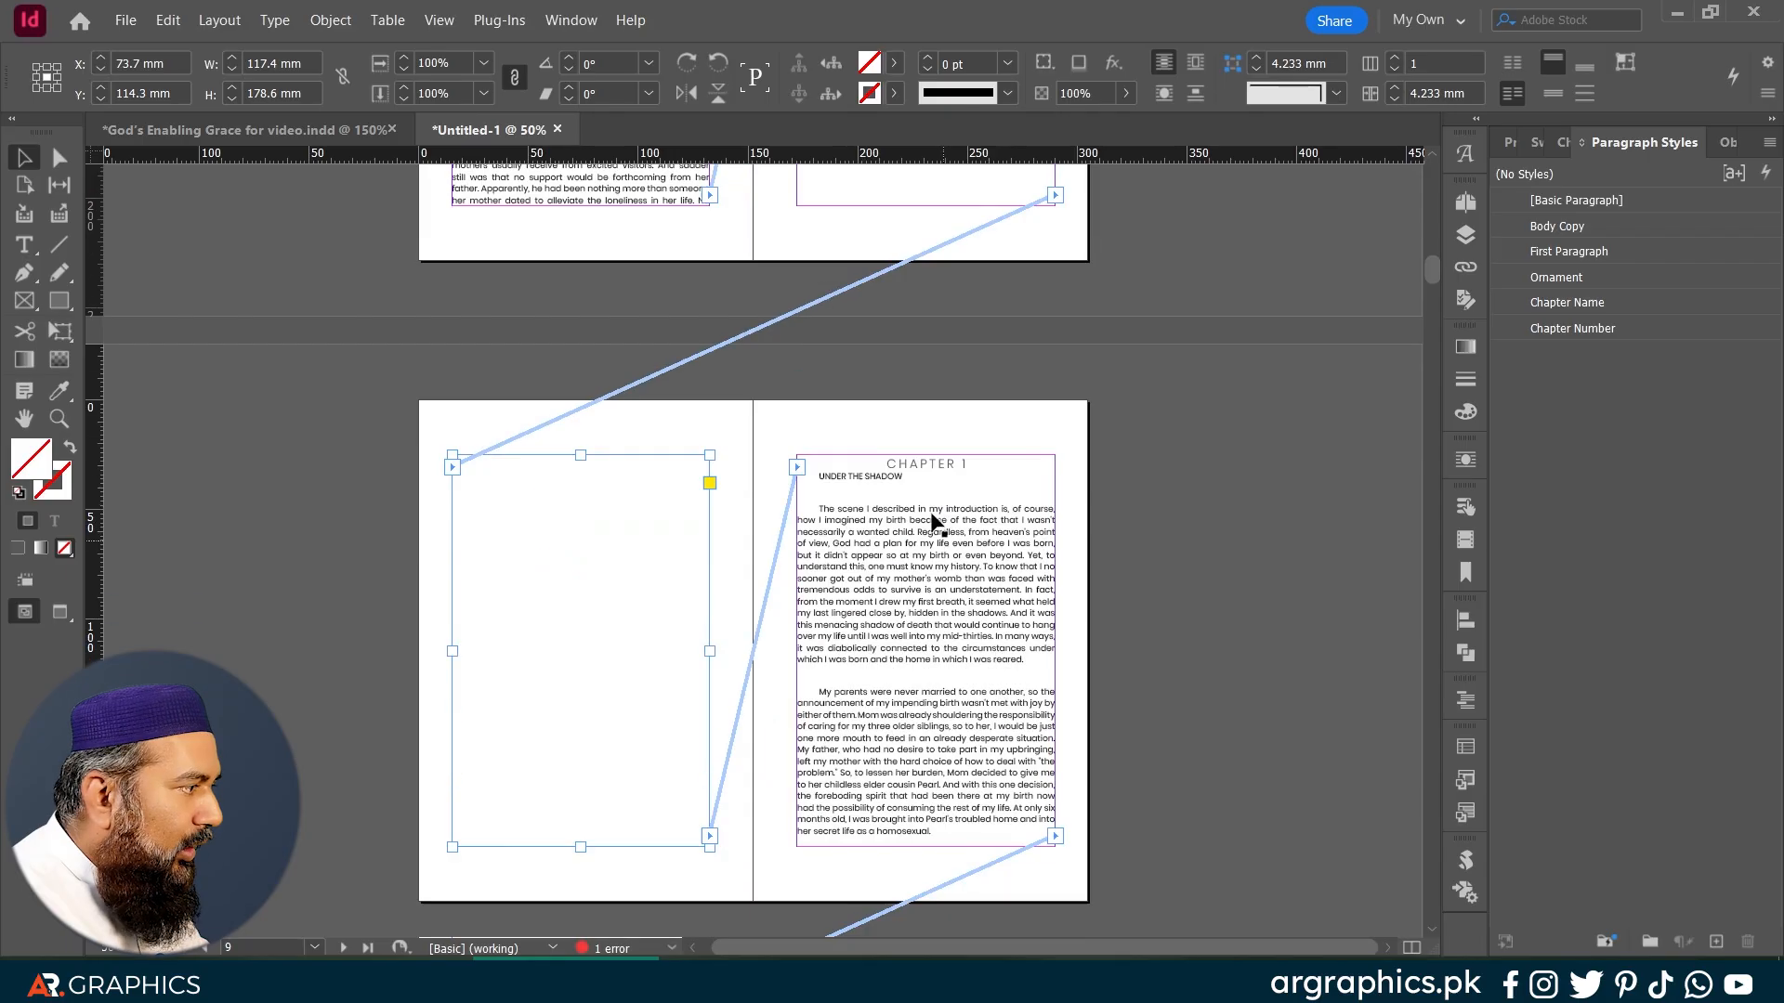
pyautogui.scroll(2, 933, 502)
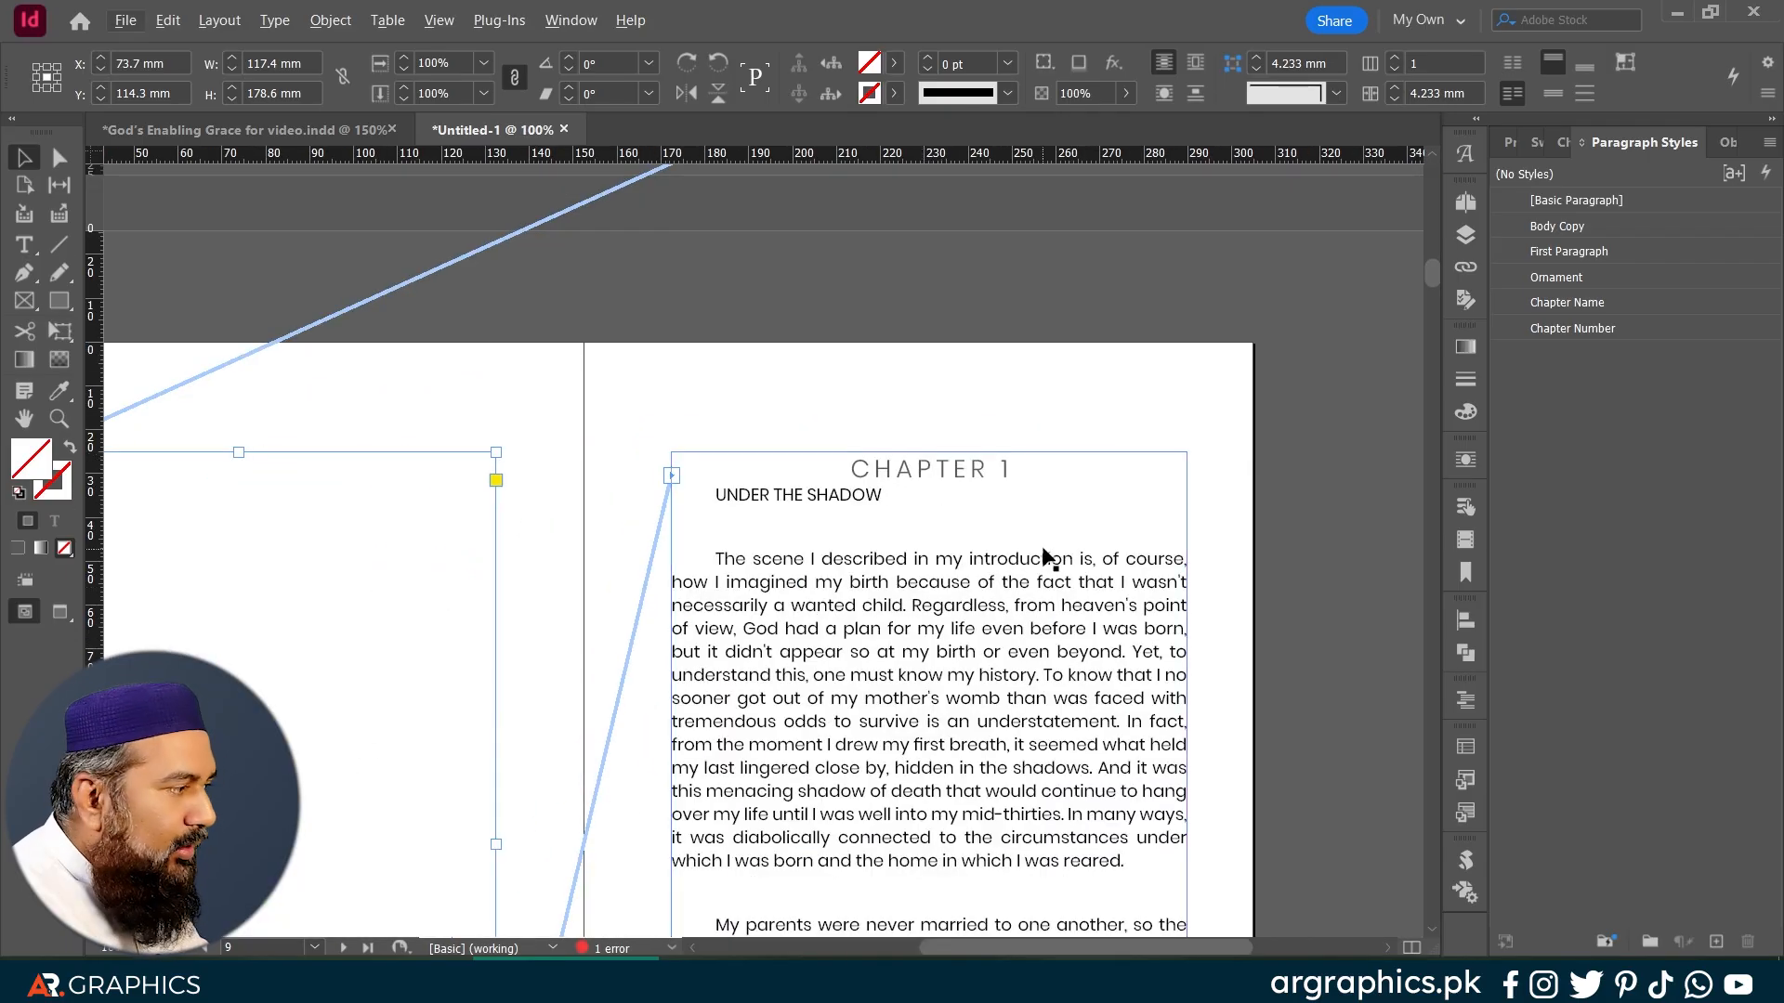
pyautogui.doubleClick(972, 476)
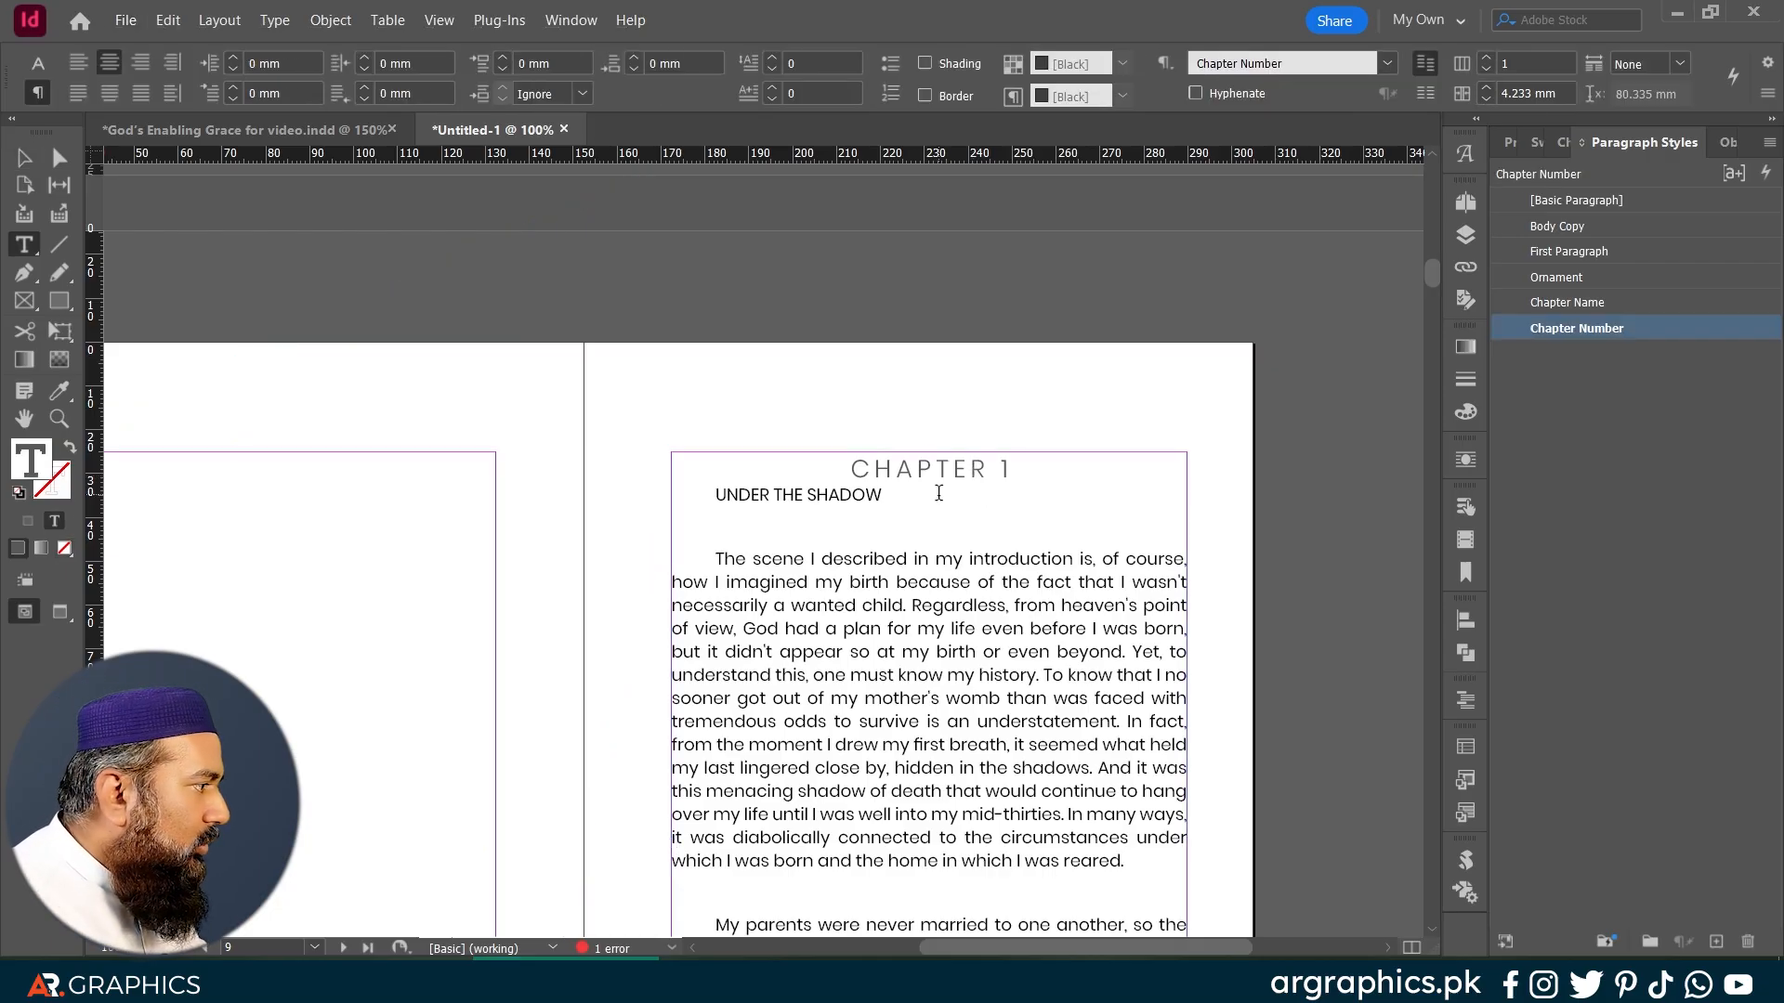
pyautogui.click(939, 493)
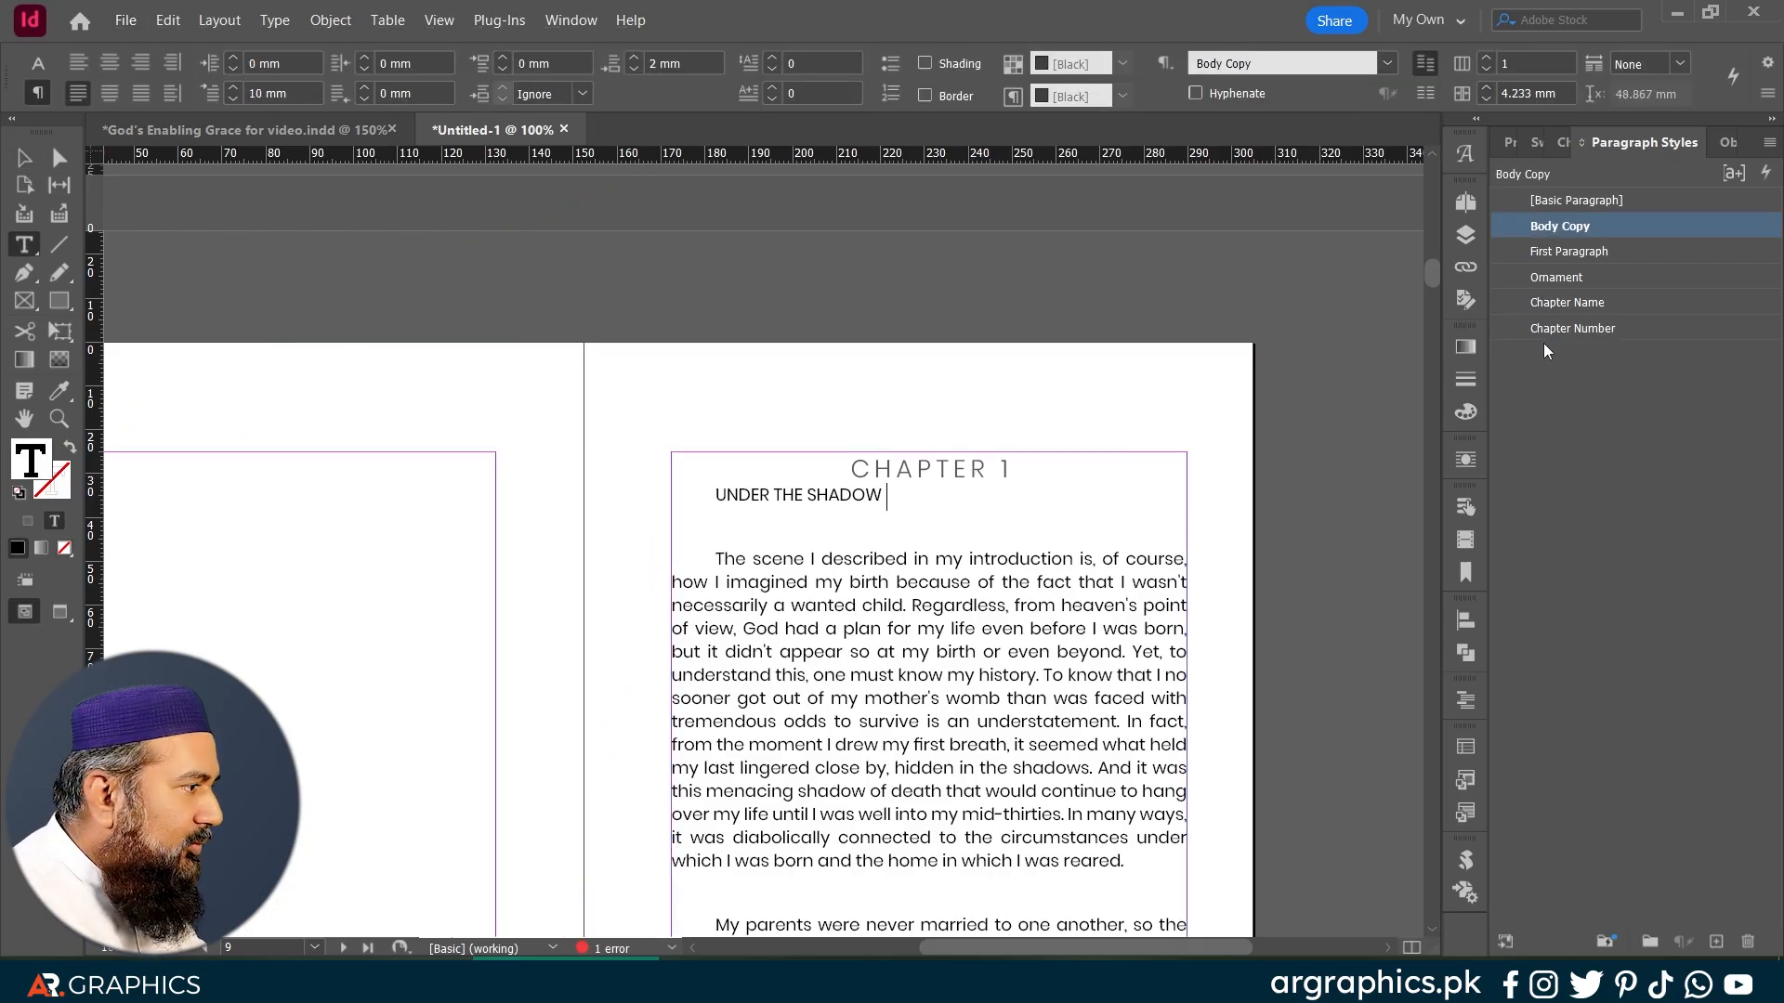
pyautogui.click(1563, 303)
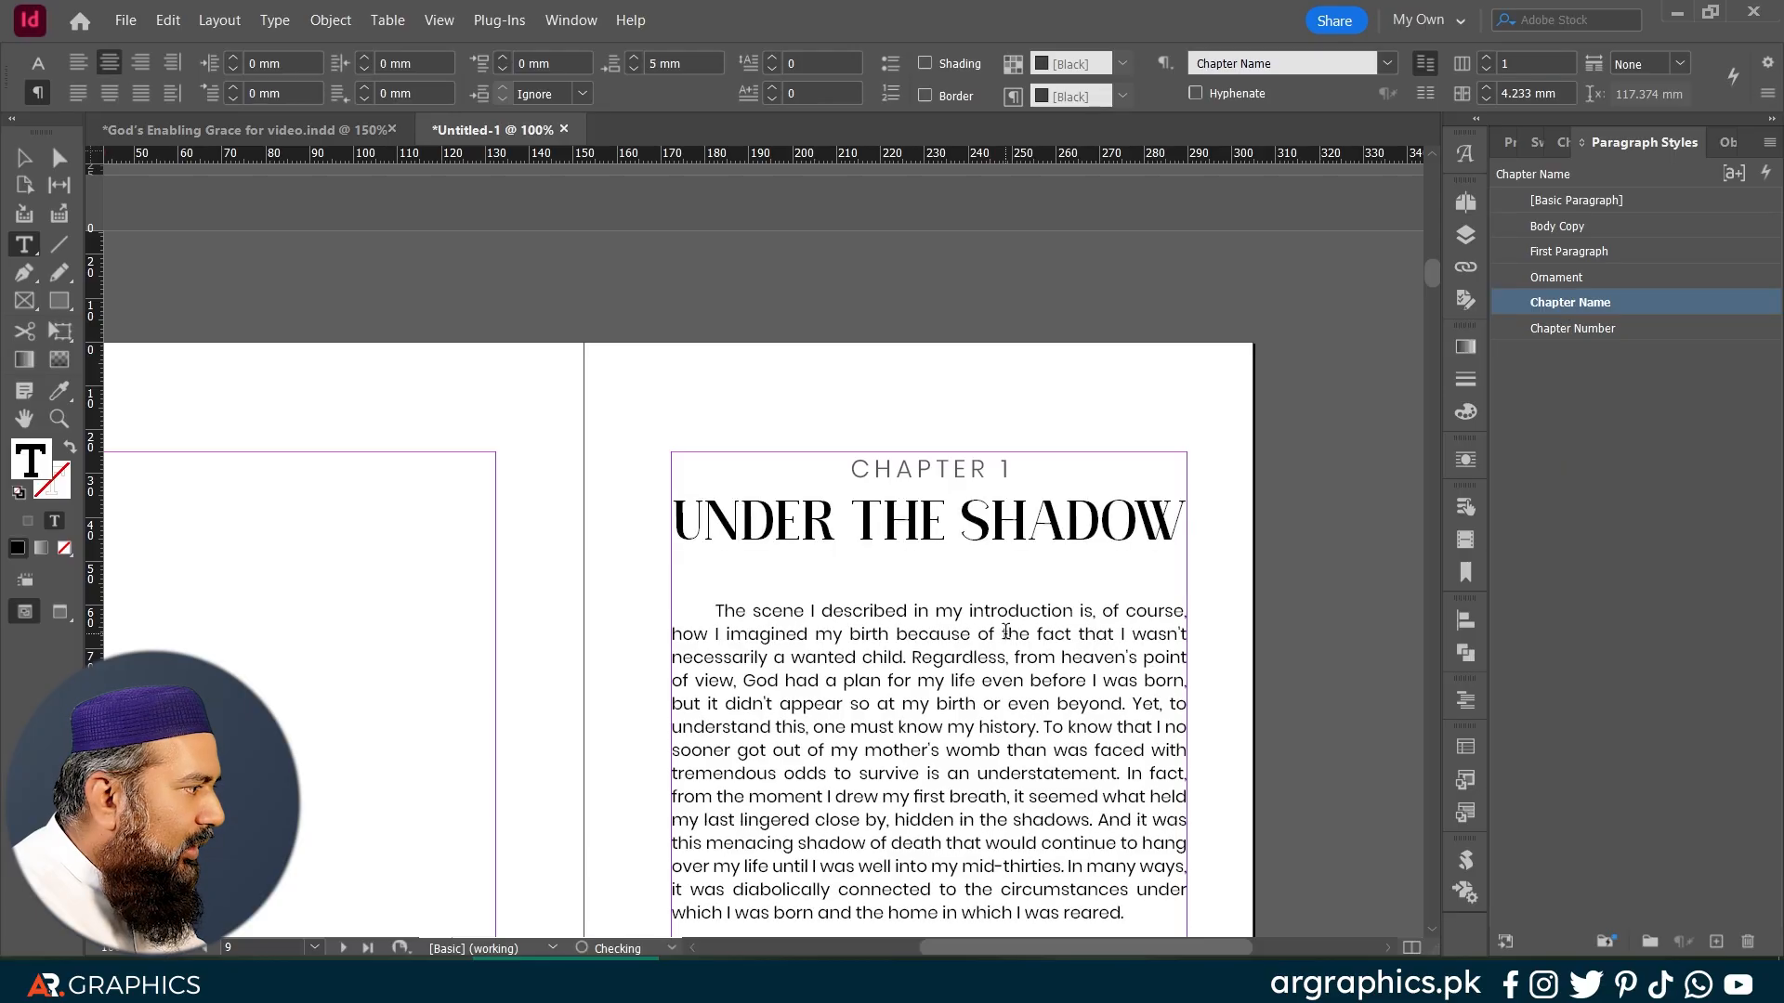
# Step: Apply the Ornament style to the empty line below "UNDER THE SHADOW" and the First Paragraph style to "The scene I described" paragraph
pyautogui.press('Down')
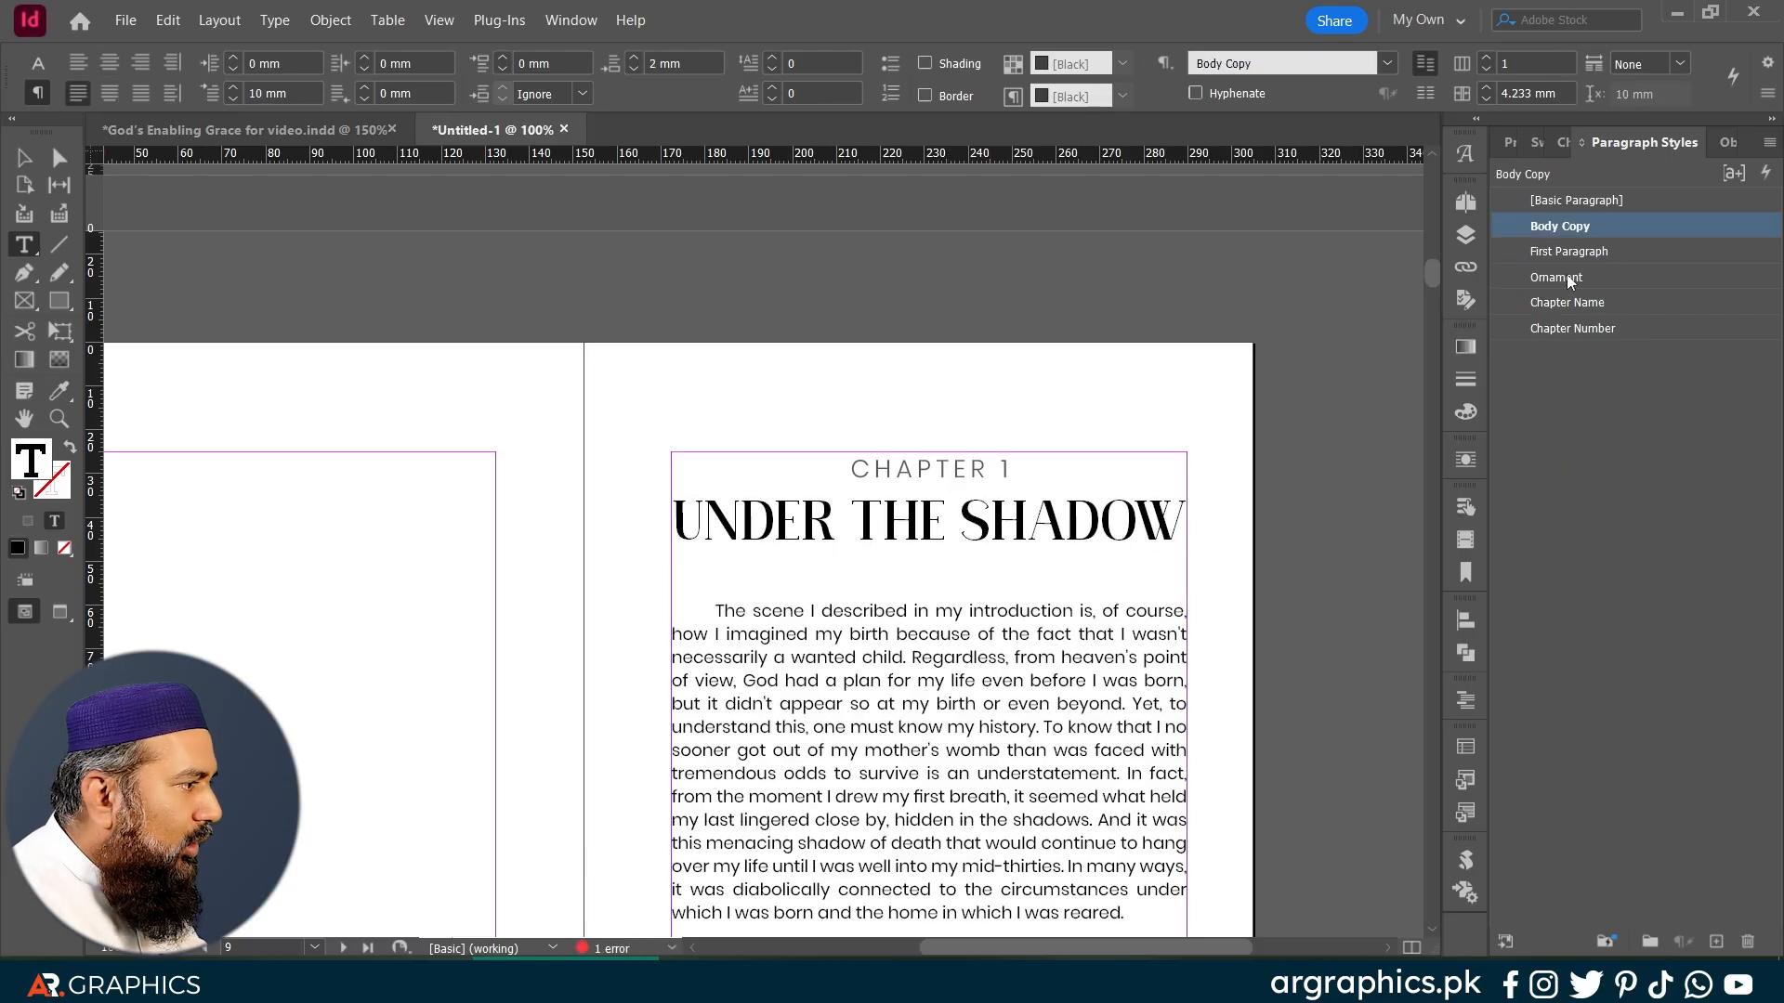
pyautogui.click(1568, 279)
pyautogui.press('Down')
pyautogui.press('Down')
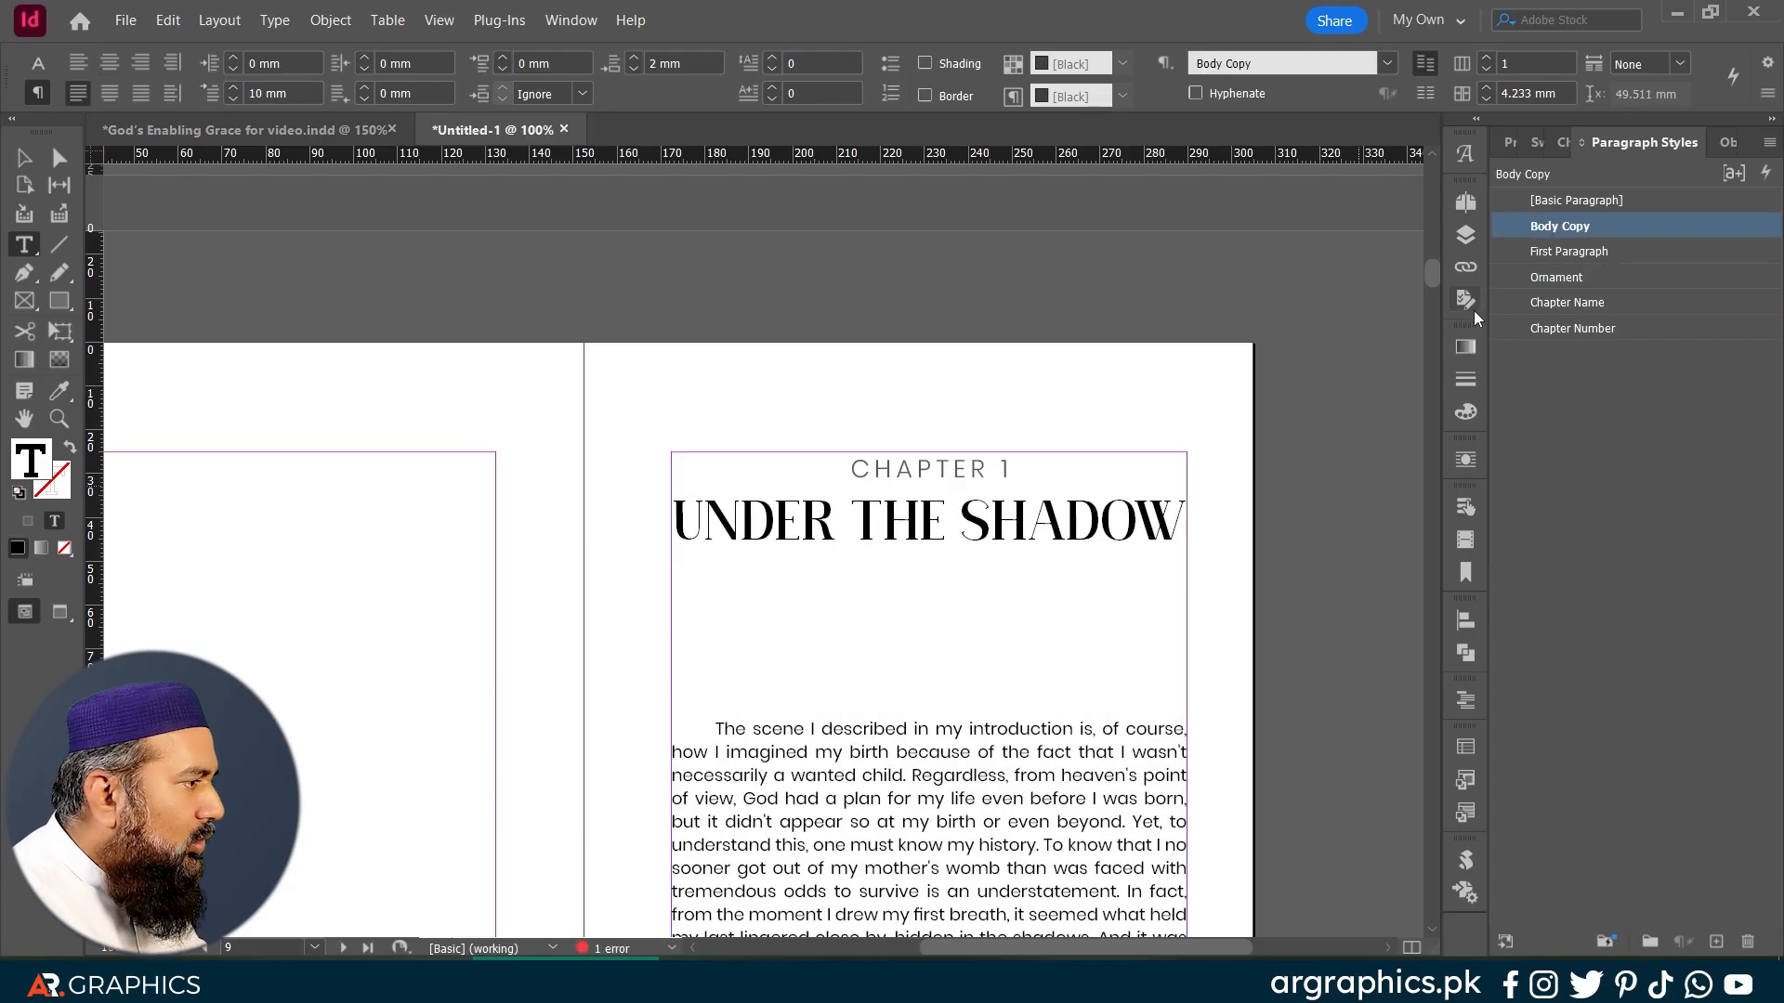
pyautogui.click(1541, 253)
pyautogui.scroll(-5, 961, 711)
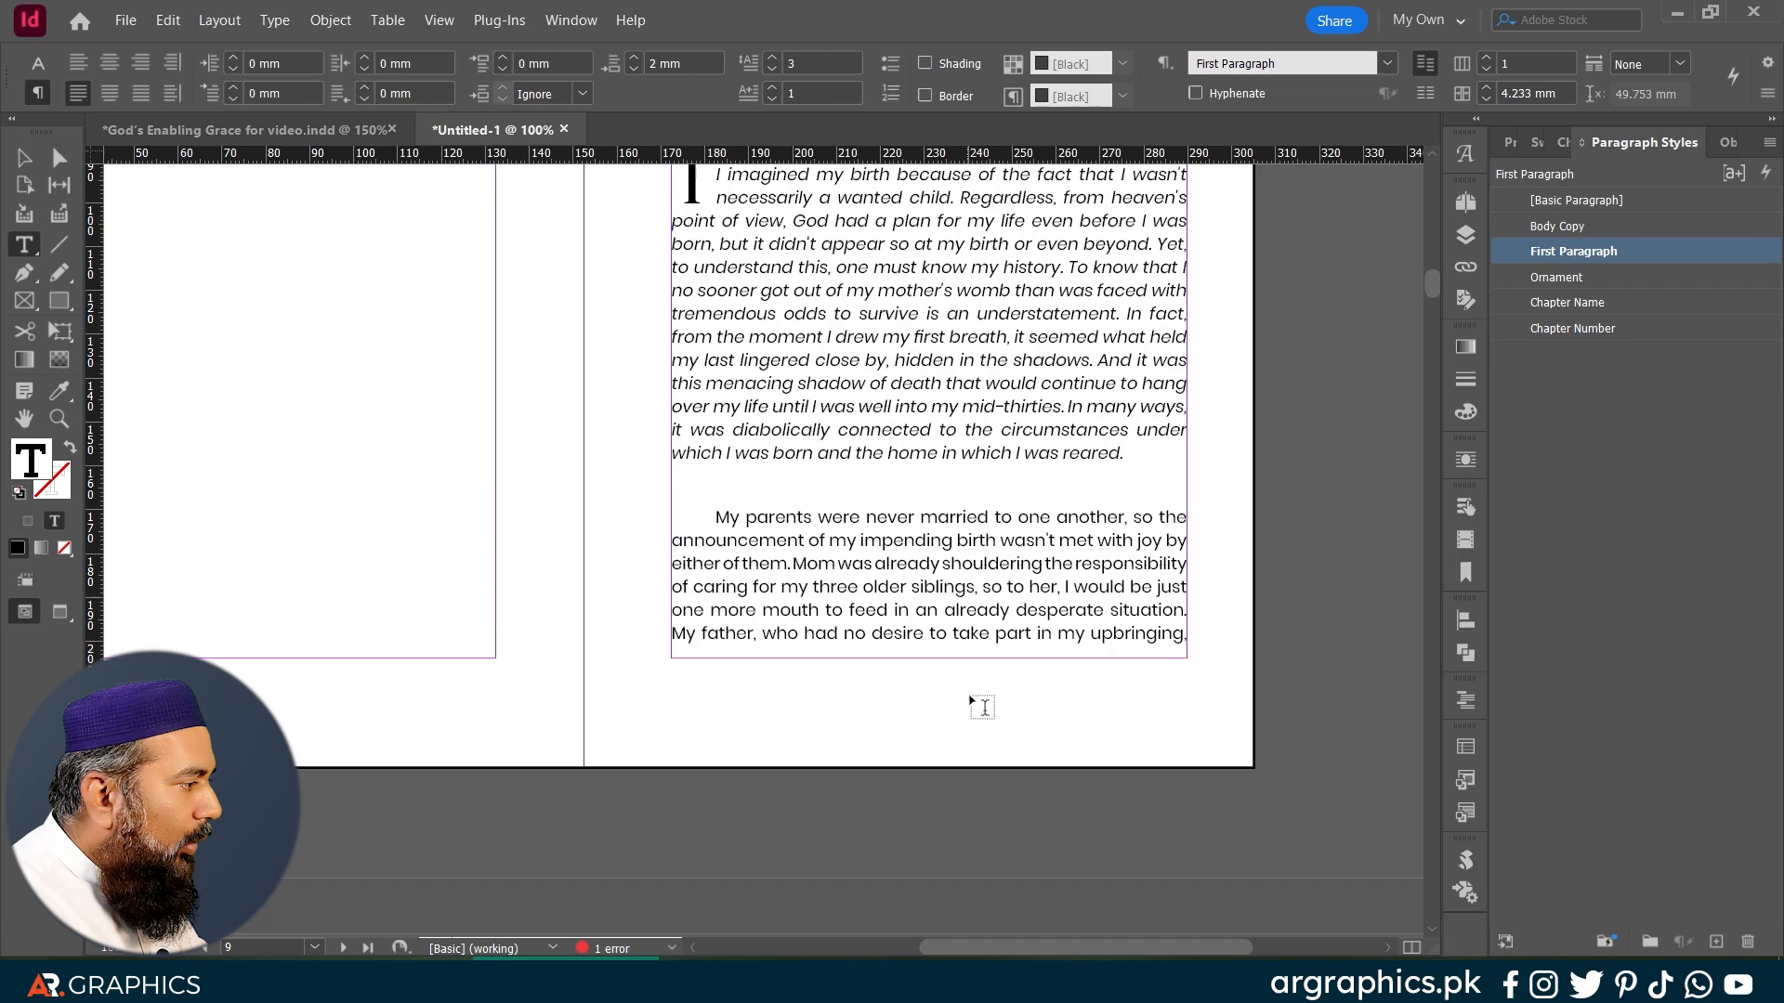
# Step: Replace all repeated paragraph returns across the whole document using the Find/Change query Multiple Return to Single Return
pyautogui.click(898, 485)
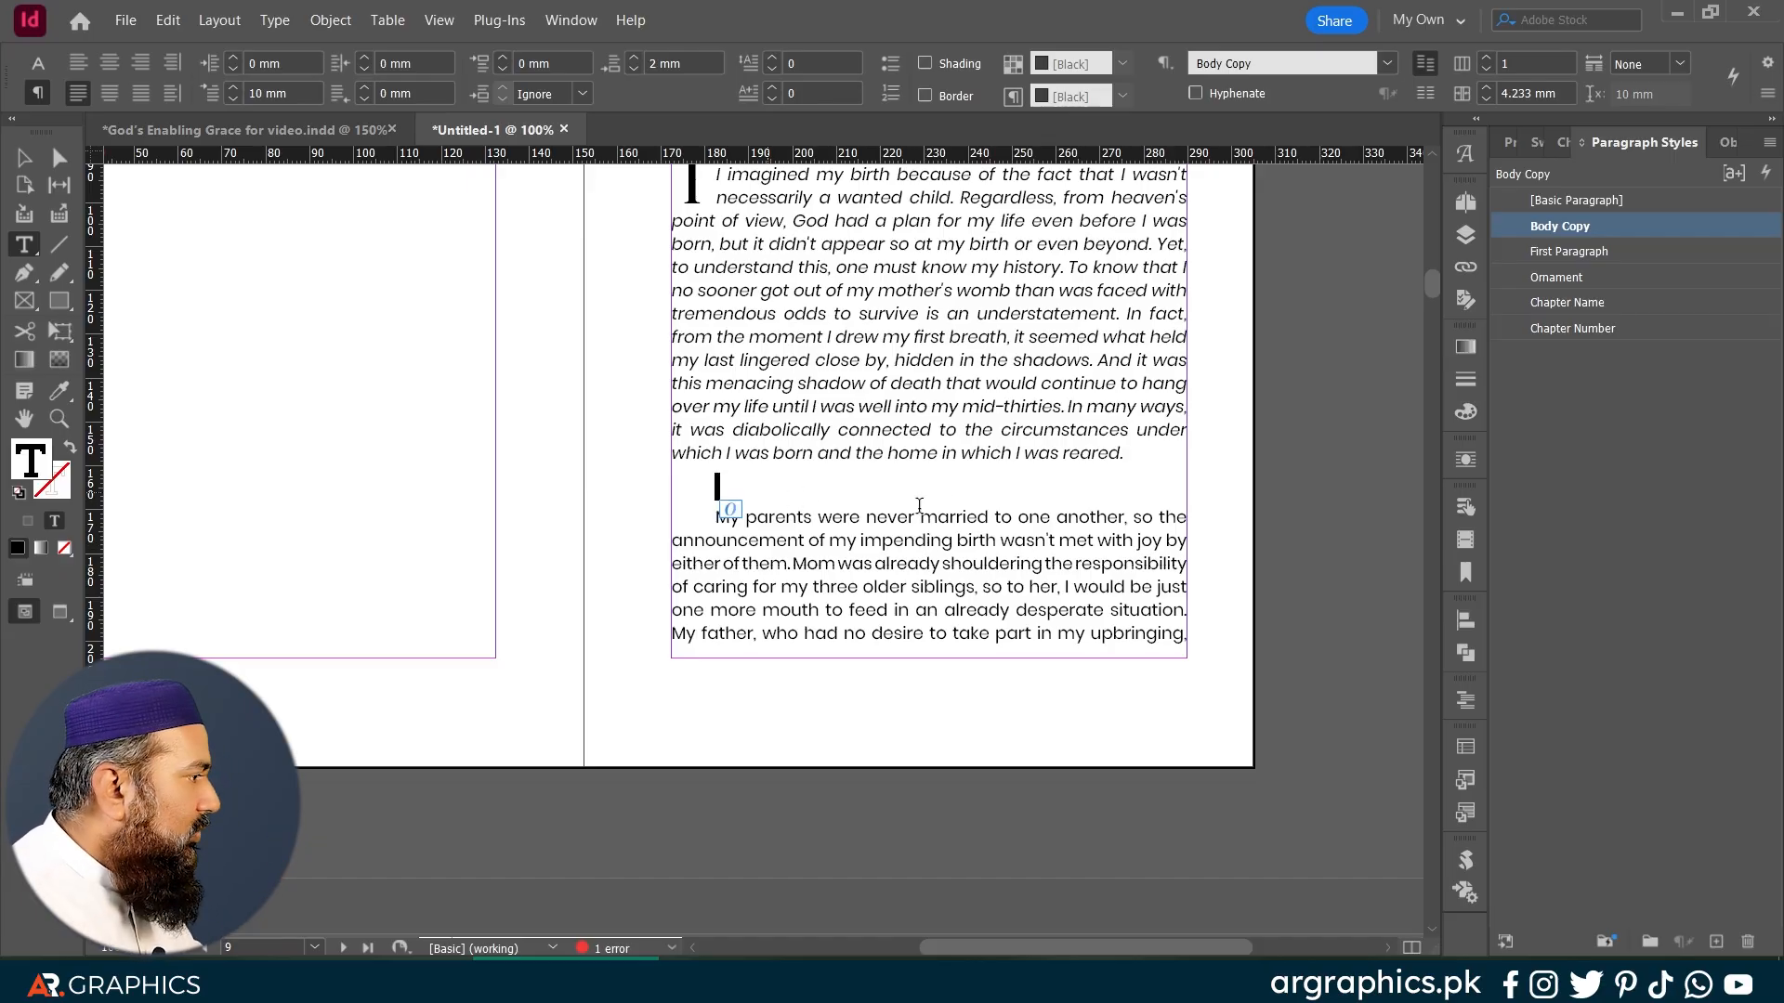
pyautogui.press('Escape')
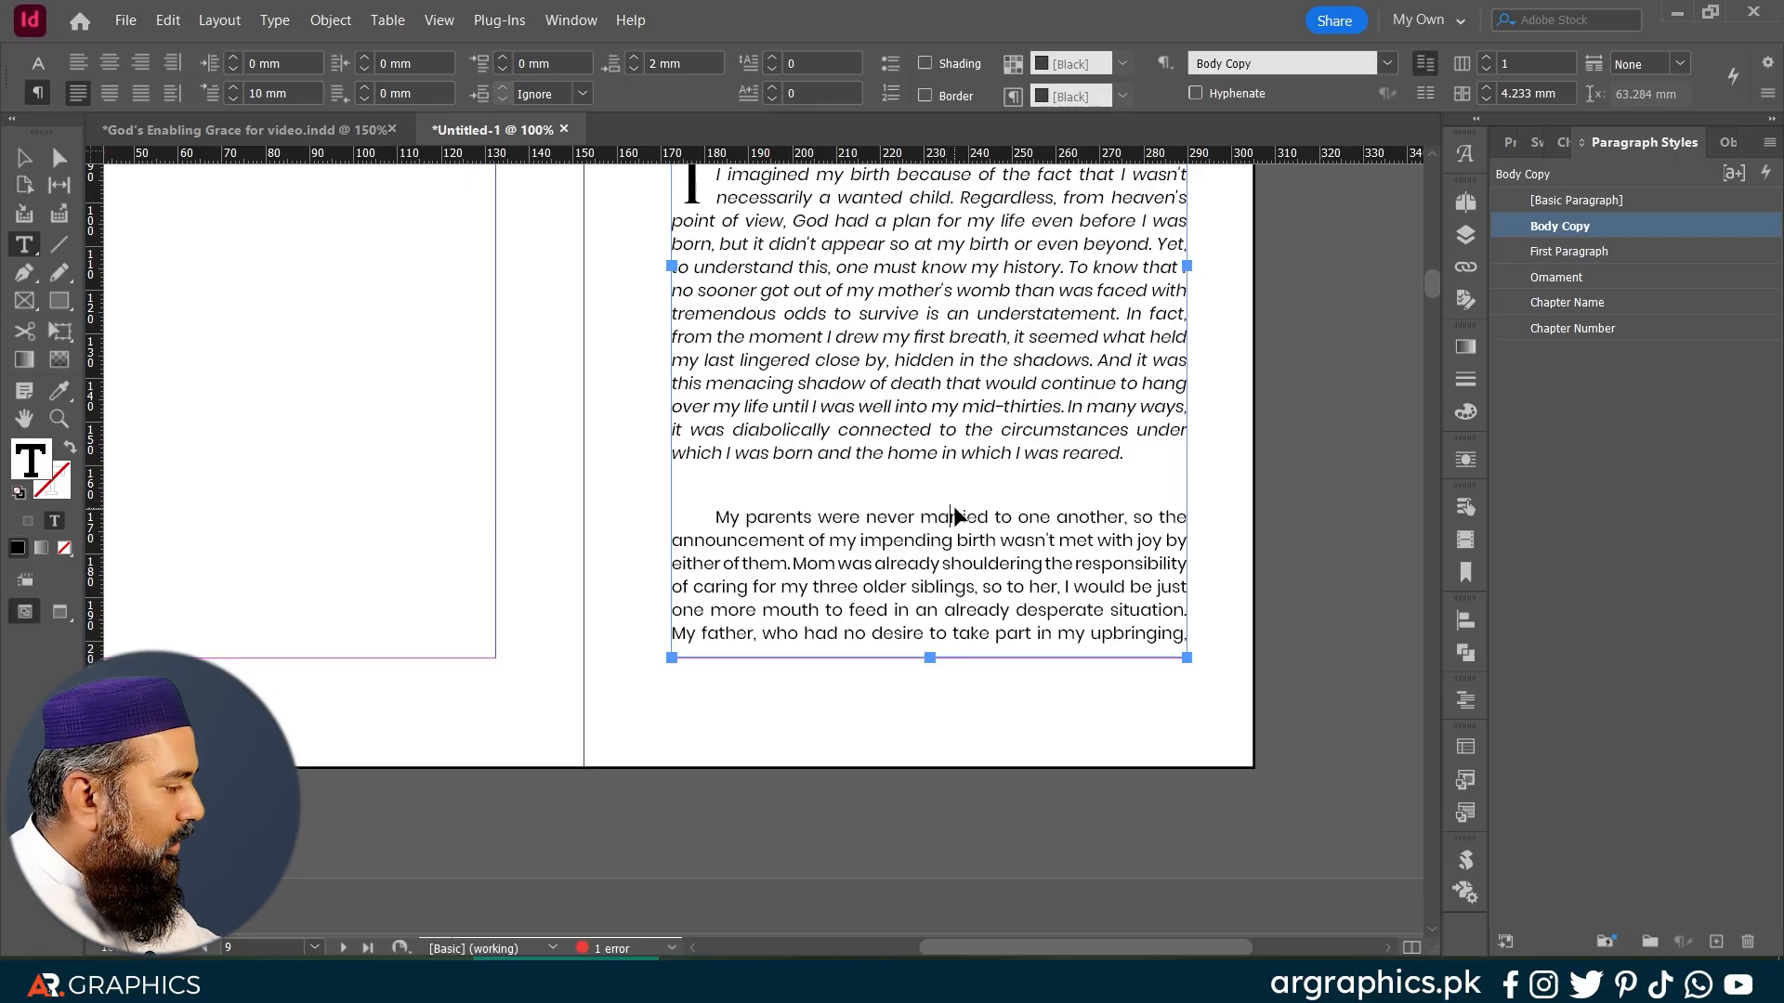
pyautogui.click(954, 511)
pyautogui.hotkey('ctrl', 'f')
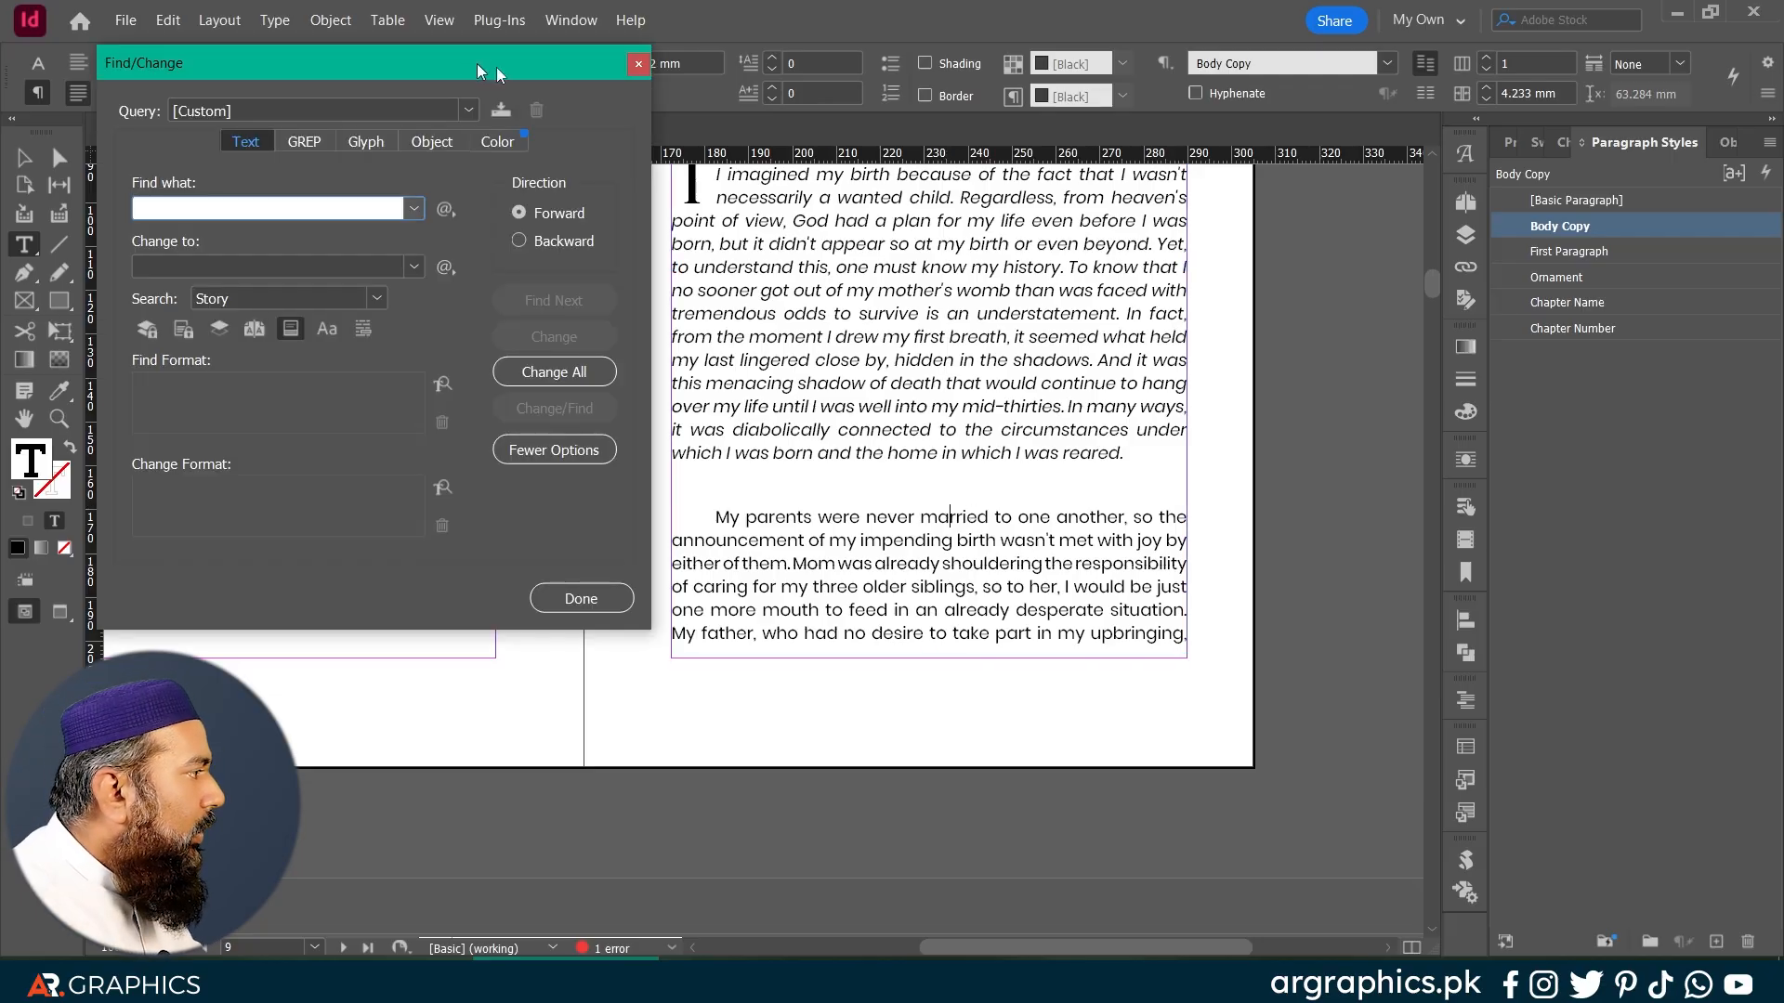
pyautogui.moveTo(477, 63); pyautogui.dragTo(956, 78)
pyautogui.click(797, 117)
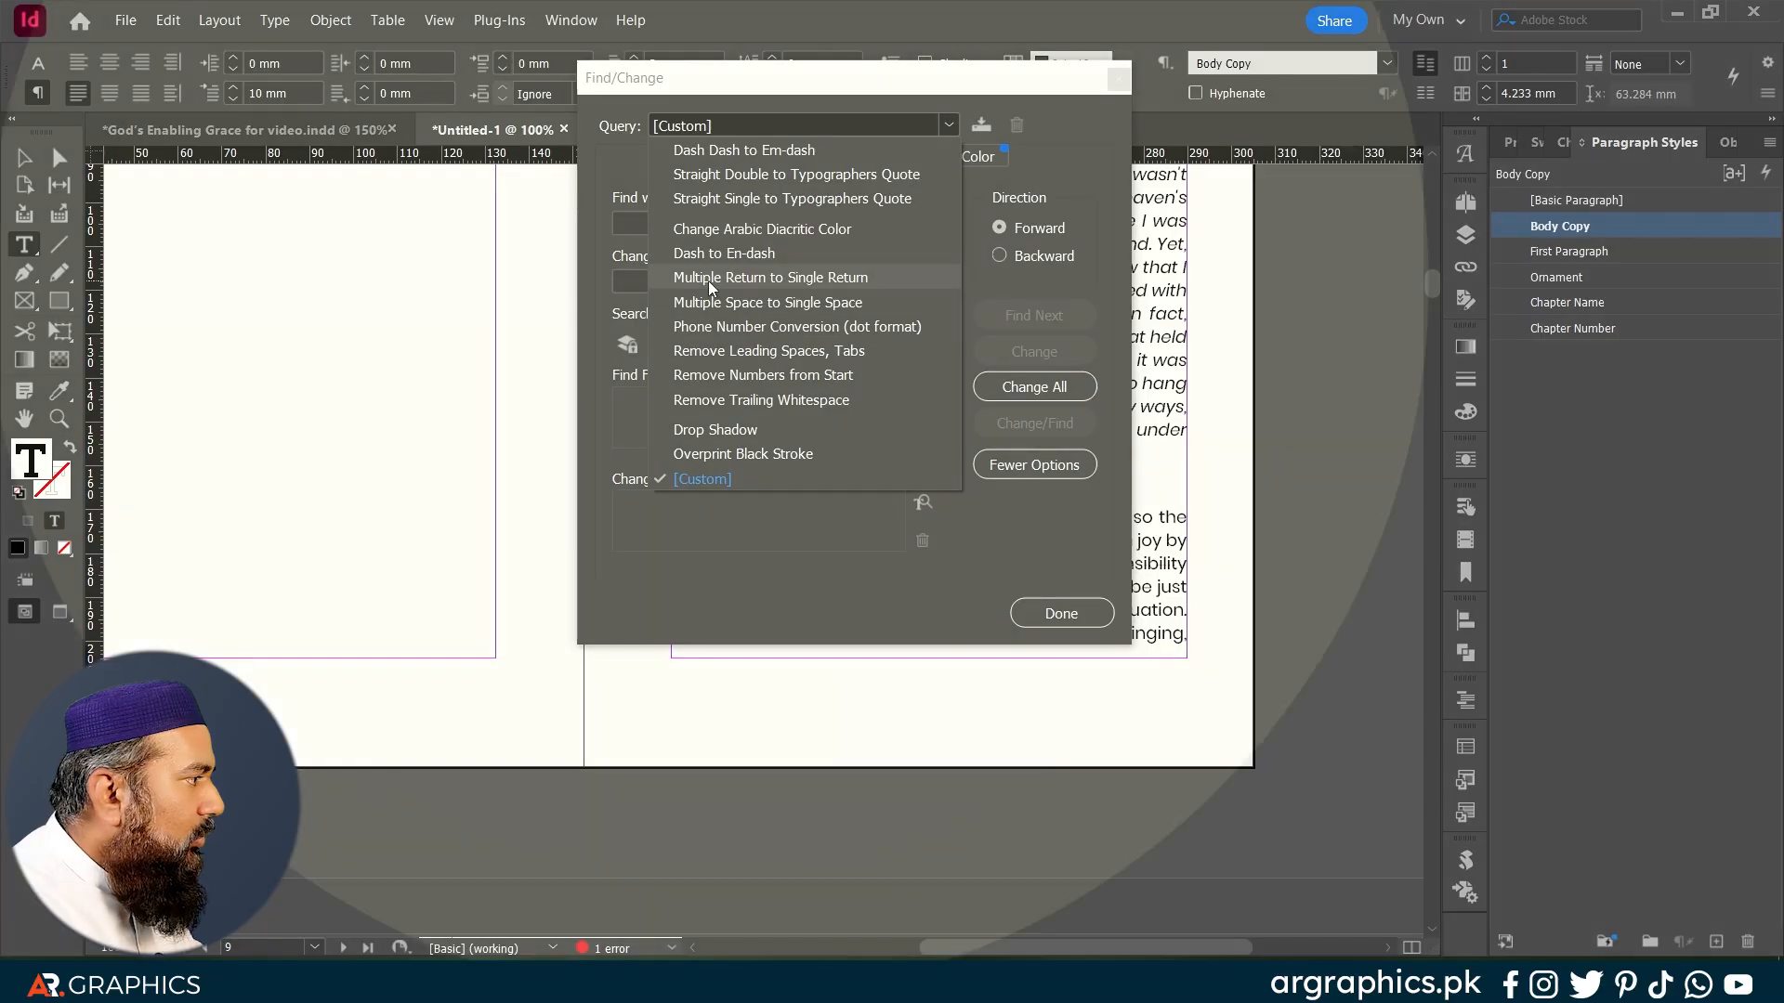
pyautogui.click(823, 279)
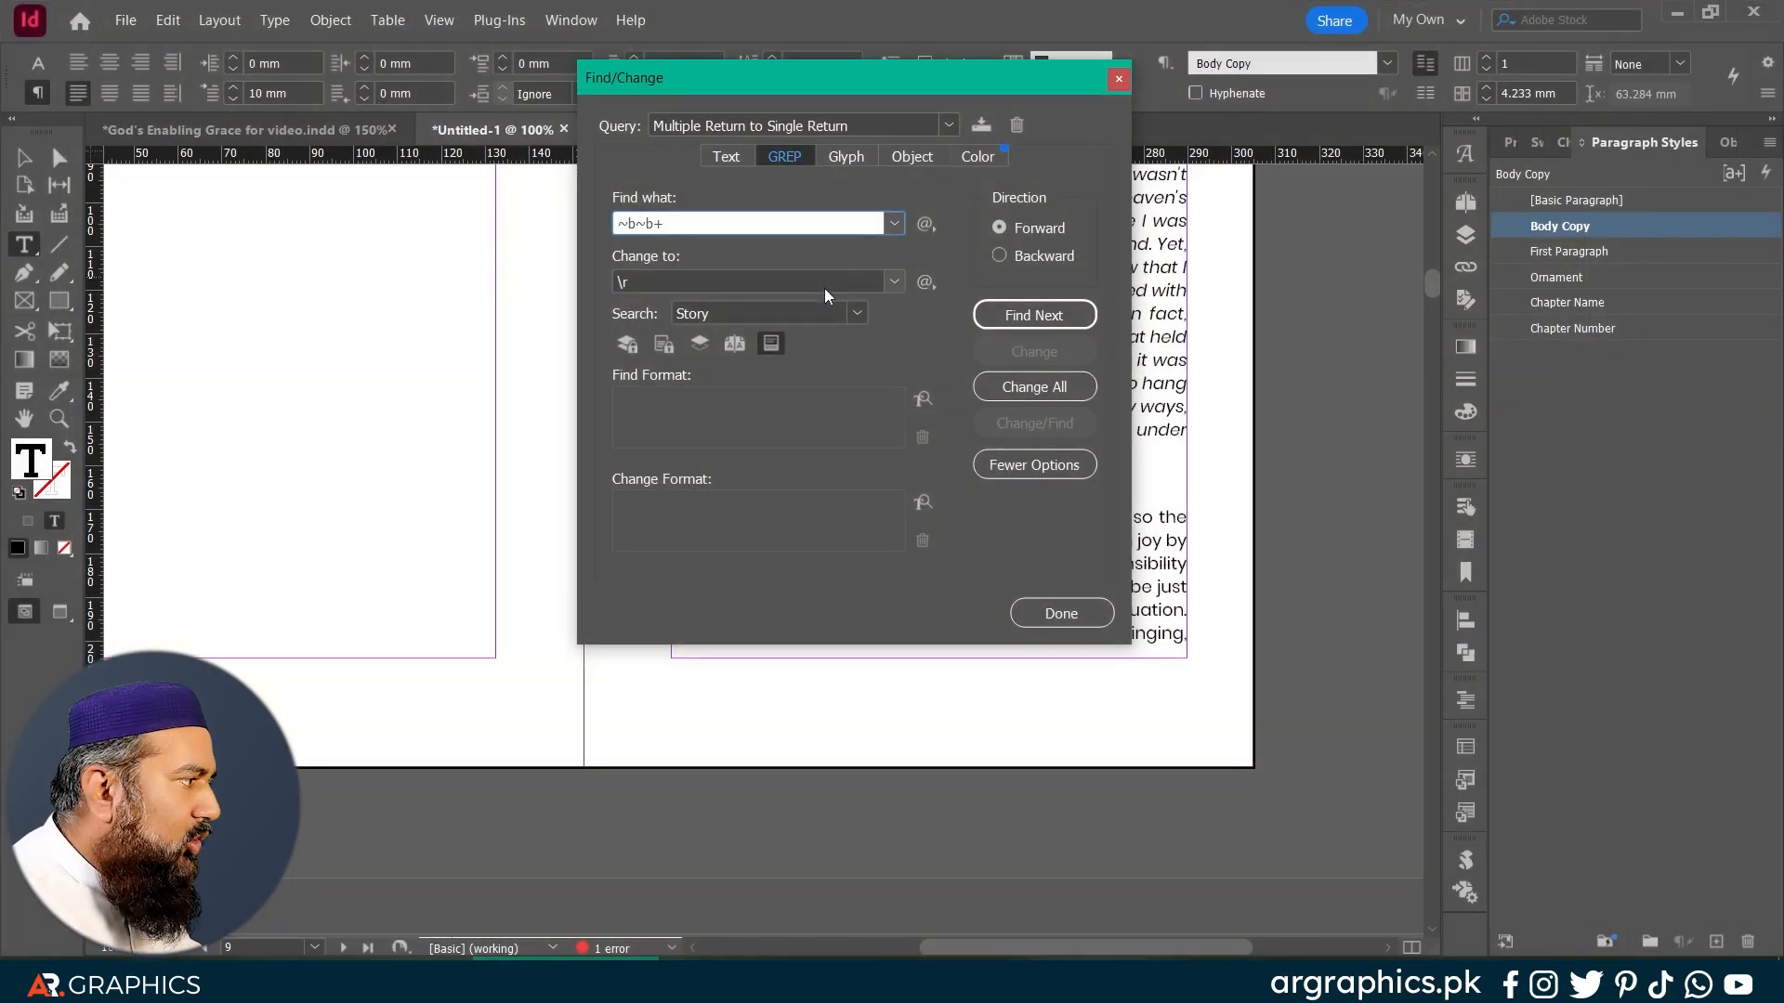
pyautogui.click(833, 314)
pyautogui.click(734, 363)
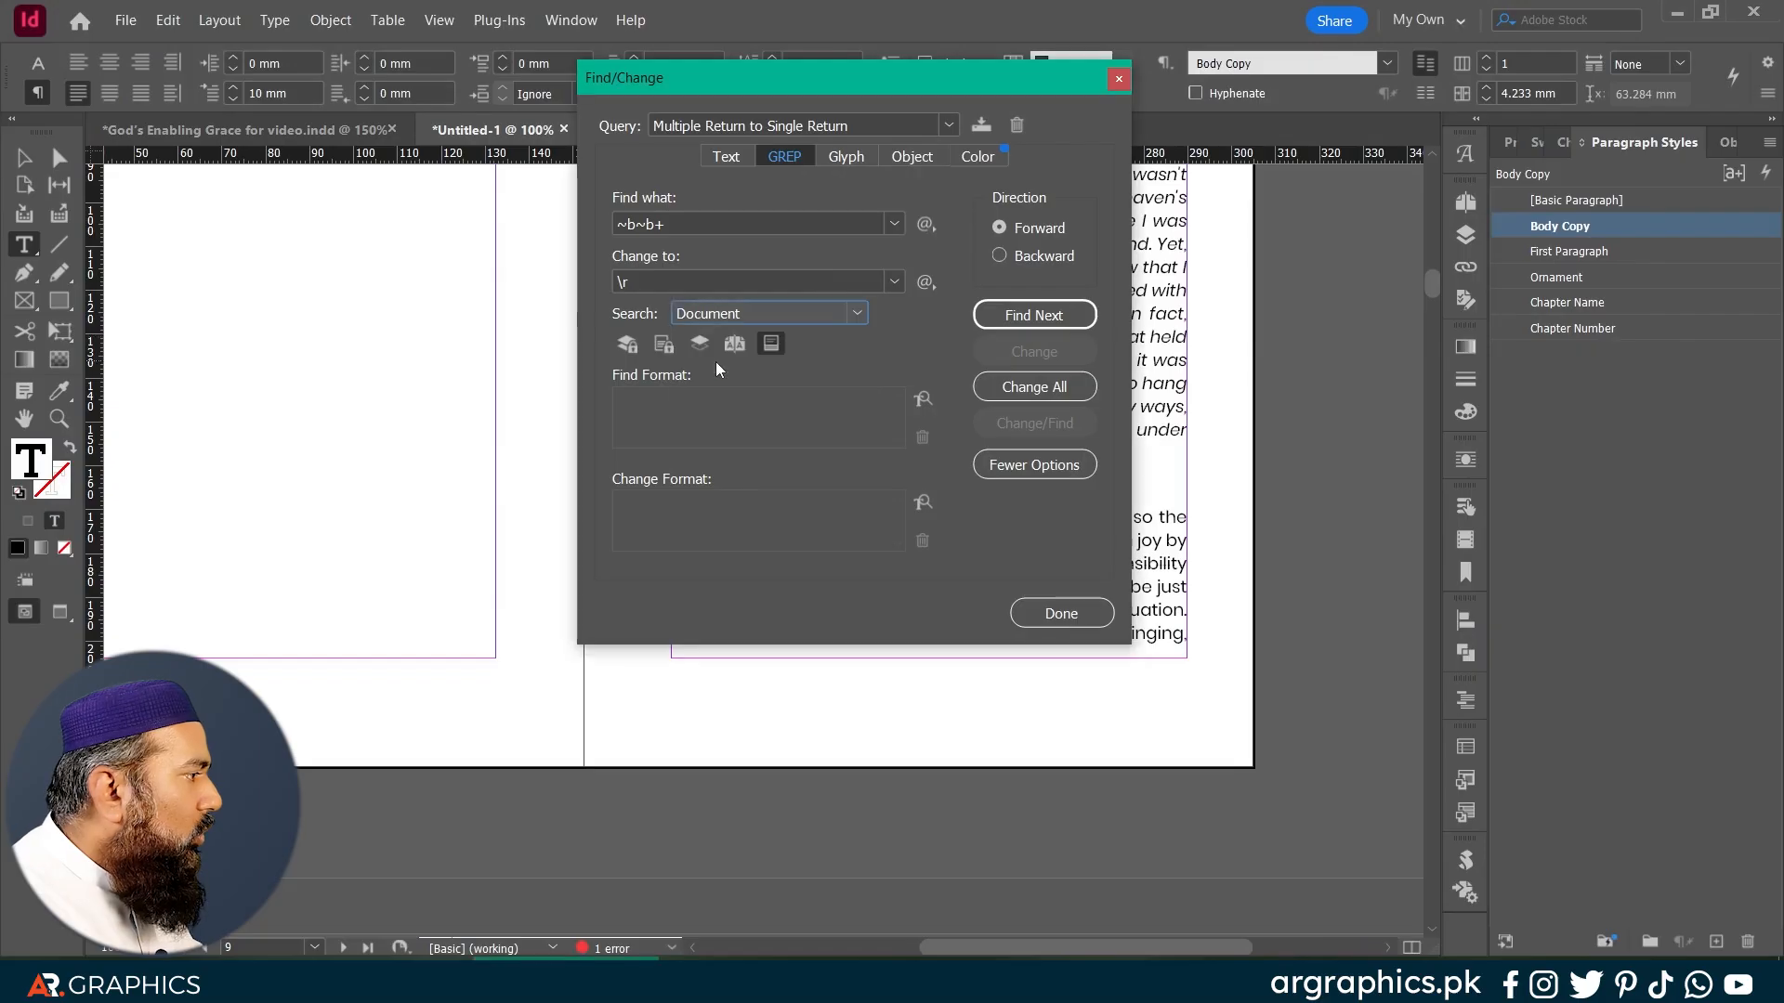
pyautogui.click(1026, 387)
pyautogui.click(1031, 519)
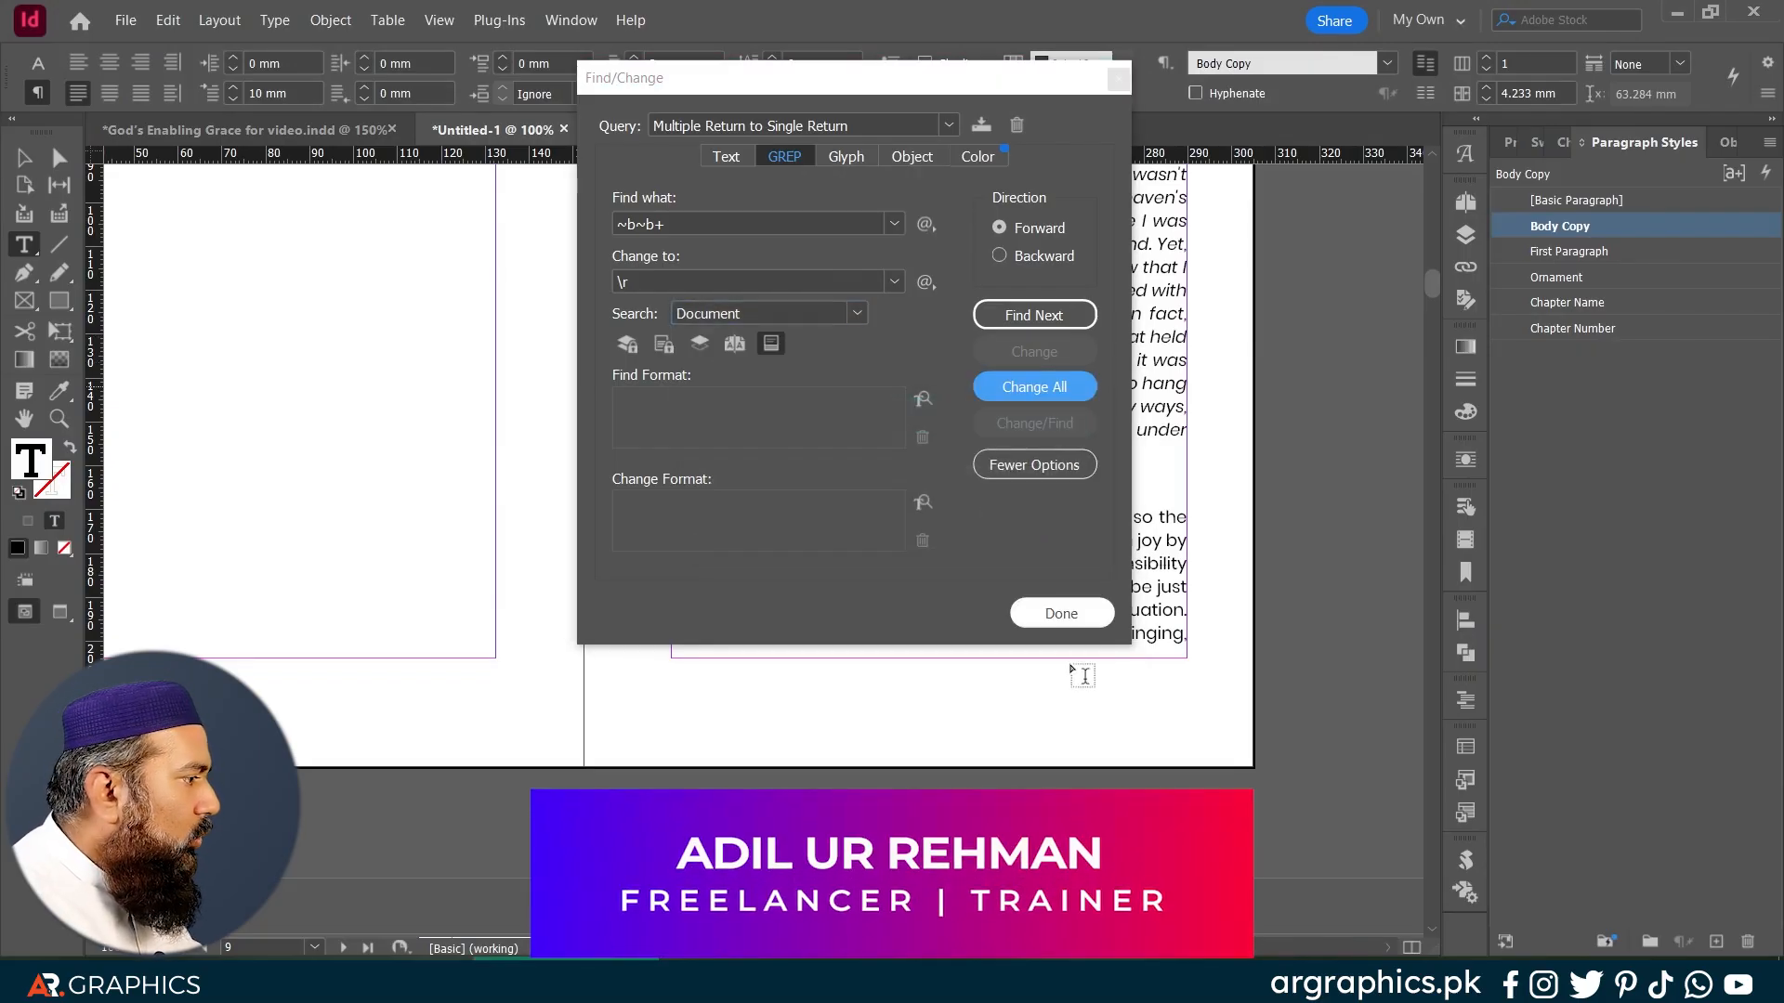
pyautogui.click(1061, 613)
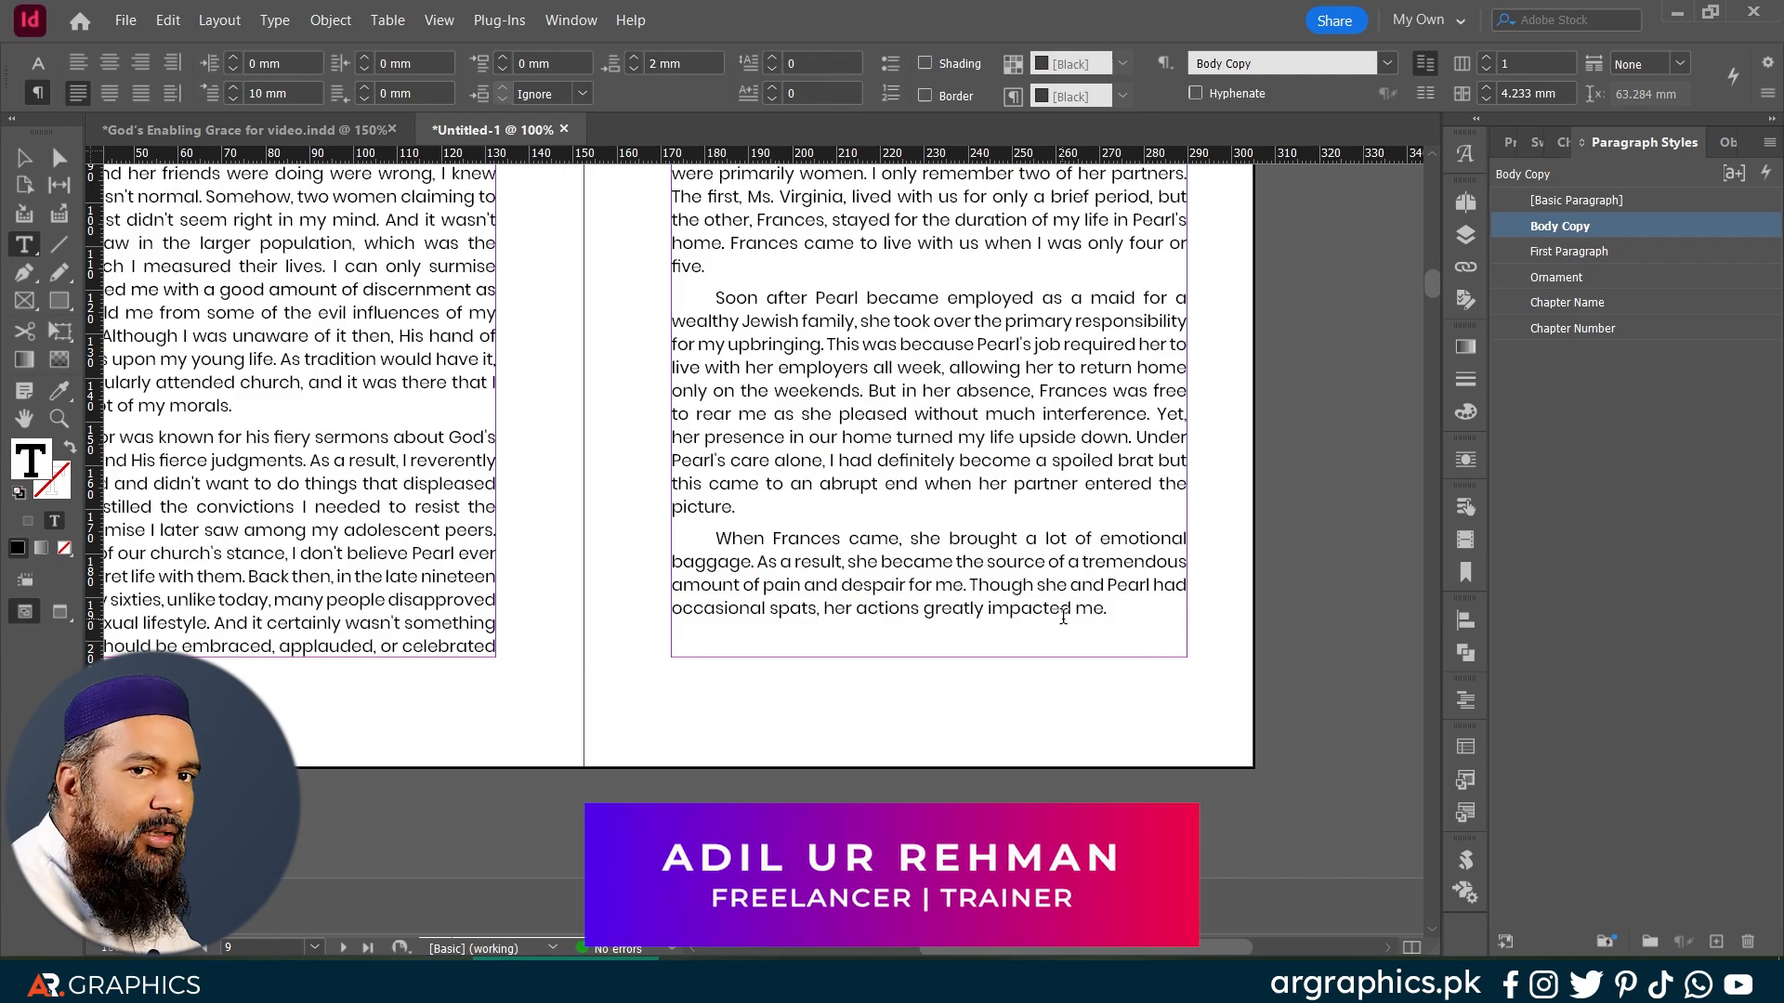
# Step: Set 10 mm left and right indents on the "UNDER THE SHADOW" heading and redefine the Chapter Name style from it
pyautogui.scroll(15, 852, 721)
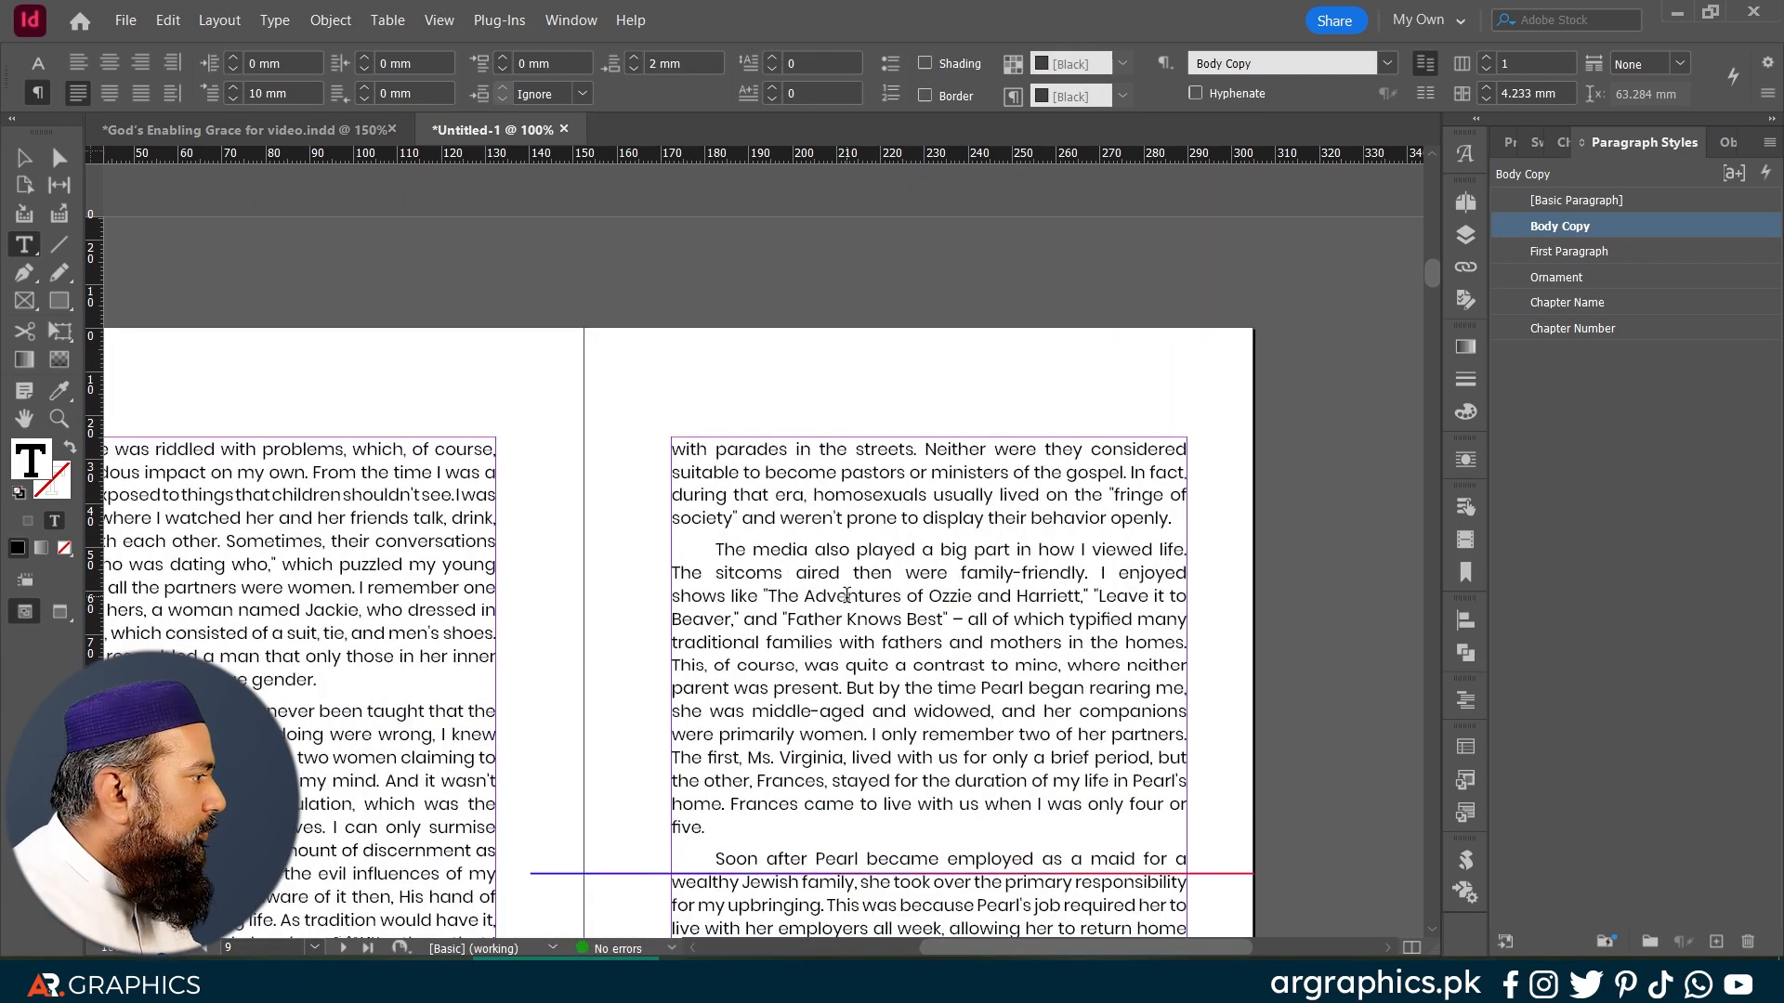
pyautogui.tripleClick(908, 454)
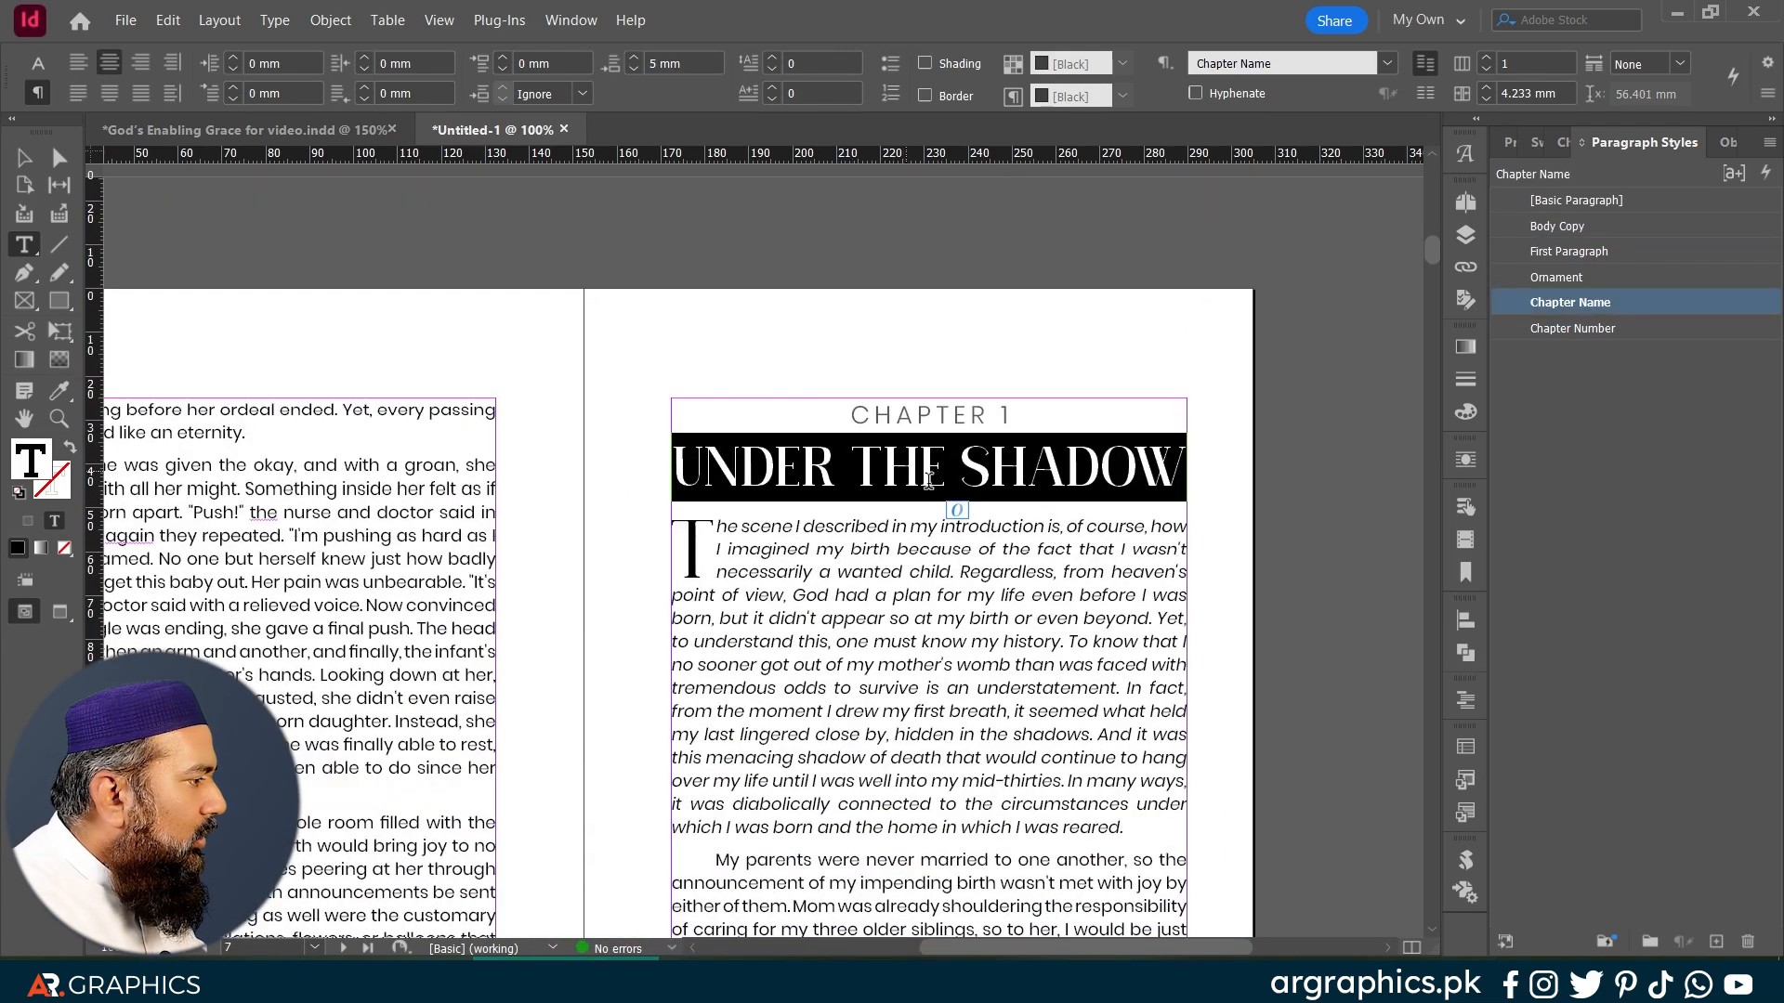
pyautogui.scroll(1, 1013, 517)
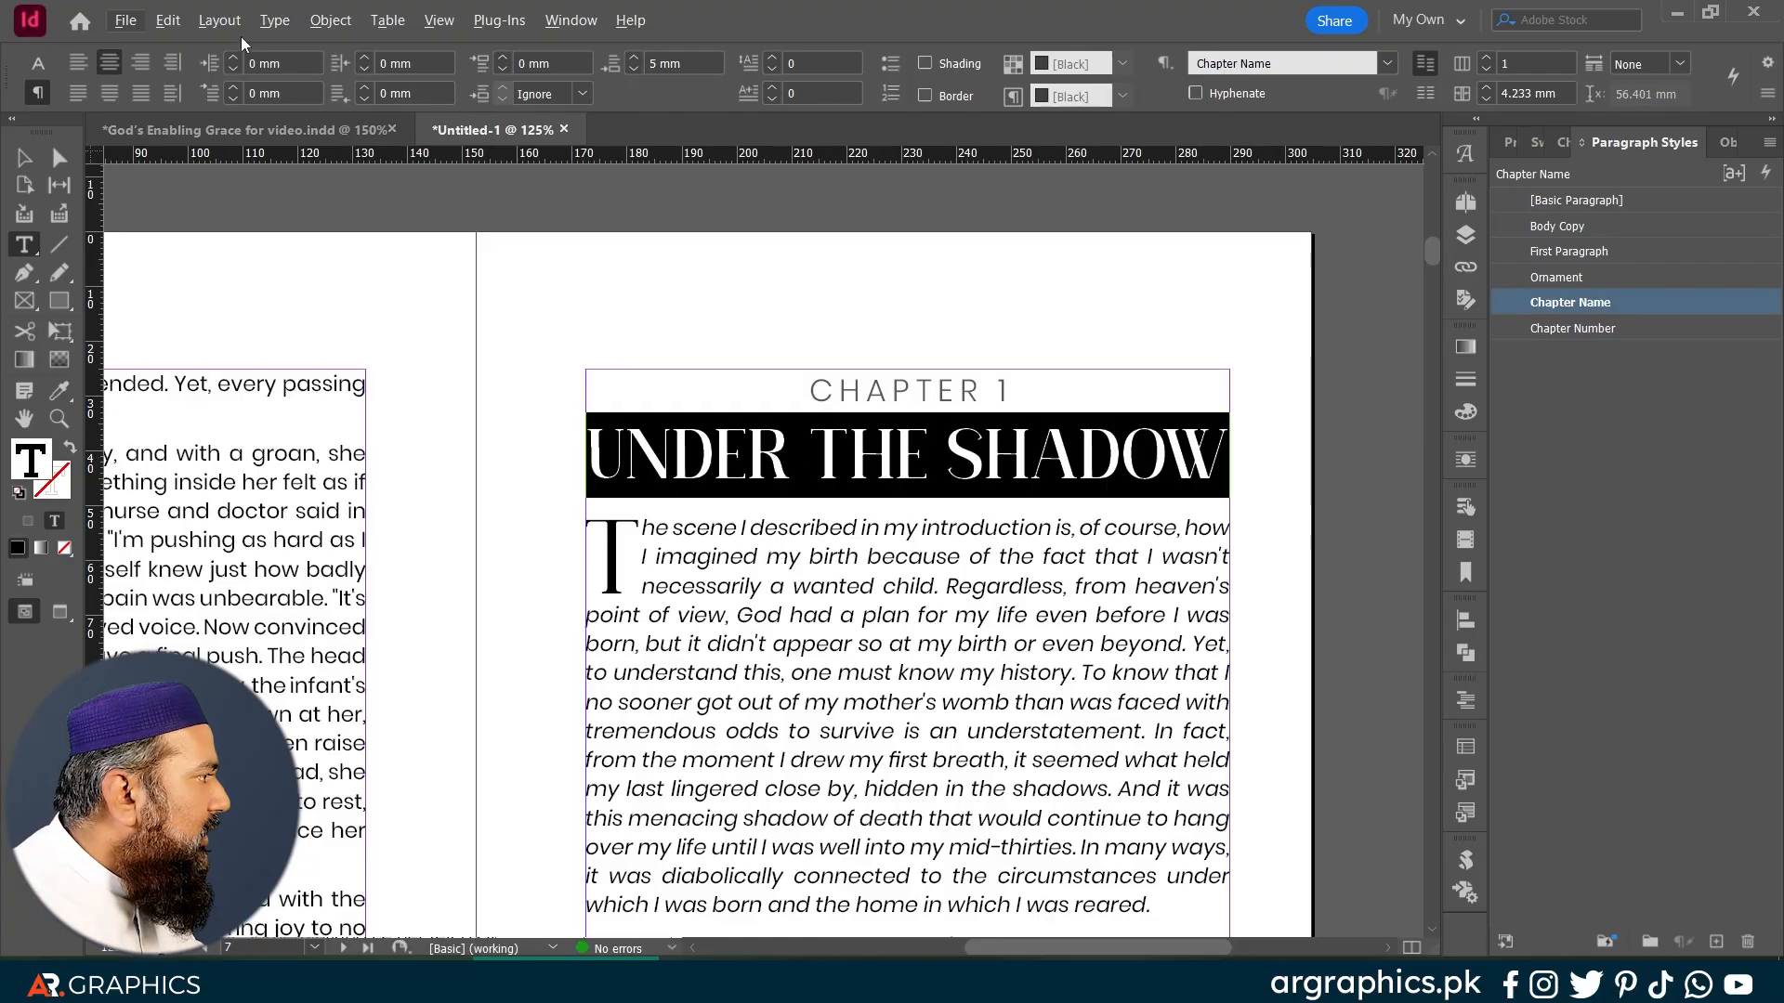
pyautogui.click(283, 62)
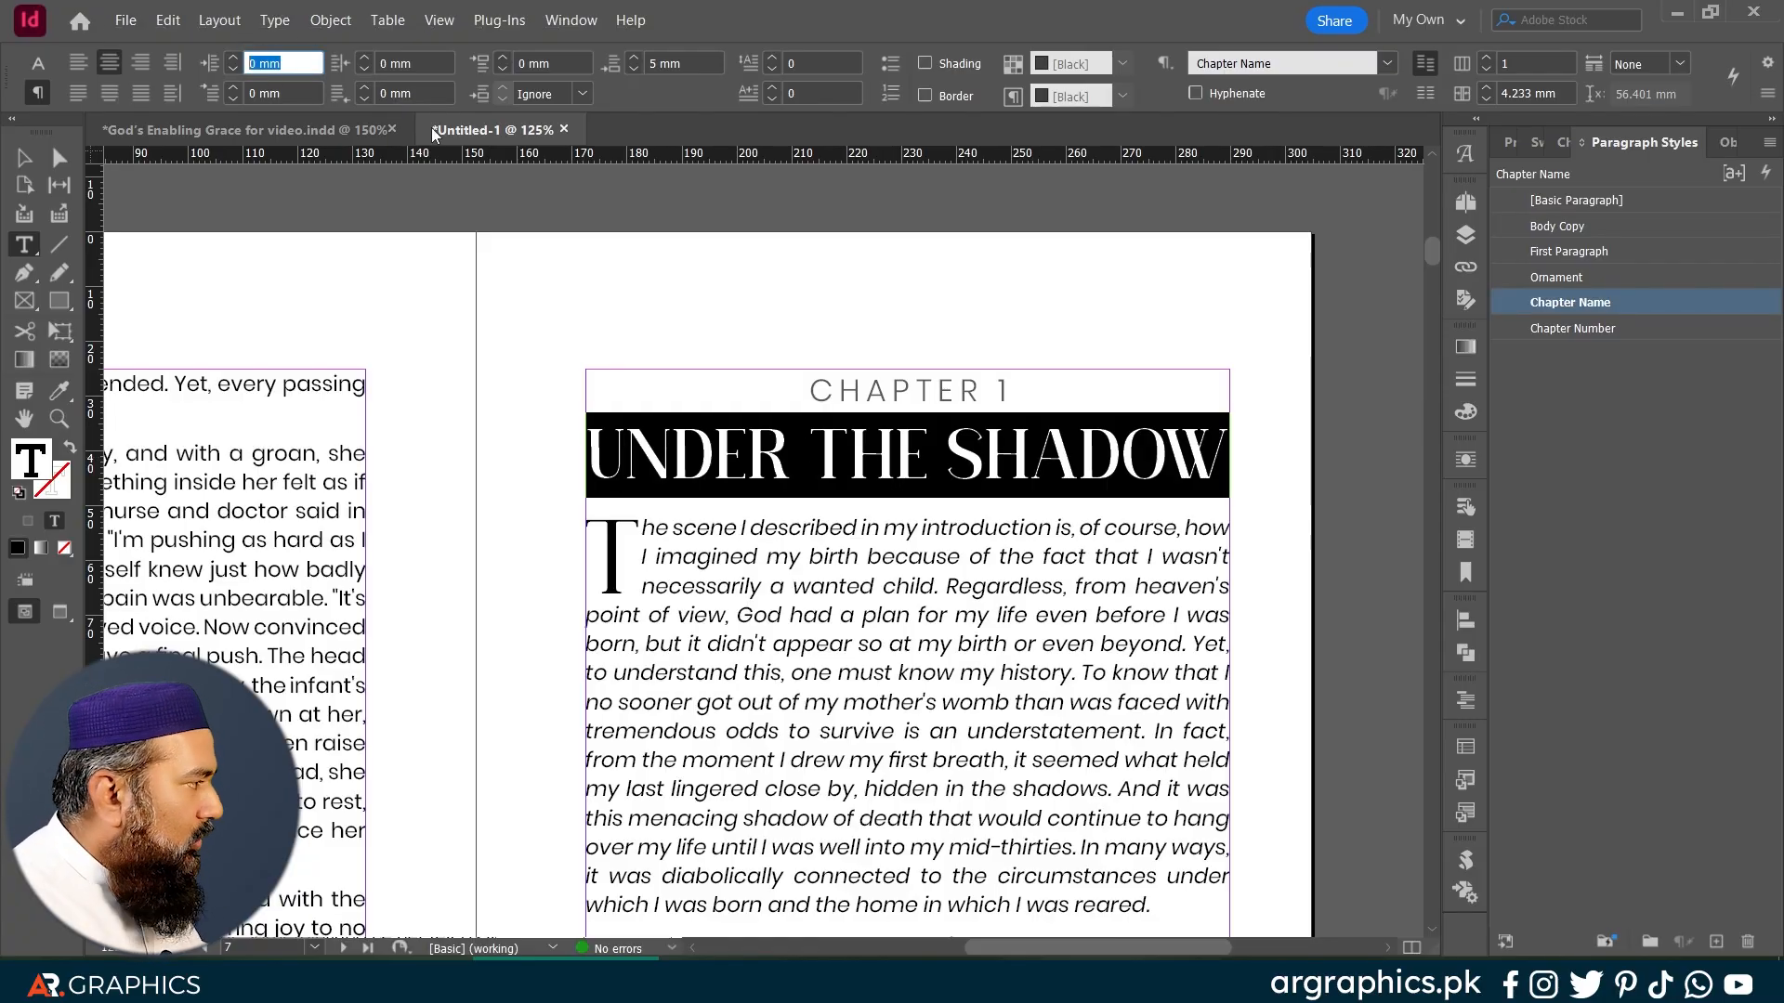
pyautogui.write('10')
pyautogui.press('Tab')
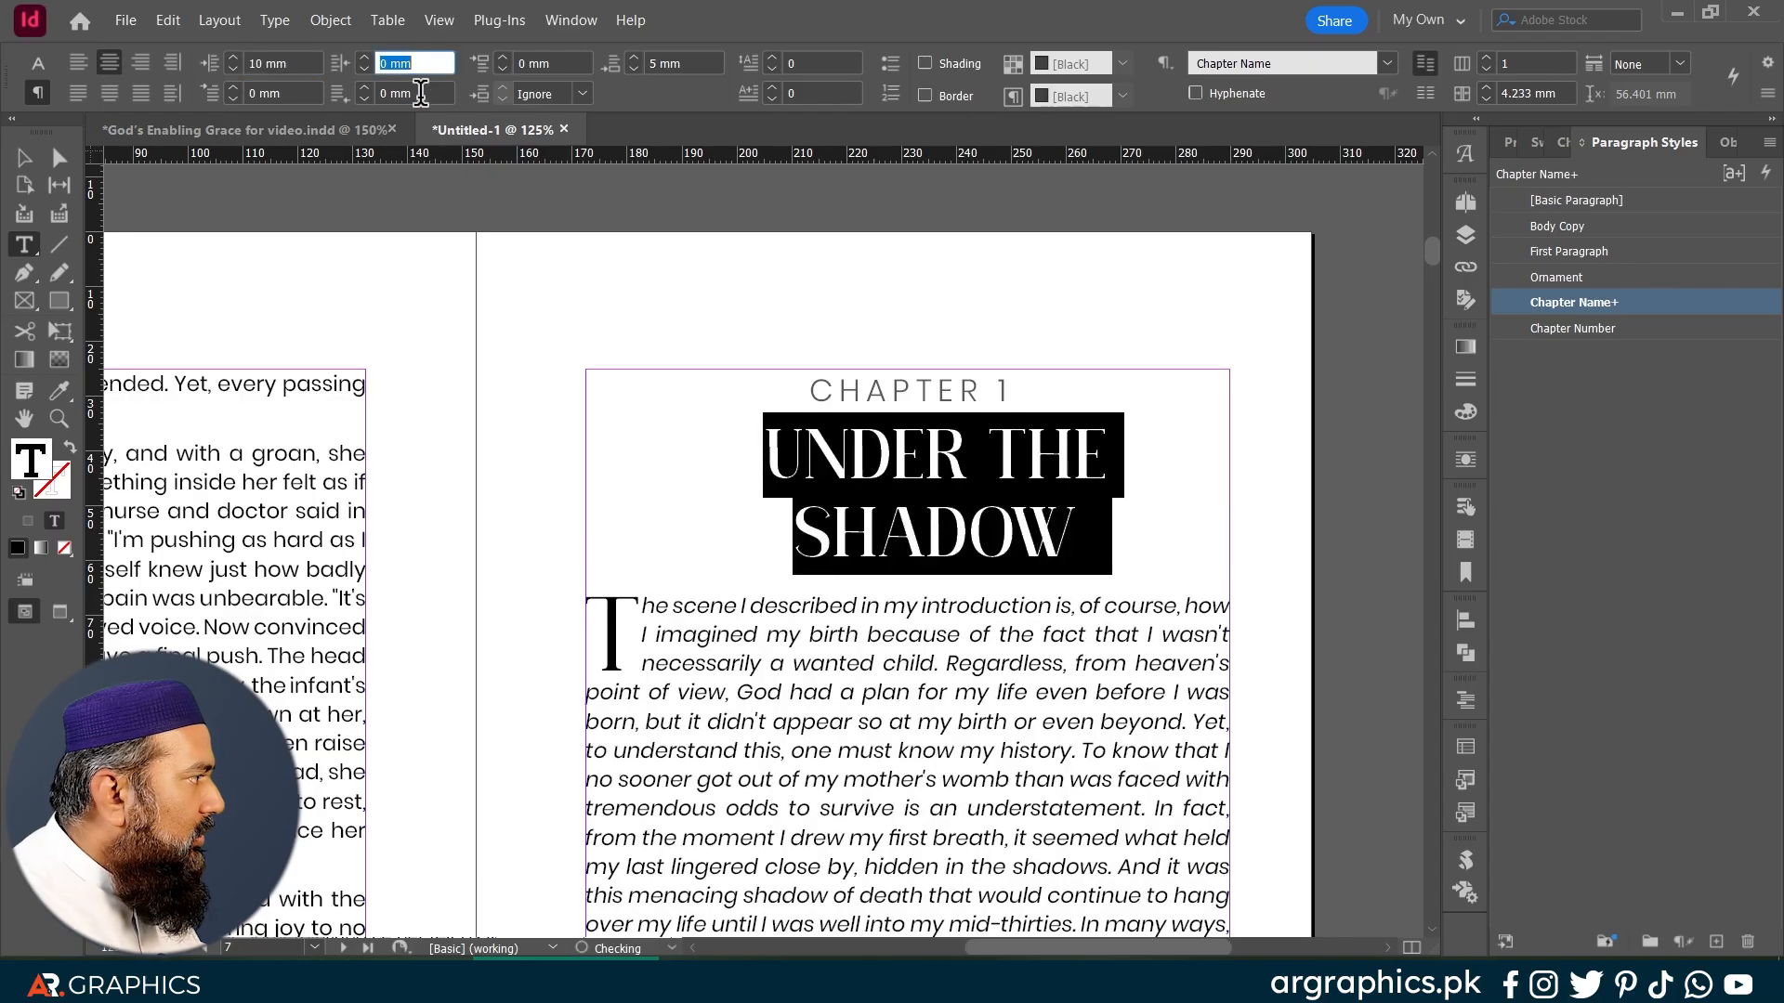
pyautogui.write('10')
pyautogui.press('Return')
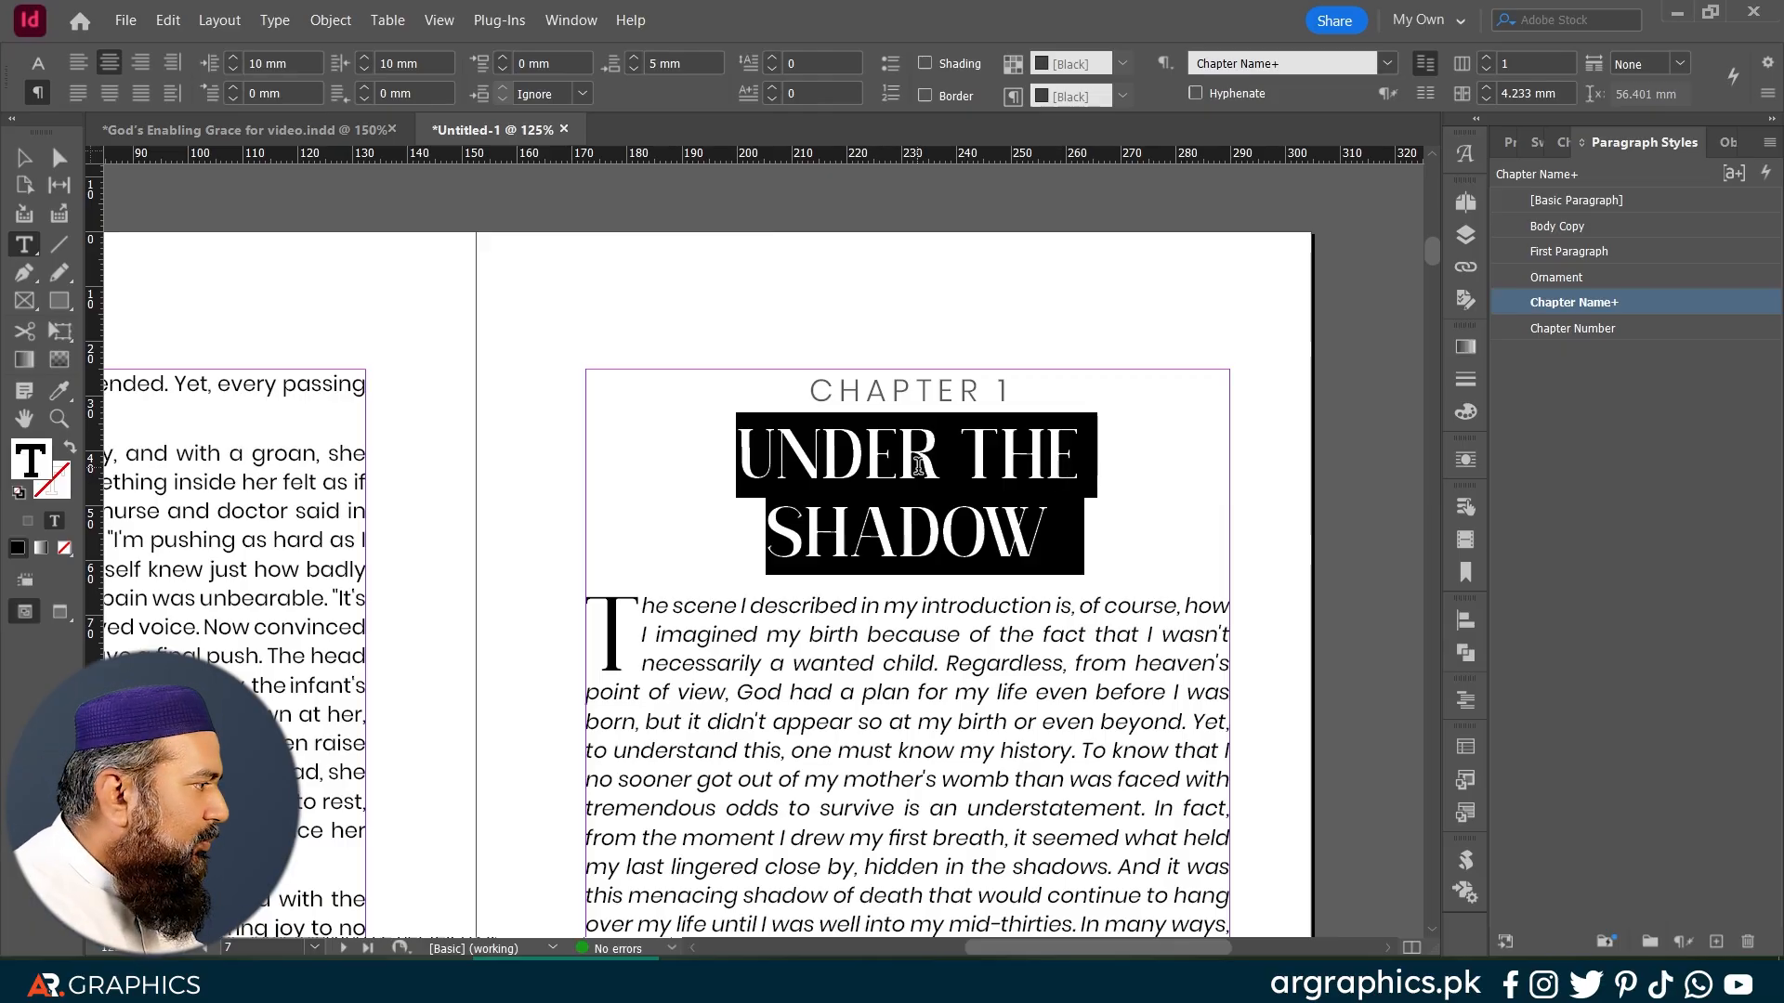
pyautogui.rightClick(1524, 312)
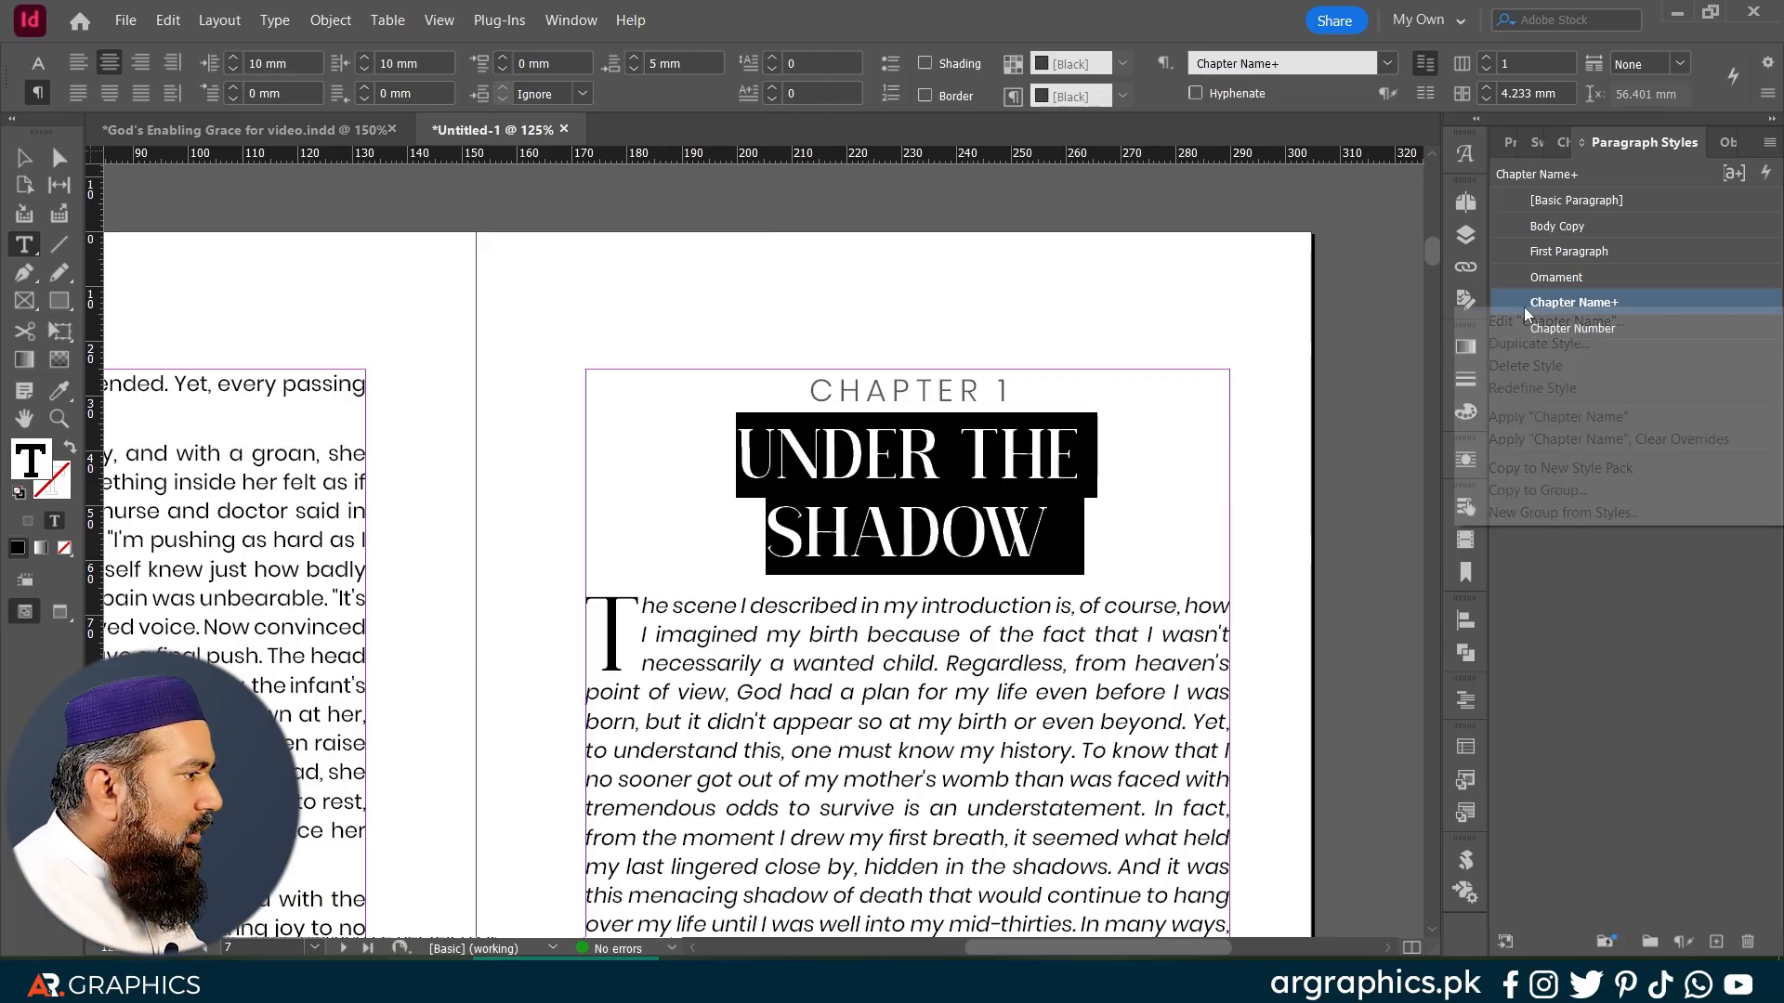
pyautogui.click(1530, 389)
# Step: Insert an empty paragraph after the "UNDER THE SHADOW" heading and give it the Ornament style
pyautogui.click(1081, 549)
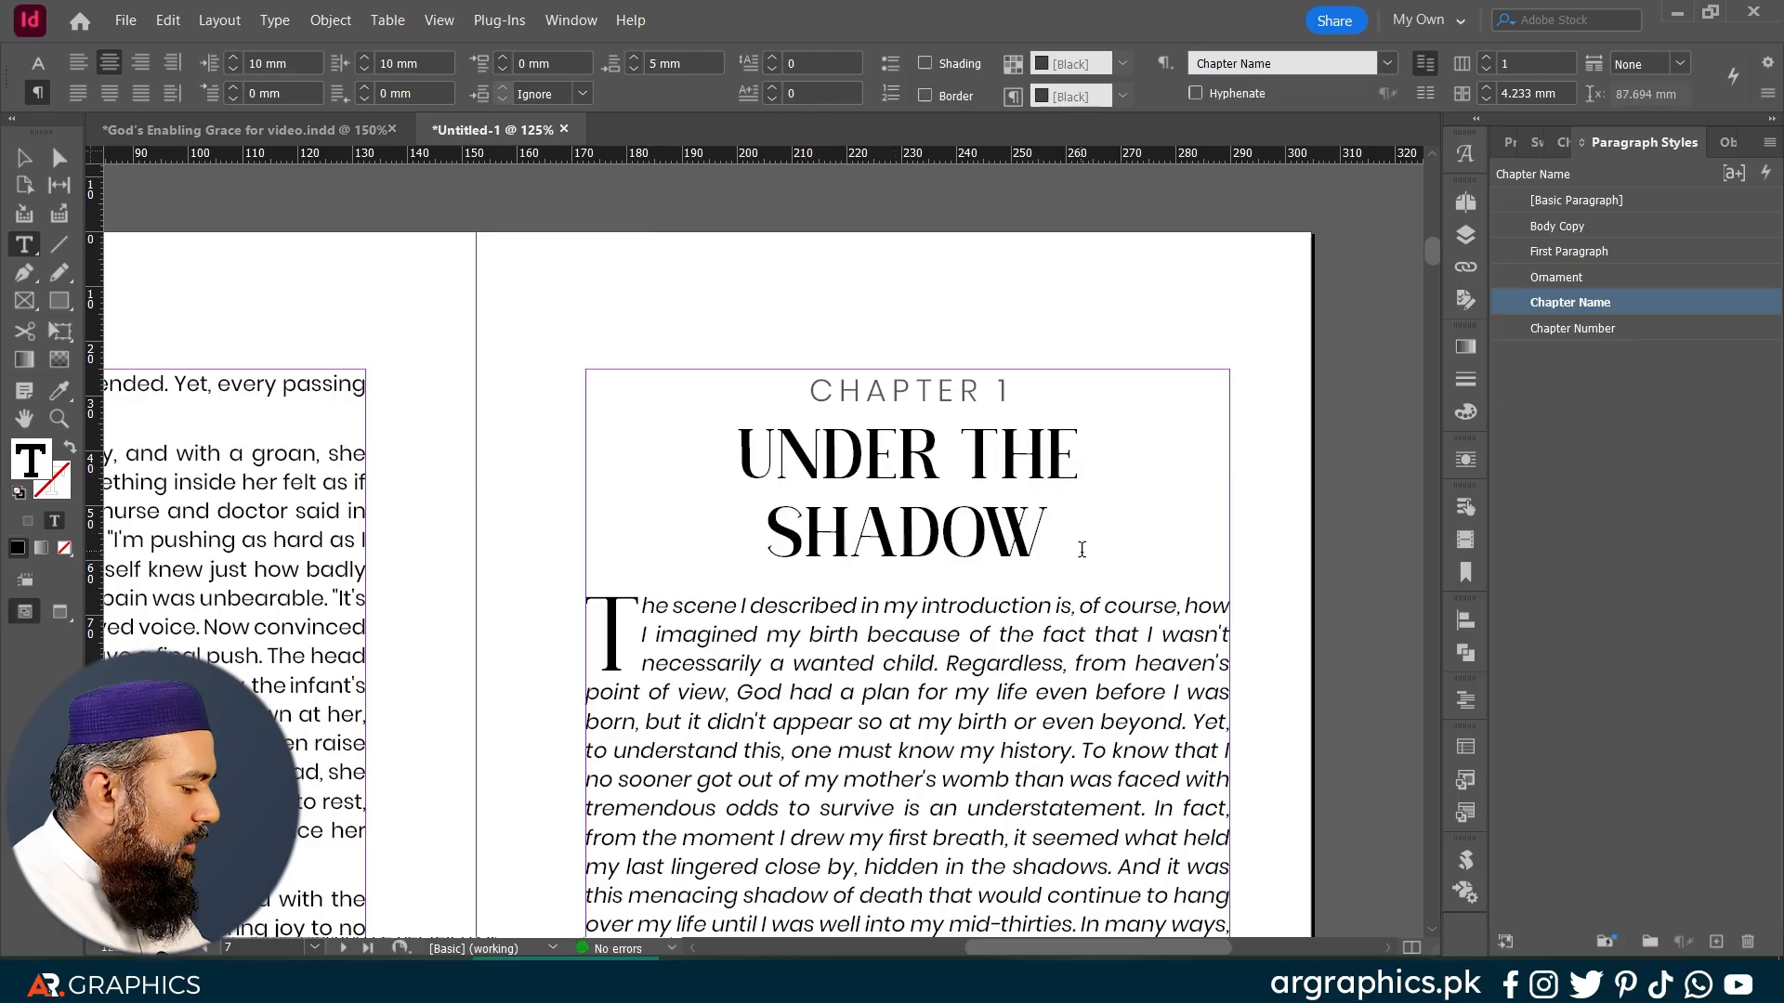
pyautogui.press('Return')
pyautogui.click(1550, 277)
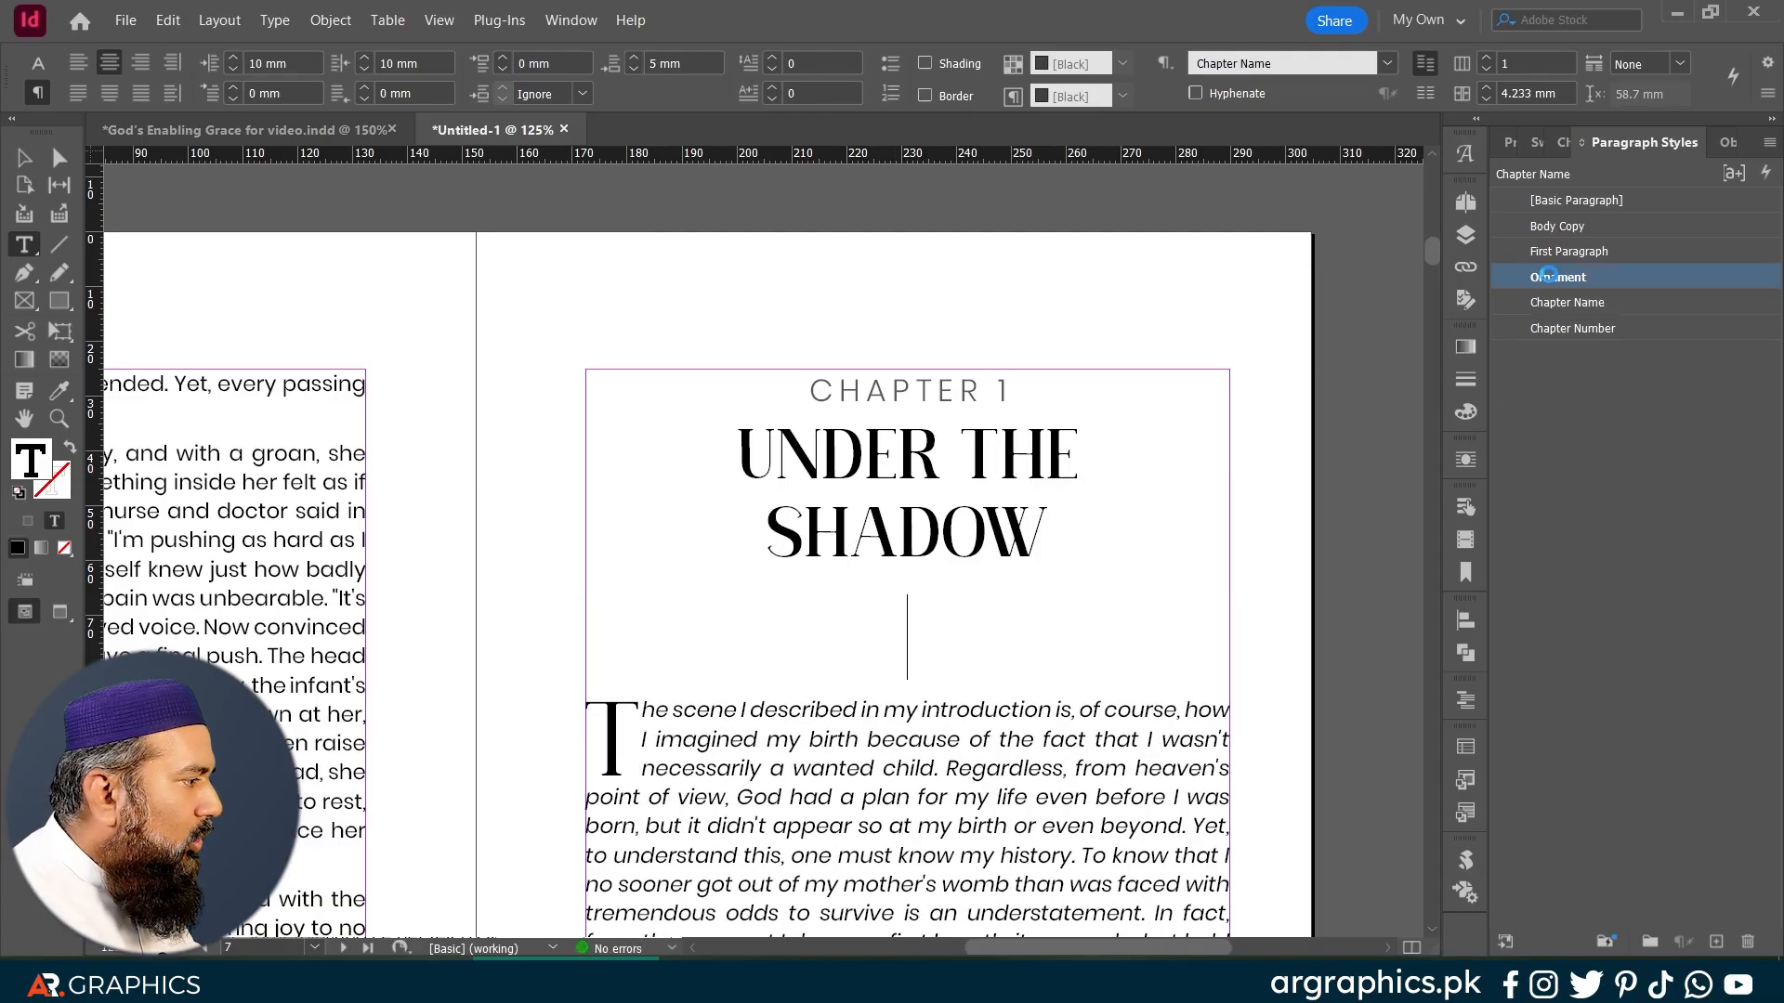
pyautogui.click(25, 159)
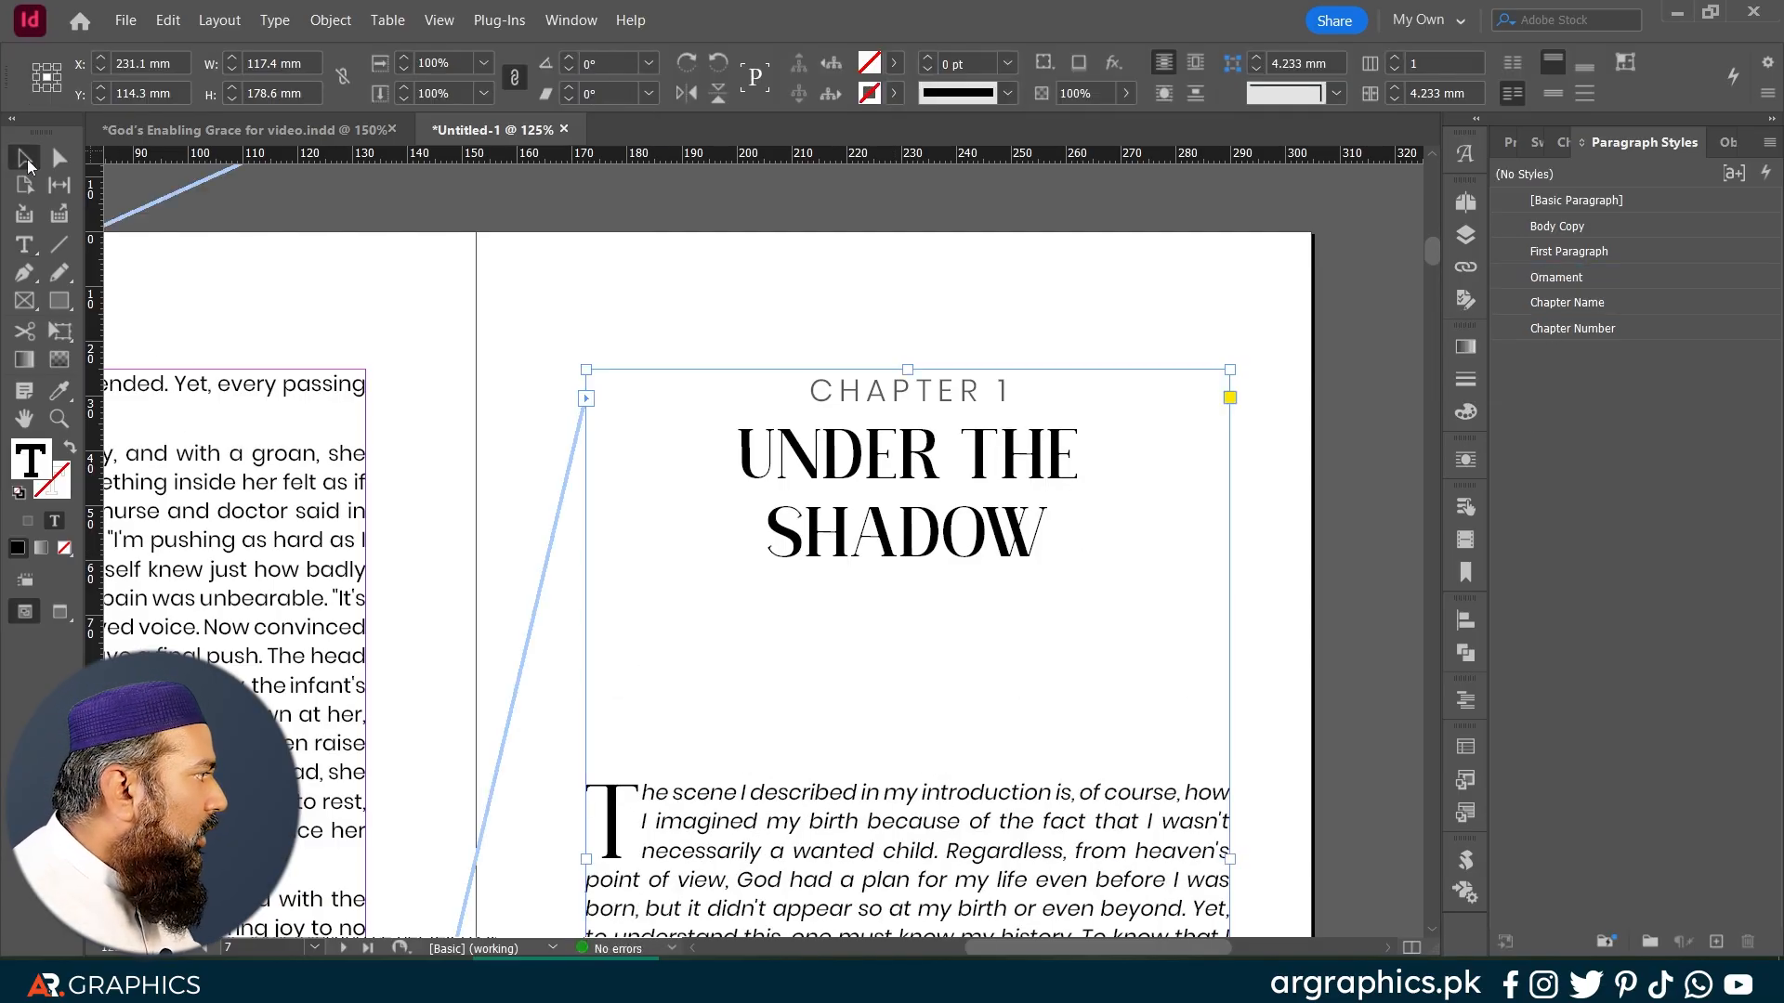
# Step: Insert an empty paragraph after the Prologue's "UNWANTED AND UNLOVED" heading and give it the Ornament style
pyautogui.scroll(15, 687, 615)
pyautogui.scroll(-8, 730, 638)
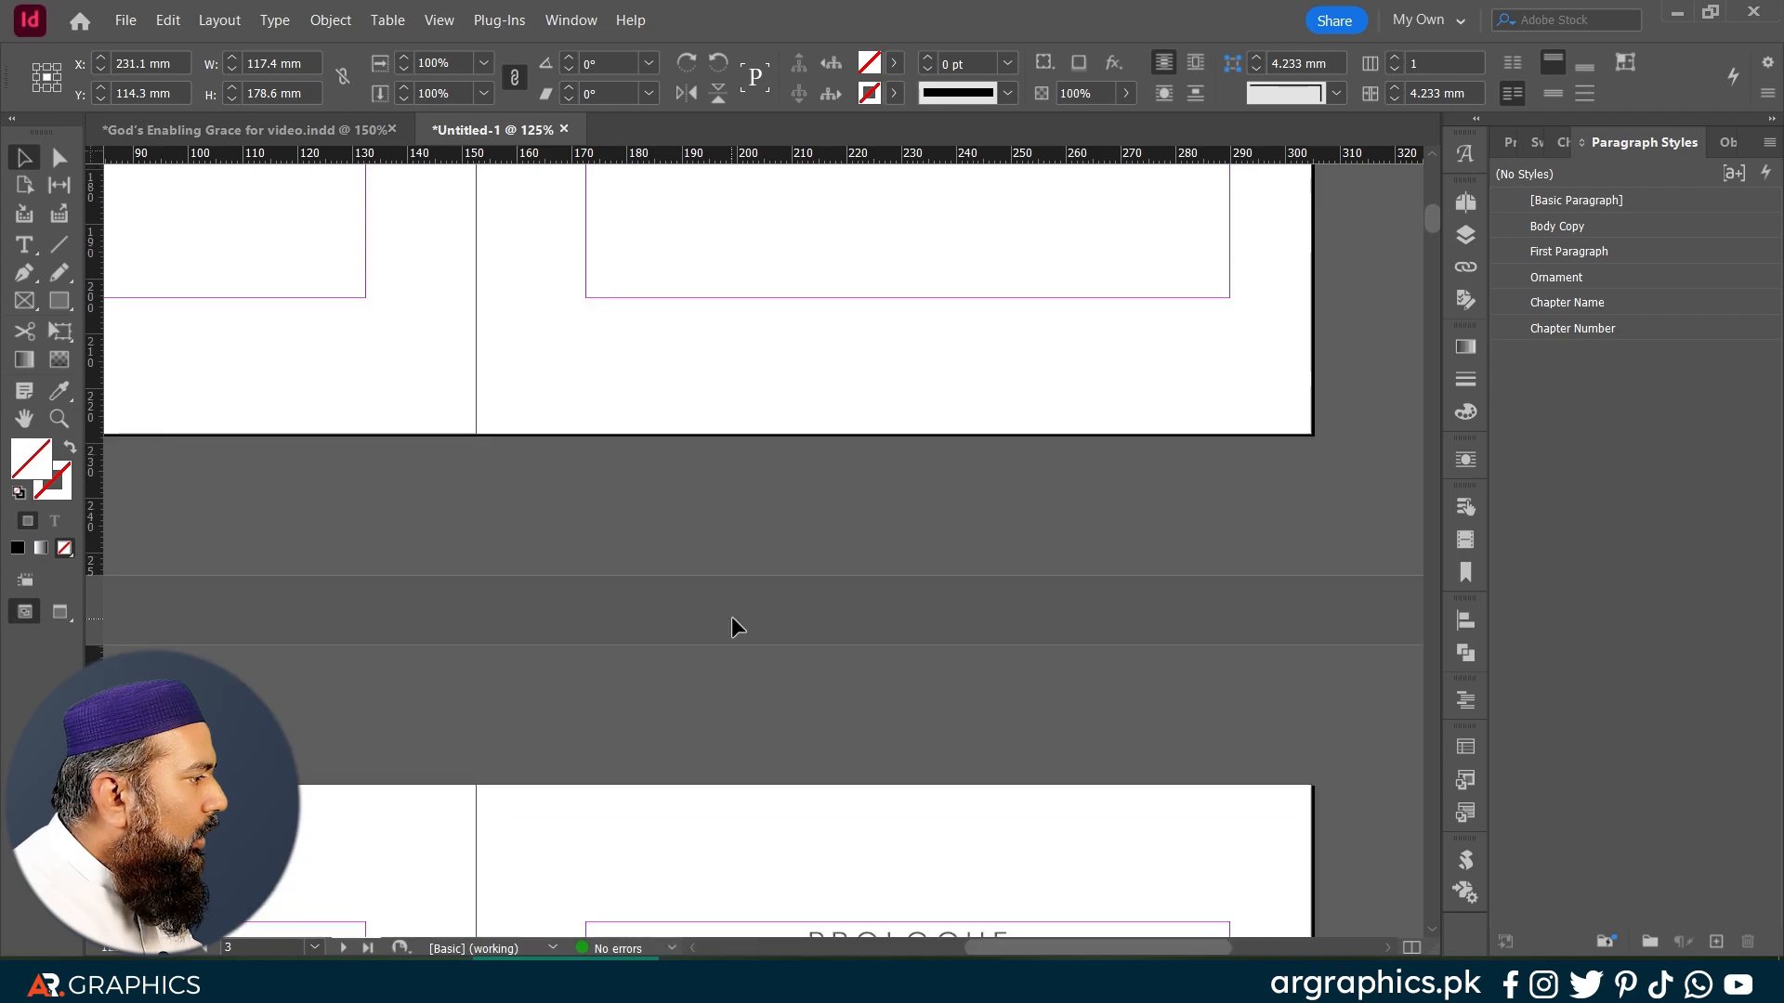
pyautogui.doubleClick(1075, 394)
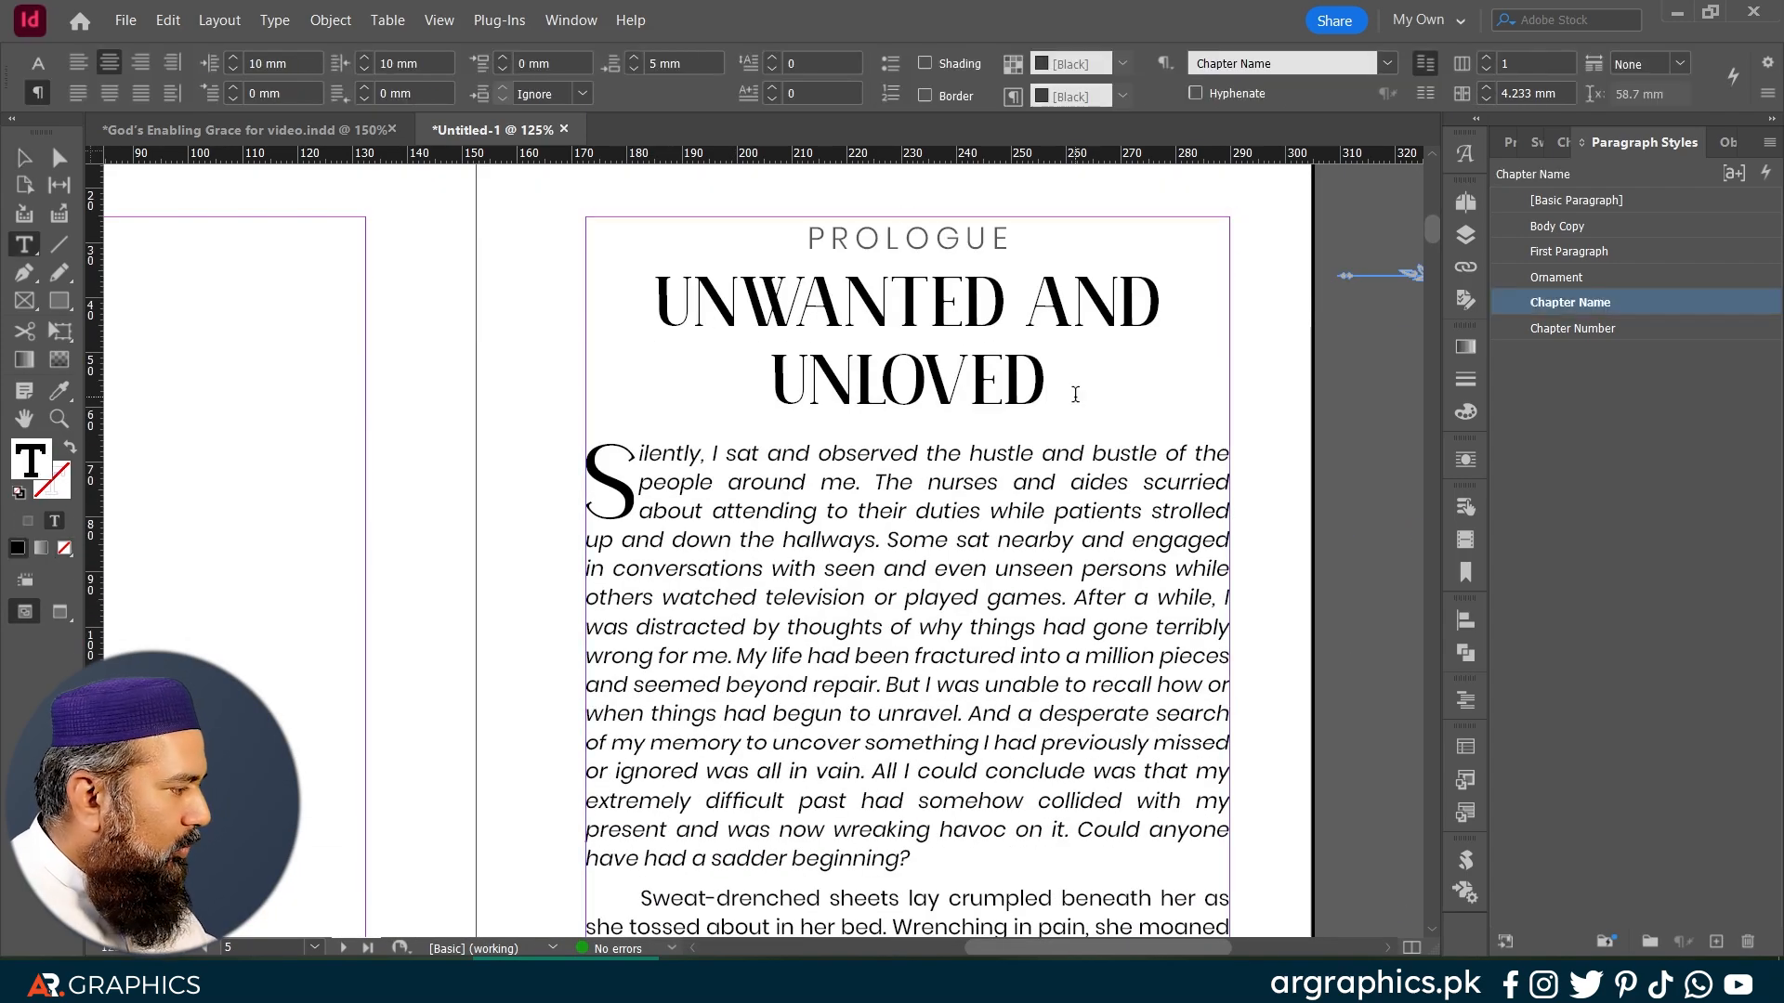
pyautogui.press('Return')
pyautogui.click(1557, 278)
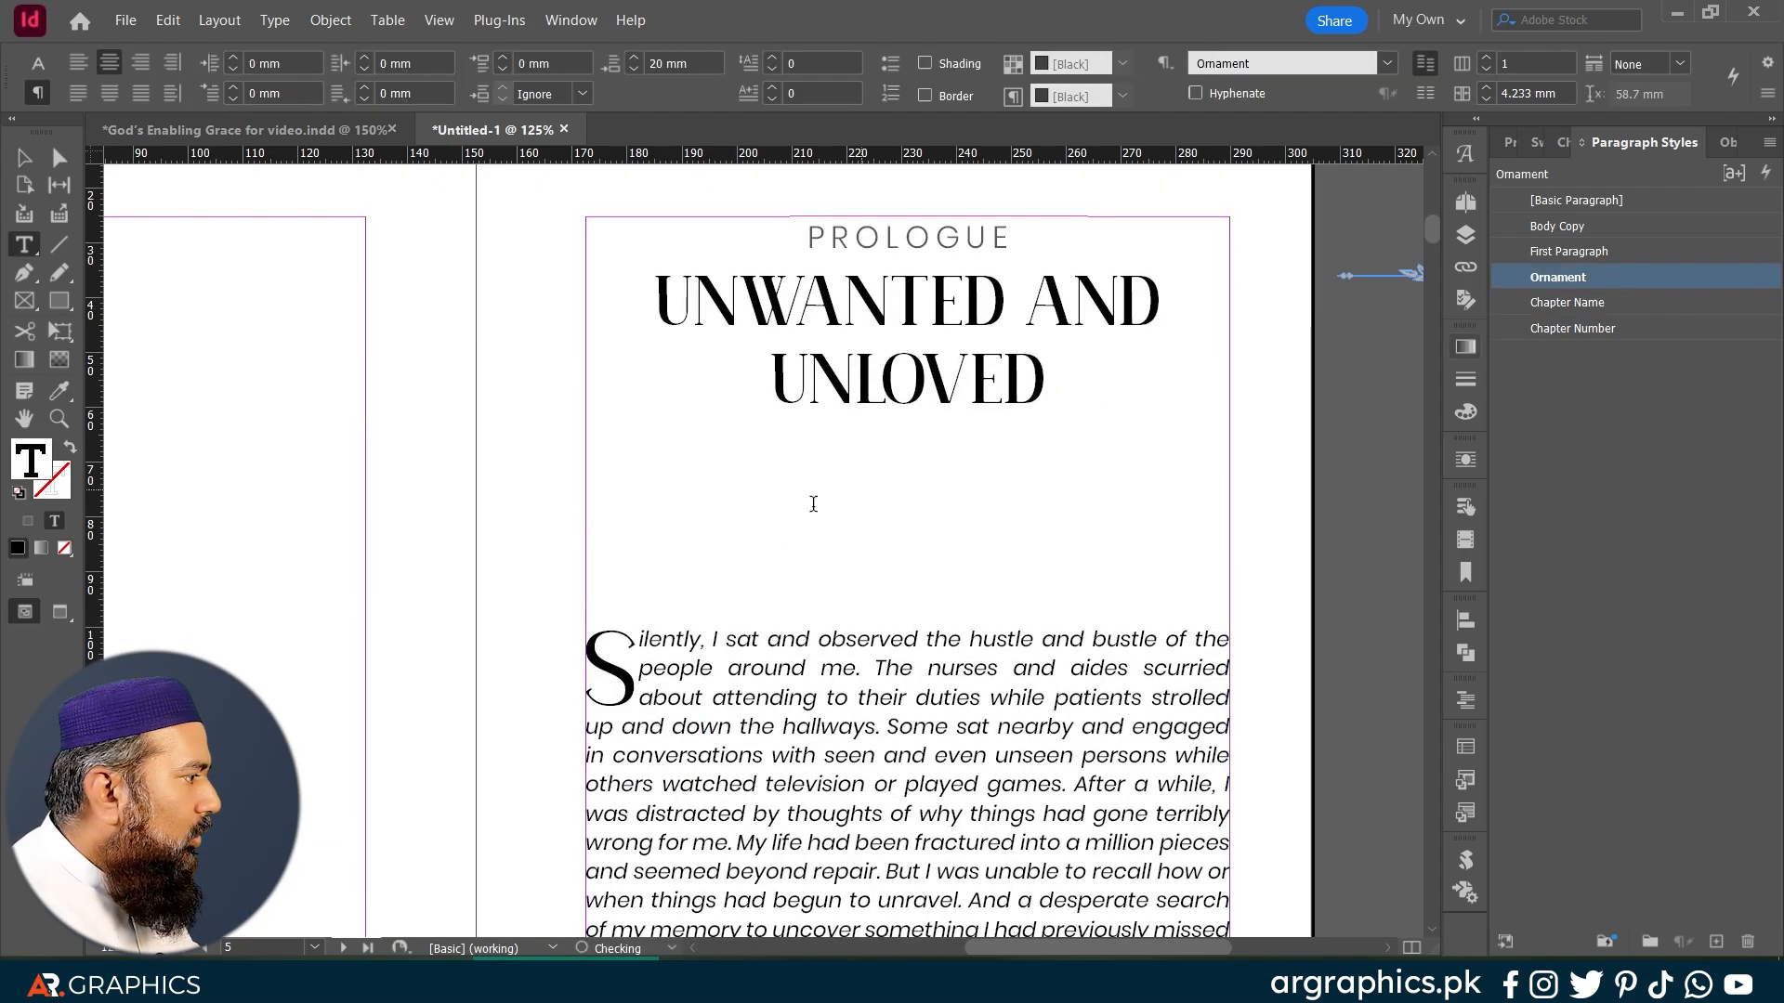
# Step: Move the ornament graphic from the pasteboard into the gap below "UNWANTED AND UNLOVED", centred at X 231.1 mm and Y about 75 mm
pyautogui.press('Escape')
pyautogui.hscroll(3, 1096, 414)
pyautogui.click(1274, 330)
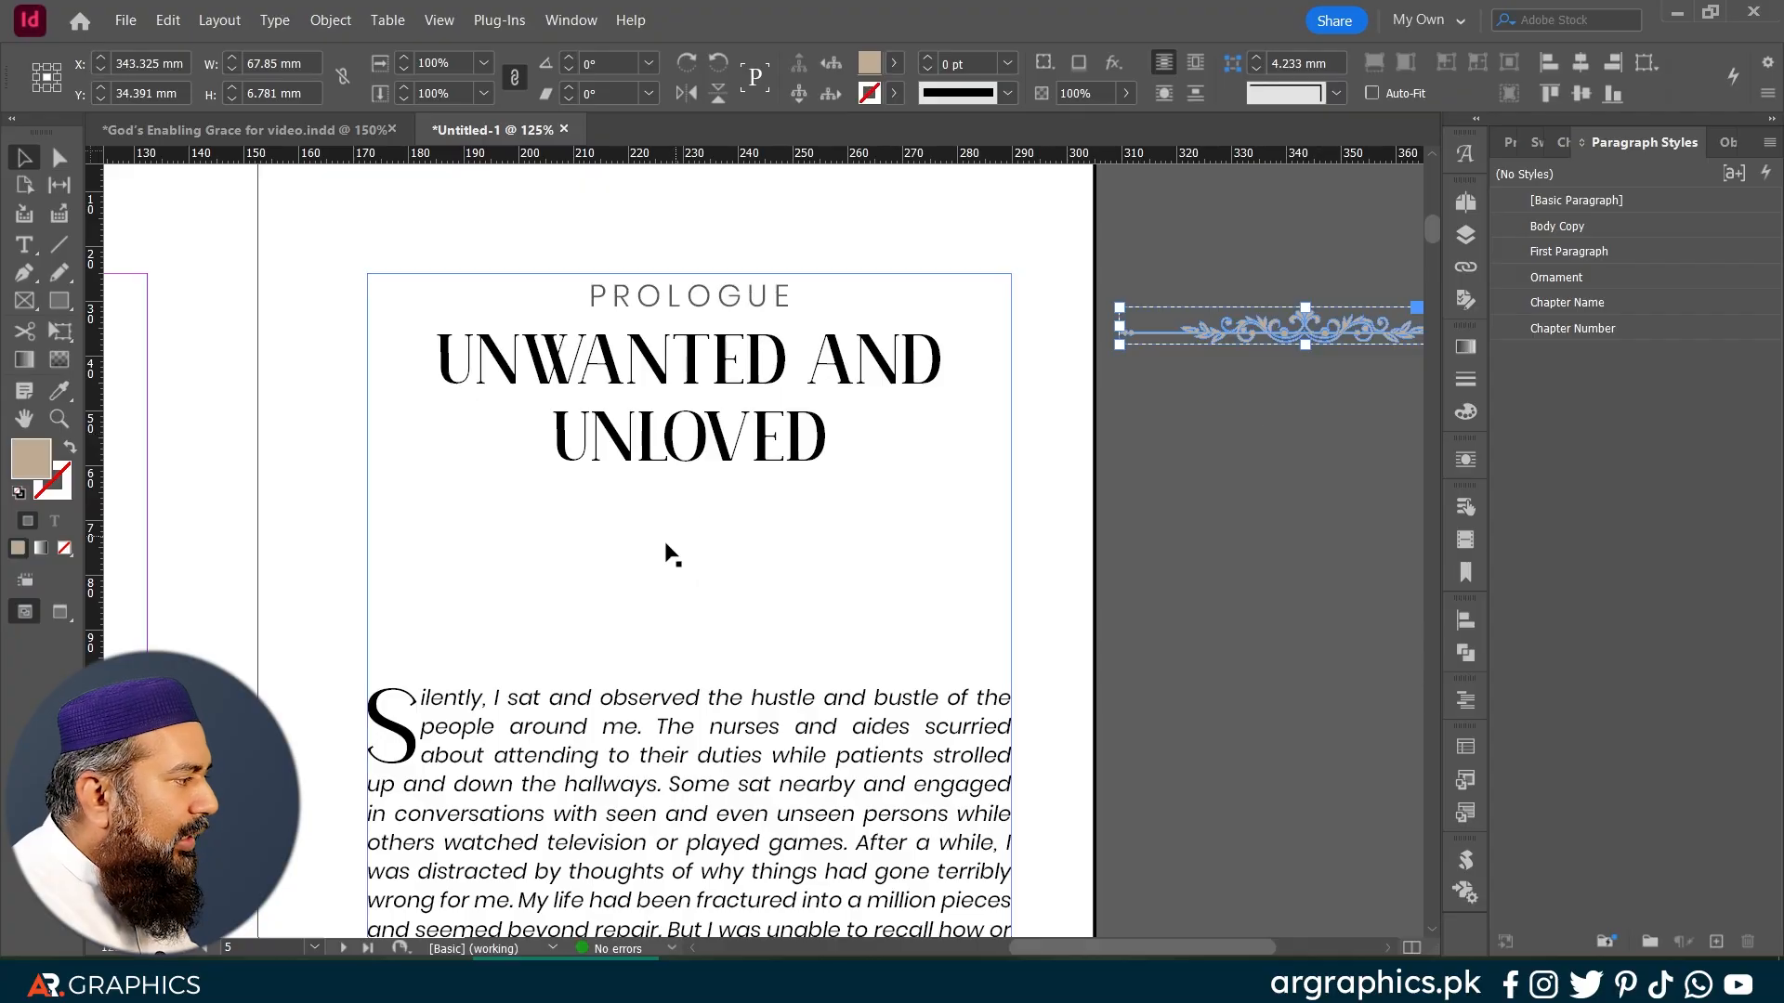
pyautogui.moveTo(1302, 331); pyautogui.dragTo(688, 546)
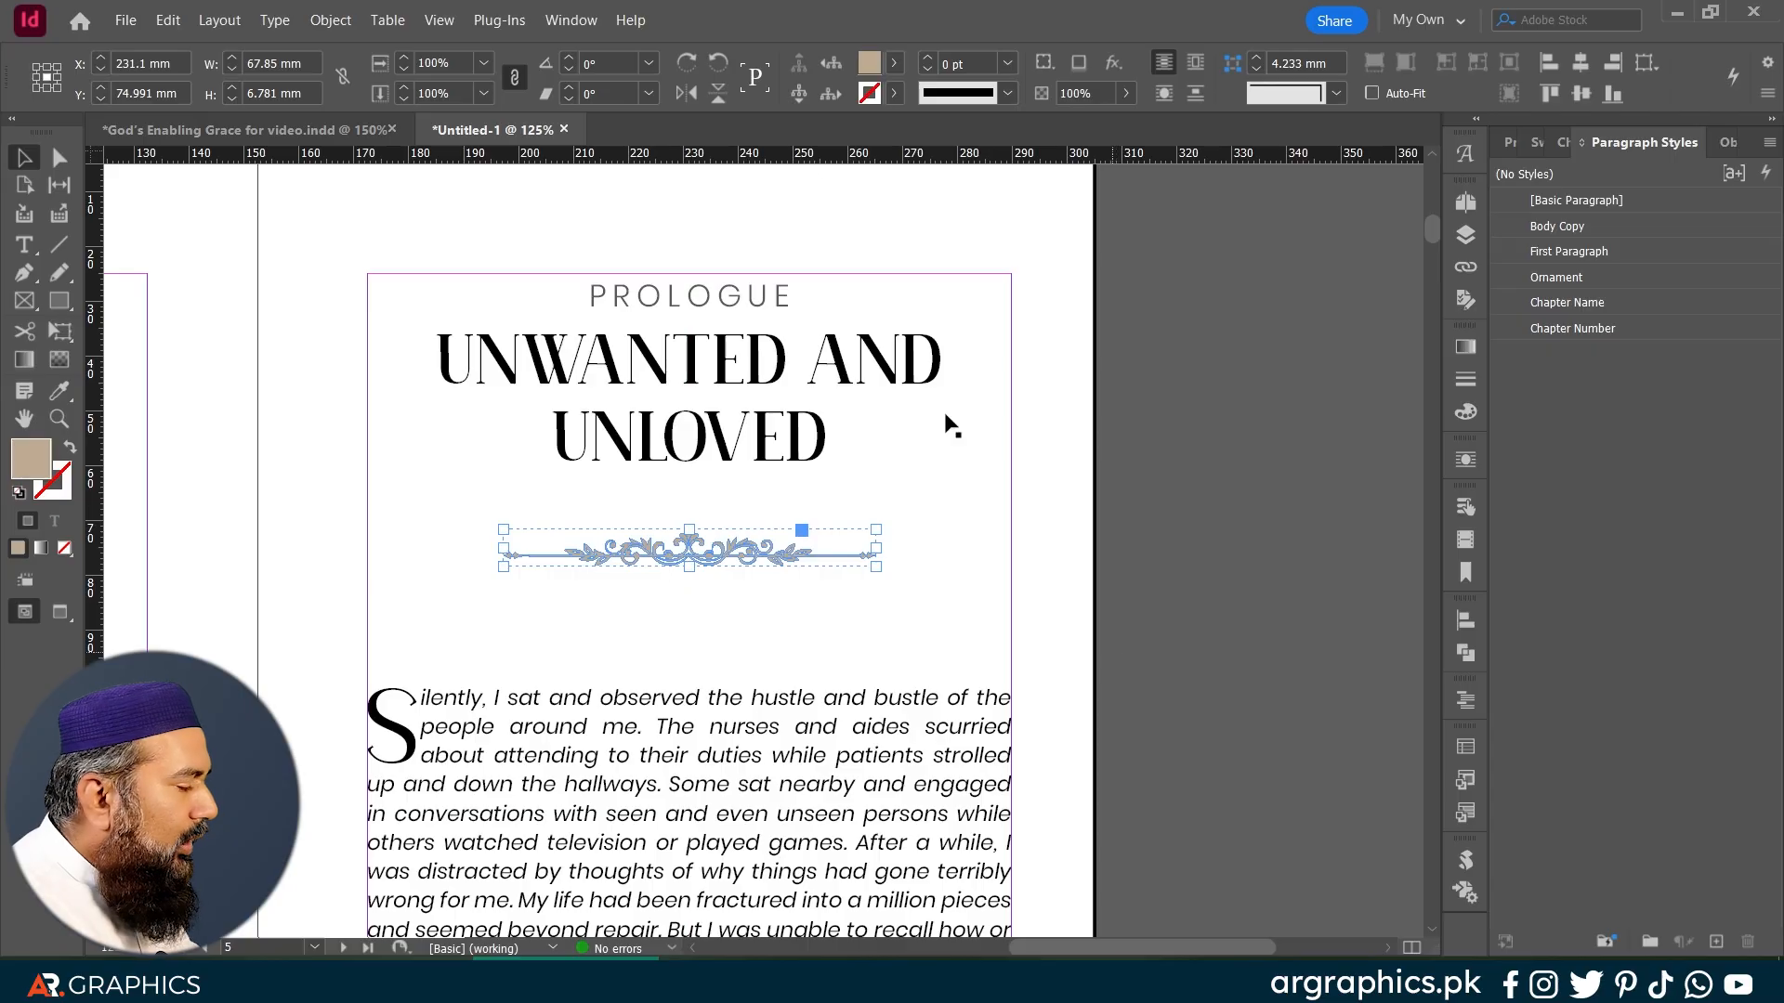
# Step: Try shortening the Prologue text frame to 166.5 mm from its upper edge, check whether the ornament follows, and undo the resize
pyautogui.click(814, 373)
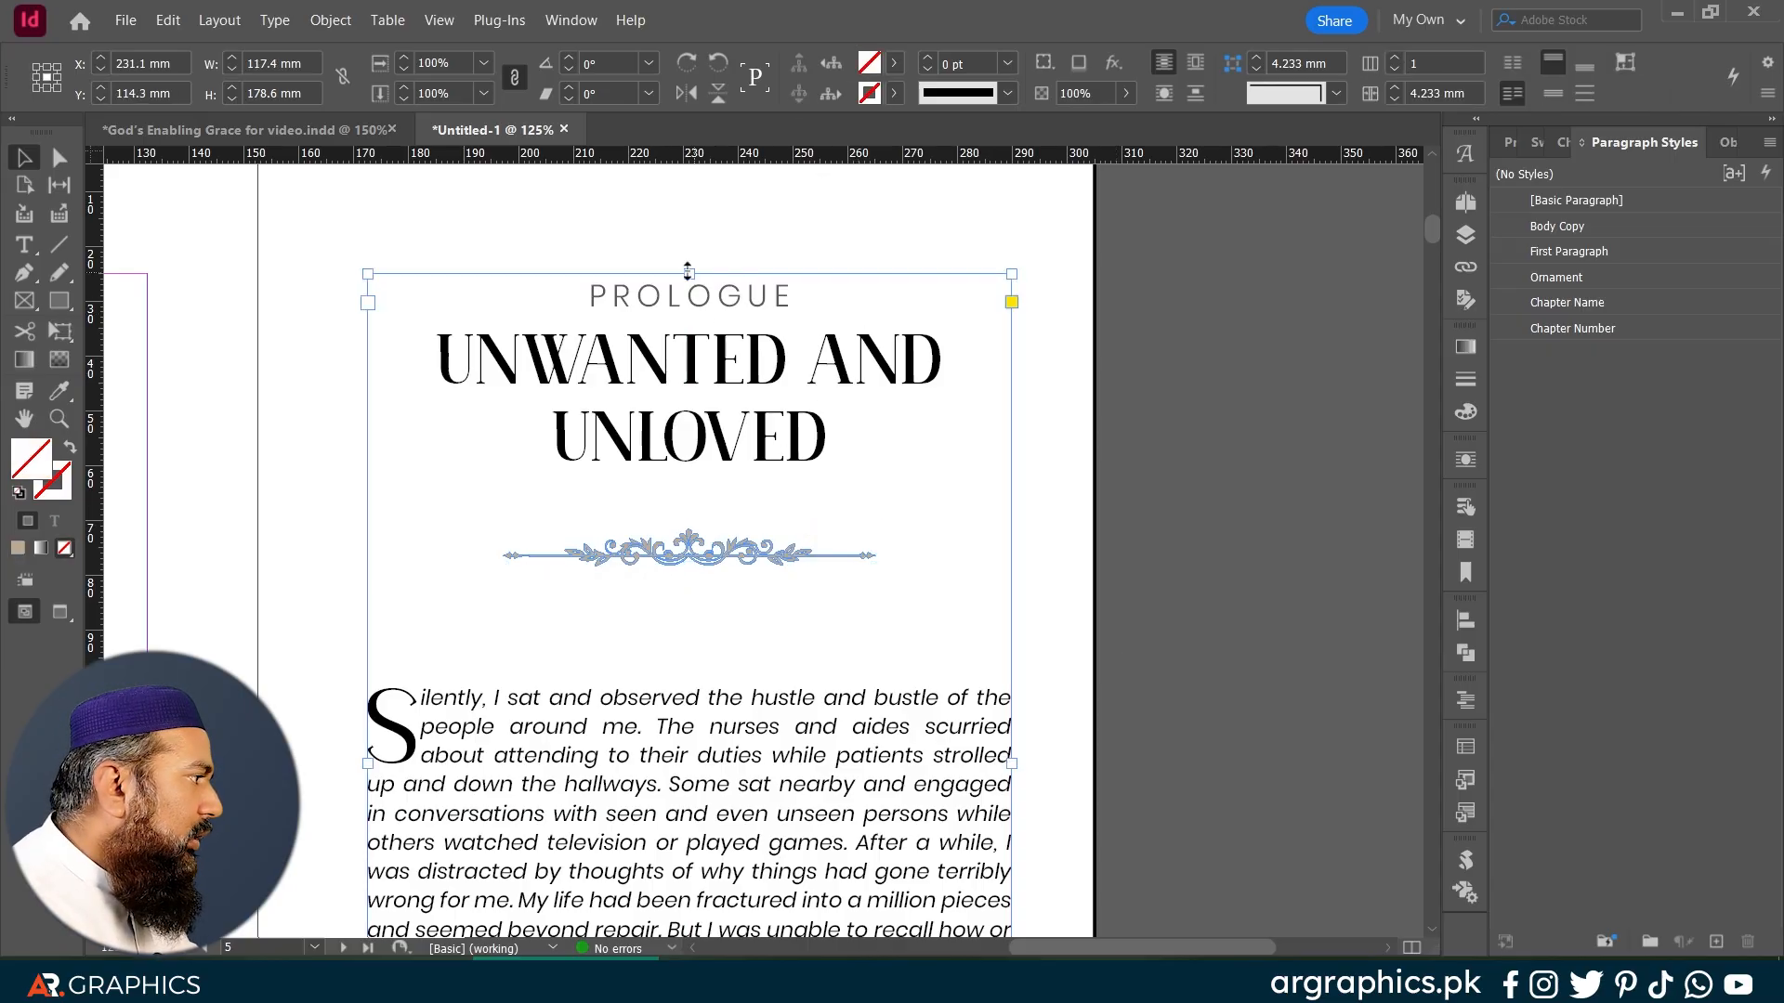
pyautogui.moveTo(688, 273); pyautogui.dragTo(688, 340)
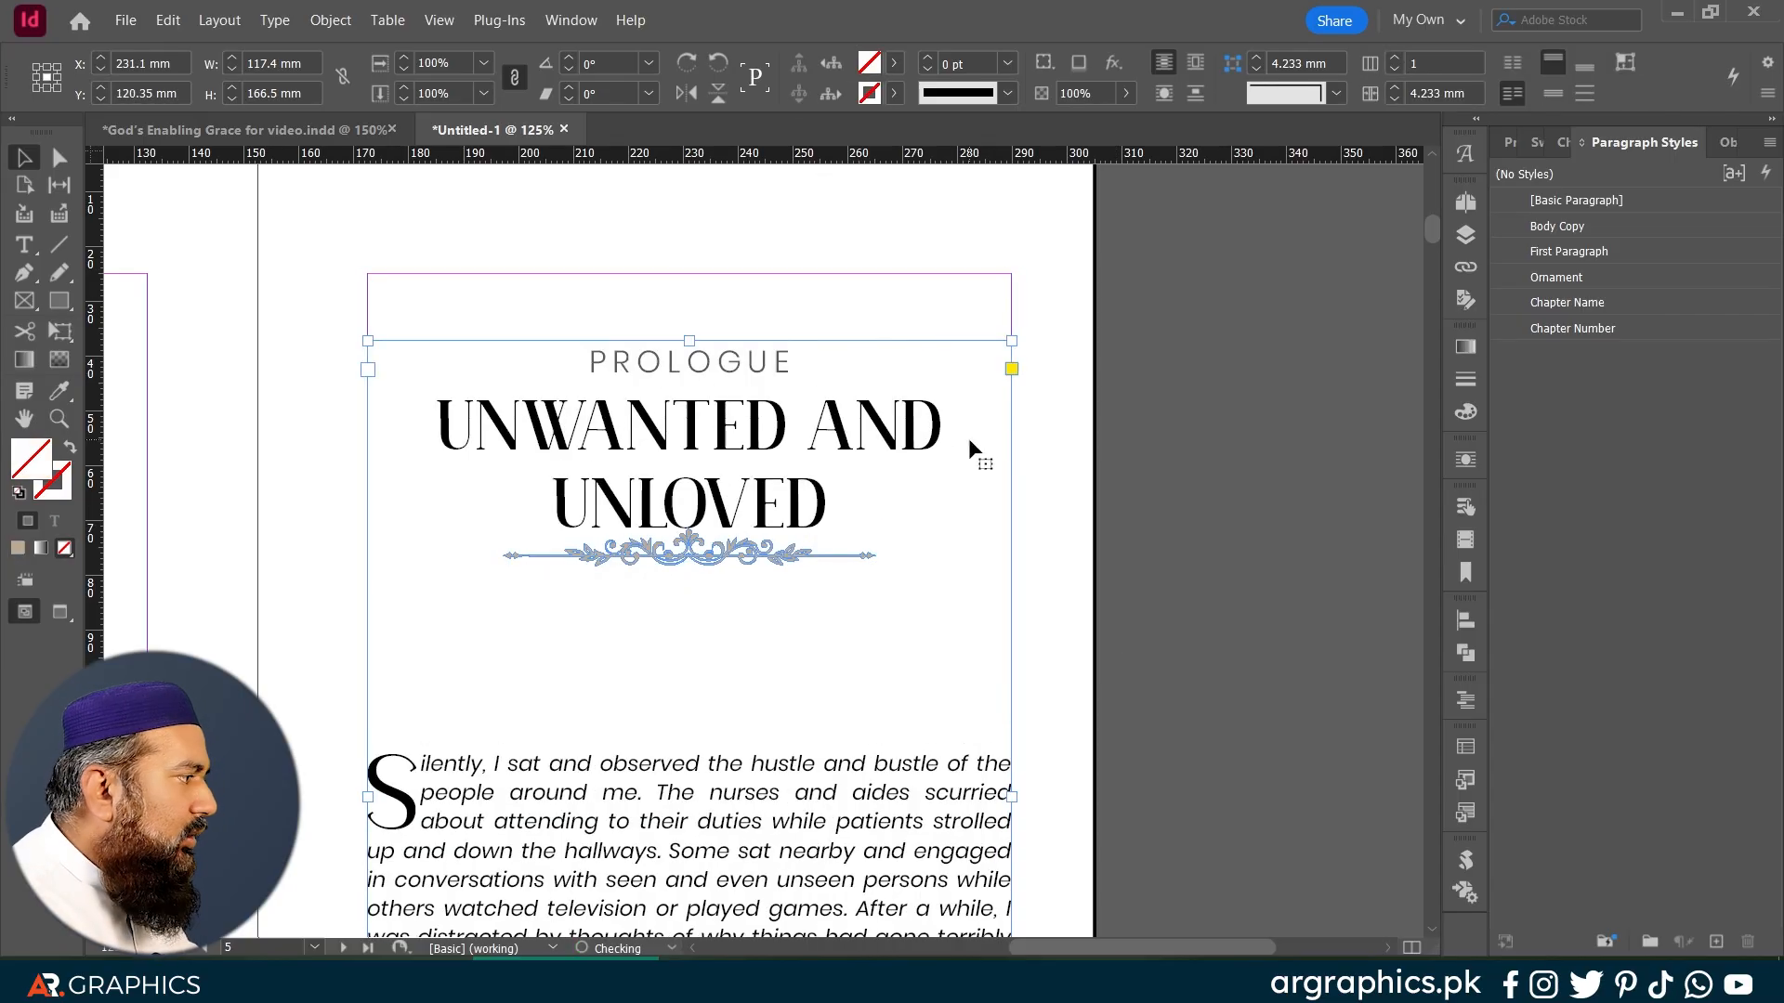
pyautogui.click(689, 552)
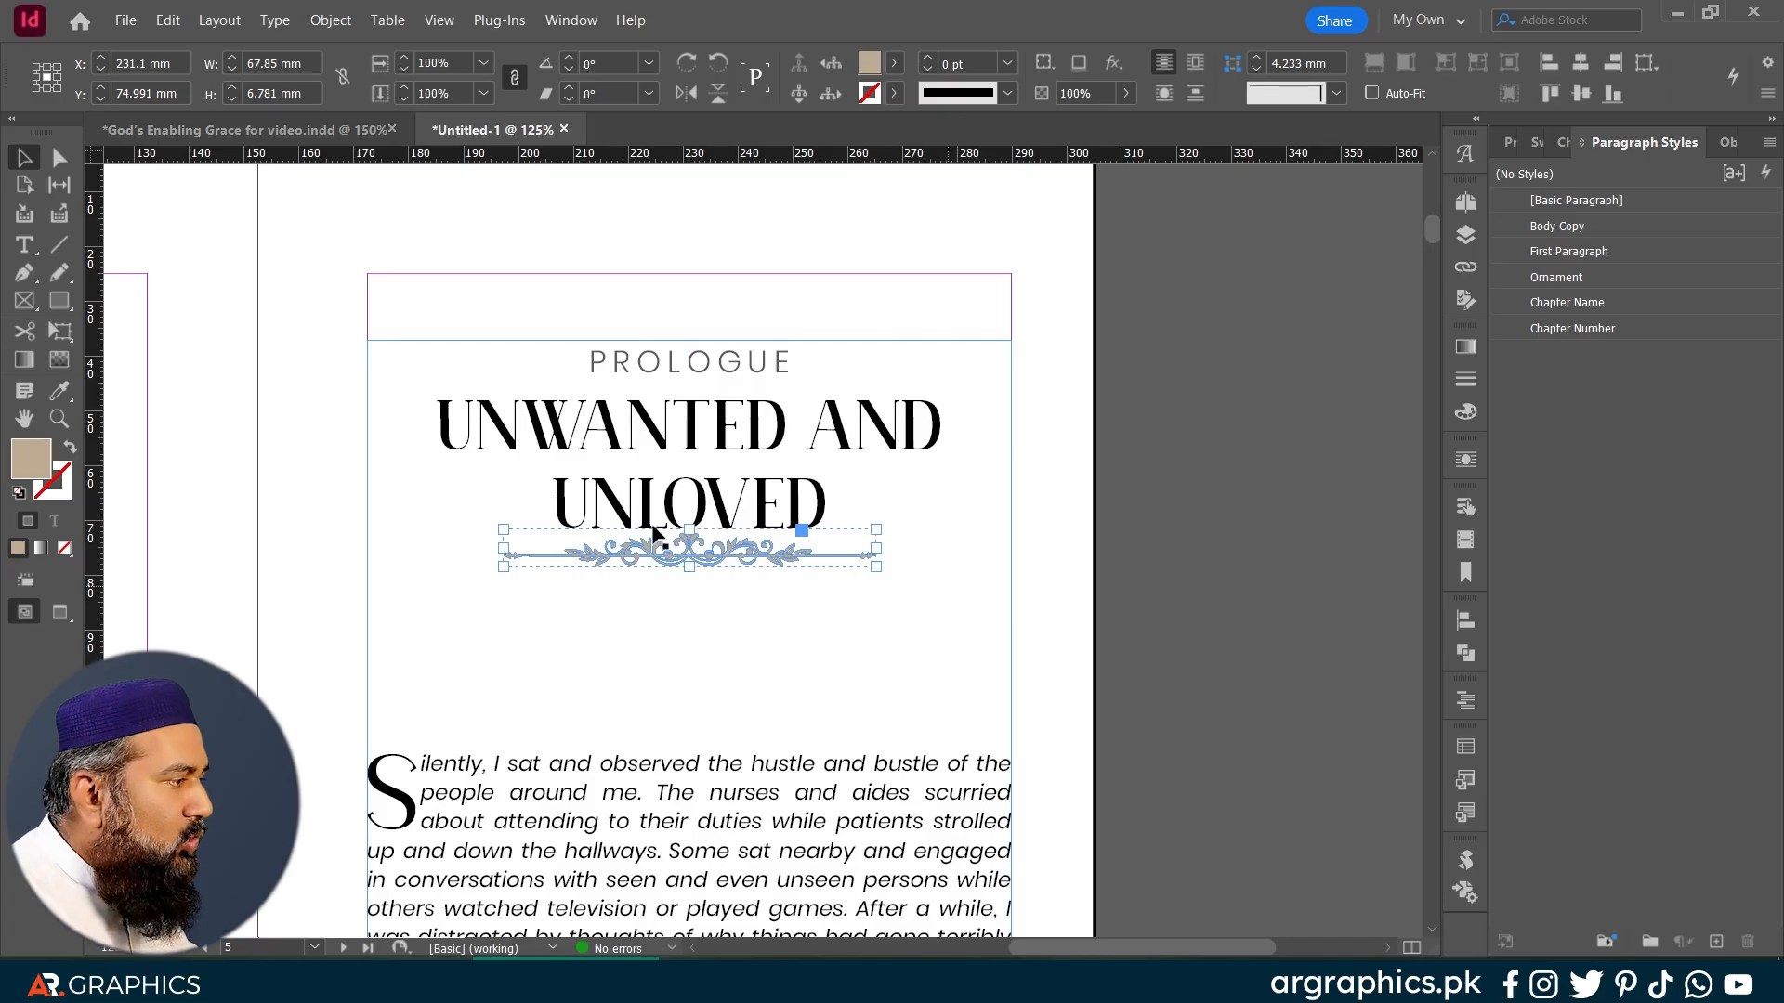
pyautogui.hotkey('ctrl', 'z')
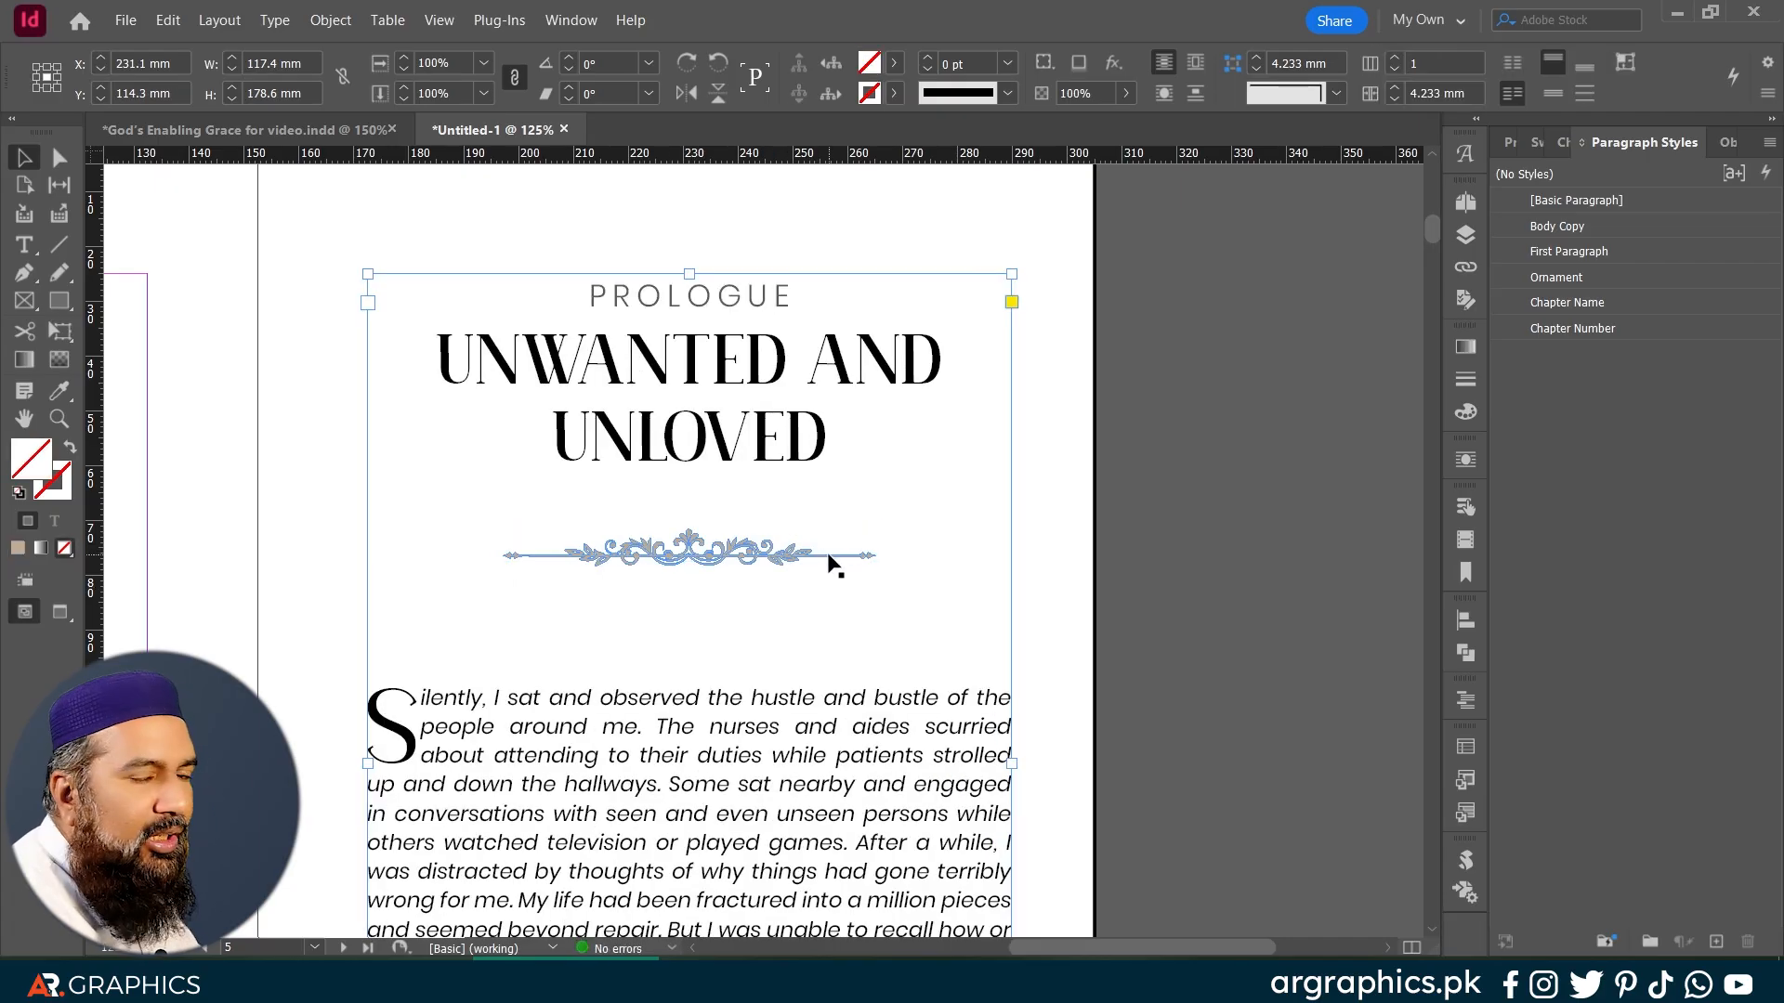
# Step: Try anchoring the ornament to the end of the "UNWANTED AND UNLOVED" heading text, and undo the anchoring
pyautogui.click(700, 548)
pyautogui.moveTo(796, 529); pyautogui.dragTo(844, 458)
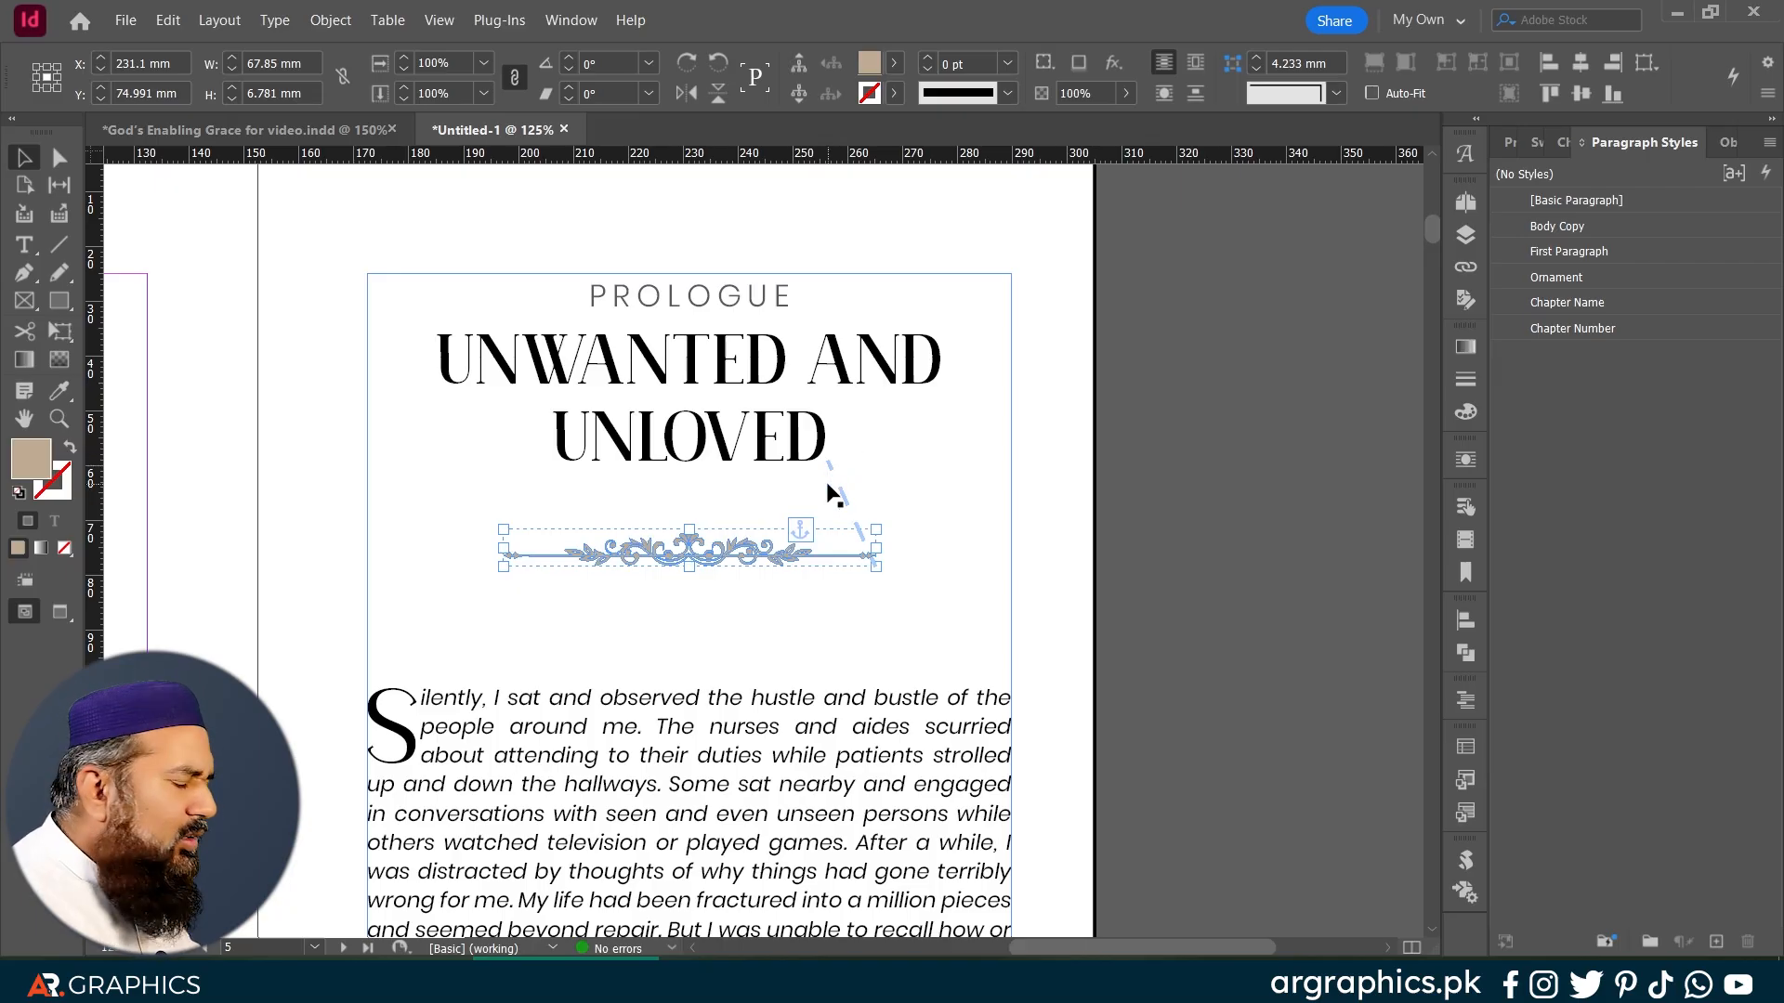
pyautogui.hotkey('ctrl', 'z')
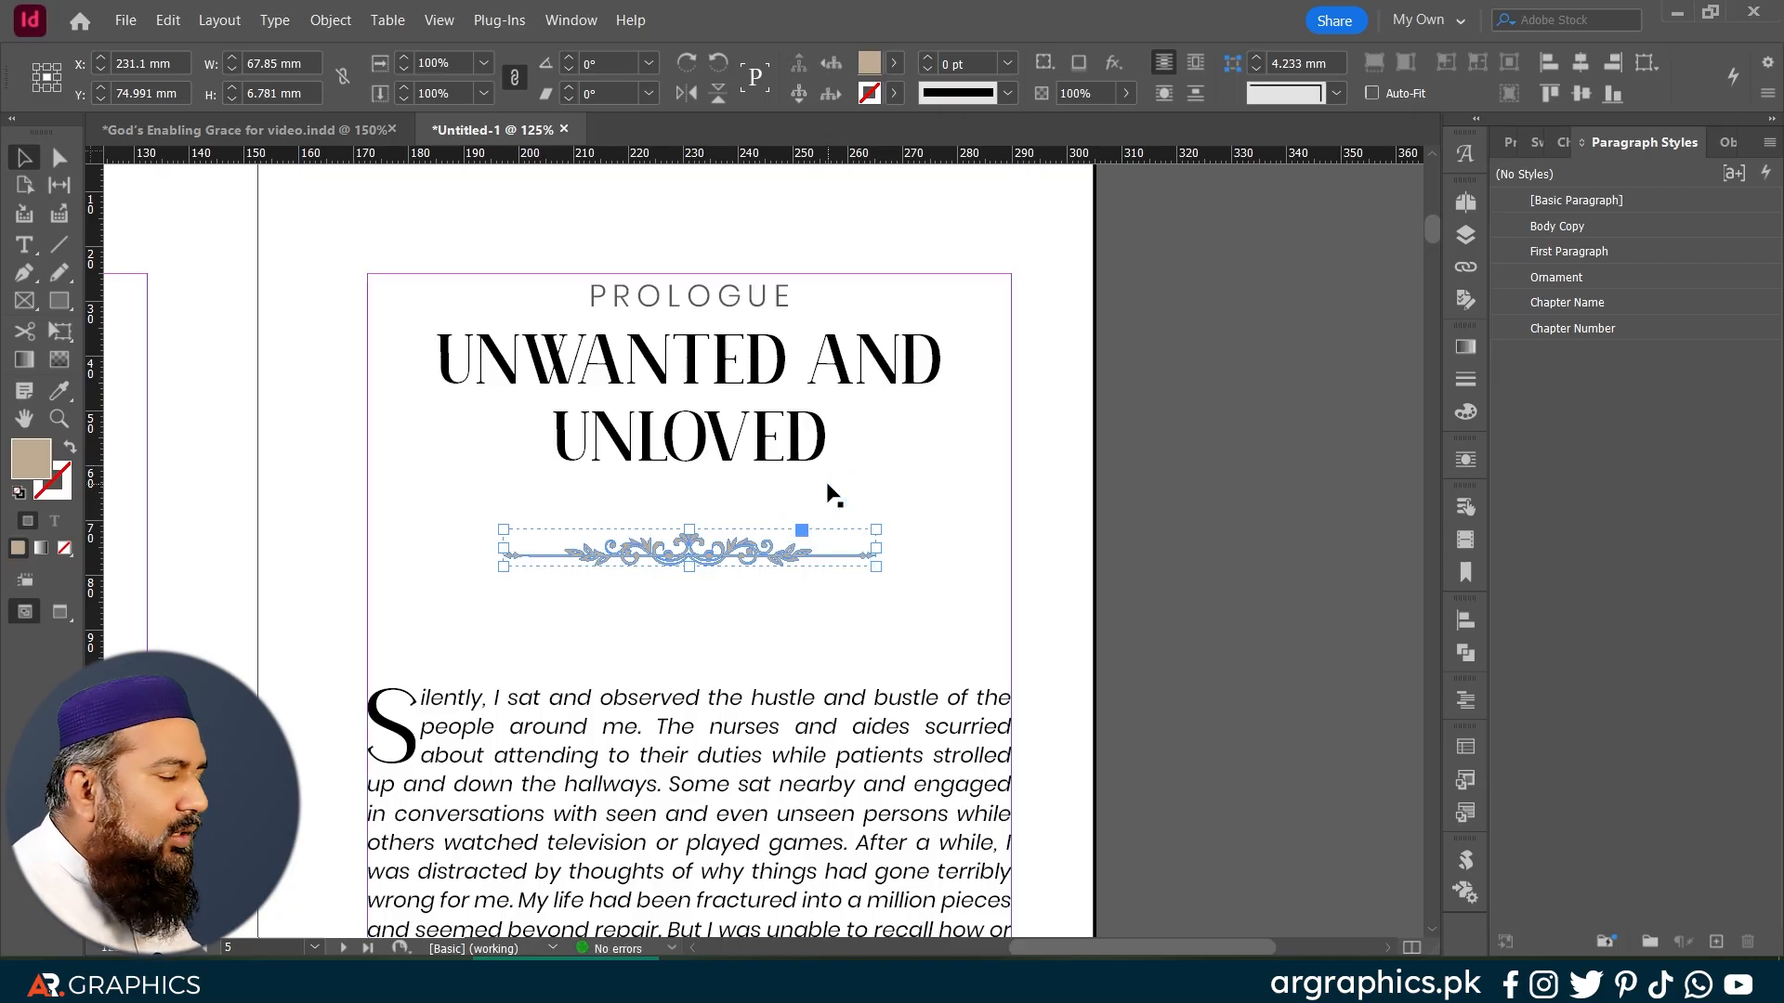
# Step: Cut the ornament and paste it inline into the empty Ornament paragraph below "UNWANTED AND UNLOVED", checking that it is anchored
pyautogui.press('Delete')
pyautogui.doubleClick(692, 552)
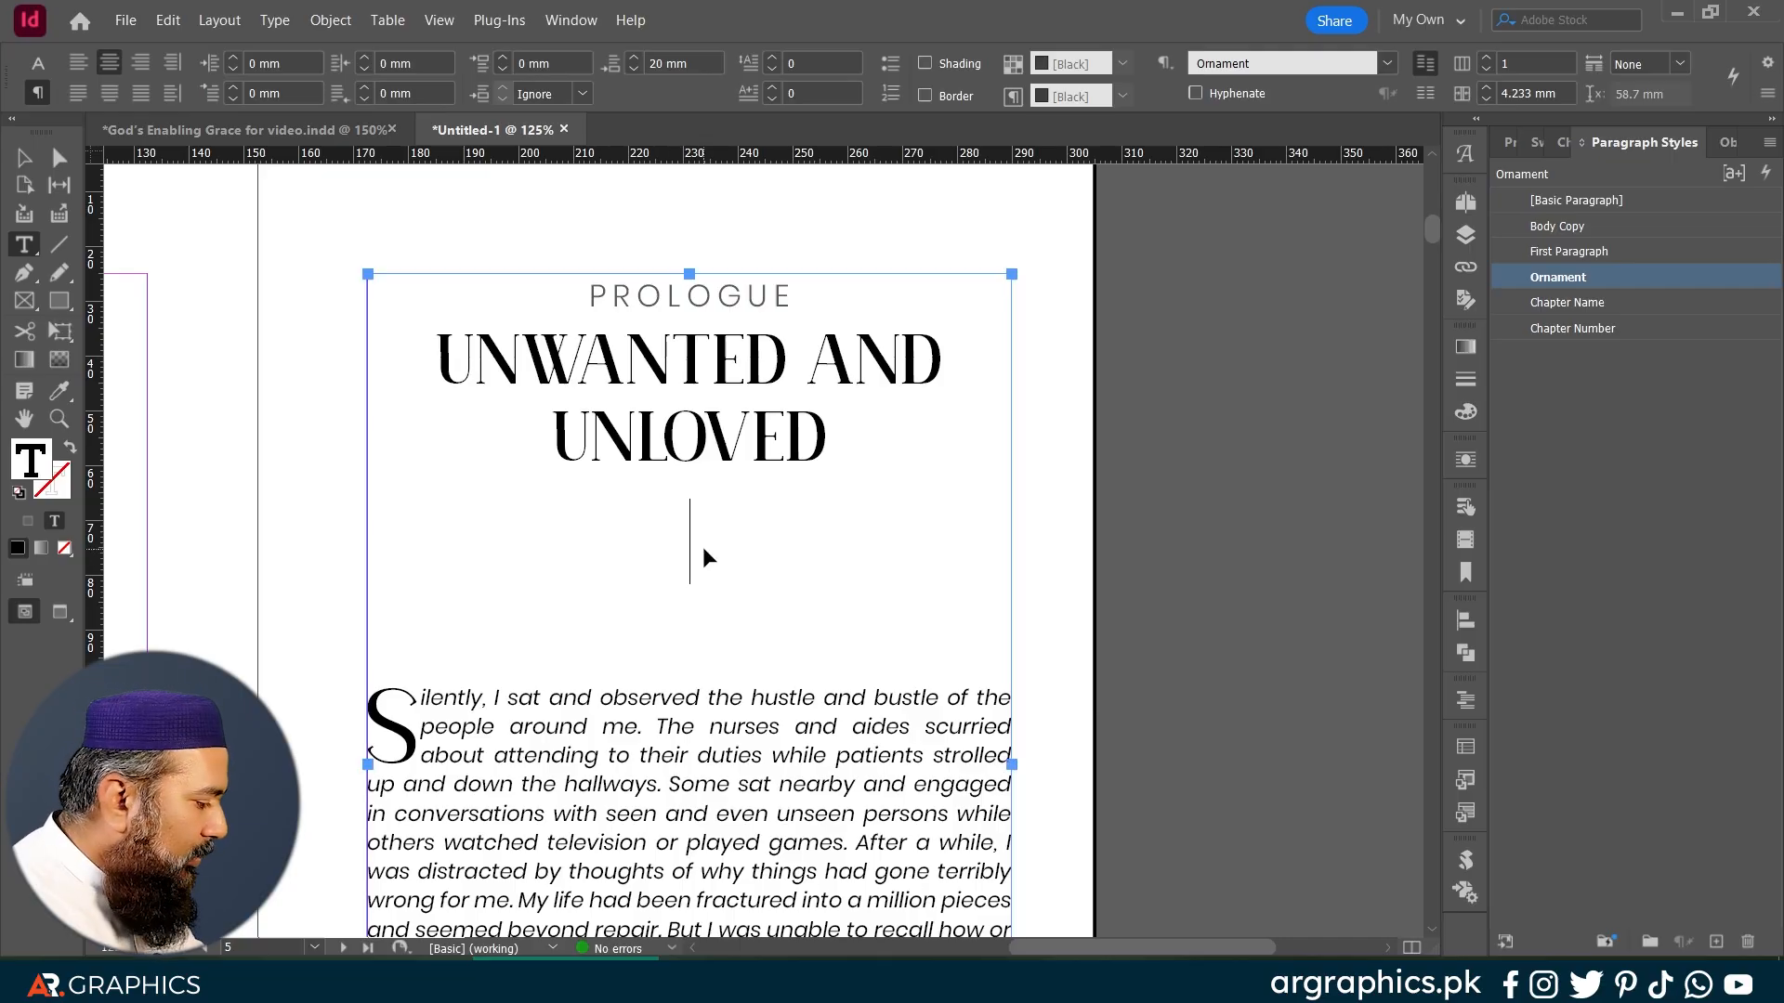
pyautogui.hotkey('ctrl', 'v')
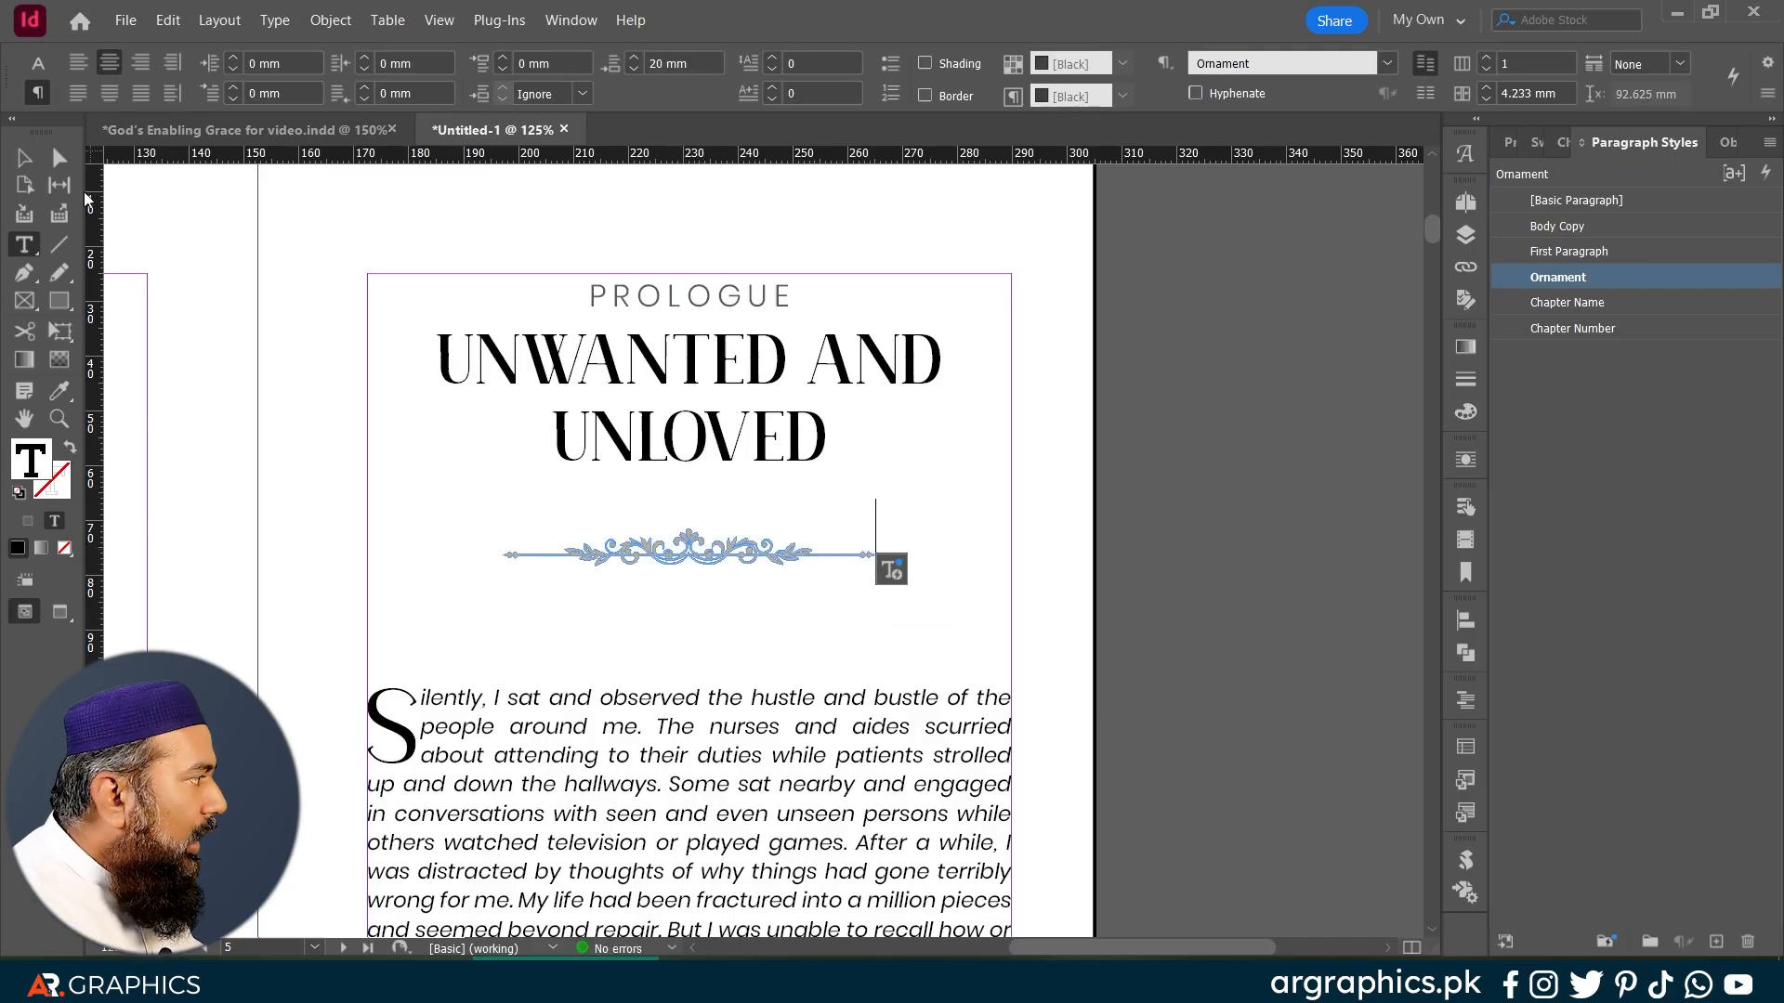
pyautogui.press('Escape')
pyautogui.click(685, 539)
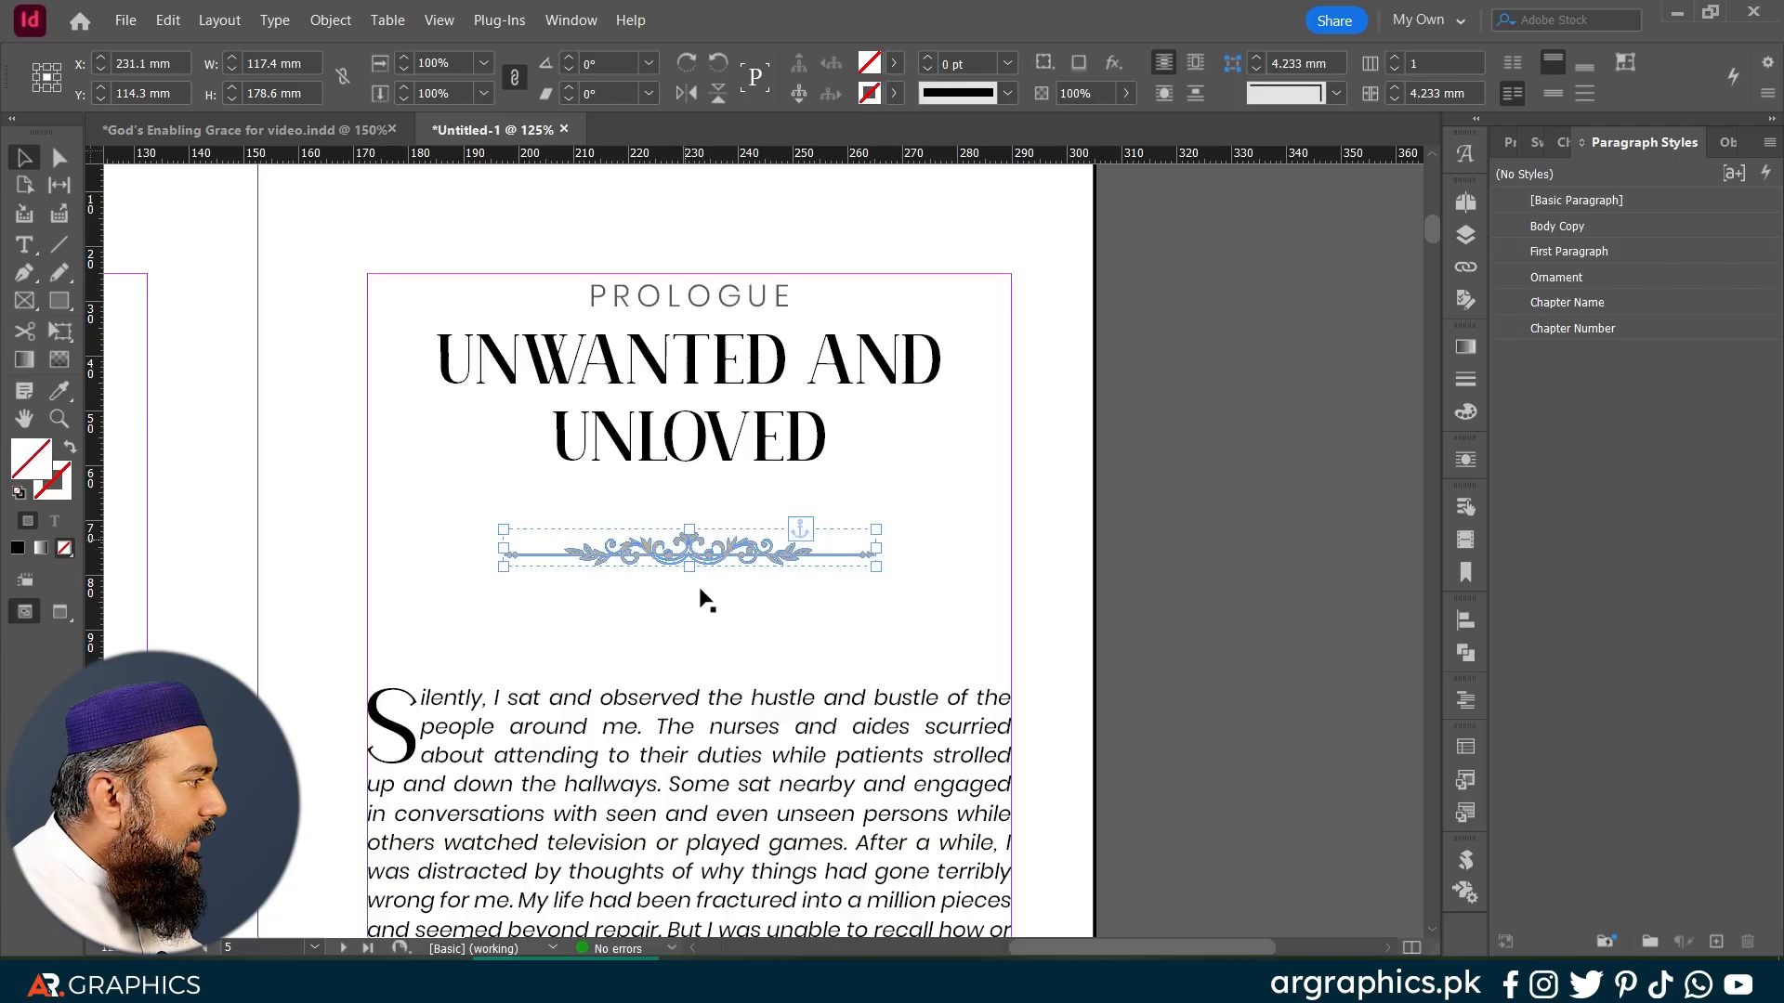
pyautogui.click(869, 397)
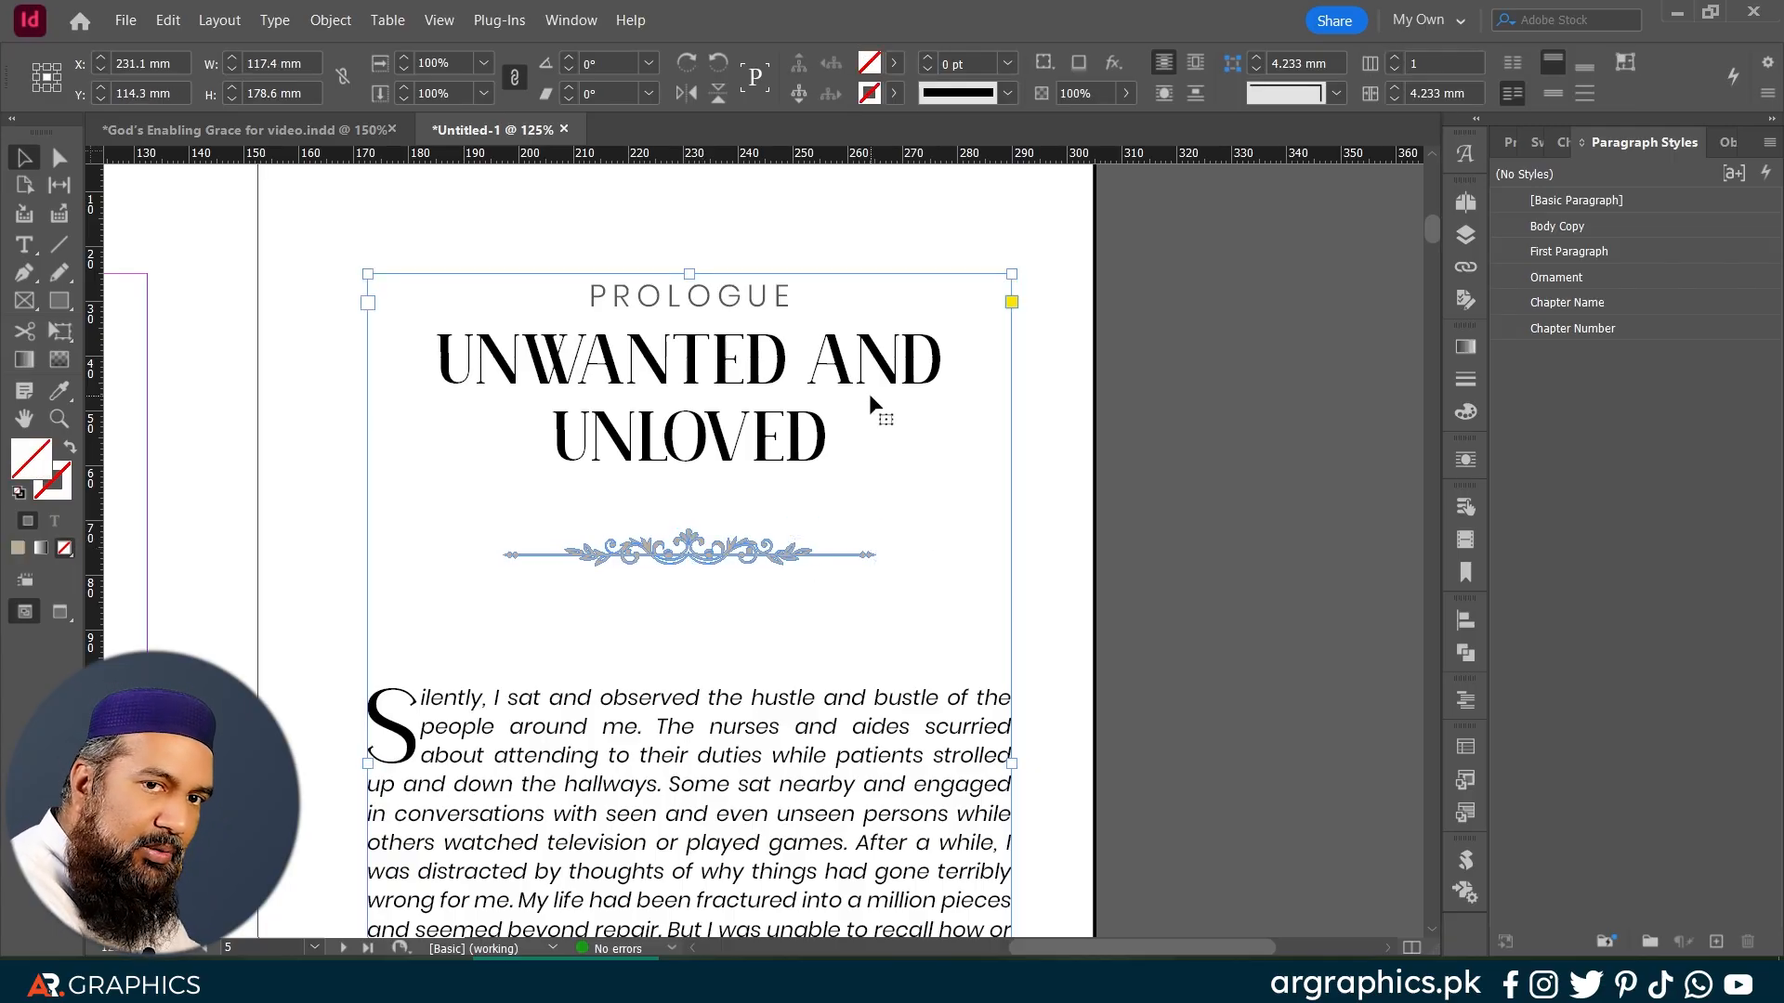
# Step: Try a space after of 30 mm on the paragraph holding the ornament, and undo the spacing change
pyautogui.doubleClick(932, 536)
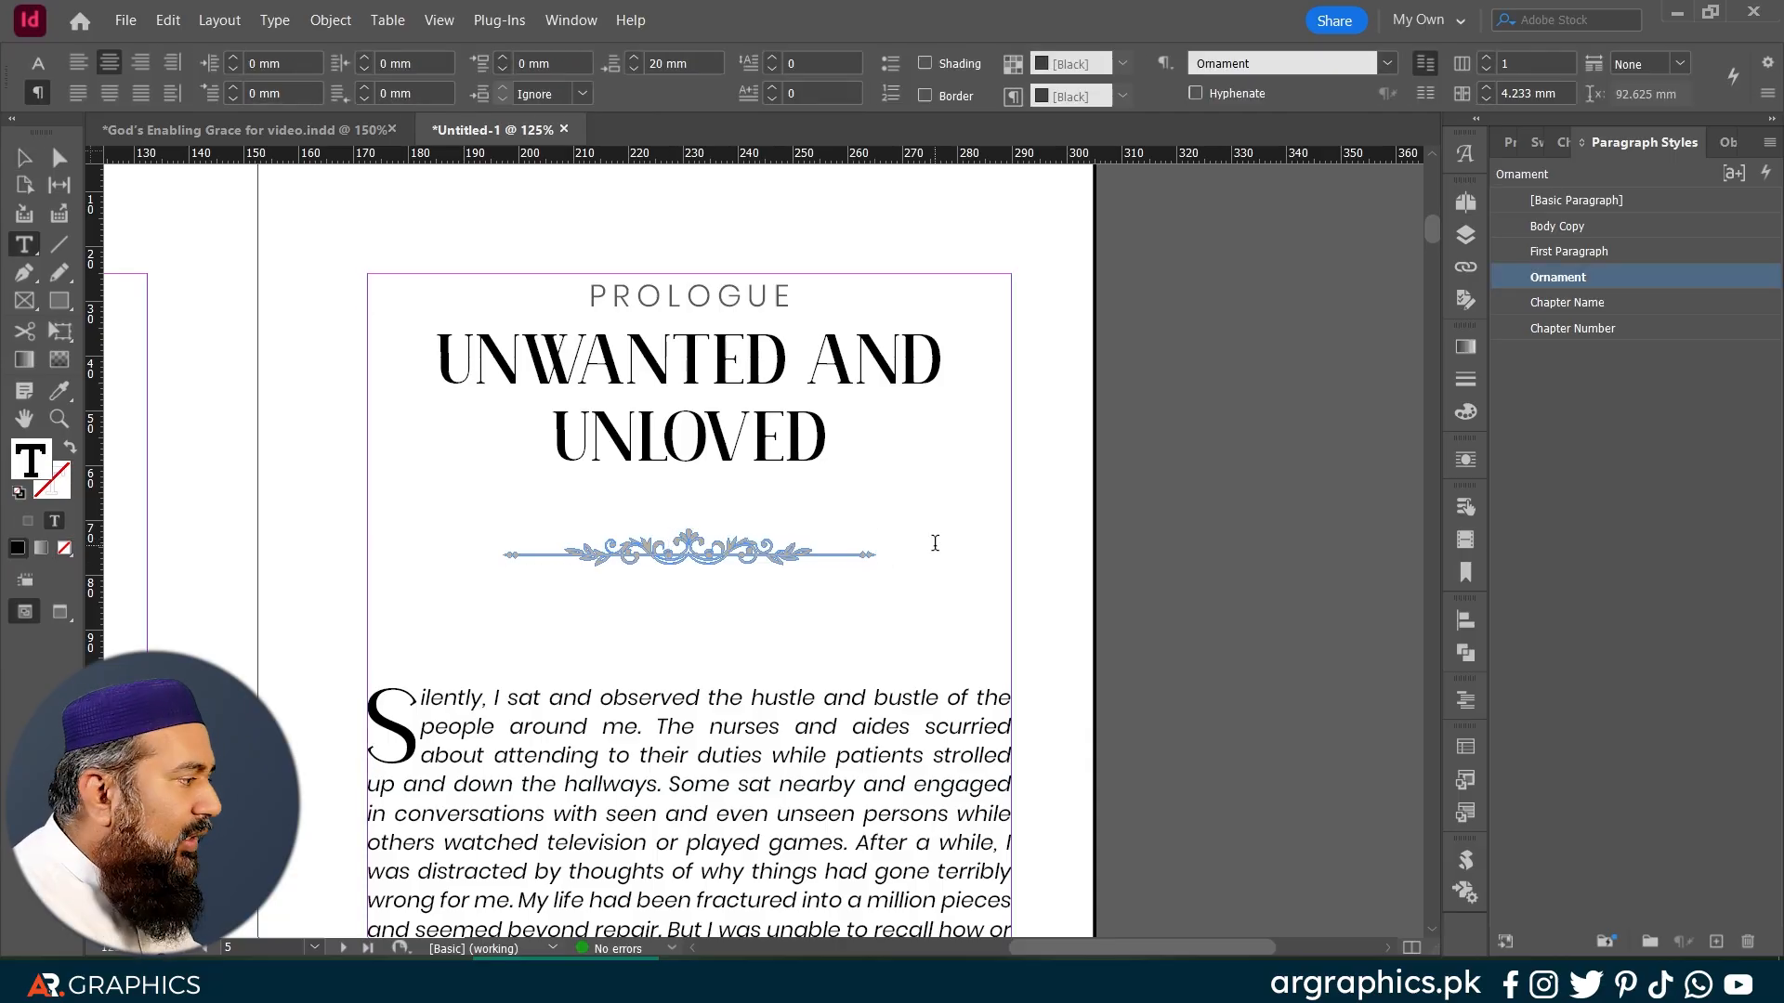
pyautogui.hotkey('shift', 'Left')
pyautogui.hotkey('shift', 'Left')
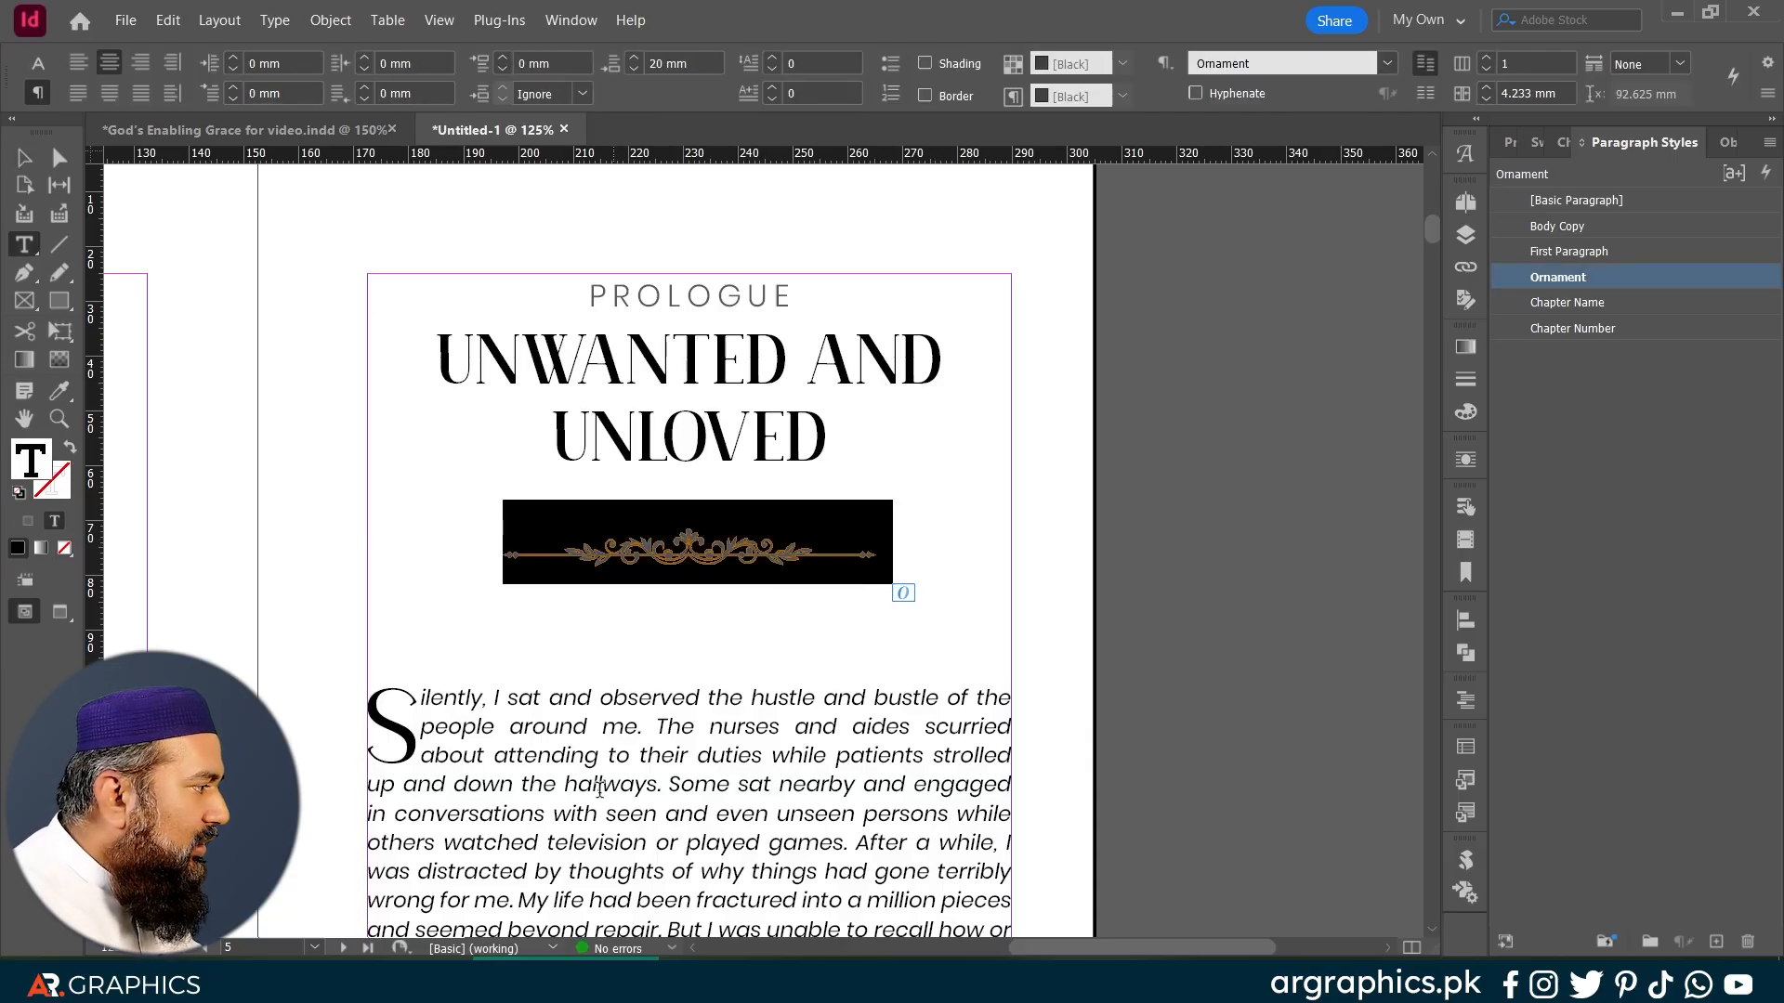
pyautogui.doubleClick(706, 62)
pyautogui.write('30')
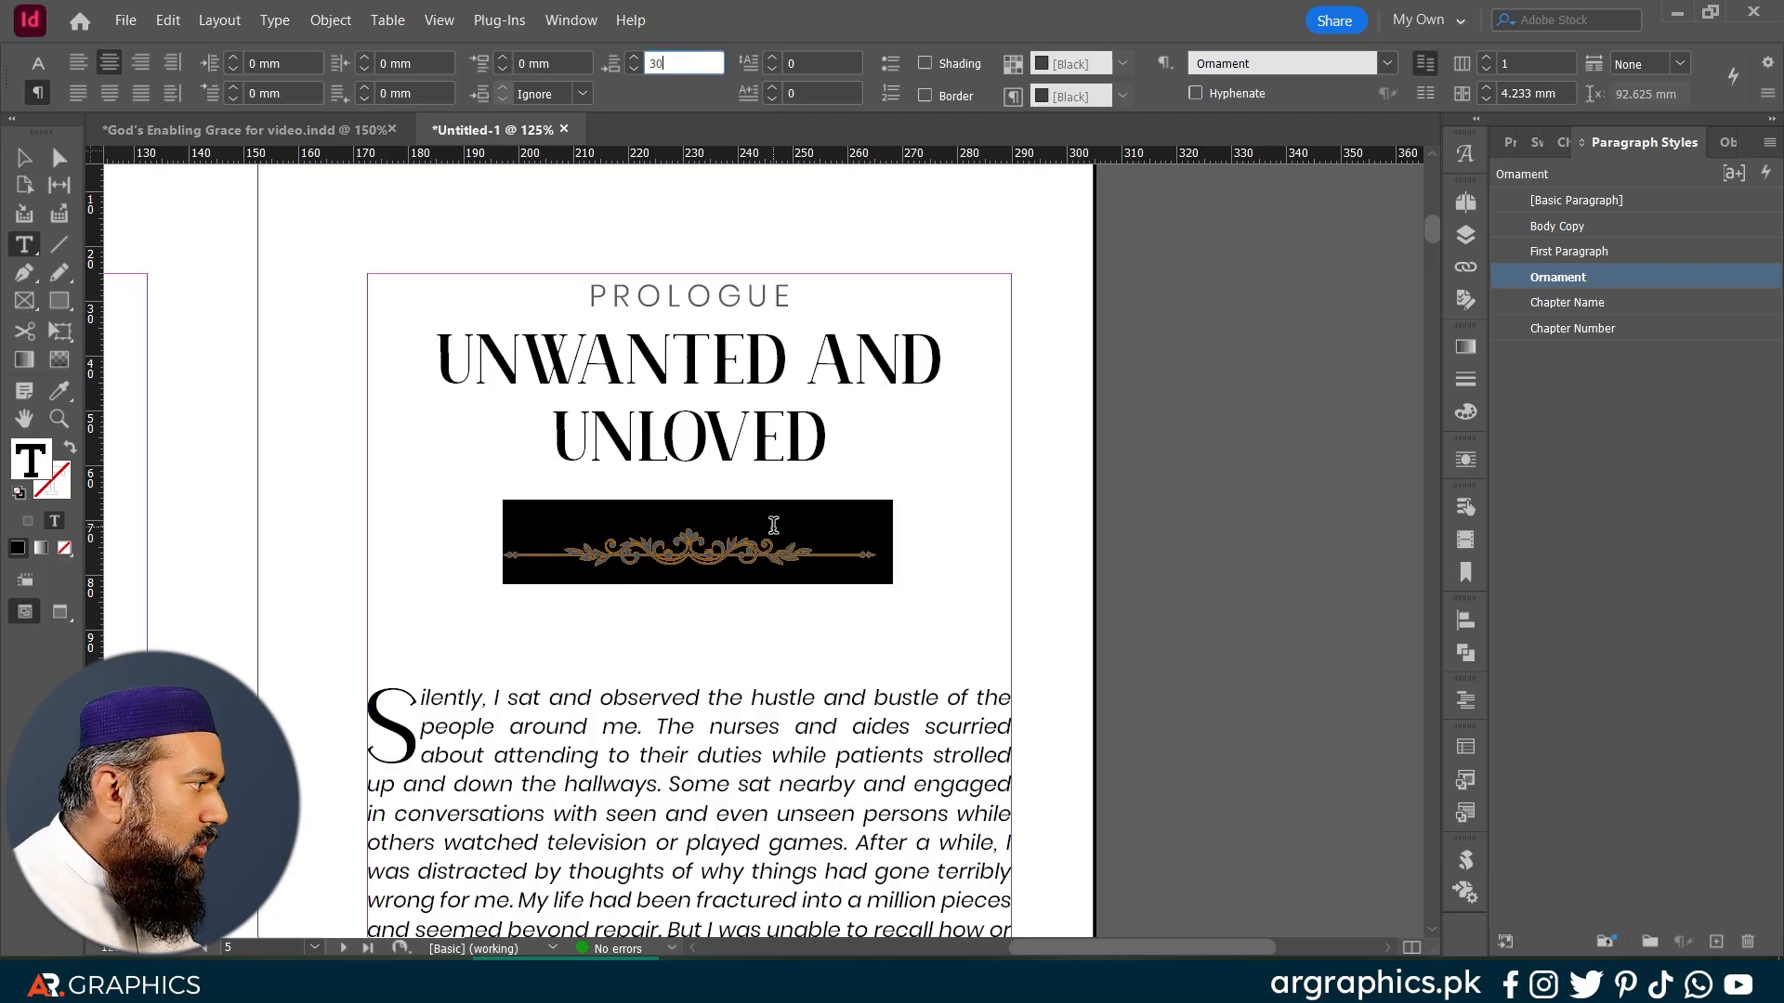
pyautogui.press('Return')
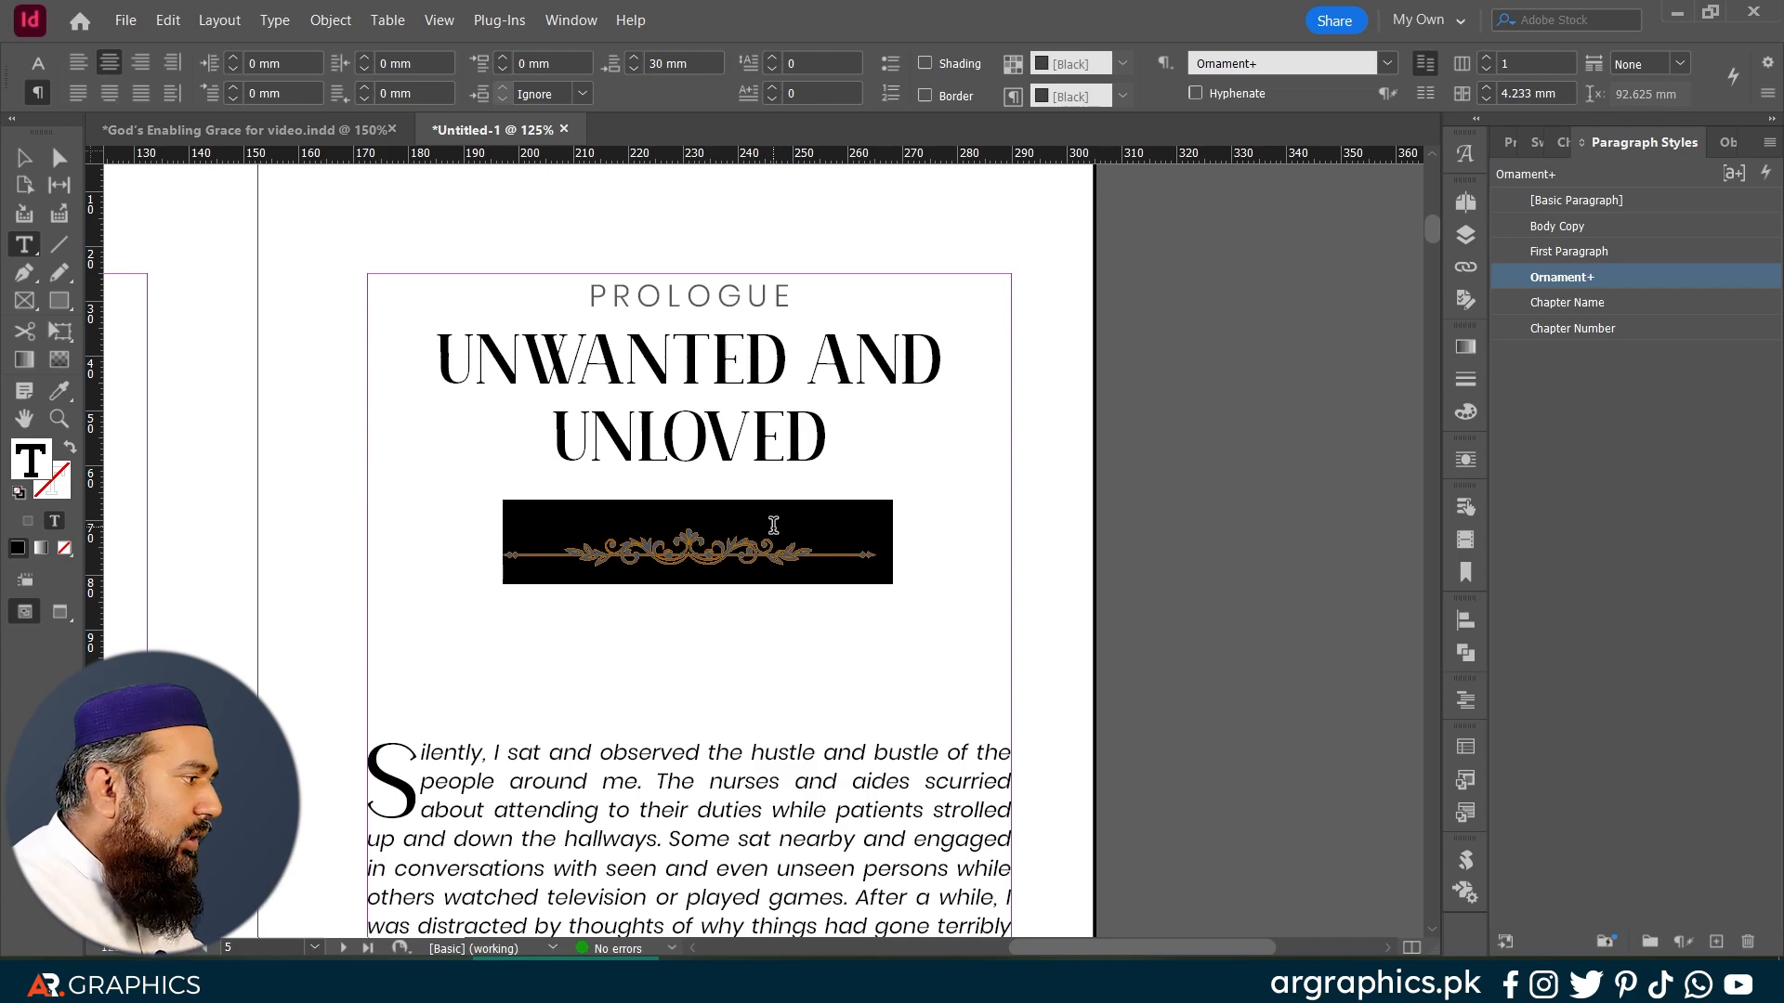
pyautogui.click(911, 552)
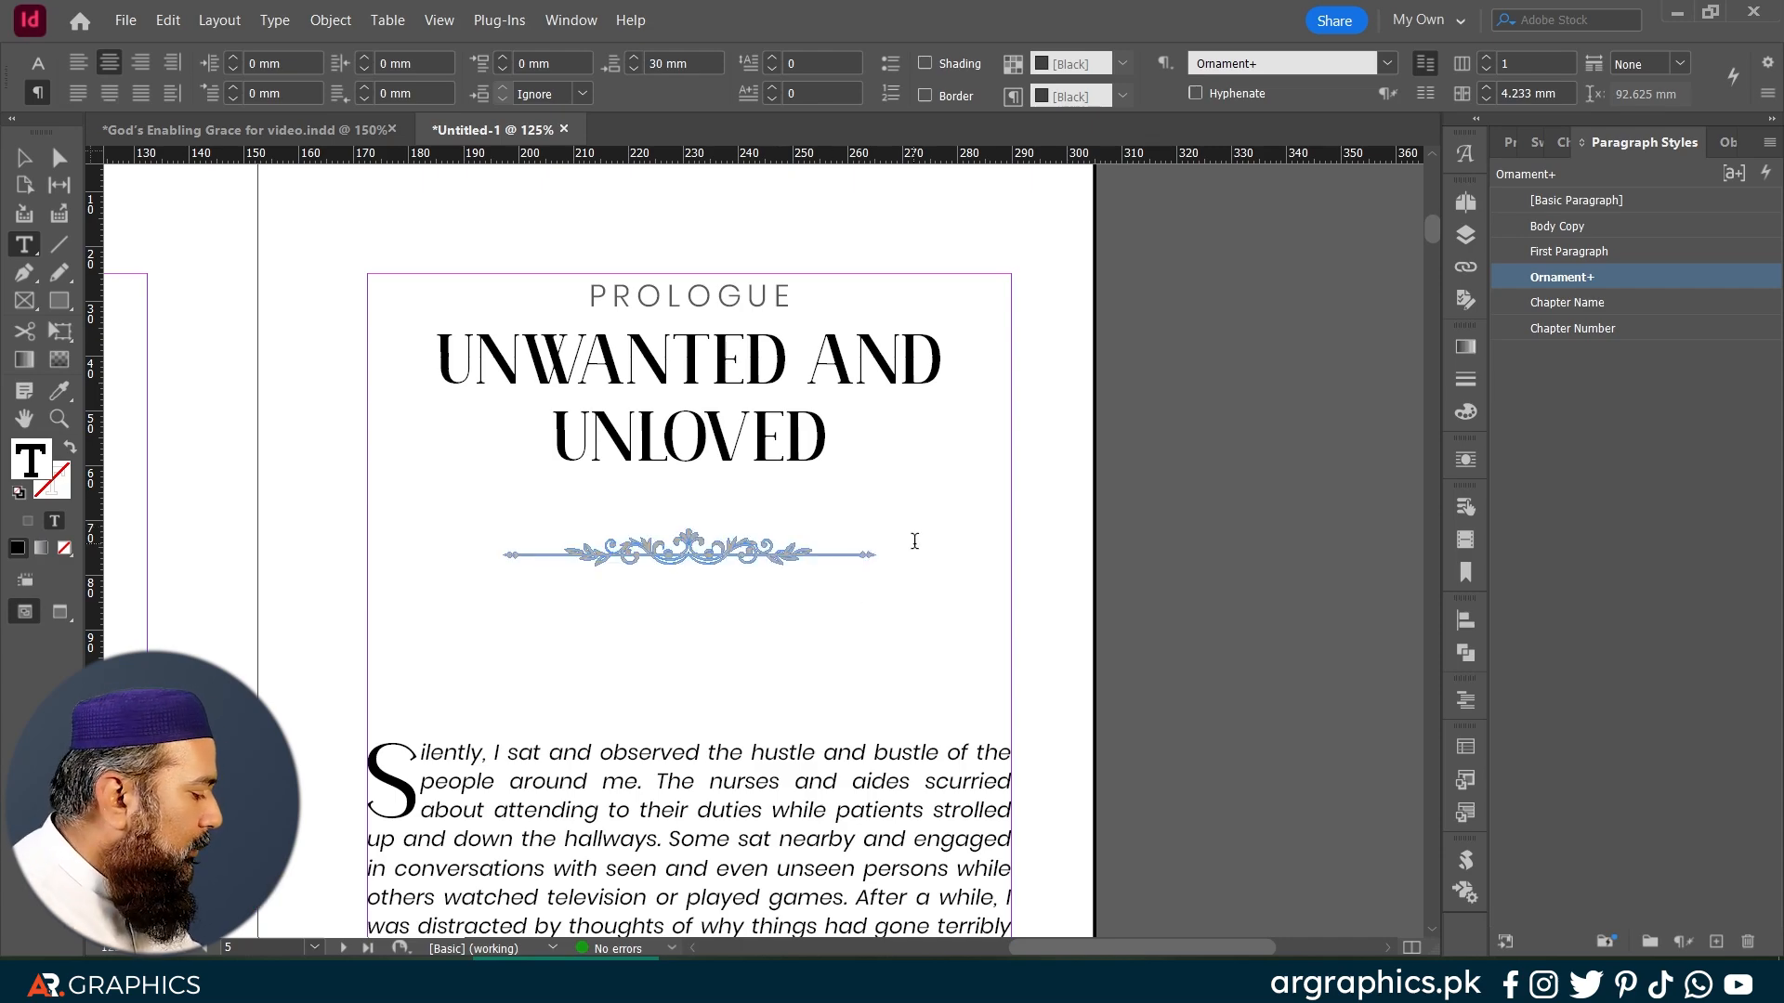
pyautogui.hotkey('ctrl', 'z')
pyautogui.click(891, 558)
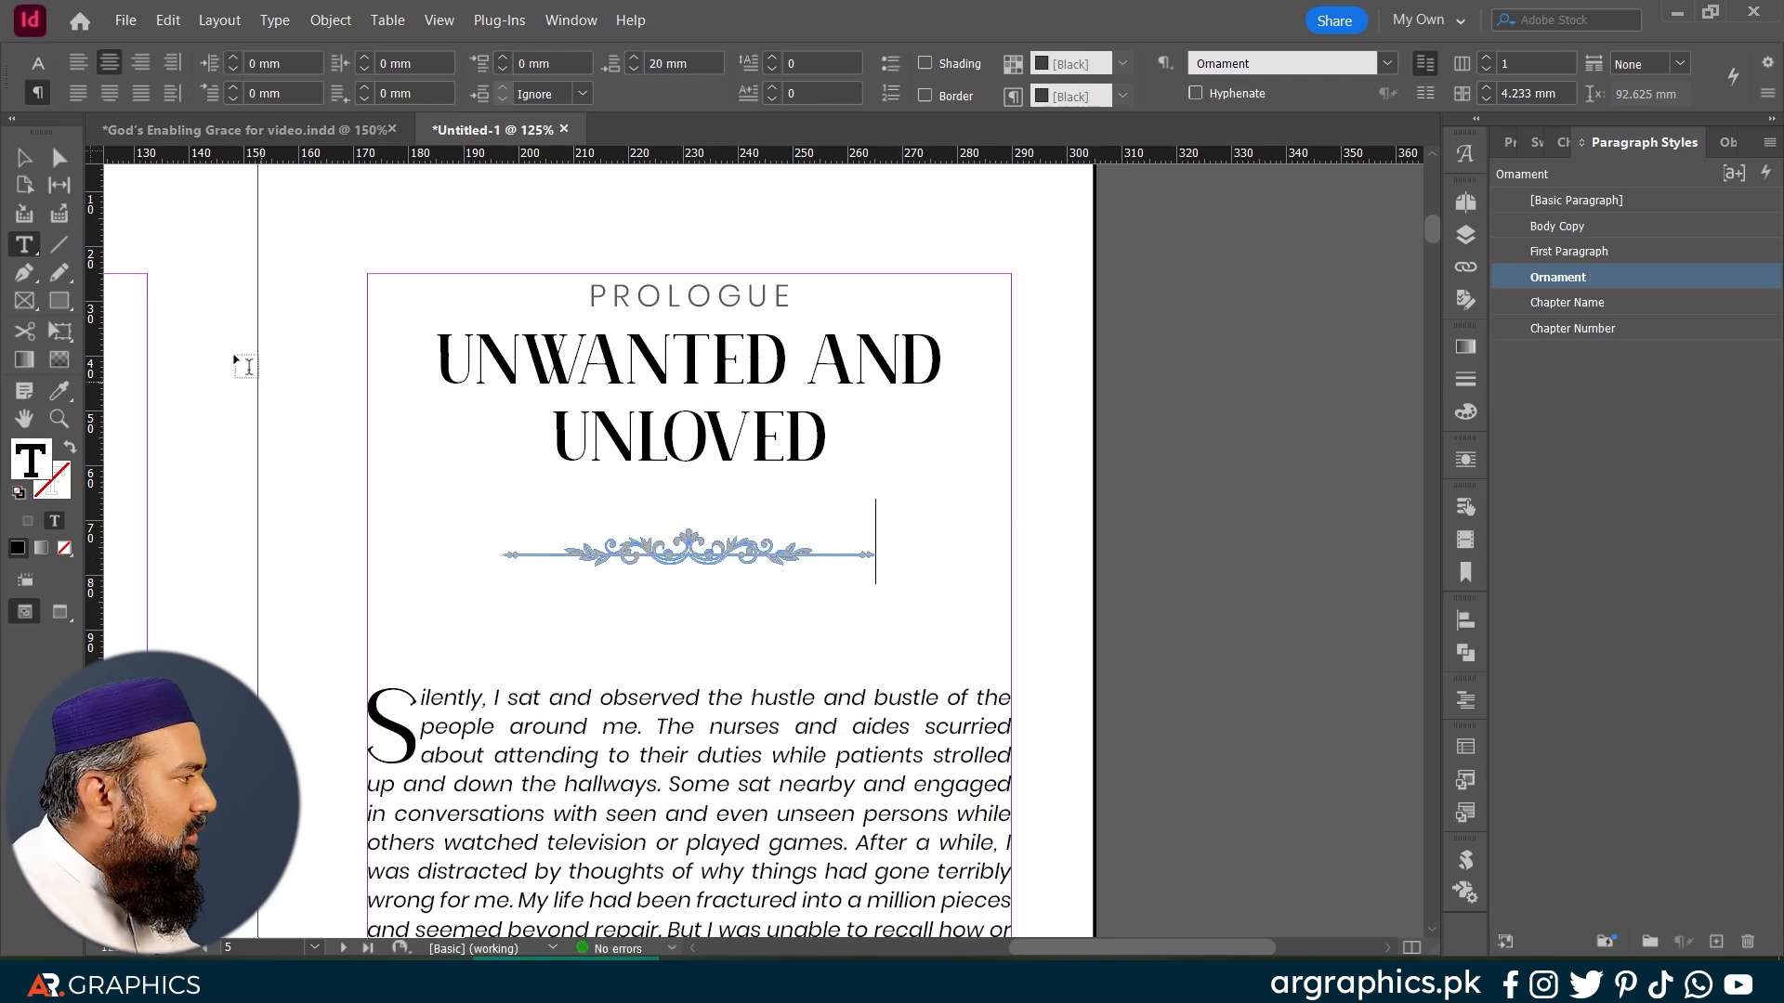
# Step: Recolour the Prologue ornament with a new CMYK process swatch of C=0 M=0 Y=0 K=40
pyautogui.click(23, 157)
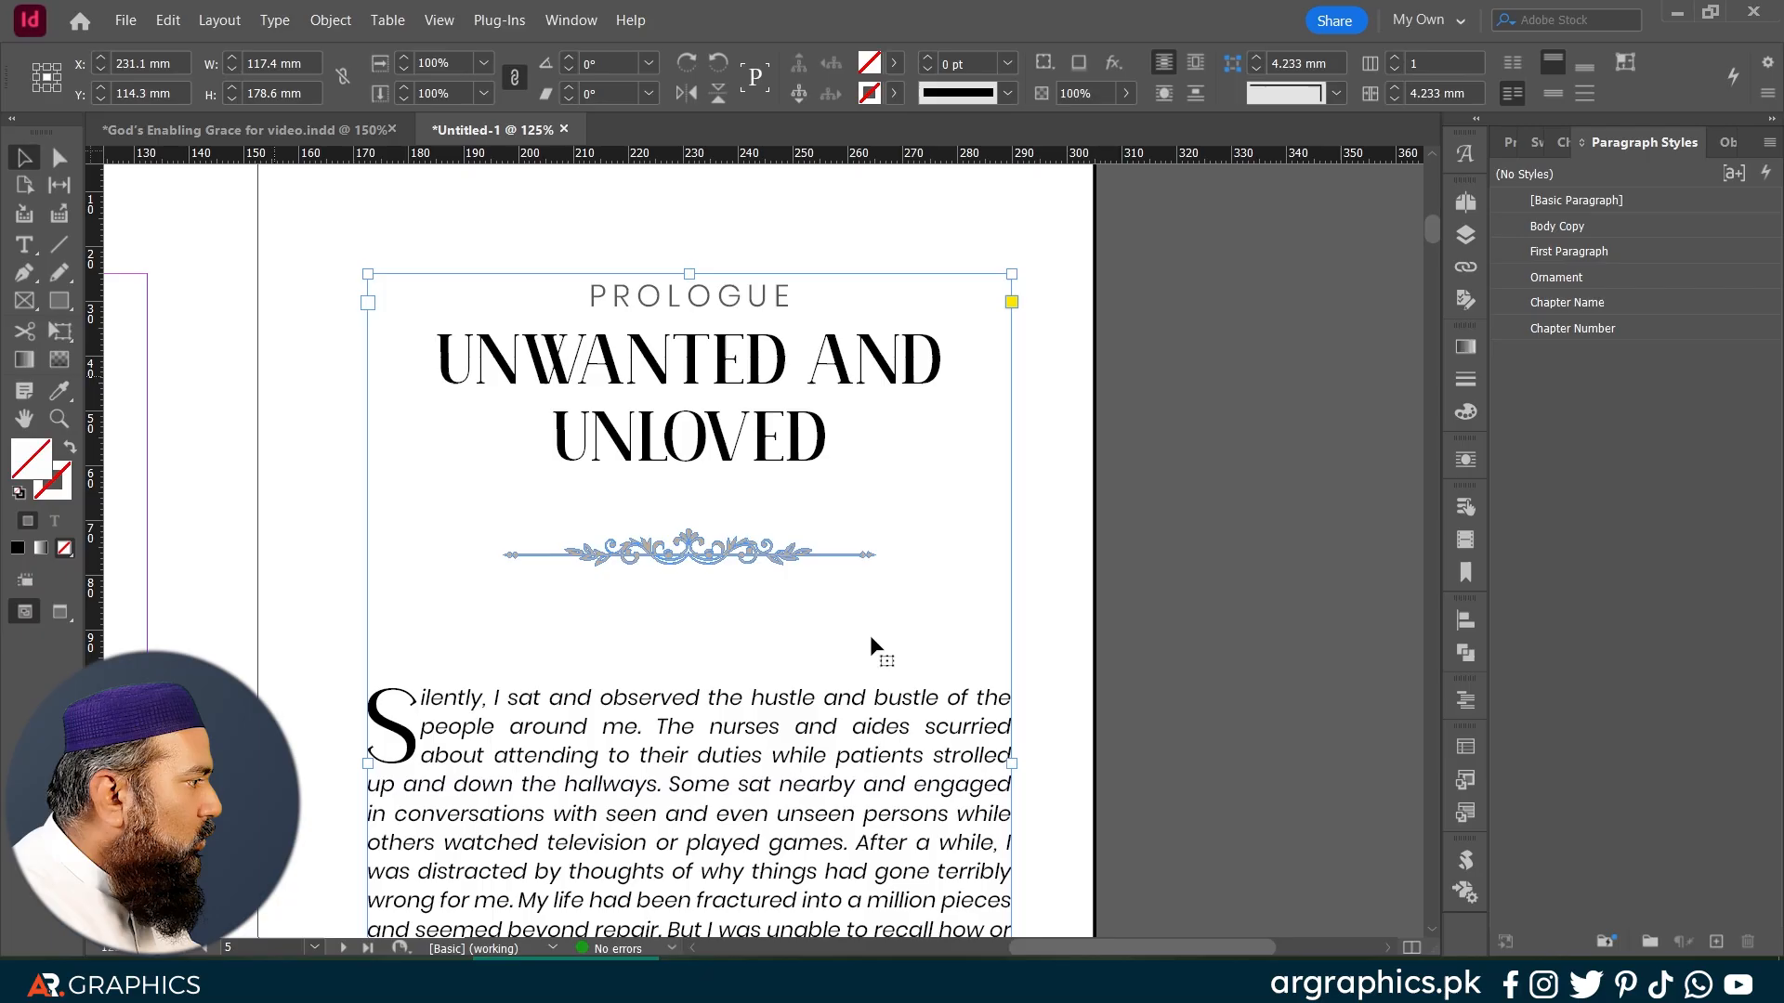
pyautogui.click(692, 548)
pyautogui.click(1537, 143)
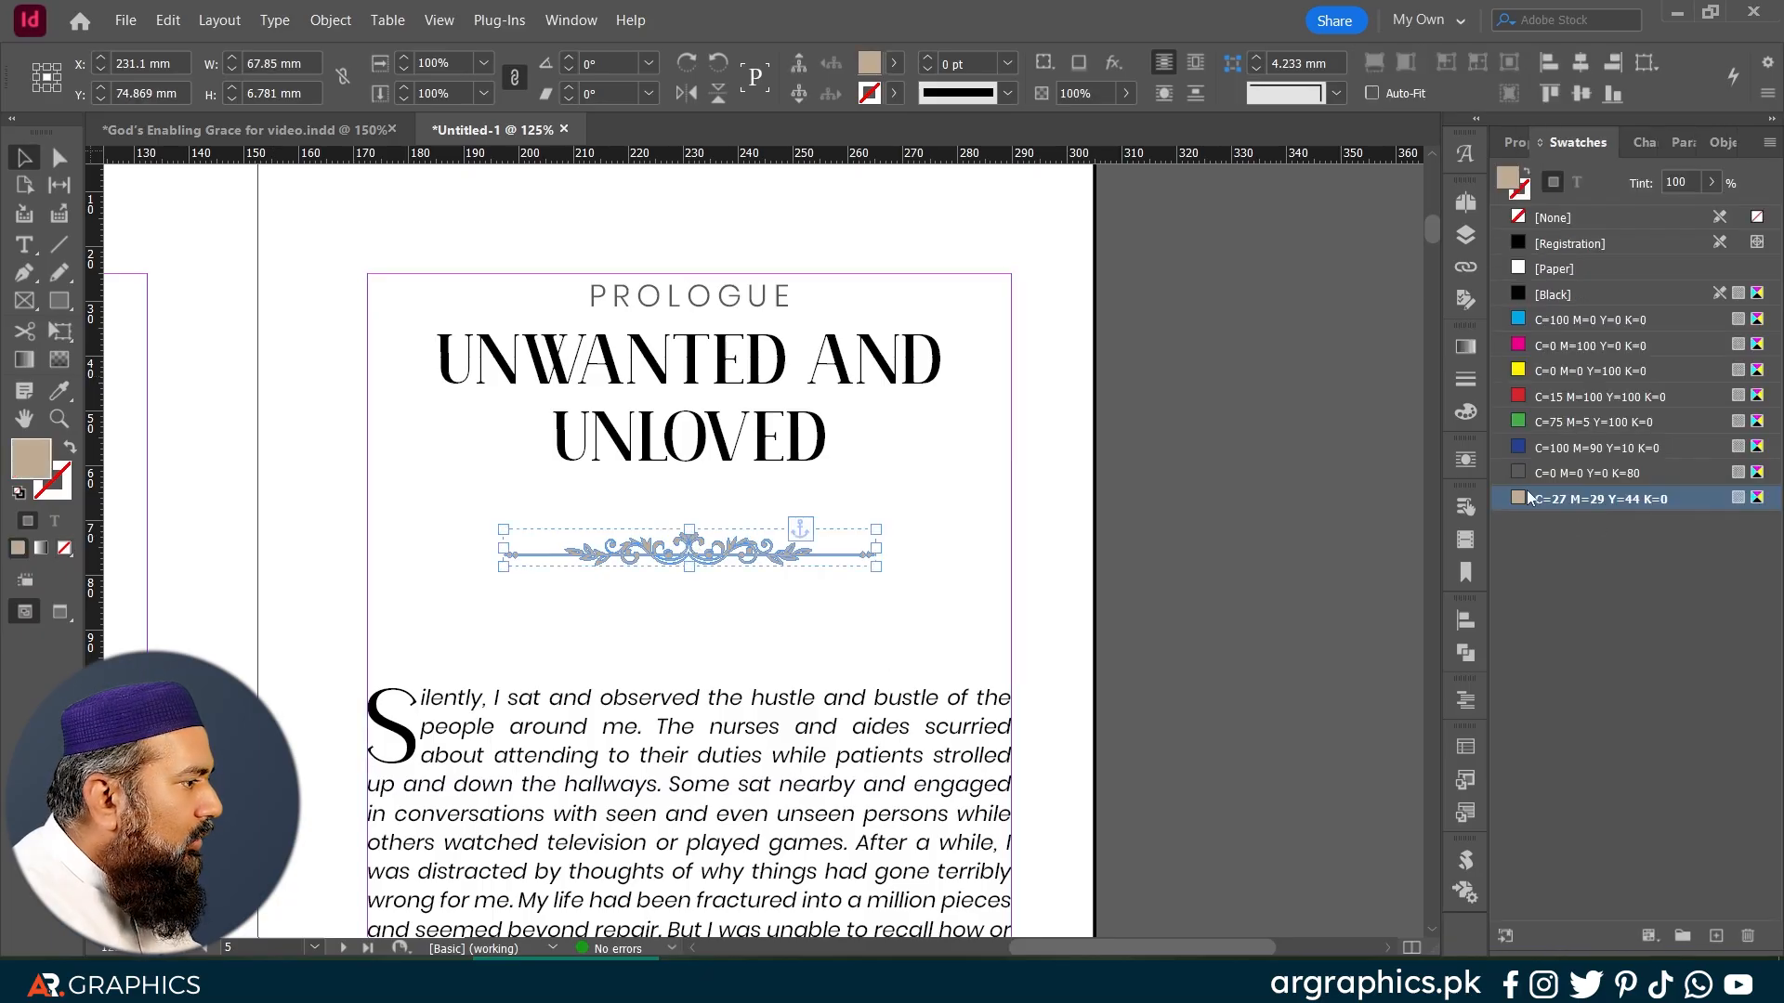
pyautogui.click(1529, 472)
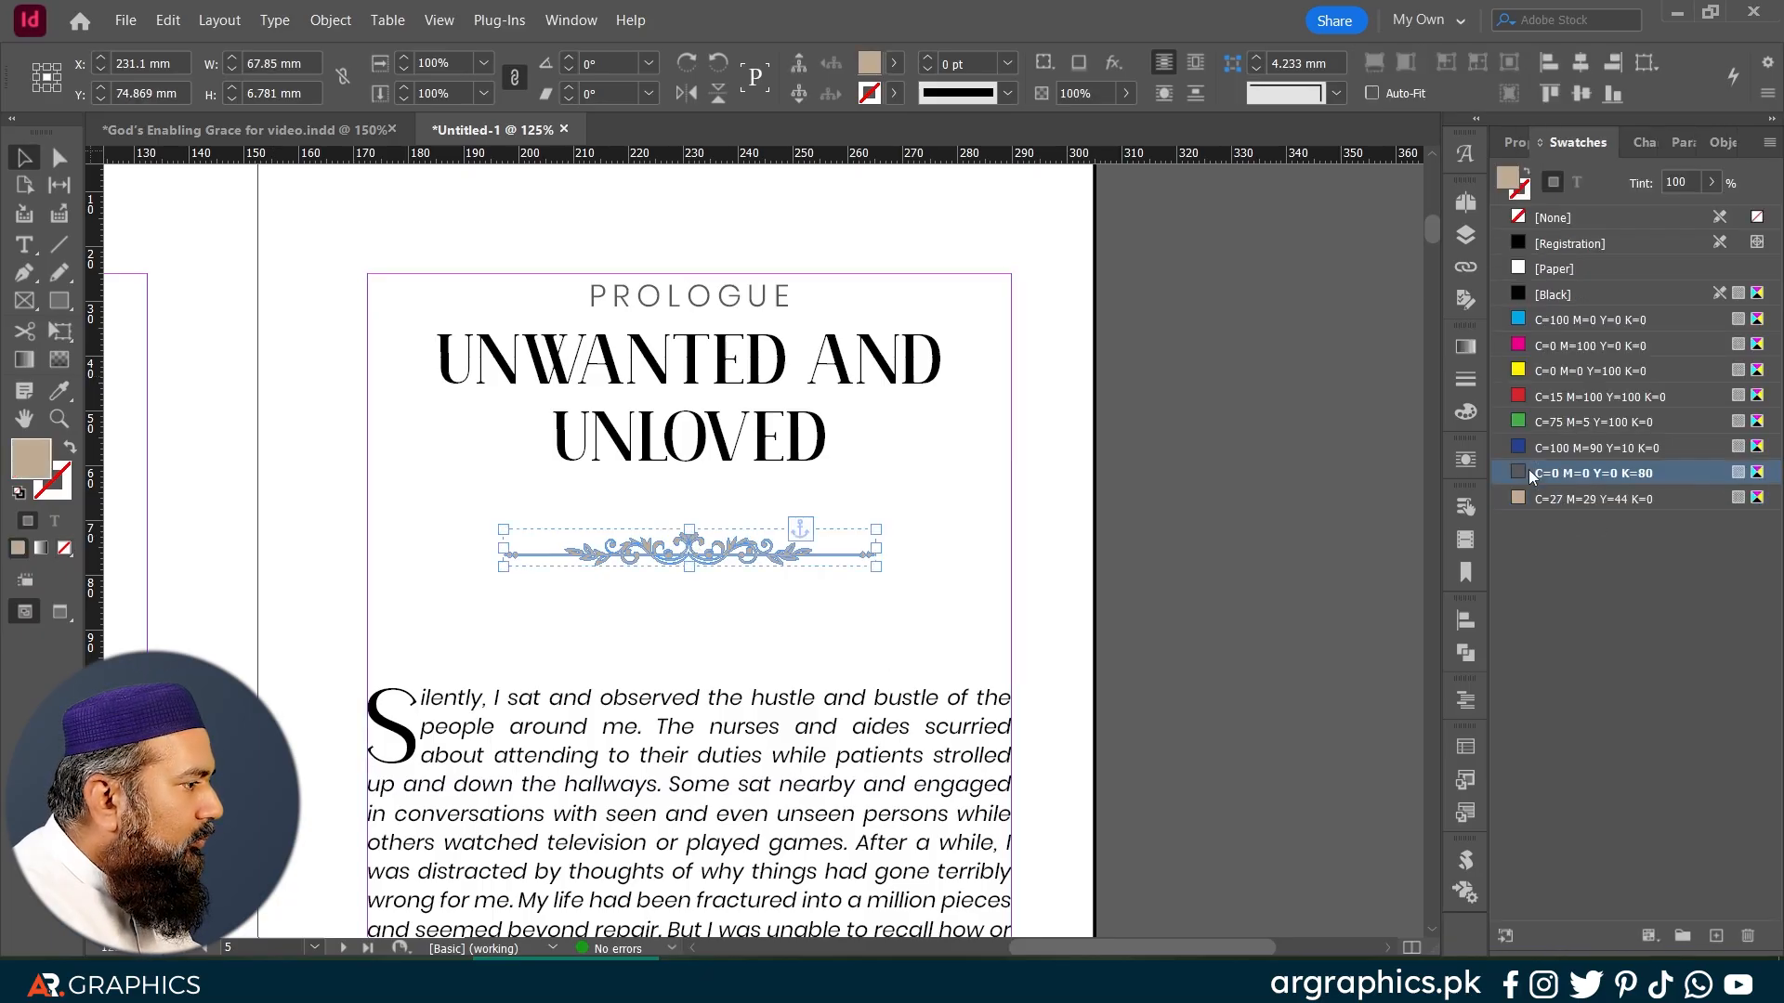
pyautogui.keyDown('alt'); pyautogui.click(1716, 940); pyautogui.keyUp('alt')
pyautogui.moveTo(816, 539); pyautogui.dragTo(838, 536)
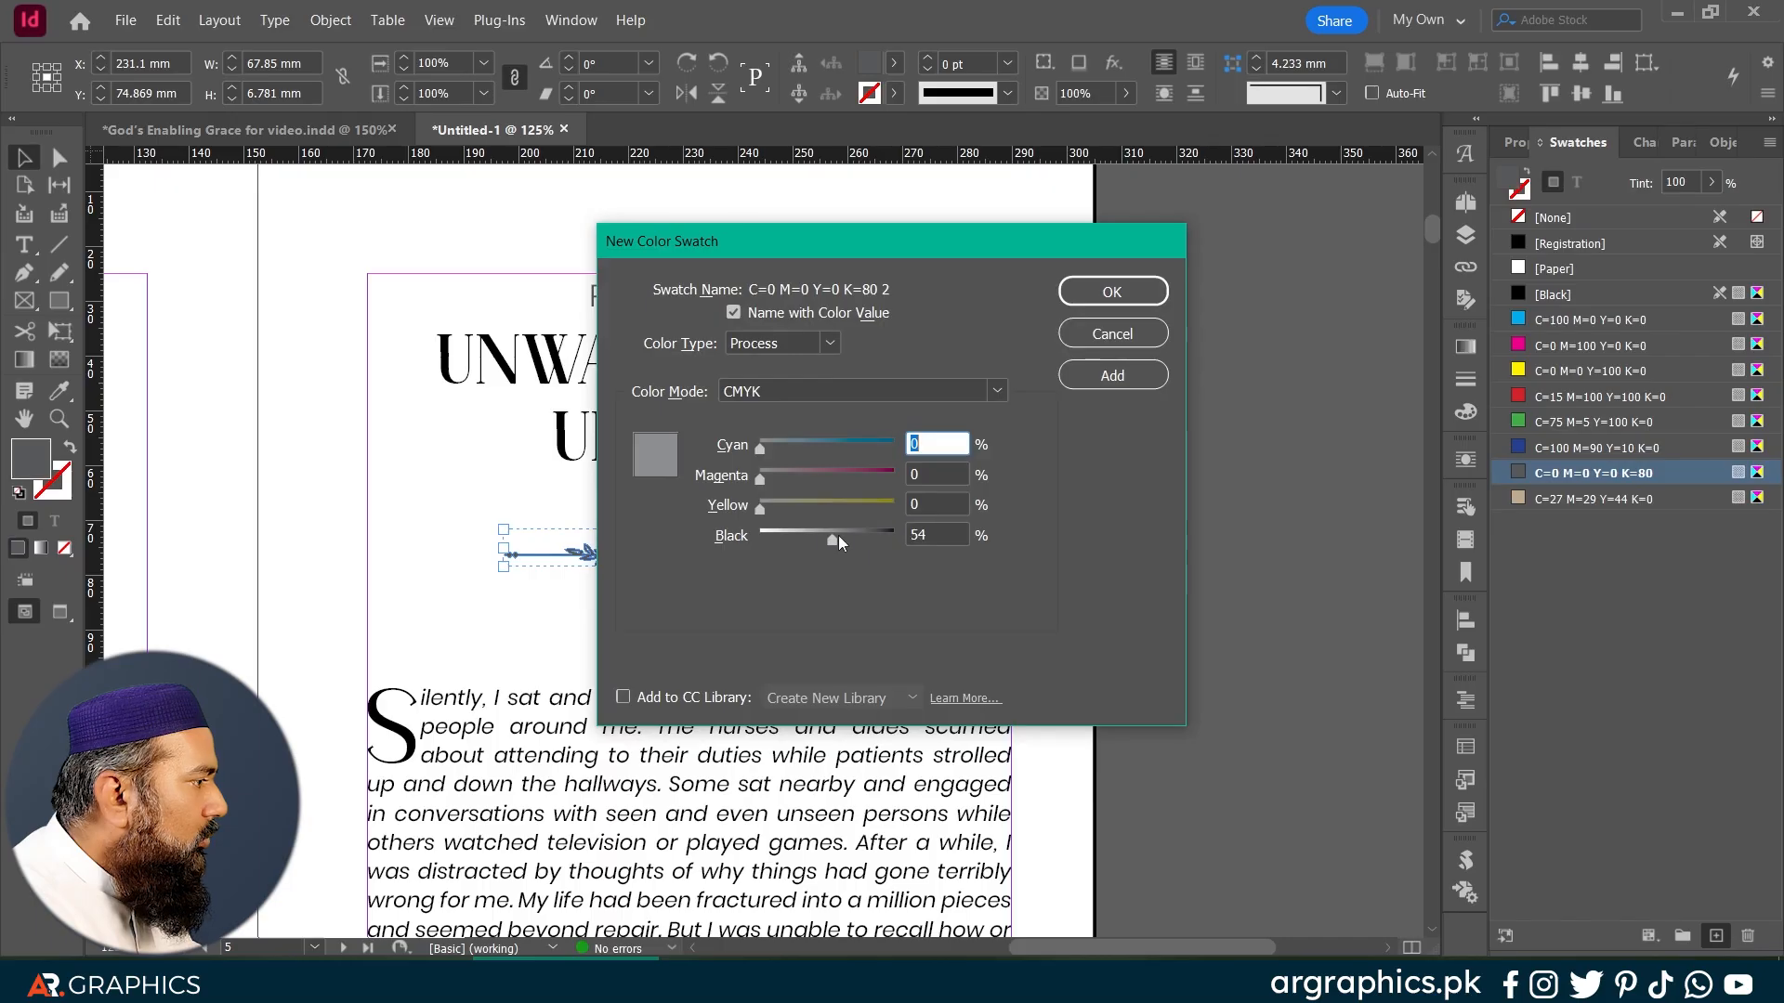
pyautogui.doubleClick(937, 536)
pyautogui.write('40')
pyautogui.press('Return')
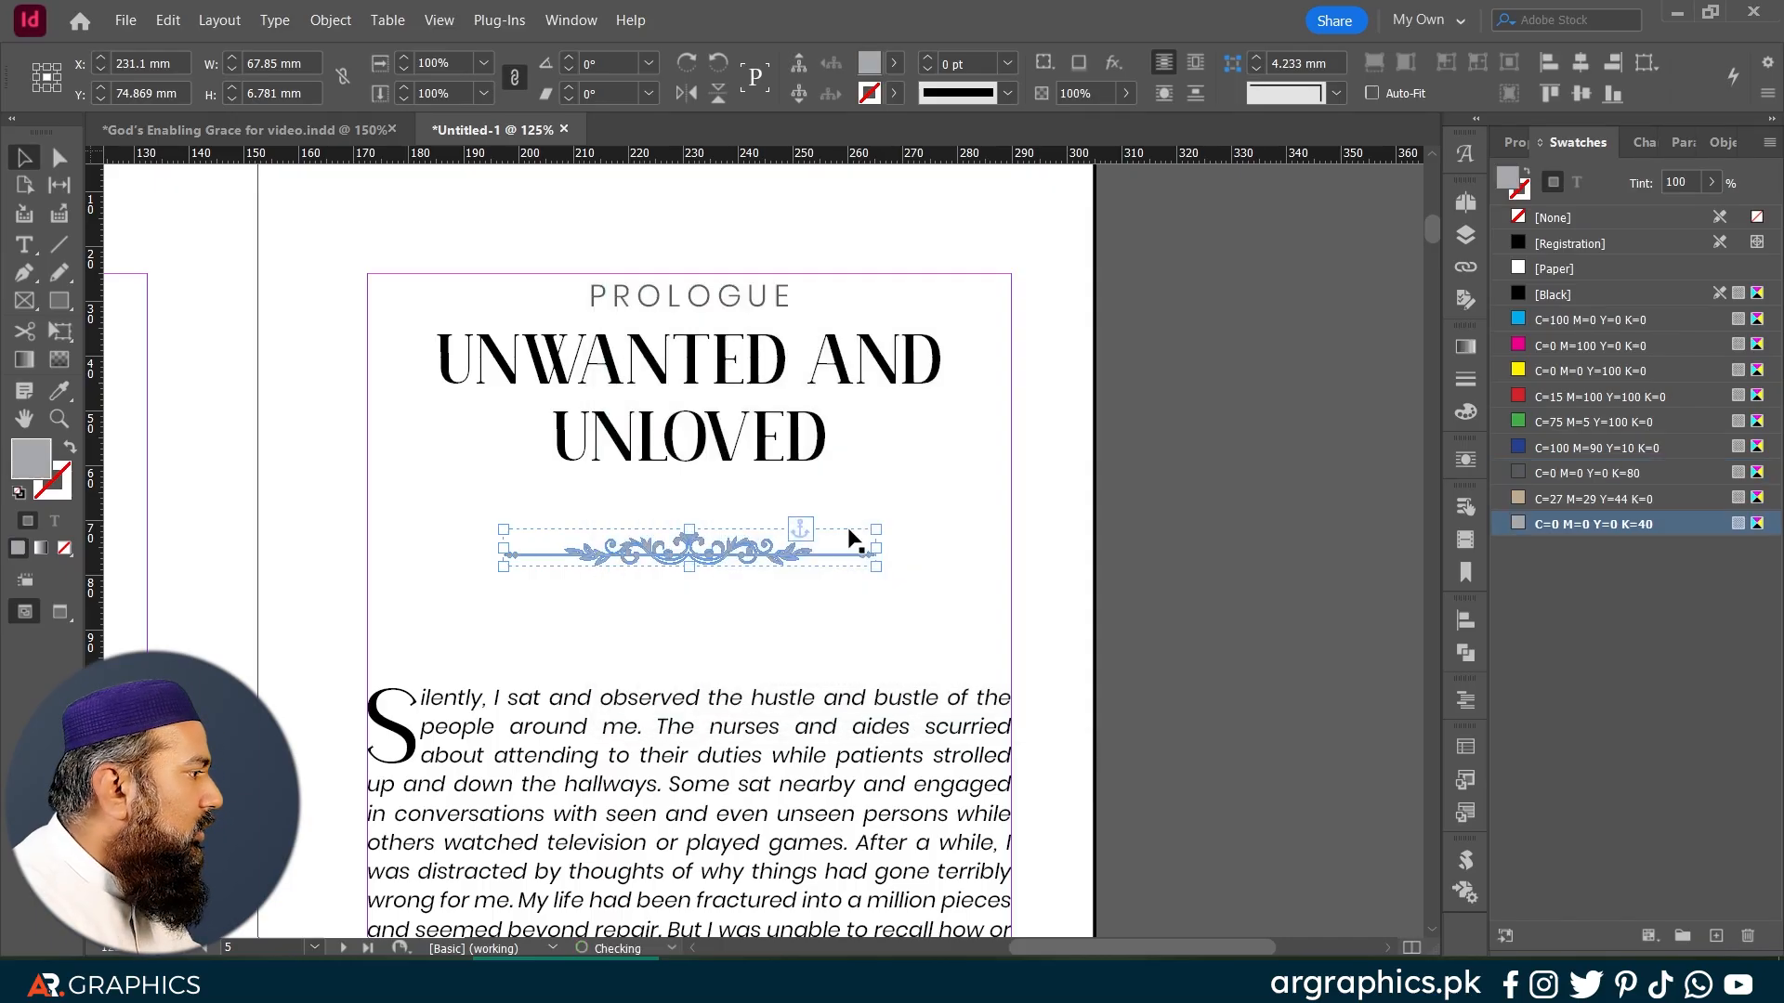
# Step: Preview the Prologue page without frame edges and guides, and examine the ornament's colour and the spacing around it
pyautogui.click(1176, 580)
pyautogui.press('w')
pyautogui.hscroll(-3, 1180, 585)
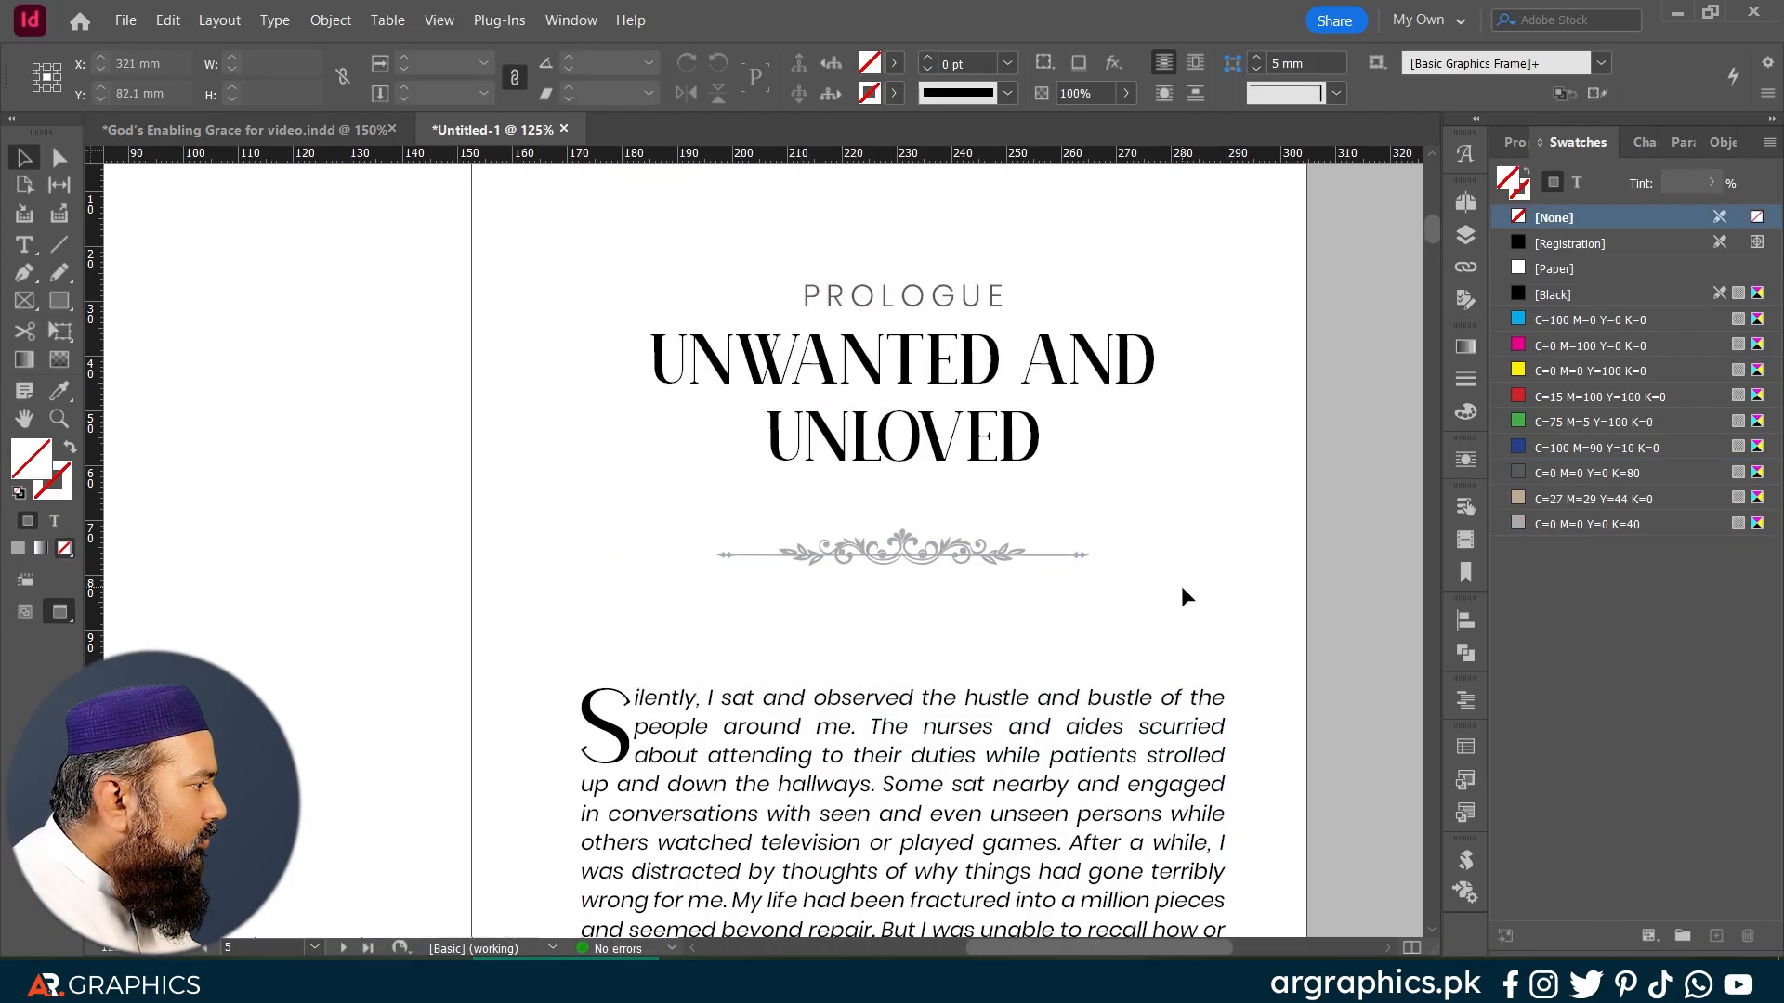
pyautogui.hscroll(2, 1179, 585)
pyautogui.scroll(-1, 1180, 585)
pyautogui.scroll(1, 1178, 595)
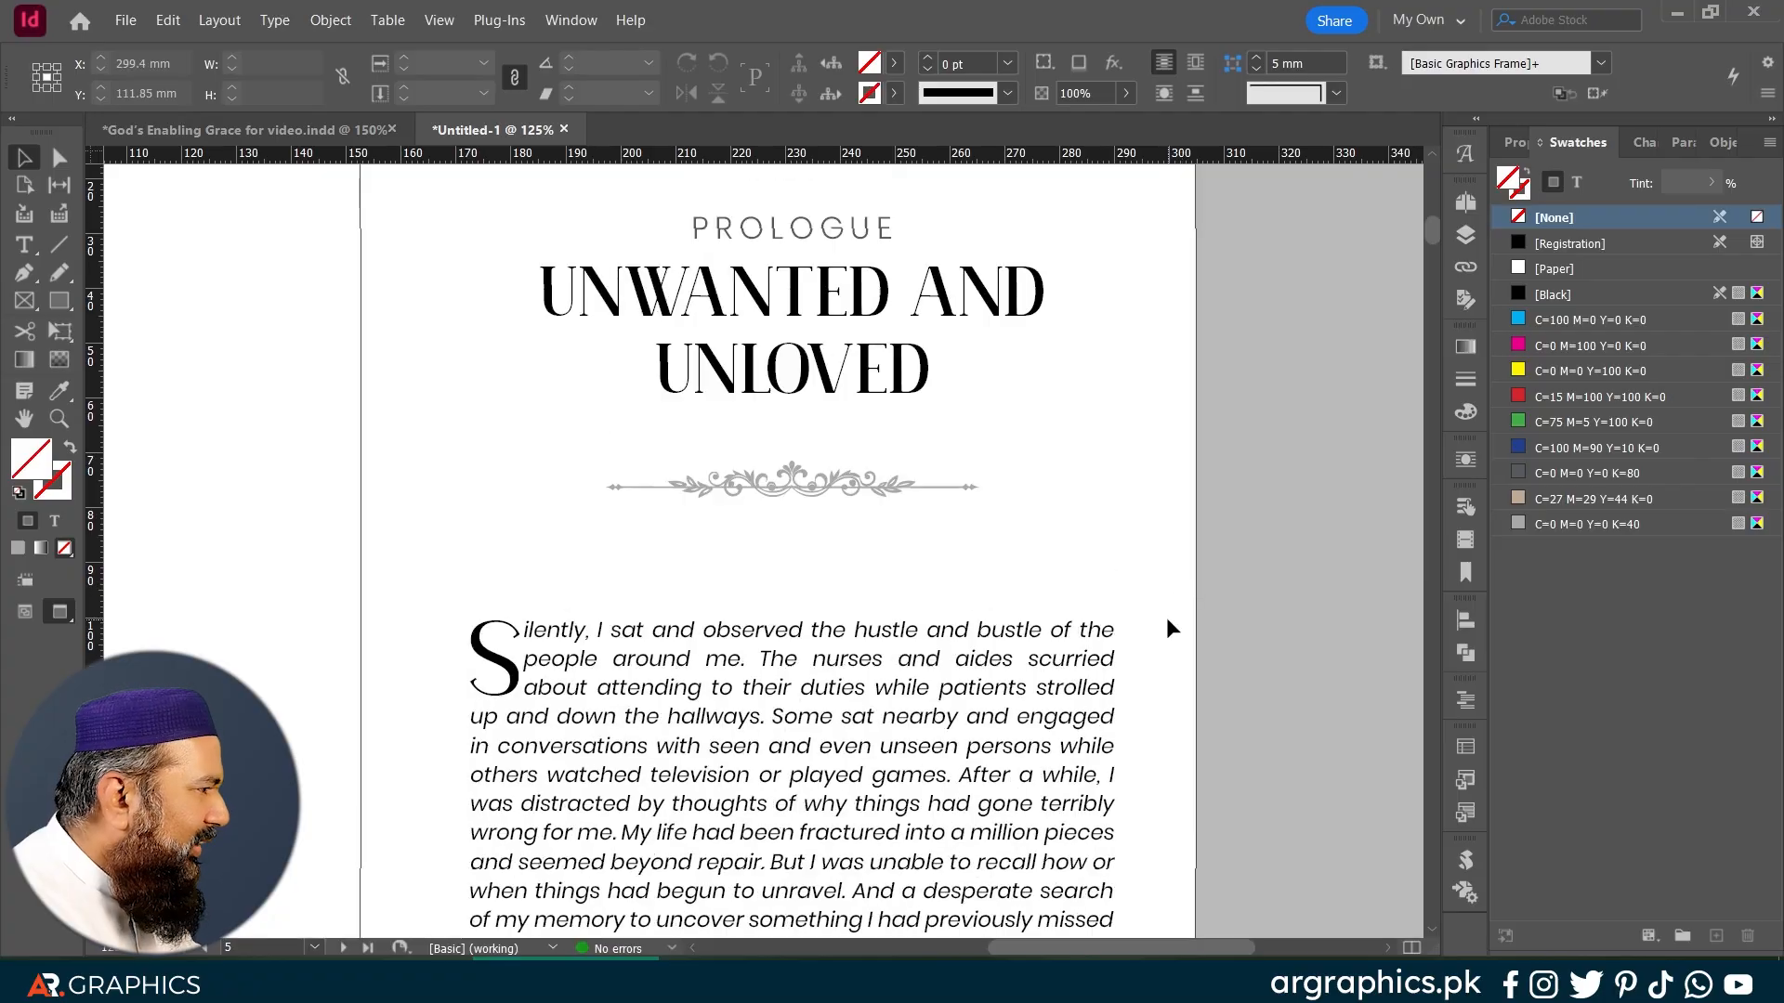
pyautogui.press('w')
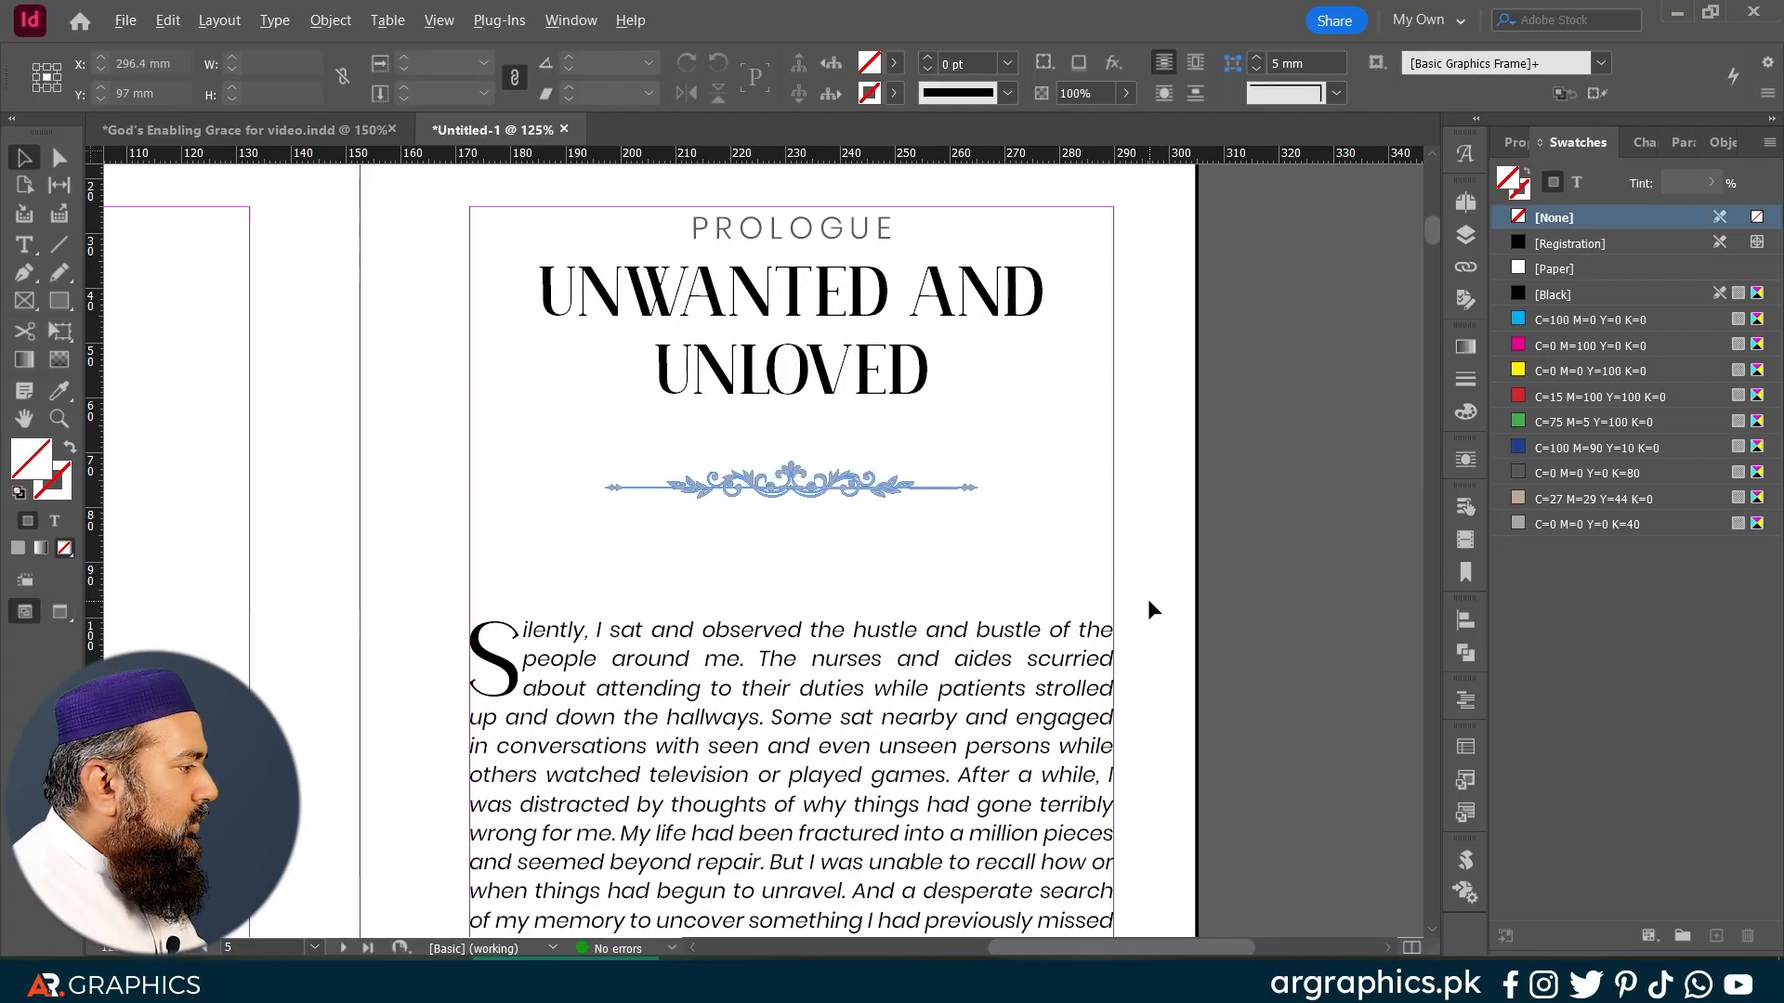
pyautogui.scroll(-1, 1149, 610)
pyautogui.scroll(-3, 1147, 612)
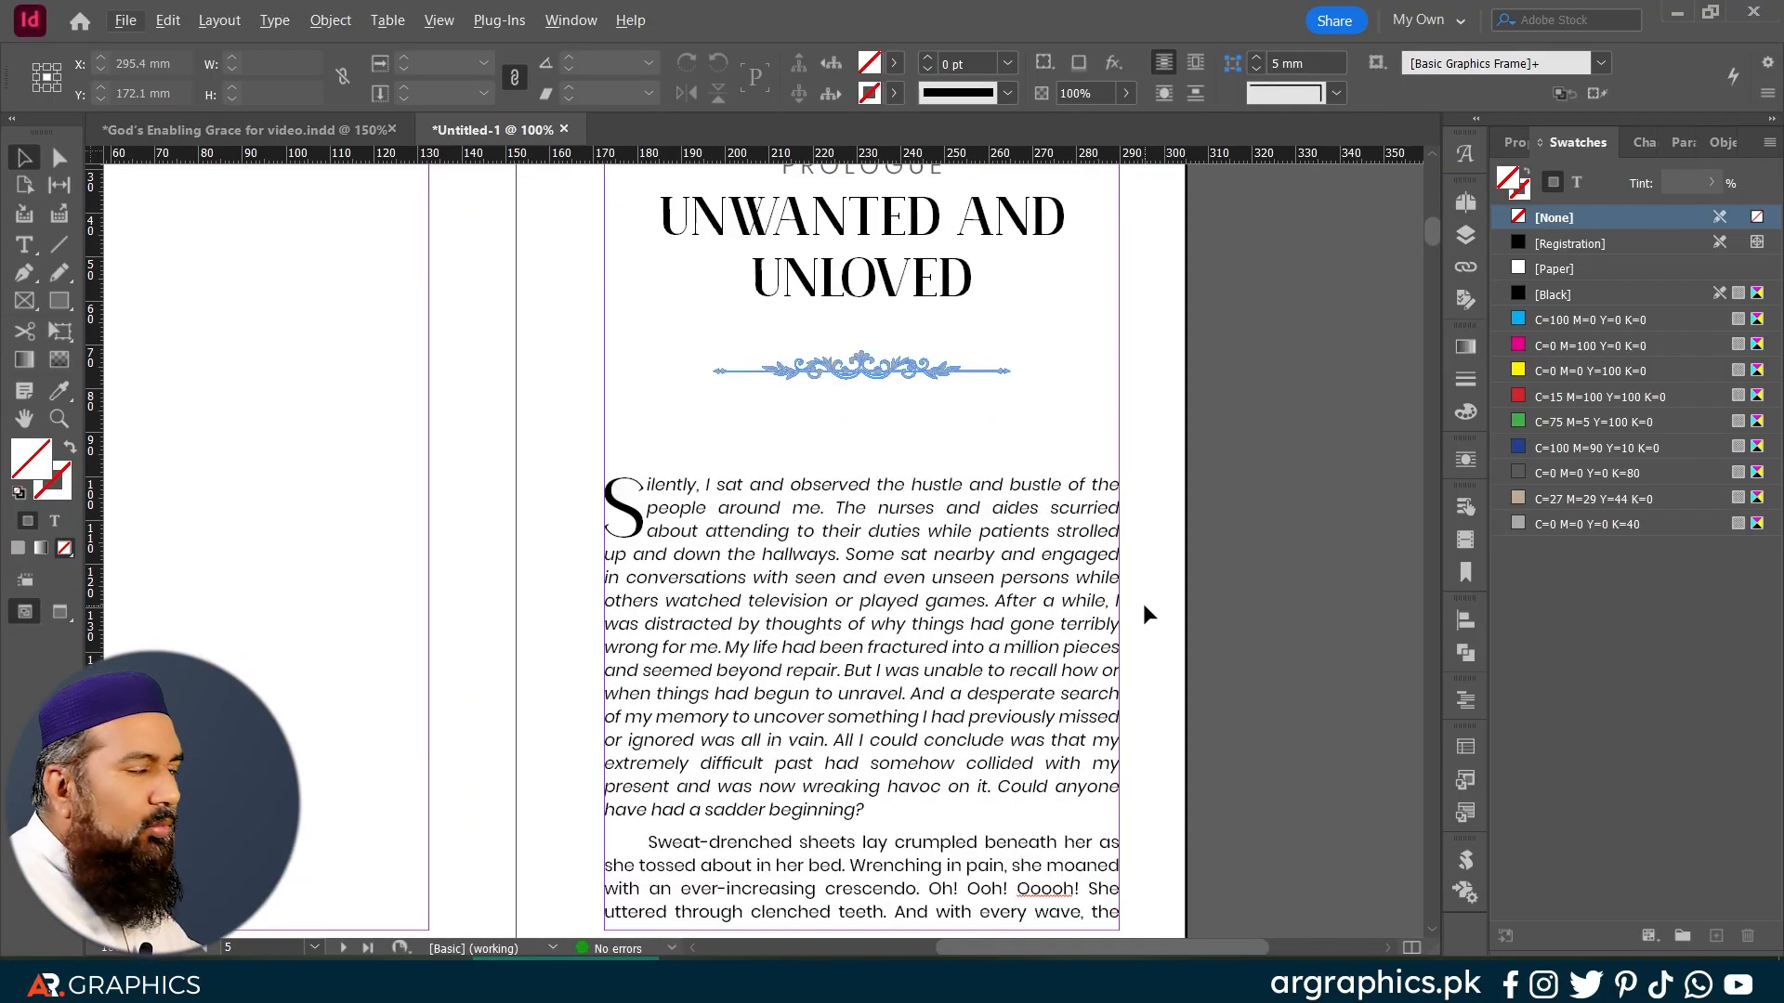
pyautogui.scroll(3, 1154, 651)
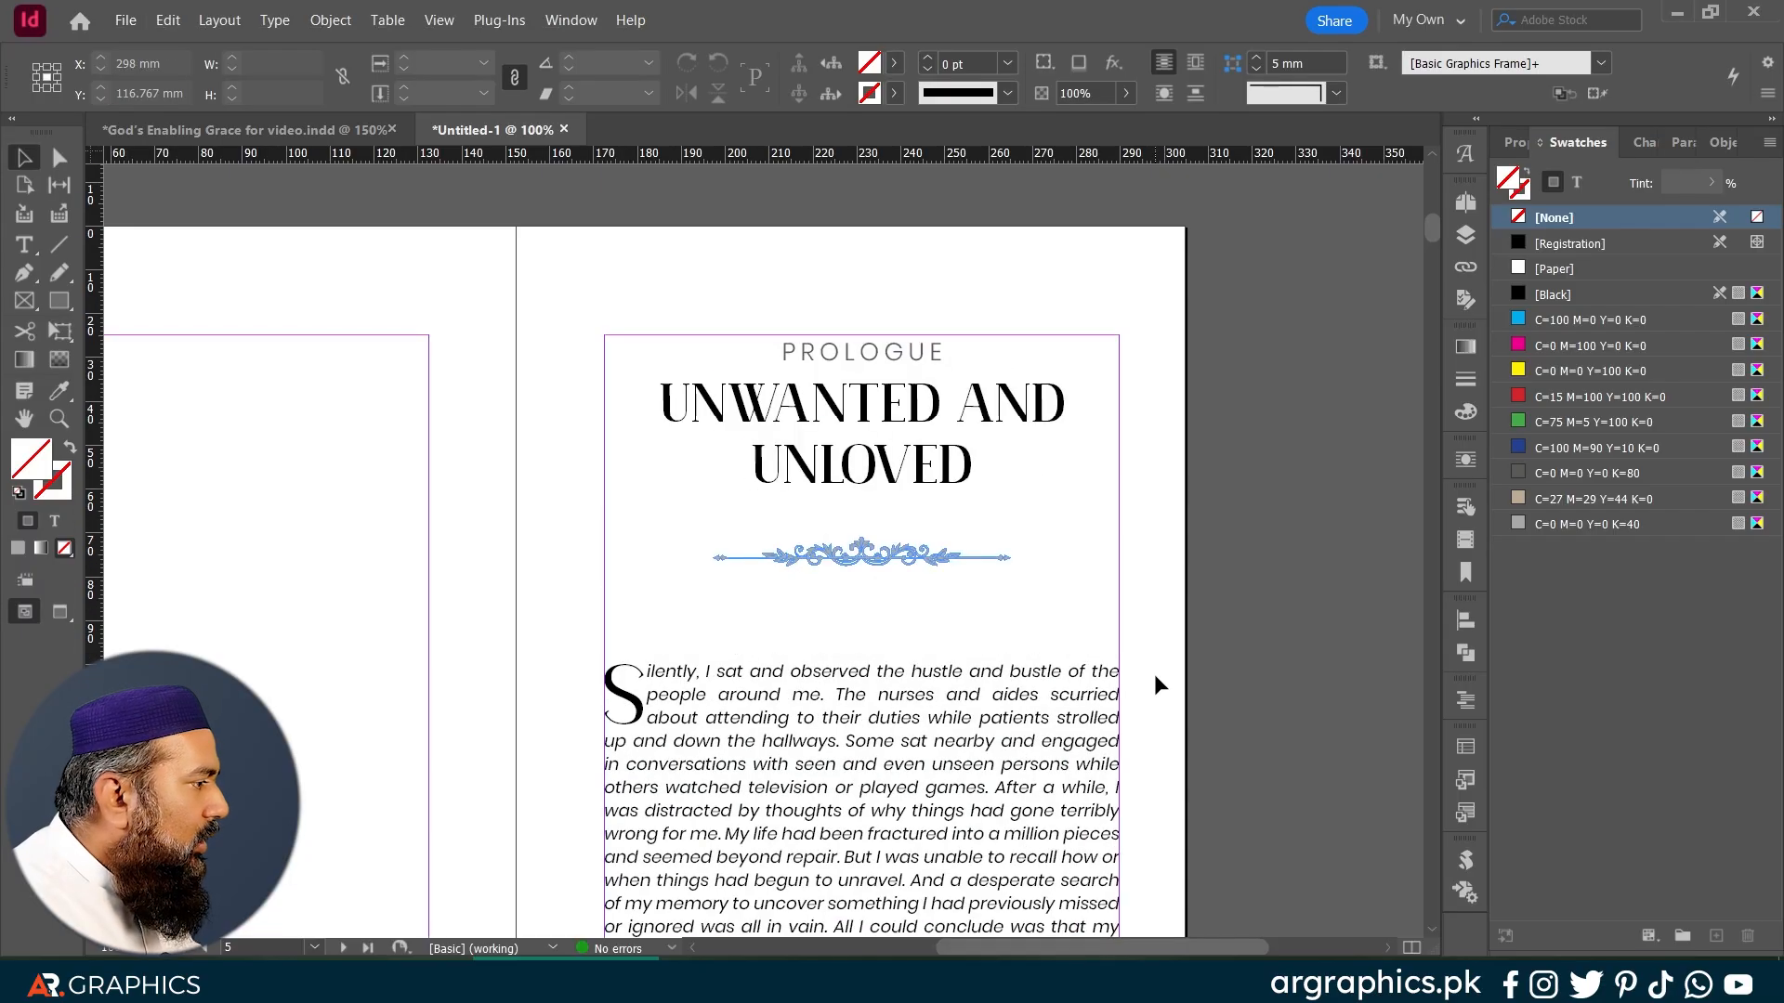
# Step: Check the Prologue frame in "God's Enabling Grace for video.indd" and lower the upper edge of Untitled-1's Prologue frame, leaving it 158.5 mm high
pyautogui.click(1005, 390)
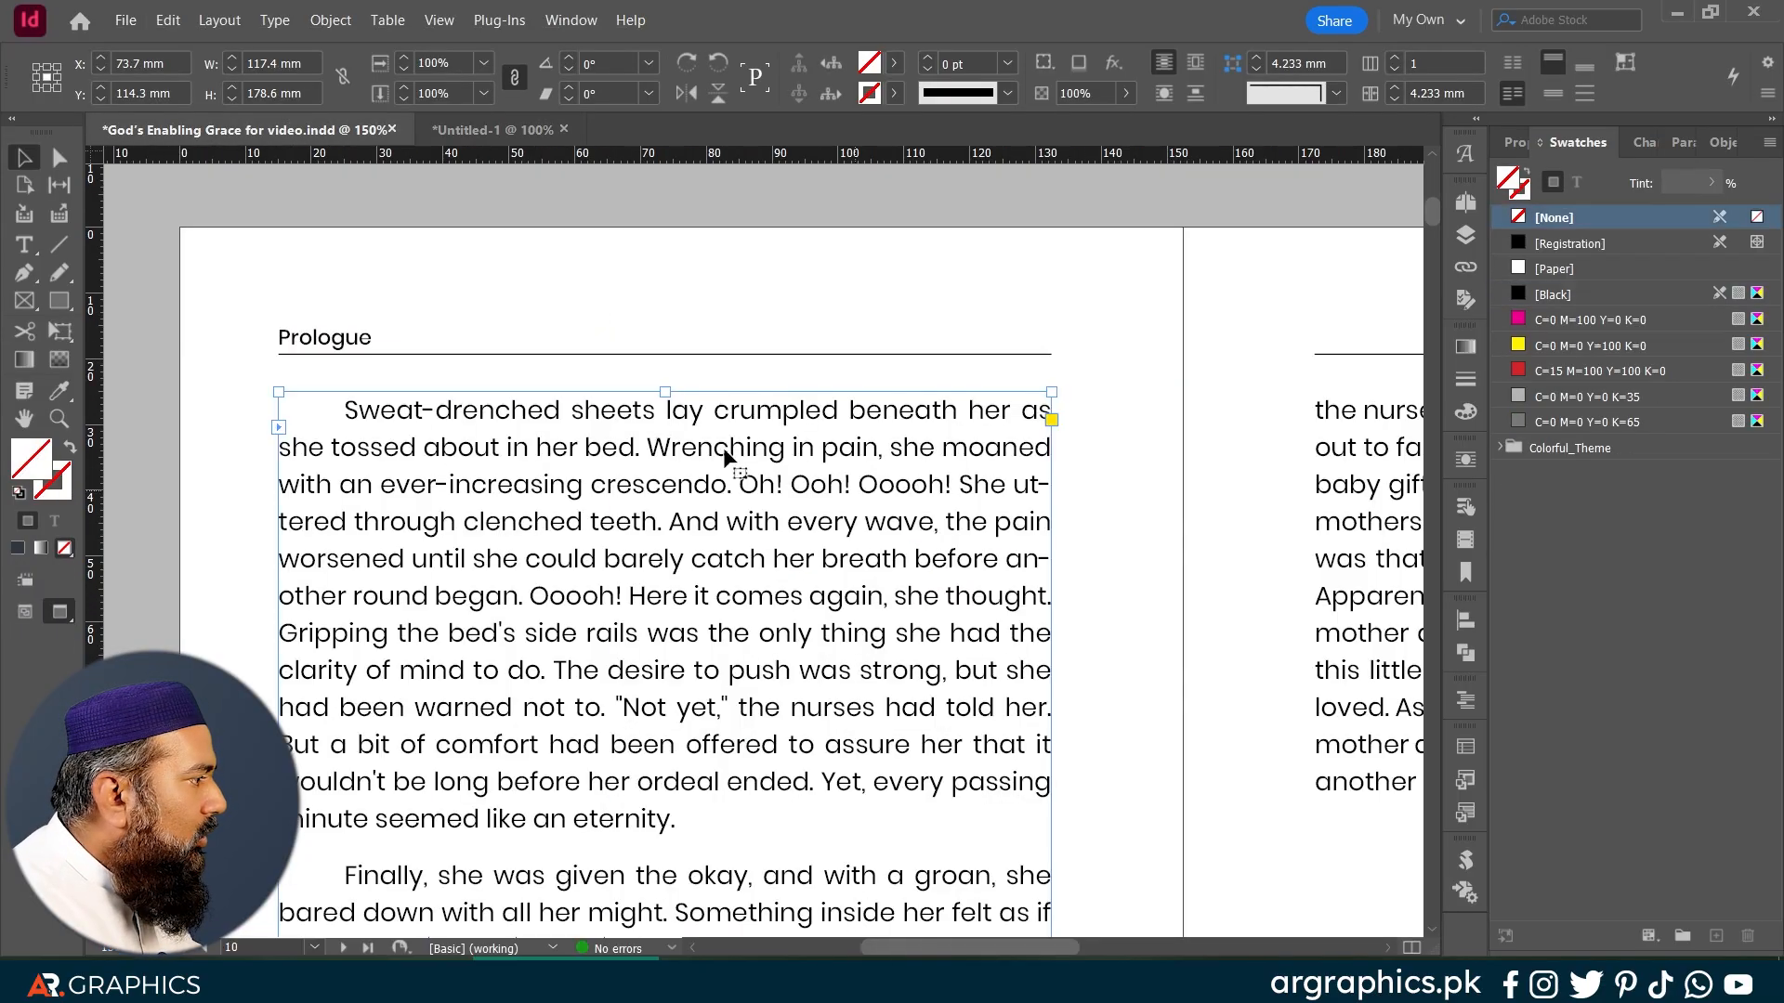
pyautogui.hscroll(5, 836, 557)
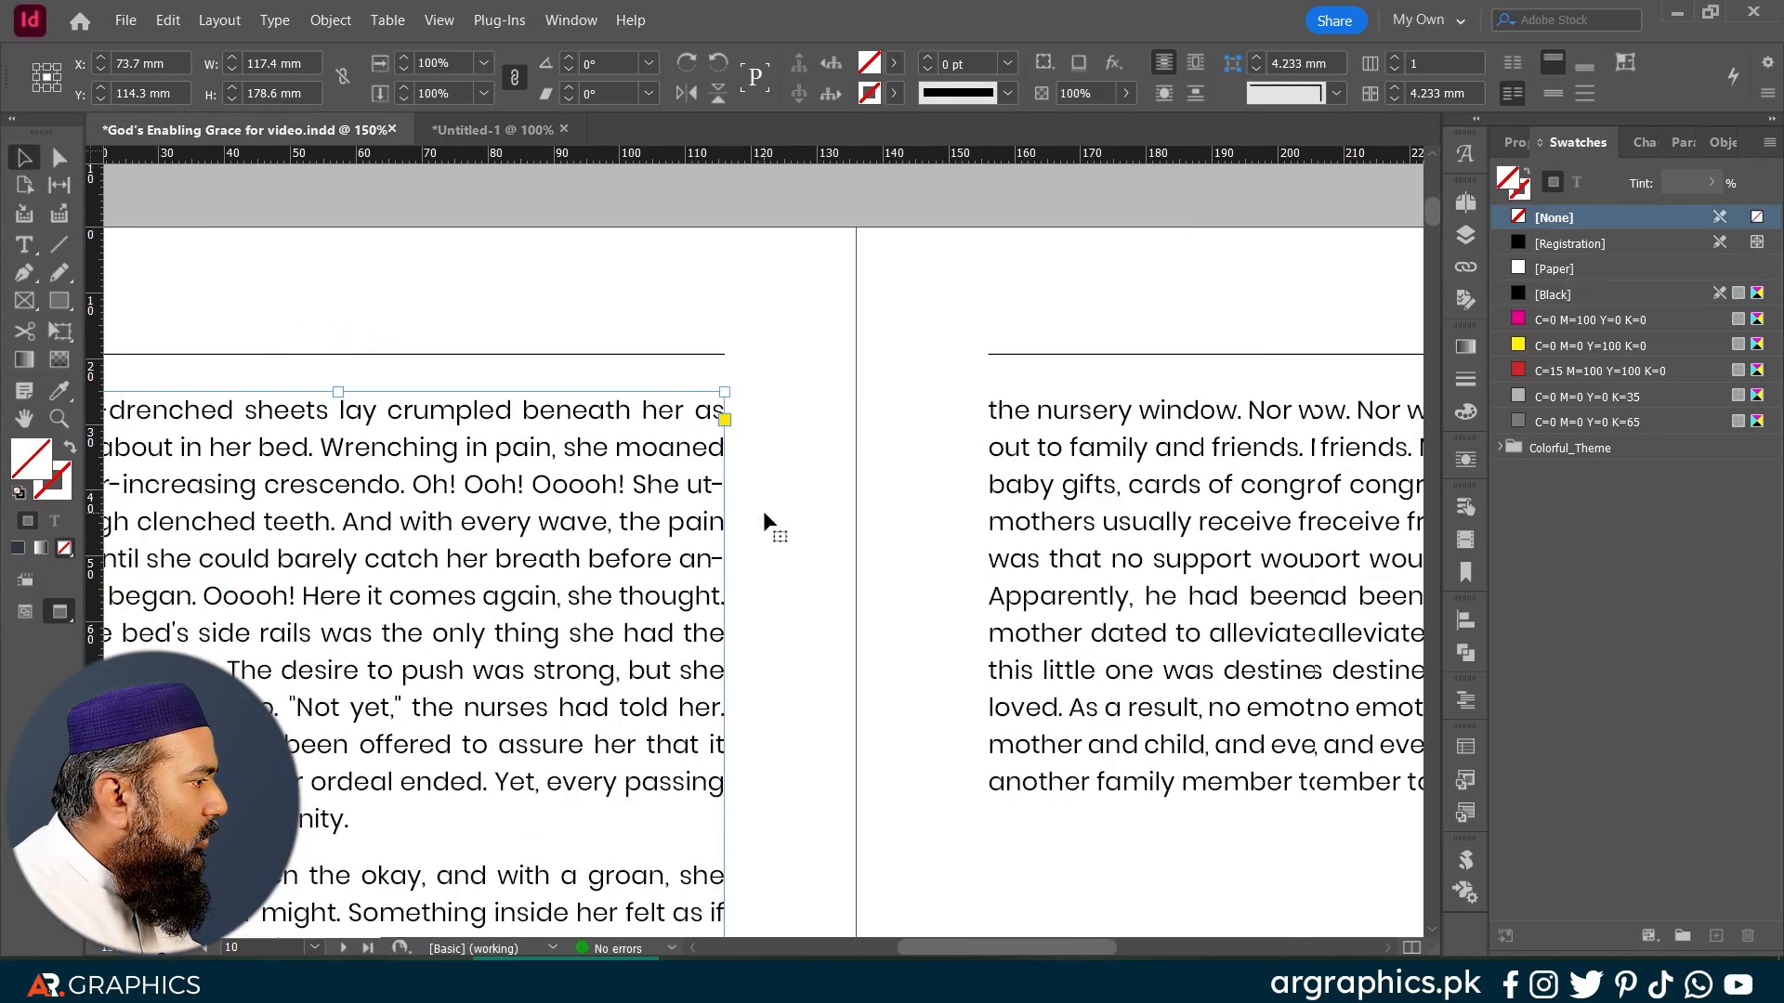
pyautogui.scroll(5, 999, 604)
pyautogui.scroll(5, 999, 603)
pyautogui.click(1083, 366)
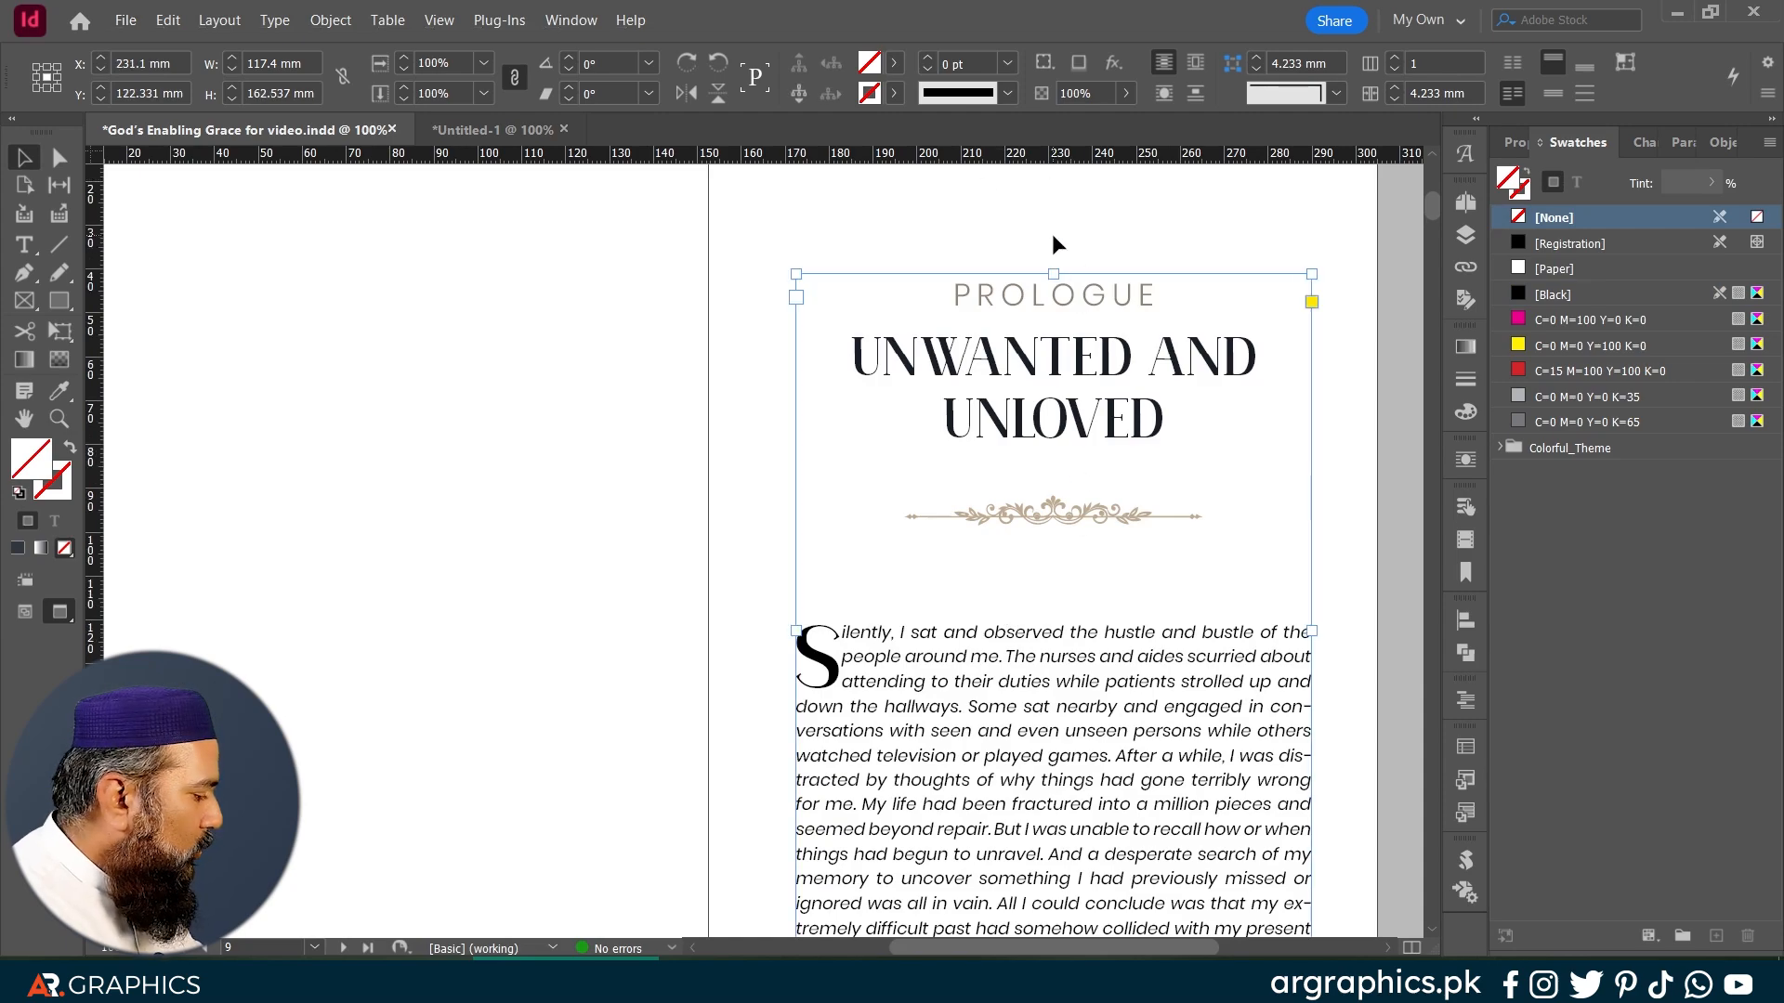
pyautogui.press('w')
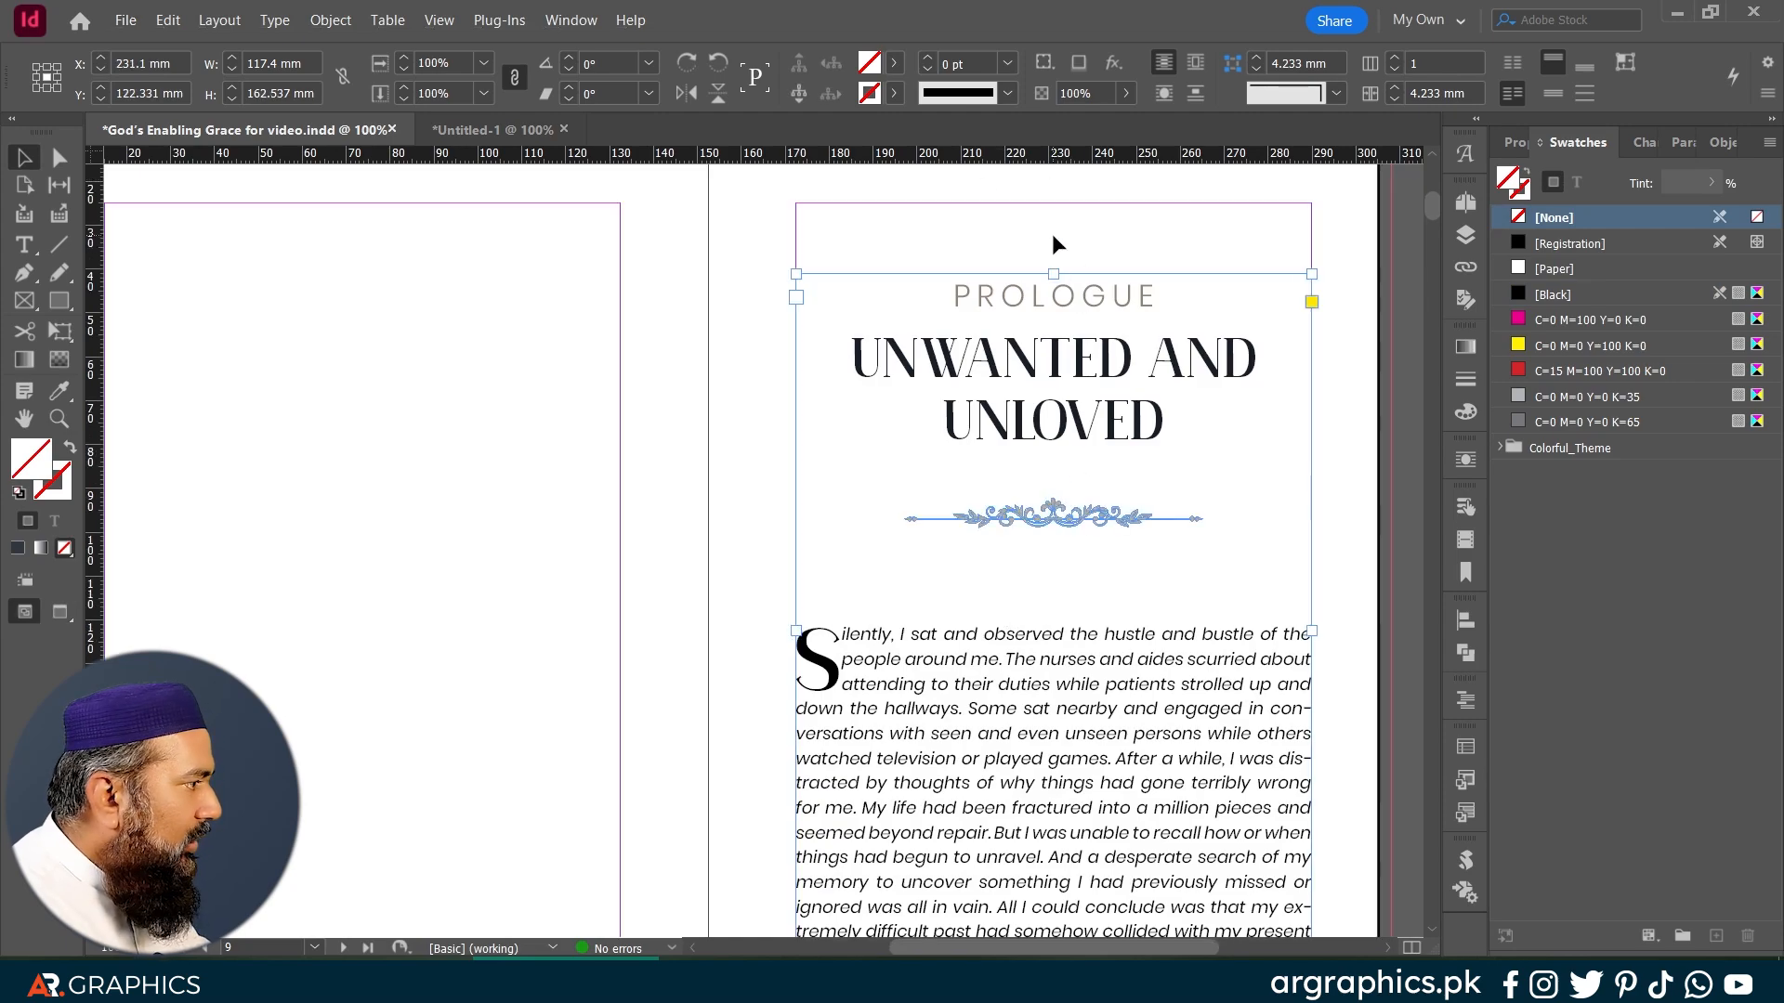
pyautogui.click(471, 129)
pyautogui.moveTo(861, 336); pyautogui.dragTo(860, 424)
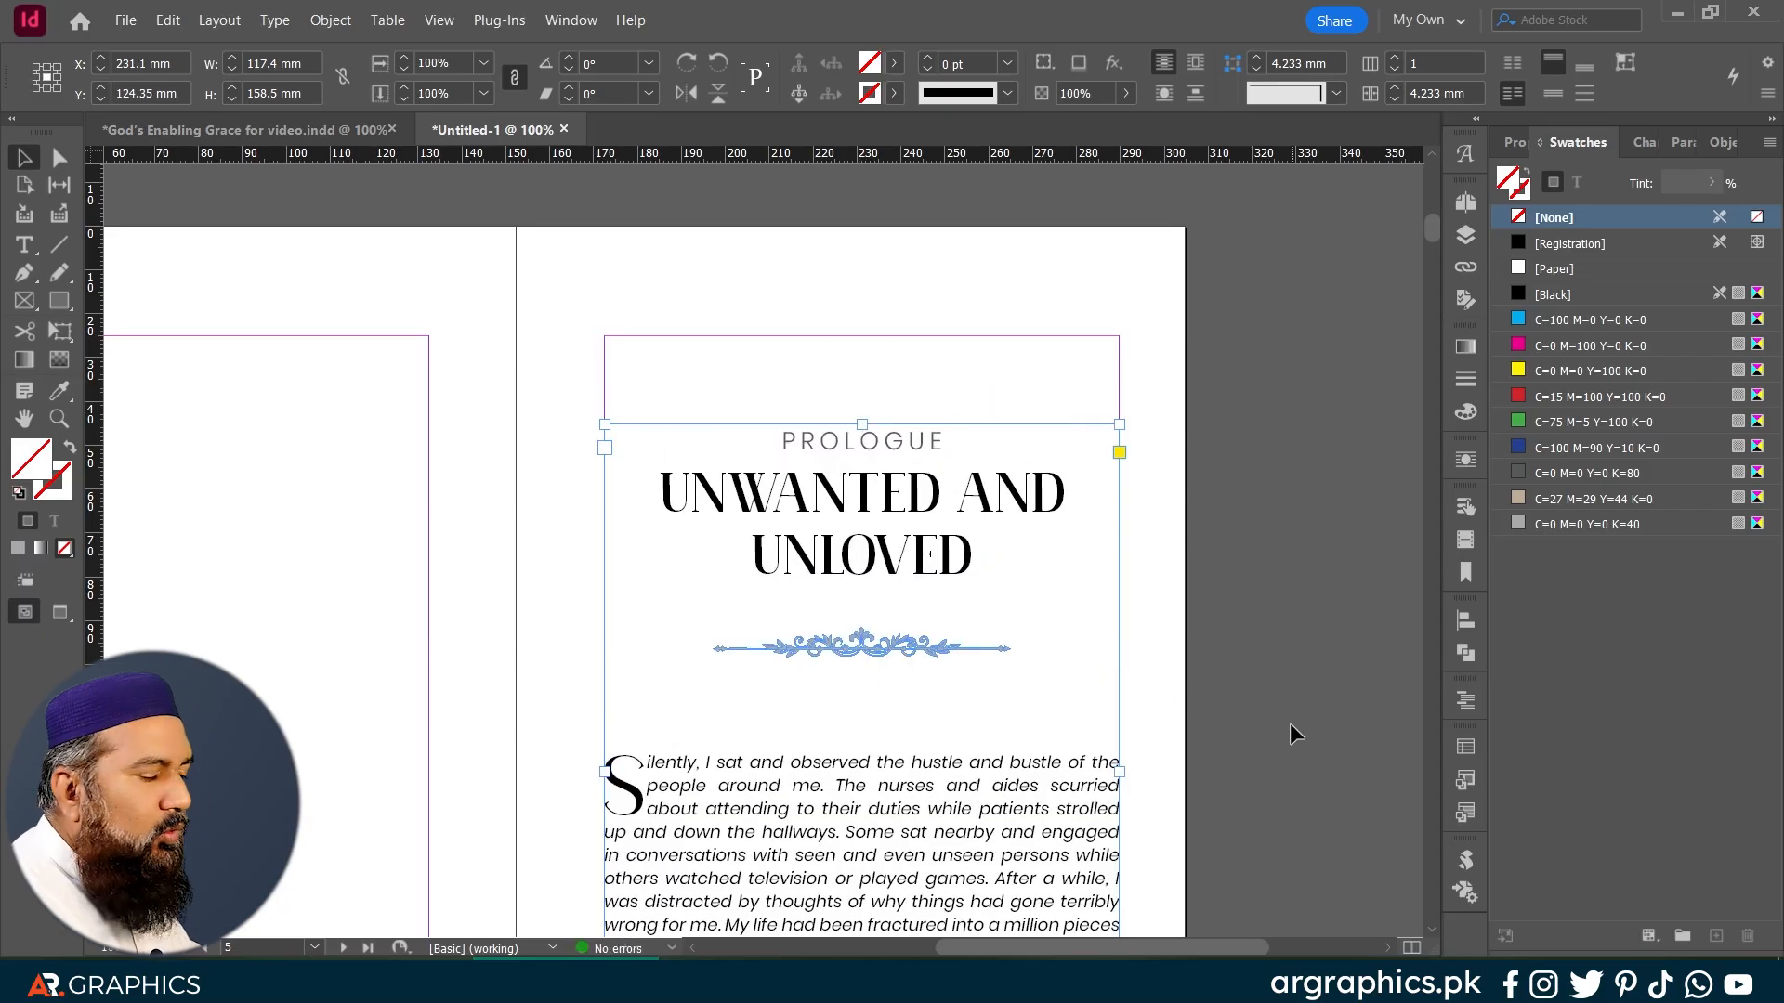
pyautogui.scroll(-3, 1142, 563)
pyautogui.scroll(2, 1143, 563)
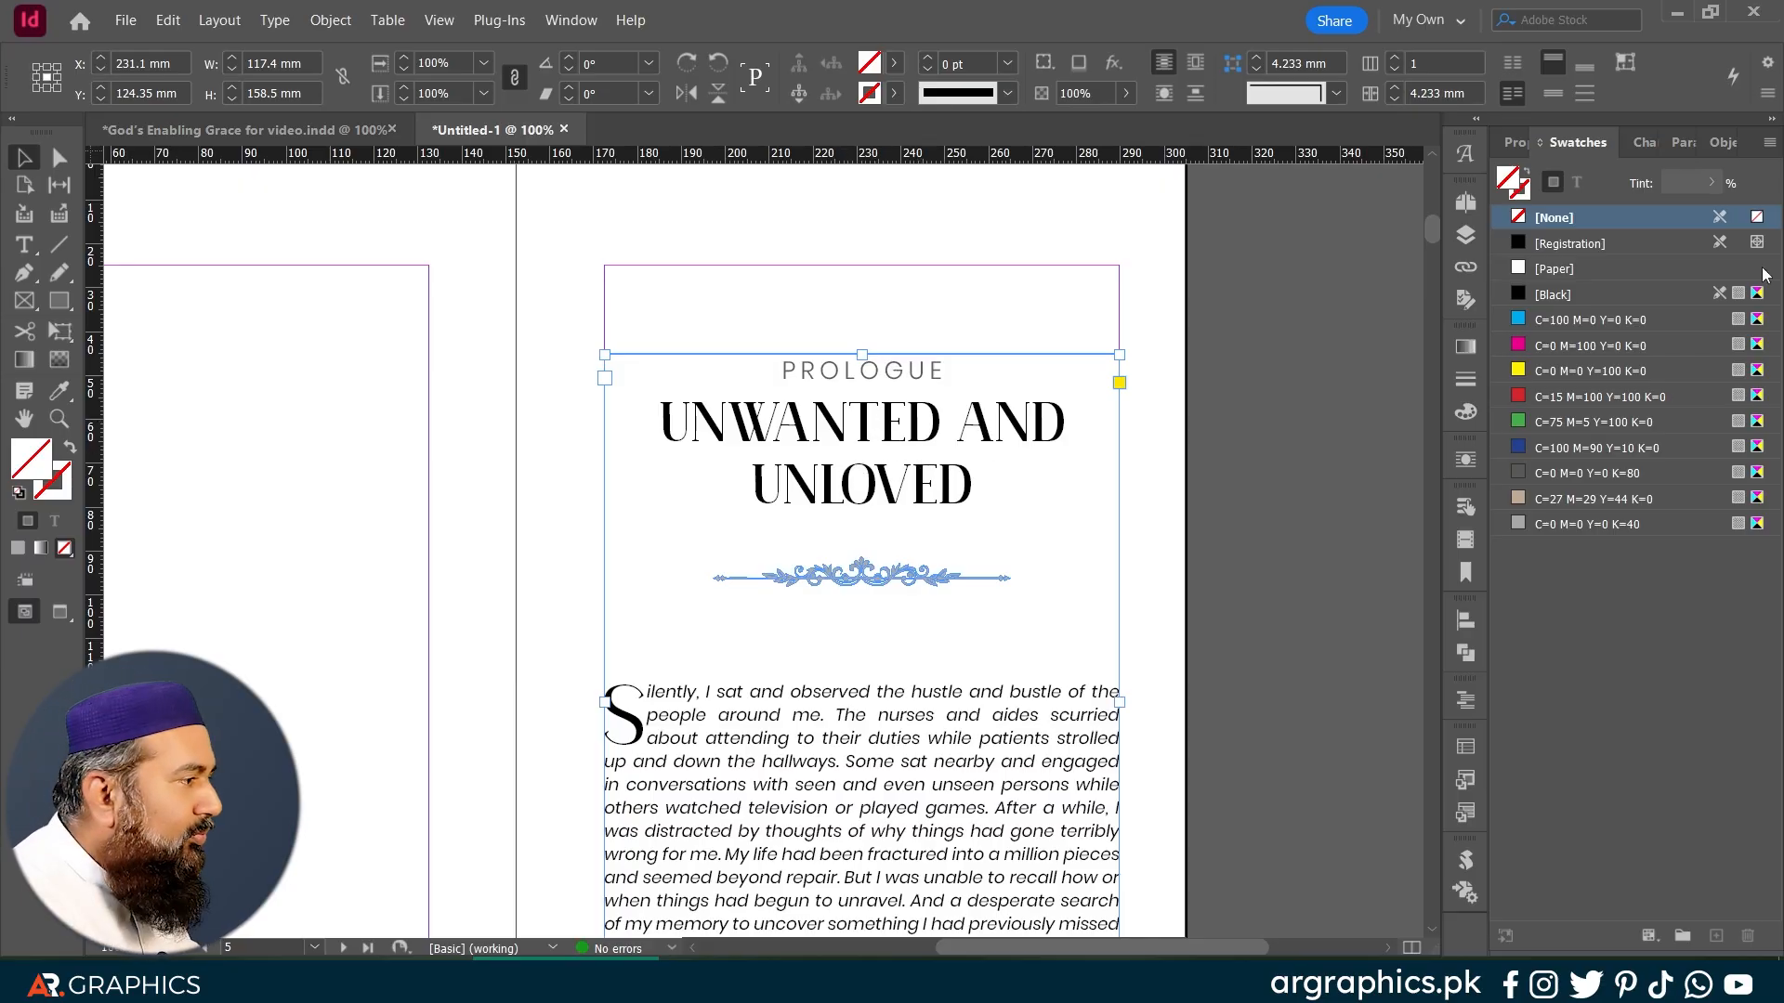
# Step: Create a new object style from the selected Prologue text frame and name it "Chapter Page"
pyautogui.click(1715, 143)
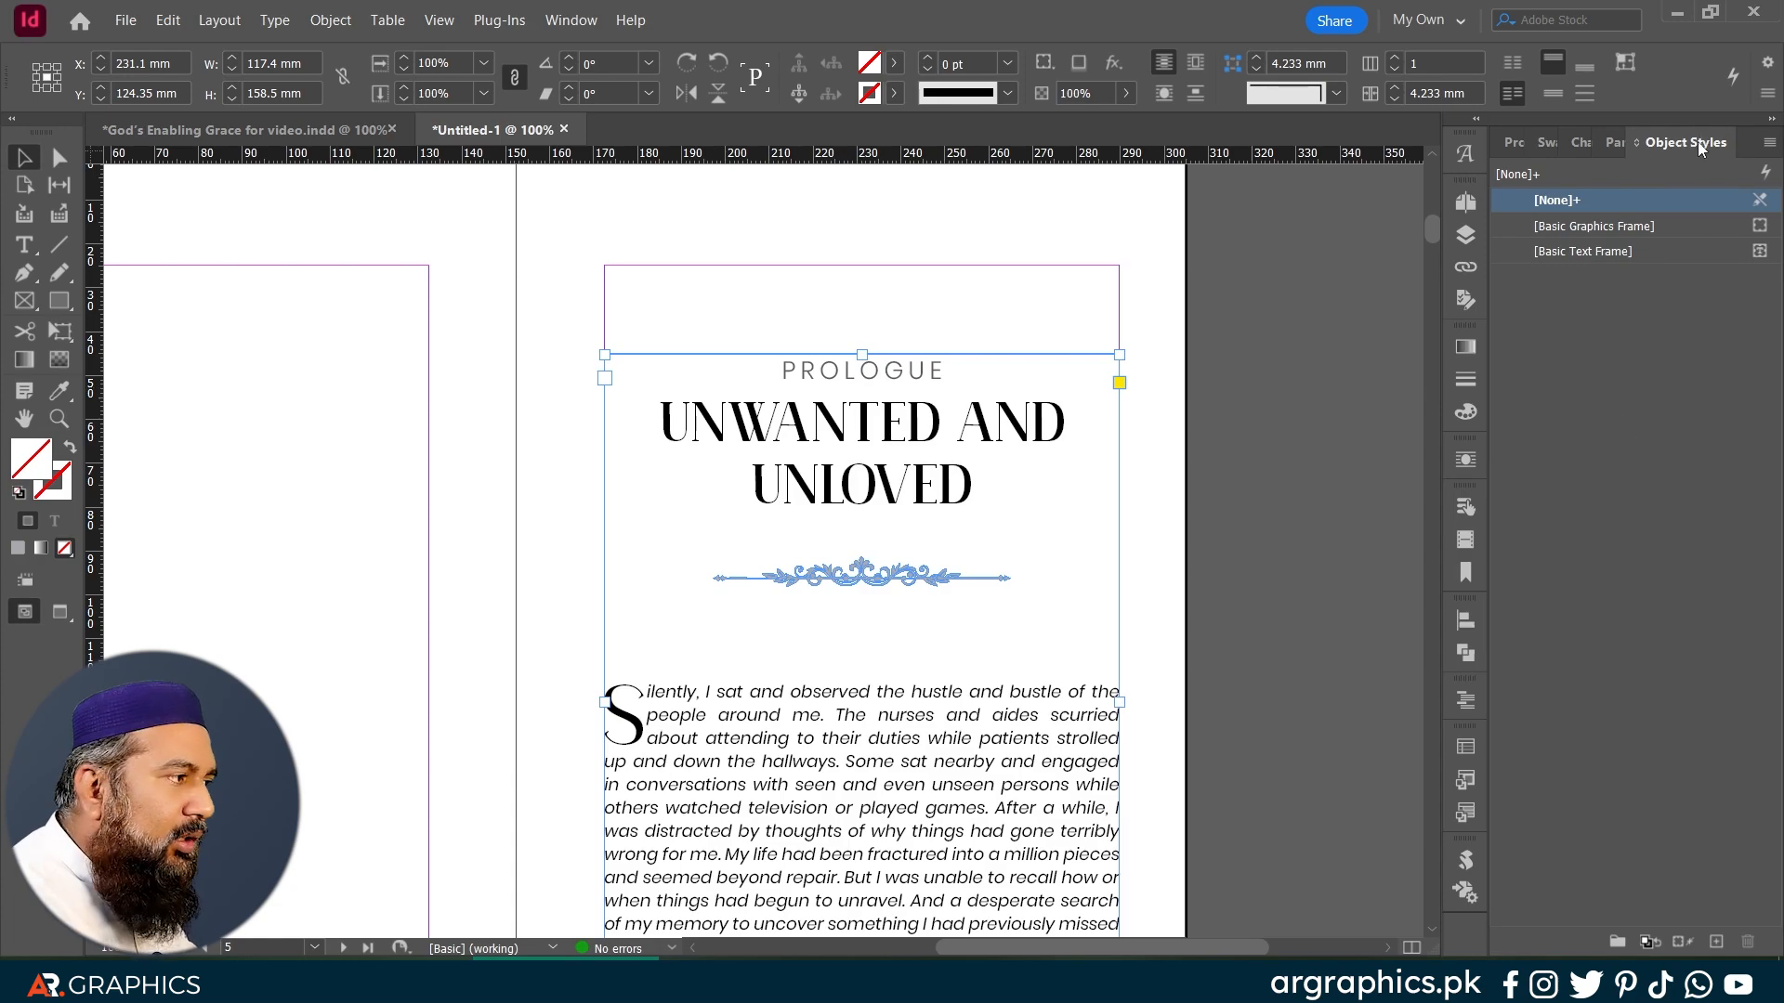
pyautogui.click(571, 20)
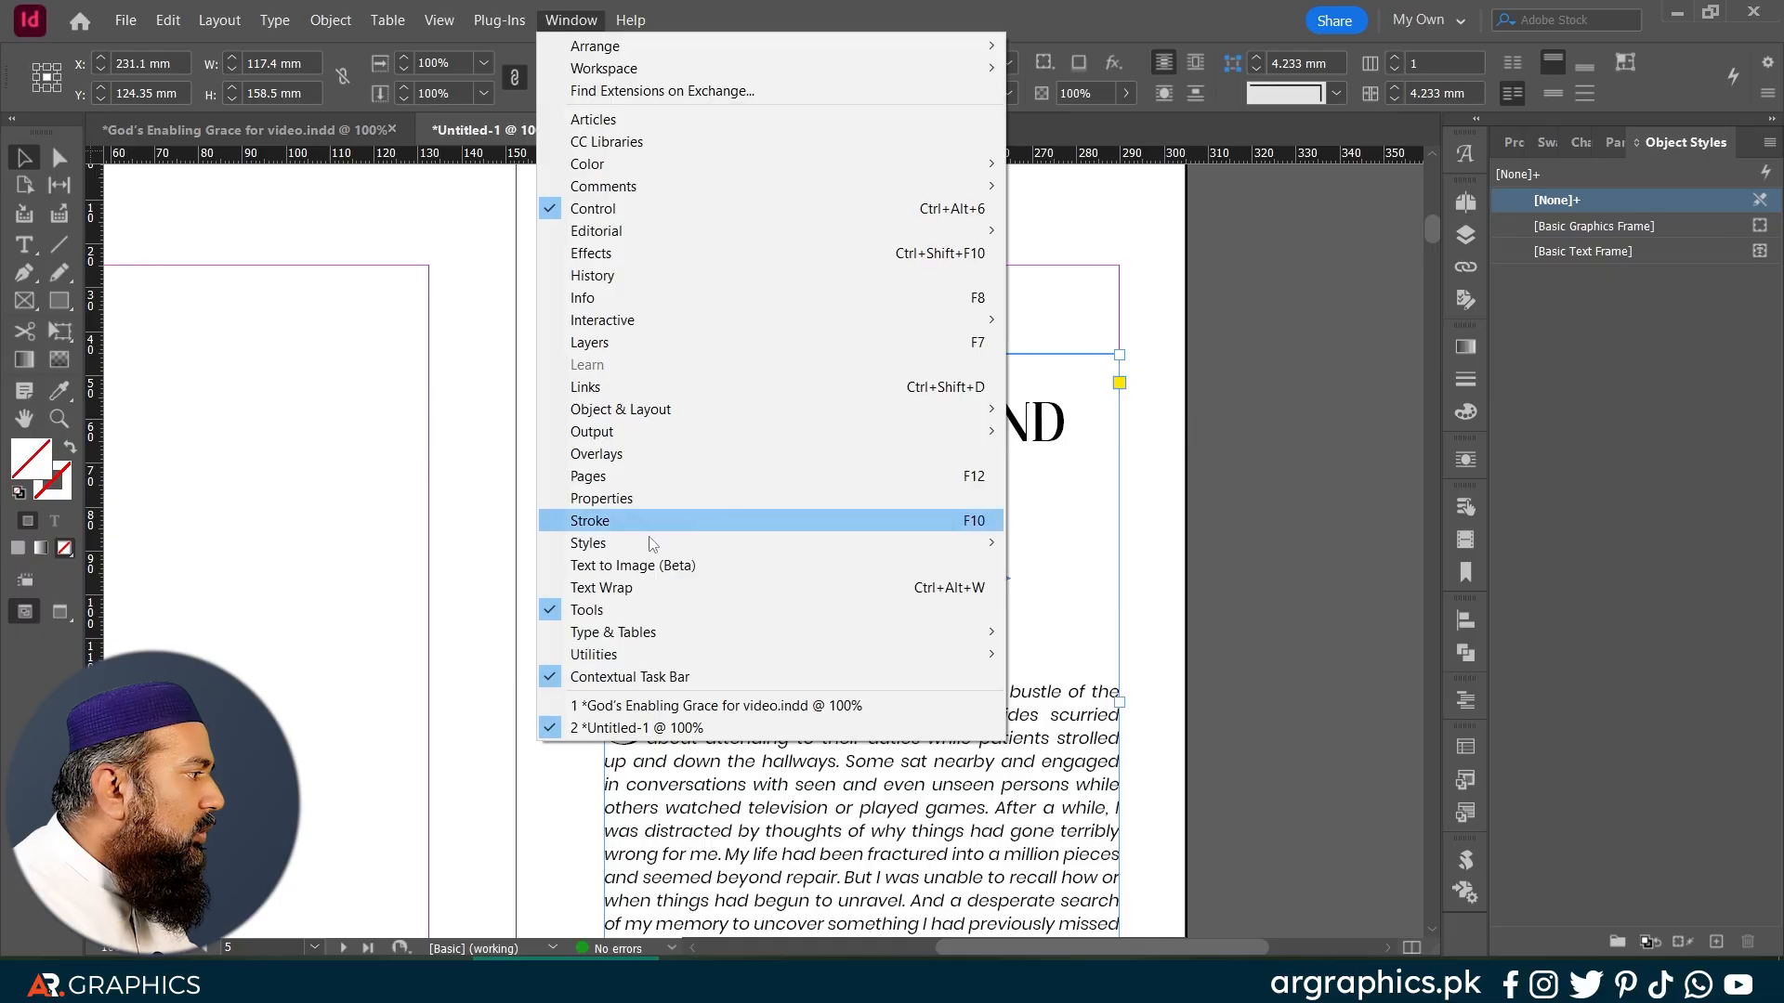
pyautogui.moveTo(653, 542)
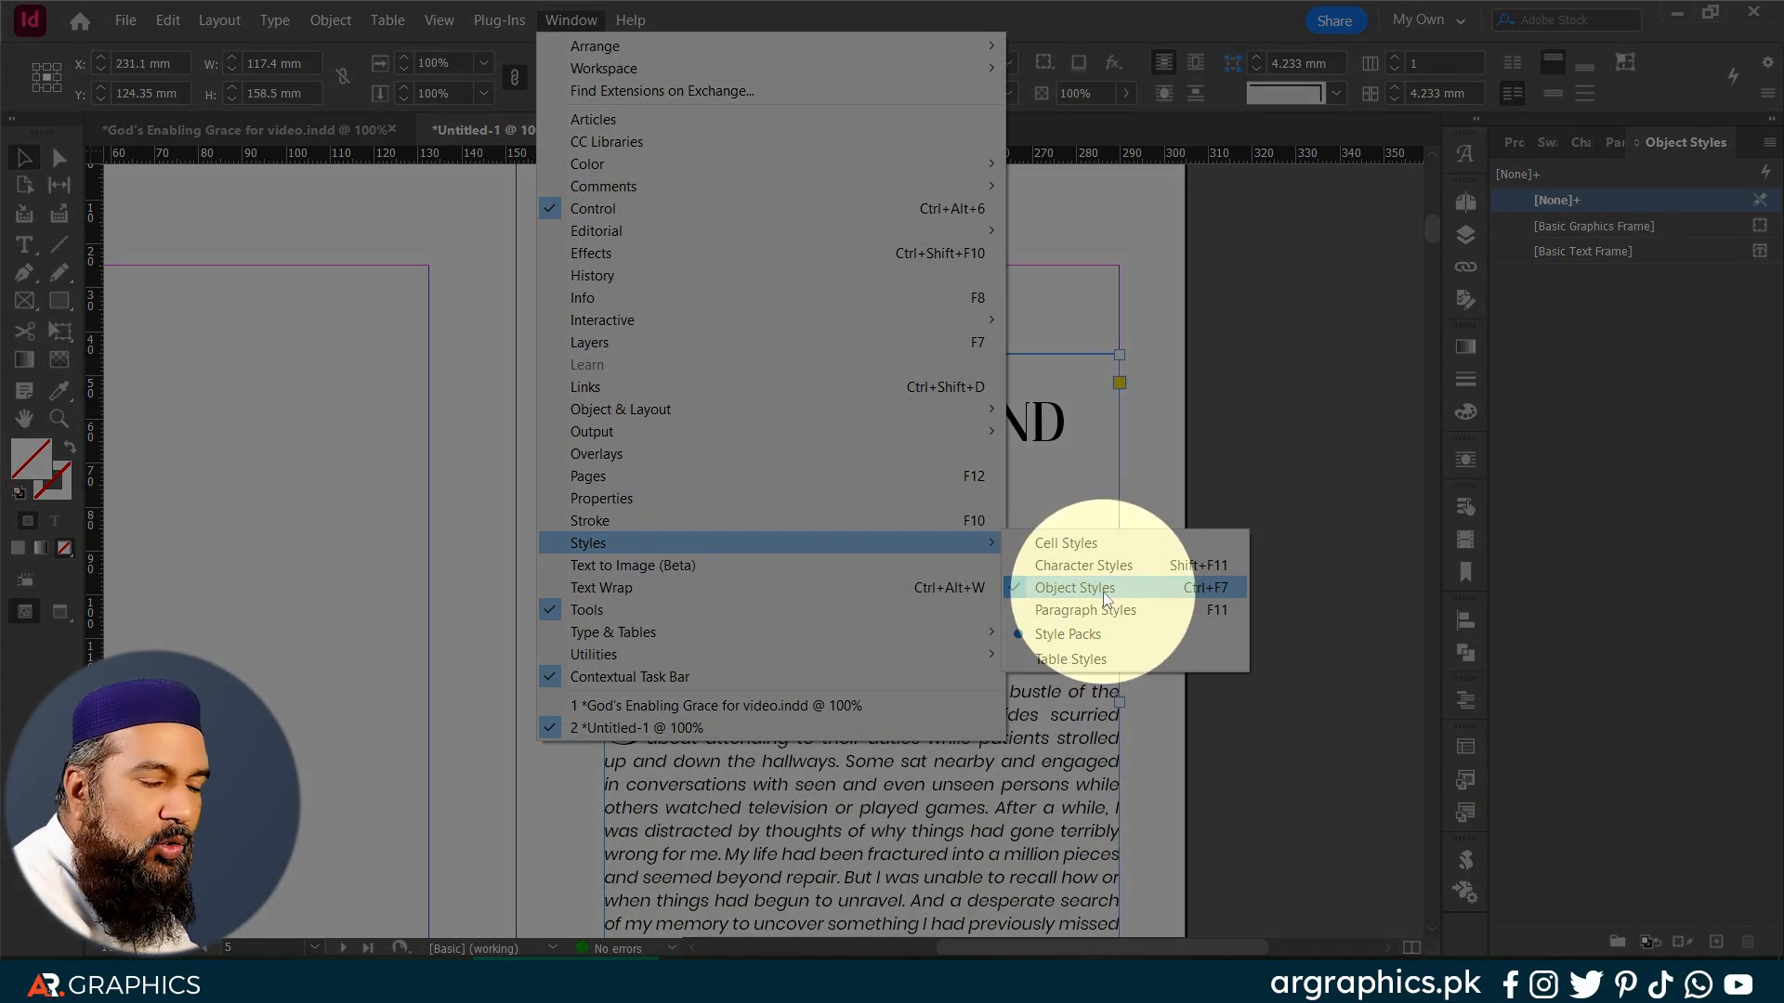
pyautogui.click(1612, 415)
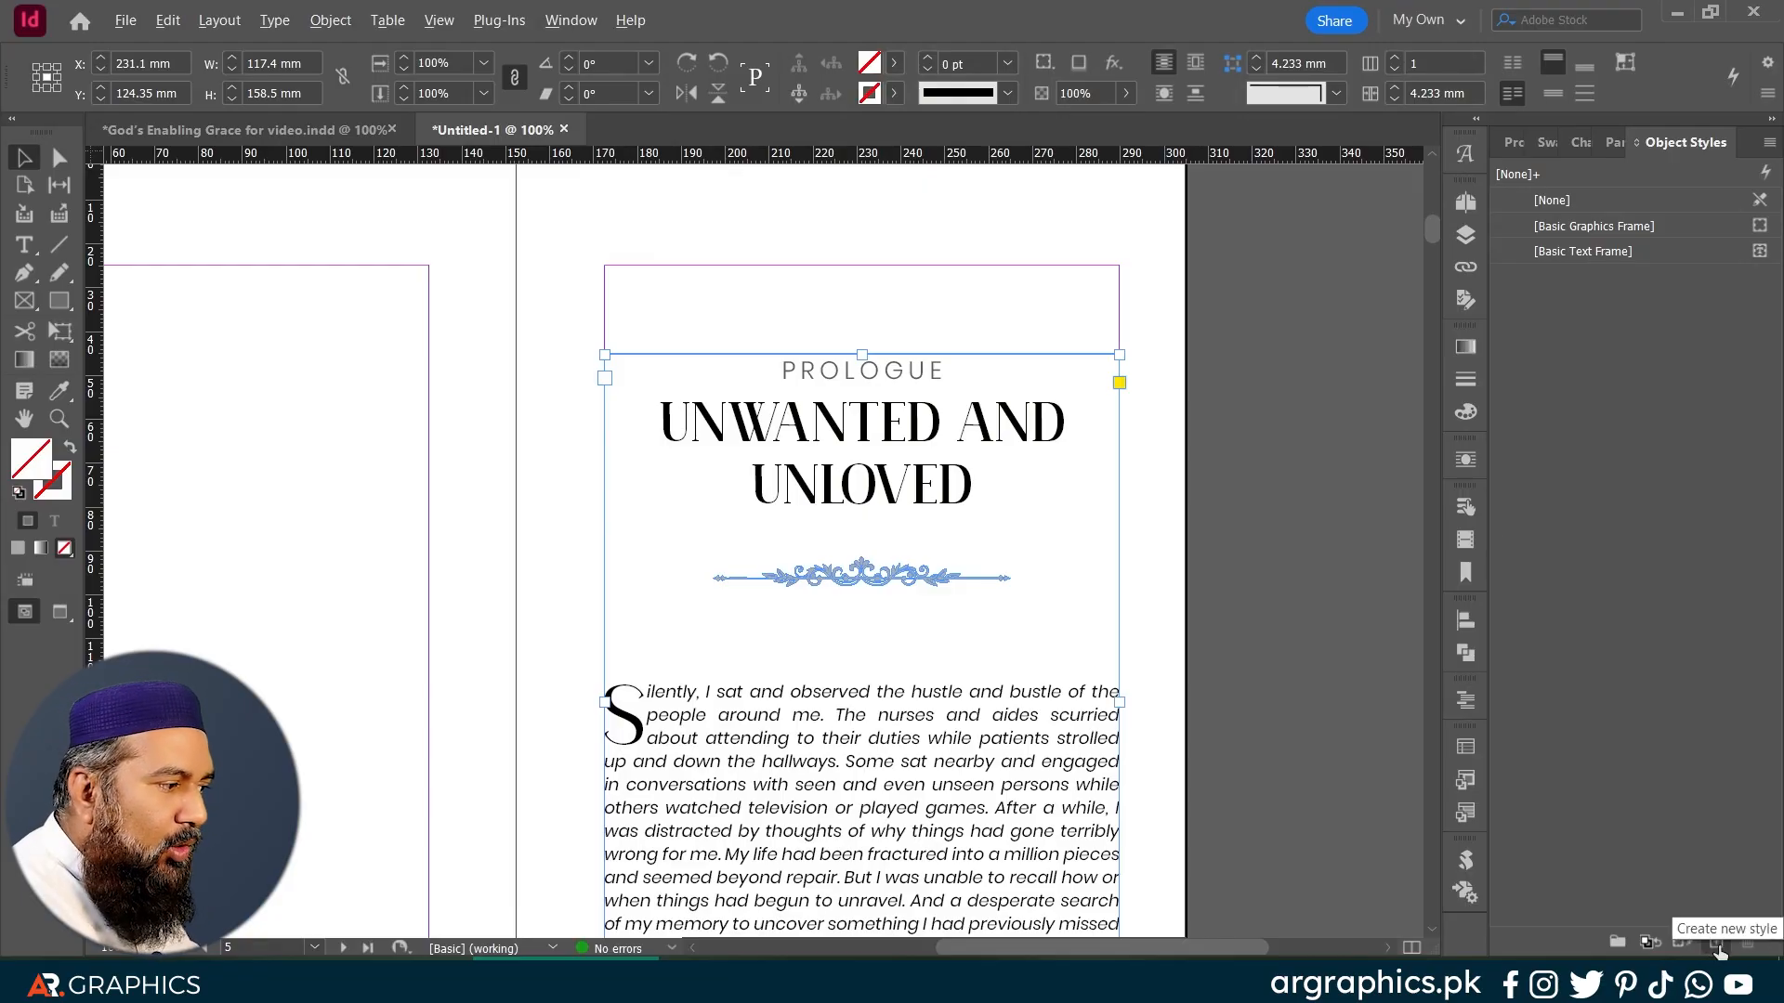
pyautogui.keyDown('alt'); pyautogui.click(1719, 946); pyautogui.keyUp('alt')
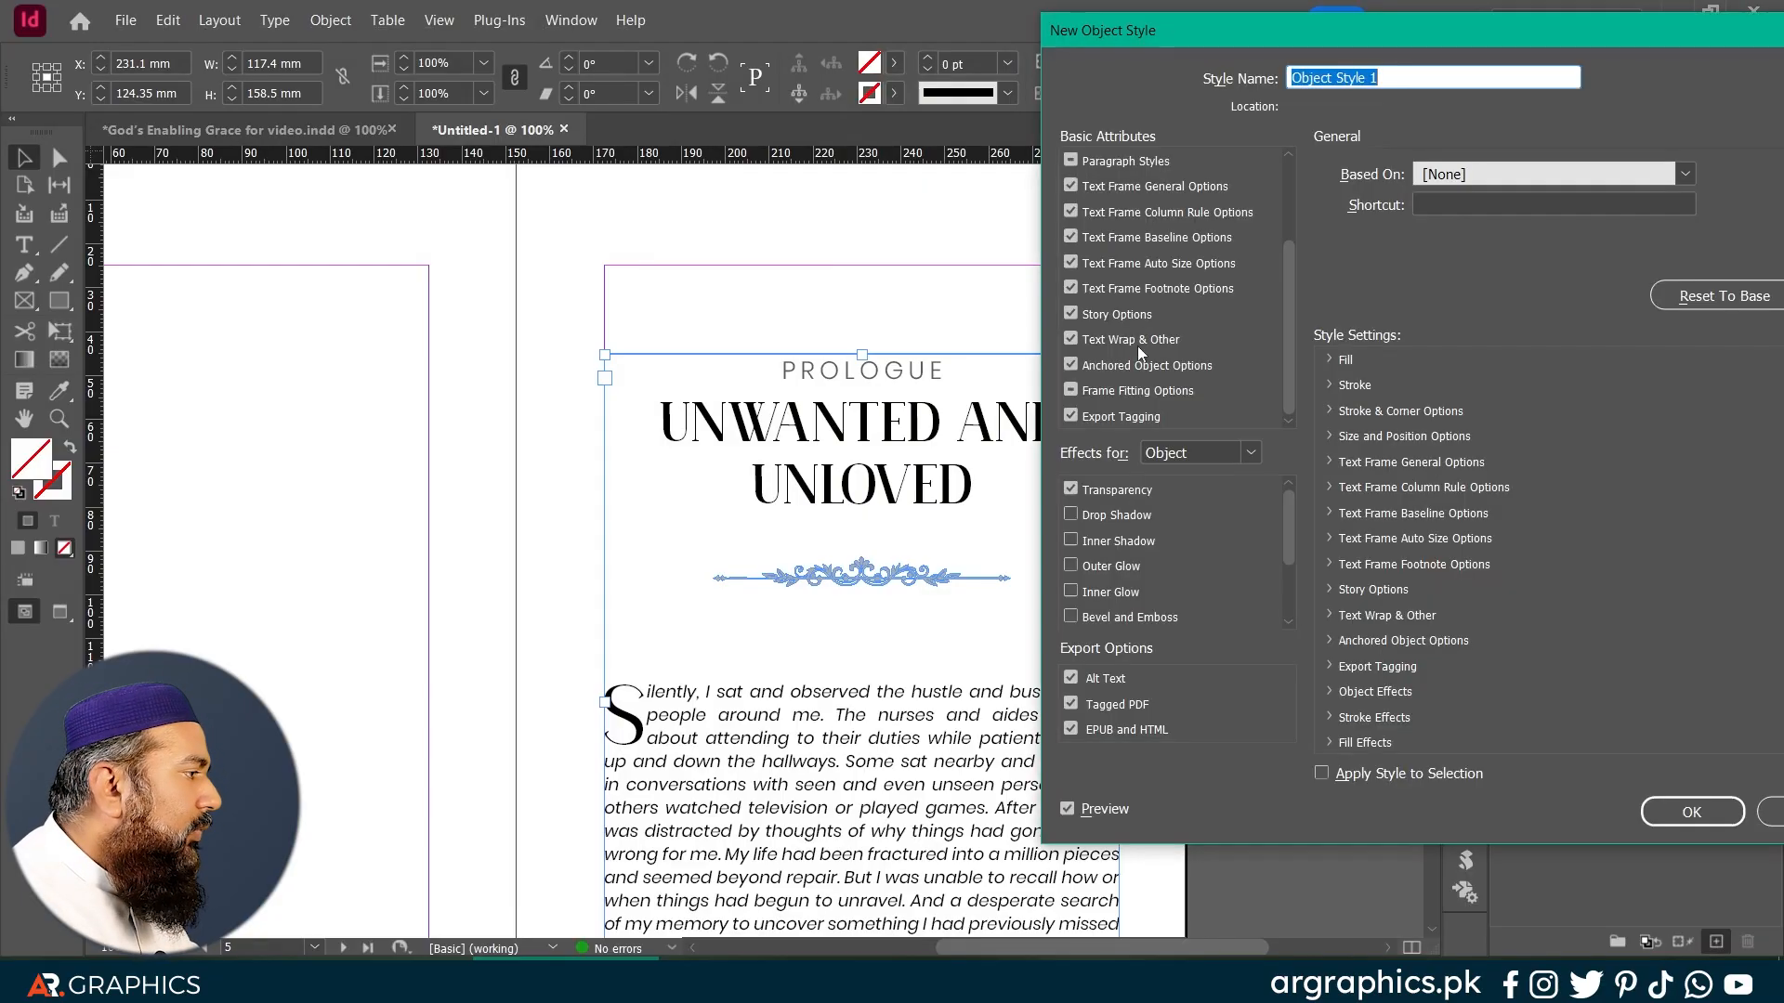
pyautogui.moveTo(1226, 46); pyautogui.dragTo(744, 99)
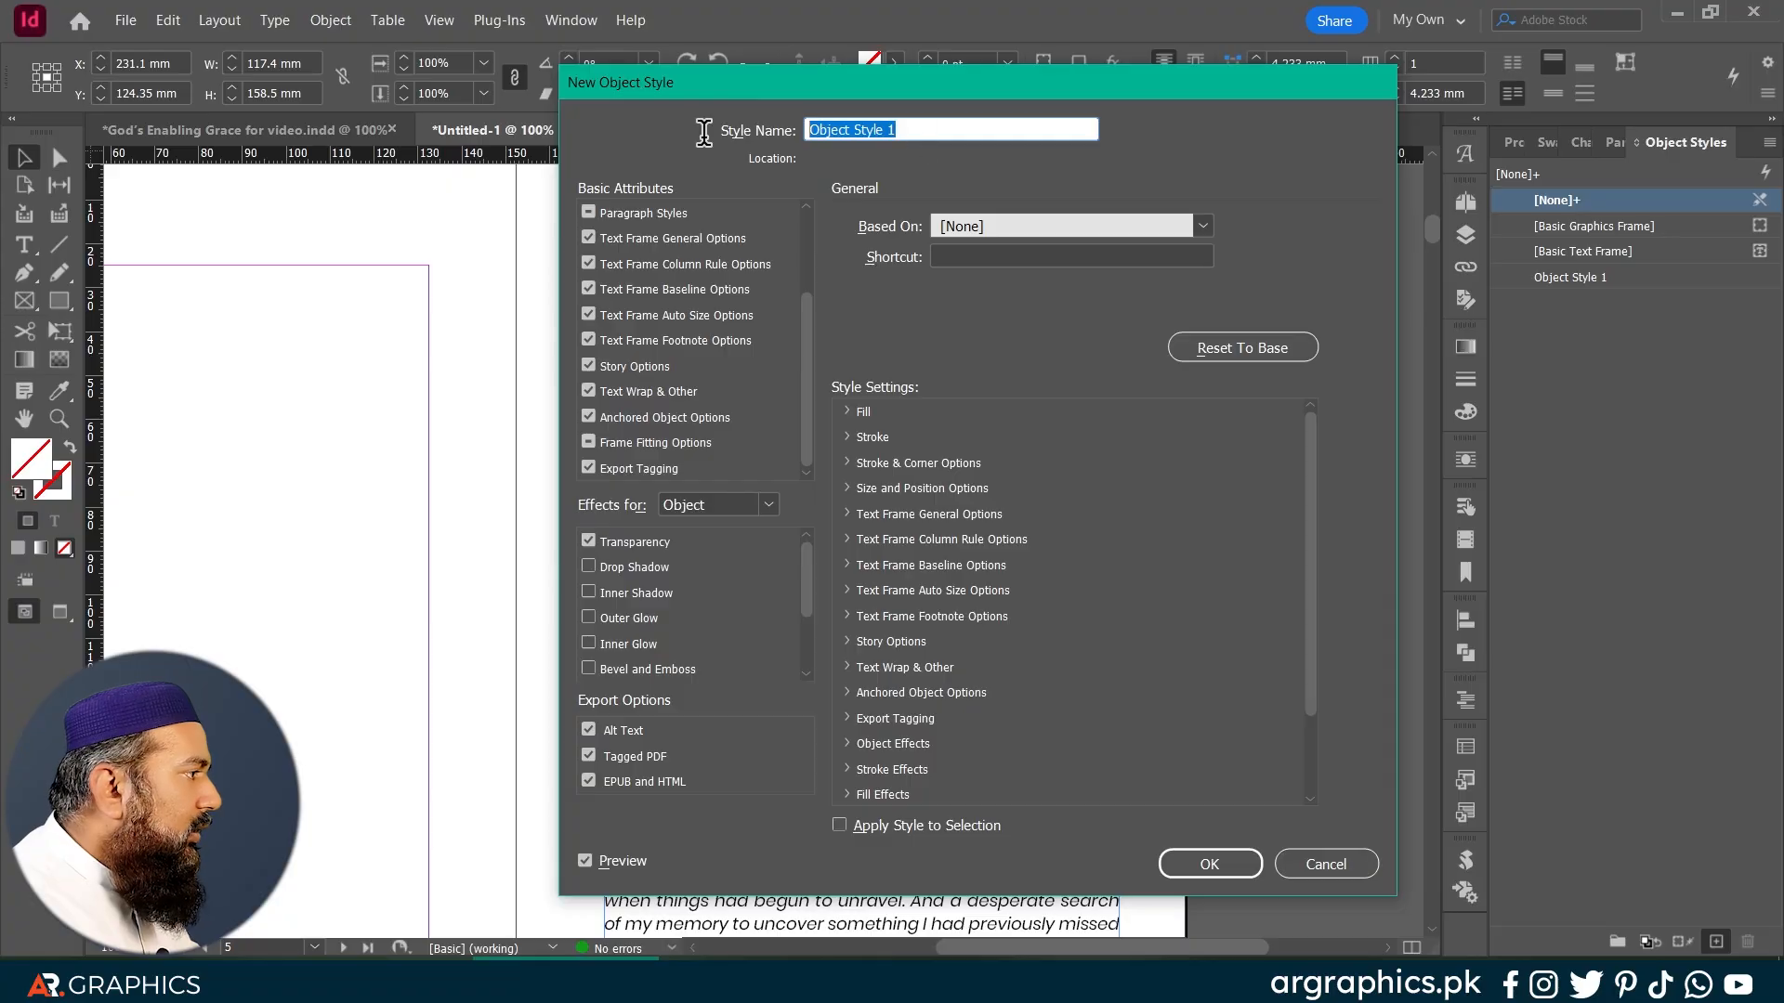
pyautogui.write('Chapter ')
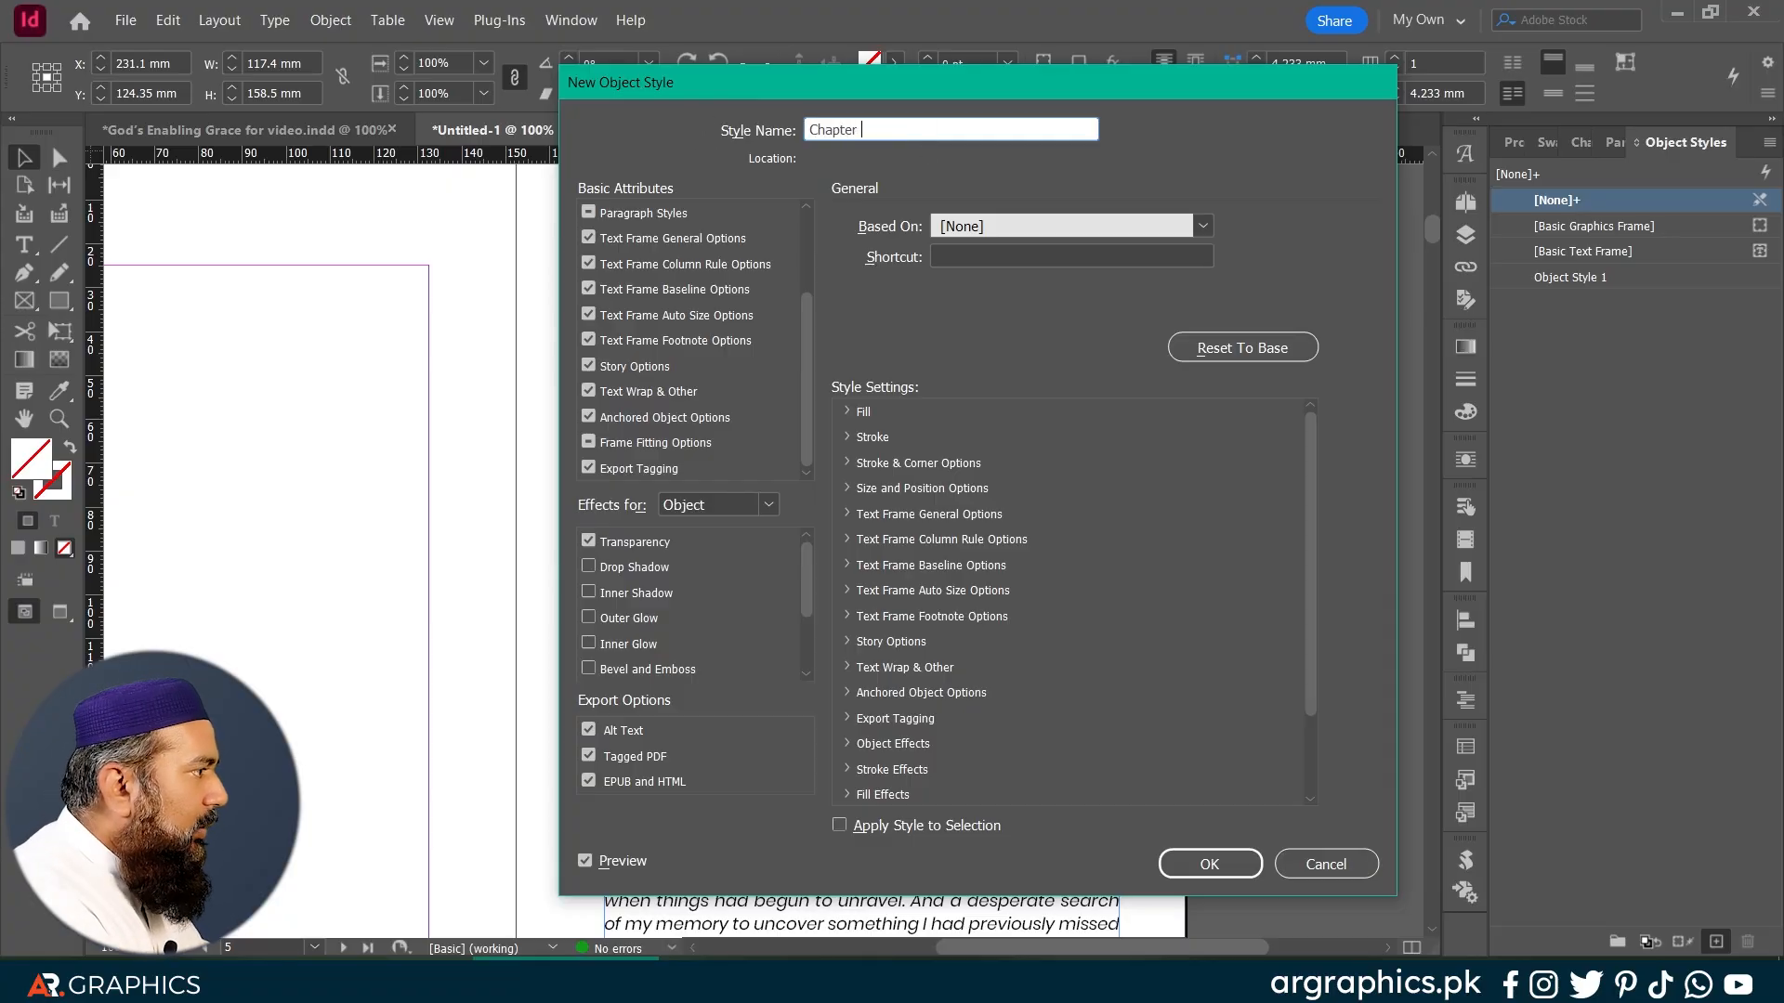
pyautogui.write('Nam')
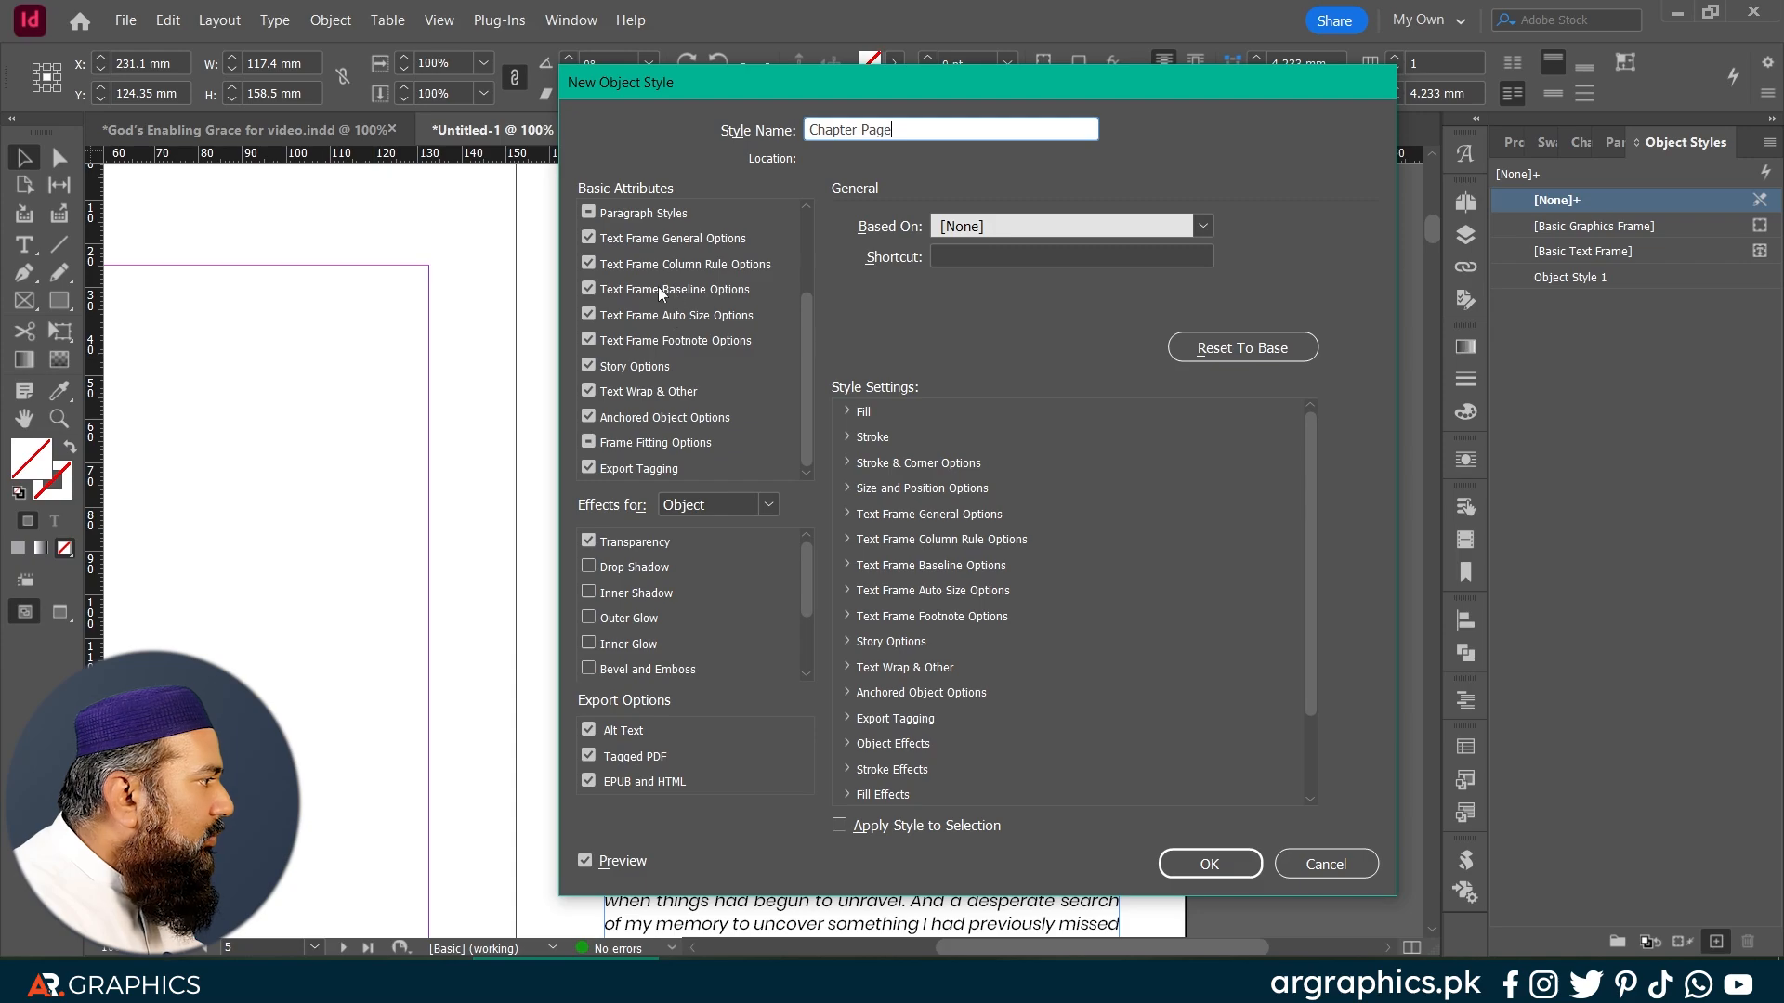
# Step: Have the Chapter Page style adjust height only to 158.5 mm and position to X 20 mm and Y 45.1 mm from the page edge
pyautogui.scroll(2, 811, 244)
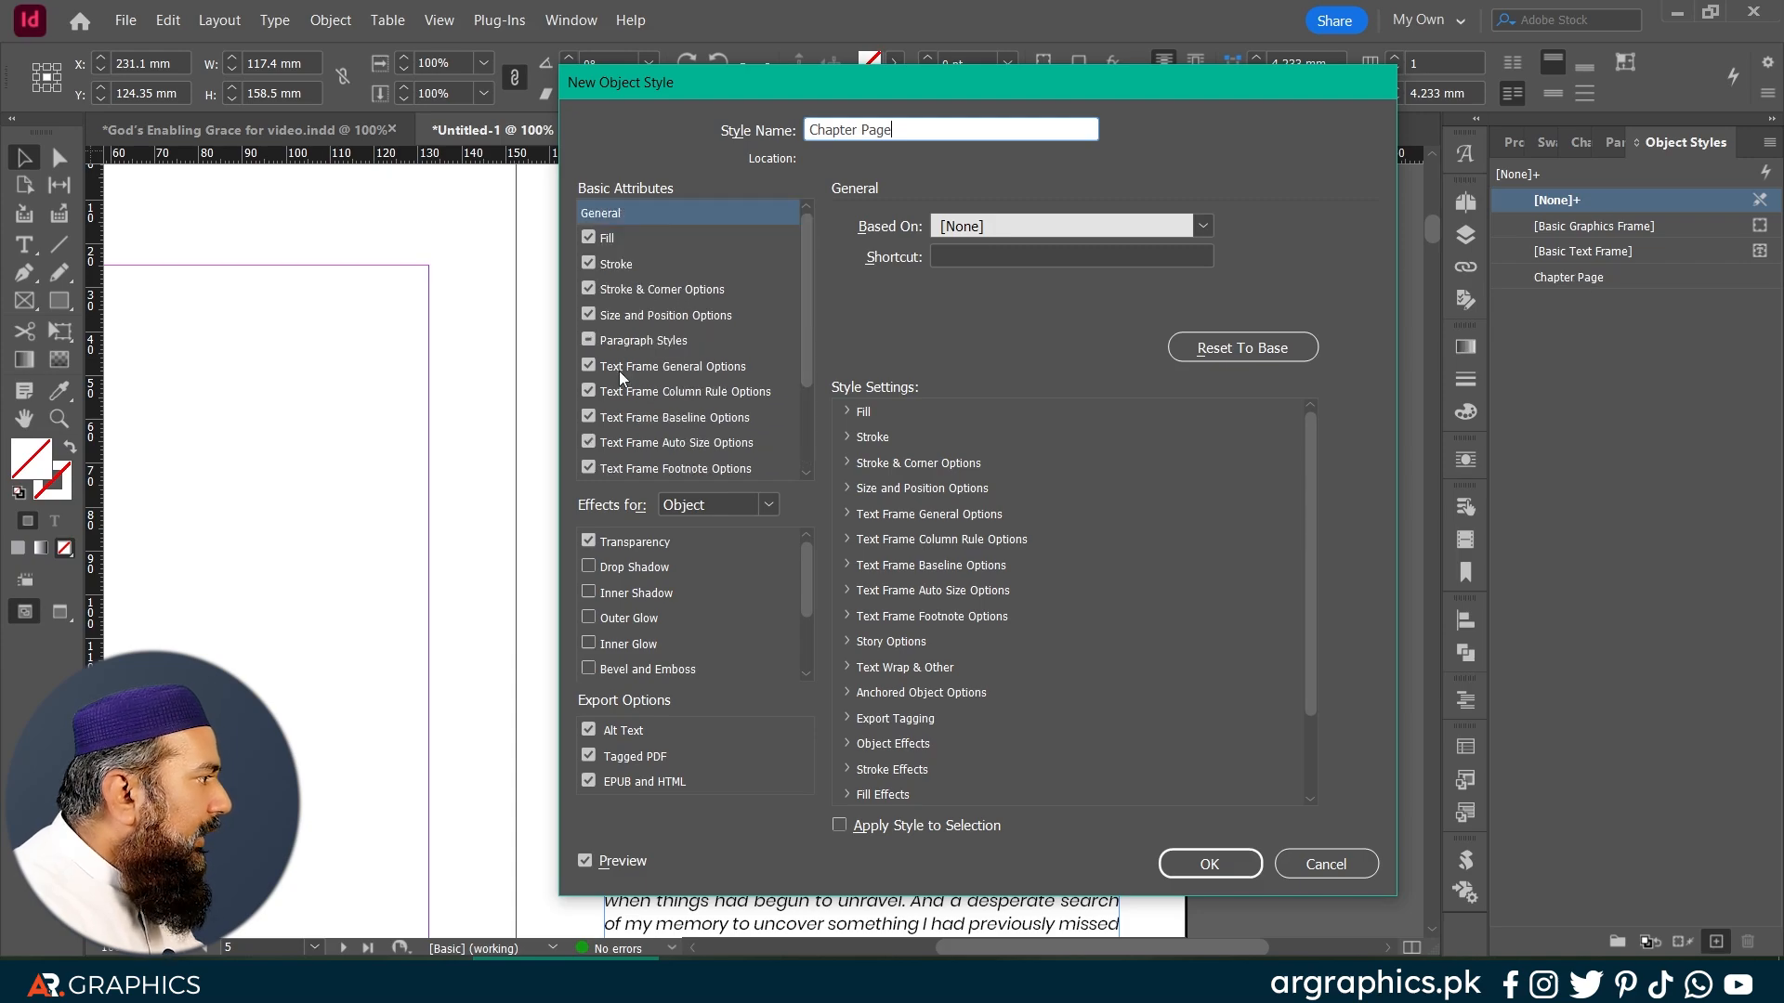
pyautogui.click(634, 318)
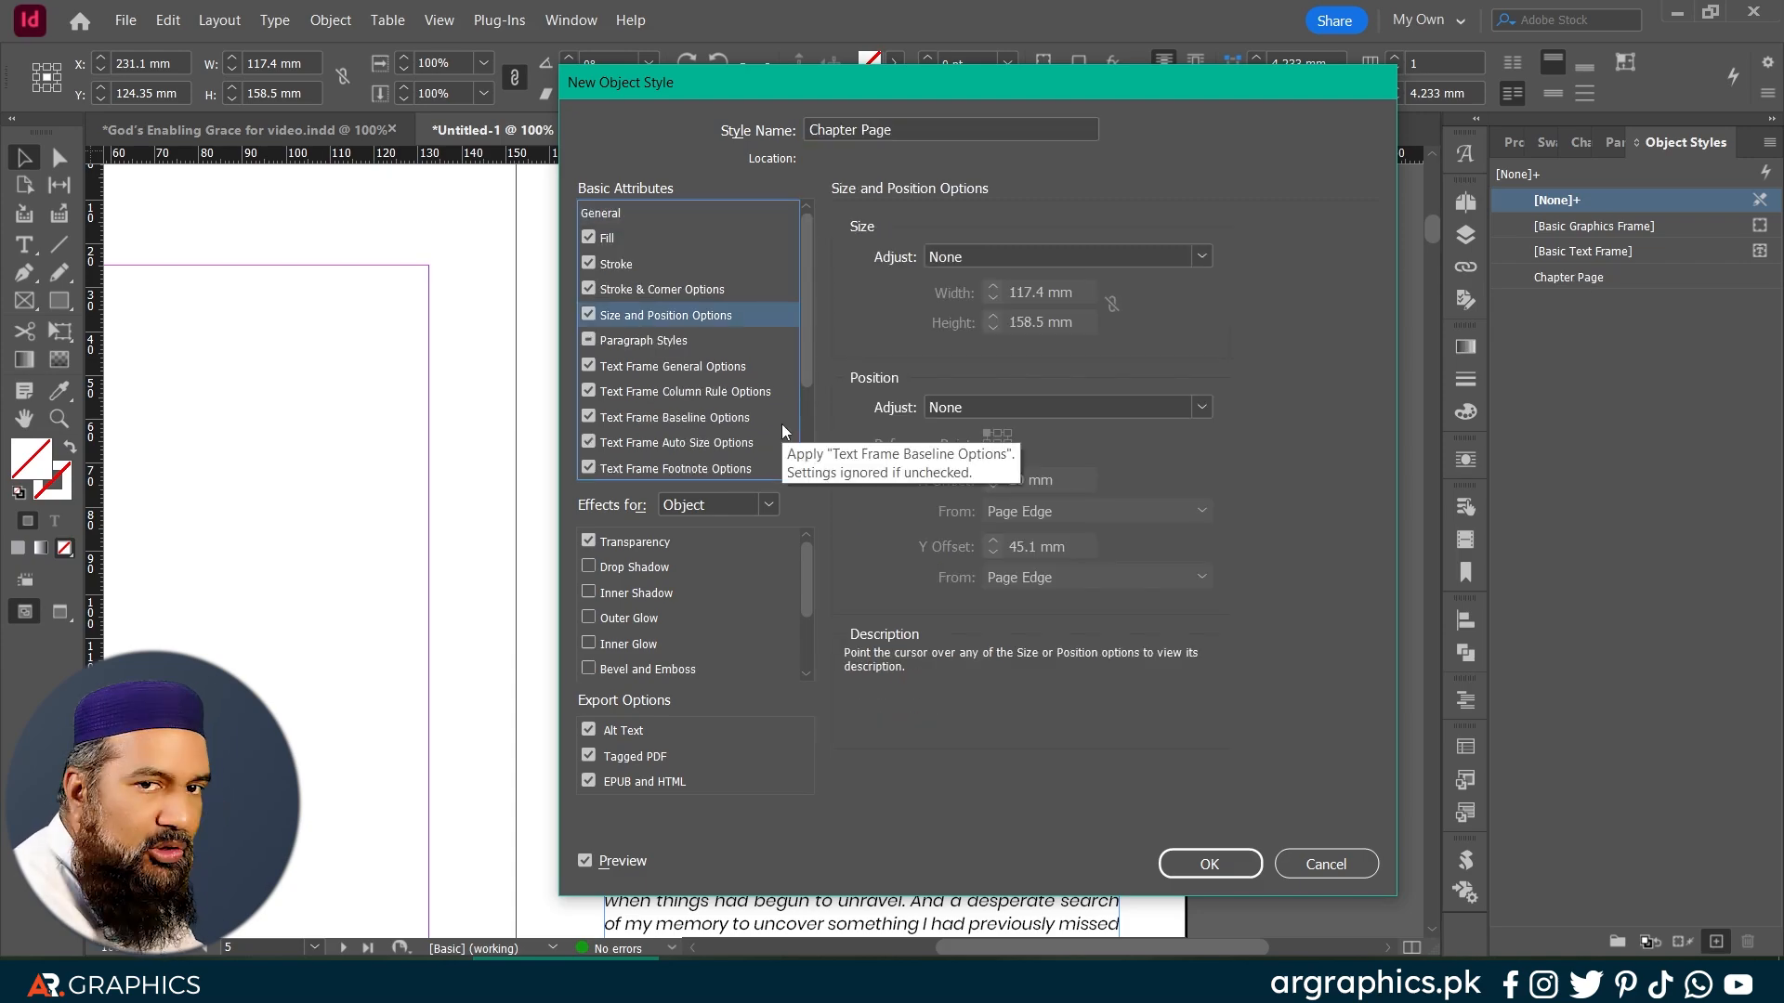
pyautogui.click(1104, 255)
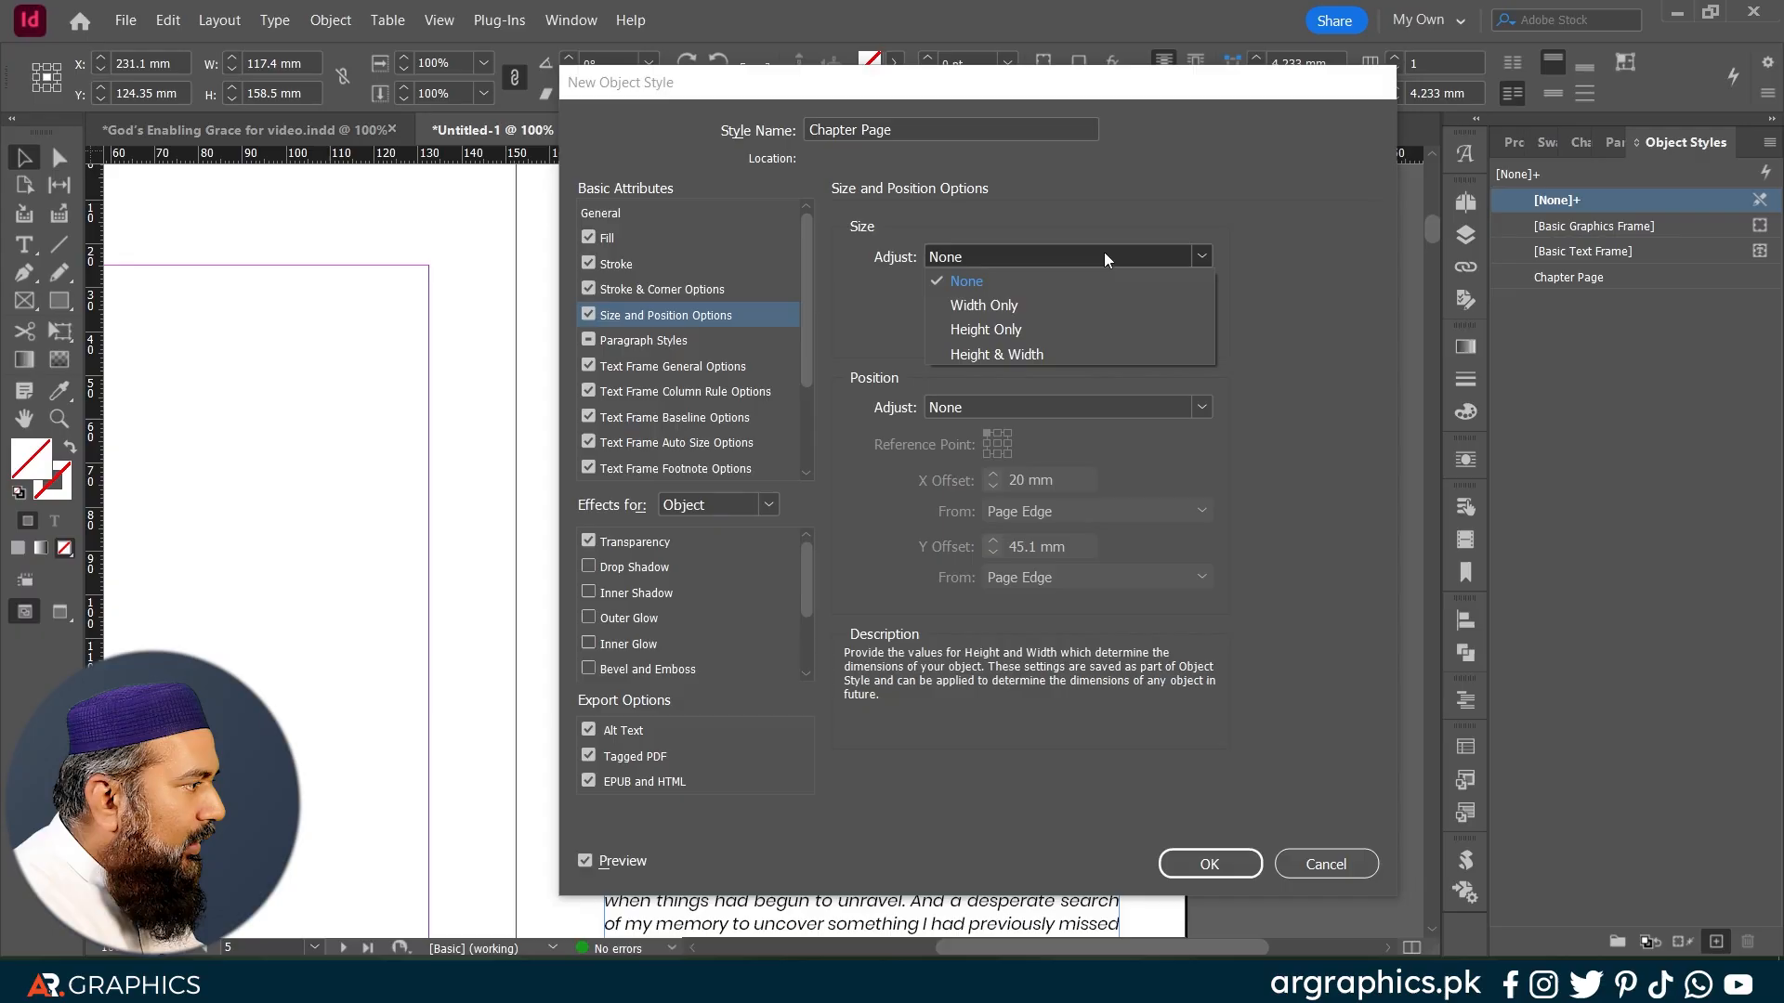
pyautogui.click(968, 328)
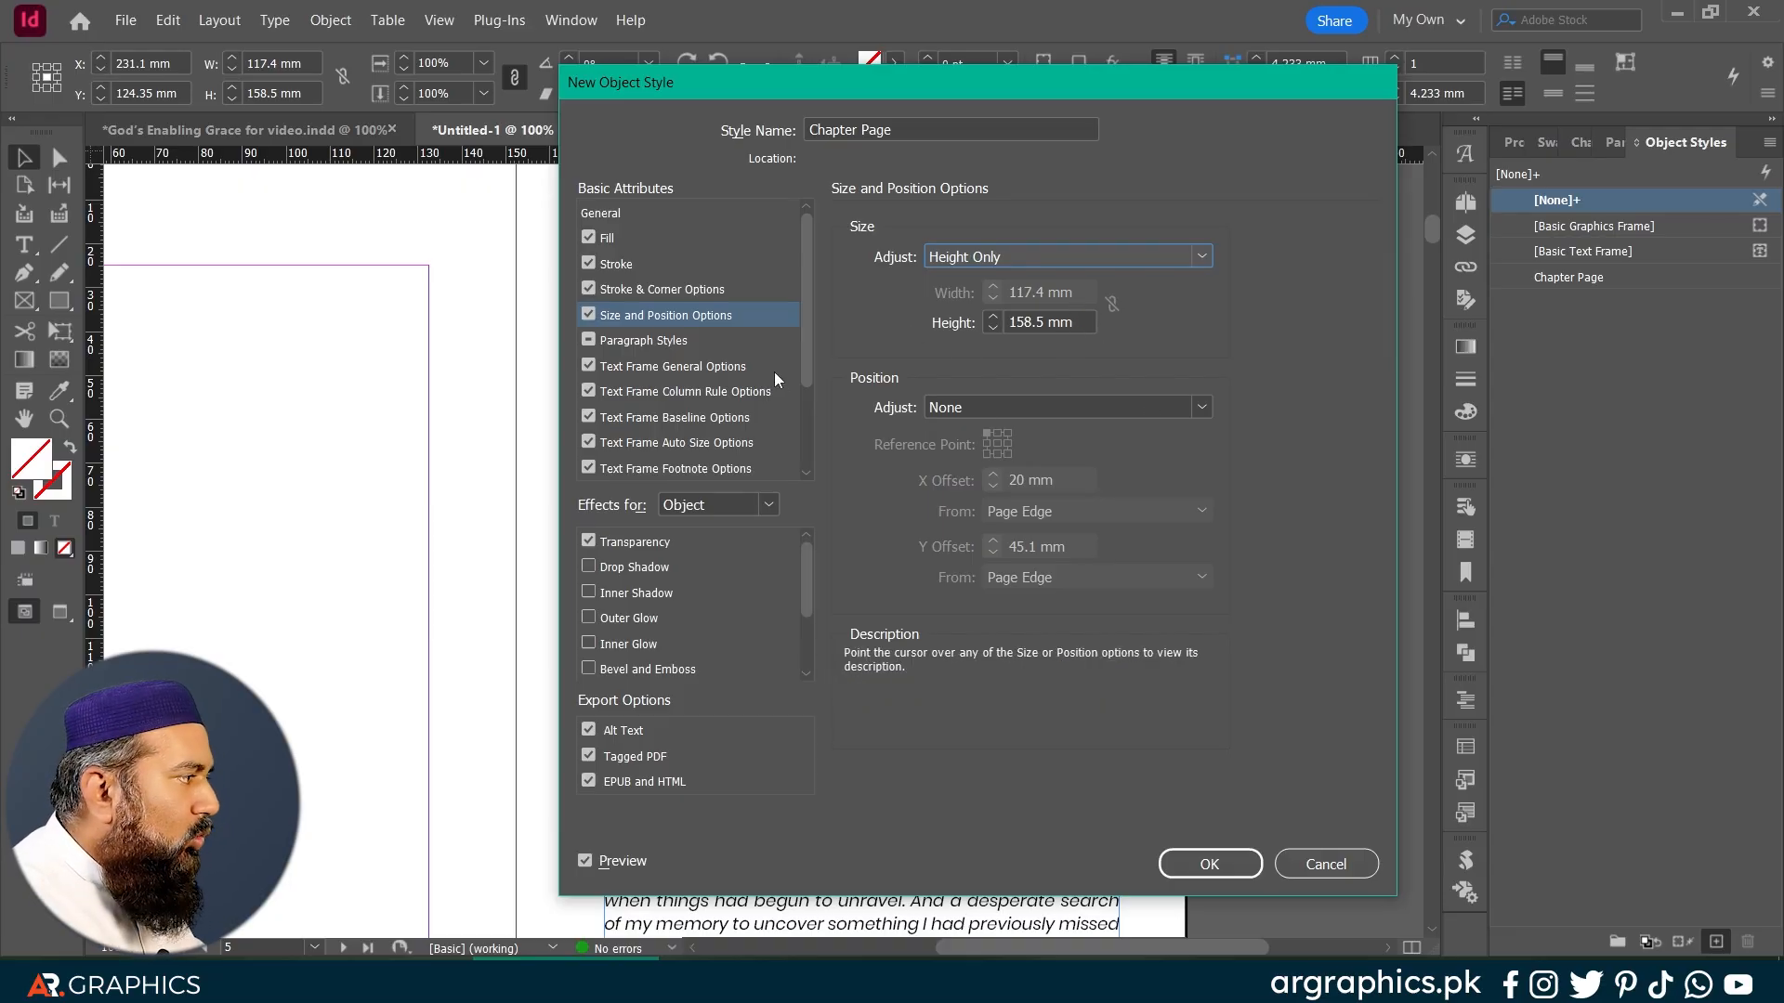
pyautogui.moveTo(916, 75); pyautogui.dragTo(1257, 73)
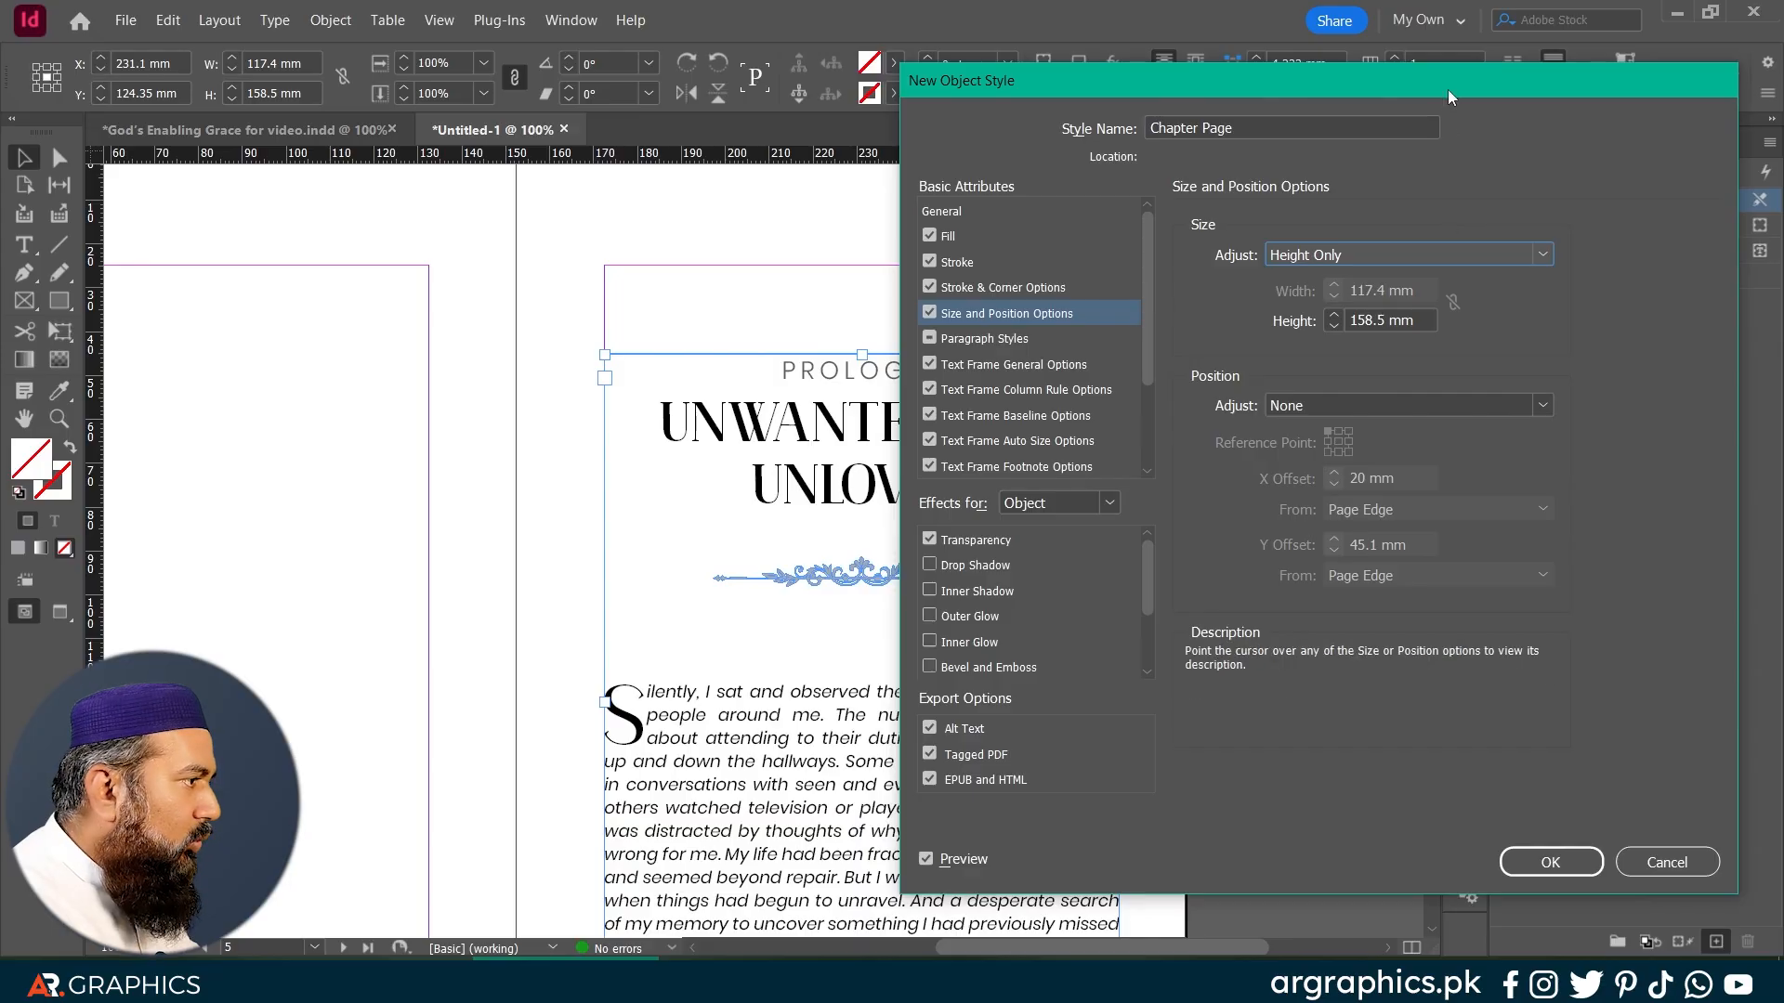
pyautogui.moveTo(1447, 90); pyautogui.dragTo(1353, 27)
pyautogui.click(1447, 342)
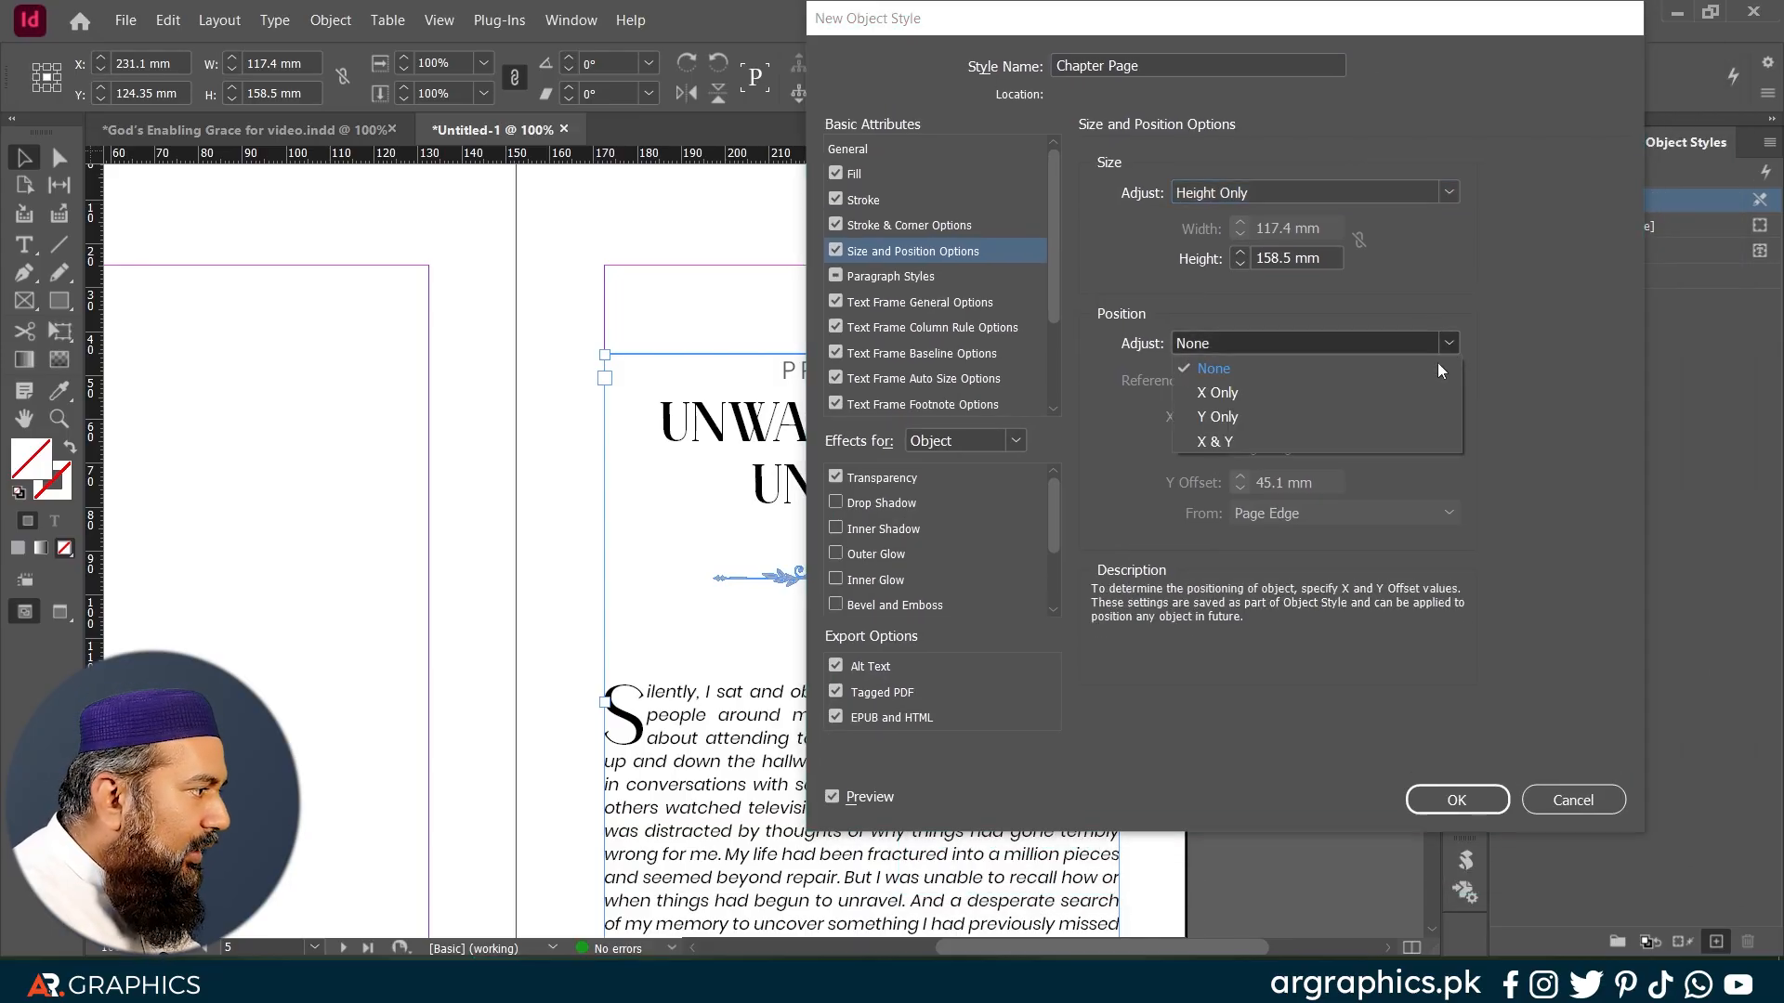
pyautogui.click(1229, 440)
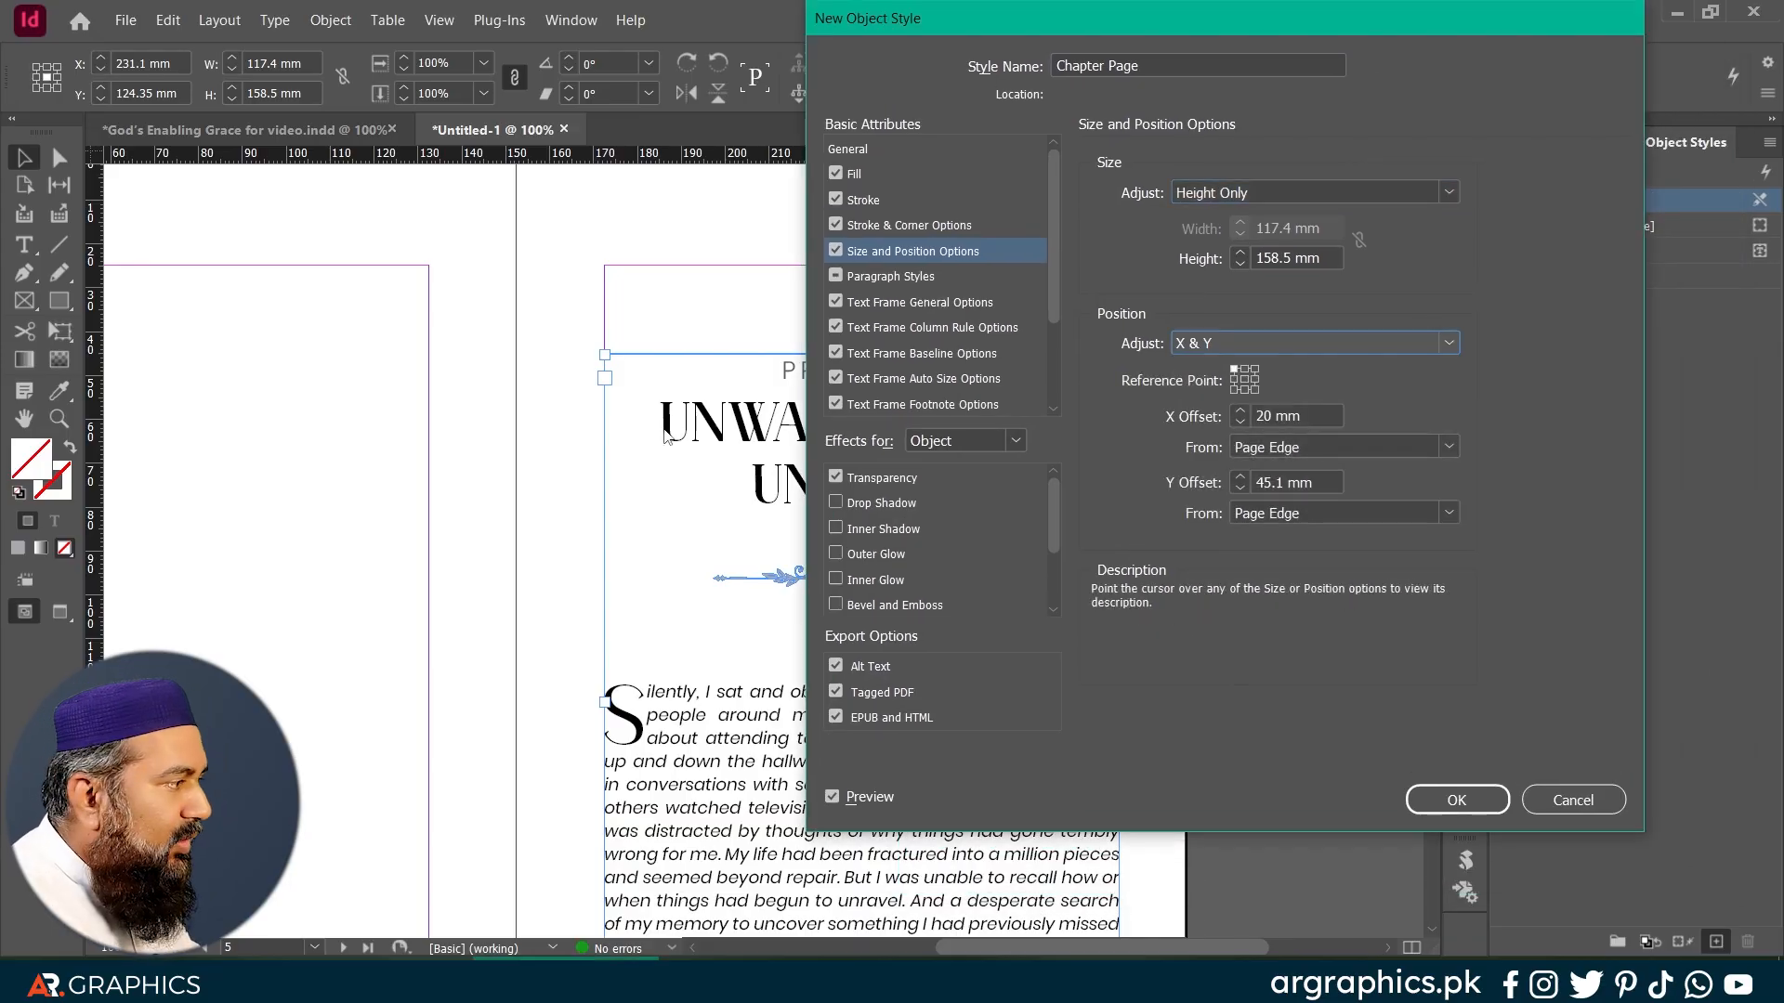
pyautogui.click(1458, 804)
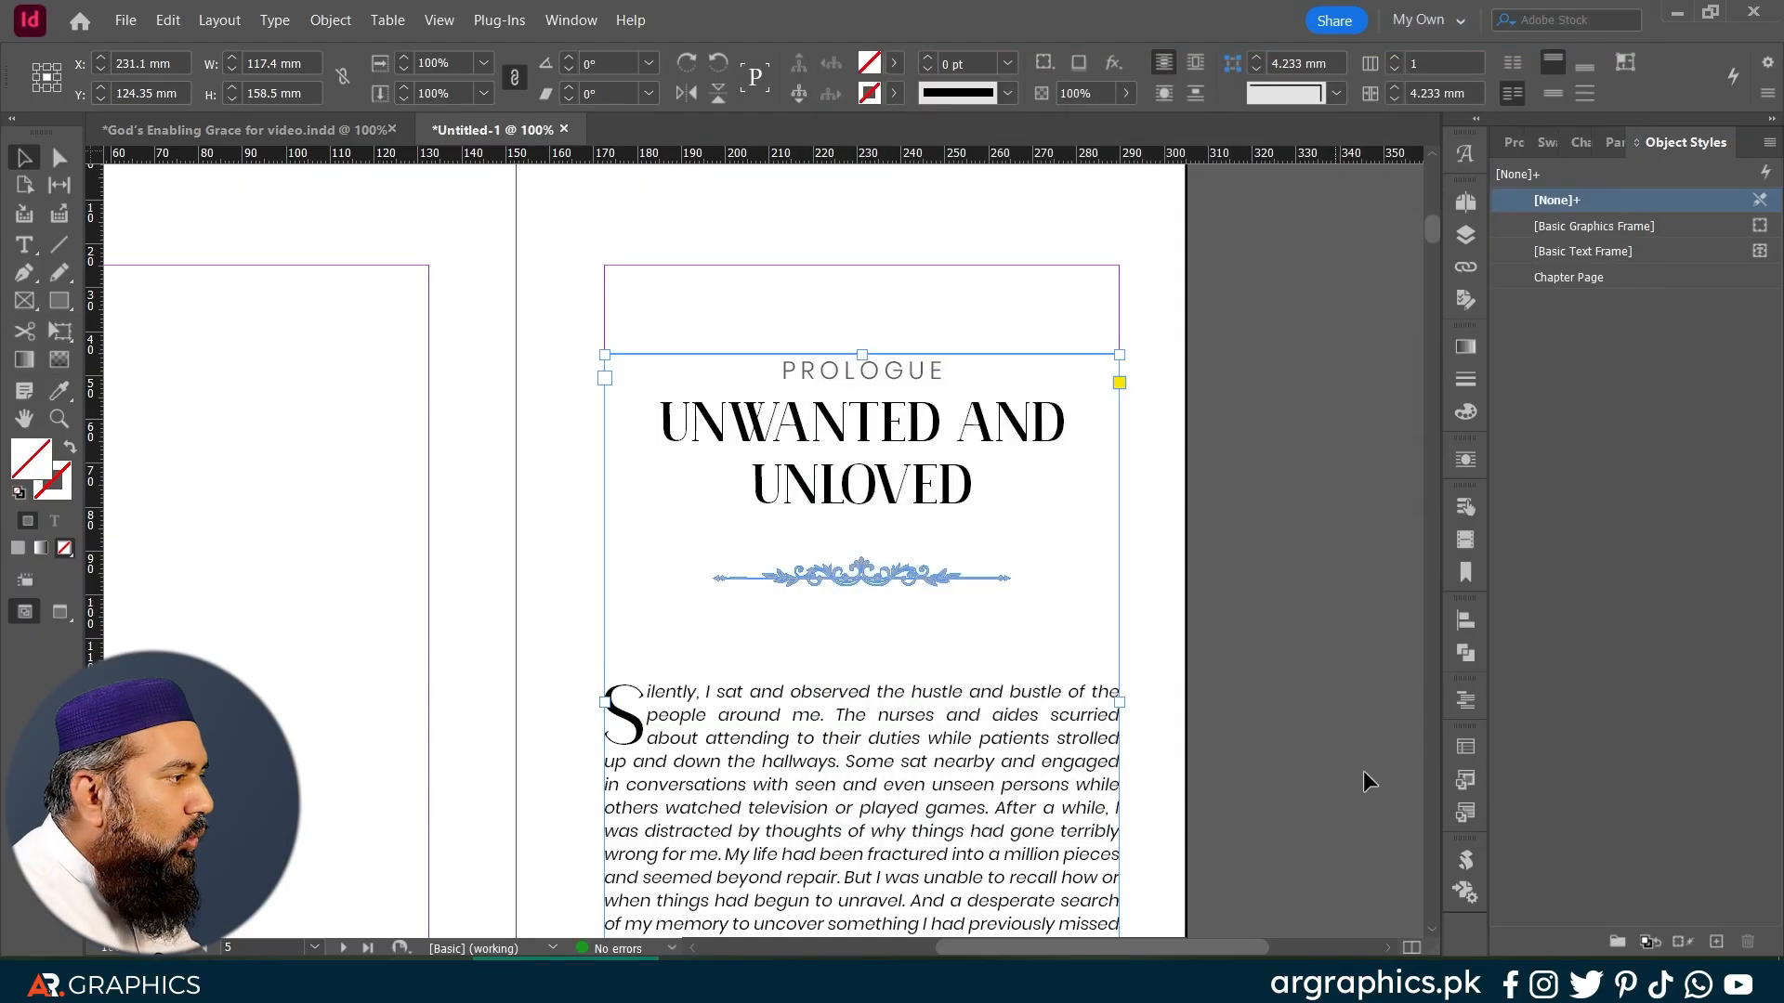
# Step: Apply the Chapter Page object style to the Prologue text frame and the Chapter 1 text frame, then deselect
pyautogui.click(1585, 277)
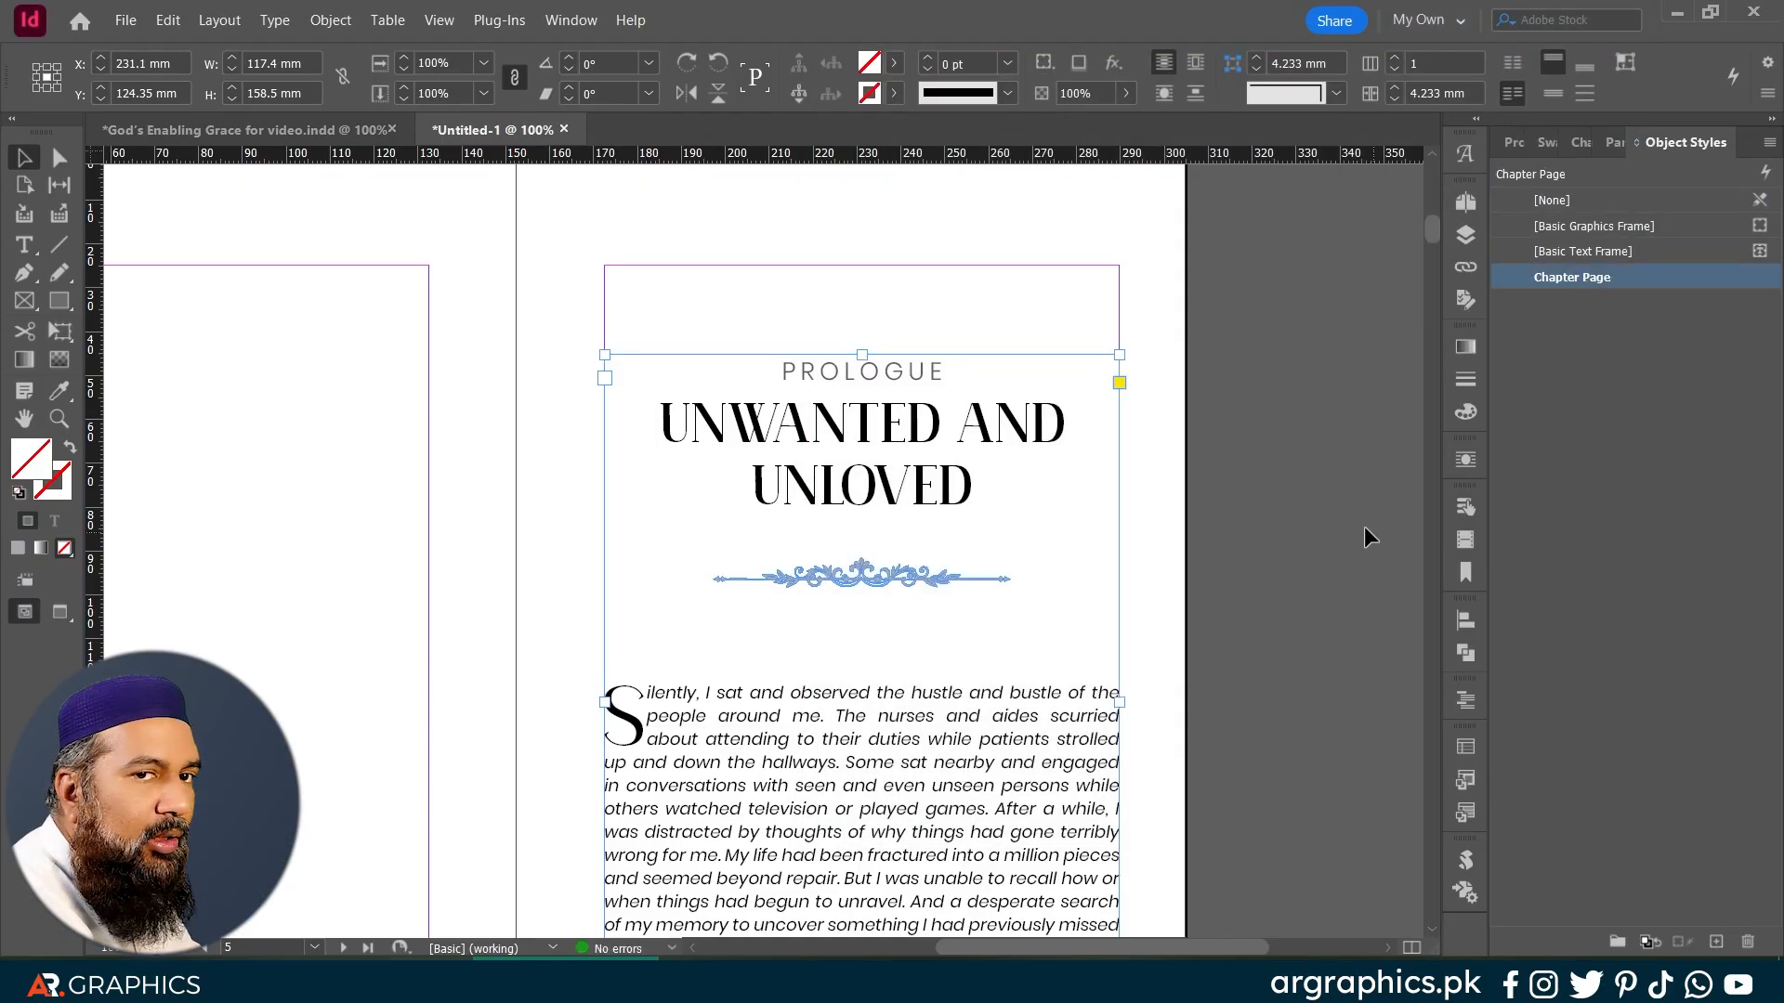
pyautogui.scroll(-20, 871, 594)
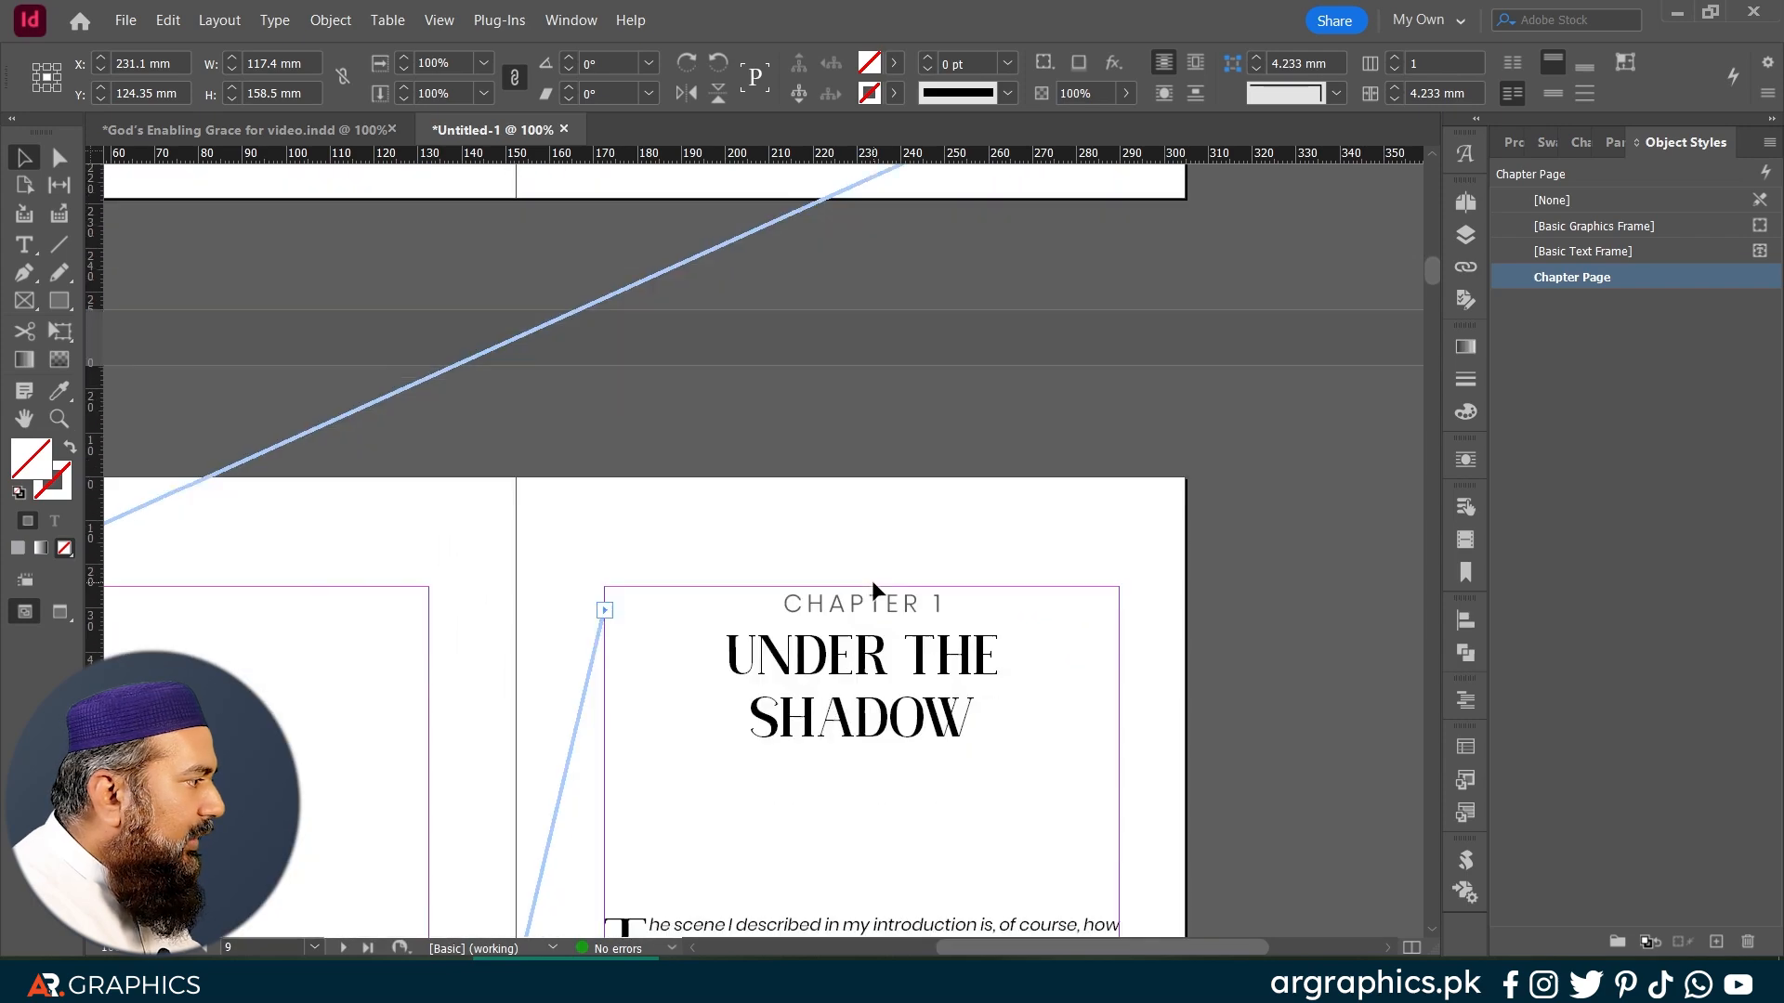
pyautogui.click(913, 223)
pyautogui.hotkey('ctrl', '-')
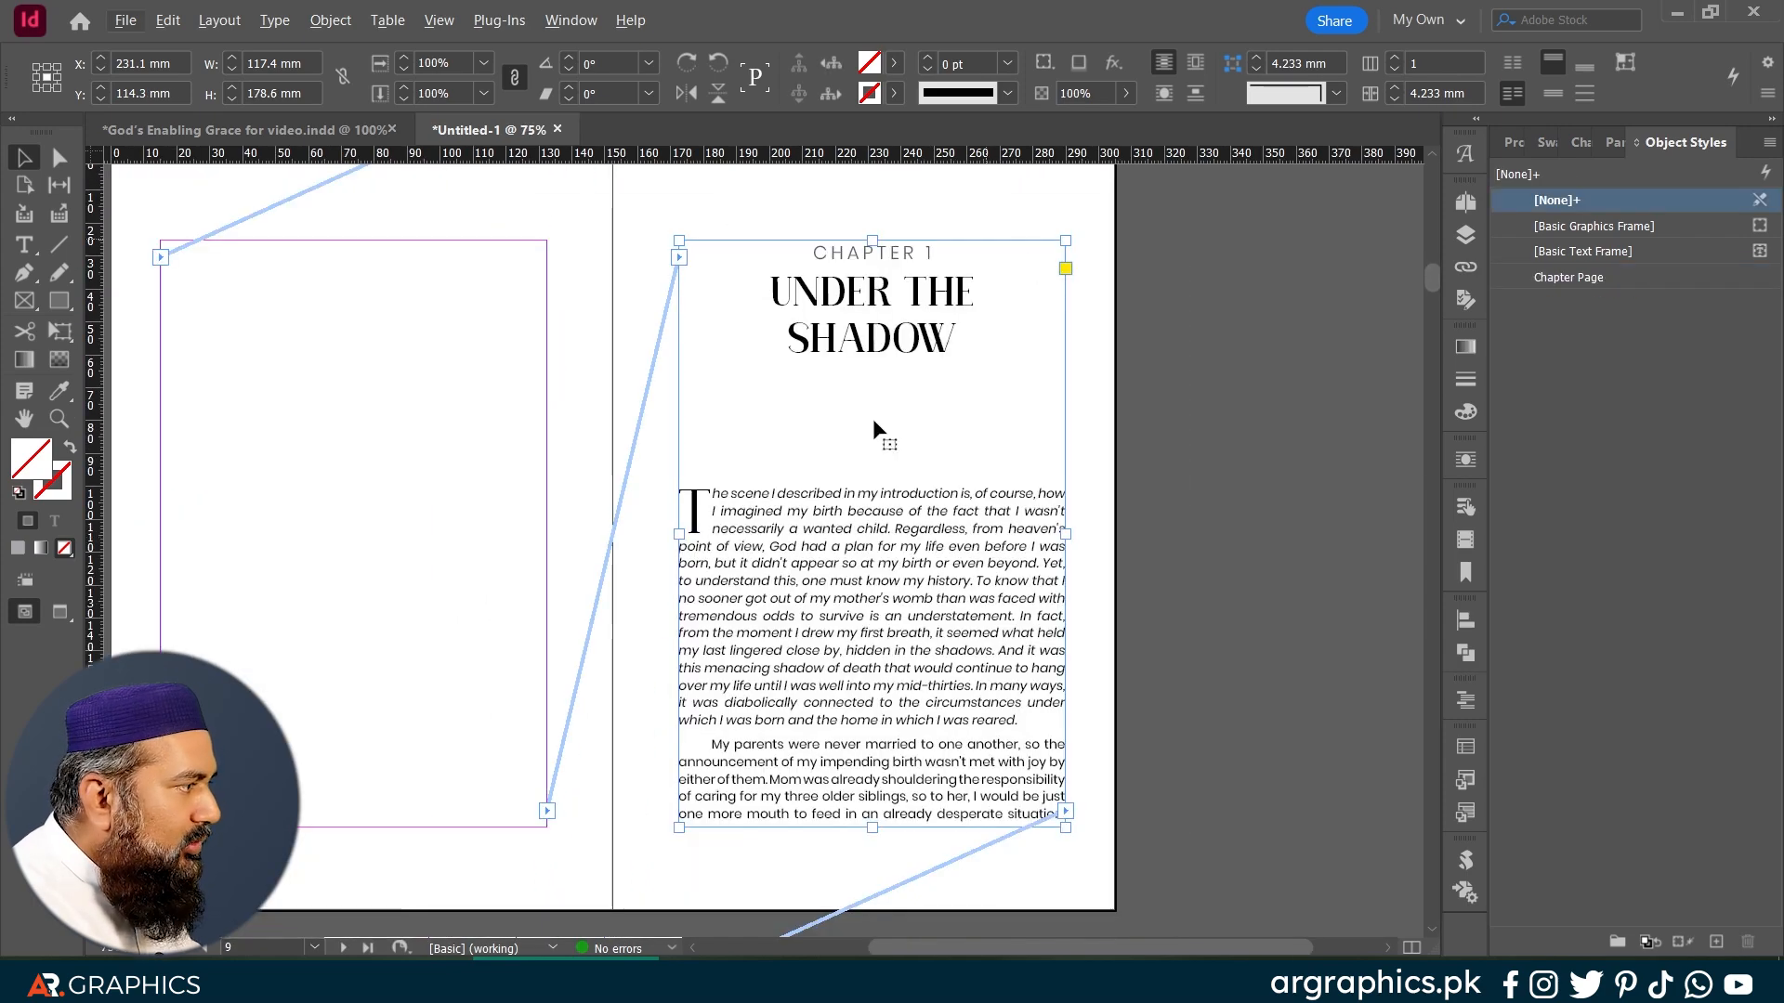
pyautogui.click(1591, 277)
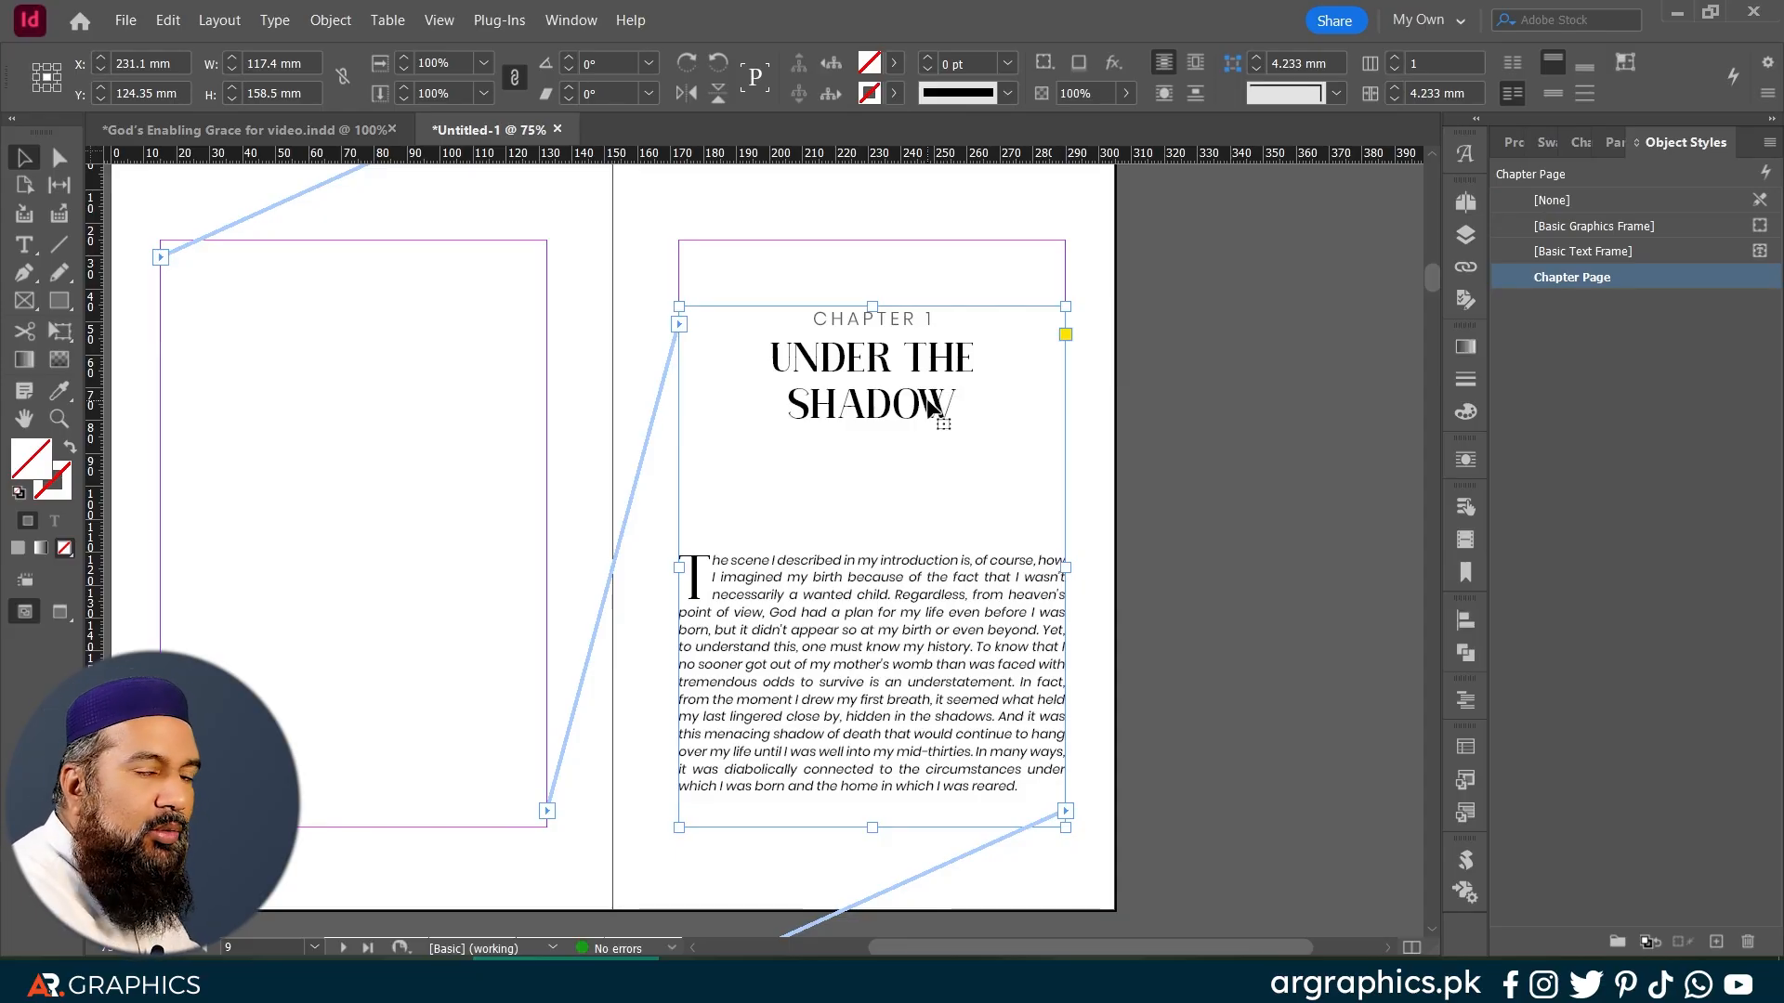
pyautogui.scroll(-1, 897, 647)
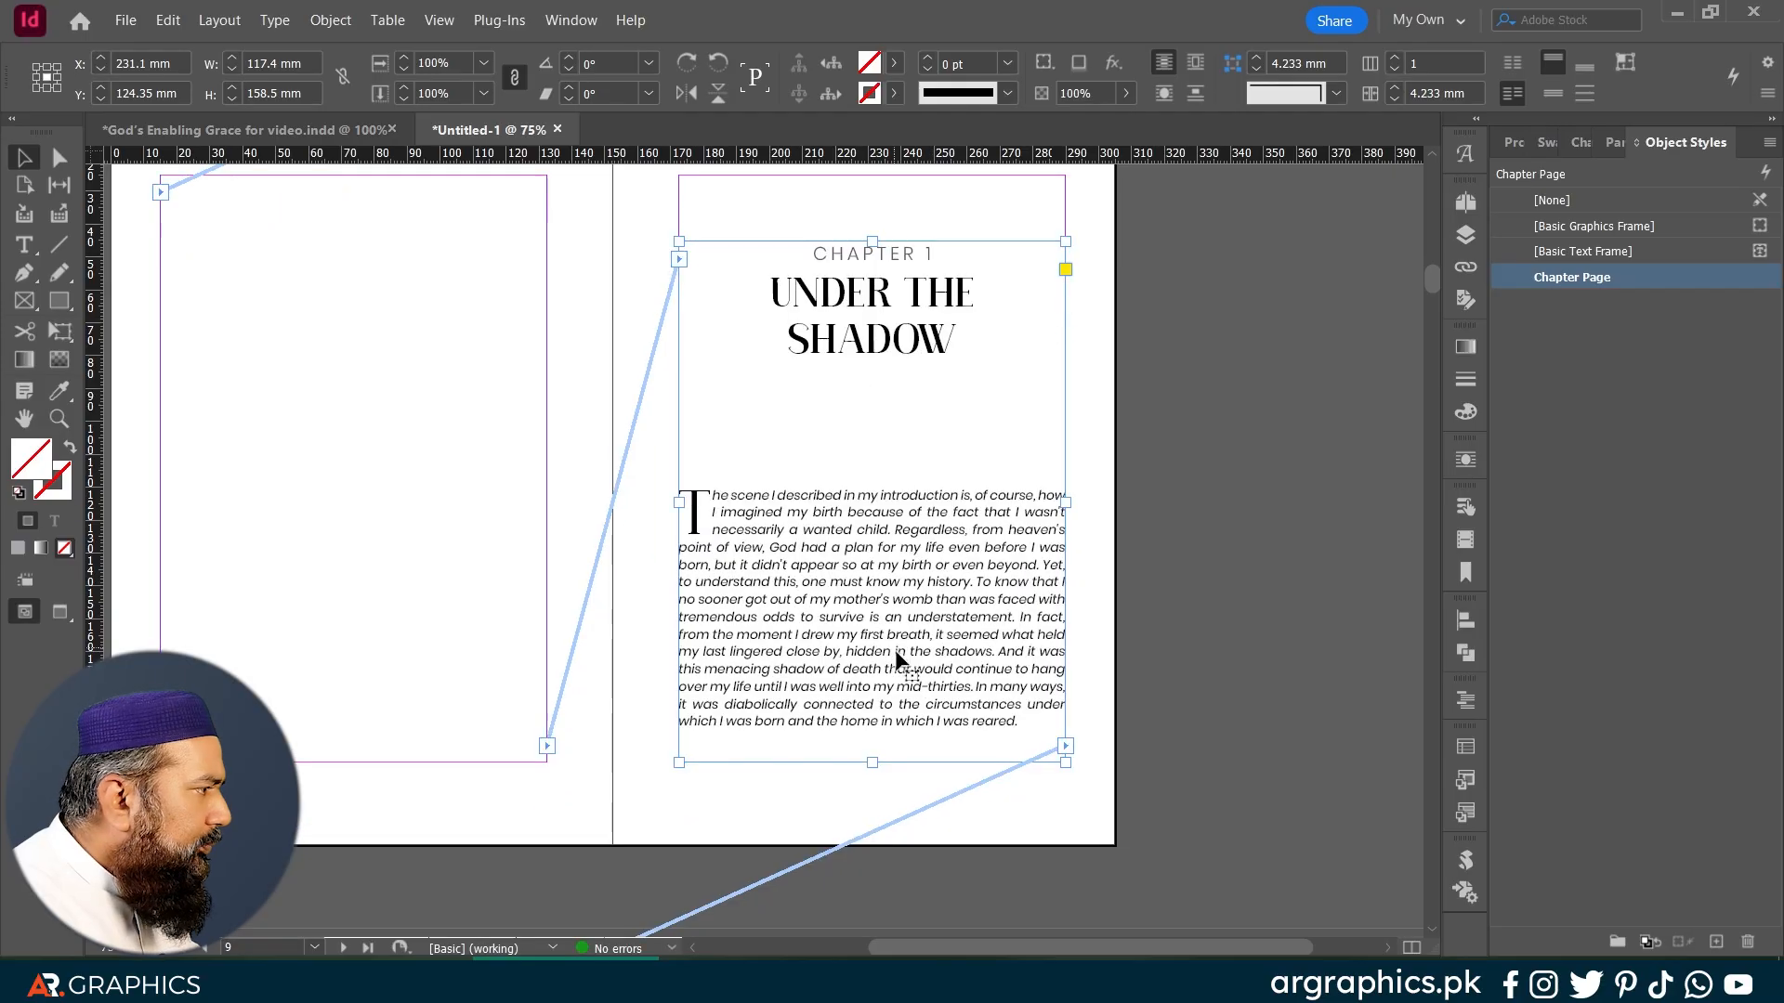
pyautogui.scroll(2, 898, 661)
pyautogui.click(1173, 487)
pyautogui.scroll(2, 1168, 611)
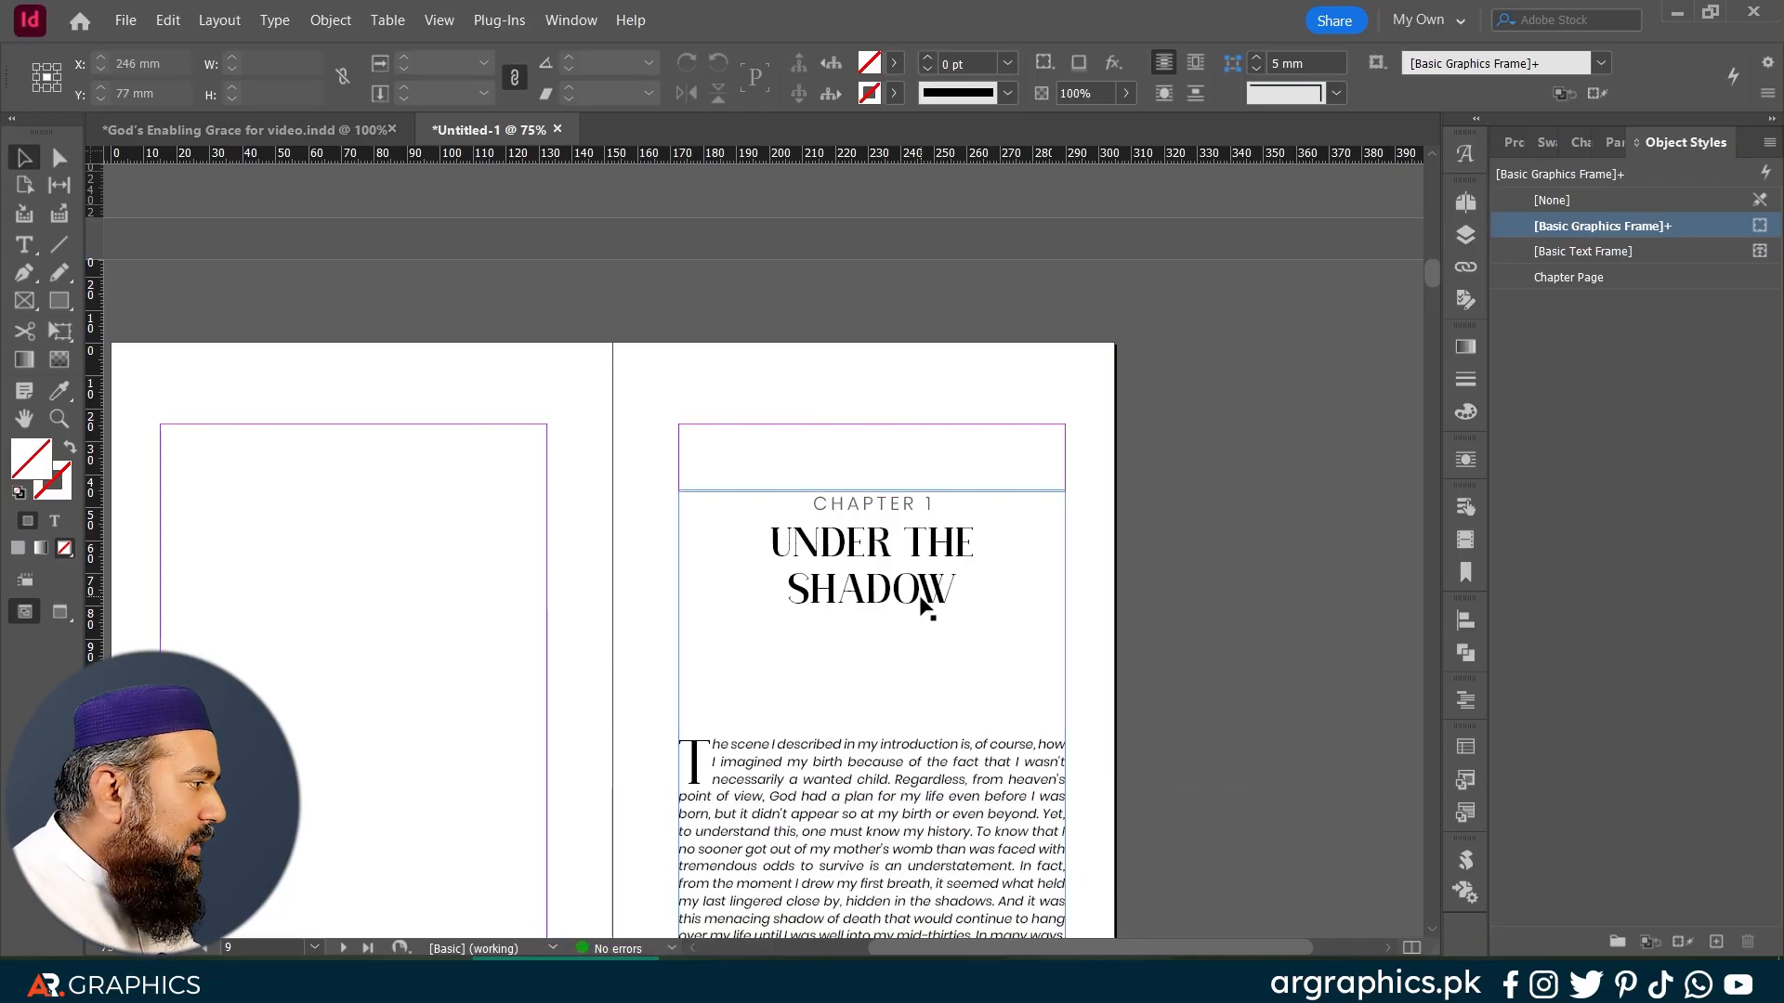
# Step: Join the stray line "survival." above the Chapter 2 heading to the end of the preceding paragraph
pyautogui.scroll(10, 1087, 601)
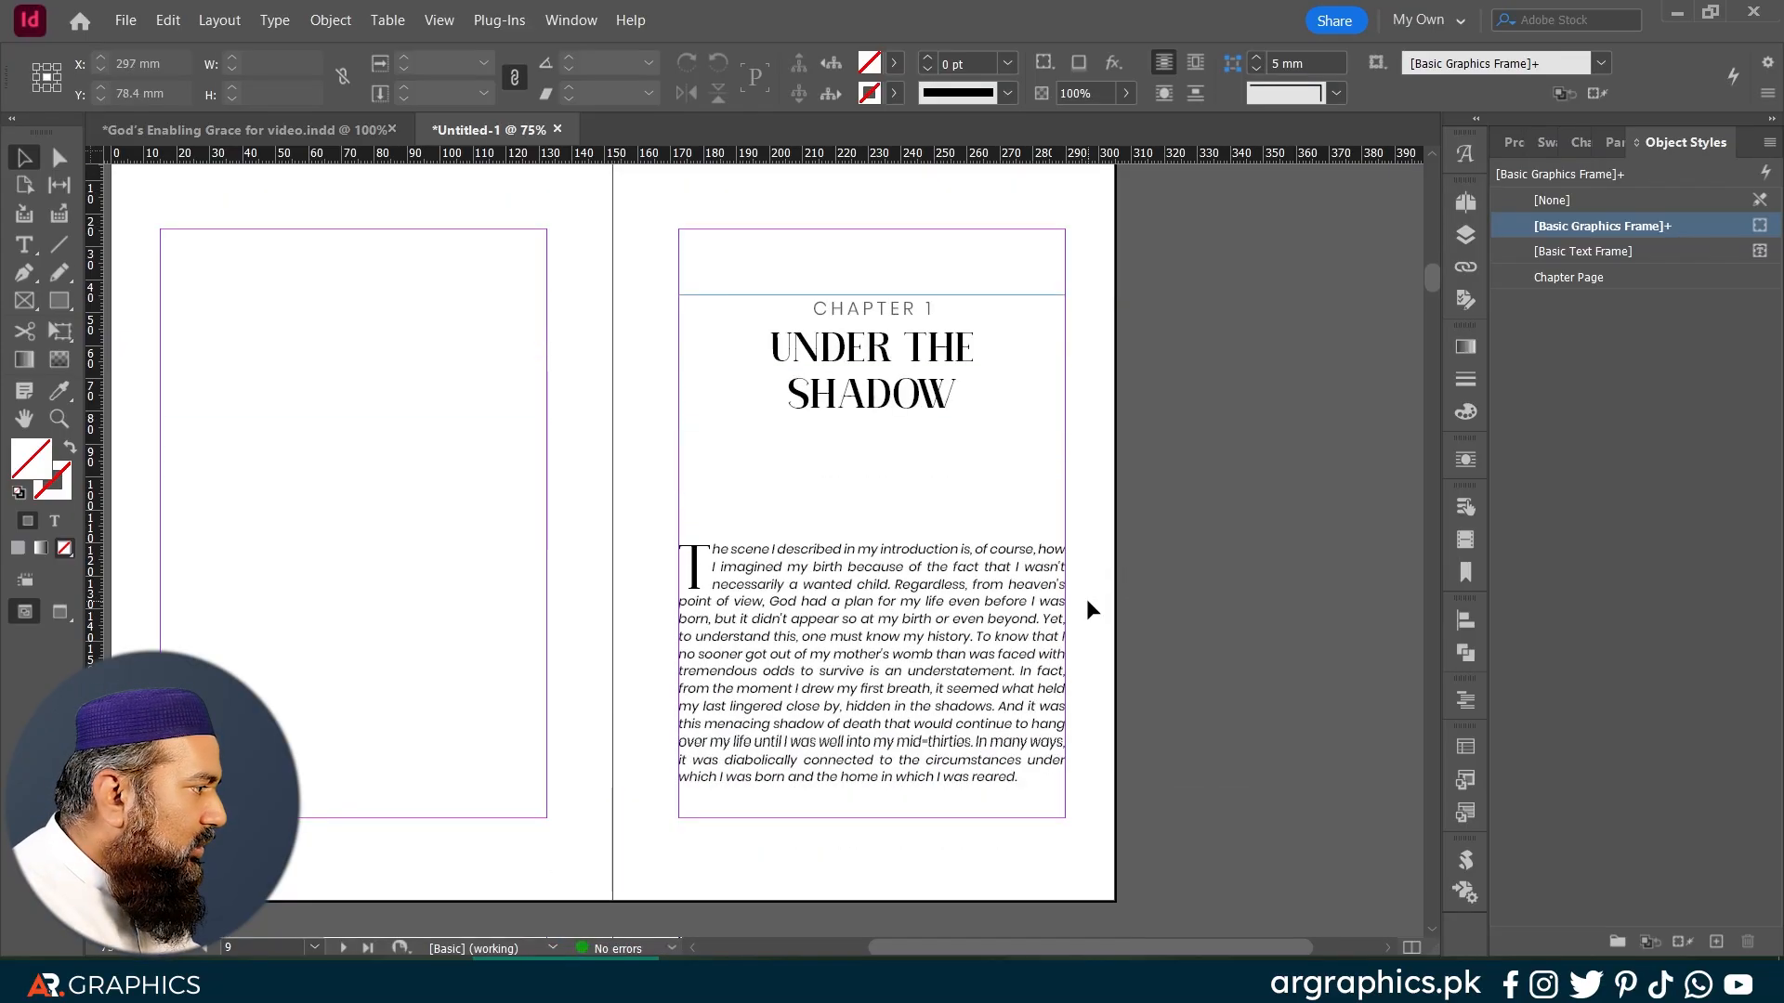
pyautogui.scroll(-20, 1087, 610)
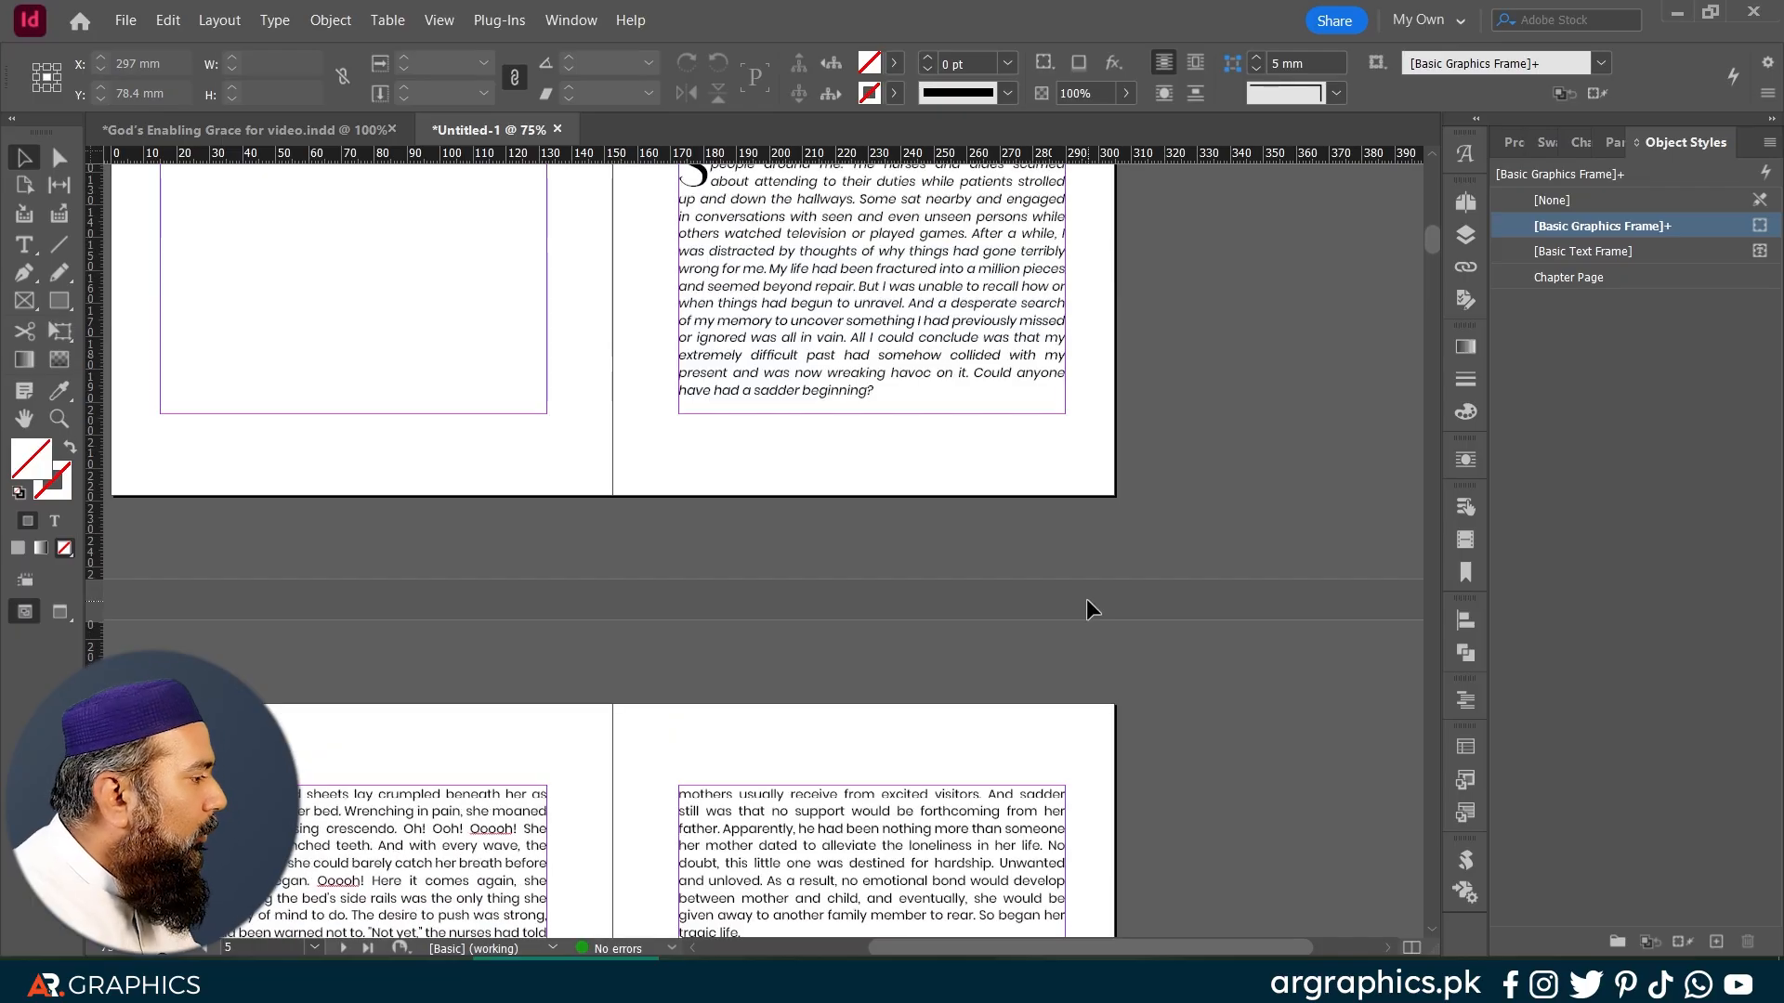
pyautogui.scroll(-10, 874, 549)
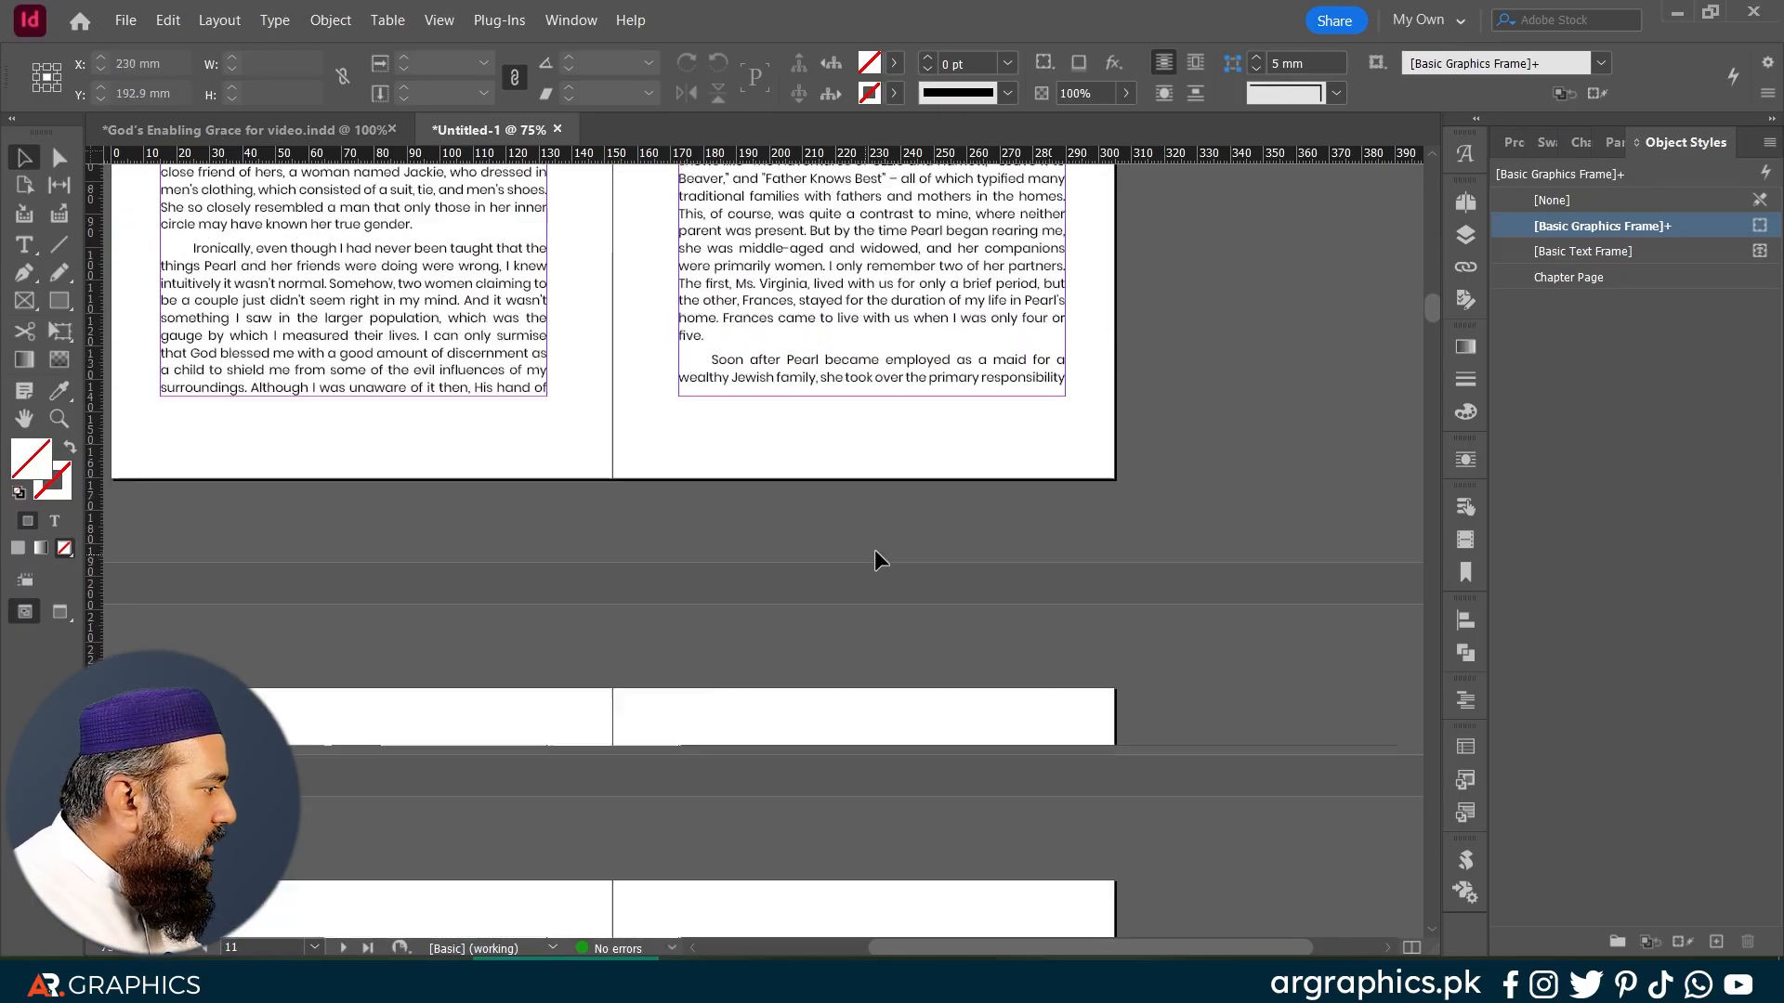
pyautogui.click(798, 342)
pyautogui.doubleClick(798, 342)
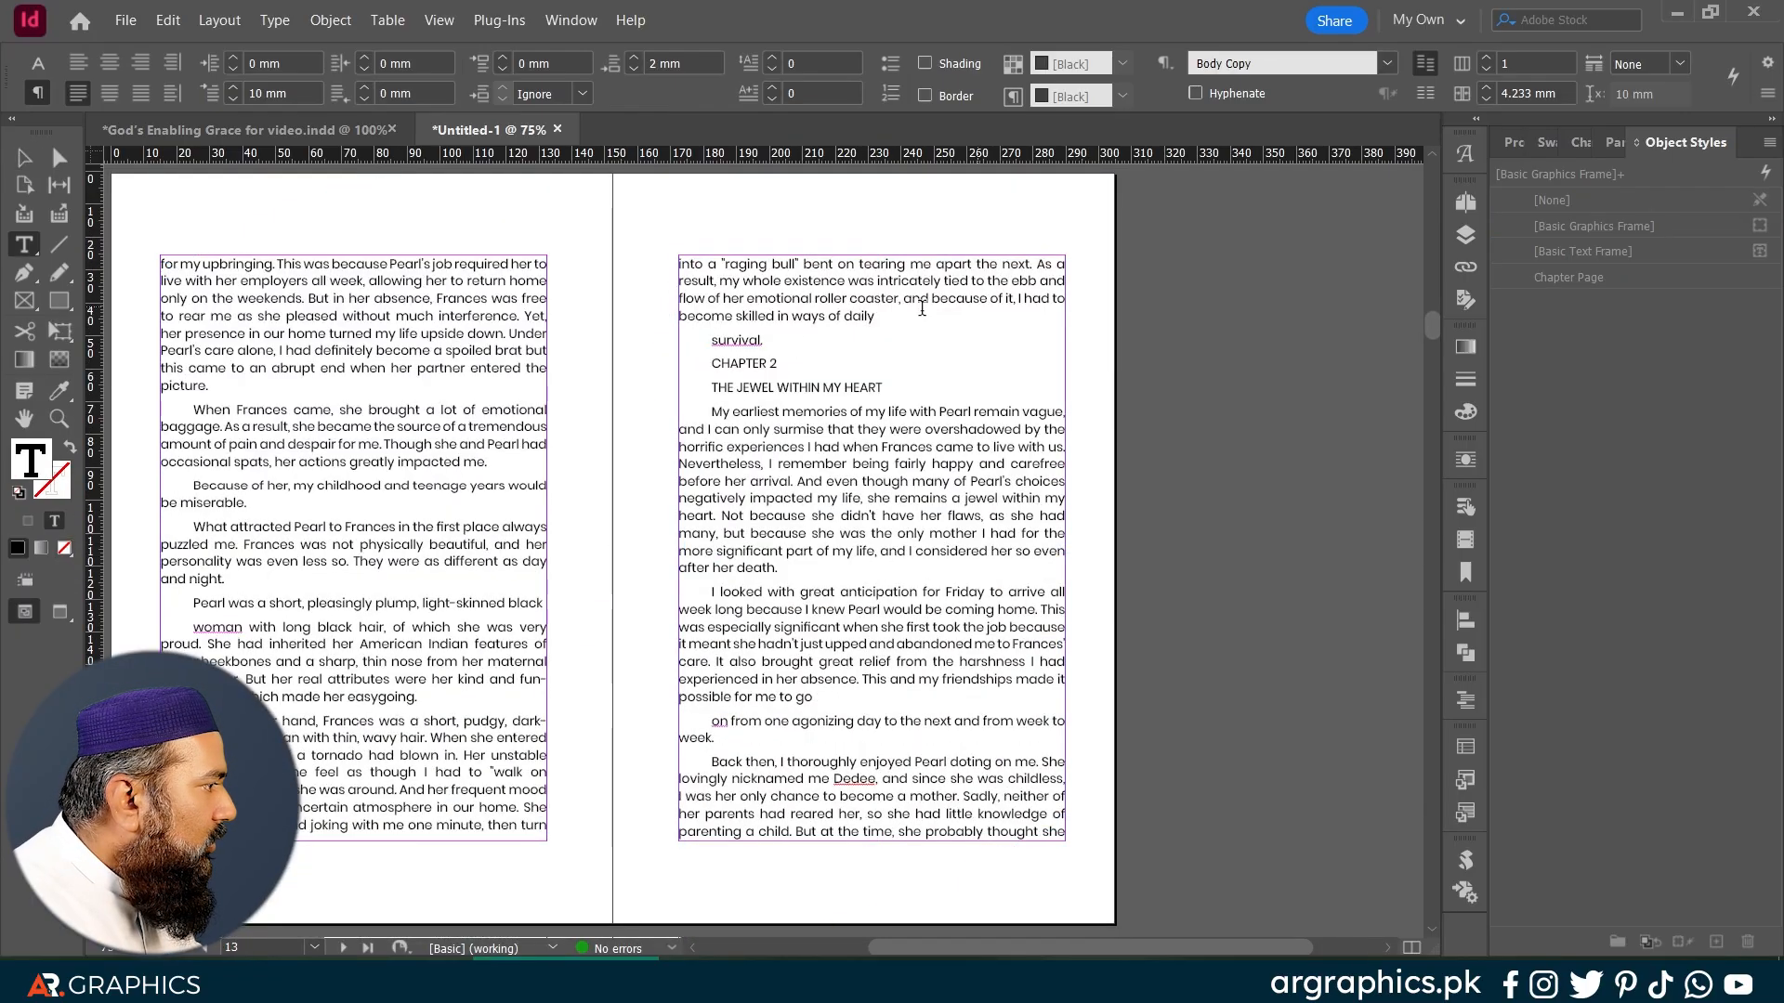
pyautogui.press('Home')
pyautogui.press('BackSpace')
# Step: Apply the Chapter Number paragraph style to the "CHAPTER 2" line
pyautogui.click(838, 339)
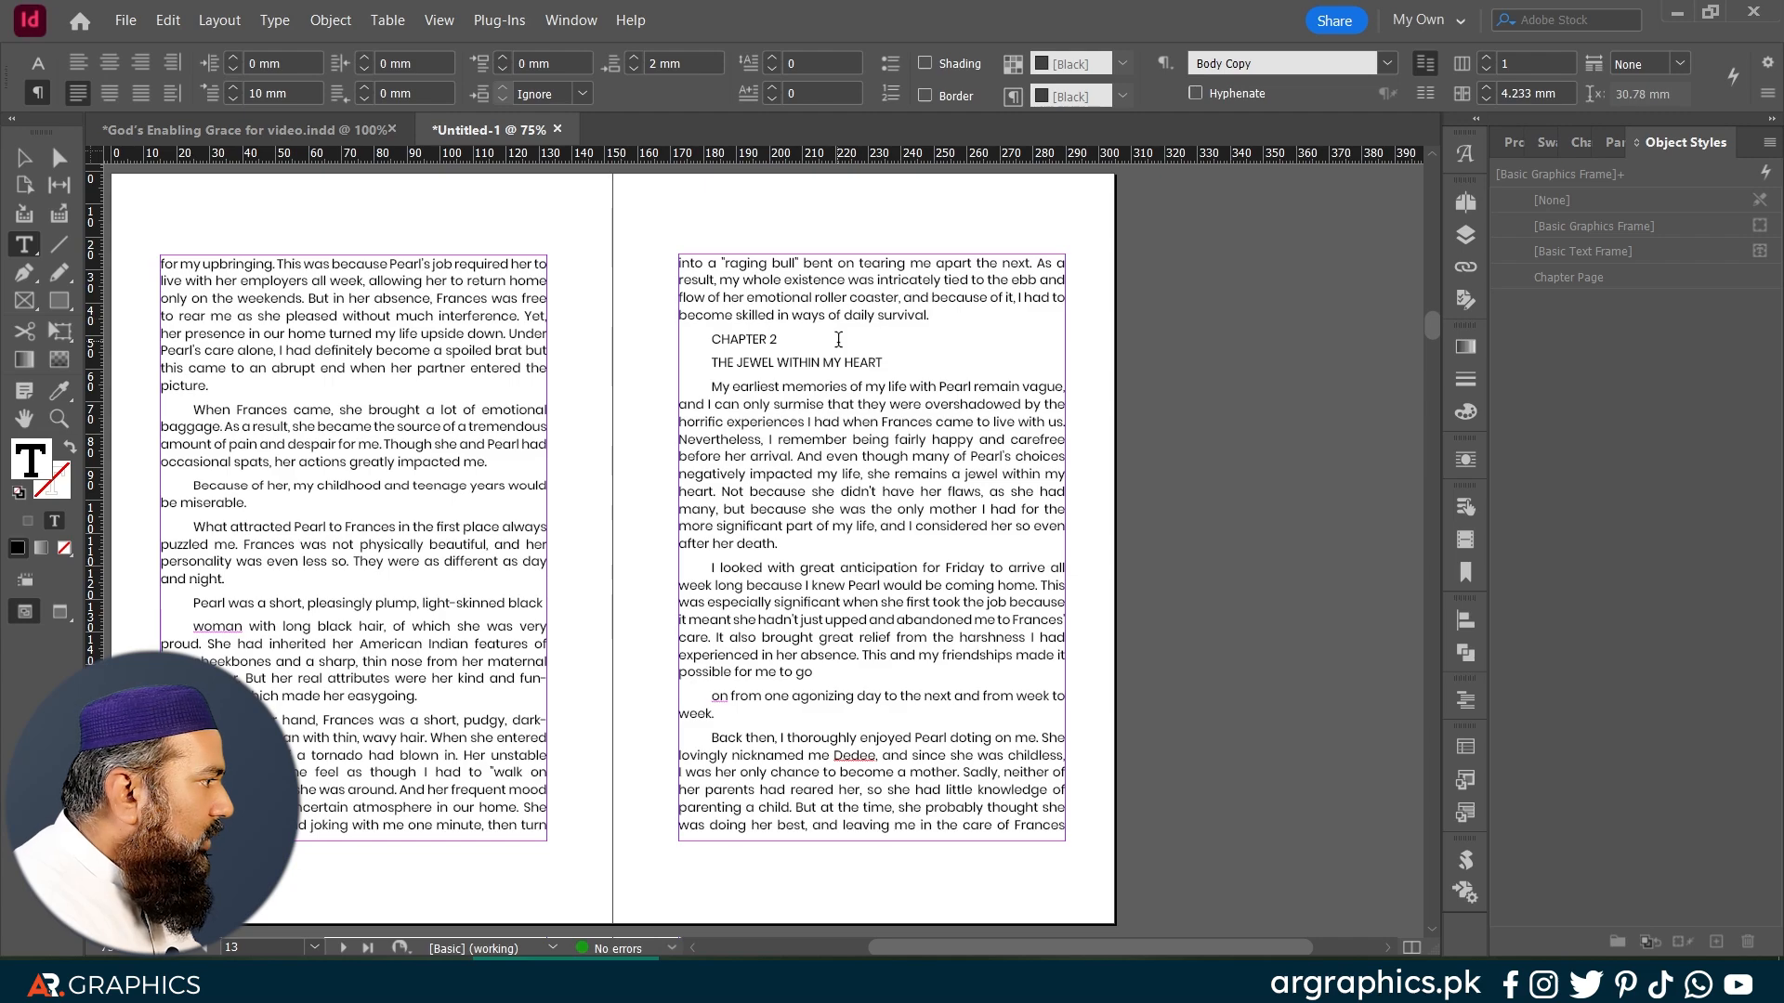
pyautogui.click(1607, 144)
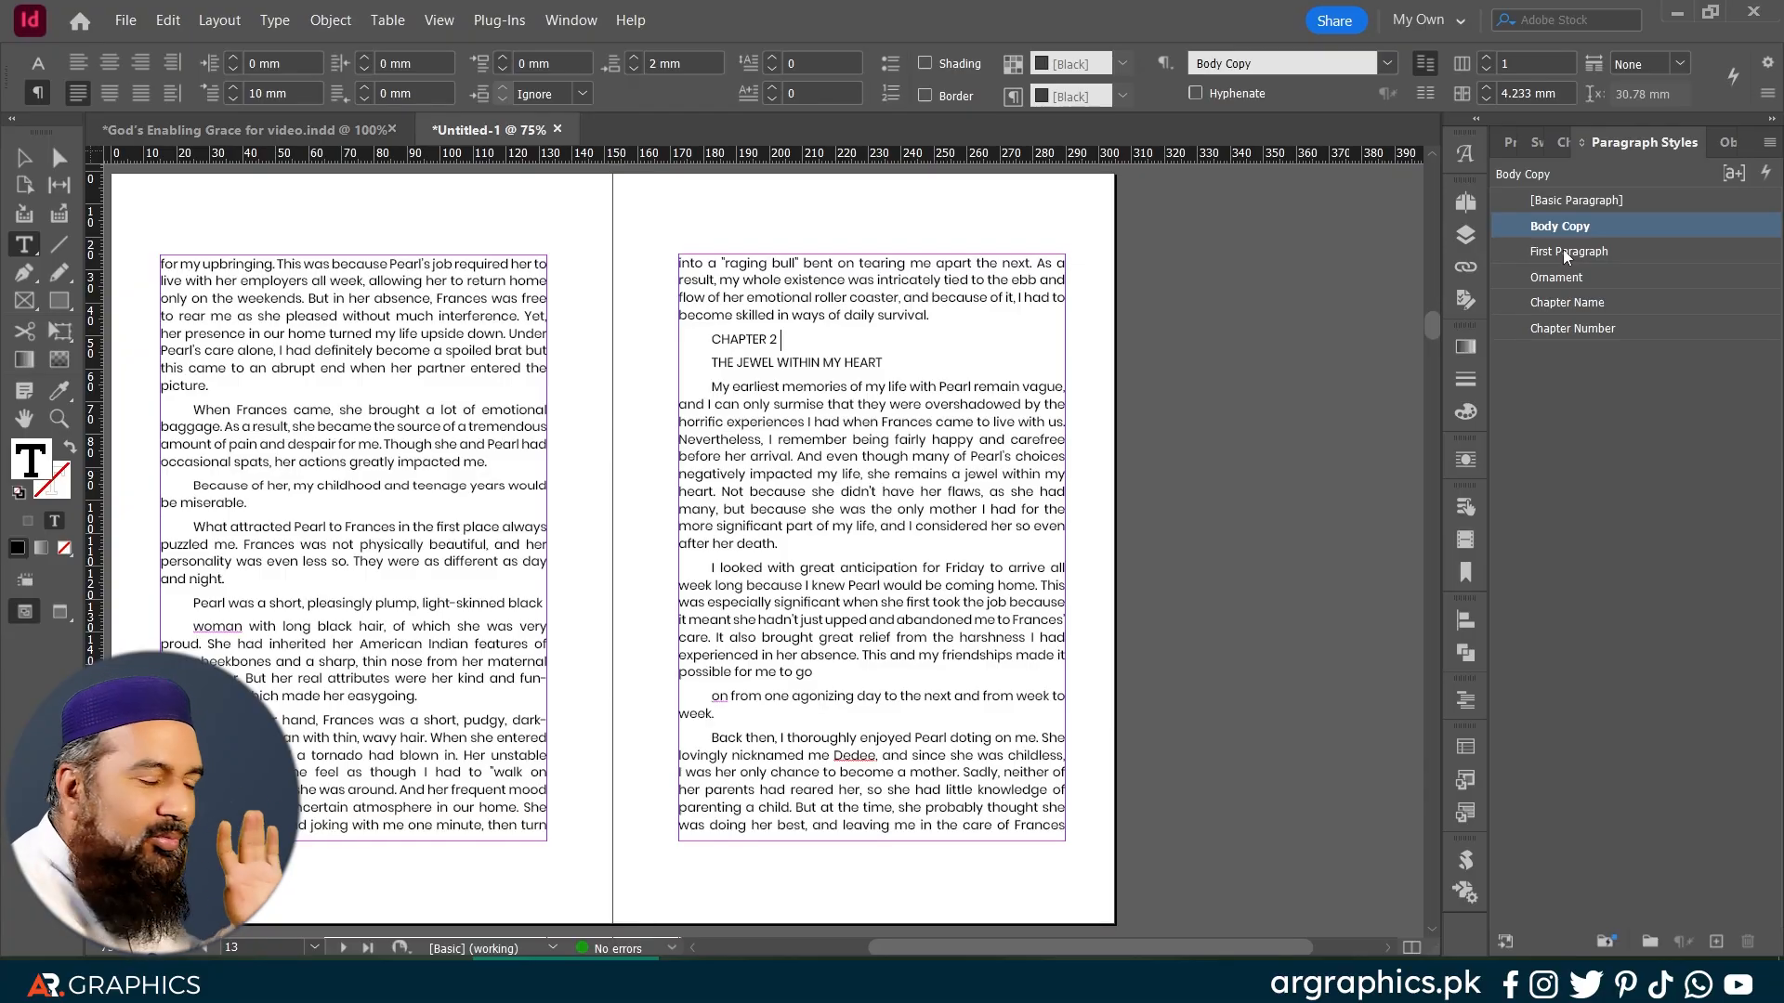
pyautogui.click(1562, 329)
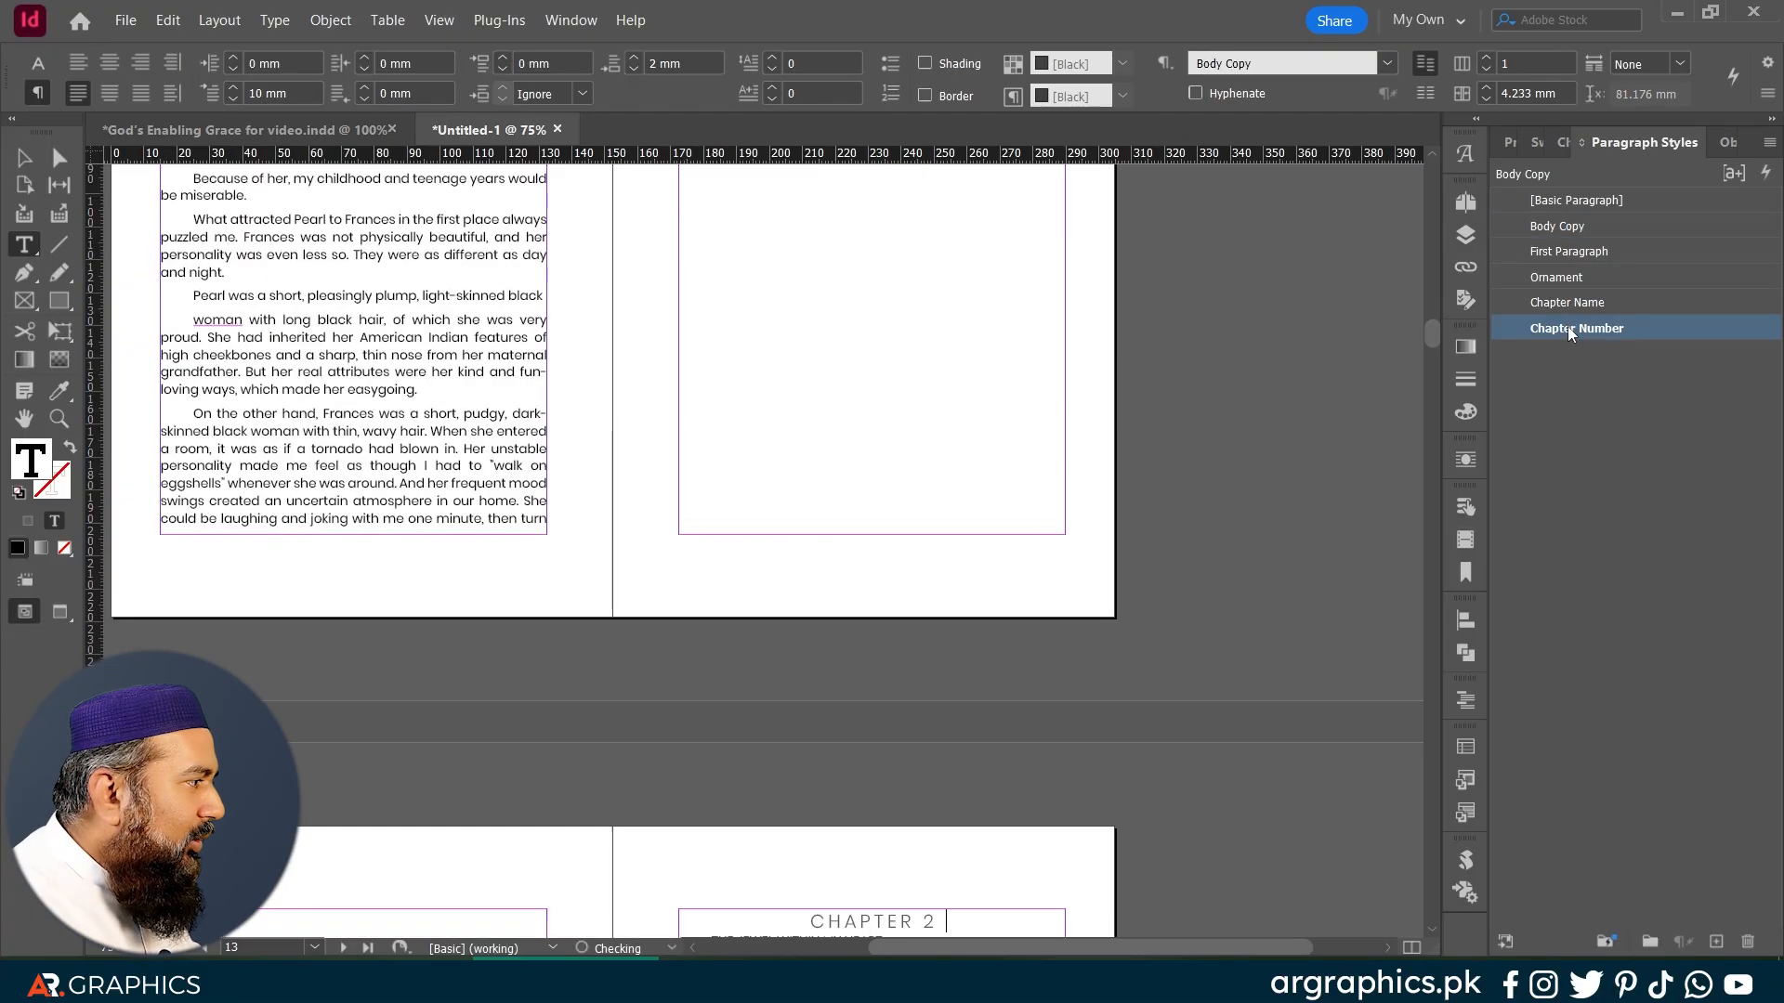
# Step: Apply the Chapter Name style to "THE JEWEL WITHIN MY HEART" and the First Paragraph style to the paragraph beneath it
pyautogui.click(922, 430)
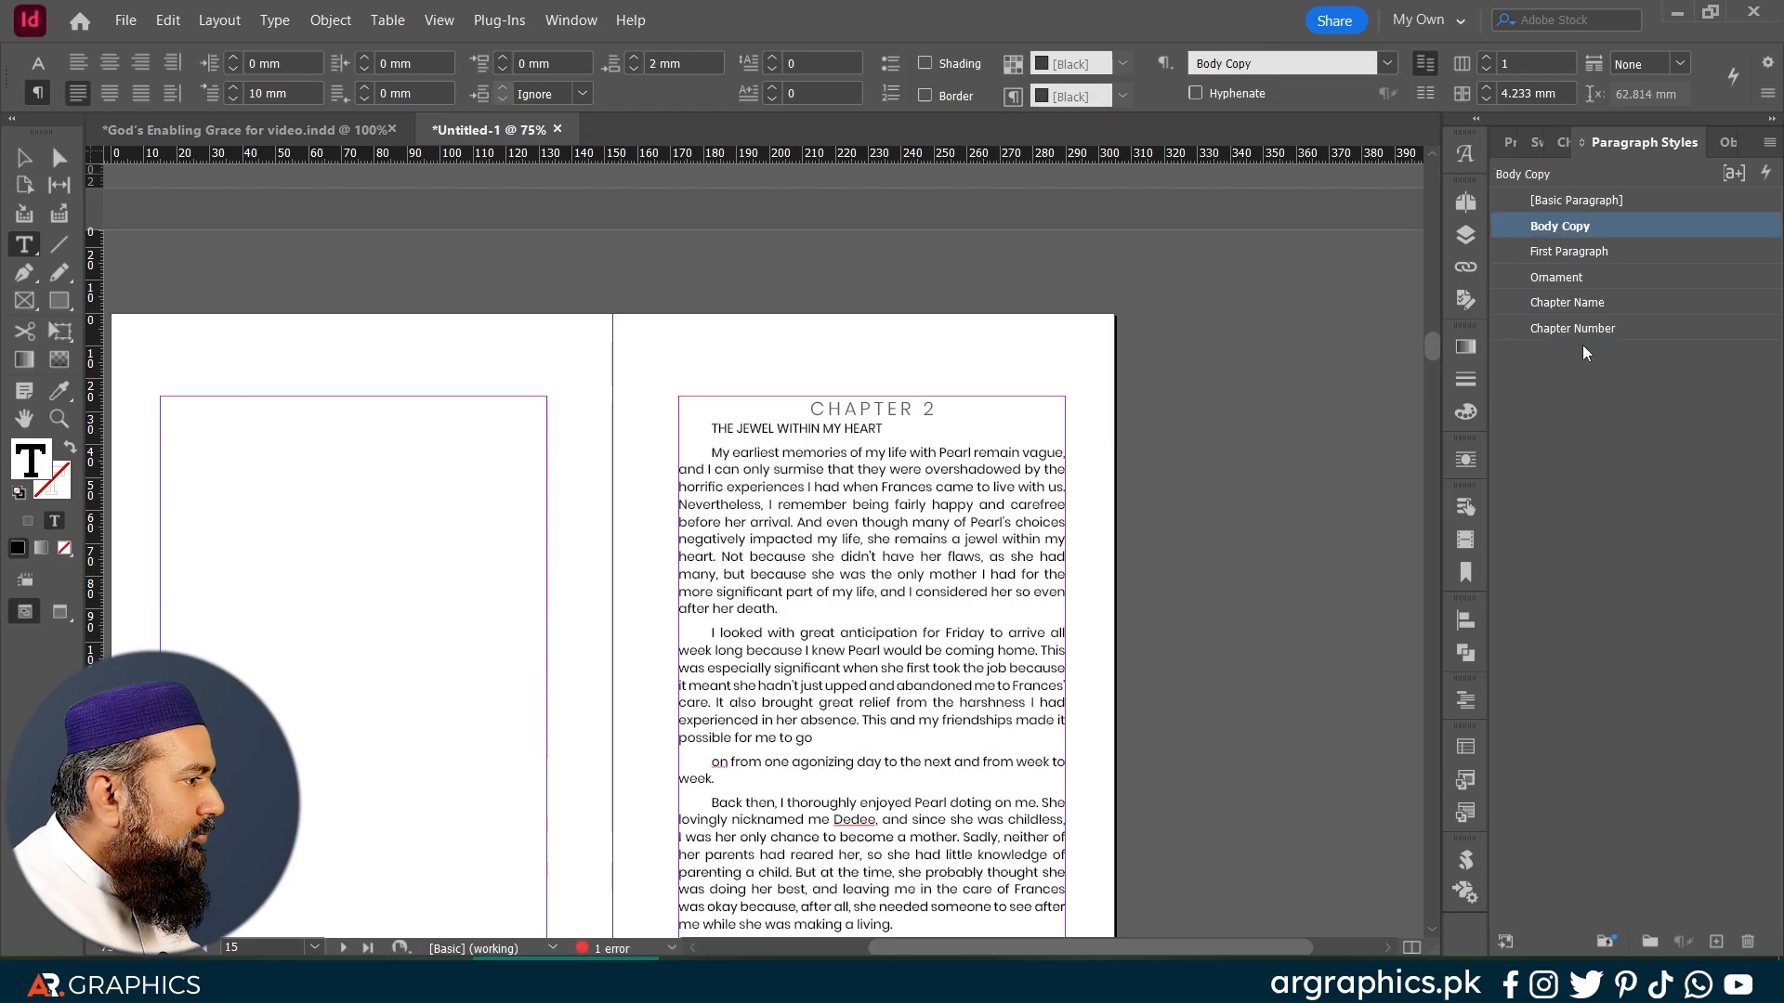
pyautogui.click(1570, 303)
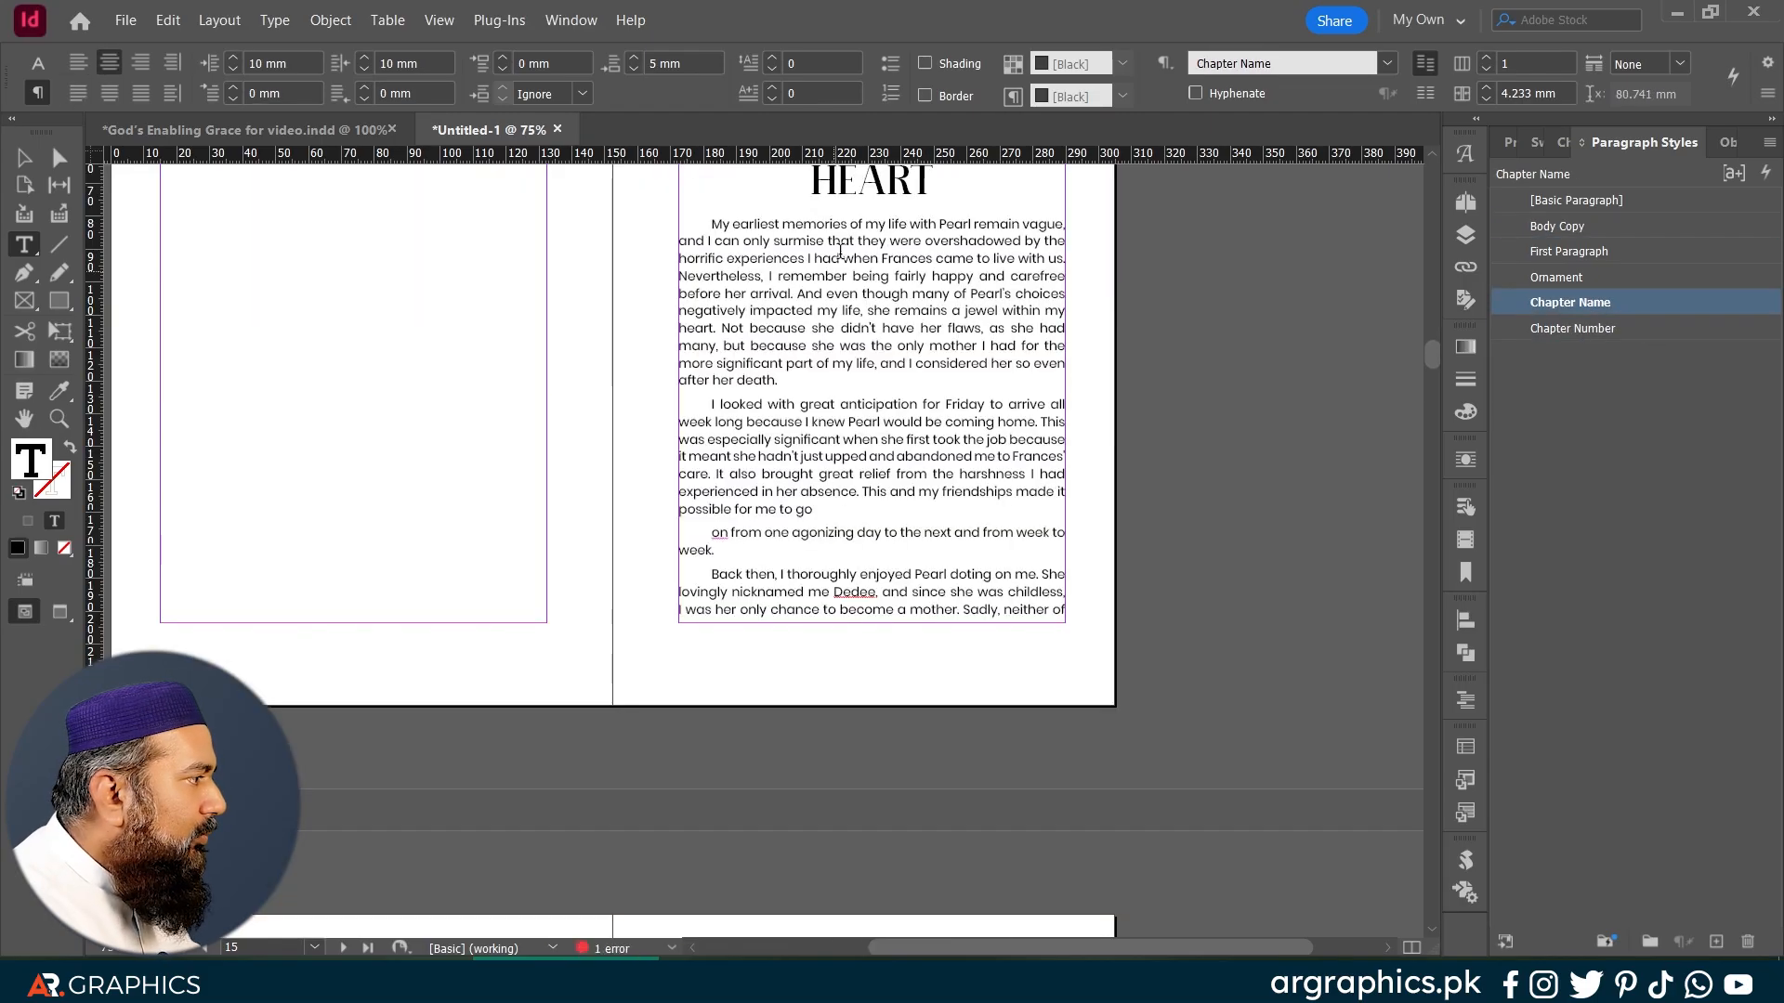
pyautogui.click(1575, 253)
# Step: Remove the paragraph break between "possible for me to go" and "on from one agonizing day" on Chapter 2's opening page
pyautogui.scroll(-3, 850, 444)
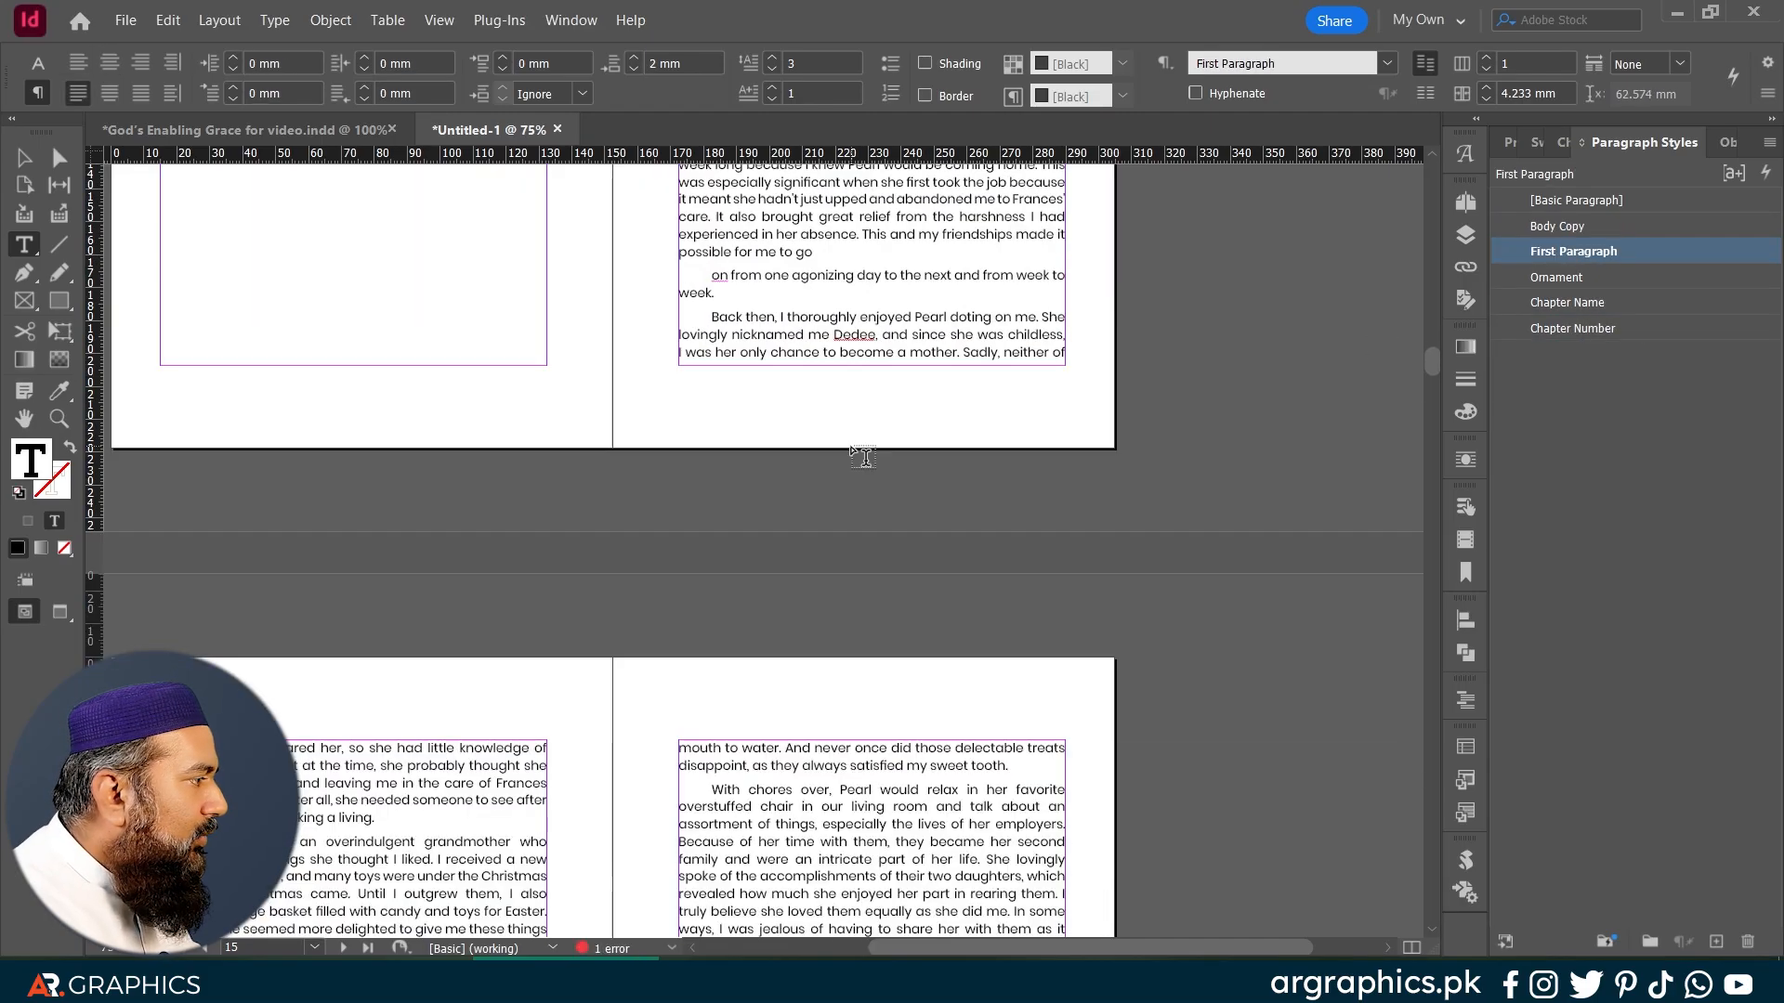
pyautogui.click(810, 253)
pyautogui.press('Delete')
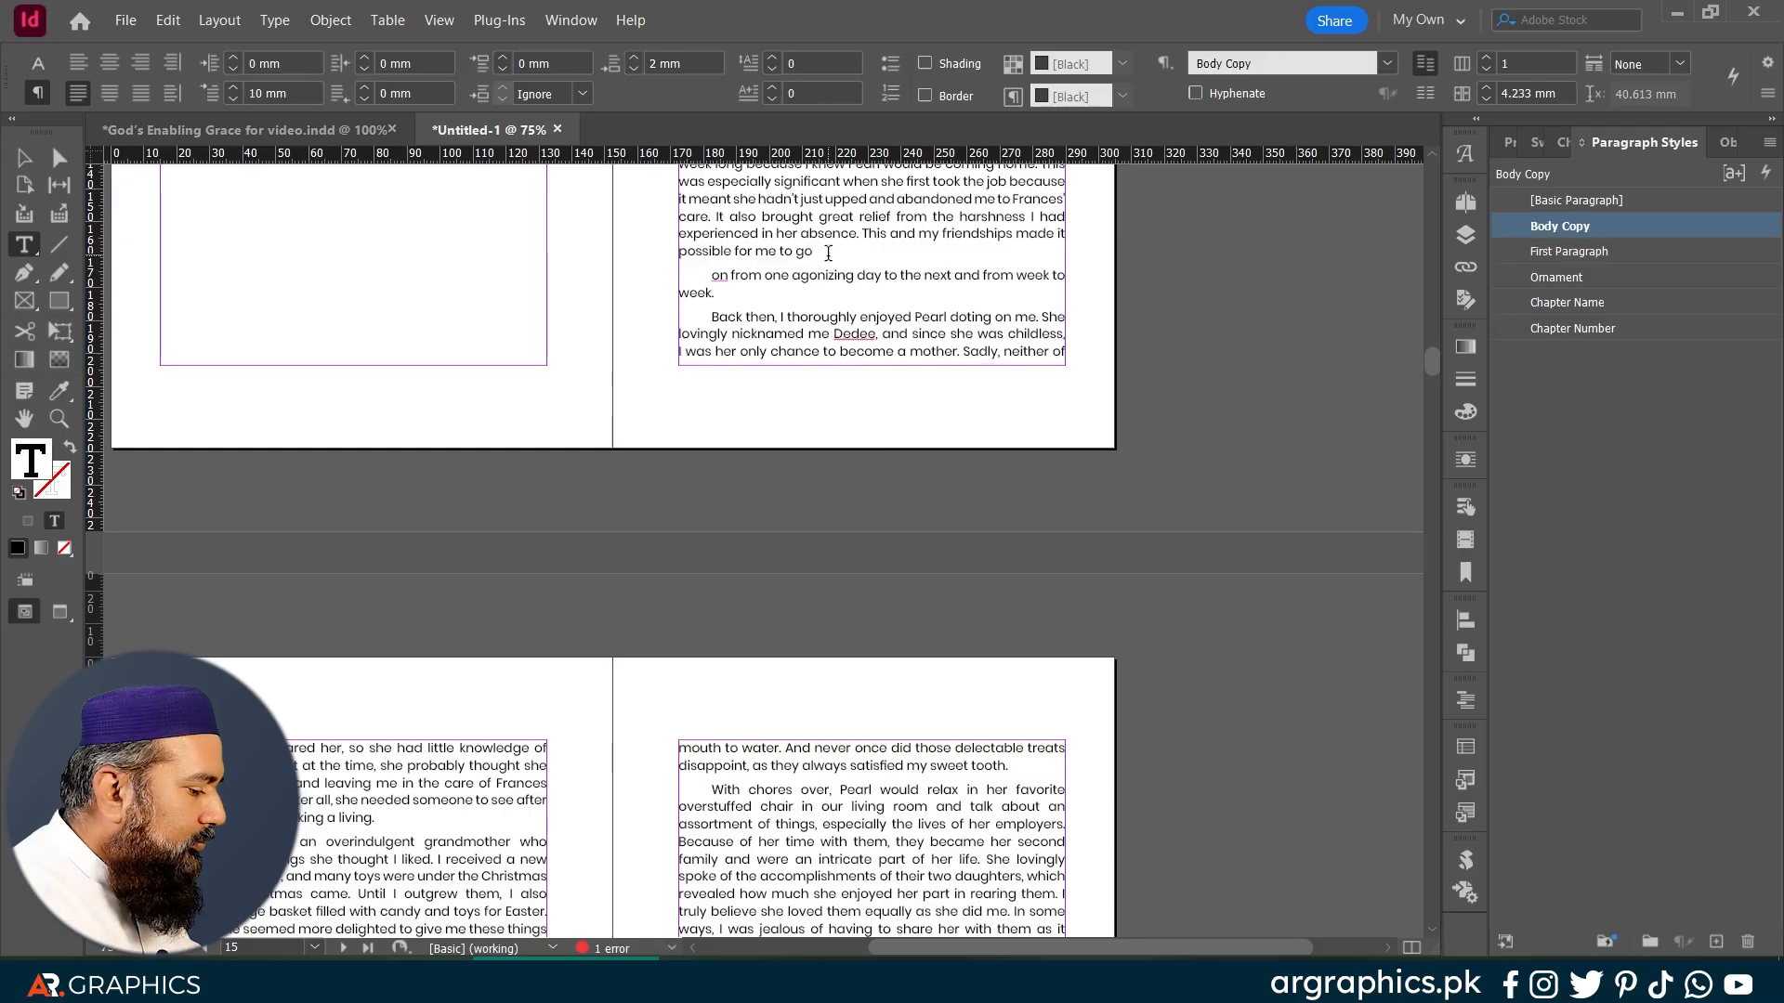
# Step: Apply the Chapter Number style to the "CHAPTER 3" line and the Chapter Name style to "THE LONG NIGHTMARE"
pyautogui.scroll(-15, 862, 288)
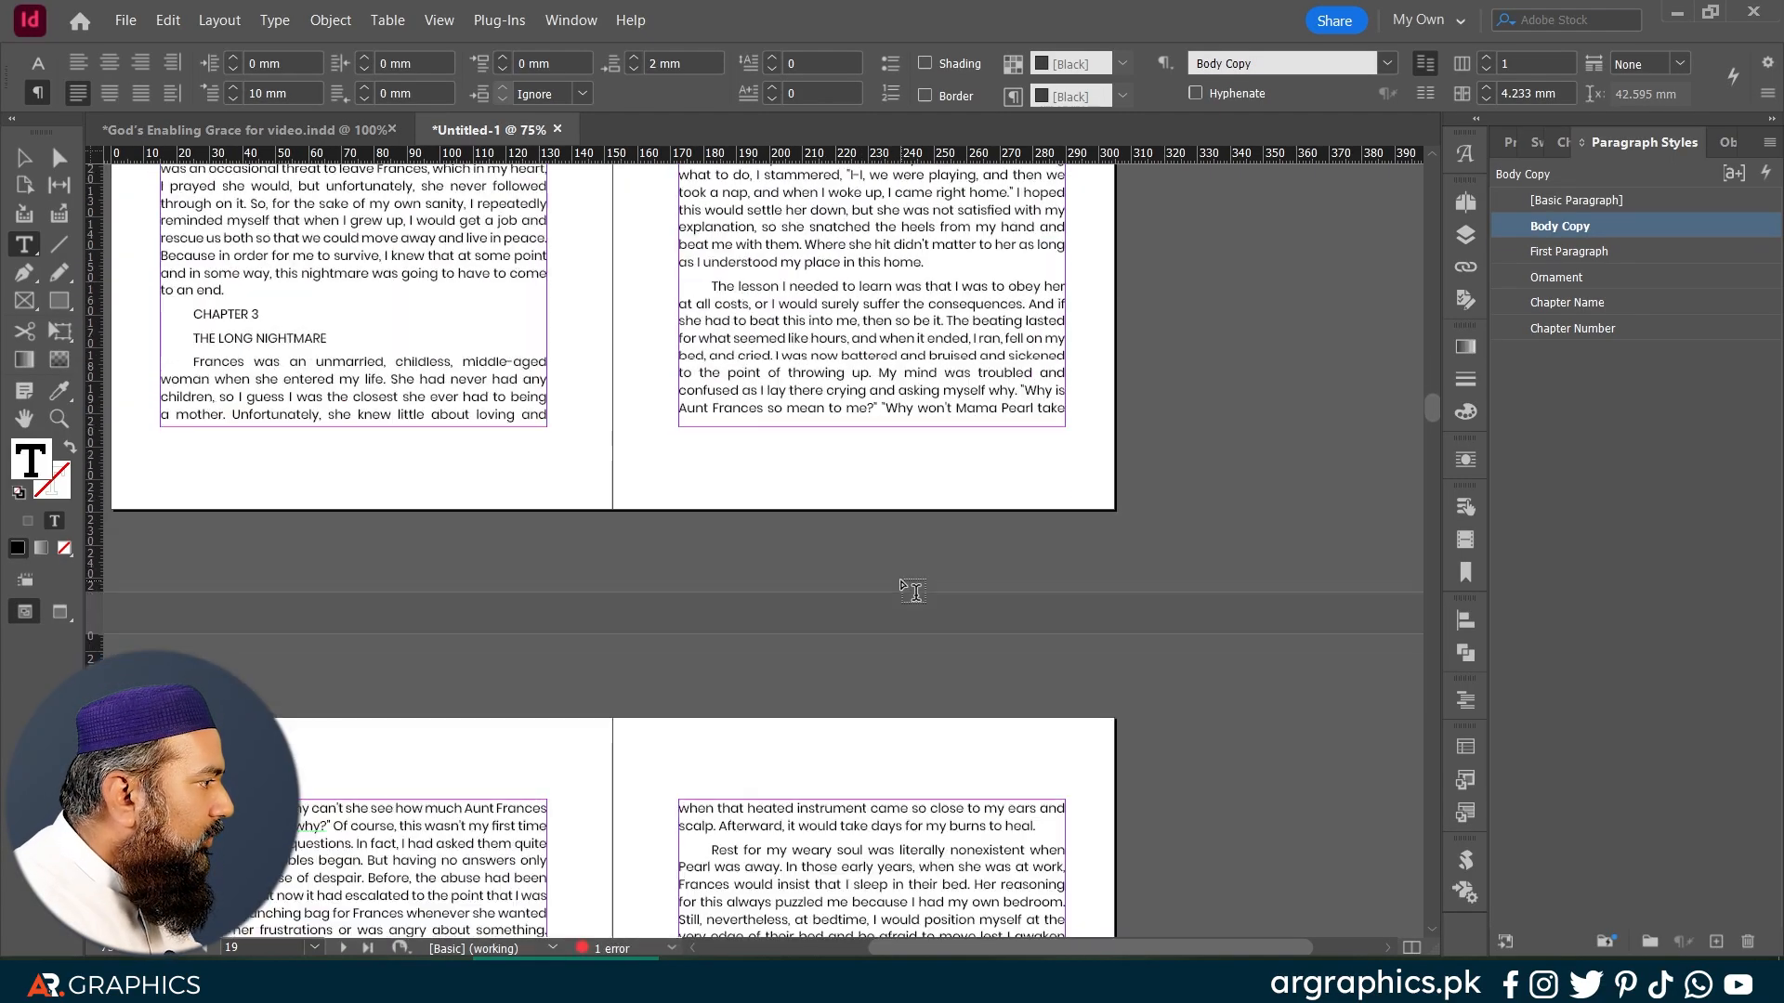
pyautogui.click(260, 312)
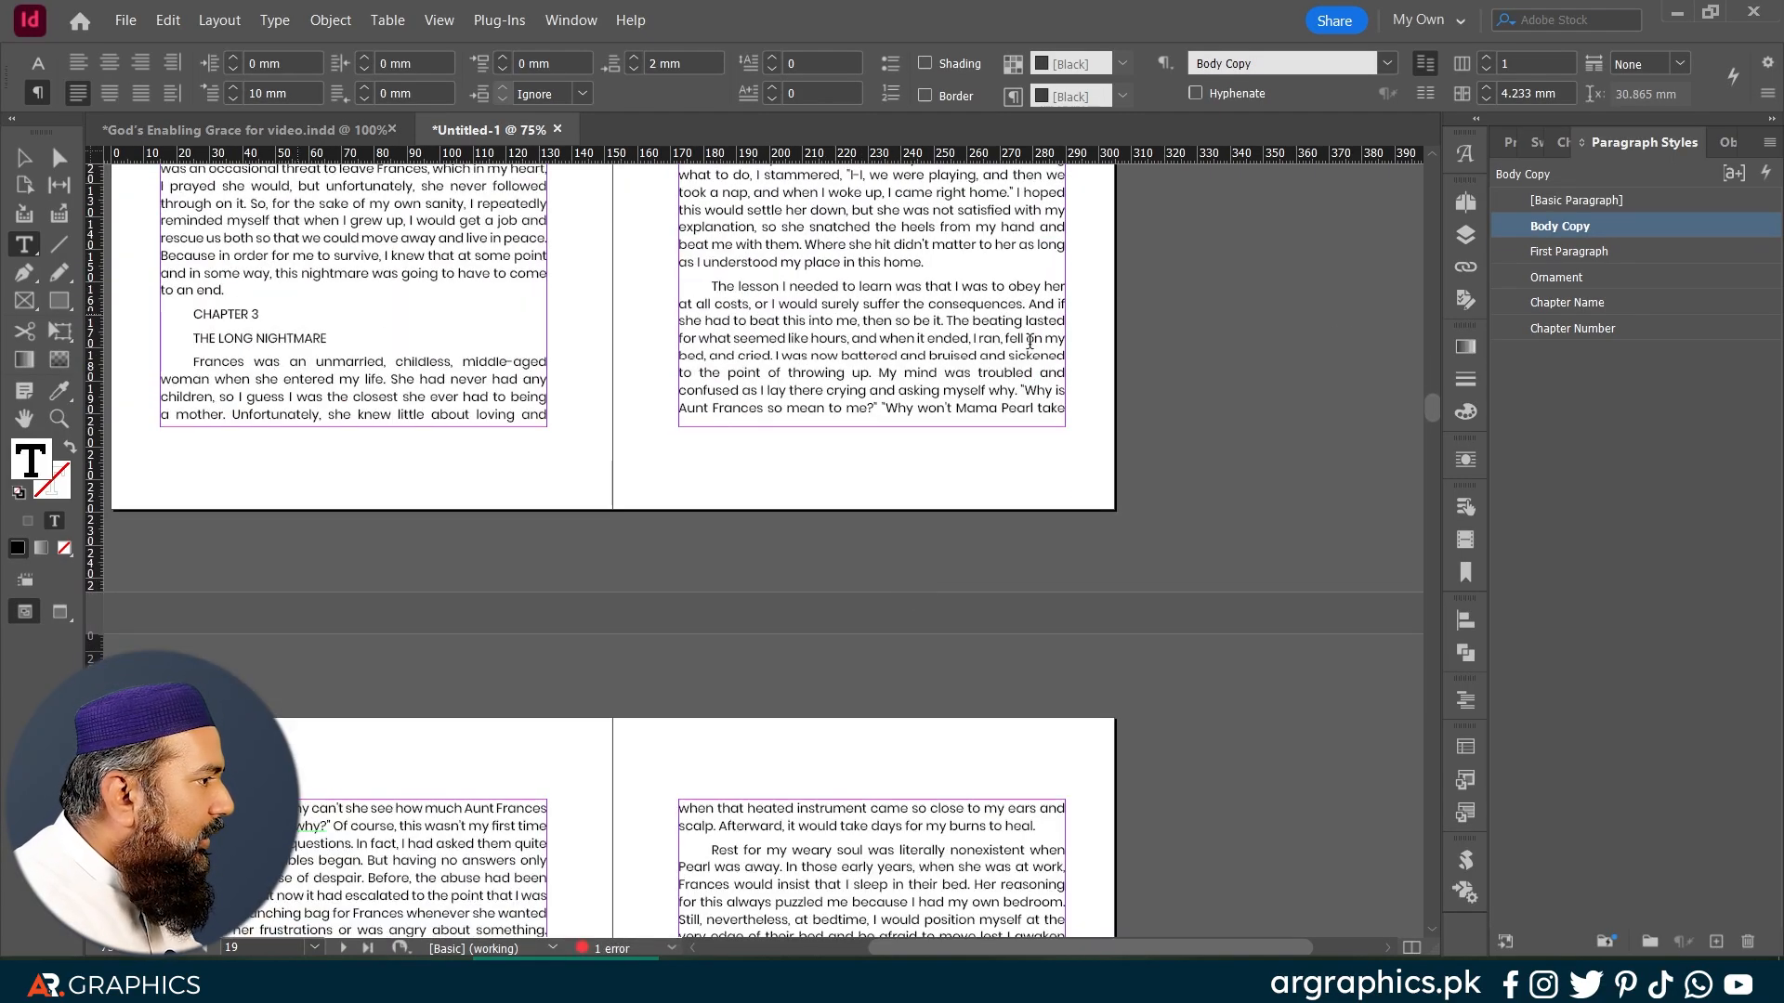
pyautogui.click(1568, 331)
pyautogui.press('Down')
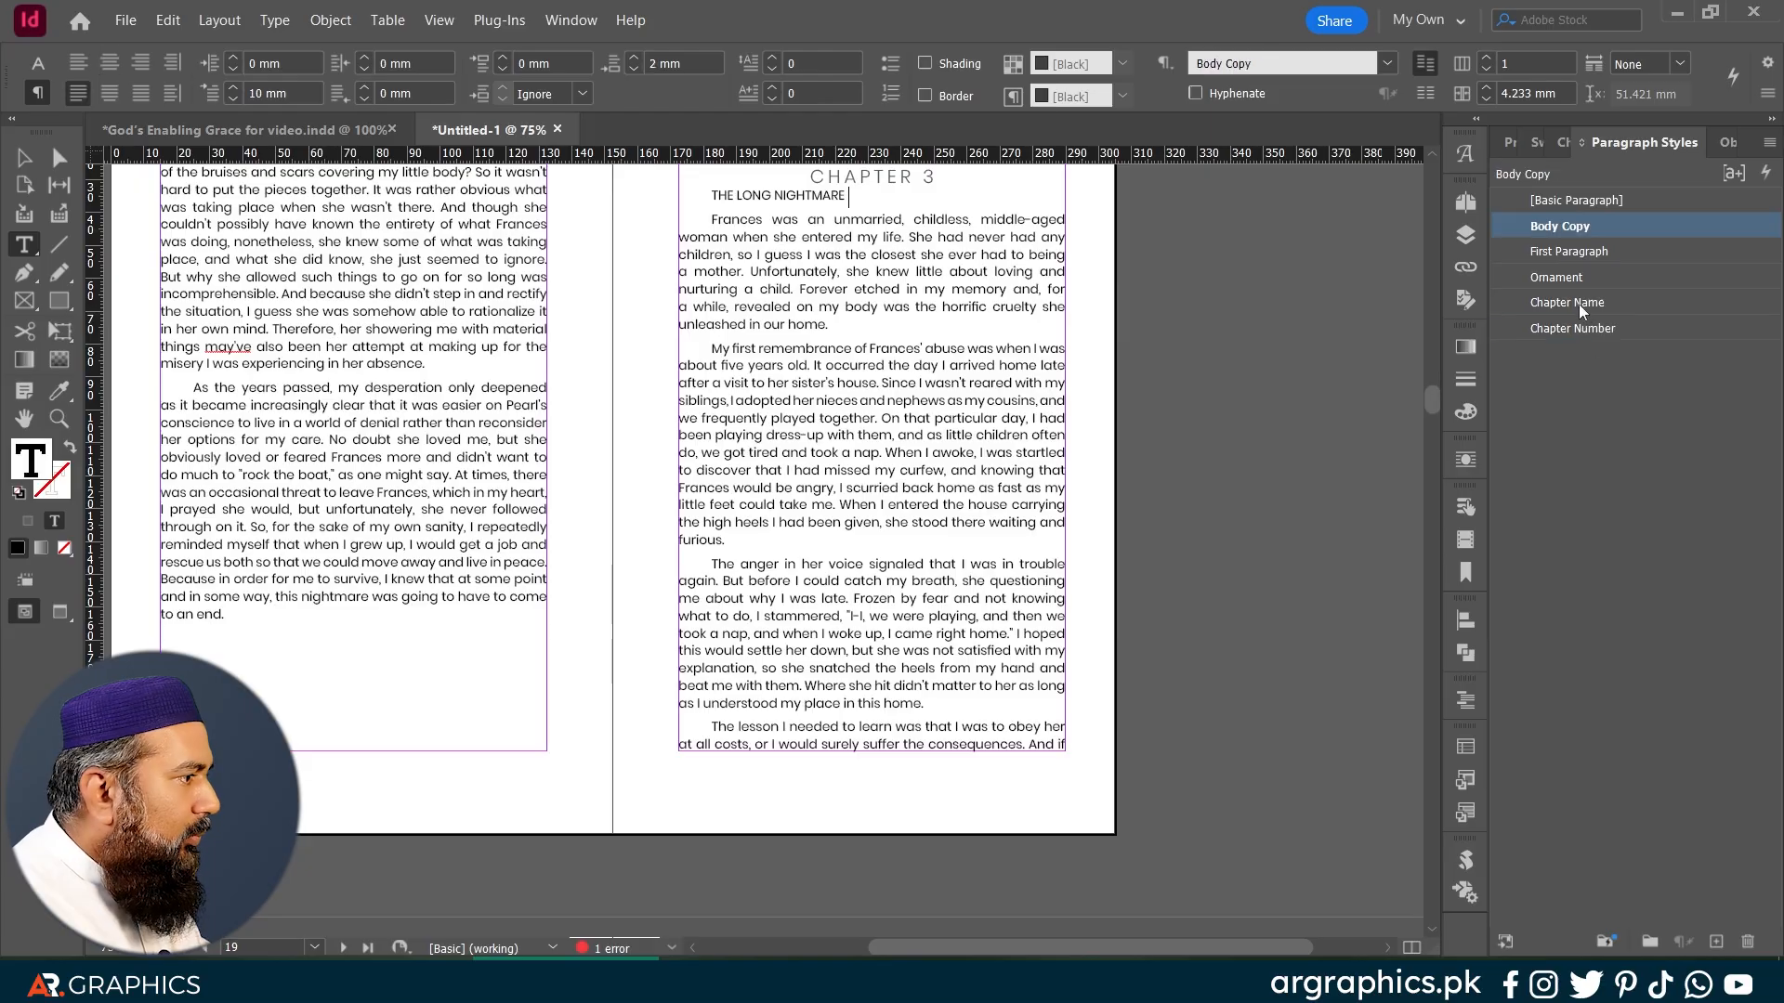
pyautogui.click(1579, 312)
# Step: Insert an empty Ornament-styled paragraph beneath the Chapter 3 title and apply the First Paragraph style to the chapter's opening paragraph
pyautogui.press('Return')
pyautogui.click(1558, 277)
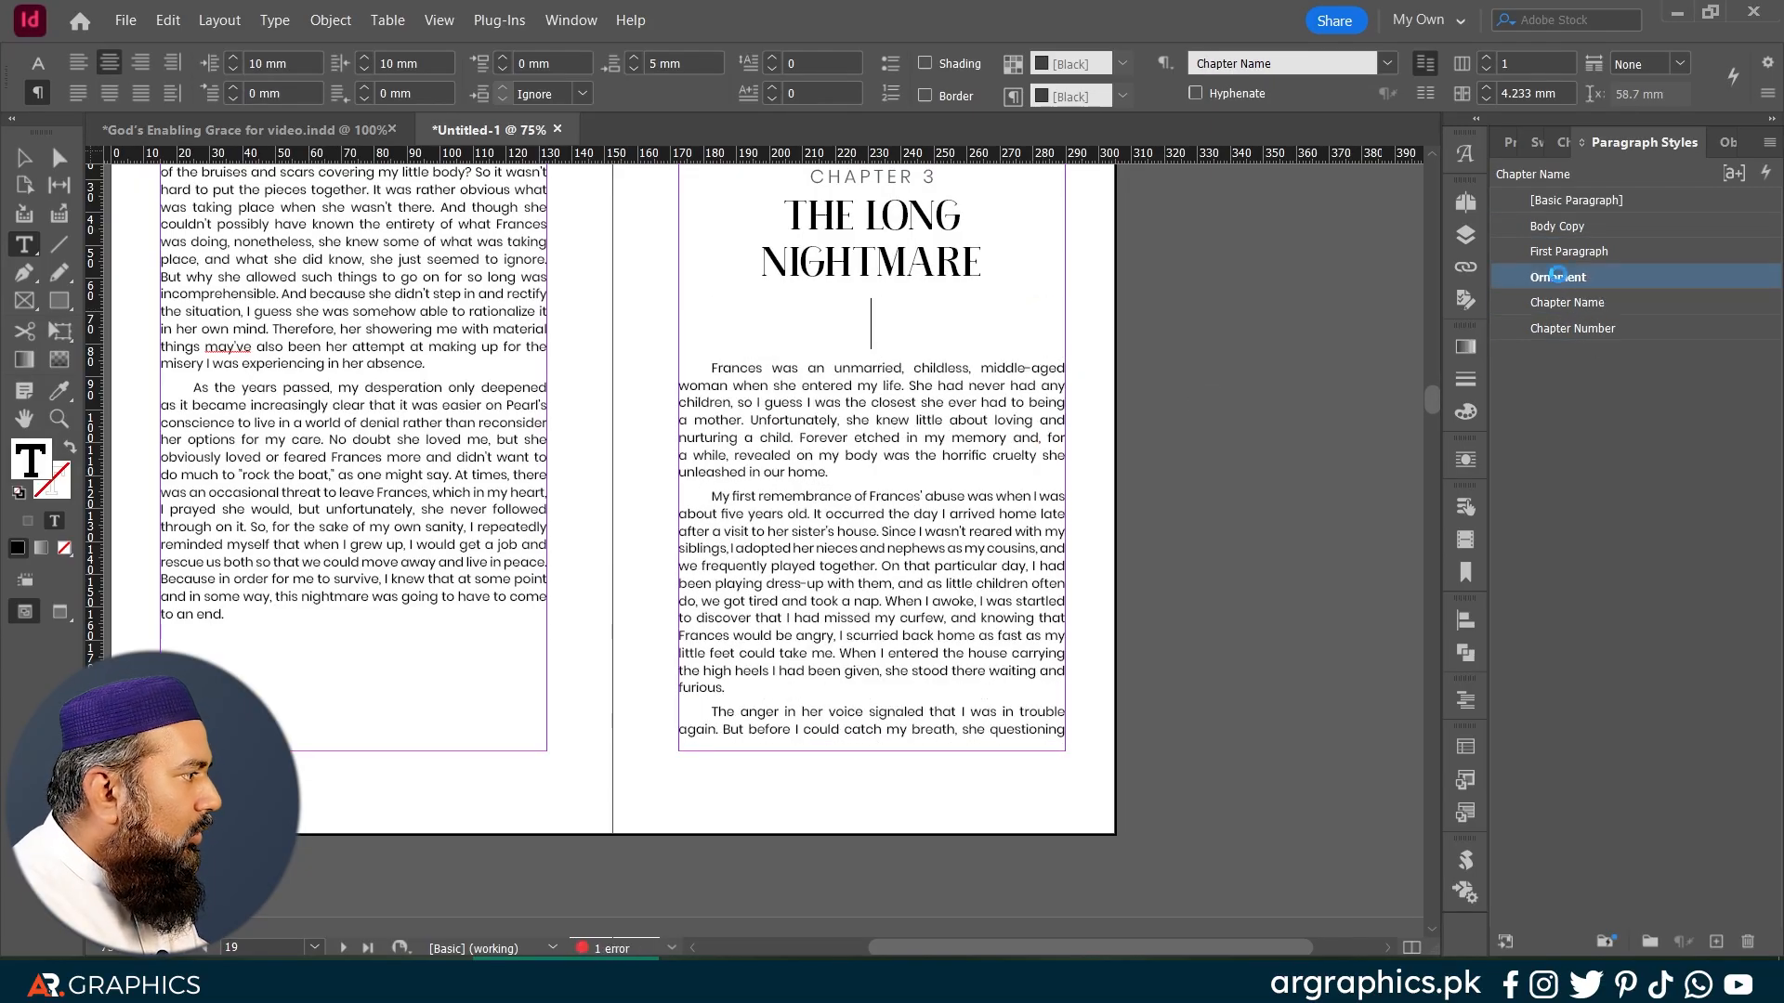
pyautogui.press('Down')
pyautogui.click(1573, 251)
# Step: Give Chapter 2 an empty paragraph in the Ornament style directly beneath the title "THE JEWEL WITHIN MY HEART"
pyautogui.scroll(10, 1006, 569)
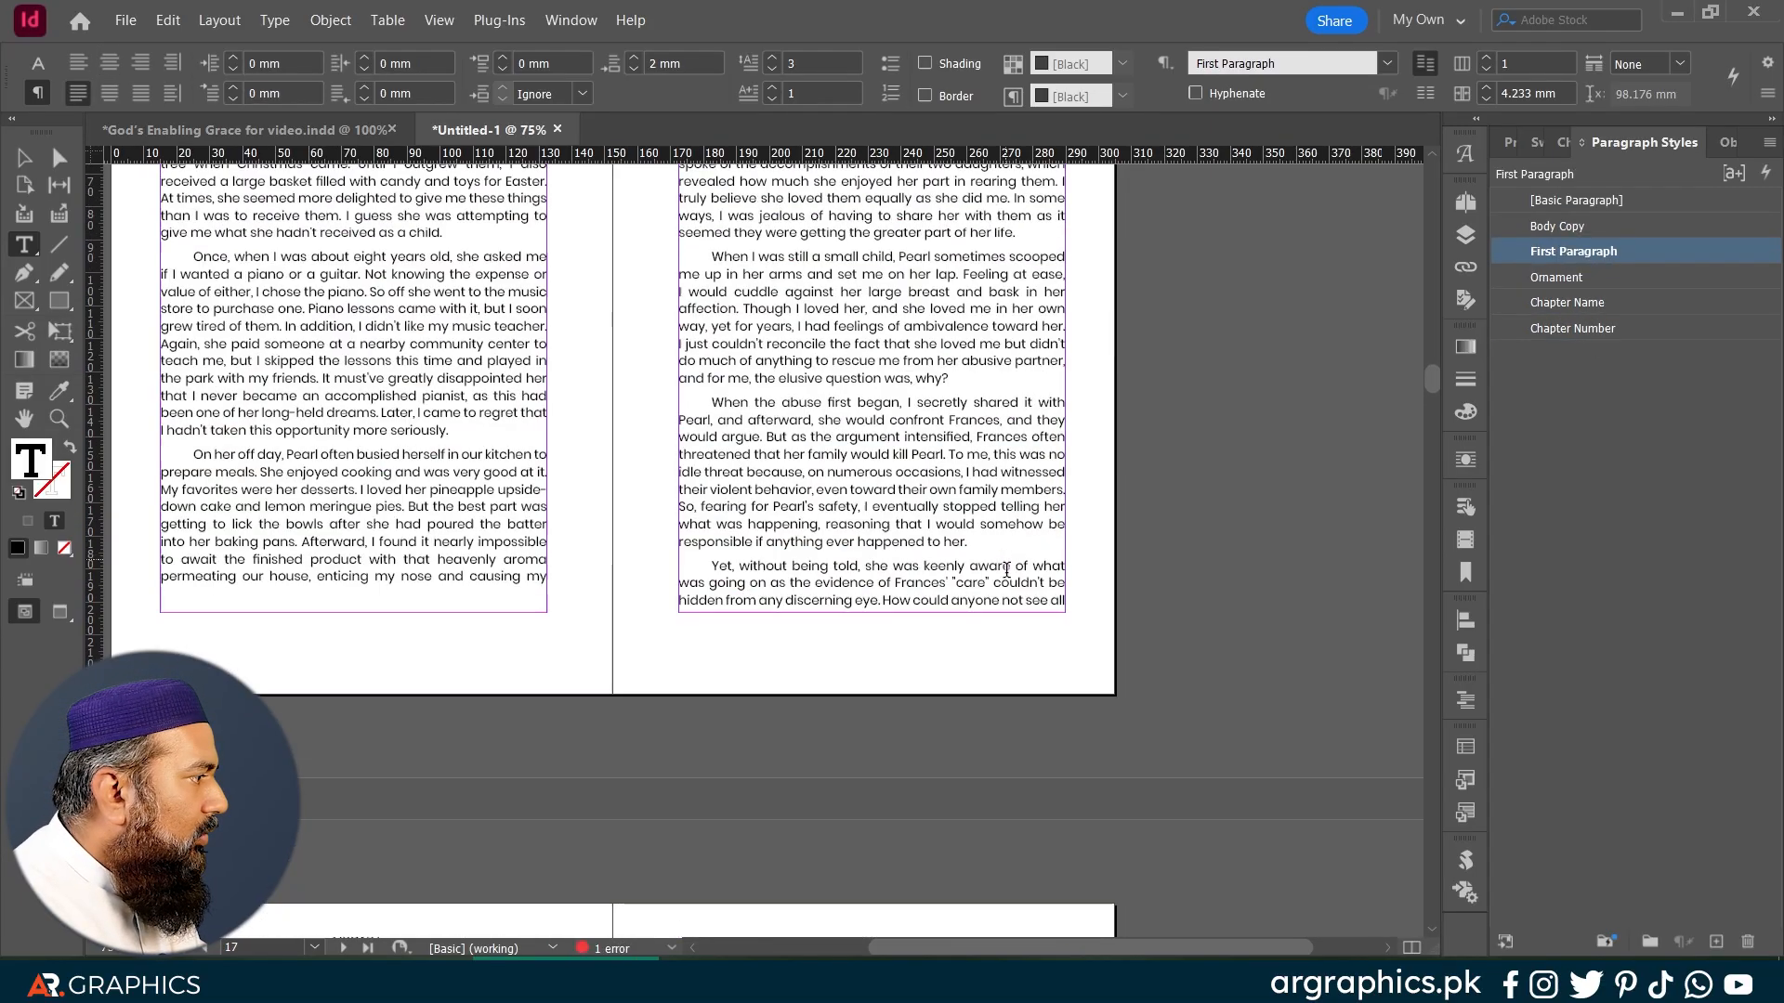
pyautogui.scroll(10, 1006, 569)
pyautogui.click(988, 409)
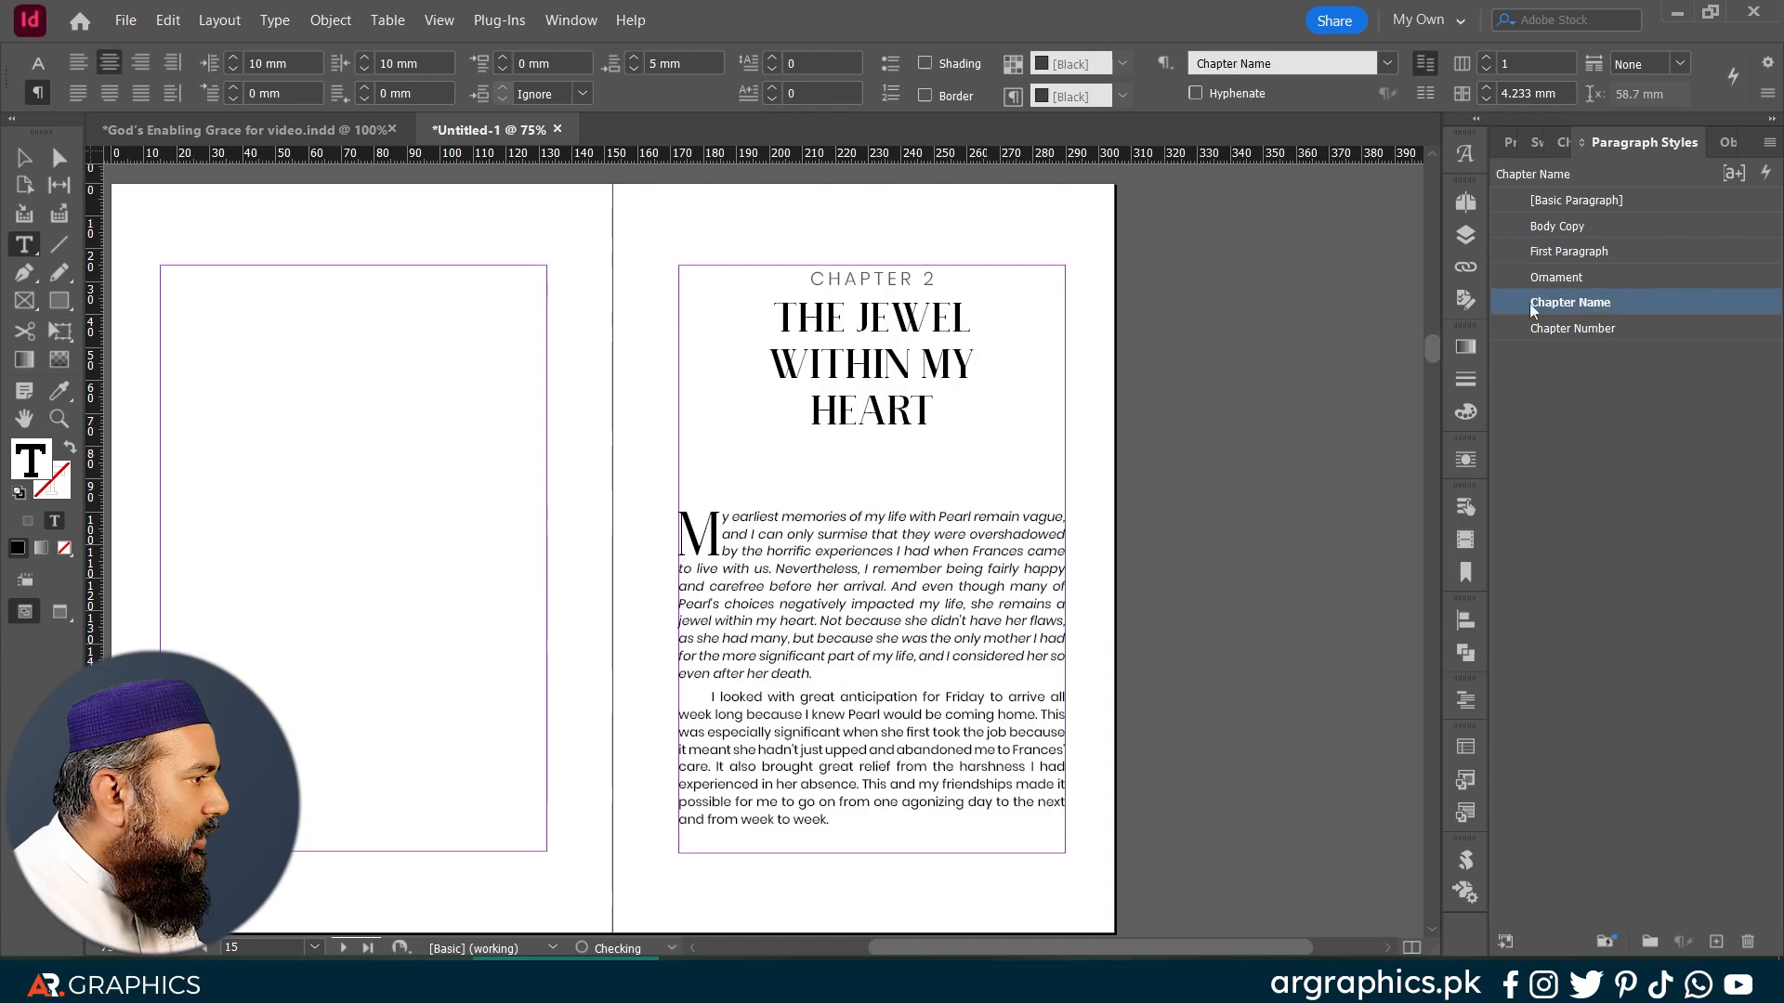
pyautogui.click(1558, 277)
# Step: Remove the paragraph break between "received psychiatric" and "treatment. Of course" in Chapter 3
pyautogui.scroll(-10, 877, 597)
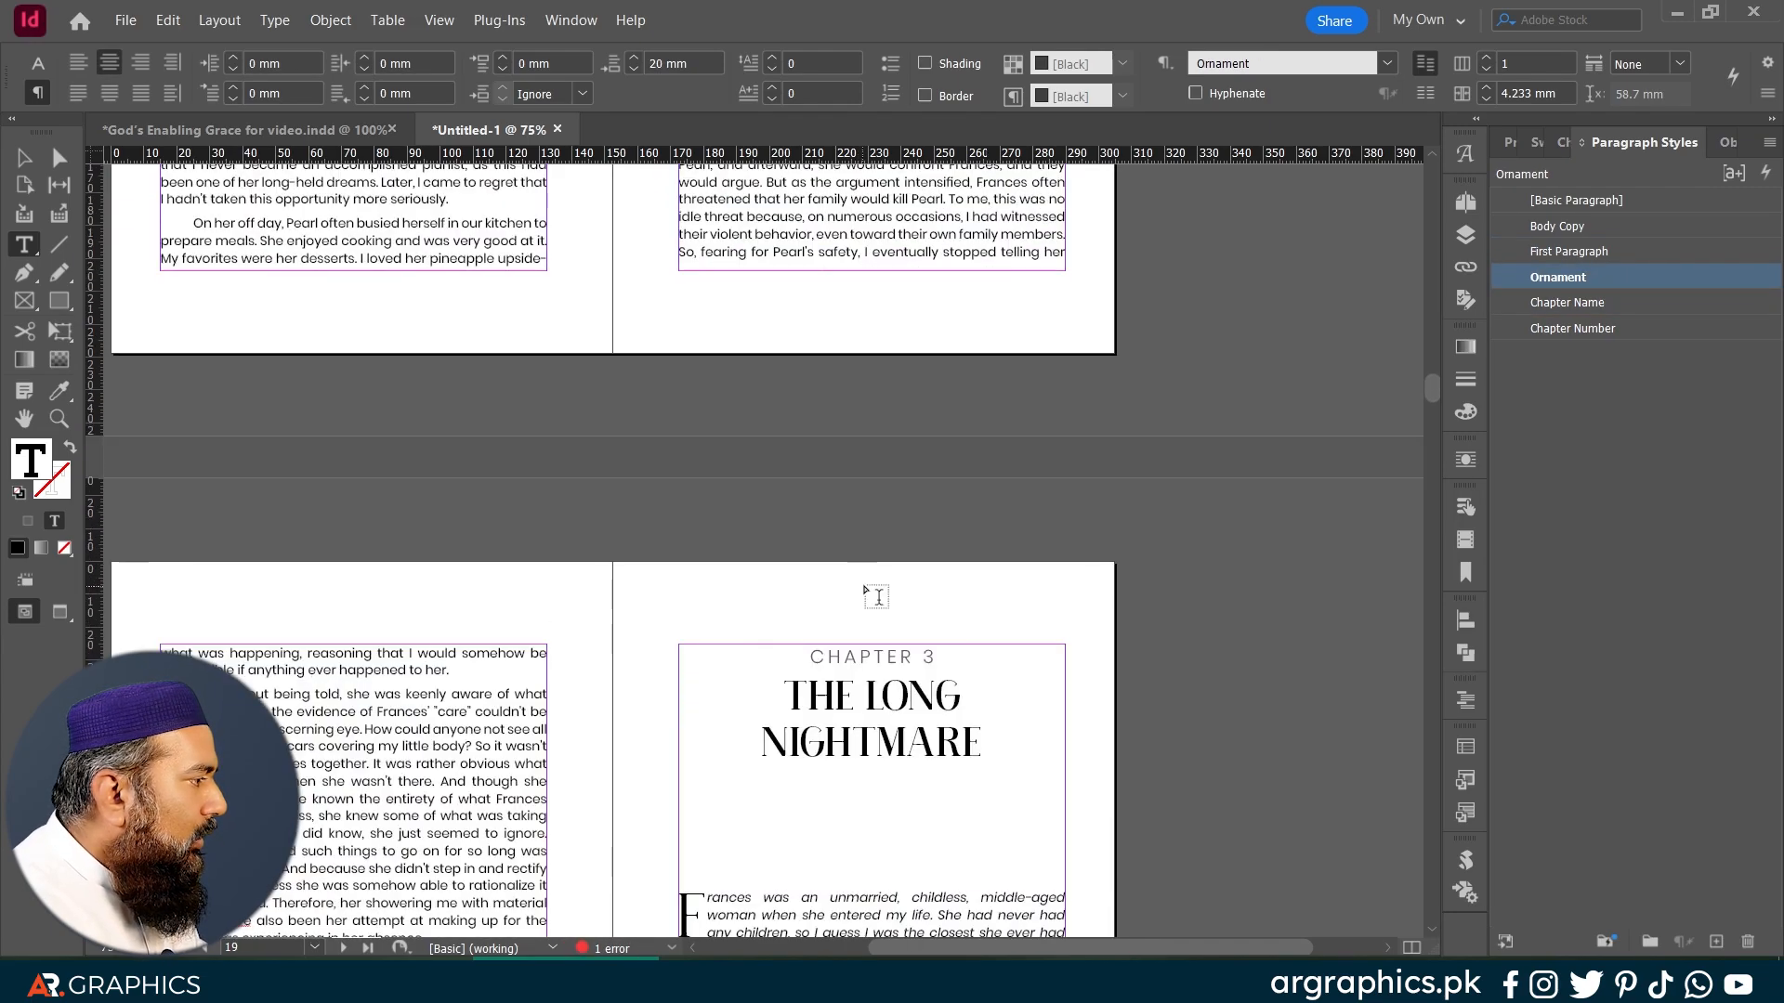
pyautogui.scroll(-15, 877, 597)
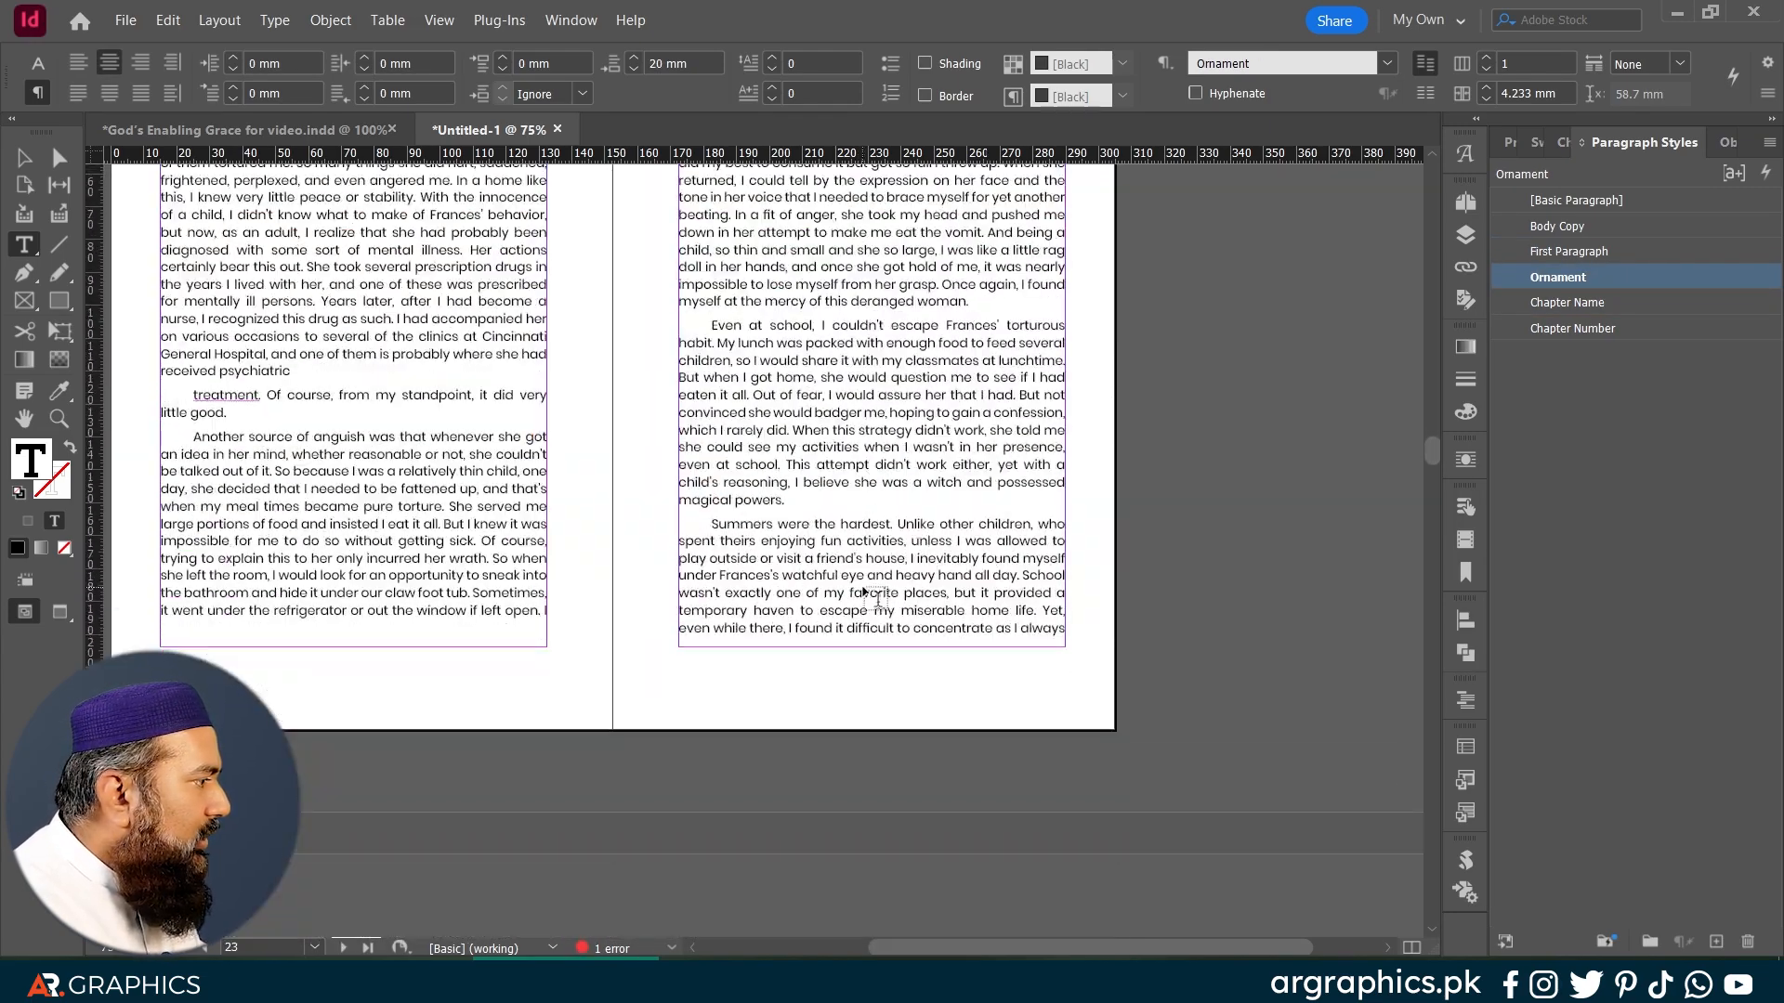
pyautogui.click(338, 373)
pyautogui.press('Delete')
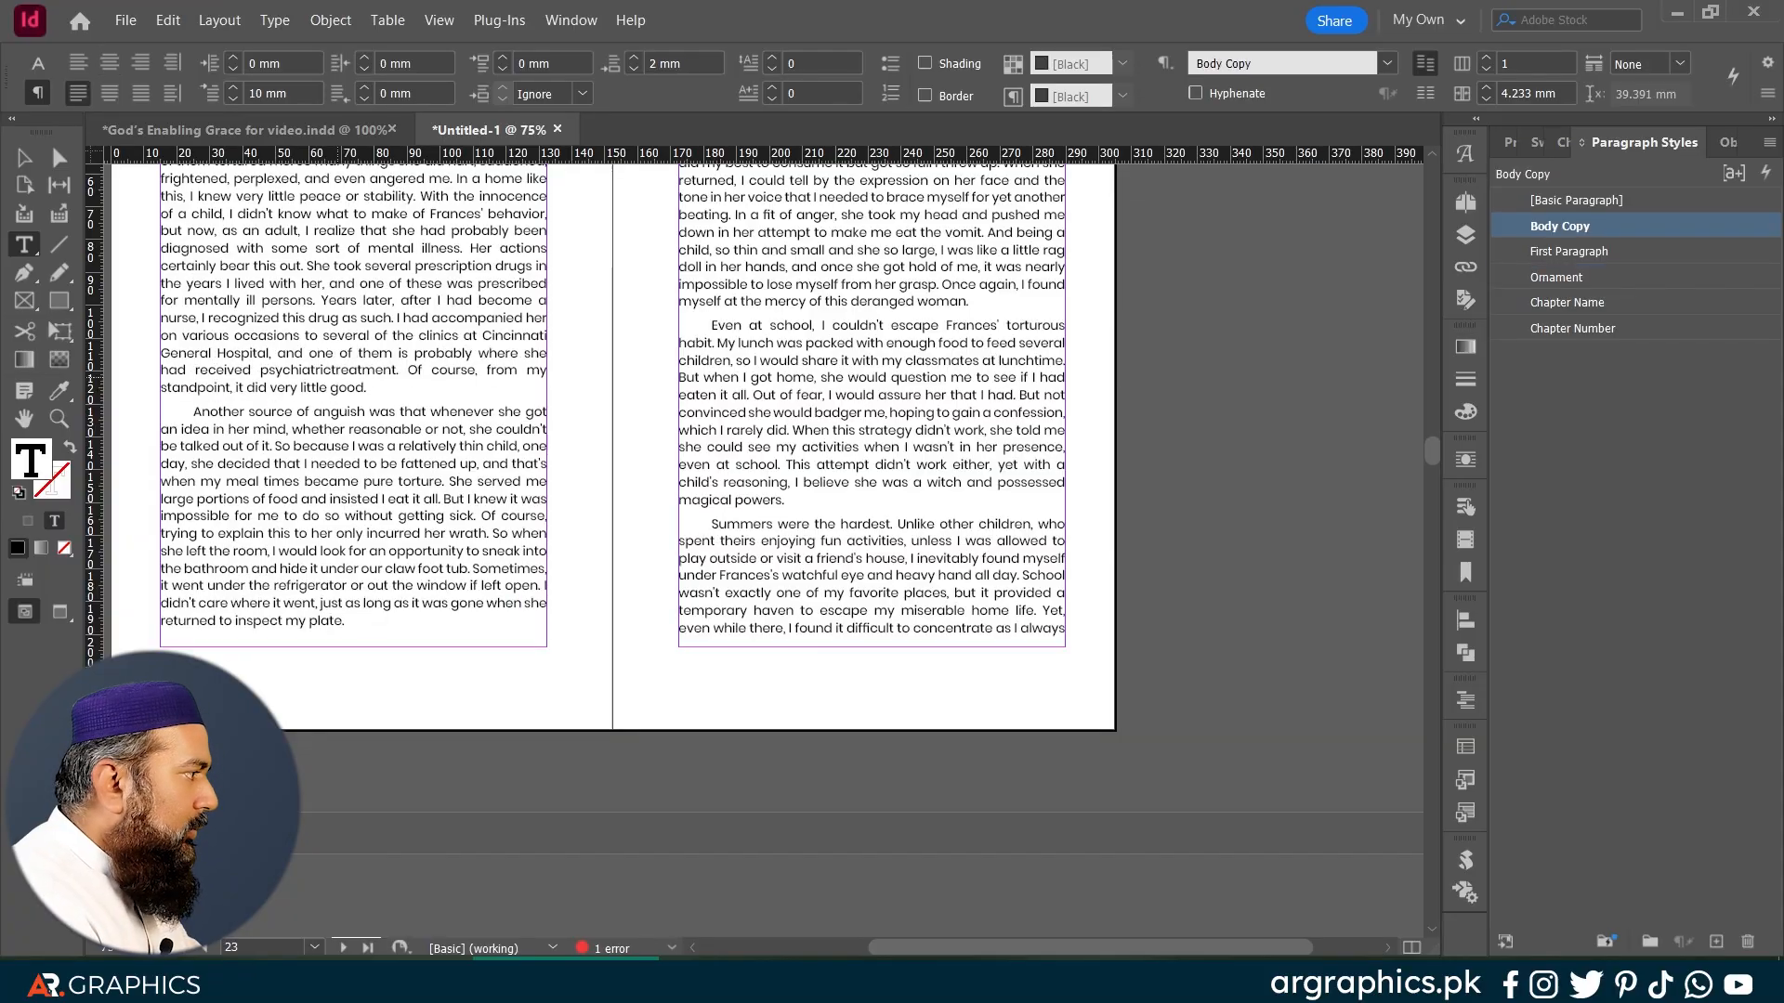
# Step: Apply the Chapter Number style to the "CHAPTER 4" line and the Chapter Name style to "BIRDS OF A FEATHER"
pyautogui.scroll(-10, 370, 379)
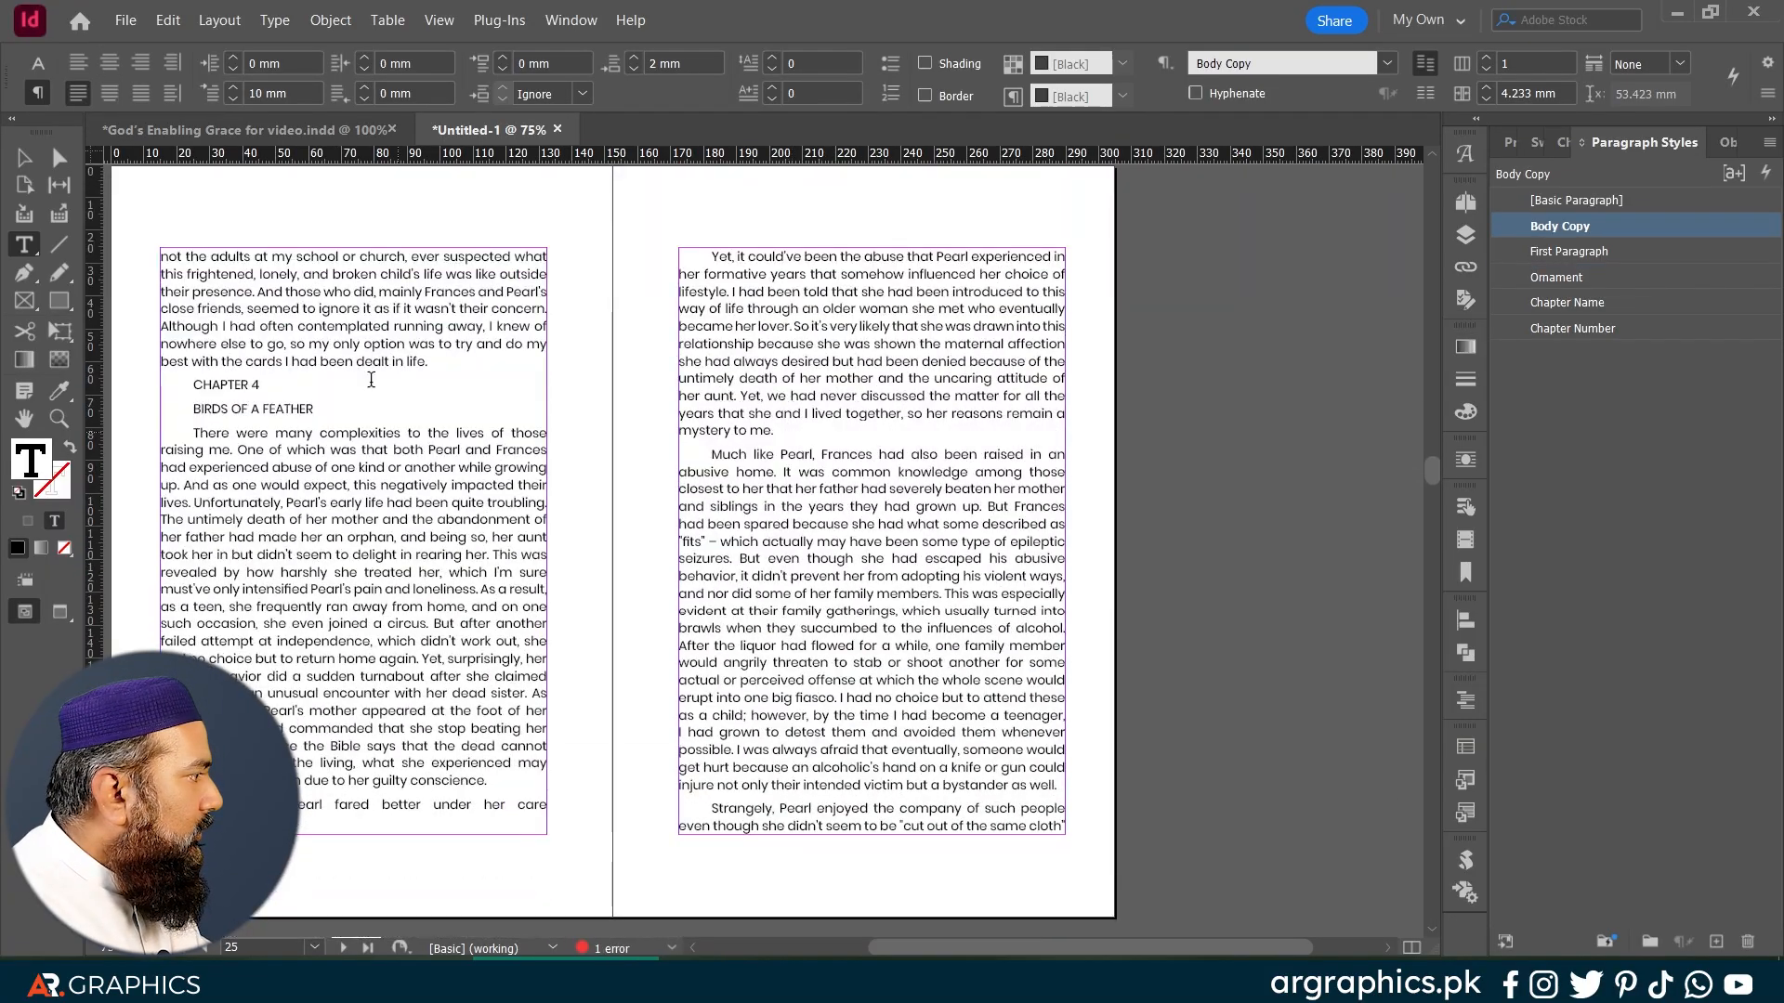
pyautogui.click(240, 381)
pyautogui.click(1580, 329)
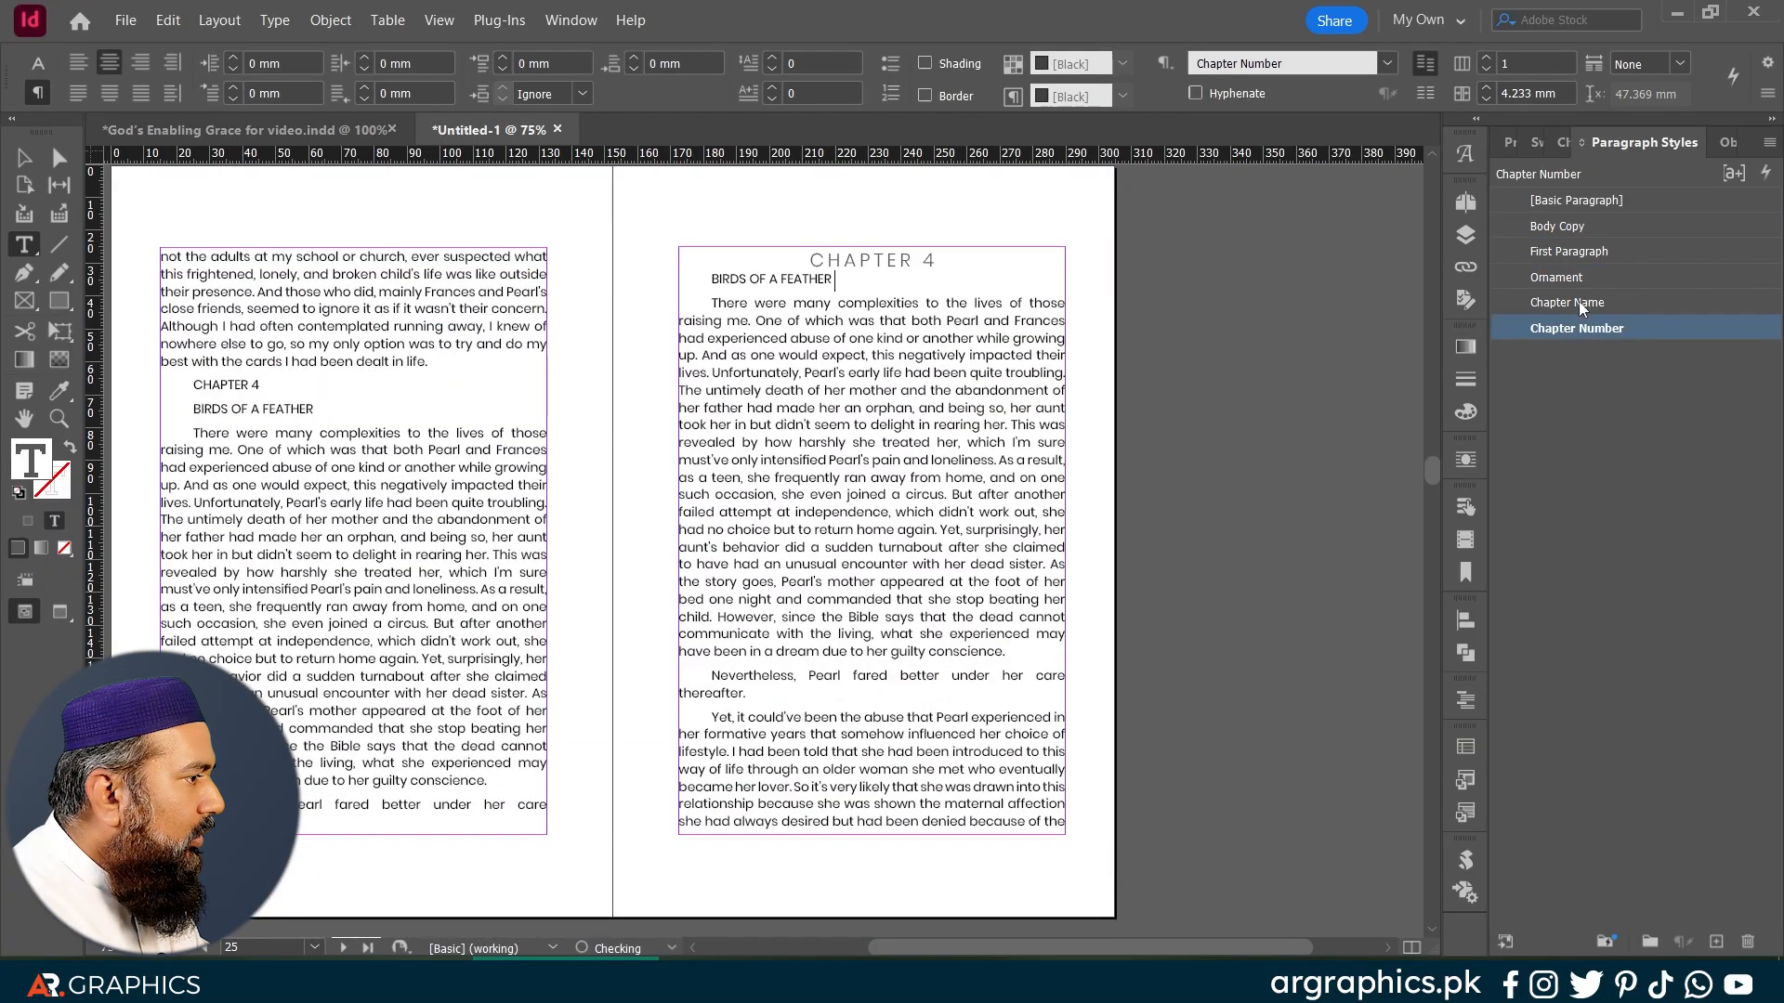
pyautogui.click(1579, 304)
pyautogui.press('Down')
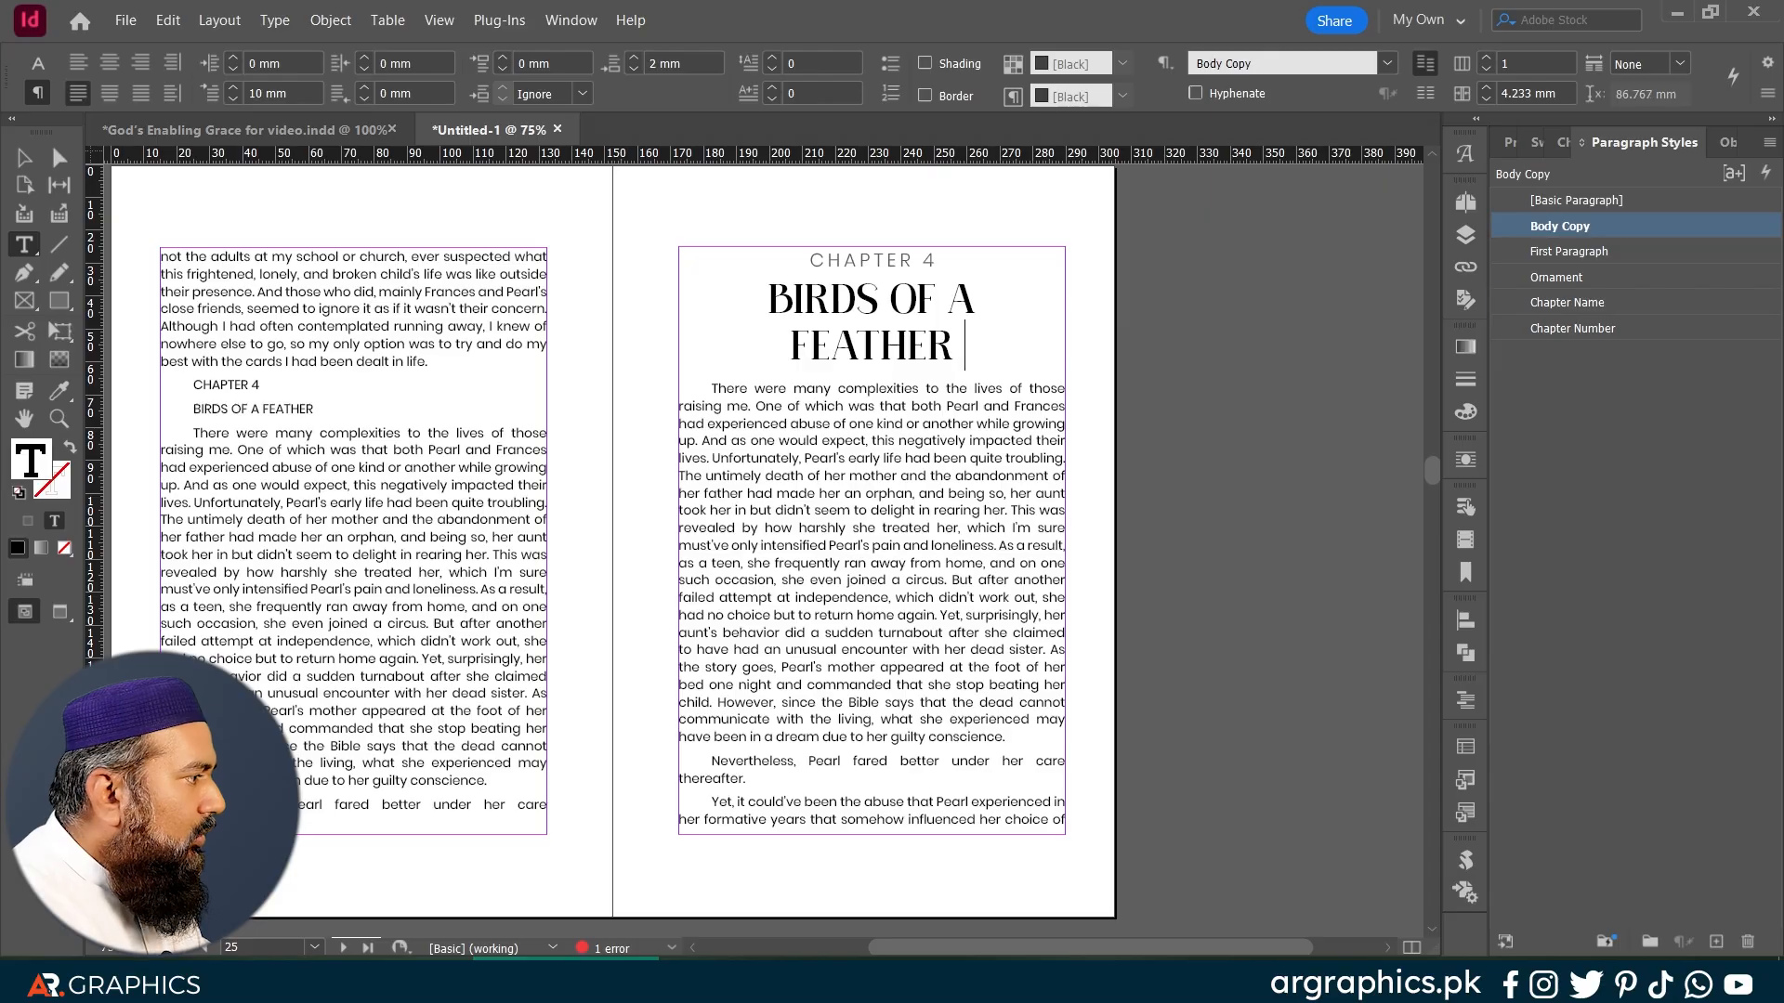
# Step: Insert an empty Ornament-styled paragraph beneath the Chapter 4 title and apply the First Paragraph style to the text that follows
pyautogui.press('Return')
pyautogui.click(1557, 277)
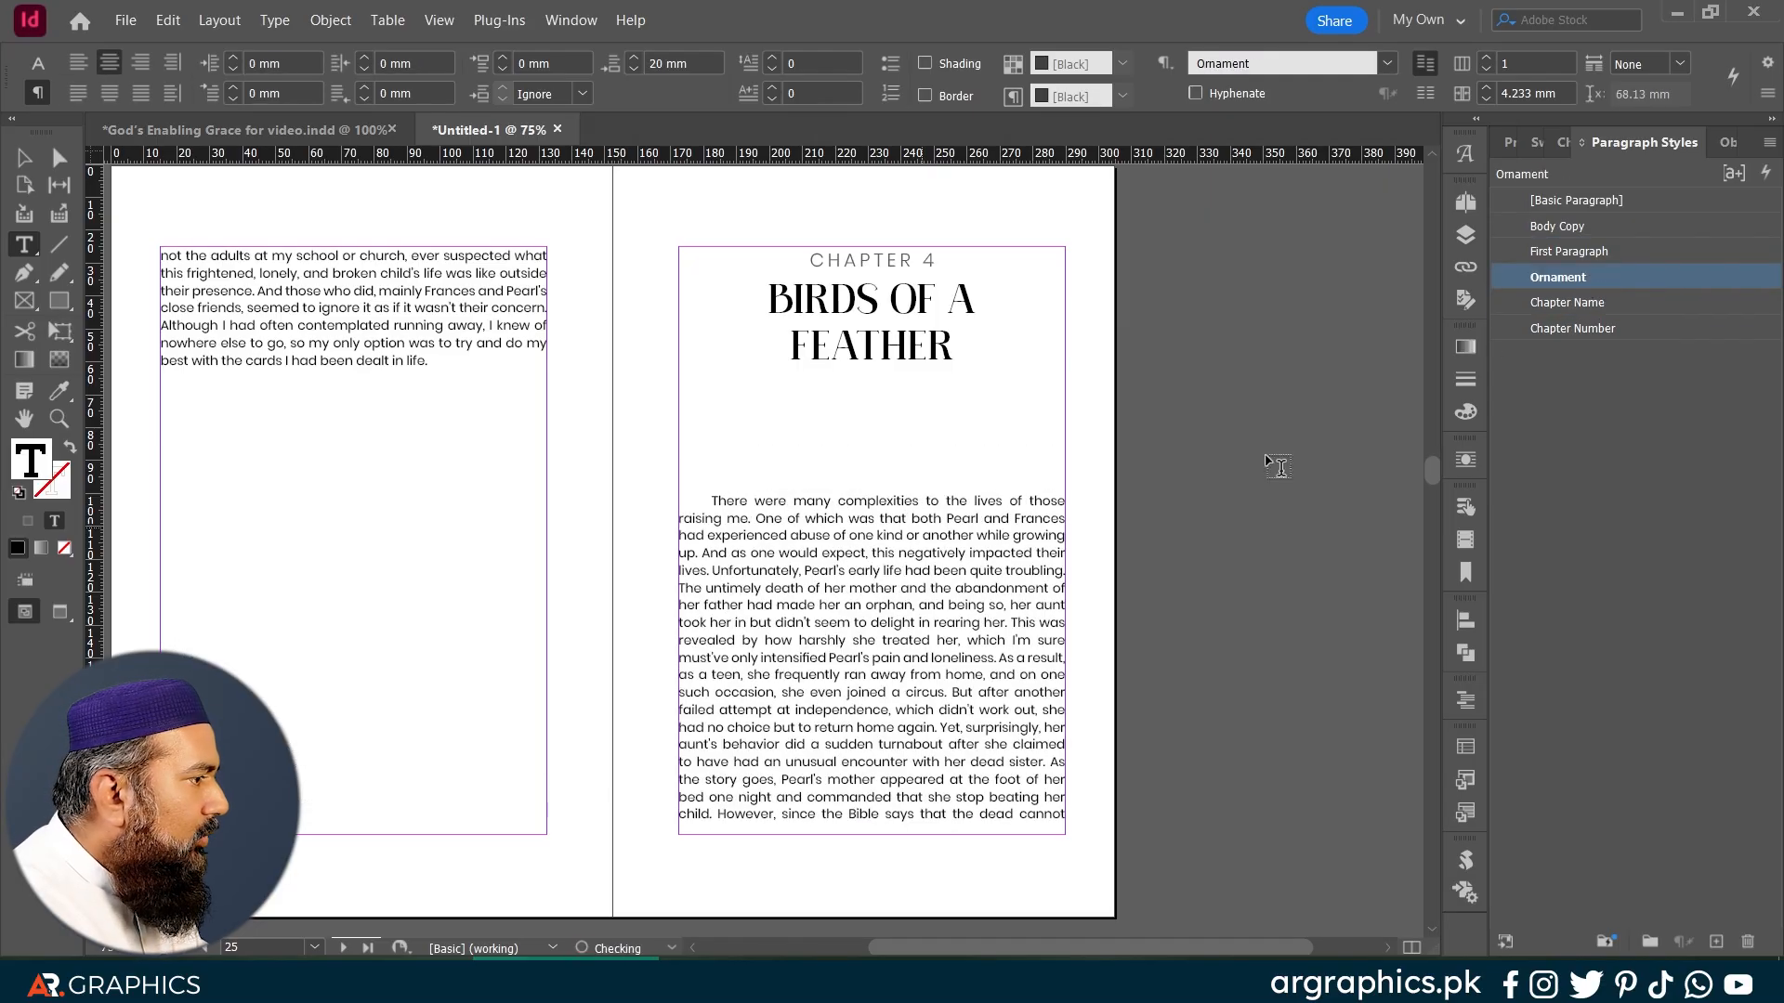
pyautogui.press('Down')
pyautogui.click(1569, 250)
# Step: Join the stray "of hell" line to the preceding paragraph and style the Chapter 5 heading lines as Chapter Number and Chapter Name
pyautogui.scroll(-10, 936, 562)
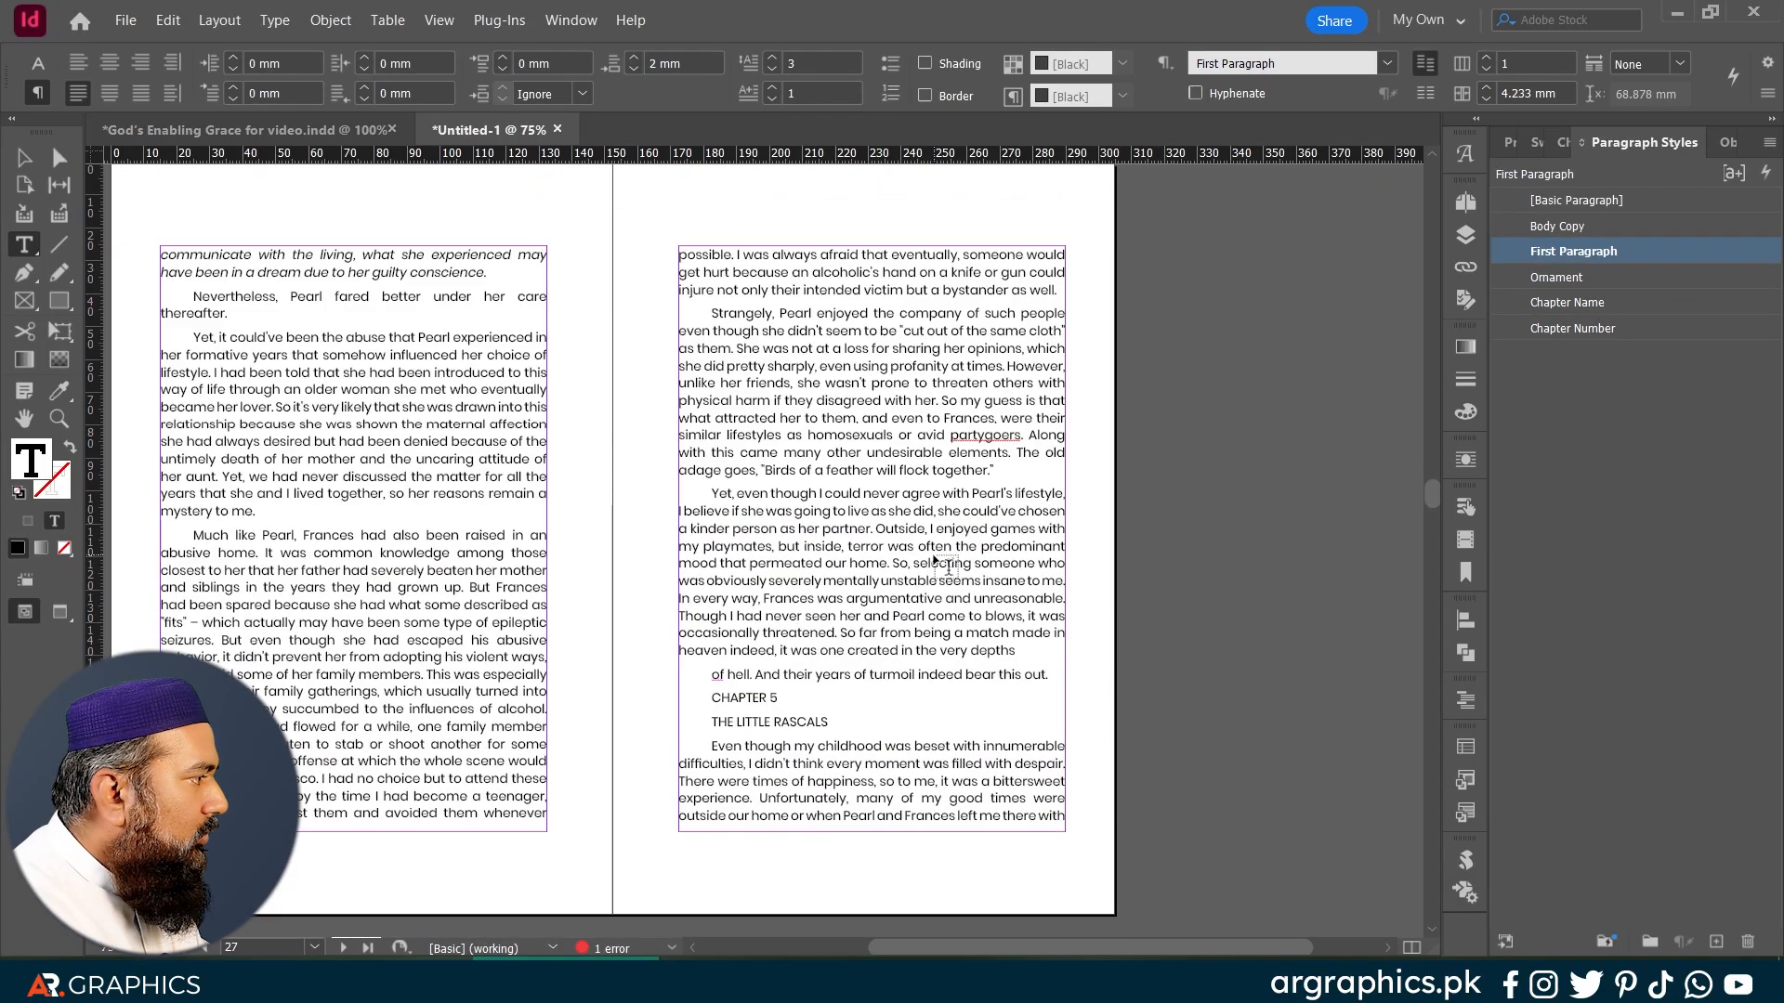
pyautogui.click(476, 338)
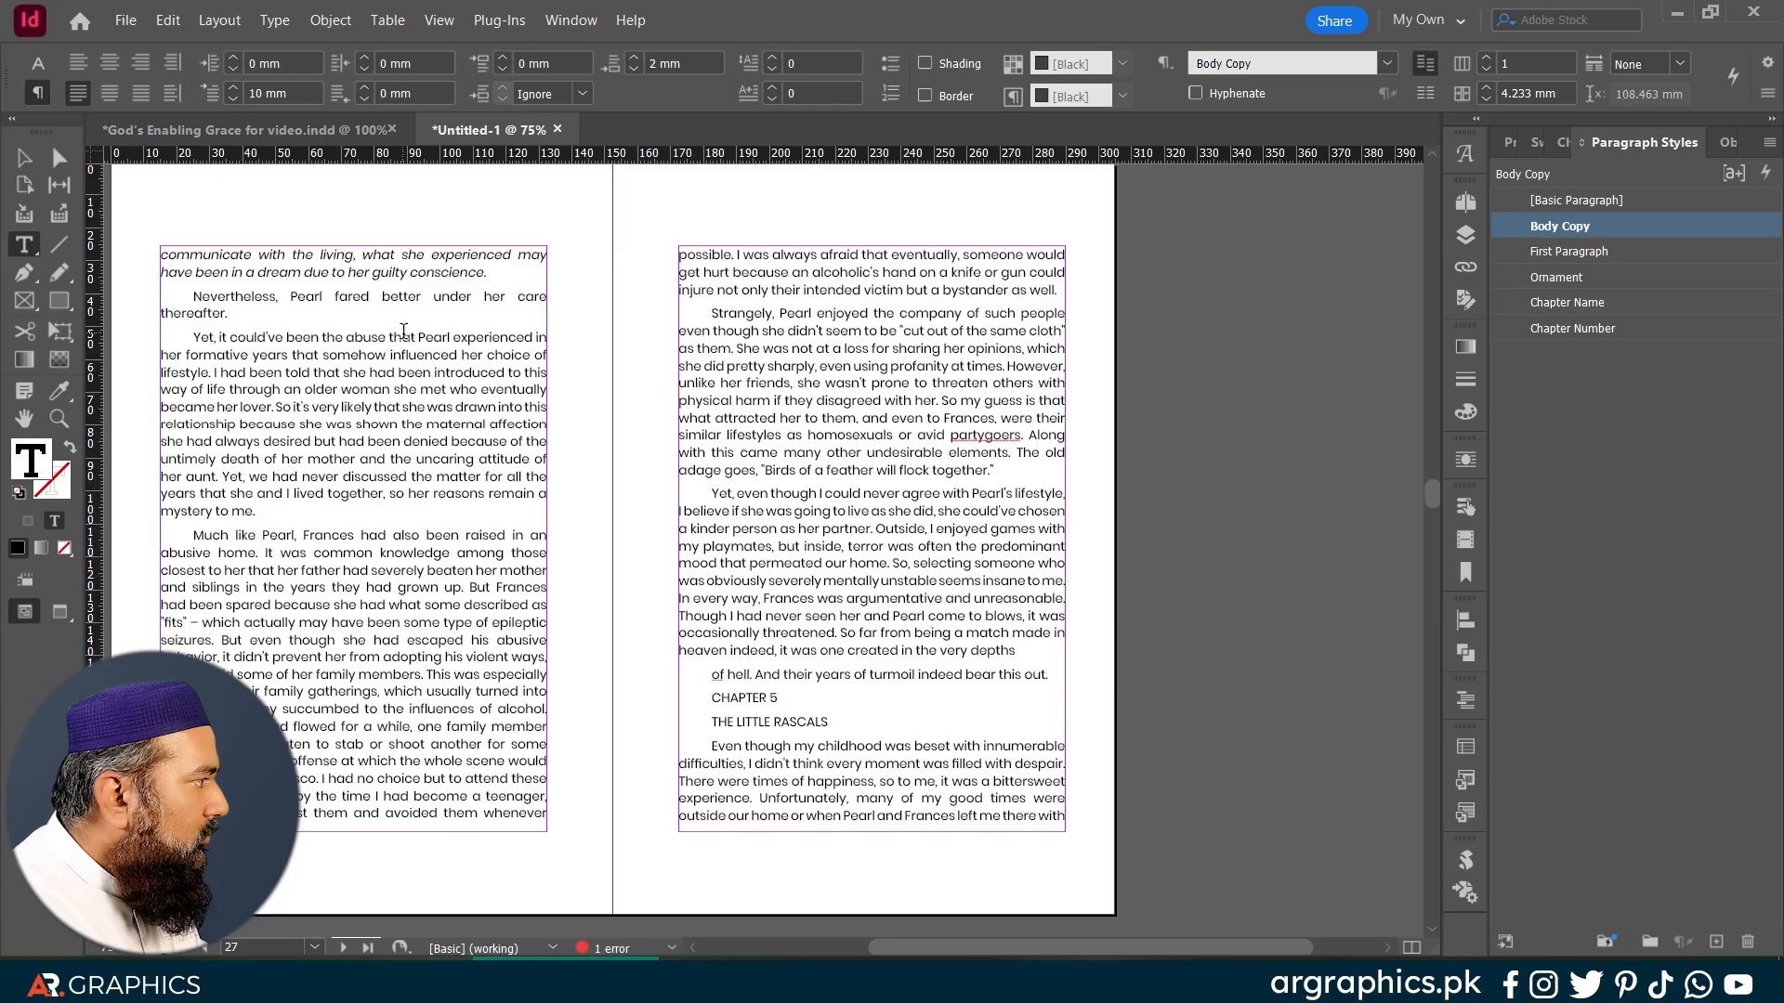
pyautogui.click(833, 698)
pyautogui.click(1576, 328)
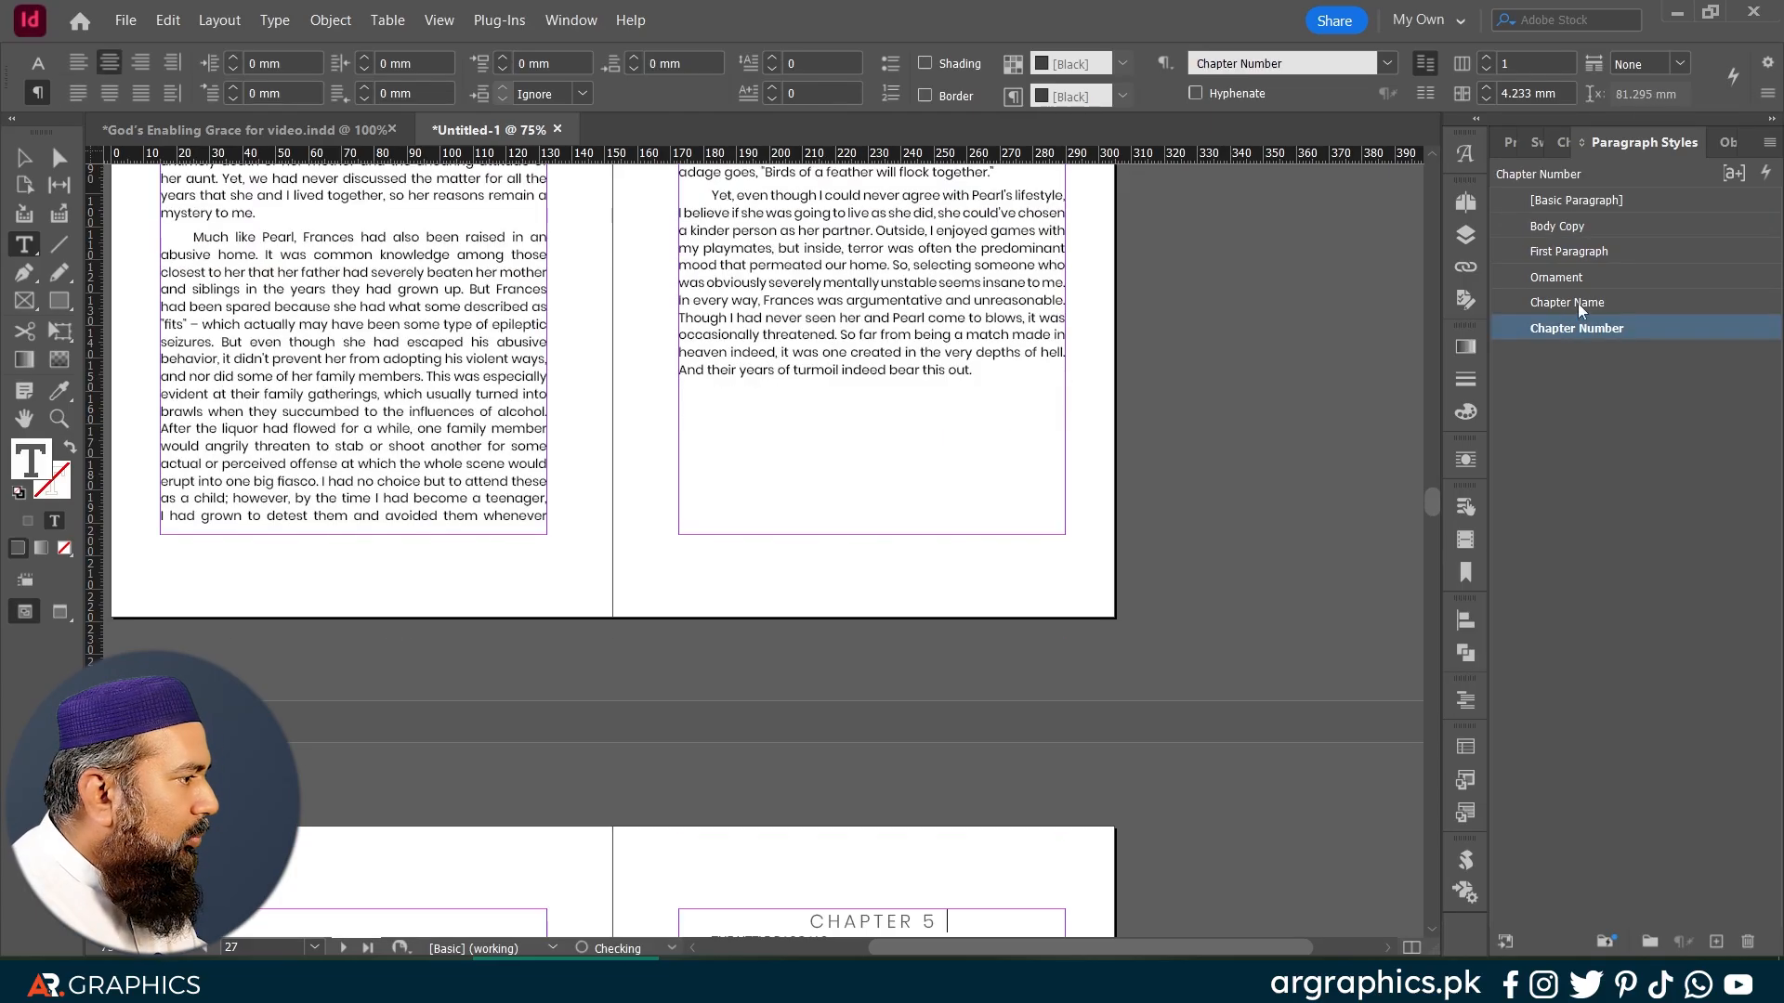
pyautogui.scroll(-5, 944, 332)
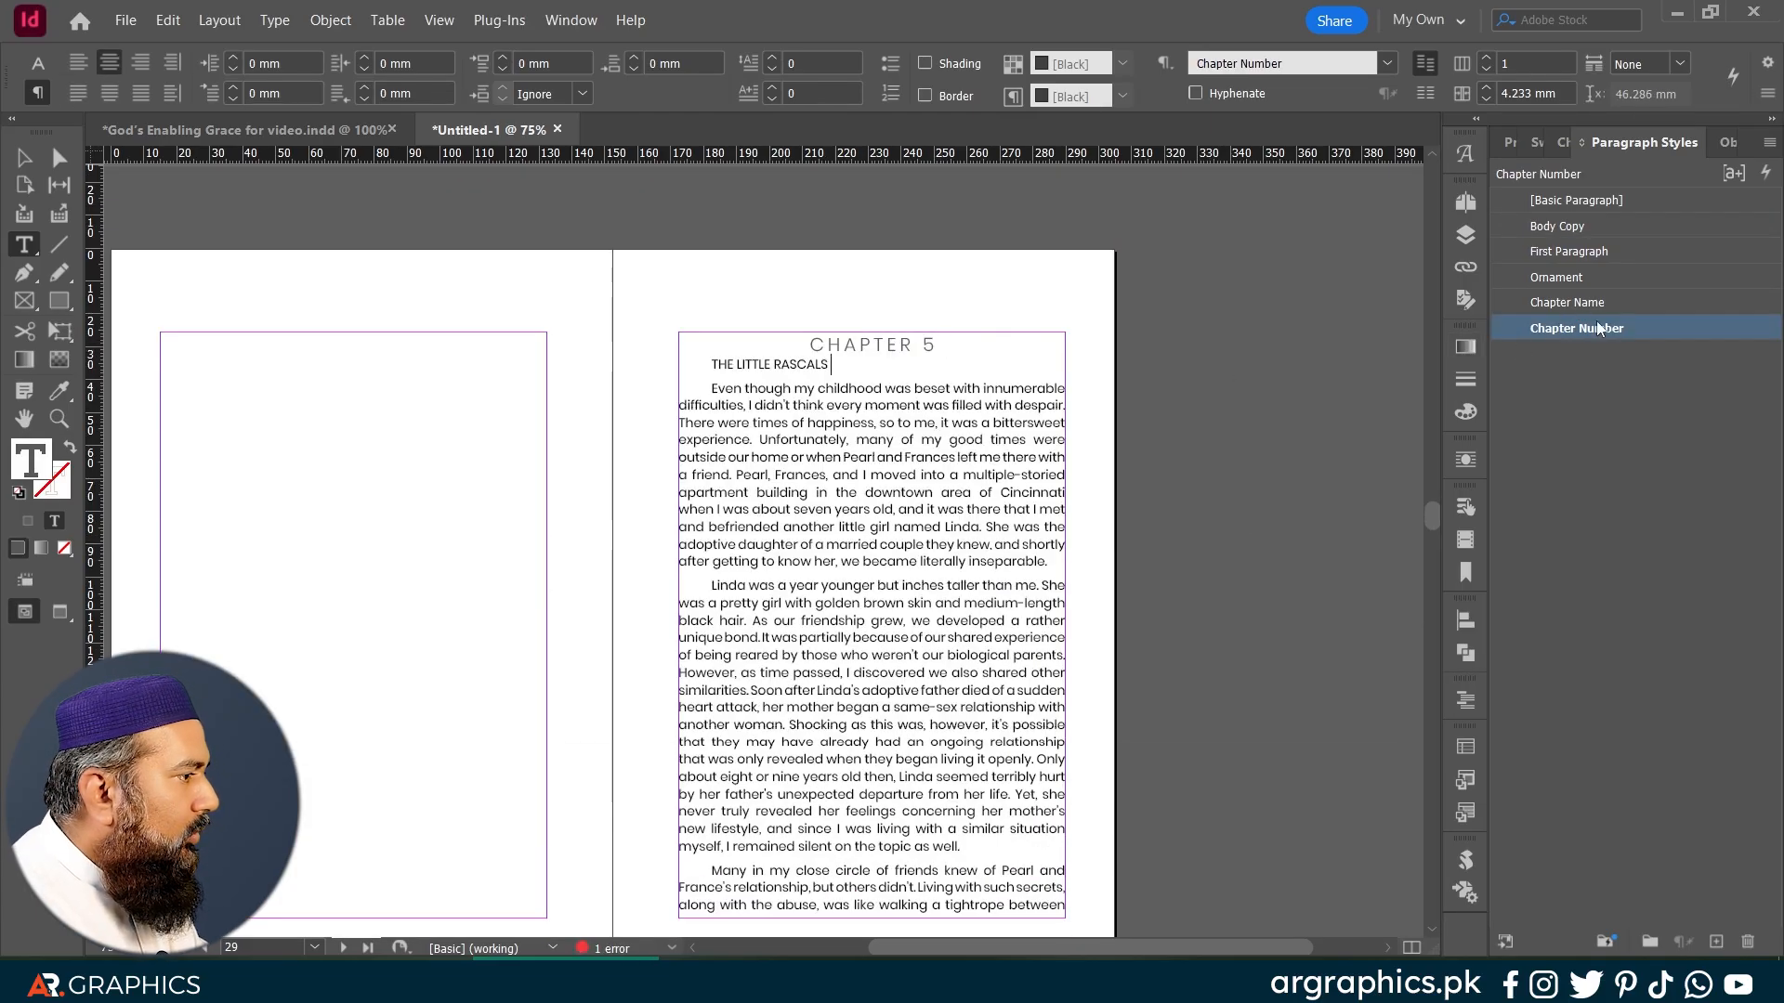
pyautogui.click(1591, 304)
# Step: Insert an empty Ornament-styled paragraph beneath "THE LITTLE RASCALS" and apply the First Paragraph style to Chapter 5's opening paragraph
pyautogui.press('Return')
pyautogui.click(1577, 282)
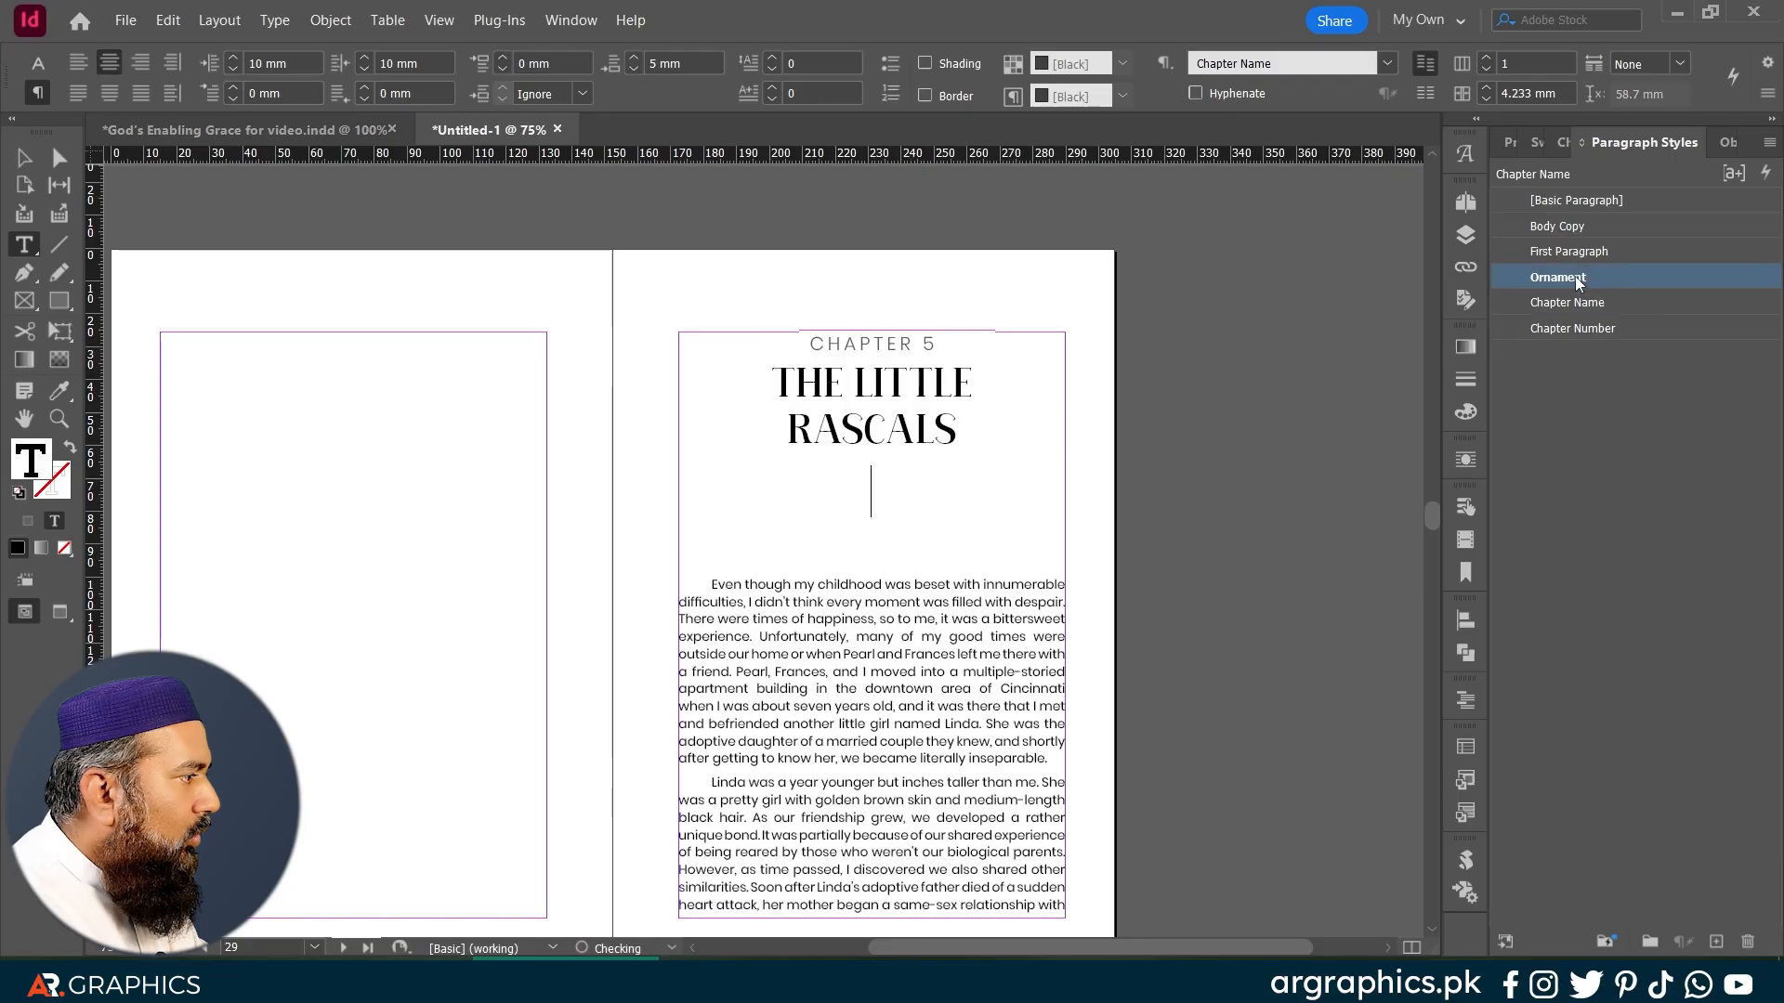
pyautogui.press('Down')
pyautogui.click(1580, 253)
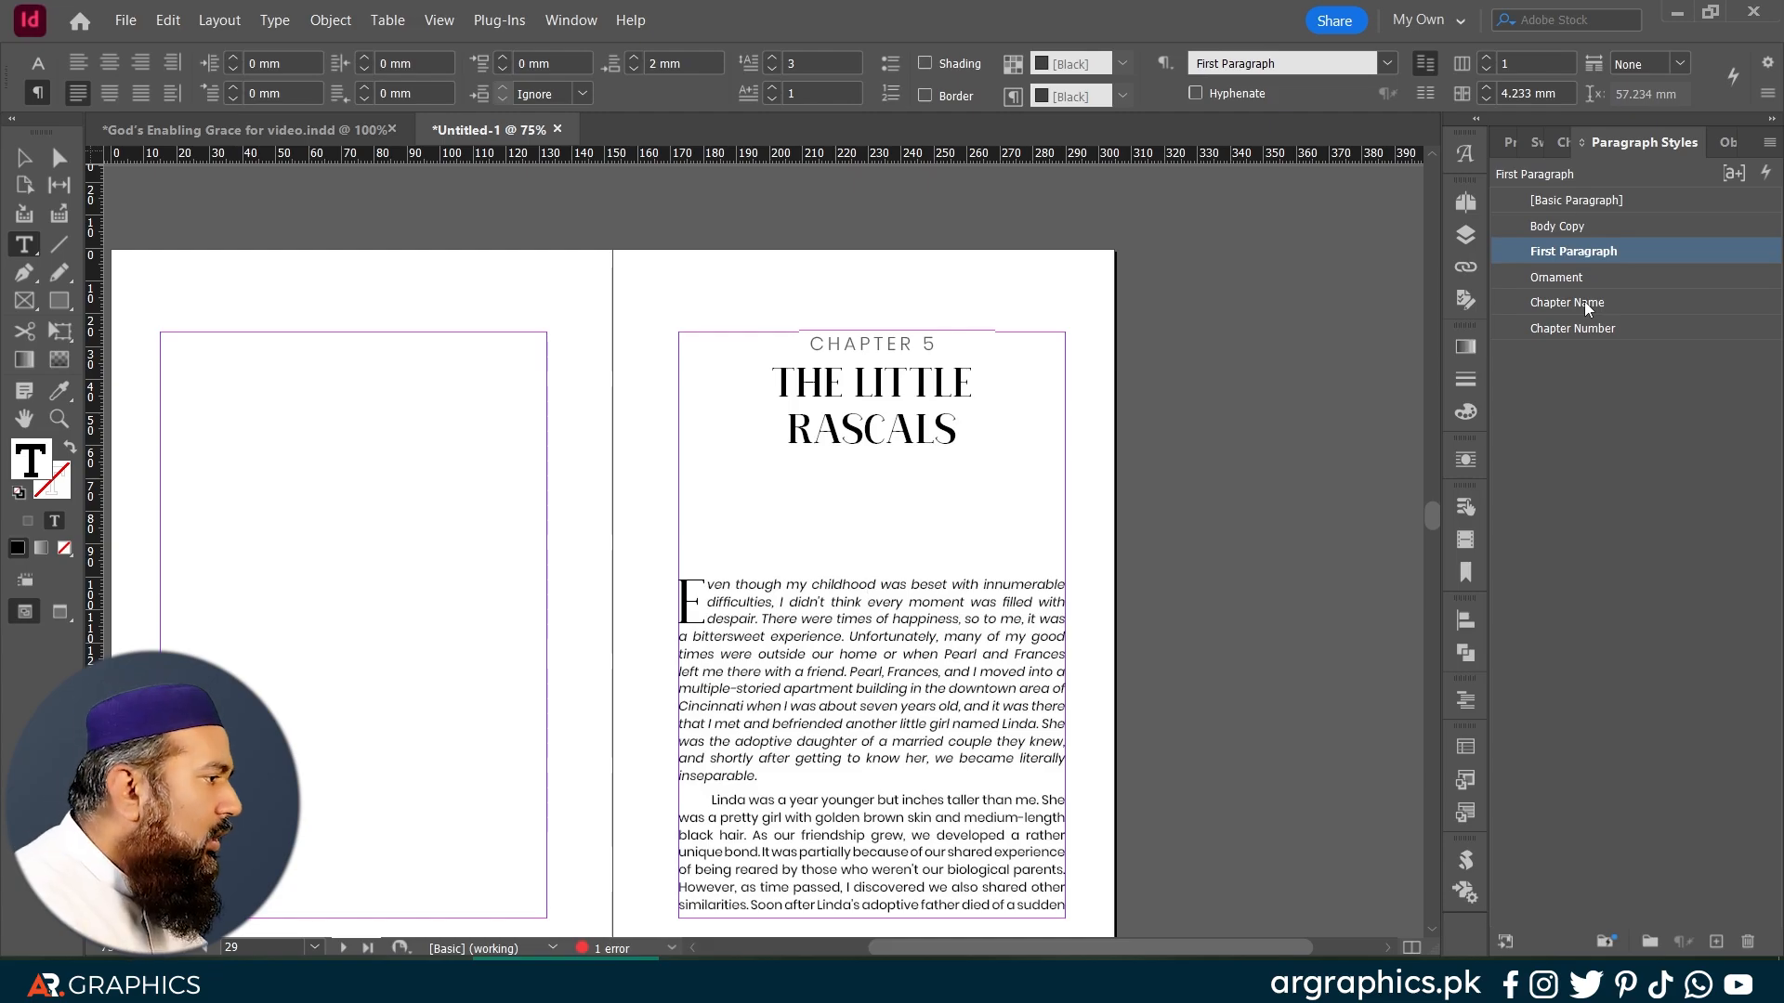
# Step: Apply the Chapter Number style to the "CHAPTER 6" line and the Chapter Name style to "TROUBLE WAS HER LAST NAME"
pyautogui.scroll(-10, 806, 576)
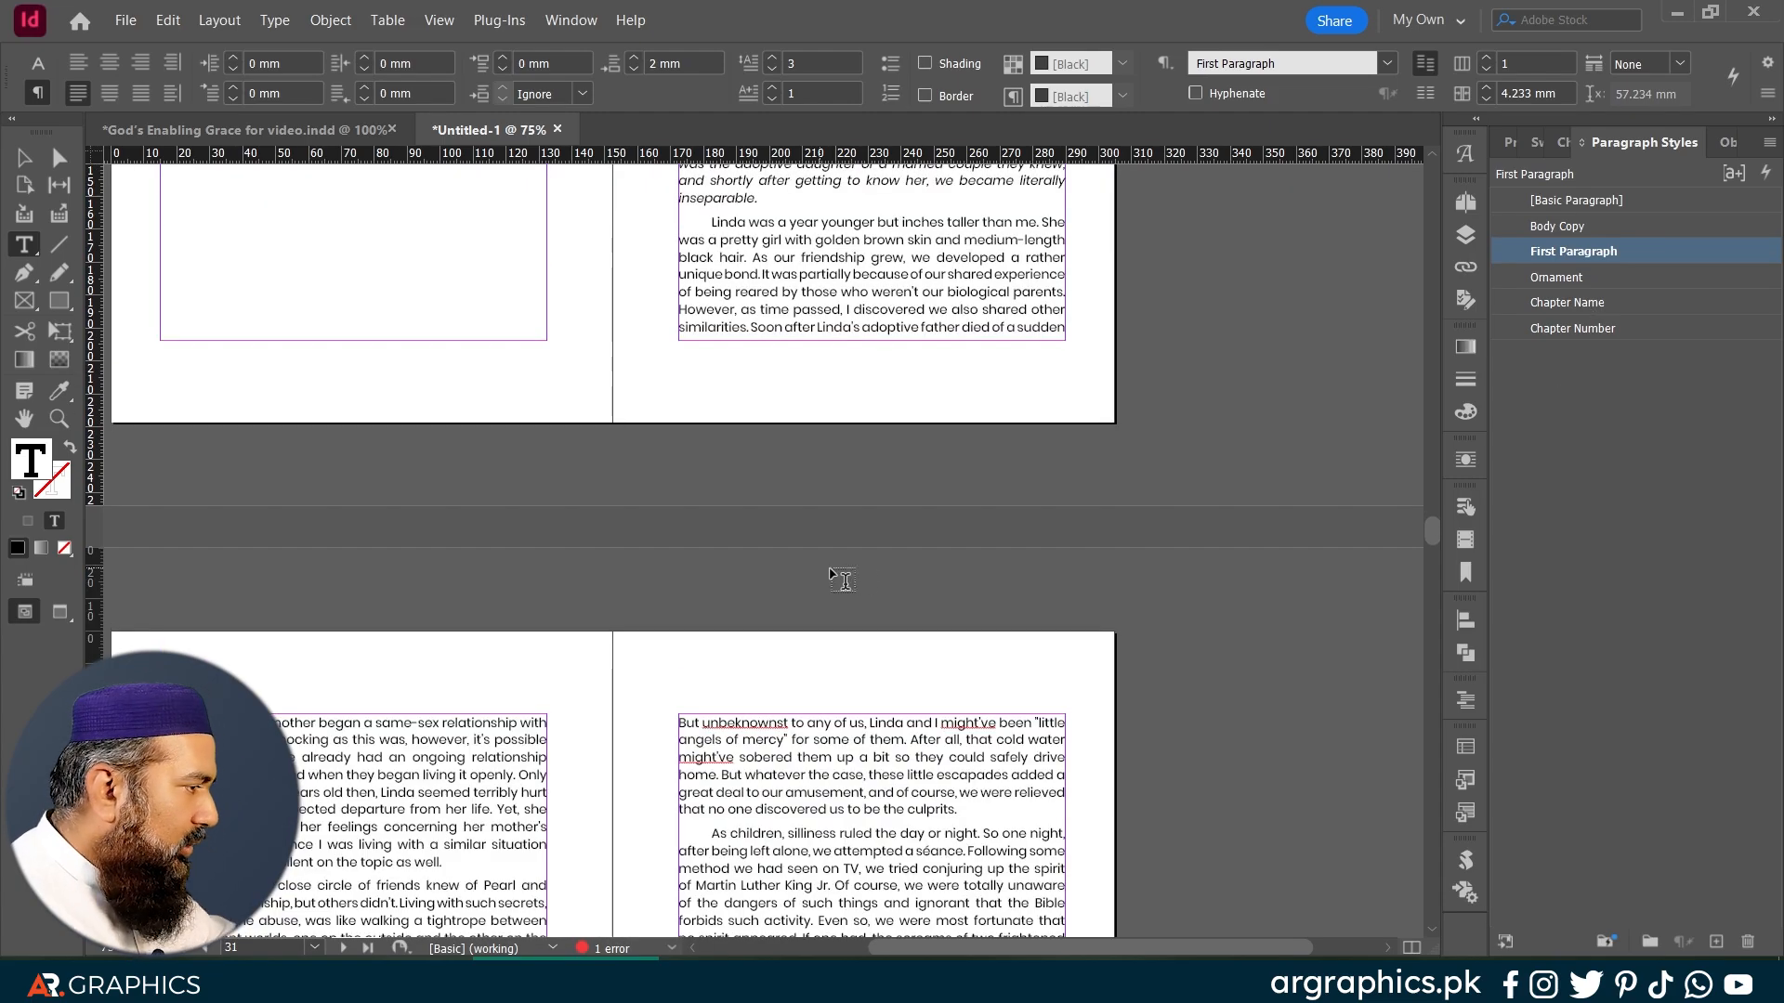
pyautogui.scroll(-10, 855, 647)
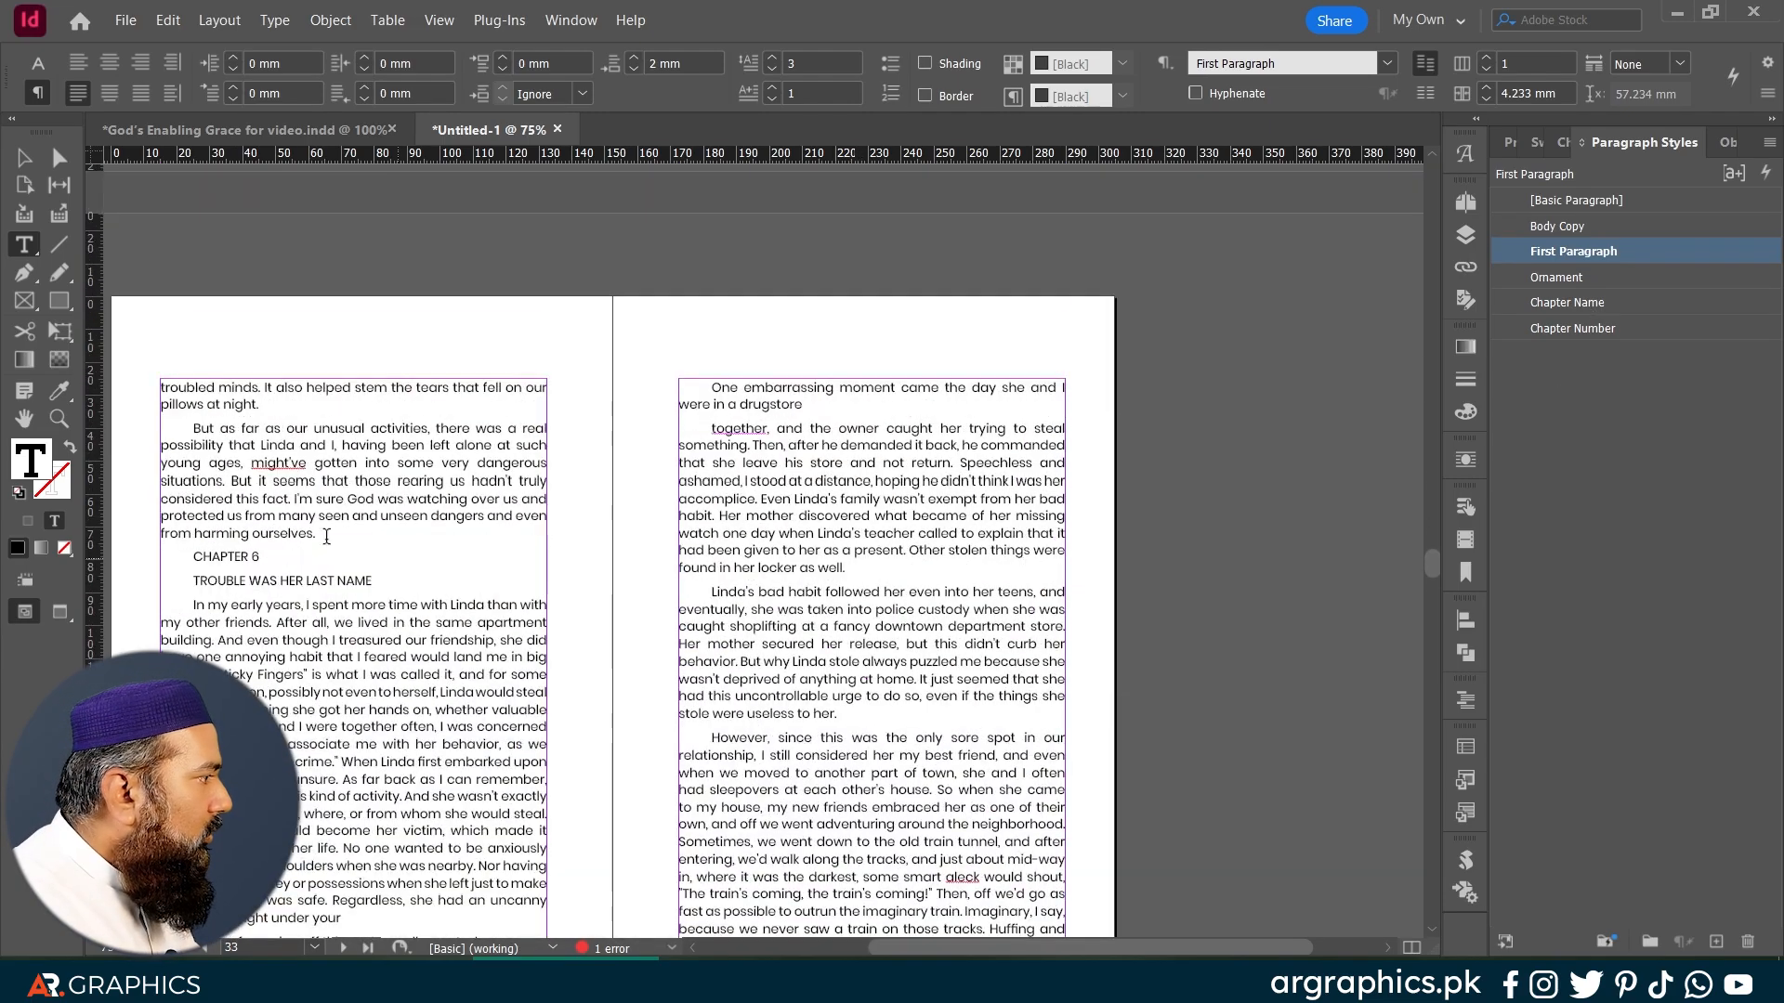
pyautogui.click(278, 554)
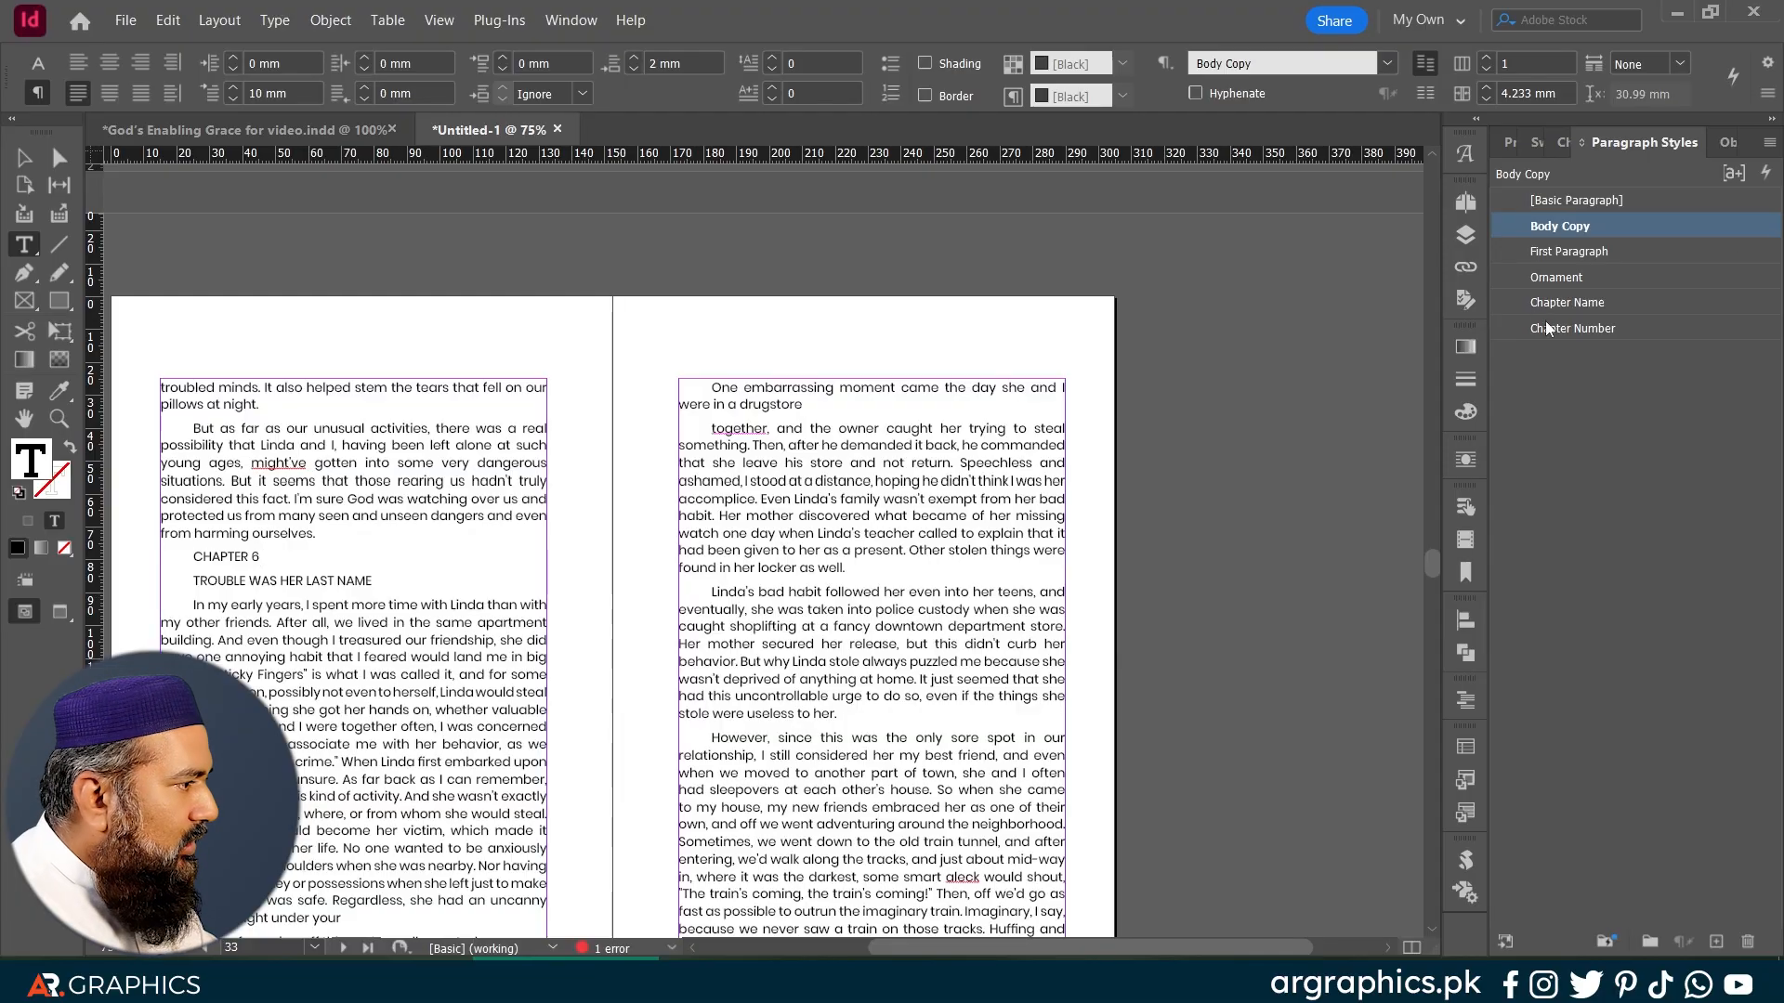
pyautogui.click(1591, 327)
pyautogui.press('Down')
pyautogui.click(1594, 303)
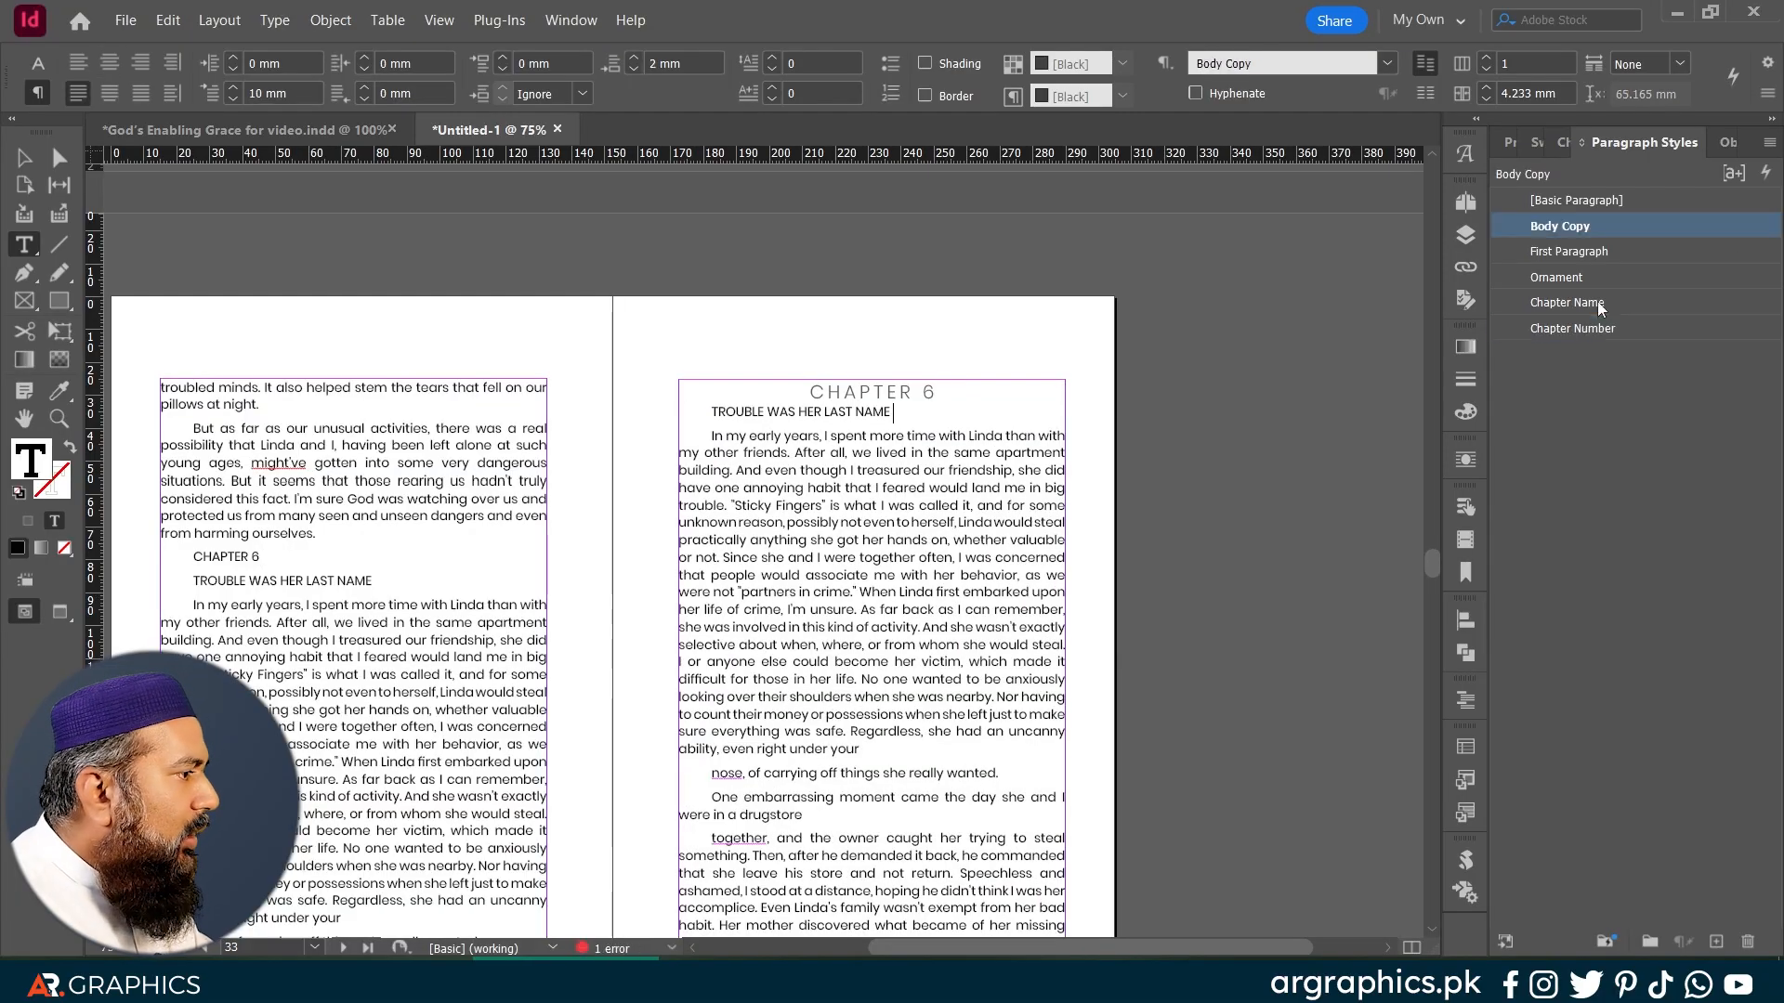
# Step: Add an empty Ornament-styled paragraph beneath the Chapter 6 title and apply the First Paragraph style to "In my early years"
pyautogui.press('Down')
pyautogui.click(1588, 276)
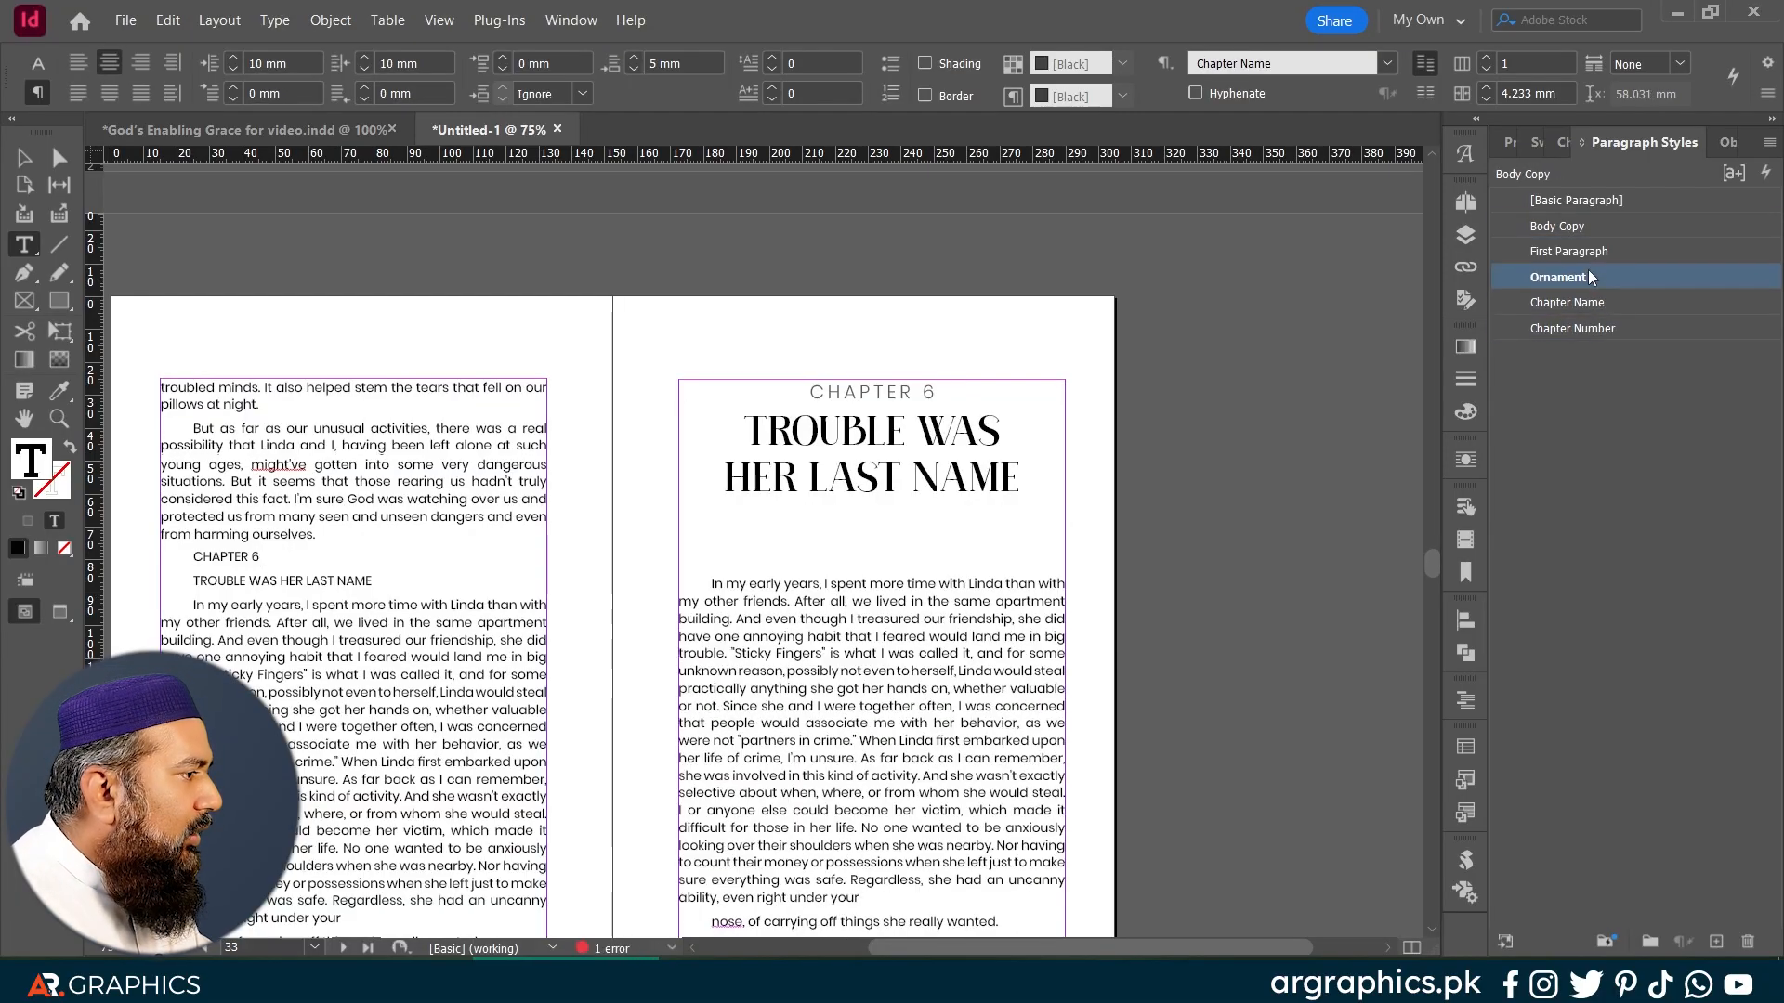
pyautogui.click(870, 538)
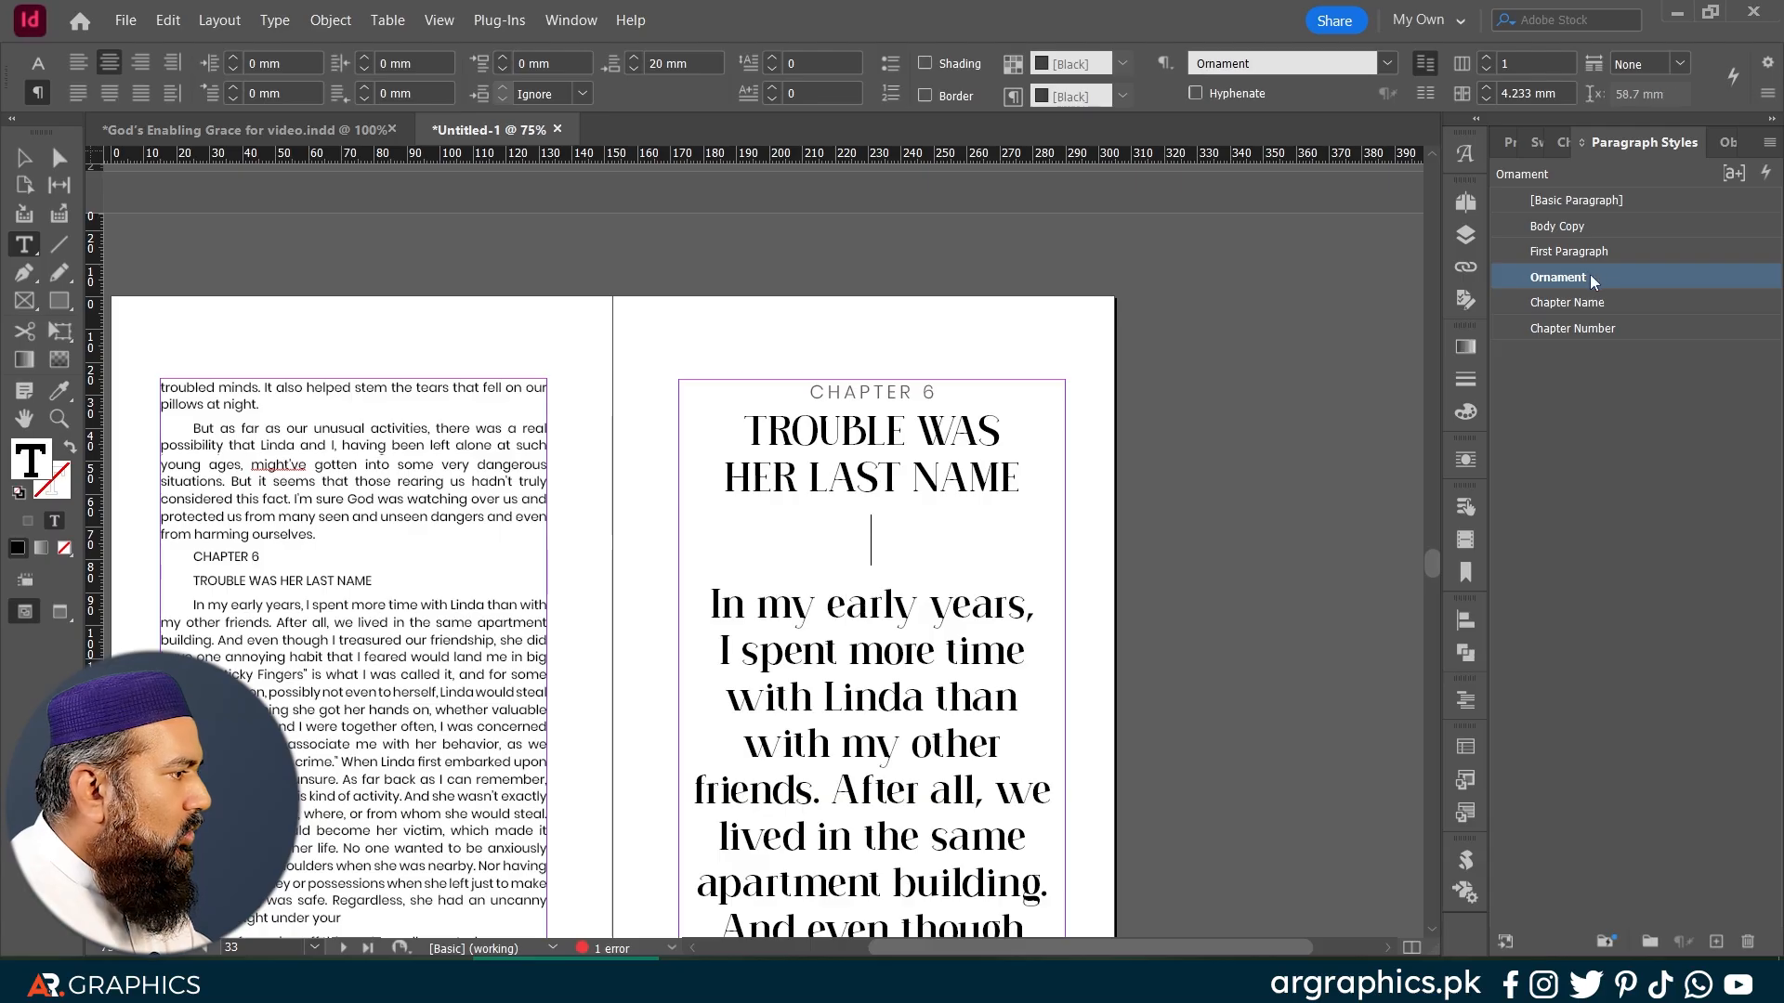
pyautogui.click(1590, 275)
pyautogui.click(867, 652)
pyautogui.click(1585, 251)
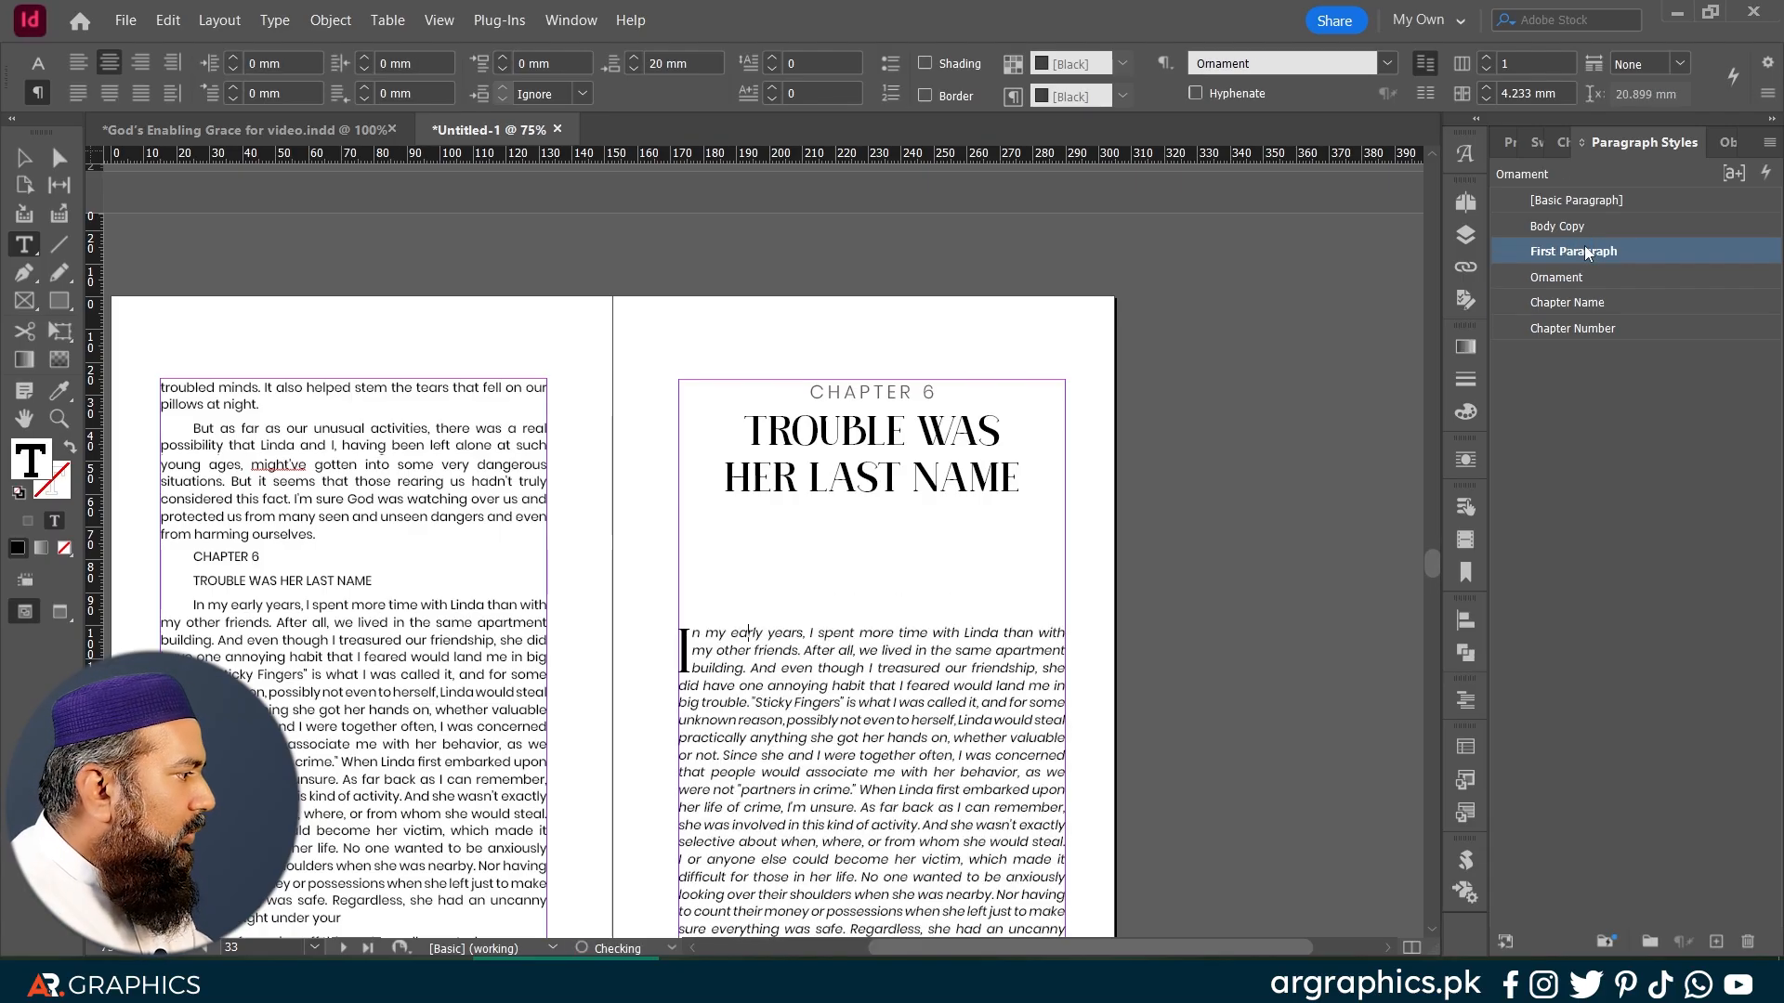
# Step: Remove the stray paragraph breaks before "nose, of carrying off things" and before "together, and the owner" in Chapter 6
pyautogui.scroll(-10, 907, 521)
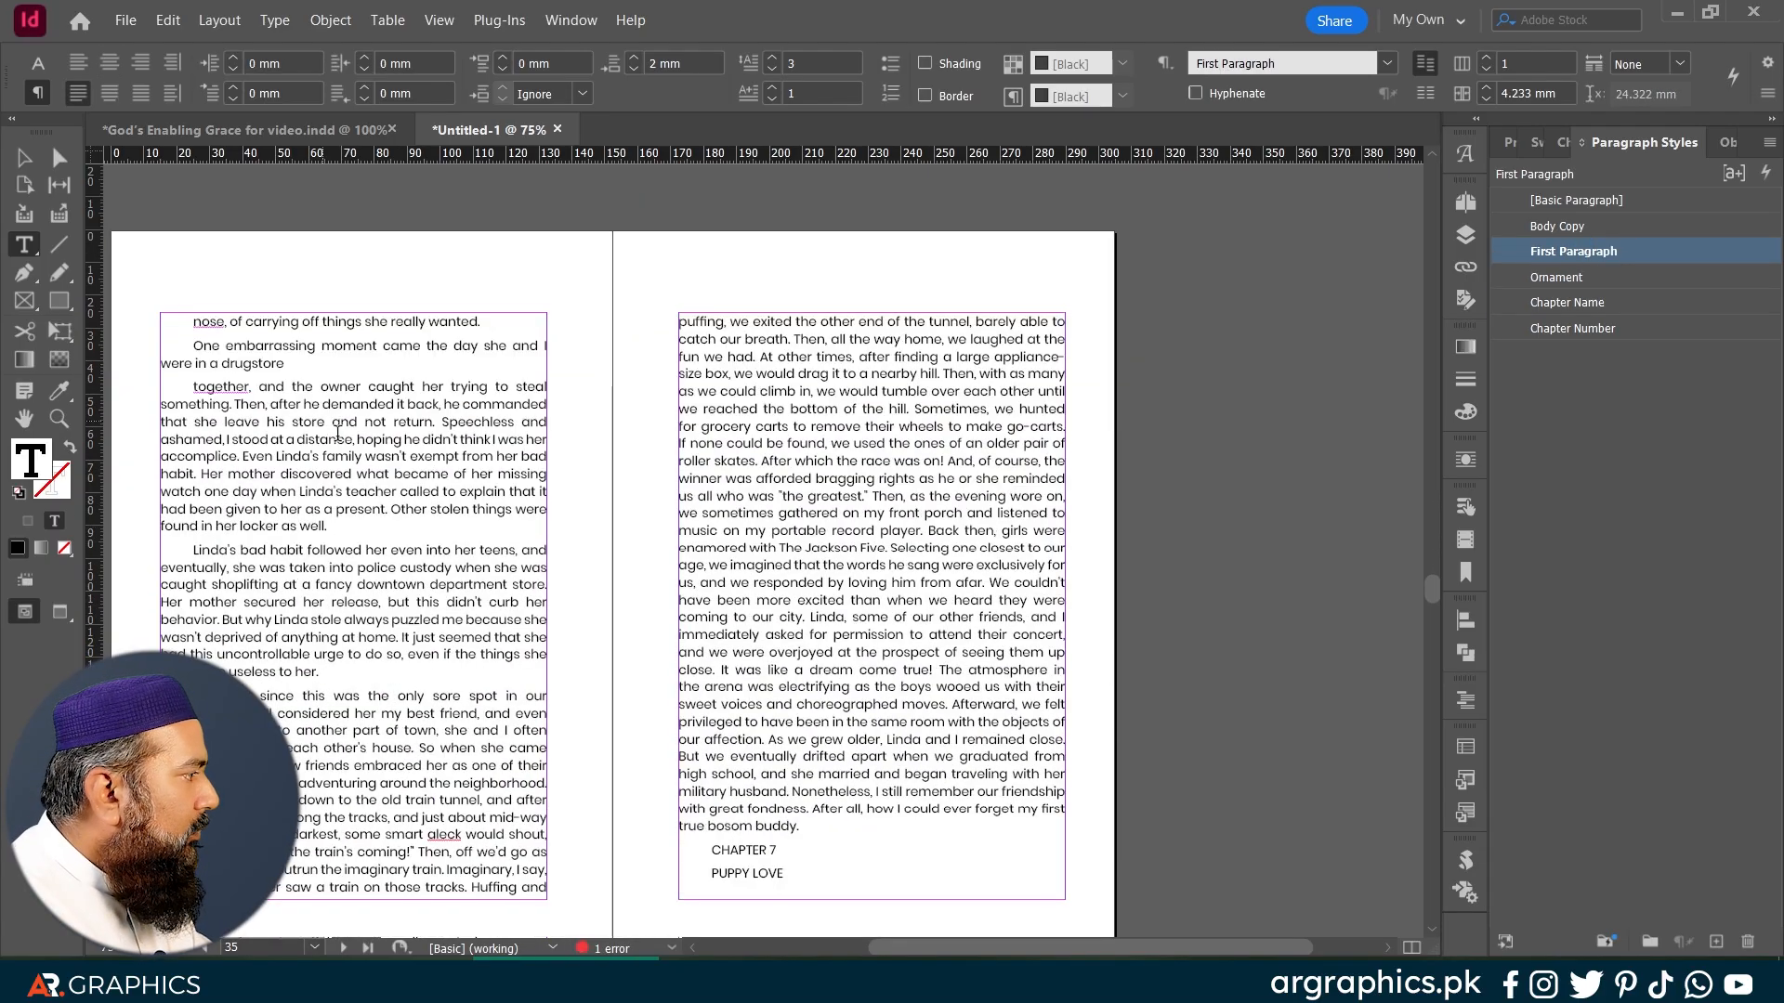
pyautogui.click(195, 322)
pyautogui.press('BackSpace')
pyautogui.scroll(-3, 711, 617)
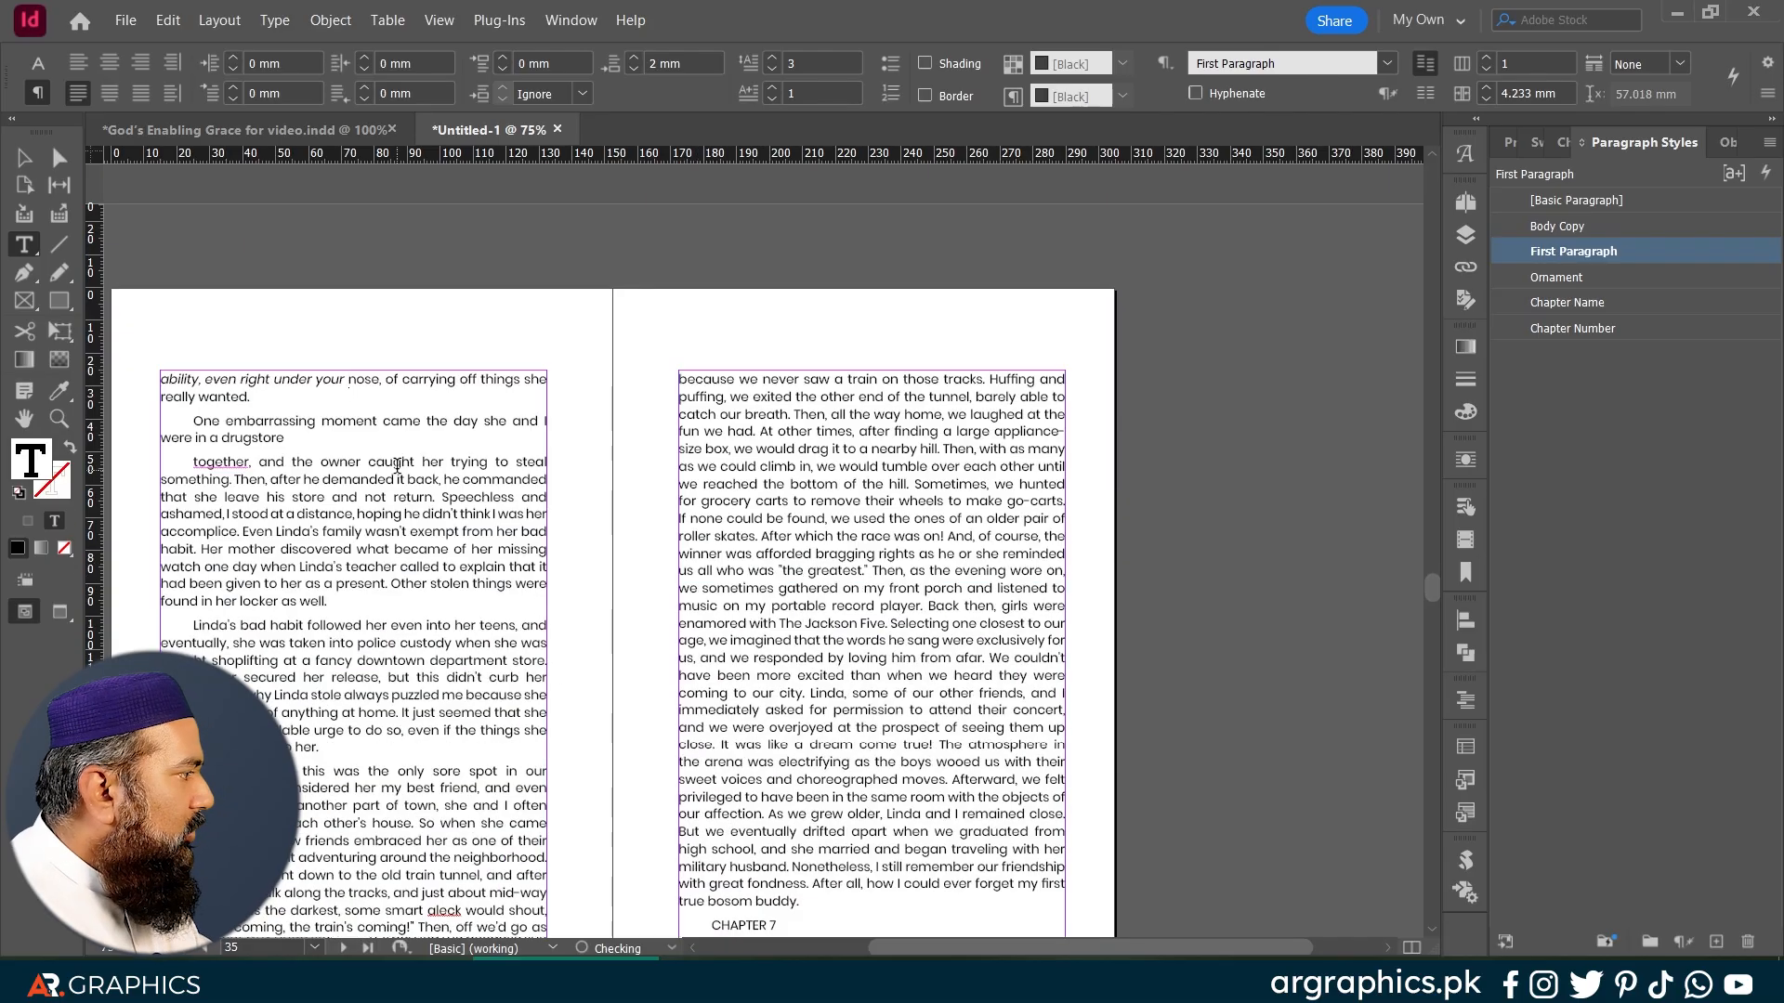
pyautogui.click(318, 446)
pyautogui.press('Delete')
# Step: Apply the Chapter Number style to the "CHAPTER 7" line and the Chapter Name style to "PUPPY LOVE"
pyautogui.scroll(-3, 712, 558)
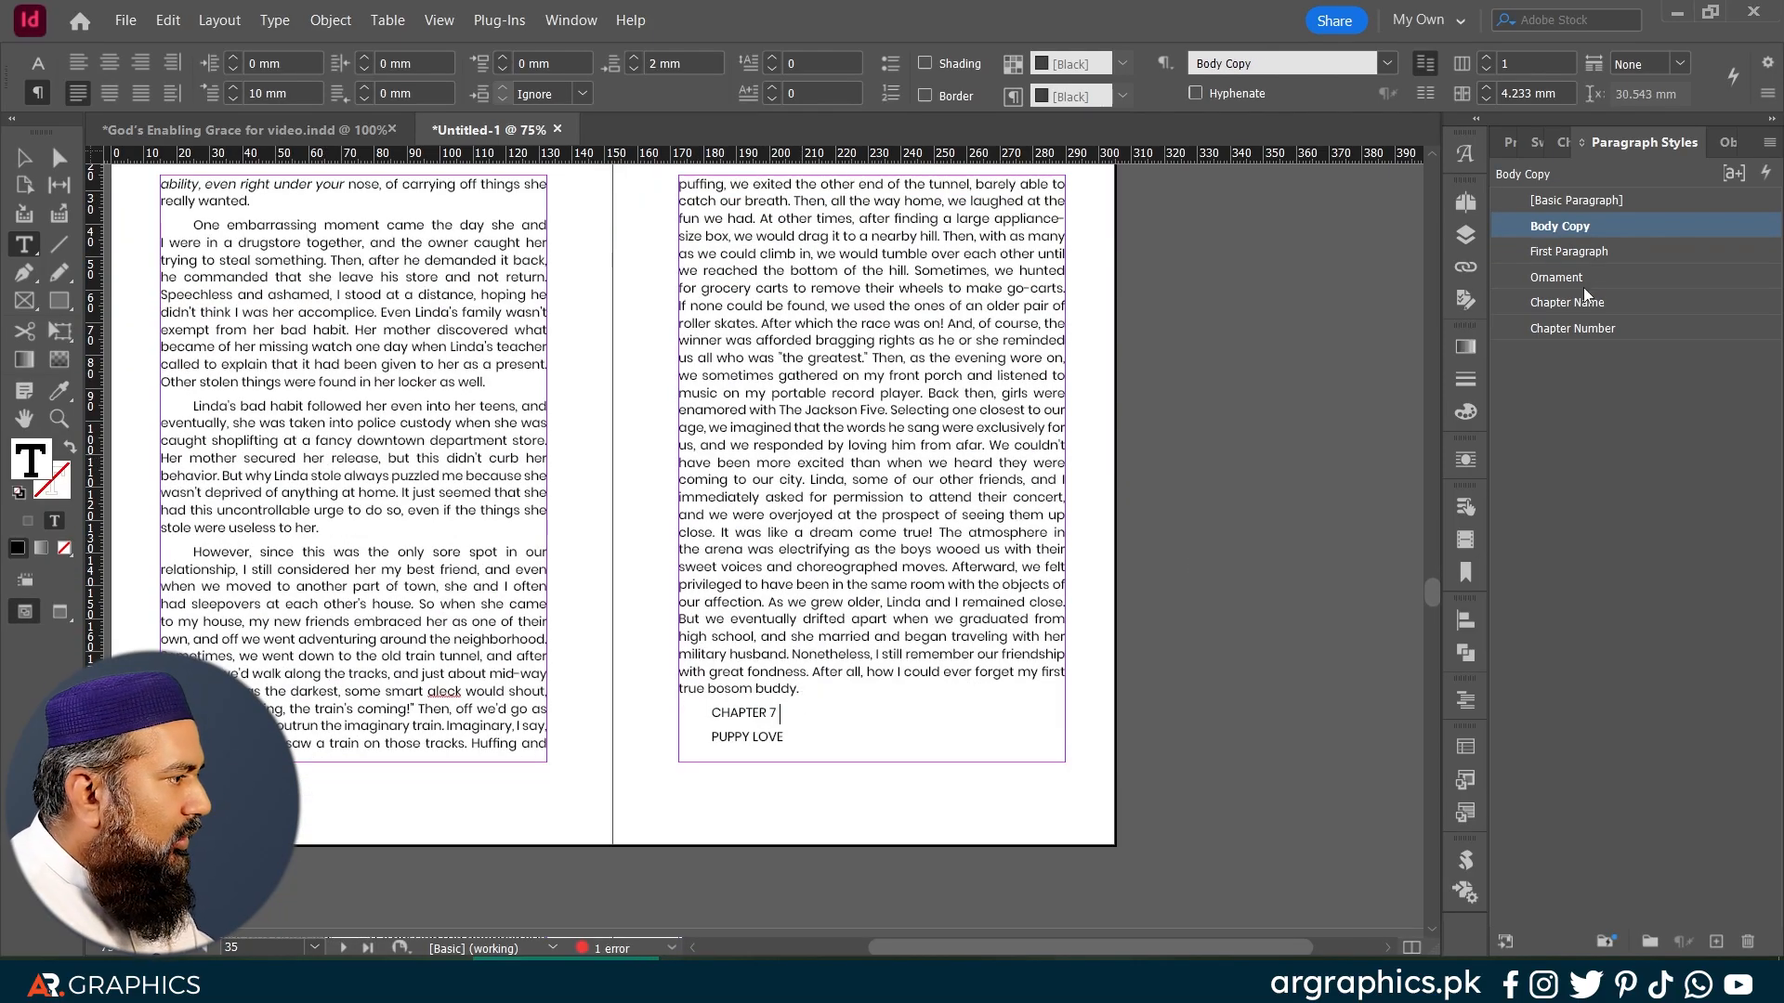
pyautogui.click(1579, 328)
pyautogui.scroll(-5, 1220, 457)
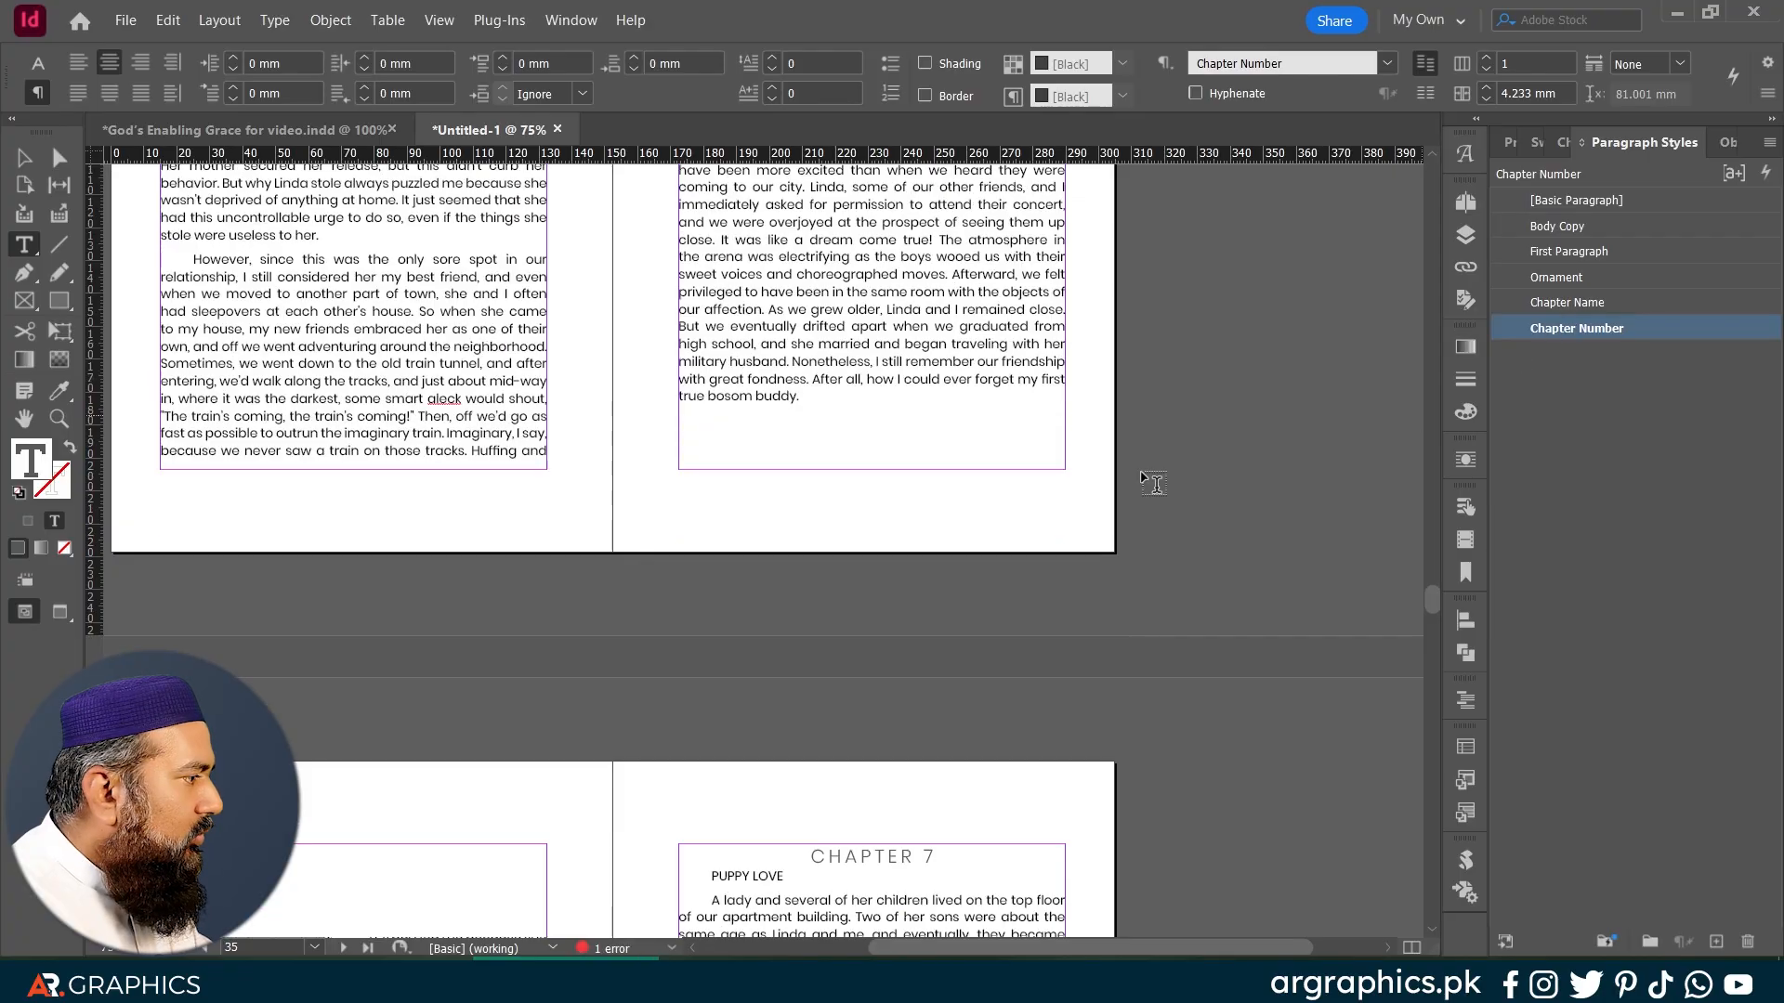
pyautogui.press('Down')
pyautogui.click(1561, 301)
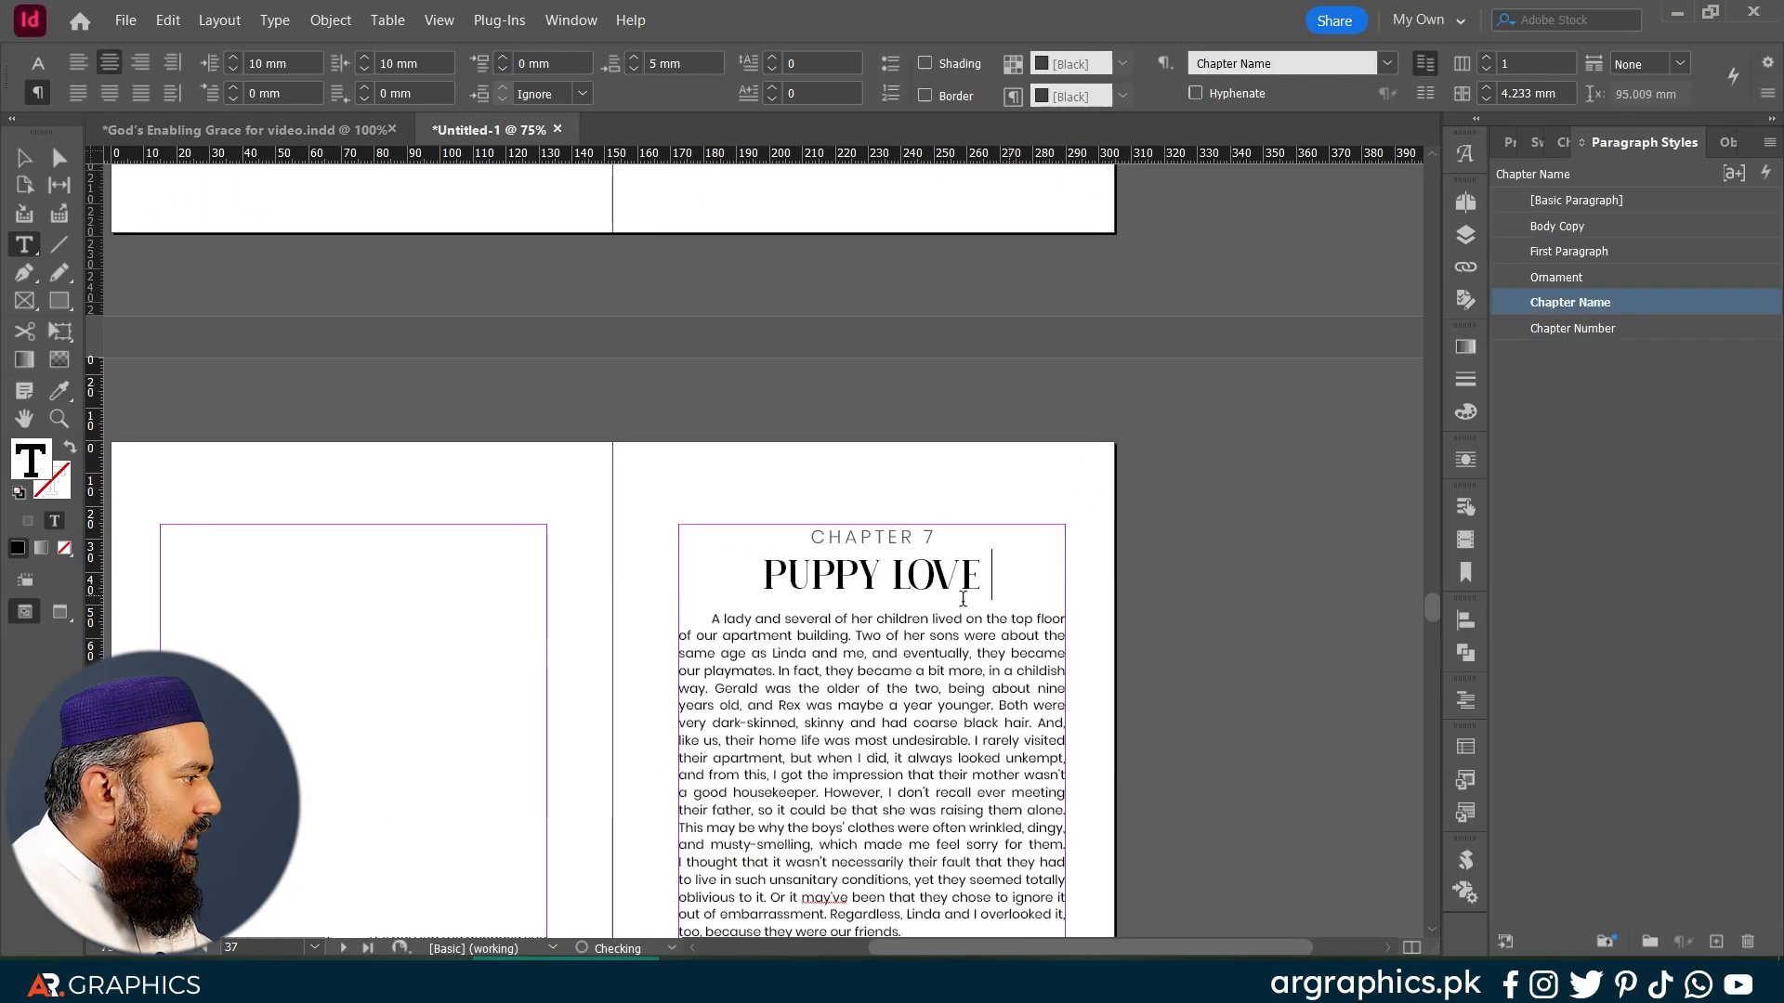
# Step: Insert an empty Ornament-styled paragraph beneath "PUPPY LOVE" and apply the First Paragraph style to Chapter 7's opening paragraph
pyautogui.scroll(-3, 1037, 449)
pyautogui.press('Return')
pyautogui.click(1542, 277)
pyautogui.press('Down')
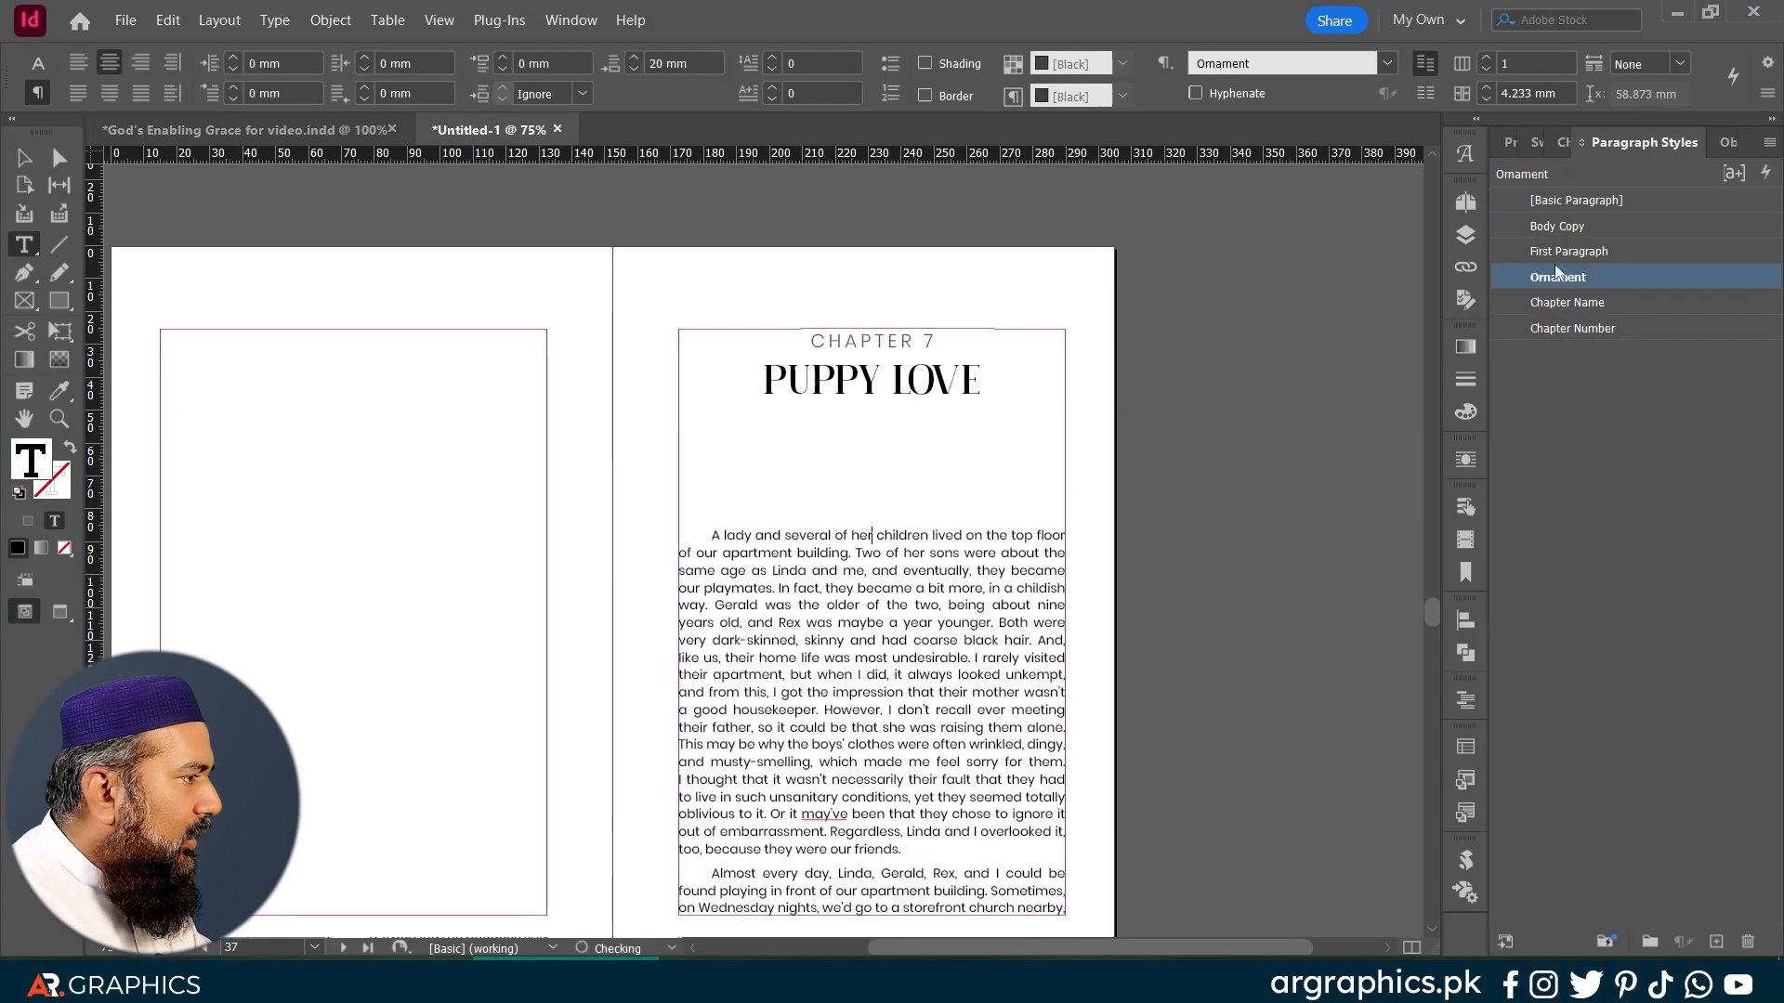
pyautogui.click(1556, 255)
# Step: Apply the Chapter Number style to the "CHAPTER 8" line and the Chapter Name style to "MOST PRECIOUS"
pyautogui.scroll(-8, 1129, 535)
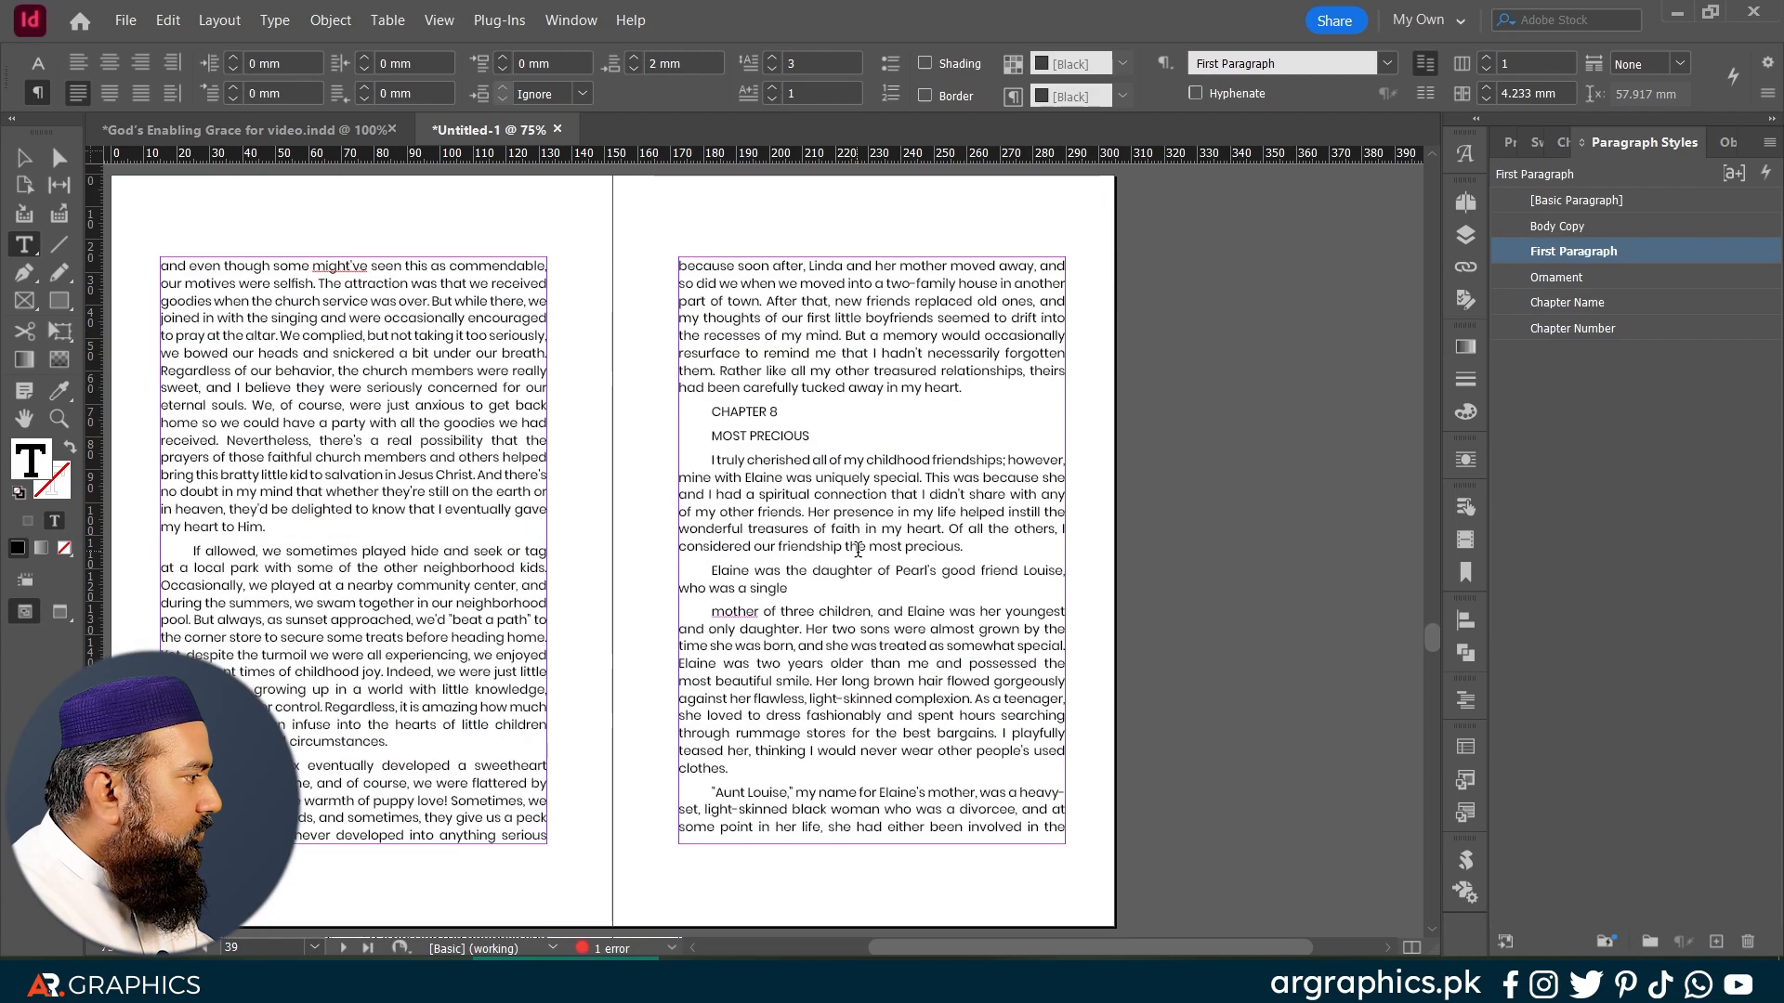
pyautogui.click(832, 411)
pyautogui.click(1577, 328)
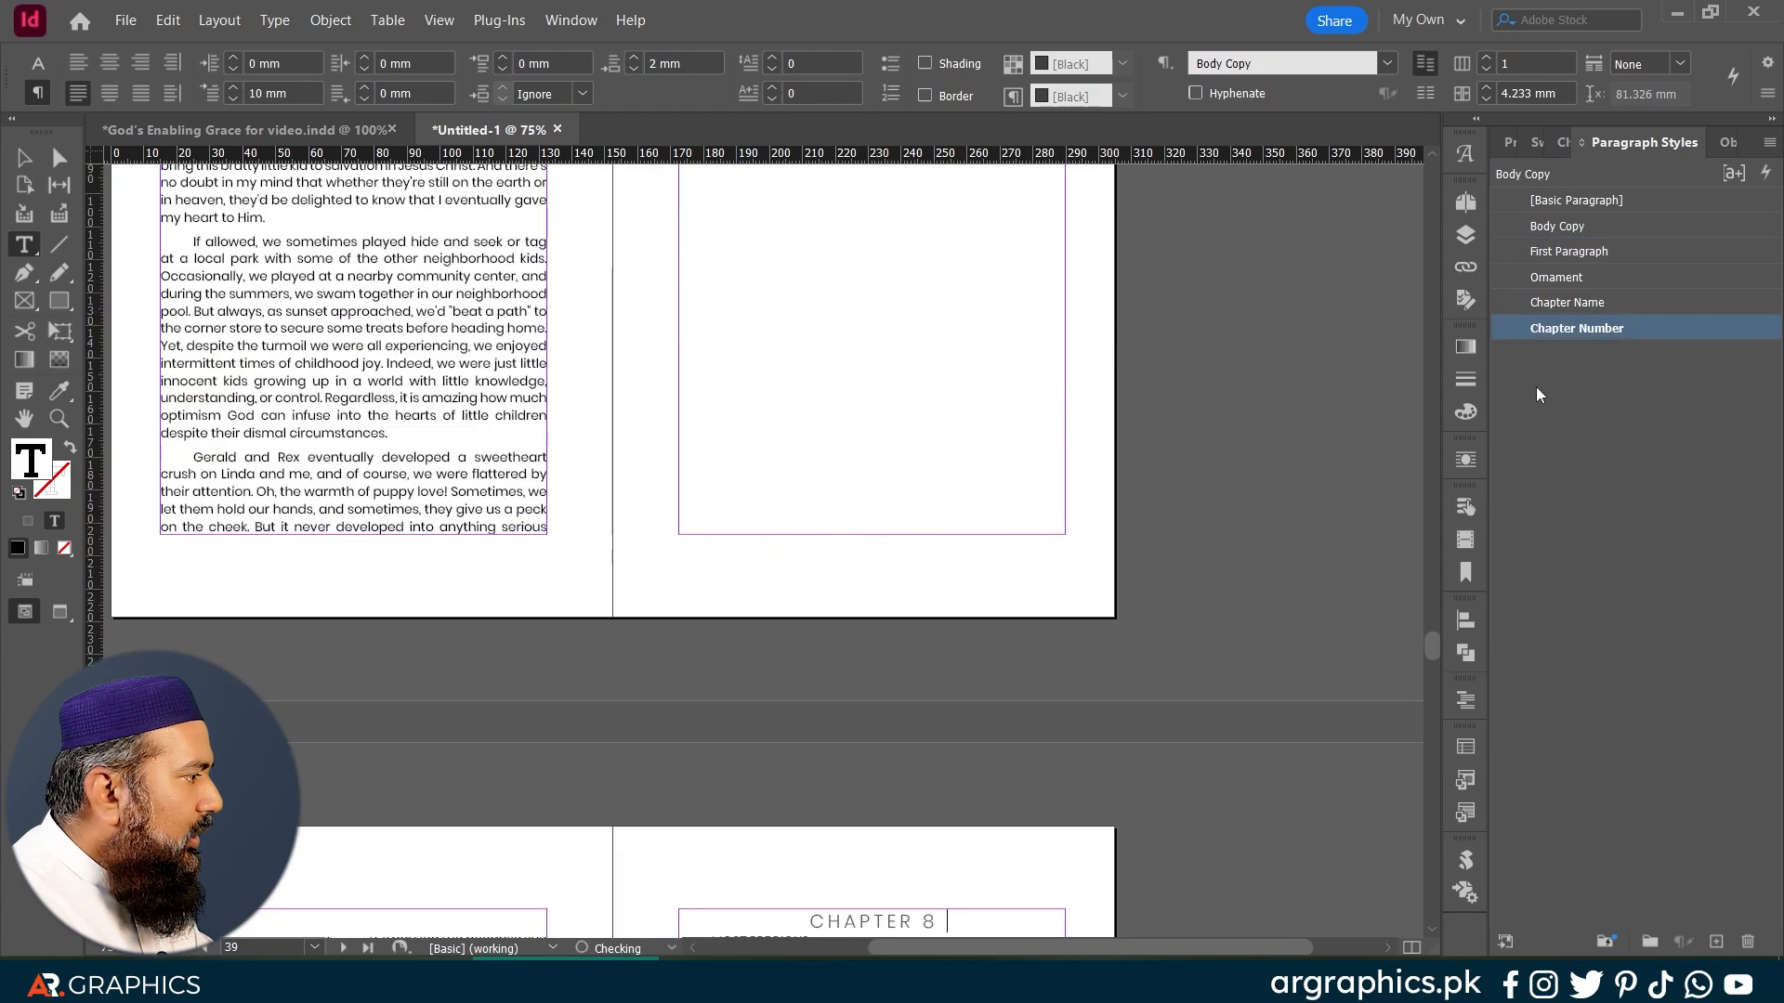
pyautogui.press('Down')
pyautogui.click(1567, 302)
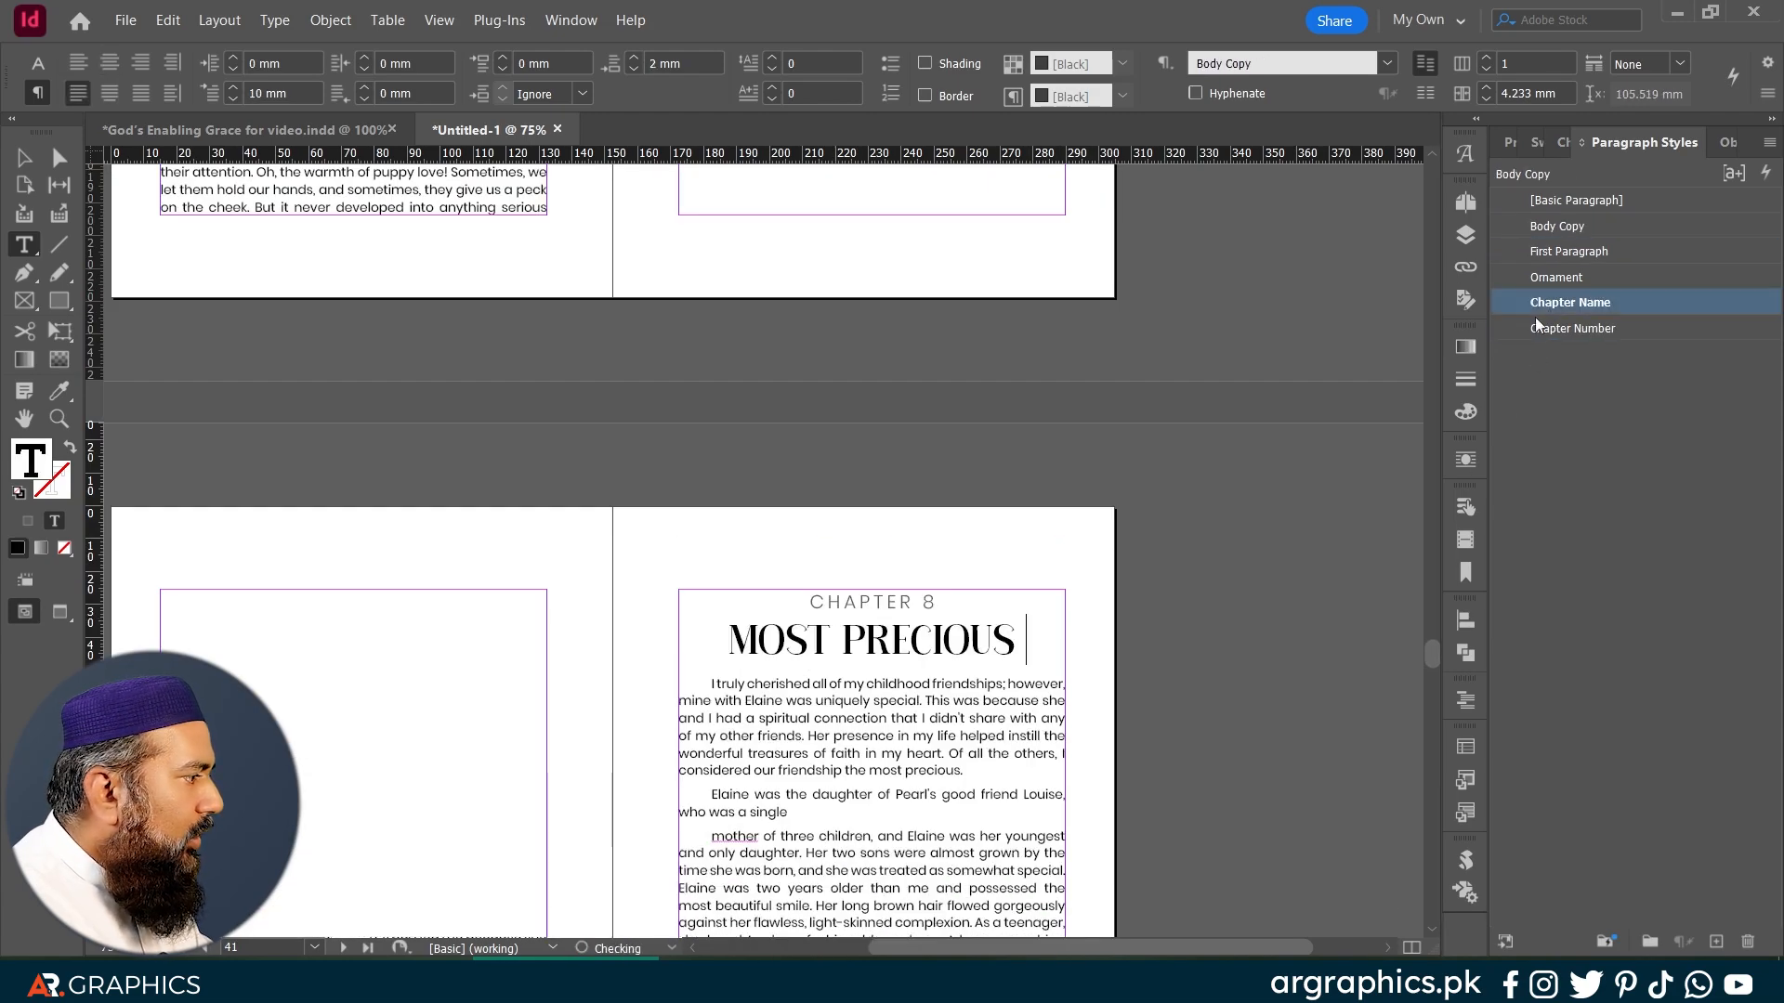
# Step: Insert an empty Ornament-styled paragraph beneath "MOST PRECIOUS" and apply the First Paragraph style to Chapter 8's opening paragraph
pyautogui.scroll(-3, 920, 449)
pyautogui.click(1024, 421)
pyautogui.click(1023, 382)
pyautogui.press('Return')
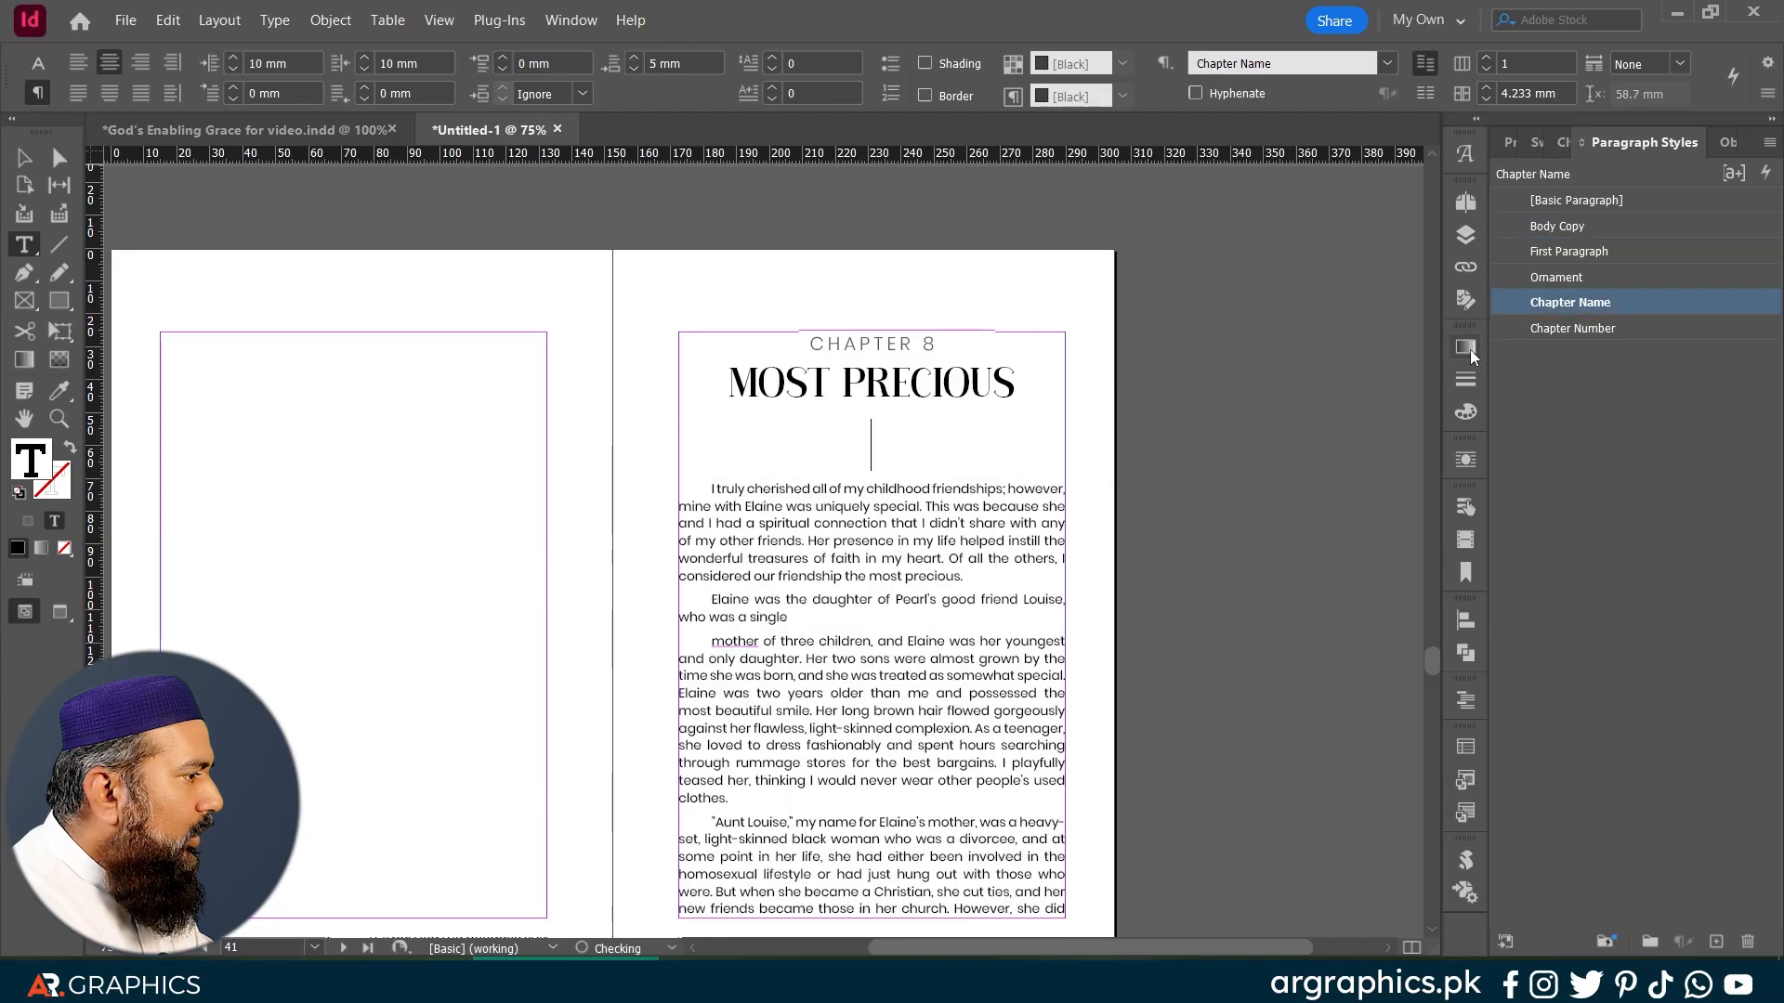
pyautogui.click(1537, 275)
pyautogui.press('Down')
pyautogui.click(1557, 252)
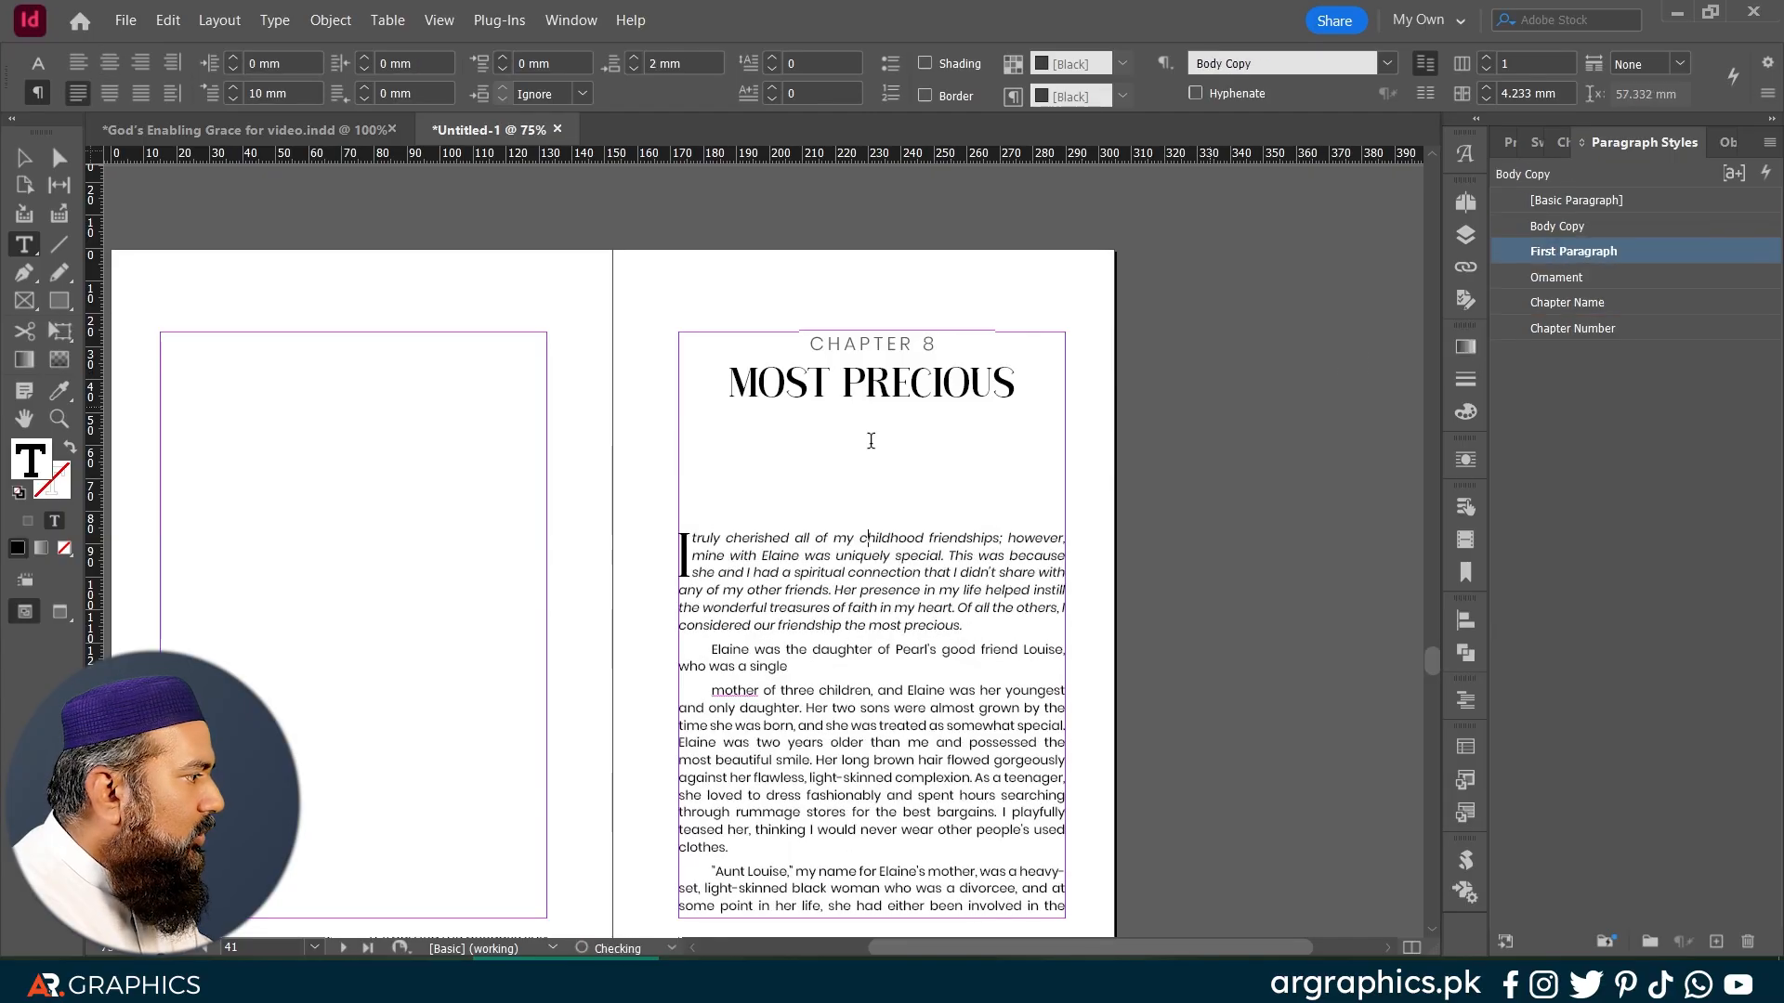
# Step: Remove the stray paragraph breaks before "mother of three children", "relationship with Frances" and "church. Ascending into" in Chapter 8
pyautogui.scroll(-3, 826, 443)
pyautogui.click(825, 413)
pyautogui.press('Delete')
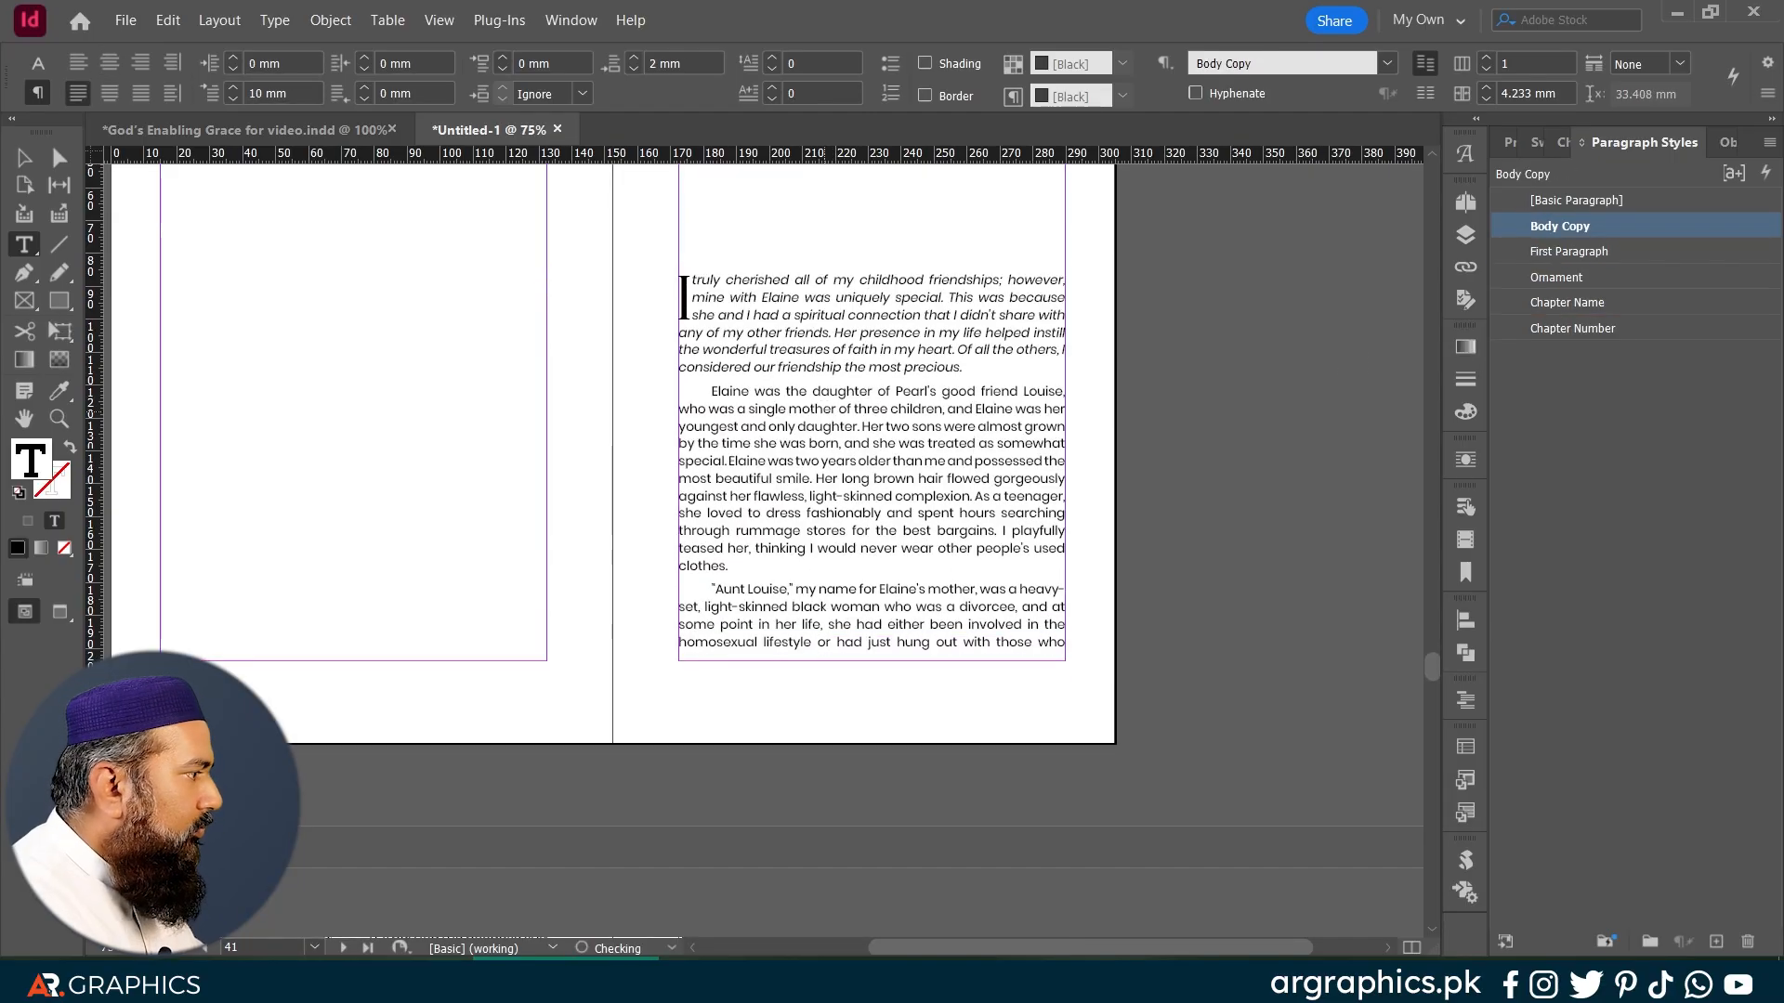
pyautogui.scroll(-3, 872, 562)
pyautogui.scroll(-3, 872, 562)
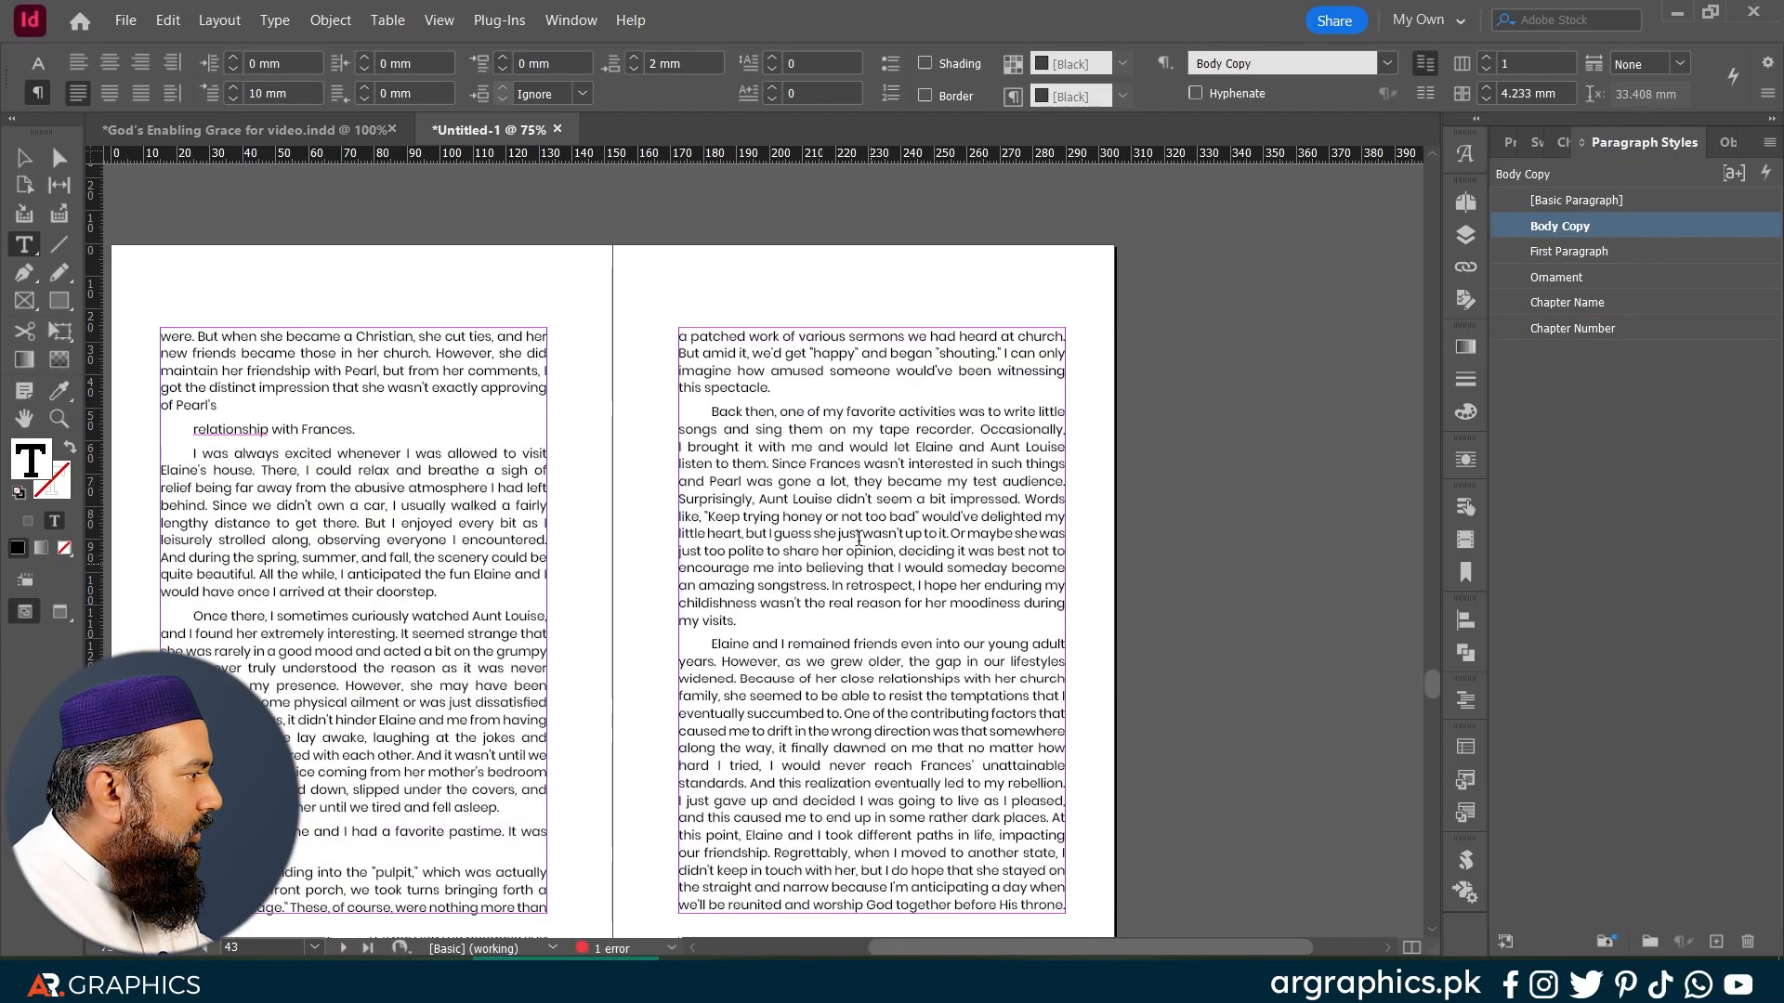
pyautogui.click(359, 409)
pyautogui.press('Delete')
pyautogui.scroll(-2, 794, 539)
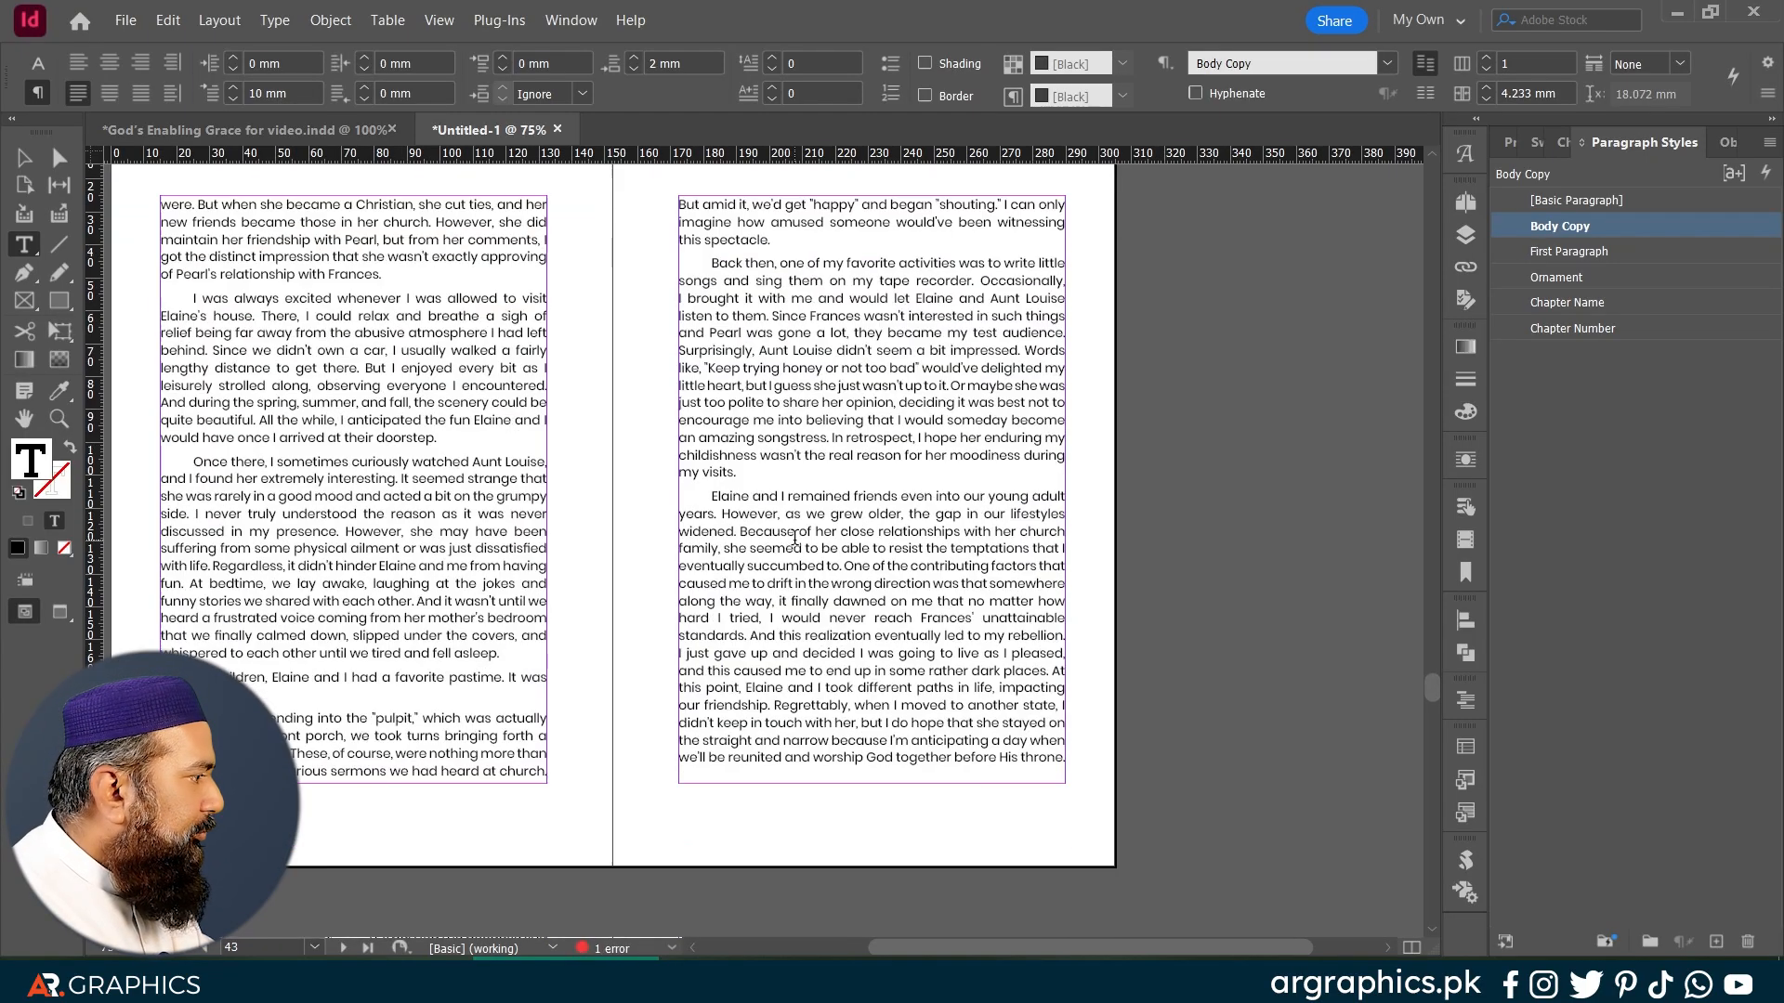
pyautogui.click(268, 679)
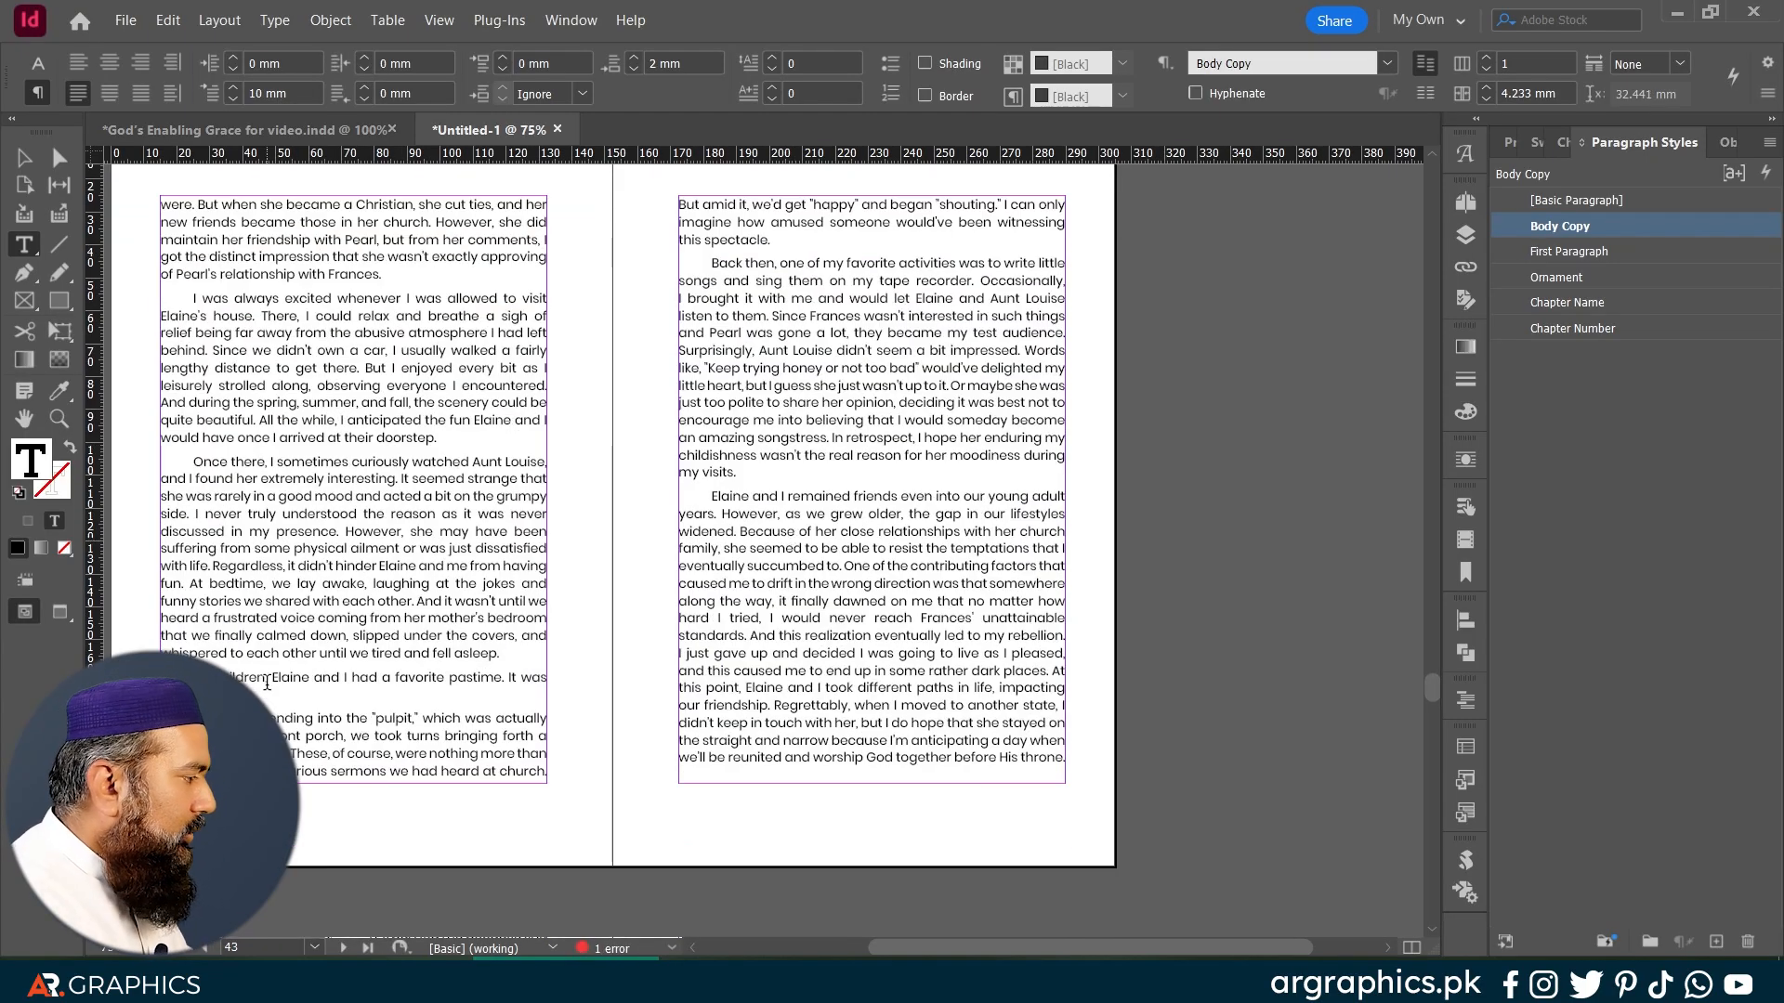
pyautogui.press('Delete')
# Step: Apply the Chapter Number style to the "CHAPTER 9" line and the Chapter Name style to "LIFE IN THE TWILIGHT ZONE"
pyautogui.scroll(-6, 435, 330)
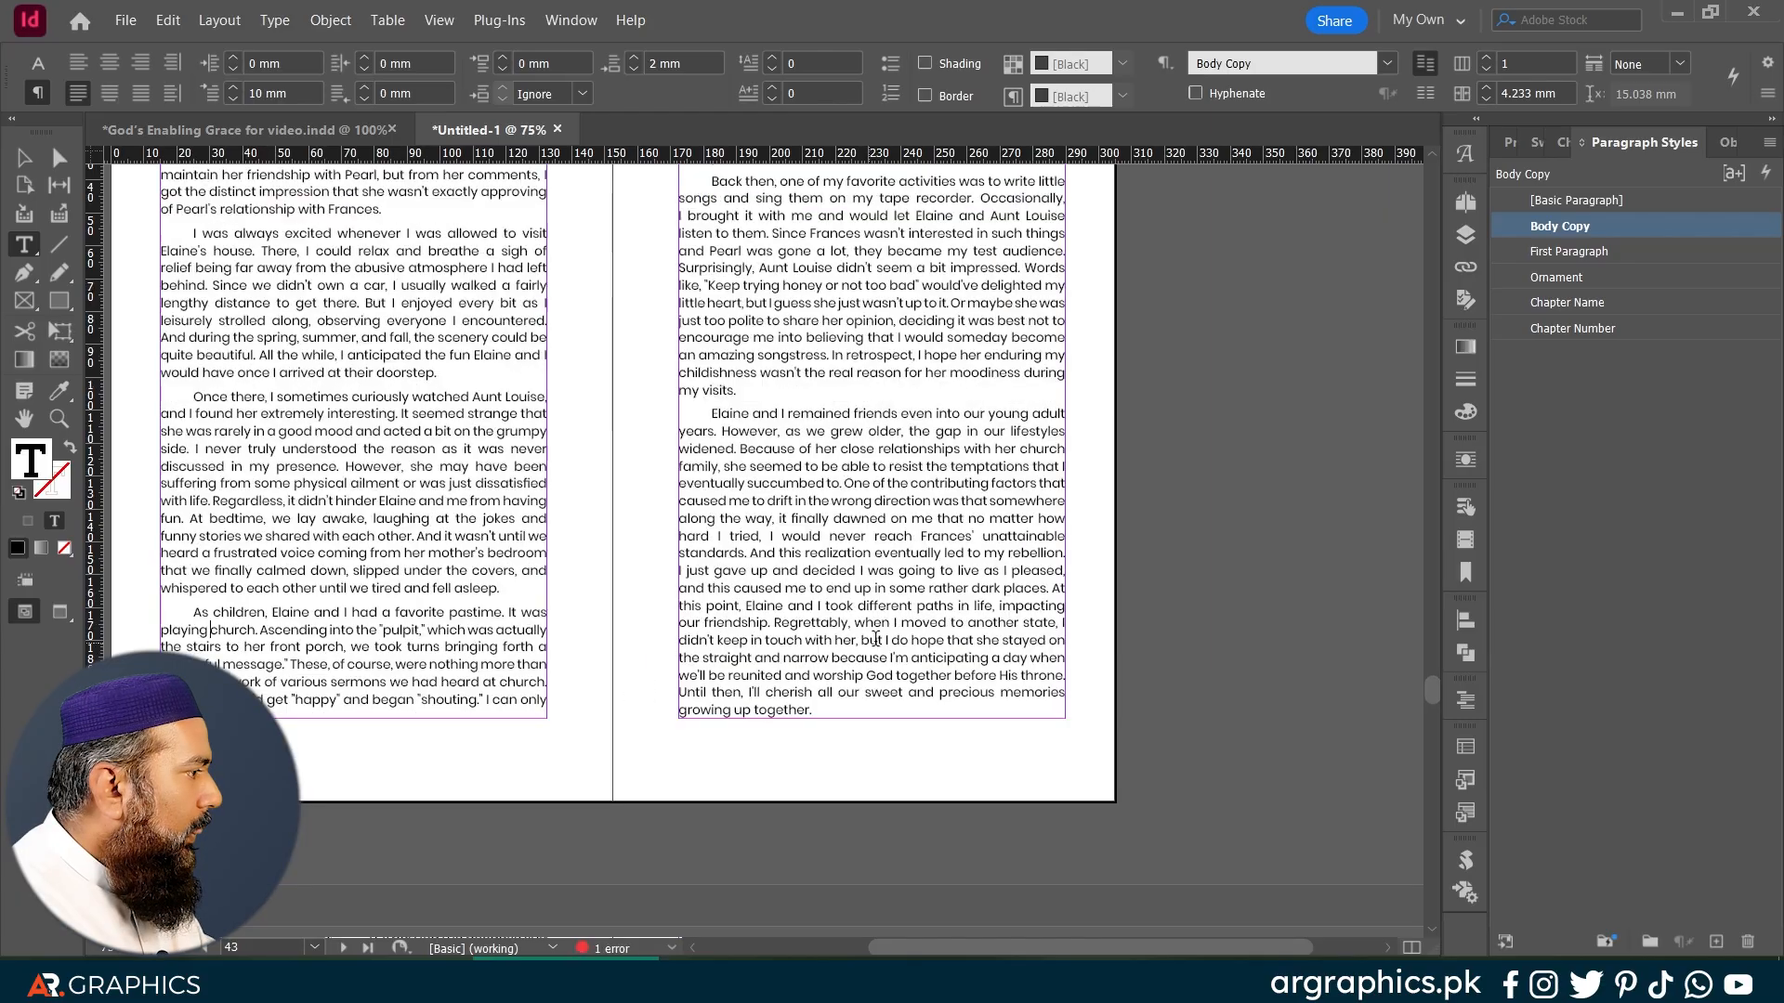
pyautogui.click(347, 331)
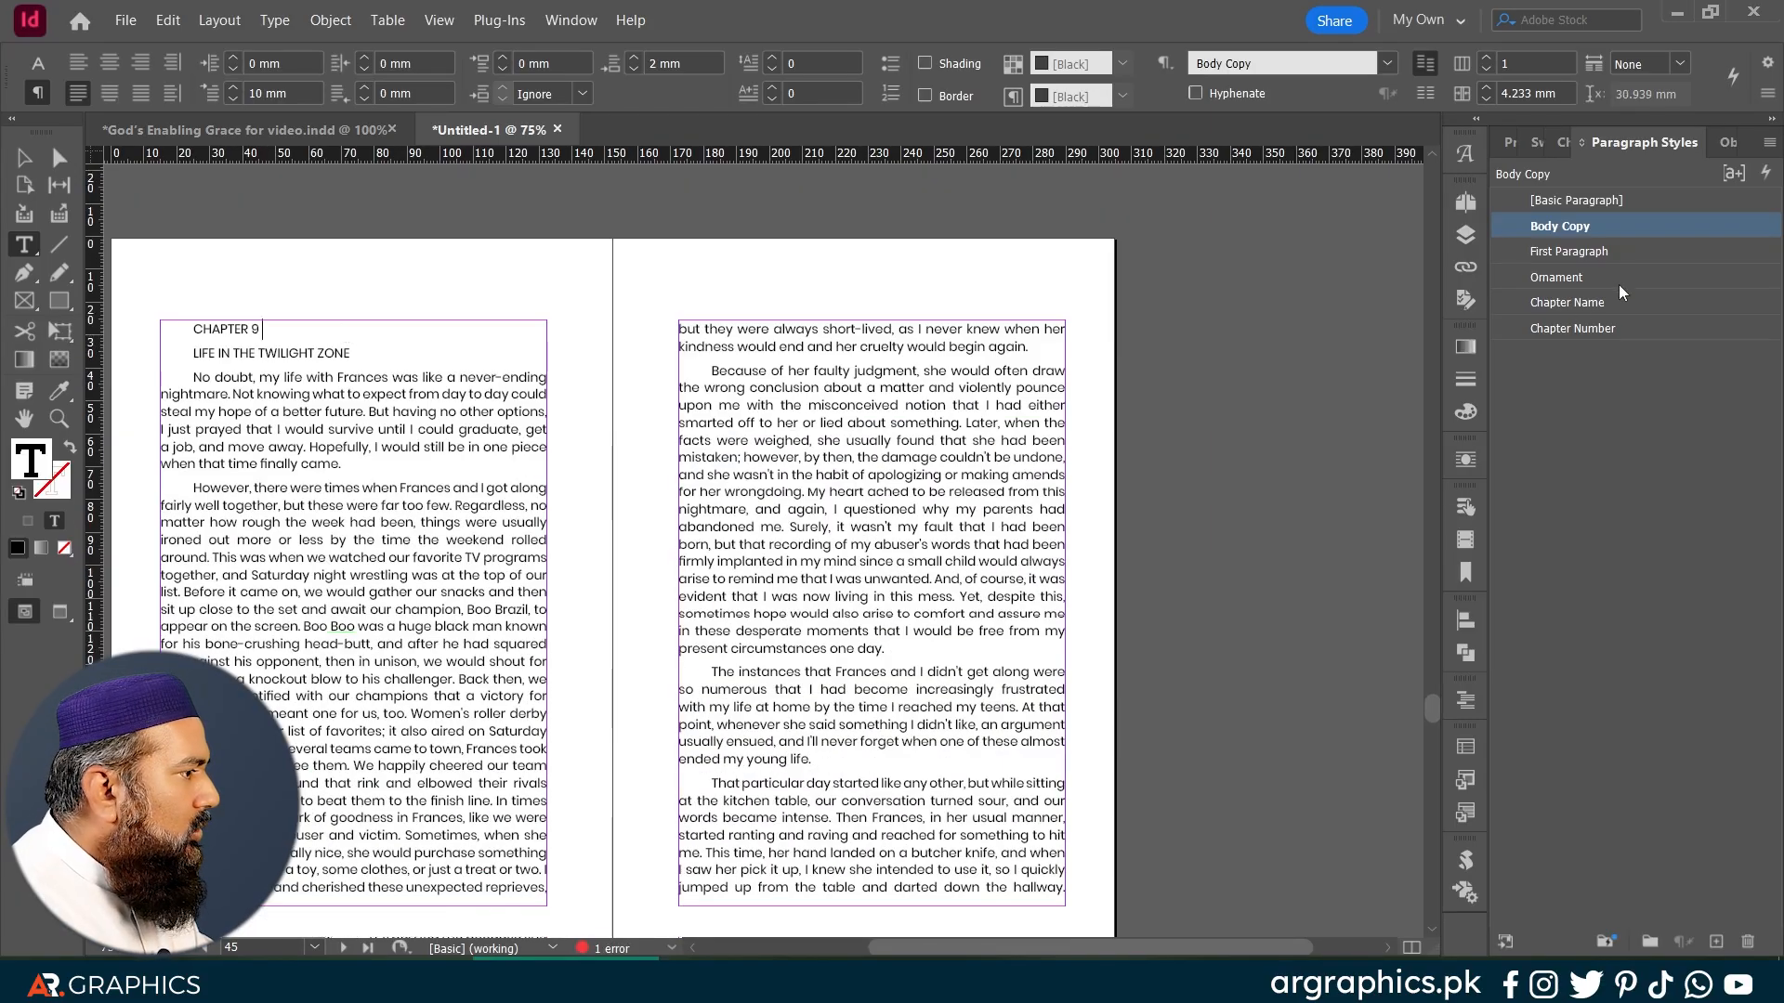
pyautogui.click(1580, 330)
pyautogui.press('Down')
pyautogui.click(1581, 302)
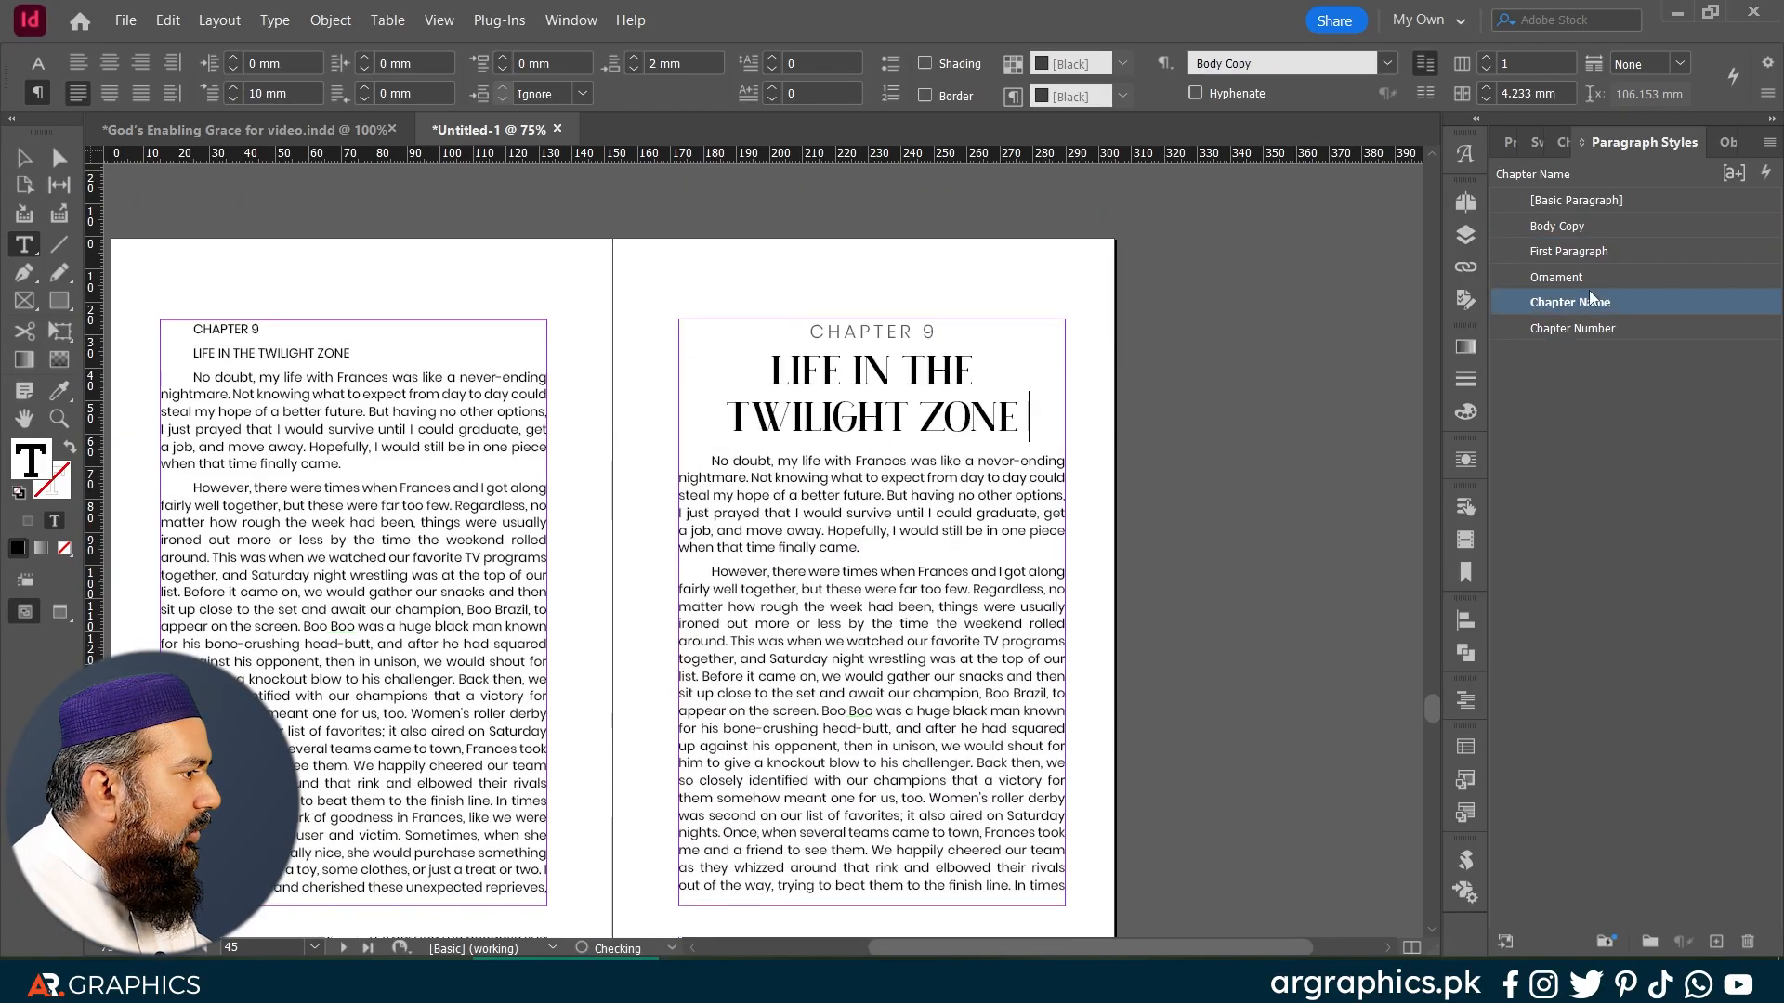
# Step: Insert an empty Ornament-styled paragraph beneath "LIFE IN THE TWILIGHT ZONE" and apply the First Paragraph style to Chapter 9's opening paragraph
pyautogui.press('Down')
pyautogui.press('Return')
pyautogui.press('Return')
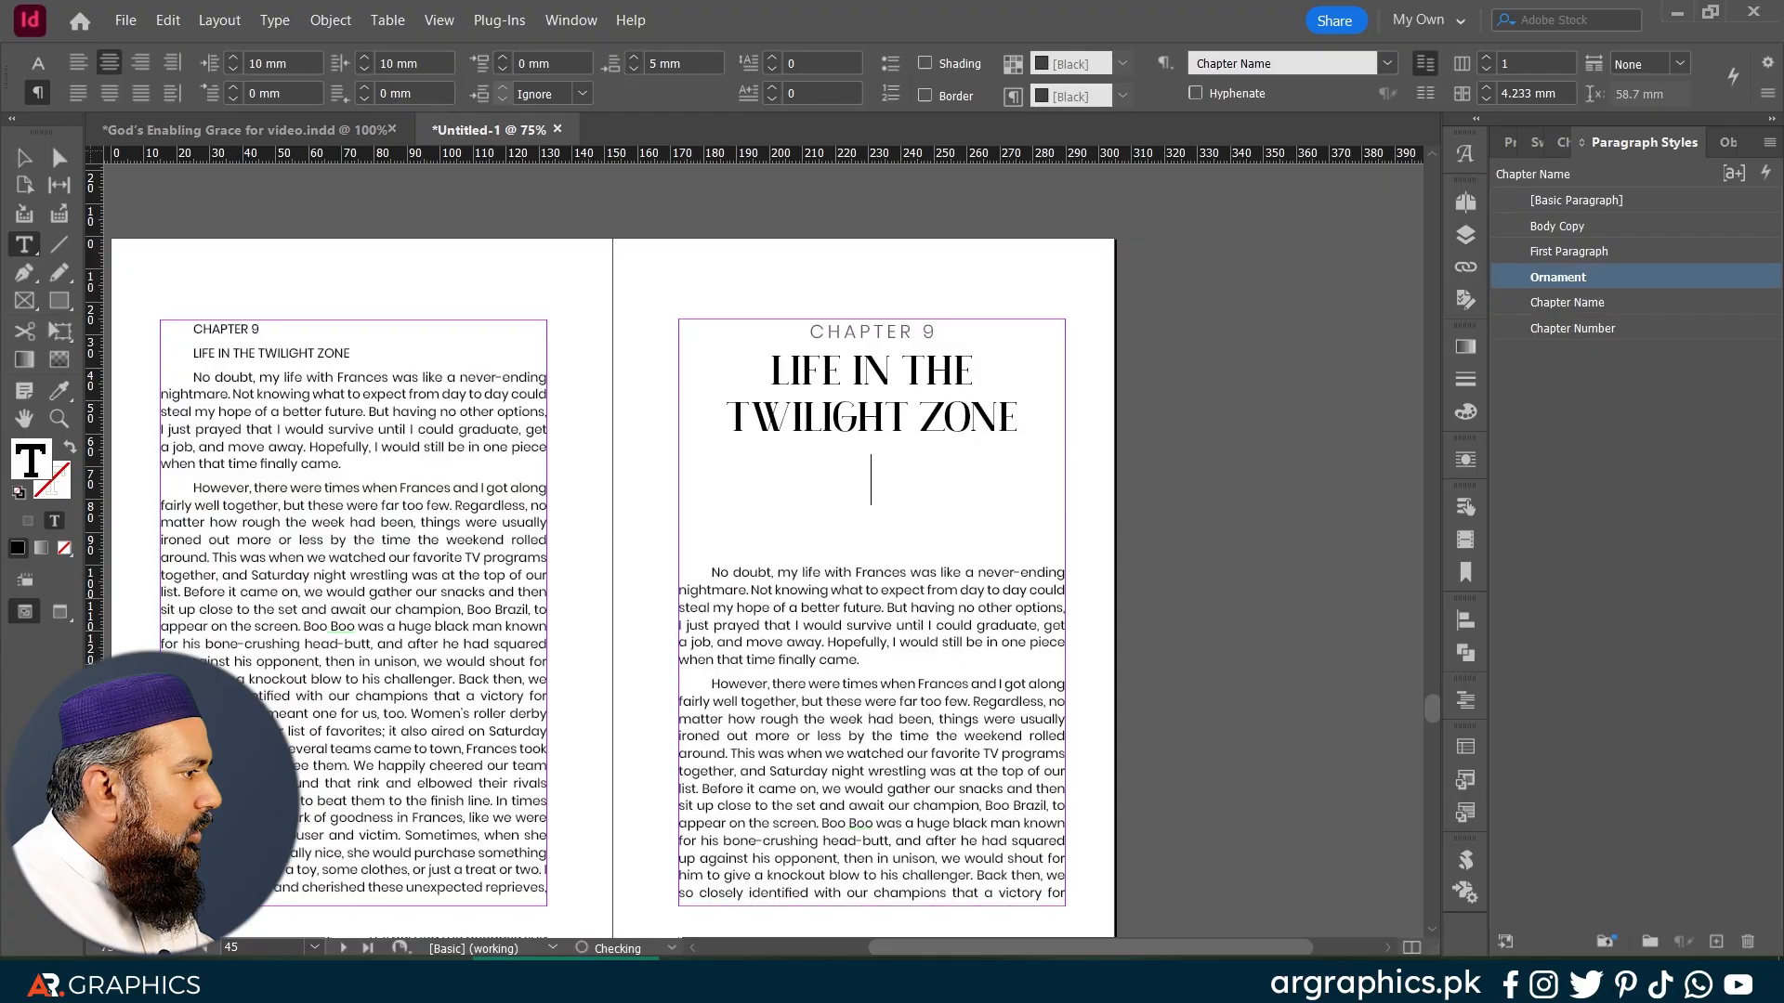
pyautogui.click(1570, 251)
# Step: Apply the Chapter Number style to the "CHAPTER 10" line and the Chapter Name style to "TEARS OF THE BROKEN"
pyautogui.scroll(-10, 890, 543)
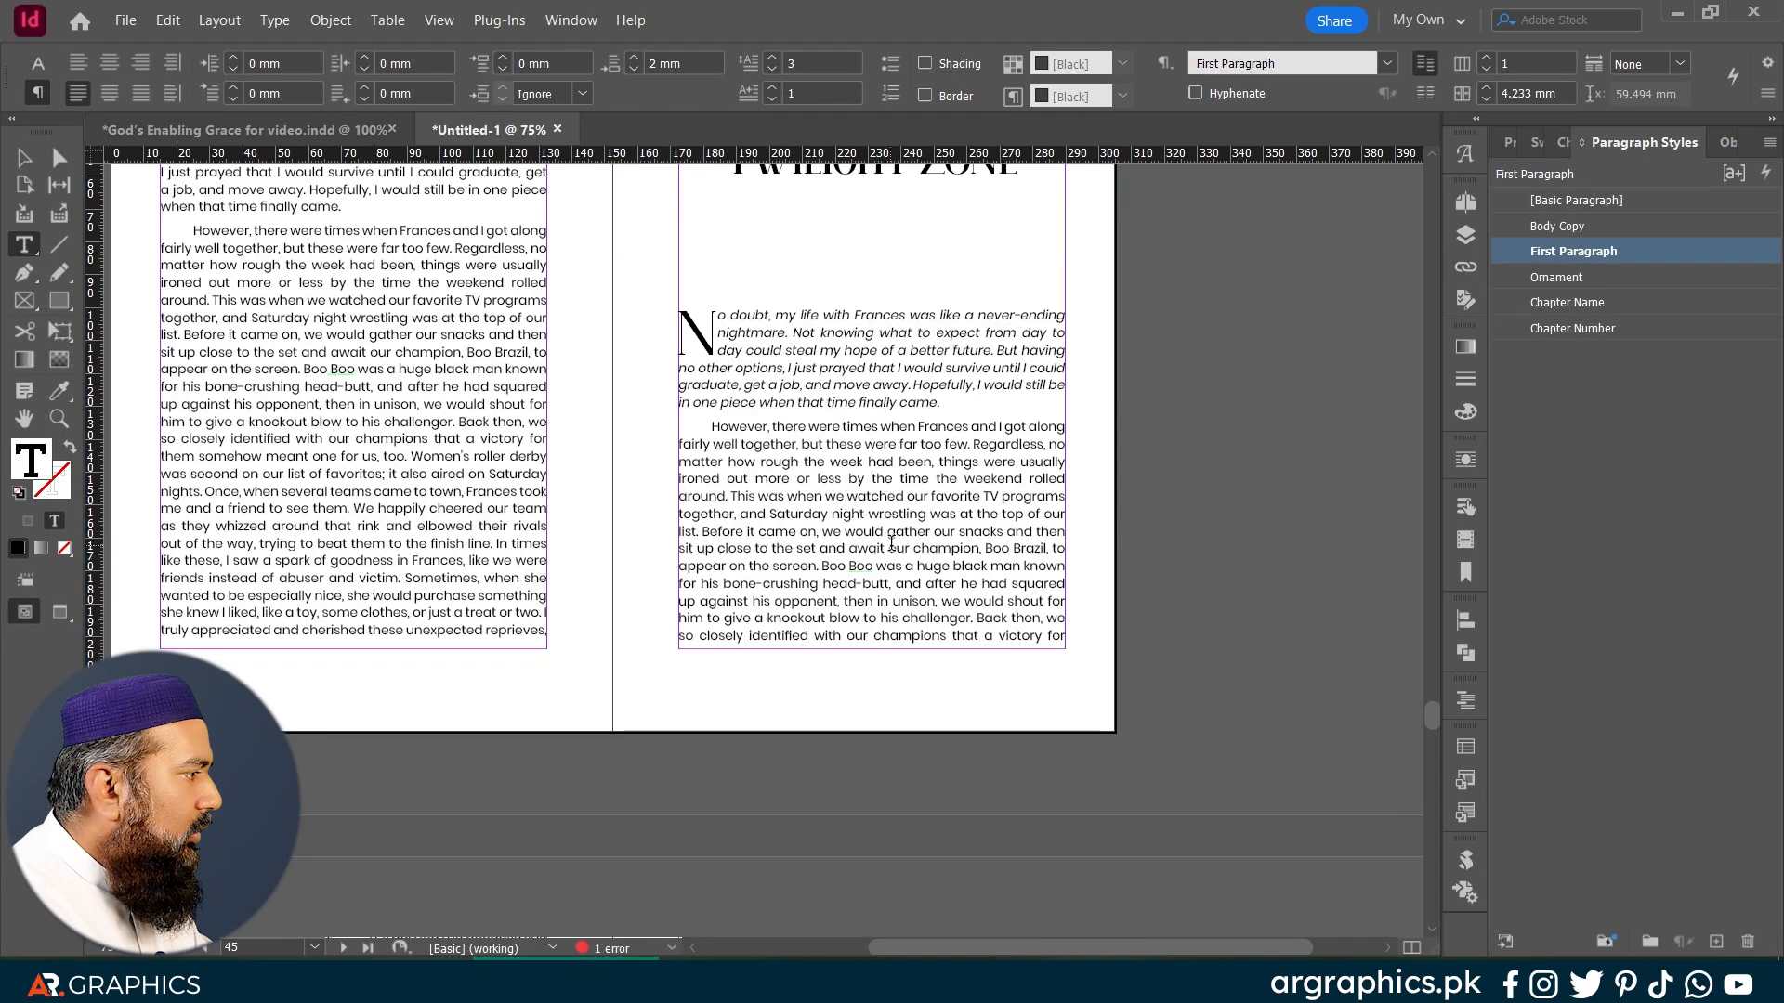
pyautogui.scroll(-15, 891, 544)
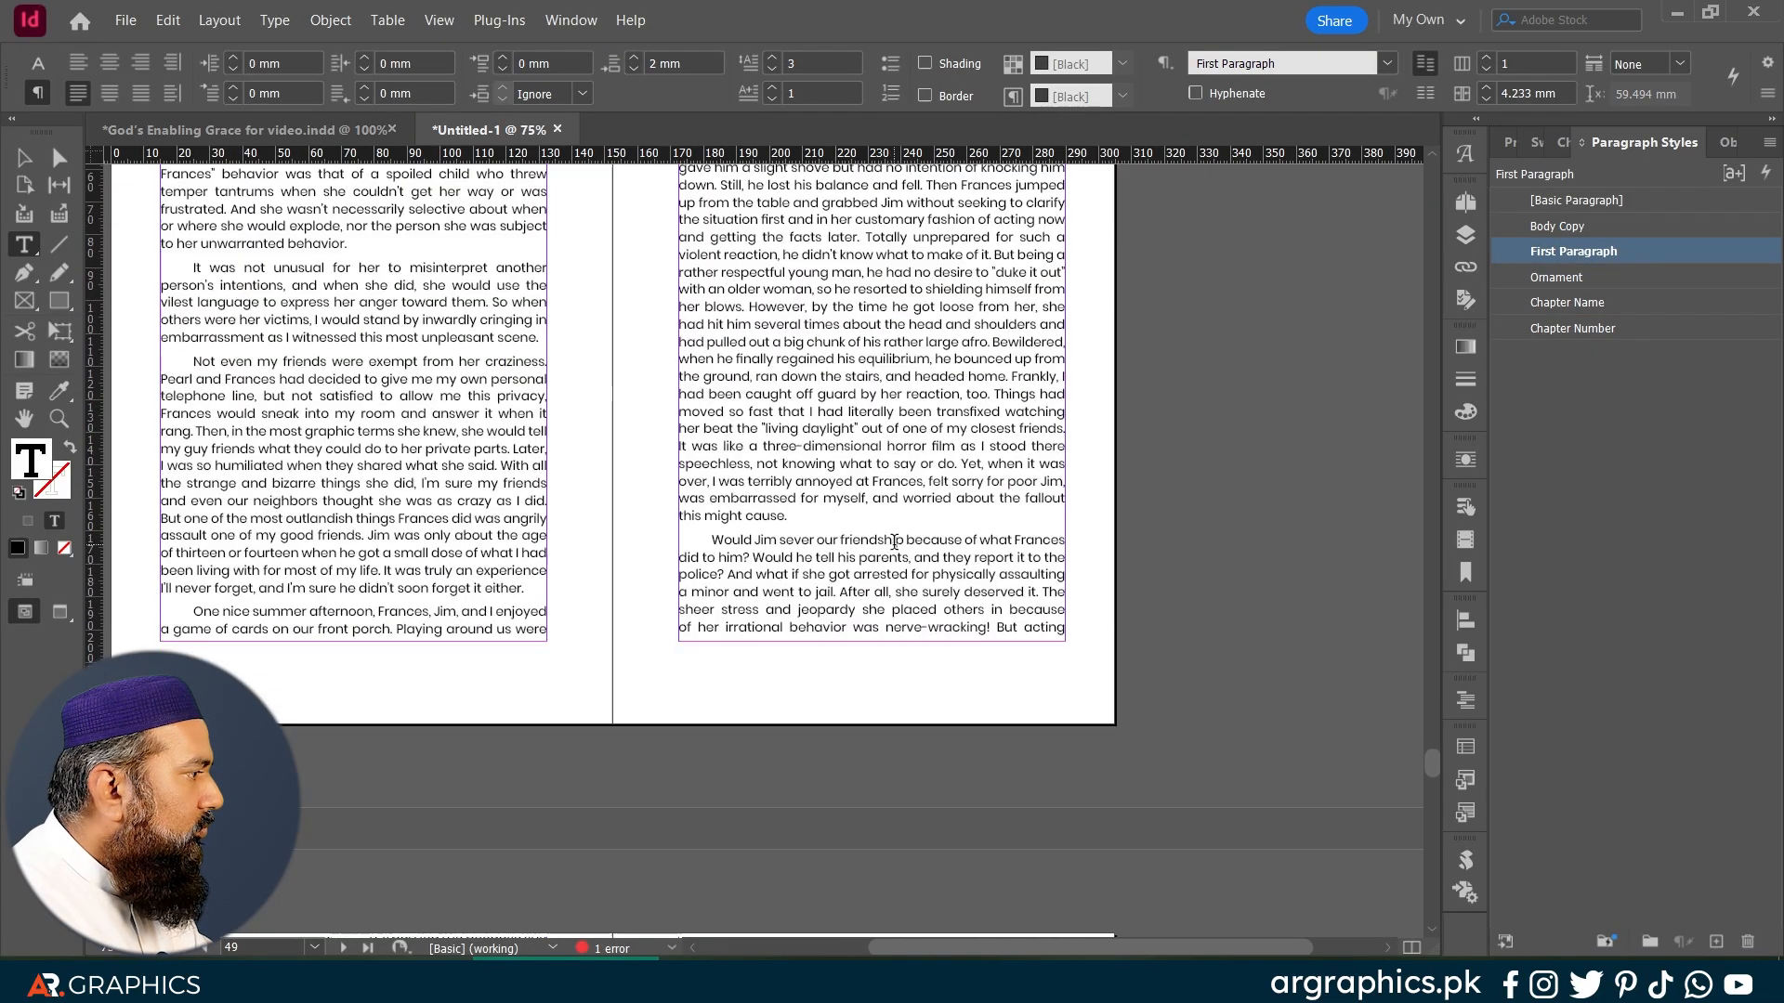
pyautogui.scroll(-20, 893, 543)
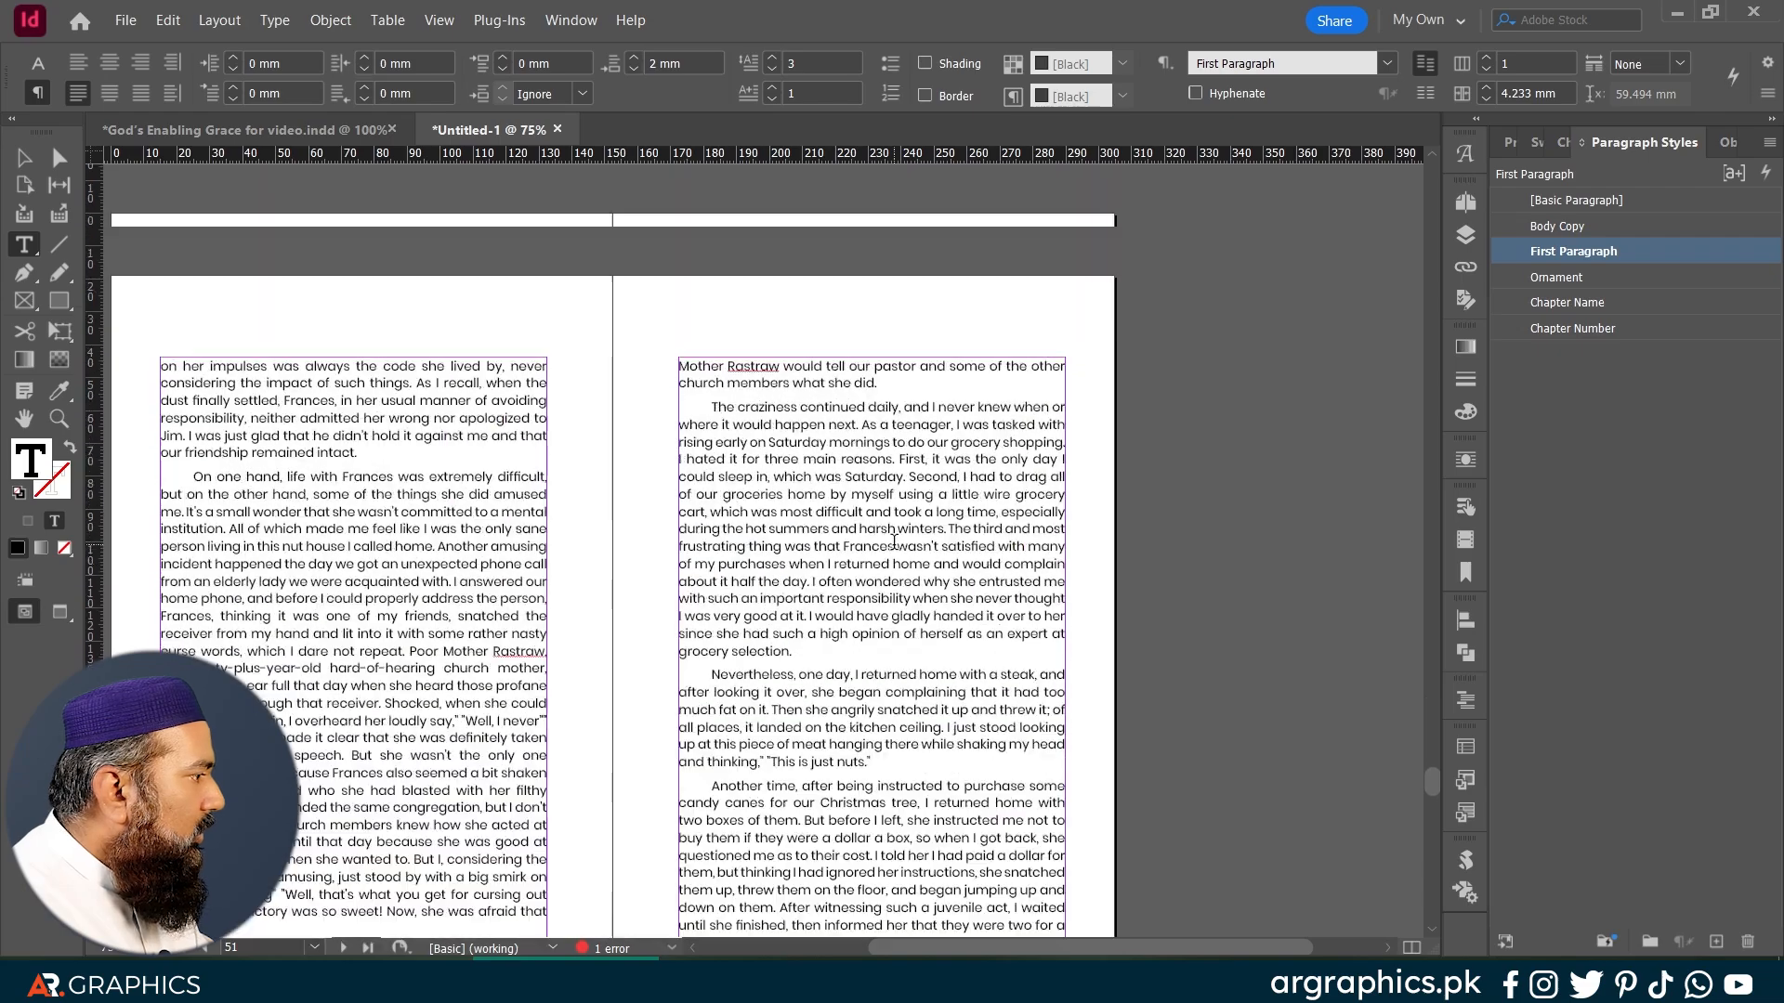
pyautogui.scroll(-5, 894, 542)
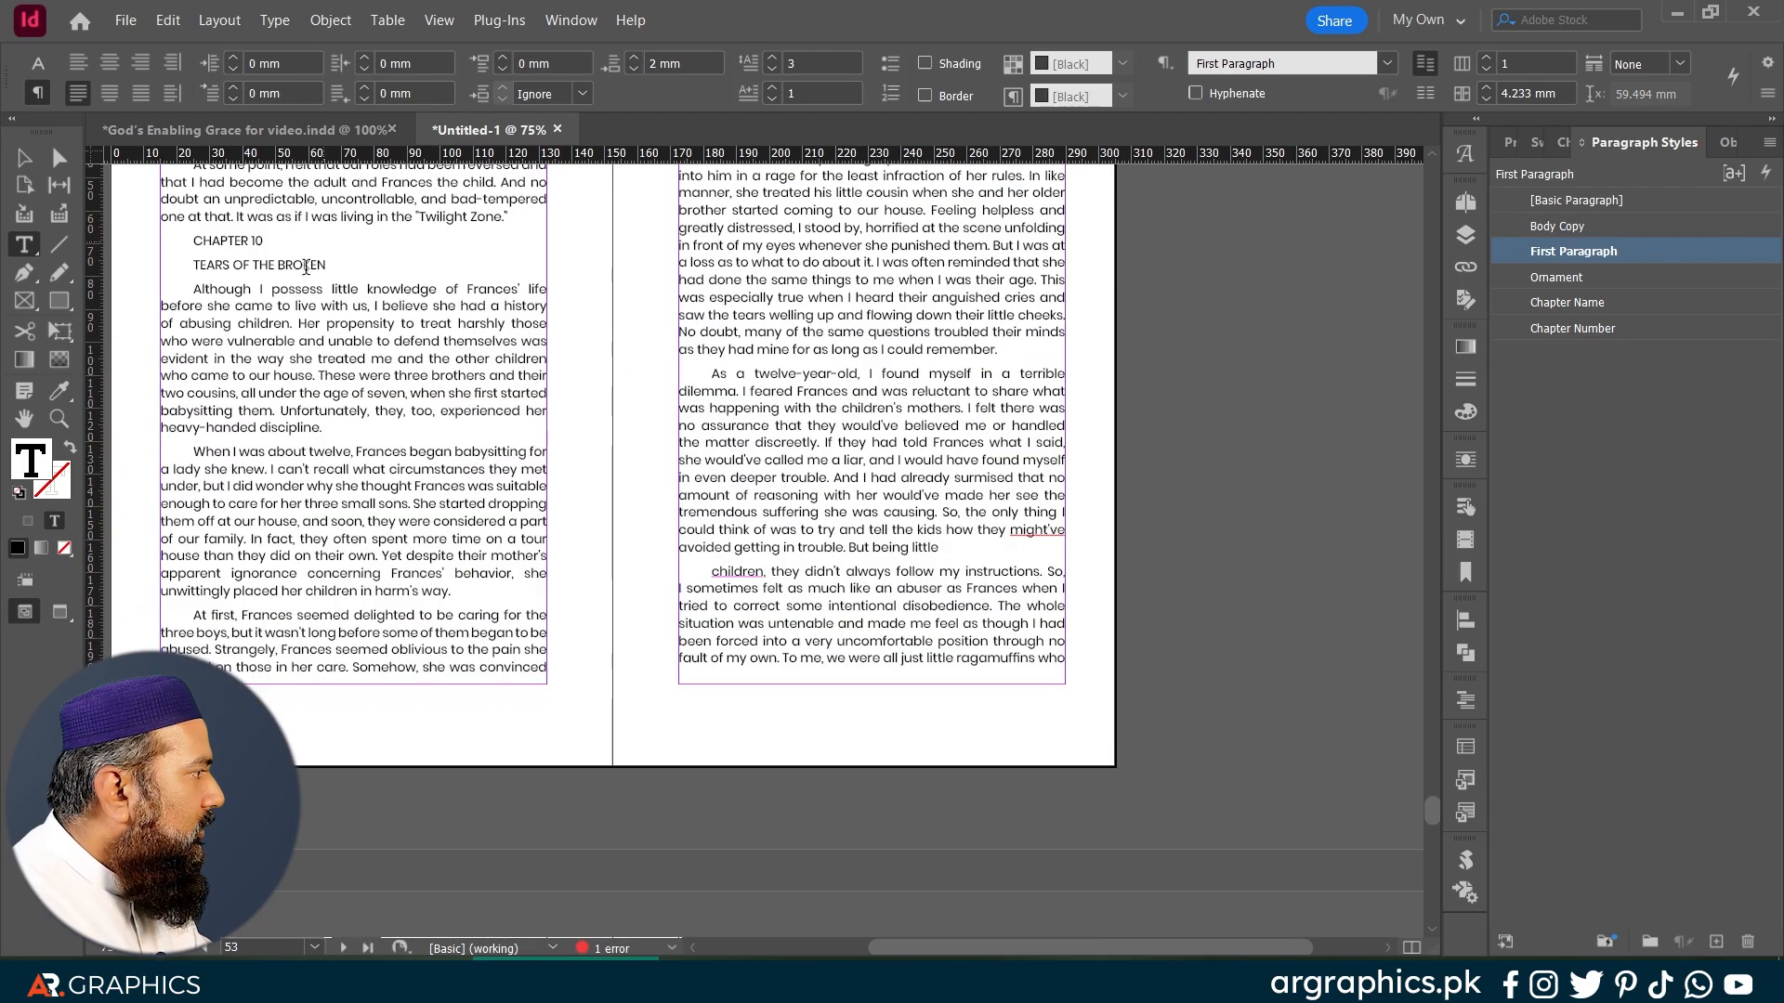
pyautogui.click(279, 245)
pyautogui.click(1572, 328)
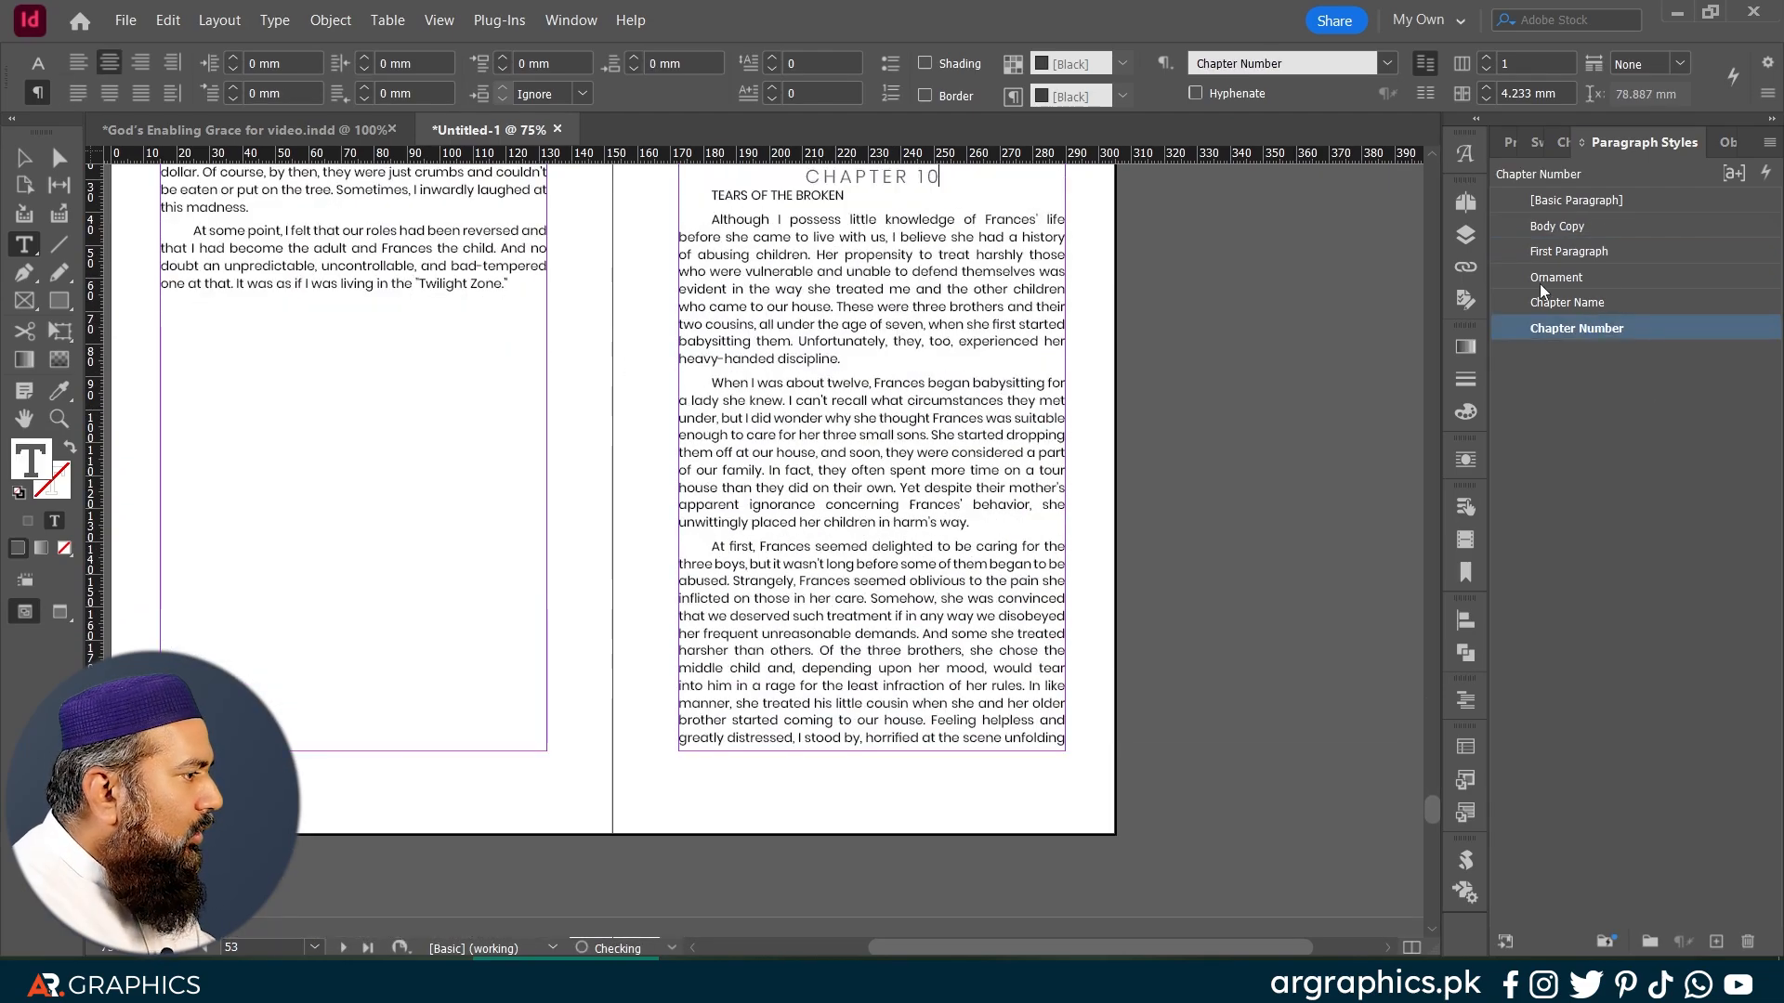
pyautogui.press('Down')
pyautogui.click(1569, 303)
# Step: Insert an empty Ornament-styled paragraph beneath "TEARS OF THE BROKEN" and apply the First Paragraph style to Chapter 10's opening paragraph
pyautogui.press('Return')
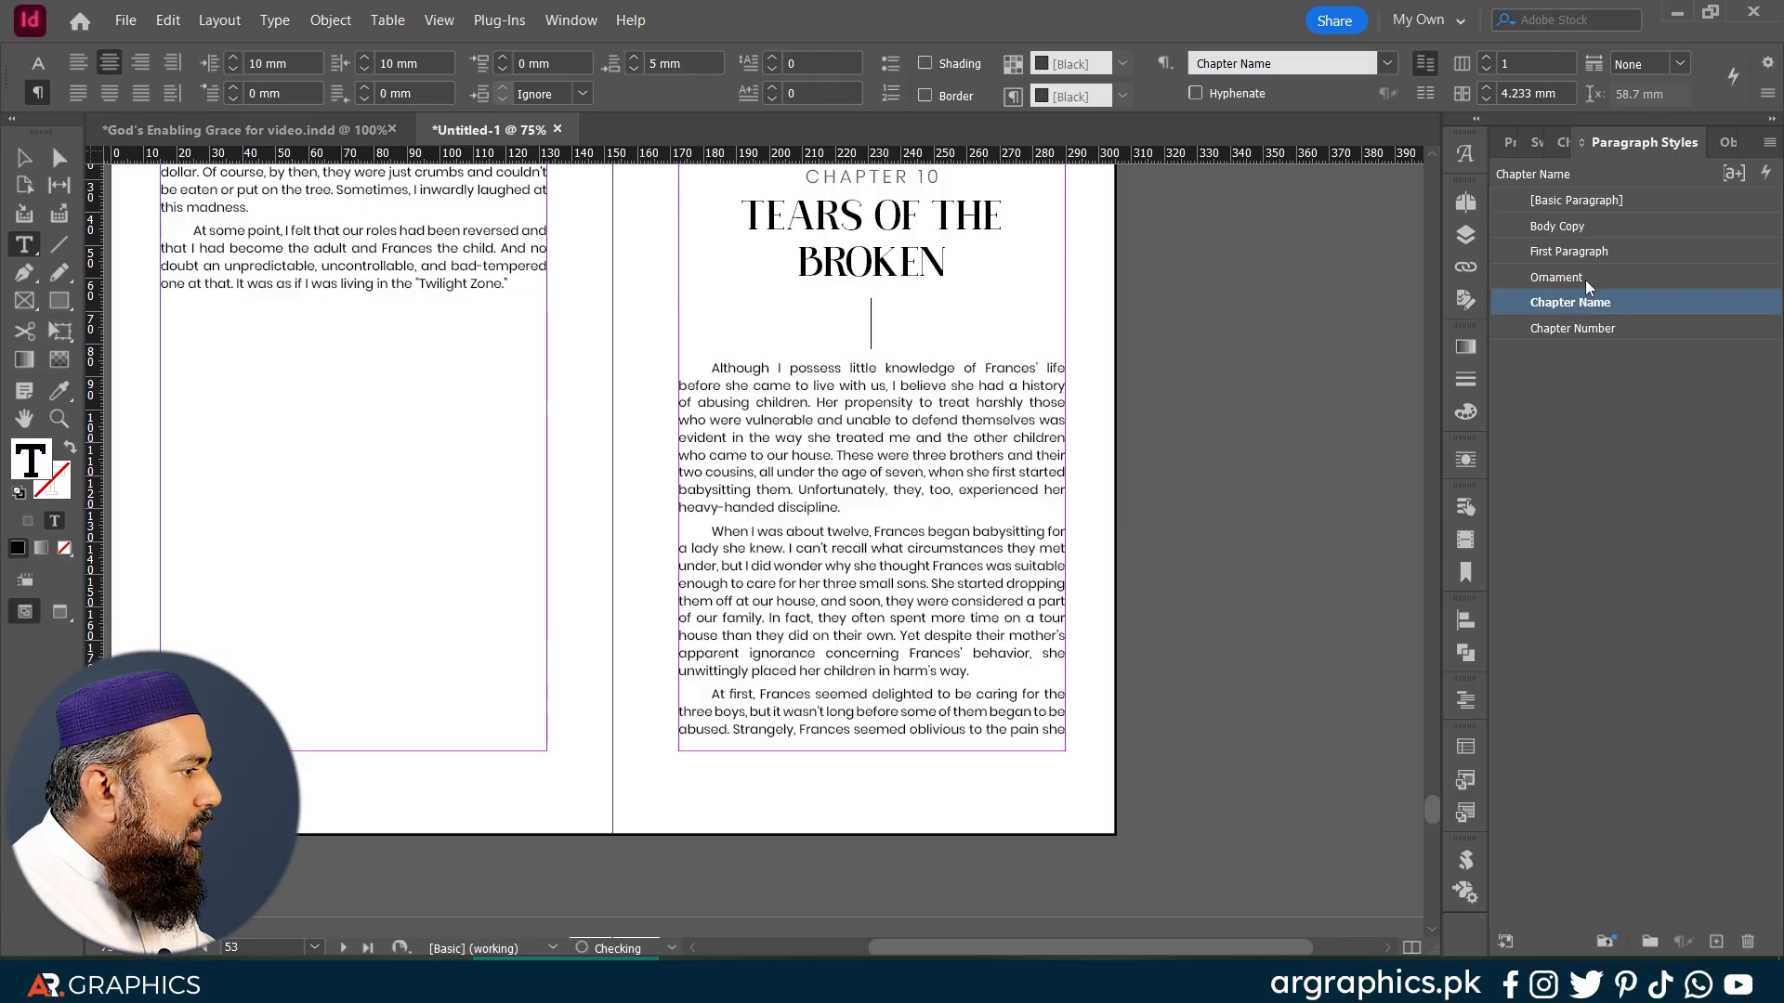
pyautogui.click(1585, 280)
pyautogui.press('Down')
pyautogui.click(1601, 250)
pyautogui.click(880, 553)
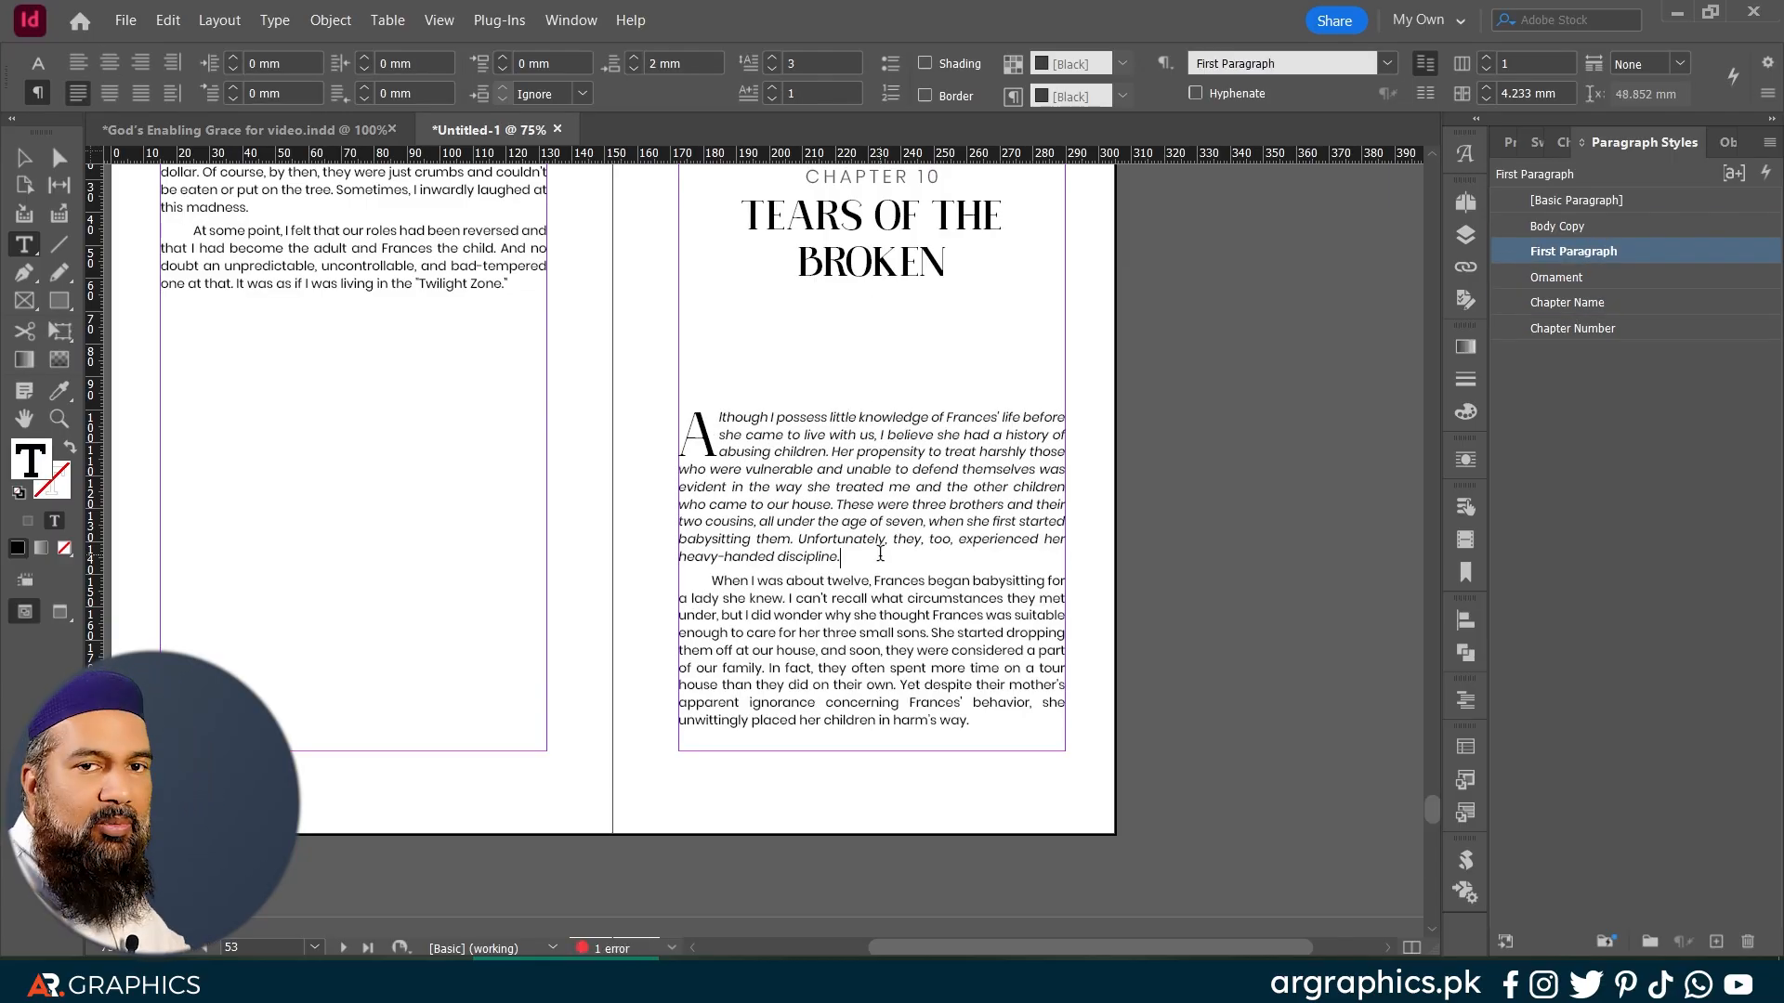